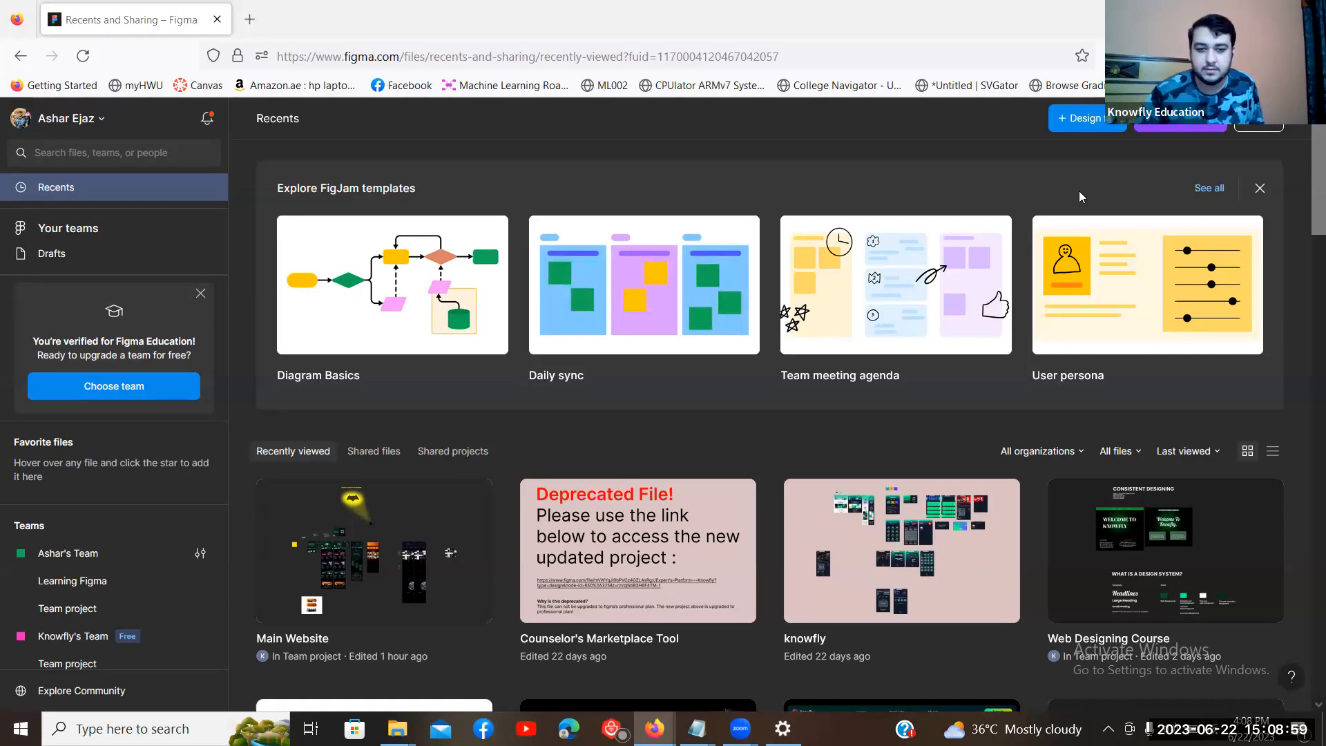
Step: Create a new blank design file from the recent files page
{"action": "scroll", "coordinate": [668, 510], "scroll_direction": "down", "scroll_amount": 4}
{"action": "scroll", "coordinate": [698, 447], "scroll_direction": "up", "scroll_amount": 4}
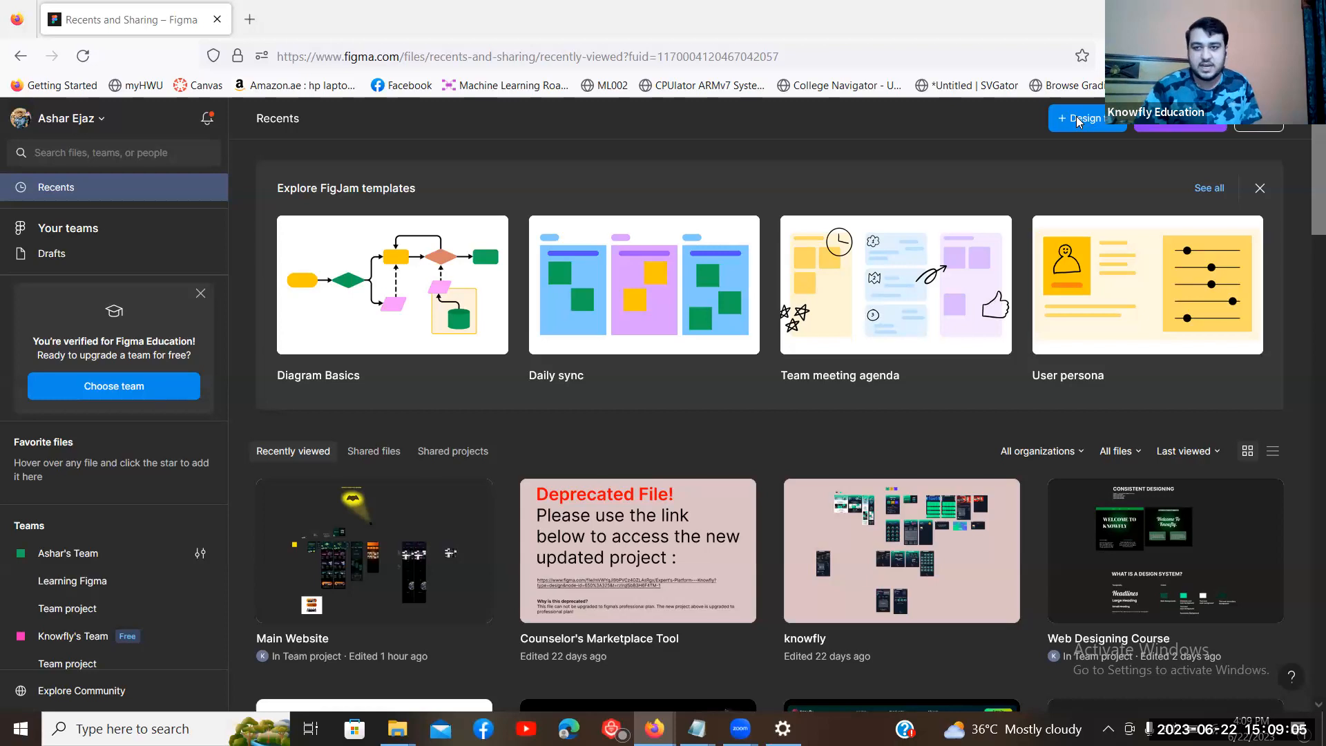
{"action": "left_click", "coordinate": [1078, 121]}
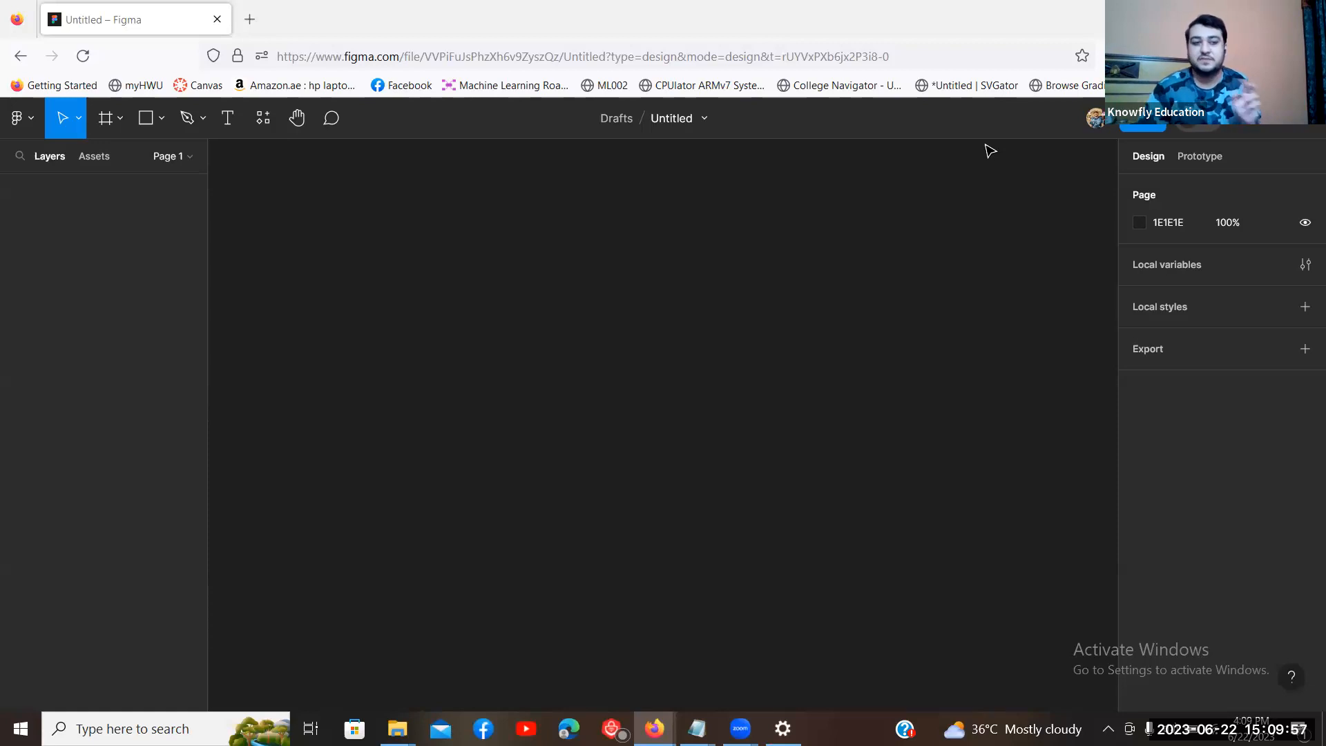
Step: Add a frame to the canvas using the 1440 × 1024 Desktop preset
{"action": "left_click", "coordinate": [120, 121]}
{"action": "left_click", "coordinate": [120, 152]}
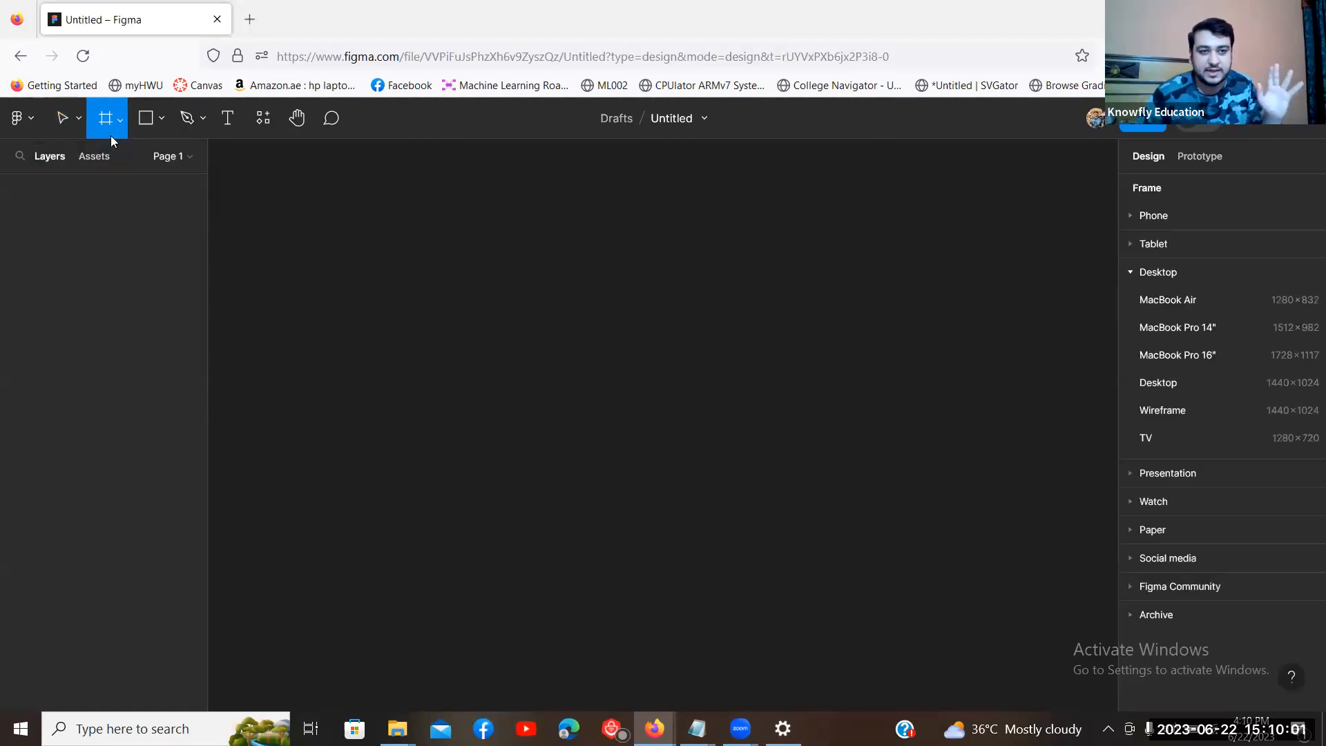
{"action": "left_click", "coordinate": [120, 127]}
{"action": "left_click", "coordinate": [121, 130]}
{"action": "left_click", "coordinate": [120, 130]}
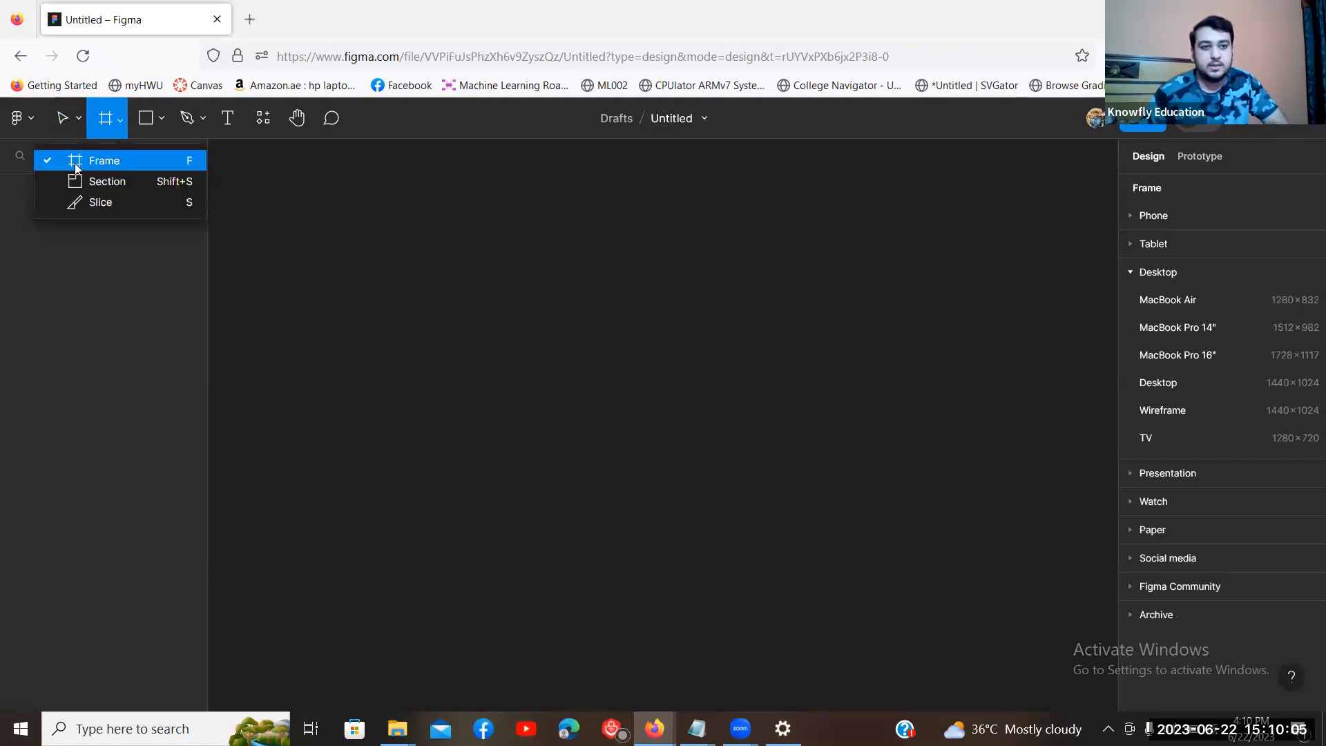
{"action": "left_click", "coordinate": [98, 166]}
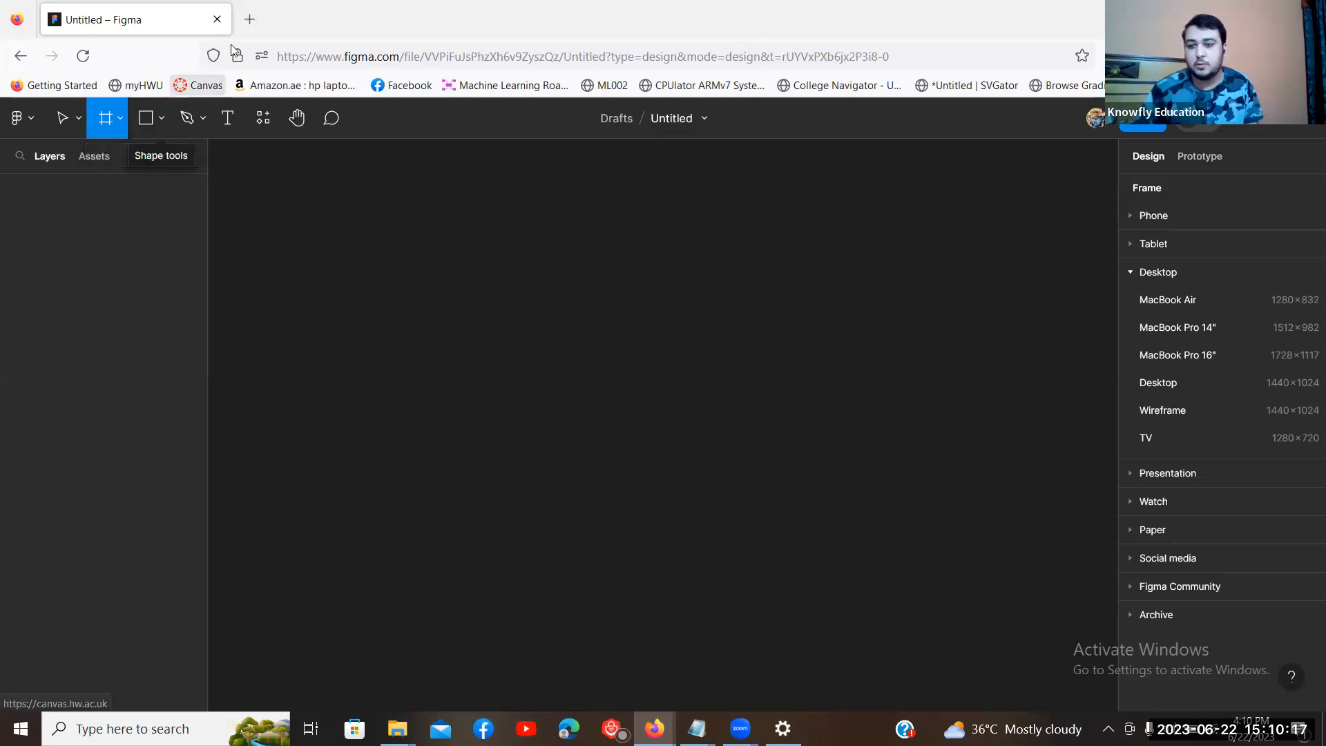
{"action": "left_click", "coordinate": [1174, 243]}
{"action": "left_click", "coordinate": [1176, 220]}
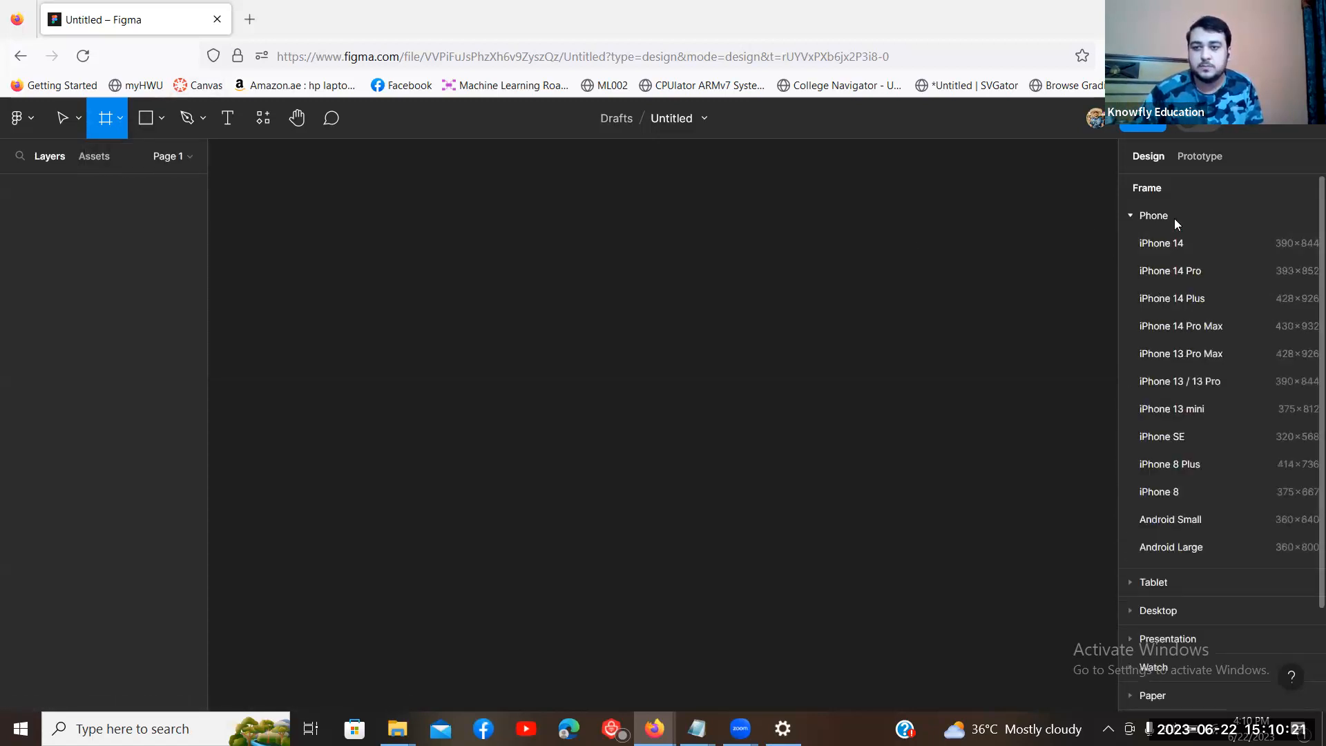
{"action": "left_click", "coordinate": [1174, 218]}
{"action": "left_click", "coordinate": [1158, 272]}
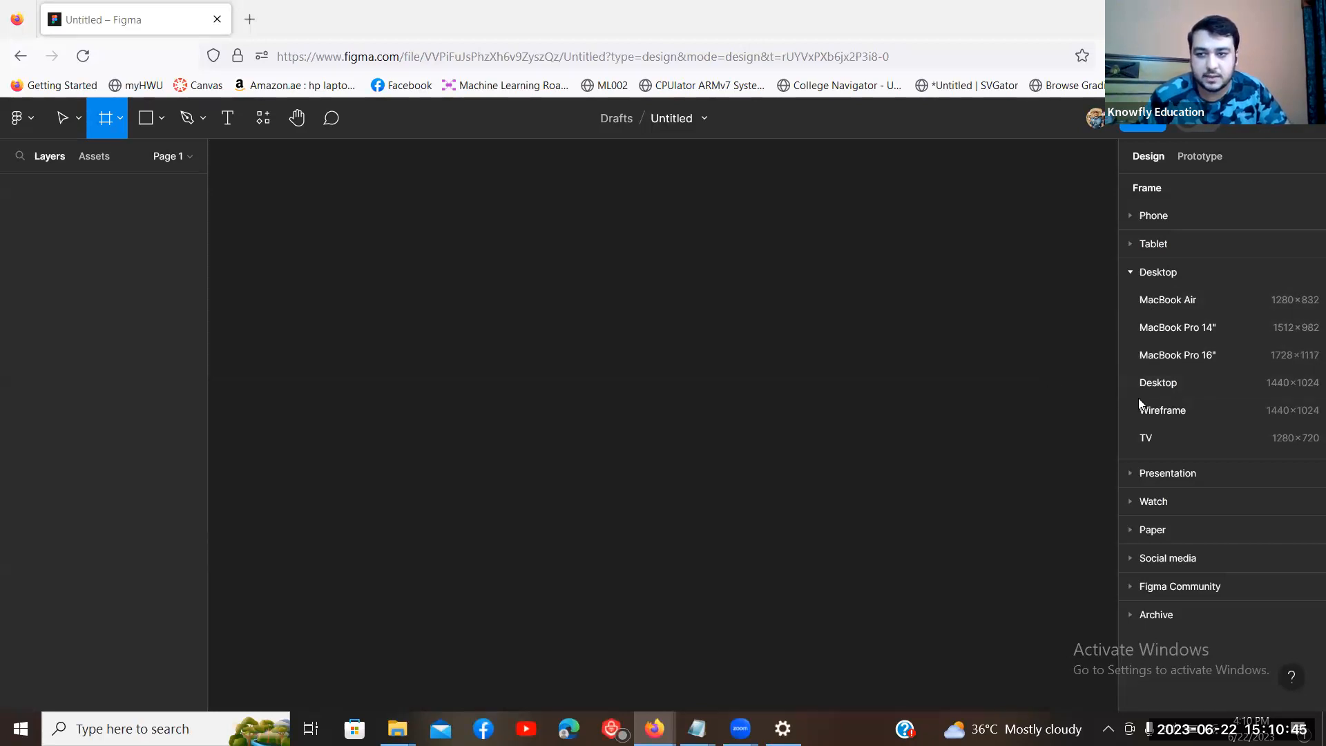
{"action": "left_click", "coordinate": [1156, 384]}
{"action": "scroll", "coordinate": [944, 383], "scroll_direction": "down", "scroll_amount": 5}
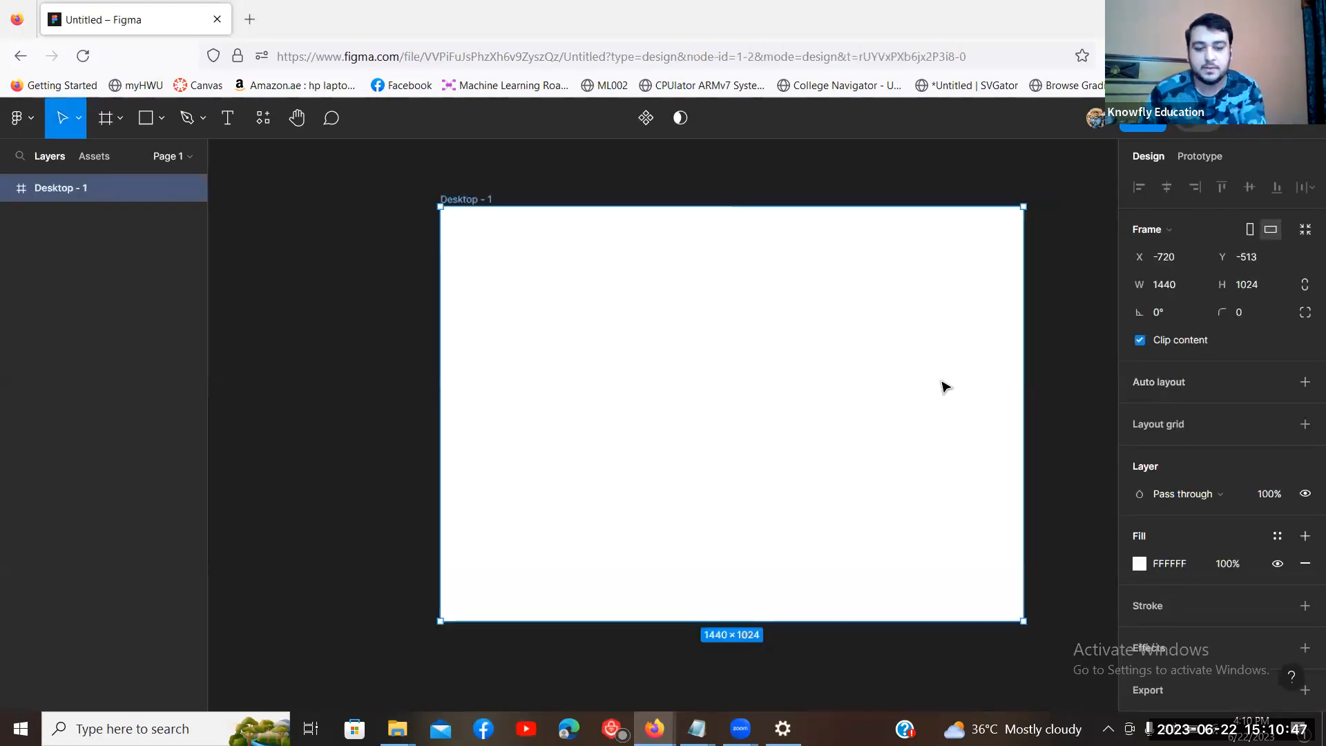
{"action": "scroll", "coordinate": [943, 383], "scroll_direction": "down", "scroll_amount": 2}
{"action": "scroll", "coordinate": [943, 383], "scroll_direction": "up", "scroll_amount": 1}
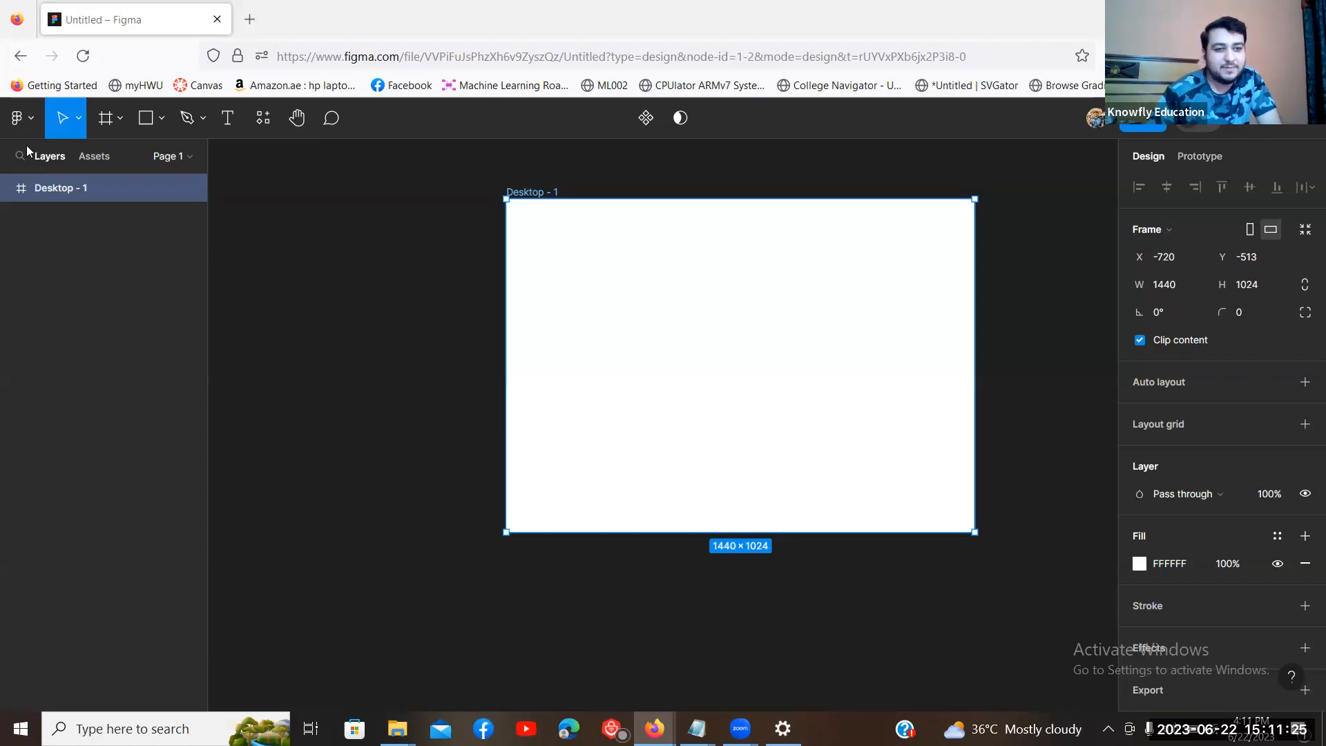
Step: Look up the theme options in the preferences, leaving the theme as it is
{"action": "left_click", "coordinate": [31, 120]}
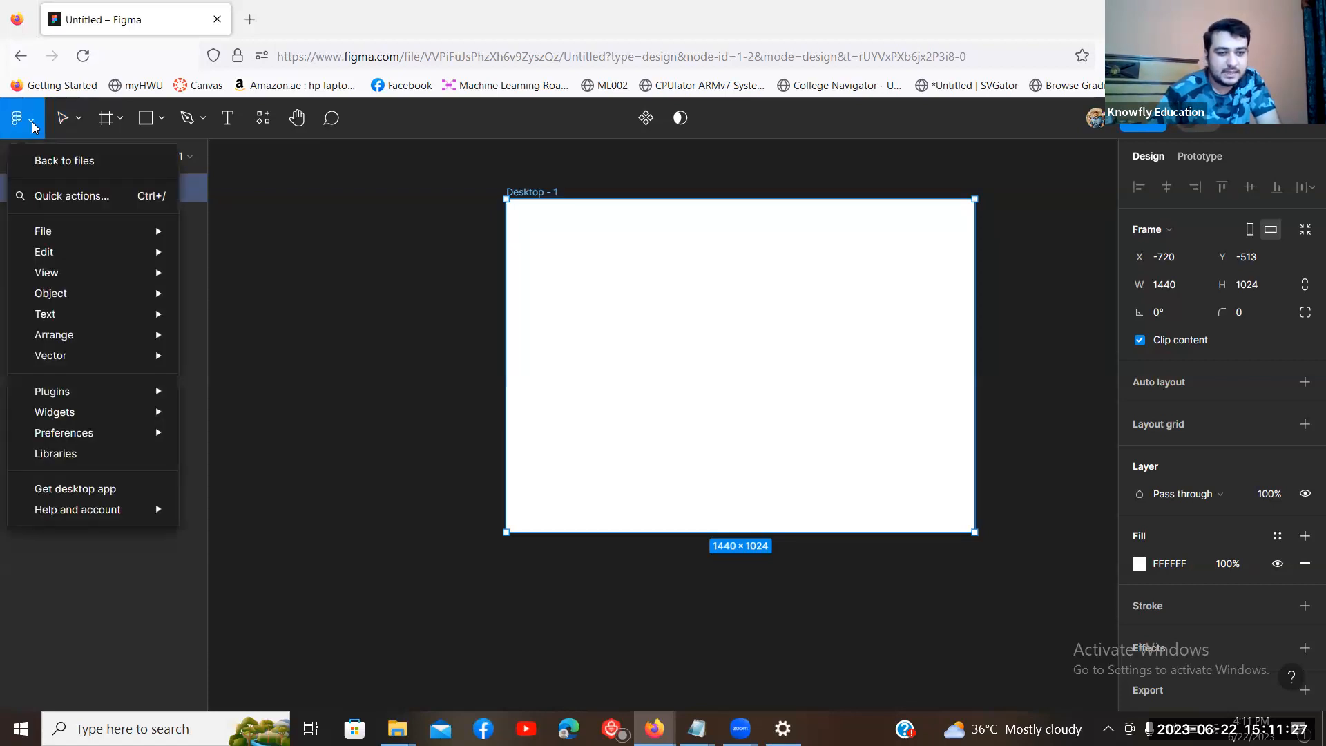
{"action": "left_click", "coordinate": [96, 433]}
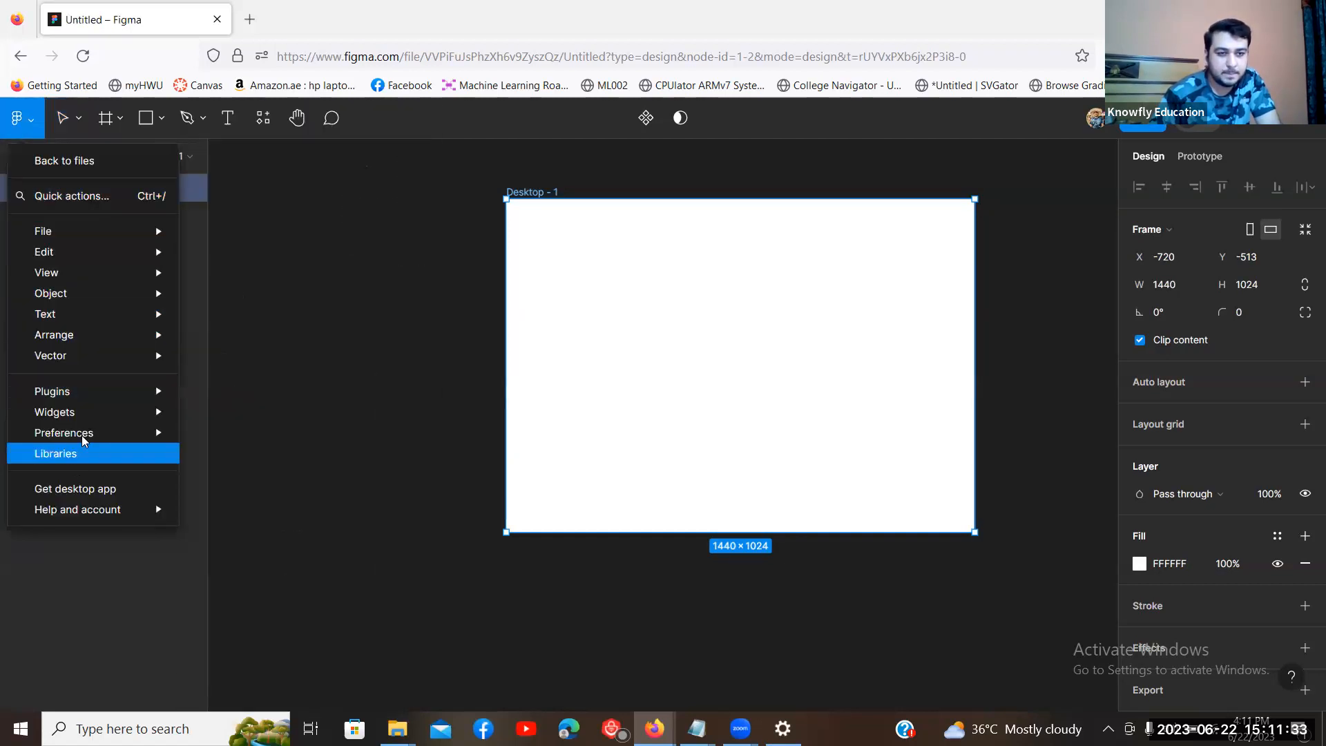
{"action": "mouse_move", "coordinate": [83, 440]}
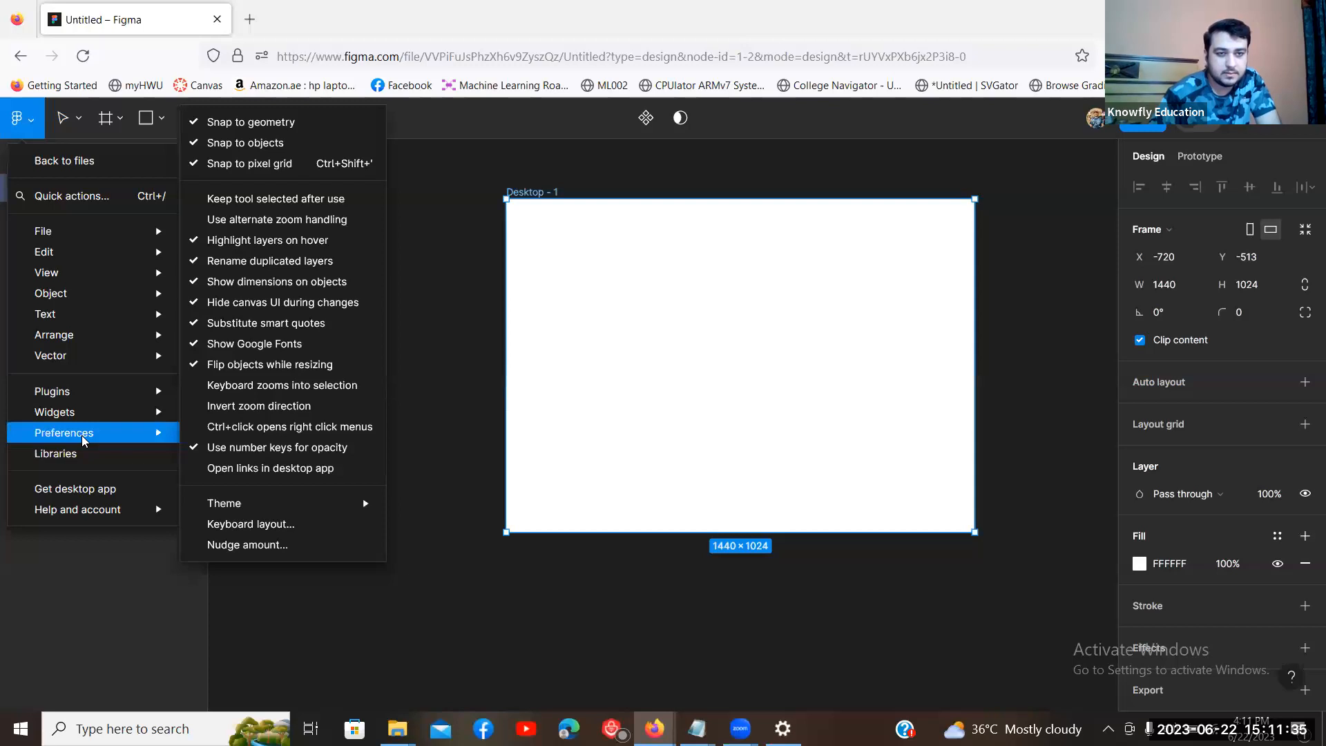
{"action": "mouse_move", "coordinate": [306, 498]}
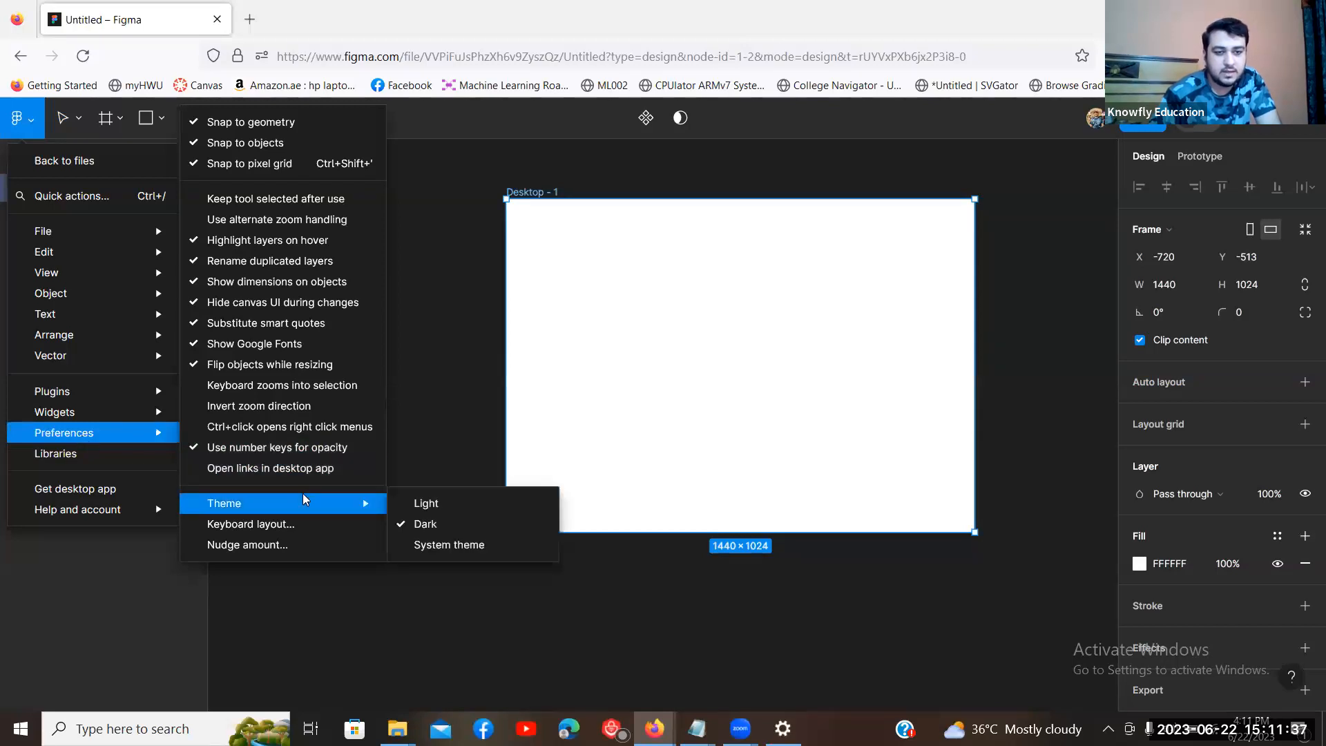
{"action": "left_click", "coordinate": [26, 120]}
{"action": "left_click", "coordinate": [31, 123]}
{"action": "mouse_move", "coordinate": [72, 432]}
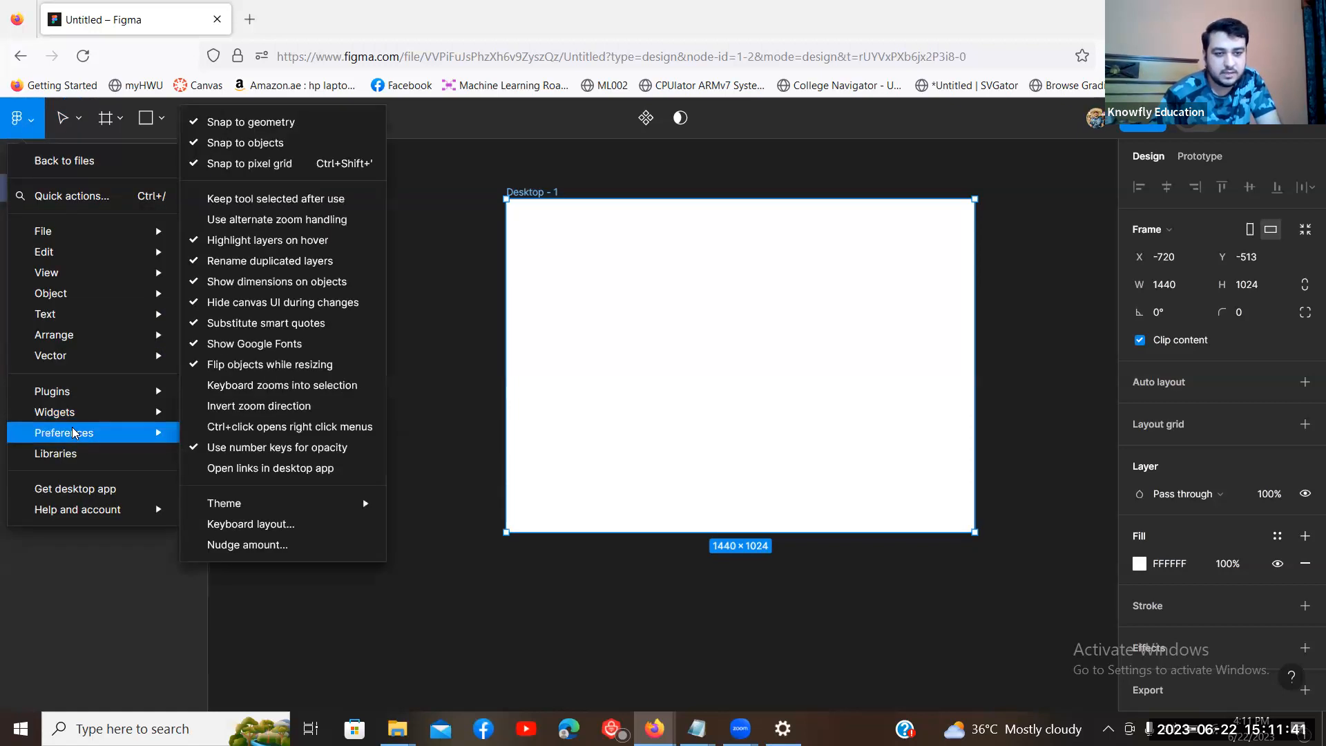
{"action": "mouse_move", "coordinate": [366, 507]}
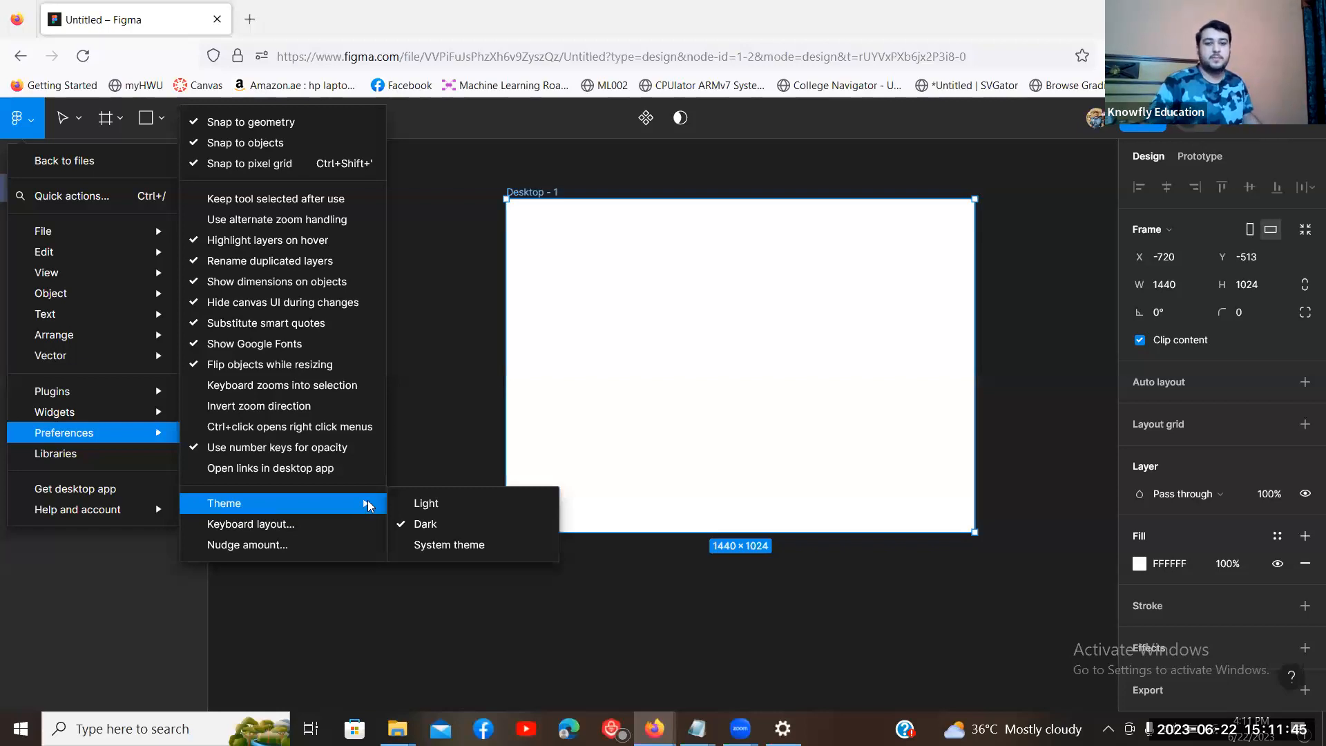
{"action": "left_click", "coordinate": [468, 275]}
Step: Examine the page background's colour settings with nothing selected, and close the colour picker
{"action": "scroll", "coordinate": [315, 290], "scroll_direction": "up", "scroll_amount": 3}
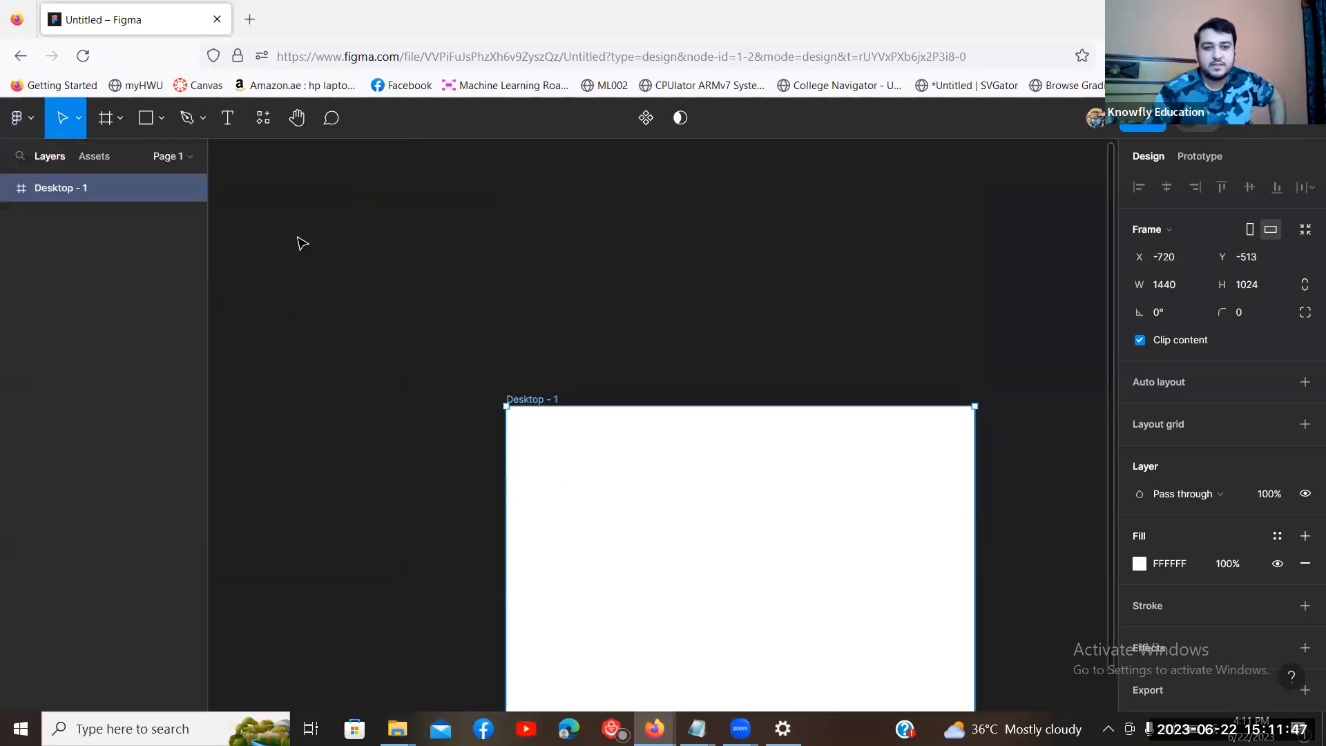
{"action": "left_click", "coordinate": [507, 293]}
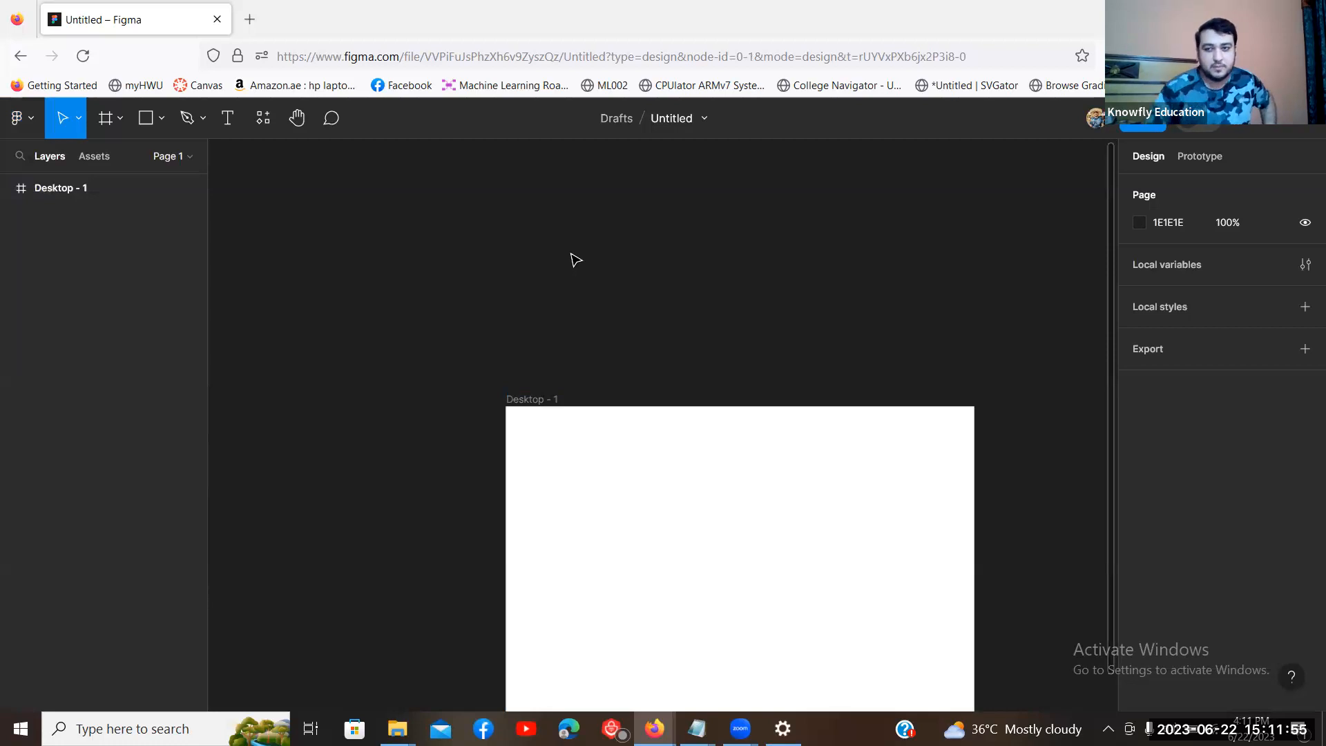
{"action": "scroll", "coordinate": [395, 239], "scroll_direction": "up", "scroll_amount": 2}
{"action": "scroll", "coordinate": [393, 246], "scroll_direction": "down", "scroll_amount": 5}
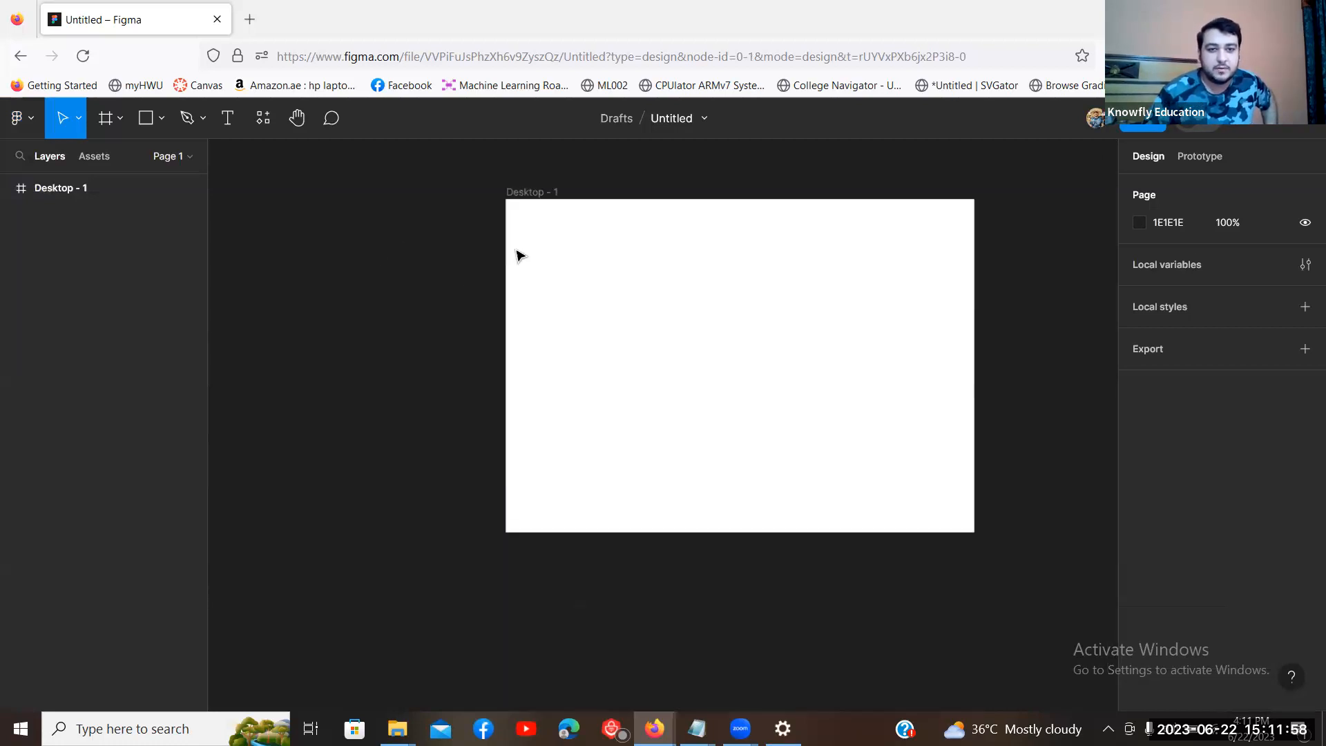
{"action": "left_click", "coordinate": [1133, 224]}
{"action": "left_click", "coordinate": [1212, 401]}
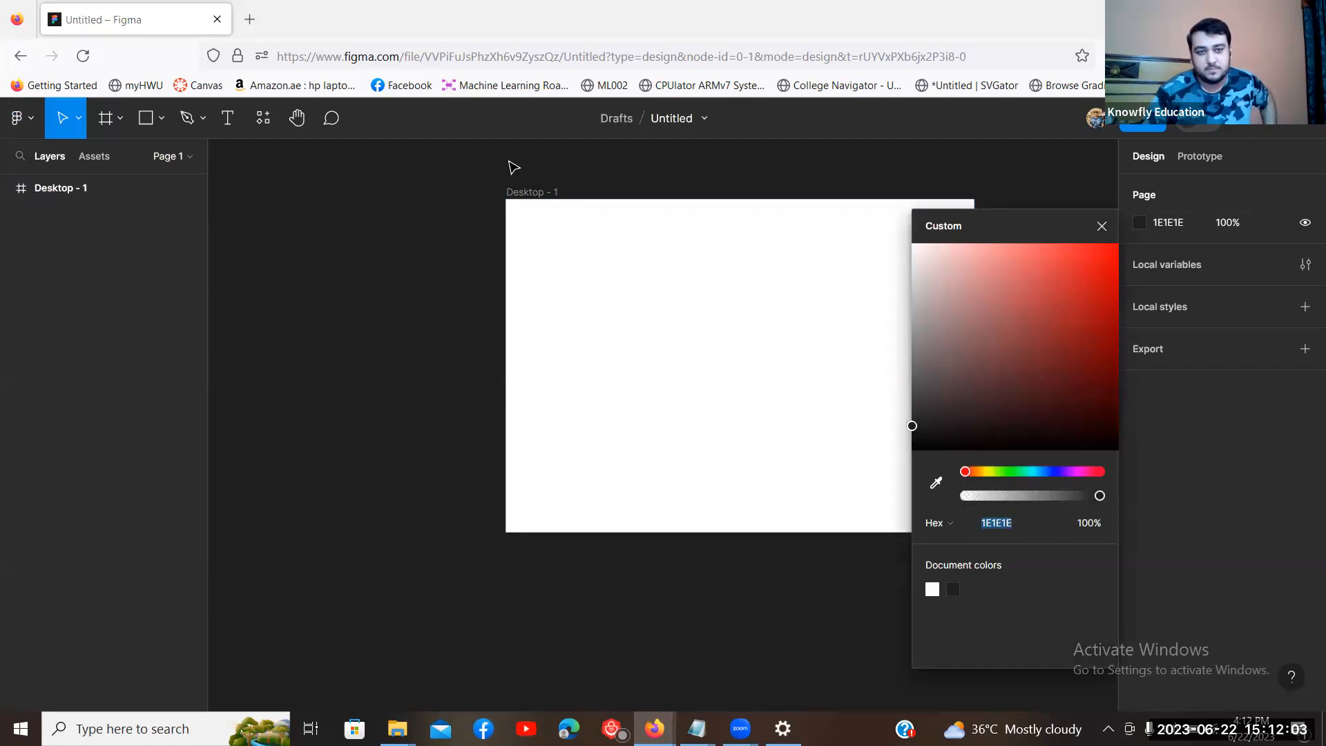
{"action": "left_click", "coordinate": [1102, 228]}
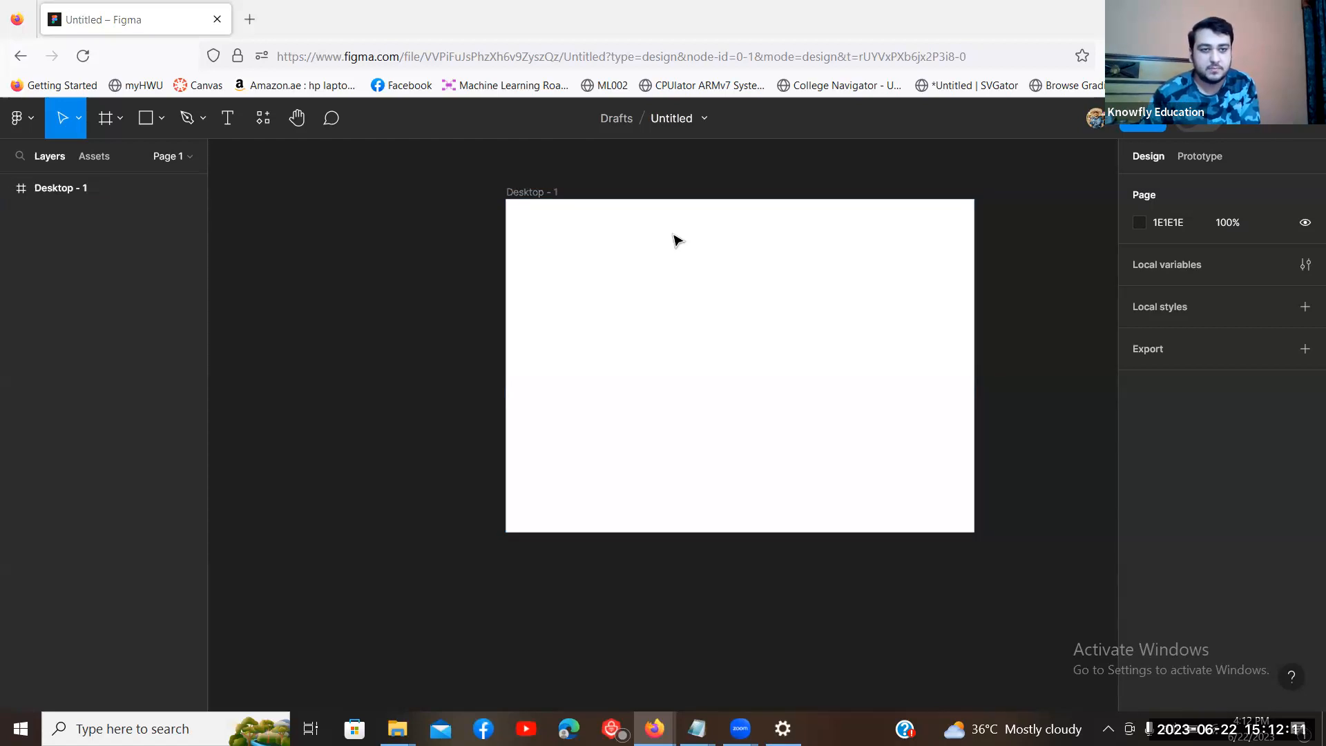
{"action": "key", "text": "f"}
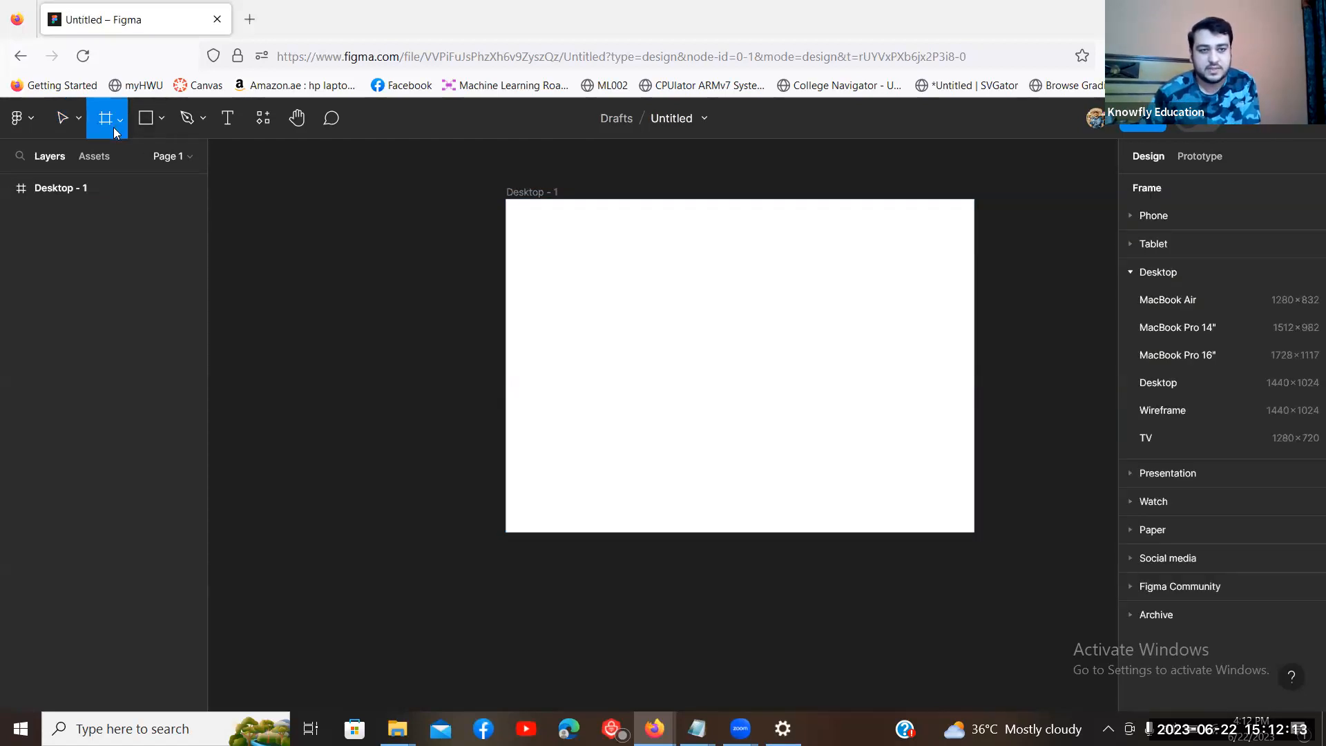
{"action": "left_click", "coordinate": [1173, 275]}
{"action": "left_click", "coordinate": [1174, 275]}
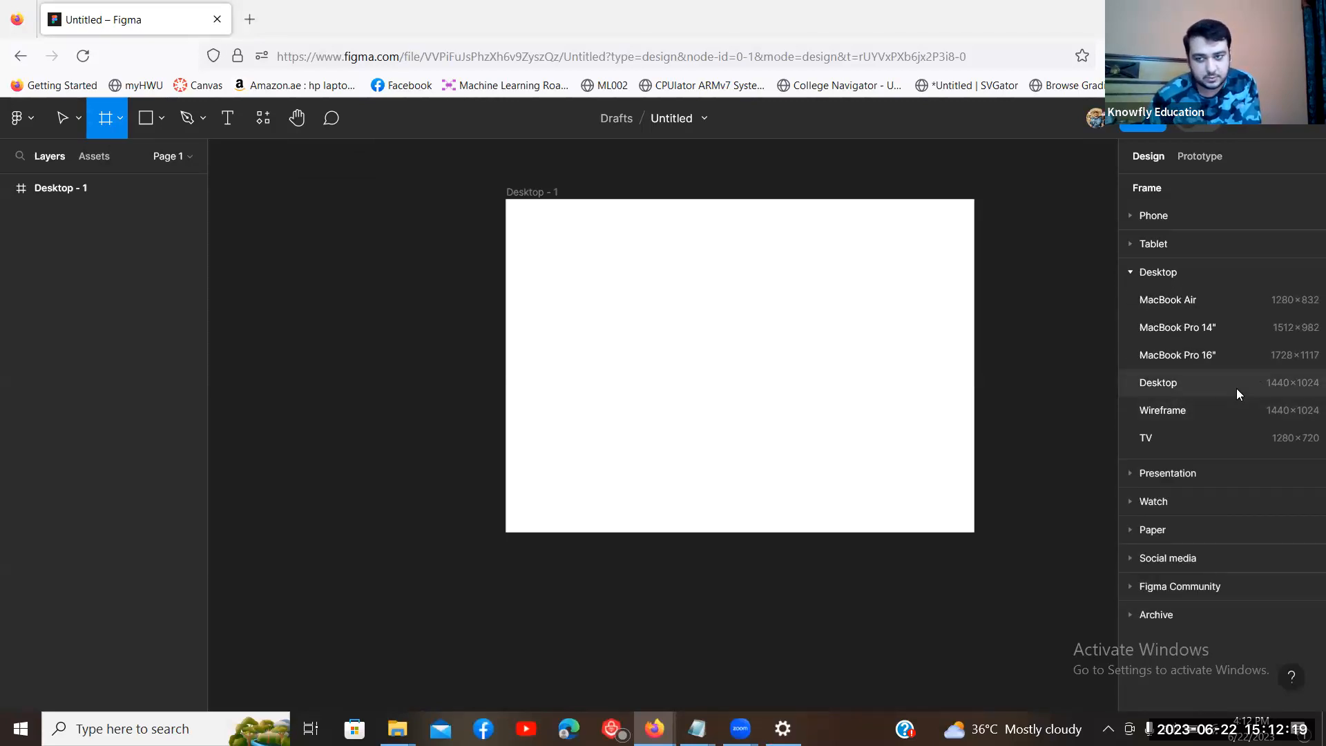
{"action": "left_click", "coordinate": [740, 335]}
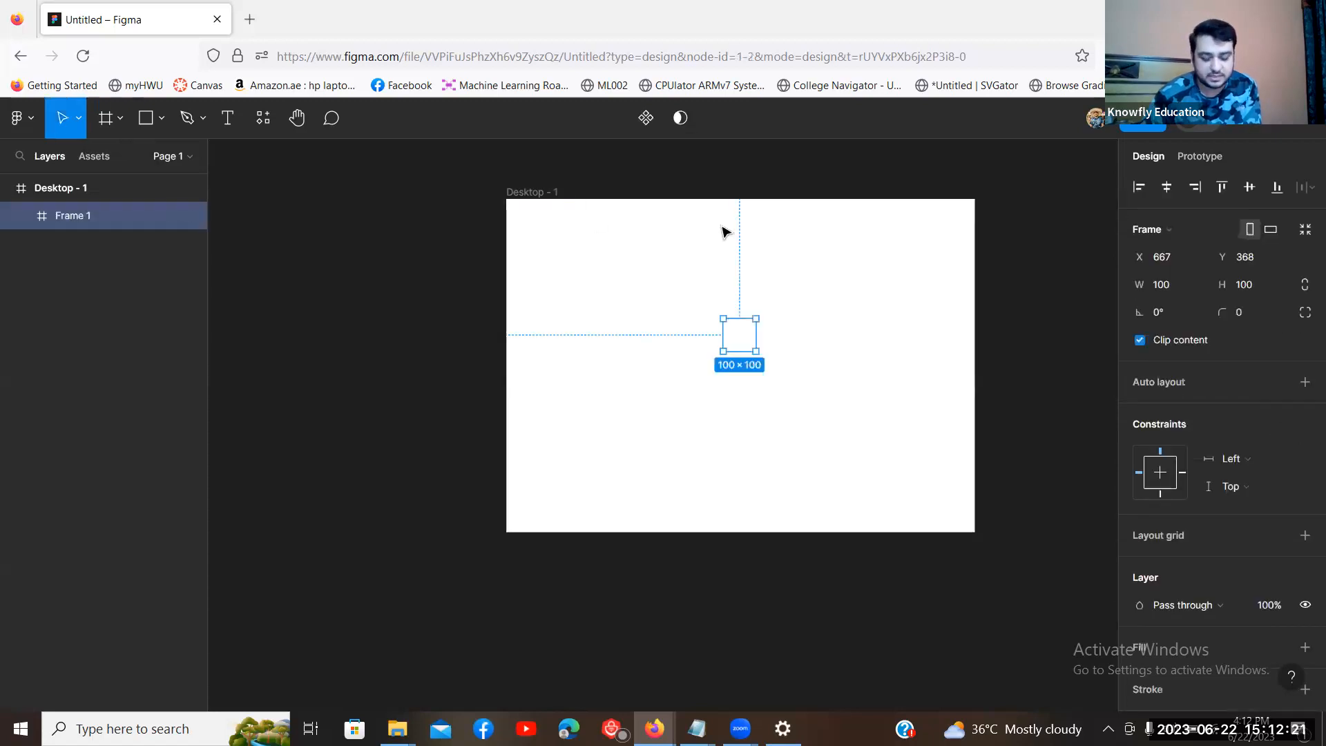
{"action": "key", "text": "Delete"}
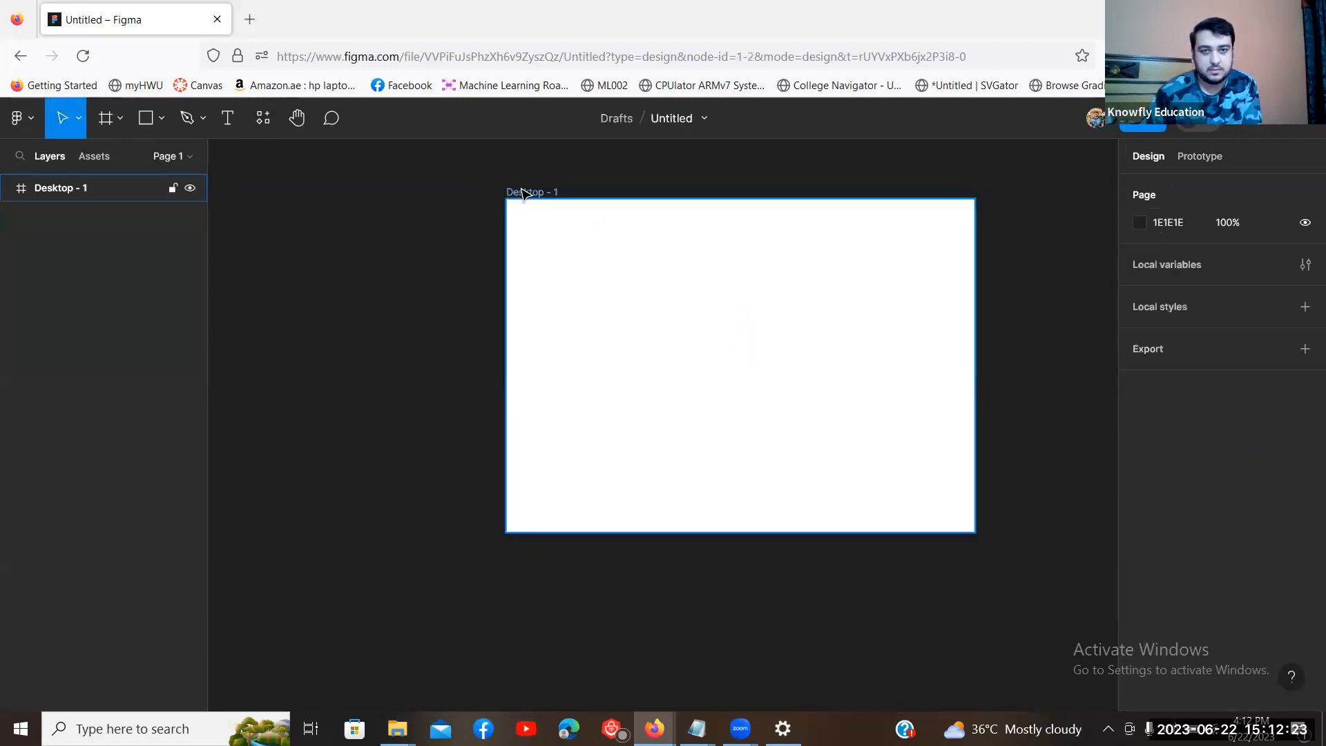
Step: Move the Desktop - 1 frame to about X -587, Y -521 and set its fill to black (000000)
{"action": "left_click", "coordinate": [533, 193]}
{"action": "left_click_drag", "start_coordinate": [529, 195], "coordinate": [571, 200]}
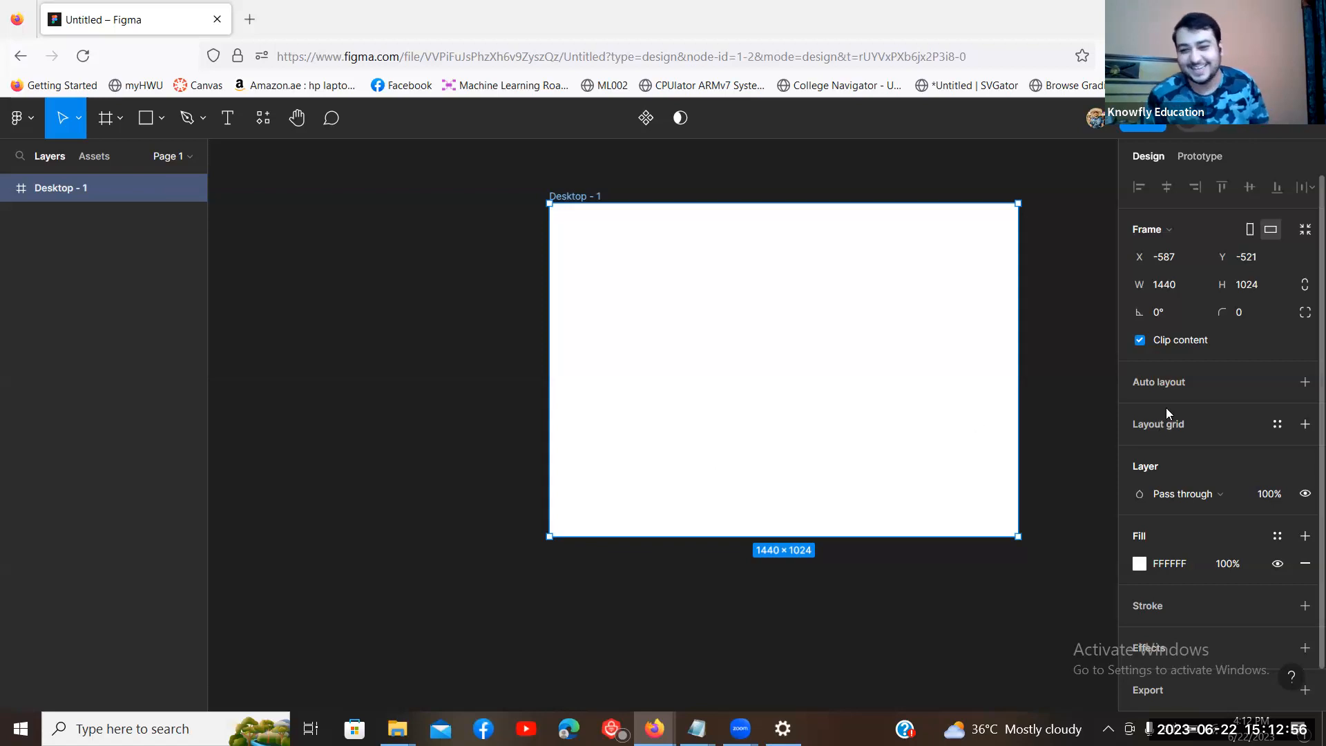
{"action": "left_click", "coordinate": [1138, 563]}
{"action": "left_click", "coordinate": [1012, 377]}
{"action": "left_click_drag", "start_coordinate": [954, 468], "coordinate": [864, 508]}
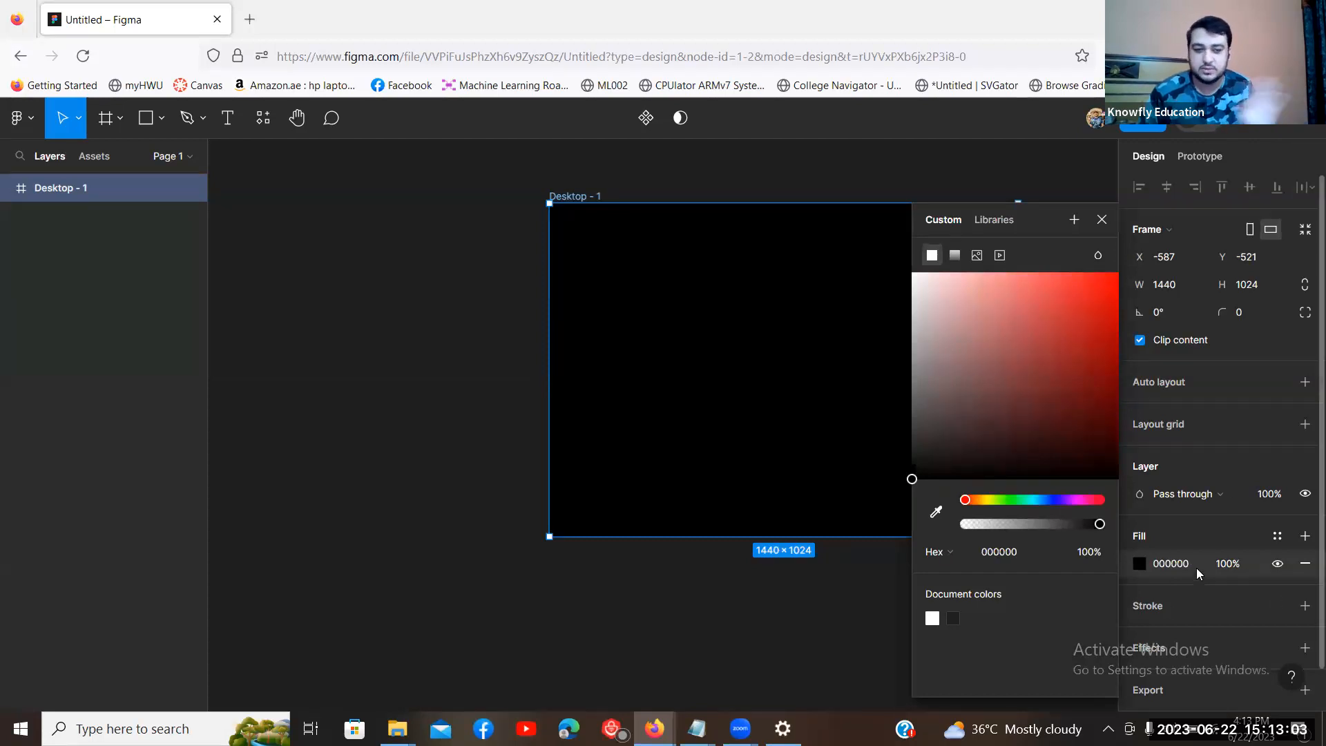
{"action": "left_click", "coordinate": [444, 311]}
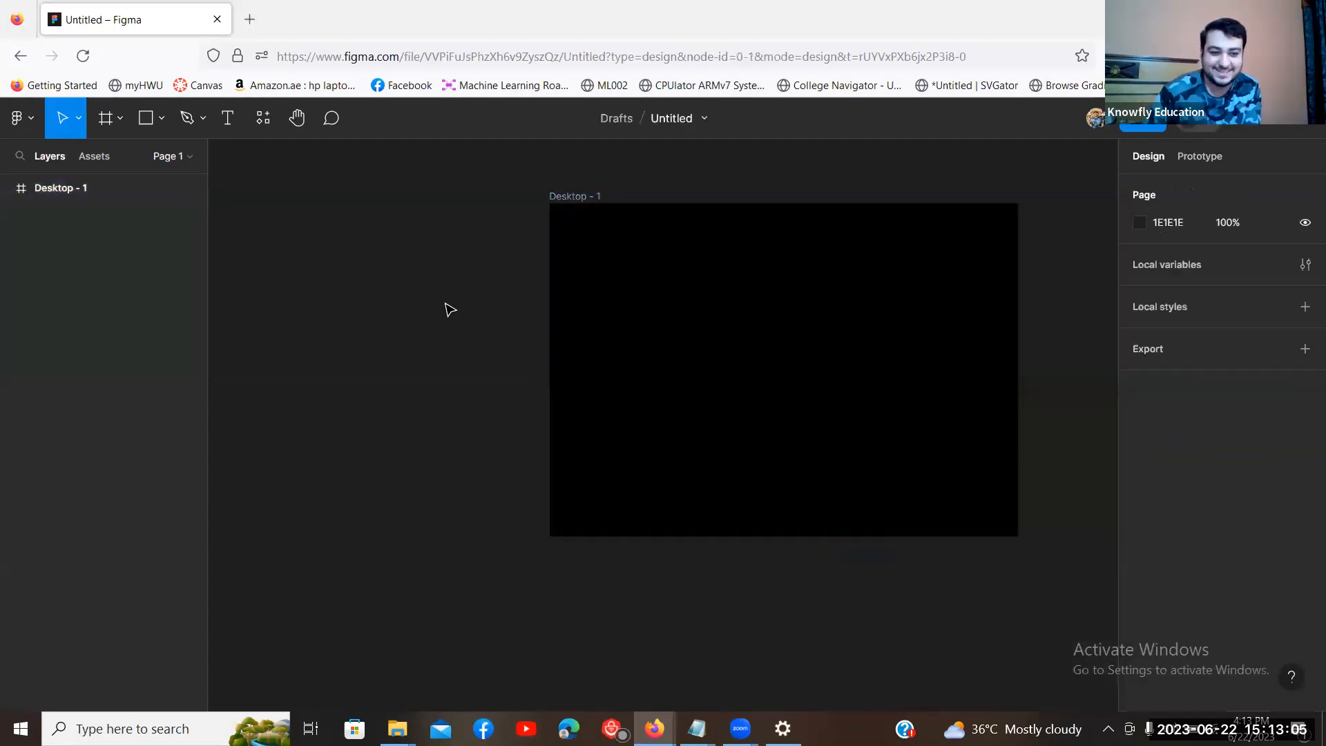
Step: Draw a rectangle about 1440 × 70 spanning the full width of the Desktop - 1 frame, near its upper edge
{"action": "left_click", "coordinate": [726, 269]}
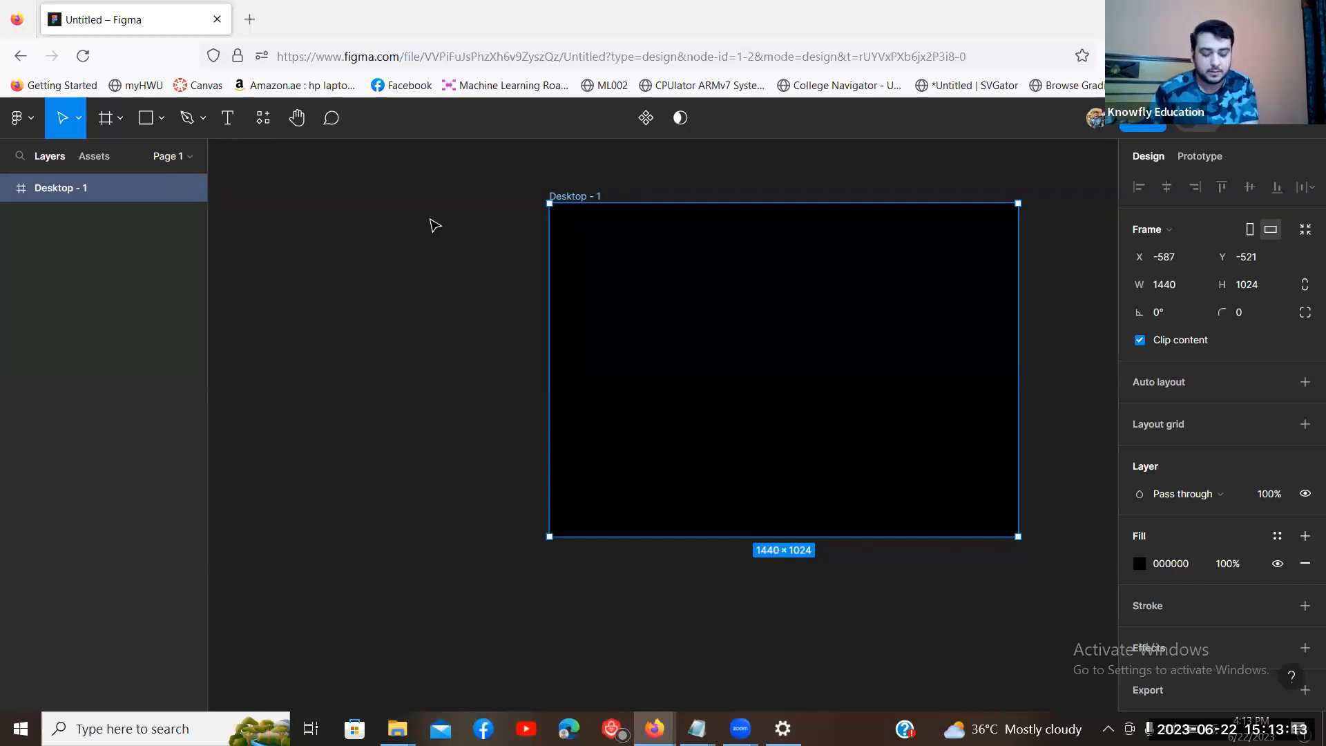
{"action": "left_click", "coordinate": [430, 220]}
{"action": "key", "text": "ctrl+plus"}
{"action": "key", "text": "ctrl+minus"}
{"action": "key", "text": "space"}
{"action": "left_click_drag", "start_coordinate": [487, 196], "coordinate": [433, 271]}
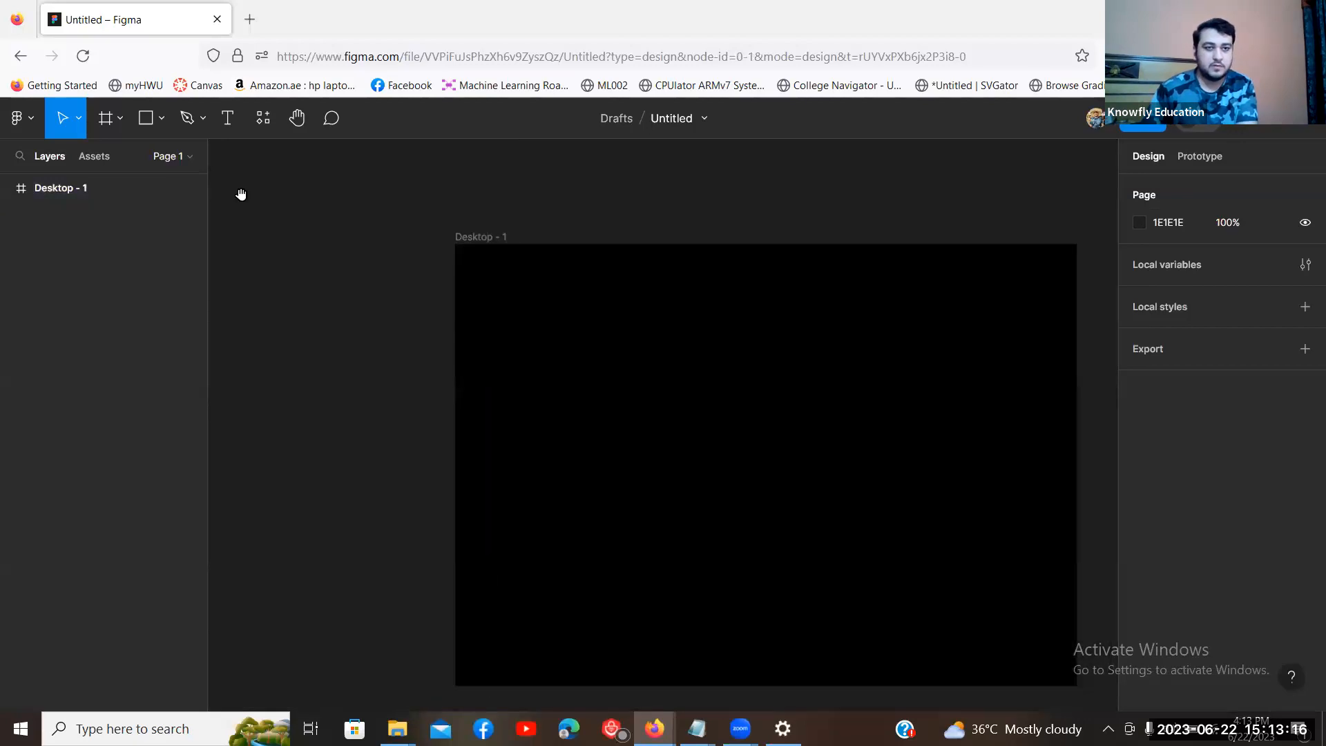
{"action": "left_click", "coordinate": [162, 122]}
{"action": "left_click", "coordinate": [140, 152]}
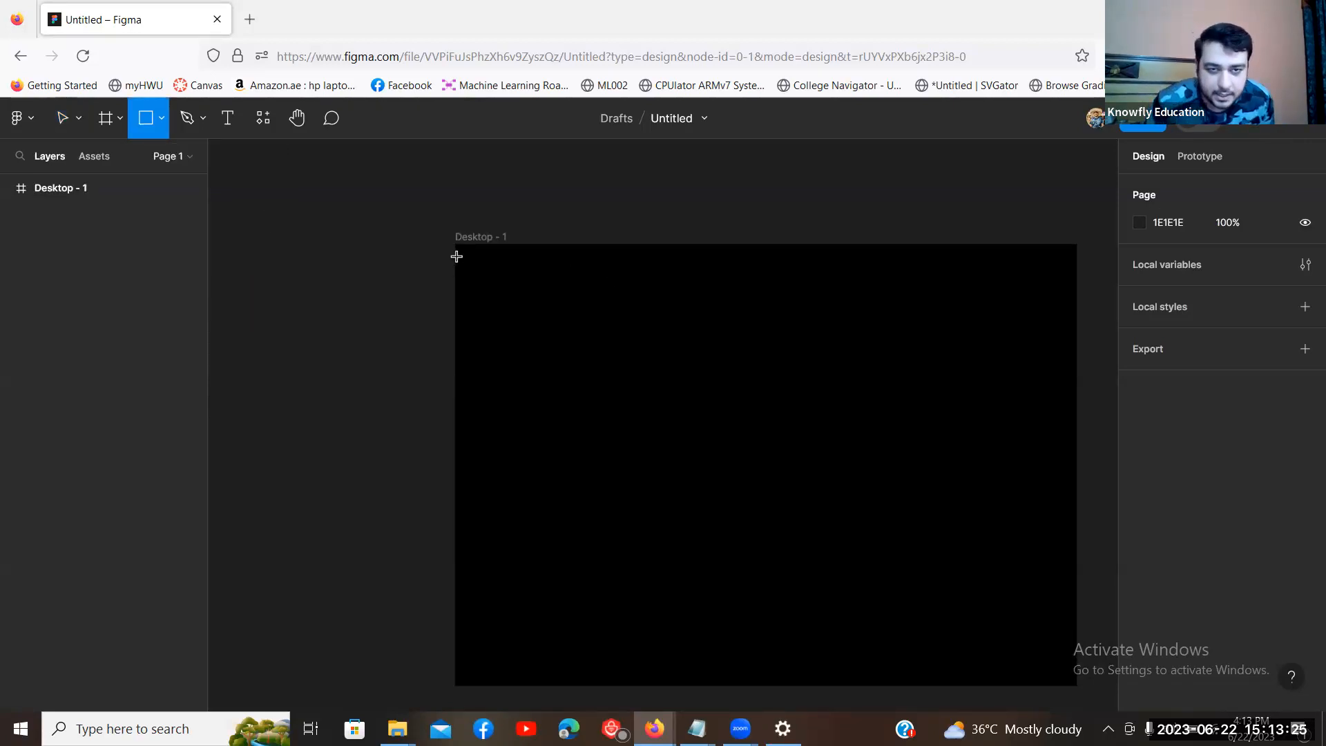
{"action": "left_click_drag", "start_coordinate": [455, 251], "coordinate": [1073, 280]}
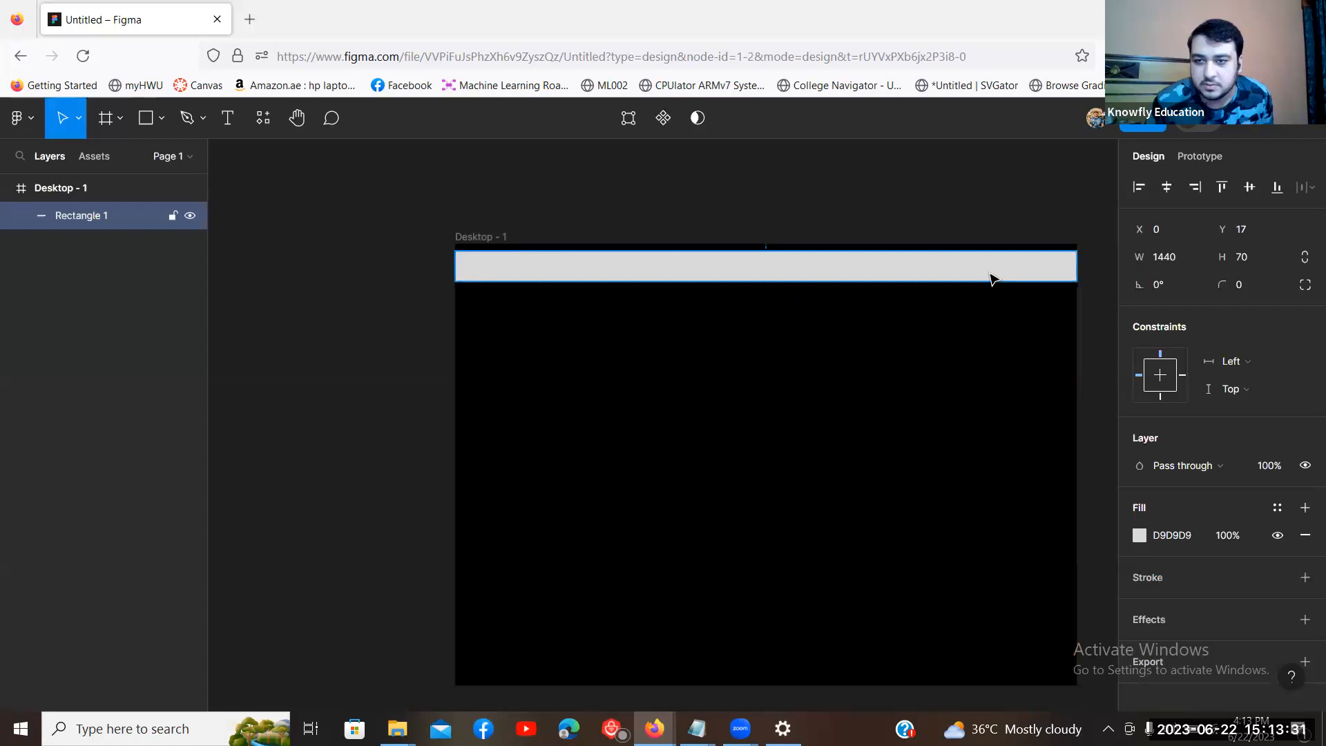
Step: Move the grey rectangle up so it sits flush with the upper edge of the Desktop - 1 frame
{"action": "left_click", "coordinate": [918, 227]}
{"action": "key", "text": "ctrl+plus"}
{"action": "scroll", "coordinate": [800, 426], "scroll_direction": "up", "scroll_amount": 4}
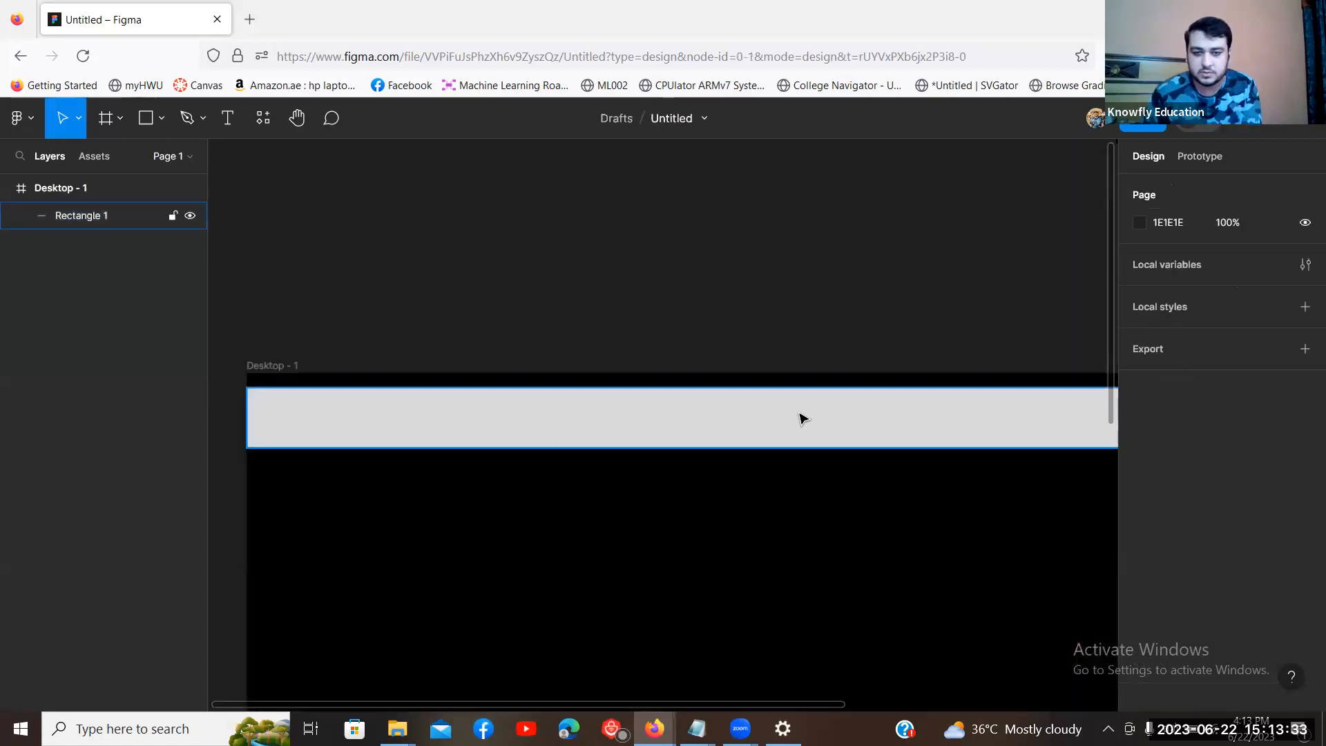
{"action": "left_click_drag", "start_coordinate": [800, 415], "coordinate": [799, 400]}
{"action": "left_click", "coordinate": [777, 279]}
{"action": "key", "text": "shift+1"}
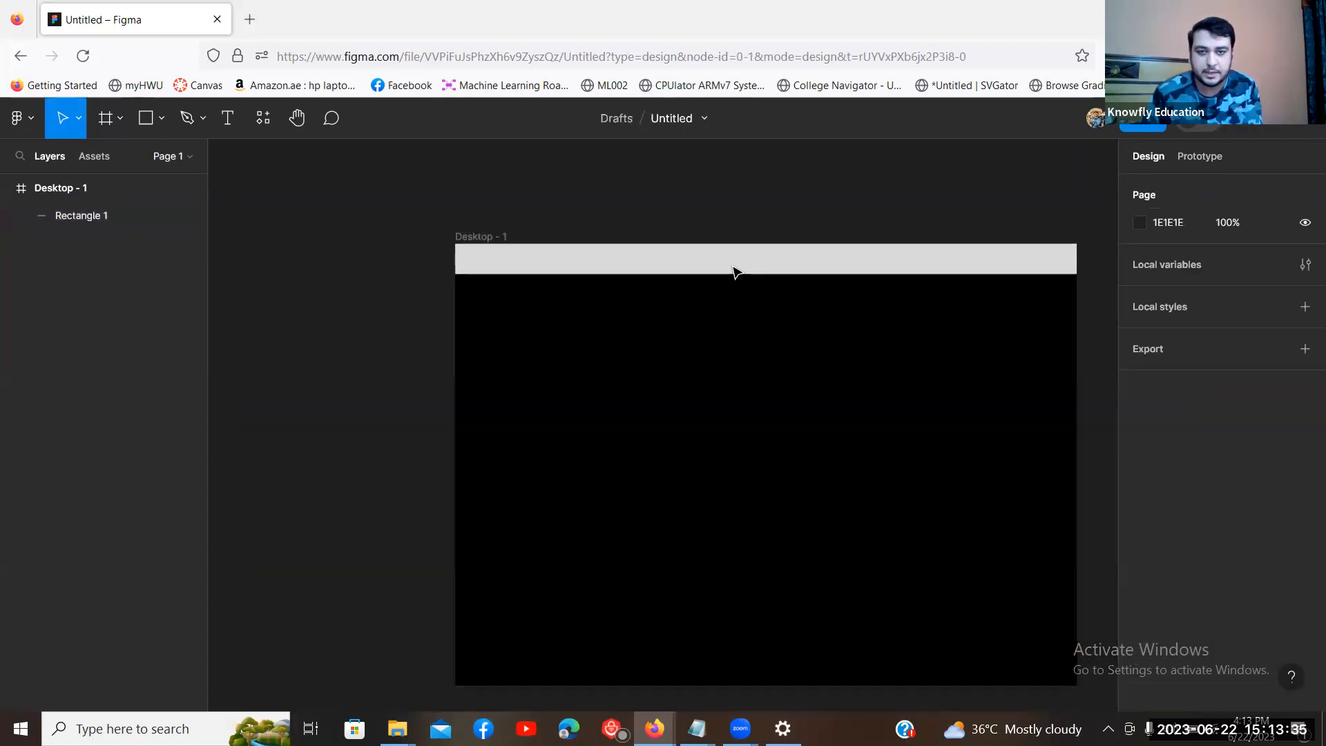
{"action": "left_click", "coordinate": [726, 270]}
{"action": "left_click_drag", "start_coordinate": [725, 269], "coordinate": [728, 269]}
{"action": "left_click", "coordinate": [709, 214]}
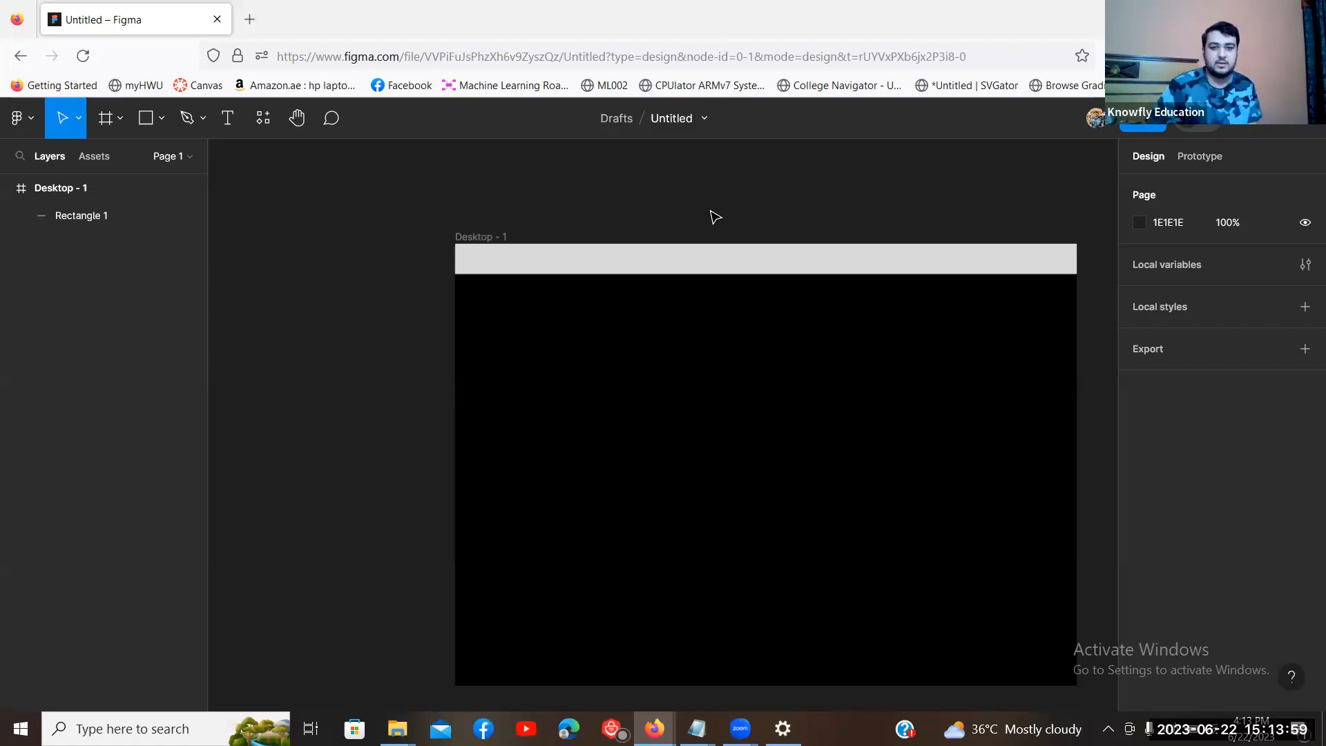
Step: Examine the Desktop - 1 frame's fill colour settings, and close the colour picker
{"action": "left_click", "coordinate": [490, 238]}
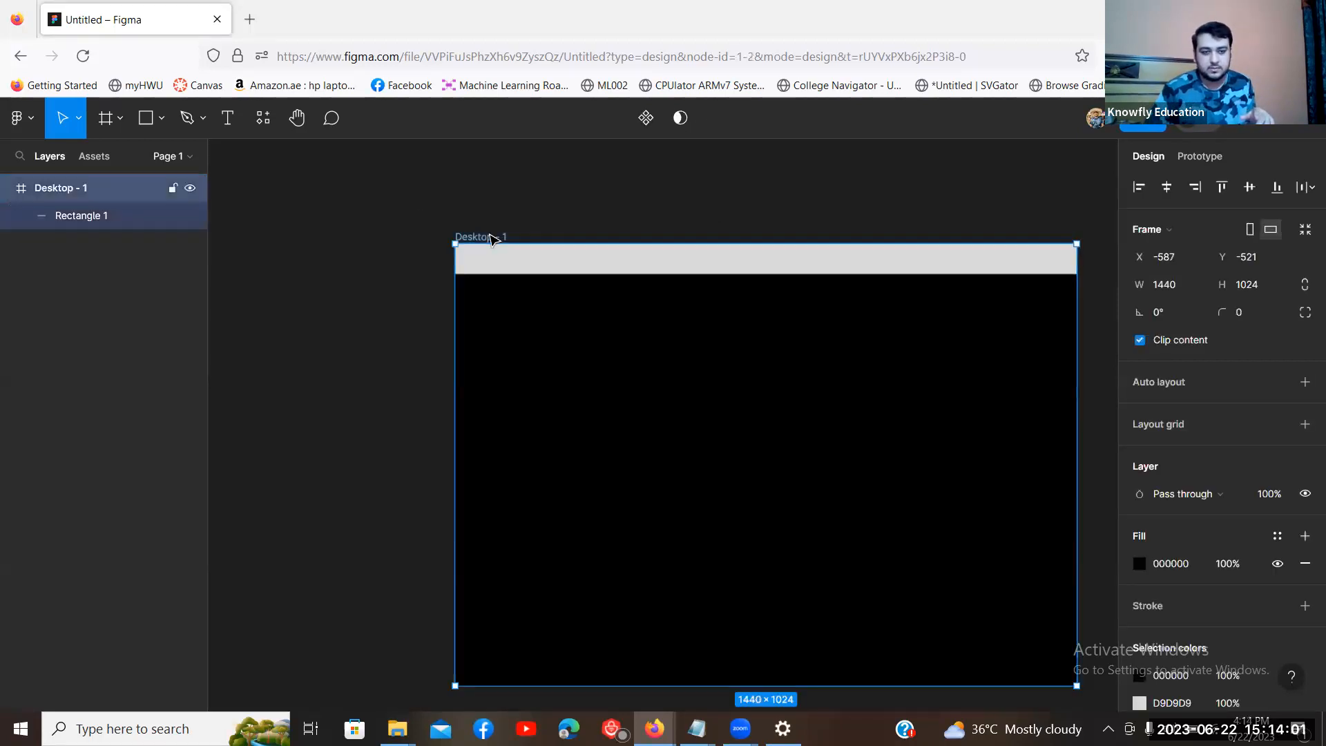
{"action": "left_click", "coordinate": [542, 211]}
{"action": "left_click", "coordinate": [483, 241]}
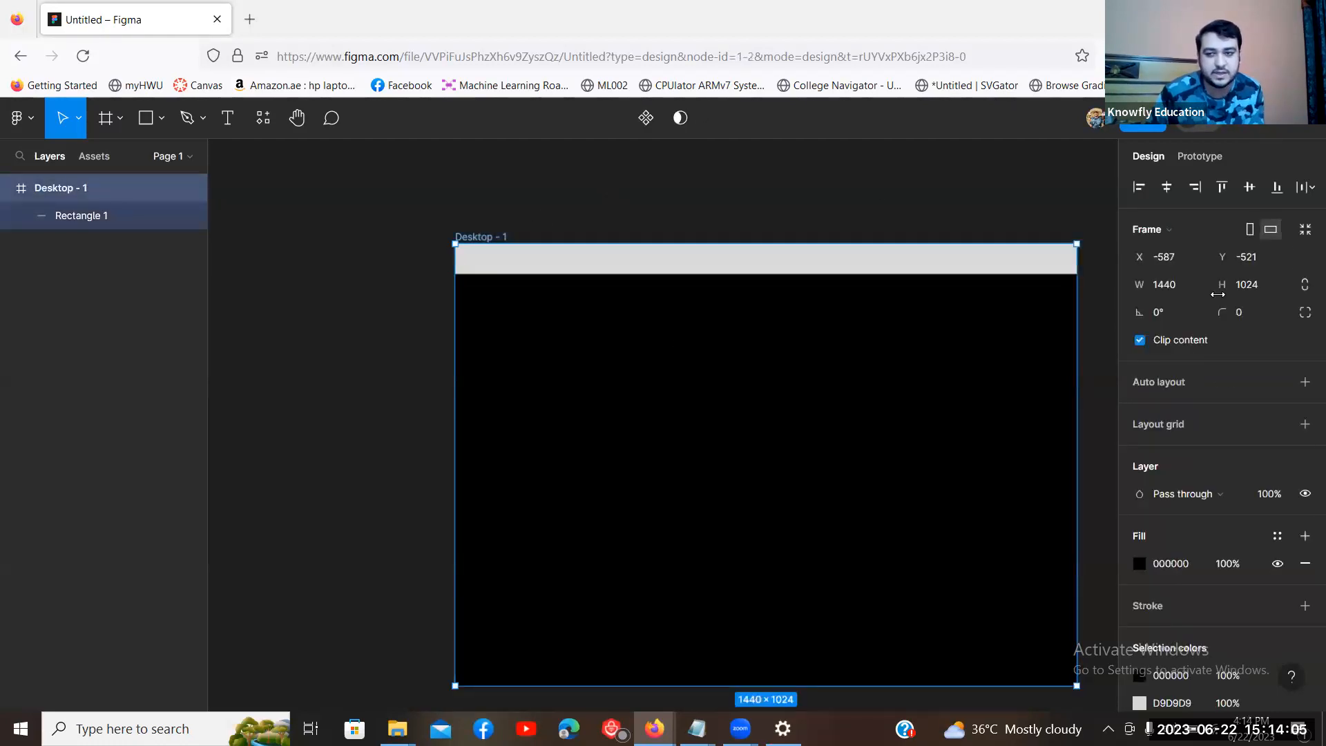
{"action": "scroll", "coordinate": [1259, 395], "scroll_direction": "down", "scroll_amount": 2}
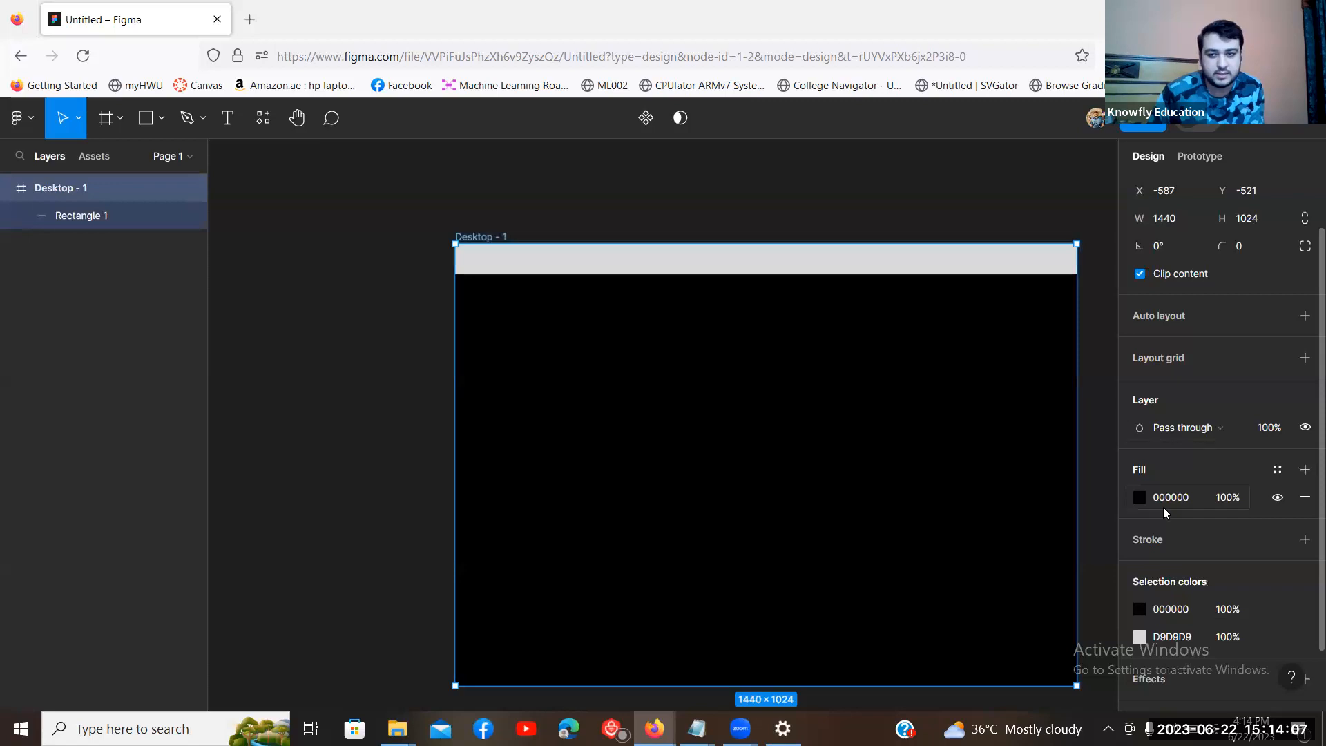
{"action": "scroll", "coordinate": [1211, 477], "scroll_direction": "down", "scroll_amount": 2}
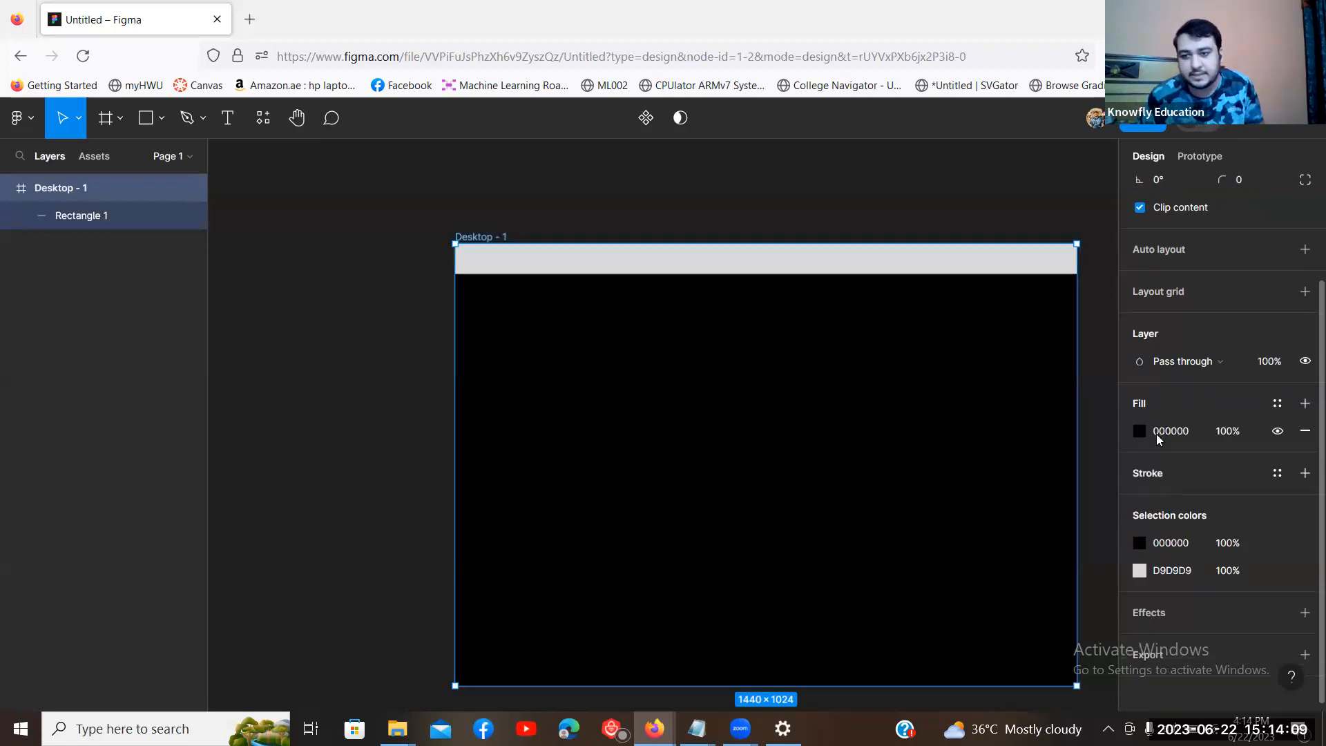
{"action": "left_click", "coordinate": [1139, 430]}
{"action": "left_click_drag", "start_coordinate": [913, 328], "coordinate": [857, 581]}
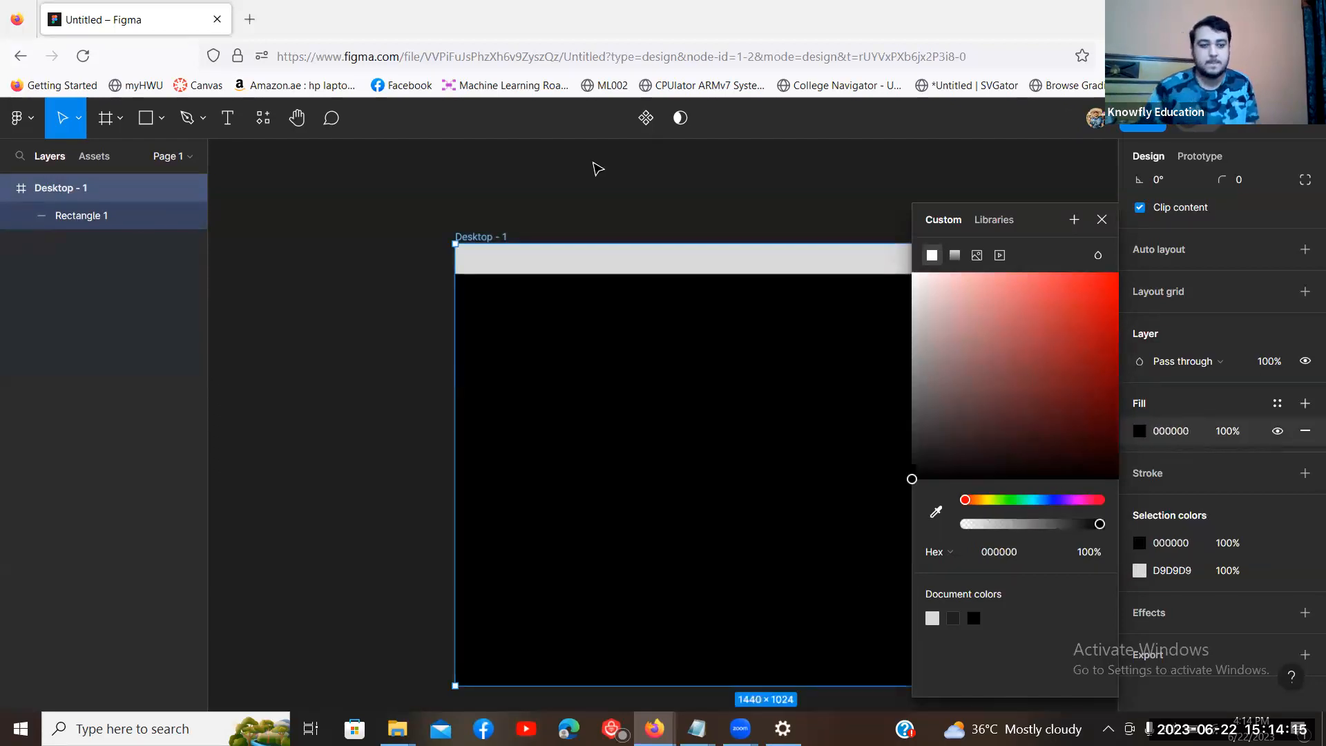
{"action": "left_click", "coordinate": [601, 174]}
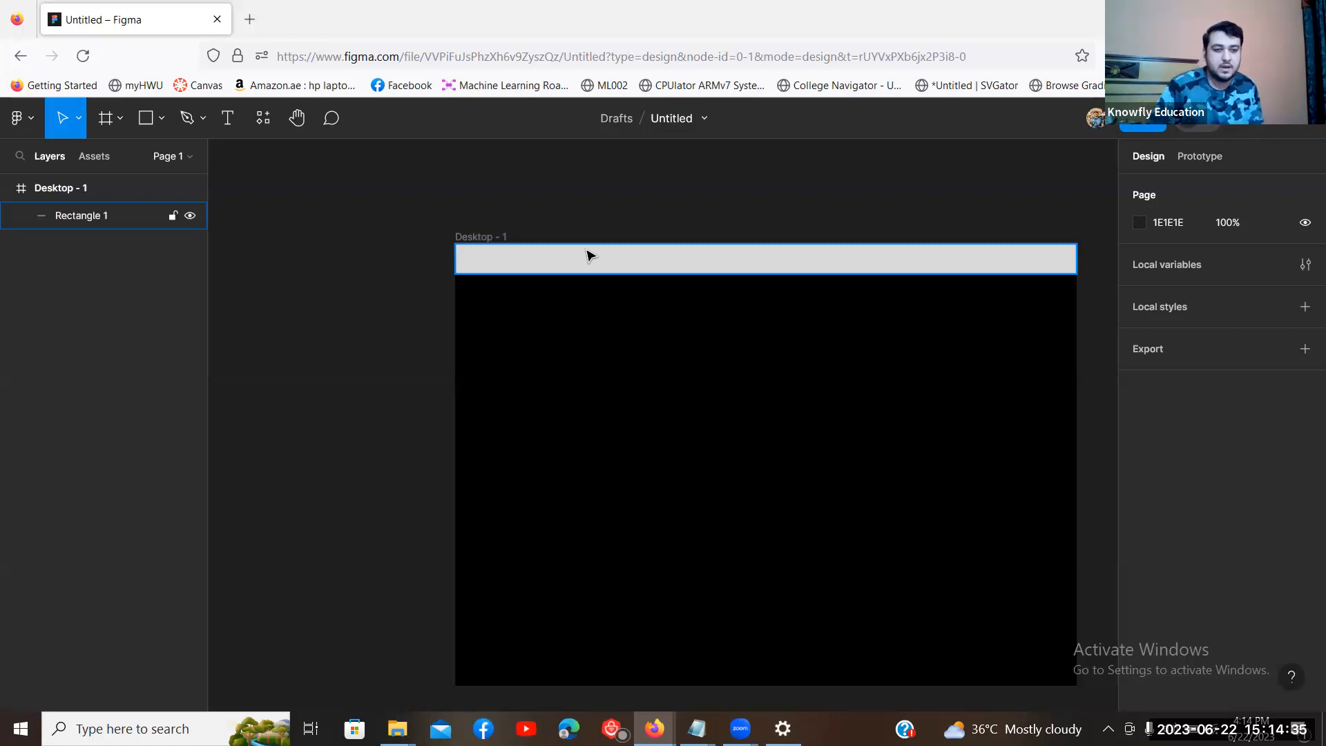
Step: Draw a second full-width rectangle about 1440 × 82 below the grey bar, and delete it again
{"action": "left_click", "coordinate": [595, 268]}
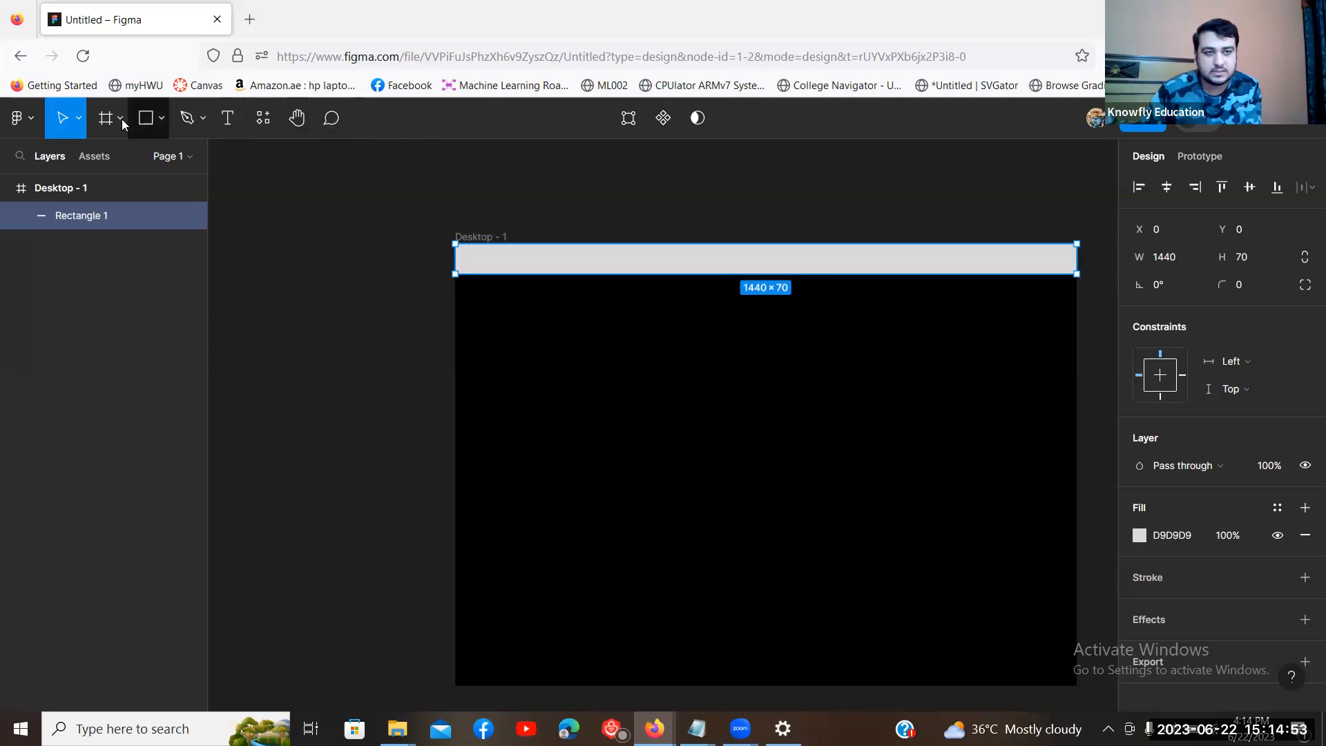
{"action": "left_click", "coordinate": [154, 112]}
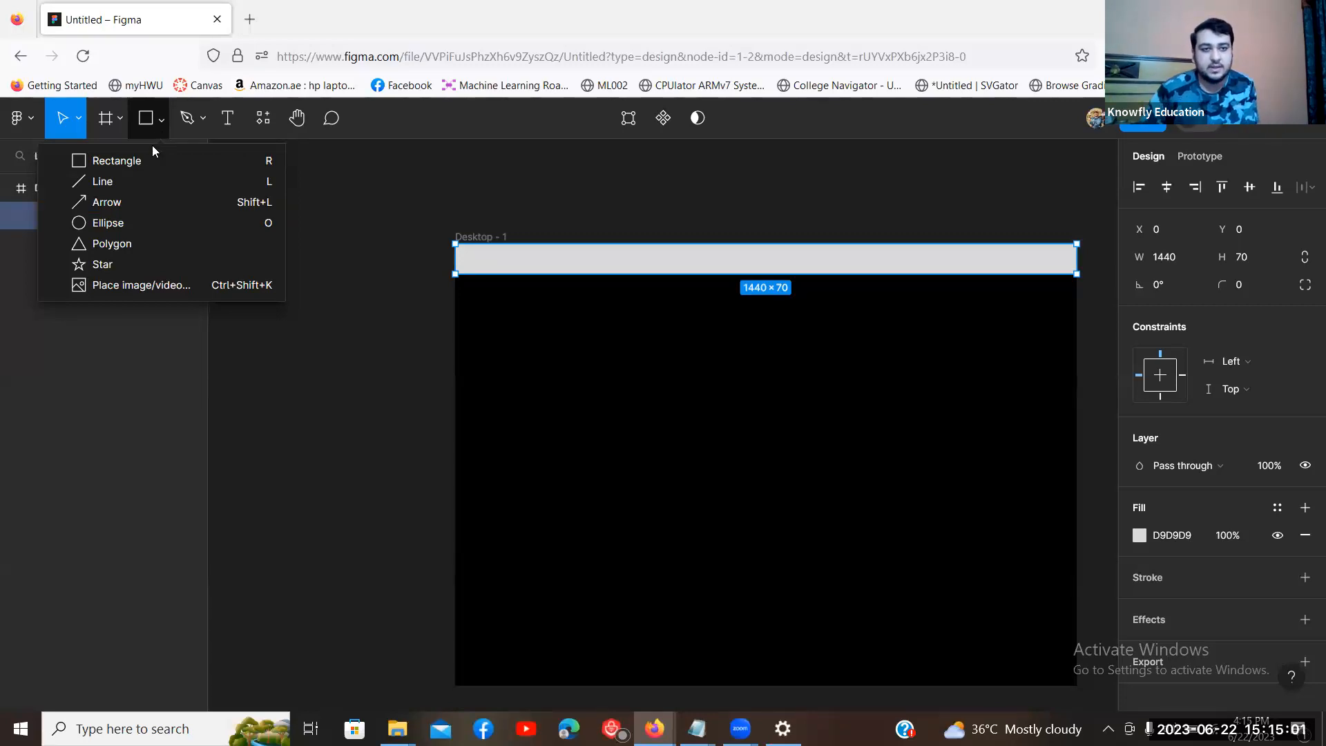
{"action": "left_click", "coordinate": [116, 164]}
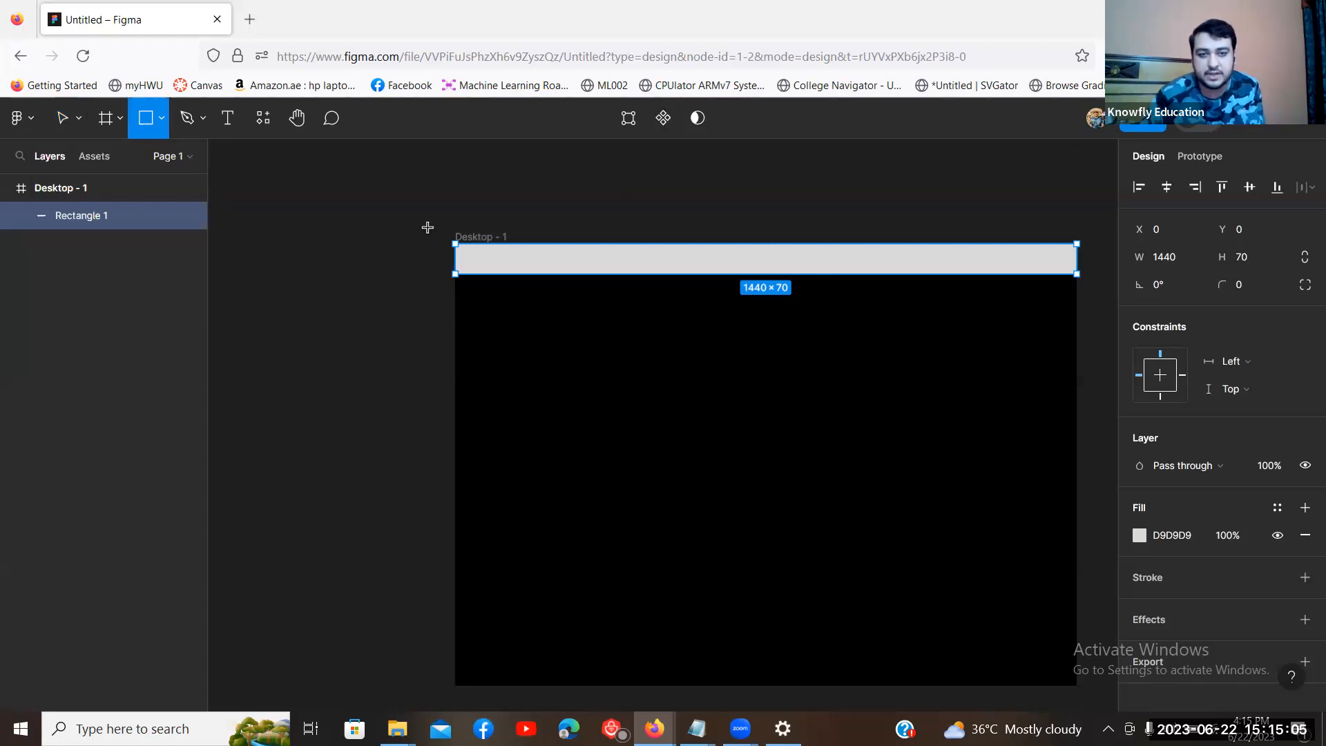
{"action": "left_click_drag", "start_coordinate": [455, 312], "coordinate": [1076, 348]}
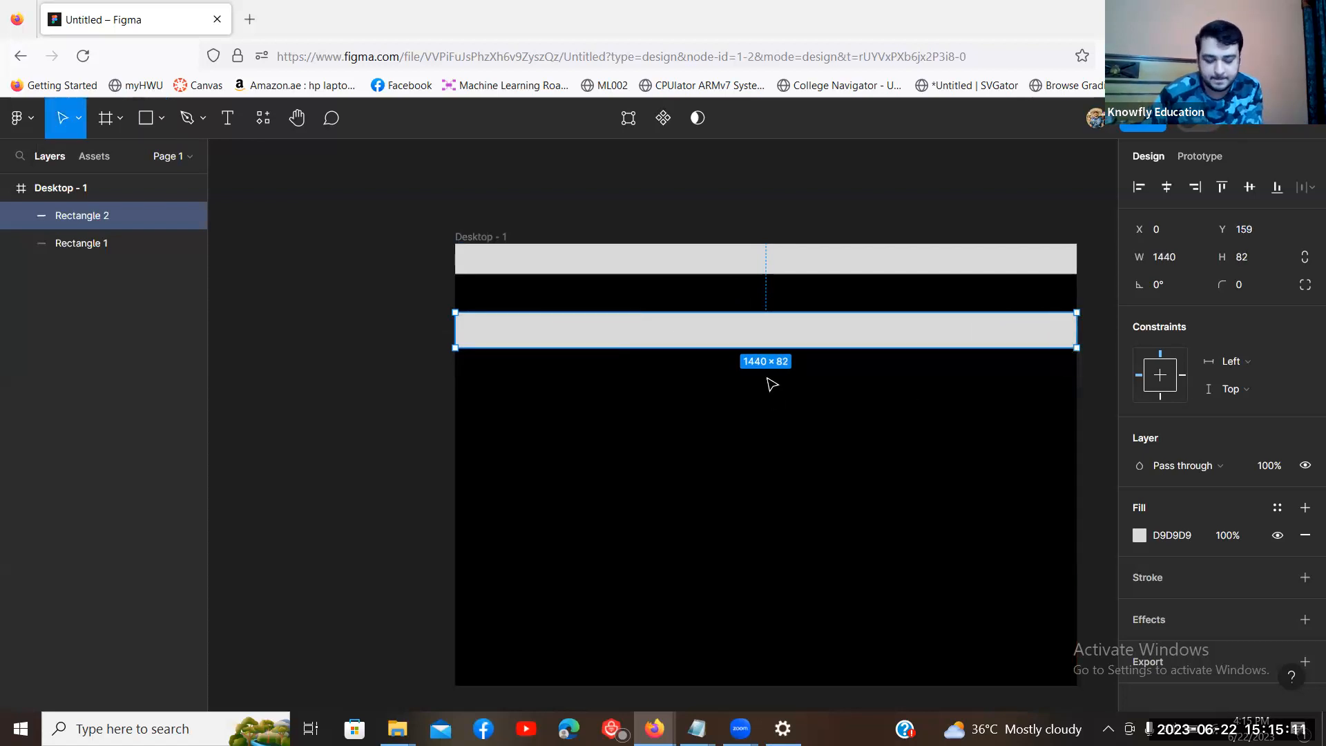
{"action": "key", "text": "Delete"}
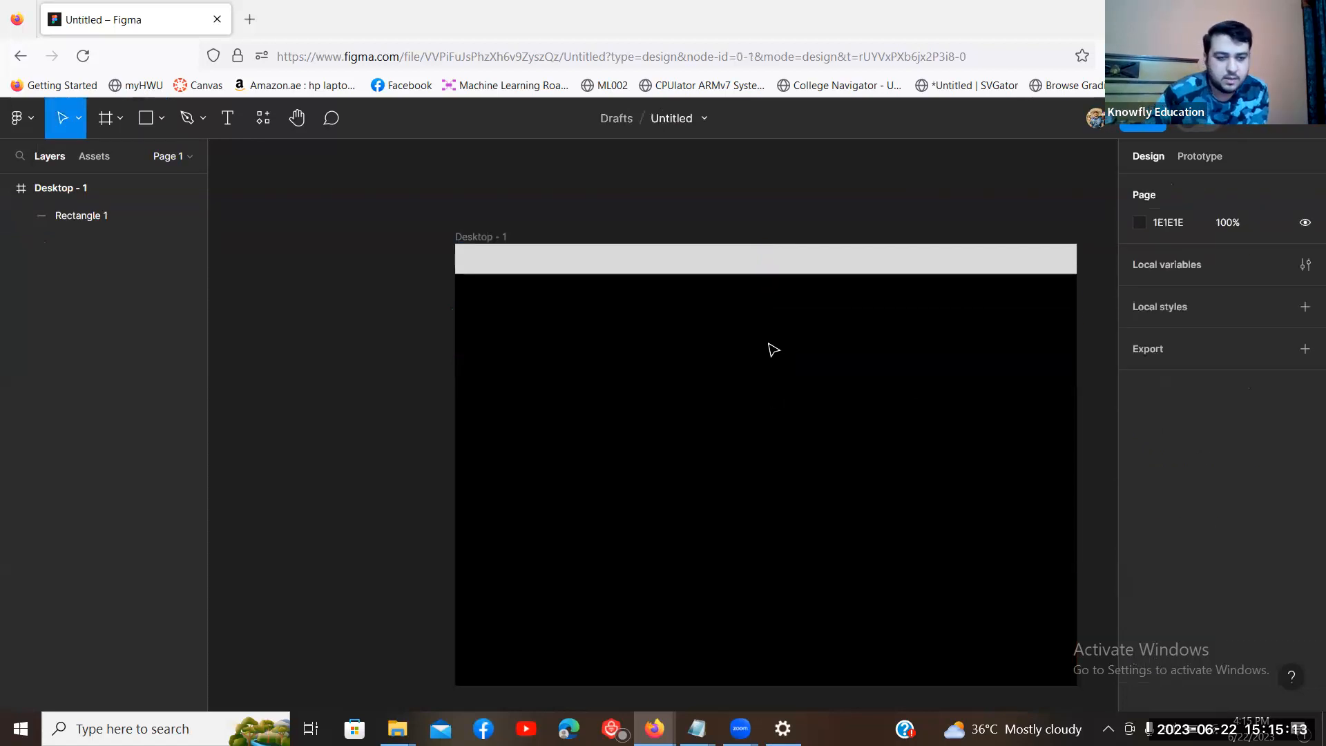
Step: Examine the grey bar's context commands and its fill colour settings, leaving both without changes
{"action": "right_click", "coordinate": [786, 274]}
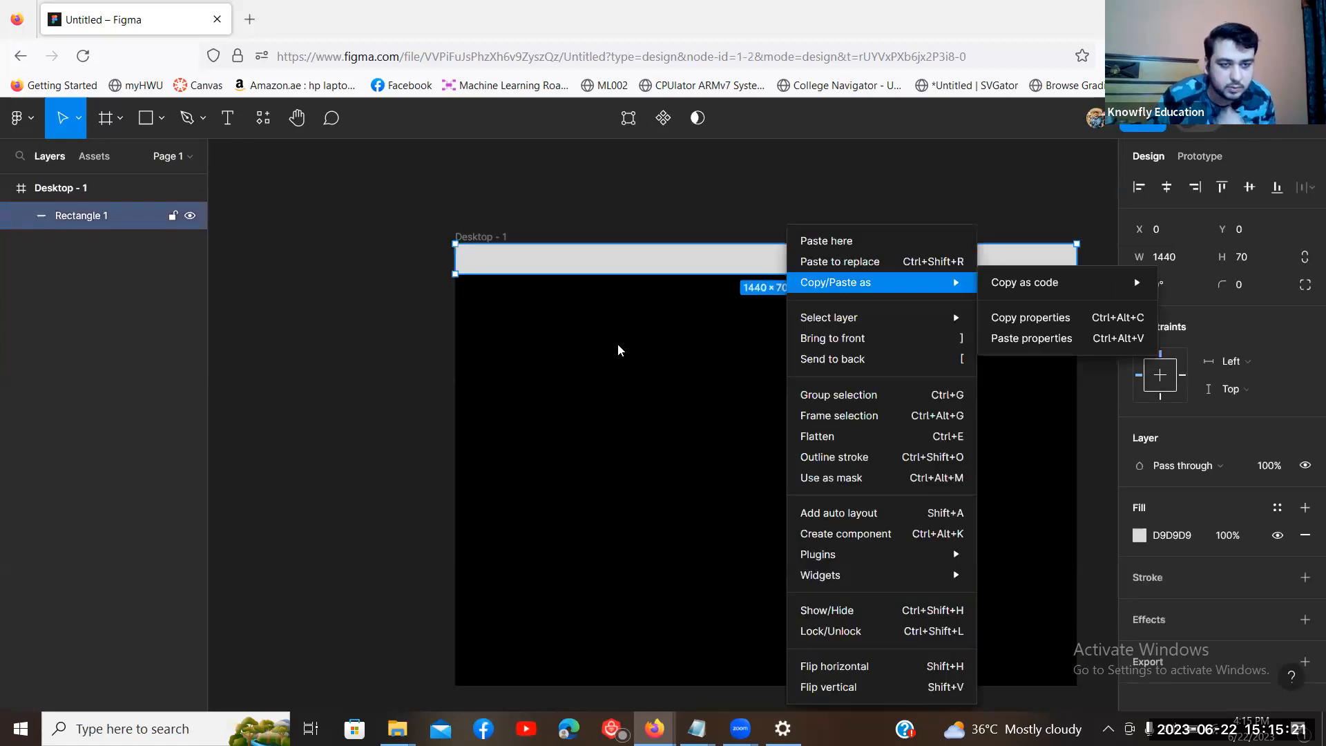
{"action": "left_click", "coordinate": [668, 201]}
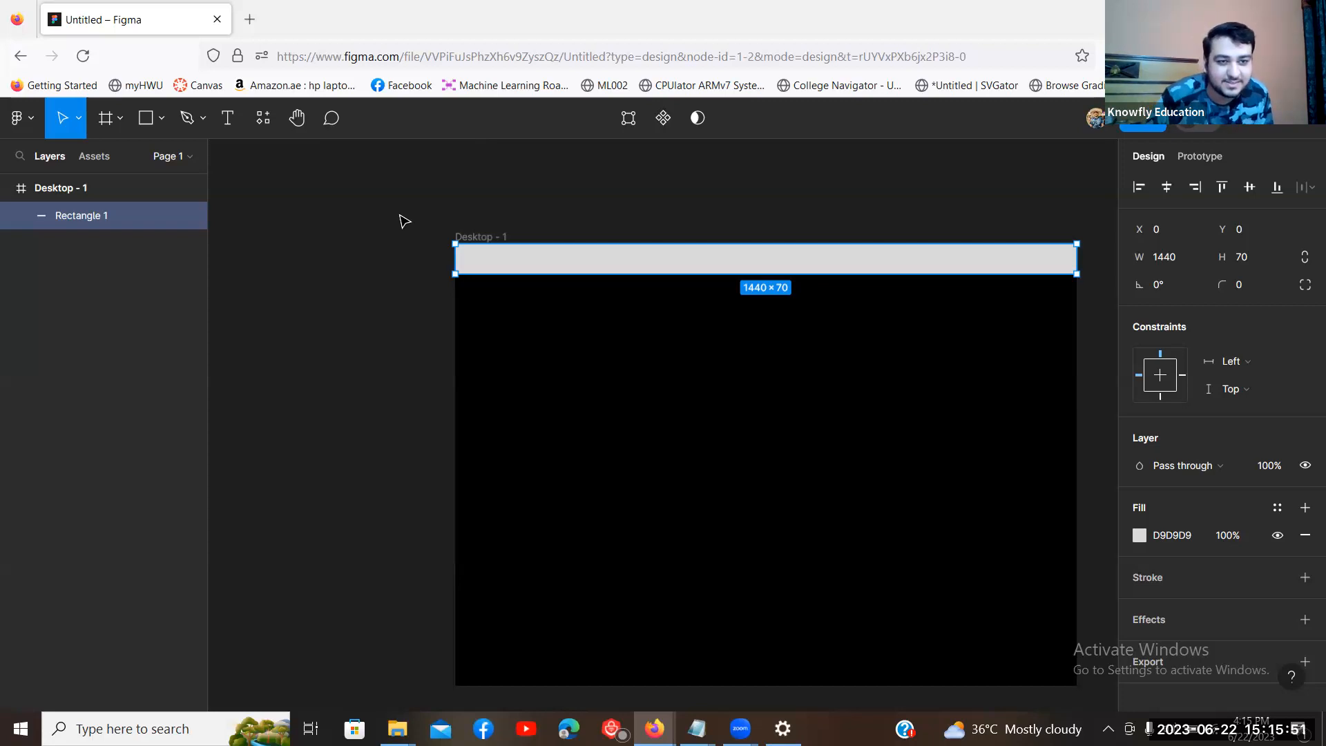
{"action": "left_click", "coordinate": [883, 221]}
{"action": "left_click", "coordinate": [876, 266]}
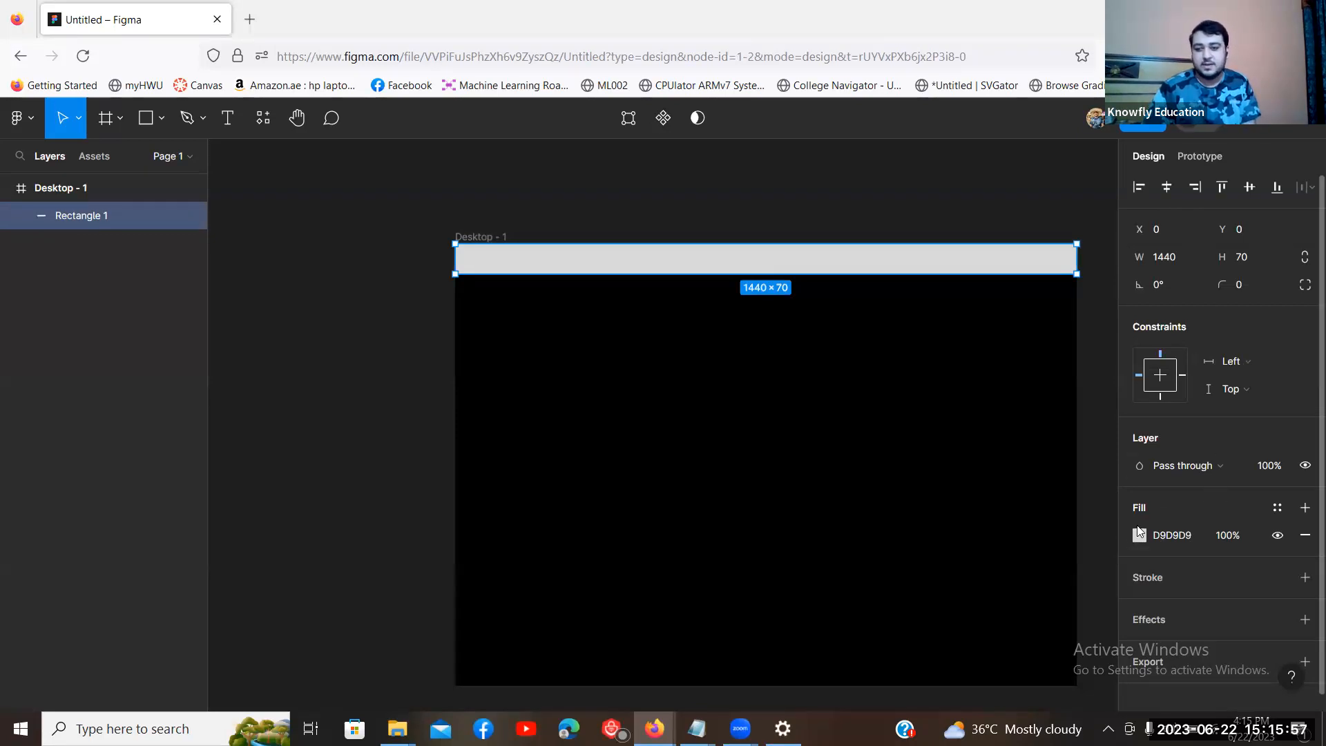
{"action": "left_click", "coordinate": [1139, 535]}
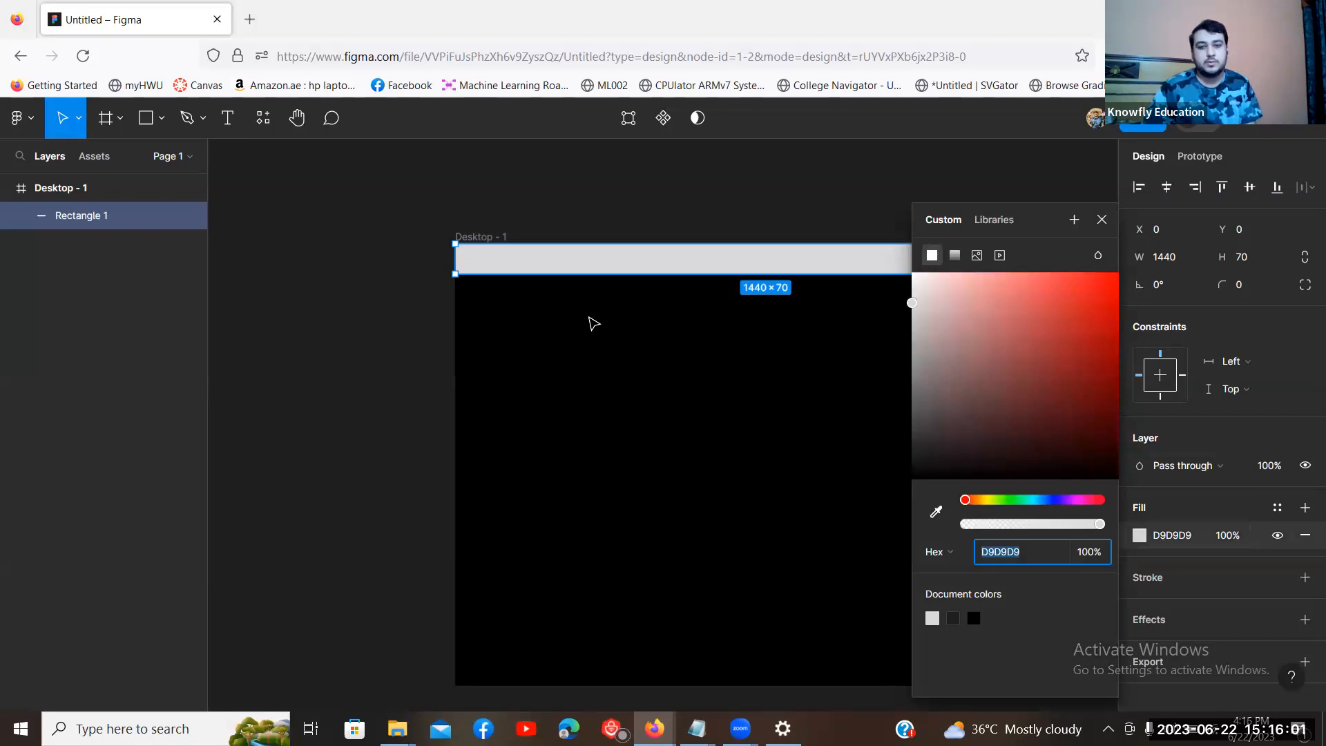
{"action": "left_click", "coordinate": [592, 322]}
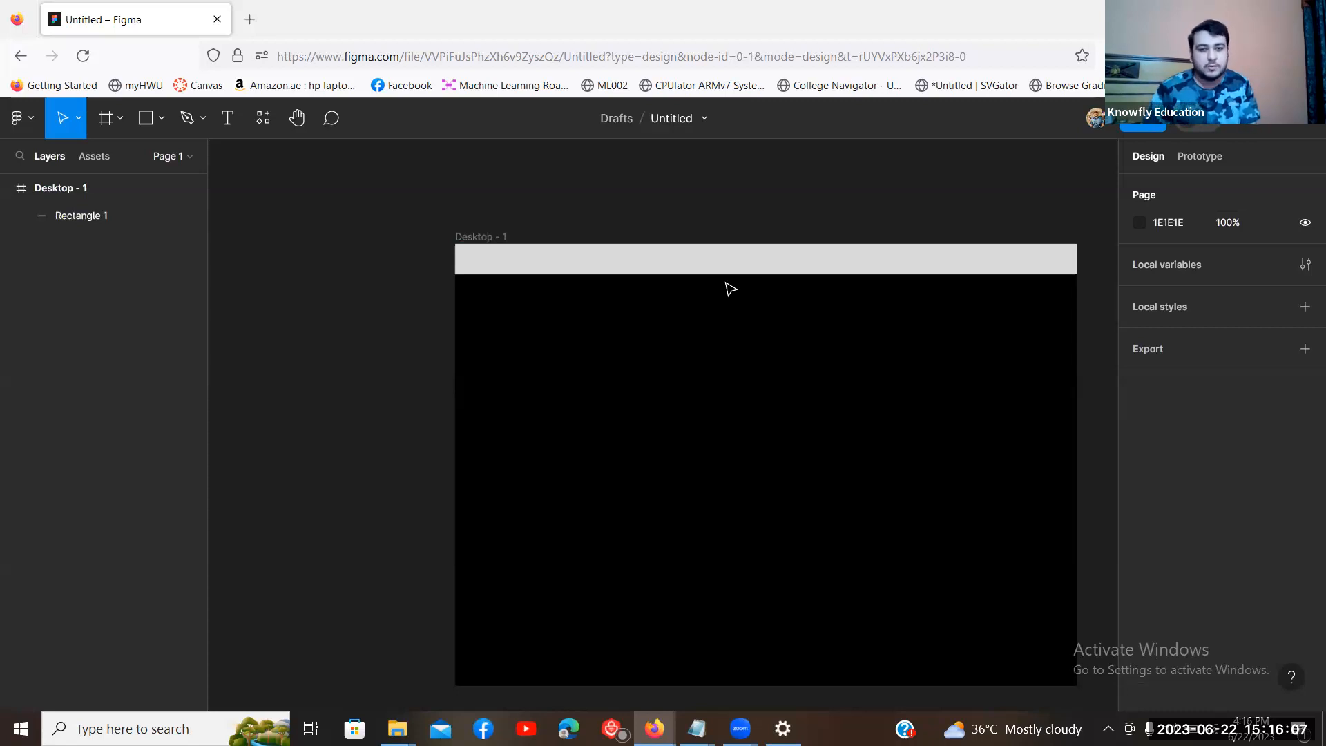
Step: Shorten the grey bar from both ends to about 892 wide and centre it horizontally in the Desktop - 1 frame
{"action": "left_click", "coordinate": [759, 272]}
{"action": "left_click_drag", "start_coordinate": [454, 261], "coordinate": [591, 268]}
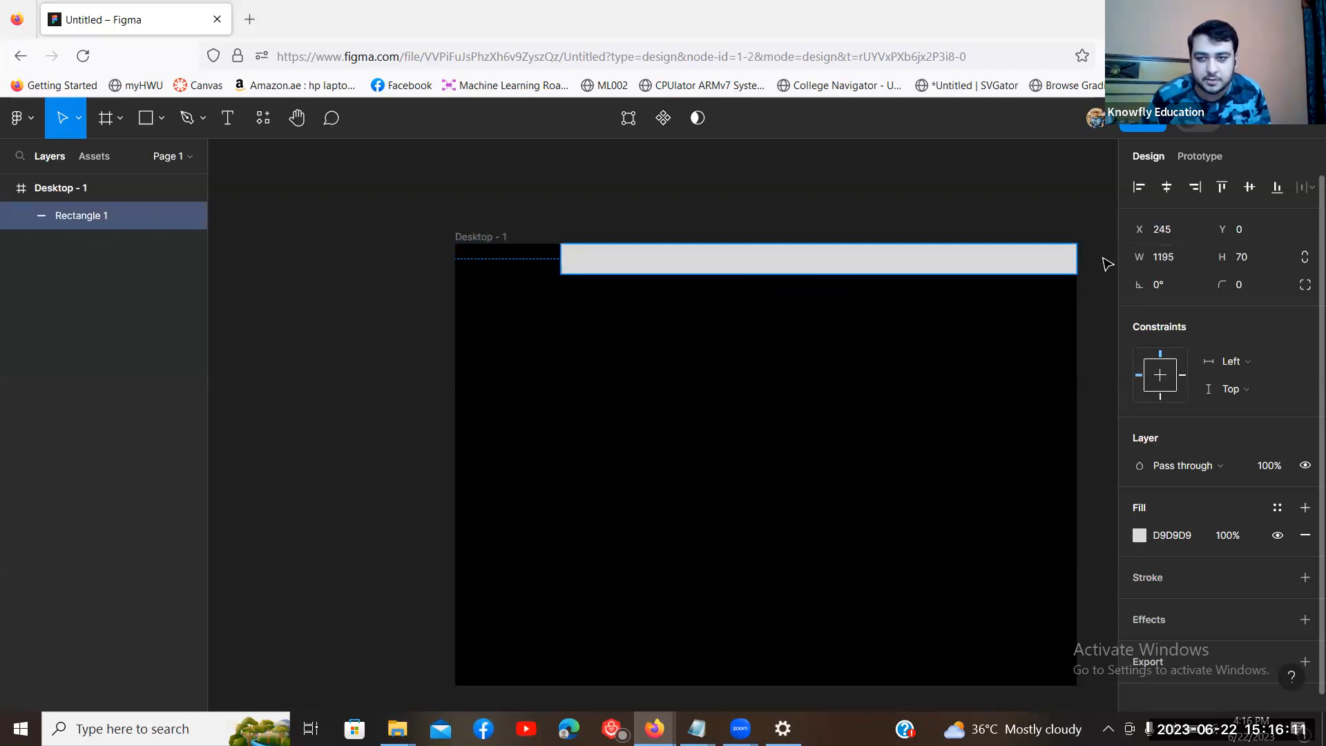
{"action": "left_click_drag", "start_coordinate": [1073, 255], "coordinate": [945, 259]}
{"action": "mouse_move", "coordinate": [843, 269]}
{"action": "left_mouse_down"}
{"action": "mouse_move", "coordinate": [831, 269]}
{"action": "mouse_move", "coordinate": [851, 270]}
{"action": "left_mouse_up"}
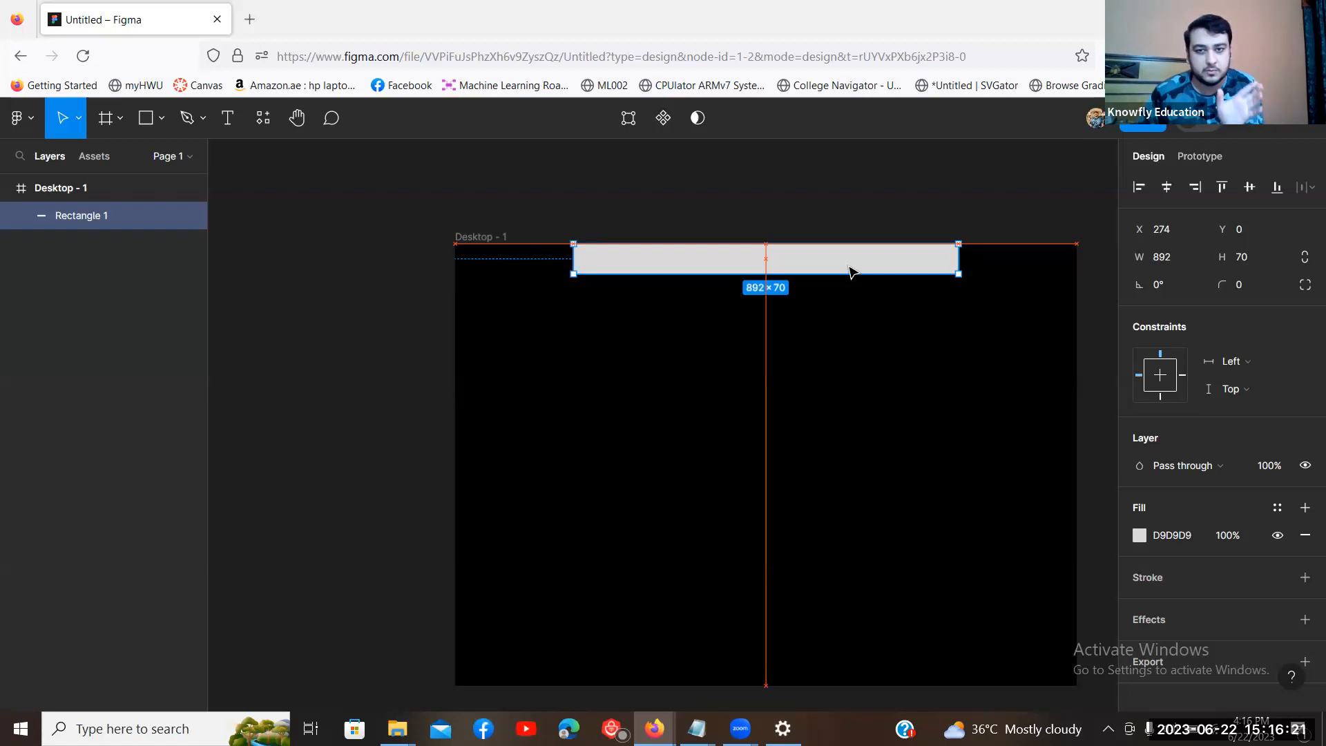
{"action": "left_click_drag", "start_coordinate": [849, 266], "coordinate": [849, 267]}
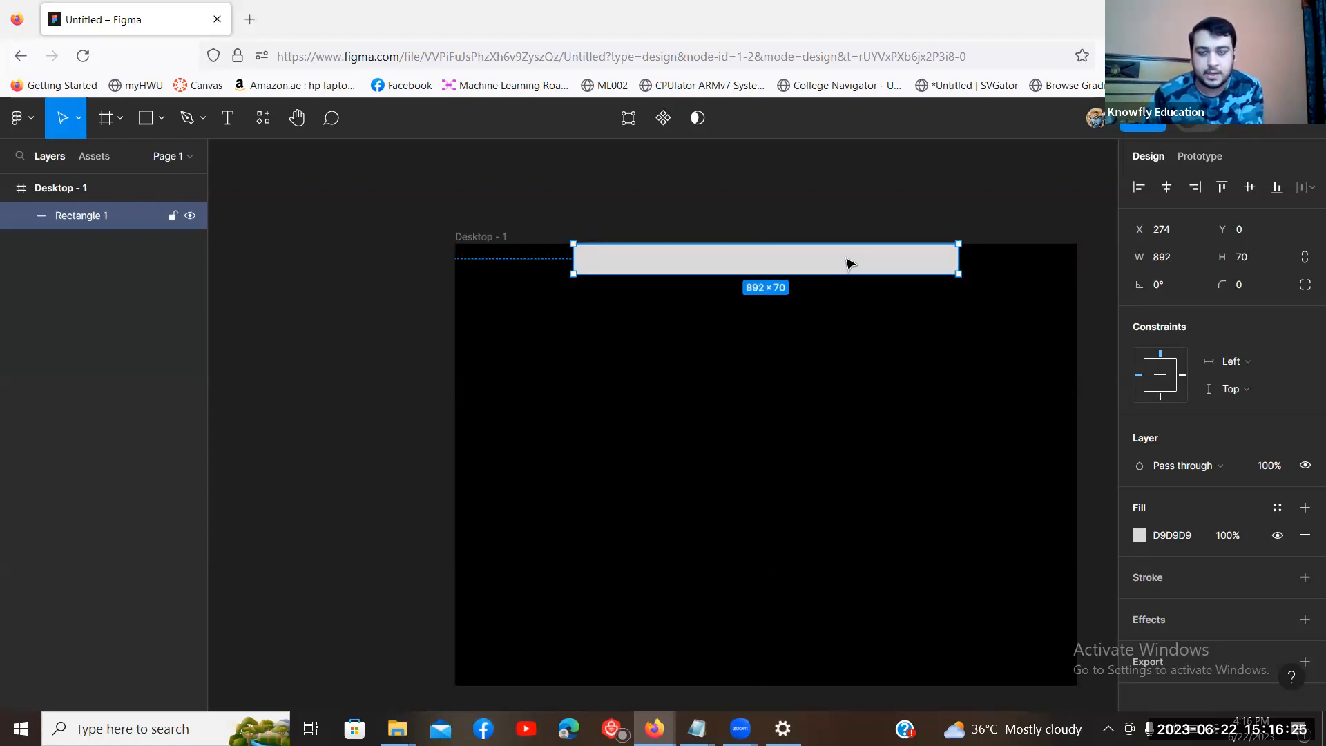
Step: Move the grey bar straight down to about Y 32, leaving a gap beneath the frame's upper edge
{"action": "left_click_drag", "start_coordinate": [848, 264], "coordinate": [848, 276]}
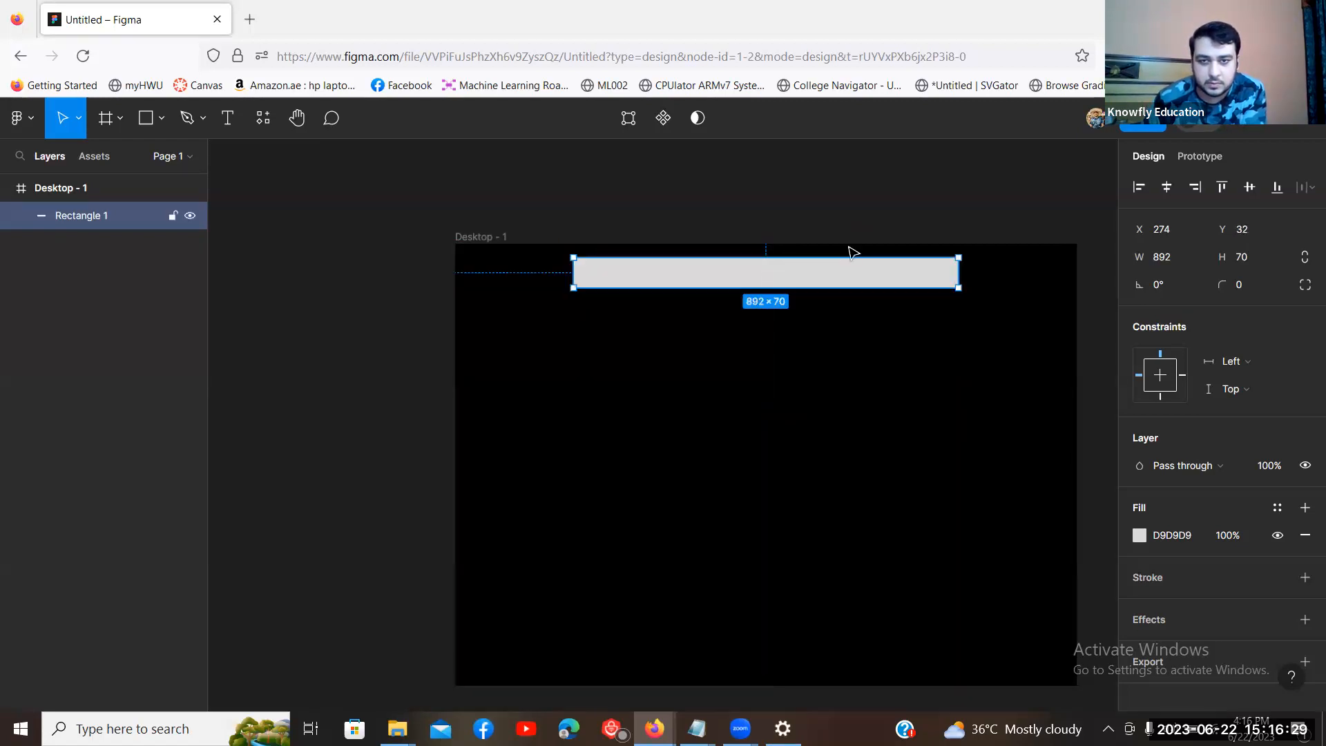
{"action": "left_click", "coordinate": [859, 229]}
{"action": "left_click", "coordinate": [828, 278]}
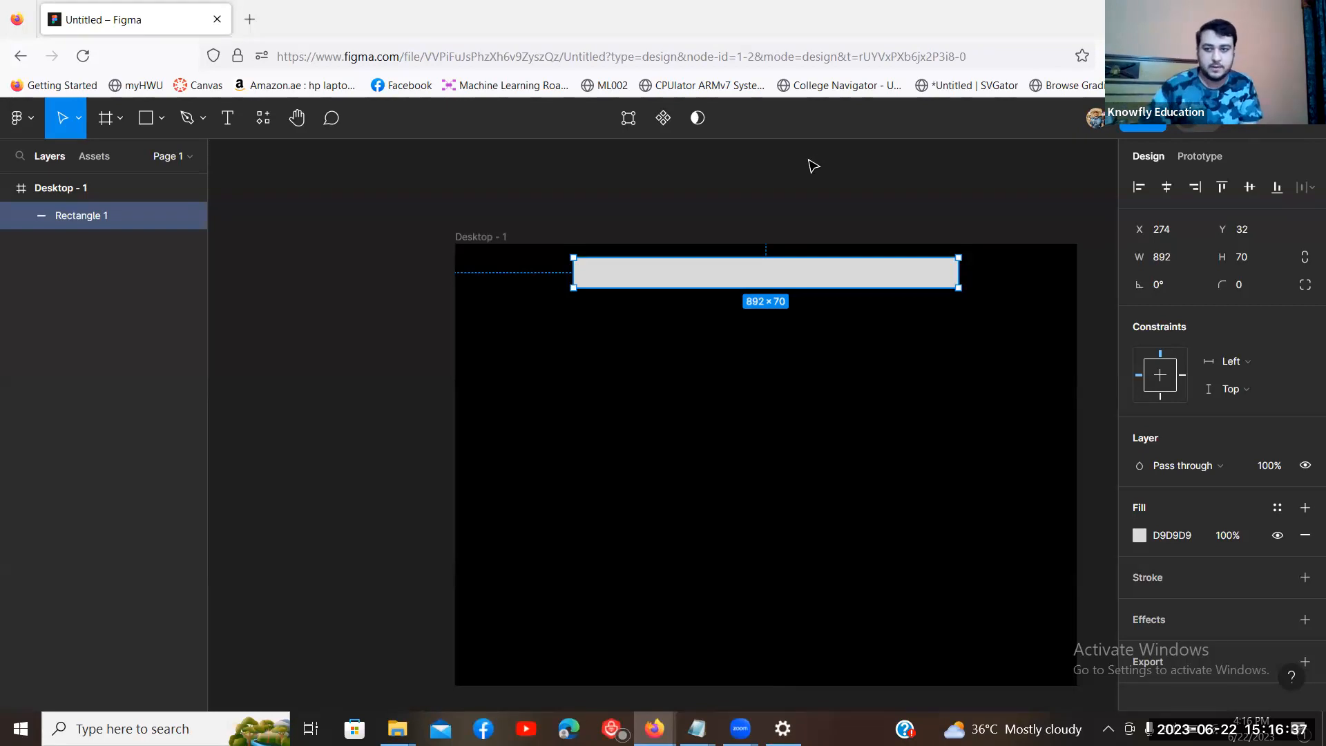
{"action": "left_click", "coordinate": [448, 195]}
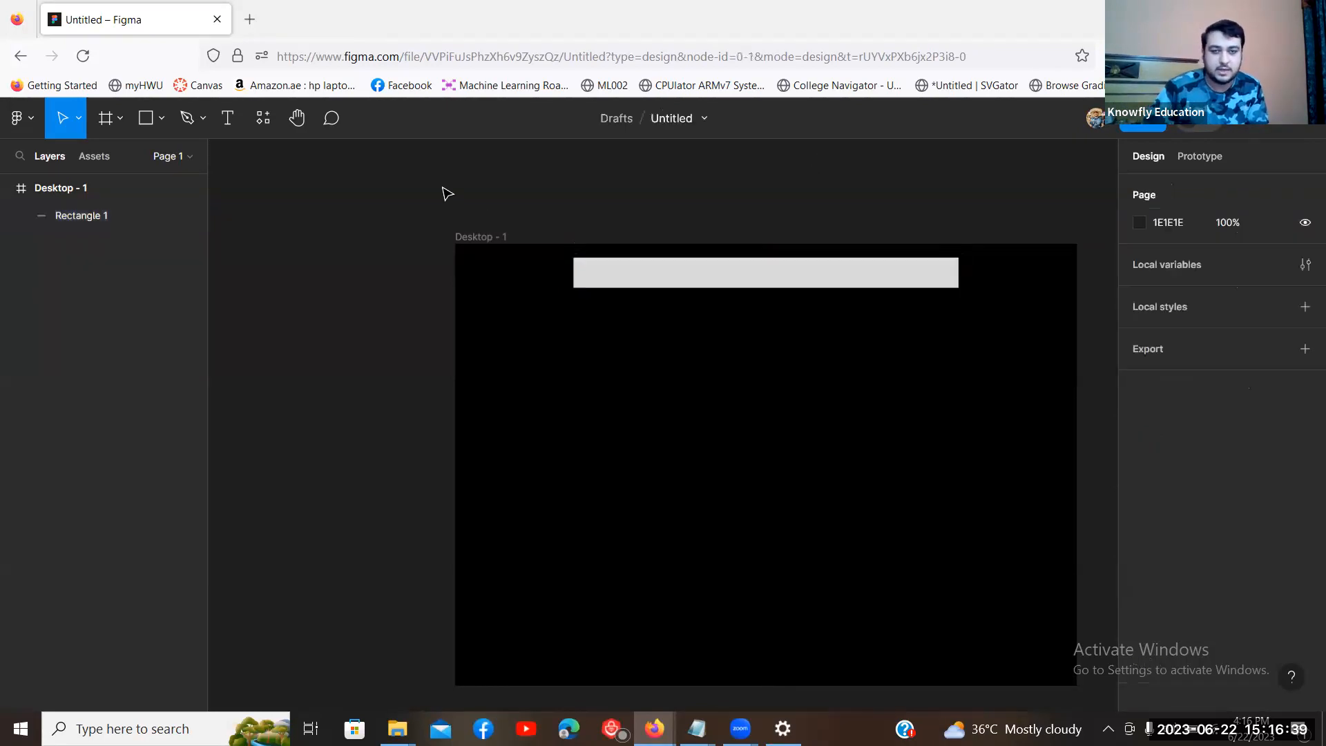
{"action": "key", "text": "ctrl+plus"}
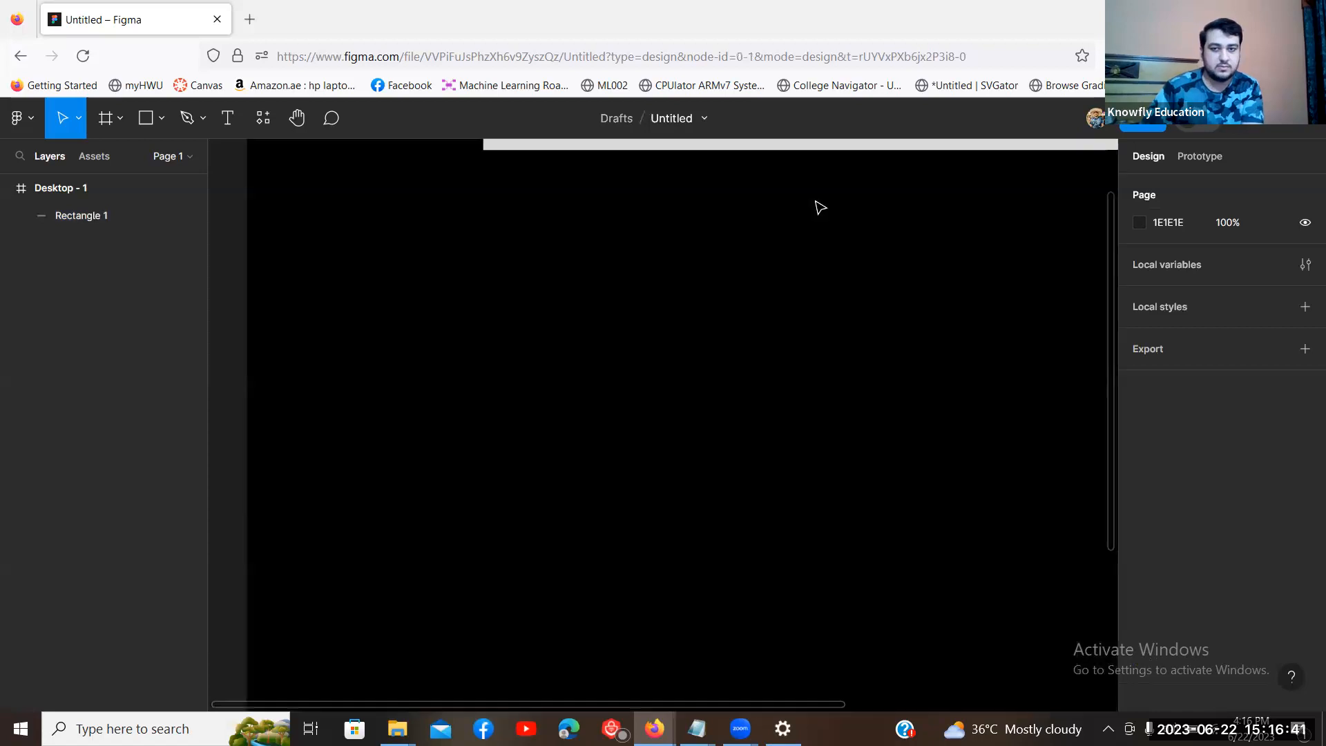
{"action": "left_click_drag", "start_coordinate": [883, 276], "coordinate": [780, 446]}
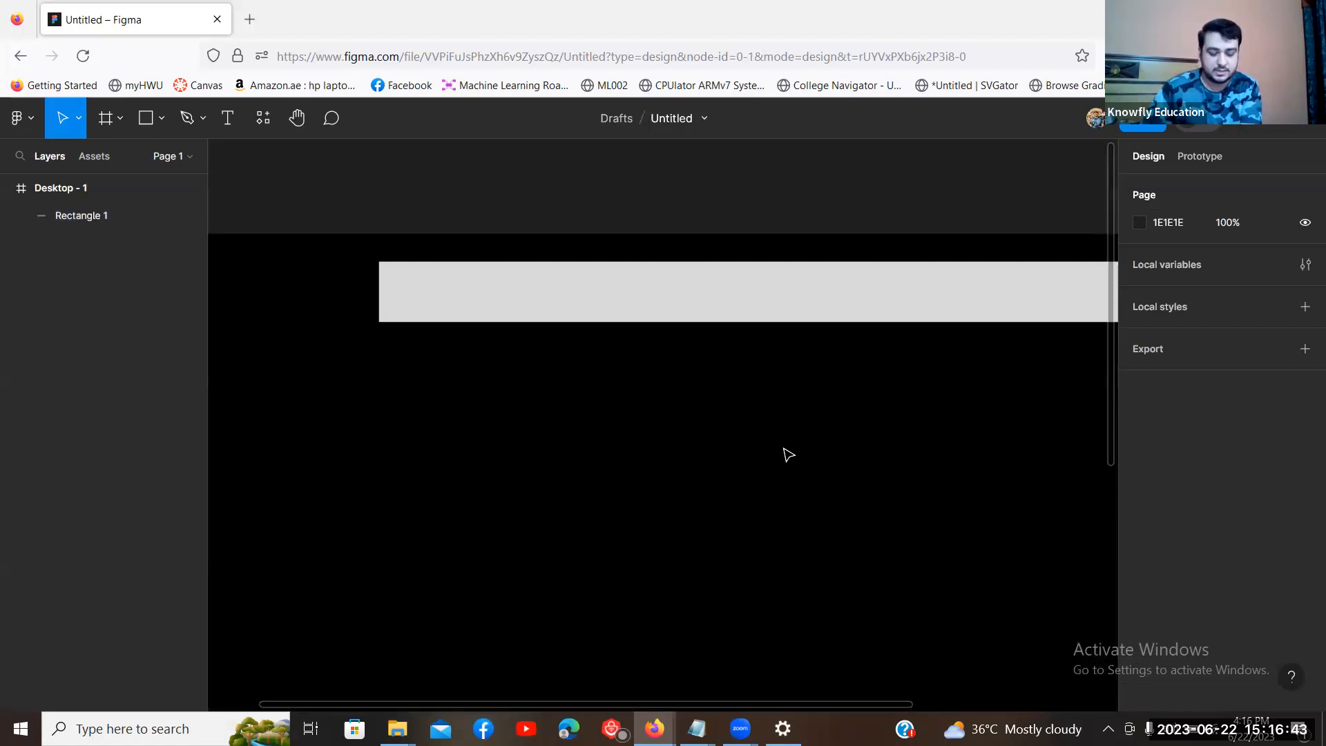
{"action": "key", "text": "ctrl+minus"}
{"action": "scroll", "coordinate": [798, 227], "scroll_direction": "down", "scroll_amount": 2}
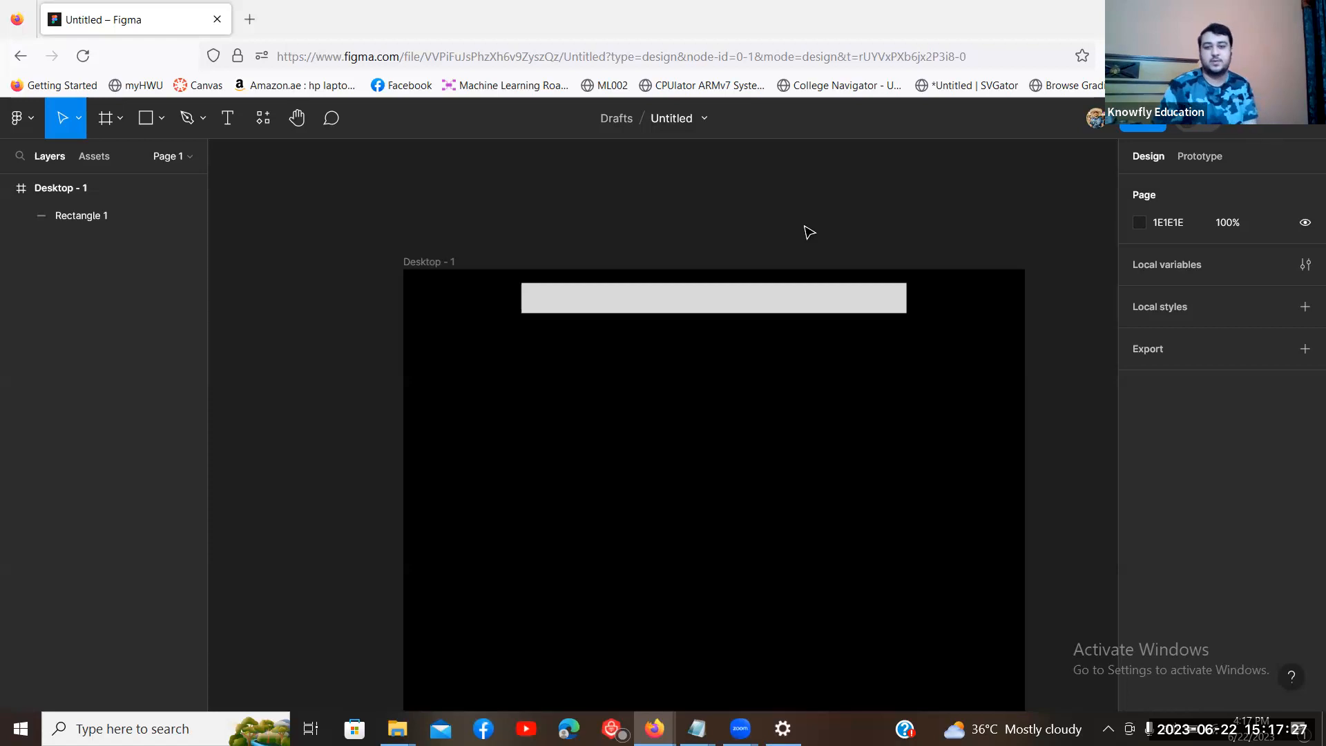
Step: Set the grey bar's corner radius to 15
{"action": "left_click", "coordinate": [664, 302]}
{"action": "left_click", "coordinate": [664, 307]}
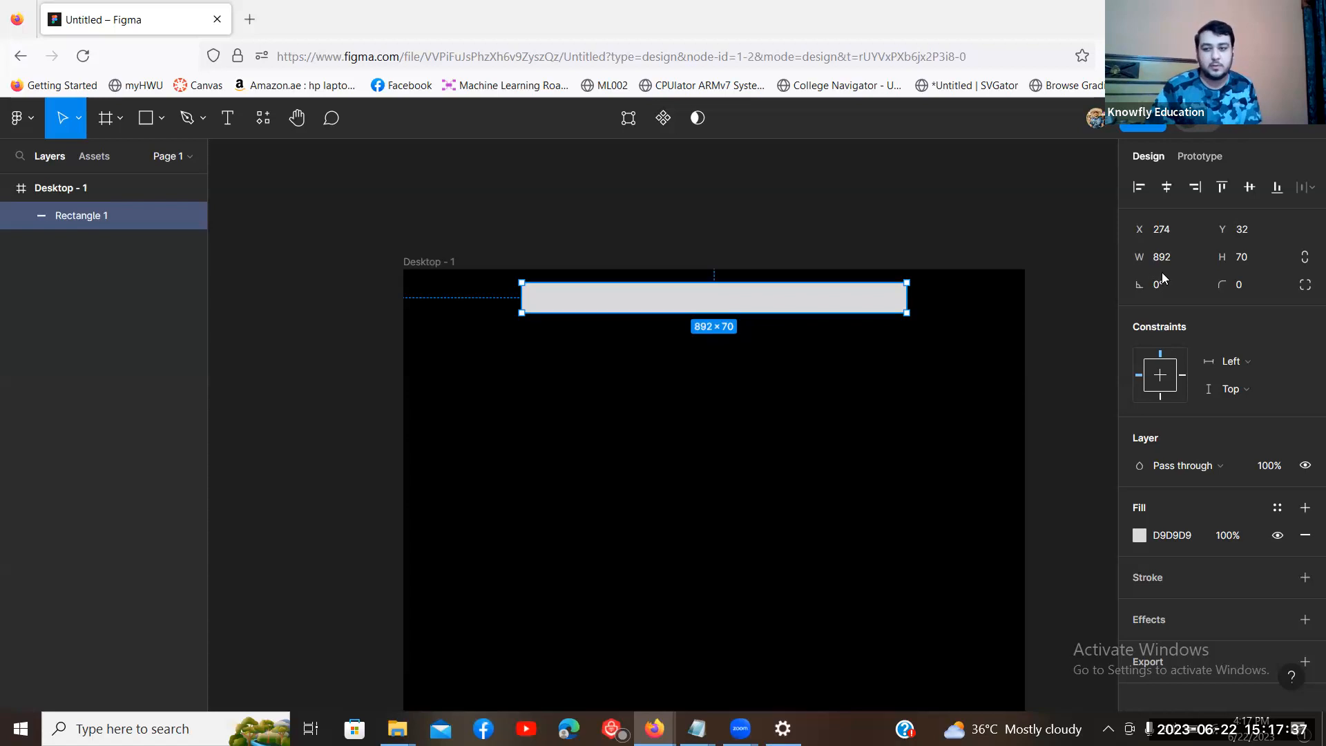
{"action": "left_click", "coordinate": [1239, 283]}
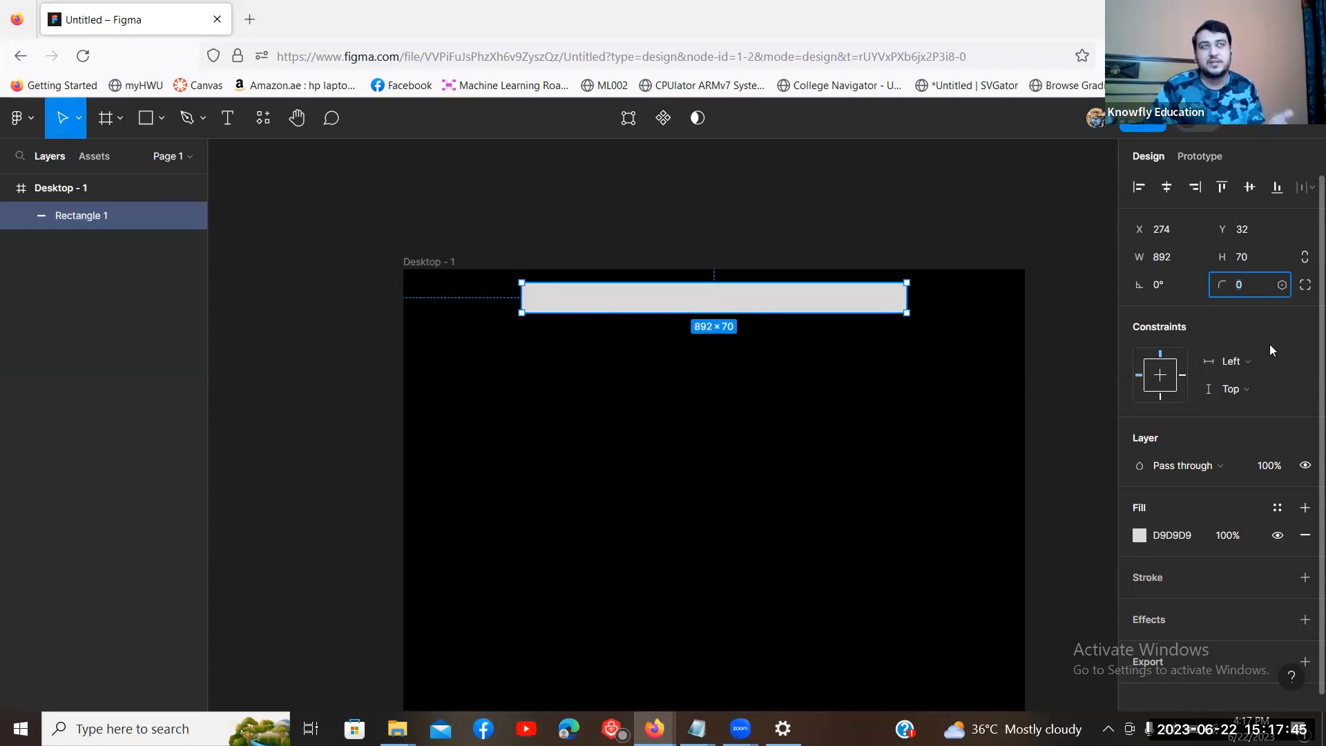
{"action": "type", "text": "10"}
{"action": "key", "text": "Return"}
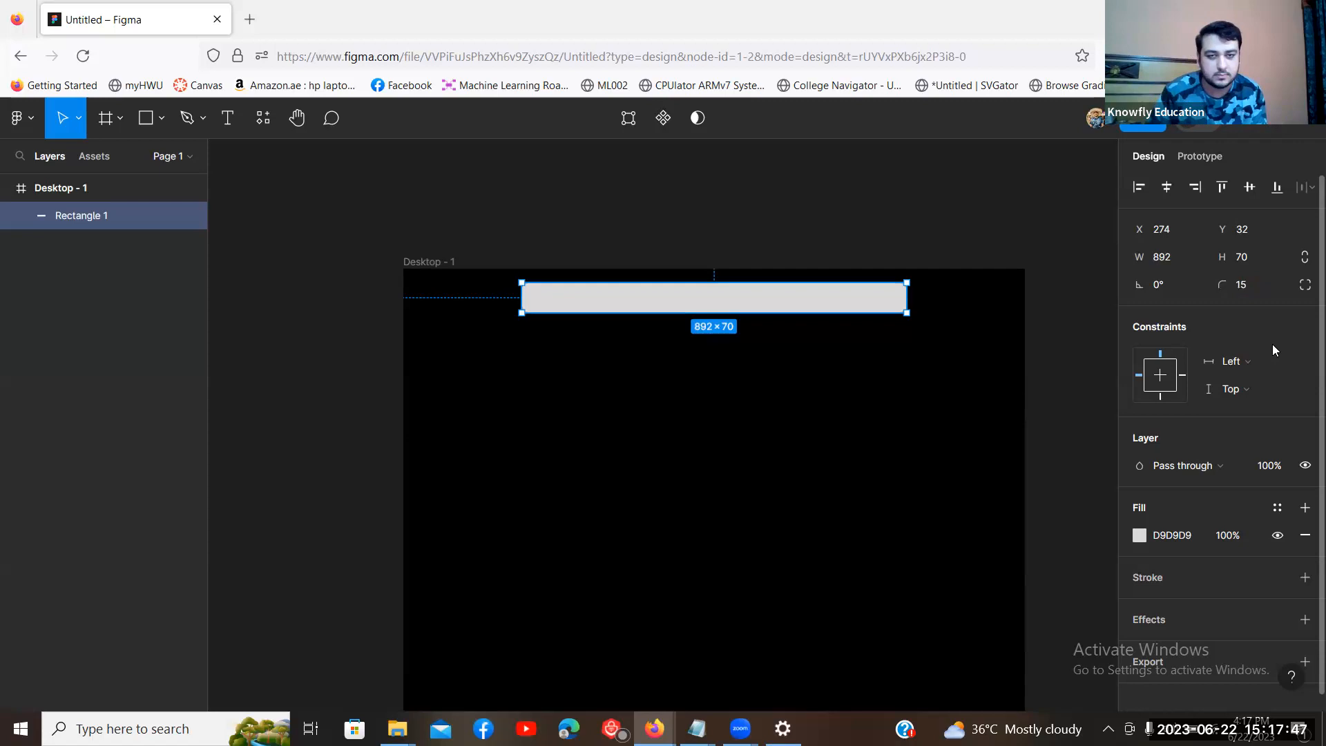
{"action": "left_click", "coordinate": [730, 408]}
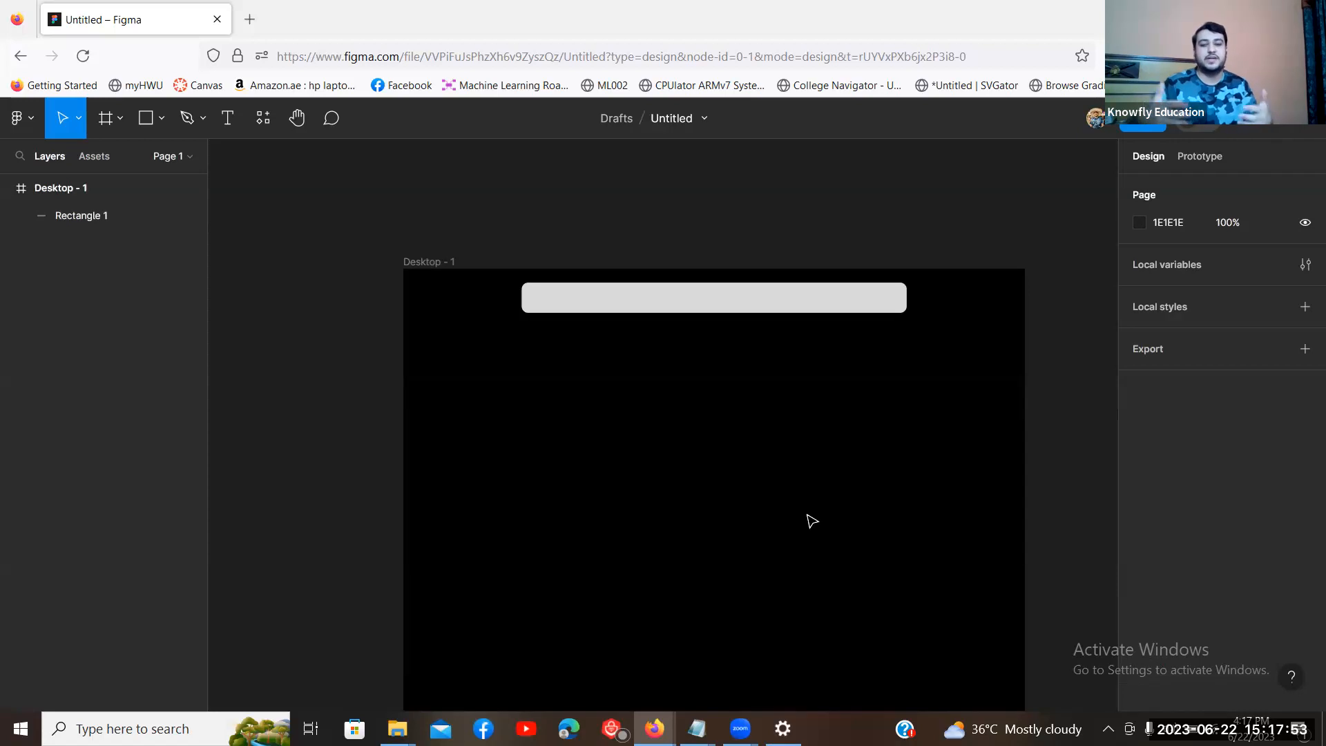
Step: Set the grey bar's corner radius to 30
{"action": "left_click", "coordinate": [721, 298]}
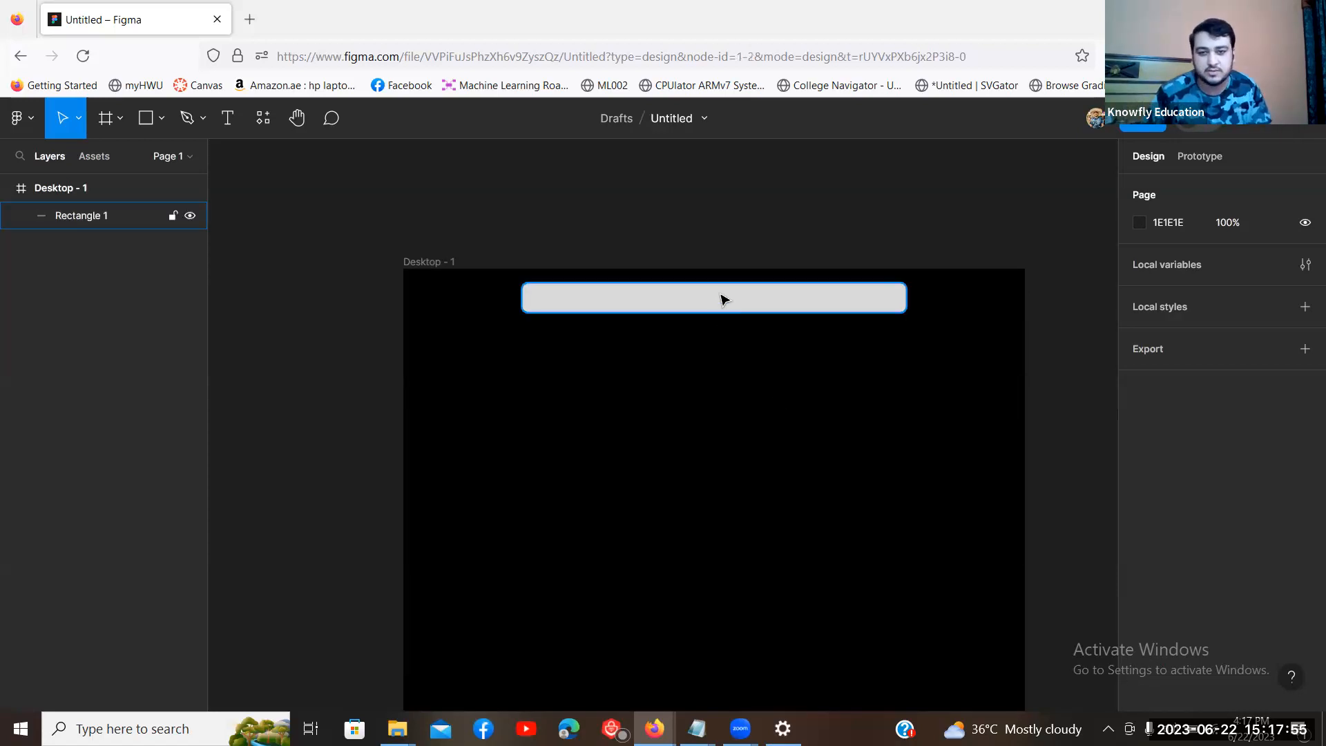
{"action": "left_click", "coordinate": [1242, 284]}
{"action": "type", "text": "30"}
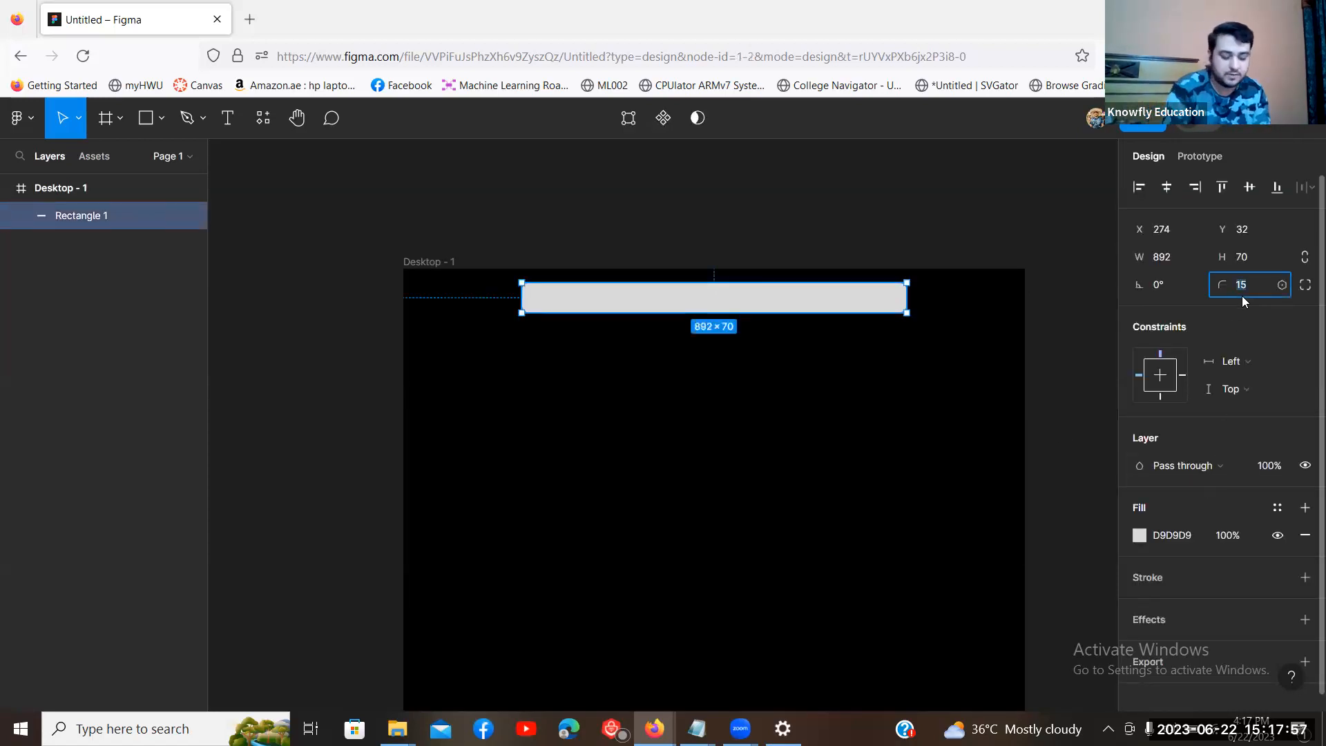
{"action": "key", "text": "Return"}
{"action": "left_click", "coordinate": [1003, 468]}
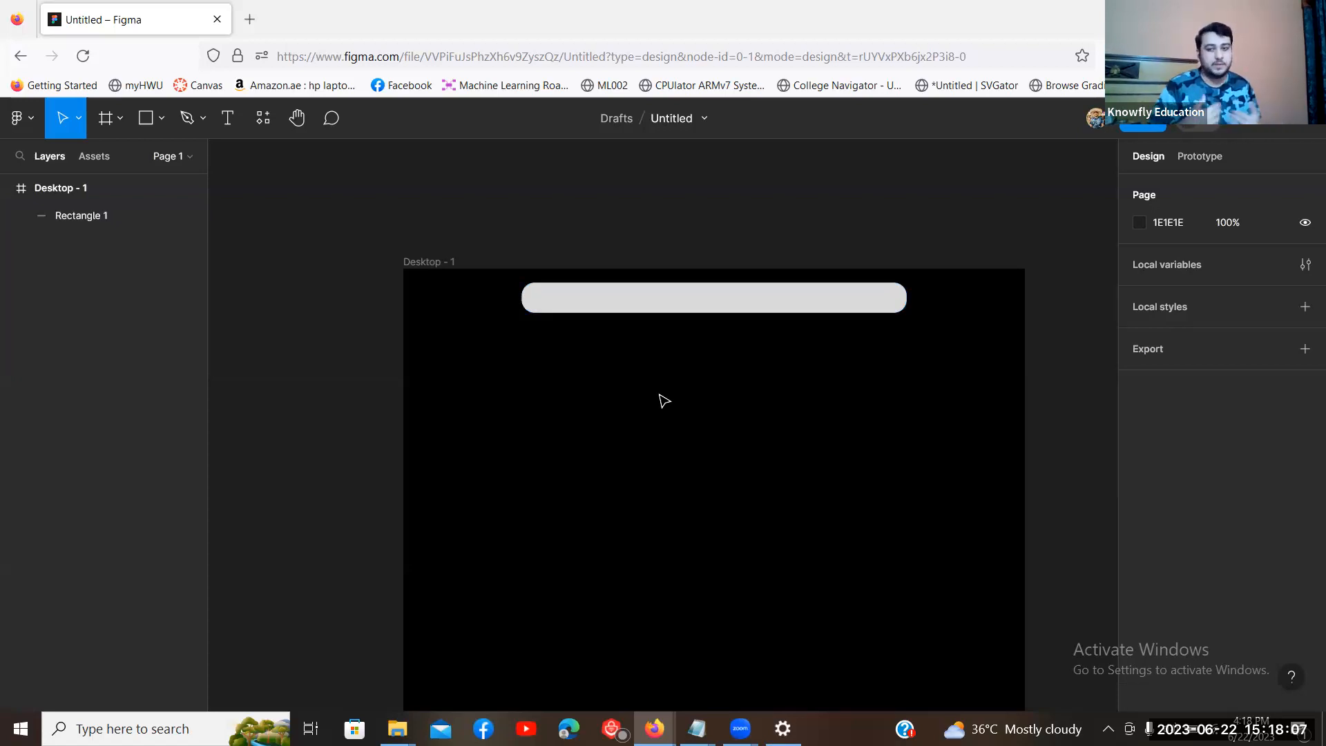
Step: Increase the grey bar's corner radius further so that both short ends are fully rounded
{"action": "left_click", "coordinate": [717, 306]}
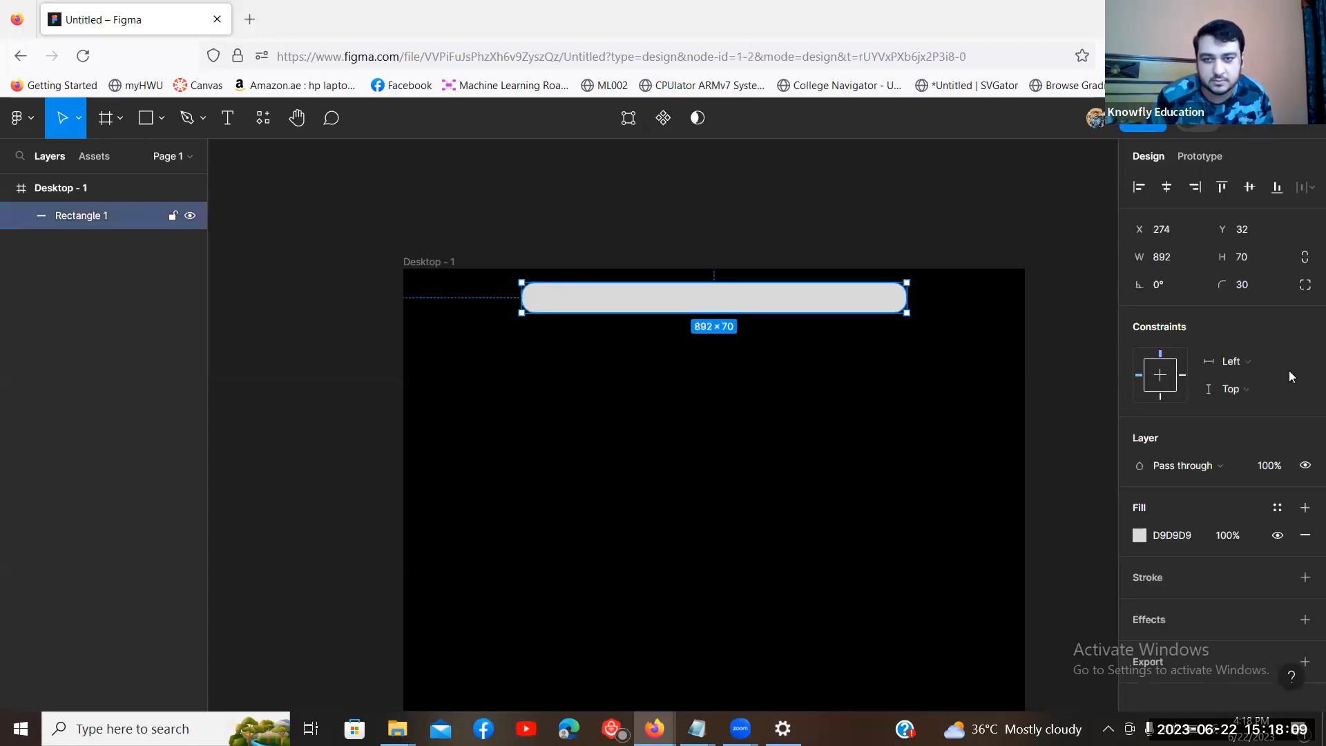
{"action": "left_click", "coordinate": [1248, 291]}
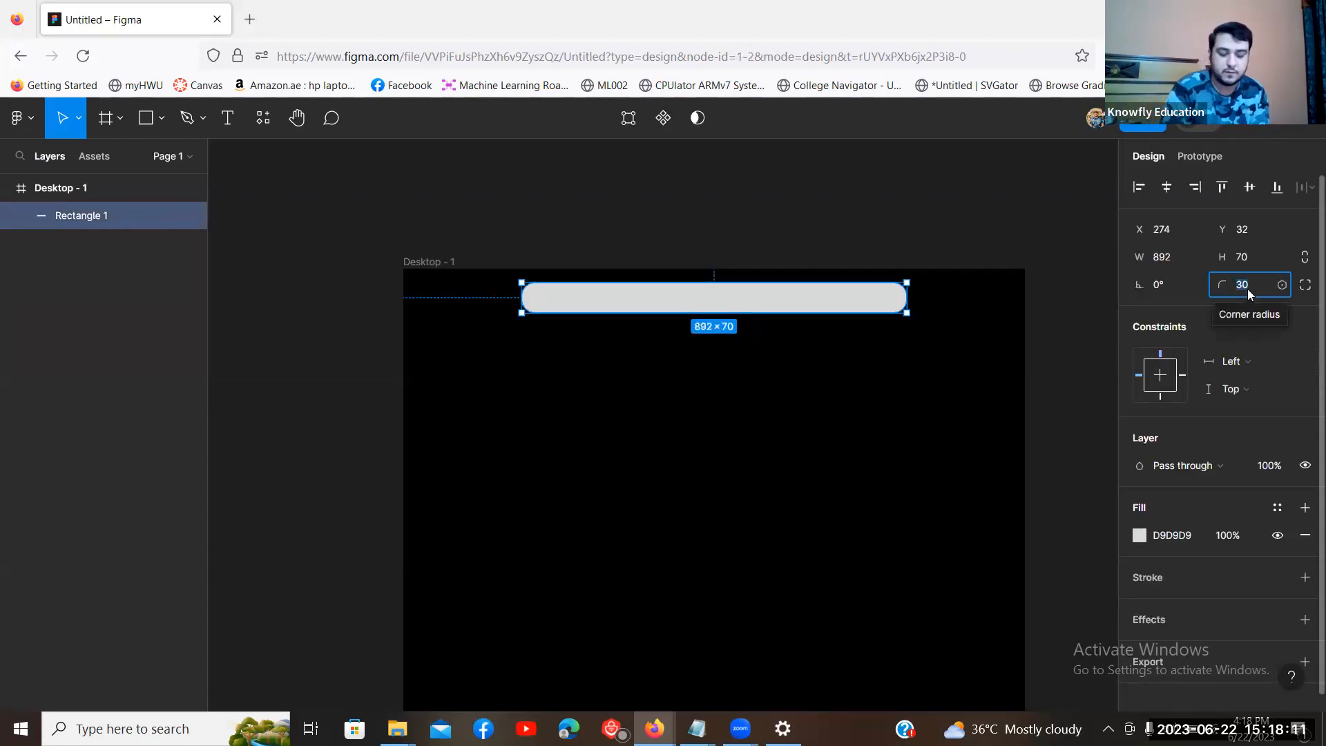
{"action": "left_click", "coordinate": [945, 401]}
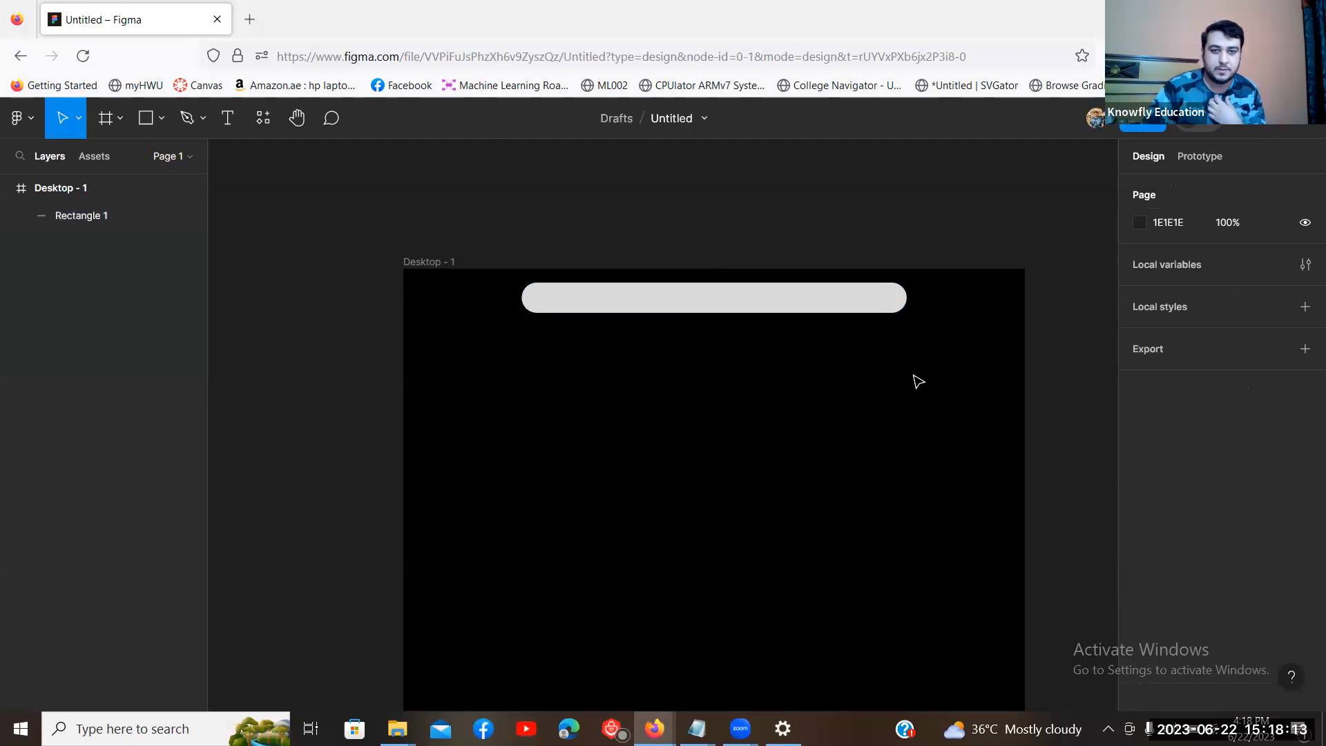
Step: Move the grey bar slightly further down in the frame, to about Y 44
{"action": "mouse_move", "coordinate": [814, 308]}
{"action": "left_mouse_down"}
{"action": "mouse_move", "coordinate": [790, 317]}
{"action": "mouse_move", "coordinate": [808, 314]}
{"action": "left_mouse_up"}
{"action": "left_click", "coordinate": [837, 361]}
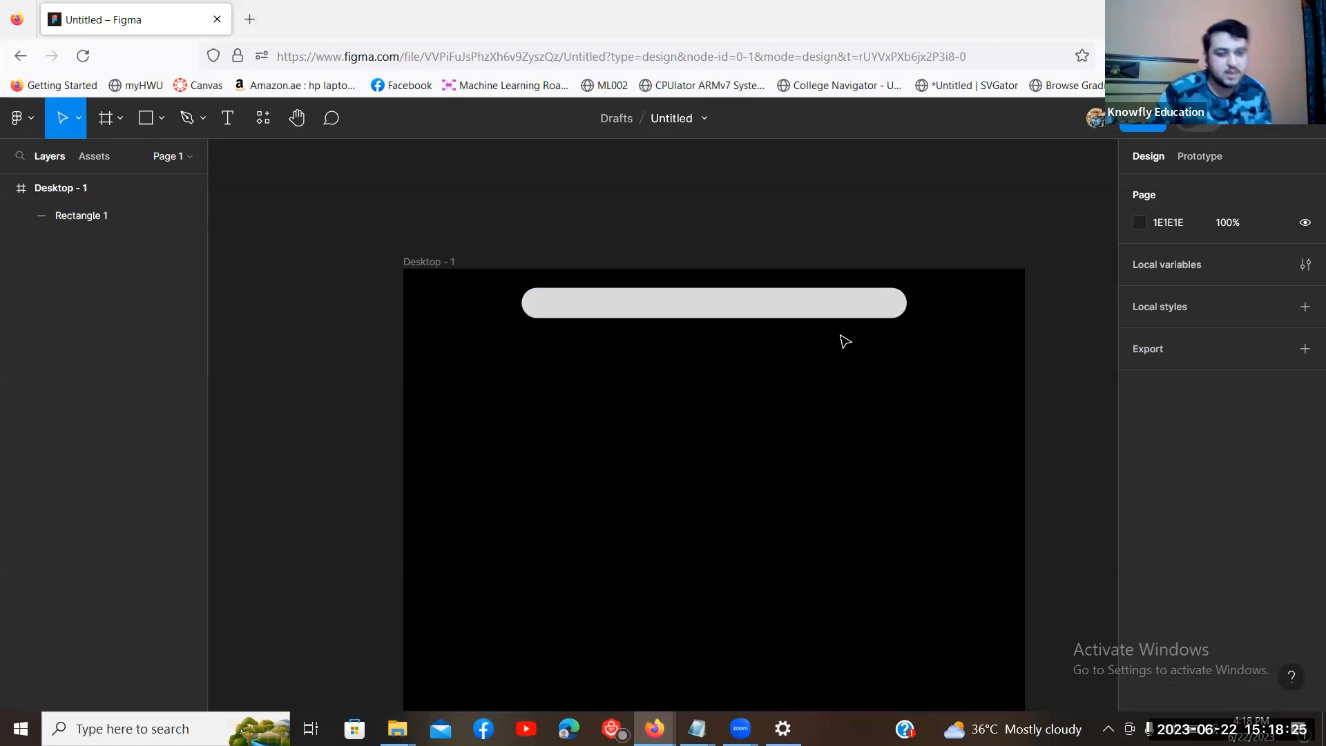
{"action": "left_click", "coordinate": [793, 315]}
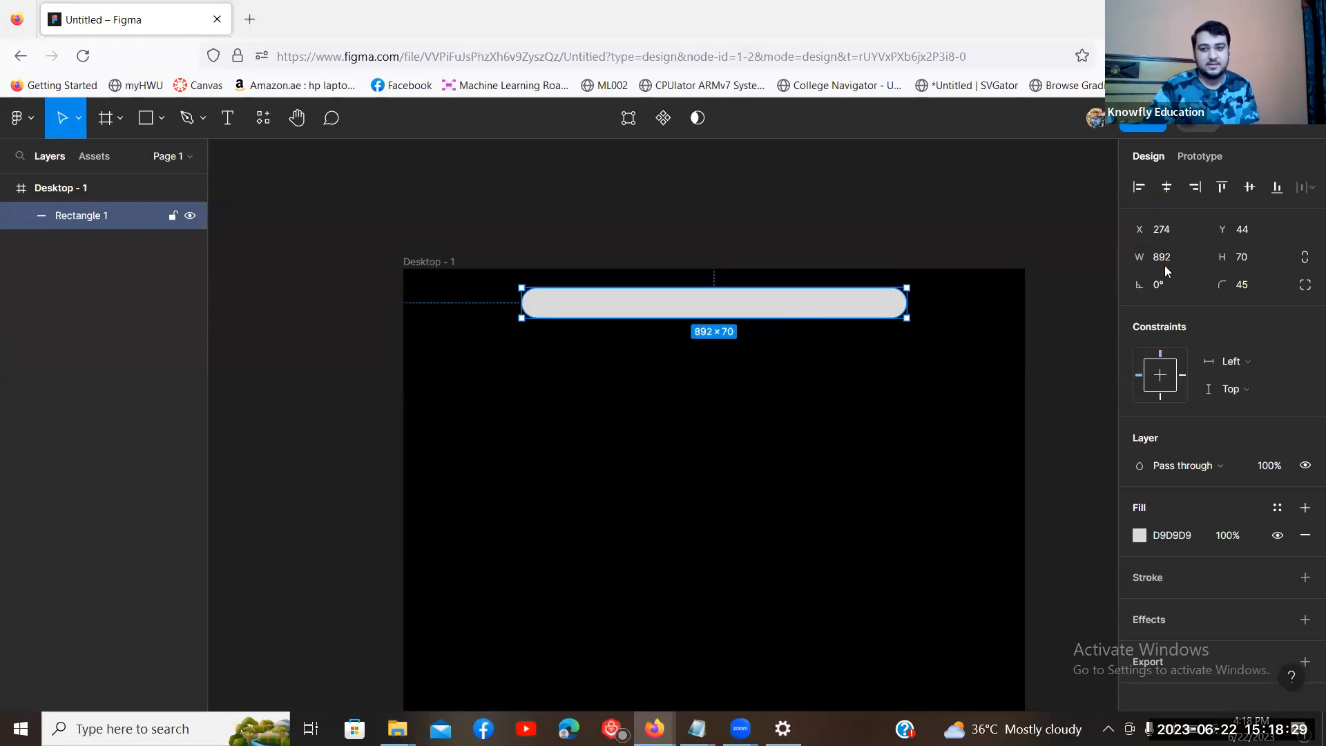
{"action": "left_click", "coordinate": [1105, 312]}
{"action": "left_click", "coordinate": [790, 314]}
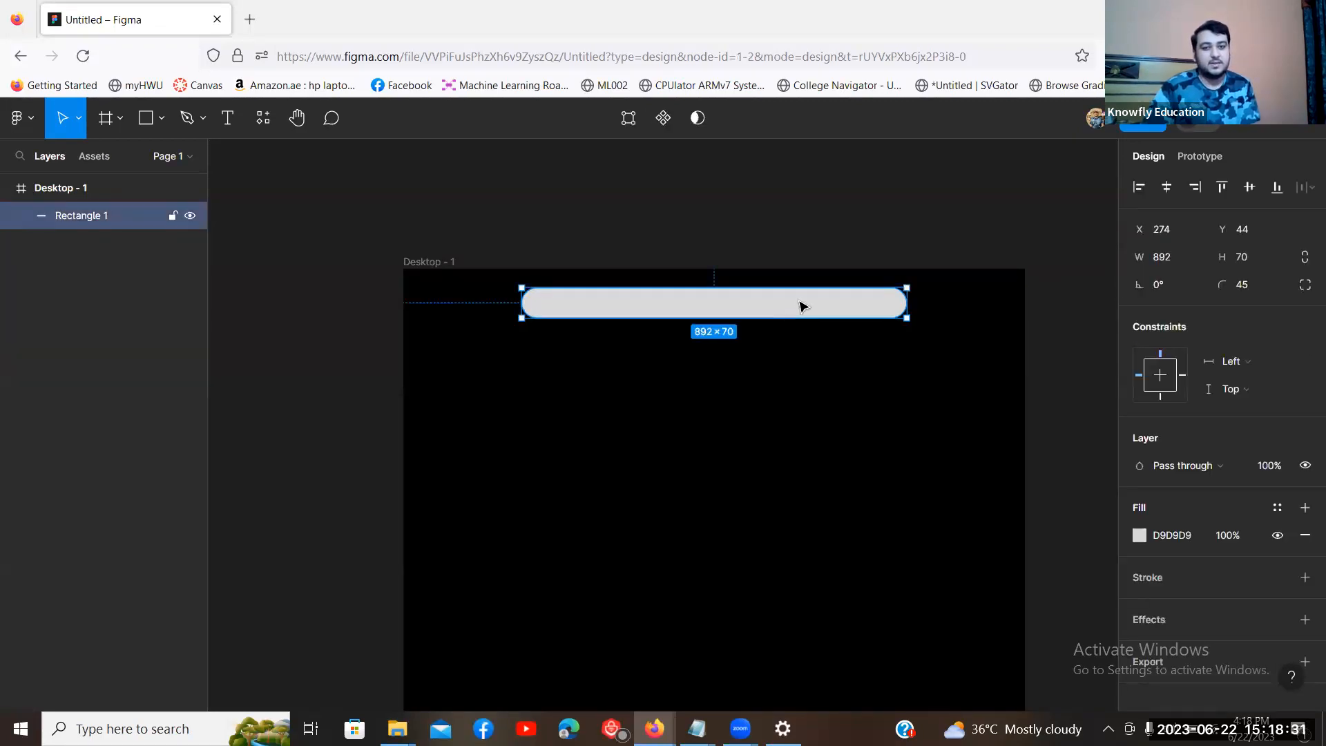
{"action": "left_click", "coordinate": [919, 232]}
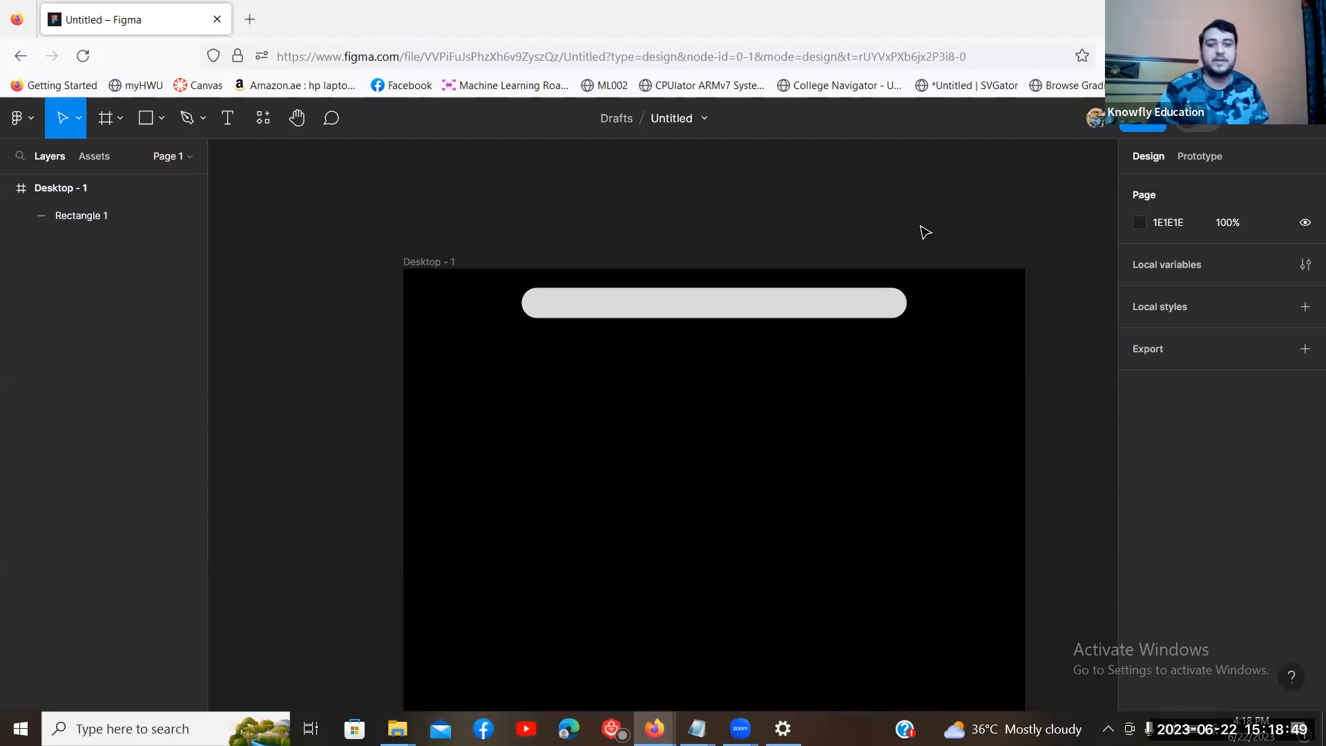
{"action": "left_click", "coordinate": [820, 306]}
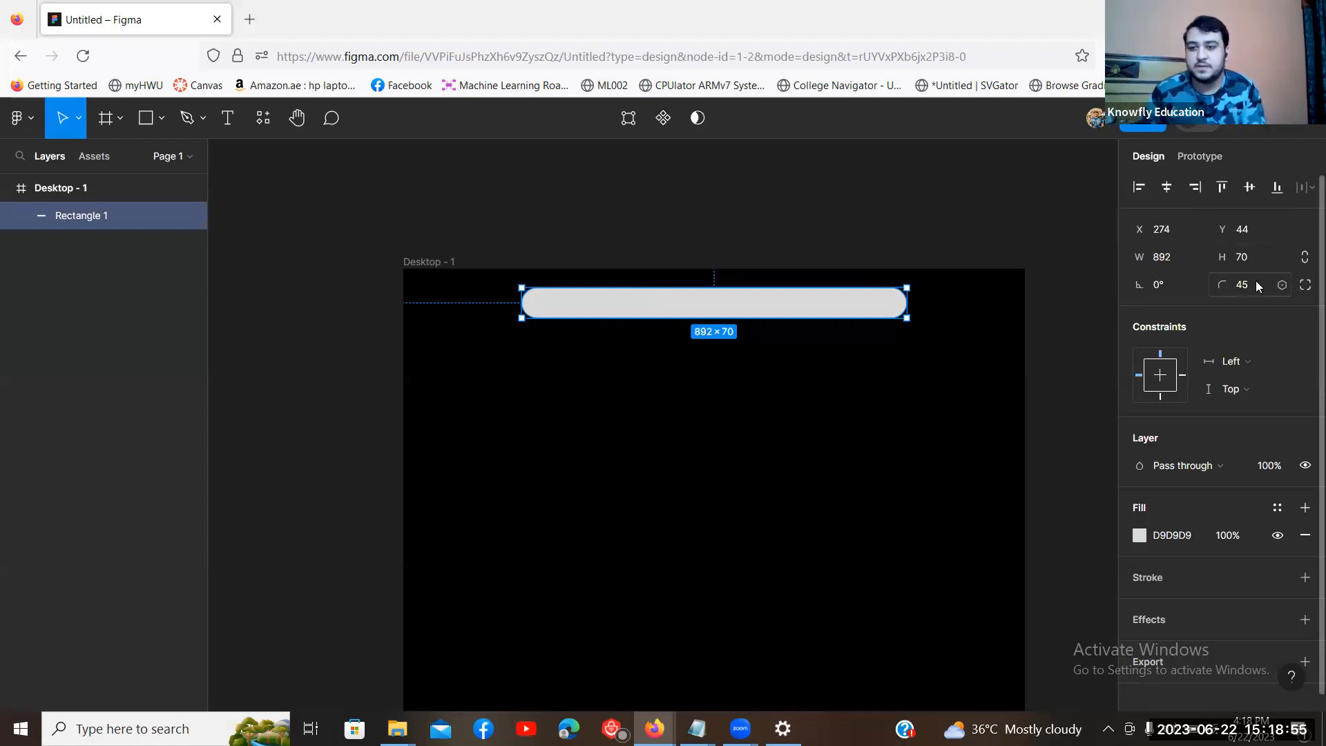
{"action": "scroll", "coordinate": [1088, 295], "scroll_direction": "down", "scroll_amount": 2}
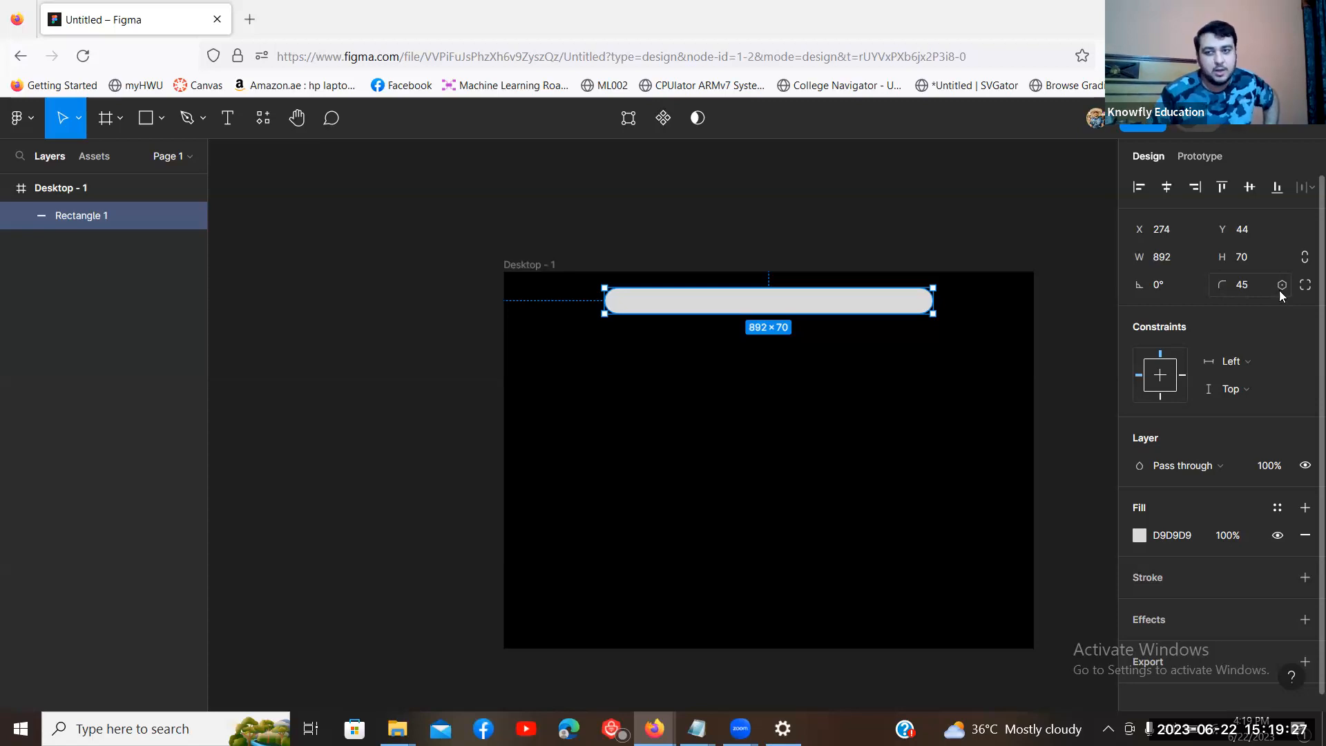
{"action": "left_click", "coordinate": [861, 395]}
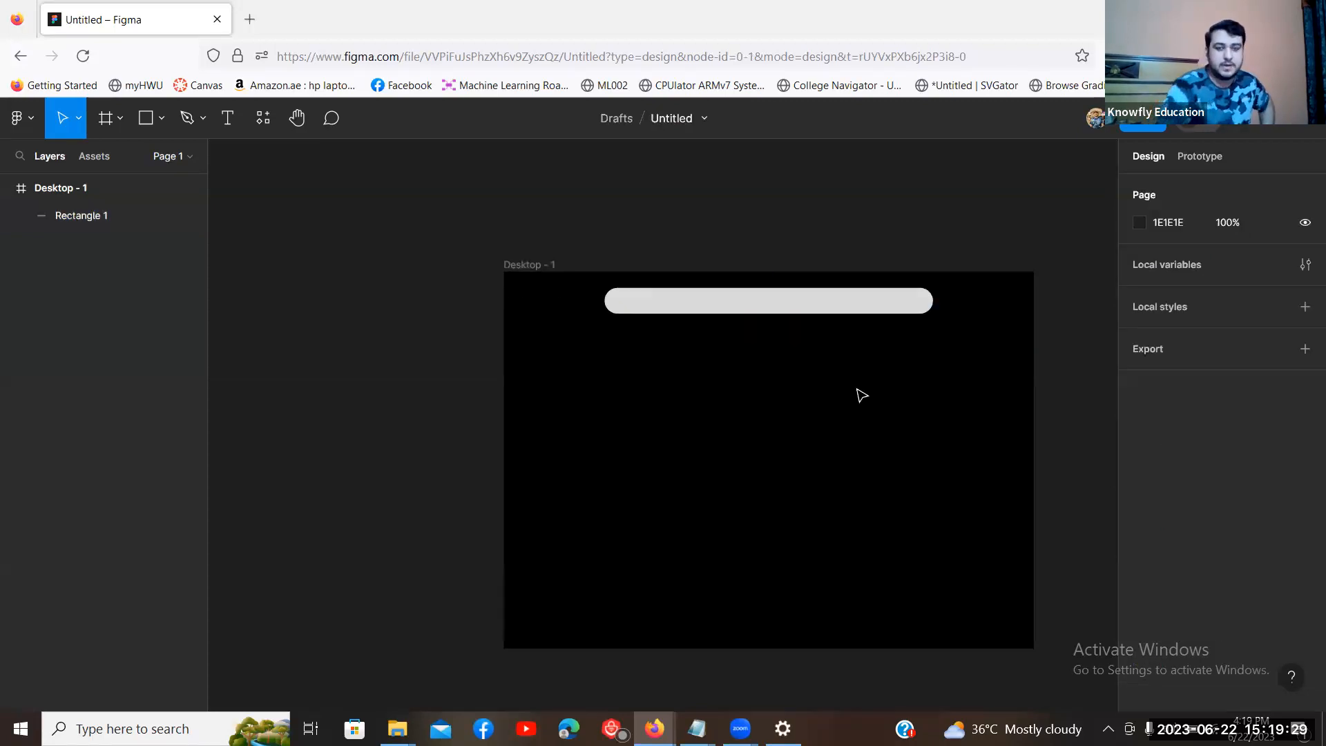
Step: Switch the grey bar to individual corner radii and set its top-left and top-right corners to 0
{"action": "left_click", "coordinate": [908, 304]}
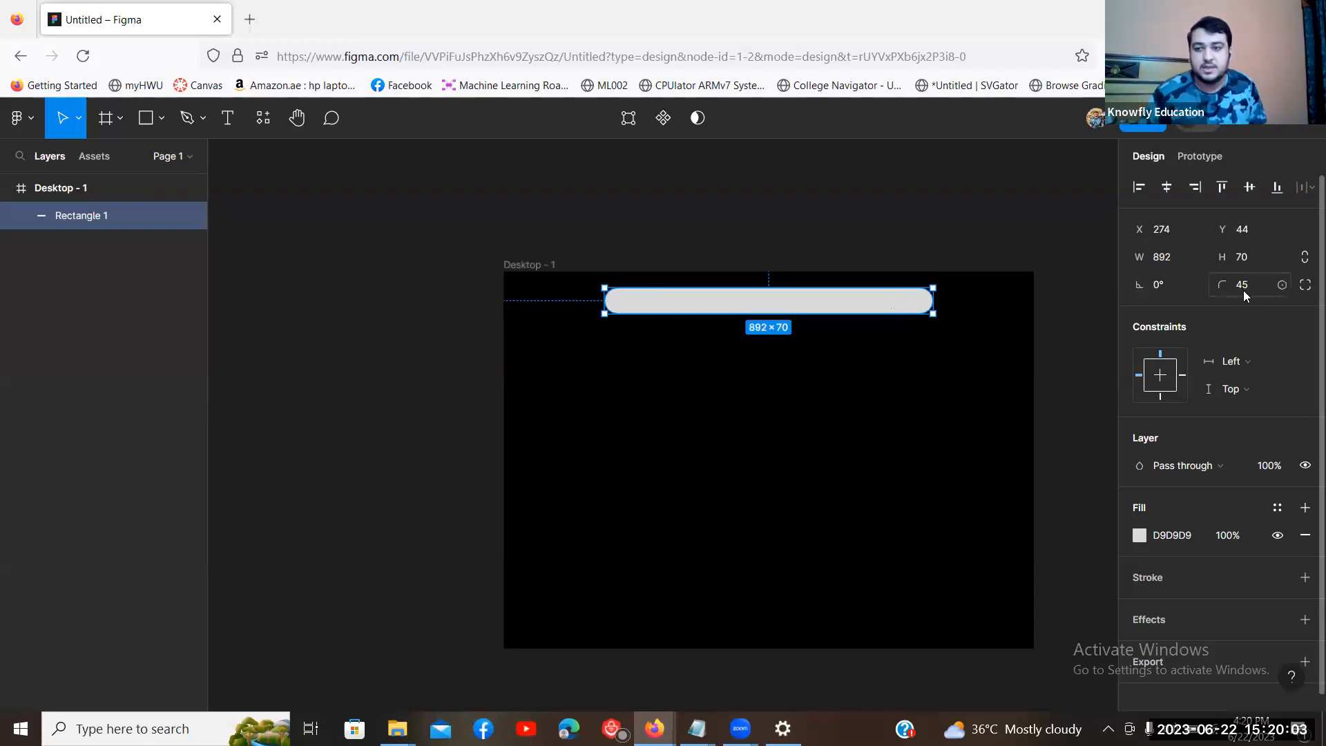
{"action": "left_click", "coordinate": [1281, 285]}
{"action": "left_click", "coordinate": [1282, 285]}
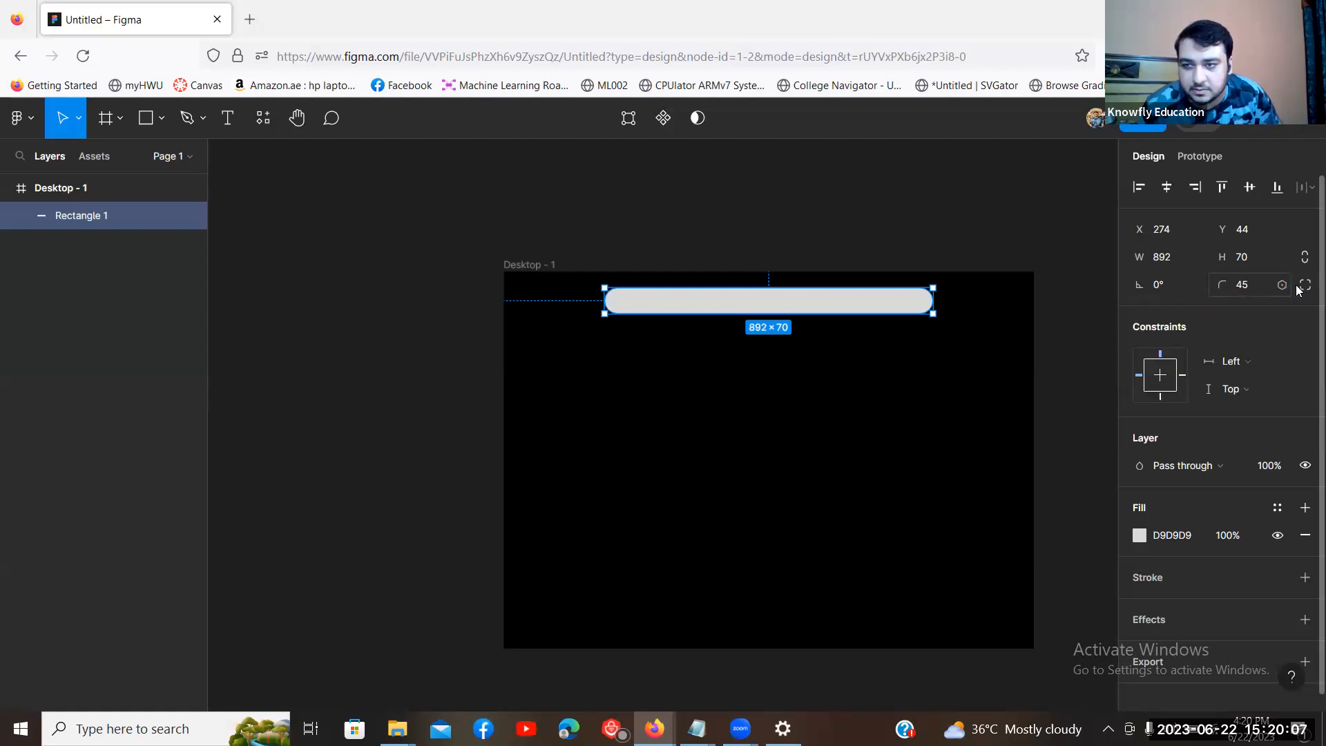
{"action": "left_click", "coordinate": [1302, 287]}
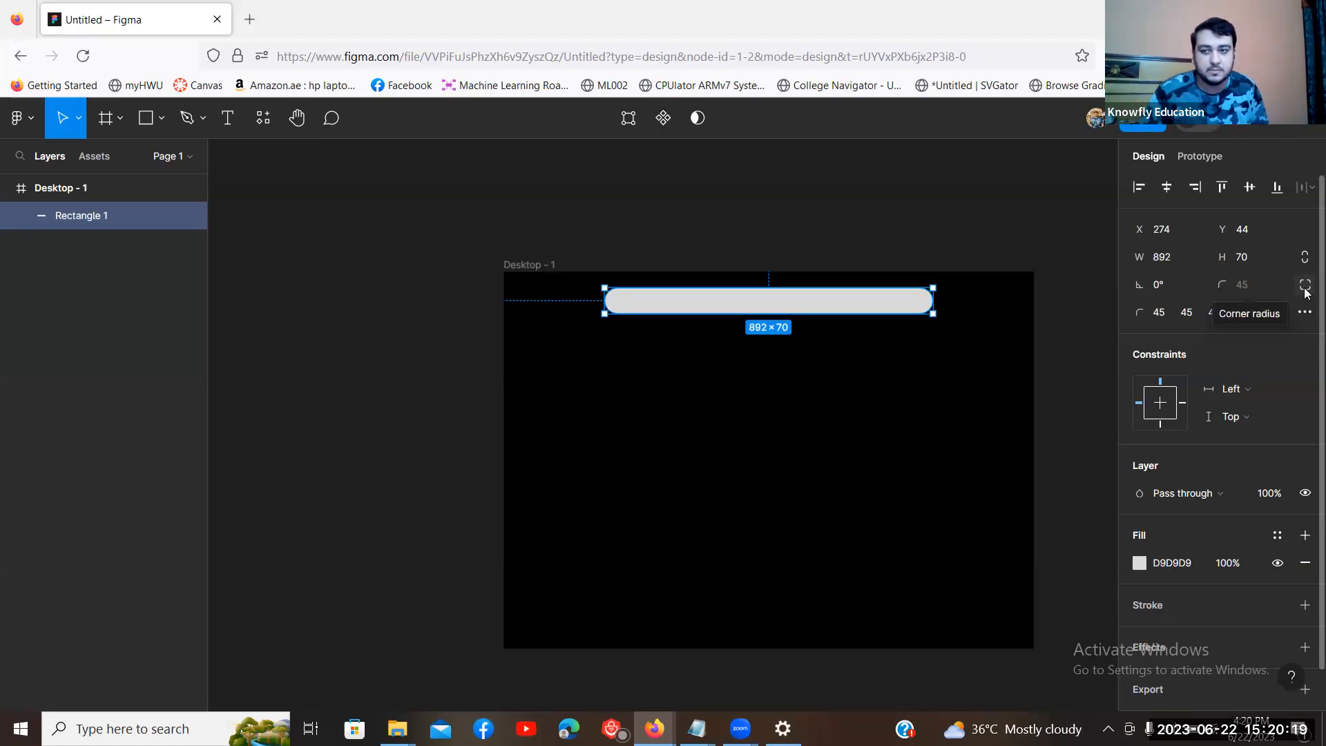
{"action": "left_click", "coordinate": [1160, 317]}
{"action": "type", "text": "0"}
{"action": "key", "text": "Return"}
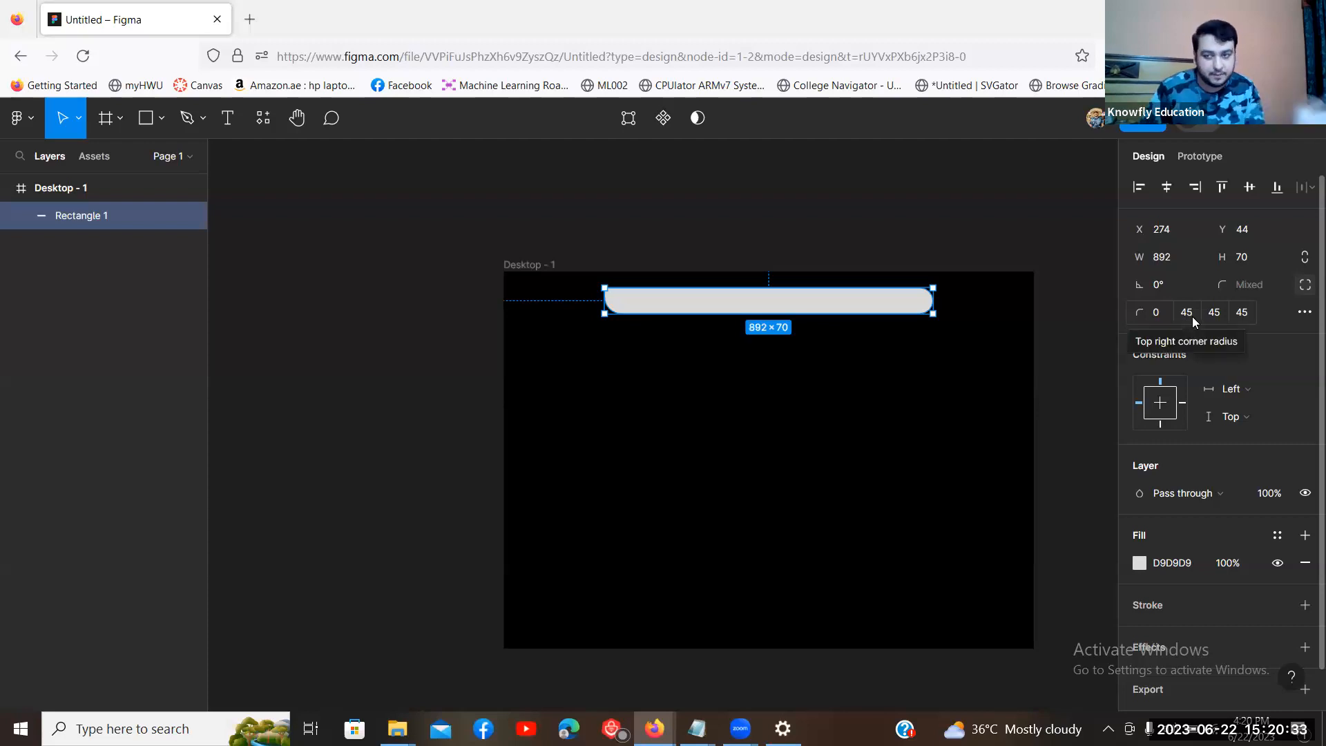
{"action": "left_click", "coordinate": [1194, 315]}
{"action": "type", "text": "0"}
{"action": "key", "text": "Return"}
{"action": "left_click", "coordinate": [1063, 383]}
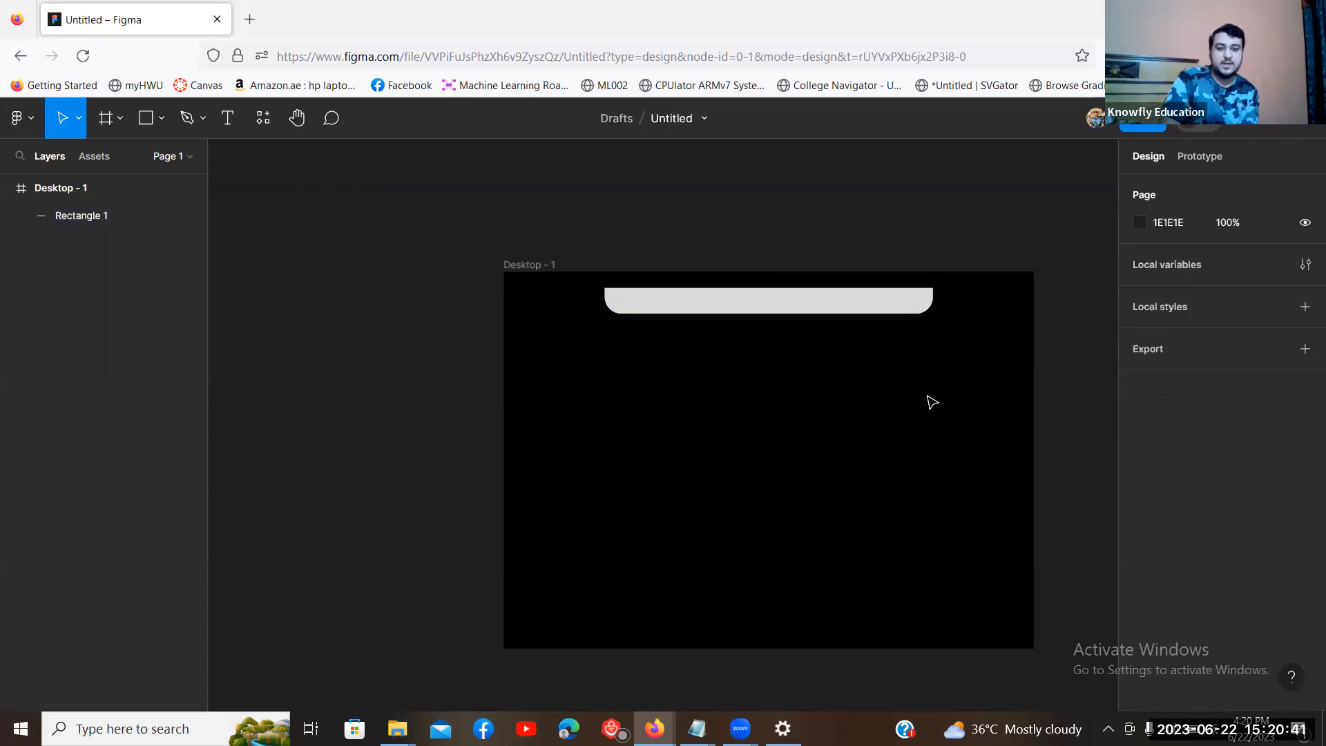
Step: Undo both upper corner radius changes and return the bar to one shared corner radius setting
{"action": "key", "text": "ctrl+z"}
{"action": "key", "text": "ctrl+z"}
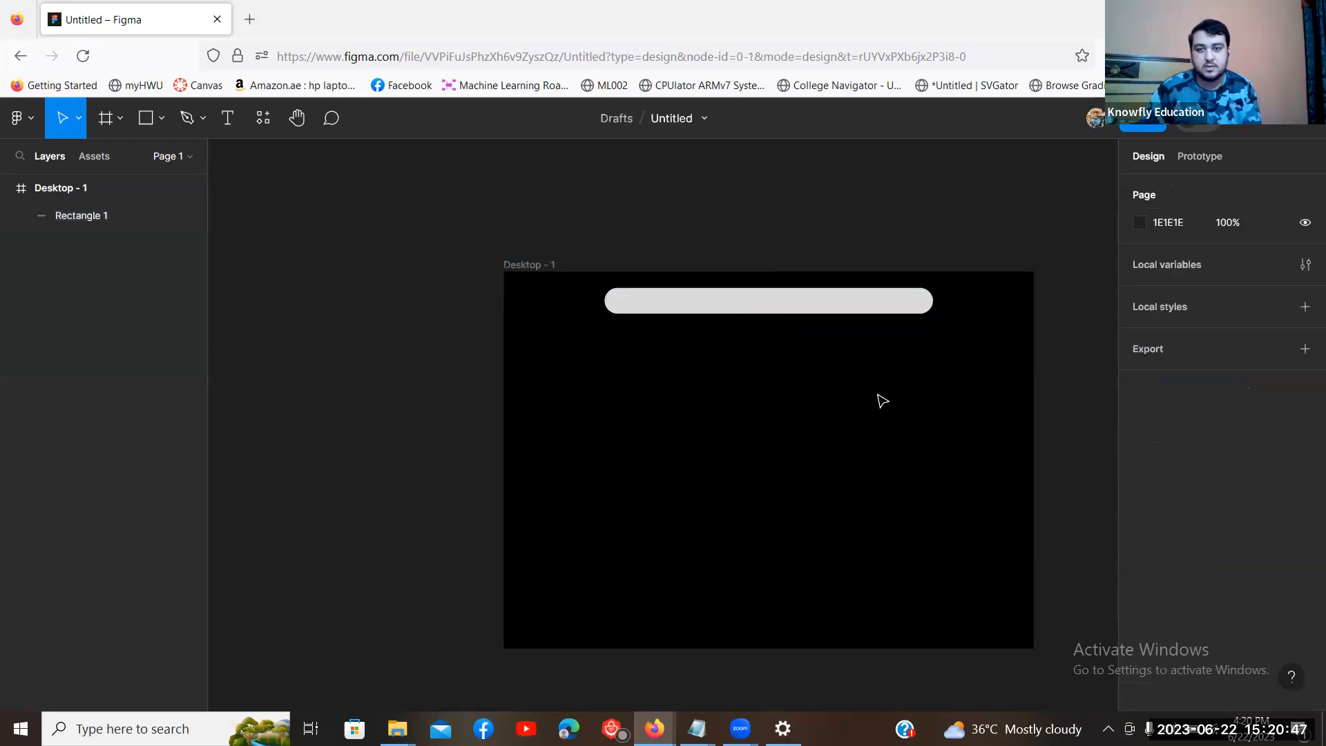
{"action": "left_click", "coordinate": [1304, 286]}
{"action": "left_click", "coordinate": [1304, 286]}
{"action": "left_click", "coordinate": [1304, 286]}
{"action": "left_click", "coordinate": [1304, 286]}
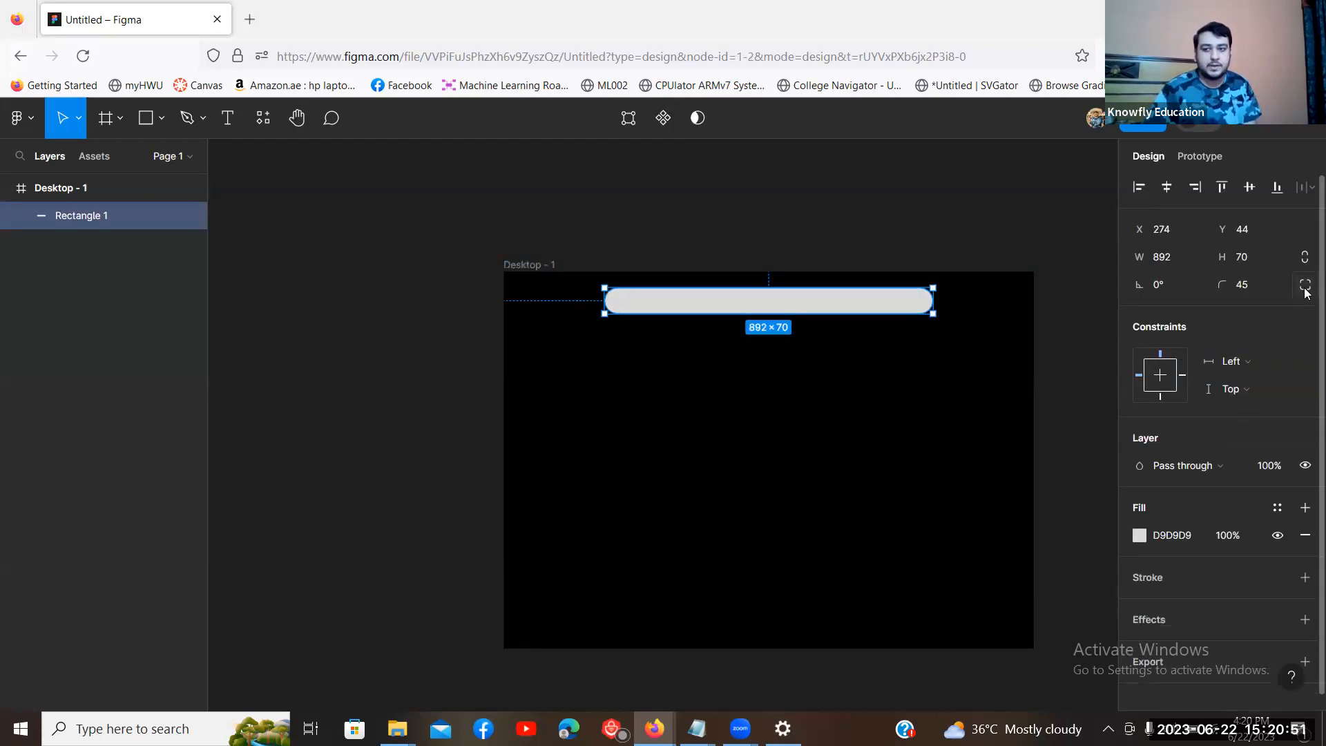
{"action": "left_click", "coordinate": [1300, 290]}
{"action": "left_click", "coordinate": [1303, 288]}
{"action": "left_click", "coordinate": [1302, 288]}
{"action": "left_click", "coordinate": [1302, 288]}
{"action": "left_click", "coordinate": [1302, 288]}
{"action": "left_click", "coordinate": [1302, 288]}
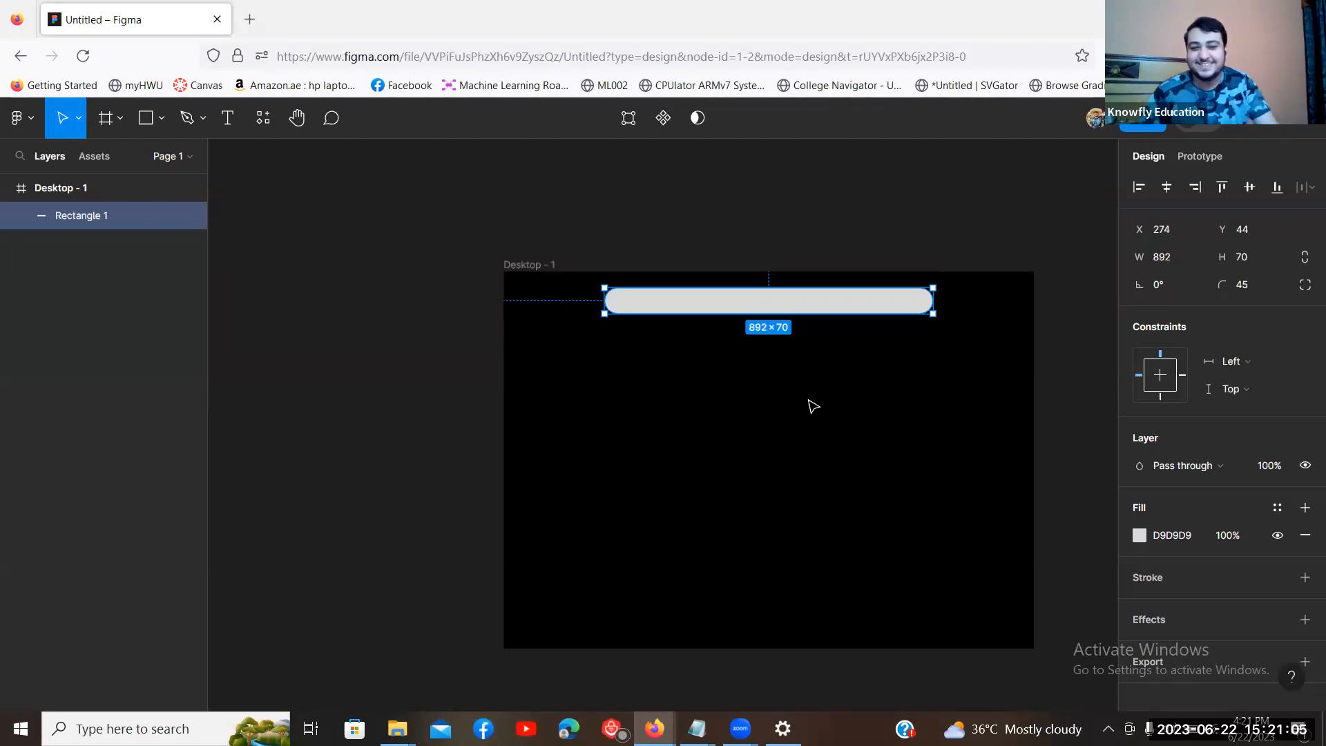
{"action": "left_click", "coordinate": [654, 358]}
{"action": "scroll", "coordinate": [653, 345], "scroll_direction": "down", "scroll_amount": 2}
{"action": "scroll", "coordinate": [651, 328], "scroll_direction": "up", "scroll_amount": 2}
Step: Change the grey bar's solid fill to a linear gradient
{"action": "left_click", "coordinate": [722, 305]}
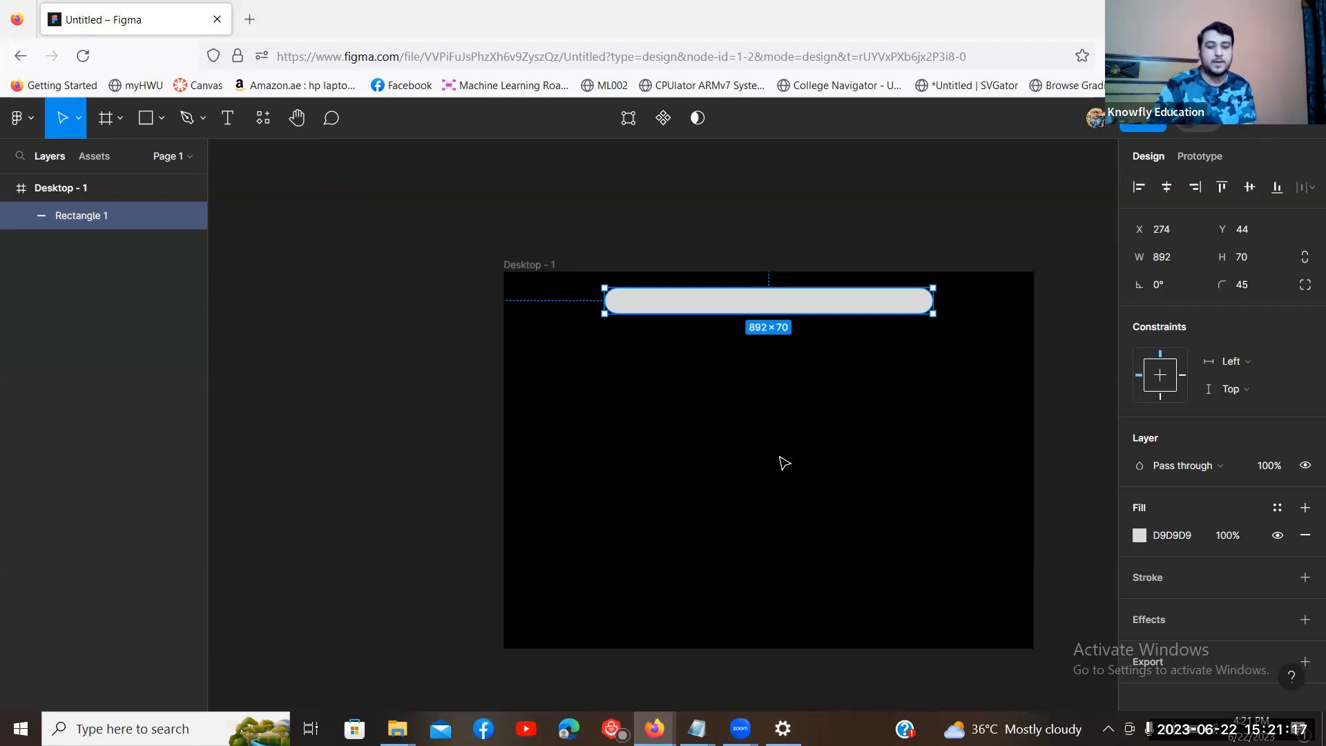
{"action": "scroll", "coordinate": [1208, 525], "scroll_direction": "down", "scroll_amount": 1}
{"action": "scroll", "coordinate": [1201, 511], "scroll_direction": "down", "scroll_amount": 1}
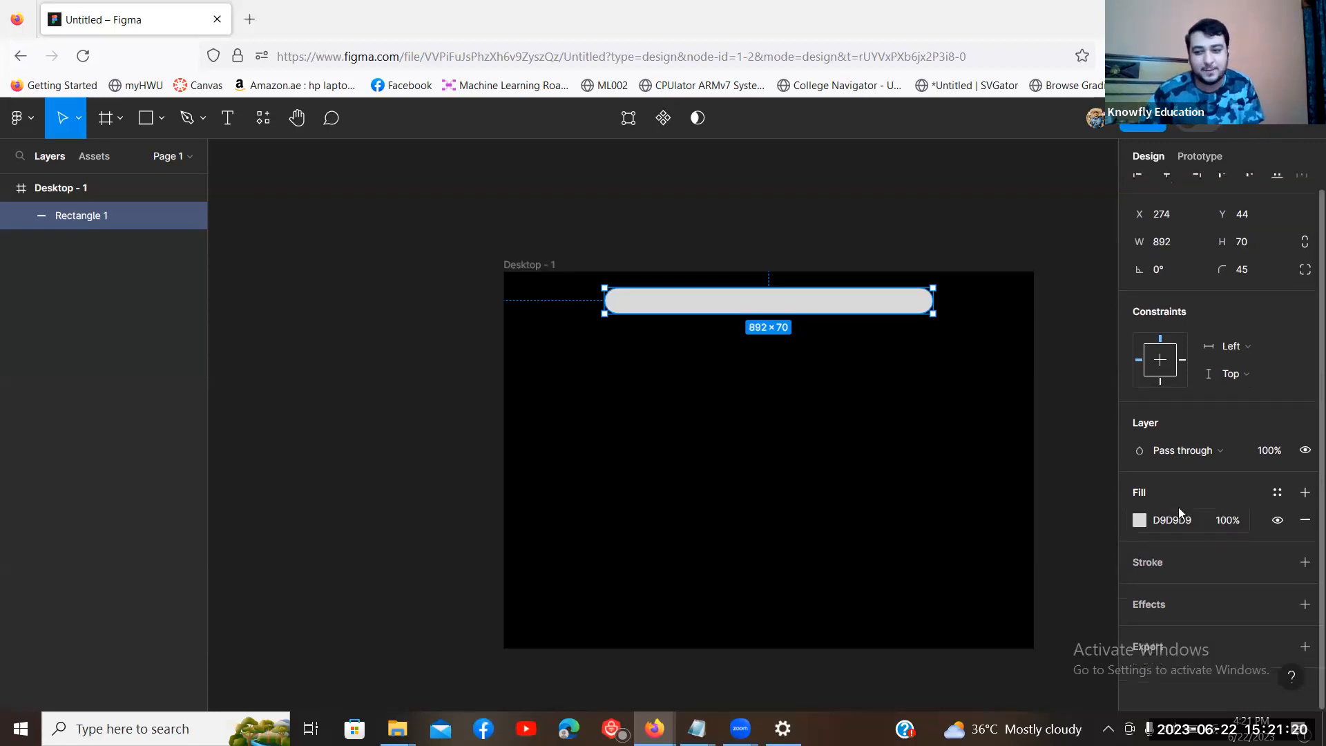
{"action": "left_click", "coordinate": [1137, 520]}
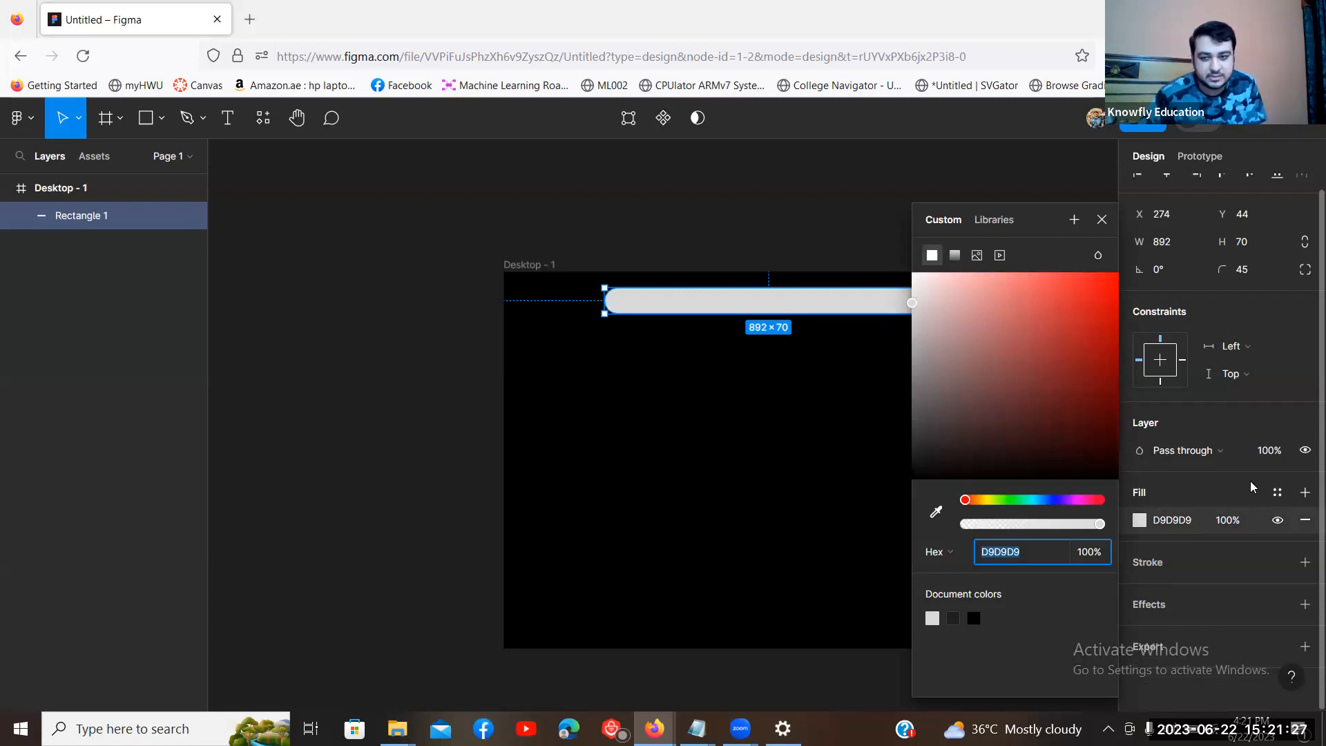
{"action": "left_click", "coordinate": [1140, 523]}
{"action": "left_click", "coordinate": [1141, 523]}
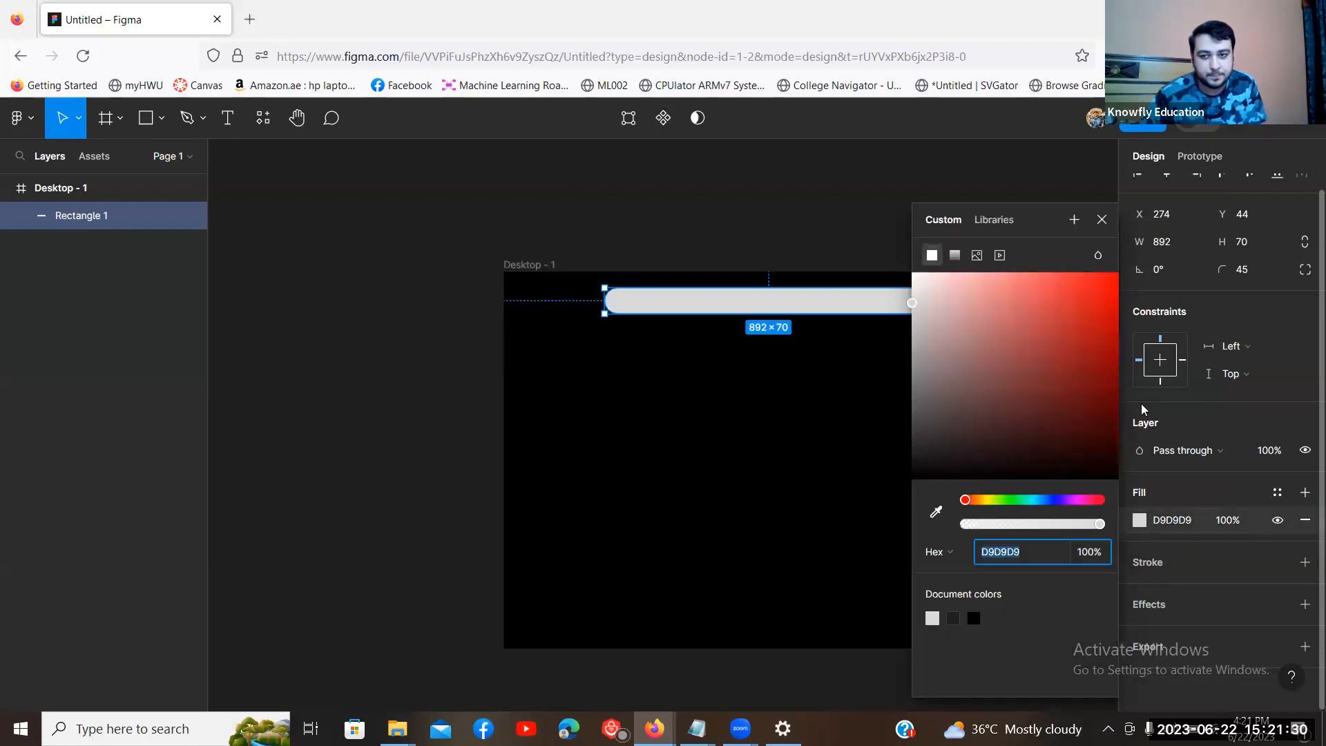
{"action": "left_click", "coordinate": [955, 255]}
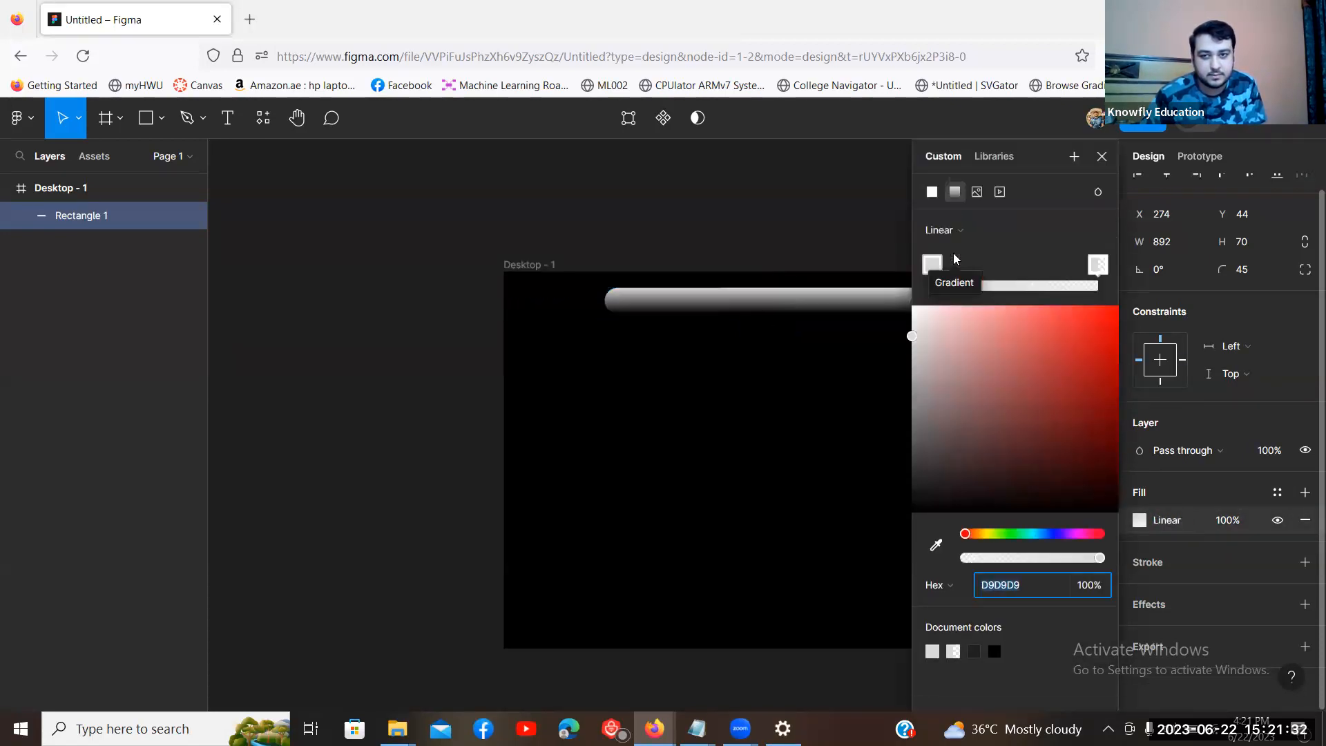
{"action": "left_click", "coordinate": [931, 192]}
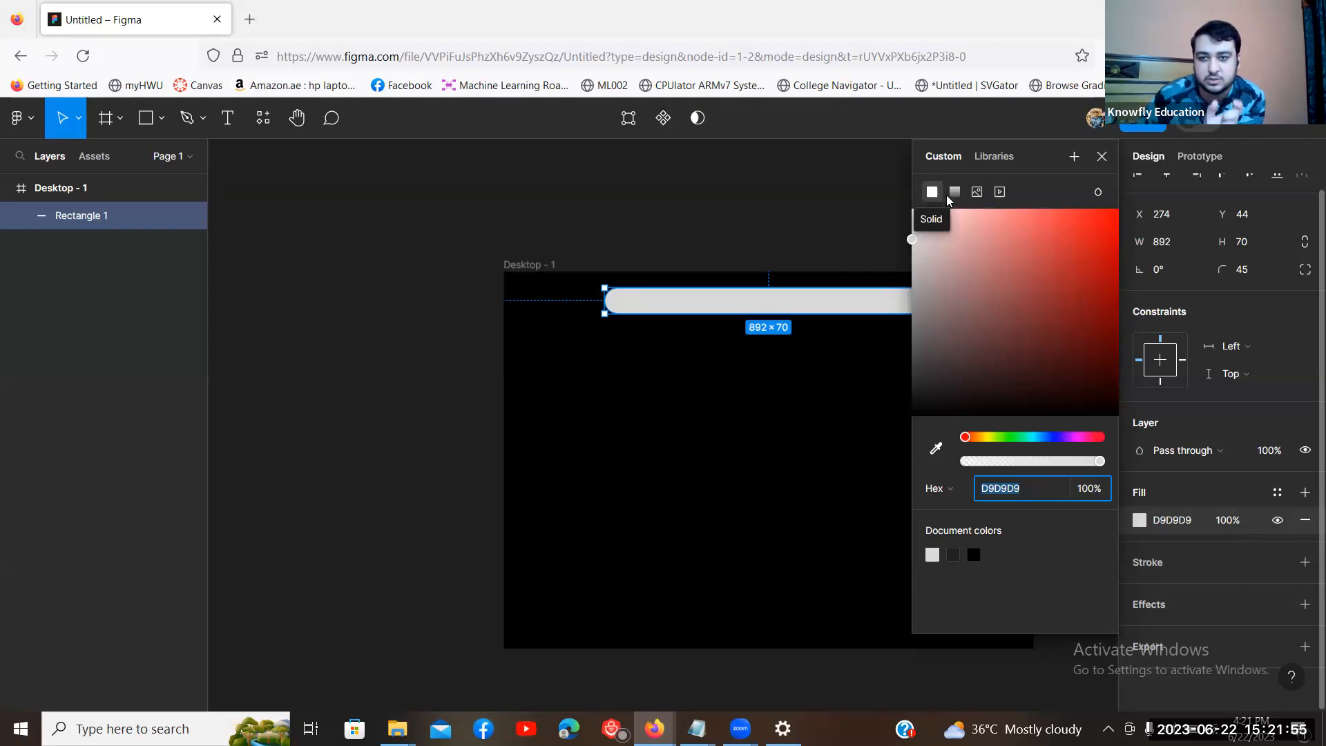
{"action": "left_click", "coordinate": [954, 192]}
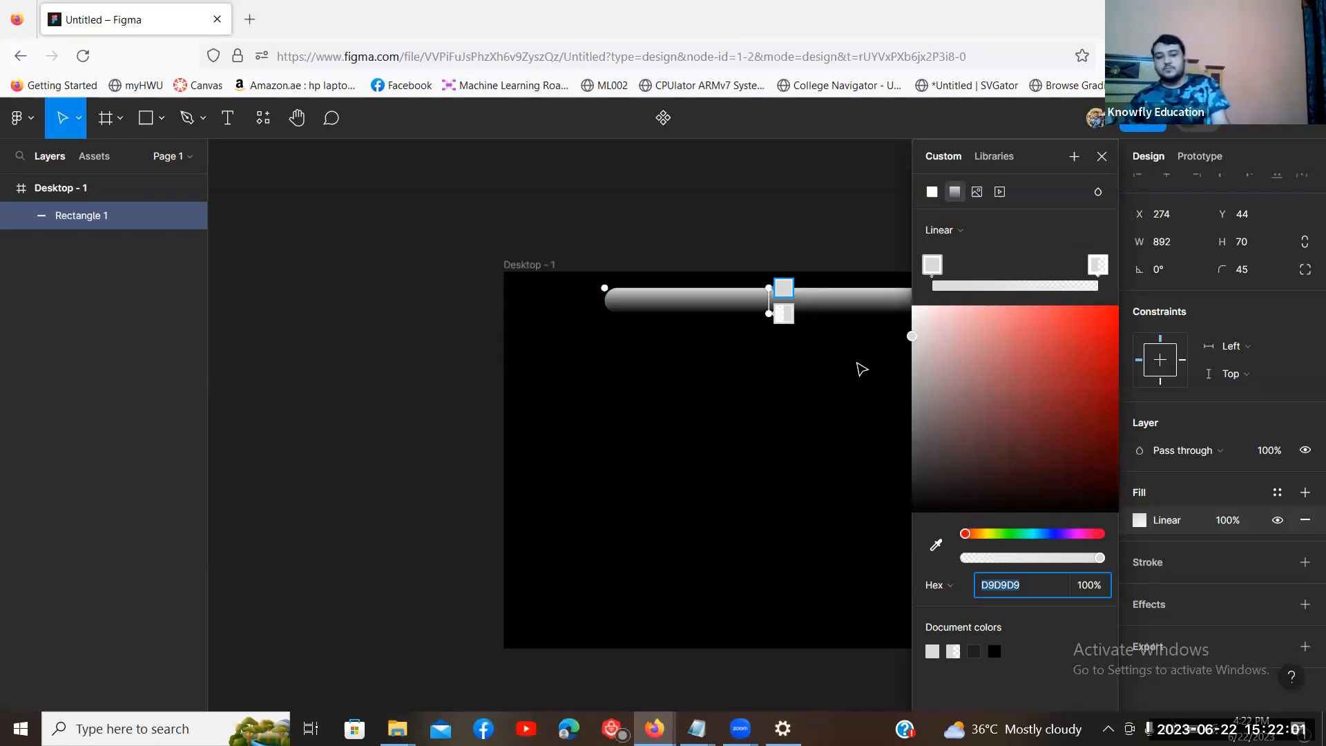
Step: Review the gradient types available for the bar's fill, keep Linear, and close the fill's colour settings
{"action": "left_click", "coordinate": [803, 507]}
{"action": "left_click_drag", "start_coordinate": [787, 457], "coordinate": [677, 436]}
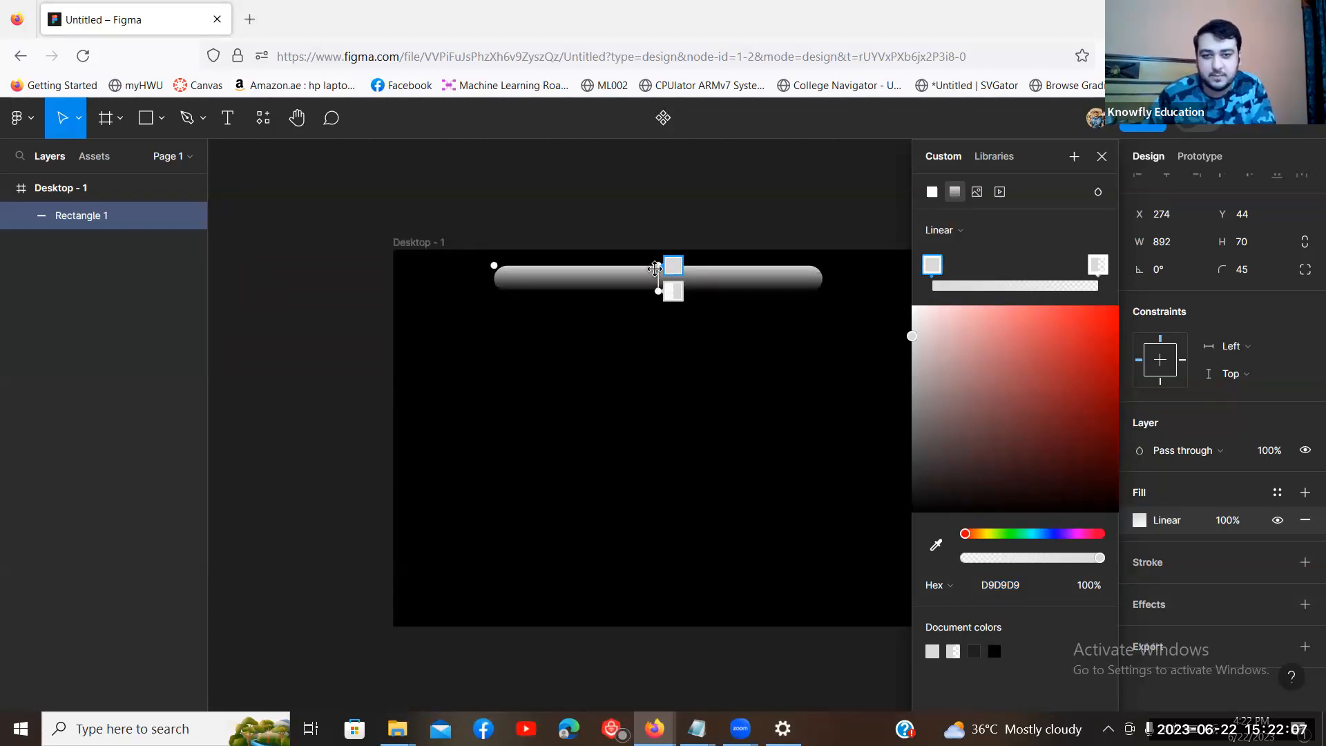
{"action": "left_click", "coordinate": [956, 234]}
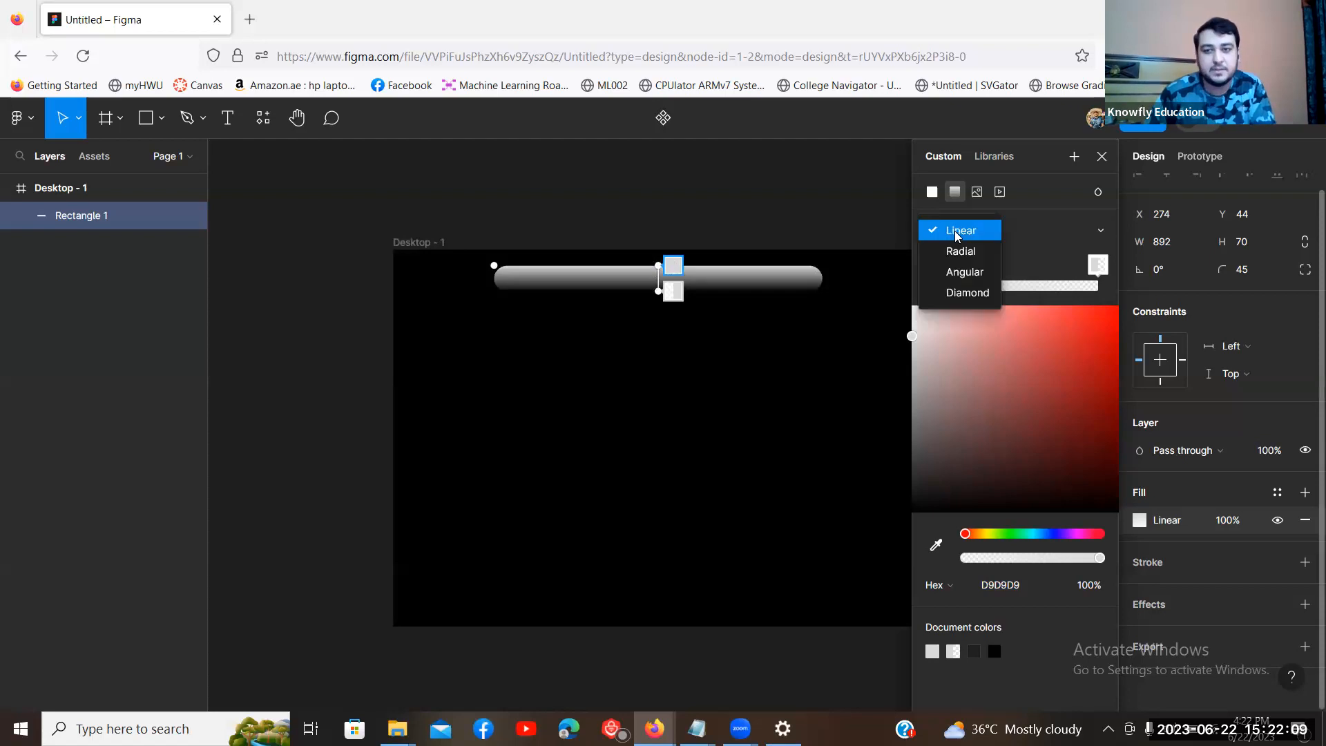
{"action": "left_click", "coordinate": [953, 230]}
{"action": "left_click", "coordinate": [979, 235]}
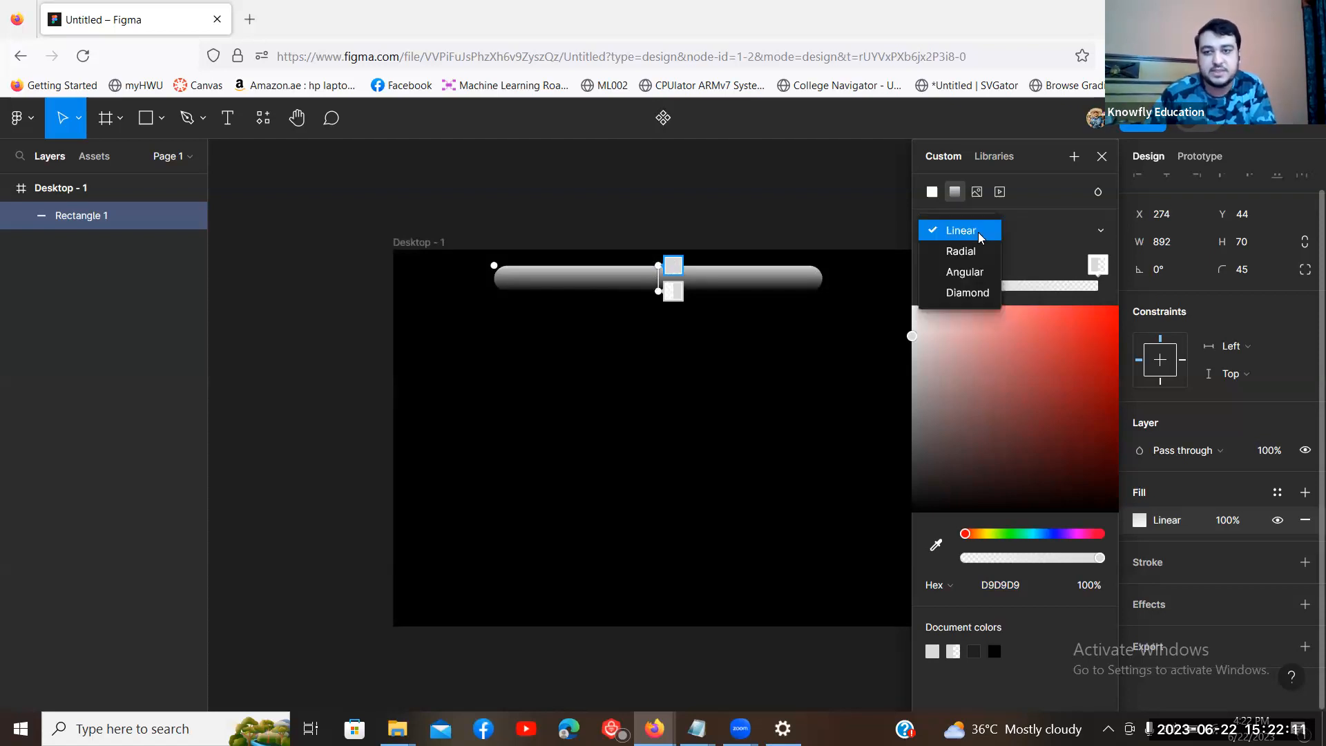
{"action": "left_click", "coordinate": [979, 235]}
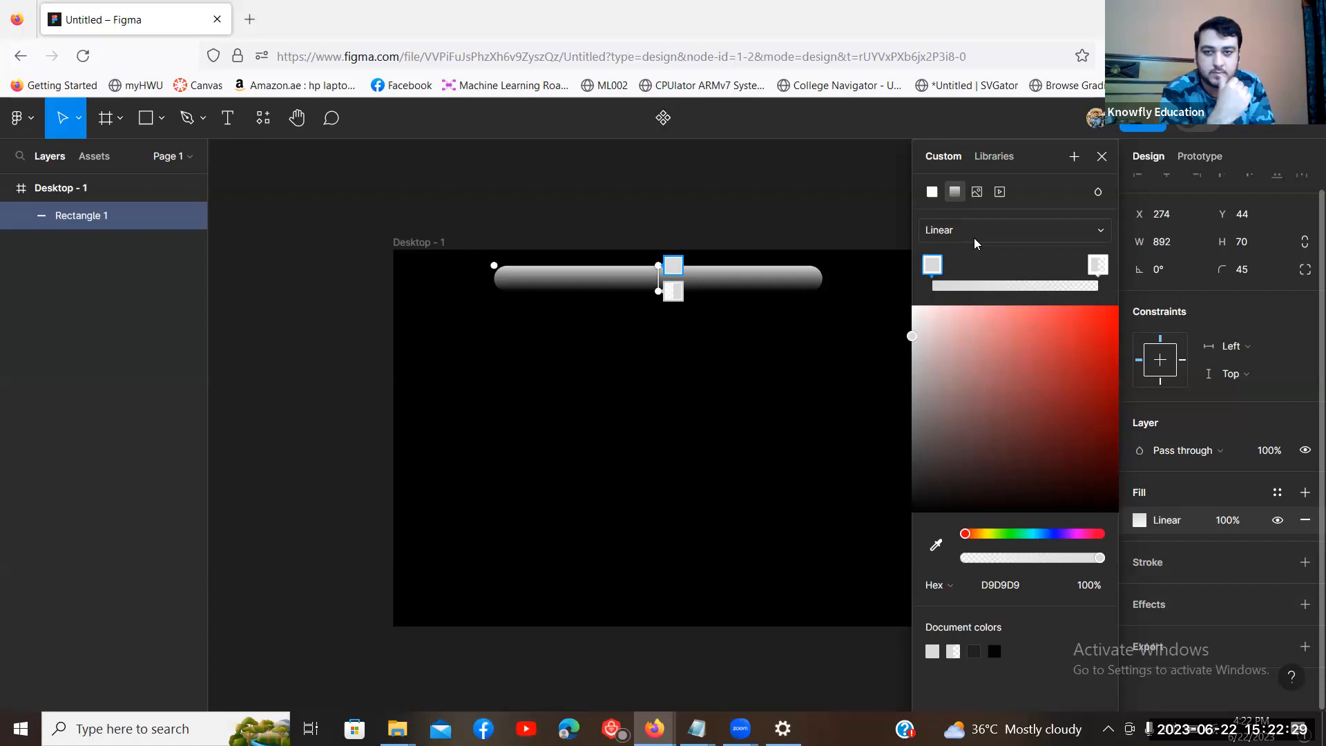
{"action": "left_click", "coordinate": [1104, 159]}
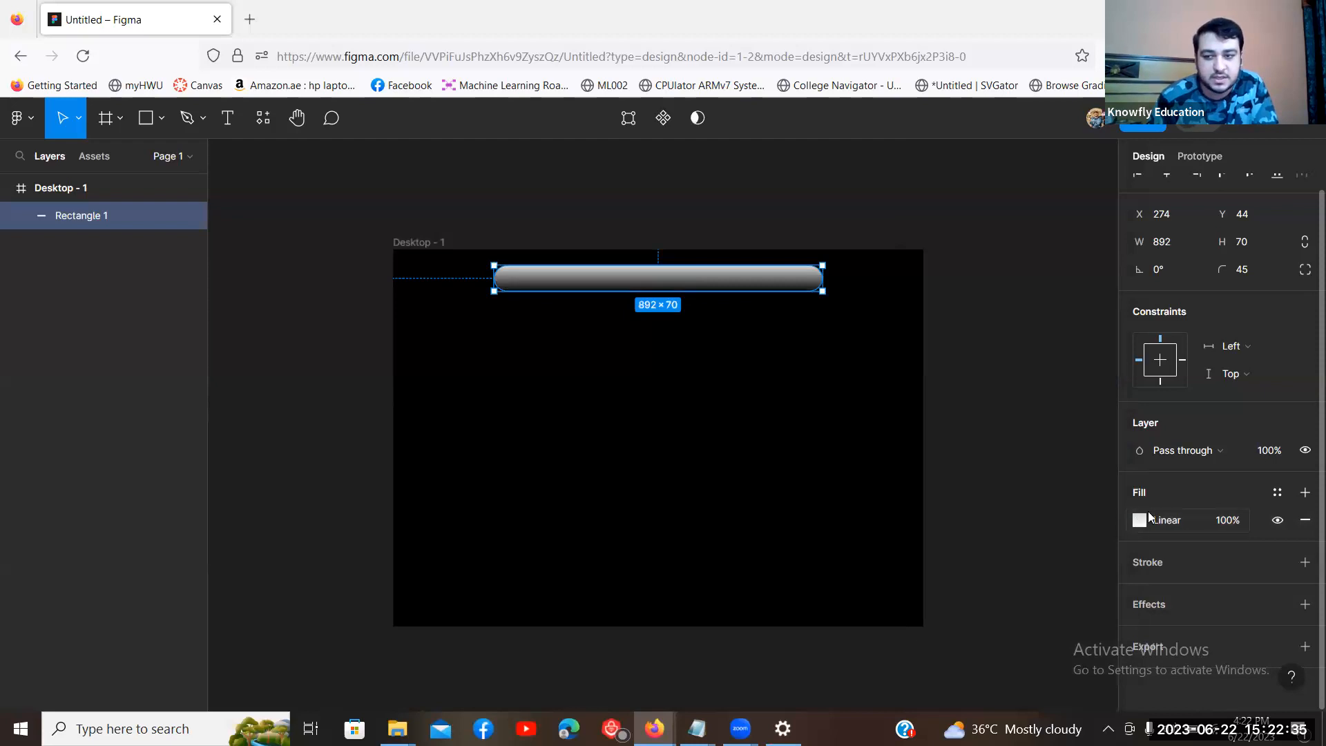
Step: Undo the bar's gradient fill, reapply a gradient from its colour settings, and keep the Linear type
{"action": "left_click", "coordinate": [1138, 521]}
{"action": "key", "text": "ctrl+z"}
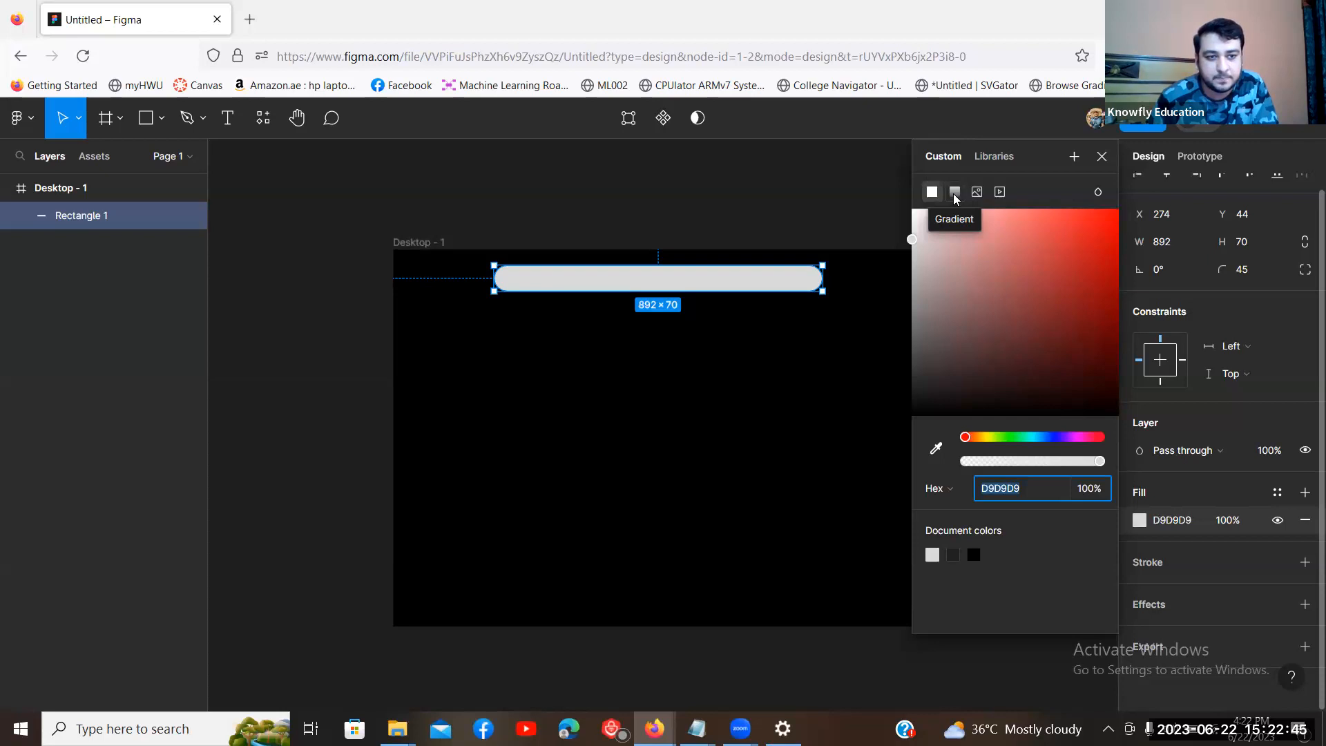
{"action": "left_click", "coordinate": [955, 196]}
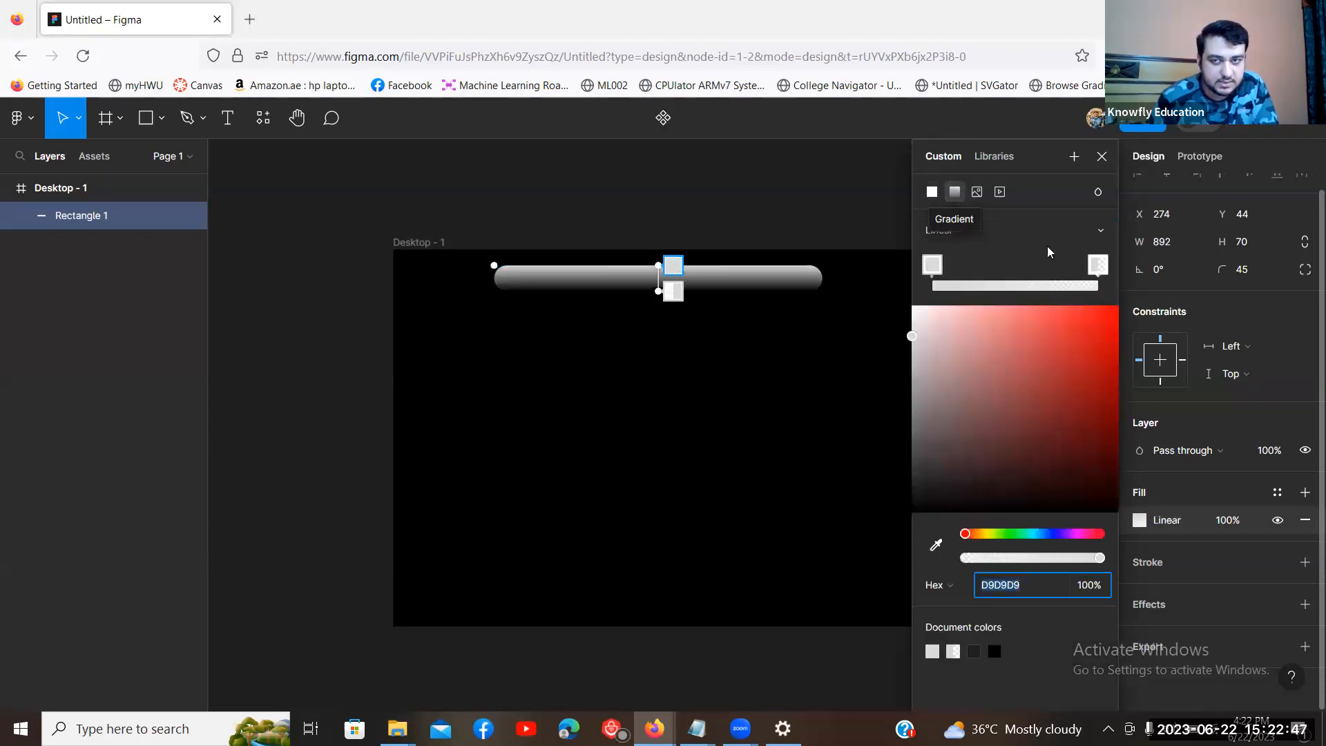
{"action": "left_click", "coordinate": [1015, 233]}
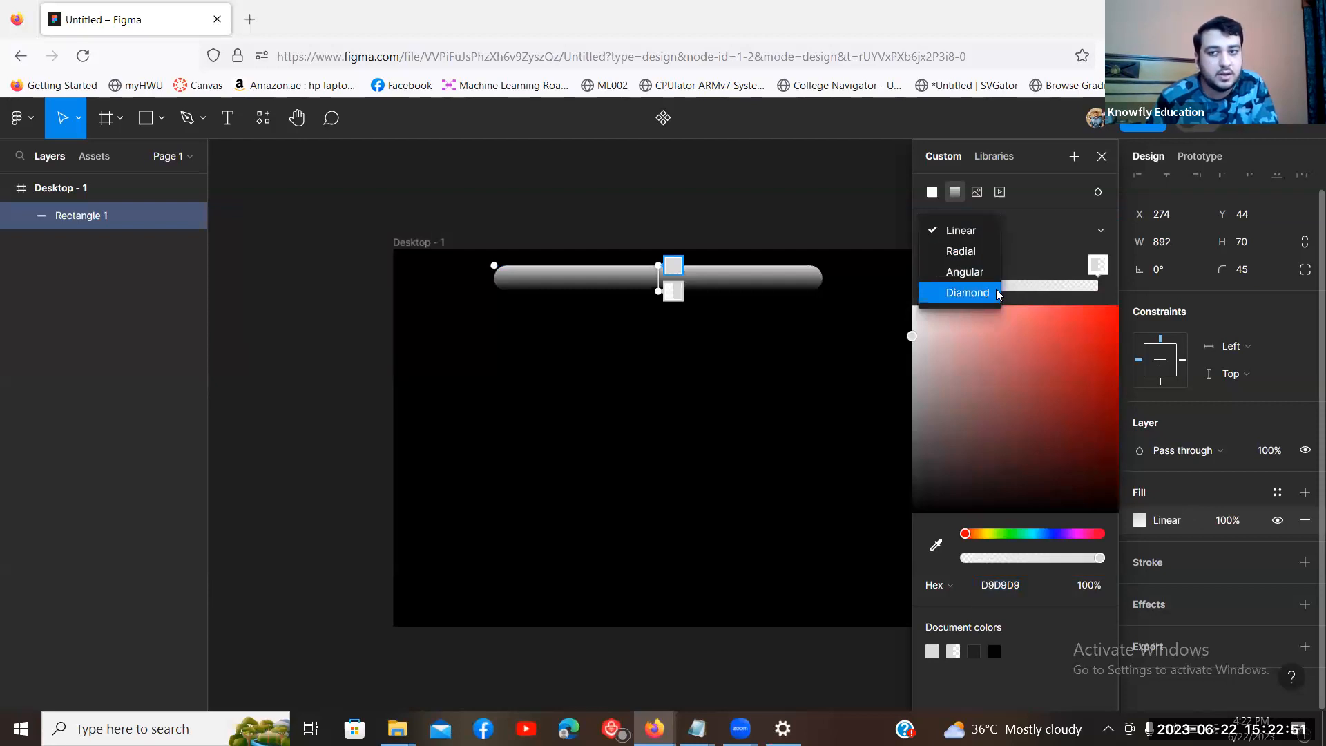
{"action": "left_click", "coordinate": [971, 230]}
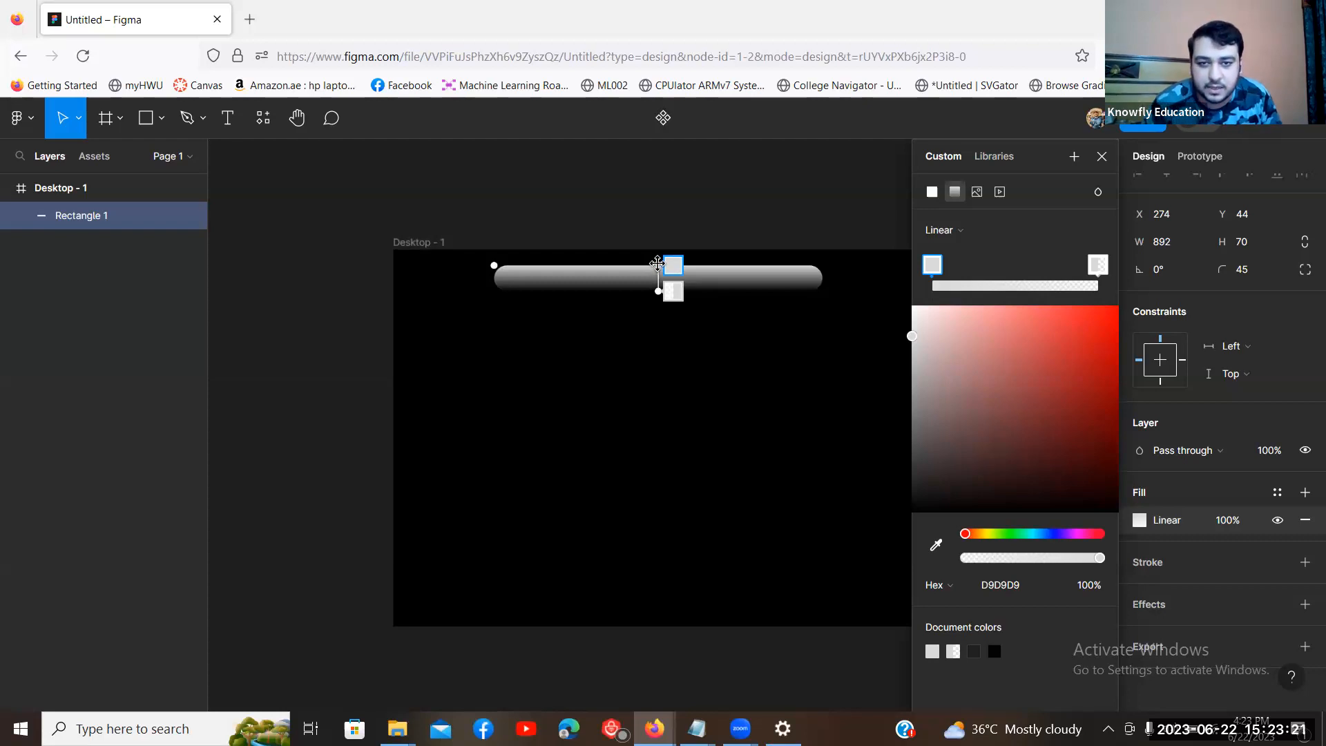
Step: Try moving the linear gradient's start point to the bar's left end, and undo the move
{"action": "left_click_drag", "start_coordinate": [656, 263], "coordinate": [500, 265]}
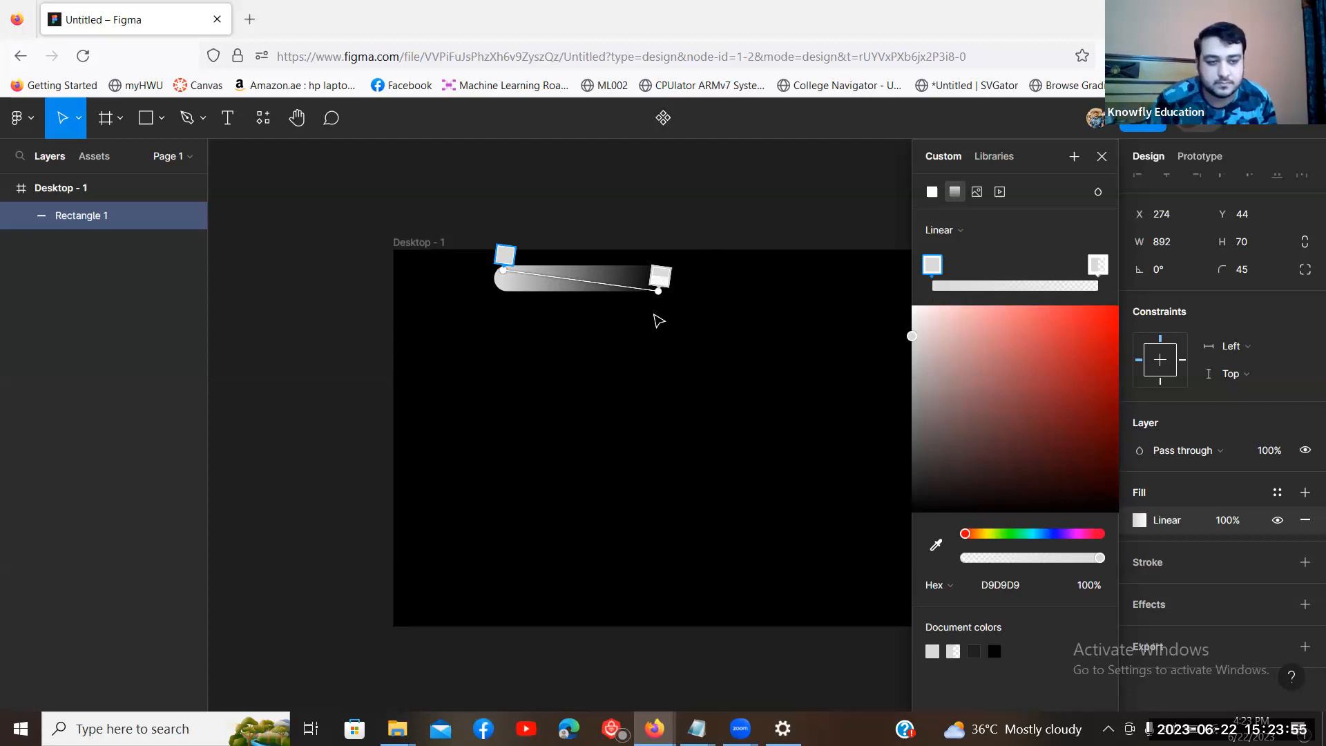
{"action": "key", "text": "ctrl+z"}
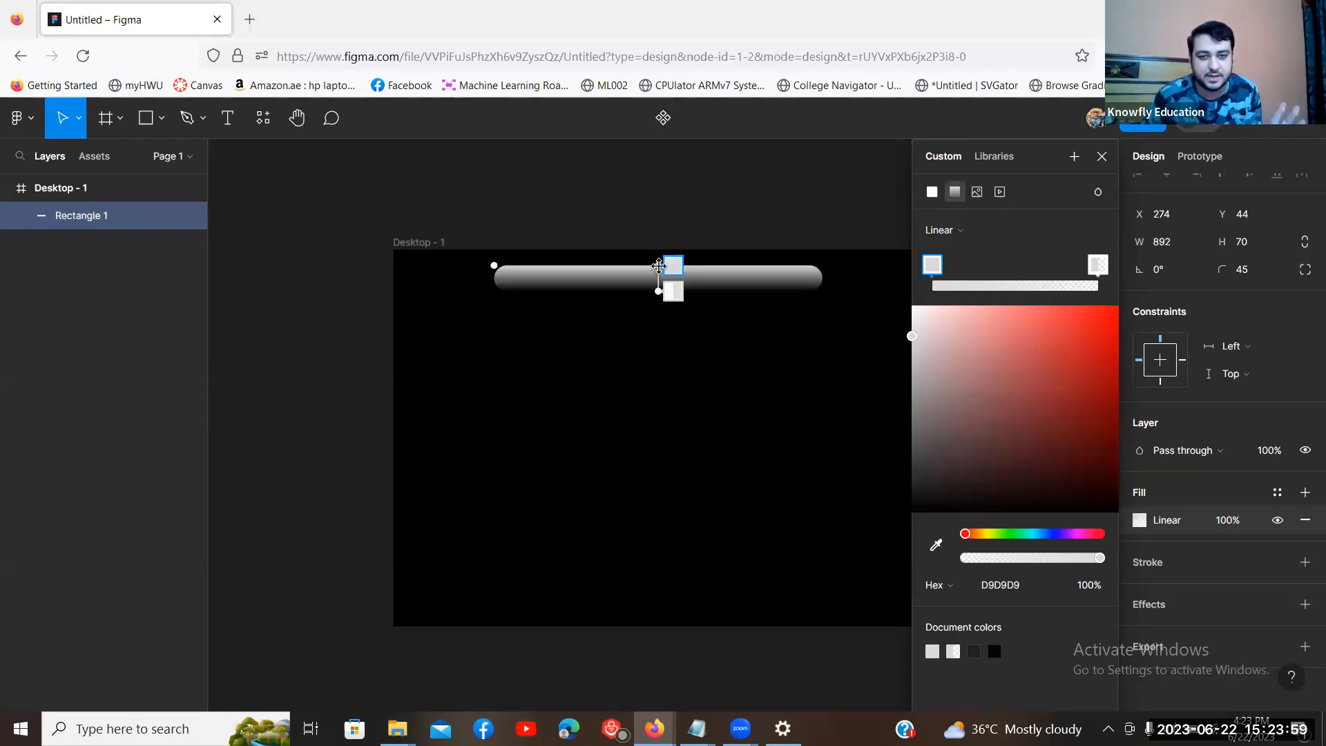
Step: Try placing the linear gradient's start point below the bar and at its left end, and return it to the upper edge's middle
{"action": "scroll", "coordinate": [698, 345], "scroll_direction": "up", "scroll_amount": 5}
{"action": "left_click_drag", "start_coordinate": [680, 280], "coordinate": [827, 446]}
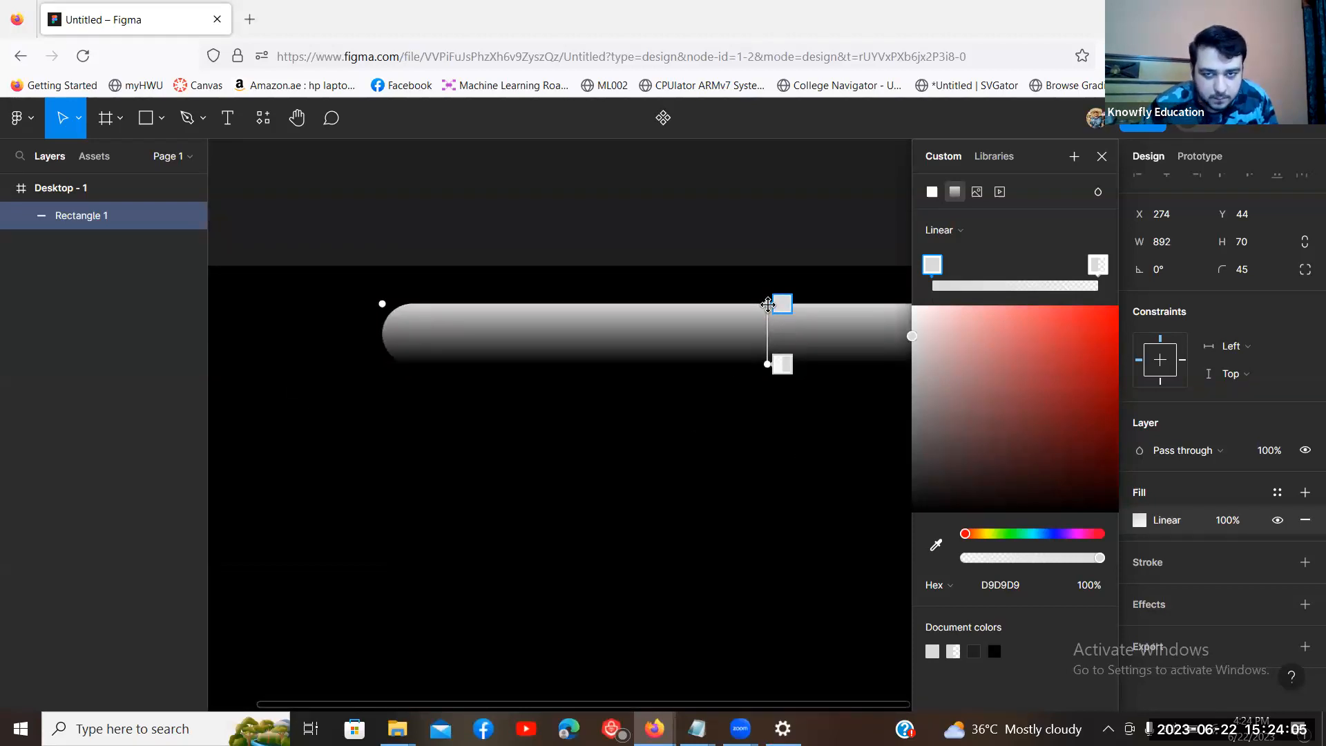
{"action": "left_click_drag", "start_coordinate": [767, 305], "coordinate": [773, 401]}
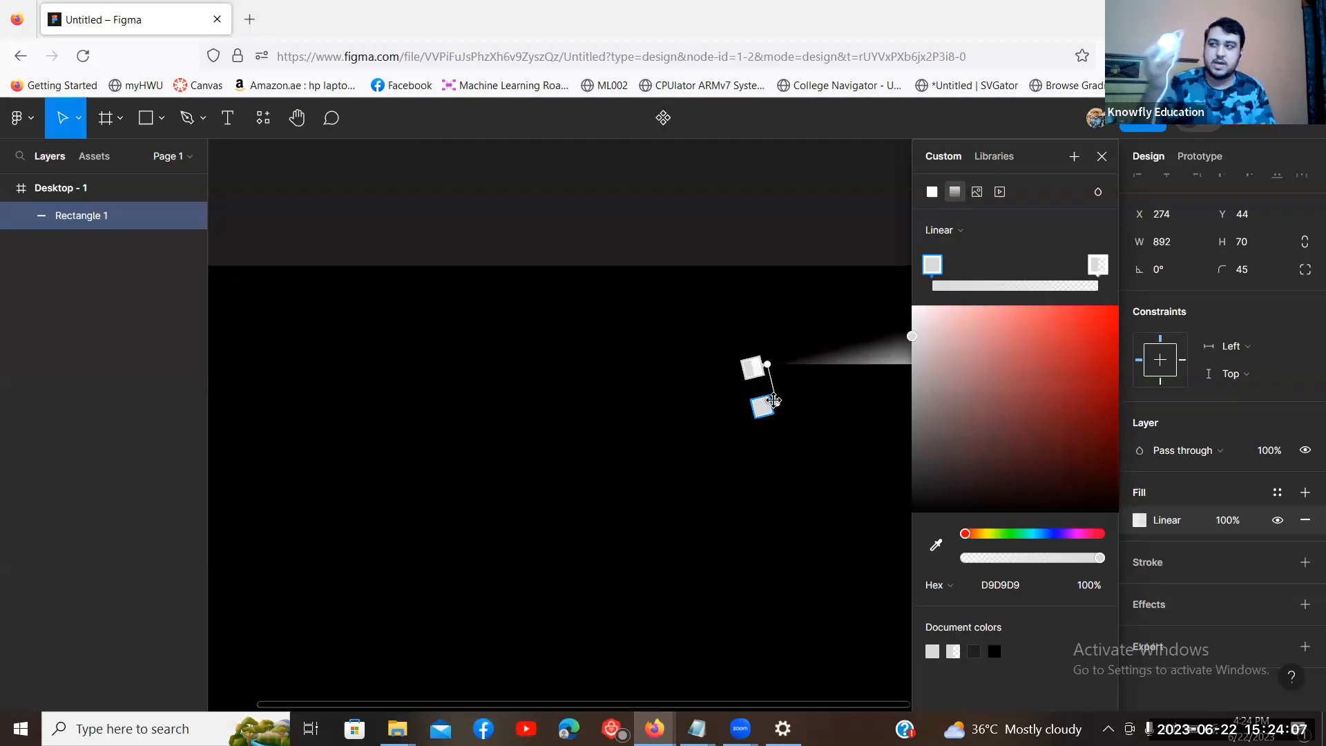
{"action": "left_click_drag", "start_coordinate": [773, 400], "coordinate": [401, 312]}
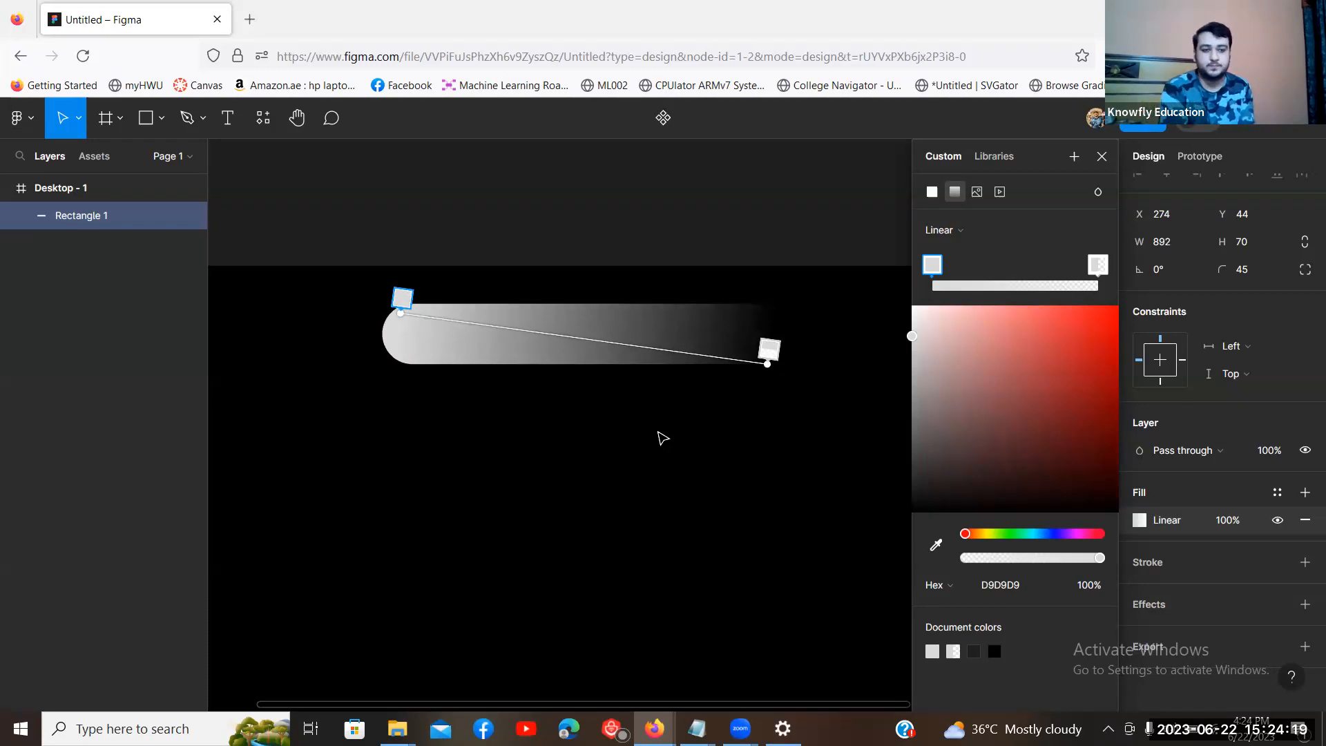
{"action": "left_click_drag", "start_coordinate": [400, 298], "coordinate": [767, 301]}
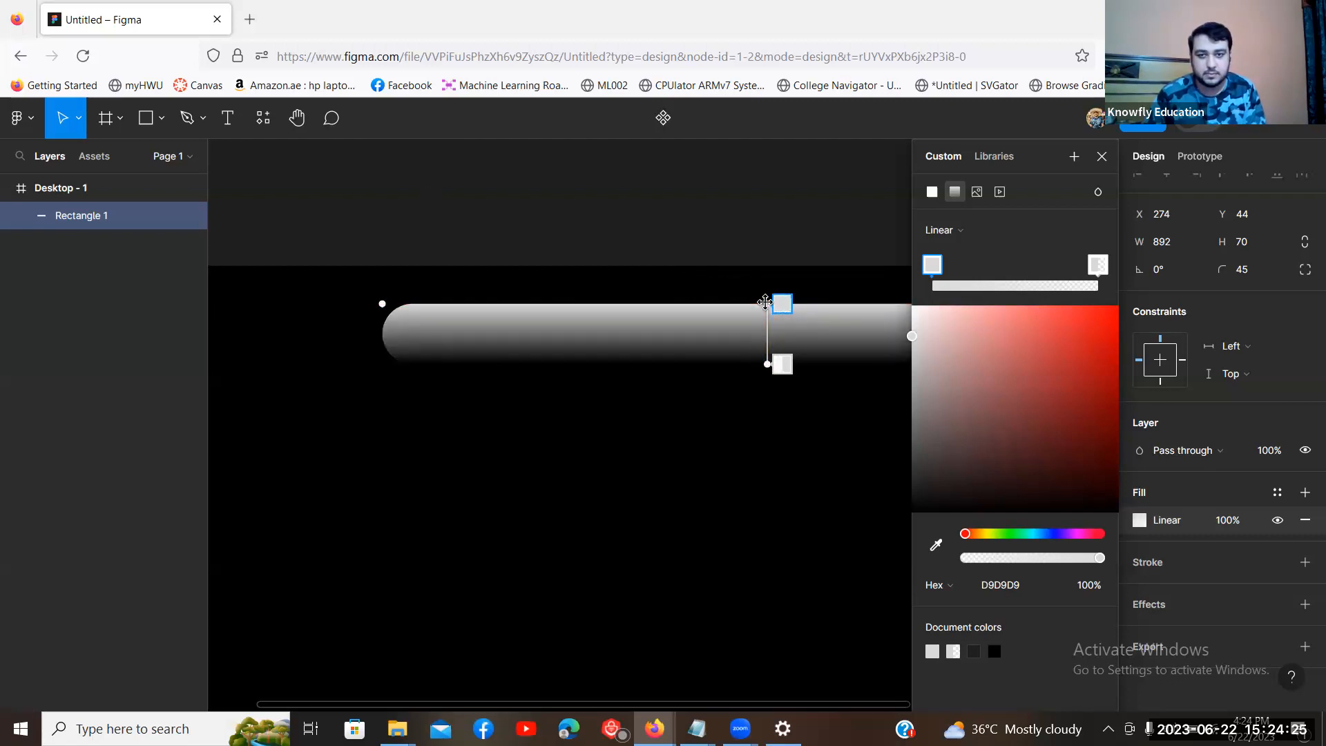
Step: Move the linear gradient's start point to the upper left end of the bar
{"action": "left_click_drag", "start_coordinate": [765, 302], "coordinate": [405, 305]}
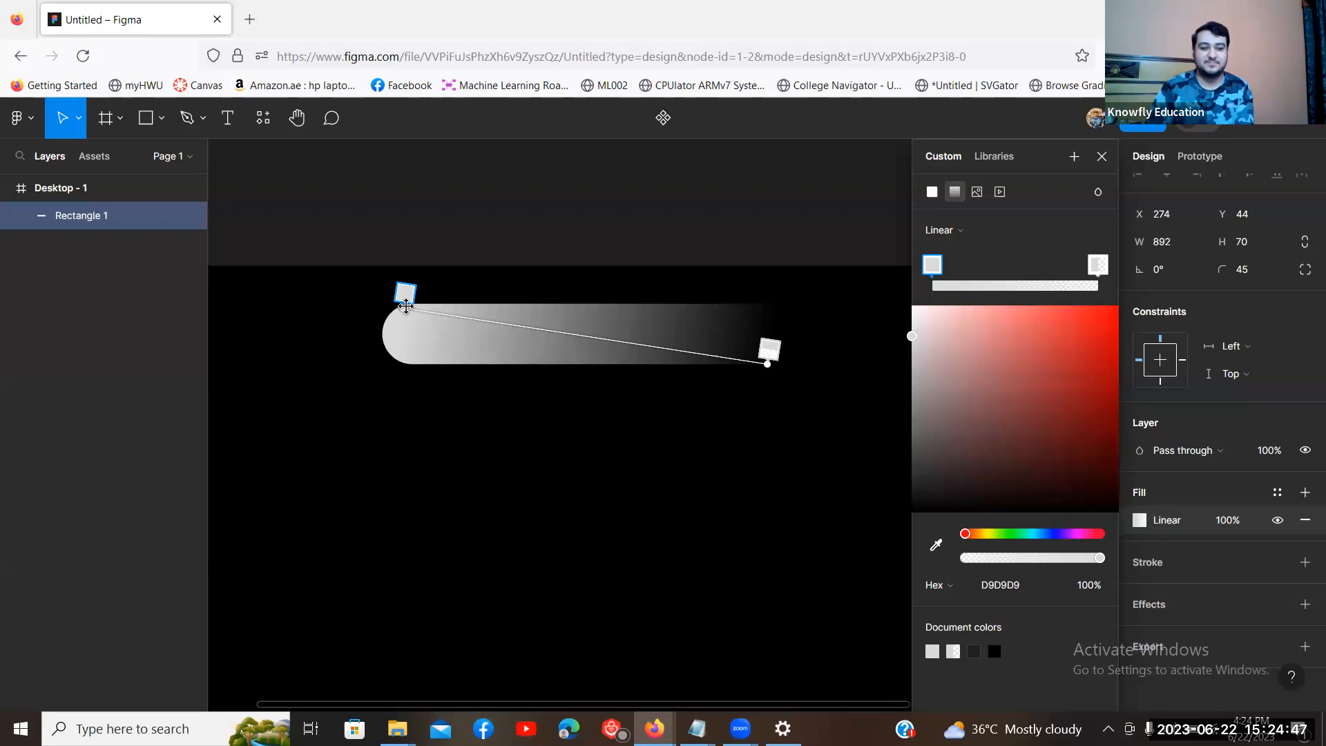
{"action": "left_click_drag", "start_coordinate": [725, 488], "coordinate": [560, 516]}
{"action": "scroll", "coordinate": [681, 497], "scroll_direction": "down", "scroll_amount": 3}
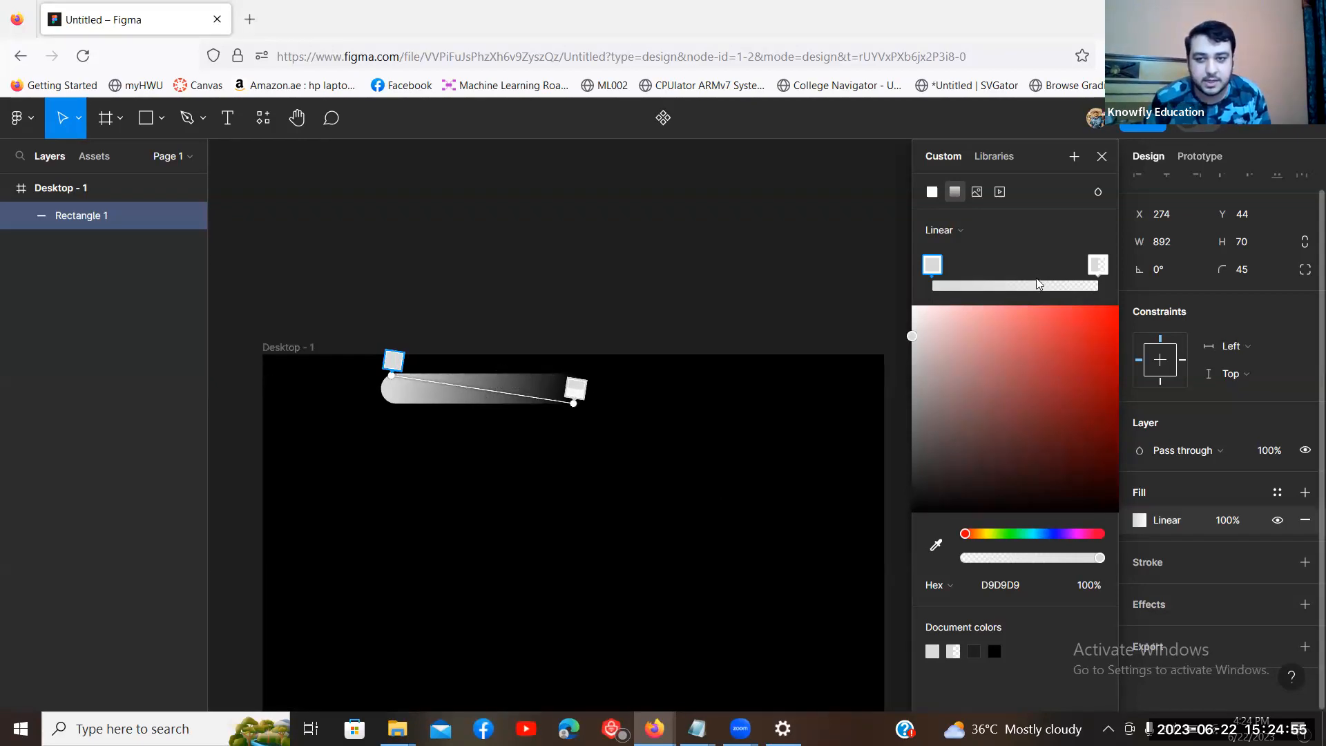
Step: Set the gradient's end stop to red FF0000 at 100% opacity and move its end point to the bar's right end
{"action": "left_click", "coordinate": [1092, 260]}
{"action": "mouse_move", "coordinate": [1089, 270]}
{"action": "left_mouse_down"}
{"action": "mouse_move", "coordinate": [1015, 260]}
{"action": "mouse_move", "coordinate": [1108, 266]}
{"action": "left_mouse_up"}
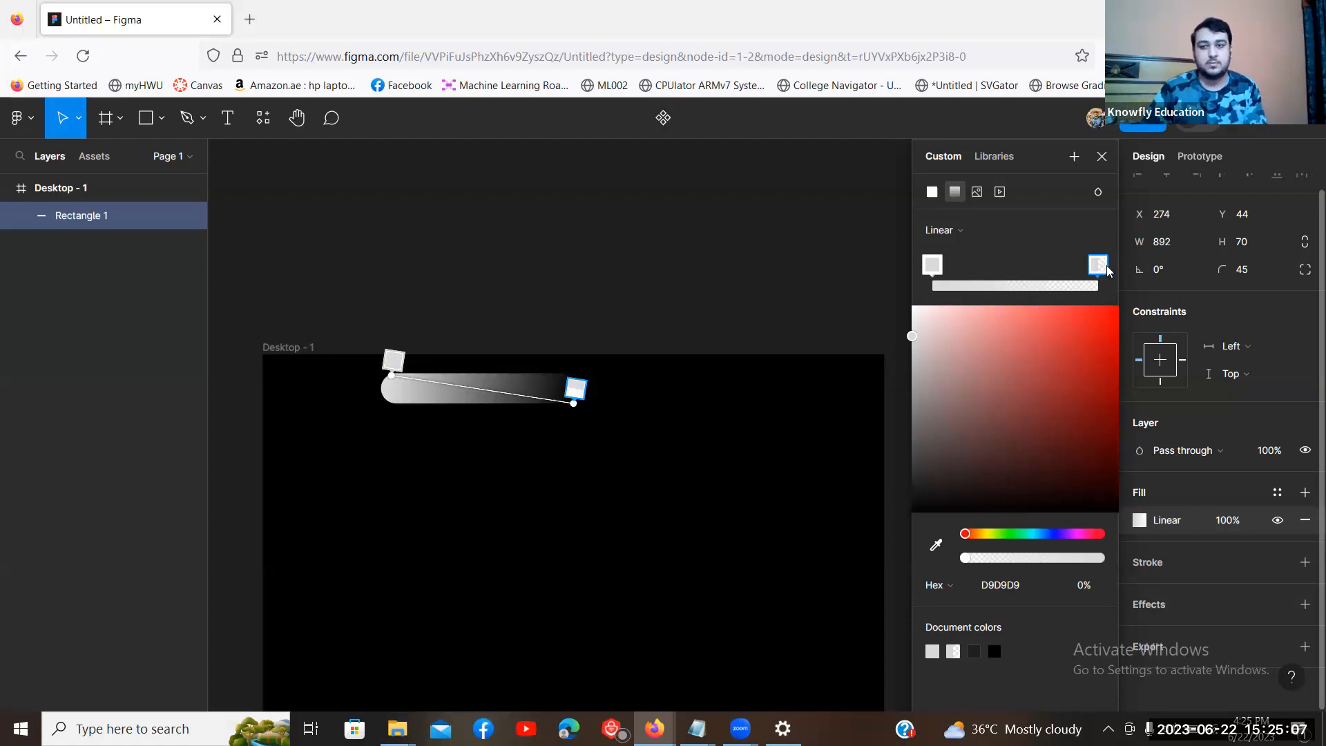
{"action": "mouse_move", "coordinate": [1098, 339]}
{"action": "left_mouse_down"}
{"action": "mouse_move", "coordinate": [1115, 308]}
{"action": "mouse_move", "coordinate": [1148, 314]}
{"action": "left_mouse_up"}
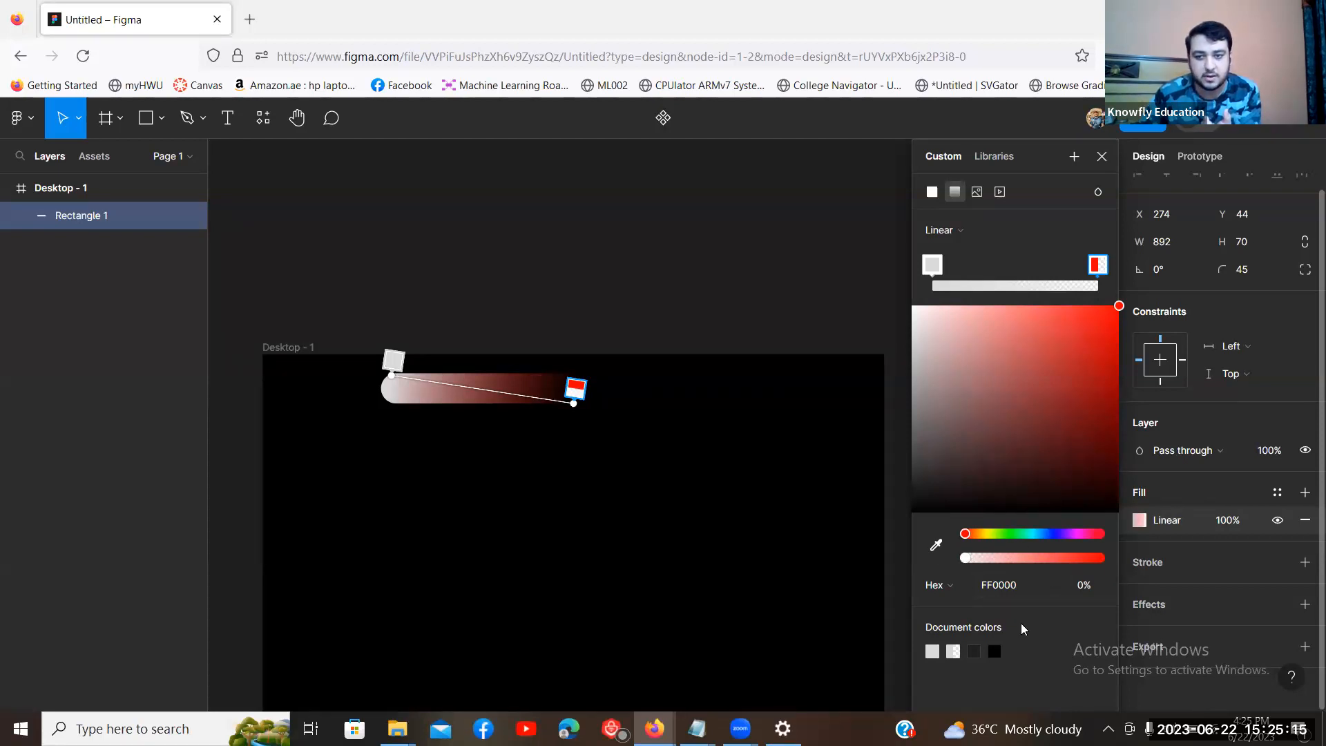
{"action": "left_click_drag", "start_coordinate": [970, 558], "coordinate": [1108, 561]}
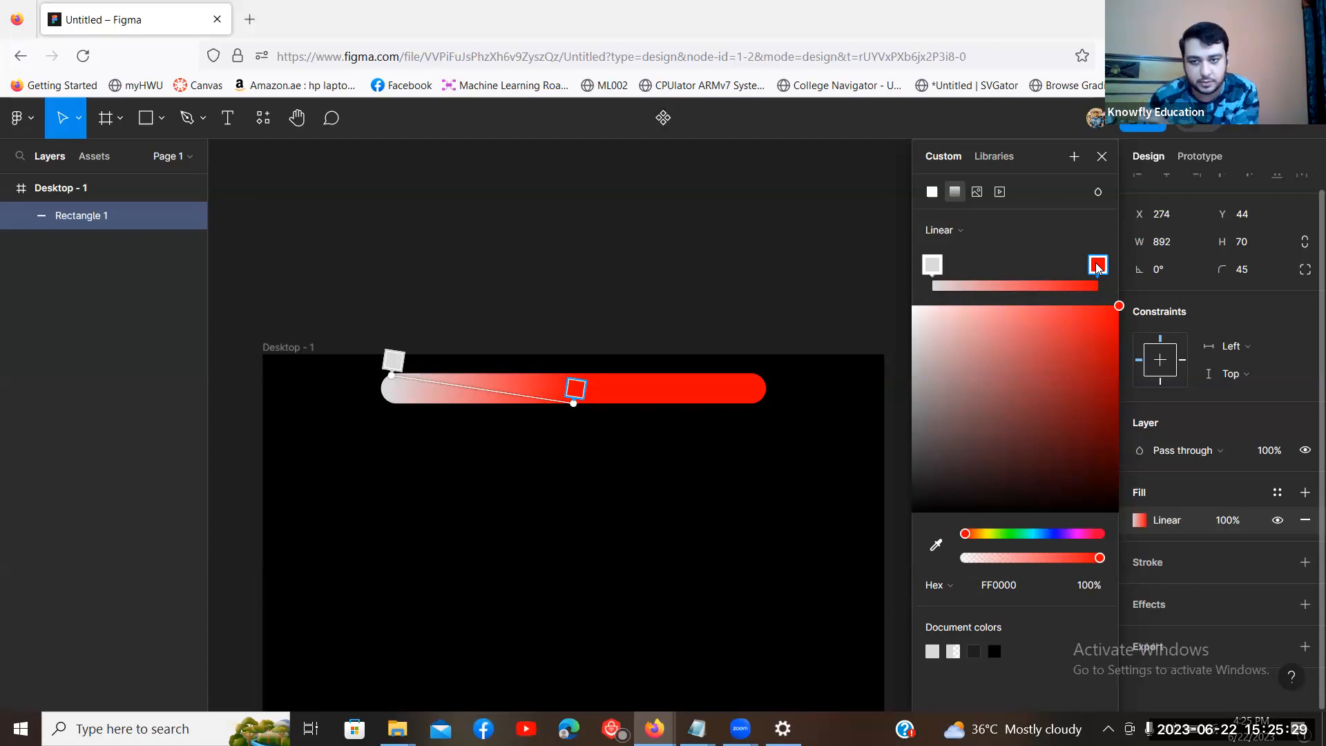
{"action": "scroll", "coordinate": [1075, 458], "scroll_direction": "down", "scroll_amount": 2}
{"action": "scroll", "coordinate": [1079, 457], "scroll_direction": "up", "scroll_amount": 2}
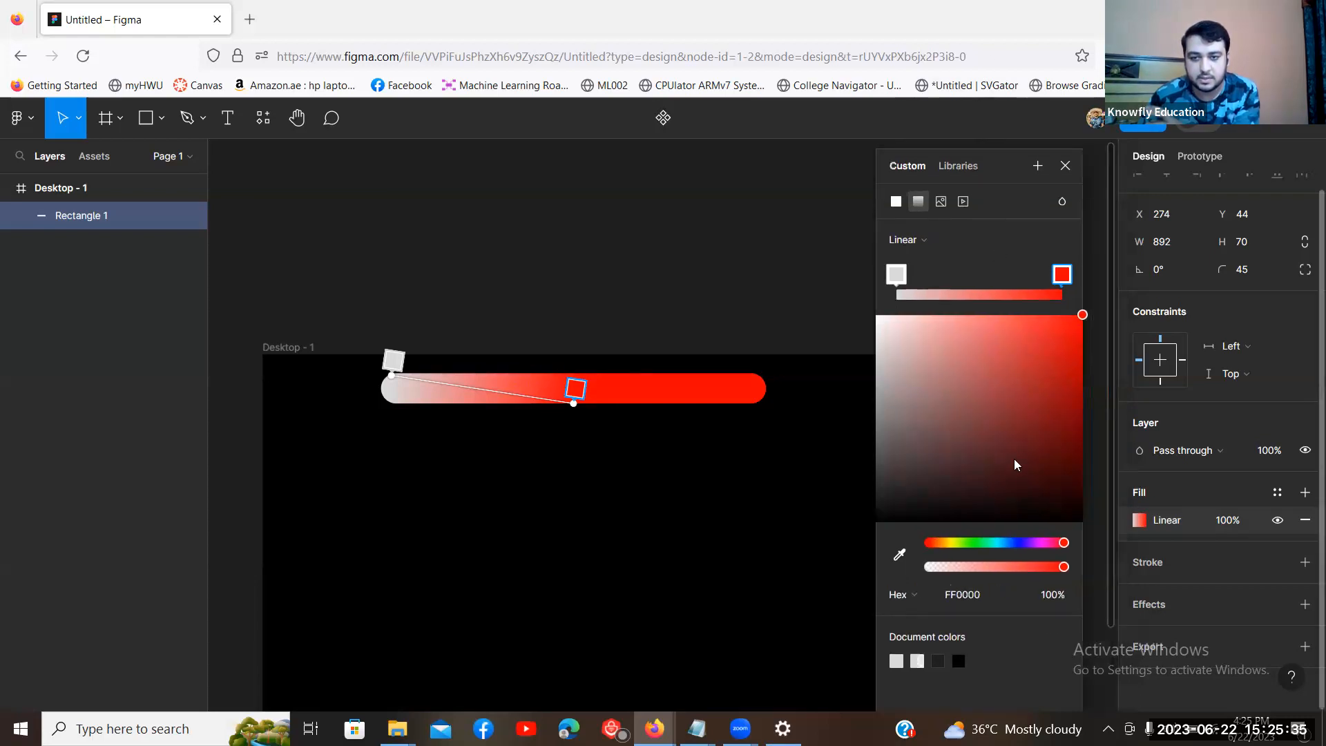
{"action": "mouse_move", "coordinate": [1063, 566]}
{"action": "left_mouse_down"}
{"action": "mouse_move", "coordinate": [921, 565]}
{"action": "mouse_move", "coordinate": [1077, 565]}
{"action": "left_mouse_up"}
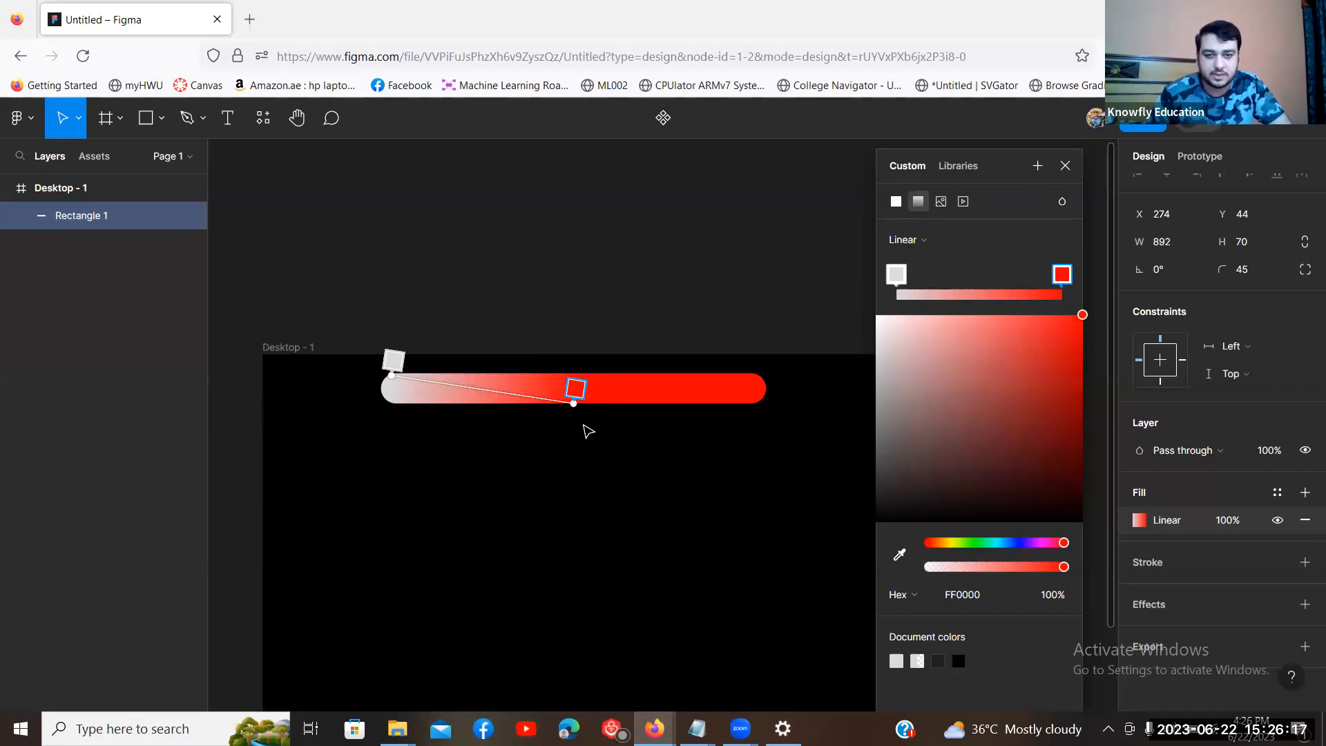
{"action": "left_click_drag", "start_coordinate": [574, 404], "coordinate": [761, 402]}
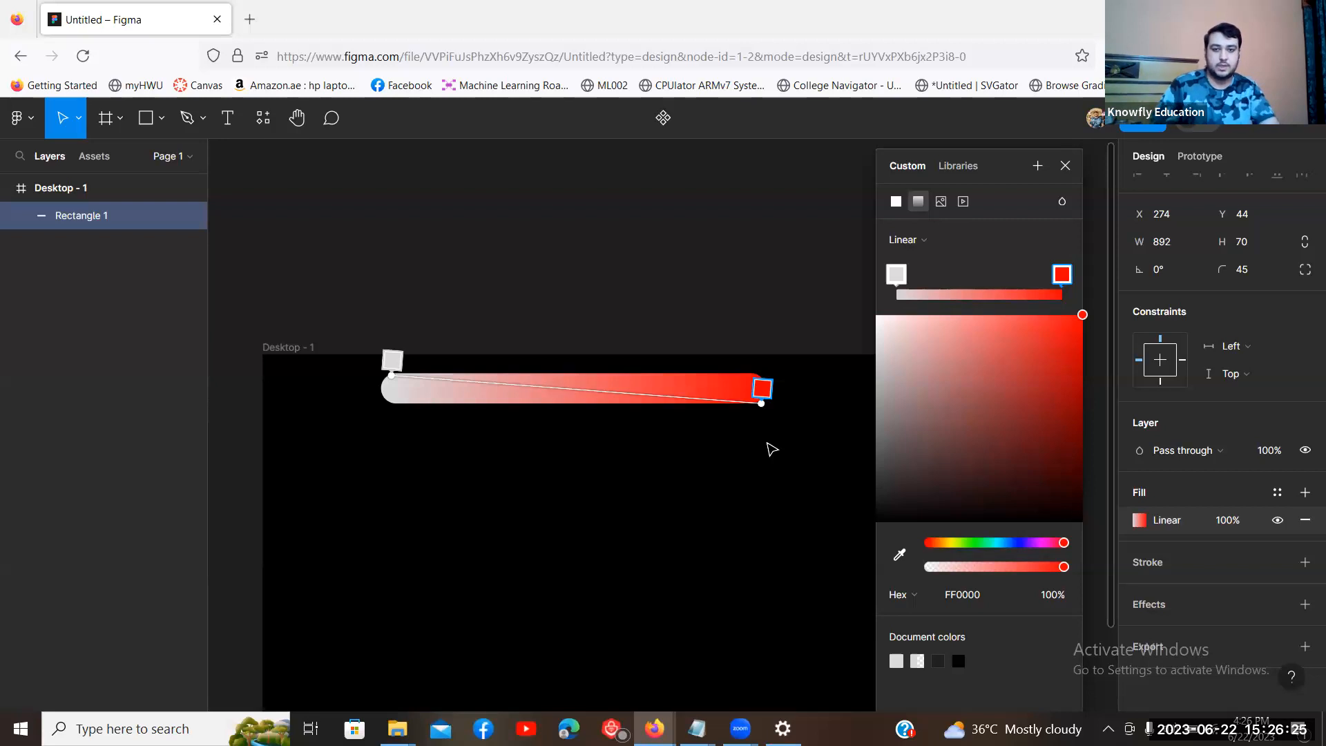
{"action": "left_click_drag", "start_coordinate": [760, 390], "coordinate": [755, 391]}
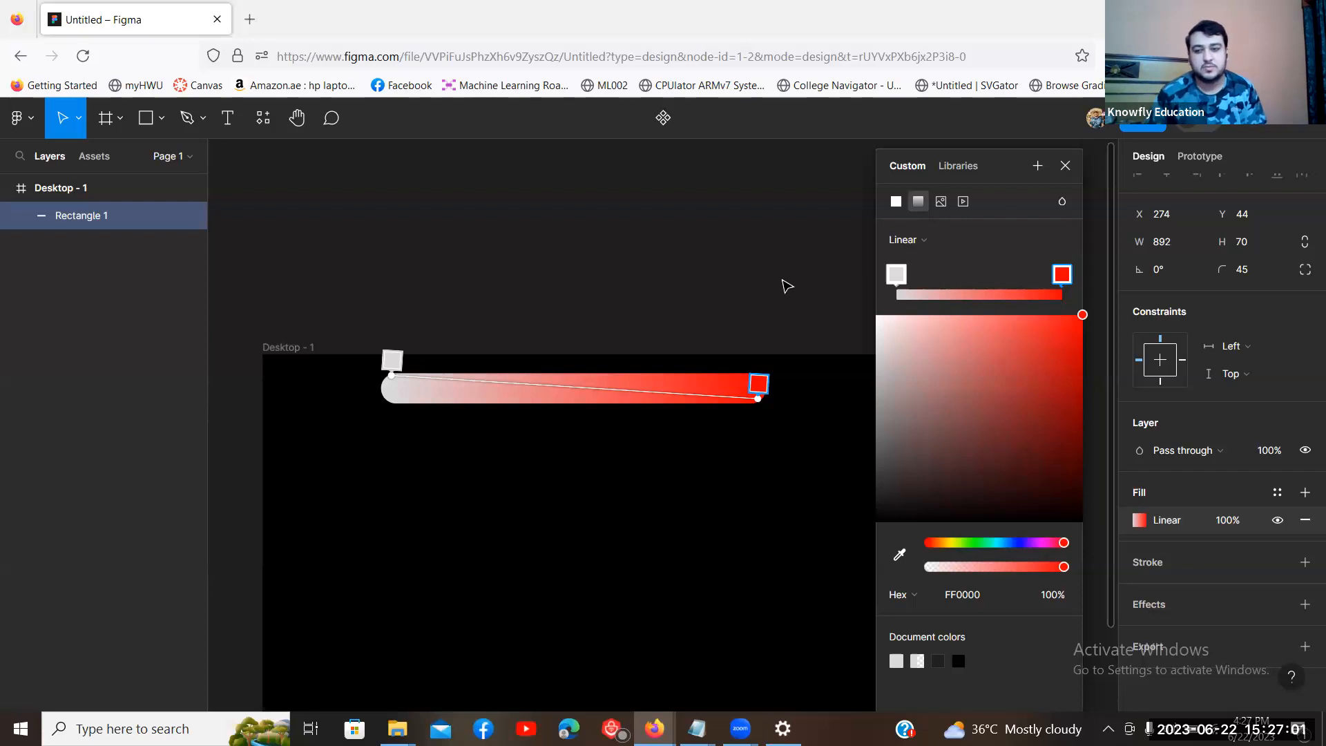
Step: Add two intermediate colour stops to the gradient and delete them both
{"action": "left_click", "coordinate": [1010, 276]}
{"action": "left_click", "coordinate": [959, 277]}
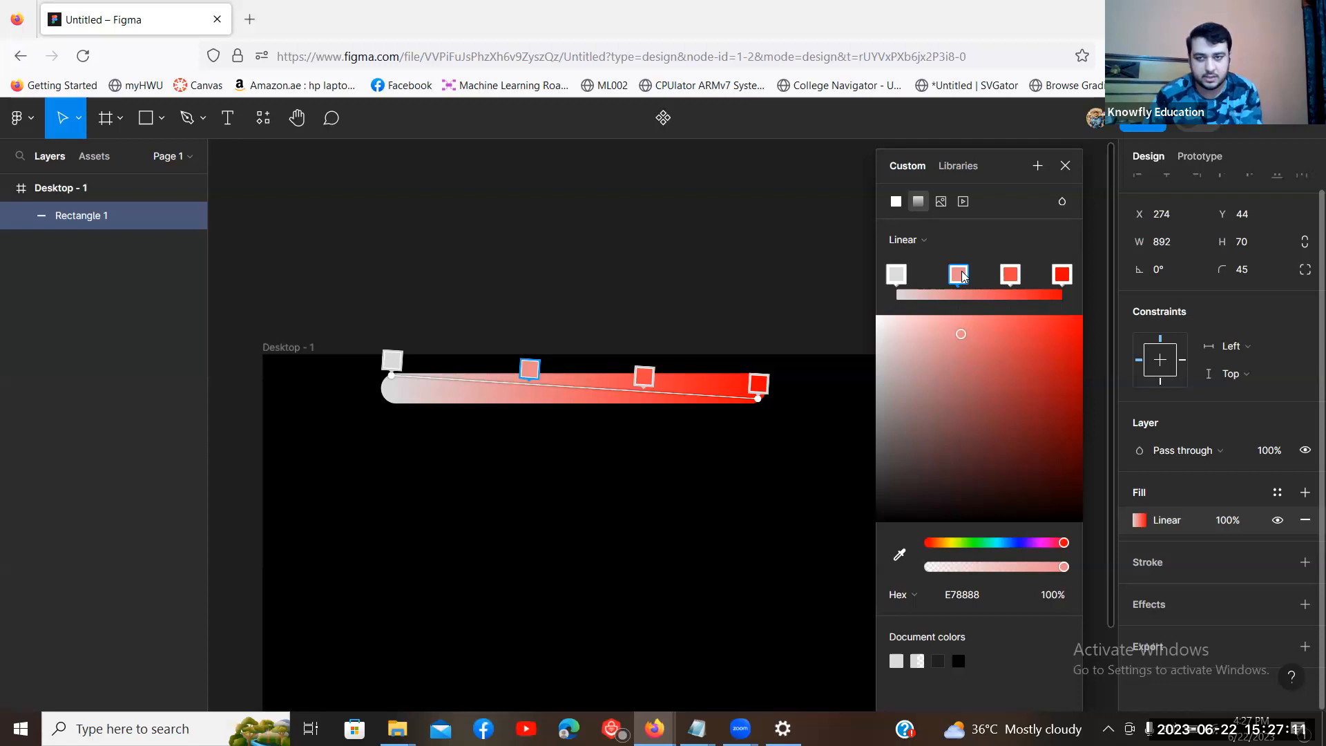
{"action": "key", "text": "Delete"}
{"action": "left_click", "coordinate": [1008, 274]}
{"action": "key", "text": "Delete"}
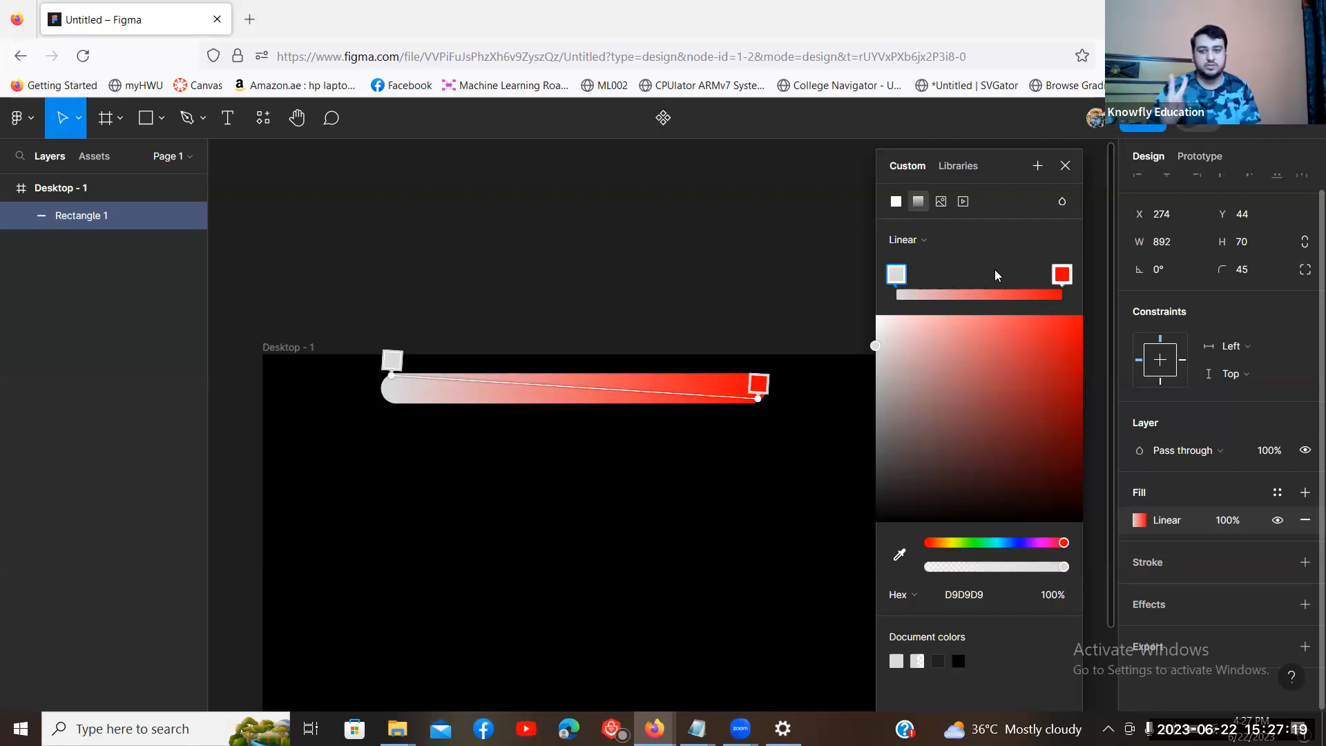
Step: Set the gradient's start stop to grey 666666 at 60% opacity
{"action": "left_click", "coordinate": [897, 269]}
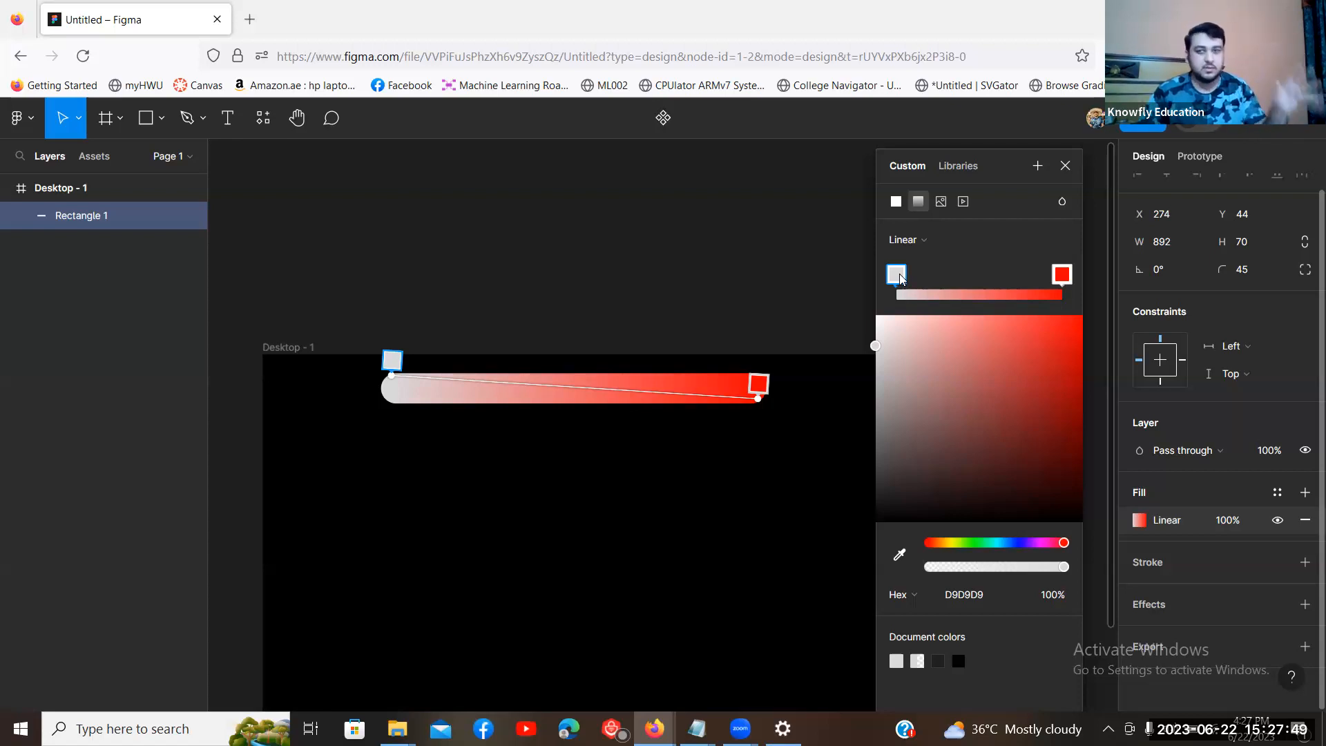
{"action": "left_click_drag", "start_coordinate": [883, 395], "coordinate": [876, 445]}
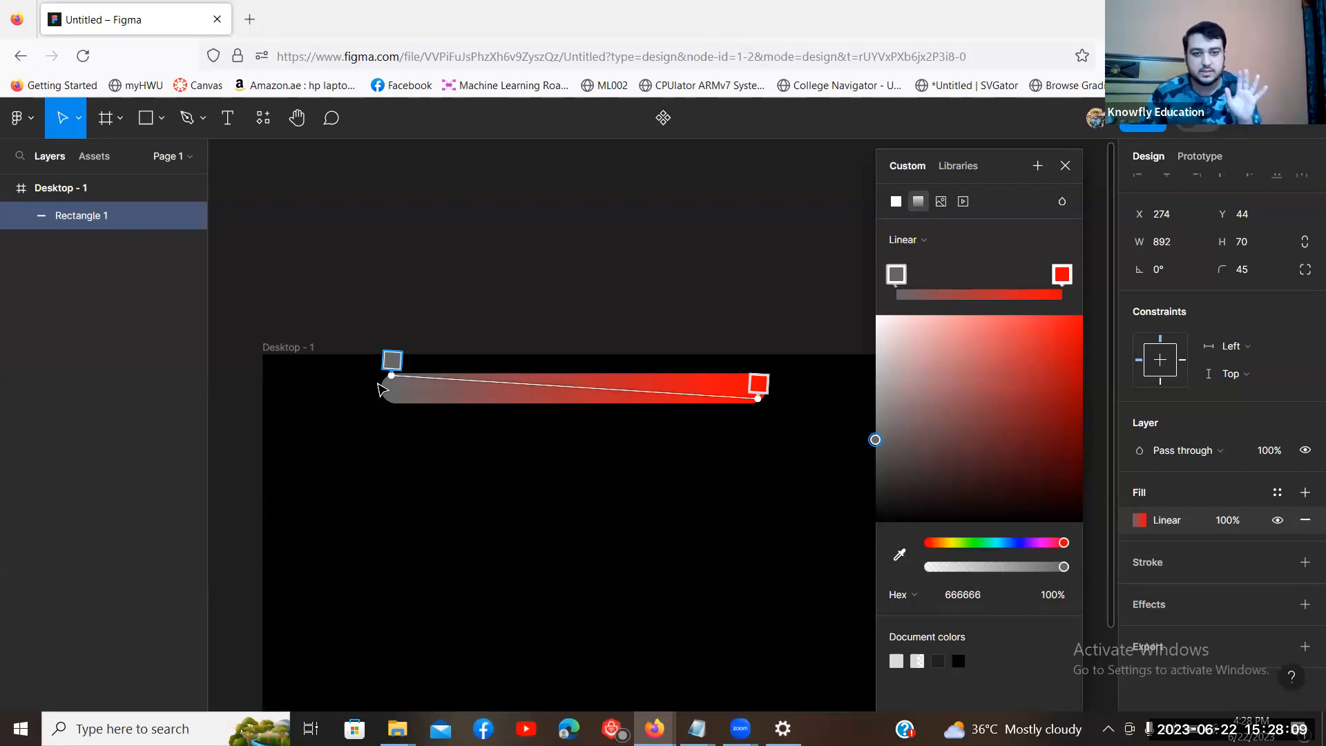
{"action": "left_click", "coordinate": [1051, 595]}
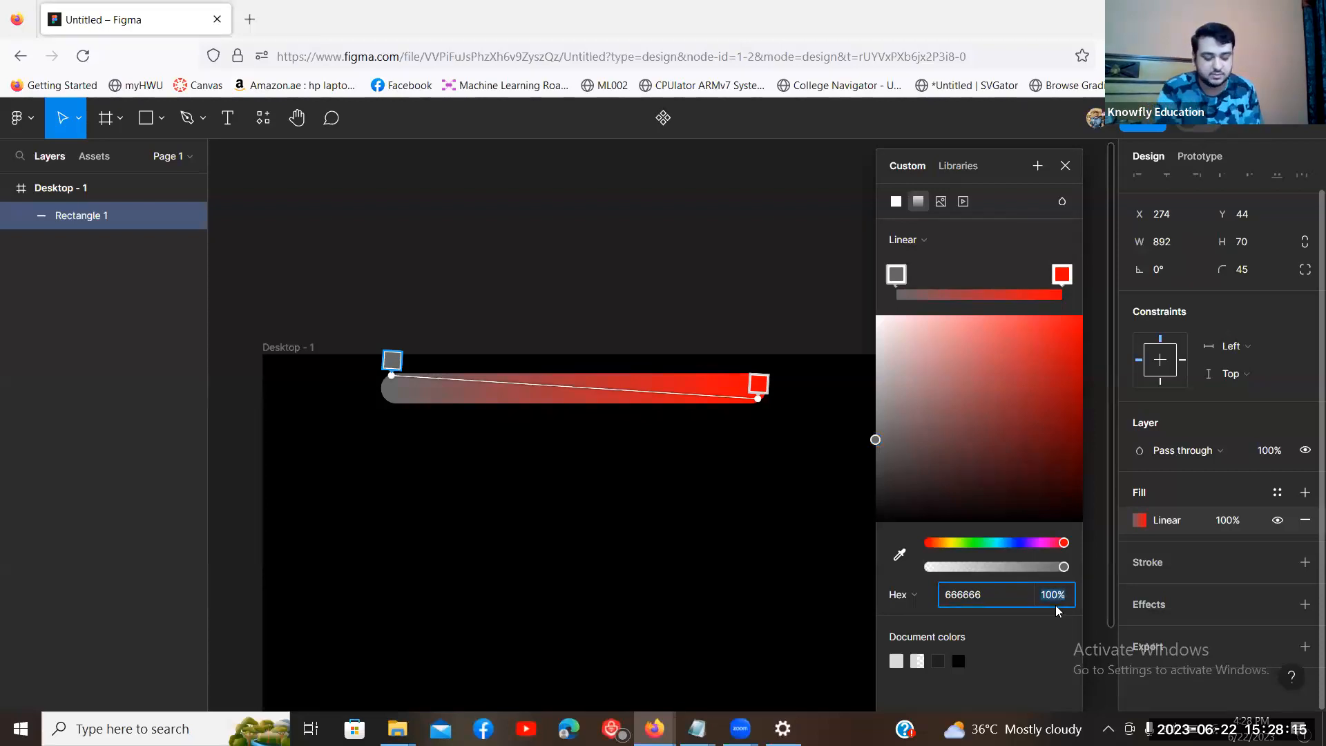
{"action": "key", "text": "Return"}
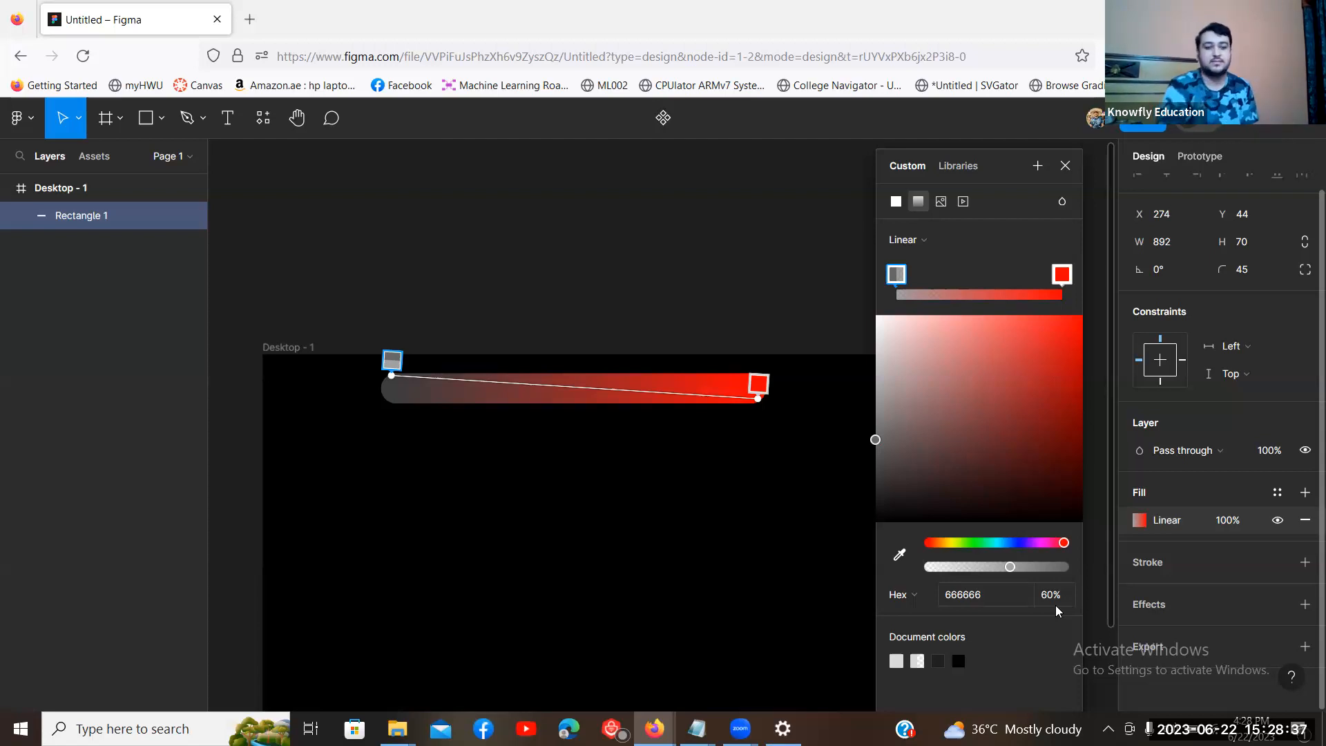
Step: Set the gradient's end stop to grey 666666 at 40% opacity
{"action": "left_click", "coordinate": [1062, 276]}
{"action": "left_click", "coordinate": [961, 594]}
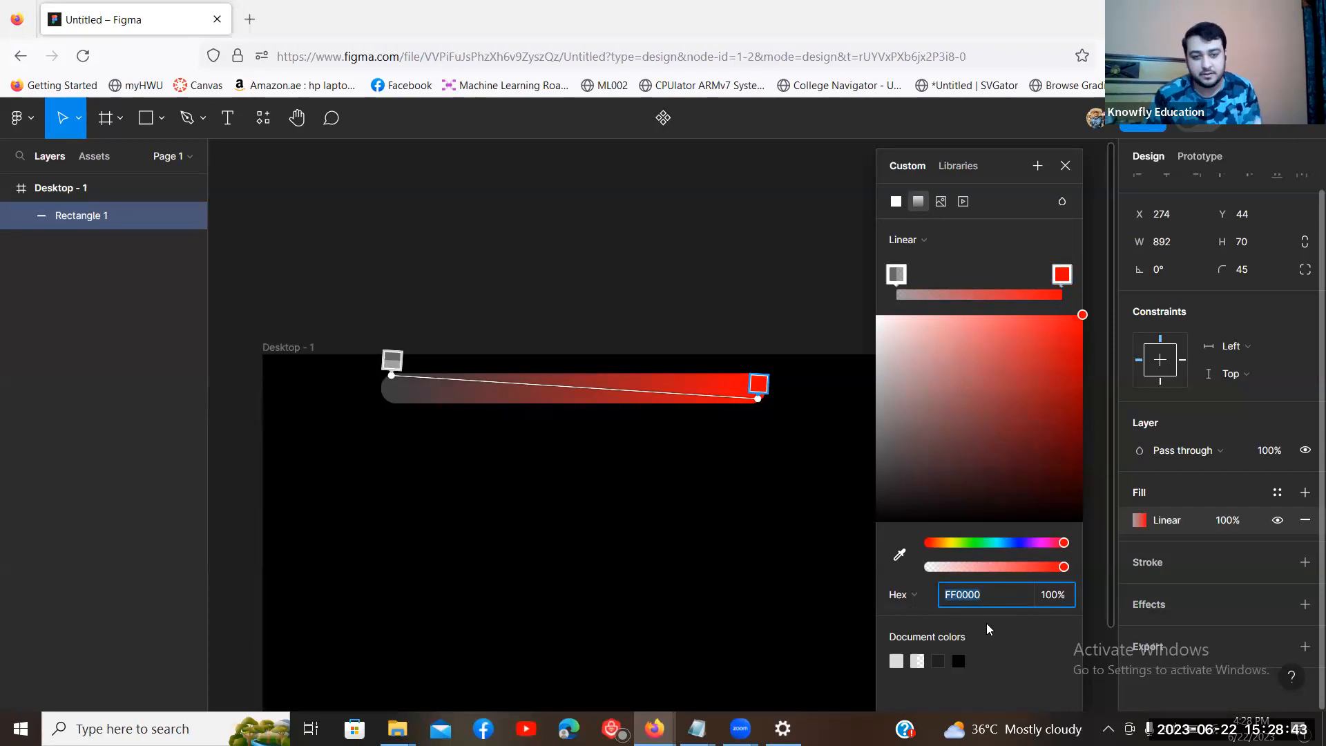
{"action": "type", "text": "666"}
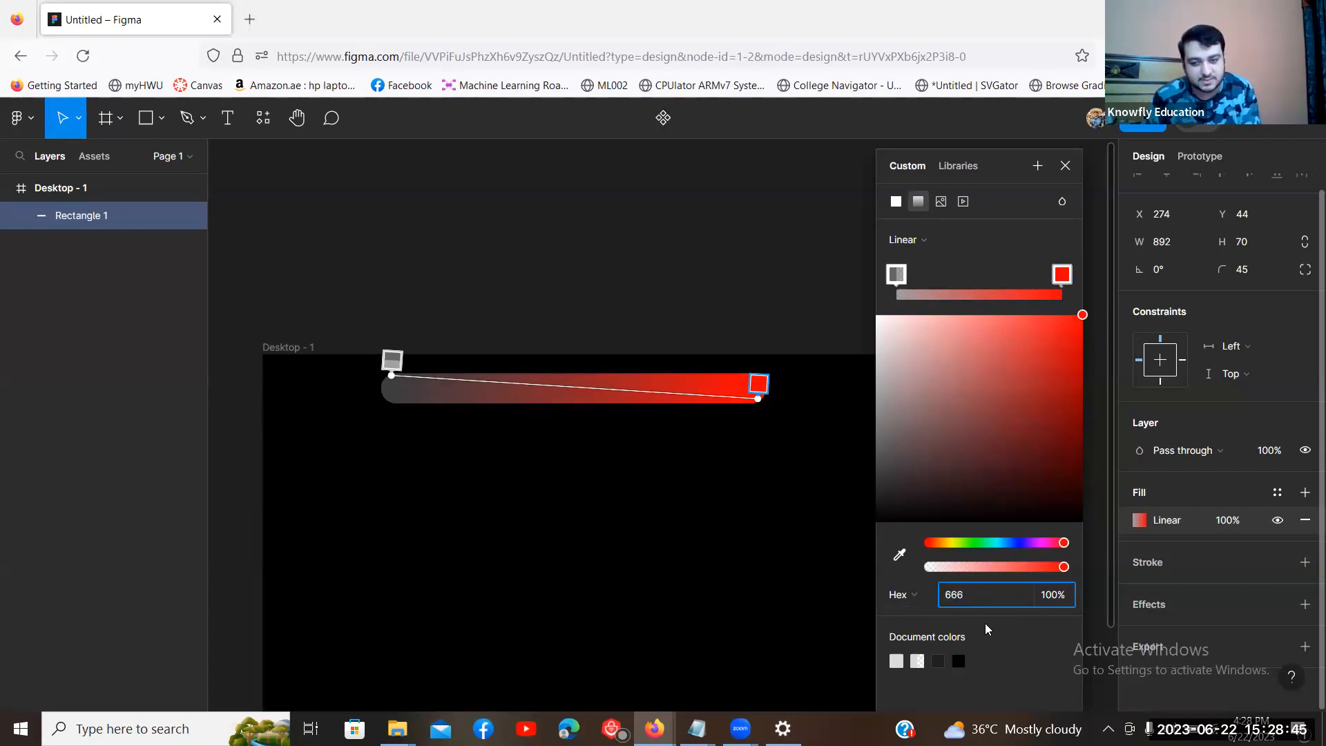
{"action": "type", "text": "666"}
{"action": "key", "text": "Return"}
{"action": "left_click", "coordinate": [1052, 595]}
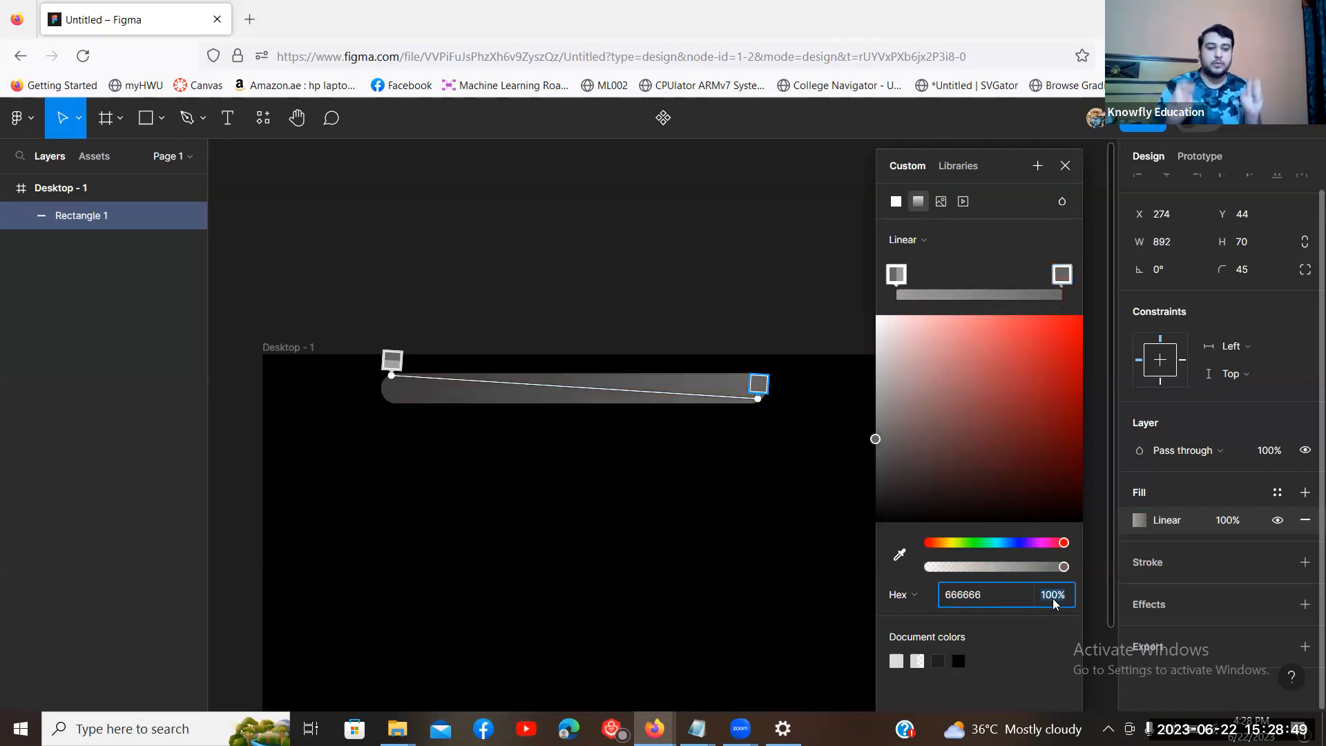
{"action": "type", "text": "40"}
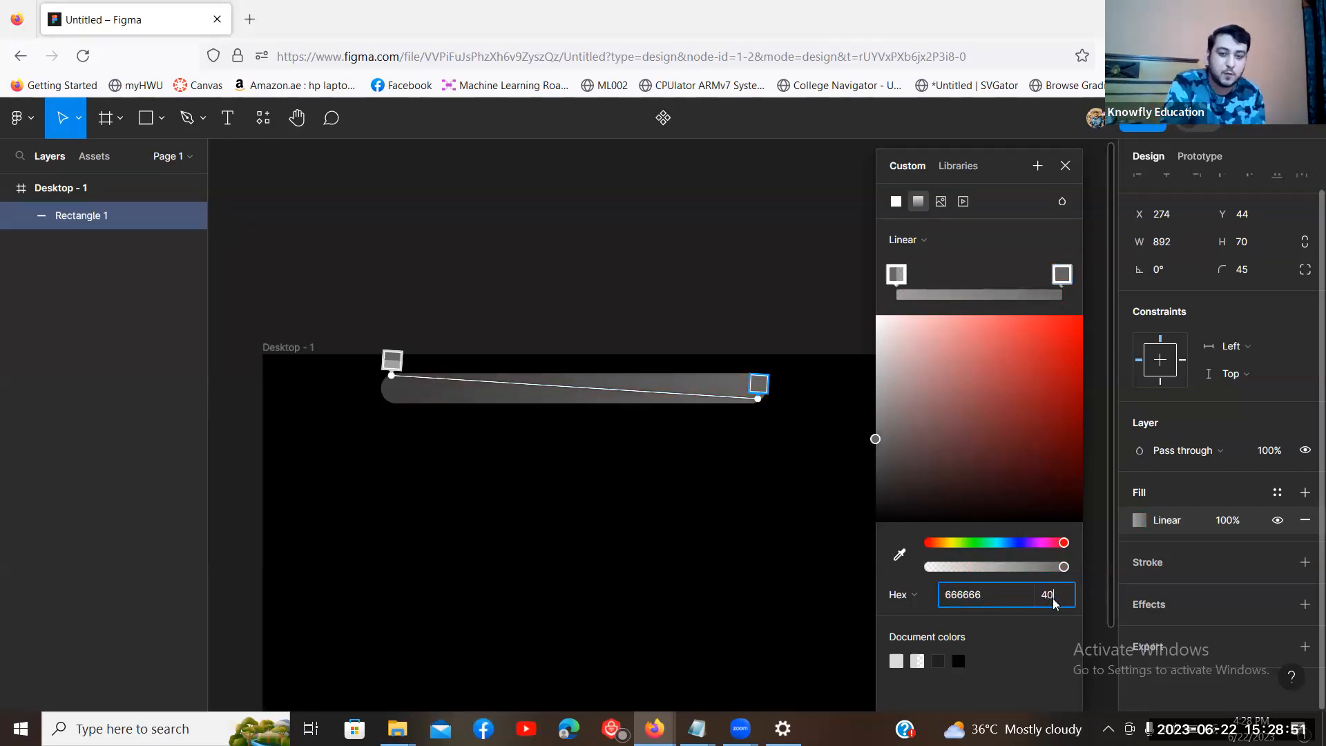
{"action": "key", "text": "Return"}
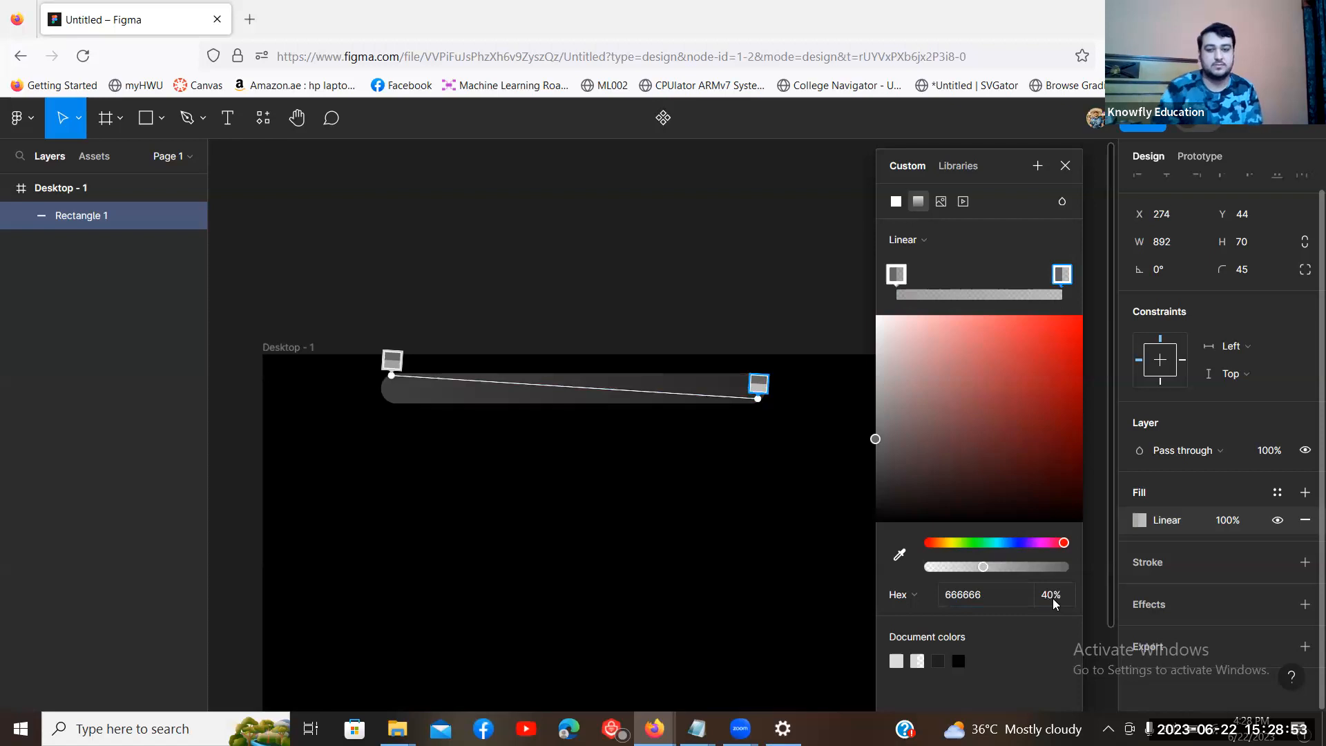
Step: Check the colour and opacity of the gradient's start and end stops
{"action": "left_click", "coordinate": [991, 265]}
{"action": "key", "text": "Delete"}
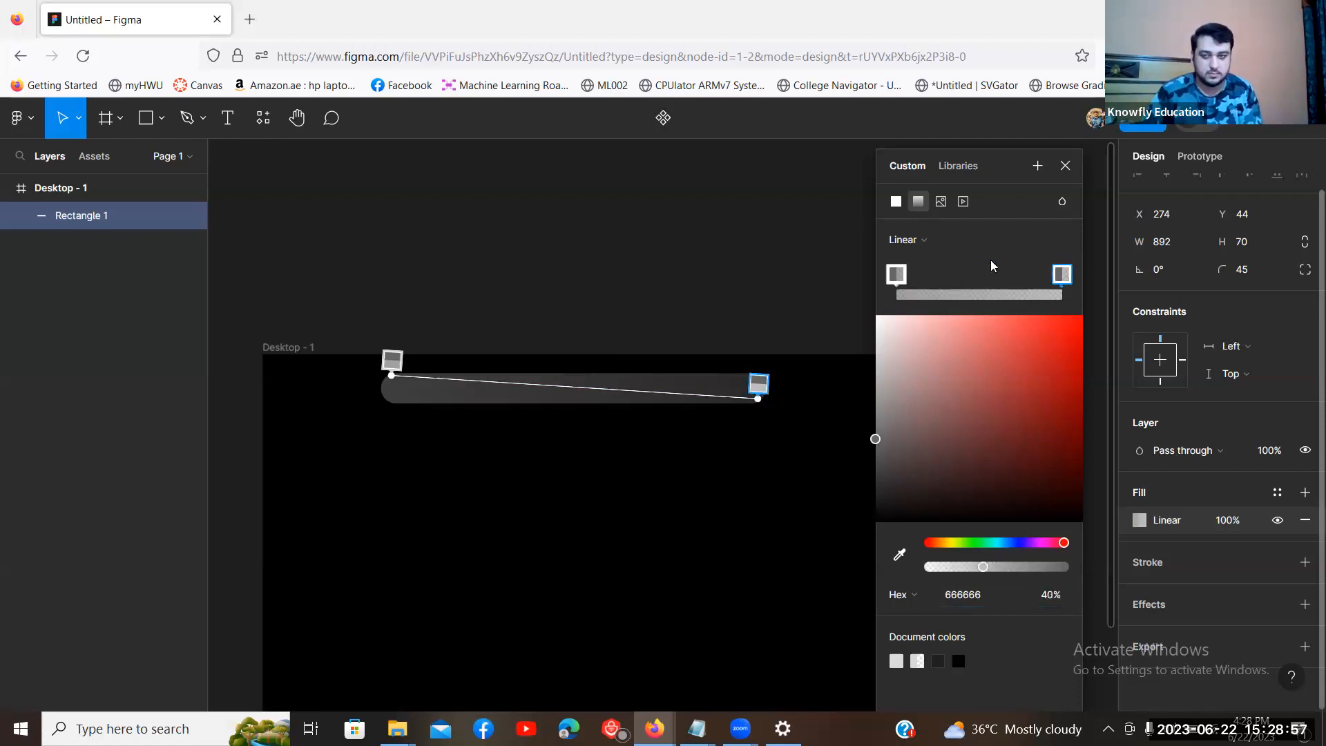
{"action": "left_click", "coordinate": [892, 277]}
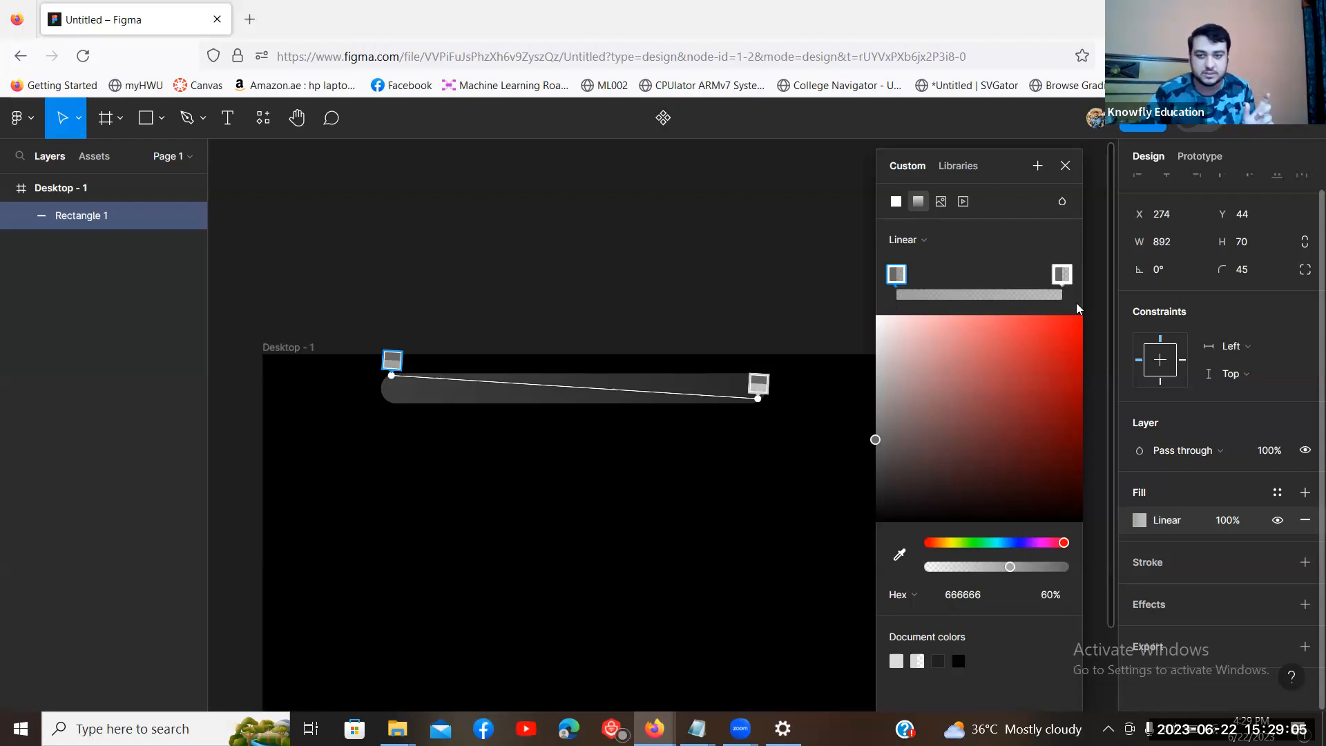
{"action": "left_click", "coordinate": [1069, 282]}
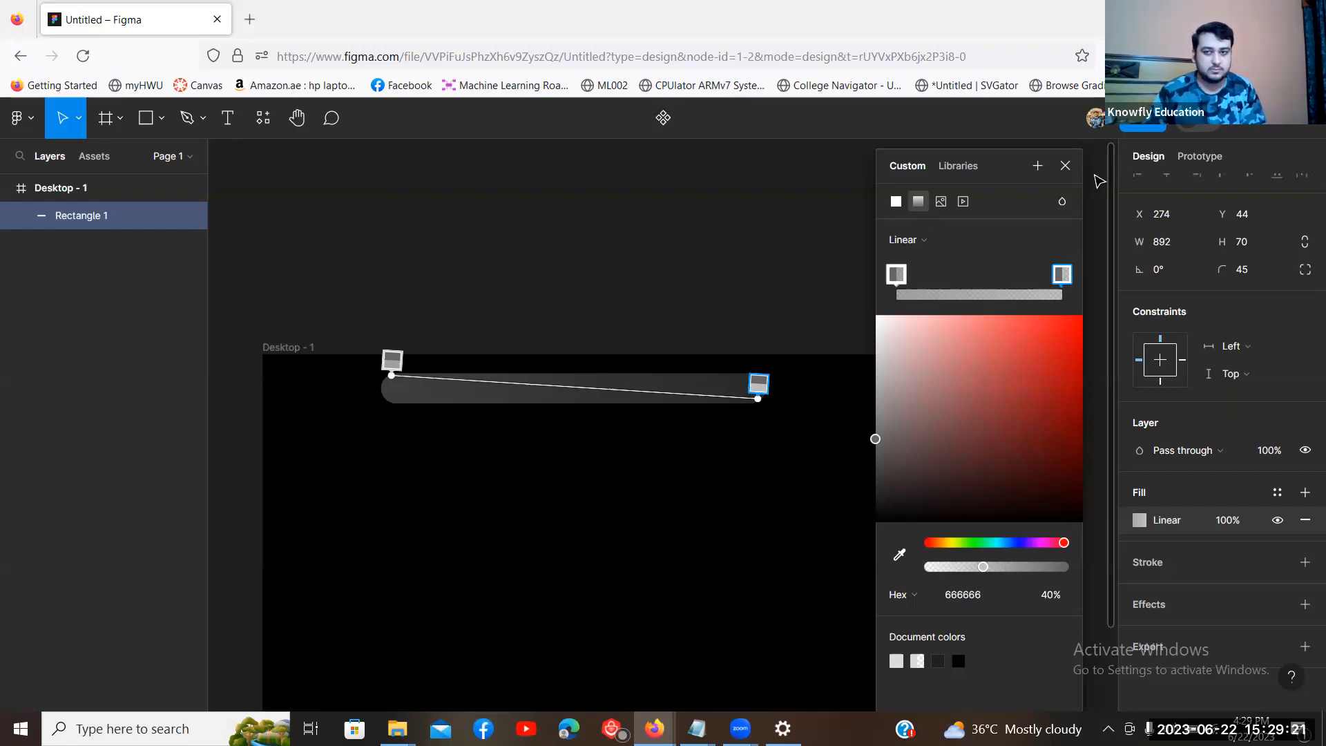
Step: Close the fill's colour settings and examine the bar's grey gradient against the black frame
{"action": "left_click", "coordinate": [1065, 165]}
{"action": "left_click", "coordinate": [829, 285]}
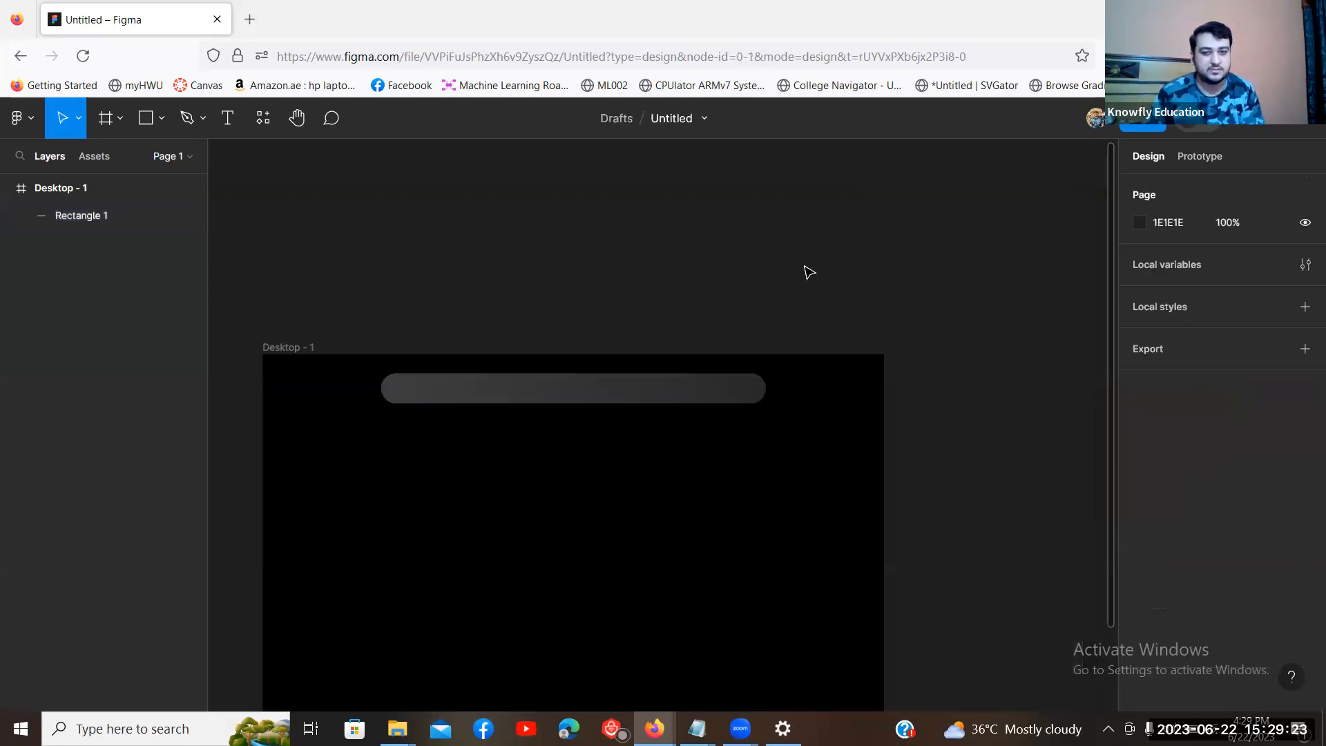
{"action": "scroll", "coordinate": [946, 213], "scroll_direction": "left", "scroll_amount": 3}
{"action": "scroll", "coordinate": [946, 212], "scroll_direction": "down", "scroll_amount": 1}
{"action": "key", "text": "ctrl+plus"}
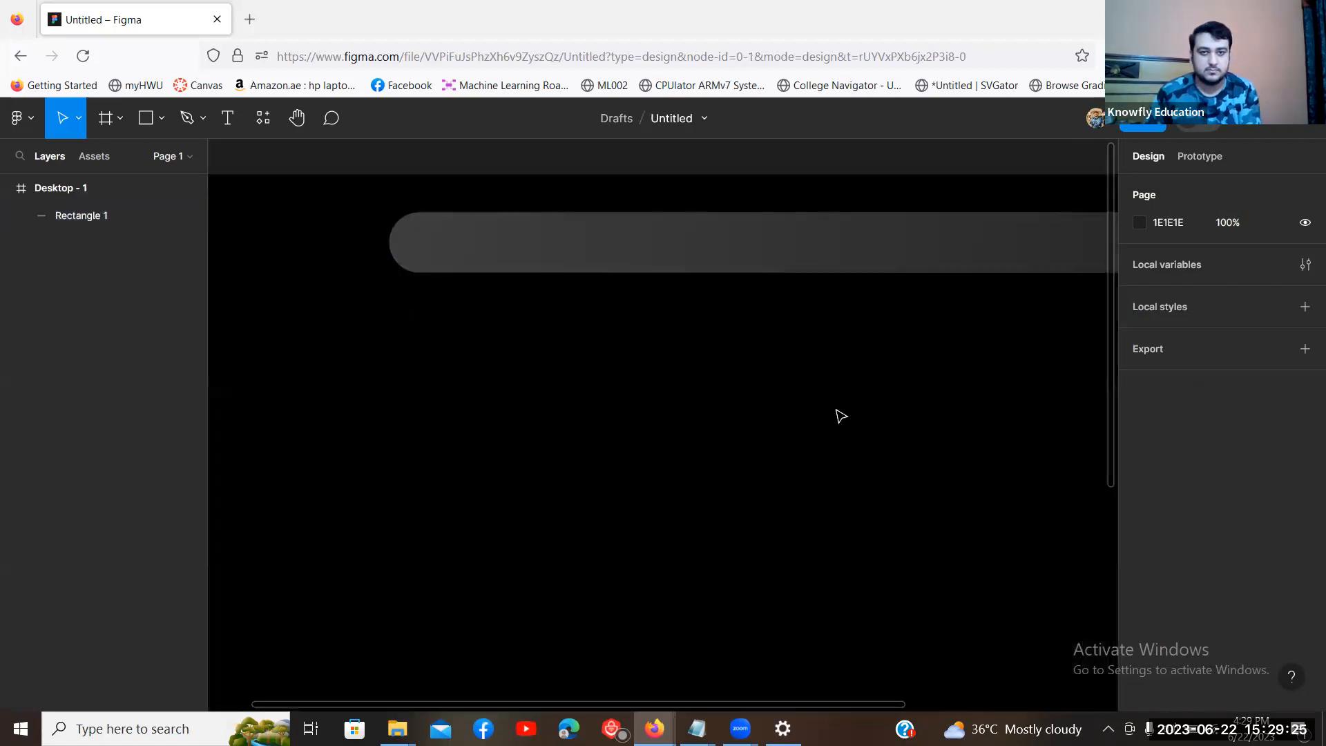
{"action": "key", "text": "ctrl+minus"}
{"action": "left_click_drag", "start_coordinate": [826, 409], "coordinate": [800, 406]}
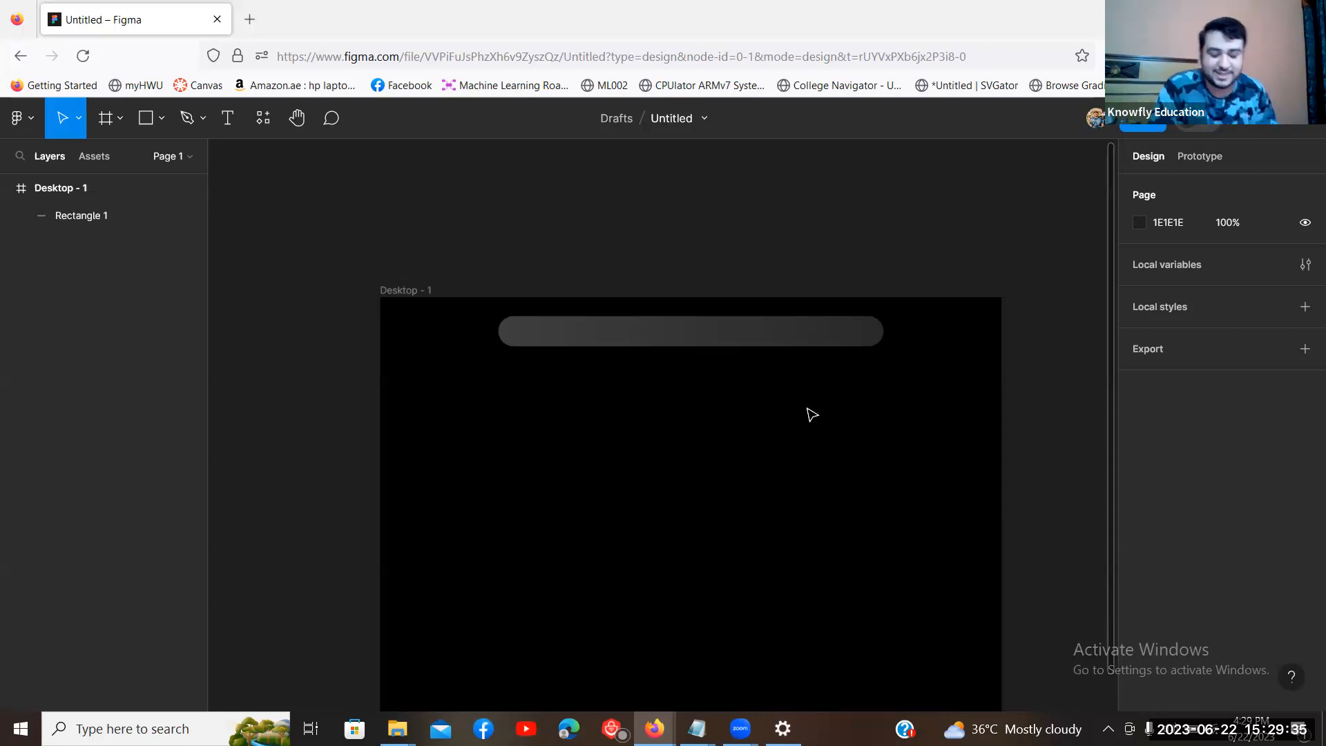
{"action": "left_click", "coordinate": [733, 347]}
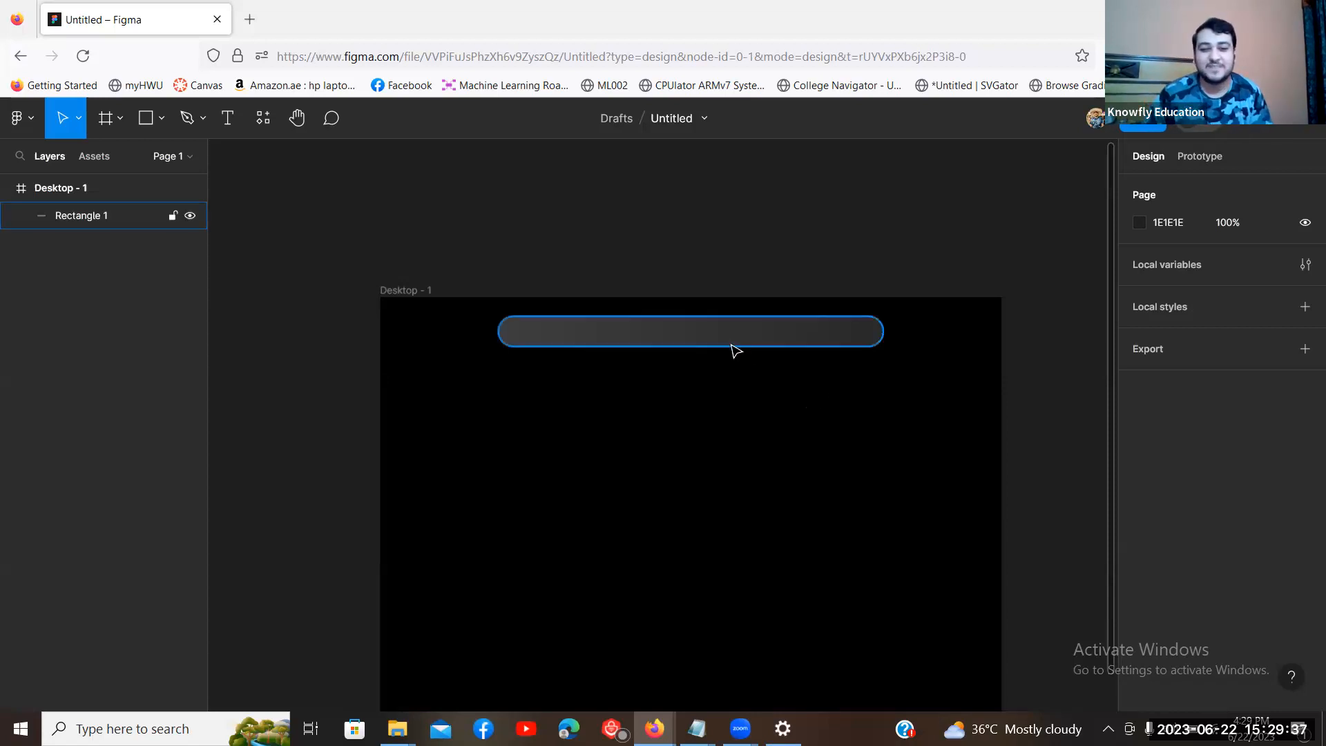
{"action": "left_click", "coordinate": [722, 505]}
Step: Duplicate the Desktop - 1 frame together with its gradient bar, and deselect the copy
{"action": "key", "text": "minus"}
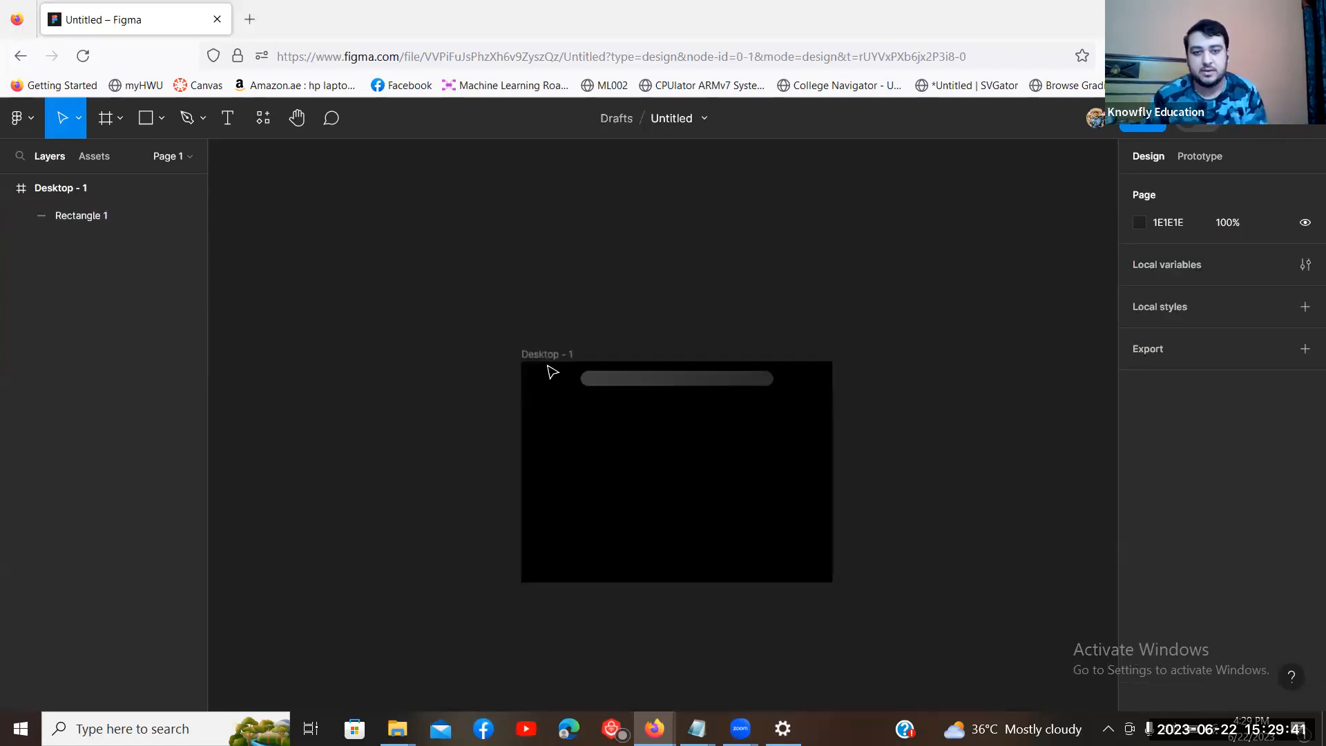
{"action": "left_click", "coordinate": [546, 352]}
{"action": "key", "text": "ctrl+d"}
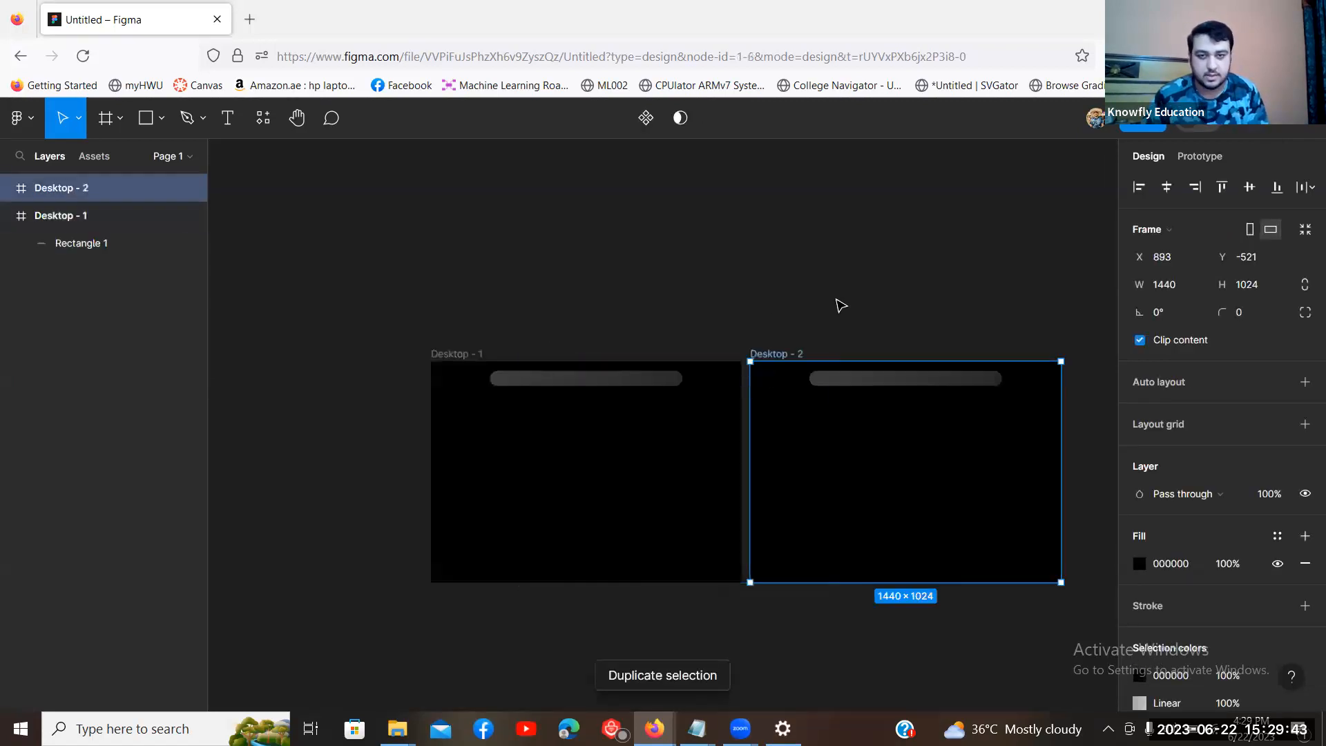
{"action": "left_click", "coordinate": [836, 302]}
{"action": "left_click_drag", "start_coordinate": [814, 303], "coordinate": [758, 192]}
{"action": "left_click", "coordinate": [636, 274]}
{"action": "left_click", "coordinate": [594, 202]}
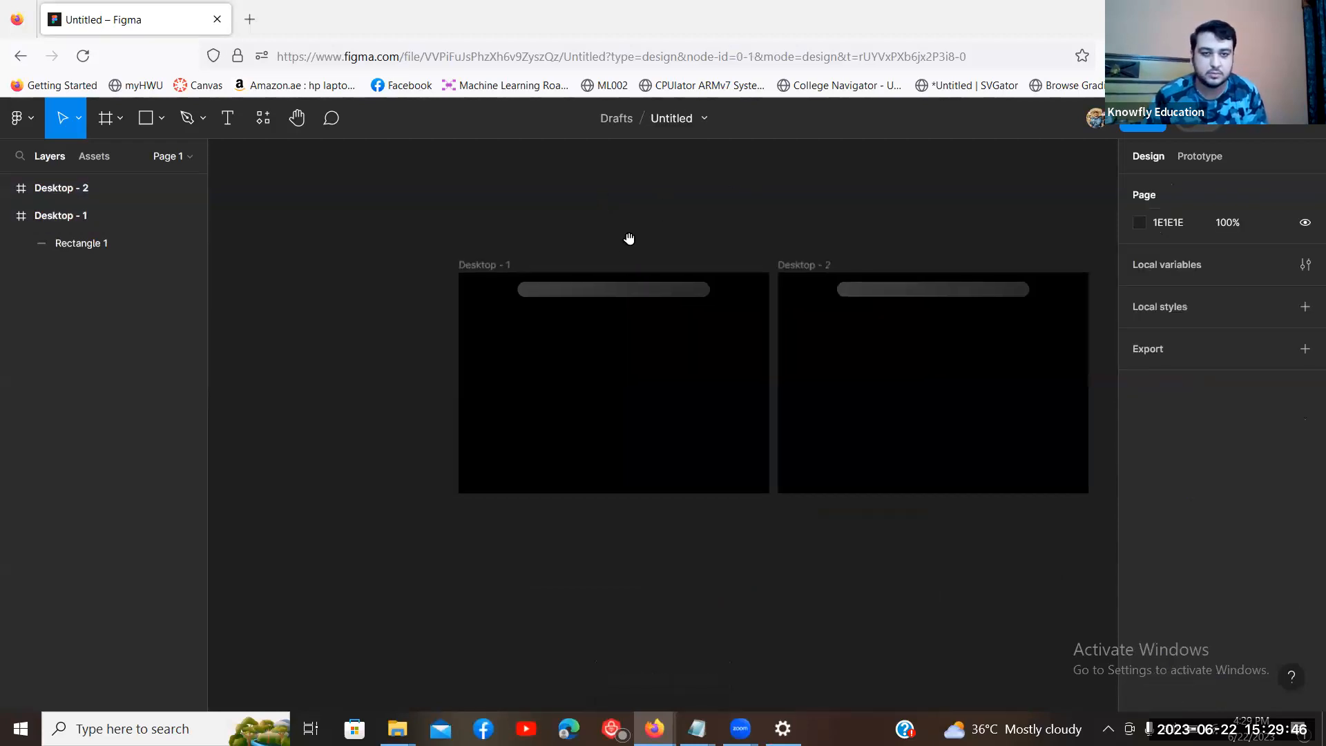
{"action": "left_click", "coordinate": [495, 266]}
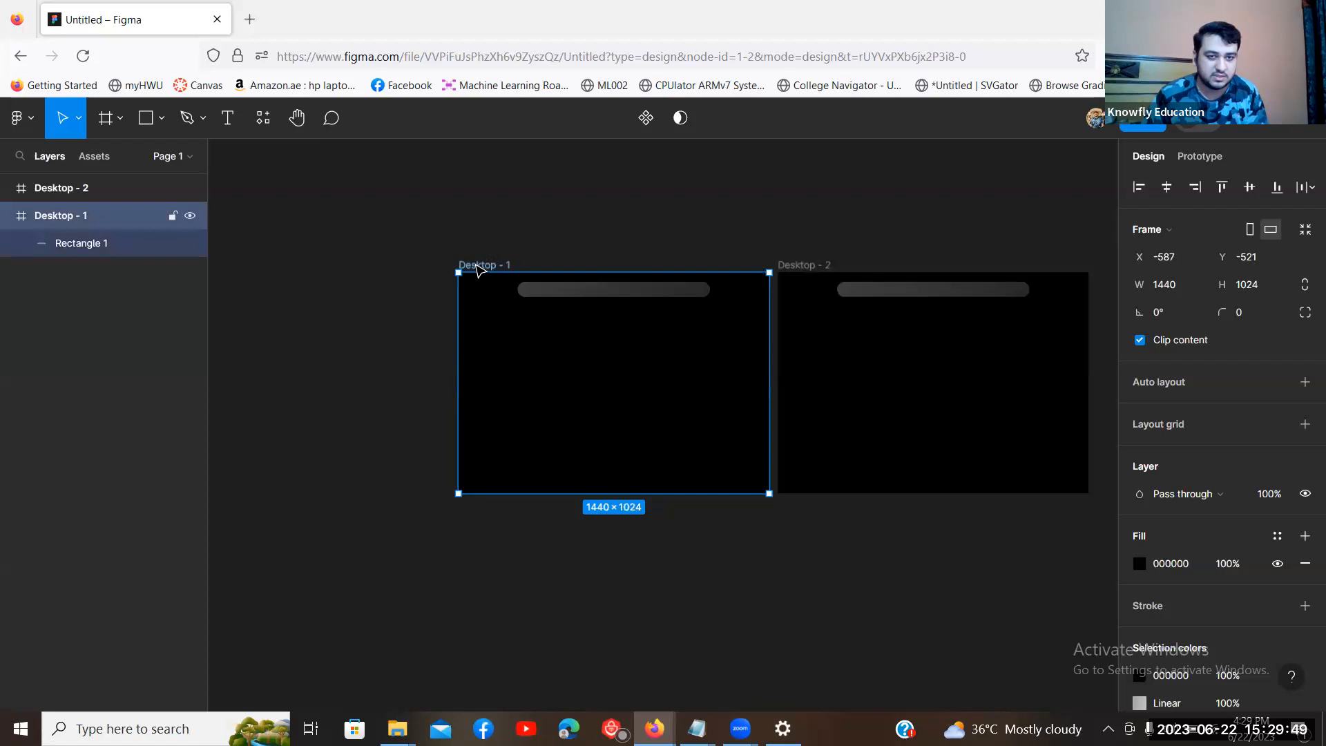
{"action": "right_click", "coordinate": [475, 264]}
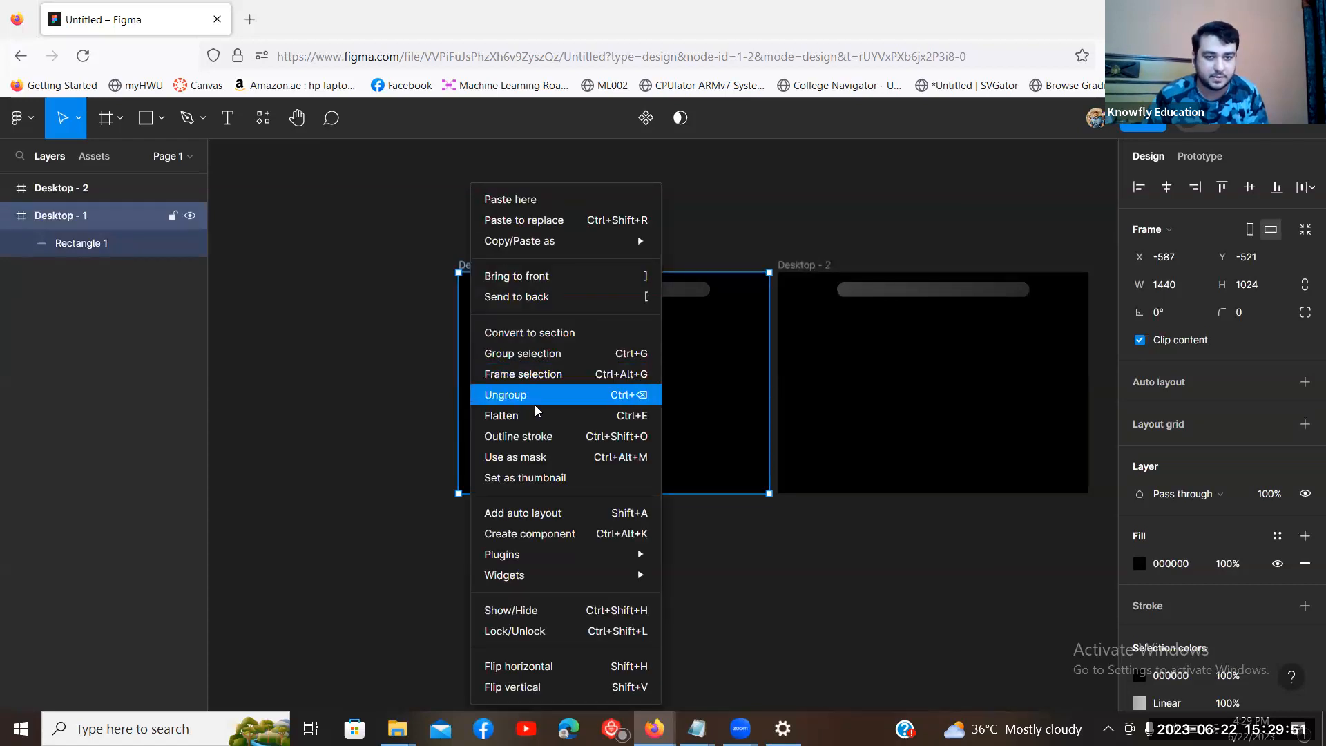
{"action": "mouse_move", "coordinate": [569, 584]}
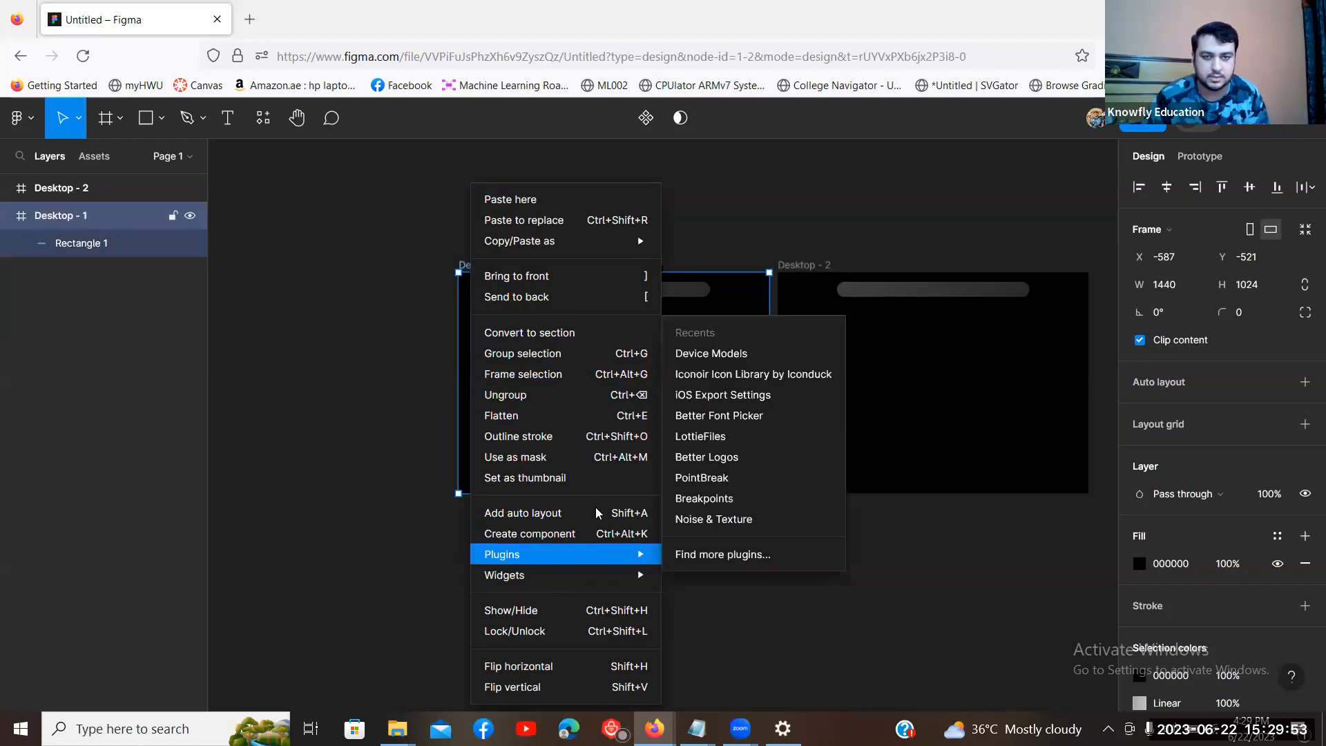
{"action": "scroll", "coordinate": [736, 193], "scroll_direction": "down", "scroll_amount": 3}
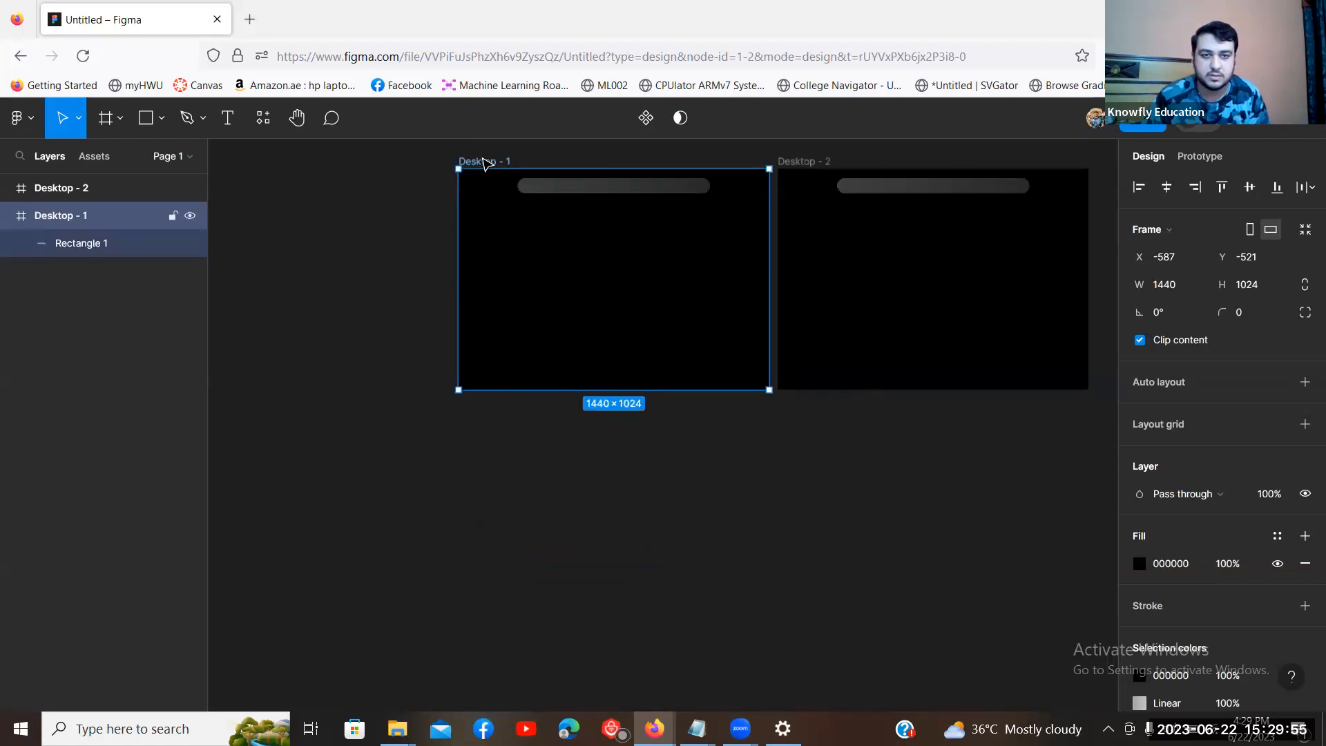
{"action": "right_click", "coordinate": [479, 161]}
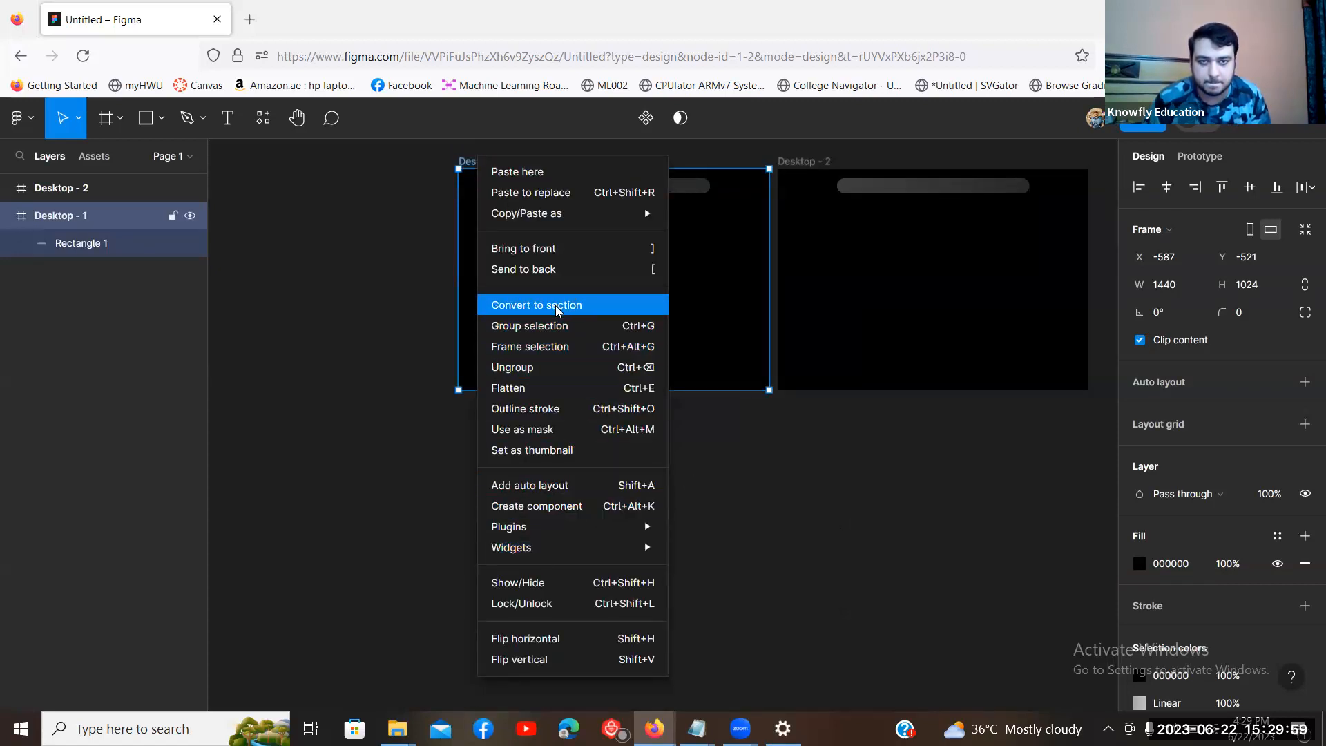
{"action": "left_click", "coordinate": [930, 544]}
{"action": "scroll", "coordinate": [930, 544], "scroll_direction": "up", "scroll_amount": 3}
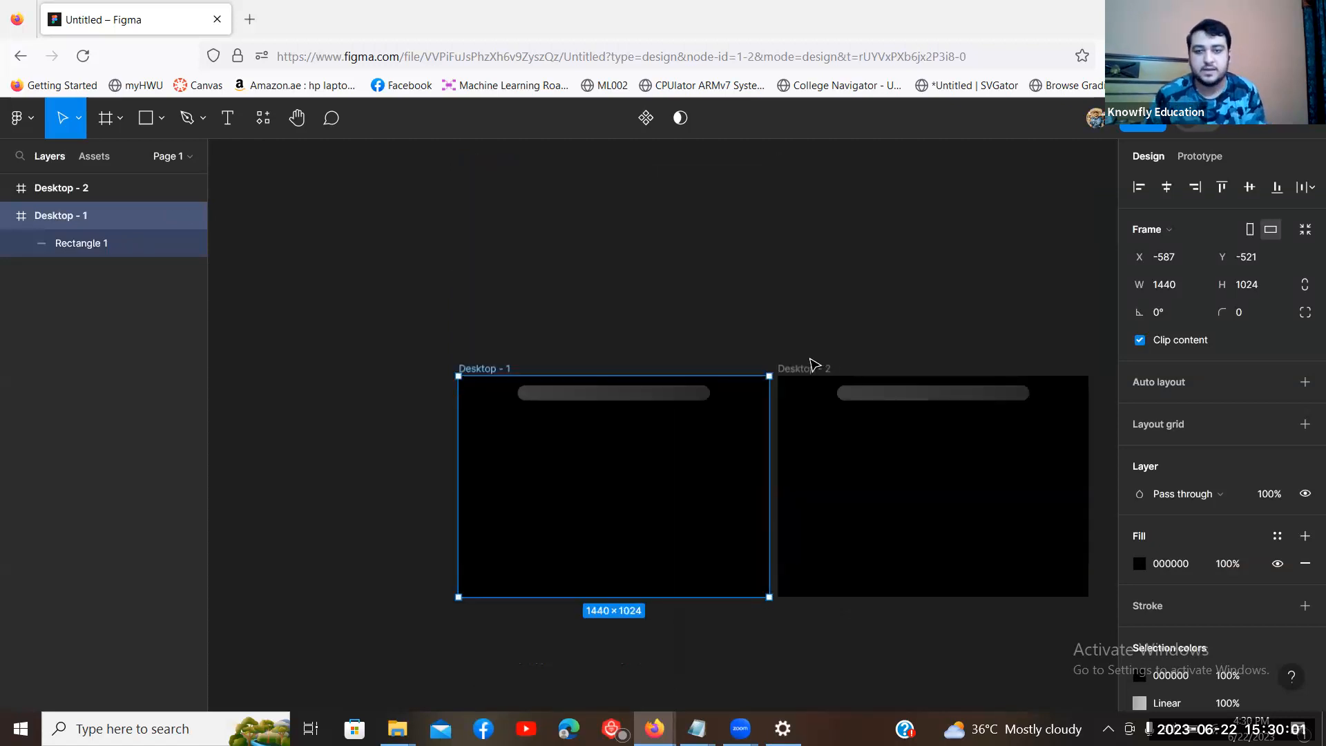
Step: Delete the Desktop - 2 frame and duplicate the Desktop - 1 frame with its gradient bar again
{"action": "left_click", "coordinate": [807, 368]}
{"action": "key", "text": "Delete"}
{"action": "left_click", "coordinate": [501, 368]}
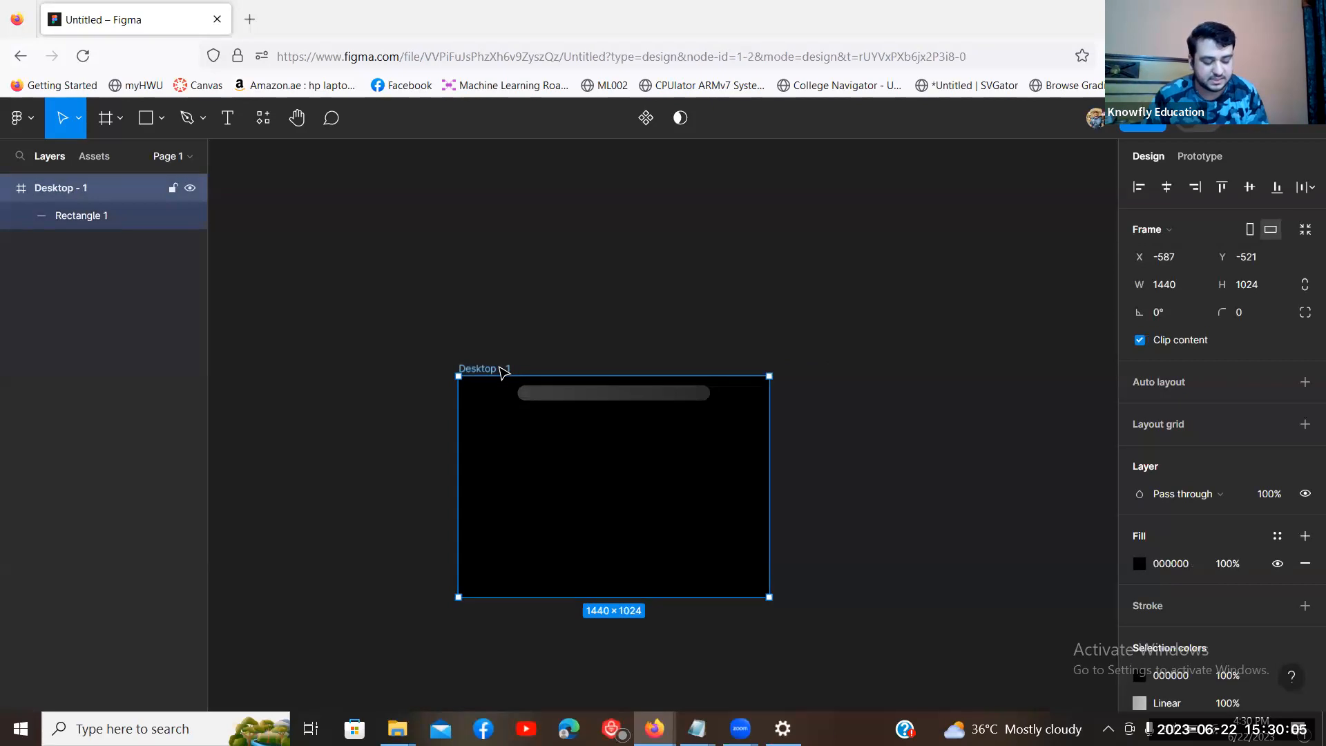
{"action": "key", "text": "ctrl+d"}
{"action": "left_click", "coordinate": [815, 318]}
{"action": "left_click", "coordinate": [463, 369]}
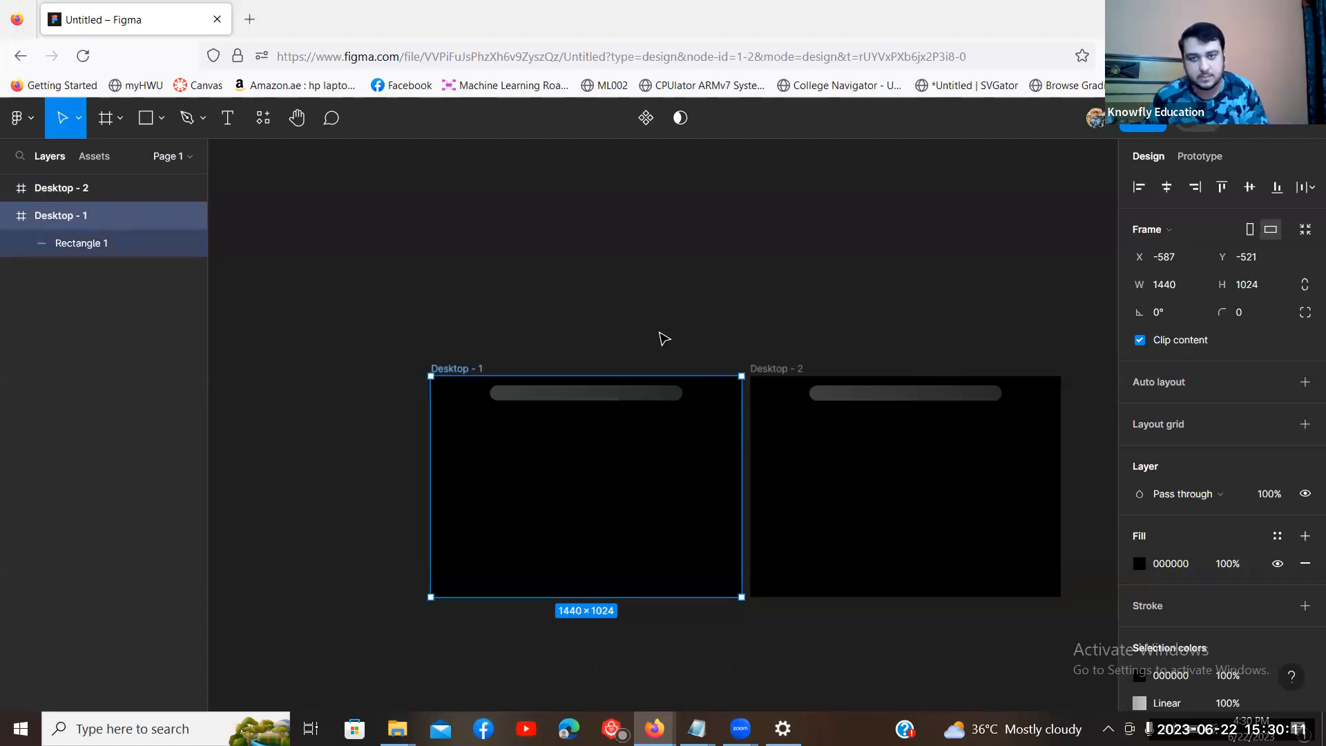
{"action": "left_click", "coordinate": [777, 371]}
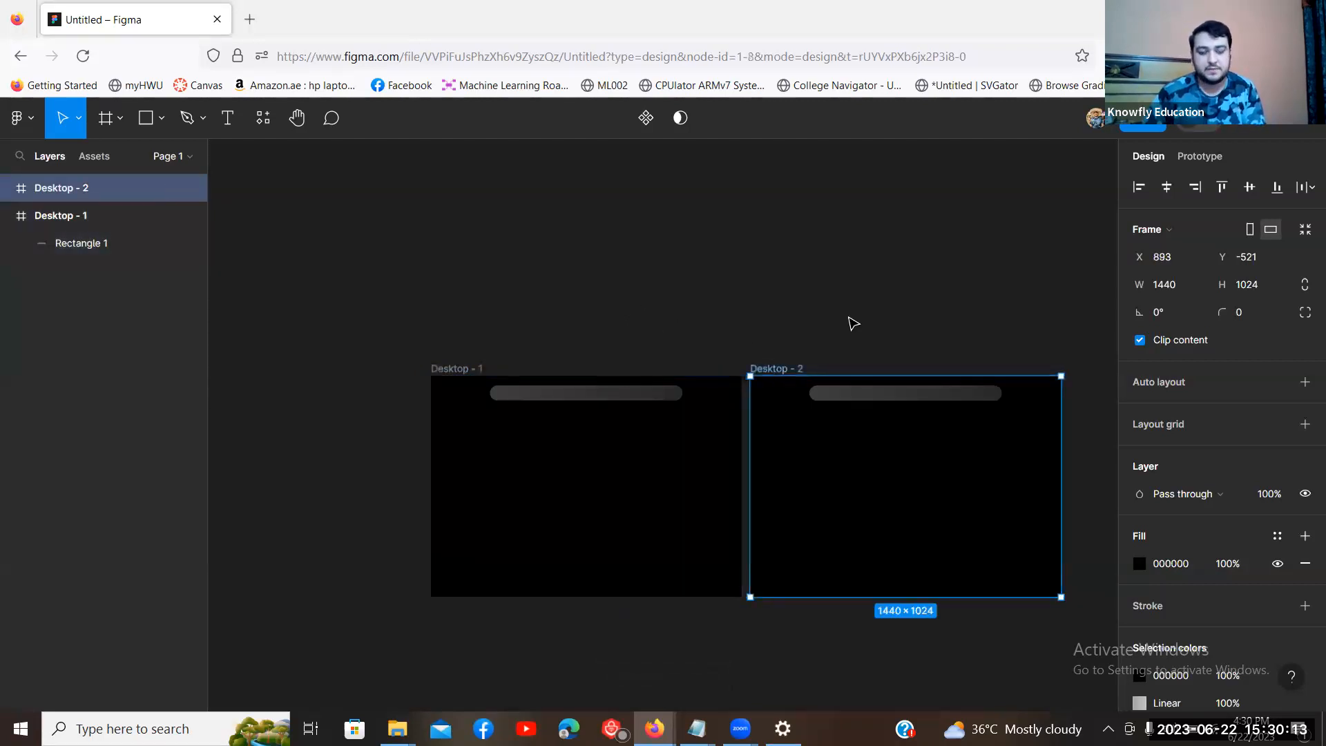
{"action": "left_click", "coordinate": [854, 321]}
{"action": "left_click_drag", "start_coordinate": [796, 301], "coordinate": [705, 249]}
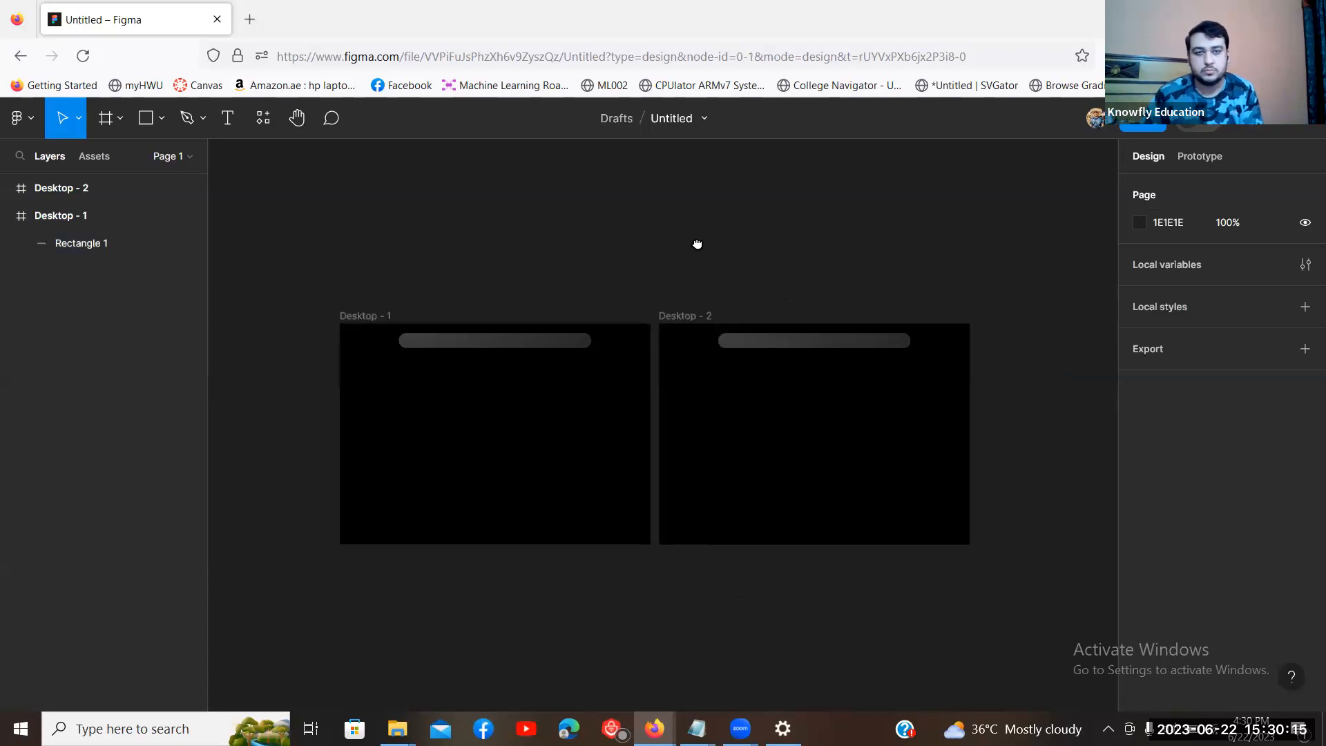
Step: Set the Desktop - 2 frame's fill to white FFFFFF
{"action": "left_click", "coordinate": [694, 362]}
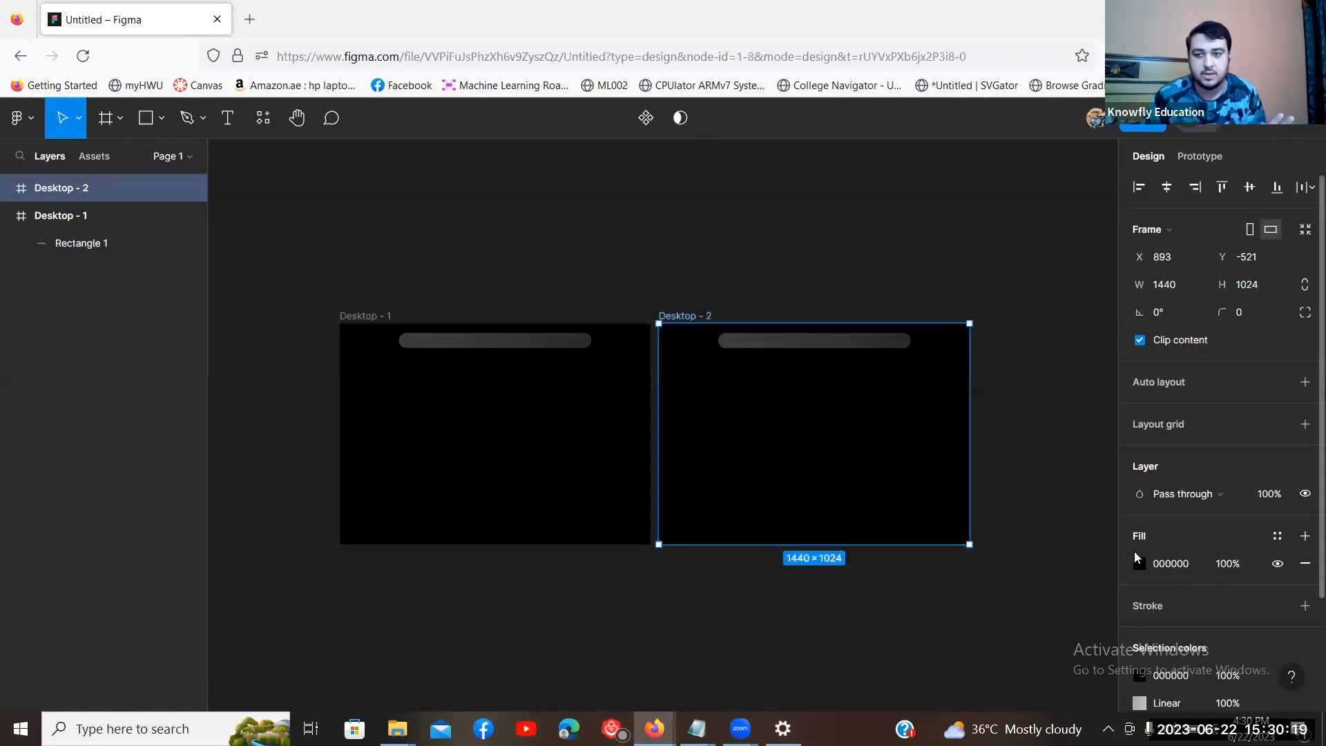
{"action": "left_click", "coordinate": [1139, 563]}
{"action": "left_click_drag", "start_coordinate": [984, 445], "coordinate": [890, 225]}
{"action": "left_click", "coordinate": [787, 248]}
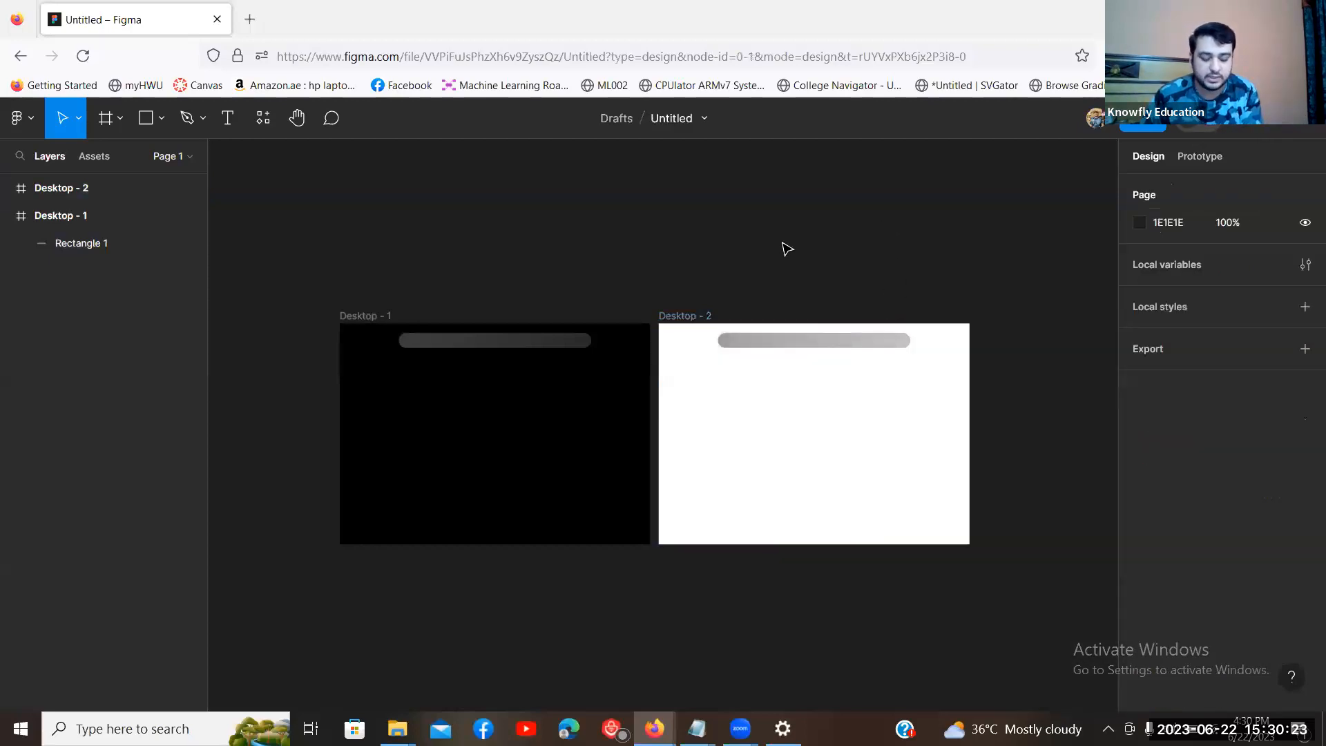
Step: Compare how the semi-transparent gradient bar looks on the white Desktop - 2 frame and on the black Desktop - 1 frame
{"action": "key", "text": "ctrl+plus"}
{"action": "left_click_drag", "start_coordinate": [970, 345], "coordinate": [693, 432]}
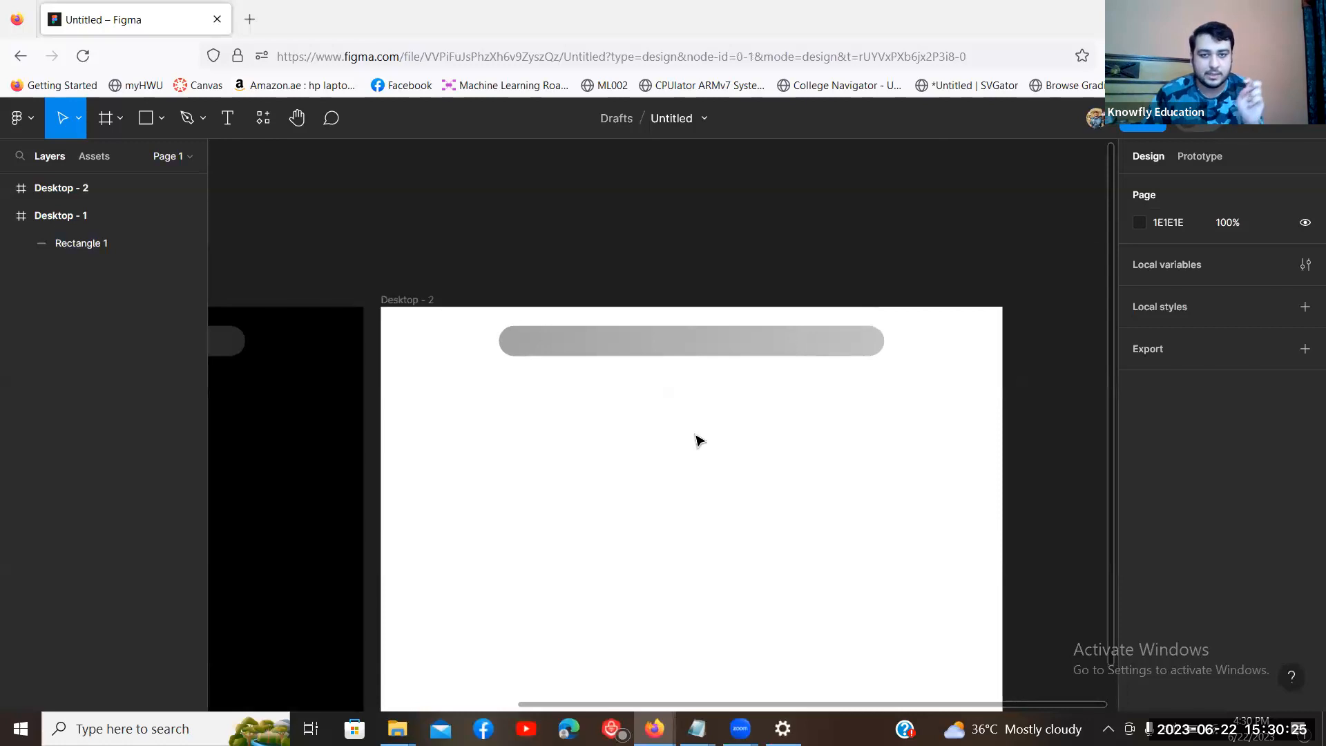
{"action": "left_click", "coordinate": [698, 350]}
{"action": "left_click", "coordinate": [831, 483]}
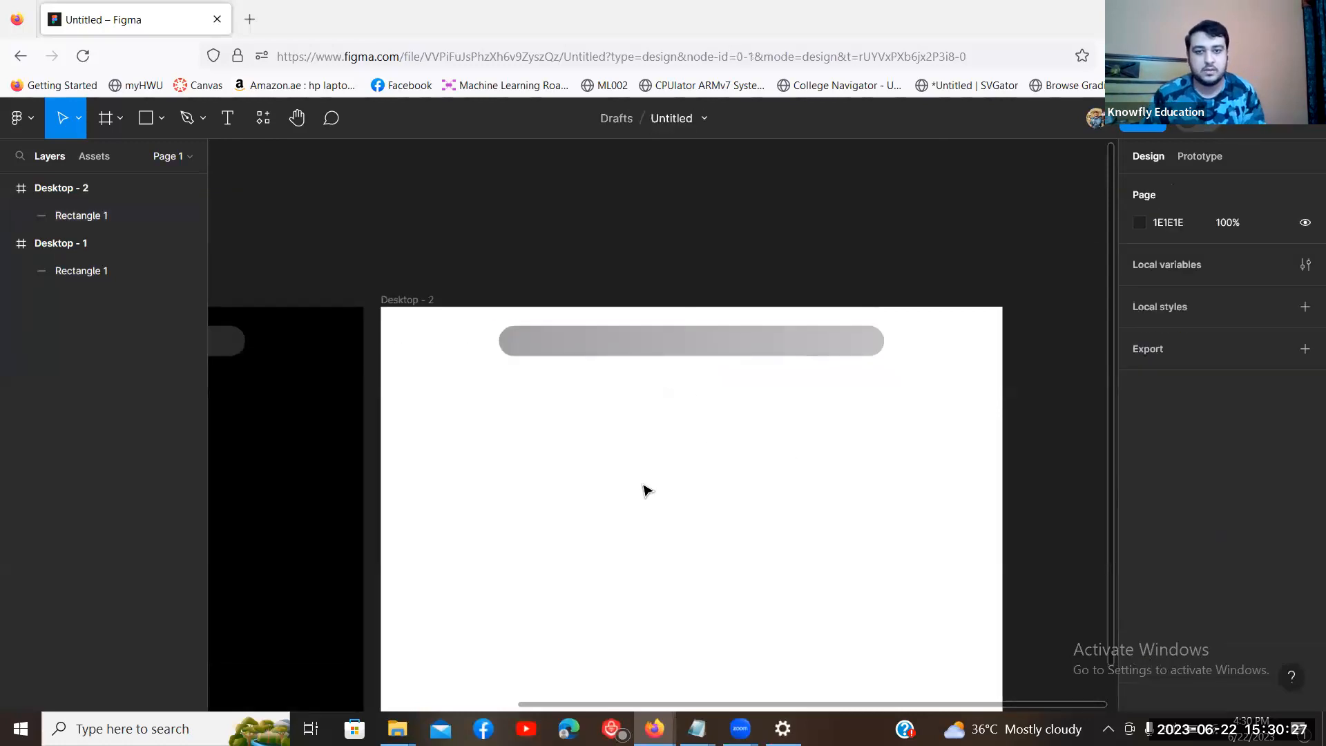
{"action": "scroll", "coordinate": [924, 415], "scroll_direction": "left", "scroll_amount": 10}
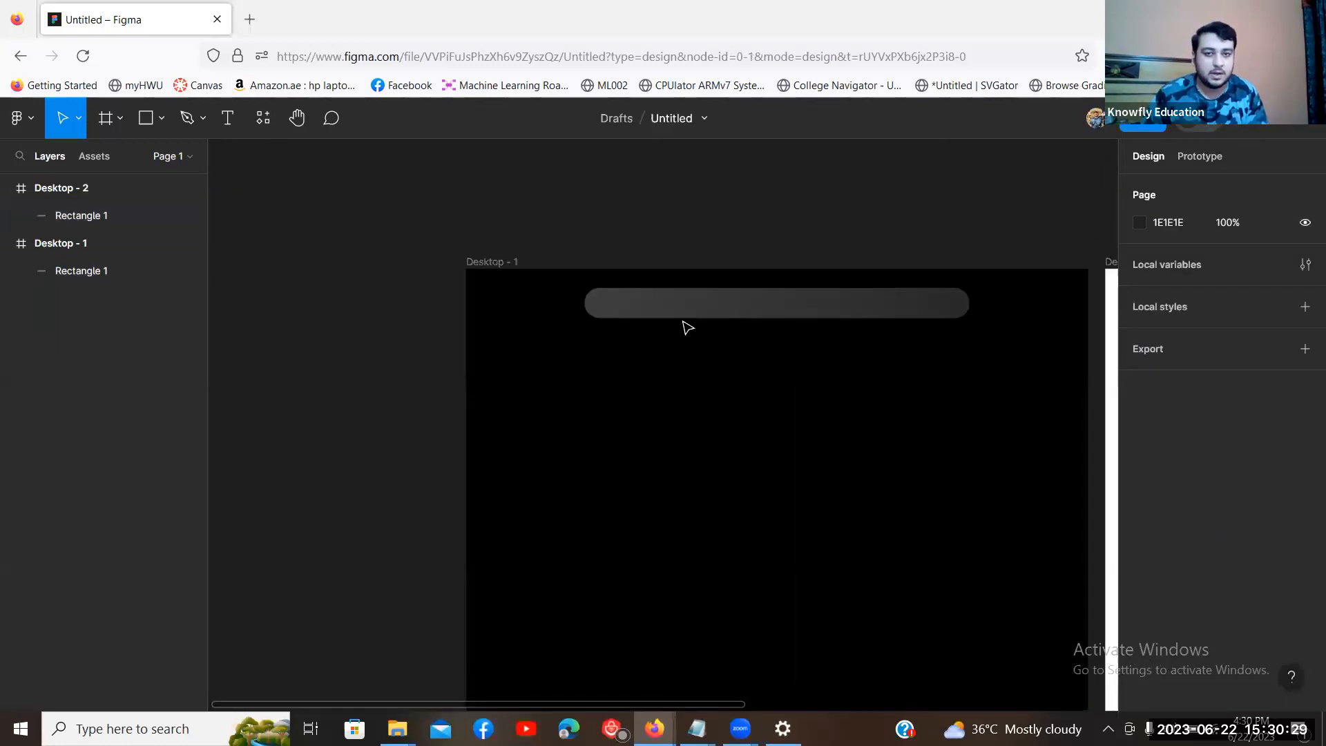
{"action": "scroll", "coordinate": [902, 417], "scroll_direction": "right", "scroll_amount": 5}
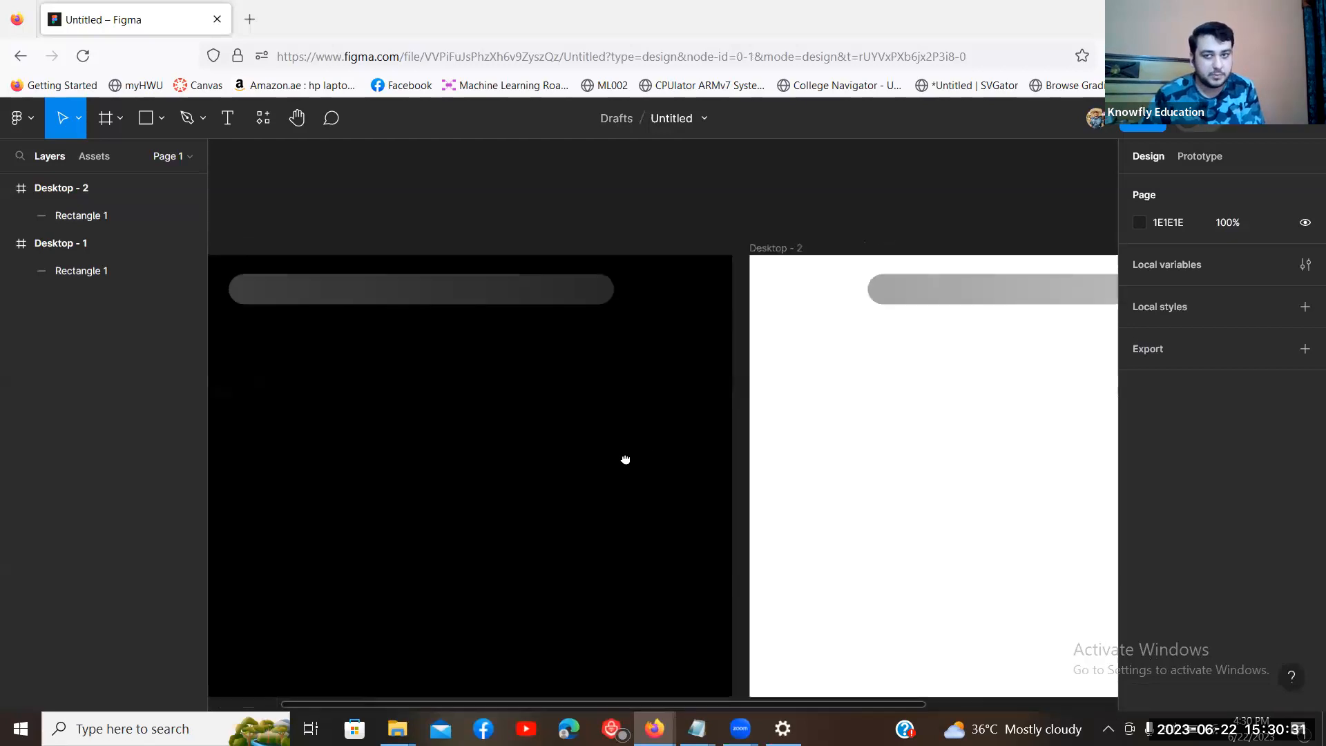
{"action": "scroll", "coordinate": [626, 460], "scroll_direction": "right", "scroll_amount": 5}
Step: Lighten the start stop of the Desktop - 2 bar's linear gradient to grey C6C6C6
{"action": "left_click", "coordinate": [694, 294]}
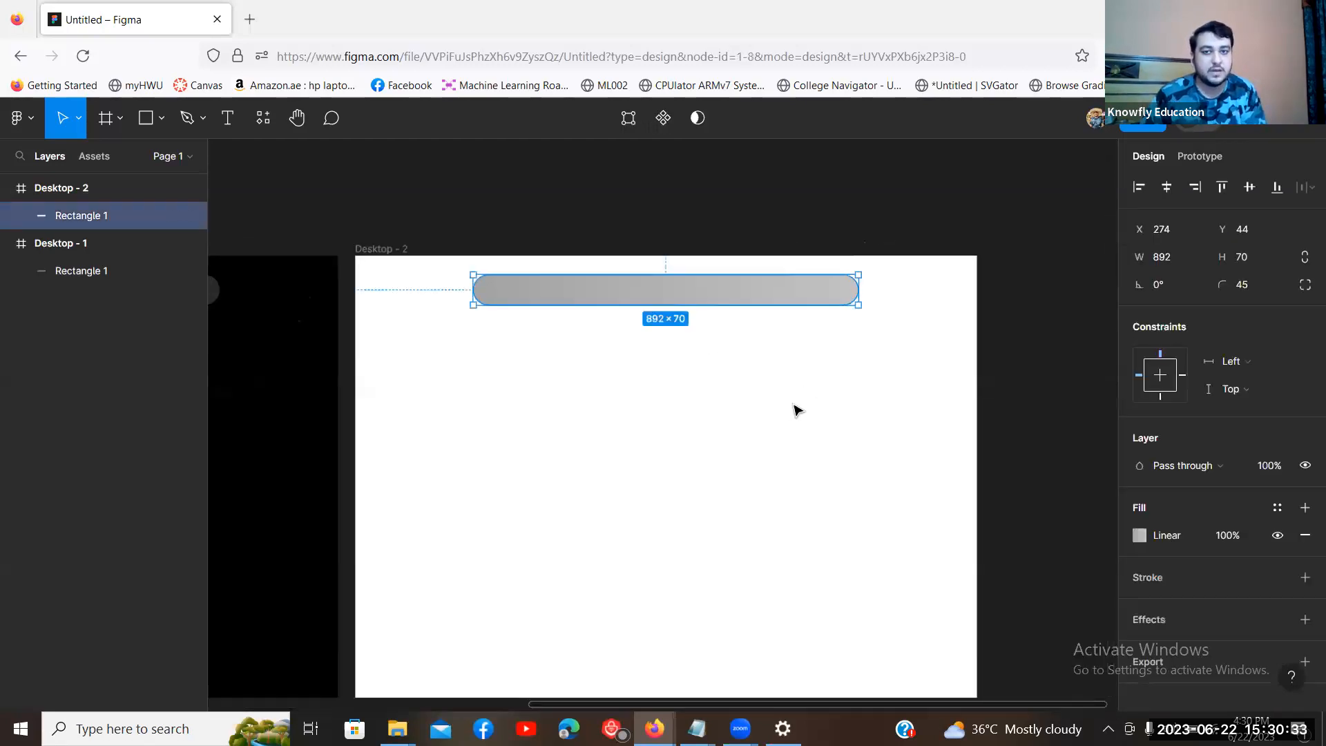
{"action": "left_click", "coordinate": [1140, 535]}
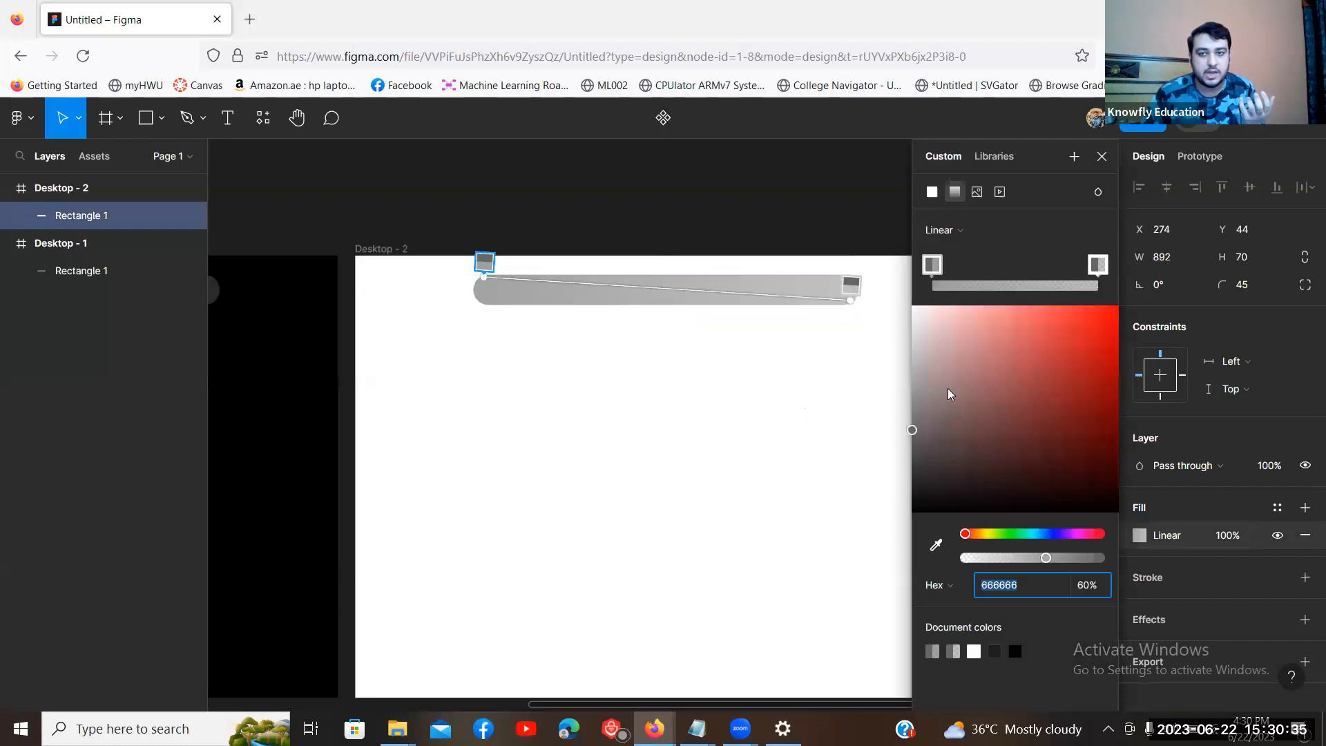
{"action": "left_click_drag", "start_coordinate": [912, 430], "coordinate": [912, 351]}
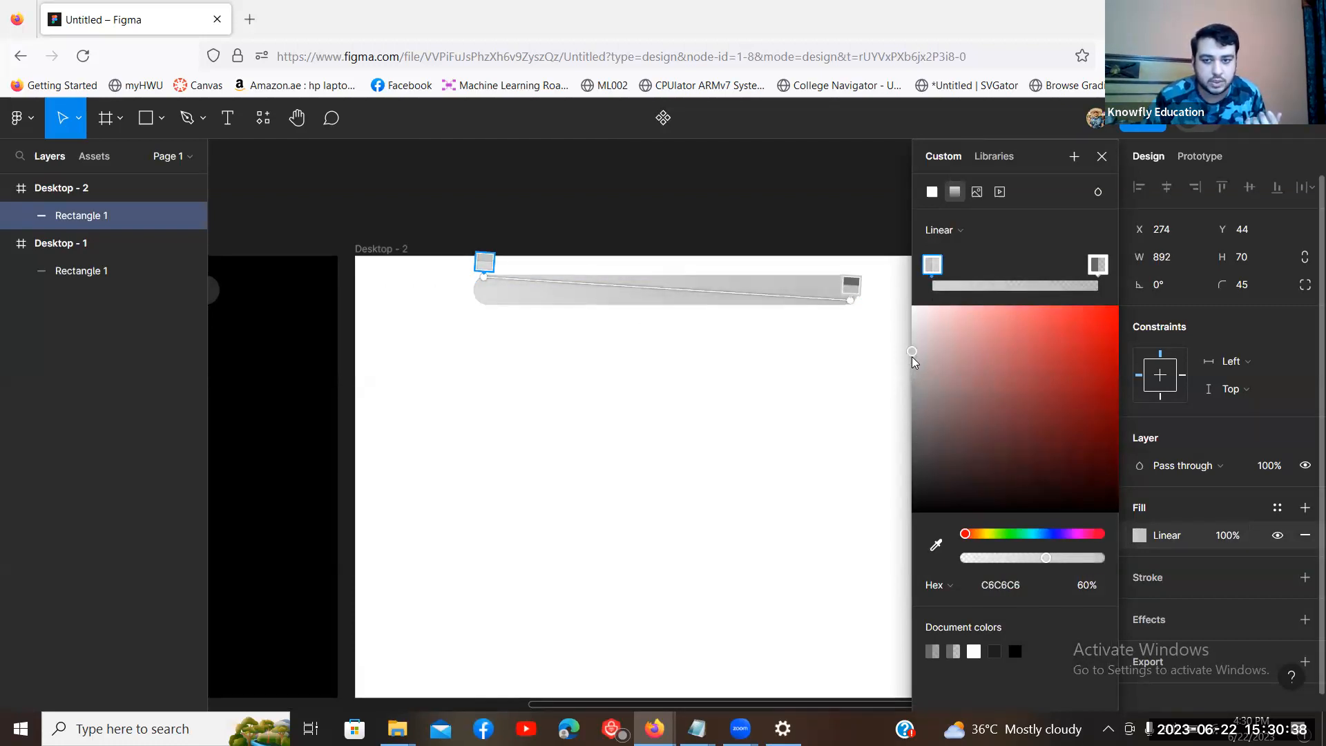
Step: Copy the start stop's hex code C6C6C6 to the end stop of the Desktop - 2 bar's gradient
{"action": "left_click", "coordinate": [1098, 265]}
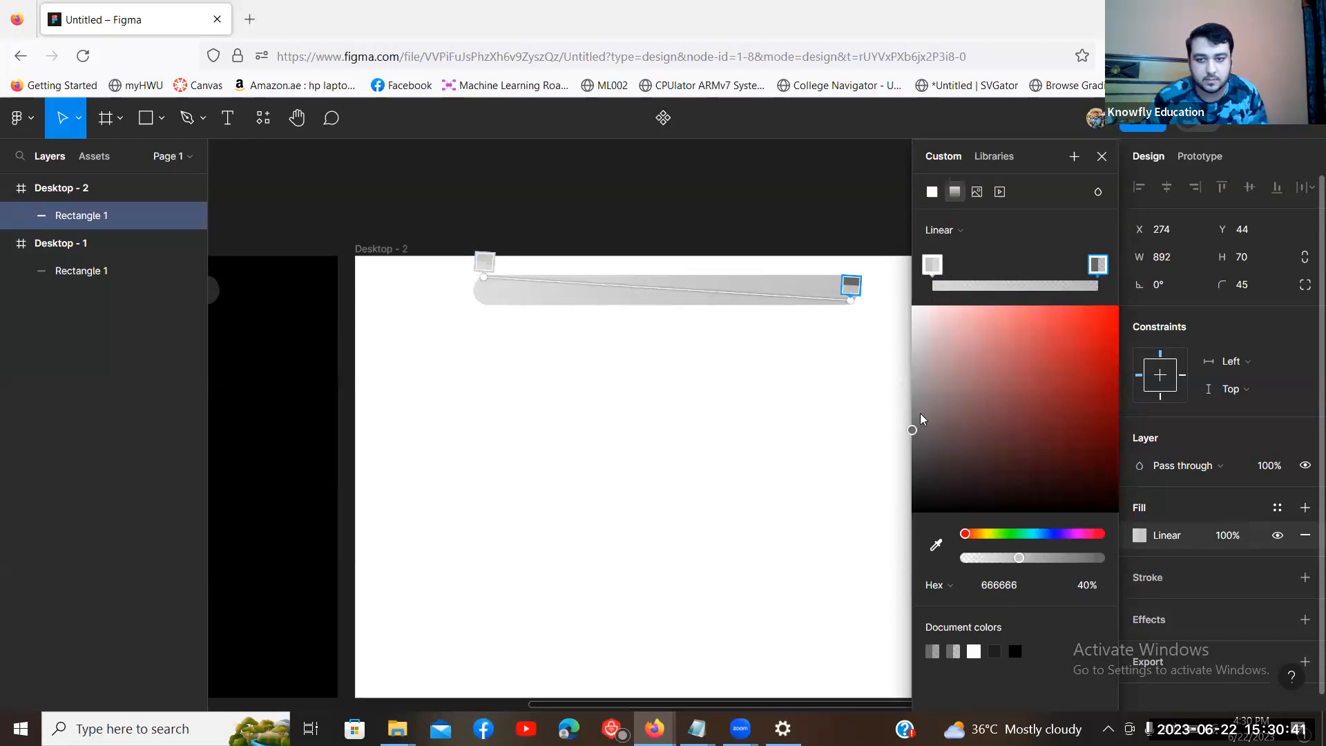
{"action": "left_click", "coordinate": [932, 265]}
{"action": "left_click", "coordinate": [1031, 591]}
{"action": "key", "text": "ctrl+c"}
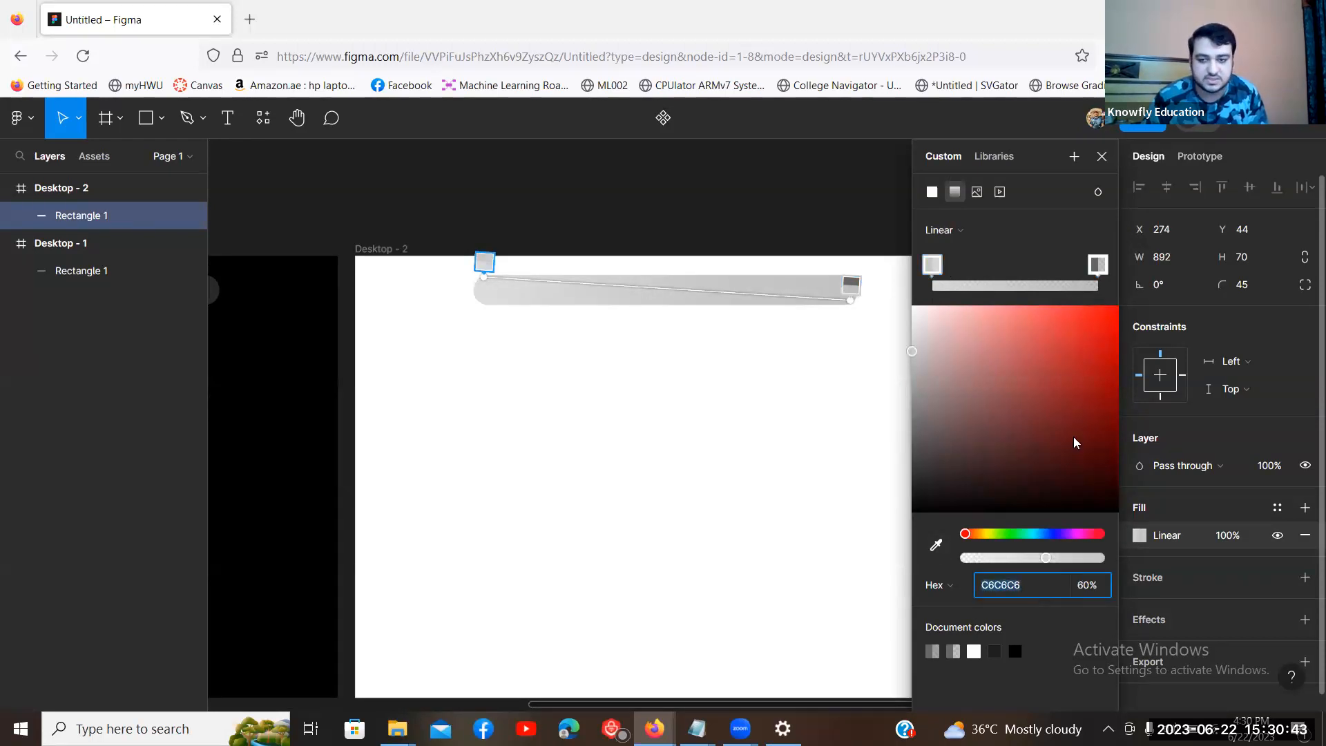
{"action": "left_click", "coordinate": [1098, 265]}
{"action": "left_click", "coordinate": [1006, 592]}
{"action": "key", "text": "ctrl+v"}
{"action": "key", "text": "Return"}
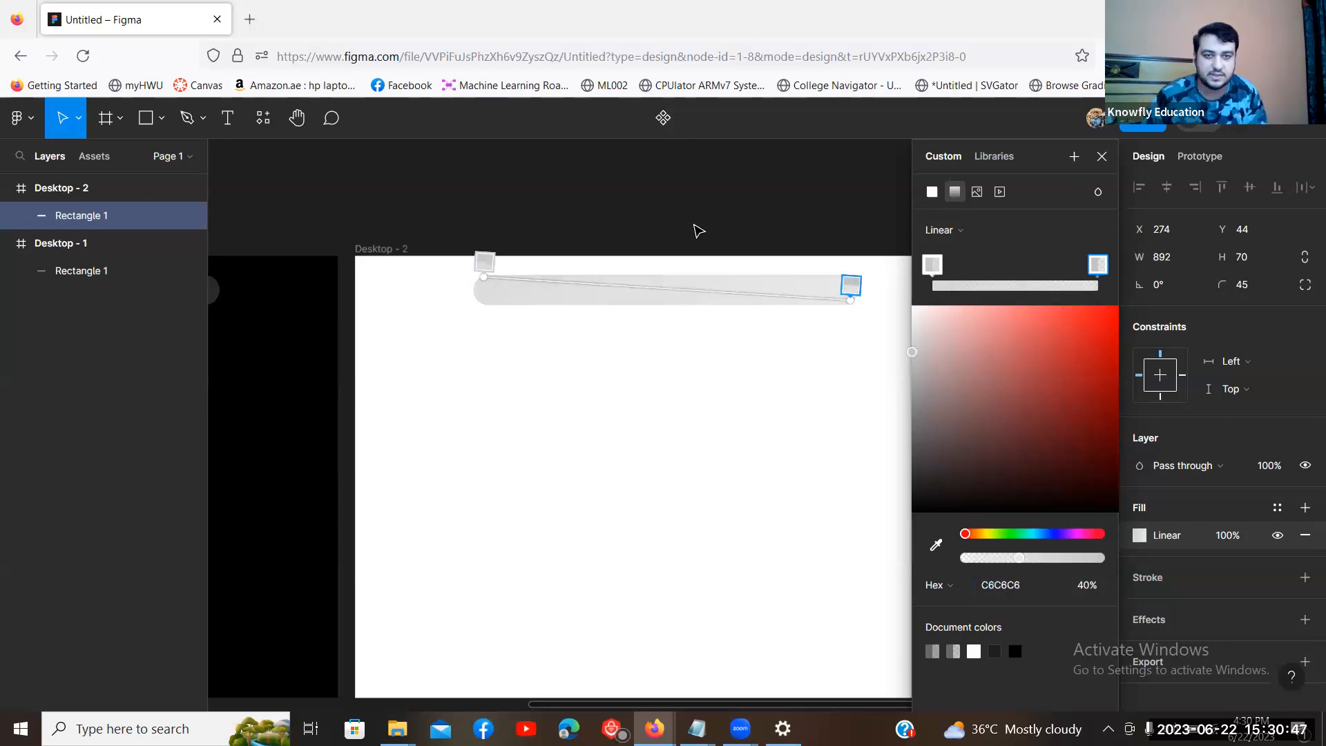
Step: Close the bar's colour settings and compare the black and white frames side by side
{"action": "left_click", "coordinate": [698, 230]}
{"action": "key", "text": "ctrl+minus"}
{"action": "left_click_drag", "start_coordinate": [623, 348], "coordinate": [897, 299]}
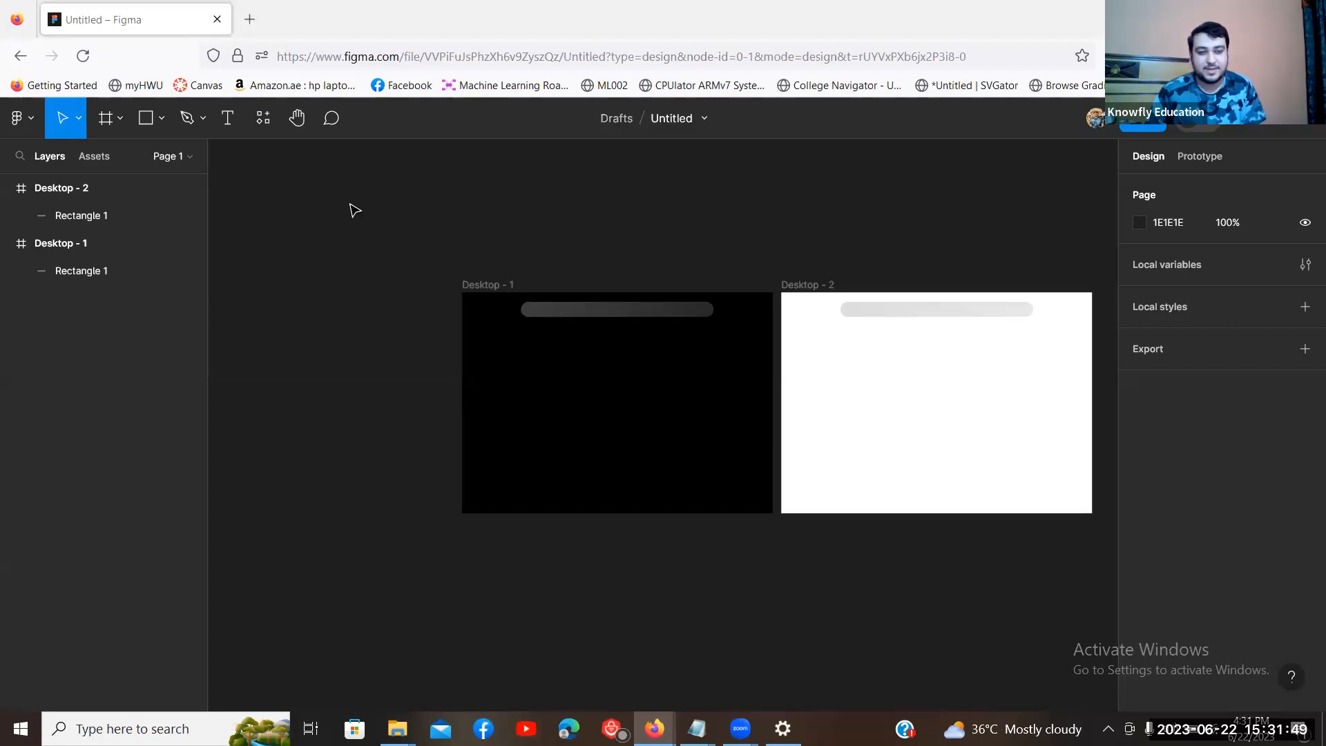
{"action": "left_click_drag", "start_coordinate": [837, 190], "coordinate": [614, 173]}
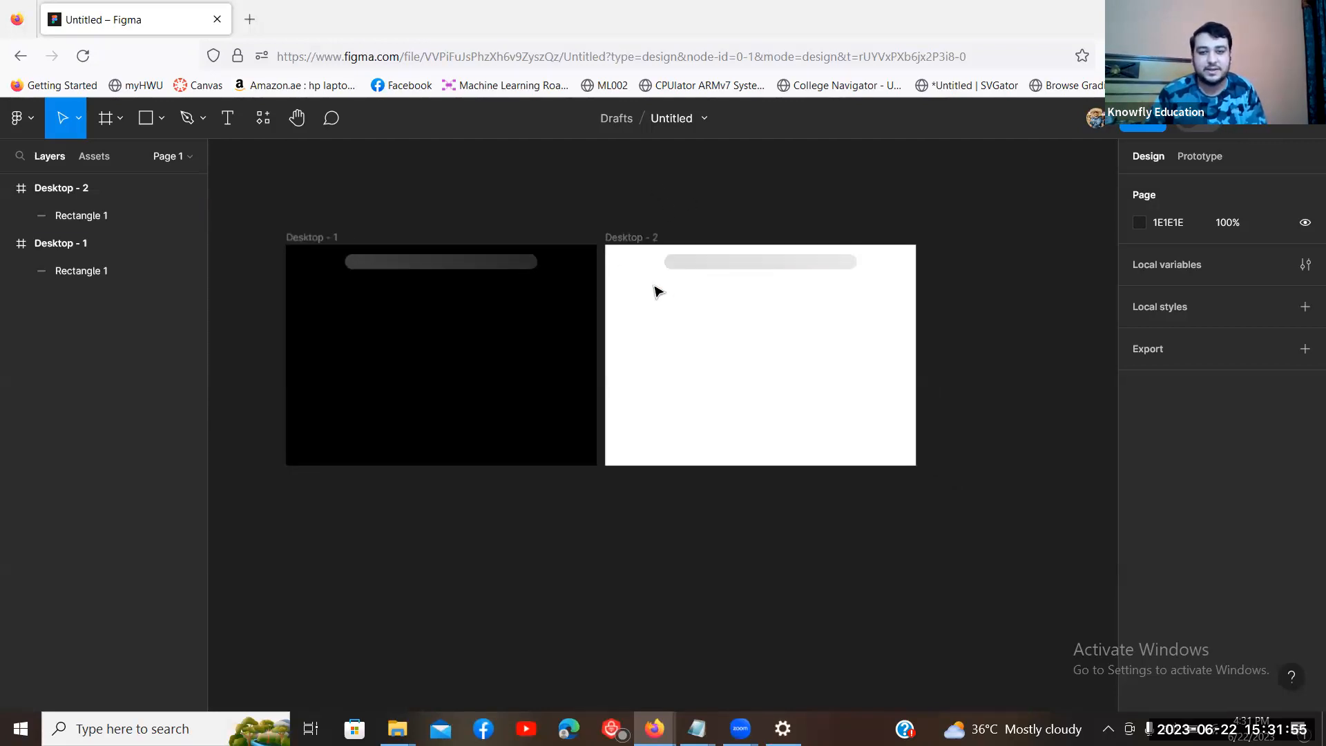
Step: Set the Desktop - 2 frame's fill to dark green 003D27 and close its colour settings
{"action": "left_click", "coordinate": [625, 243]}
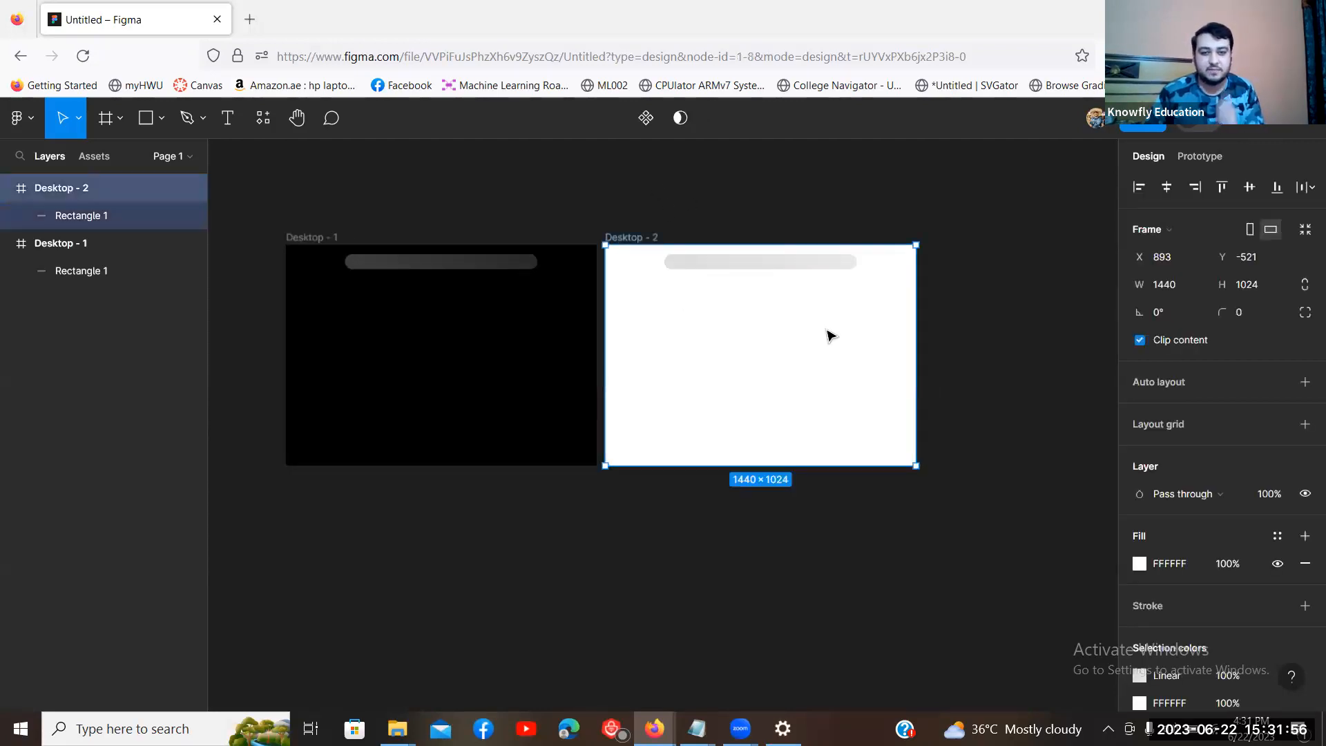
{"action": "left_click", "coordinate": [1139, 564]}
{"action": "left_click", "coordinate": [966, 551]}
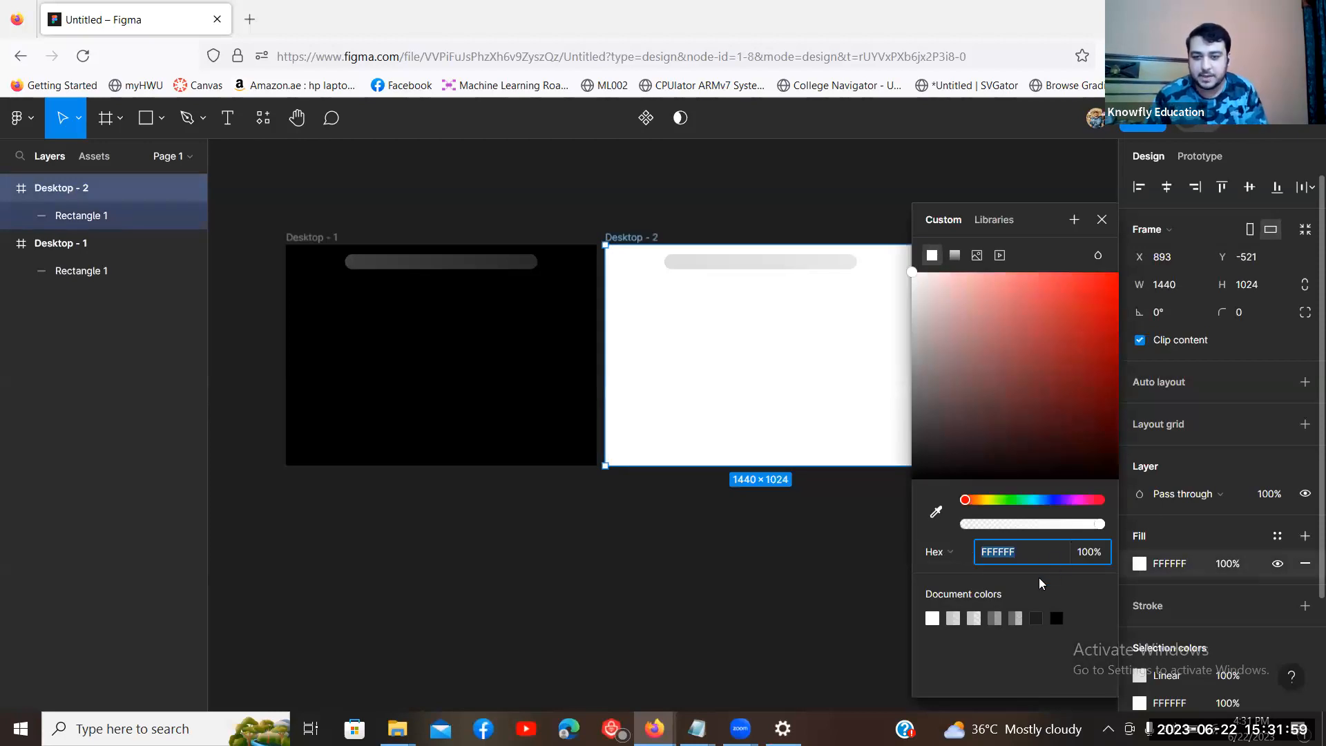
{"action": "left_click_drag", "start_coordinate": [1013, 500], "coordinate": [1025, 506]}
{"action": "left_click_drag", "start_coordinate": [1089, 412], "coordinate": [1118, 430]}
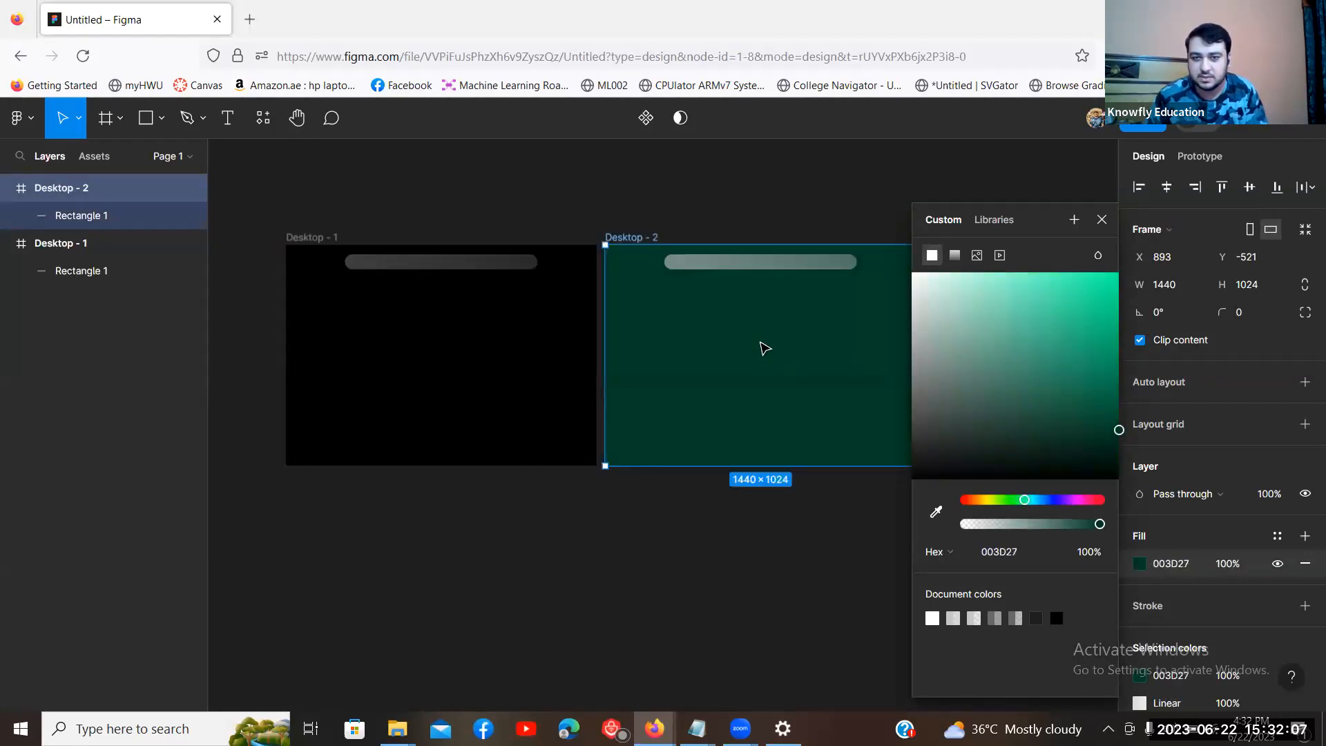
{"action": "left_click", "coordinate": [764, 348]}
Step: Set the start stop of the Desktop - 2 bar's gradient to green 56C675
{"action": "left_click", "coordinate": [765, 263]}
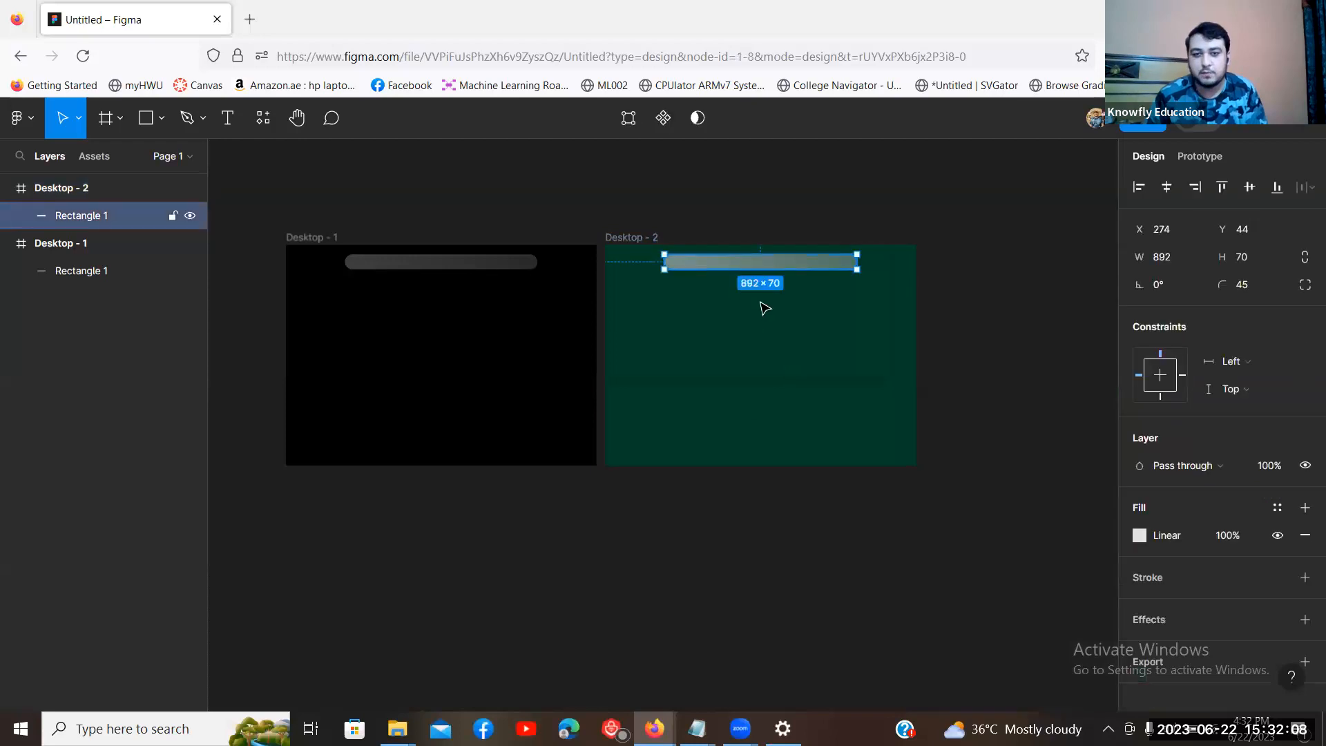
{"action": "left_click", "coordinate": [1140, 536]}
{"action": "left_click", "coordinate": [931, 267]}
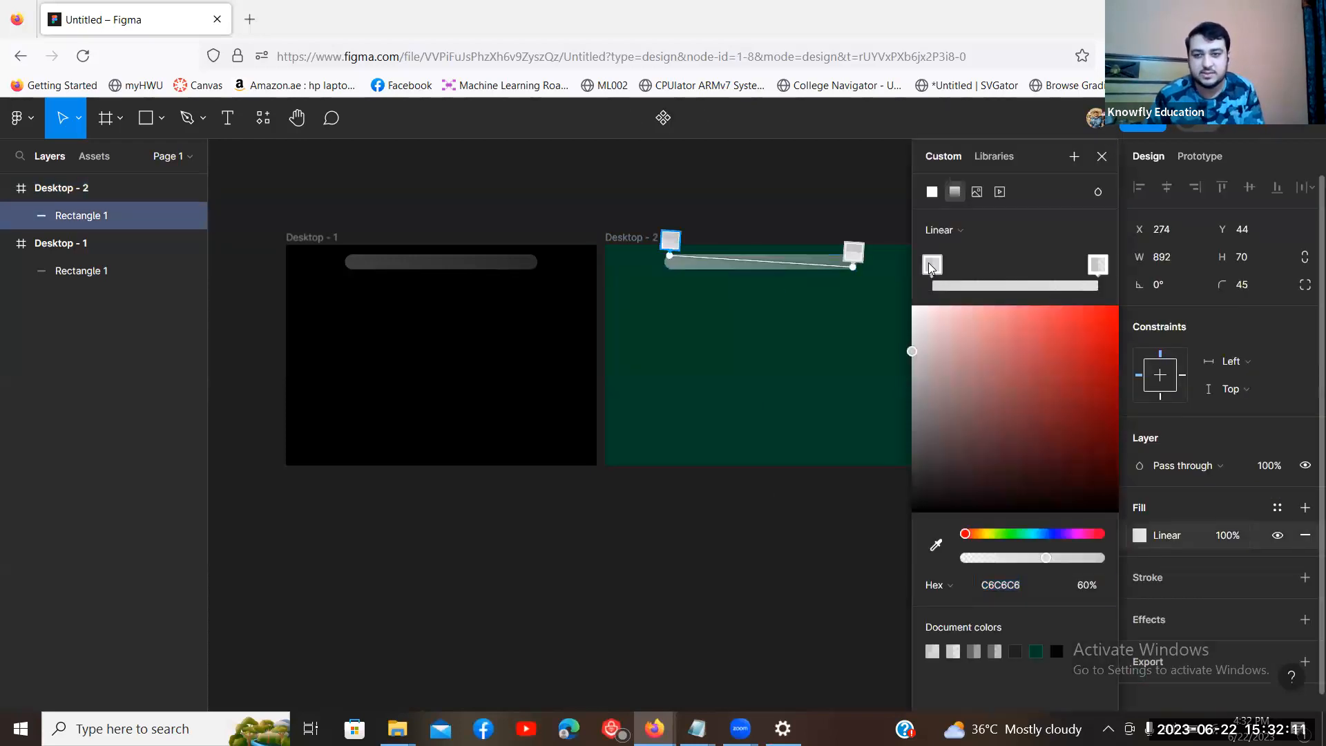
{"action": "left_click", "coordinate": [1004, 536]}
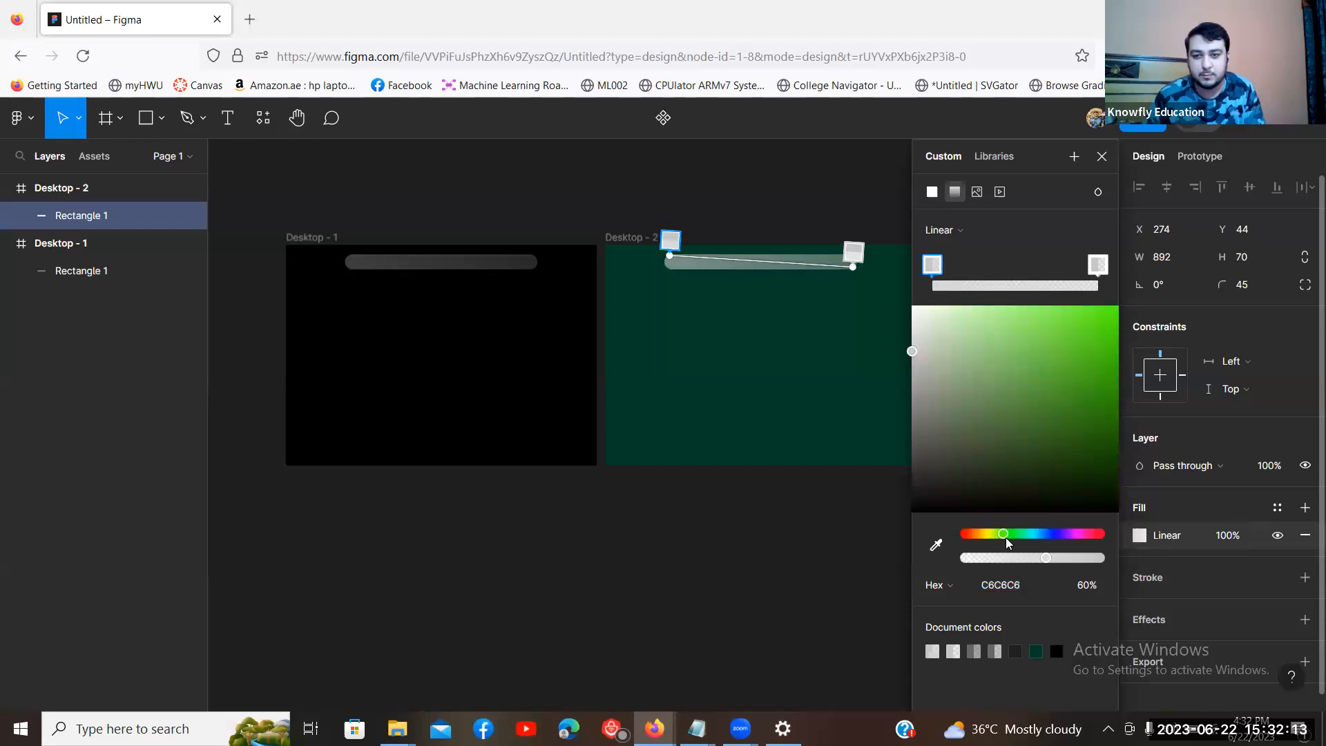
{"action": "left_click_drag", "start_coordinate": [1007, 544], "coordinate": [1013, 546]}
{"action": "left_click", "coordinate": [1016, 542]}
{"action": "left_click_drag", "start_coordinate": [913, 356], "coordinate": [1032, 359]}
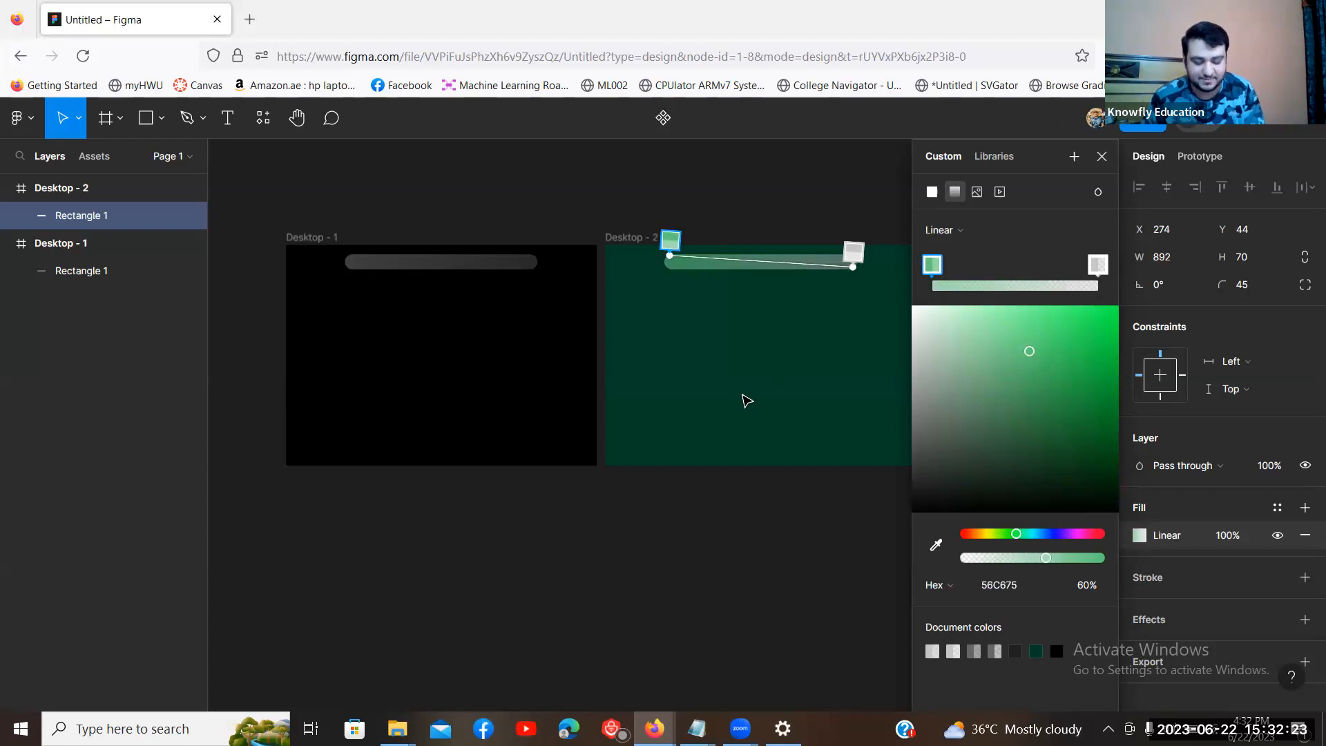
Step: Lighten the gradient's start stop to green 67CB83 and copy its hex code
{"action": "scroll", "coordinate": [746, 395], "scroll_direction": "up", "scroll_amount": 4}
{"action": "scroll", "coordinate": [770, 435], "scroll_direction": "right", "scroll_amount": 1}
{"action": "scroll", "coordinate": [629, 286], "scroll_direction": "down", "scroll_amount": 3}
{"action": "scroll", "coordinate": [629, 286], "scroll_direction": "right", "scroll_amount": 4}
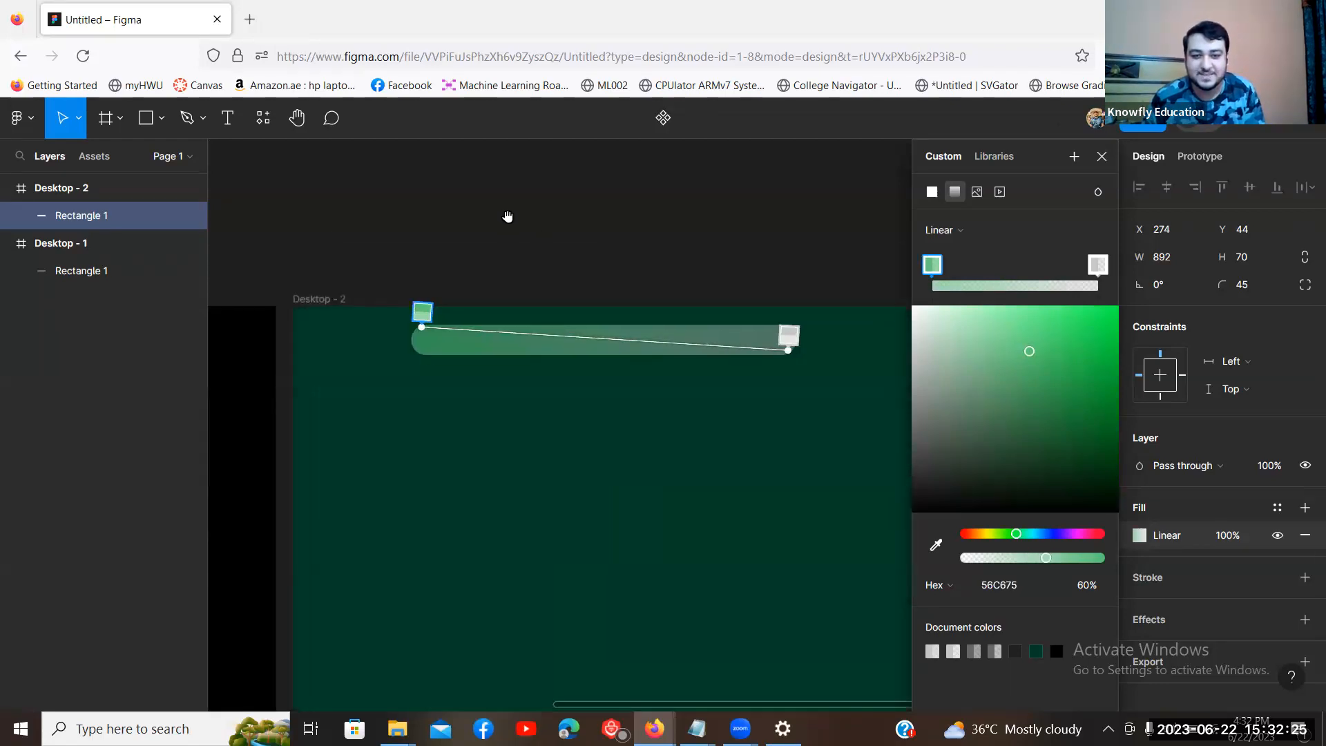
{"action": "left_click_drag", "start_coordinate": [1029, 353], "coordinate": [1014, 355]}
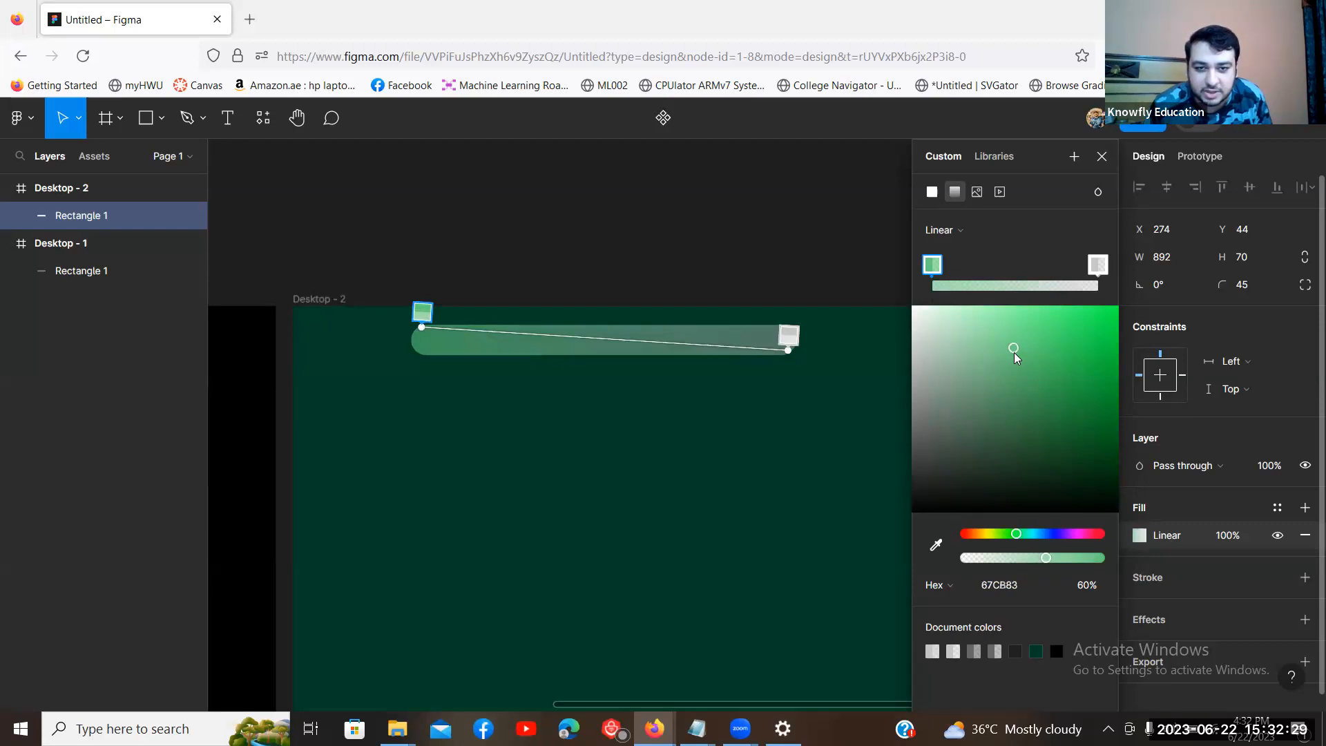
{"action": "left_click", "coordinate": [1033, 594]}
{"action": "key", "text": "ctrl+c"}
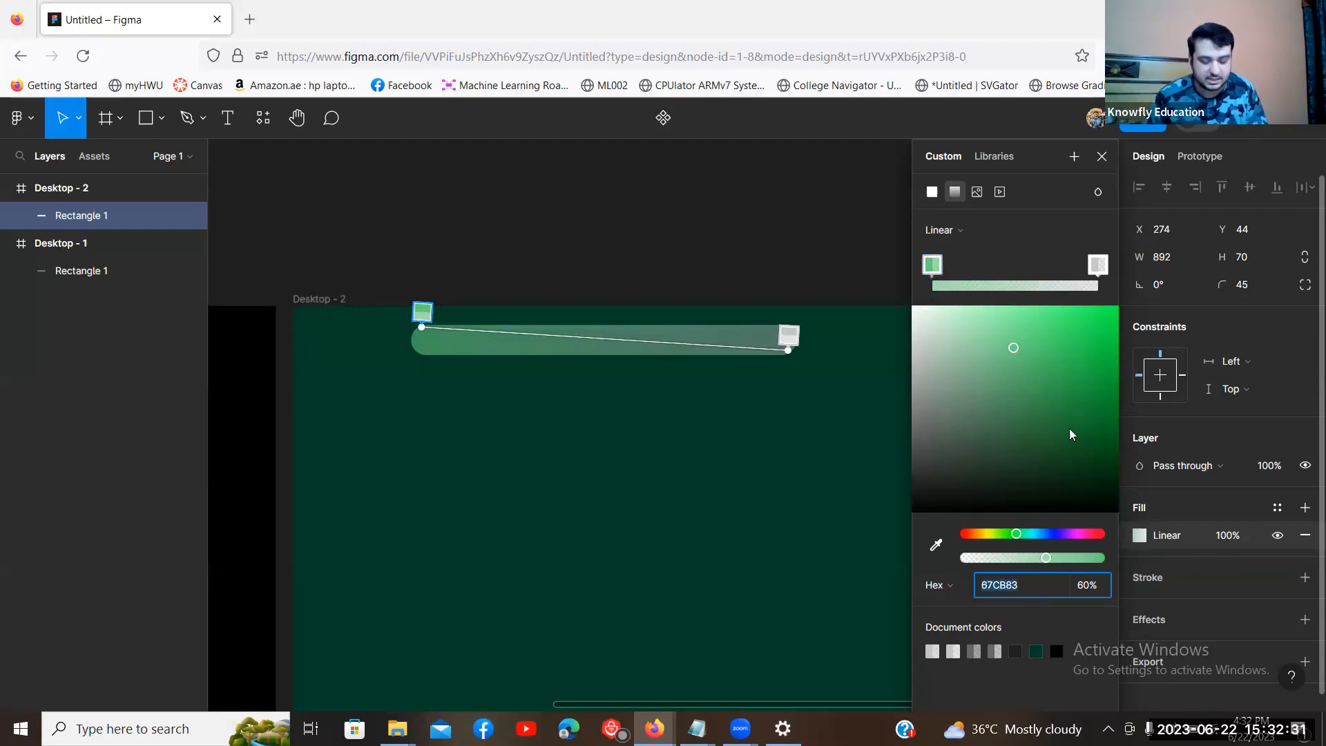
Step: Apply the copied green 67CB83 to the end stop of the Desktop - 2 bar's gradient and close the colour settings
{"action": "left_click", "coordinate": [1092, 268]}
{"action": "left_click", "coordinate": [1033, 584]}
{"action": "key", "text": "ctrl+v"}
{"action": "key", "text": "Return"}
{"action": "left_click", "coordinate": [635, 200]}
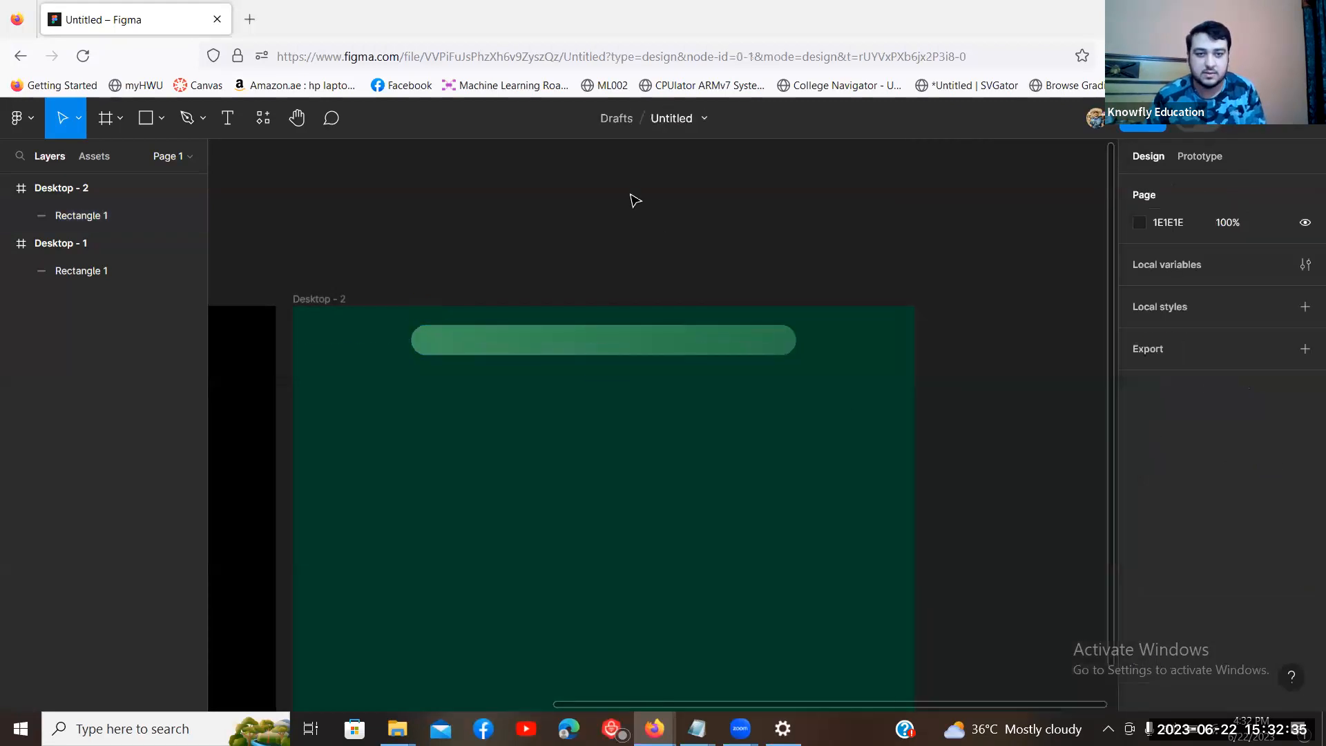
Step: Delete the green Desktop - 2 frame
{"action": "key", "text": "ctrl+minus"}
{"action": "left_click_drag", "start_coordinate": [634, 239], "coordinate": [908, 206]}
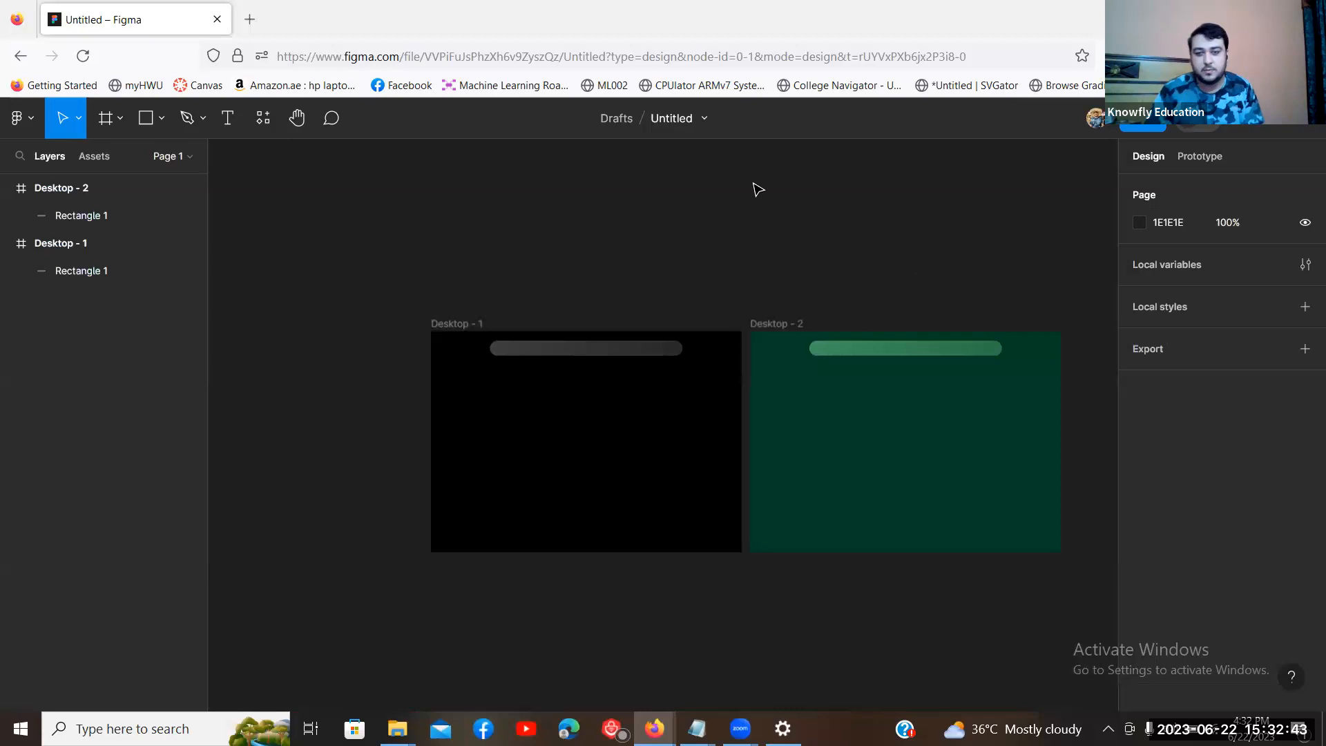
{"action": "left_click", "coordinate": [778, 324]}
{"action": "key", "text": "Delete"}
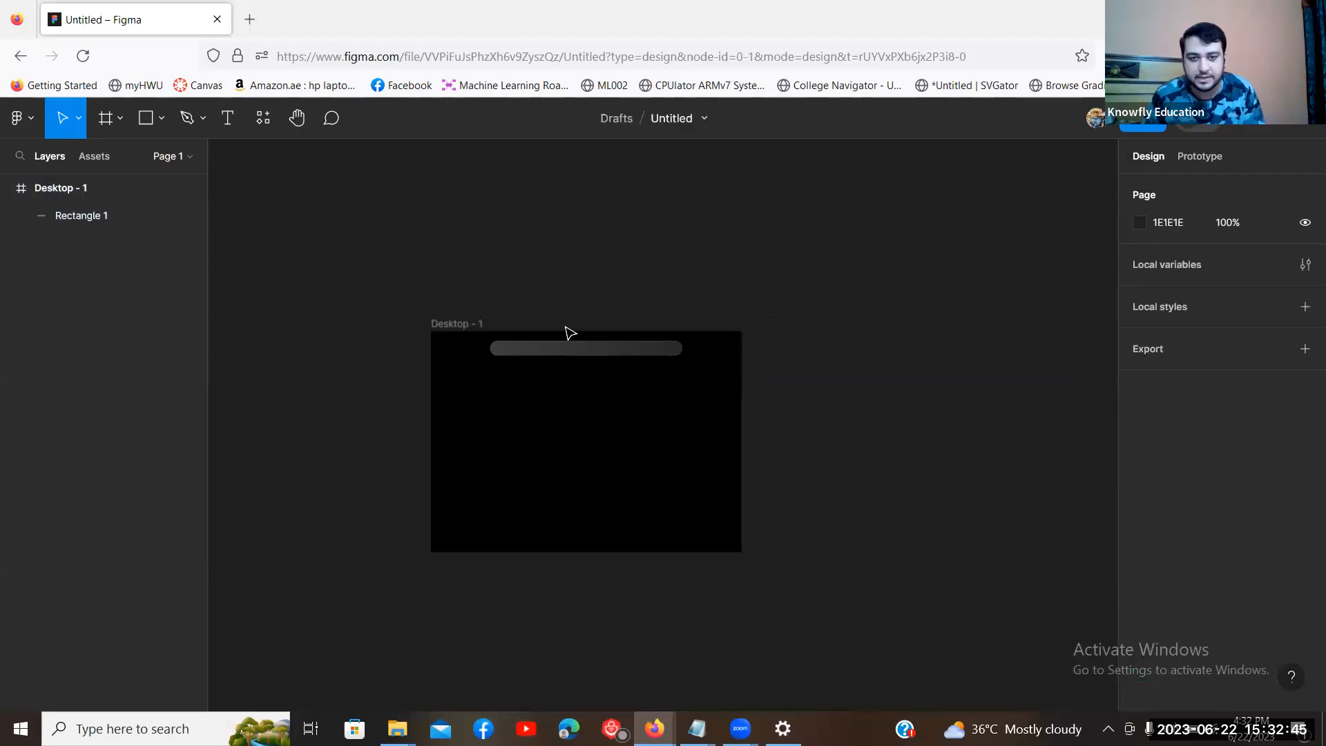
Step: Try a background blur effect on the Desktop - 1 bar and remove the effect
{"action": "left_click", "coordinate": [580, 348]}
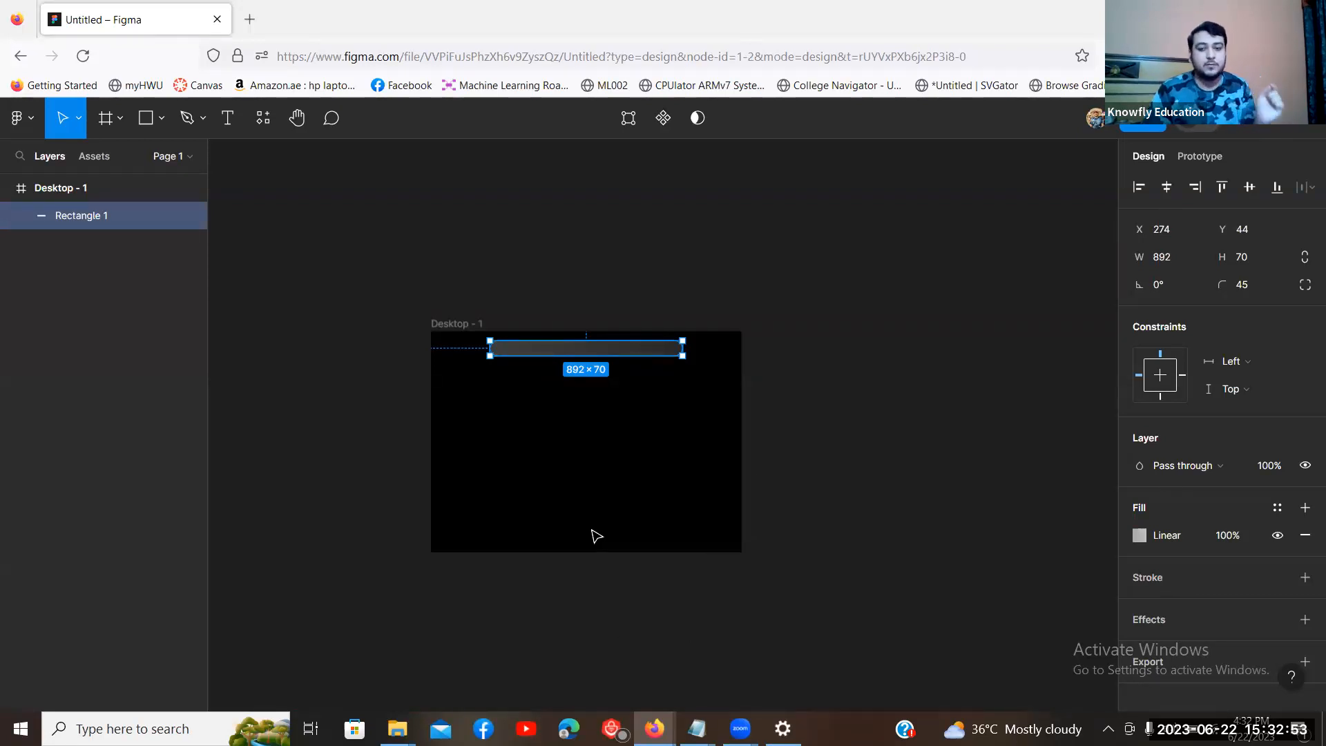
{"action": "scroll", "coordinate": [1303, 512], "scroll_direction": "down", "scroll_amount": 1}
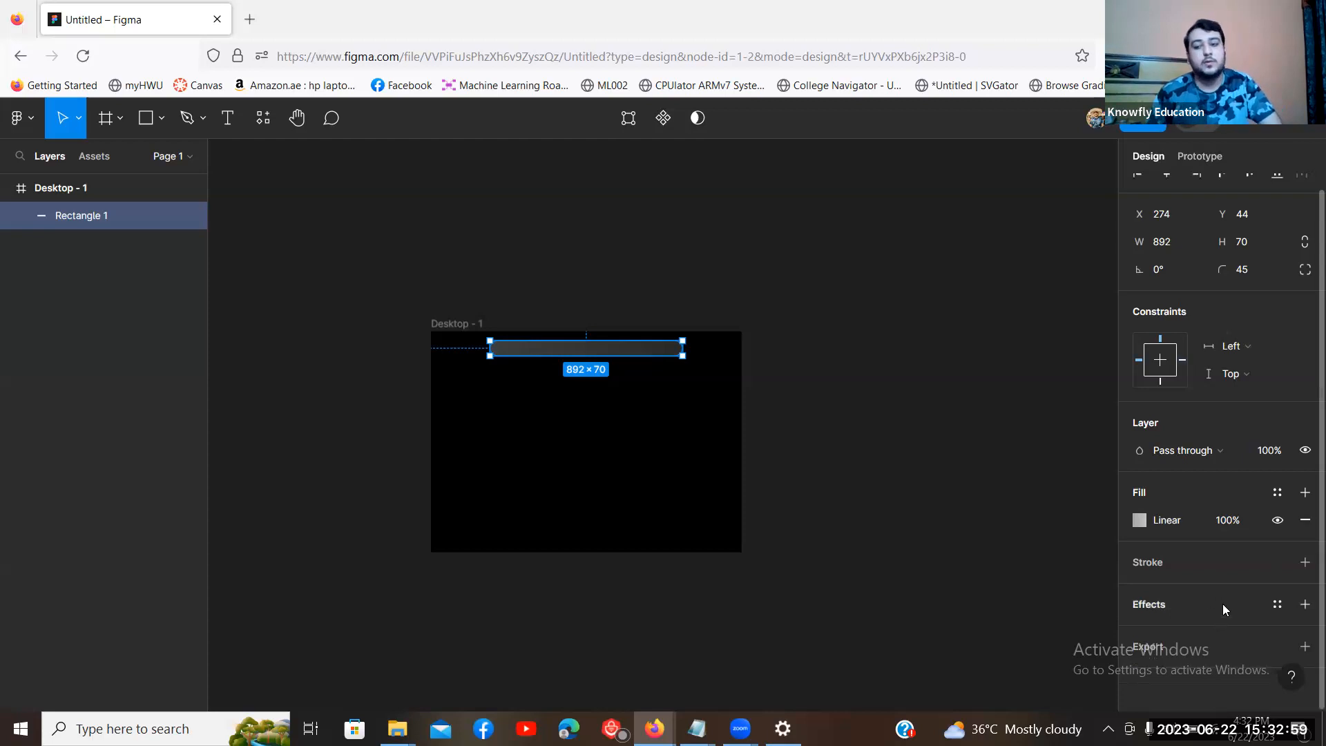
{"action": "left_click", "coordinate": [1305, 605]}
{"action": "scroll", "coordinate": [1222, 598], "scroll_direction": "down", "scroll_amount": 1}
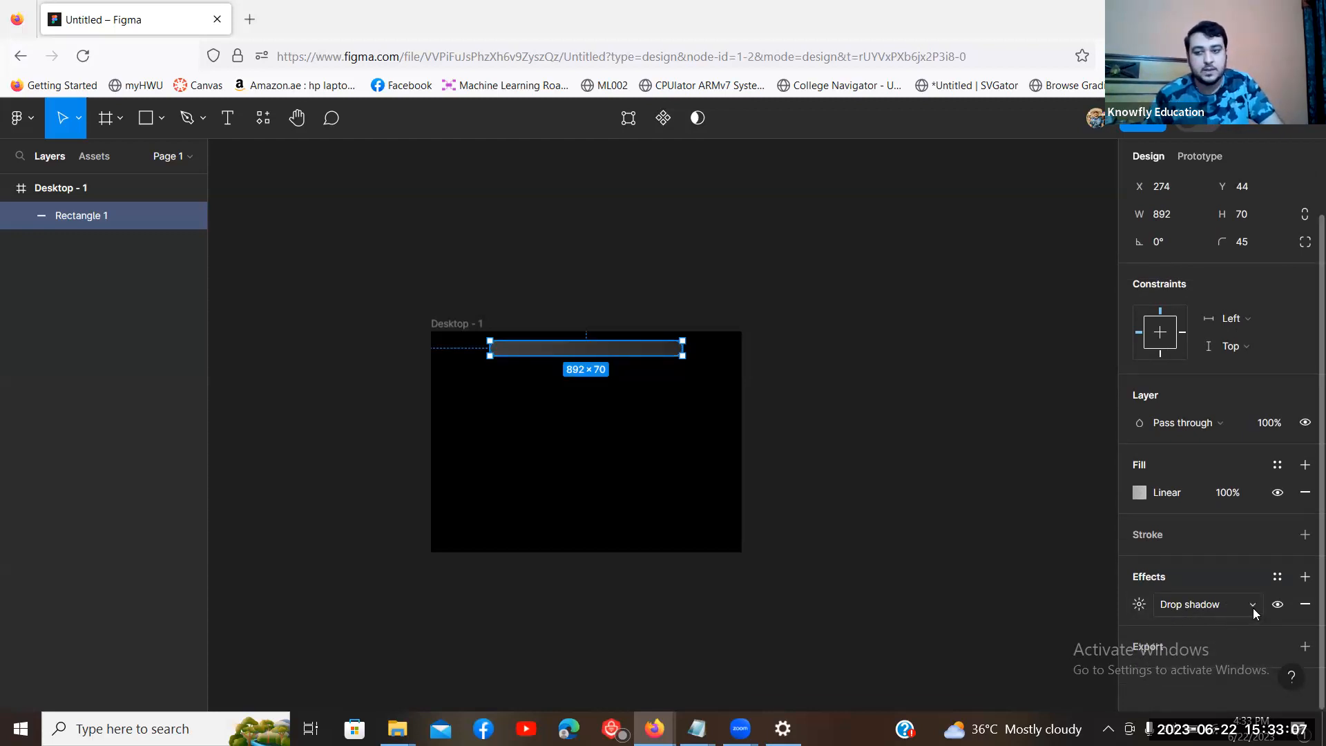
{"action": "left_click", "coordinate": [1247, 606]}
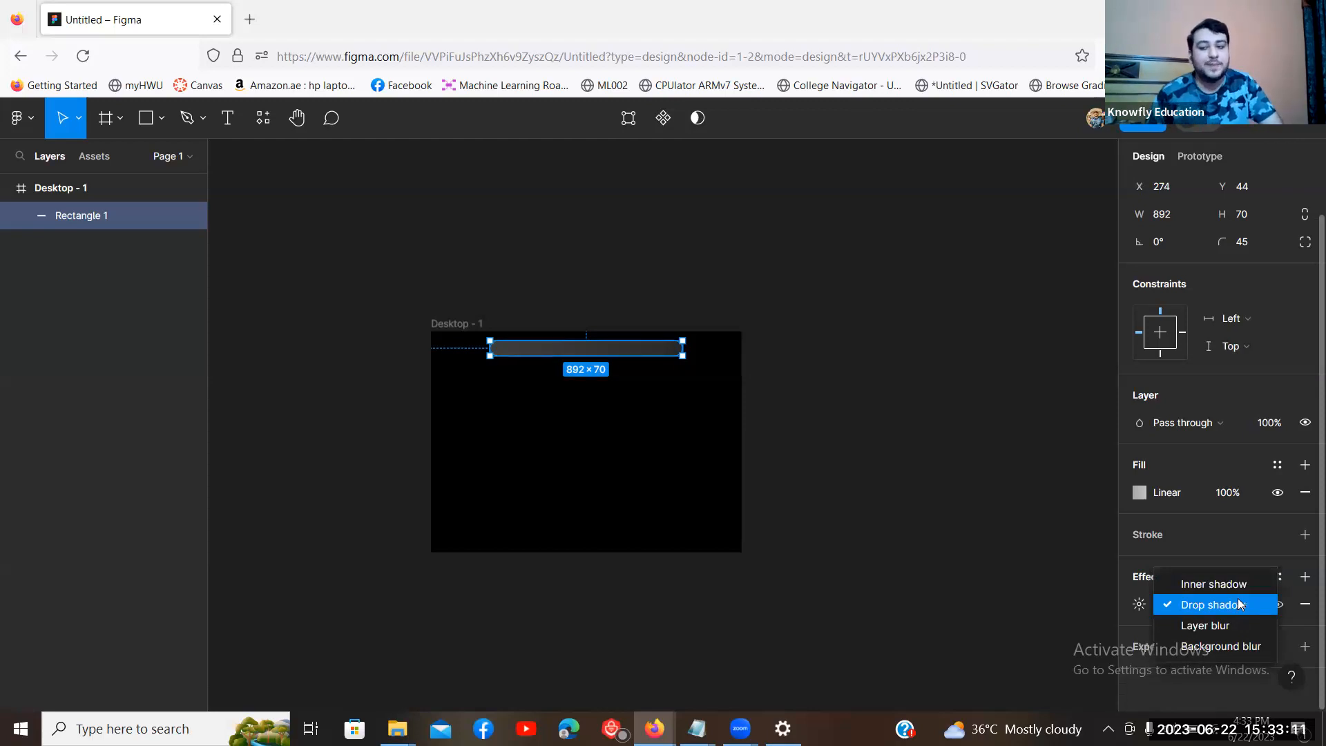
{"action": "left_click", "coordinate": [1229, 649]}
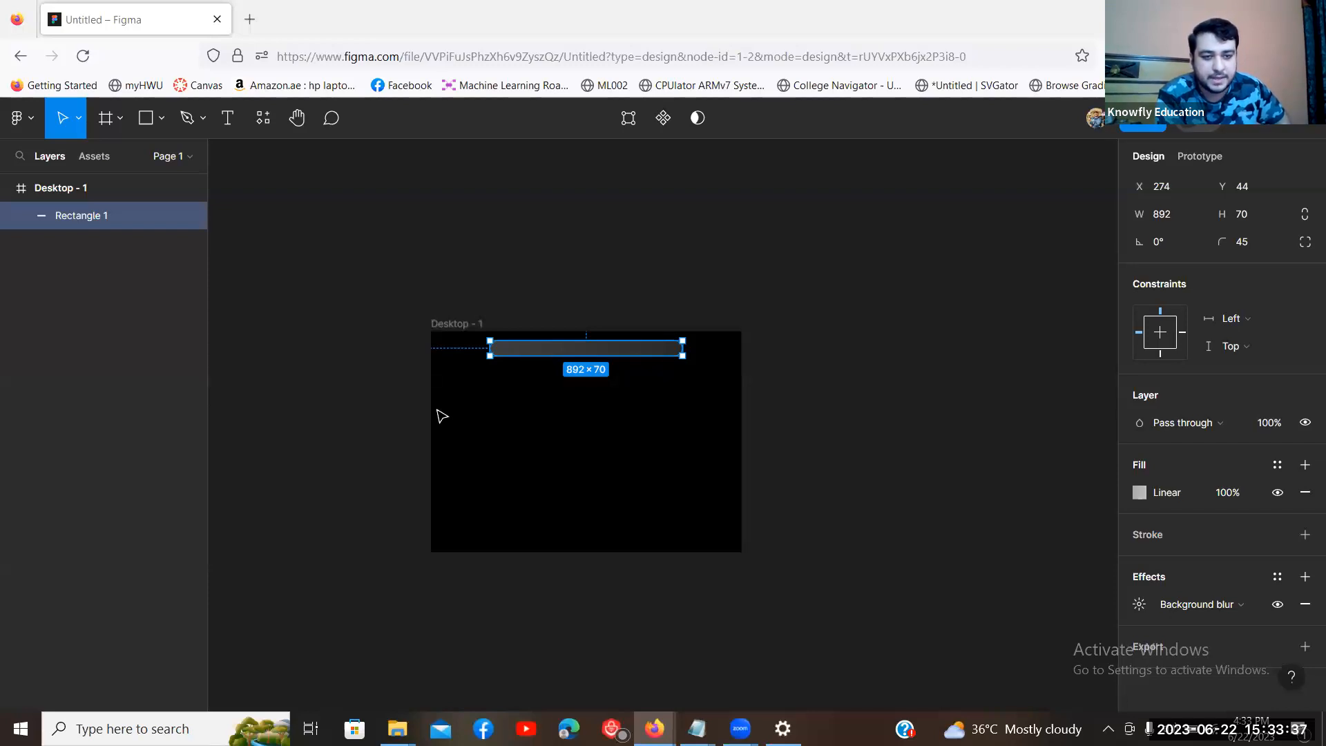
{"action": "left_click", "coordinate": [1305, 605]}
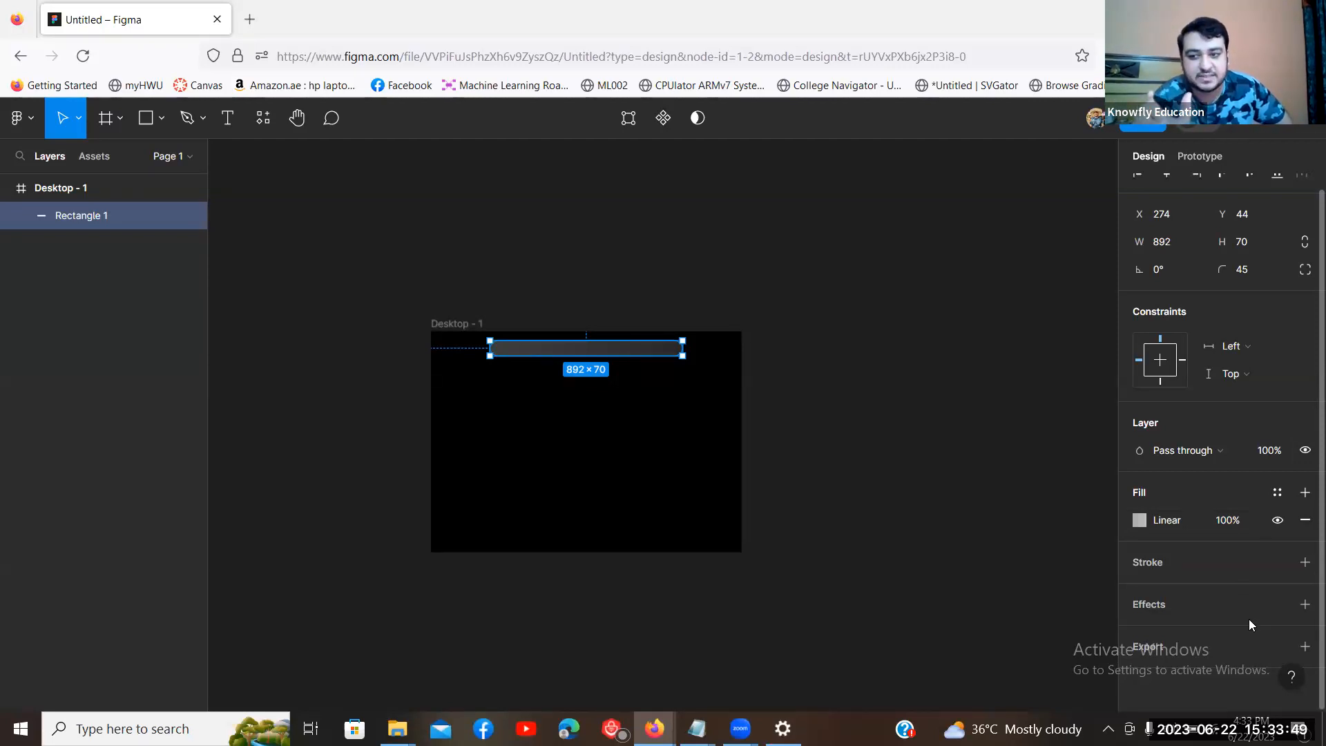
Step: Add an effect to the Desktop - 1 bar and make it a background blur
{"action": "left_click", "coordinate": [1305, 605]}
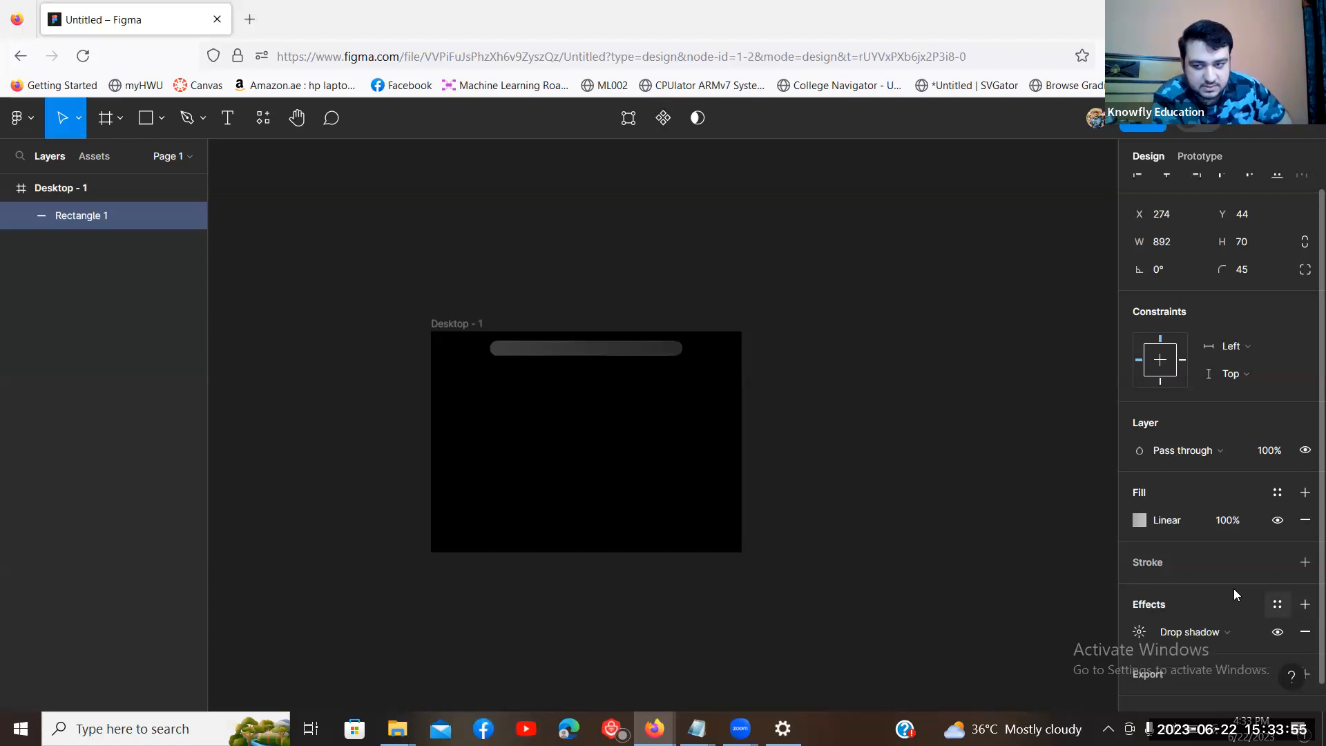
{"action": "scroll", "coordinate": [1230, 593], "scroll_direction": "down", "scroll_amount": 1}
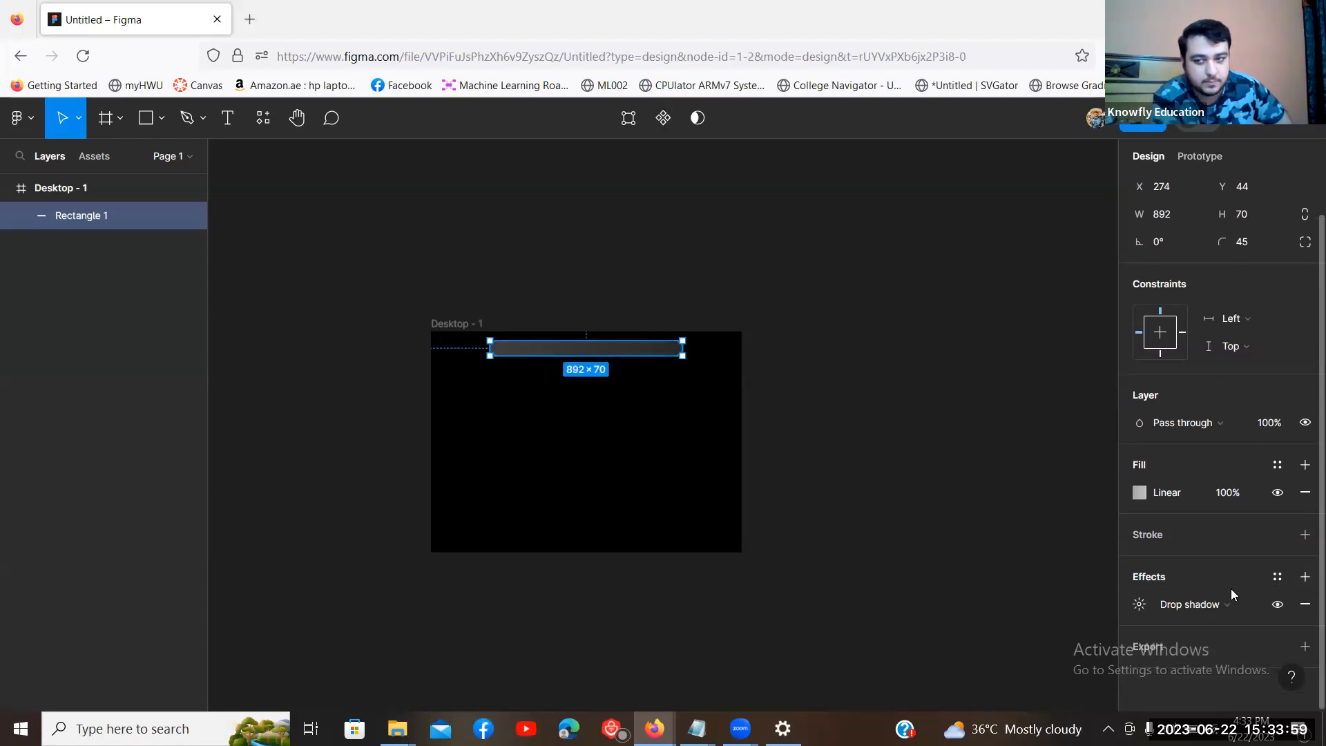
{"action": "left_click", "coordinate": [1228, 607]}
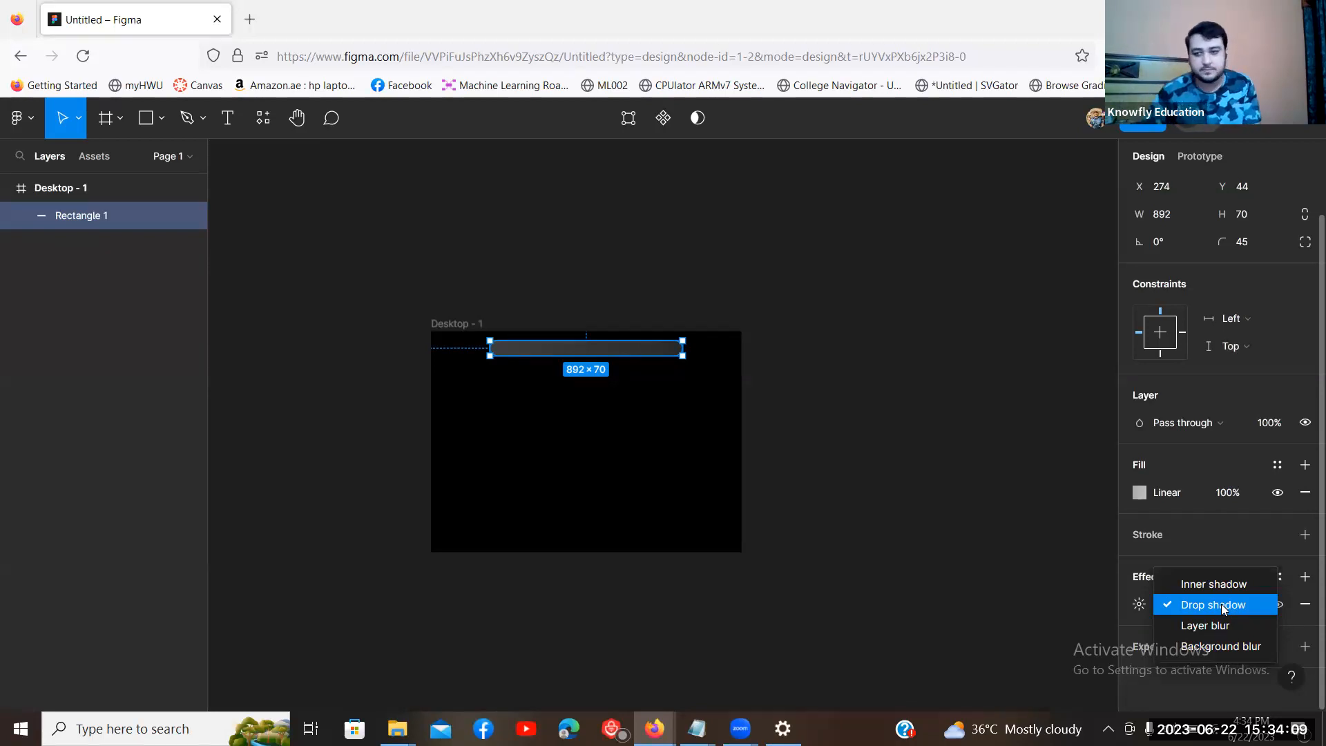
{"action": "left_click", "coordinate": [1218, 649]}
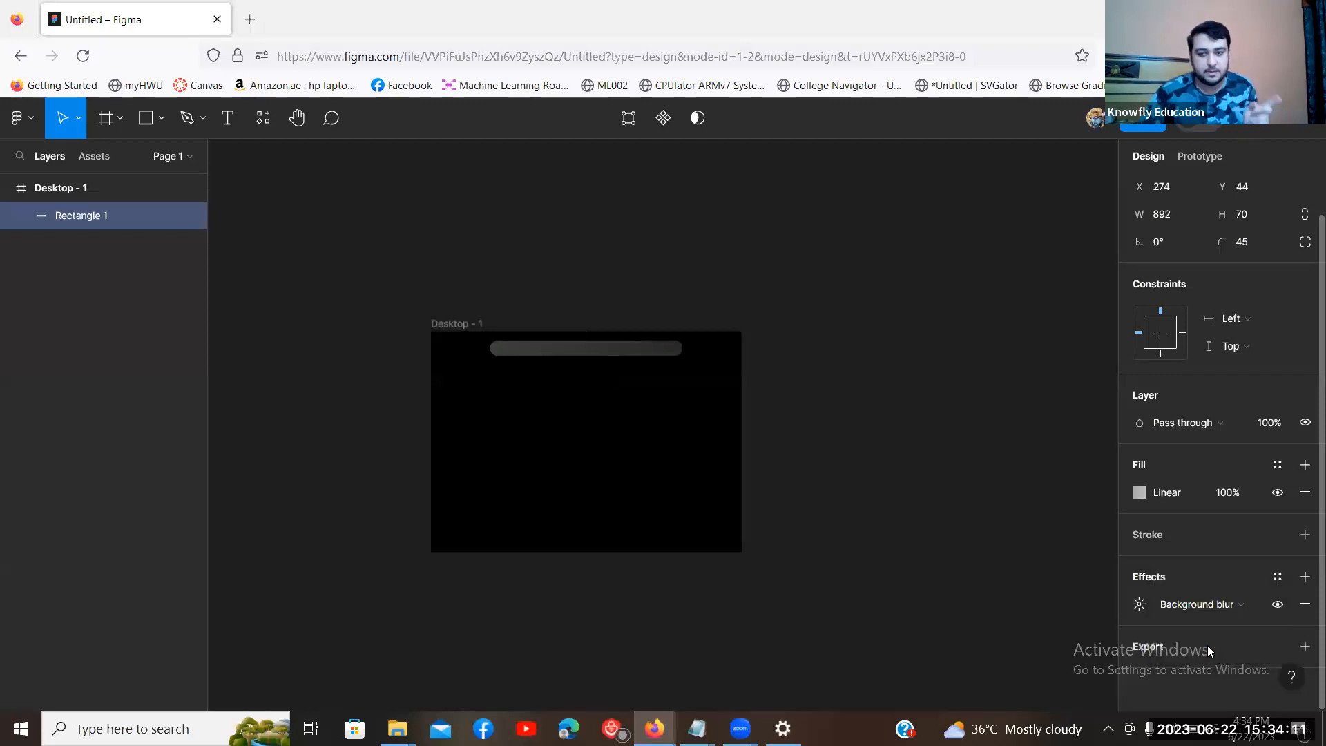
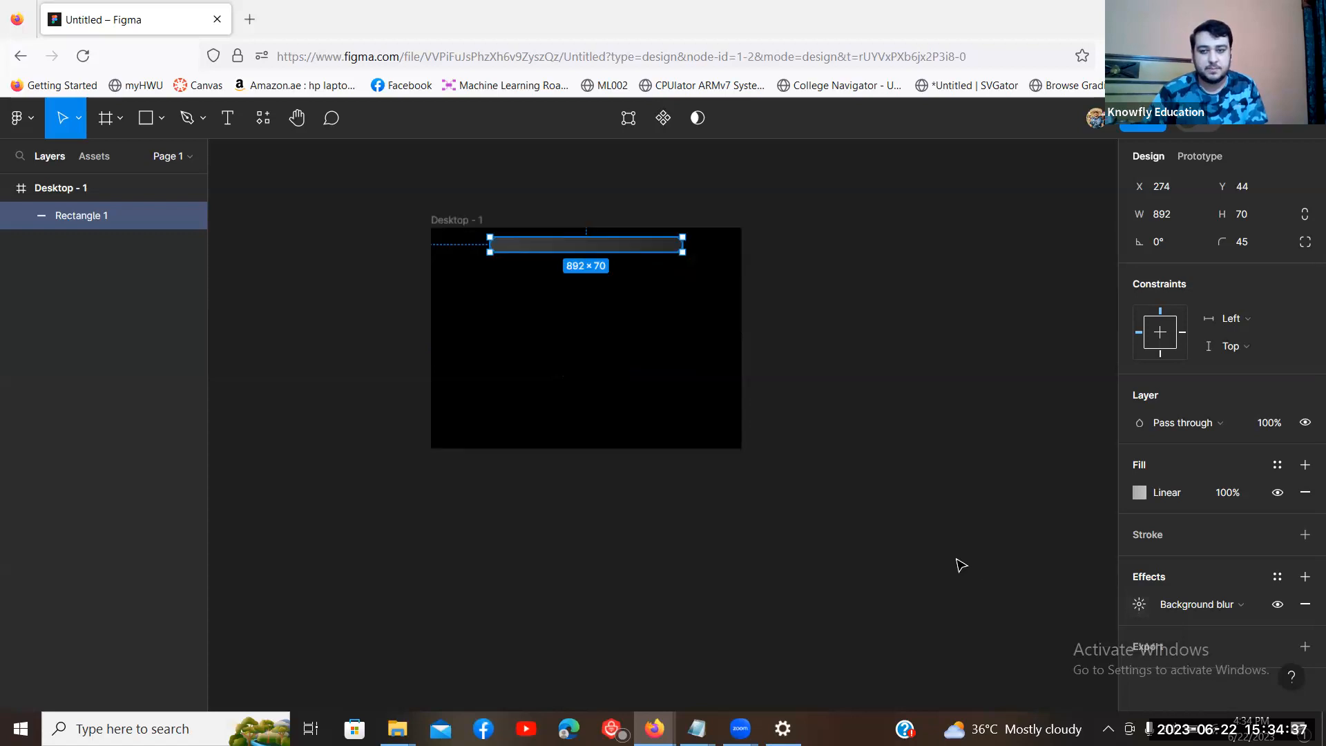
Step: Set the background blur of the Desktop - 1 bar to 200 and close the effect settings
{"action": "left_click", "coordinate": [1139, 611]}
{"action": "left_click", "coordinate": [1138, 612]}
{"action": "left_click", "coordinate": [1138, 613]}
{"action": "left_click", "coordinate": [1138, 614]}
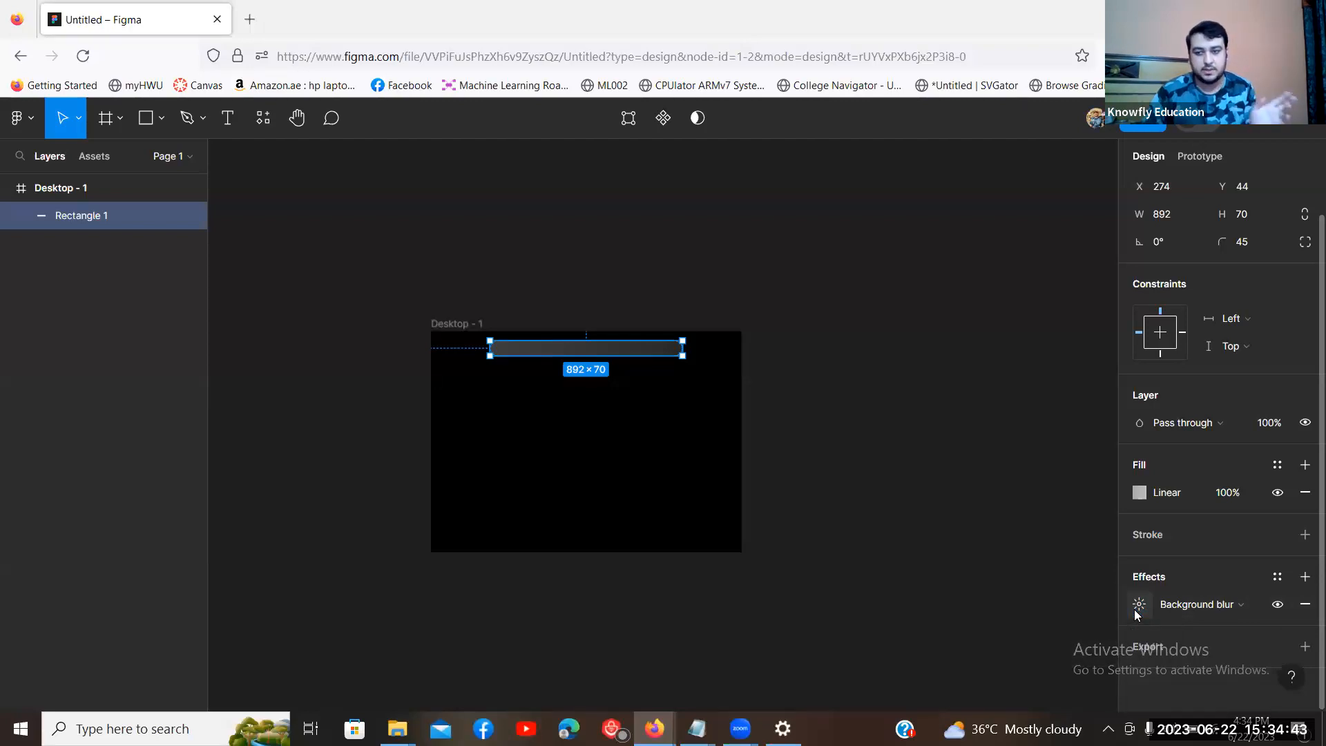
{"action": "left_click", "coordinate": [1138, 613]}
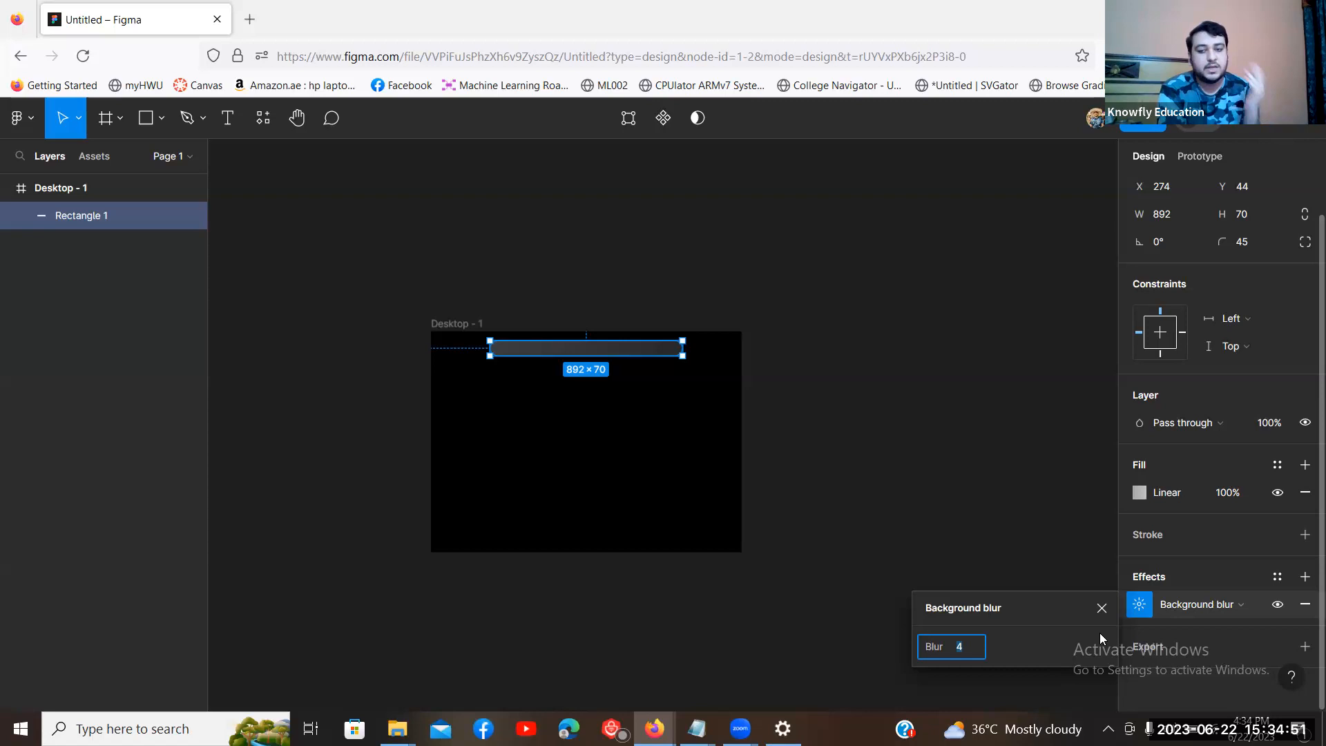
{"action": "type", "text": "200"}
{"action": "key", "text": "Return"}
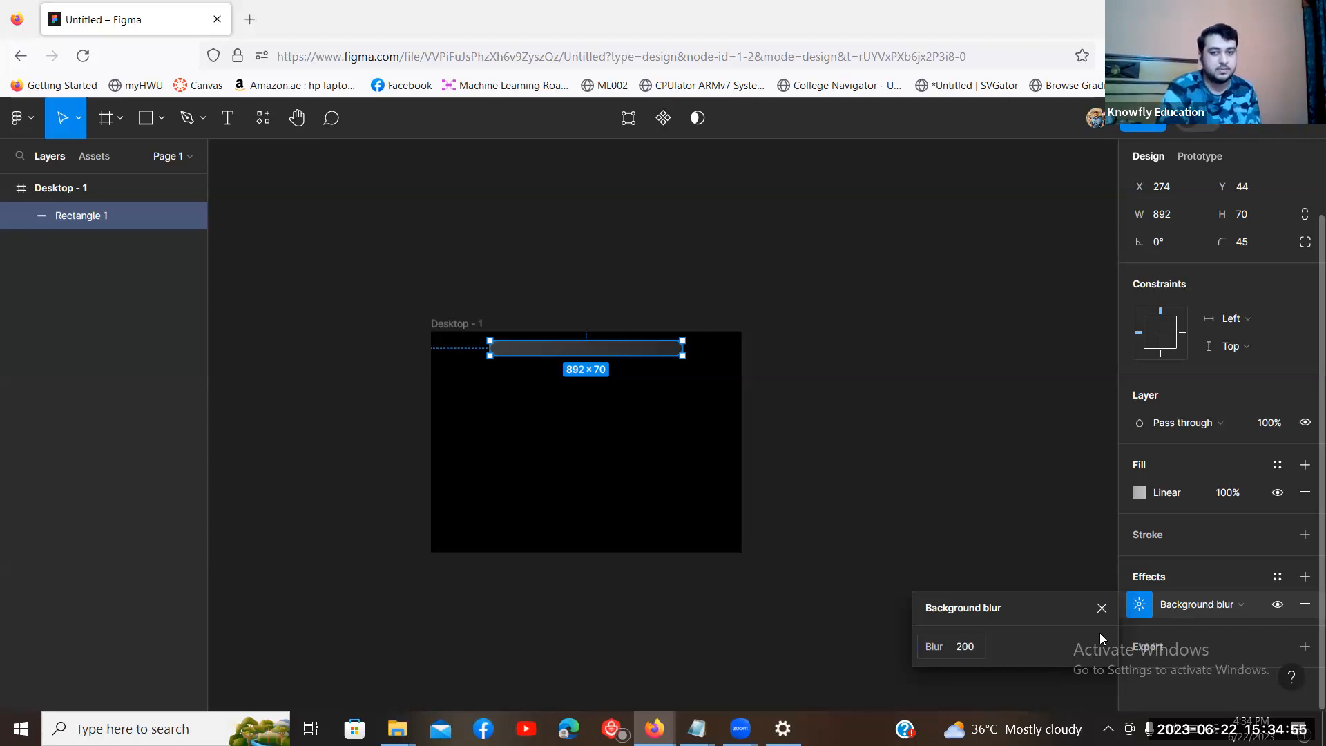
{"action": "left_click", "coordinate": [762, 252]}
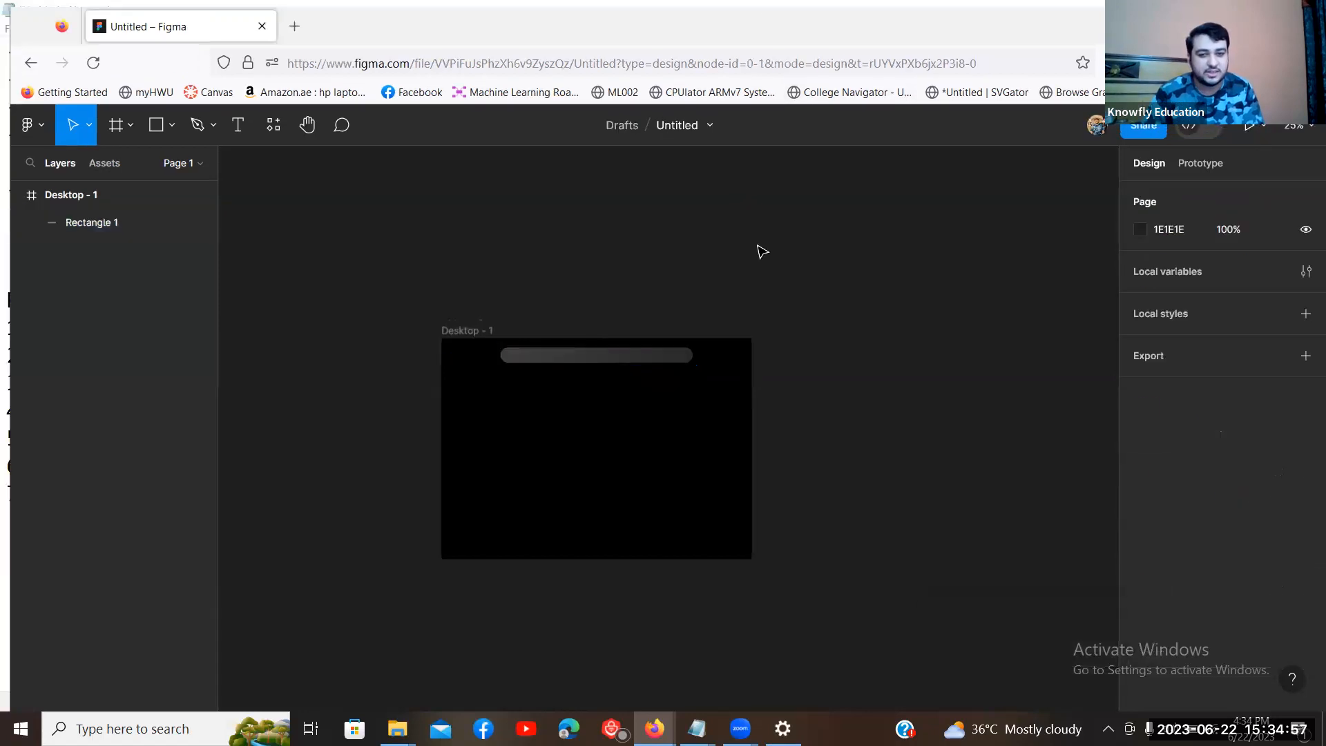
{"action": "double_click", "coordinate": [755, 27]}
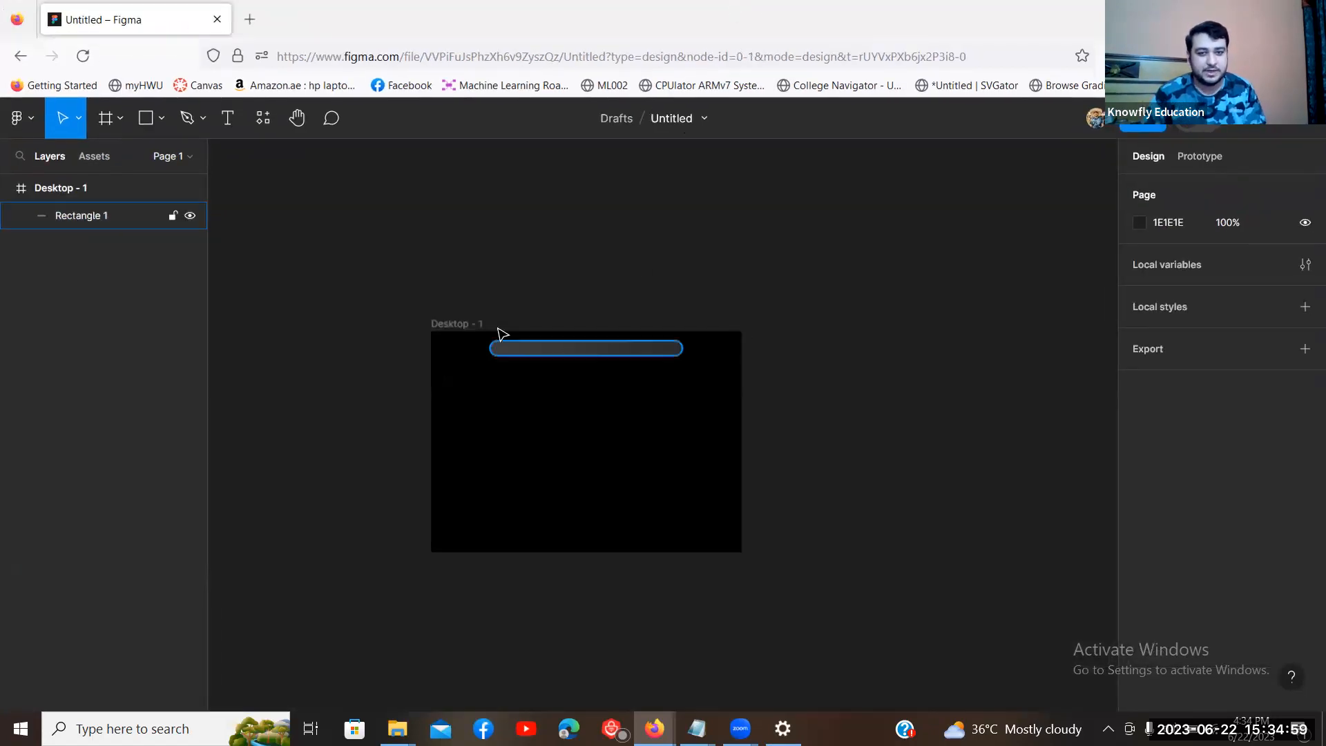
Step: Duplicate the Desktop - 1 frame and set the background blur of the copy's bar to 4
{"action": "left_click", "coordinate": [452, 324]}
{"action": "key", "text": "ctrl+d"}
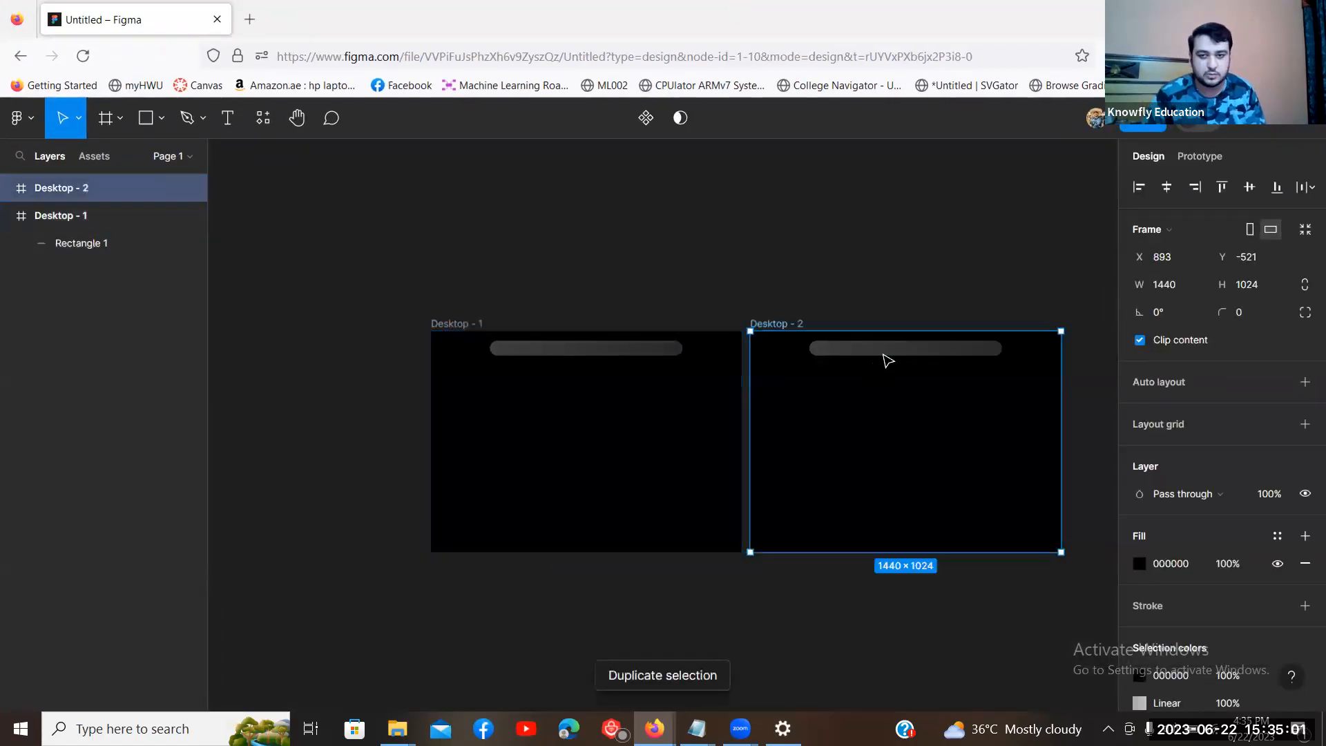
{"action": "left_click", "coordinate": [885, 355]}
{"action": "scroll", "coordinate": [1170, 581], "scroll_direction": "down", "scroll_amount": 2}
{"action": "left_click", "coordinate": [1139, 604]}
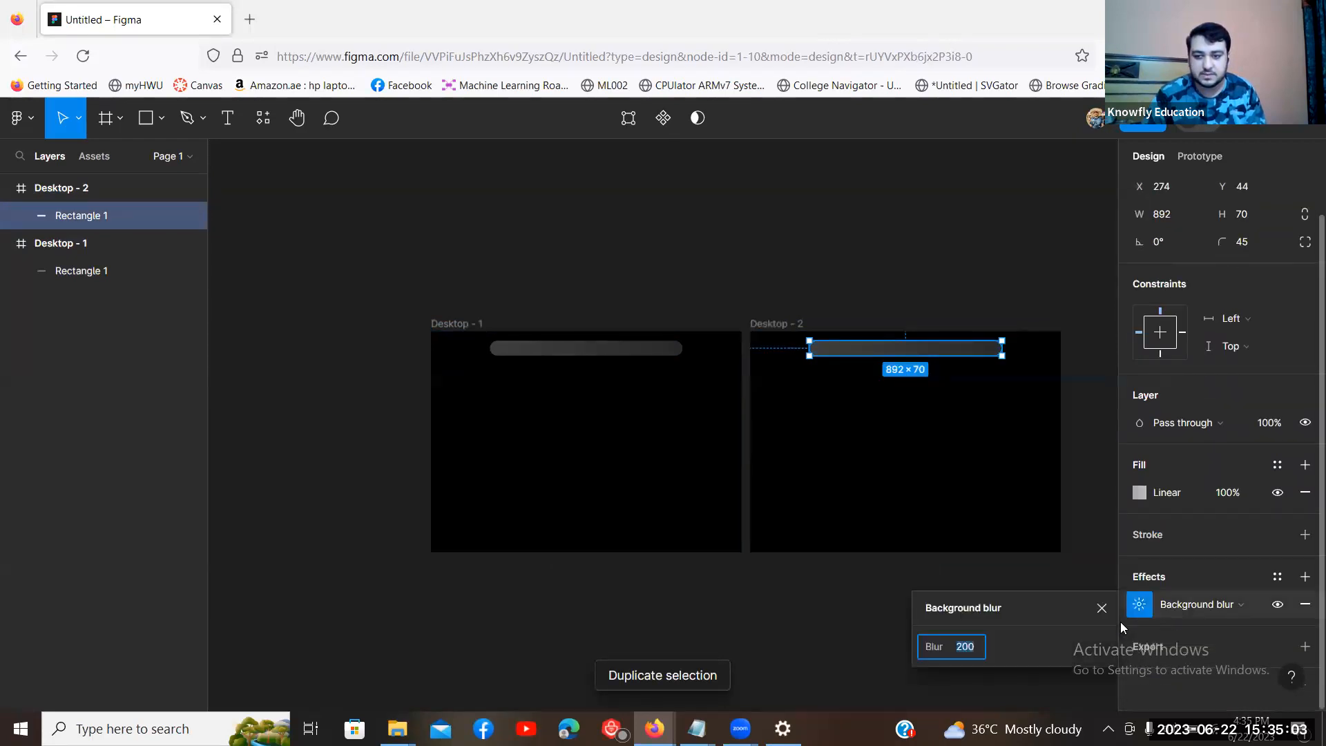
{"action": "type", "text": "4"}
{"action": "key", "text": "Return"}
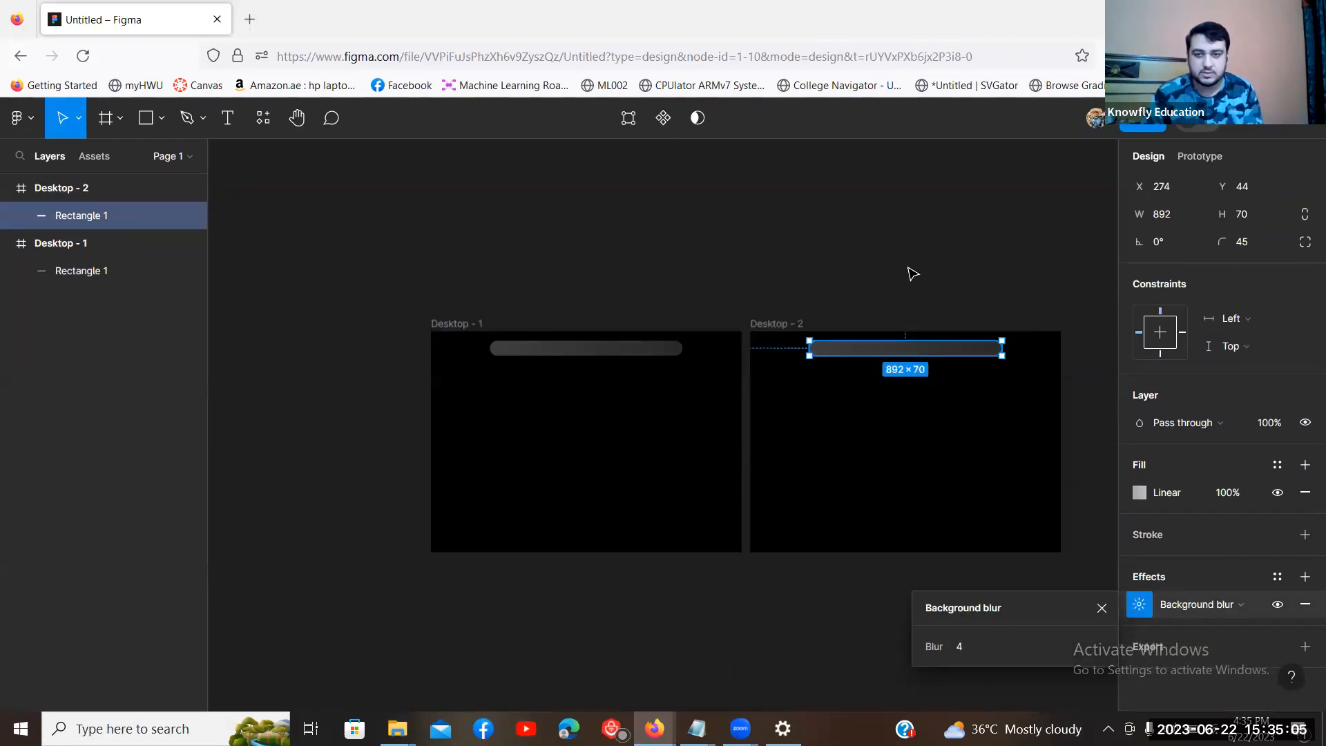
{"action": "left_click", "coordinate": [912, 273]}
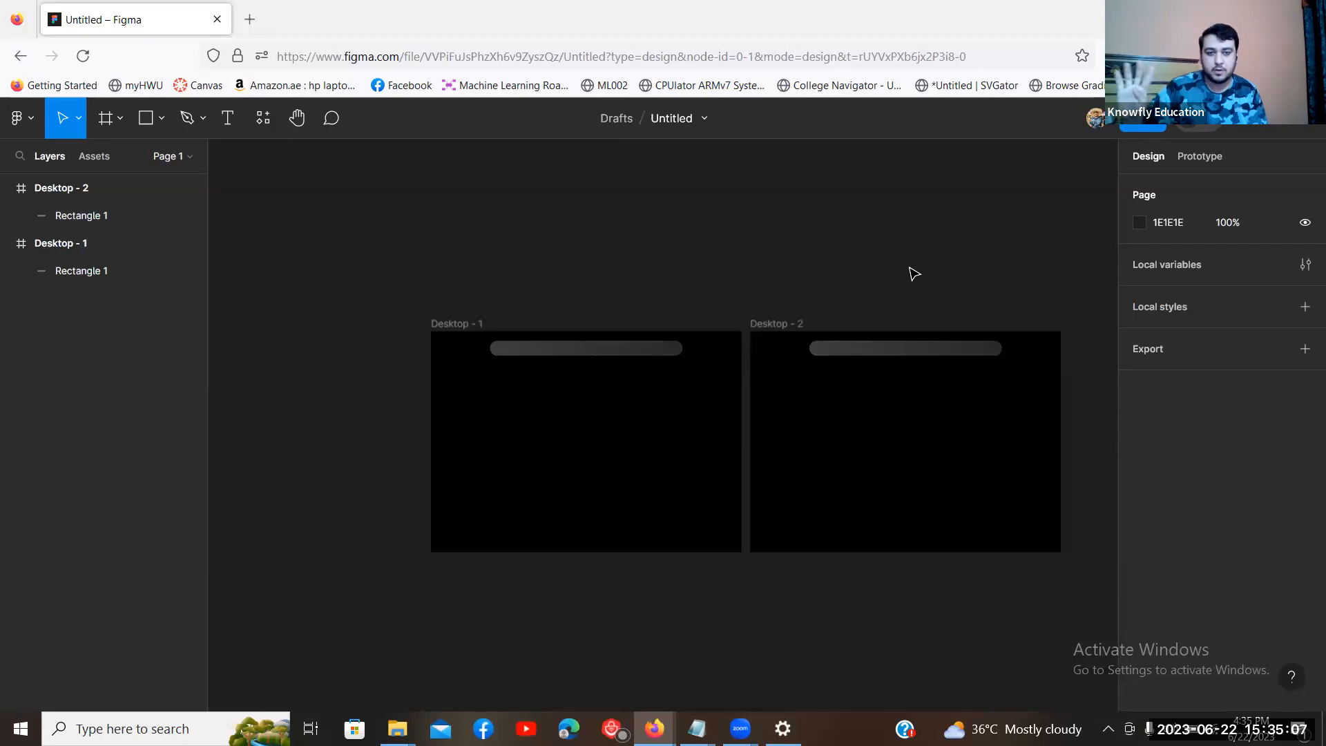
Step: Remove the background blur effect from the Desktop - 2 bar
{"action": "left_click", "coordinate": [909, 350]}
{"action": "scroll", "coordinate": [1241, 592], "scroll_direction": "down", "scroll_amount": 1}
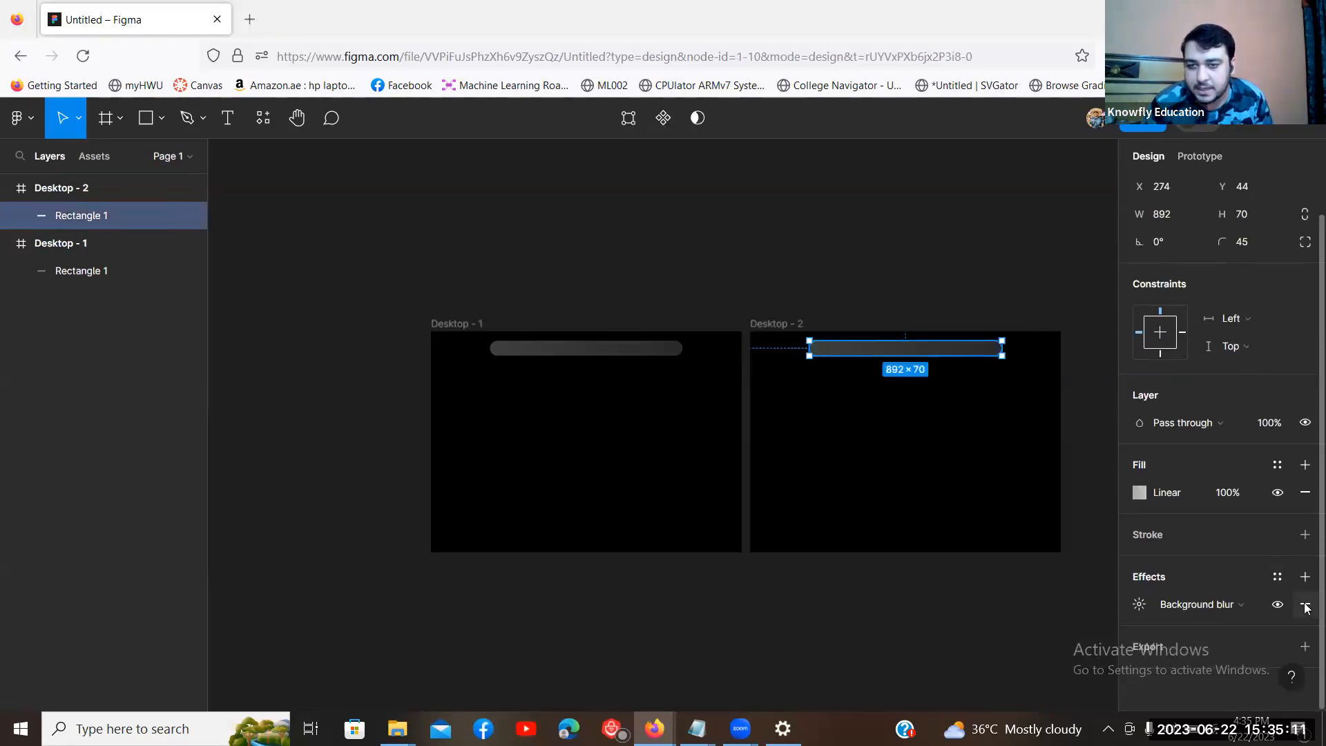
{"action": "left_click", "coordinate": [1304, 605]}
{"action": "left_click", "coordinate": [963, 486]}
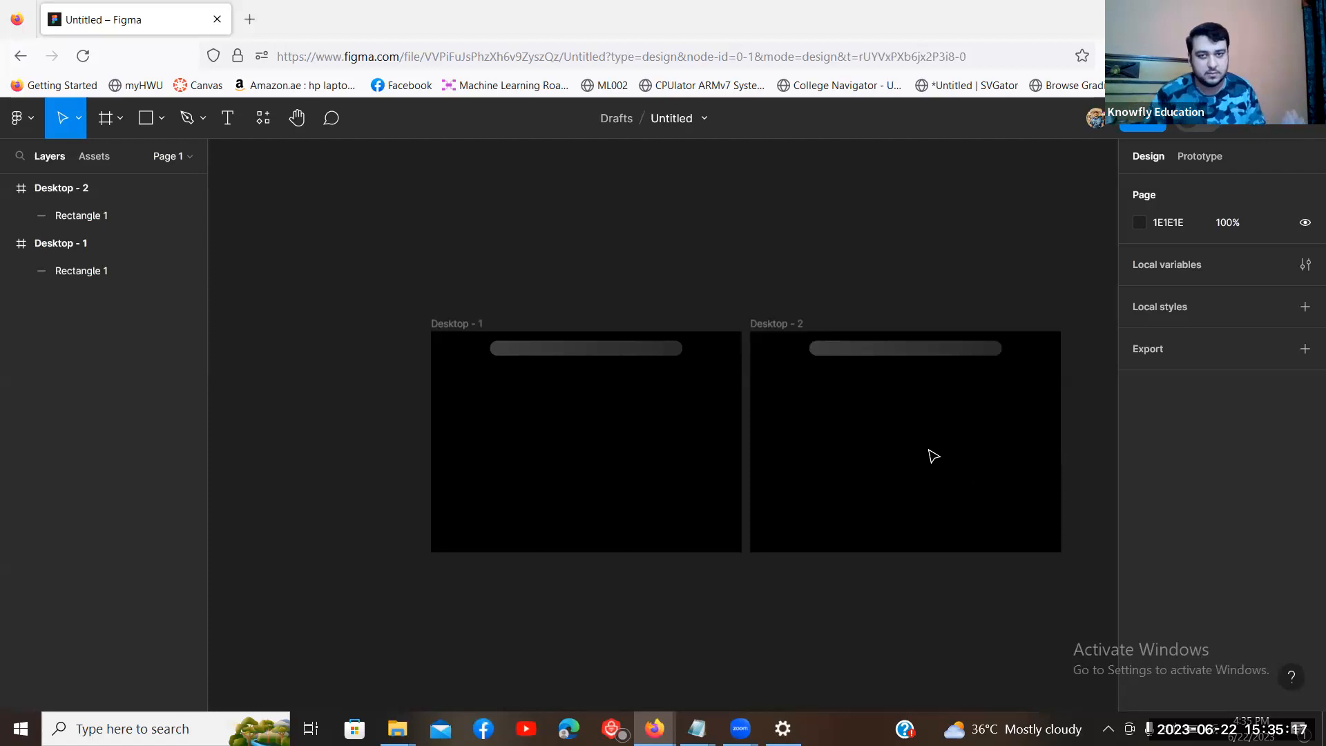
Step: Draw an ellipse about 337 × 328 below the bar in the Desktop - 1 frame
{"action": "left_click", "coordinate": [143, 128]}
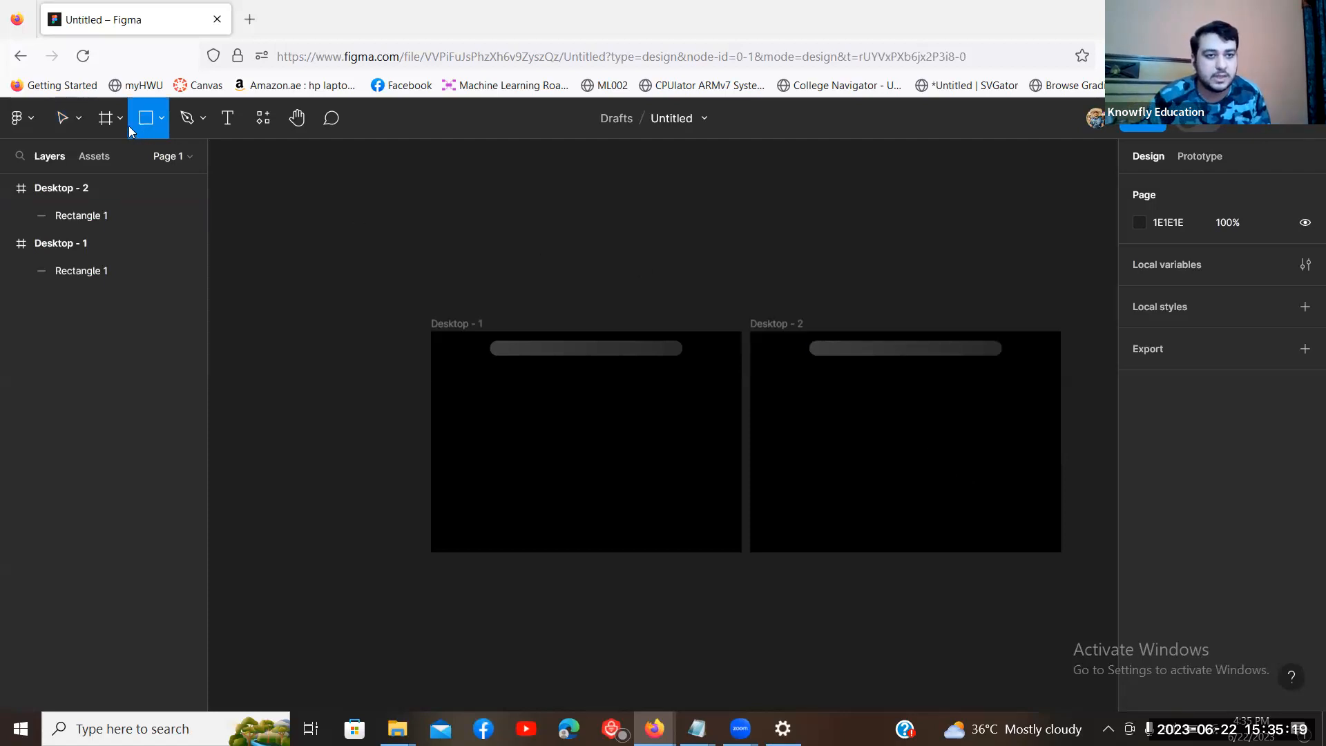
{"action": "key", "text": "p"}
{"action": "left_click", "coordinate": [155, 128]}
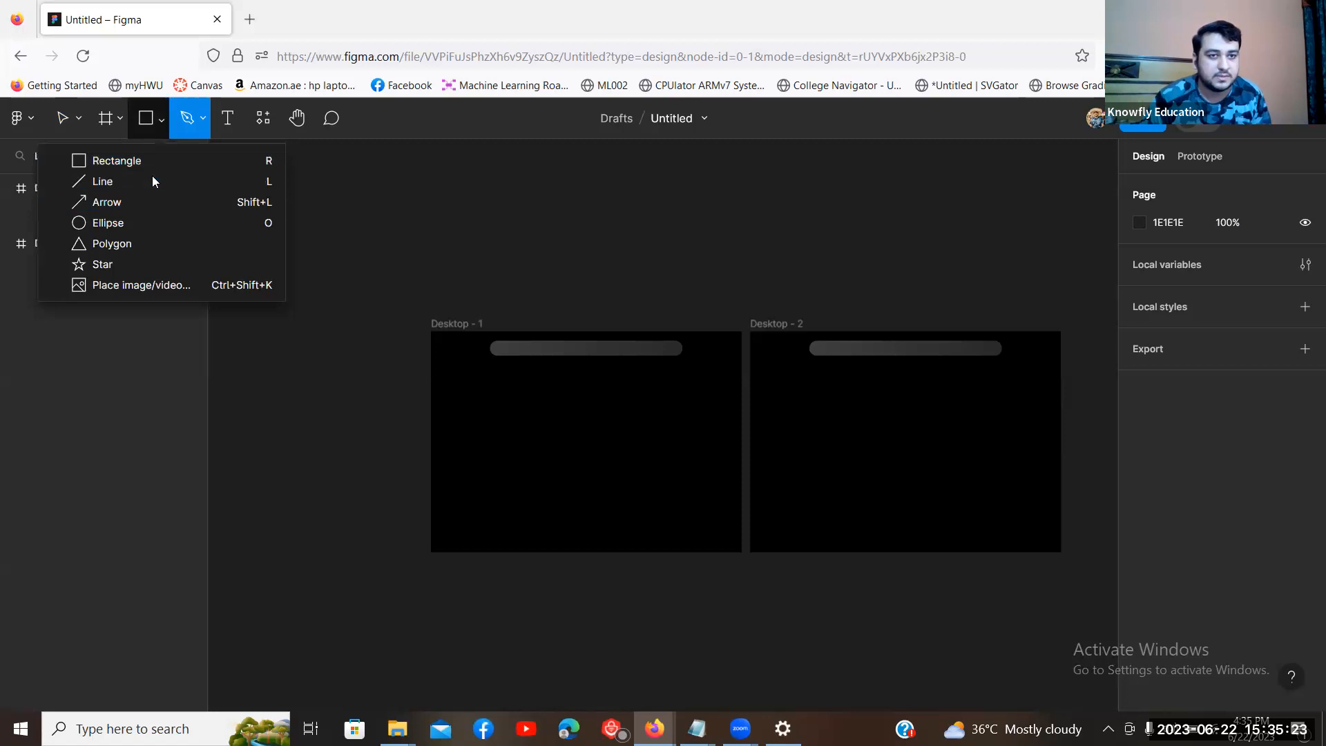
{"action": "left_click", "coordinate": [130, 224]}
{"action": "left_click_drag", "start_coordinate": [513, 405], "coordinate": [586, 477]}
Step: Fill the ellipse with green 0EF586 and change the fill to a linear gradient
{"action": "left_click", "coordinate": [1139, 544]}
{"action": "mouse_move", "coordinate": [1036, 438]}
{"action": "left_mouse_down"}
{"action": "mouse_move", "coordinate": [1095, 424]}
{"action": "mouse_move", "coordinate": [1058, 296]}
{"action": "mouse_move", "coordinate": [1106, 281]}
{"action": "left_mouse_up"}
{"action": "left_click", "coordinate": [1022, 502]}
{"action": "left_click", "coordinate": [953, 255]}
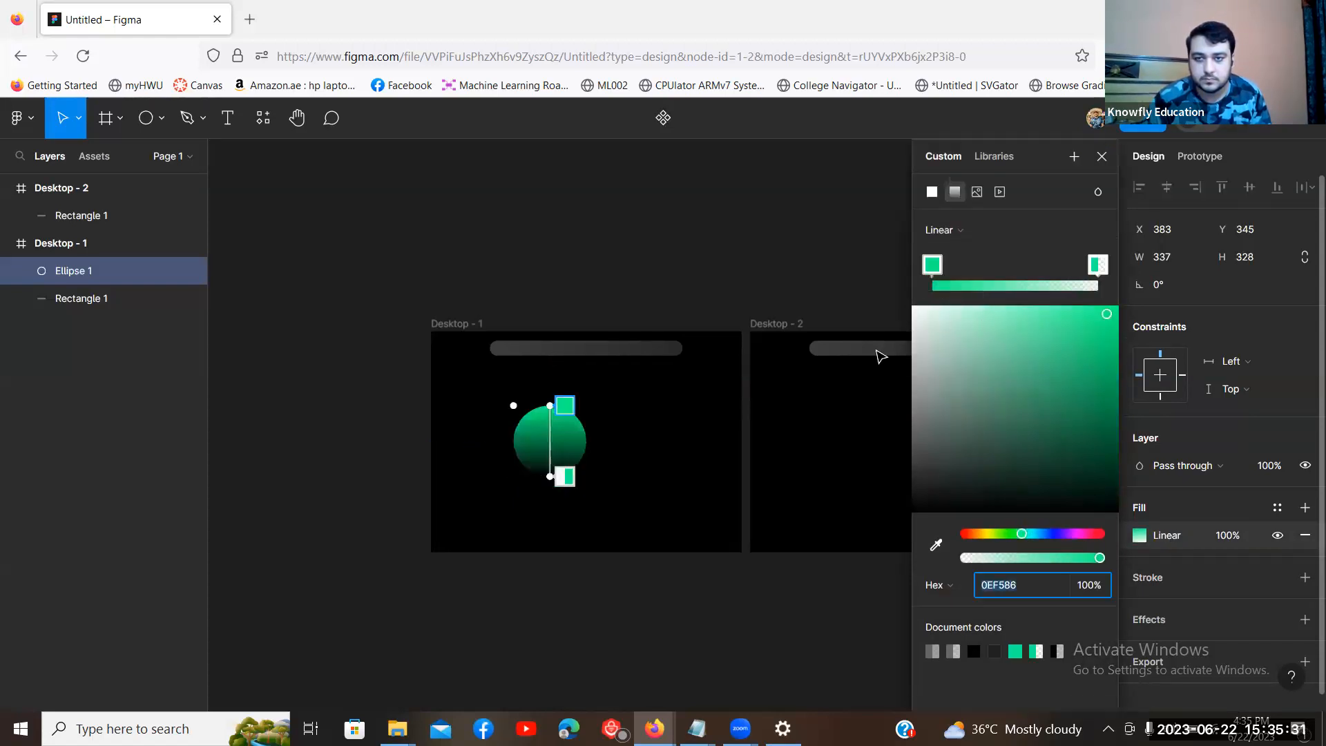
Step: Set the ellipse gradient's start stop to magenta F50EEB and its green end stop to 100% opacity
{"action": "left_click_drag", "start_coordinate": [1069, 536], "coordinate": [1078, 534]}
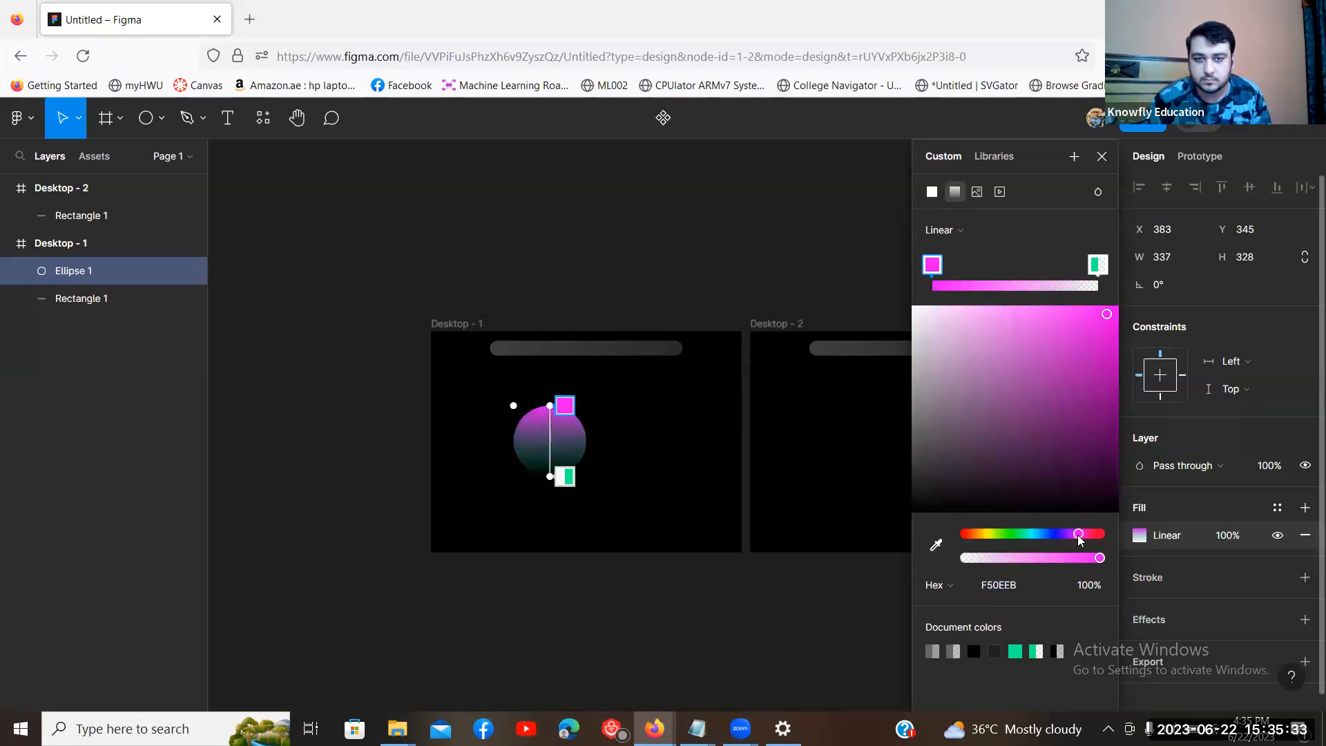
{"action": "left_click", "coordinate": [1097, 267]}
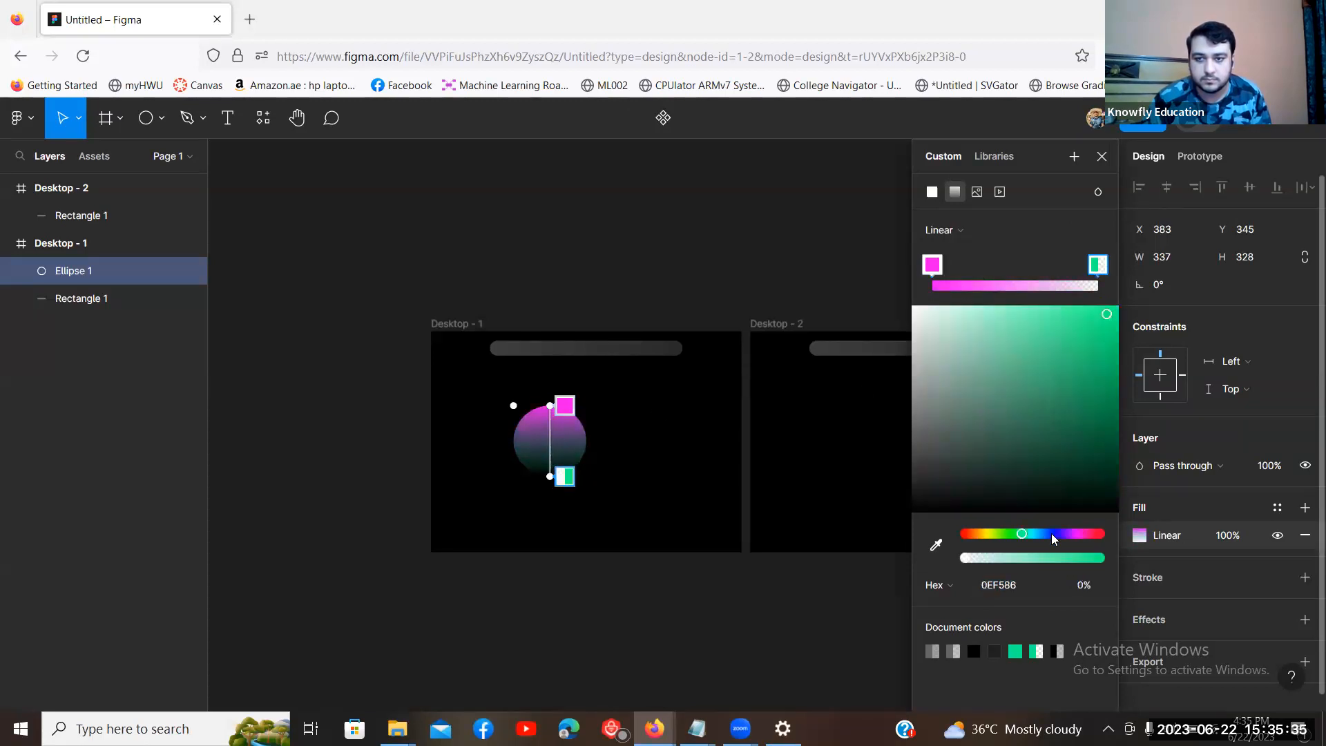
{"action": "key", "text": "Escape"}
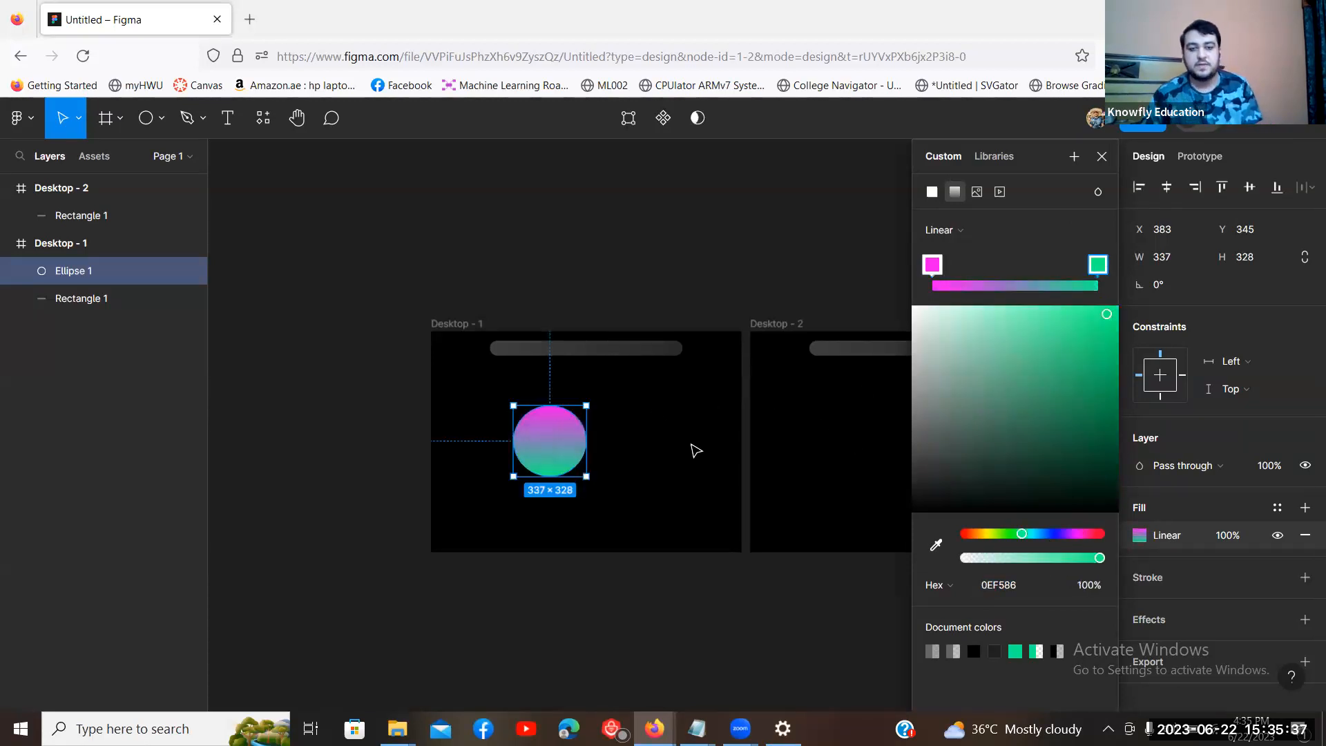
{"action": "key", "text": "Escape"}
Step: Copy the gradient ellipse into the Desktop - 2 frame and move it to overlap the middle of the bar, at about X 551, Y 79
{"action": "left_click", "coordinate": [562, 440]}
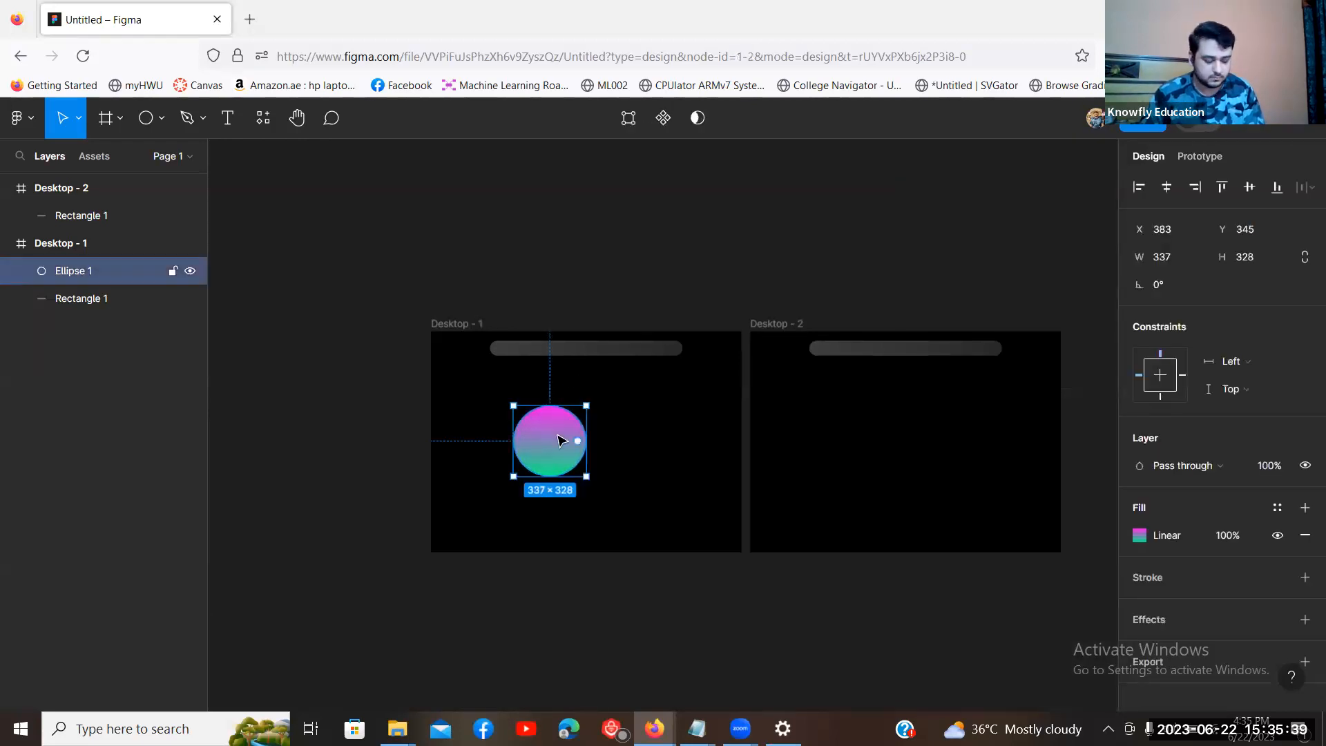
{"action": "key", "text": "ctrl+c"}
{"action": "key", "text": "Escape"}
{"action": "left_click", "coordinate": [779, 324]}
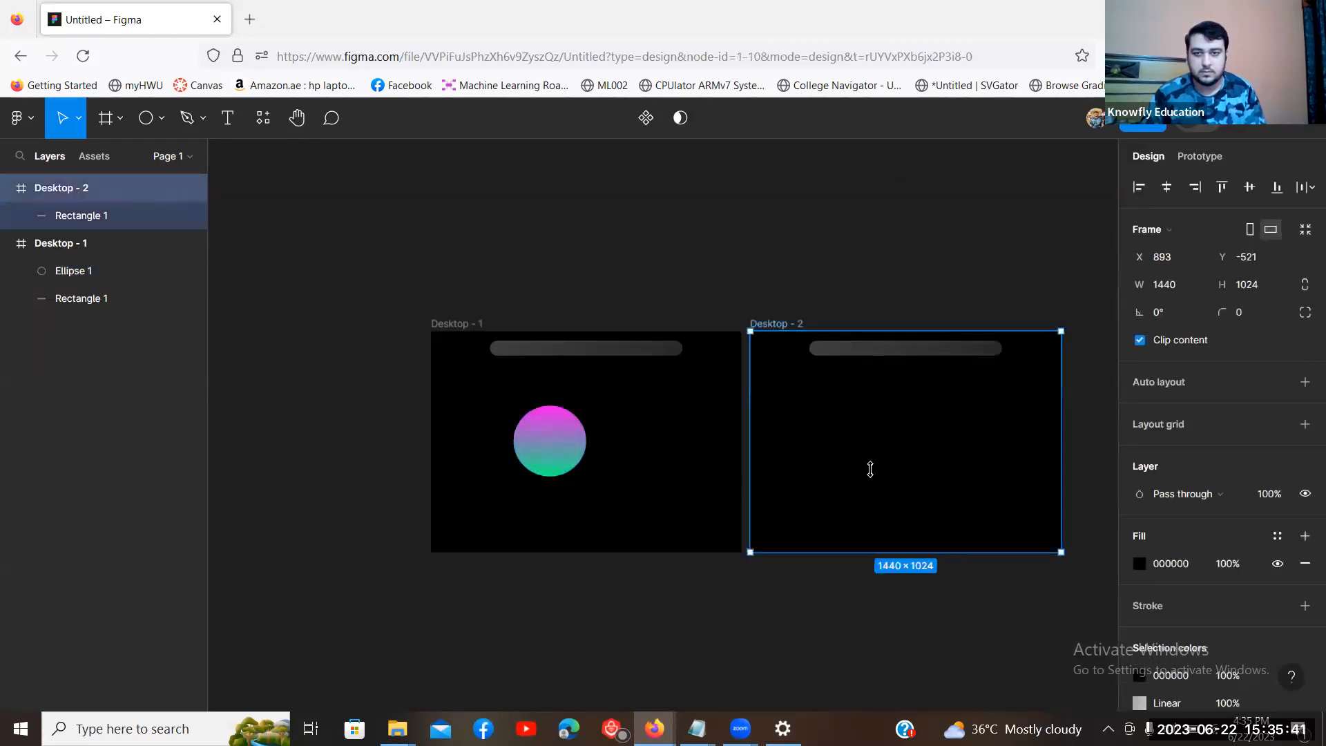
{"action": "key", "text": "ctrl+v"}
{"action": "left_click", "coordinate": [793, 408]}
{"action": "left_click_drag", "start_coordinate": [881, 444], "coordinate": [915, 386]}
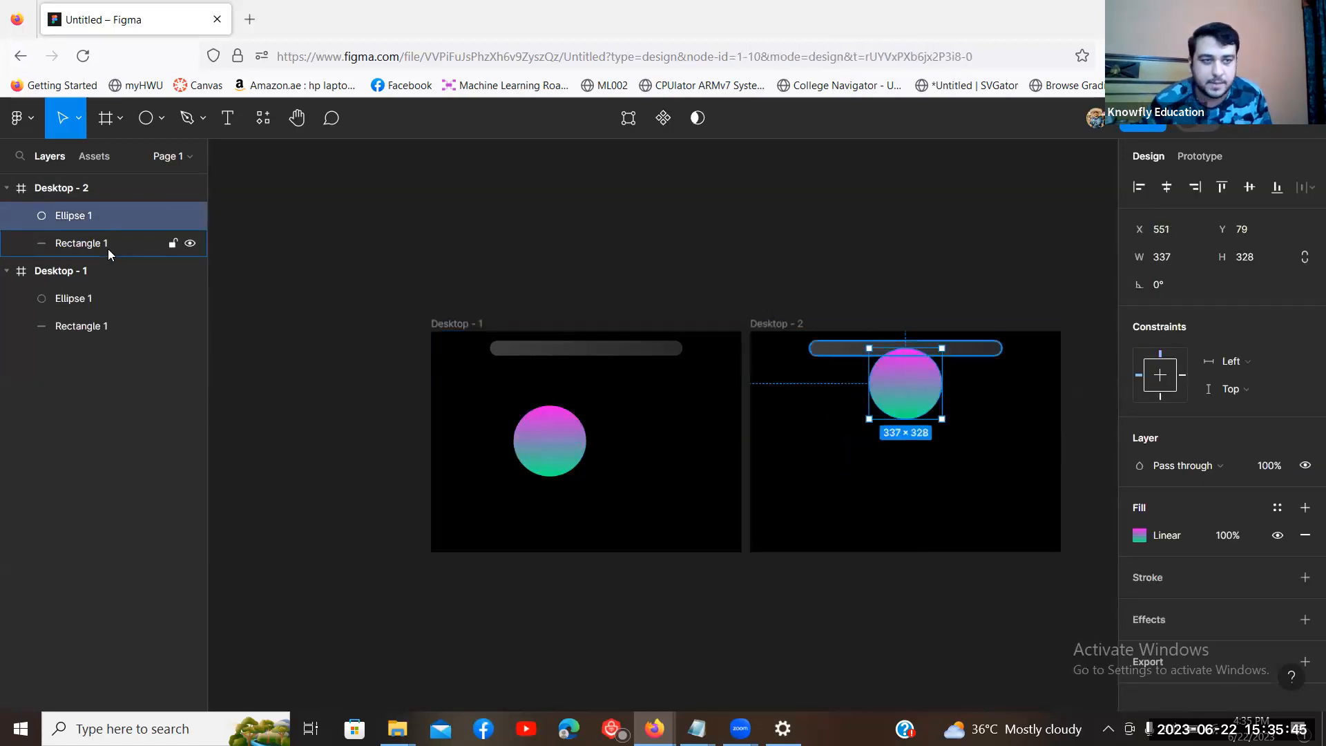
Step: Send the Desktop - 2 ellipse behind the bar and move it up to about Y 15 so the bar crosses it
{"action": "key", "text": "ctrl+bracketleft"}
{"action": "left_click_drag", "start_coordinate": [918, 385], "coordinate": [480, 482]}
{"action": "left_click", "coordinate": [962, 262]}
{"action": "key", "text": "plus"}
{"action": "key", "text": "plus"}
{"action": "left_click_drag", "start_coordinate": [827, 555], "coordinate": [941, 483]}
{"action": "left_click_drag", "start_coordinate": [717, 444], "coordinate": [719, 424]}
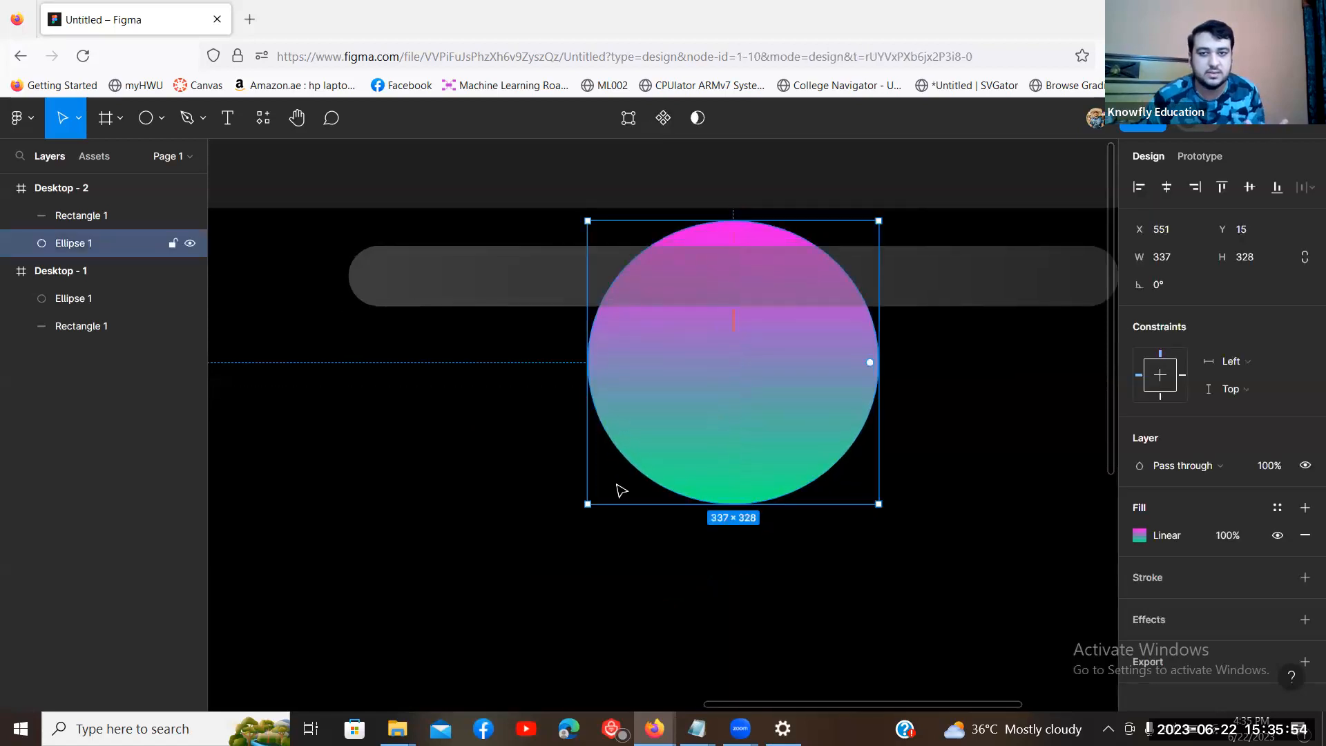
Step: Bring the Desktop - 2 ellipse in front of the bar and return it behind the bar in the layer order
{"action": "left_click", "coordinate": [511, 428]}
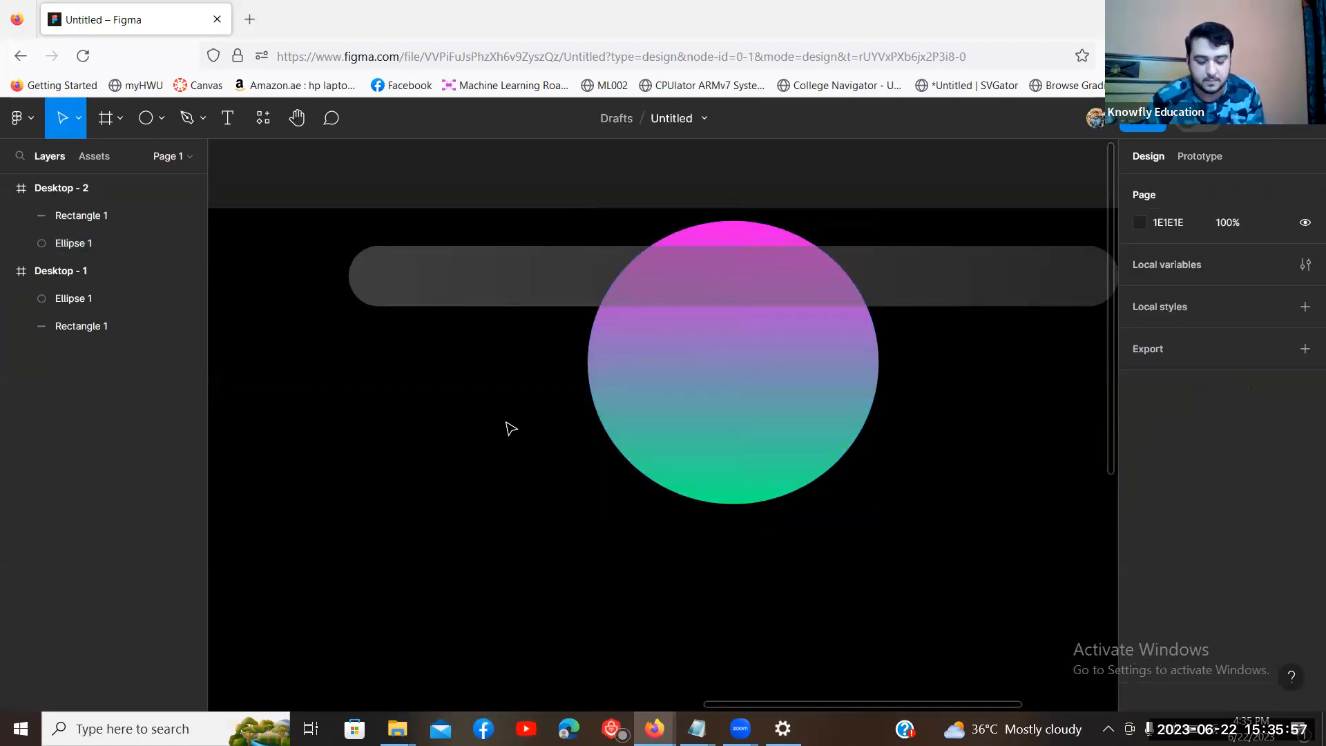
{"action": "key", "text": "minus"}
{"action": "left_click", "coordinate": [48, 238]}
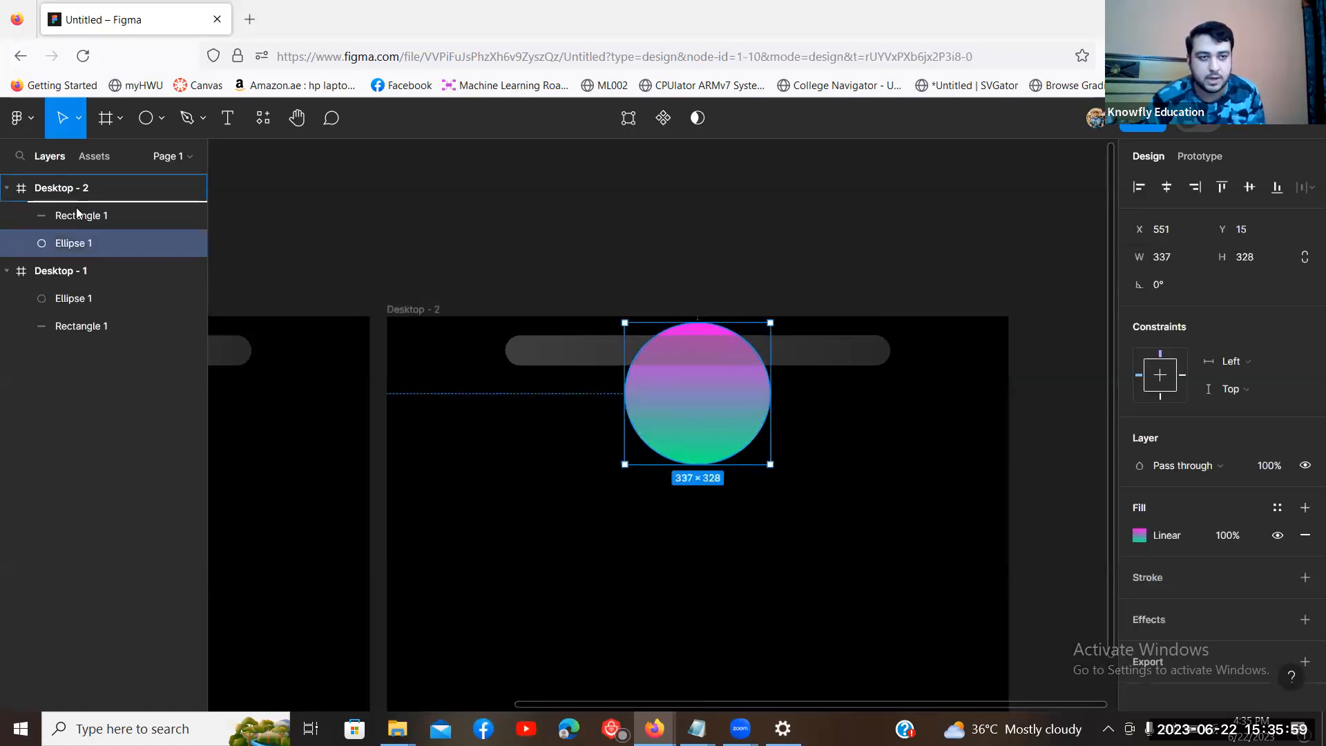
{"action": "left_click_drag", "start_coordinate": [76, 207], "coordinate": [76, 208]}
{"action": "left_click", "coordinate": [570, 238]}
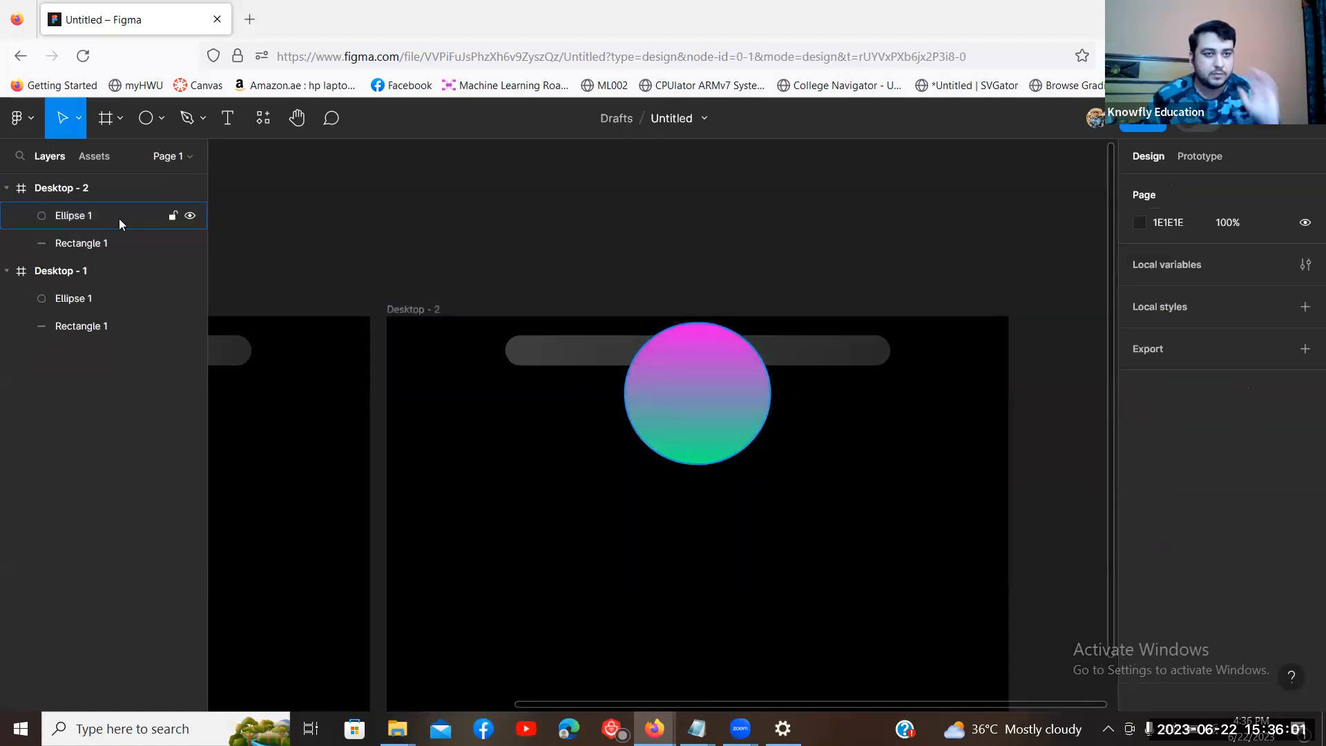
{"action": "left_click", "coordinate": [102, 217]}
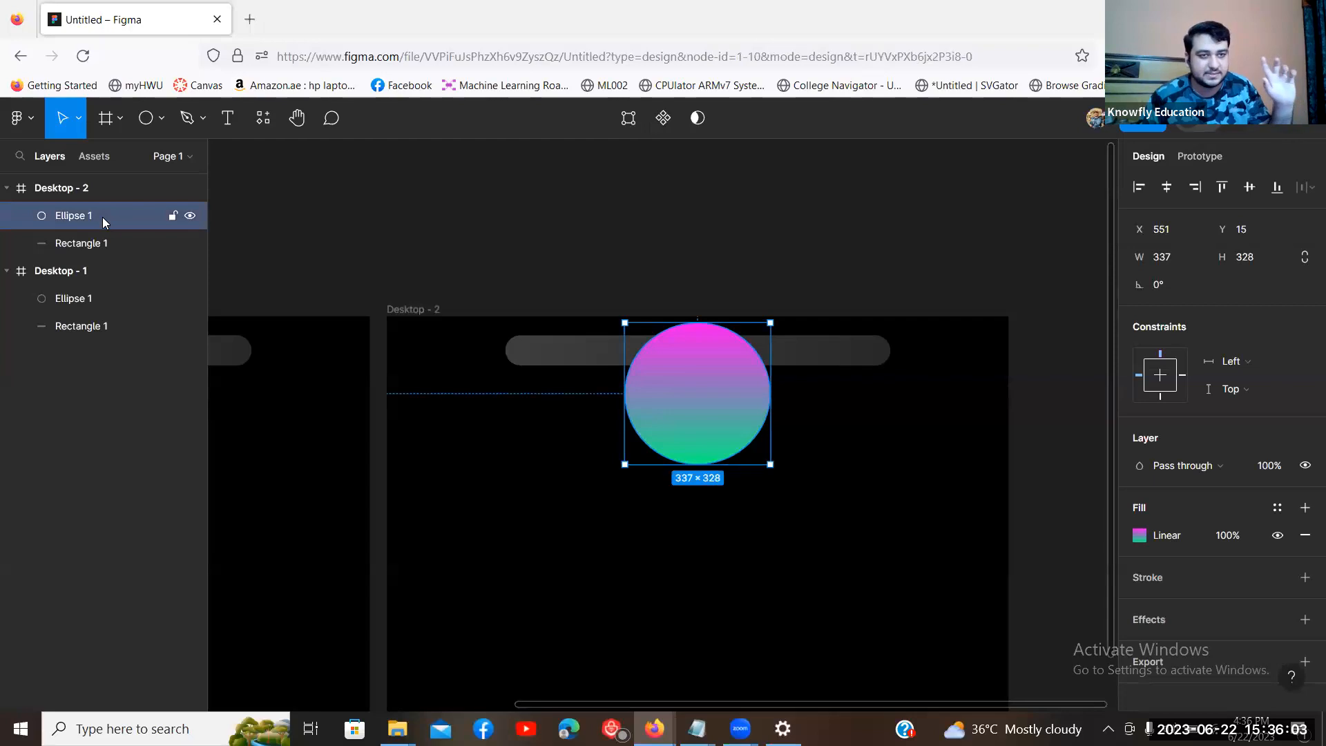
{"action": "left_click_drag", "start_coordinate": [91, 218], "coordinate": [88, 255]}
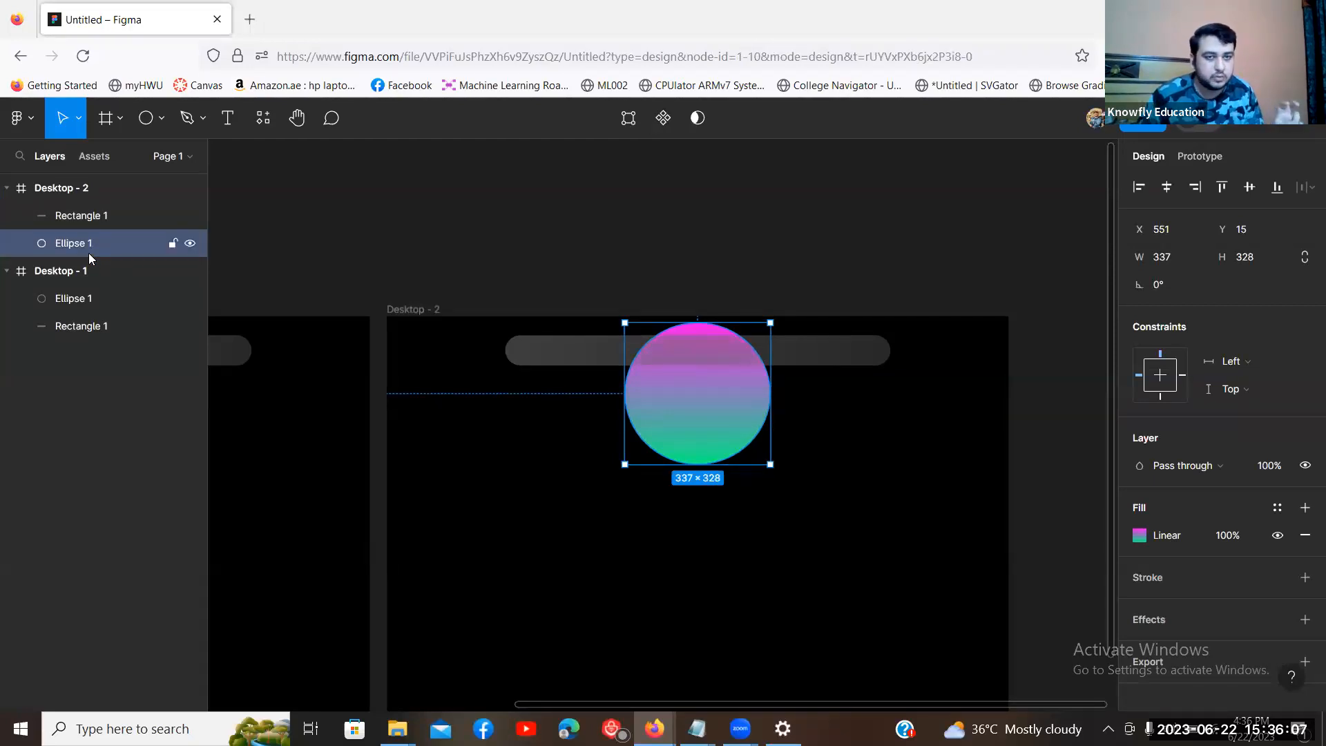
Step: Send the Desktop - 1 ellipse behind the bar and move it up to about X 529, Y 0 so the bar crosses it
{"action": "left_click", "coordinate": [561, 363]}
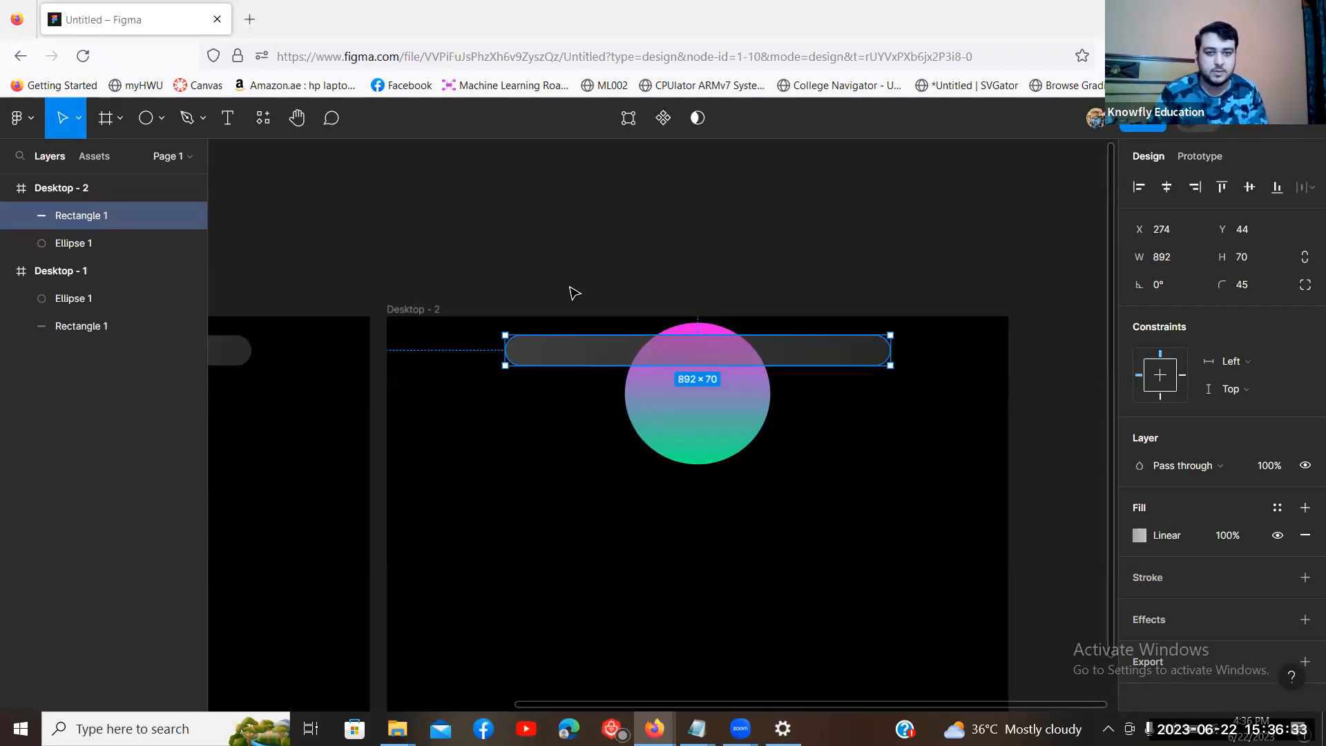
{"action": "left_click", "coordinate": [530, 237]}
{"action": "left_click_drag", "start_coordinate": [530, 237], "coordinate": [891, 200]}
{"action": "left_click", "coordinate": [675, 528]}
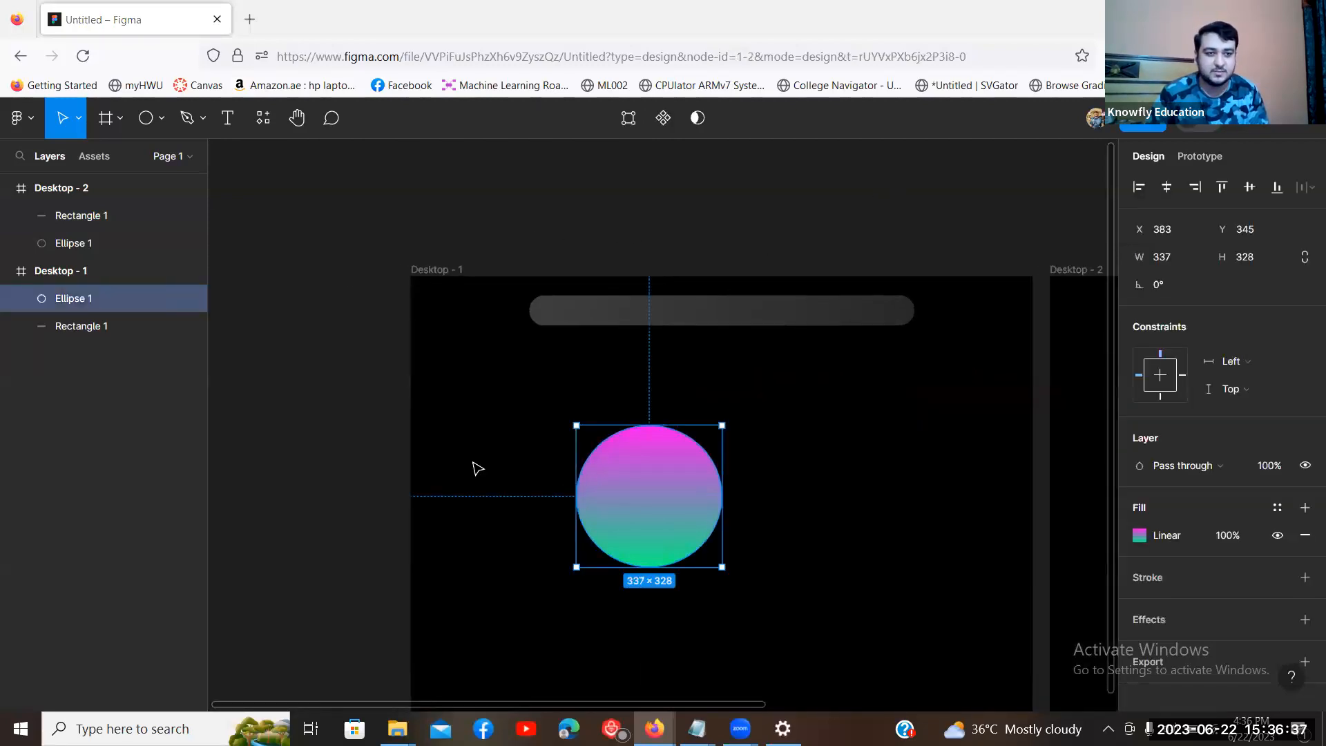
{"action": "left_click_drag", "start_coordinate": [64, 302], "coordinate": [87, 348]}
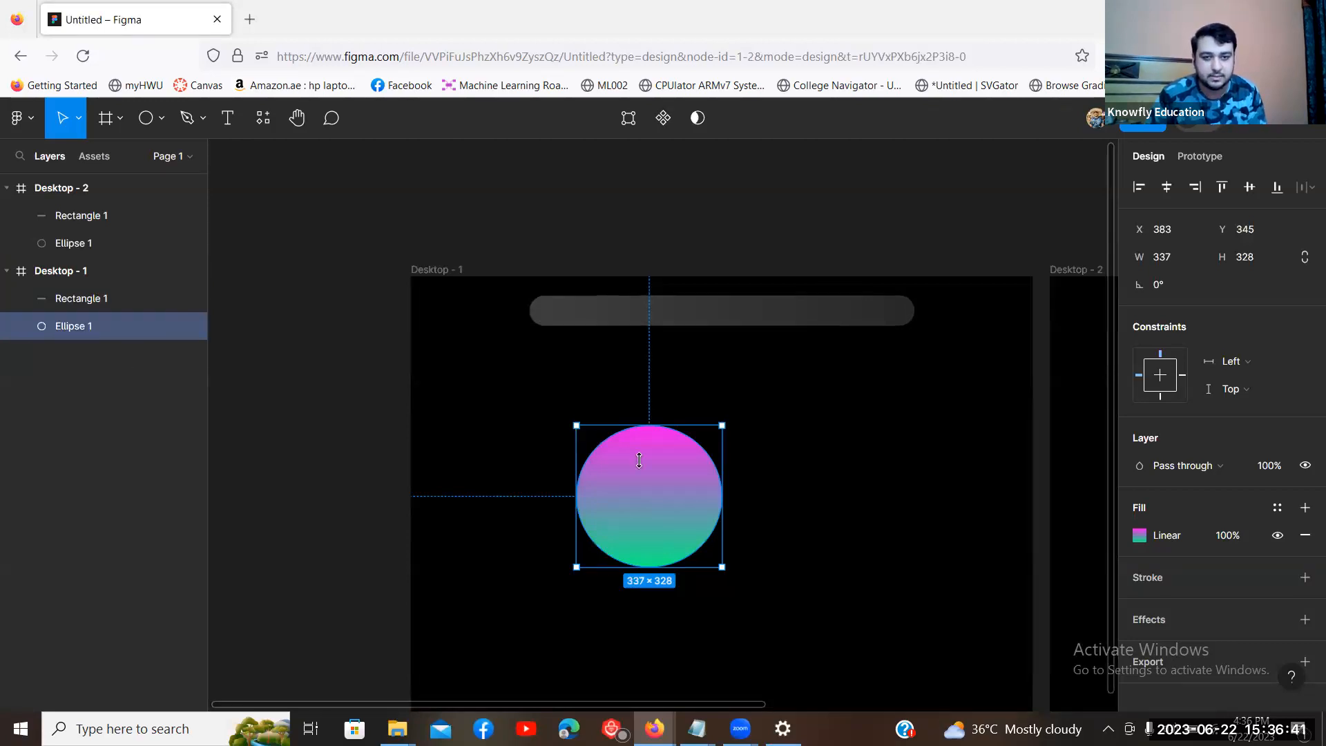
{"action": "left_click_drag", "start_coordinate": [660, 504], "coordinate": [715, 368]}
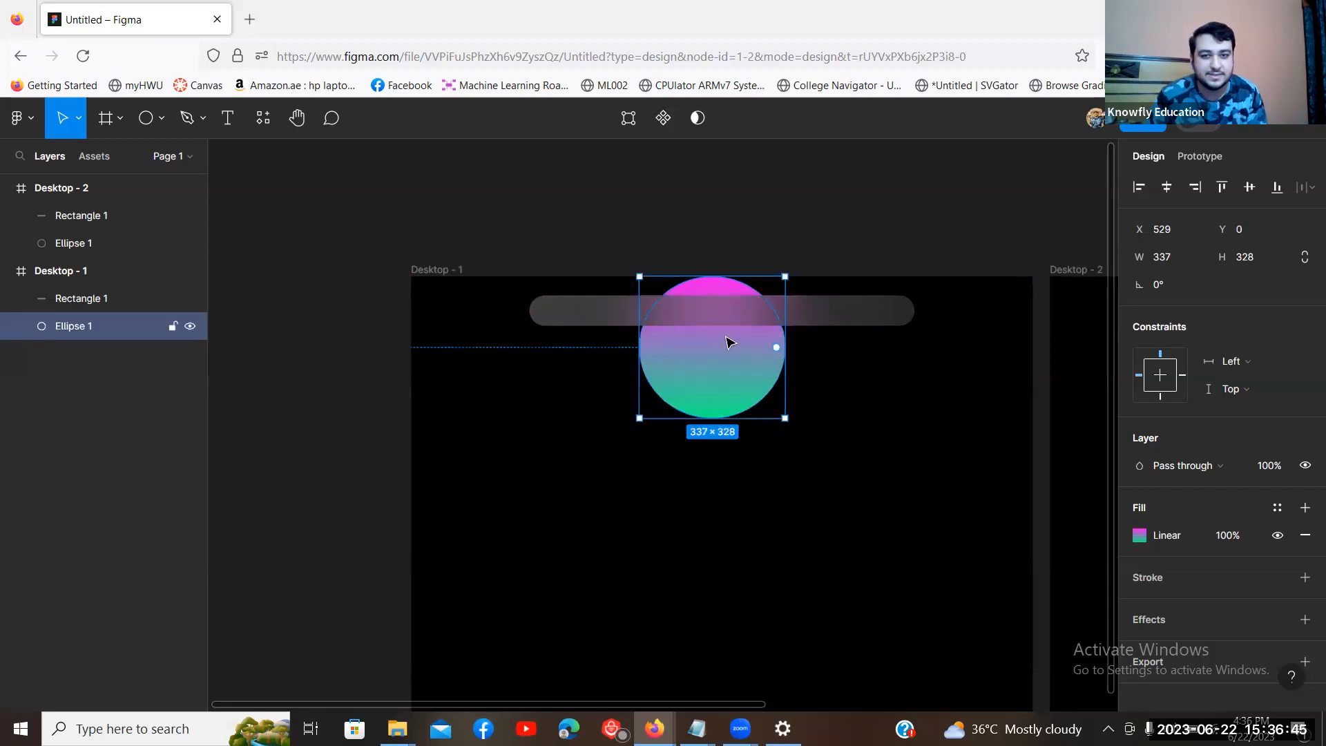
{"action": "left_click", "coordinate": [829, 217]}
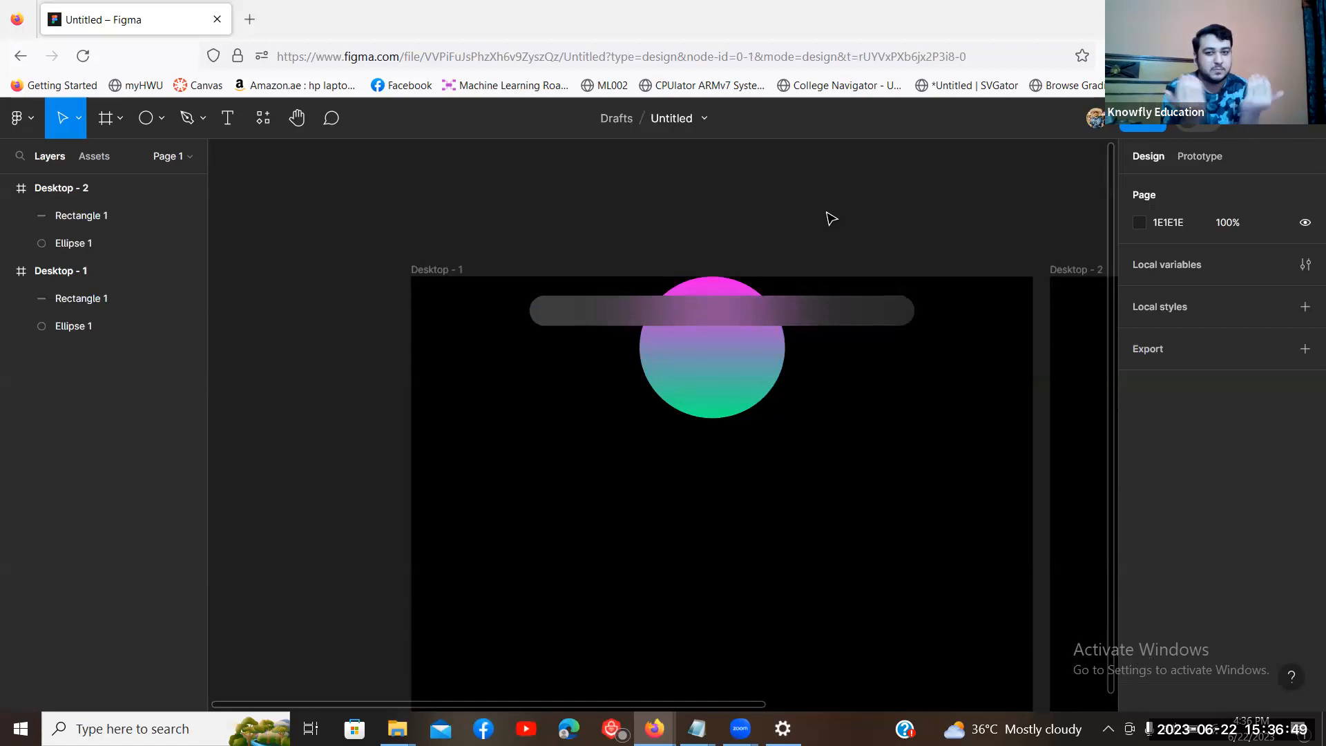
Step: Zoom the canvas to 40% and compare the bars over the ellipses in both frames
{"action": "left_click_drag", "start_coordinate": [796, 207], "coordinate": [575, 211]}
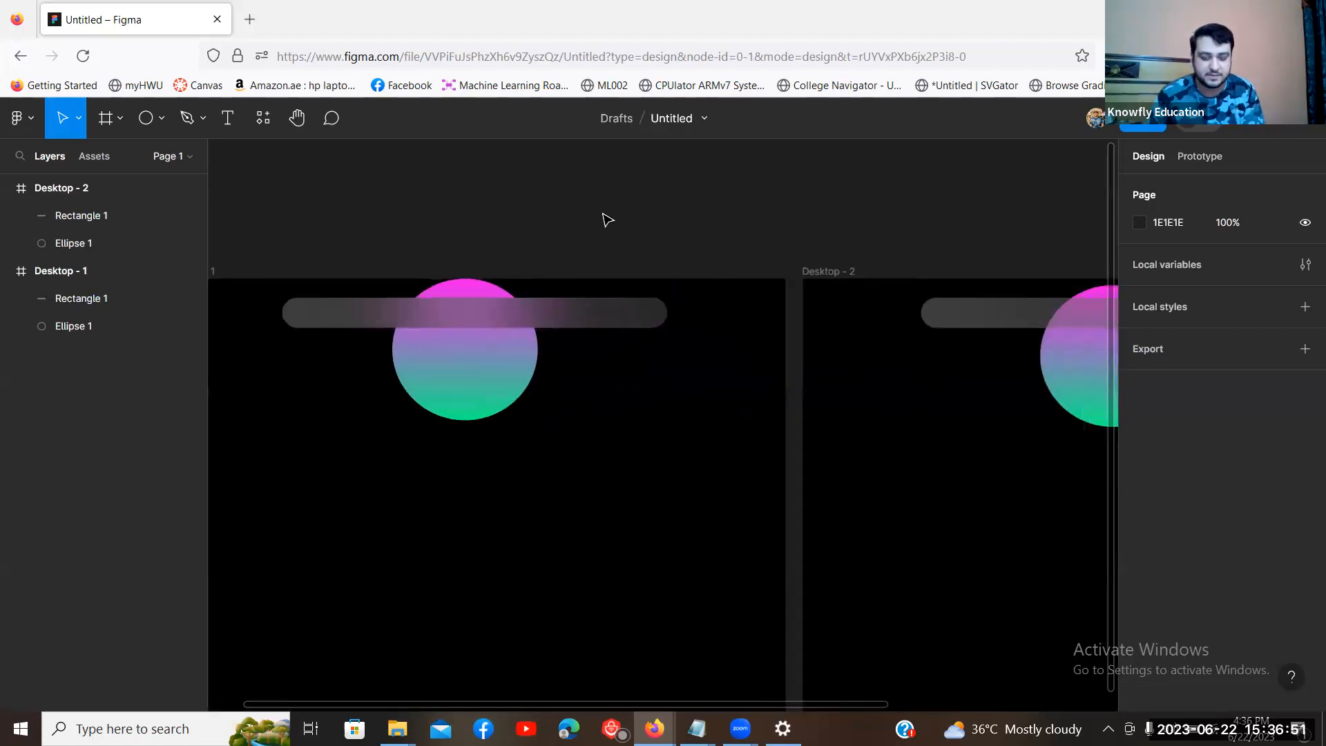
{"action": "key", "text": "minus"}
{"action": "left_click_drag", "start_coordinate": [918, 230], "coordinate": [770, 207]}
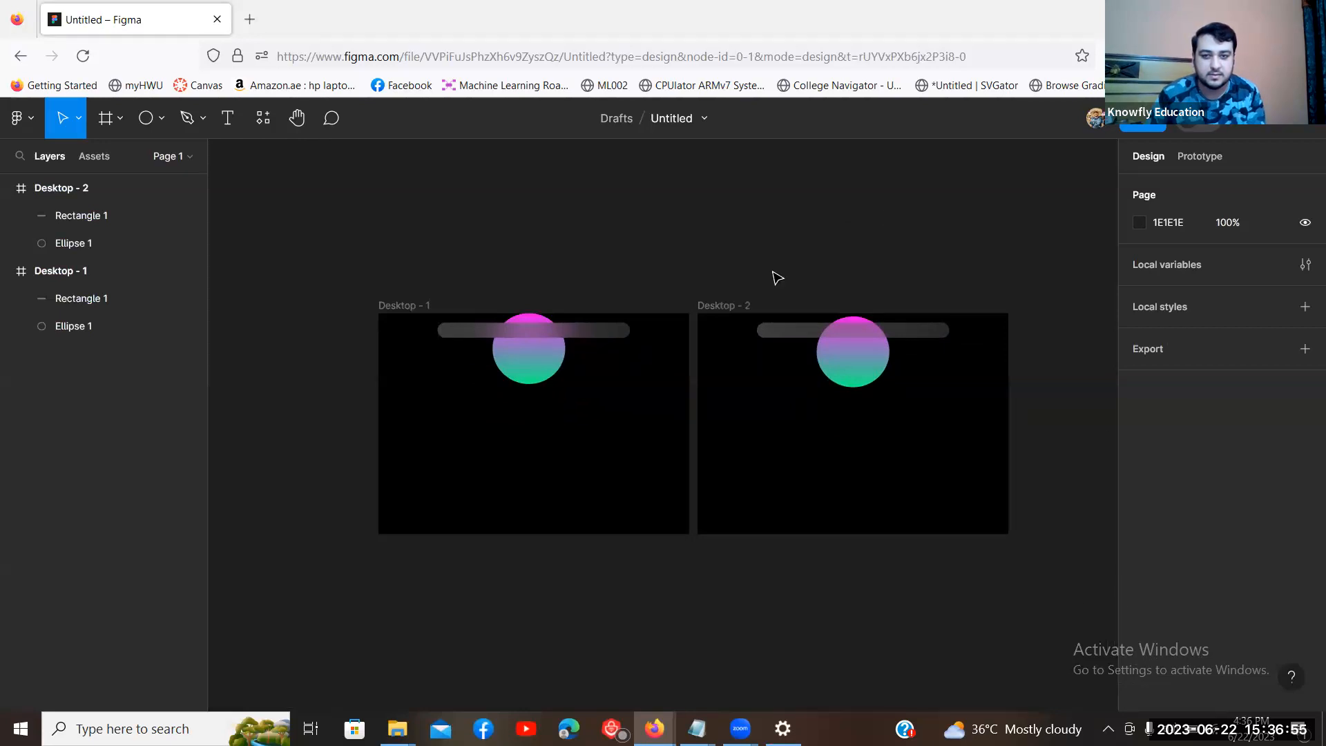
{"action": "left_click", "coordinate": [1293, 128]}
{"action": "type", "text": "40"}
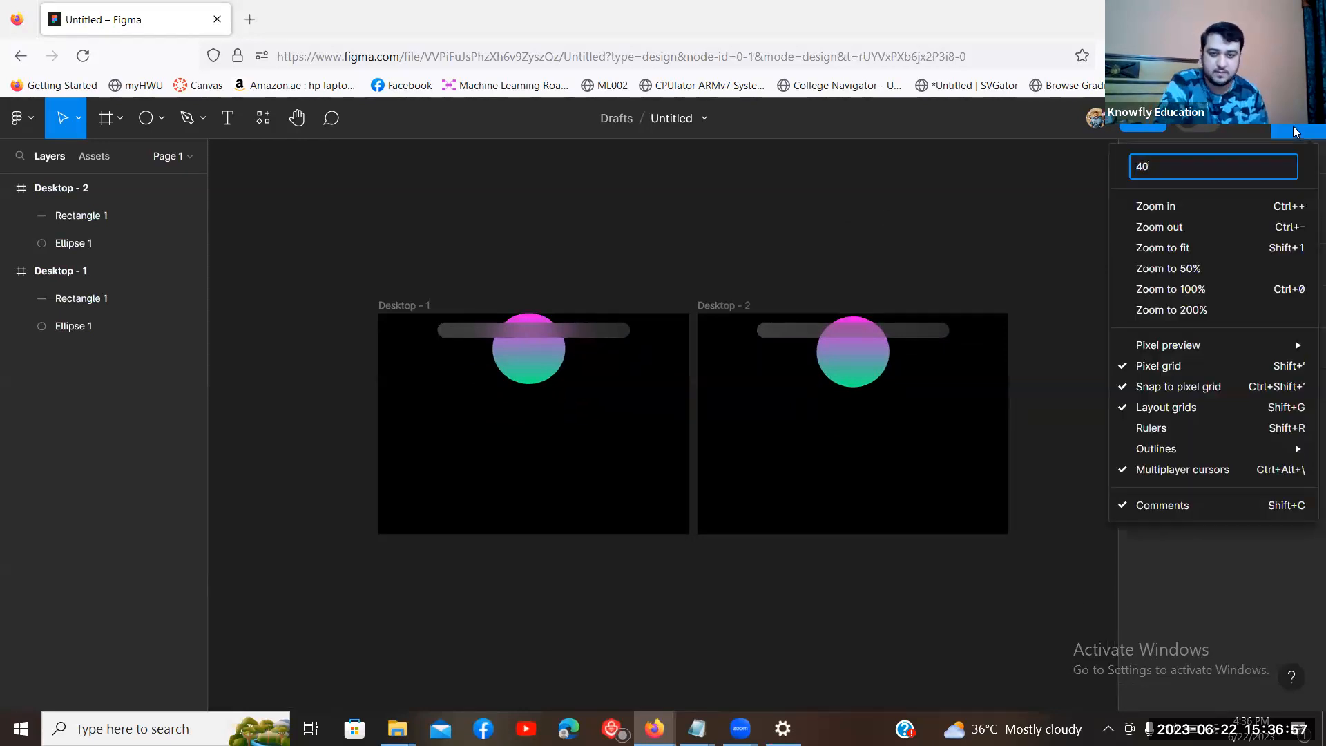
{"action": "key", "text": "Return"}
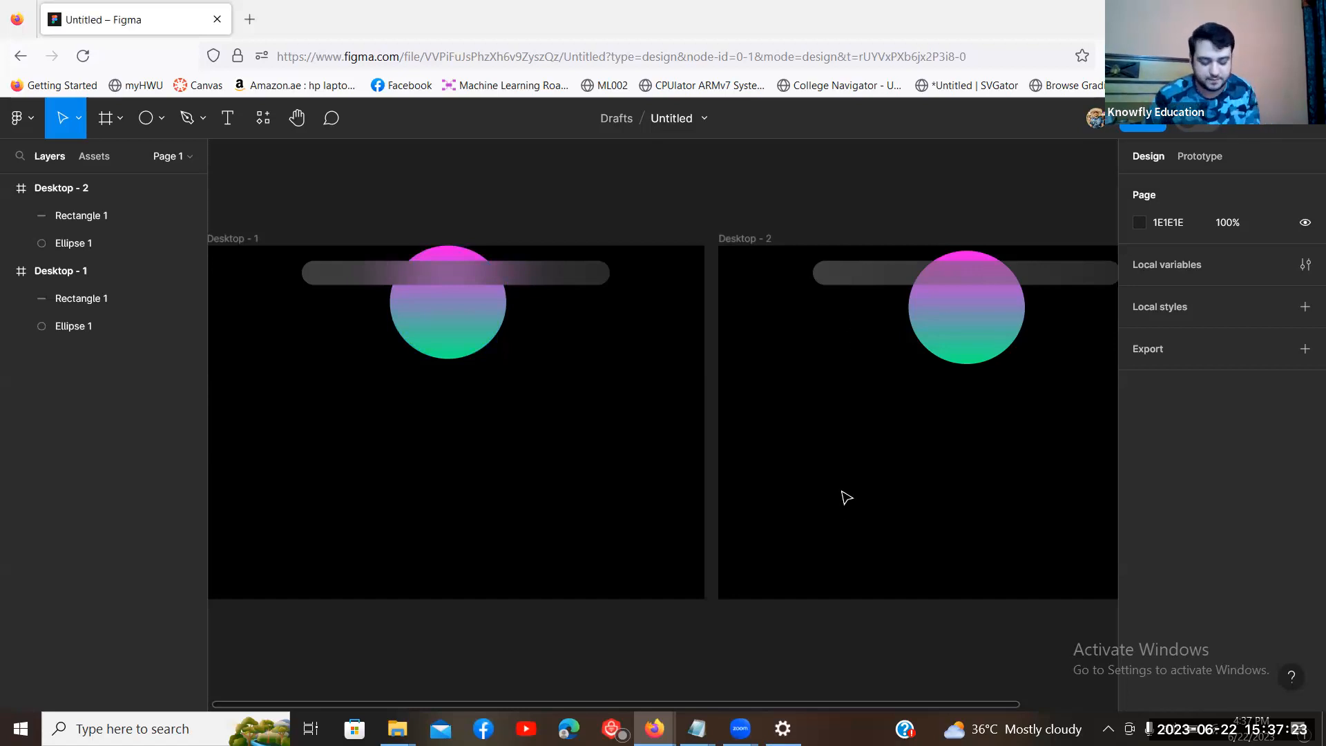
Step: Delete the Desktop - 2 frame and the gradient ellipse in Desktop - 1, leaving only the bar
{"action": "key", "text": "ctrl+minus"}
{"action": "left_click_drag", "start_coordinate": [842, 486], "coordinate": [916, 398]}
{"action": "left_click", "coordinate": [807, 222]}
{"action": "key", "text": "Delete"}
{"action": "left_click", "coordinate": [589, 289]}
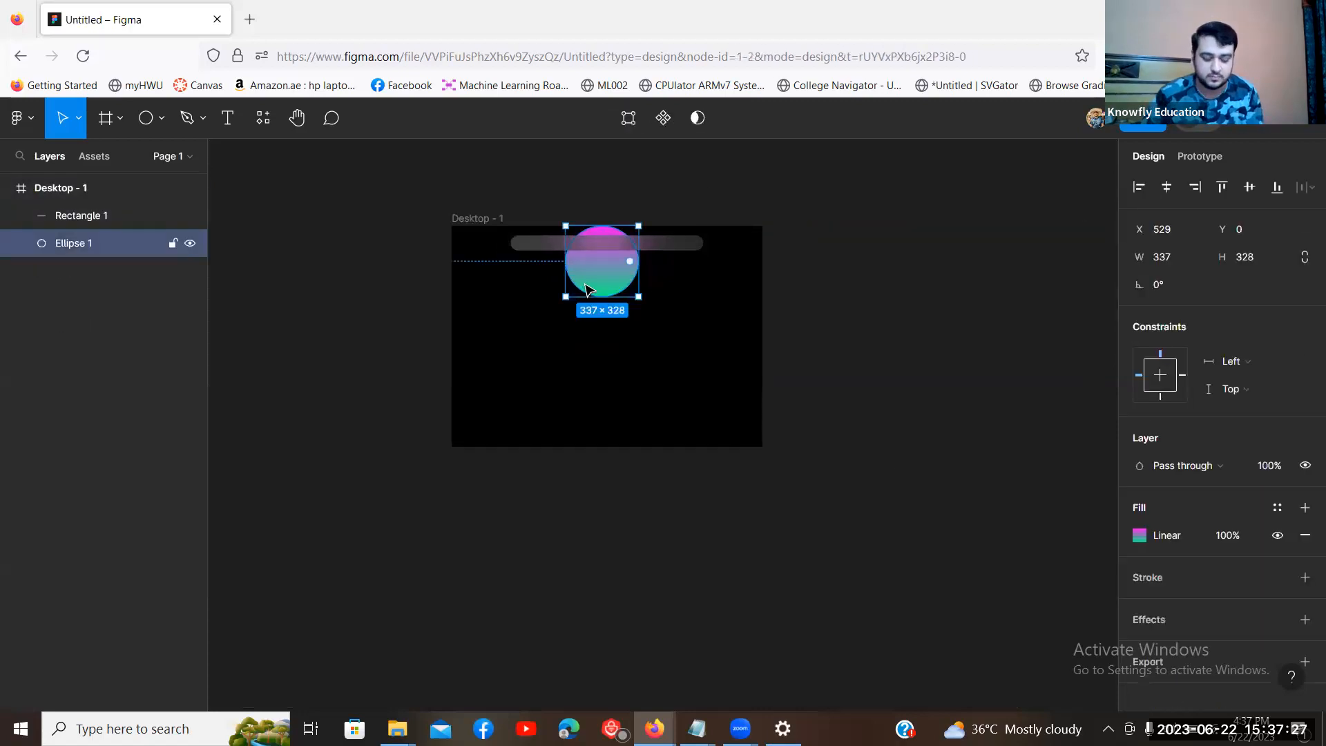
{"action": "key", "text": "Delete"}
{"action": "left_click_drag", "start_coordinate": [585, 174], "coordinate": [773, 212]}
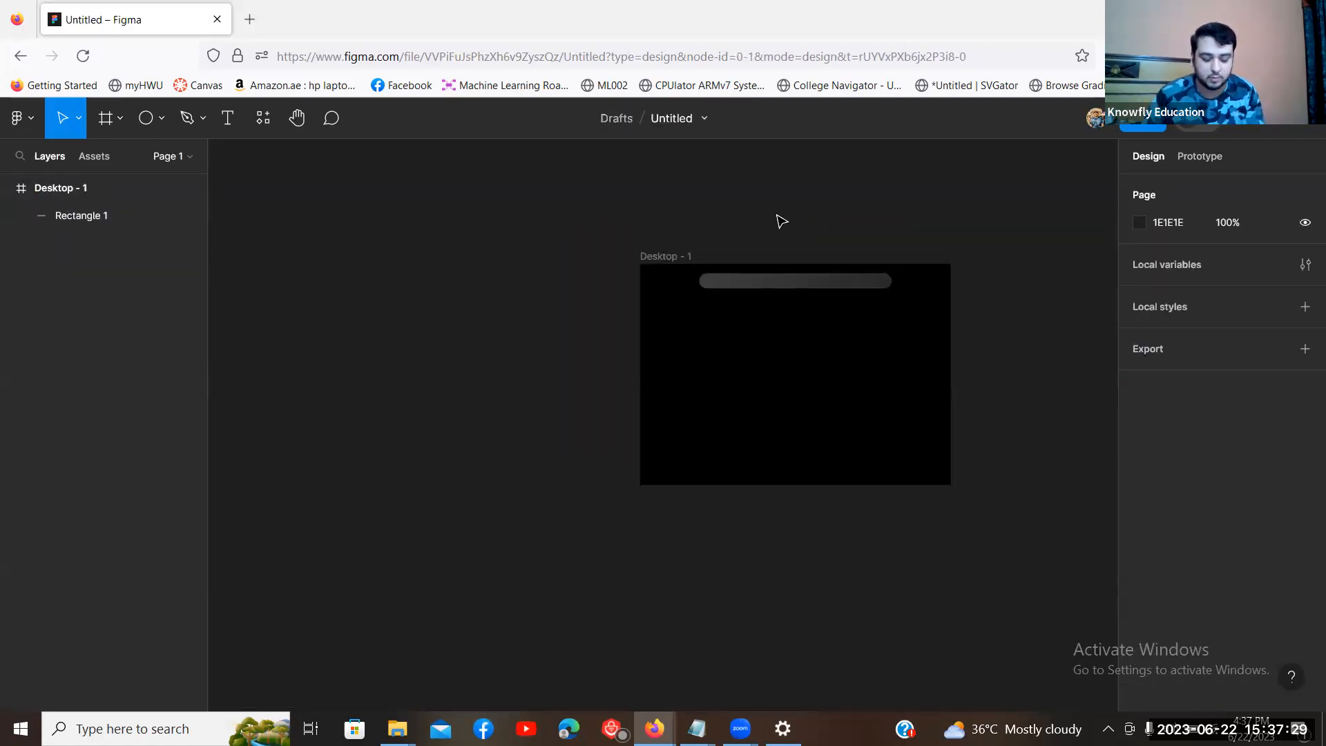
Step: Set the bar's horizontal and vertical constraints to Center
{"action": "left_click_drag", "start_coordinate": [987, 350], "coordinate": [690, 404]}
{"action": "key", "text": "ctrl+plus"}
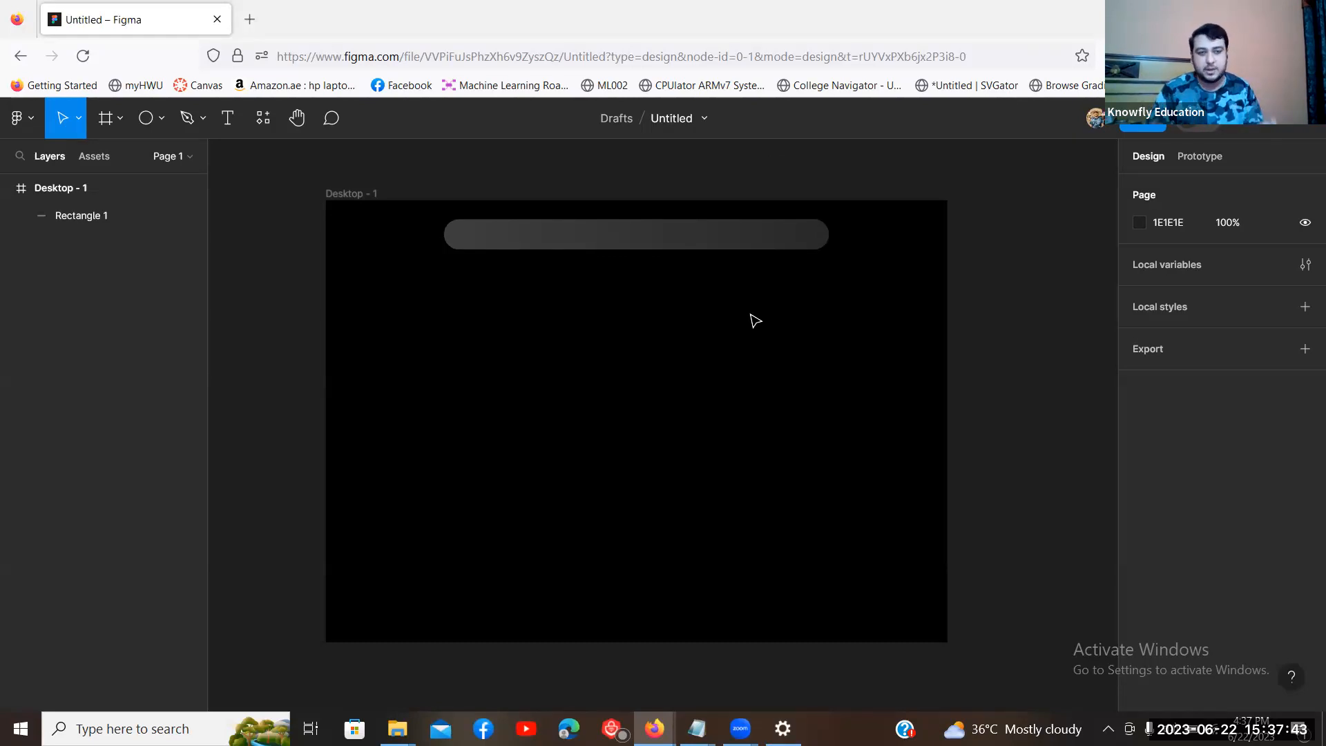
{"action": "left_click", "coordinate": [625, 241]}
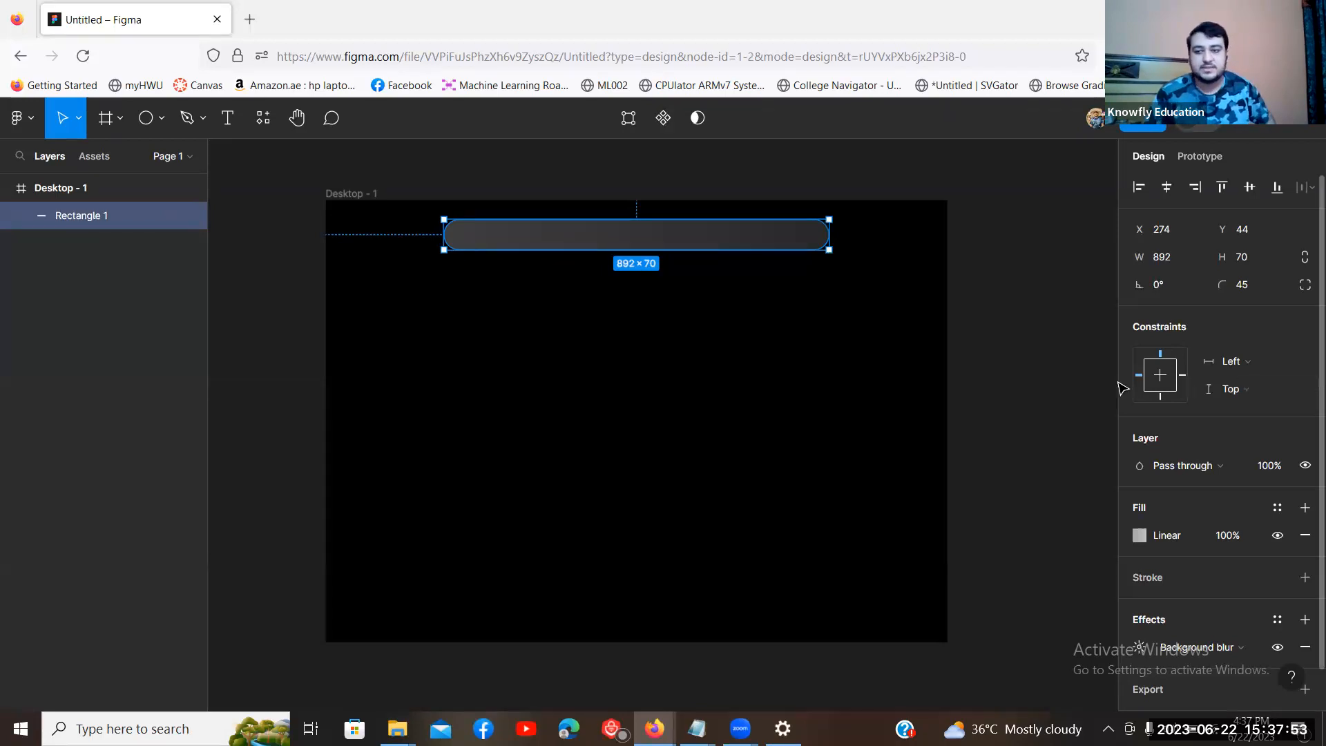
{"action": "left_click", "coordinate": [1160, 380]}
{"action": "left_click", "coordinate": [1160, 383]}
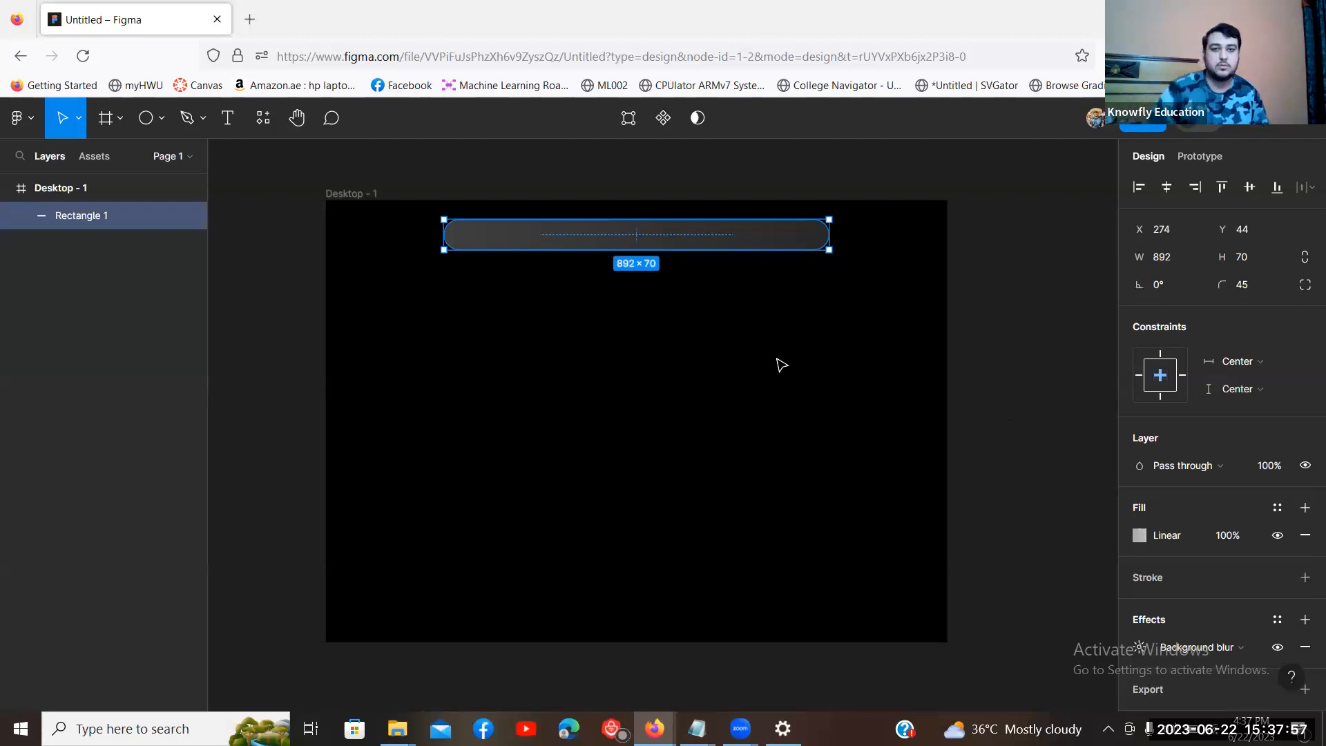
{"action": "left_click", "coordinate": [755, 313]}
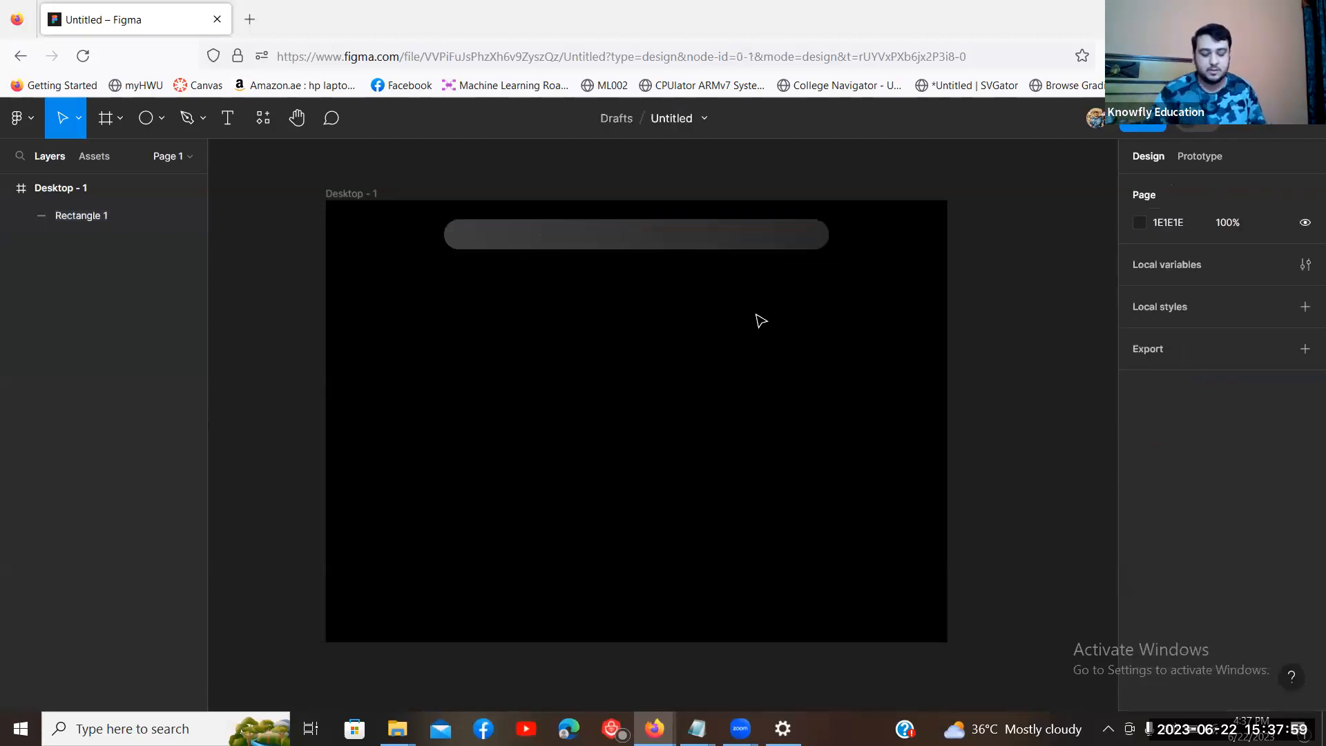
Step: Stretch the Desktop - 1 frame upwards and downwards to a height of about 4128
{"action": "key", "text": "minus"}
{"action": "left_click", "coordinate": [532, 306]}
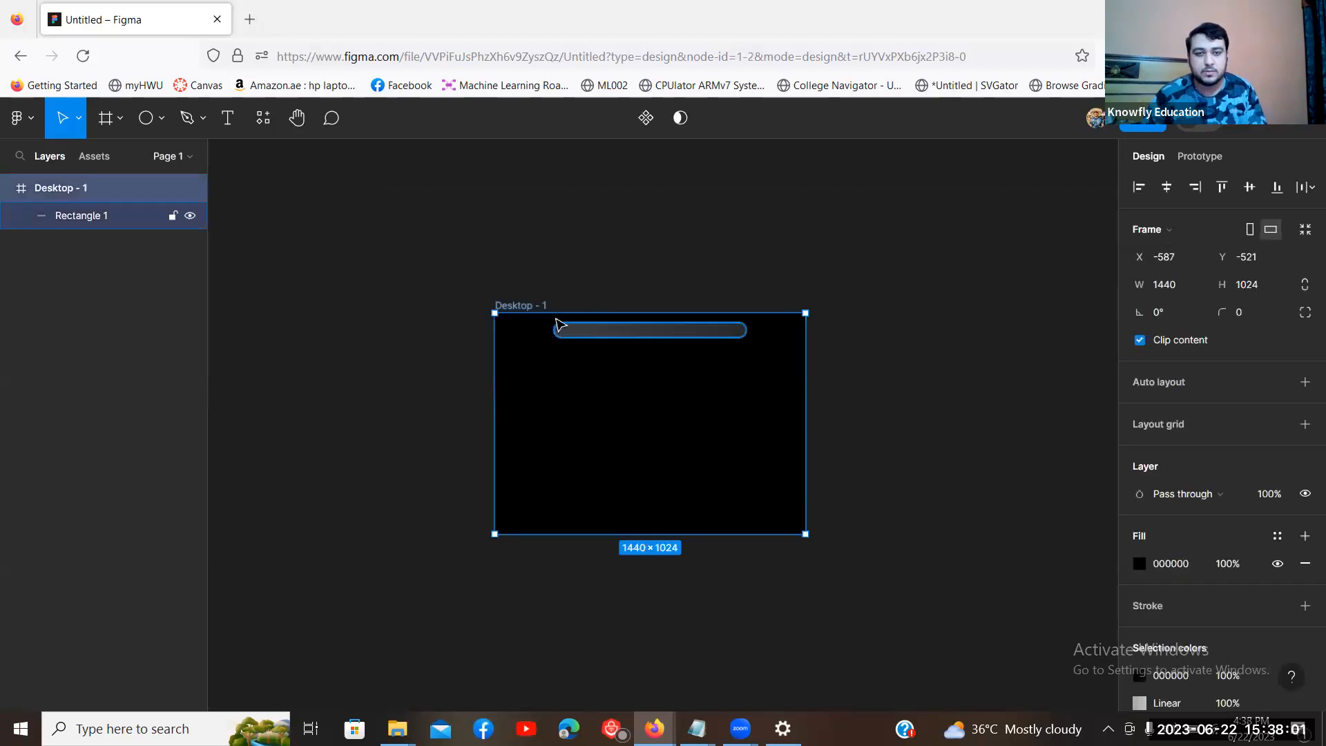
{"action": "left_click_drag", "start_coordinate": [556, 306], "coordinate": [564, 203]}
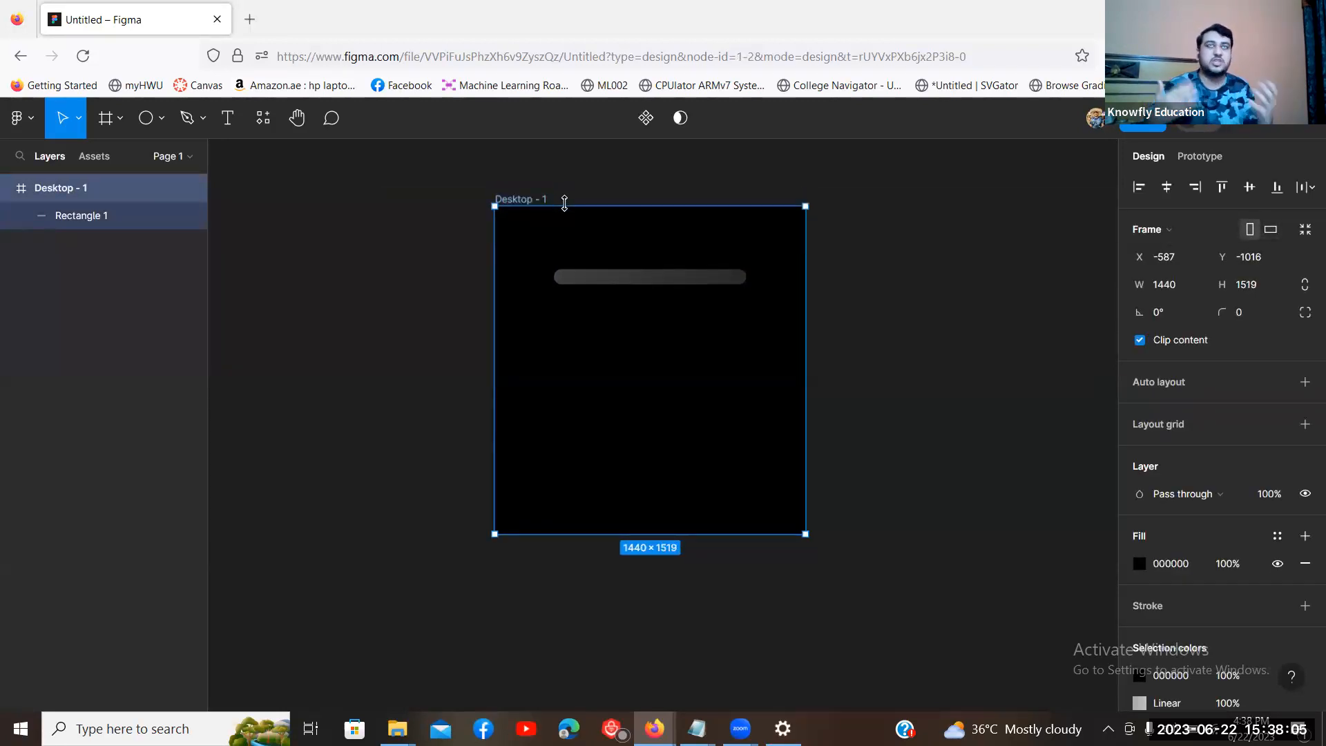
{"action": "left_click_drag", "start_coordinate": [574, 207], "coordinate": [578, 226]}
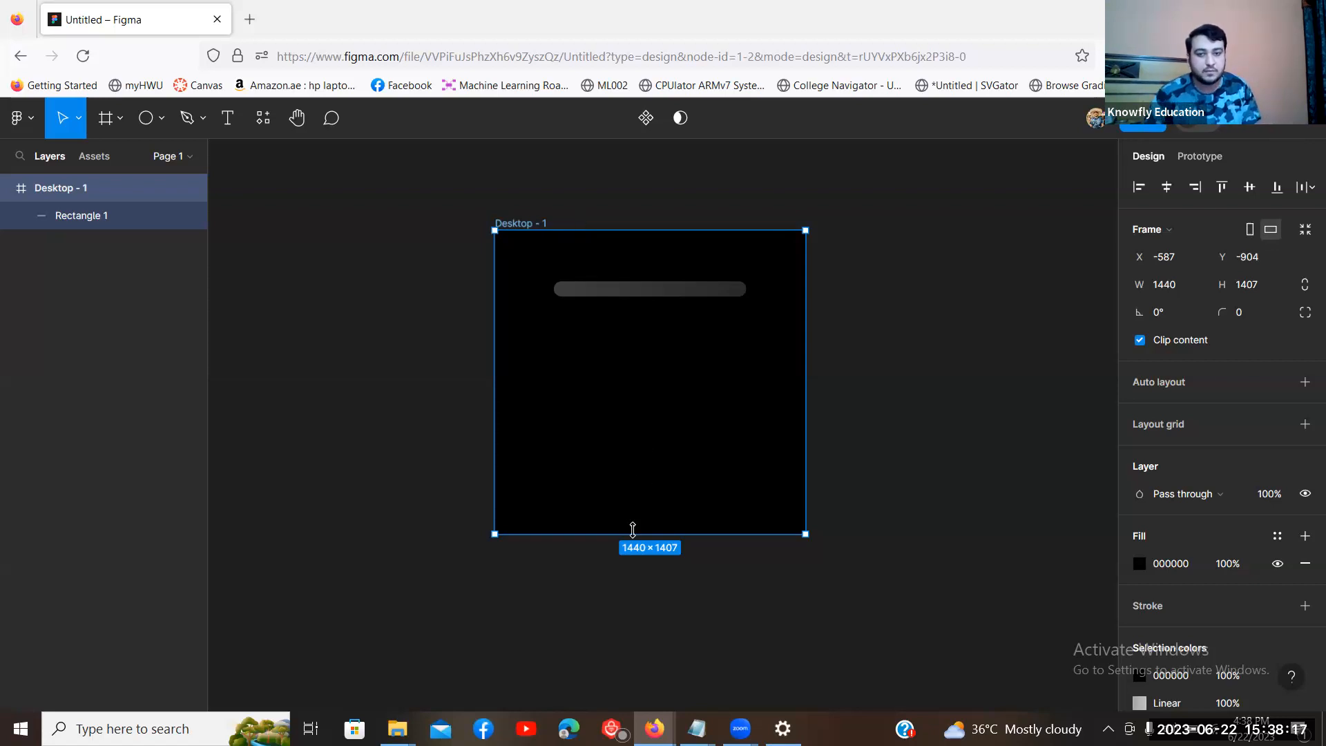
{"action": "left_click_drag", "start_coordinate": [628, 533], "coordinate": [634, 586]}
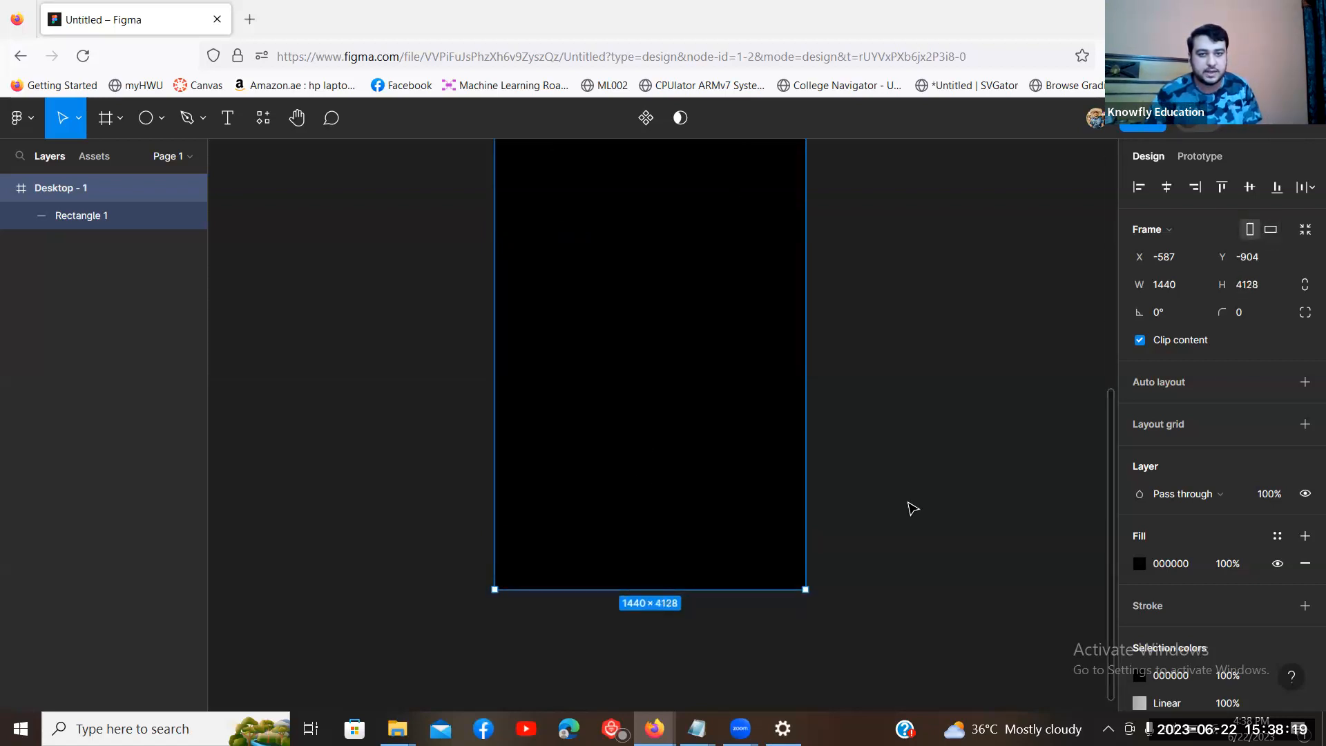
Step: Examine where the center-constrained bar sits within the stretched Desktop - 1 frame
{"action": "scroll", "coordinate": [911, 506], "scroll_direction": "up", "scroll_amount": 7}
{"action": "scroll", "coordinate": [906, 507], "scroll_direction": "down", "scroll_amount": 3}
{"action": "left_click", "coordinate": [902, 502]}
{"action": "key", "text": "ctrl+minus"}
{"action": "scroll", "coordinate": [901, 502], "scroll_direction": "down", "scroll_amount": 1}
{"action": "scroll", "coordinate": [902, 502], "scroll_direction": "up", "scroll_amount": 1}
{"action": "scroll", "coordinate": [897, 509], "scroll_direction": "down", "scroll_amount": 1}
{"action": "scroll", "coordinate": [821, 483], "scroll_direction": "up", "scroll_amount": 1}
{"action": "left_click", "coordinate": [677, 393]}
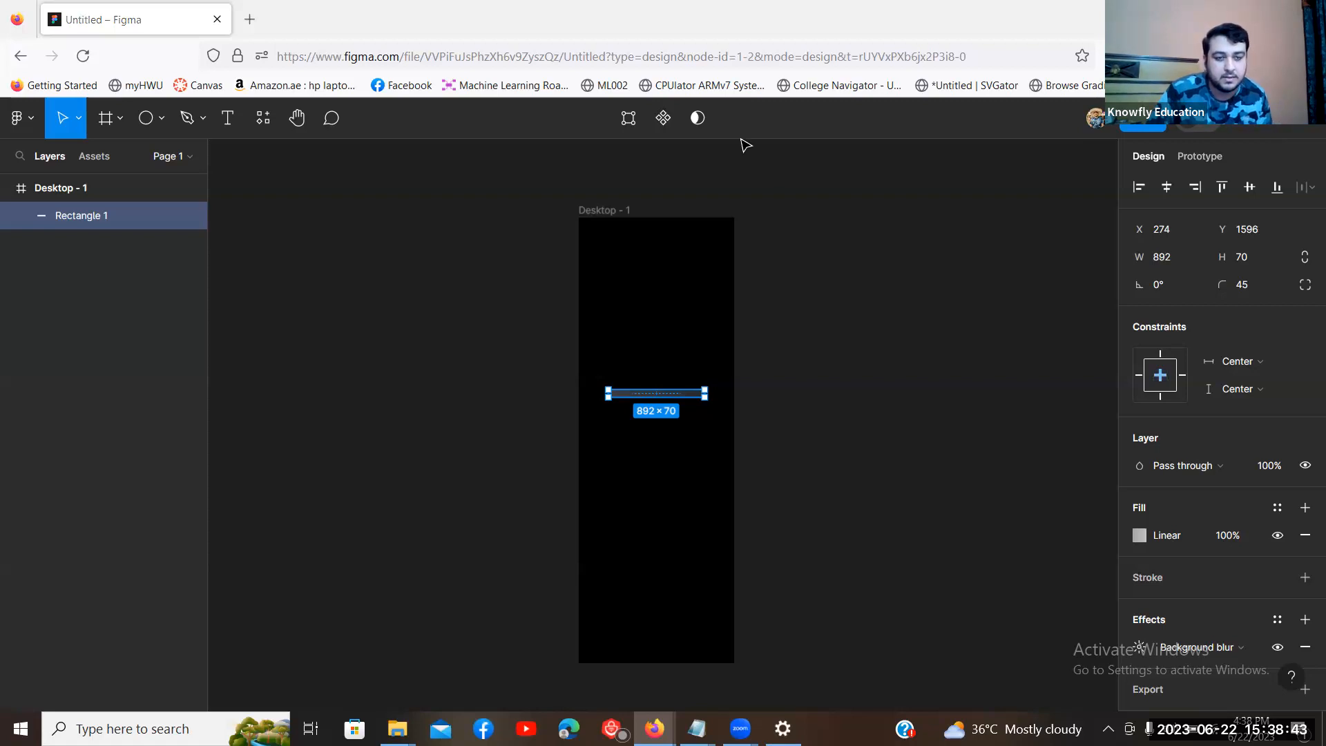
{"action": "left_click", "coordinate": [832, 361]}
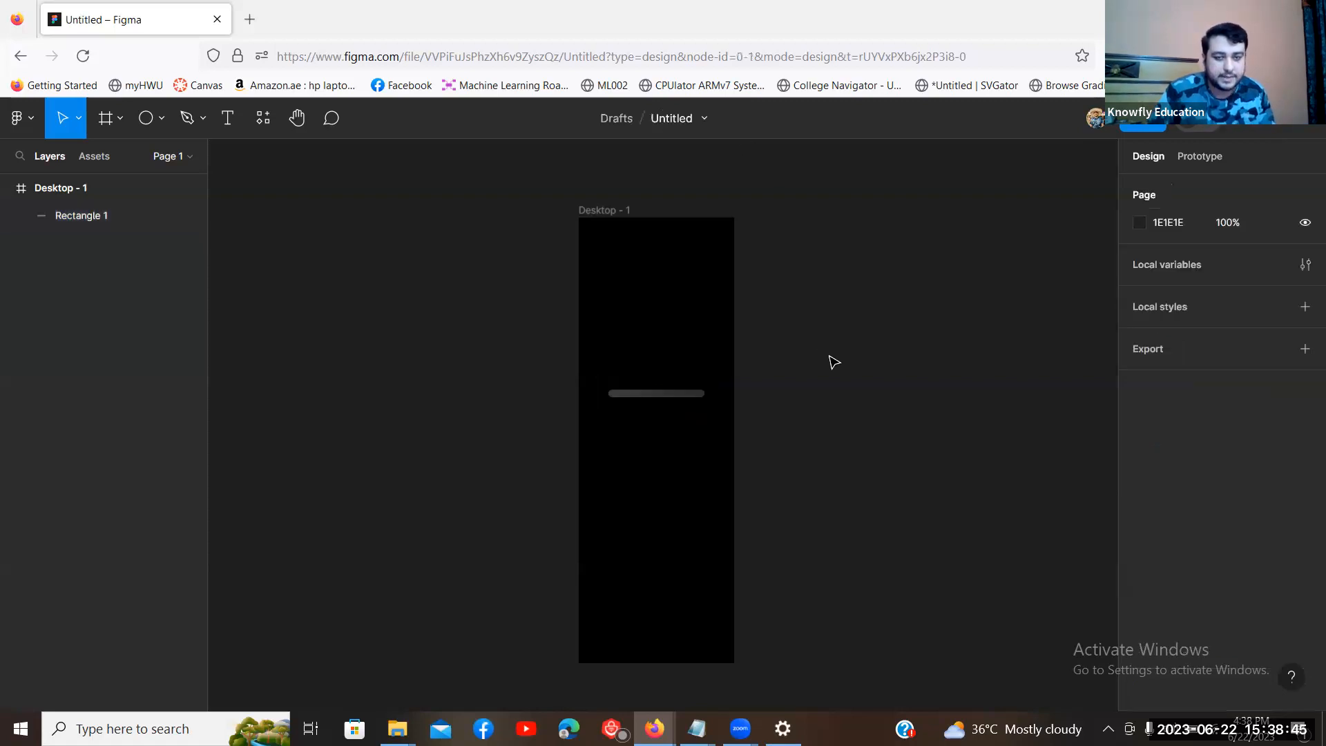
Step: Undo the height changes of the Desktop - 1 frame
{"action": "key", "text": "ctrl+z"}
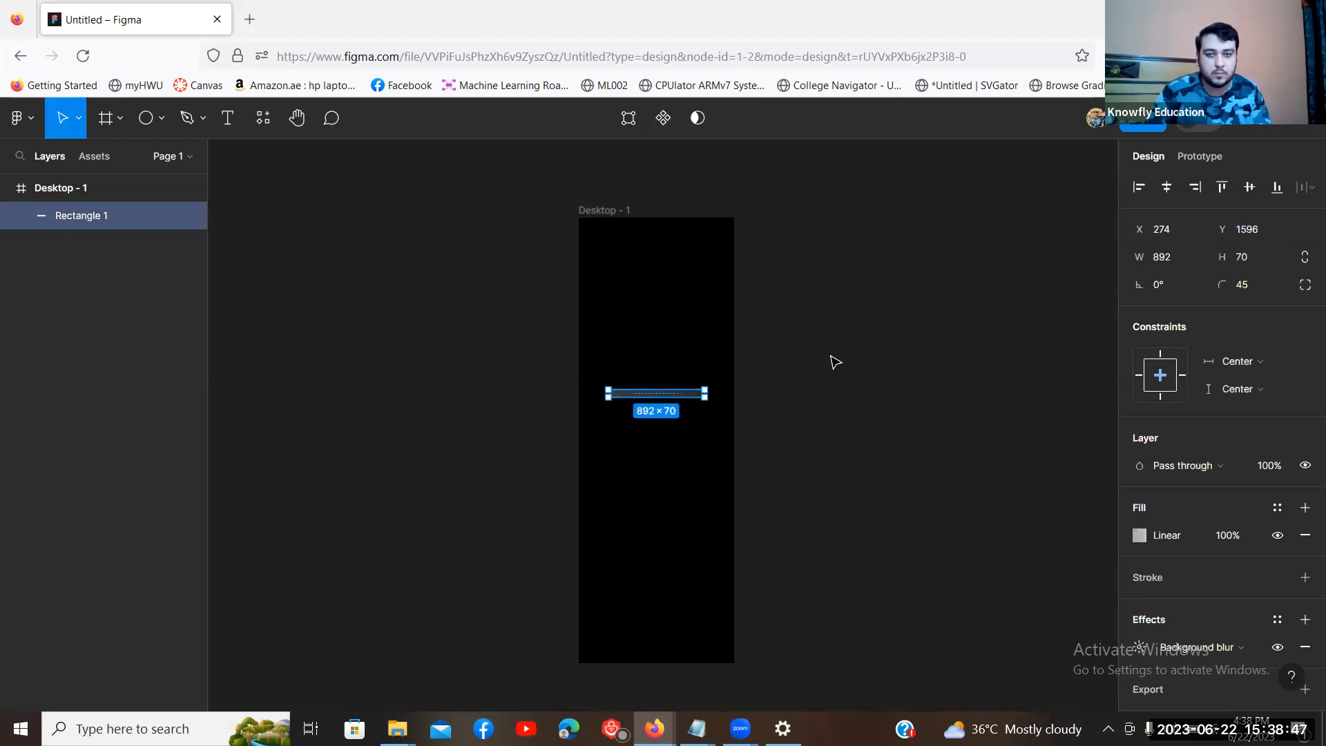
{"action": "key", "text": "ctrl+z"}
{"action": "key", "text": "ctrl+z"}
{"action": "key", "text": "ctrl+z"}
{"action": "key", "text": "ctrl+z"}
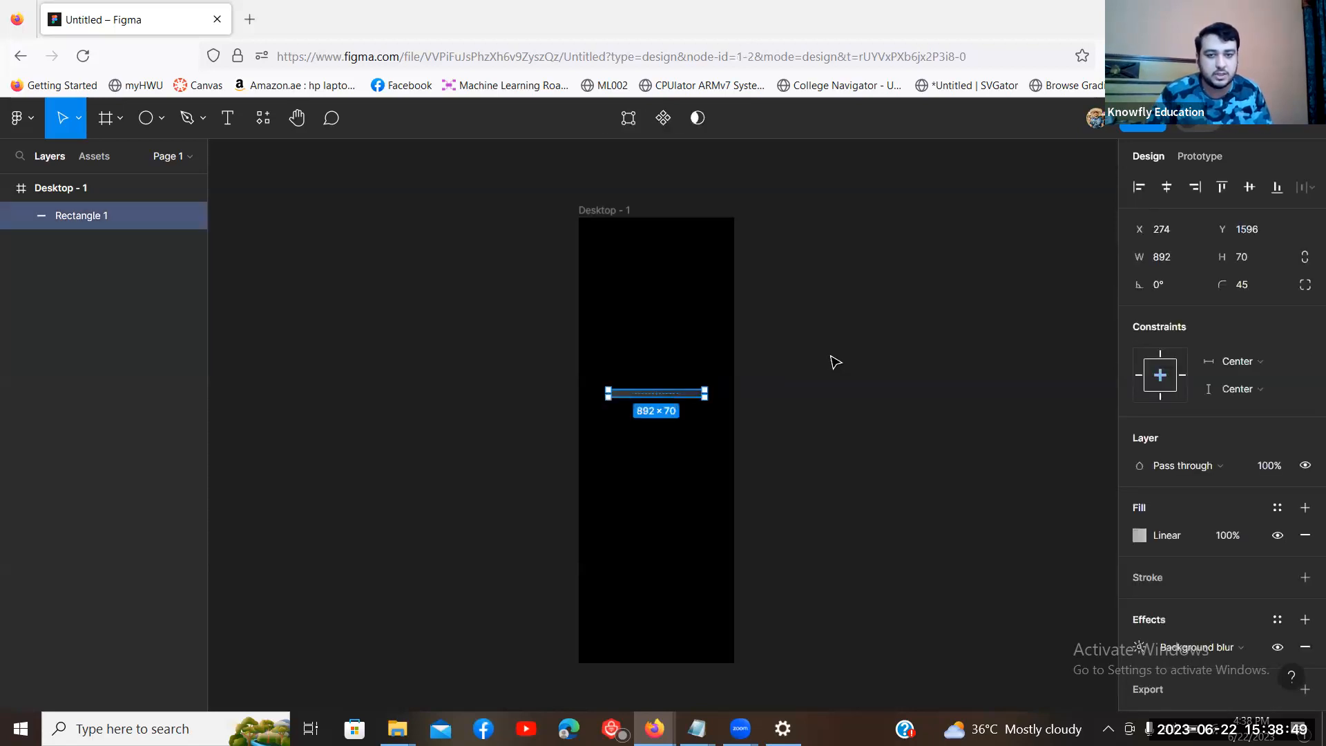
{"action": "key", "text": "ctrl+z"}
{"action": "key", "text": "ctrl+z"}
{"action": "left_click", "coordinate": [764, 307]}
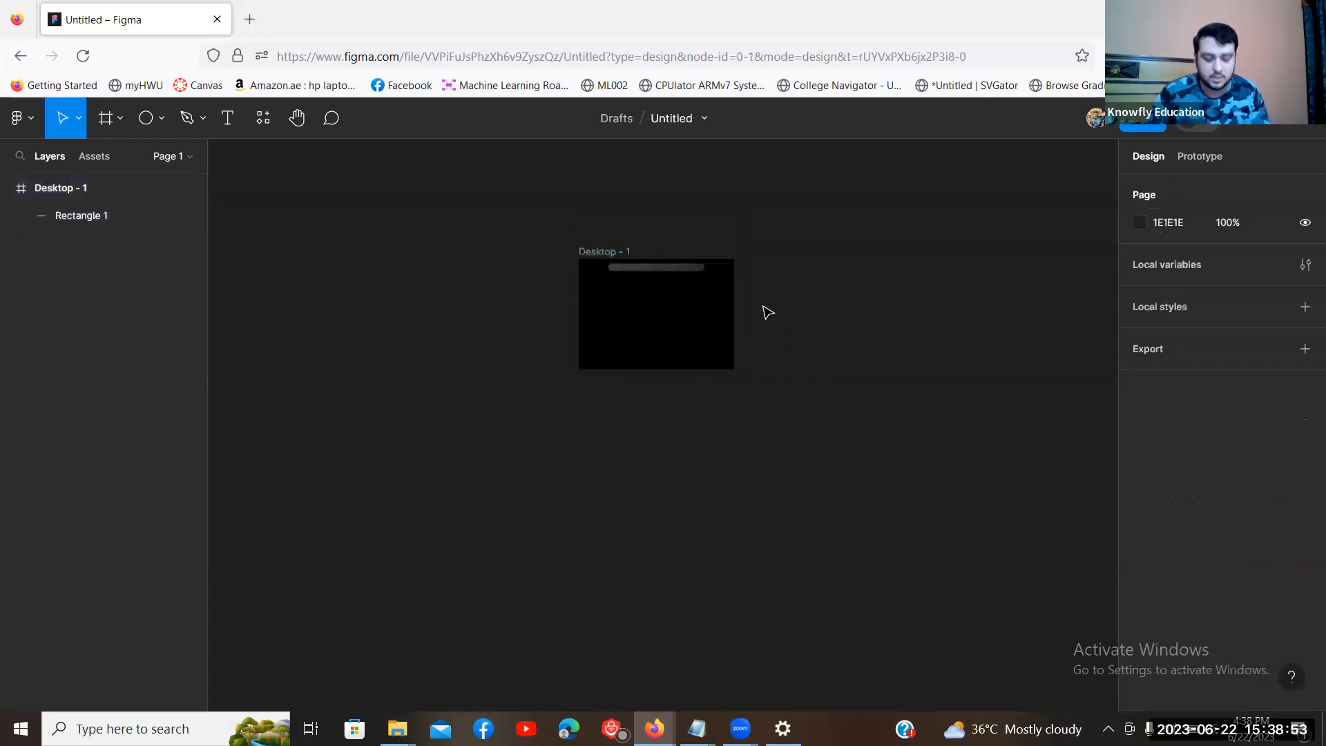
Step: Set the bar's constraints to Top vertically and Center horizontally
{"action": "key", "text": "ctrl+plus"}
{"action": "left_click_drag", "start_coordinate": [842, 346], "coordinate": [847, 483]}
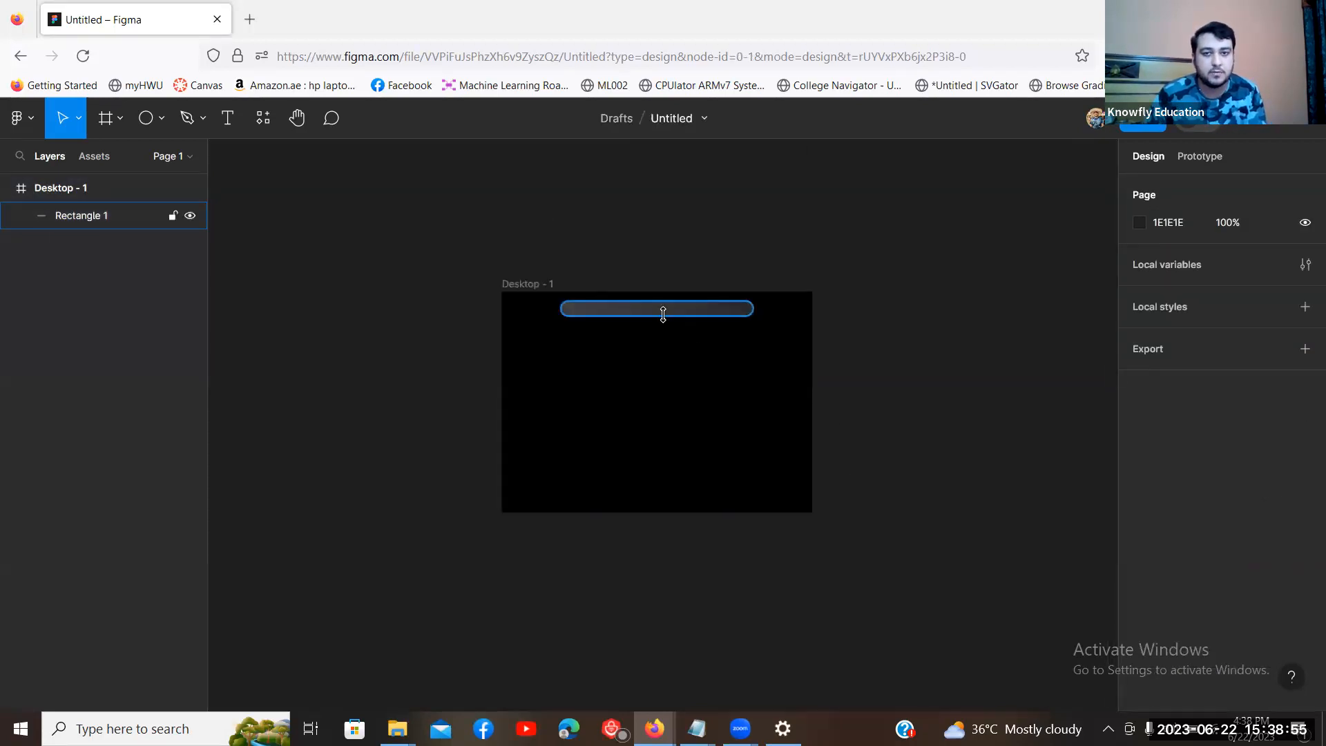
{"action": "left_click", "coordinate": [660, 310]}
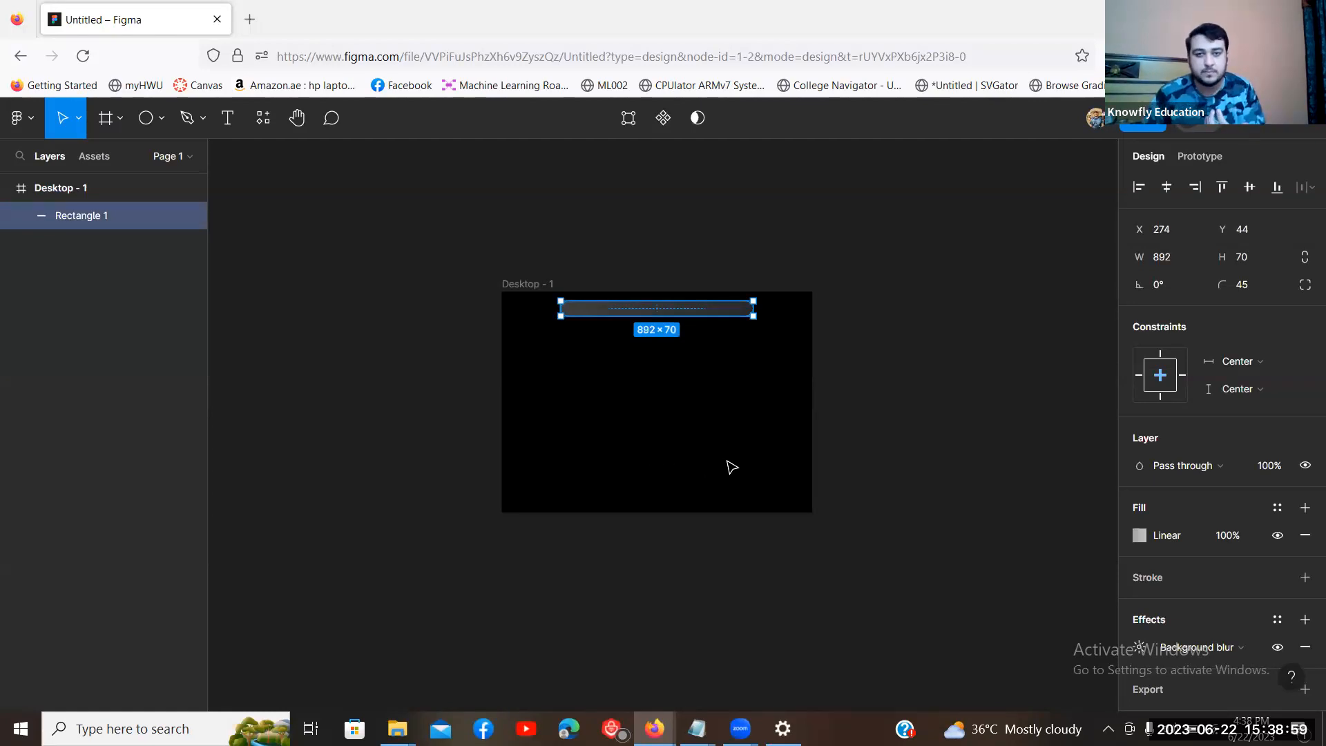
{"action": "left_click", "coordinate": [672, 411]}
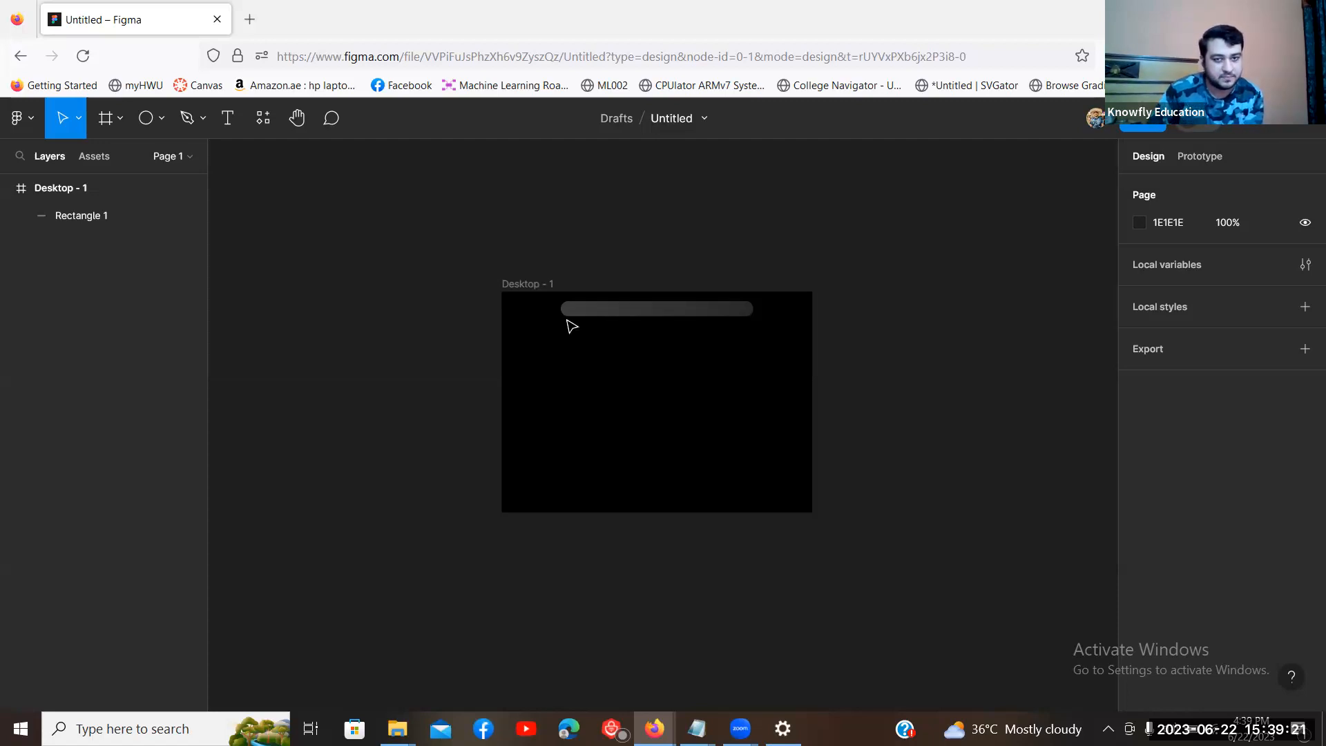
{"action": "left_click", "coordinate": [610, 310]}
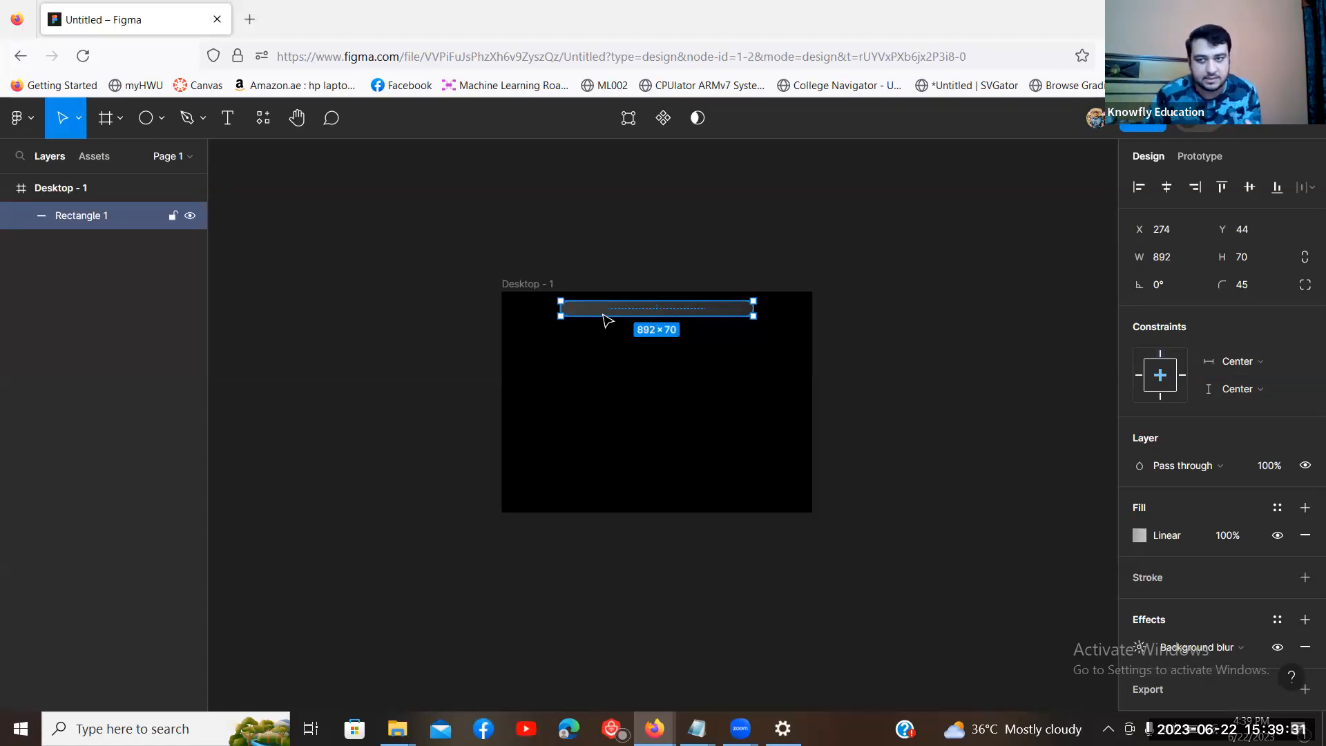
{"action": "left_click", "coordinate": [1252, 394]}
{"action": "left_click", "coordinate": [1247, 327]}
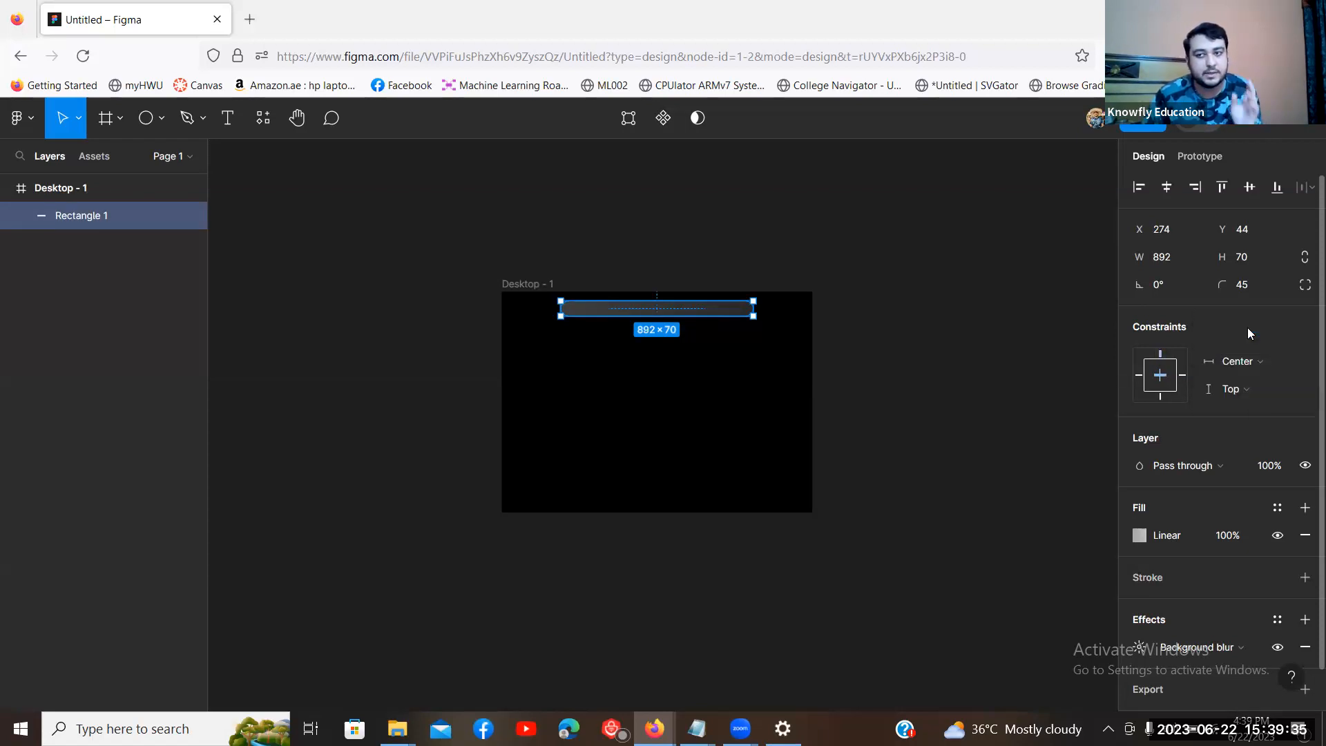
{"action": "left_click", "coordinate": [1248, 364]}
{"action": "left_click", "coordinate": [1249, 366]}
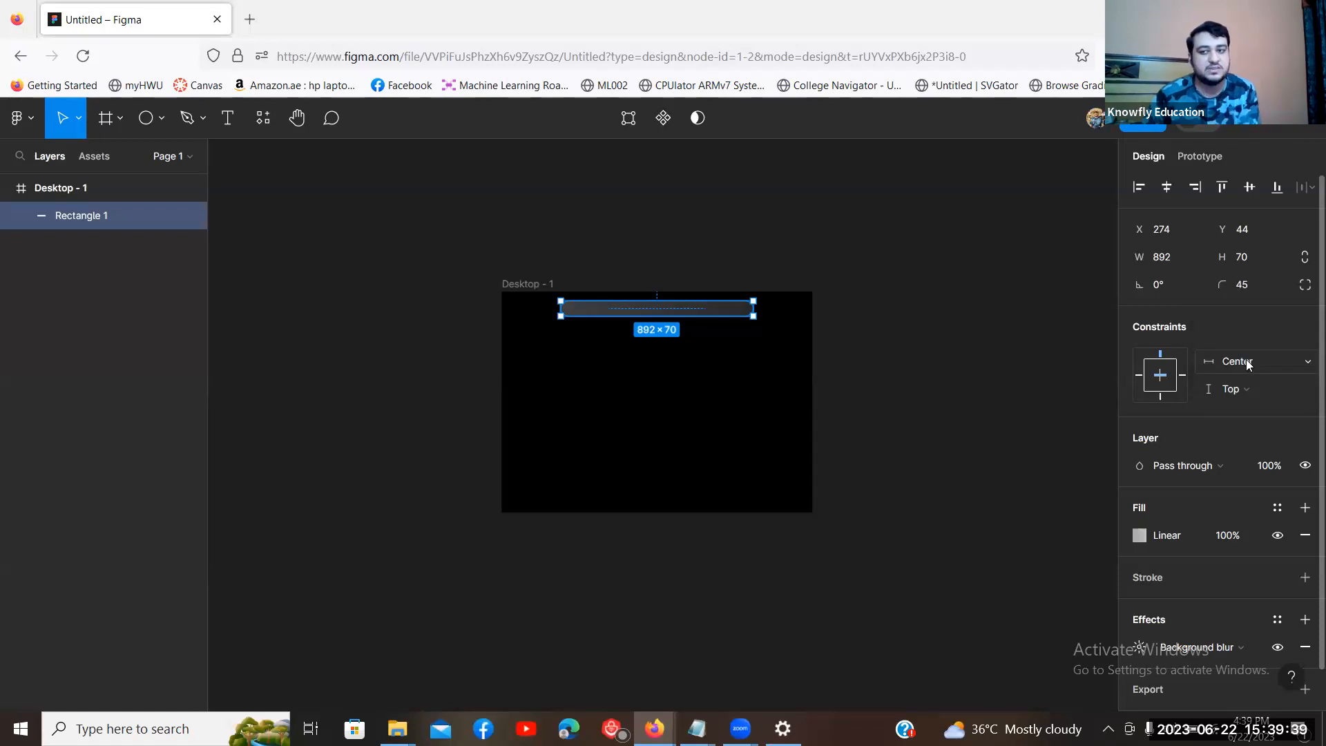
Step: Stretch the Desktop - 1 frame downwards and upwards to a height of about 2176
{"action": "left_click", "coordinate": [853, 290]}
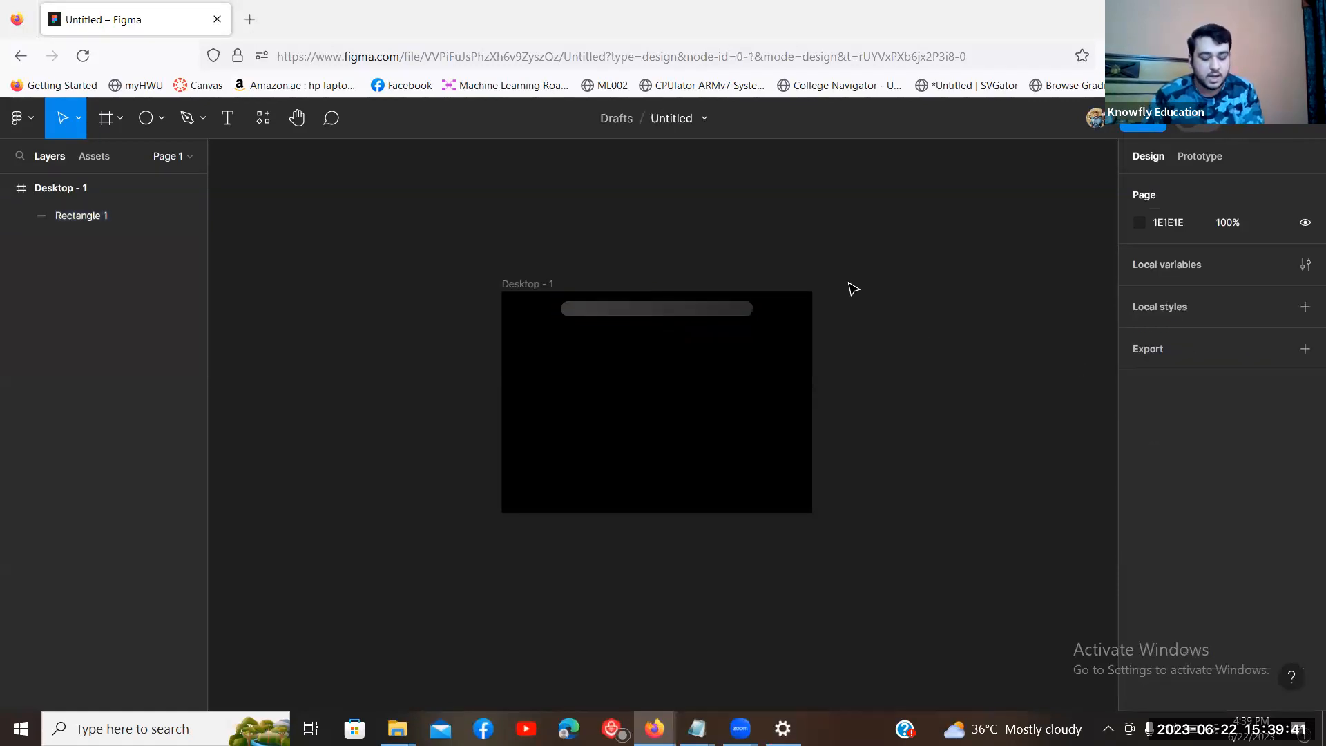
{"action": "key", "text": "minus"}
{"action": "left_click_drag", "start_coordinate": [609, 352], "coordinate": [612, 302]}
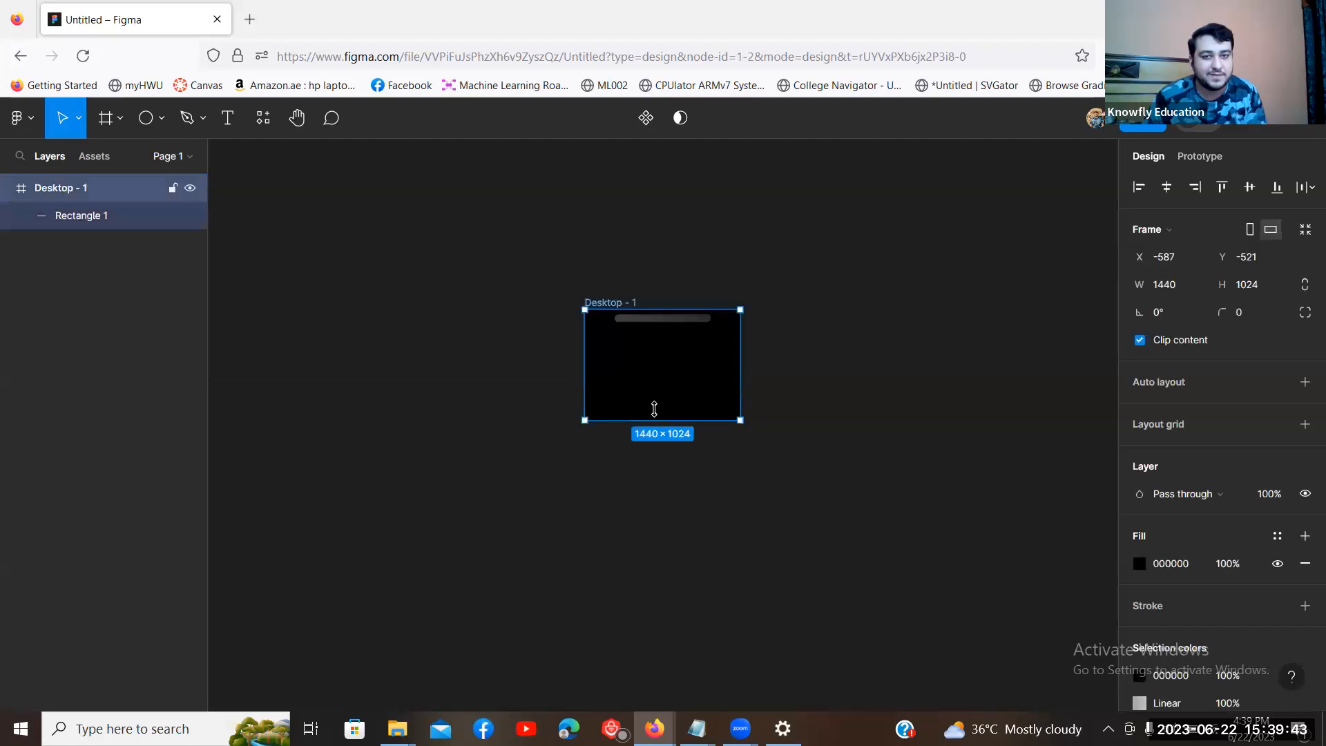
{"action": "left_click_drag", "start_coordinate": [657, 415], "coordinate": [673, 442]}
{"action": "left_click_drag", "start_coordinate": [674, 512], "coordinate": [672, 482]}
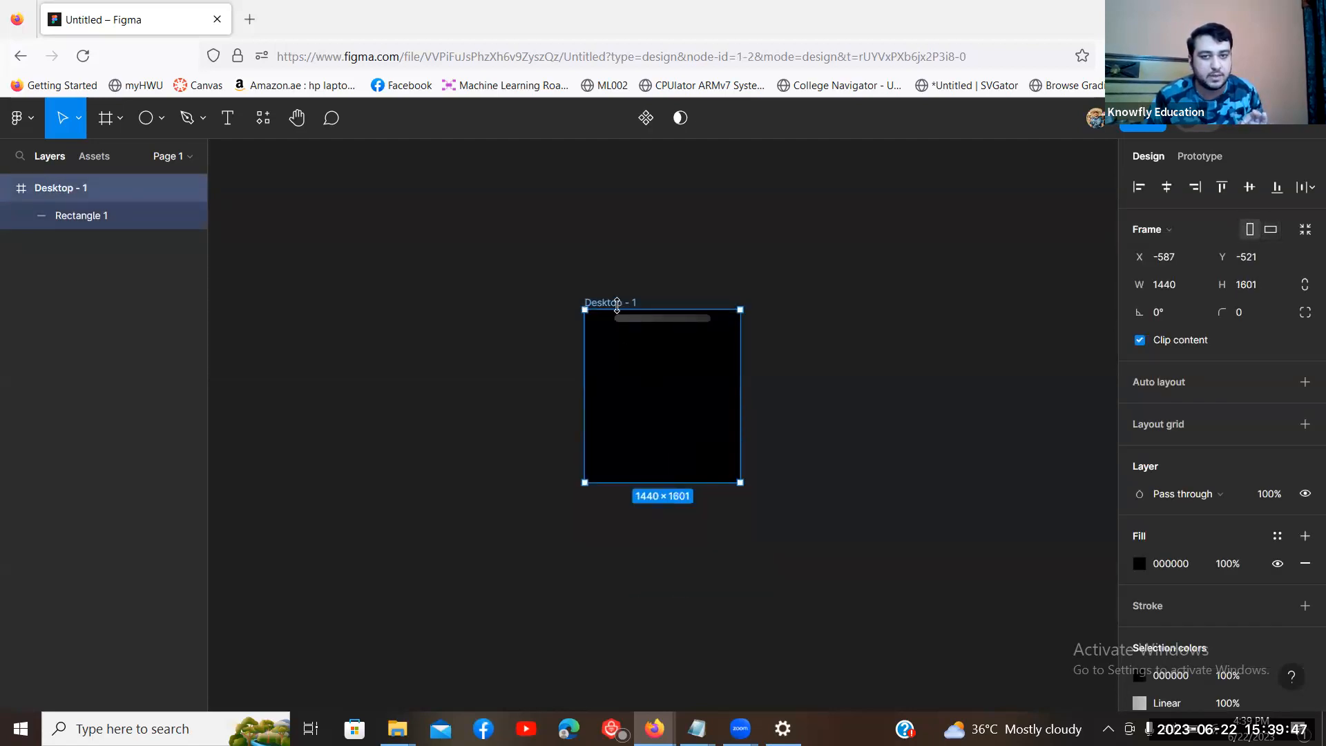
{"action": "left_click_drag", "start_coordinate": [615, 297], "coordinate": [622, 247]}
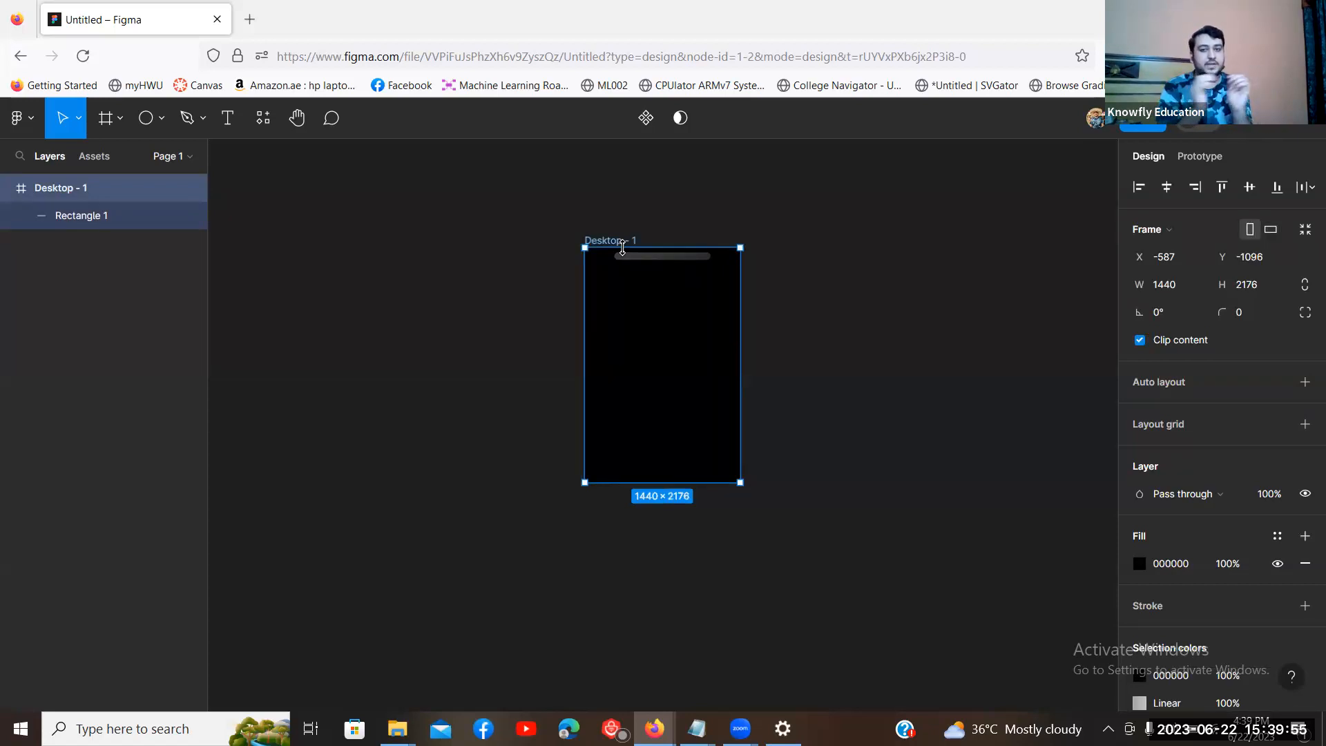
Step: Widen the Desktop - 1 frame to about 2779 and undo that width change
{"action": "left_click_drag", "start_coordinate": [734, 311], "coordinate": [877, 336]}
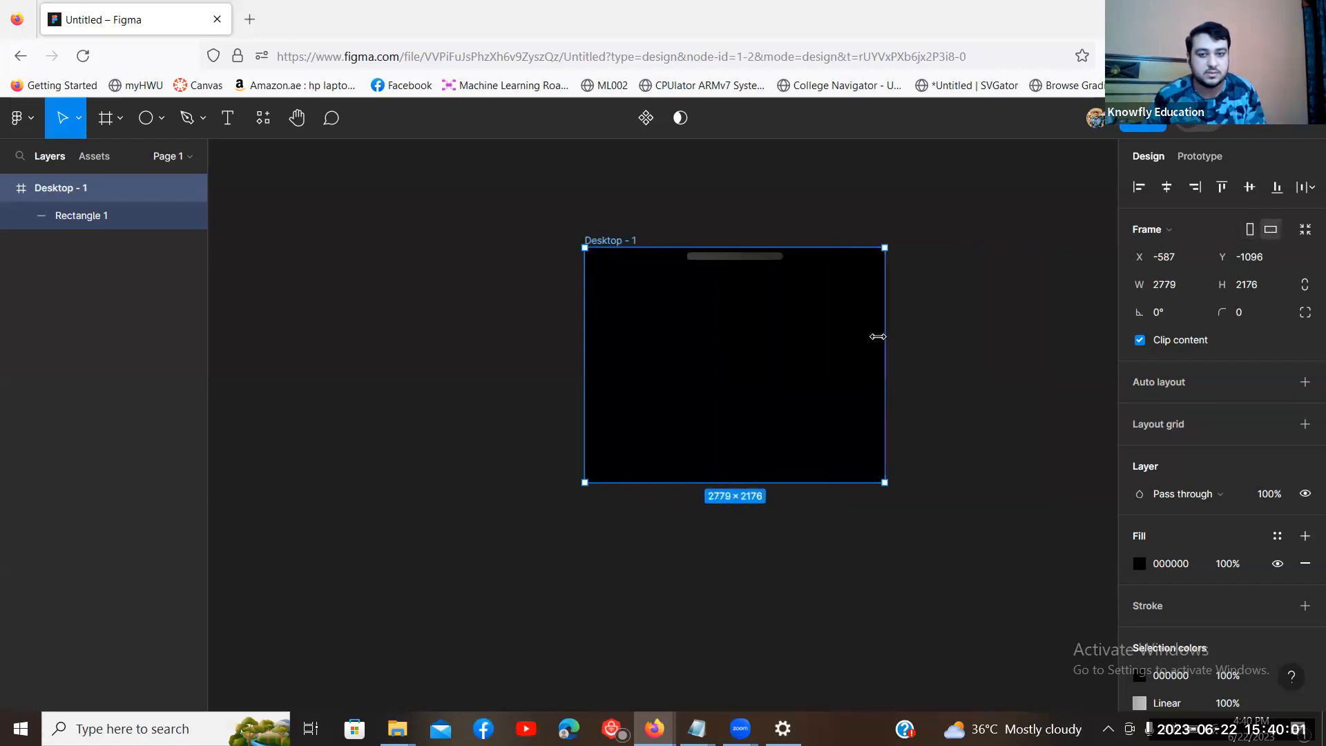
{"action": "key", "text": "ctrl+z"}
{"action": "left_click", "coordinate": [815, 309]}
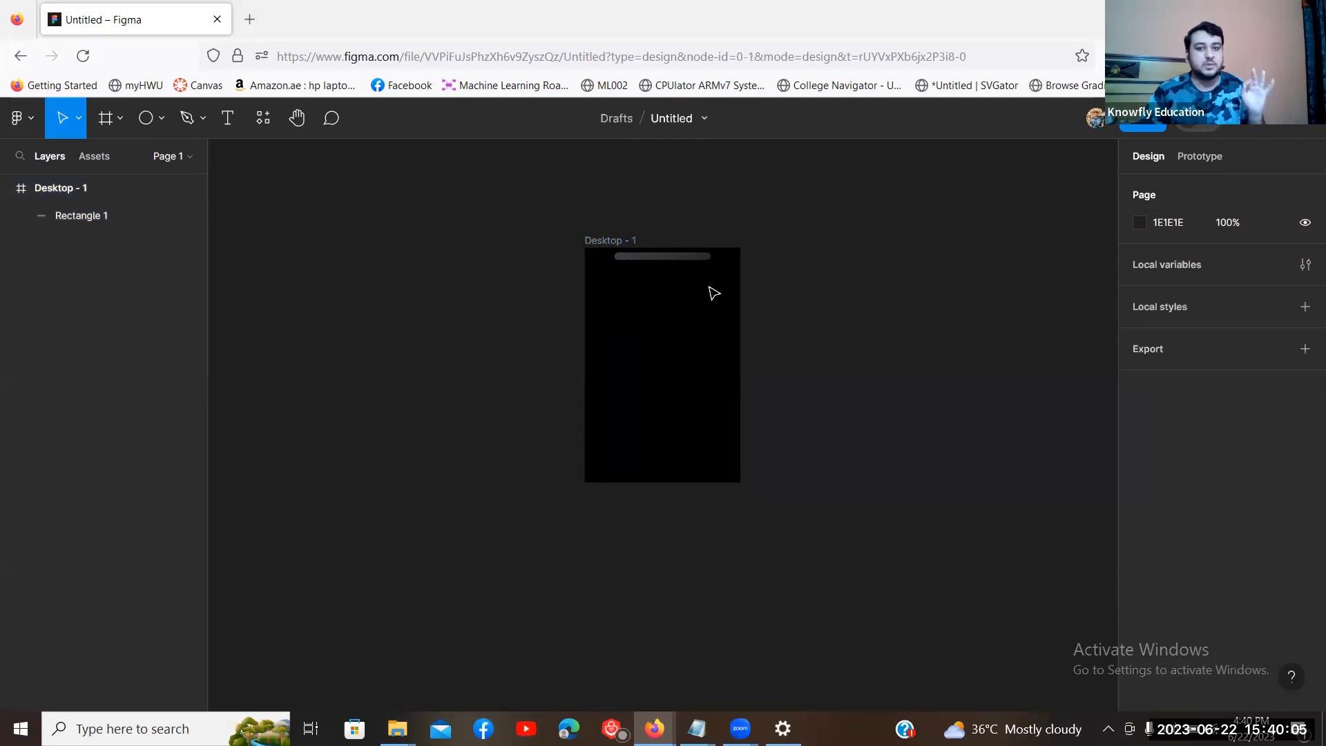
Step: Leave the design for the Drafts overview and look through the files there
{"action": "left_click", "coordinate": [686, 259]}
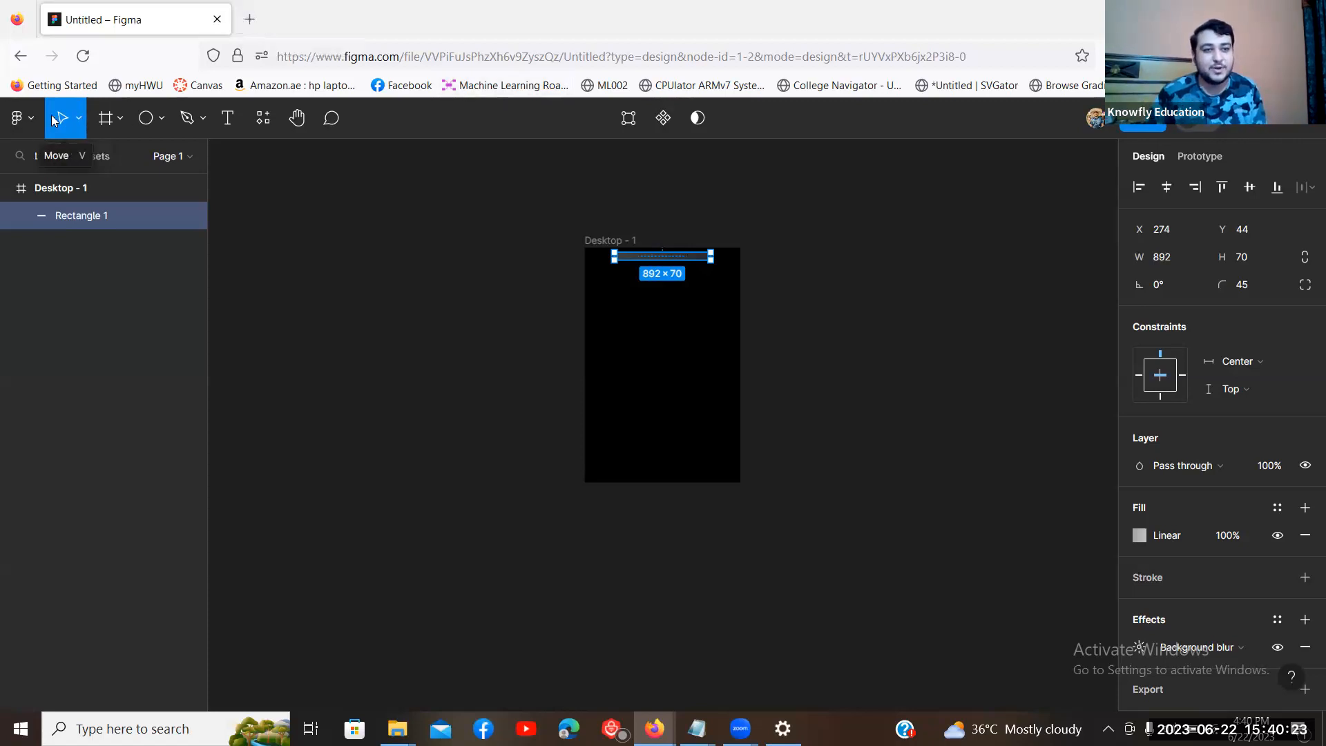
{"action": "left_click", "coordinate": [27, 118]}
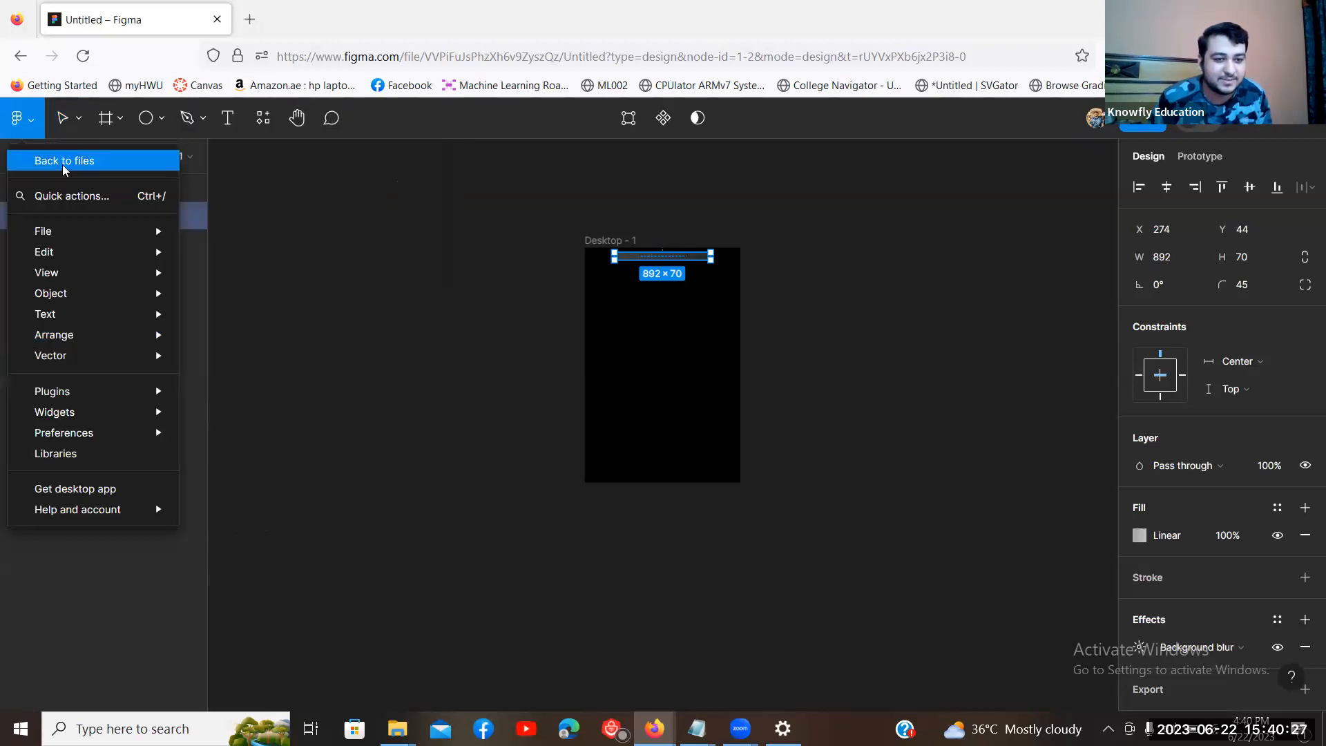
{"action": "left_click", "coordinate": [63, 167]}
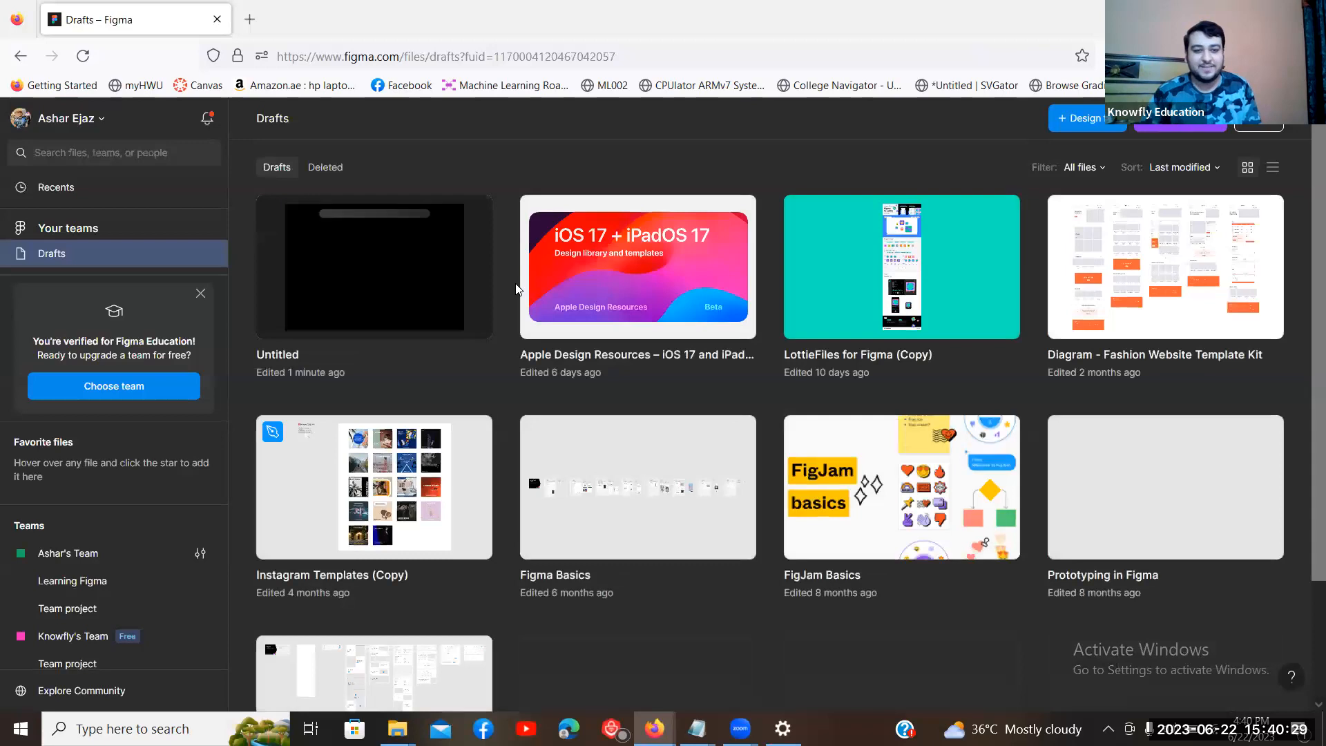
{"action": "scroll", "coordinate": [591, 364], "scroll_direction": "down", "scroll_amount": 2}
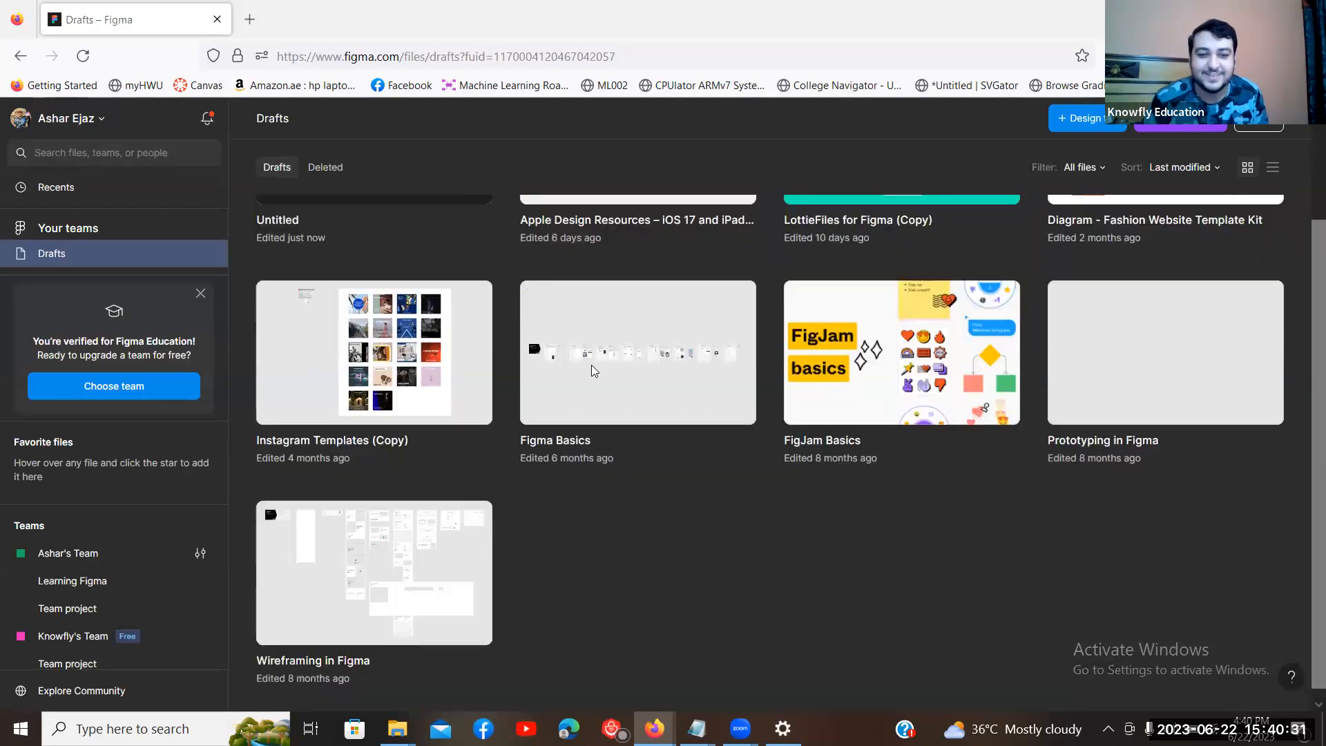
{"action": "scroll", "coordinate": [529, 437], "scroll_direction": "up", "scroll_amount": 2}
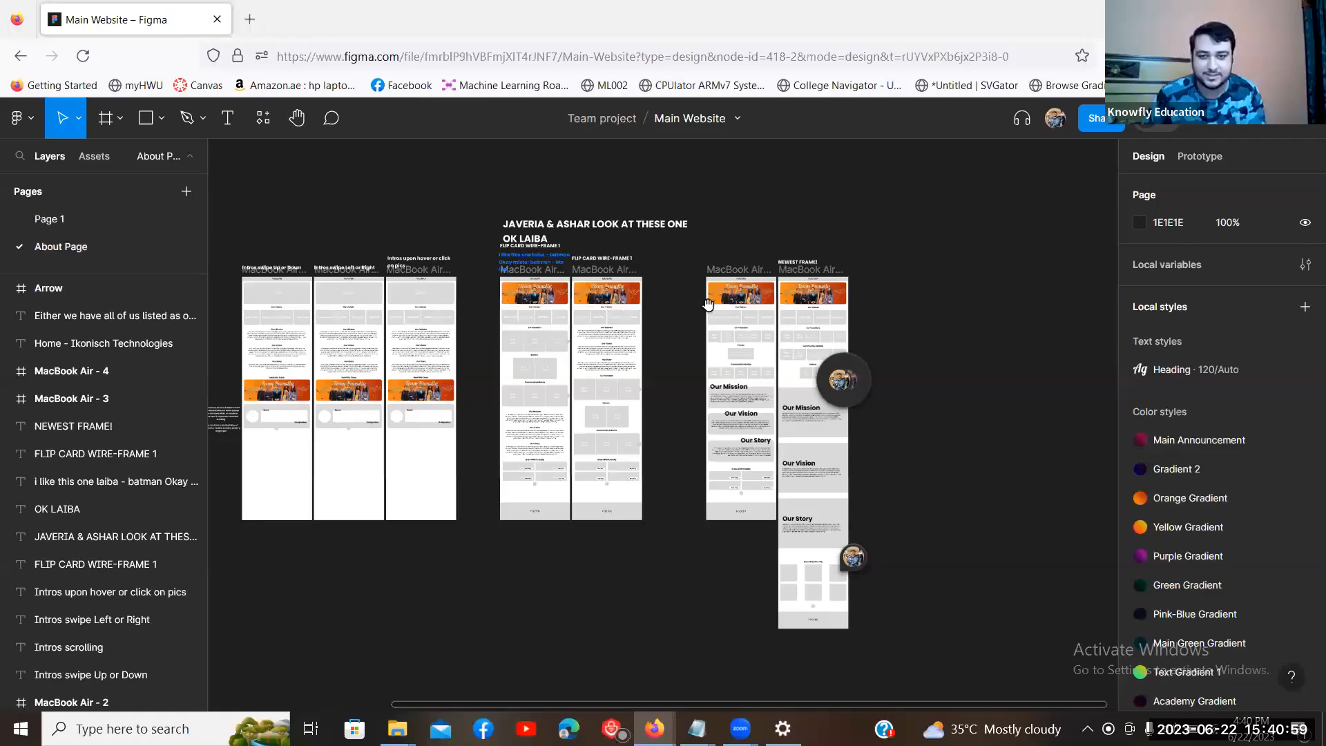
Step: Examine the upper sections of the MacBook Air - 7 wireframe on the About Page, from the navbar to the team sections
{"action": "scroll", "coordinate": [705, 305], "scroll_direction": "up", "scroll_amount": 4}
{"action": "left_click_drag", "start_coordinate": [704, 305], "coordinate": [426, 358]}
{"action": "scroll", "coordinate": [542, 392], "scroll_direction": "up", "scroll_amount": 3}
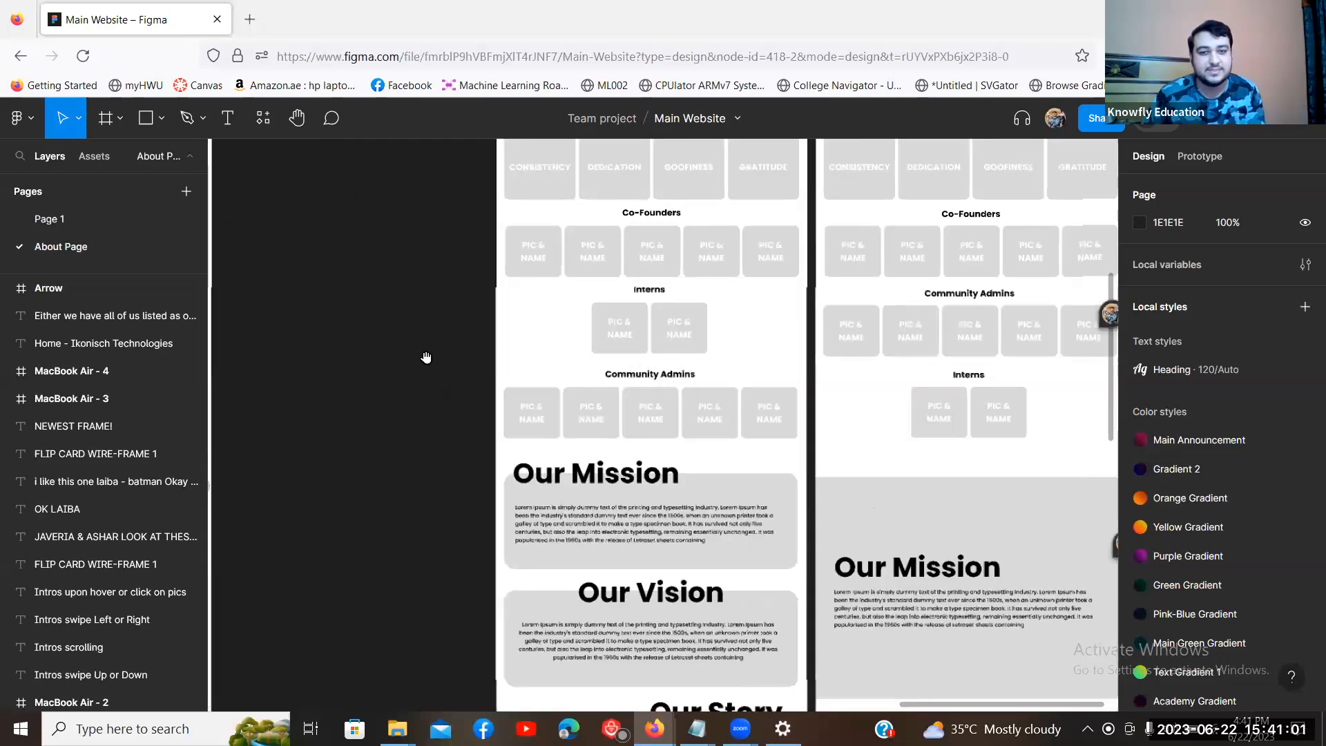
{"action": "scroll", "coordinate": [434, 367], "scroll_direction": "up", "scroll_amount": 3}
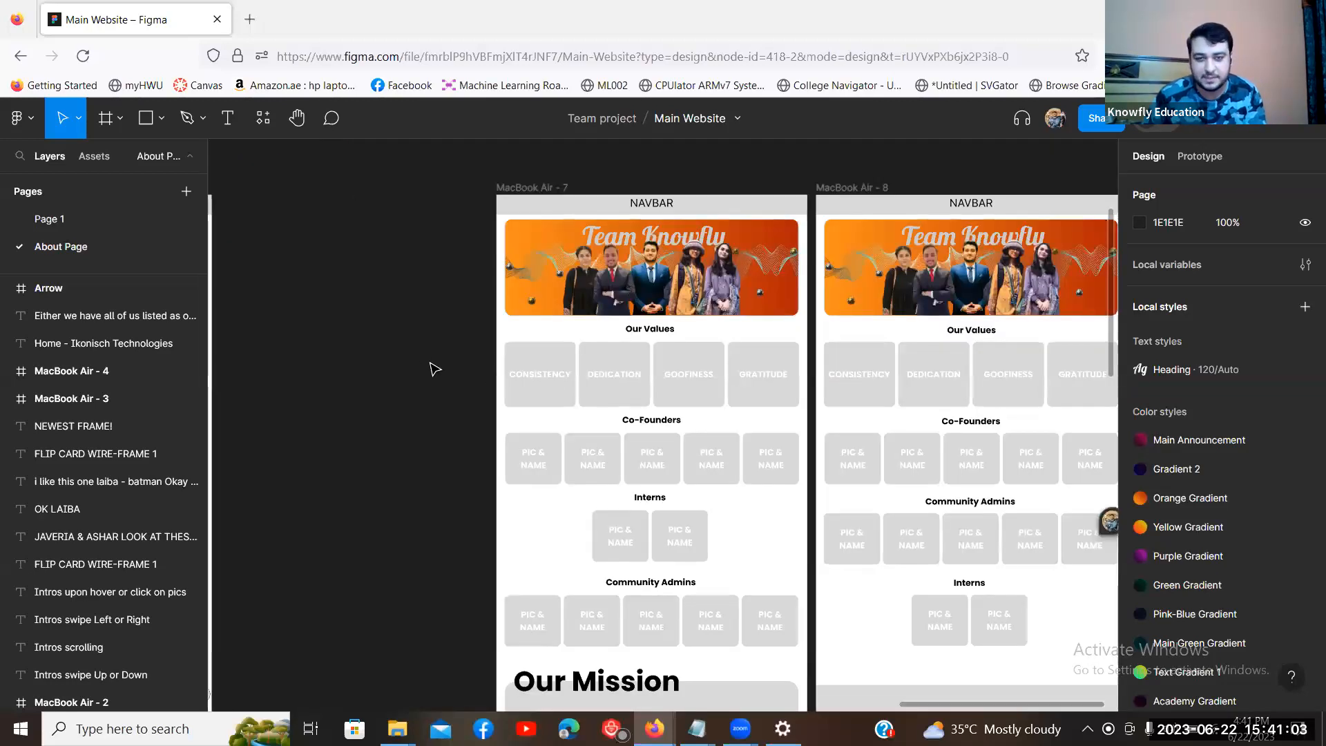
{"action": "scroll", "coordinate": [434, 368], "scroll_direction": "up", "scroll_amount": 2}
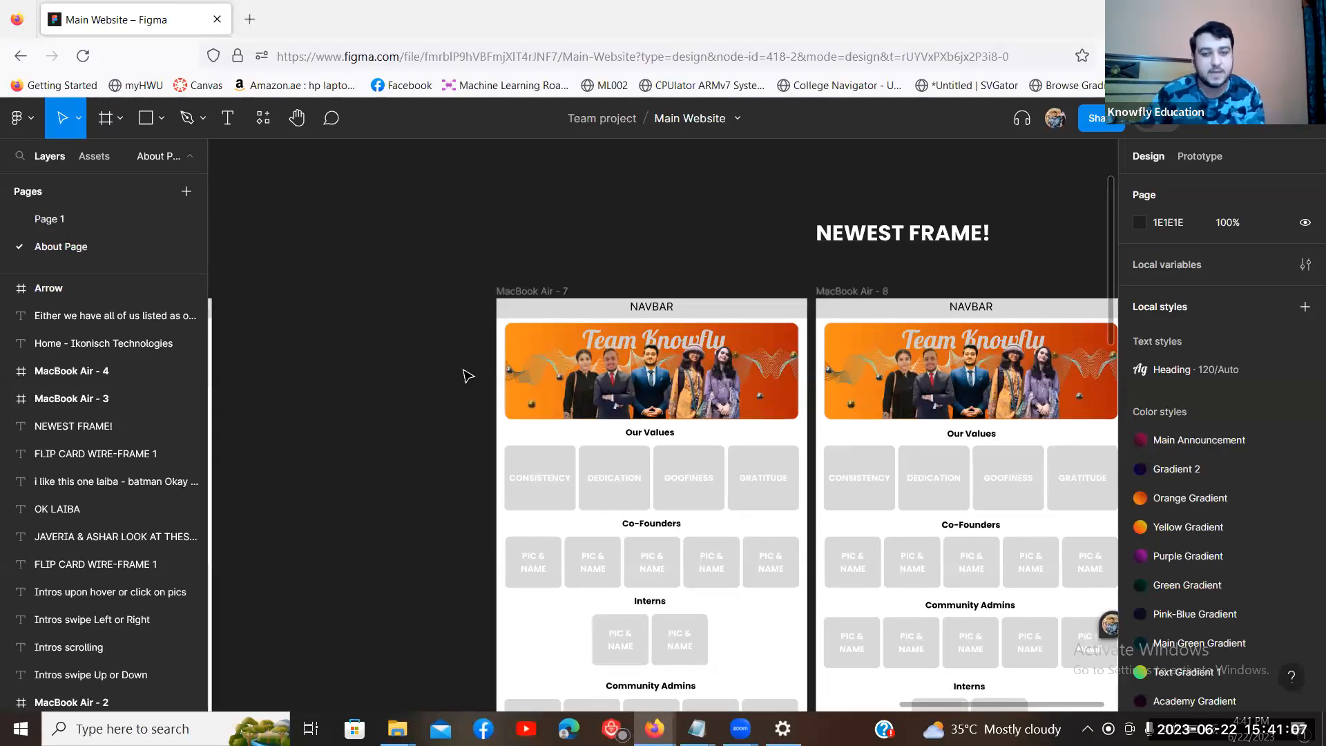
{"action": "scroll", "coordinate": [396, 358], "scroll_direction": "up", "scroll_amount": 5}
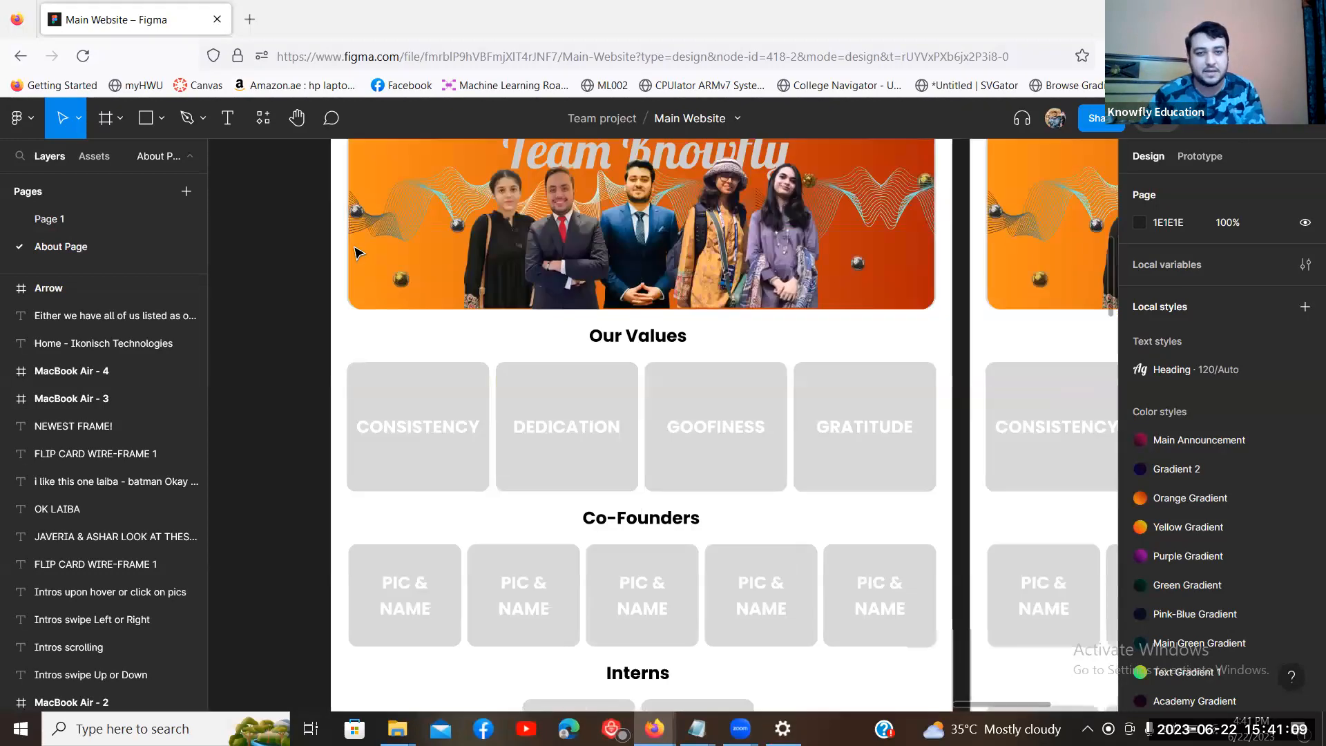
{"action": "scroll", "coordinate": [358, 252], "scroll_direction": "down", "scroll_amount": 3}
{"action": "scroll", "coordinate": [595, 251], "scroll_direction": "up", "scroll_amount": 8}
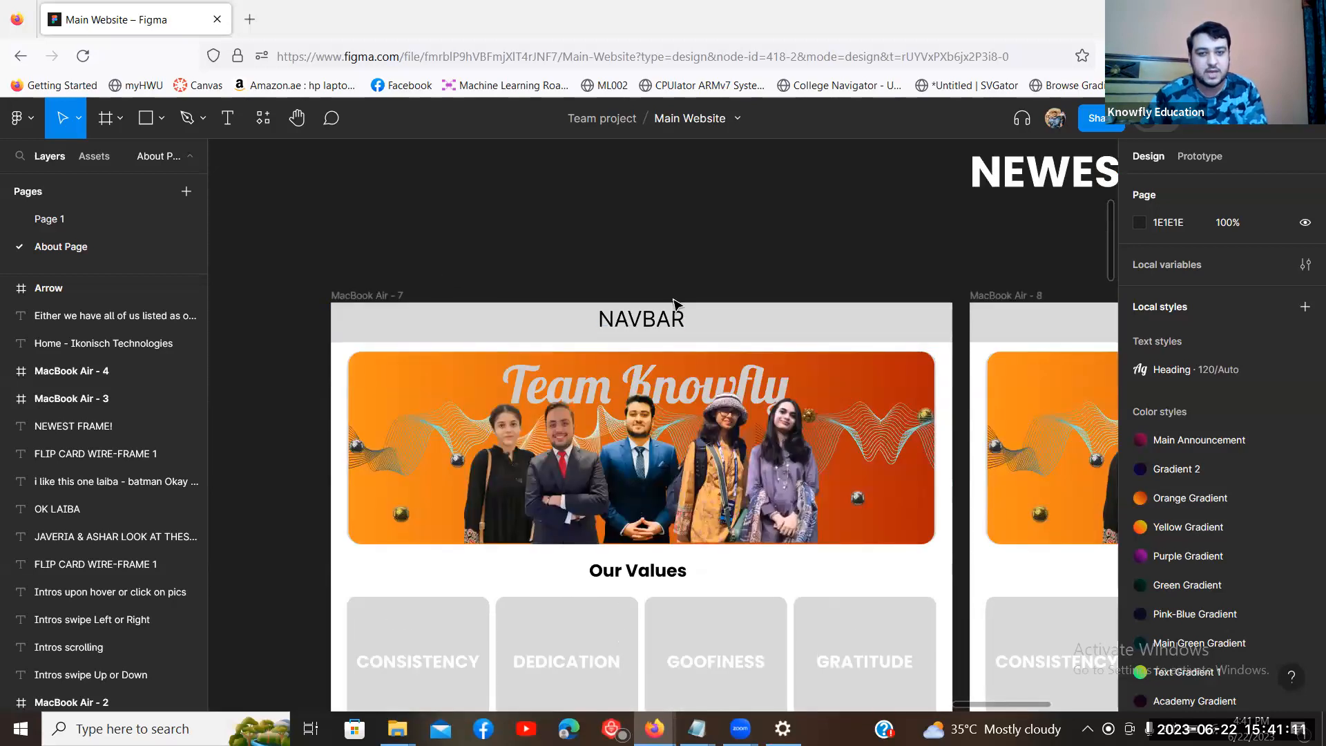
Step: Examine the rest of the MacBook Air - 7 wireframe down to its footer, and compare it with the neighbouring frames
{"action": "scroll", "coordinate": [675, 304], "scroll_direction": "down", "scroll_amount": 6}
{"action": "scroll", "coordinate": [525, 283], "scroll_direction": "down", "scroll_amount": 8}
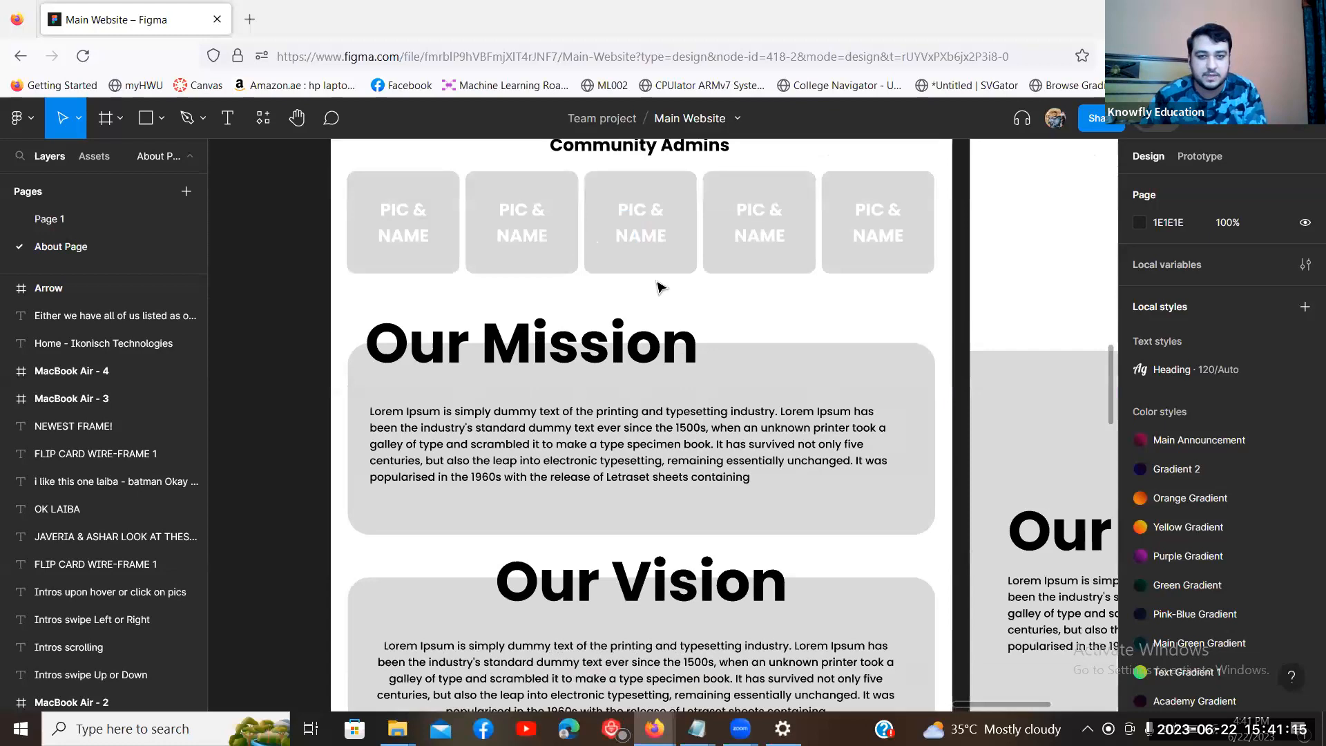
{"action": "scroll", "coordinate": [659, 286], "scroll_direction": "down", "scroll_amount": 10}
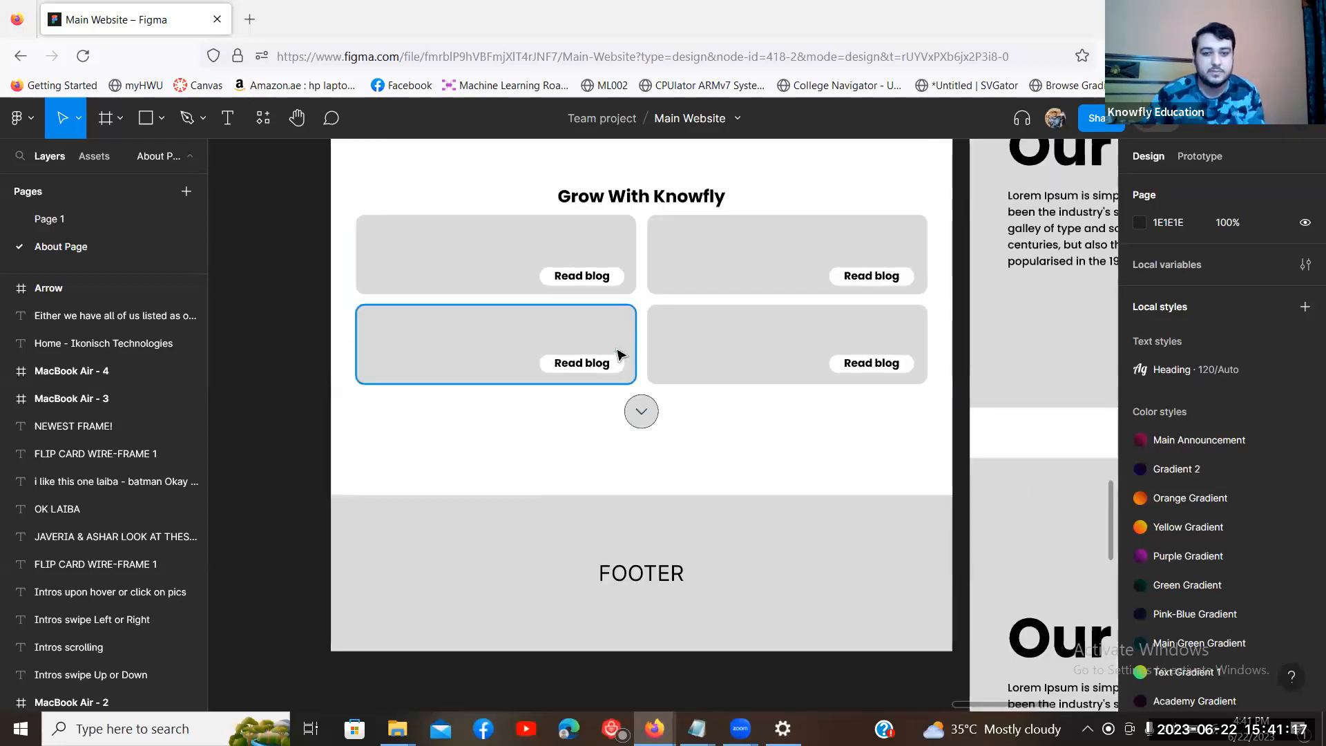
{"action": "scroll", "coordinate": [619, 354], "scroll_direction": "down", "scroll_amount": 3}
{"action": "scroll", "coordinate": [618, 352], "scroll_direction": "up", "scroll_amount": 8}
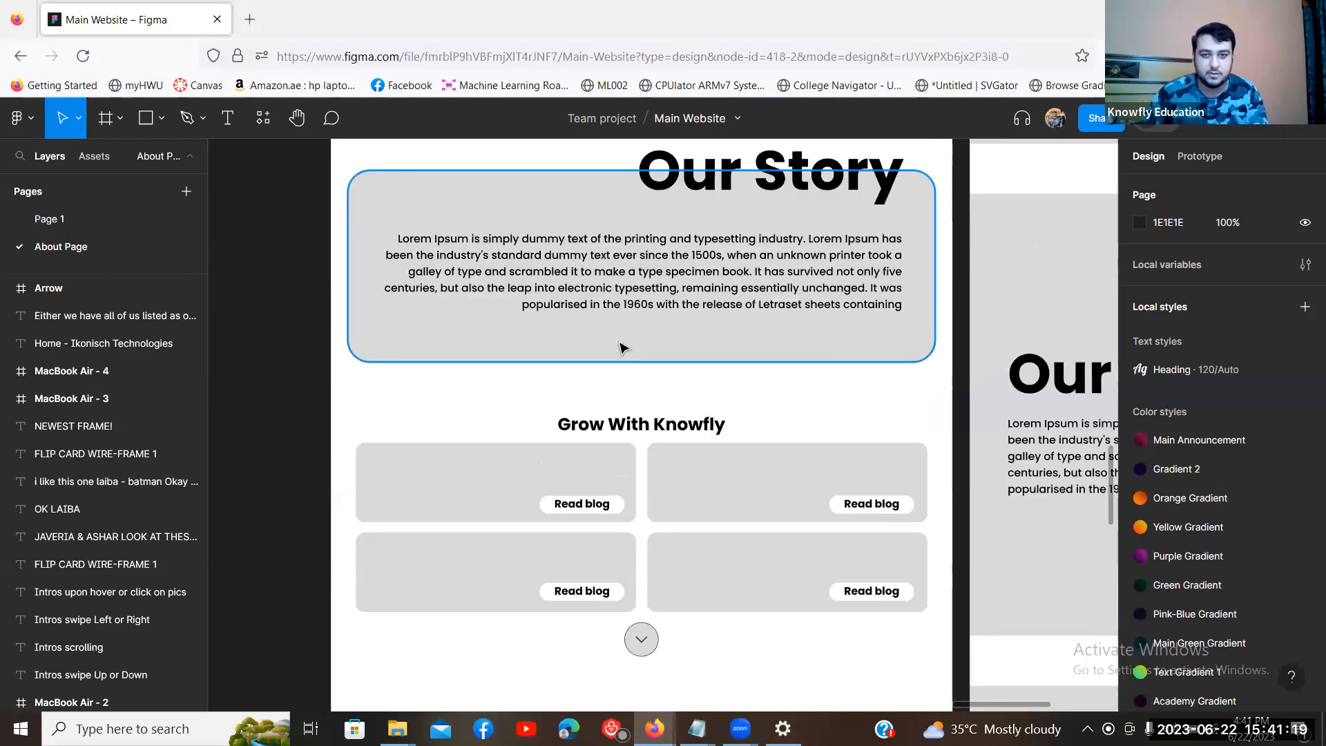
{"action": "scroll", "coordinate": [622, 342], "scroll_direction": "up", "scroll_amount": 12}
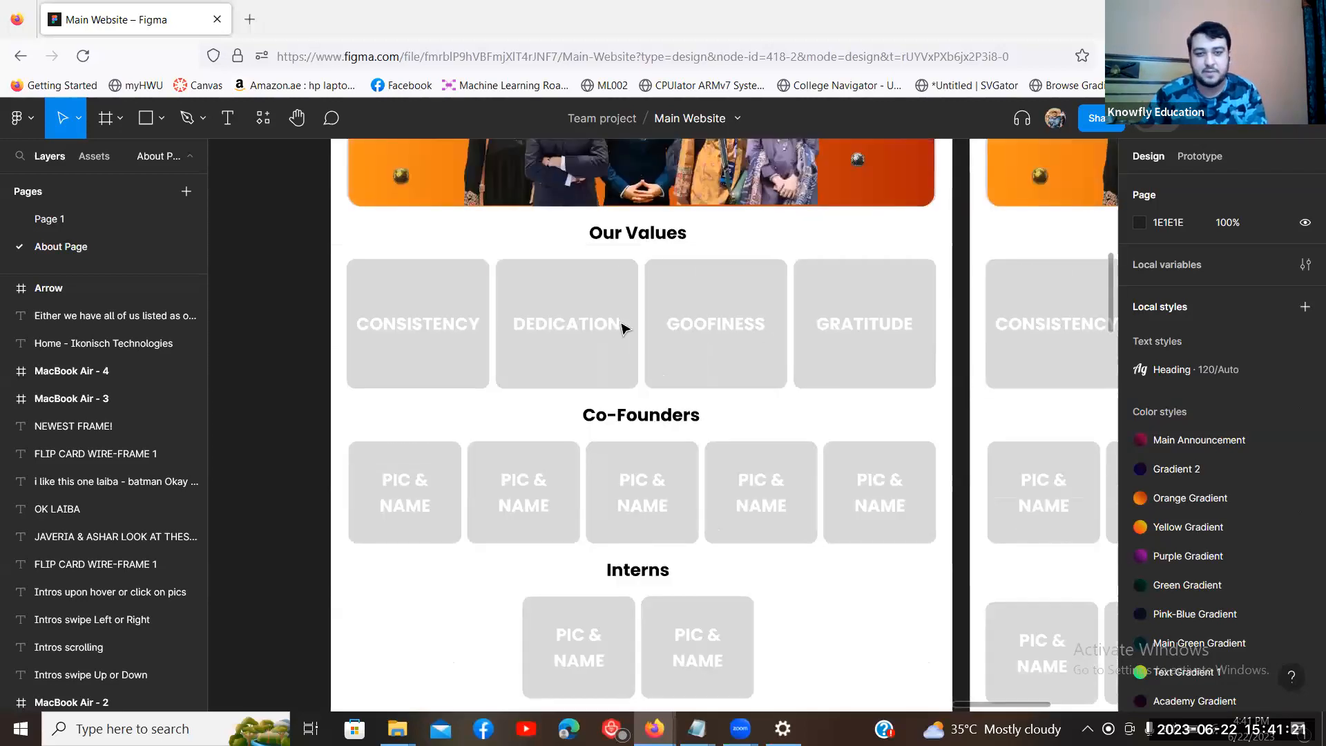
{"action": "scroll", "coordinate": [607, 311], "scroll_direction": "down", "scroll_amount": 3}
{"action": "scroll", "coordinate": [598, 301], "scroll_direction": "down", "scroll_amount": 3}
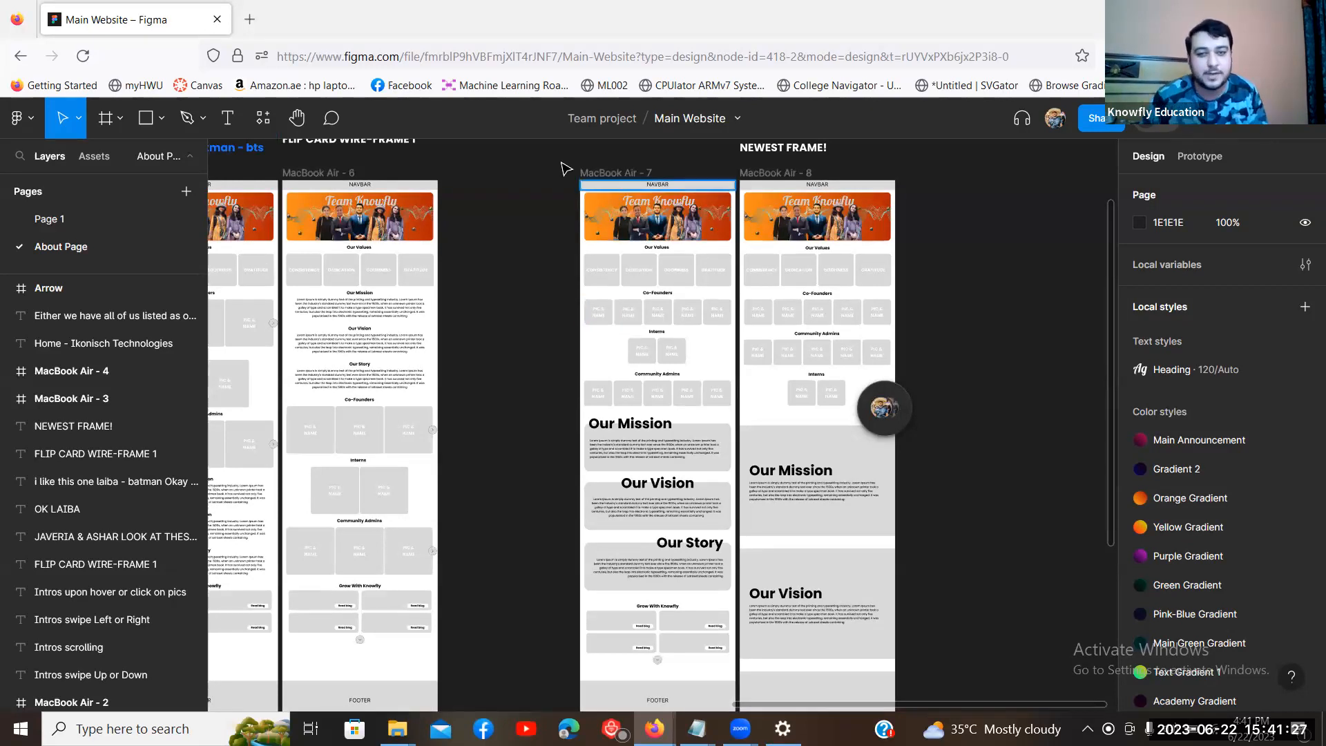
Step: Stretch the MacBook Air - 7 frame downwards to a height of about 6001
{"action": "left_click", "coordinate": [595, 174]}
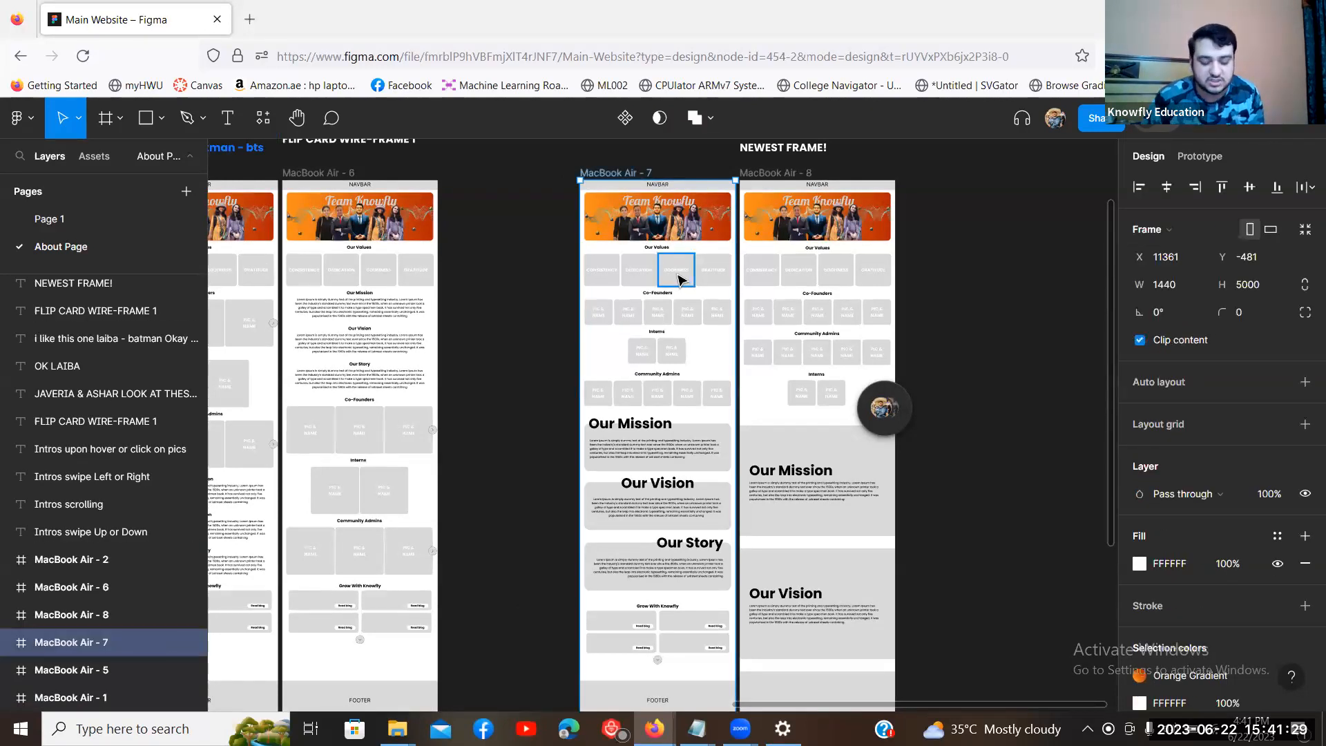
{"action": "key", "text": "minus"}
{"action": "left_click_drag", "start_coordinate": [647, 574], "coordinate": [643, 633]}
{"action": "scroll", "coordinate": [607, 494], "scroll_direction": "down", "scroll_amount": 2}
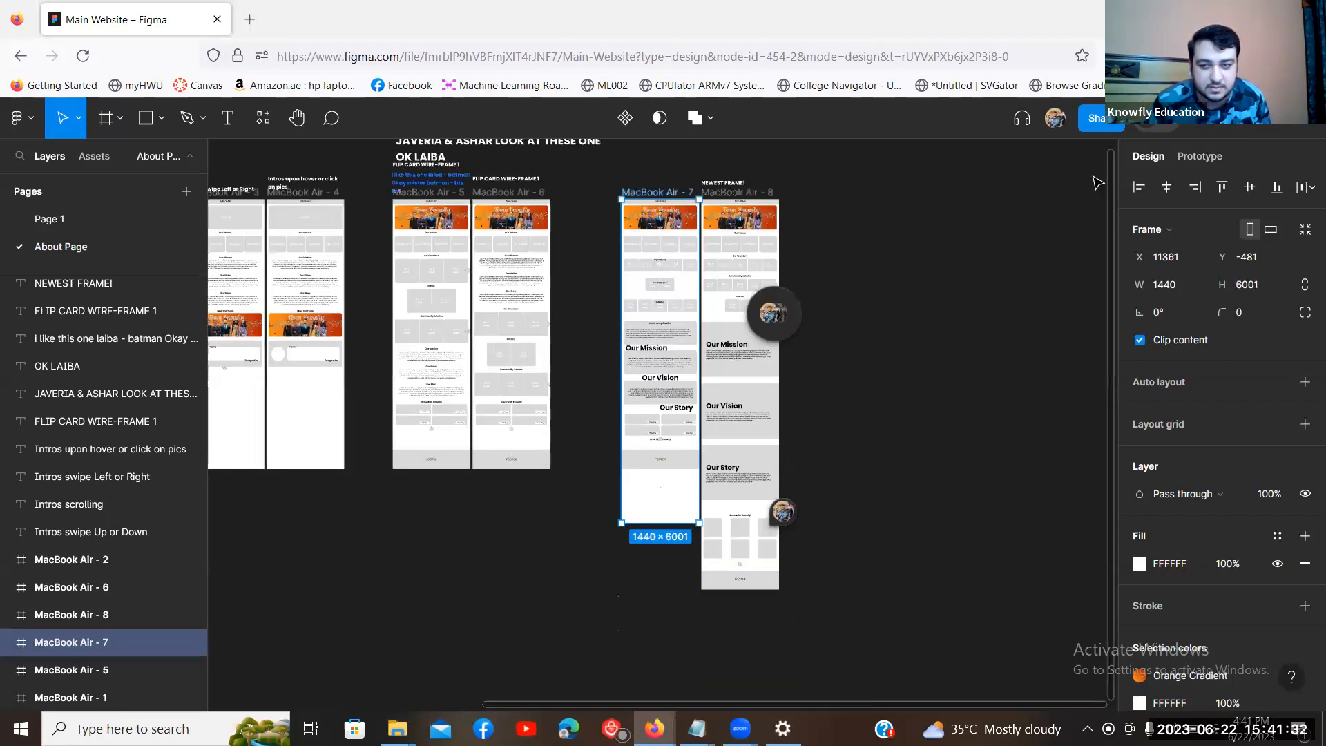
Step: Shorten the MacBook Air - 7 frame to a height of about 5351 and extend it upwards to about 6286
{"action": "left_click", "coordinate": [1306, 127]}
{"action": "key", "text": "Return"}
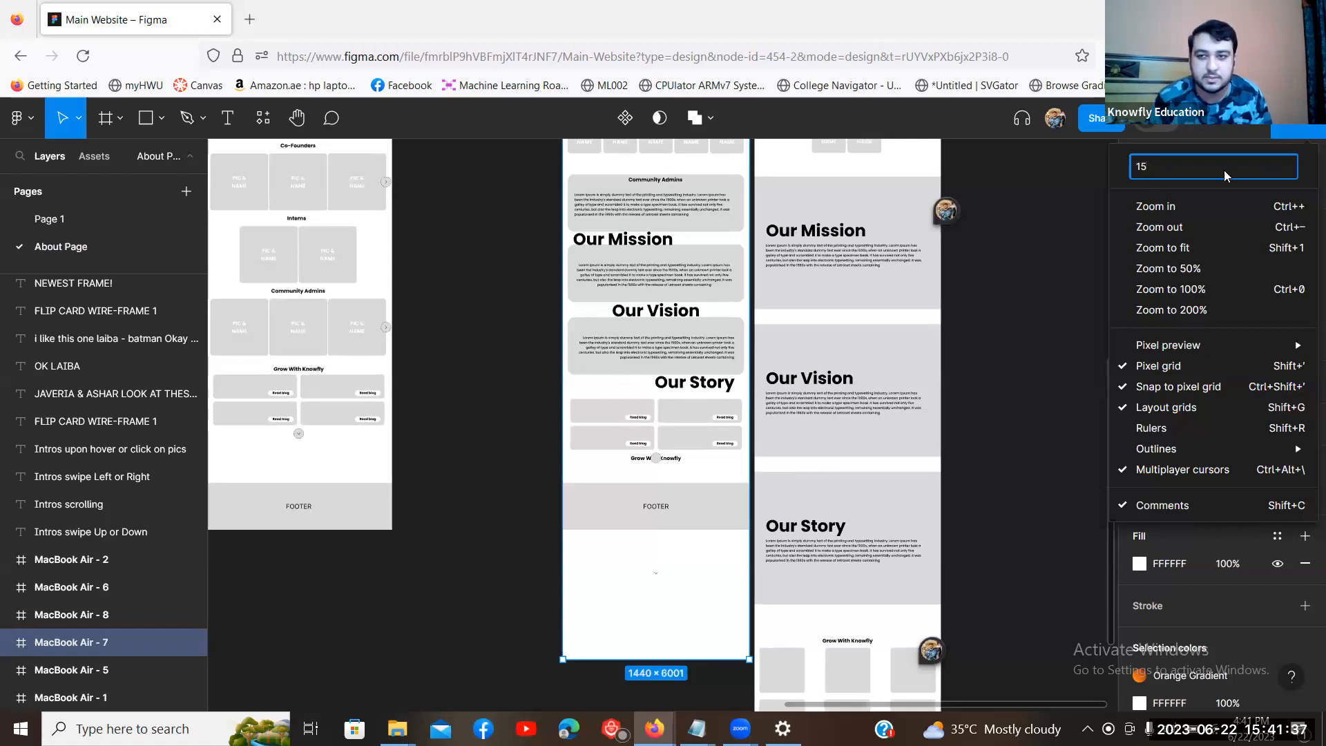
{"action": "type", "text": "10"}
{"action": "key", "text": "Return"}
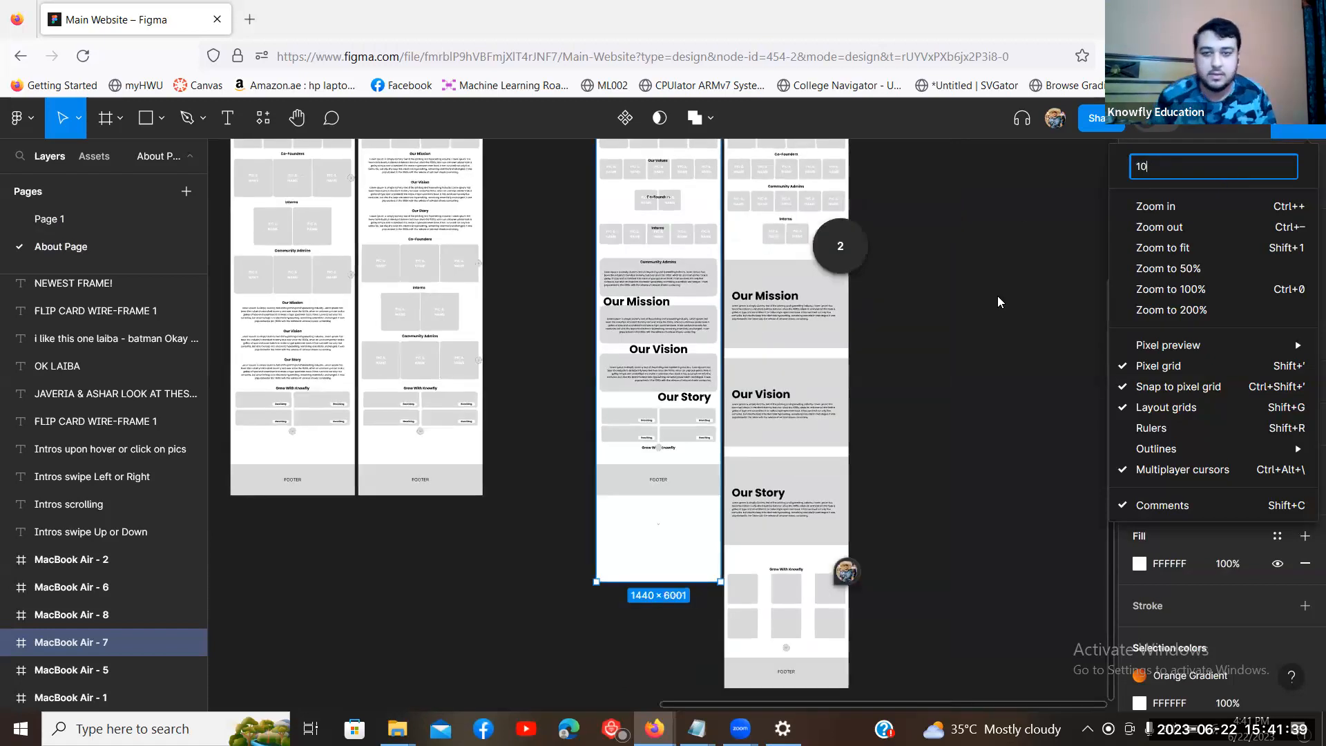
{"action": "left_click", "coordinate": [637, 551]}
{"action": "left_click_drag", "start_coordinate": [652, 582], "coordinate": [659, 525]}
{"action": "scroll", "coordinate": [663, 584], "scroll_direction": "up", "scroll_amount": 3}
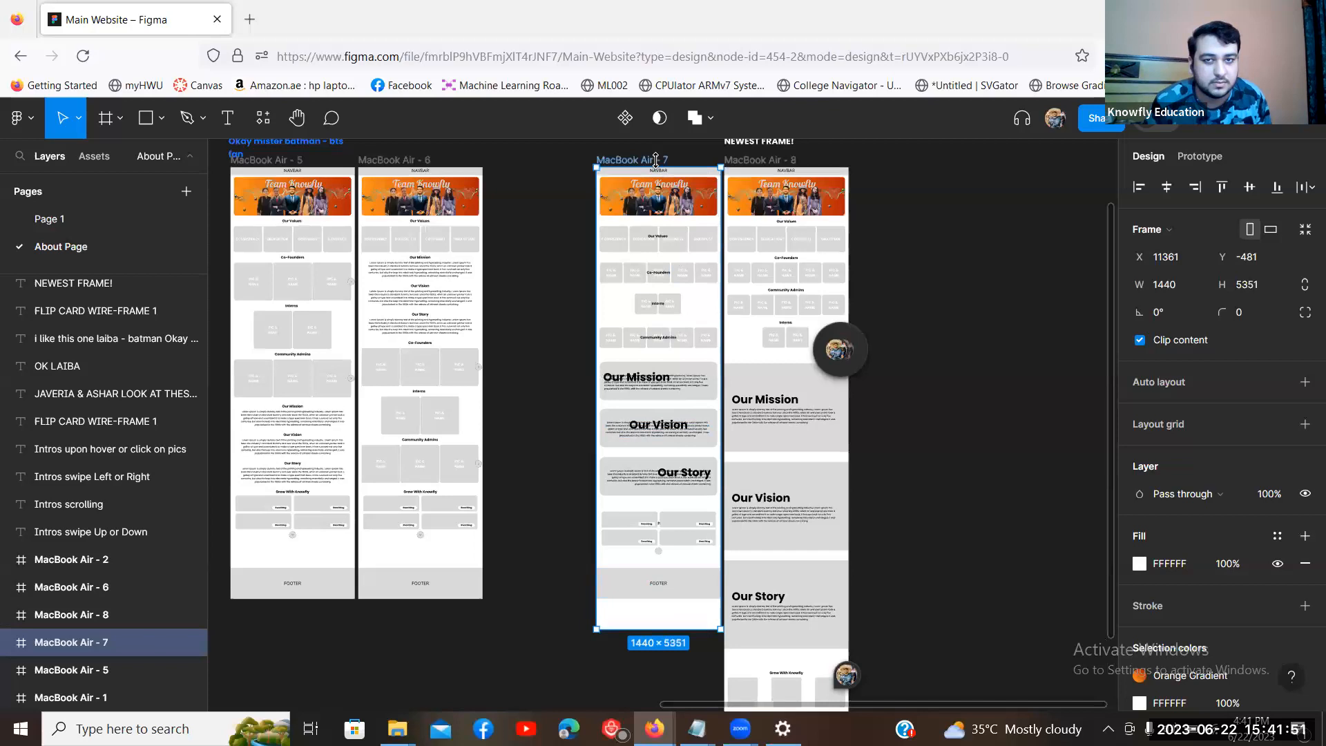
{"action": "left_click_drag", "start_coordinate": [655, 136], "coordinate": [659, 321]}
{"action": "scroll", "coordinate": [663, 331], "scroll_direction": "down", "scroll_amount": 3}
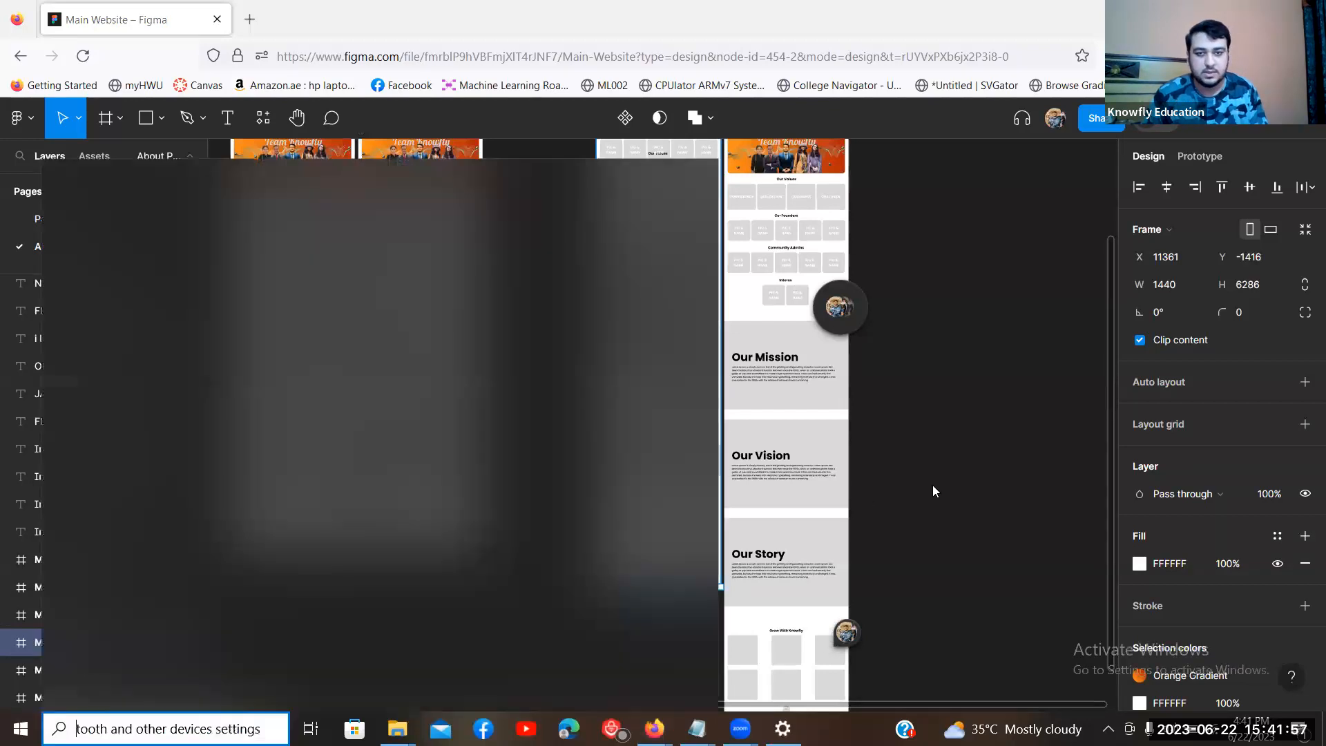
Step: Undo all the height changes of the MacBook Air - 7 frame and deselect it
{"action": "key", "text": "ctrl+z"}
{"action": "key", "text": "ctrl+z"}
{"action": "key", "text": "ctrl+z"}
{"action": "key", "text": "ctrl+z"}
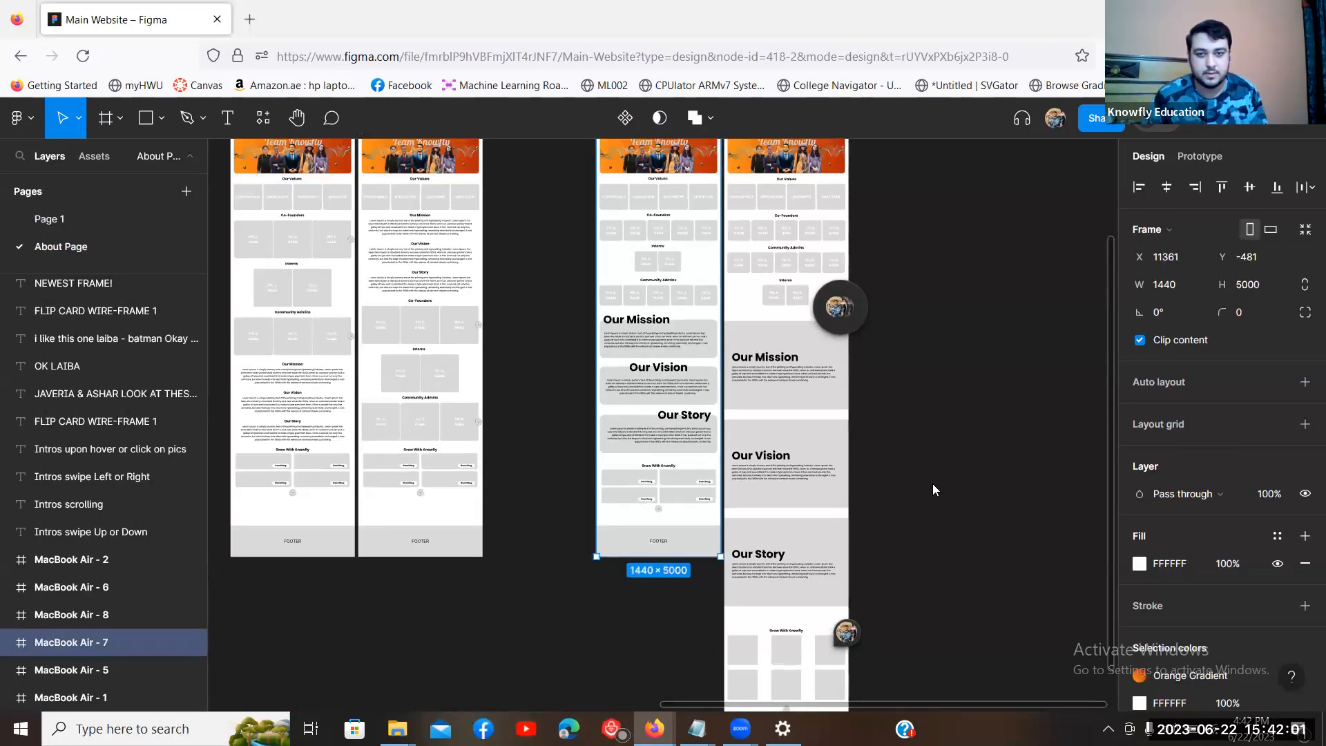
{"action": "left_click", "coordinate": [932, 483]}
Step: Move the MacBook Air - 8 frame to the right, away from MacBook Air - 7, to an X position of about 14311
{"action": "scroll", "coordinate": [932, 483], "scroll_direction": "up", "scroll_amount": 1}
{"action": "left_click_drag", "start_coordinate": [977, 440], "coordinate": [752, 396]}
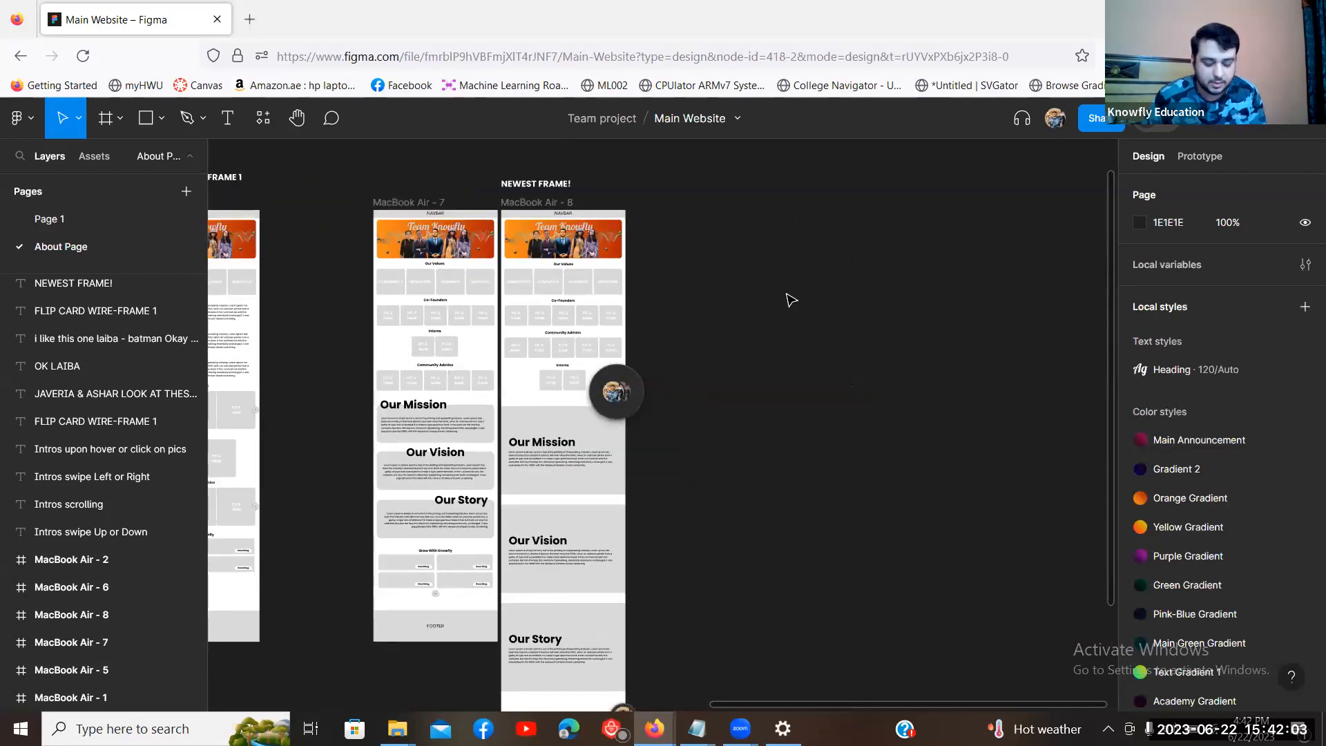
{"action": "left_click_drag", "start_coordinate": [511, 207], "coordinate": [638, 207]}
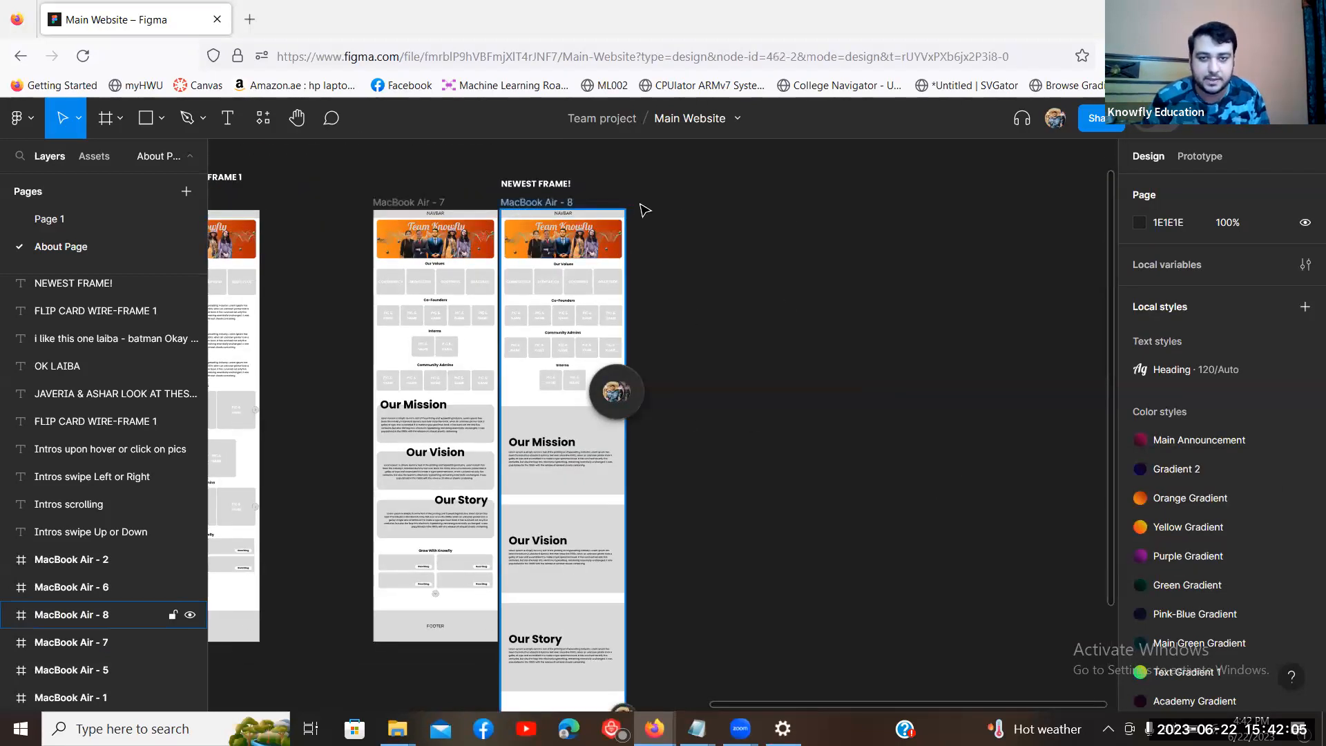
{"action": "left_click", "coordinate": [922, 257]}
{"action": "key", "text": "minus"}
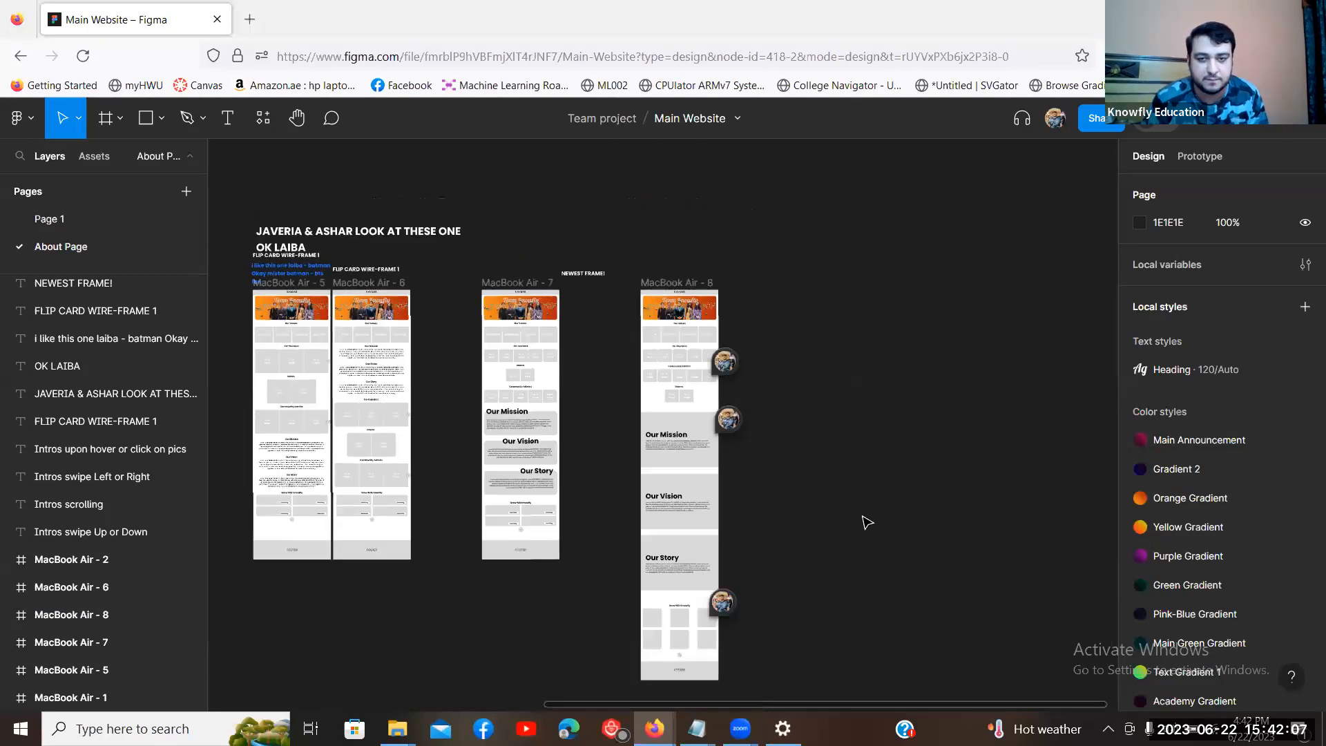
Step: Check the constraints of the Our Mission heading in the MacBook Air - 8 frame
{"action": "left_click", "coordinate": [666, 436]}
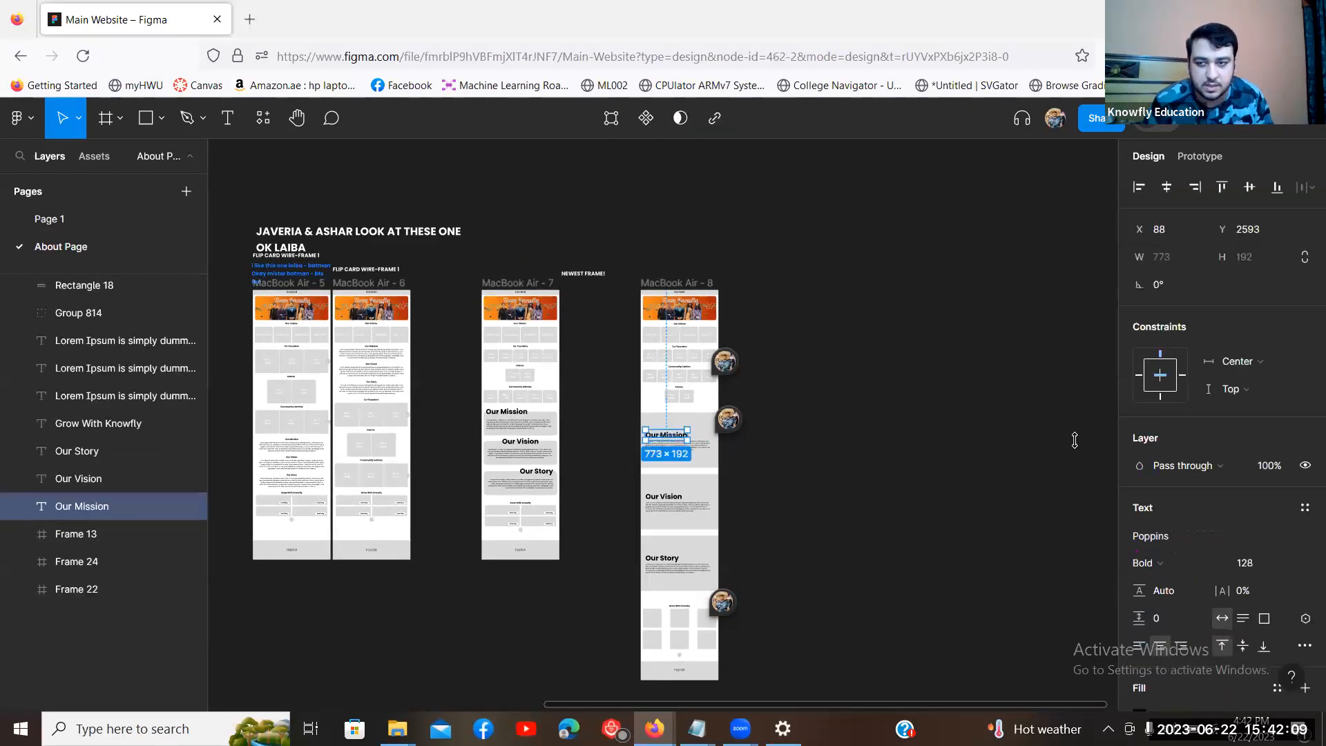
{"action": "left_click", "coordinate": [1138, 375]}
{"action": "left_click", "coordinate": [675, 271]}
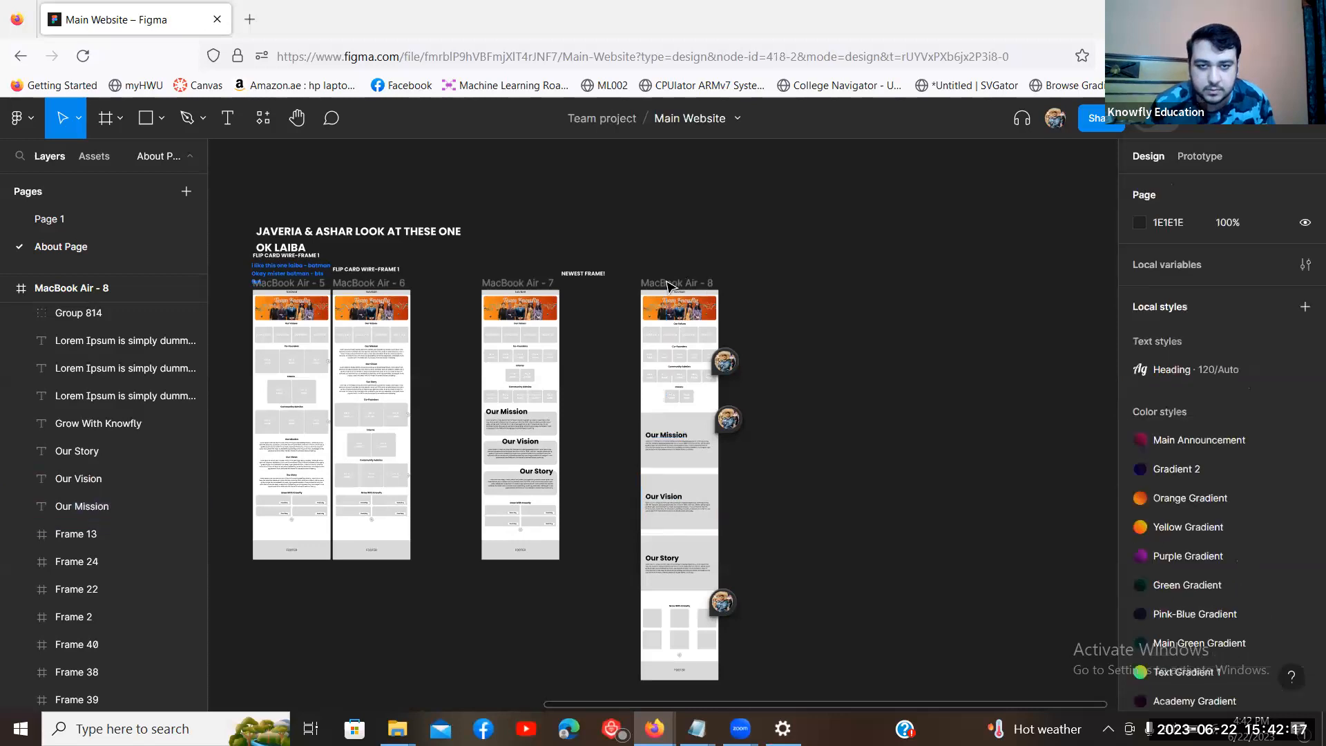
Step: Try resizing the MacBook Air - 8 frame vertically from its bottom edge, and deselect it
{"action": "left_click", "coordinate": [672, 283]}
{"action": "scroll", "coordinate": [838, 292], "scroll_direction": "down", "scroll_amount": 1}
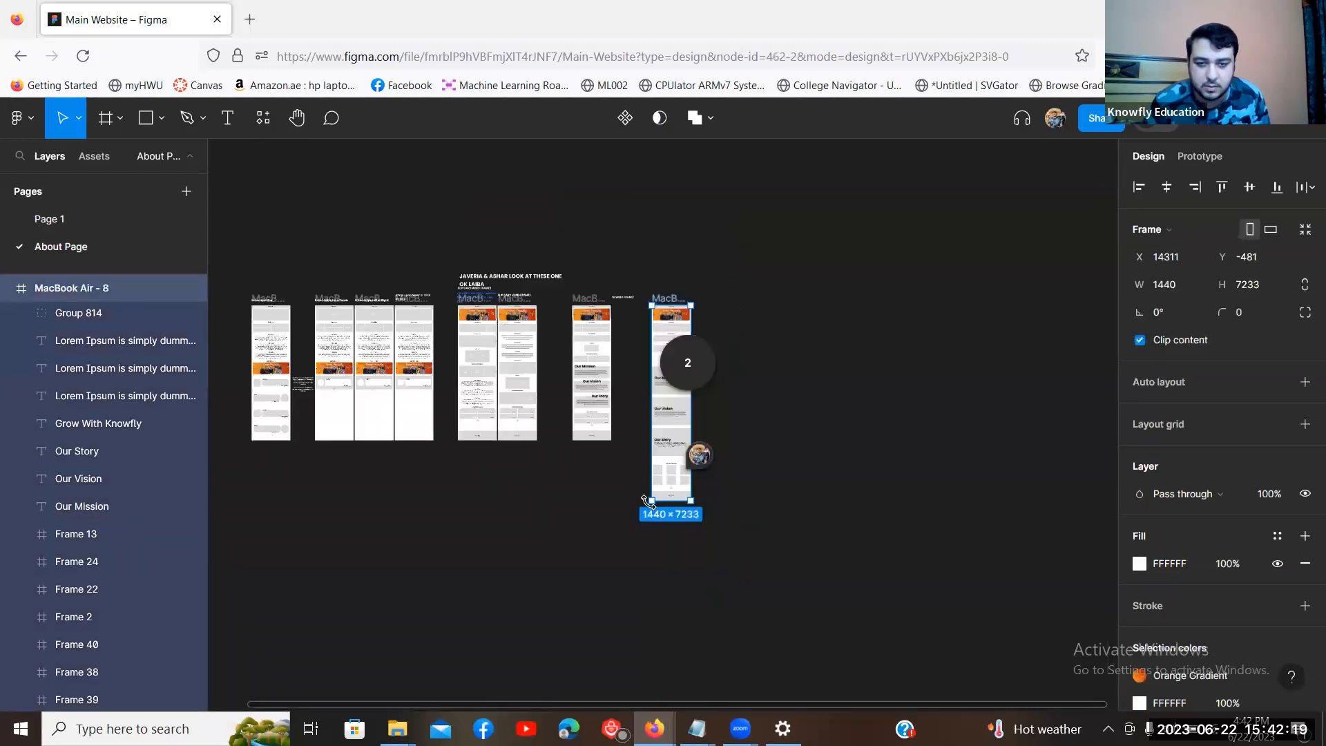
{"action": "left_click_drag", "start_coordinate": [667, 607], "coordinate": [677, 576]}
{"action": "left_click", "coordinate": [852, 414]}
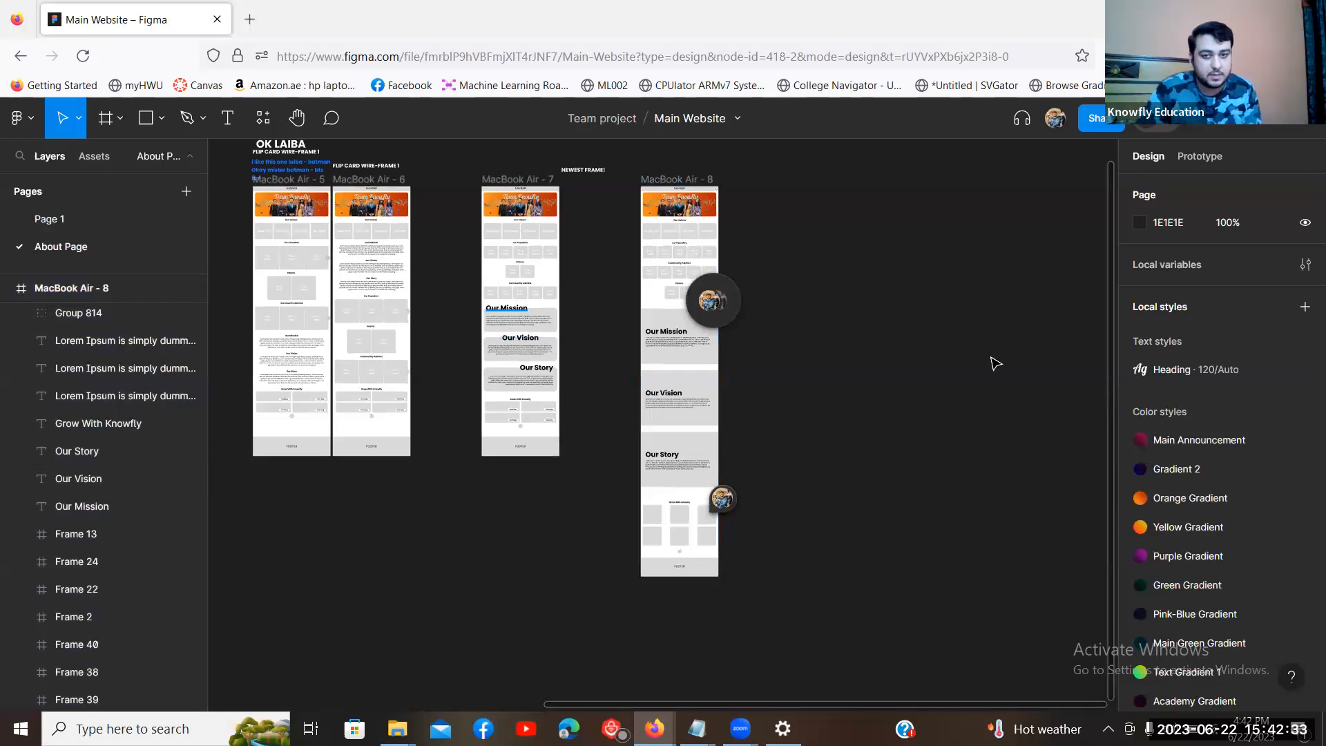
Step: Check the constraints of the grey rectangle behind Our Mission in the MacBook Air - 8 frame
{"action": "key", "text": "ctrl+plus"}
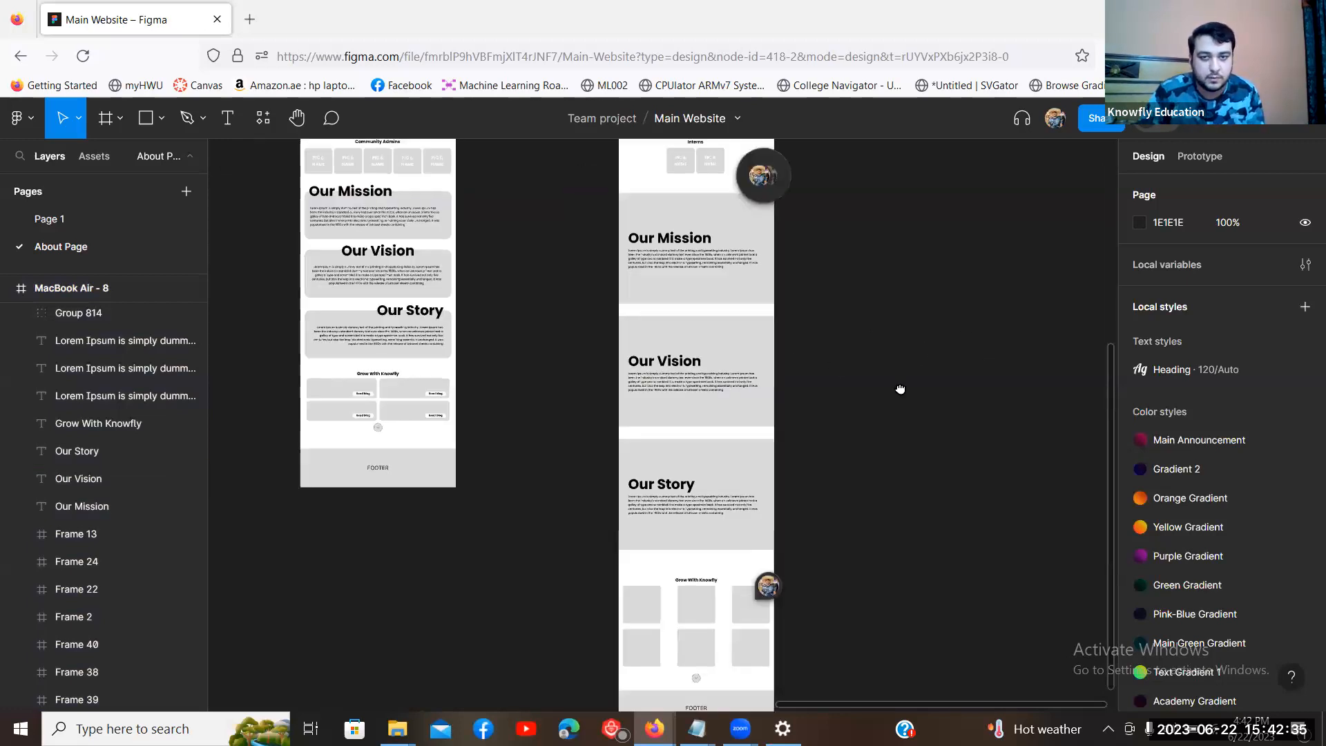
{"action": "left_click_drag", "start_coordinate": [899, 388], "coordinate": [823, 463]}
{"action": "key", "text": "ctrl+plus"}
{"action": "left_click_drag", "start_coordinate": [787, 385], "coordinate": [827, 468]}
{"action": "left_click", "coordinate": [614, 391]}
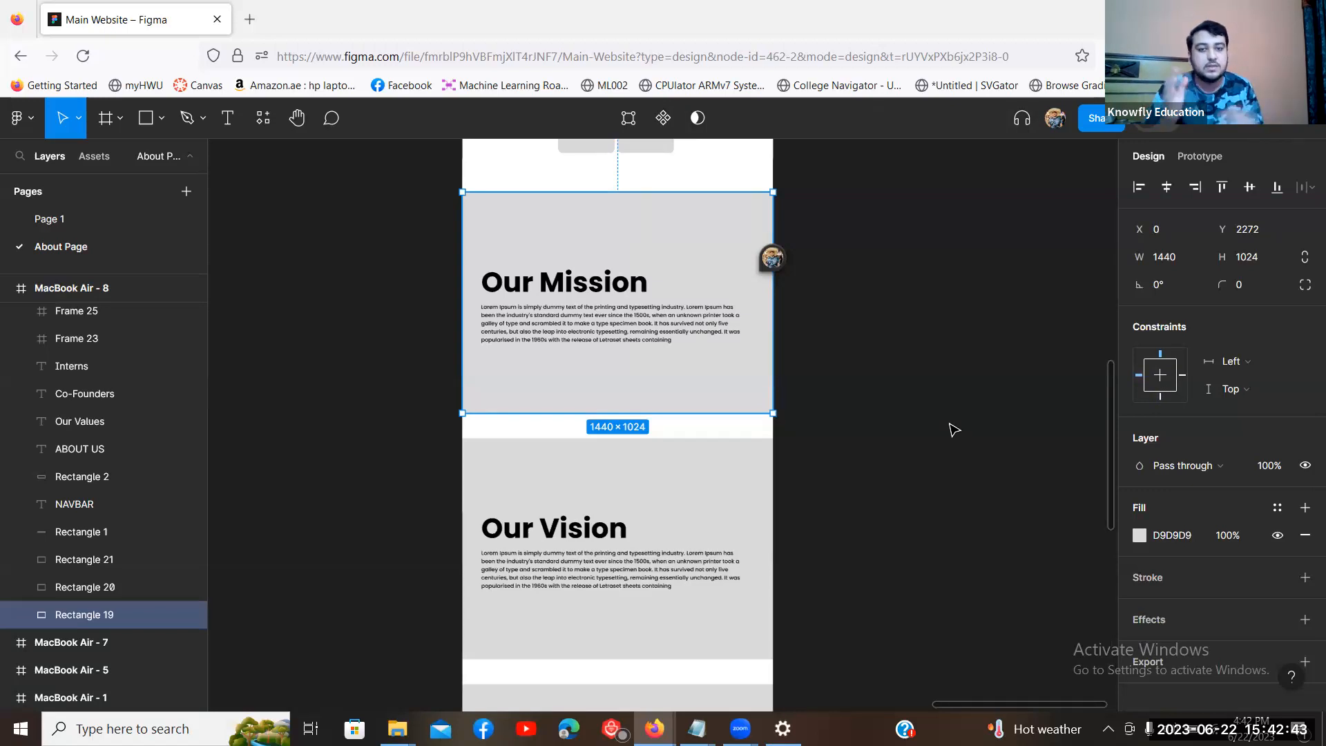
{"action": "scroll", "coordinate": [952, 428], "scroll_direction": "up", "scroll_amount": 10}
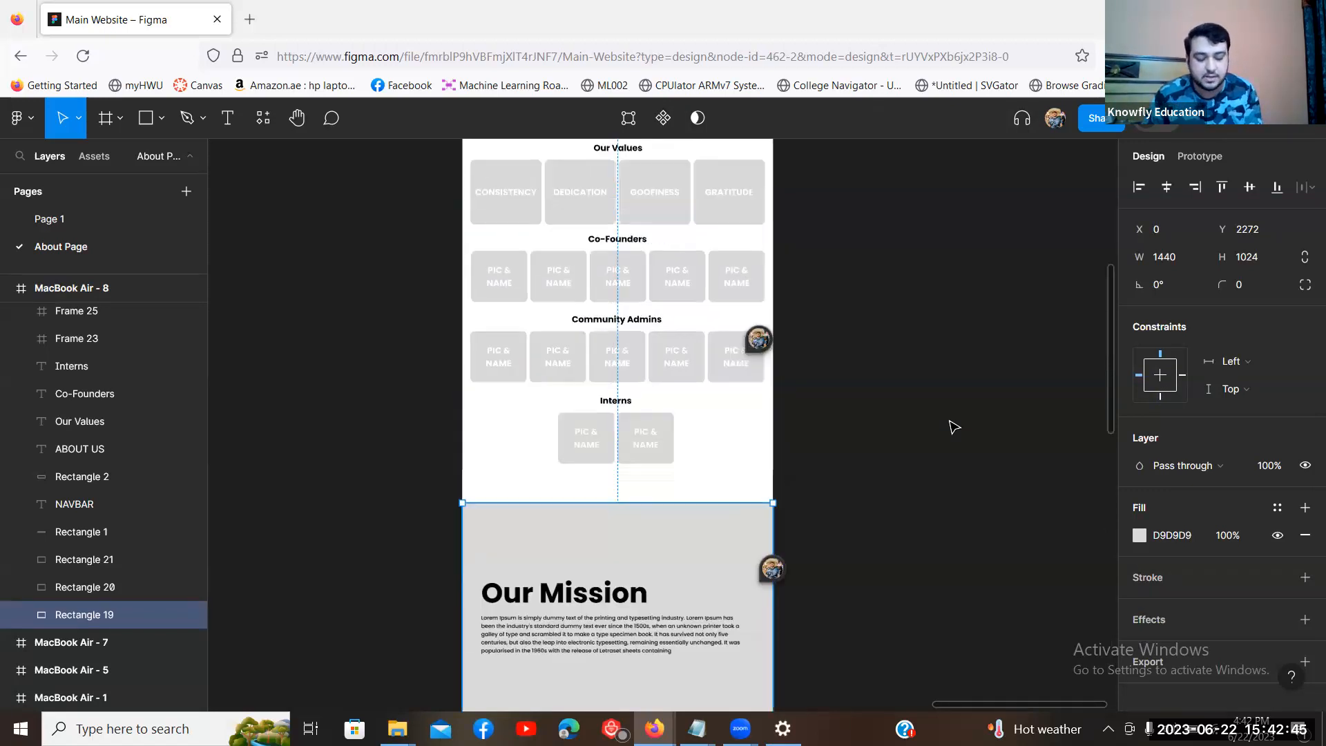
Step: Check the constraints of the Team Knowfly banner, the navbar rectangle and the Dedication card in the MacBook Air - 8 frame
{"action": "left_click", "coordinate": [655, 397]}
{"action": "scroll", "coordinate": [974, 434], "scroll_direction": "down", "scroll_amount": 3}
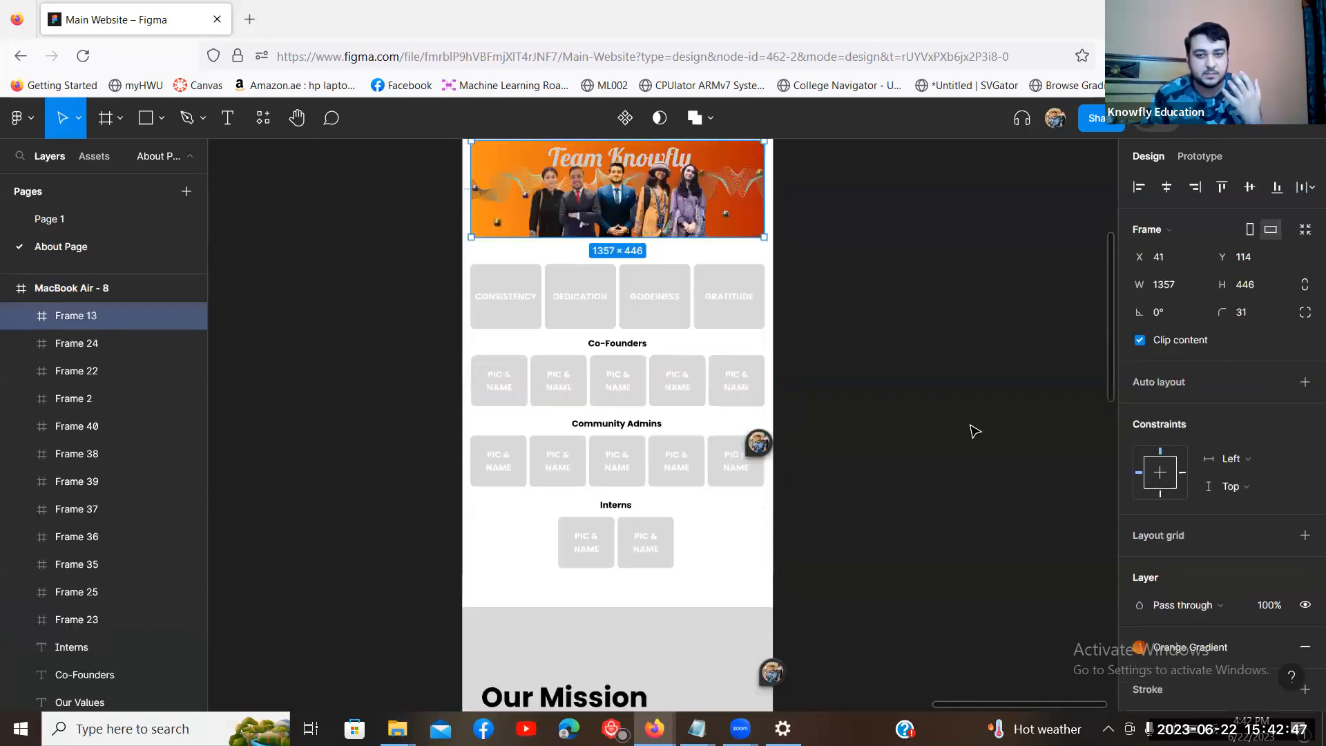
{"action": "scroll", "coordinate": [927, 388], "scroll_direction": "up", "scroll_amount": 2}
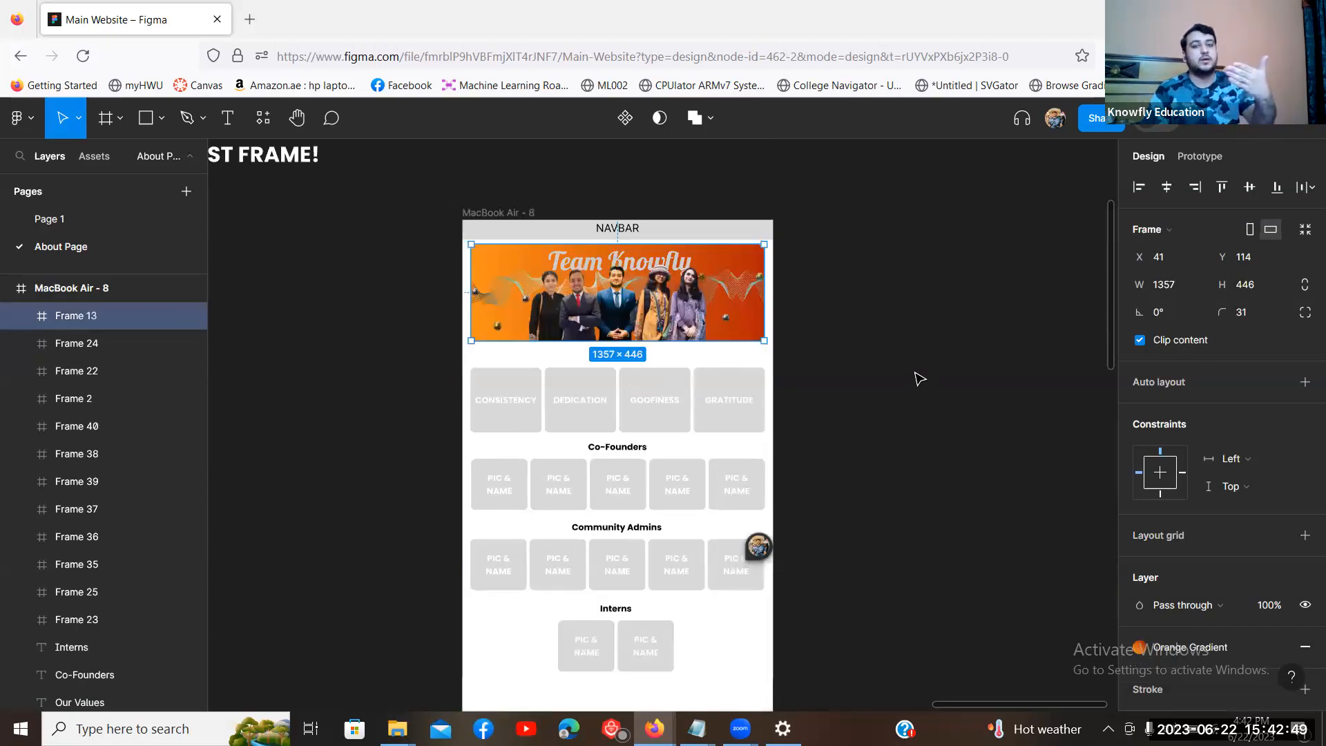
{"action": "left_click", "coordinate": [736, 233]}
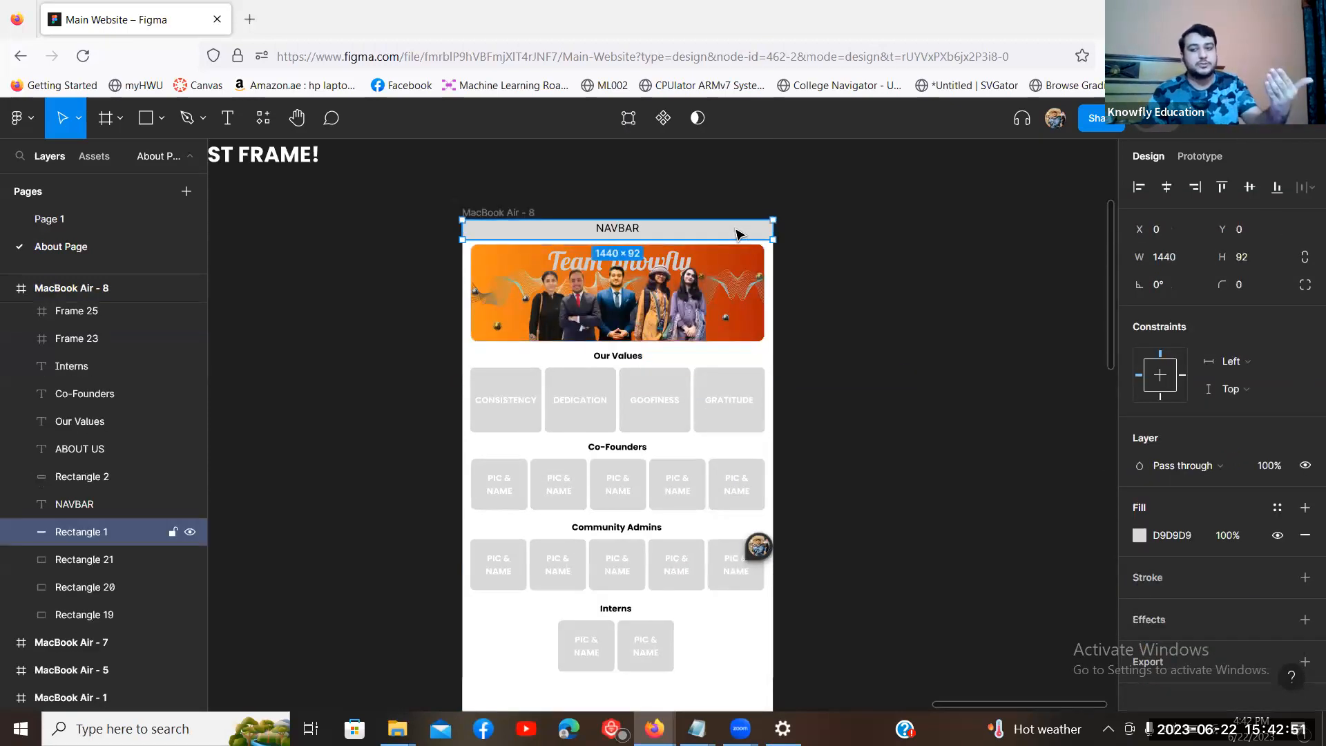
{"action": "left_click", "coordinate": [747, 322]}
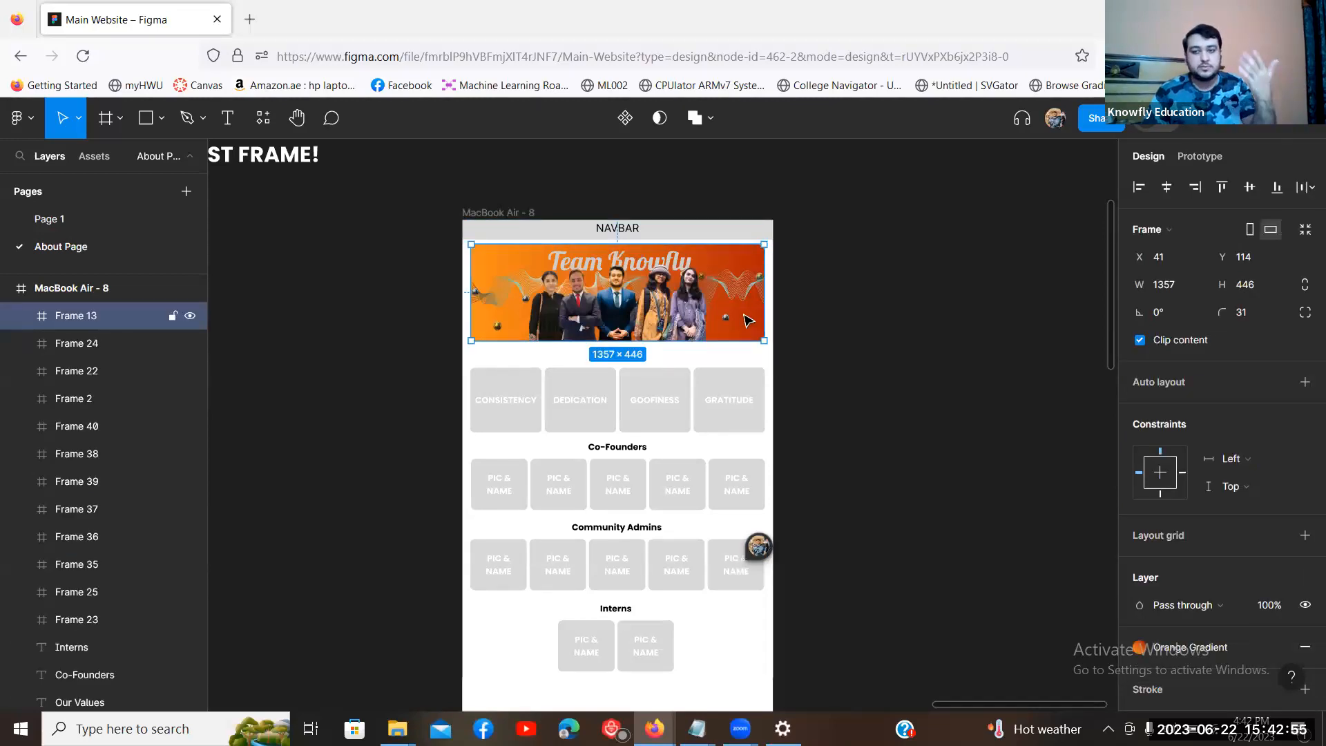
{"action": "scroll", "coordinate": [748, 321], "scroll_direction": "down", "scroll_amount": 3}
{"action": "left_click", "coordinate": [580, 304]}
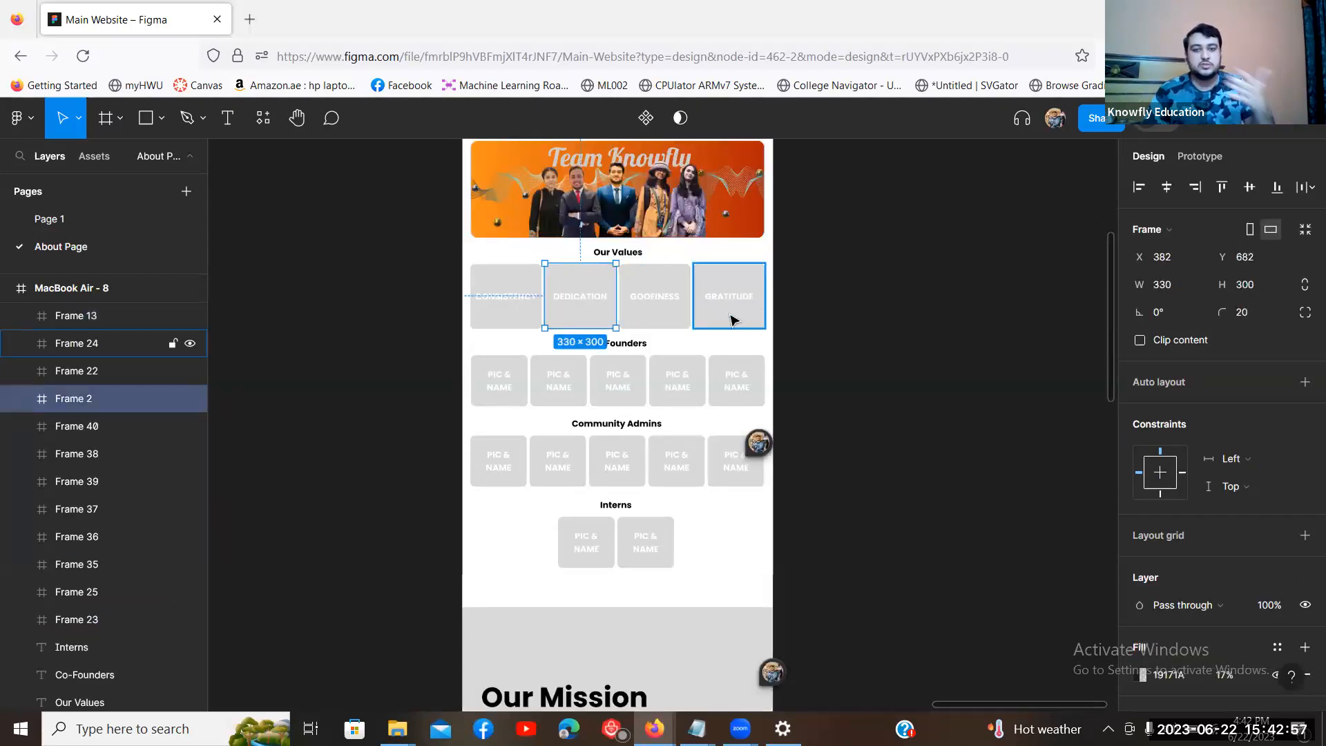
{"action": "scroll", "coordinate": [686, 321], "scroll_direction": "up", "scroll_amount": 6}
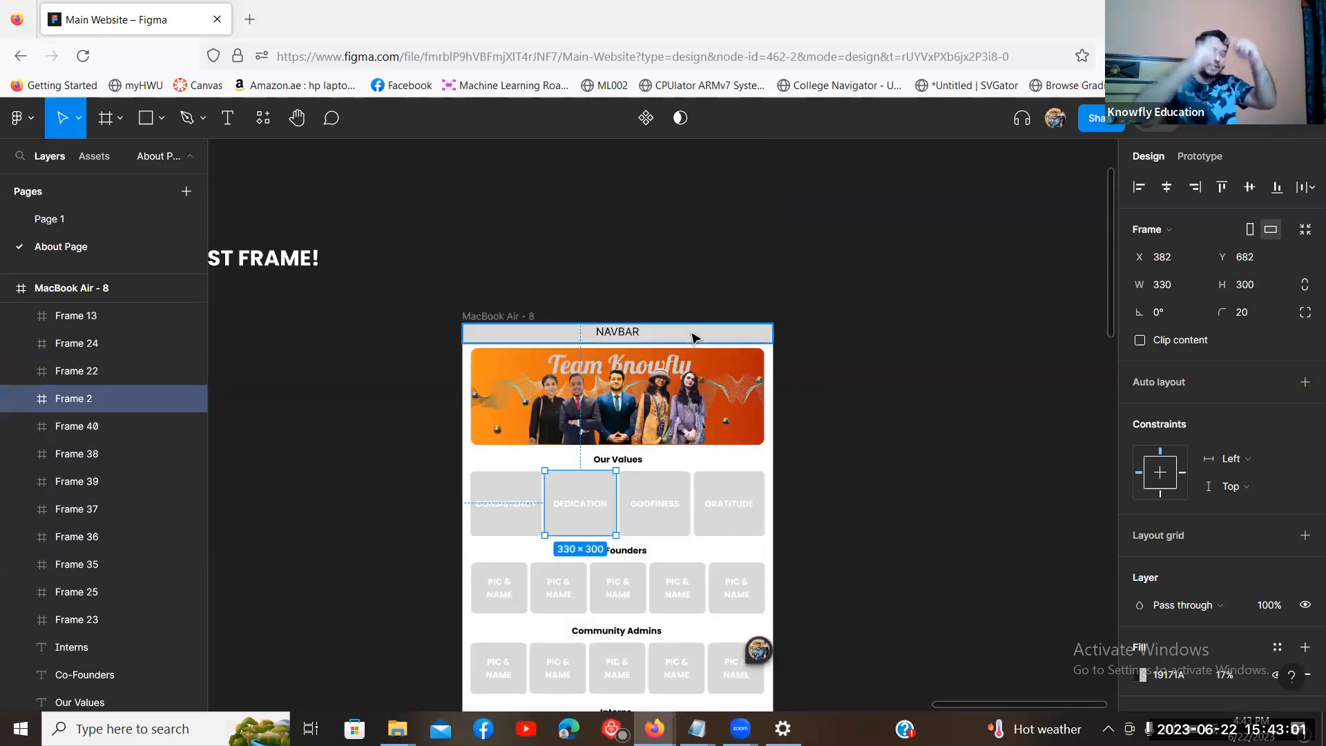
Step: Compare the constraints of the Our Mission background with those of the footer rectangle in the MacBook Air - 8 frame, and deselect
{"action": "scroll", "coordinate": [764, 304], "scroll_direction": "down", "scroll_amount": 15}
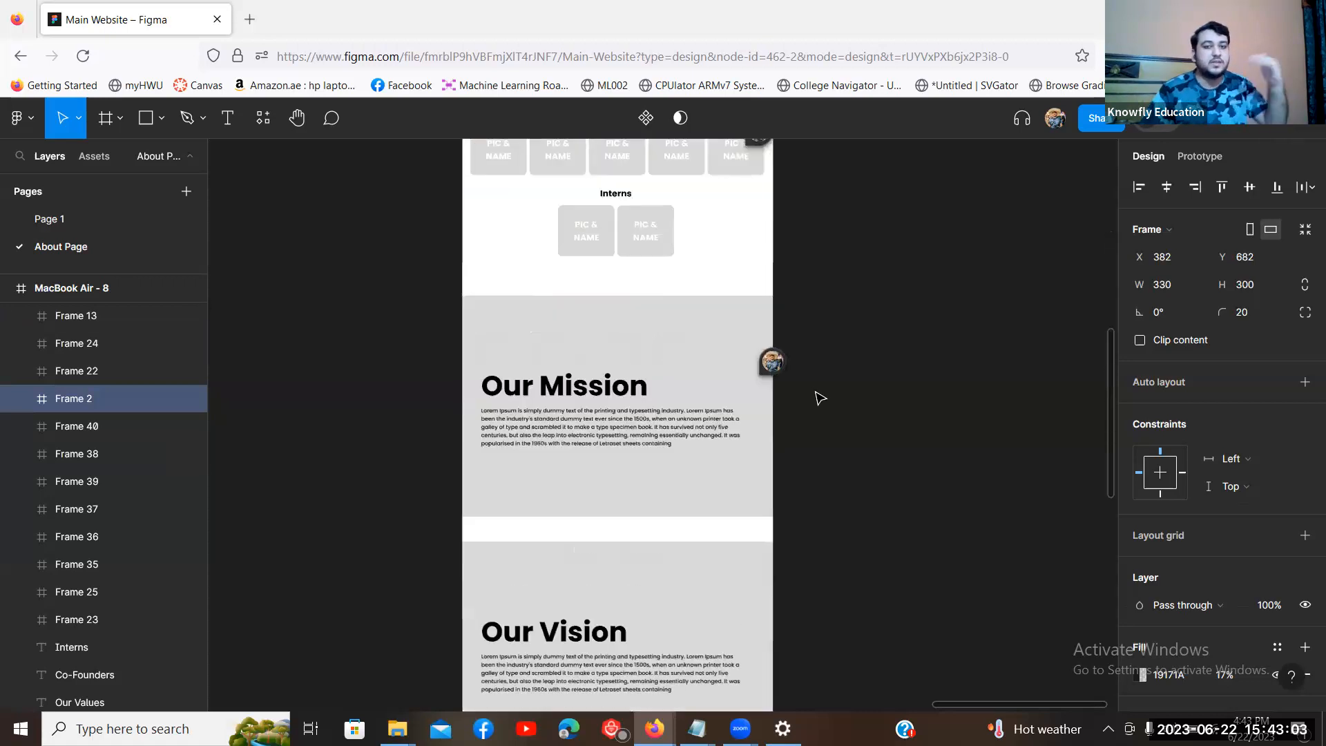
{"action": "scroll", "coordinate": [823, 387], "scroll_direction": "down", "scroll_amount": 3}
{"action": "left_click", "coordinate": [746, 366]}
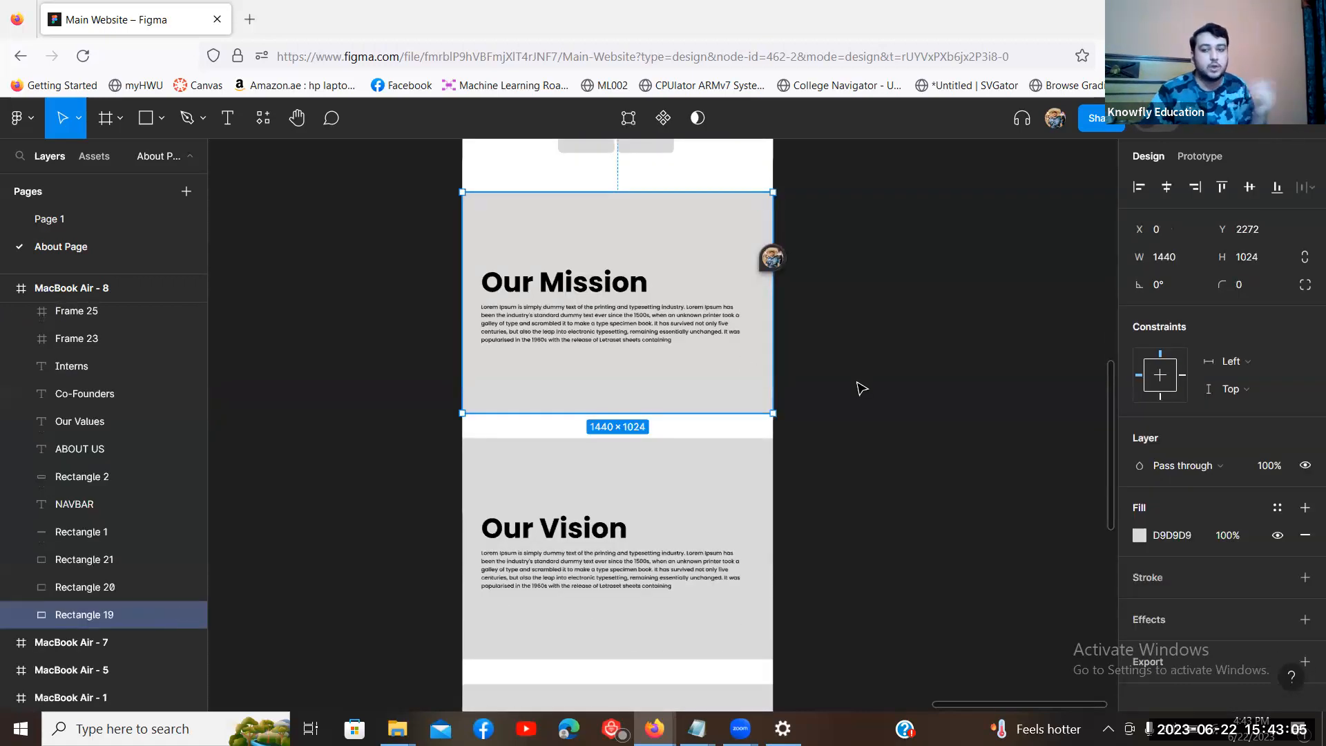
{"action": "scroll", "coordinate": [860, 384], "scroll_direction": "down", "scroll_amount": 9}
{"action": "scroll", "coordinate": [873, 373], "scroll_direction": "down", "scroll_amount": 6}
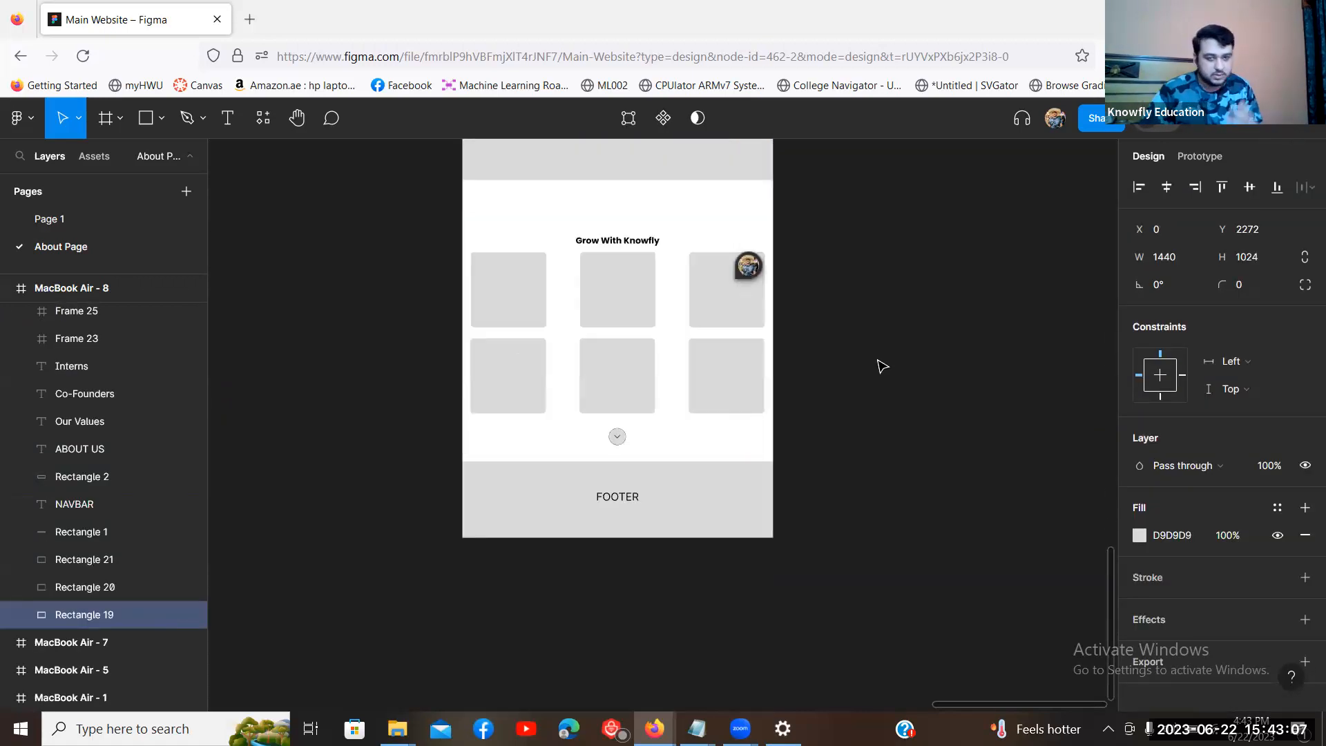
{"action": "left_click", "coordinate": [618, 497]}
{"action": "left_click", "coordinate": [715, 511]}
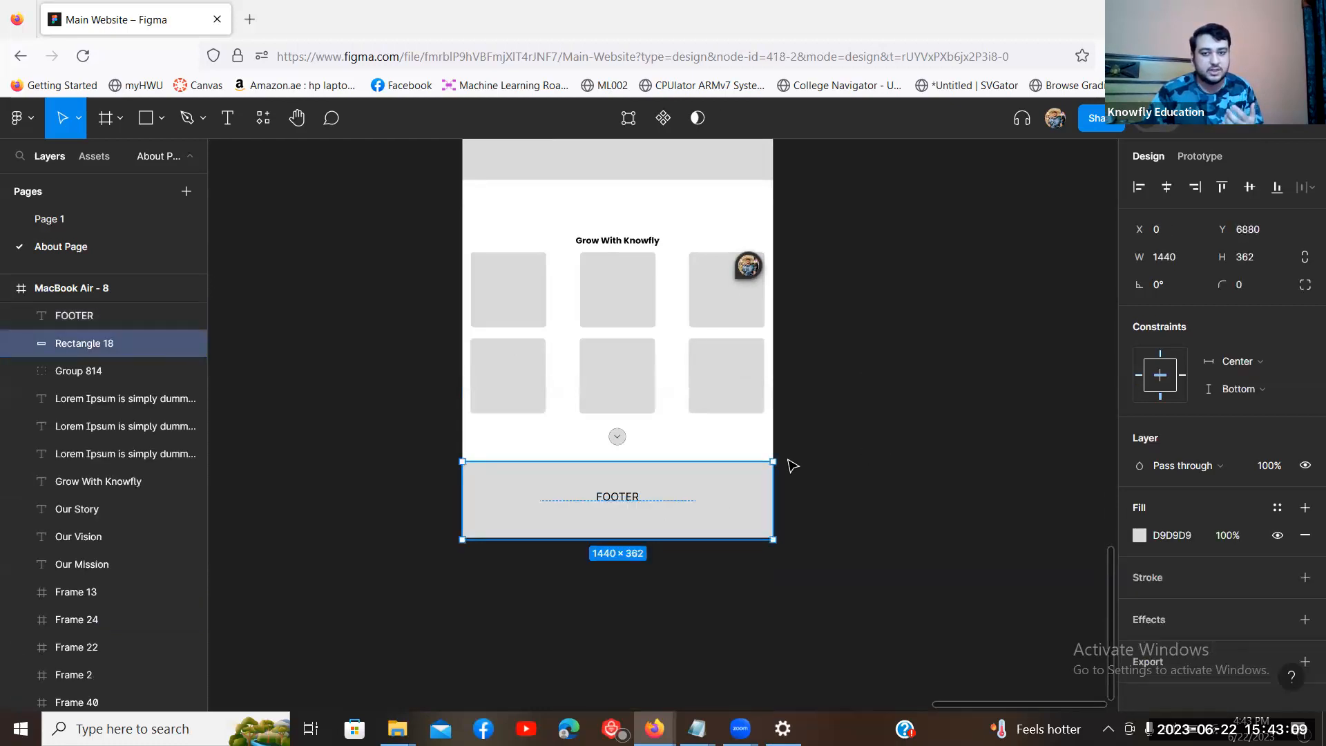
{"action": "left_click", "coordinate": [790, 461]}
{"action": "scroll", "coordinate": [767, 504], "scroll_direction": "up", "scroll_amount": 8}
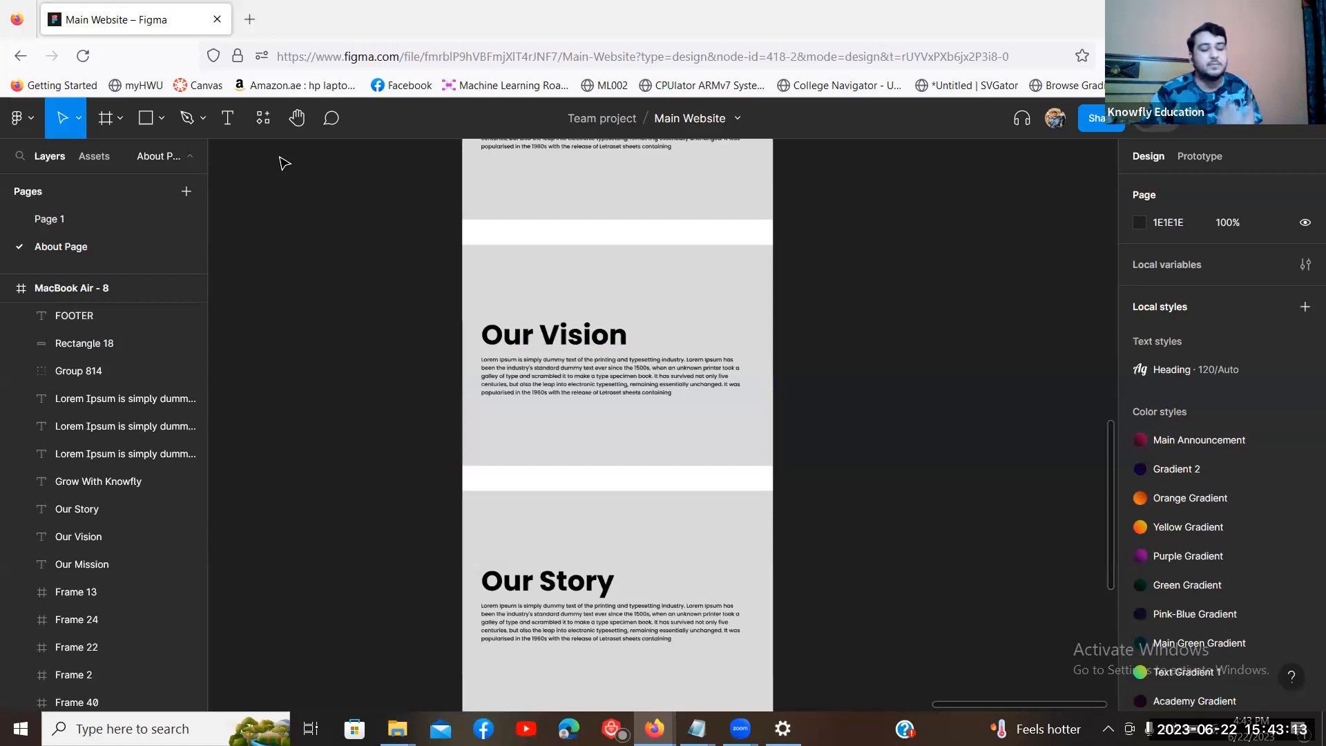
Step: Extend the MacBook Air - 7 frame downward from its bottom edge to make room for another section
{"action": "key", "text": "ctrl+minus"}
{"action": "left_click_drag", "start_coordinate": [455, 275], "coordinate": [837, 343]}
{"action": "left_click_drag", "start_coordinate": [743, 243], "coordinate": [743, 361]}
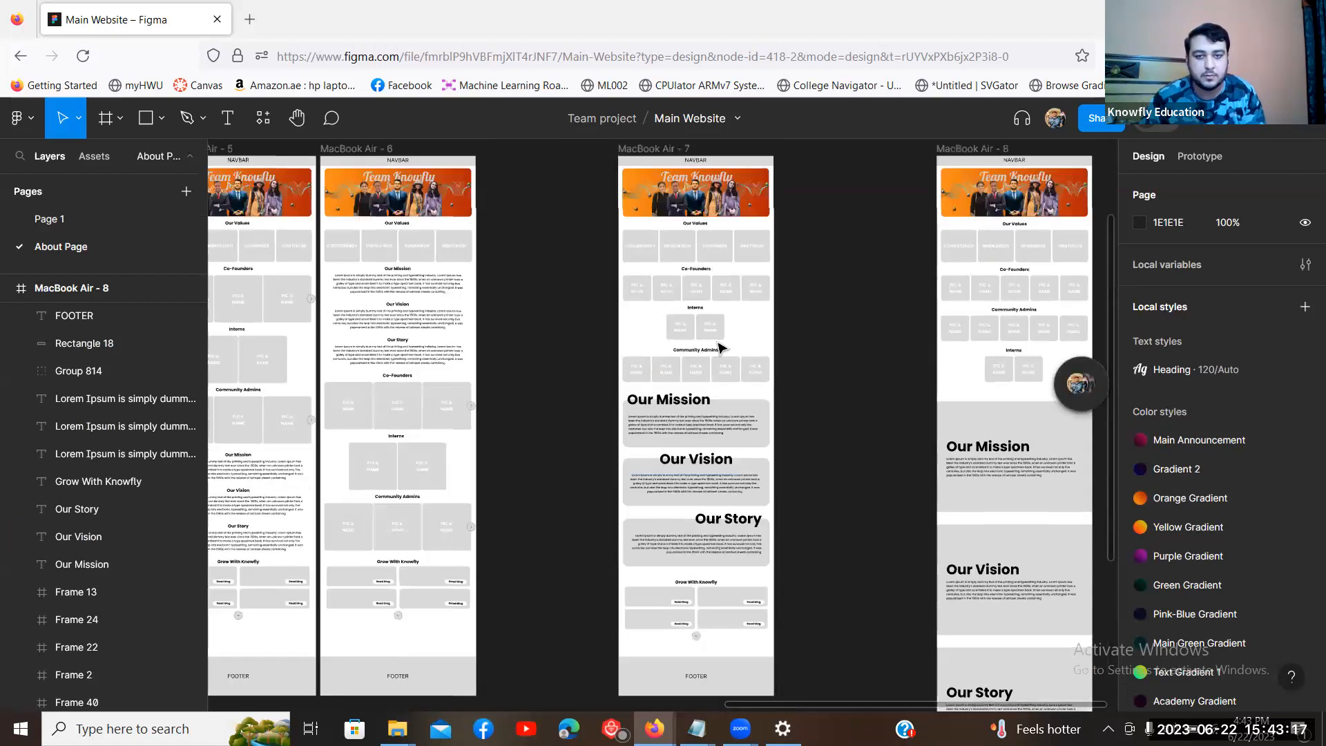
{"action": "left_click", "coordinate": [756, 330]}
{"action": "scroll", "coordinate": [691, 414], "scroll_direction": "down", "scroll_amount": 5}
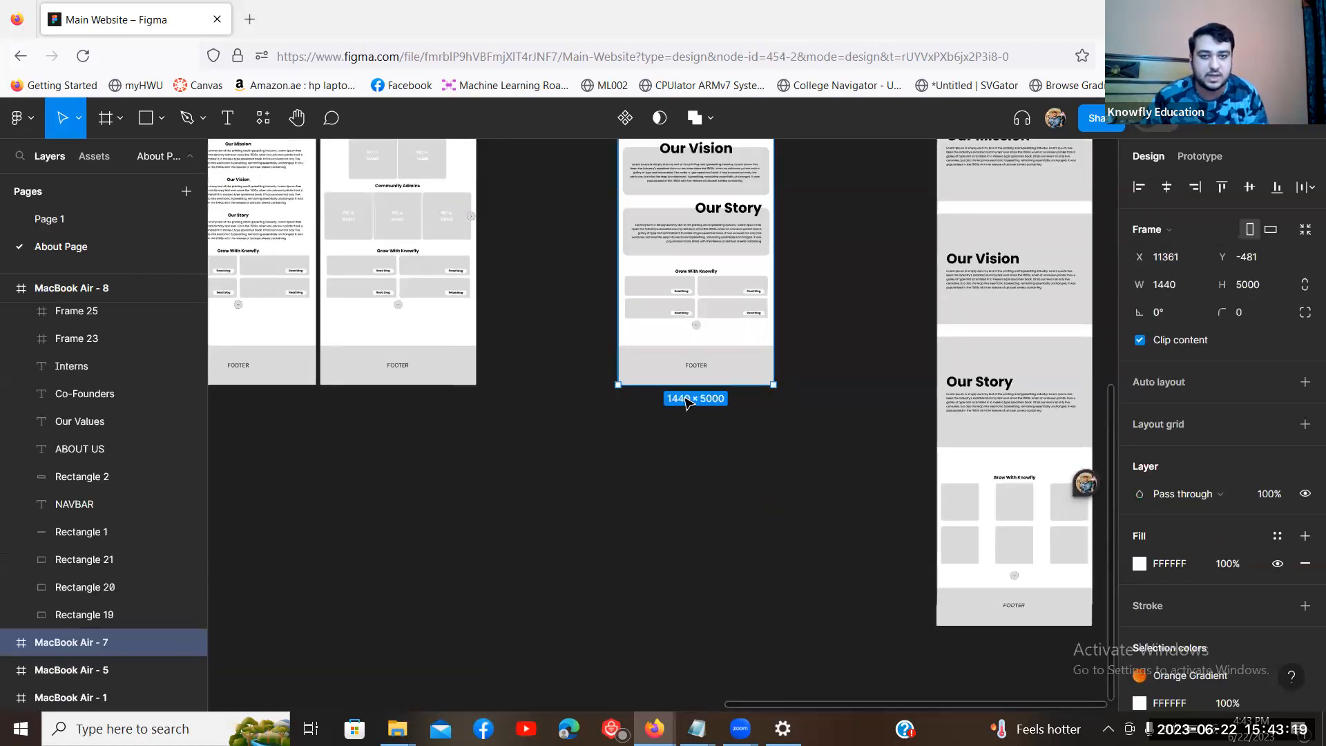
{"action": "scroll", "coordinate": [687, 400], "scroll_direction": "up", "scroll_amount": 2}
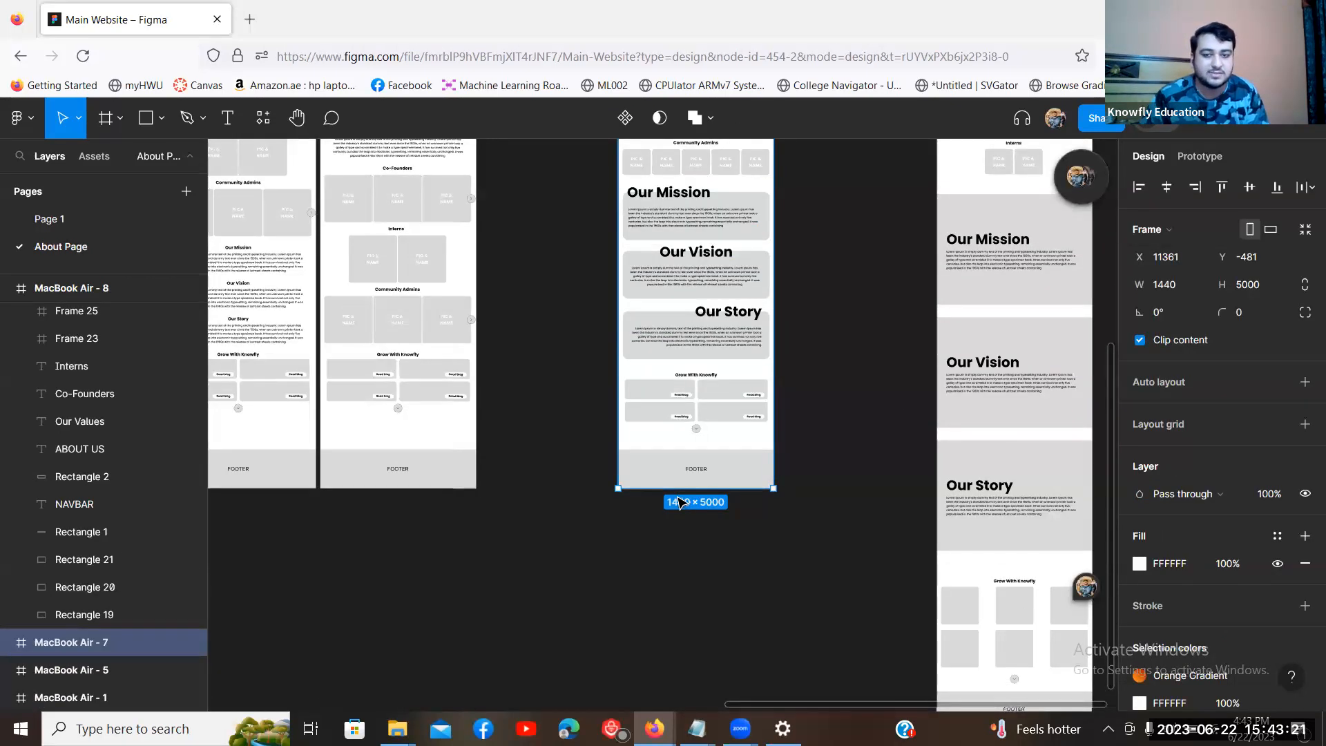
{"action": "left_click_drag", "start_coordinate": [671, 489], "coordinate": [675, 569]}
{"action": "scroll", "coordinate": [667, 636], "scroll_direction": "down", "scroll_amount": 2}
{"action": "scroll", "coordinate": [801, 559], "scroll_direction": "up", "scroll_amount": 3}
Step: Move the footer and the blog cards of the MacBook Air - 7 frame together further down
{"action": "left_click_drag", "start_coordinate": [869, 568], "coordinate": [606, 397]}
{"action": "left_click_drag", "start_coordinate": [690, 515], "coordinate": [682, 617]}
{"action": "left_click", "coordinate": [702, 431]}
{"action": "scroll", "coordinate": [703, 431], "scroll_direction": "up", "scroll_amount": 3}
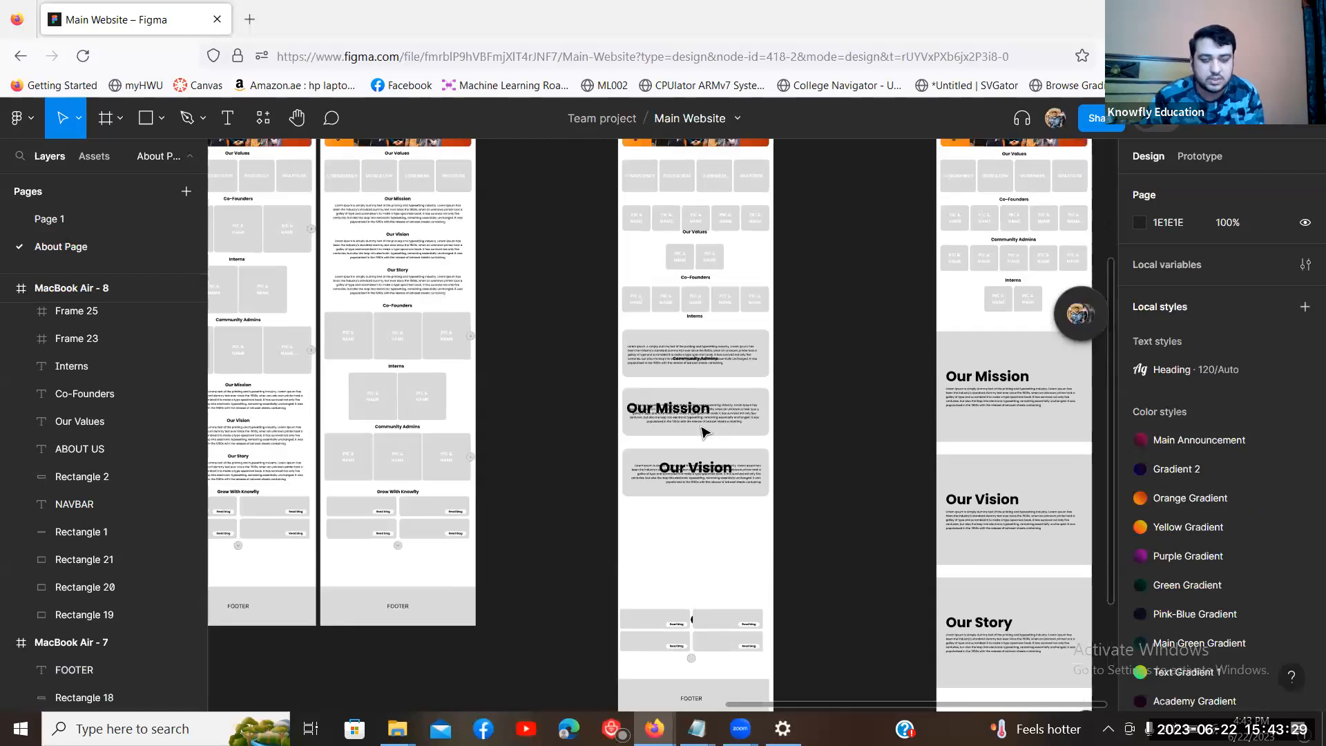
{"action": "scroll", "coordinate": [703, 431], "scroll_direction": "up", "scroll_amount": 3}
{"action": "scroll", "coordinate": [829, 386], "scroll_direction": "down", "scroll_amount": 3}
Step: Duplicate the rounded grey rectangle behind Our Vision in MacBook Air - 7 and place the copy below it with a 117 gap
{"action": "left_click", "coordinate": [749, 311]}
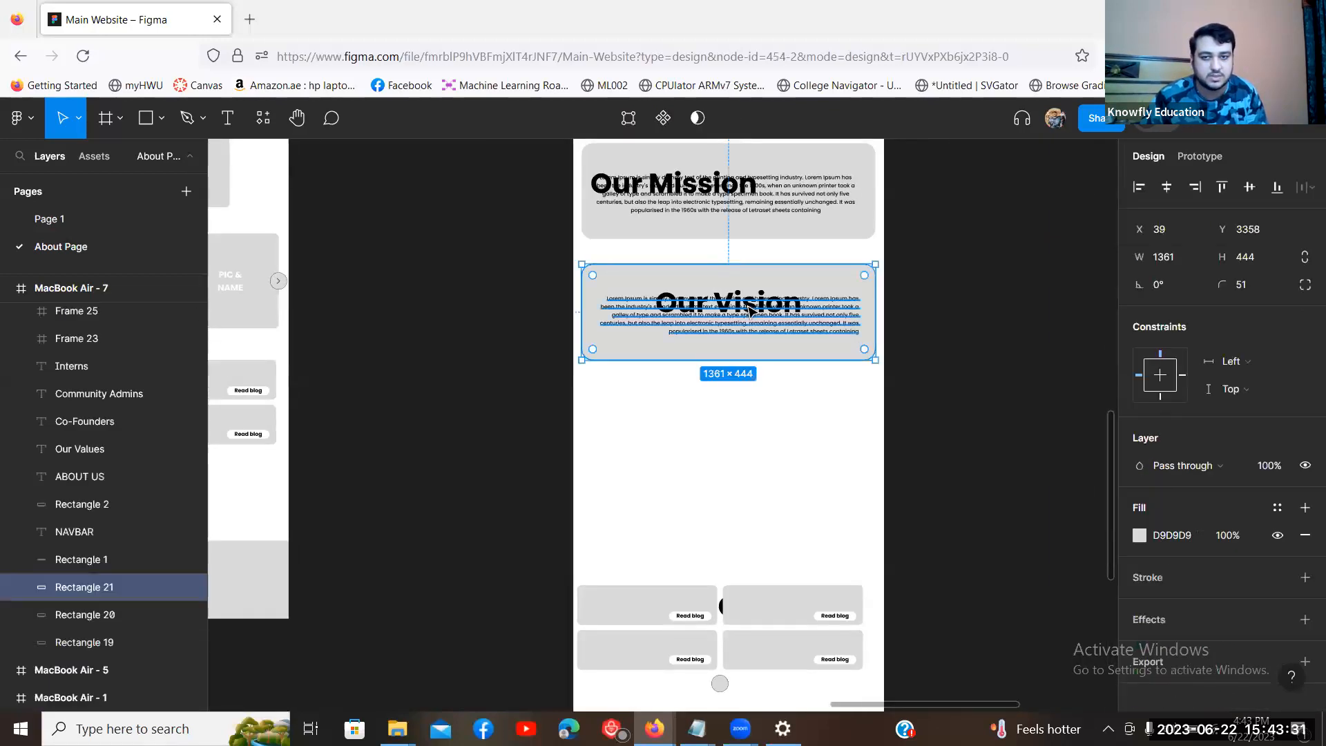
{"action": "key", "text": "ctrl+d"}
{"action": "left_click_drag", "start_coordinate": [794, 456], "coordinate": [801, 457]}
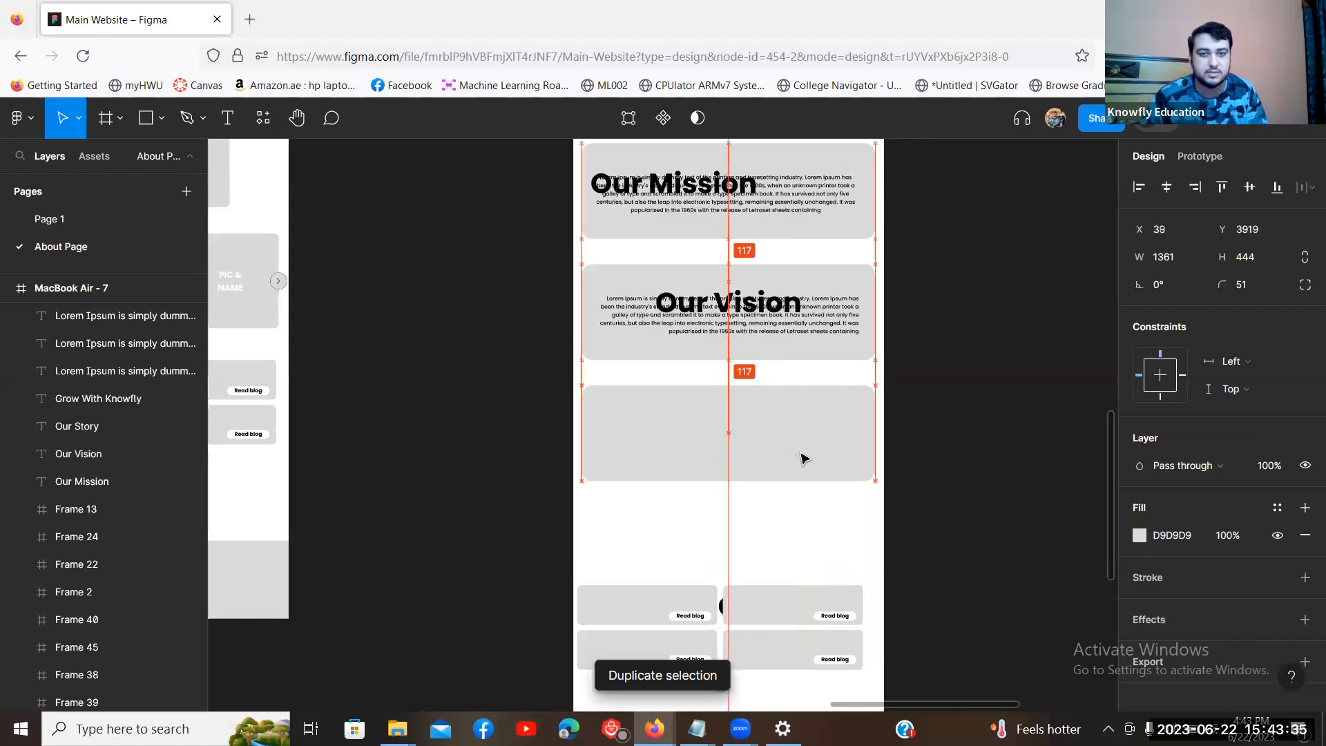
{"action": "left_click", "coordinate": [994, 532]}
{"action": "scroll", "coordinate": [909, 503], "scroll_direction": "down", "scroll_amount": 5}
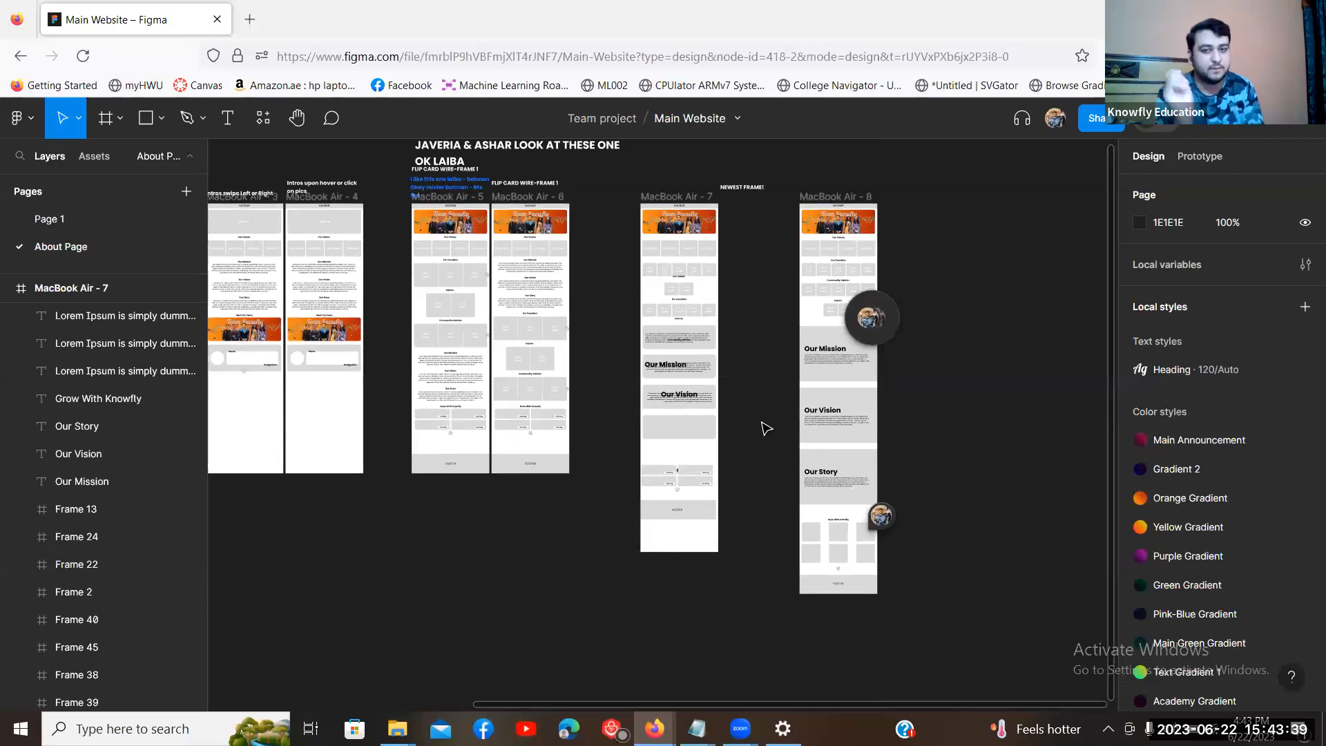
Step: Undo the duplication, the moves and the height change in the MacBook Air - 7 frame, and deselect it
{"action": "key", "text": "ctrl+z"}
{"action": "key", "text": "ctrl+z"}
{"action": "left_click", "coordinate": [763, 422]}
{"action": "key", "text": "ctrl+z"}
{"action": "key", "text": "ctrl+z"}
{"action": "key", "text": "ctrl+z"}
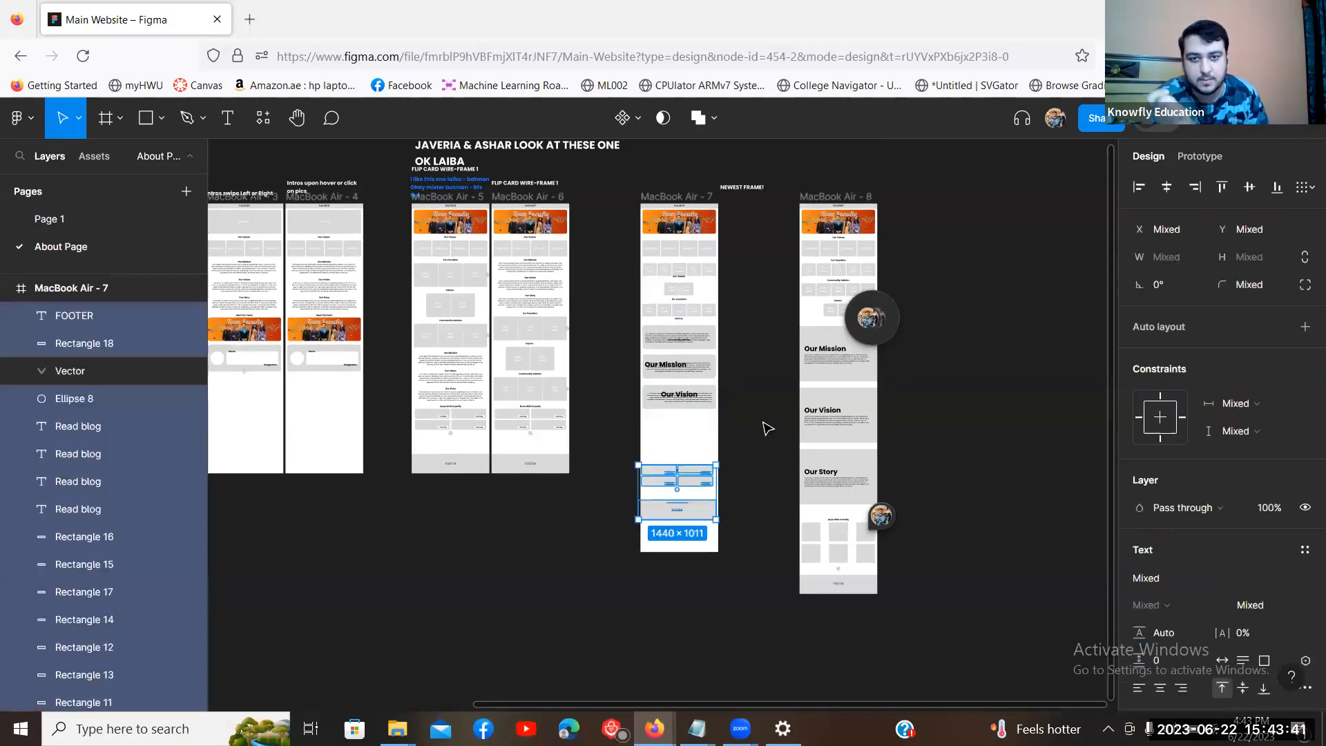
{"action": "key", "text": "ctrl+z"}
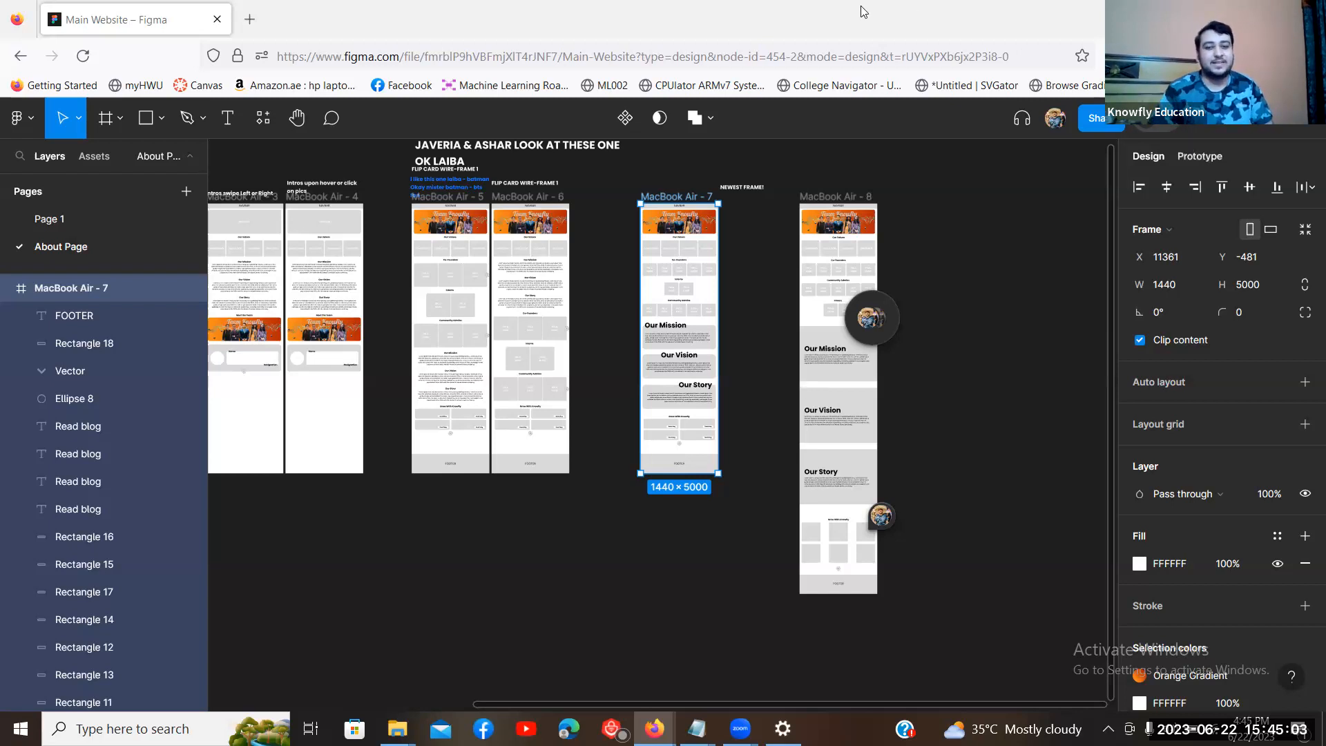
{"action": "left_click", "coordinate": [917, 198]}
Step: Leave the Main Website file and open the Untitled draft with the glass bar from the recently viewed files
{"action": "left_click", "coordinate": [16, 119]}
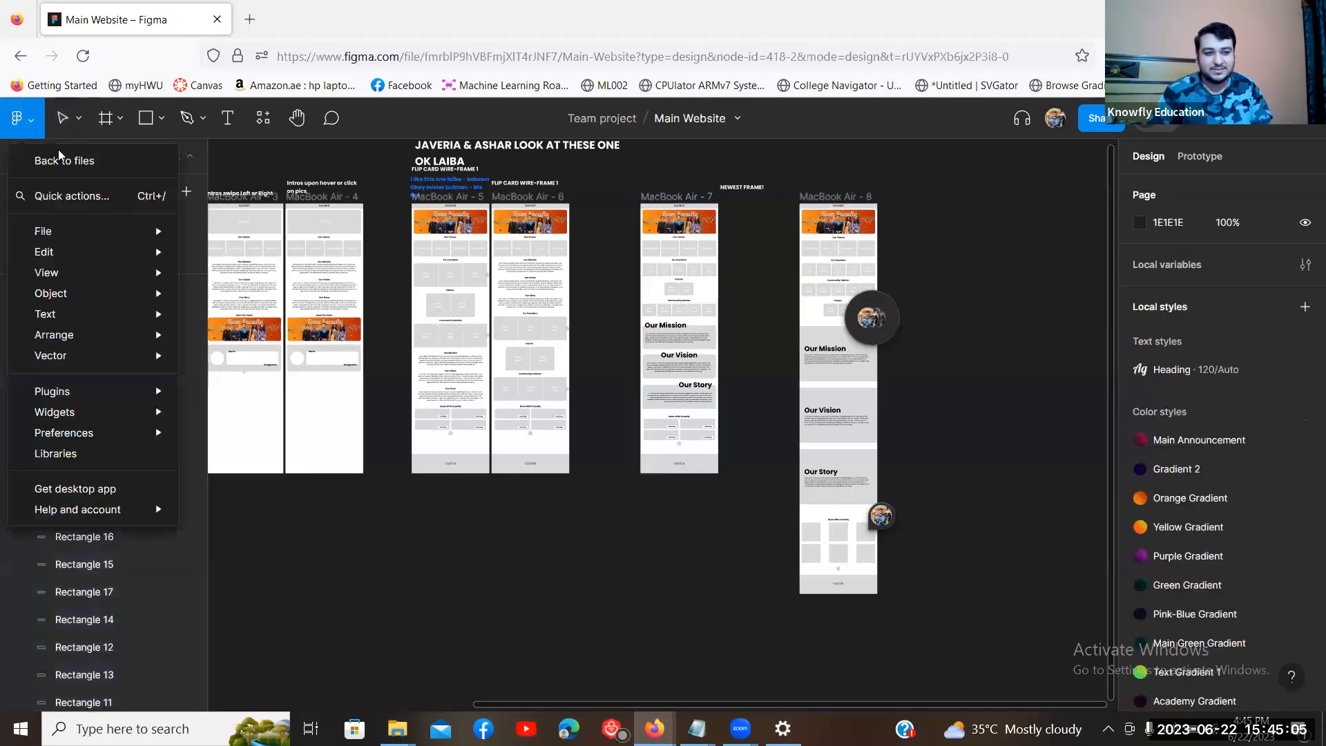
{"action": "left_click", "coordinate": [27, 161]}
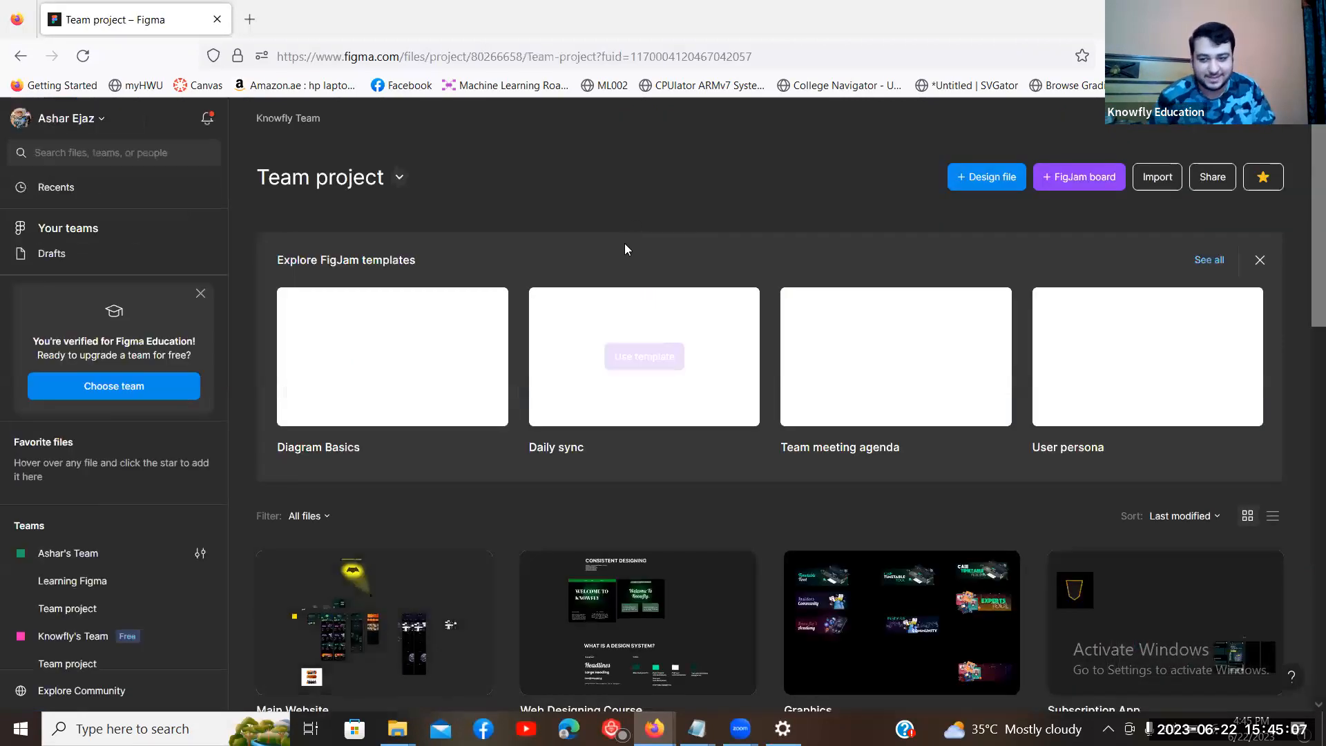
{"action": "scroll", "coordinate": [622, 297], "scroll_direction": "down", "scroll_amount": 3}
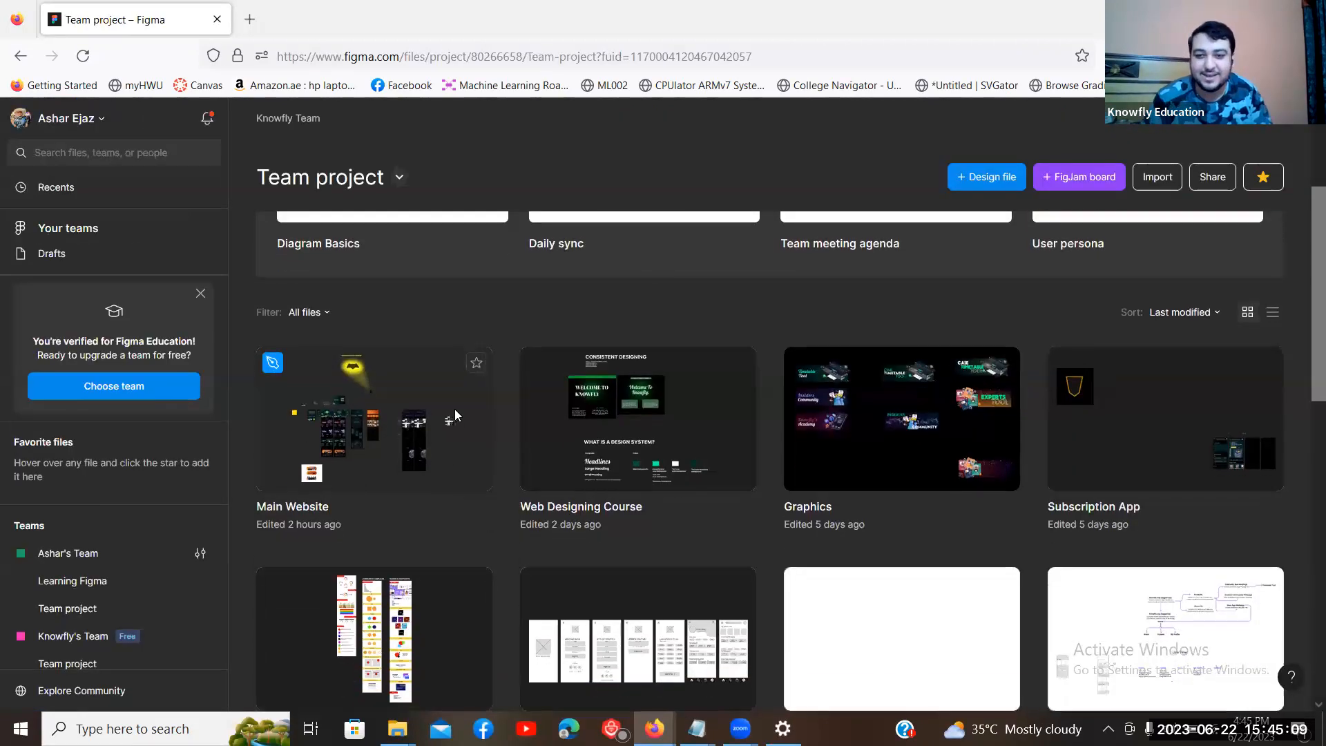
{"action": "scroll", "coordinate": [454, 409], "scroll_direction": "down", "scroll_amount": 3}
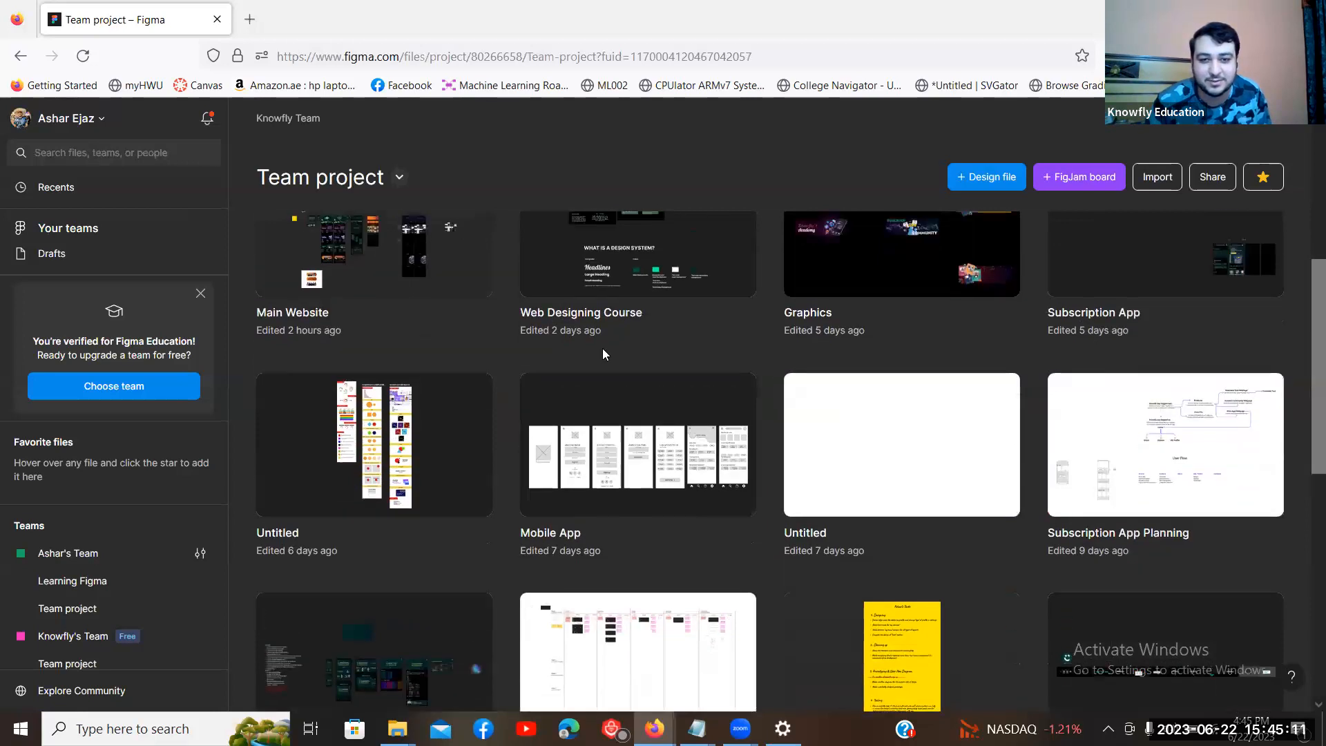
{"action": "scroll", "coordinate": [626, 345], "scroll_direction": "up", "scroll_amount": 2}
{"action": "scroll", "coordinate": [428, 344], "scroll_direction": "down", "scroll_amount": 3}
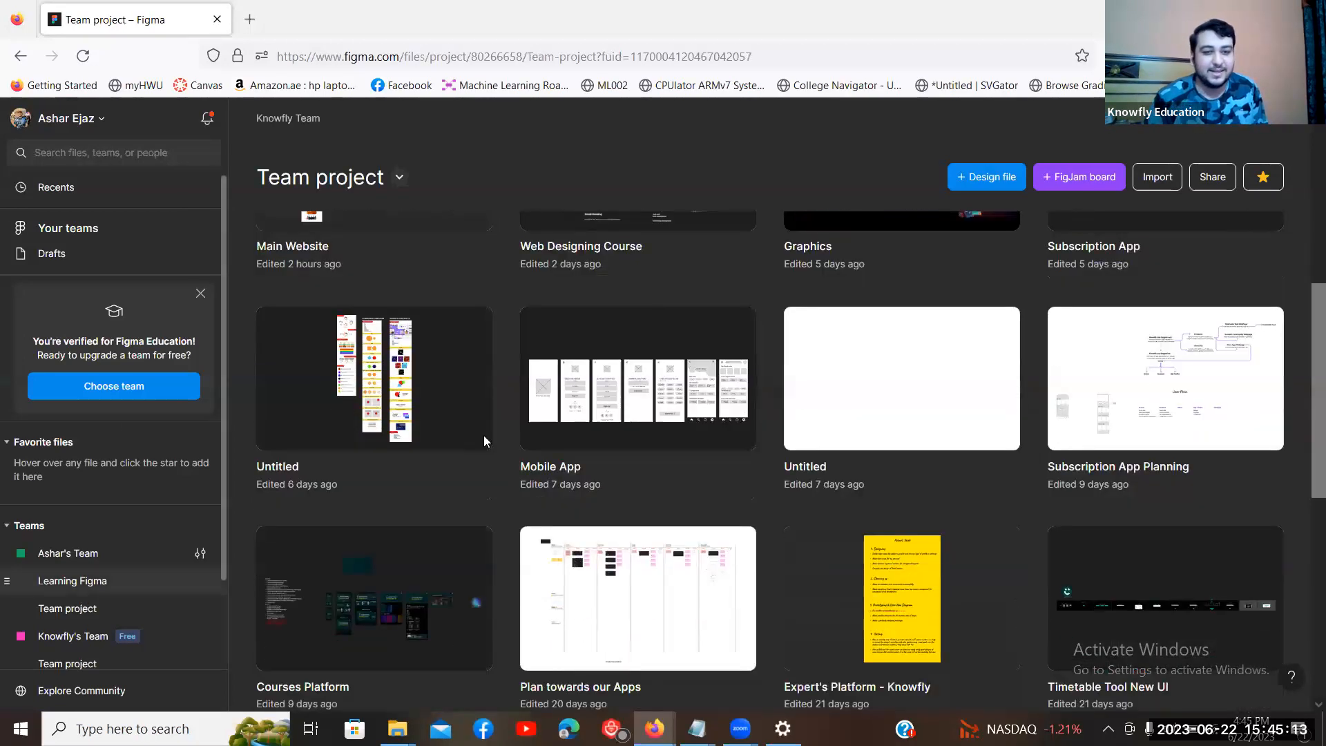
{"action": "scroll", "coordinate": [415, 435], "scroll_direction": "up", "scroll_amount": 6}
{"action": "left_click", "coordinate": [64, 189]}
{"action": "scroll", "coordinate": [654, 437], "scroll_direction": "down", "scroll_amount": 3}
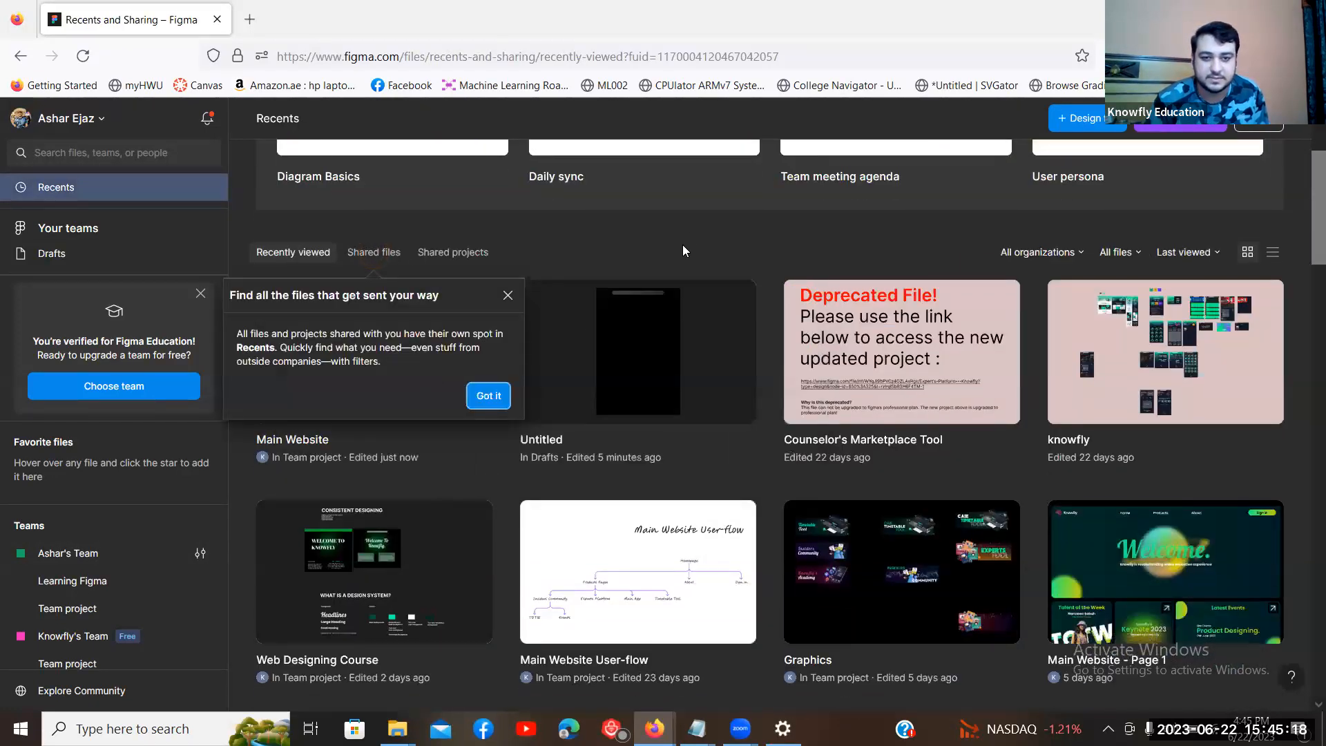
{"action": "double_click", "coordinate": [674, 350]}
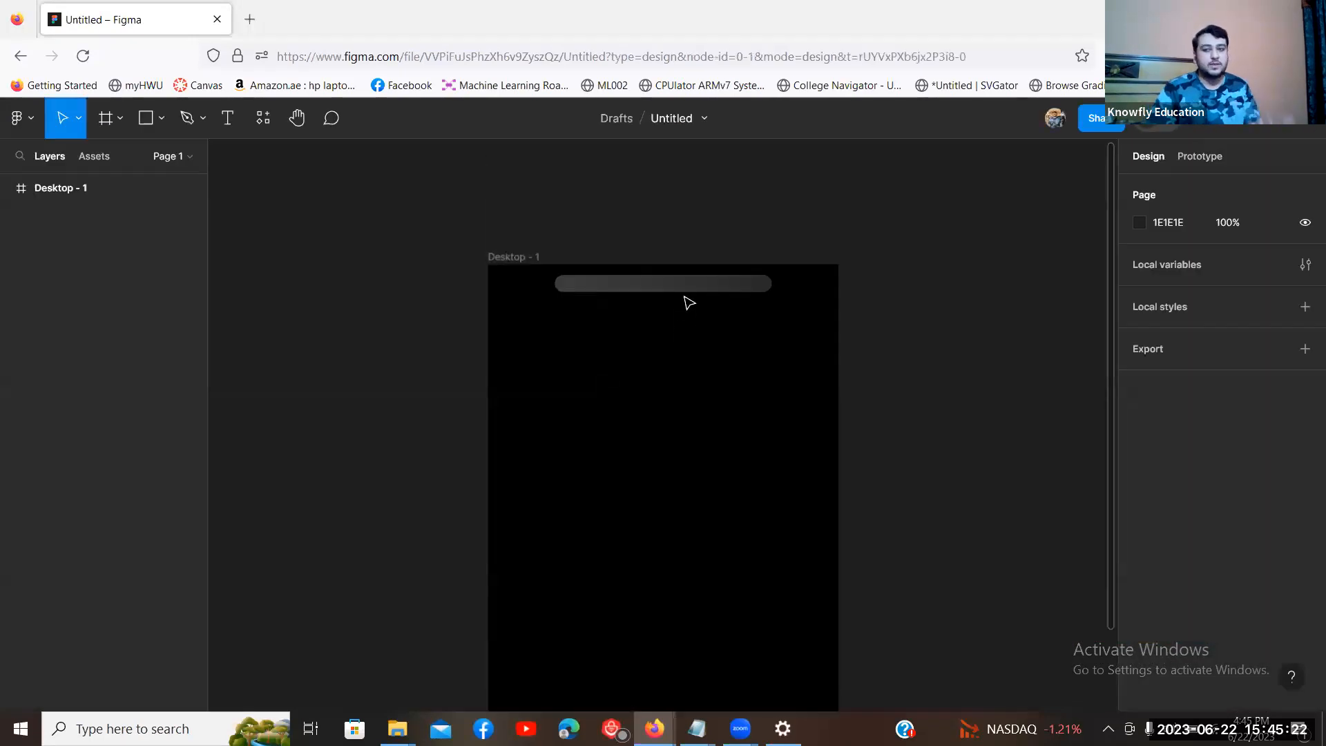
Step: Draw a rectangle of about 345 × 326 below the glass bar in the Desktop - 1 frame and keep it selected
{"action": "left_click", "coordinate": [682, 285]}
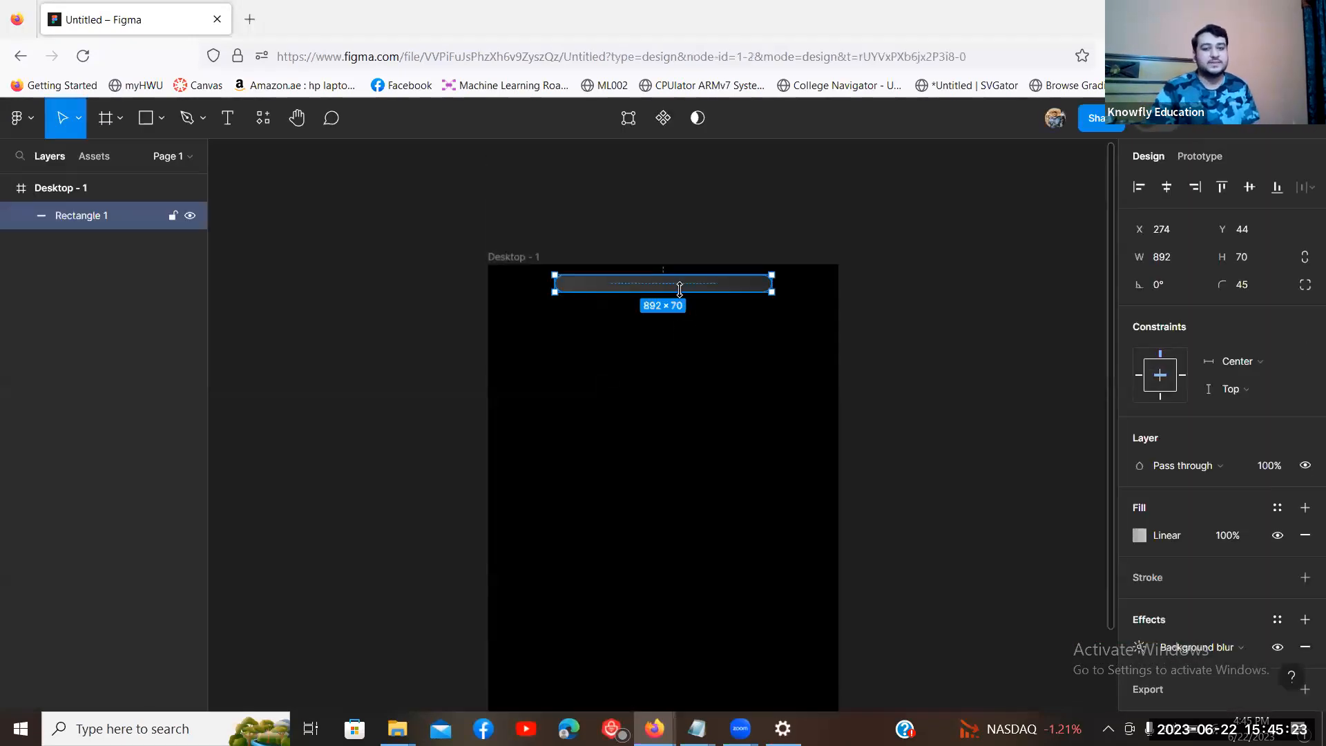
{"action": "left_click", "coordinate": [961, 364]}
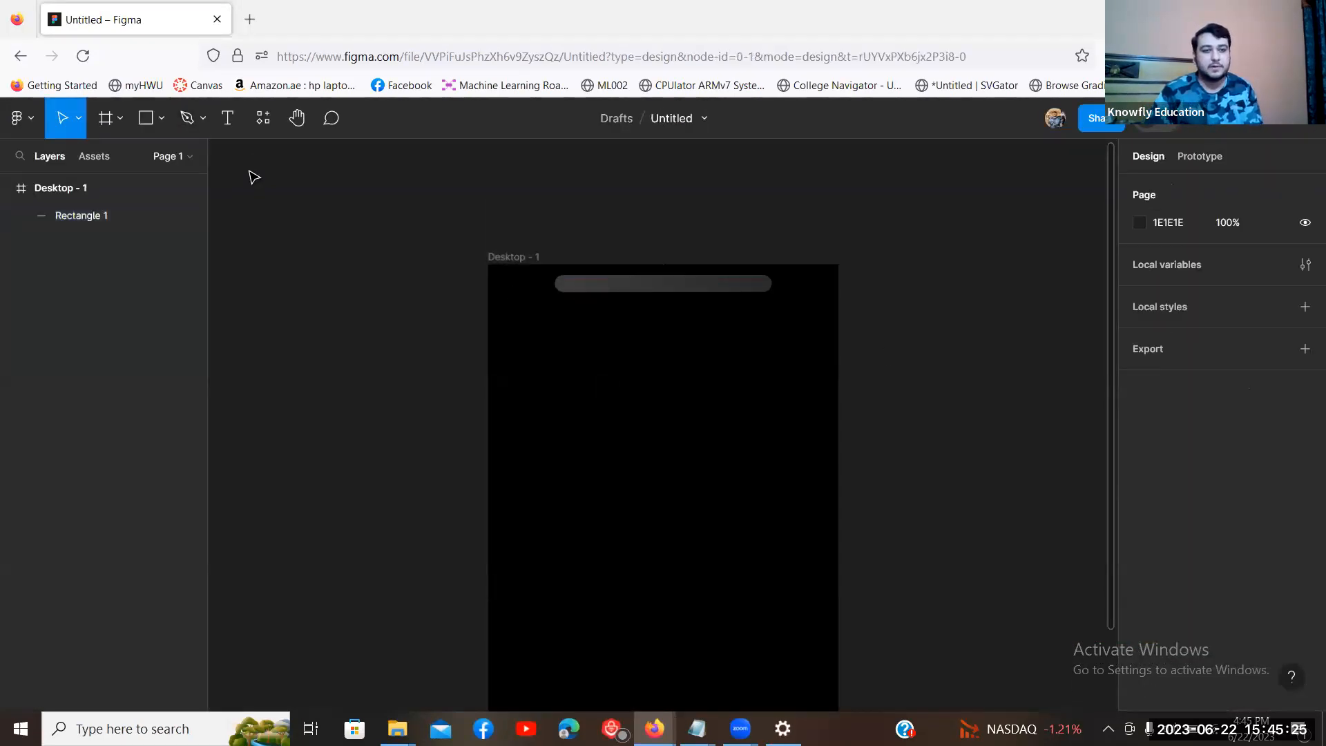
{"action": "left_click", "coordinate": [161, 119]}
{"action": "left_click", "coordinate": [111, 160]}
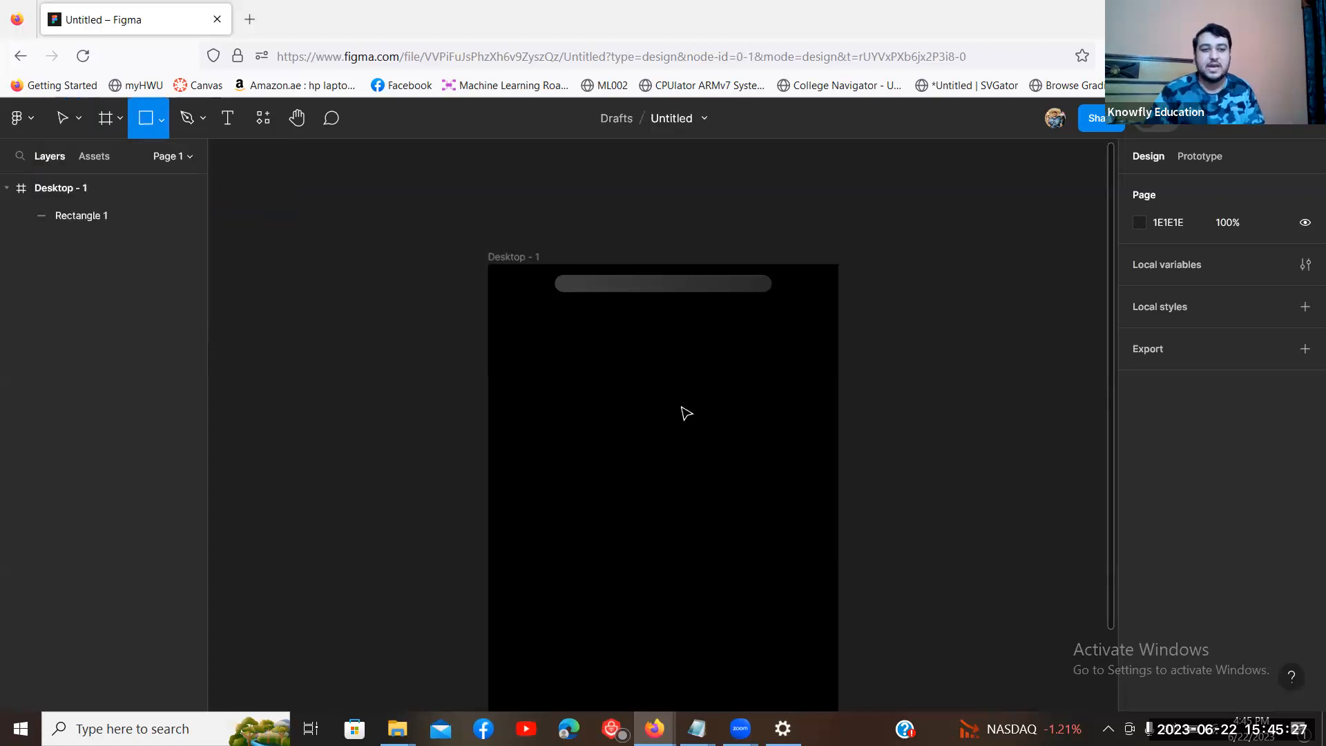
{"action": "left_click_drag", "start_coordinate": [574, 355], "coordinate": [659, 434]}
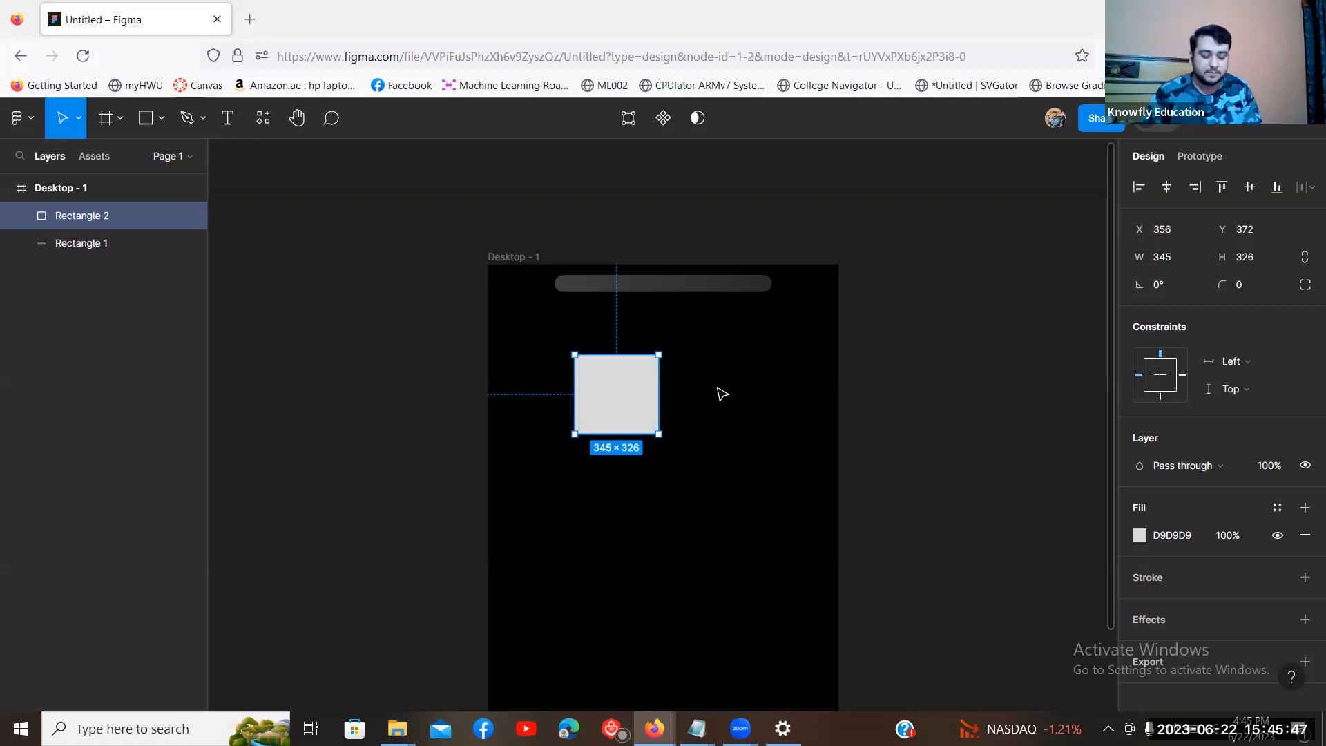
{"action": "left_click", "coordinate": [665, 413]}
{"action": "left_click", "coordinate": [654, 402]}
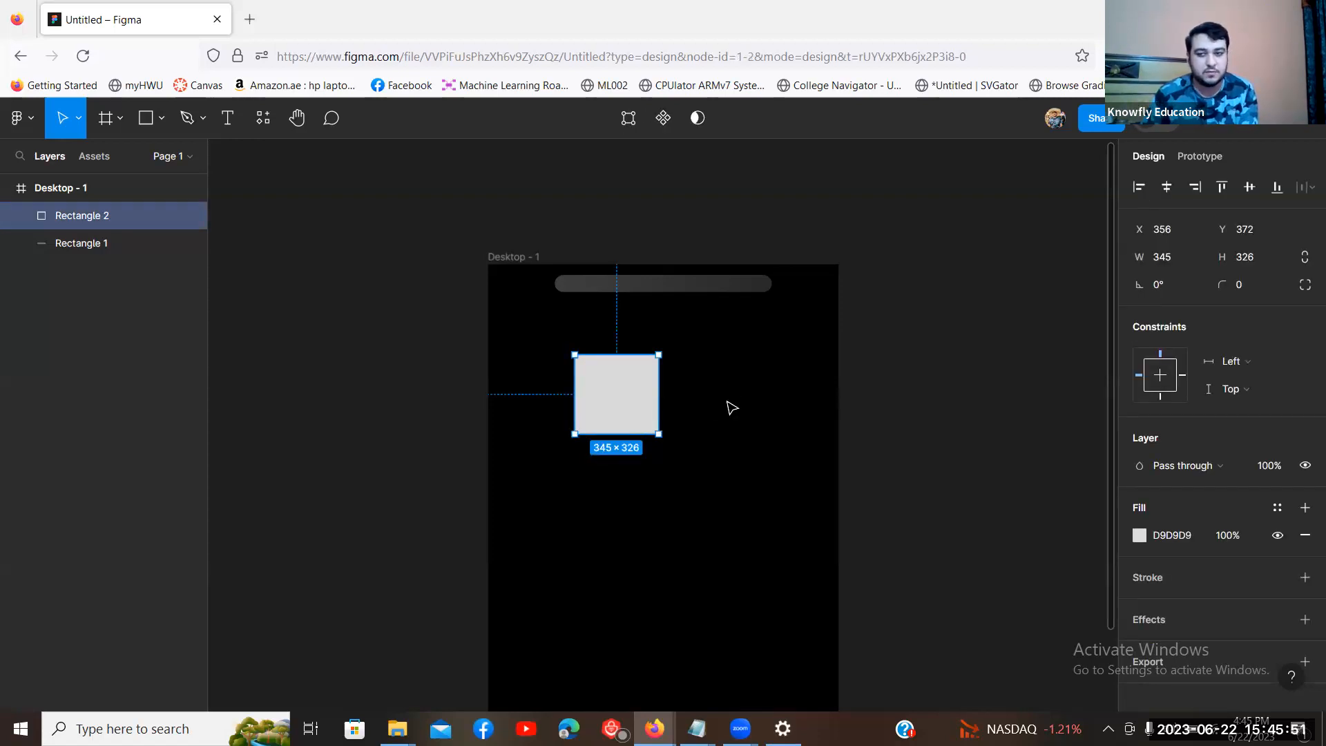
Step: Delete the light grey rectangle below the glass bar in the Desktop - 1 frame
{"action": "key", "text": "Delete"}
{"action": "scroll", "coordinate": [405, 304], "scroll_direction": "down", "scroll_amount": 1}
{"action": "scroll", "coordinate": [400, 292], "scroll_direction": "up", "scroll_amount": 1}
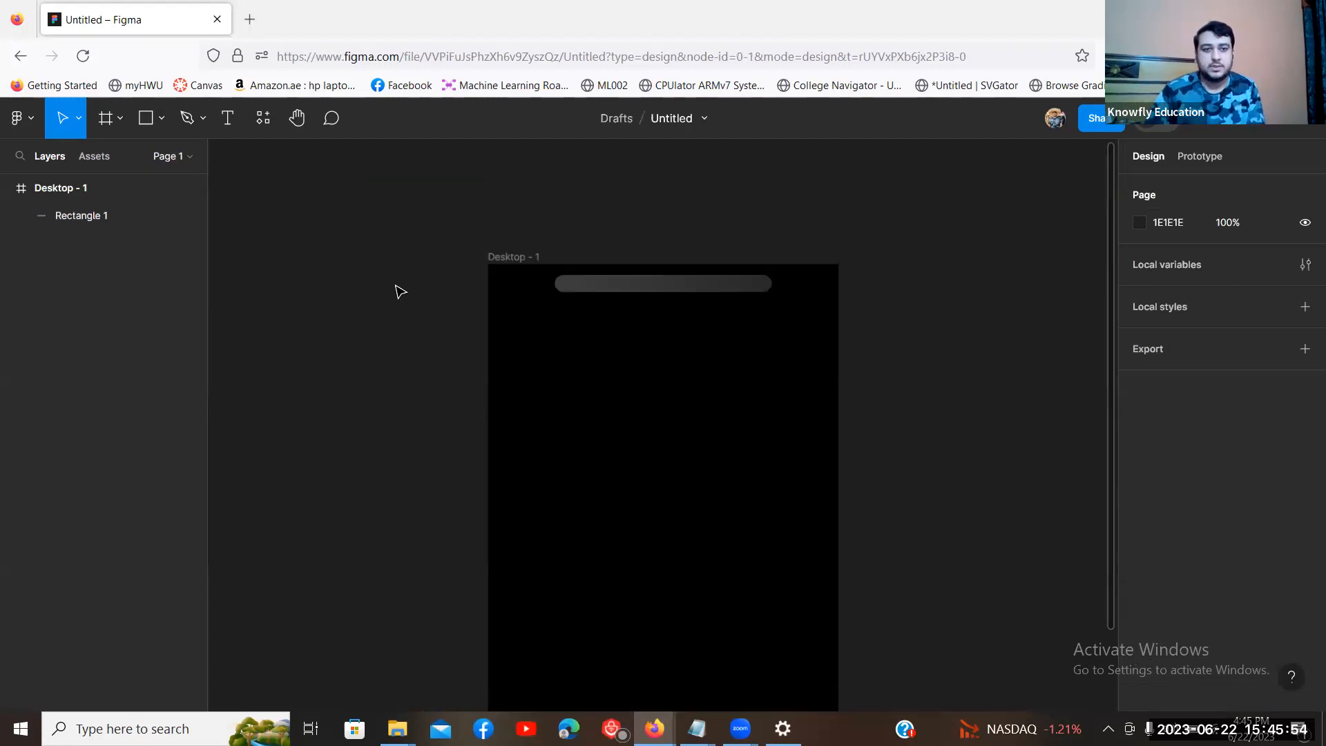
{"action": "left_click", "coordinate": [157, 121]}
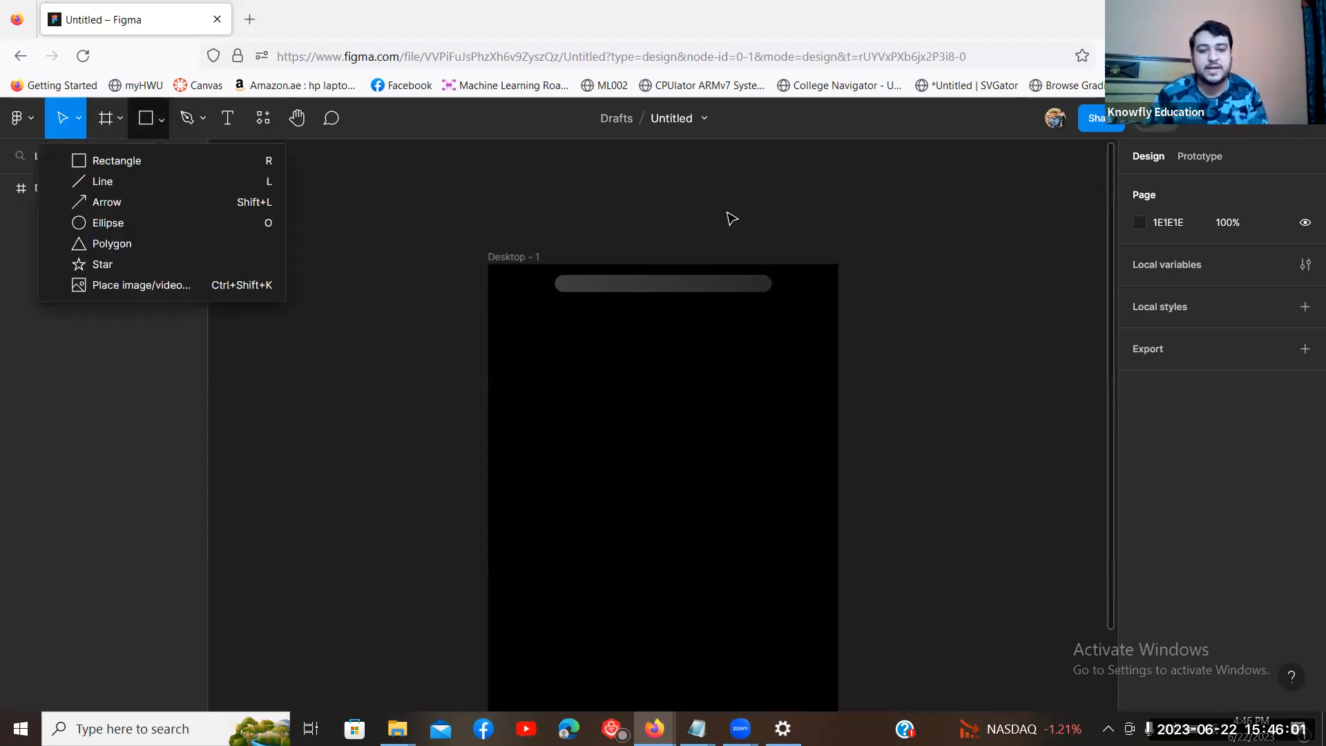
{"action": "left_click", "coordinate": [671, 283]}
Step: Add the text "Home" near the start of the glass bar in the Desktop - 1 frame
{"action": "scroll", "coordinate": [649, 290], "scroll_direction": "up", "scroll_amount": 3}
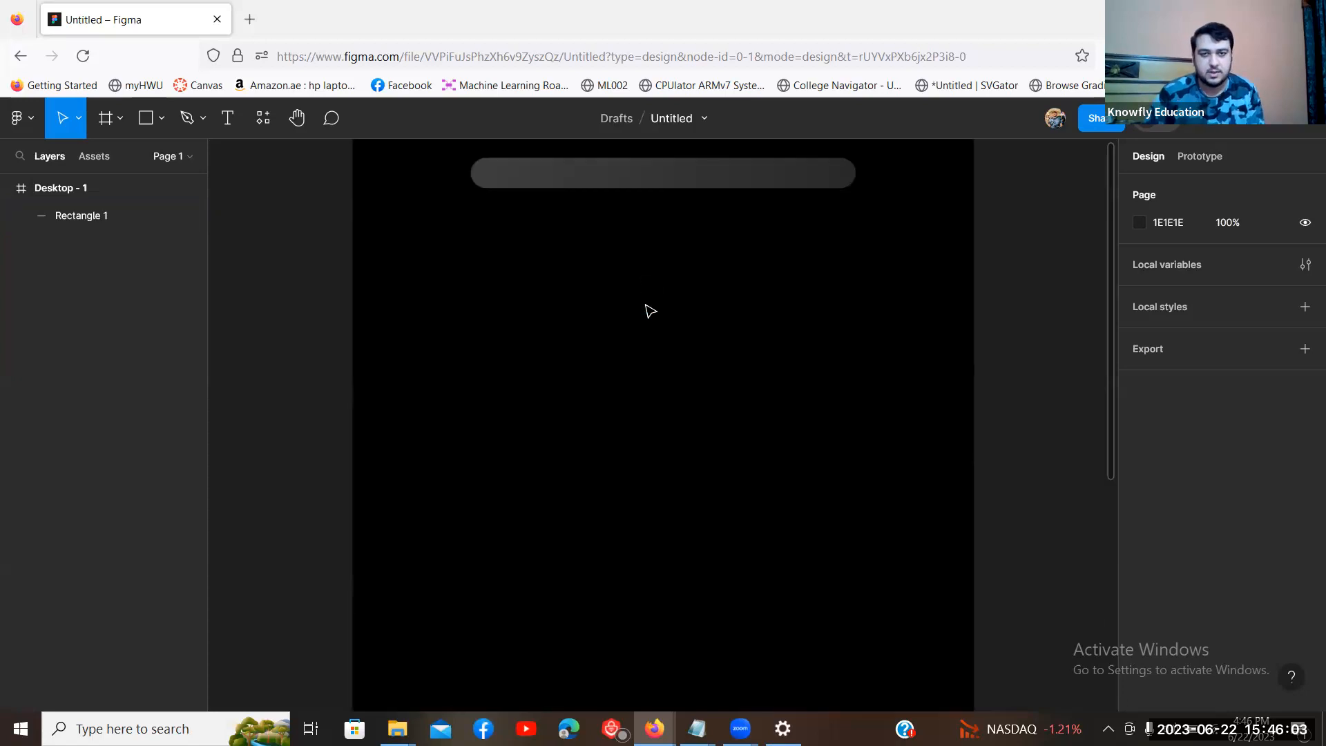
{"action": "left_click_drag", "start_coordinate": [648, 308], "coordinate": [717, 494]}
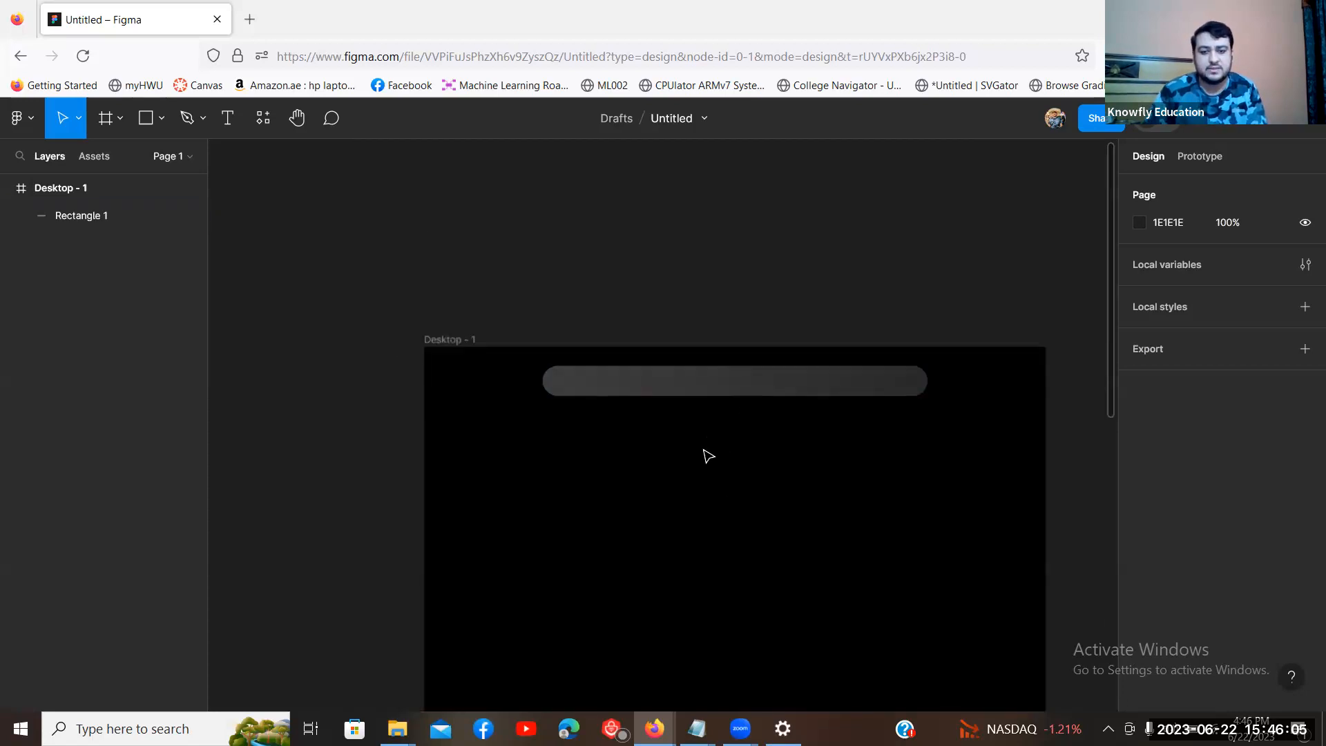
{"action": "left_click", "coordinate": [233, 121]}
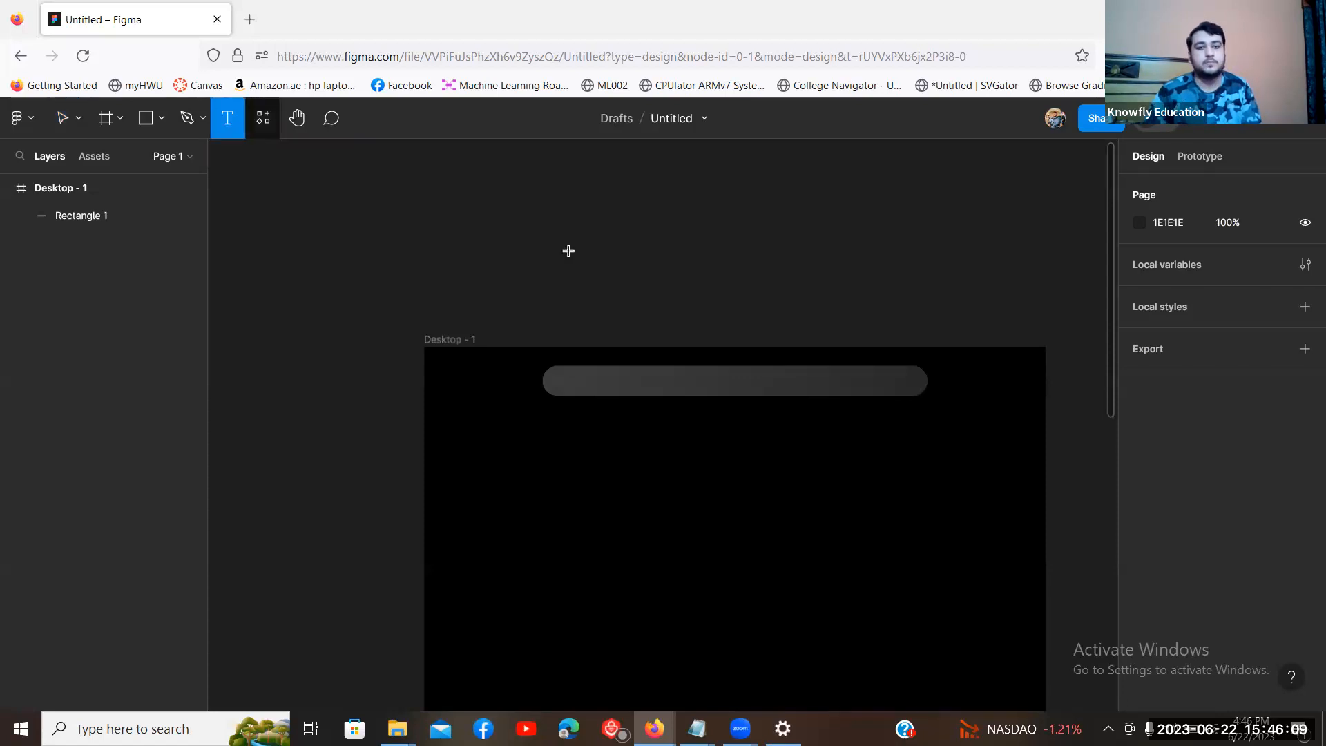
{"action": "left_click", "coordinate": [577, 379]}
{"action": "key", "text": "Escape"}
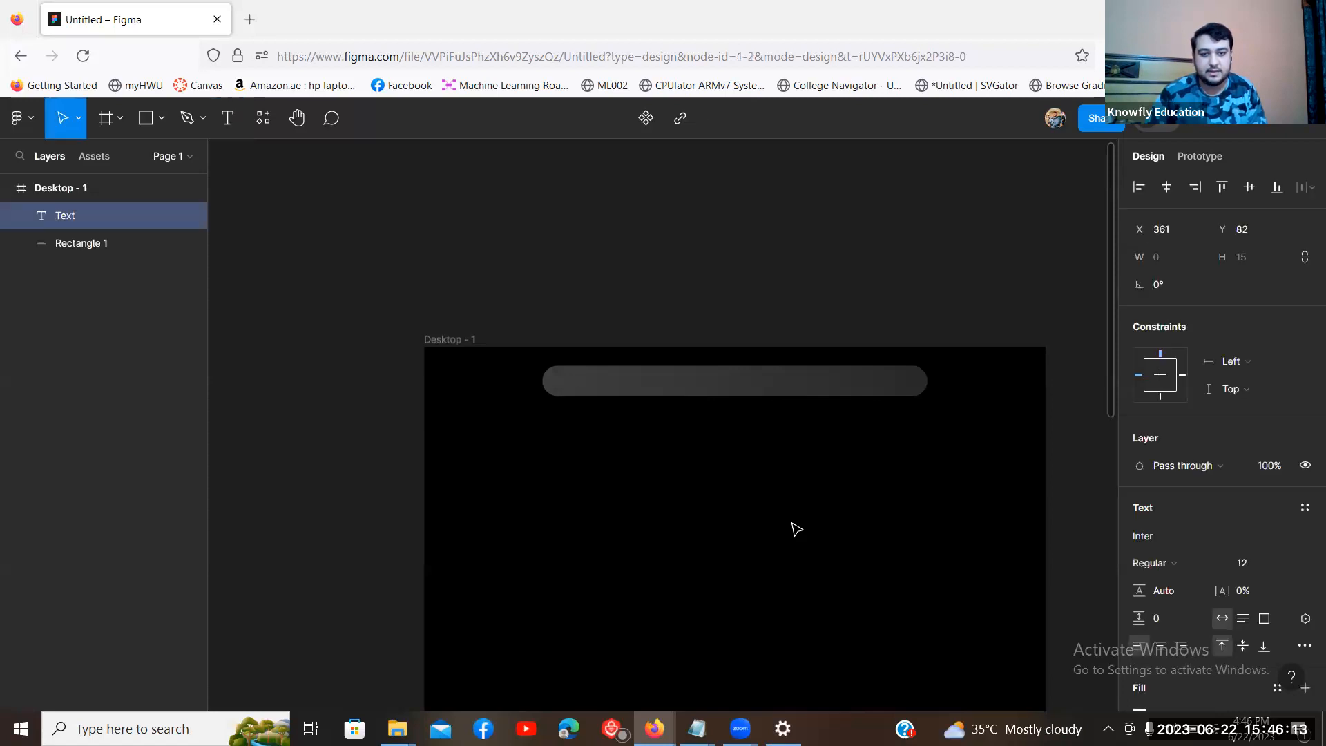
{"action": "type", "text": "Home"}
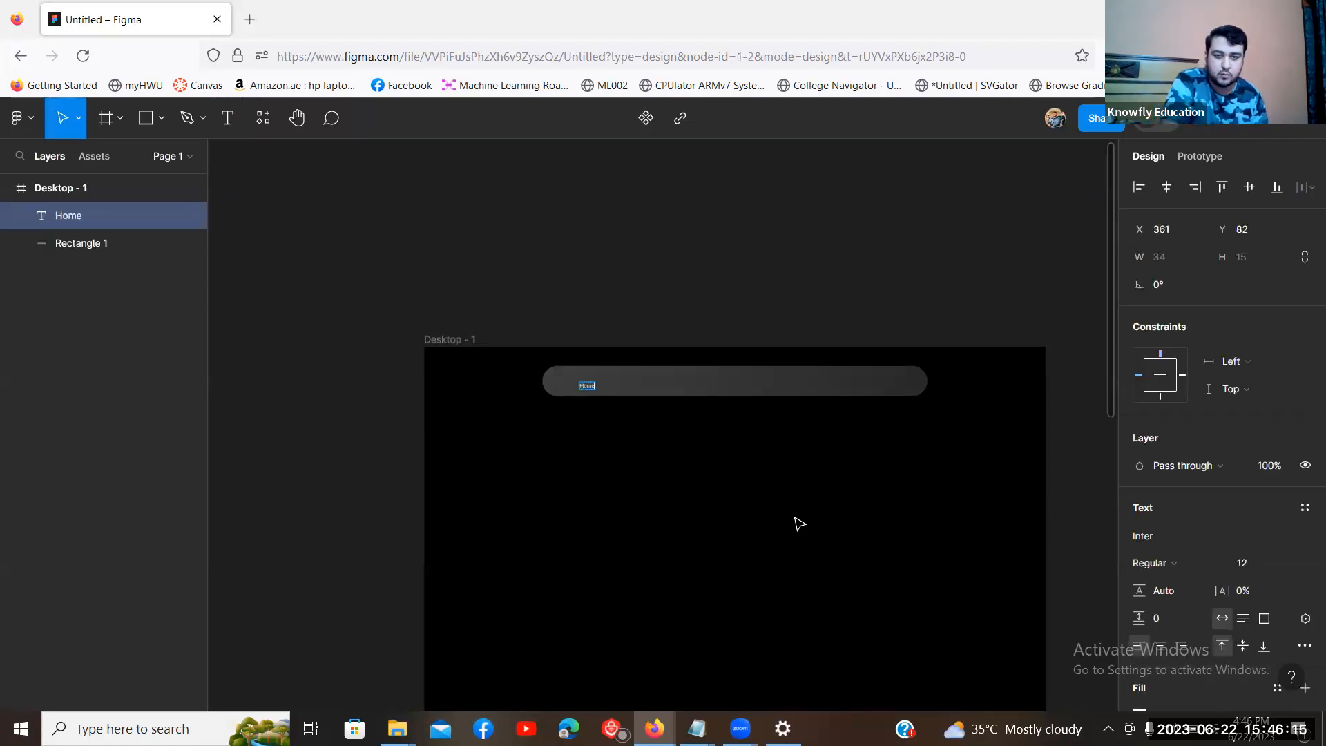
{"action": "key", "text": "Escape"}
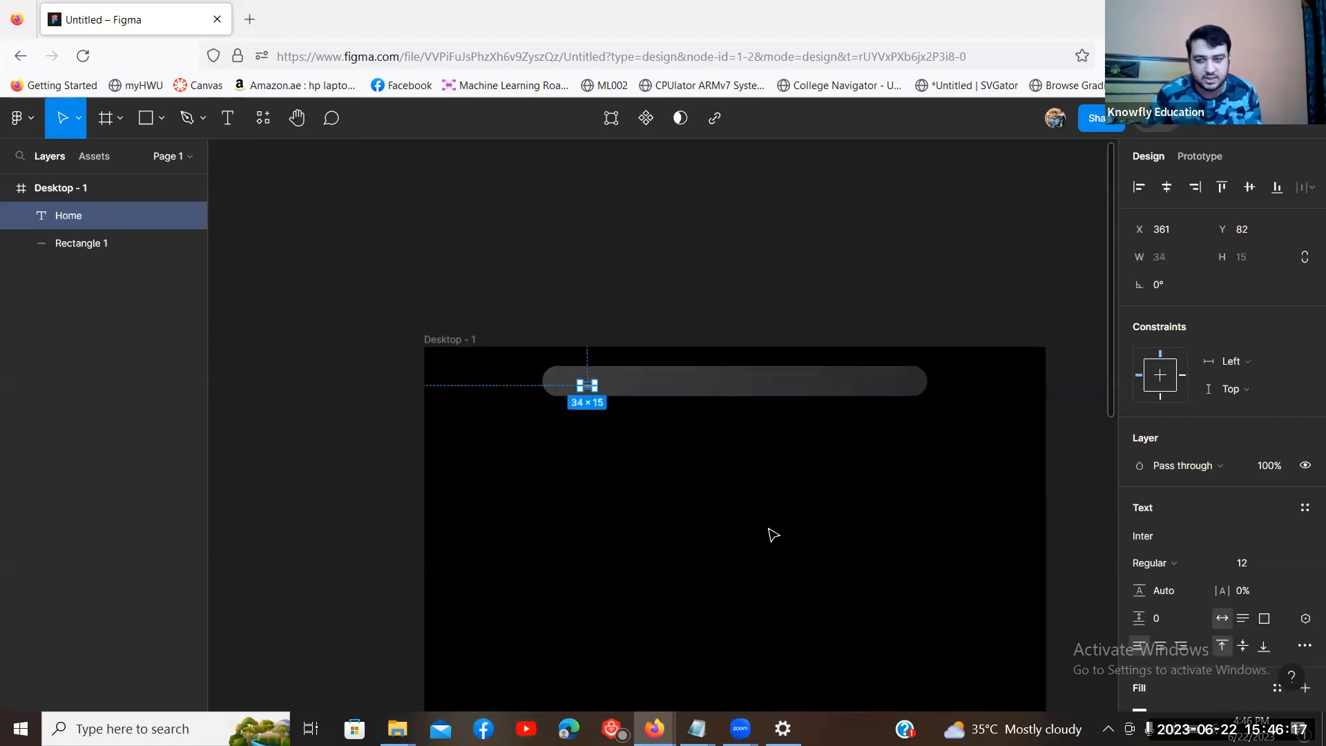
Step: Set the Home text to font size 24 and Semi Bold weight, and deselect it
{"action": "scroll", "coordinate": [1197, 492], "scroll_direction": "down", "scroll_amount": 1}
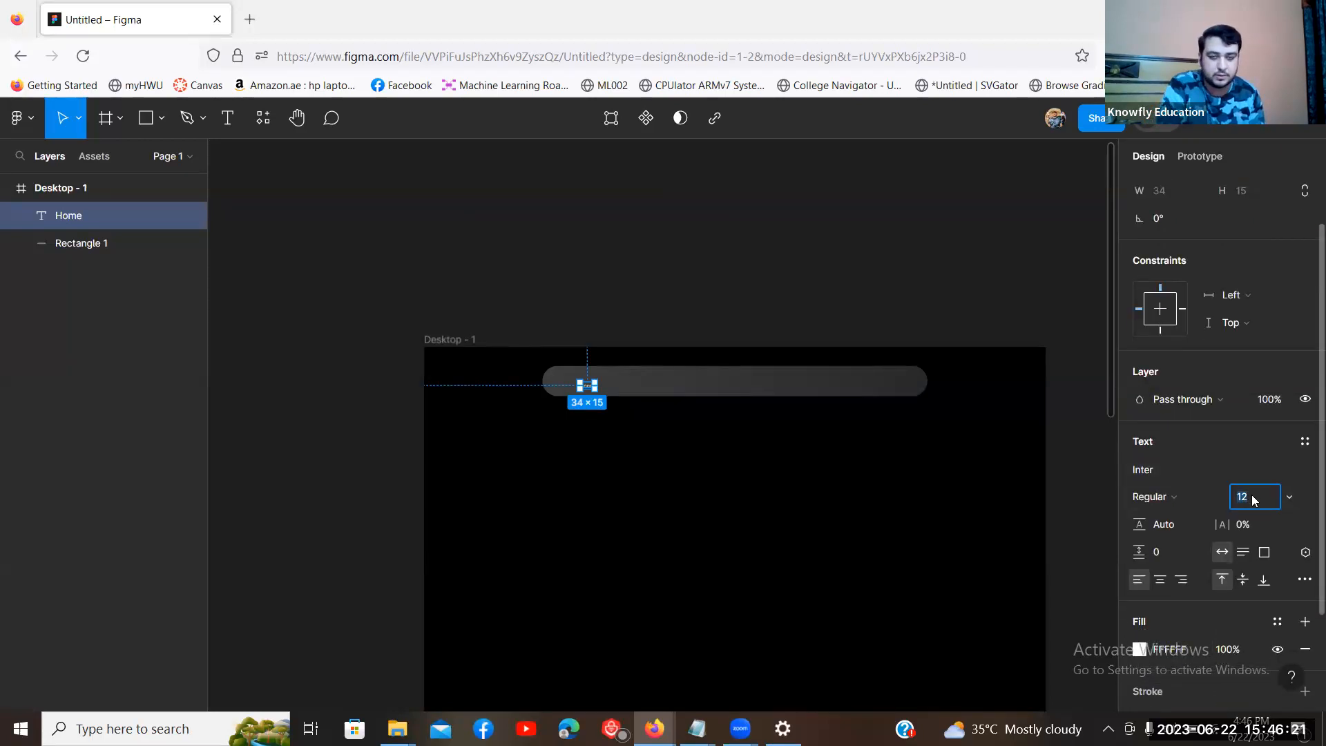
{"action": "type", "text": "24"}
{"action": "key", "text": "Return"}
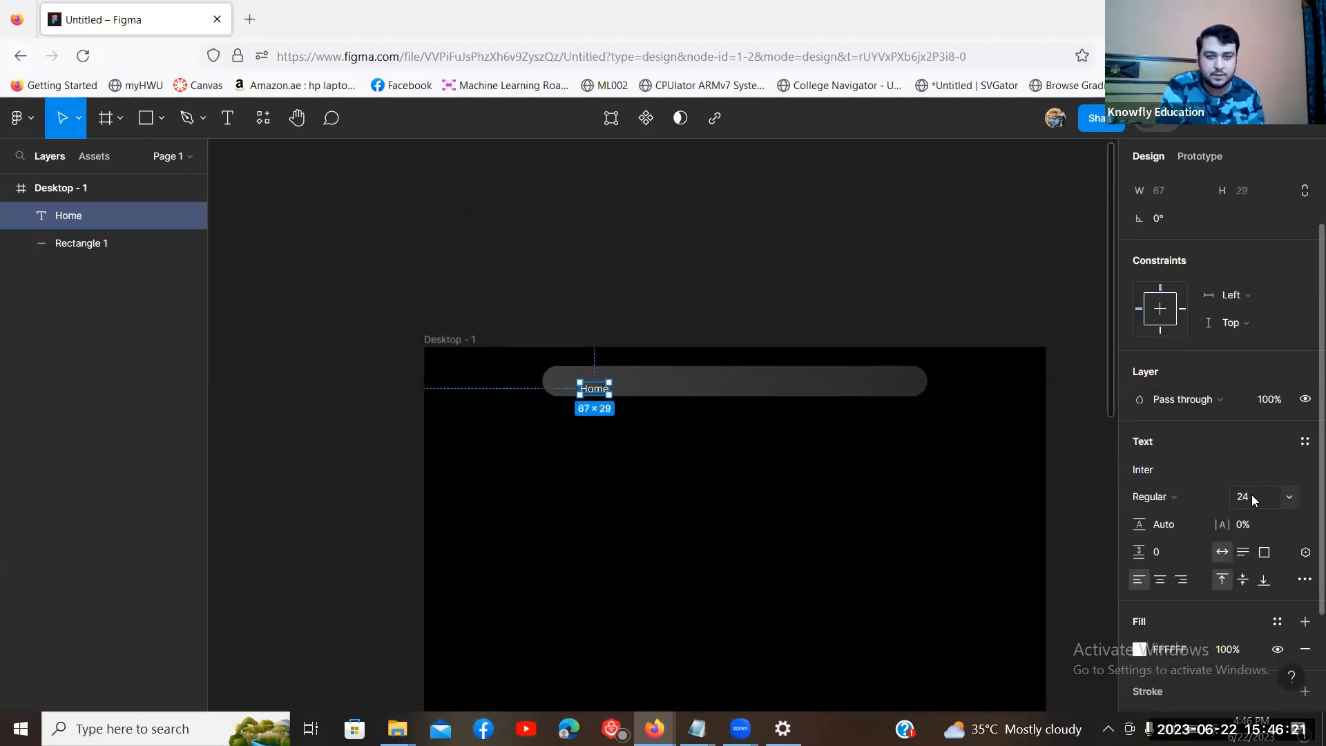
{"action": "left_click", "coordinate": [1185, 498]}
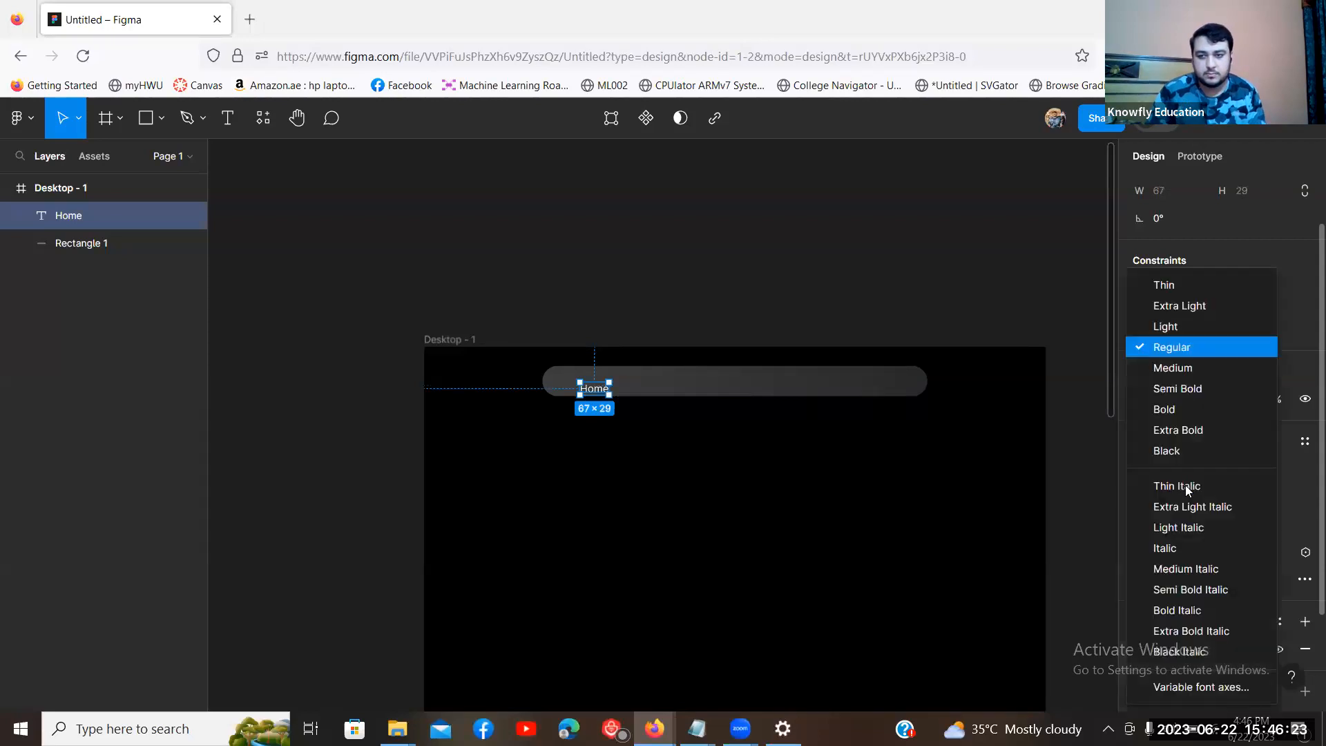
{"action": "left_click", "coordinate": [1198, 395]}
{"action": "left_click", "coordinate": [637, 439]}
Step: Move the Home text to X 387, Y 65 inside the glass bar and set its font size to 30
{"action": "left_click", "coordinate": [599, 385]}
{"action": "left_click_drag", "start_coordinate": [611, 375], "coordinate": [624, 366]}
{"action": "left_click", "coordinate": [1250, 562]}
{"action": "type", "text": "30"}
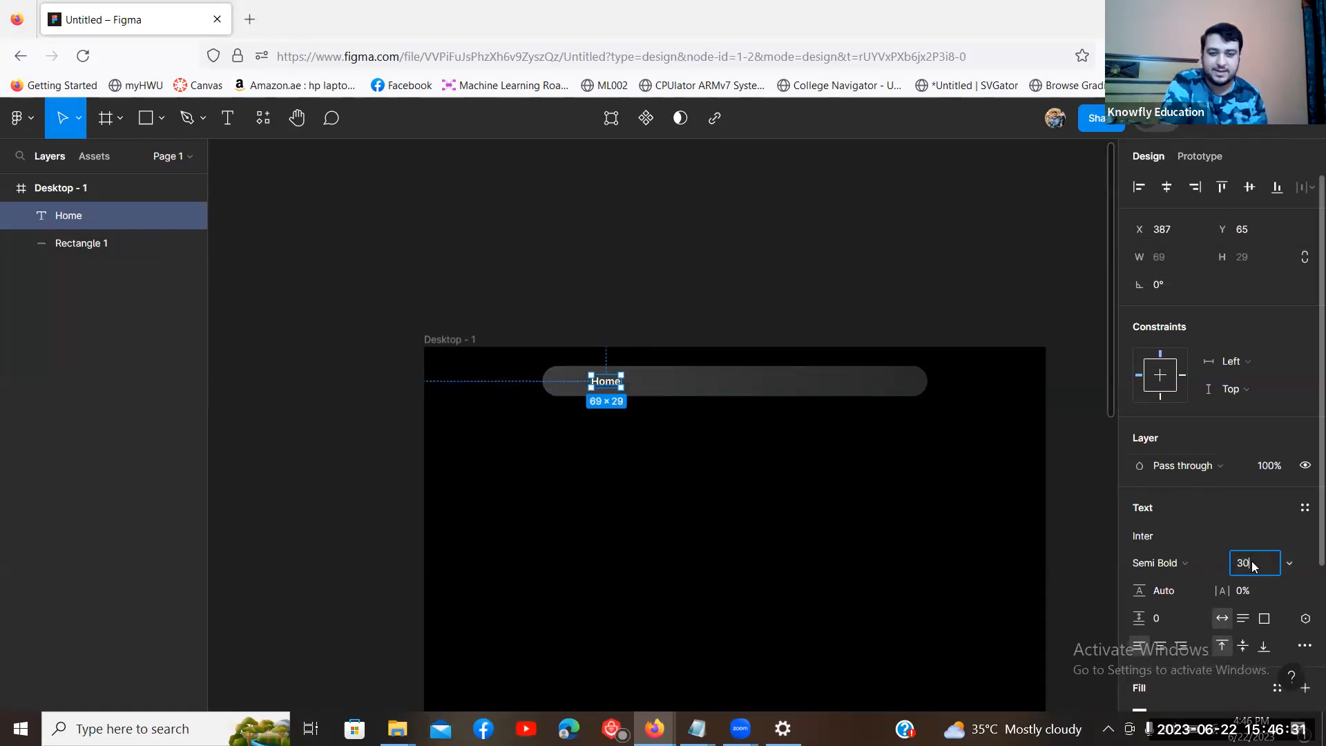
{"action": "key", "text": "Return"}
{"action": "left_click", "coordinate": [808, 521]}
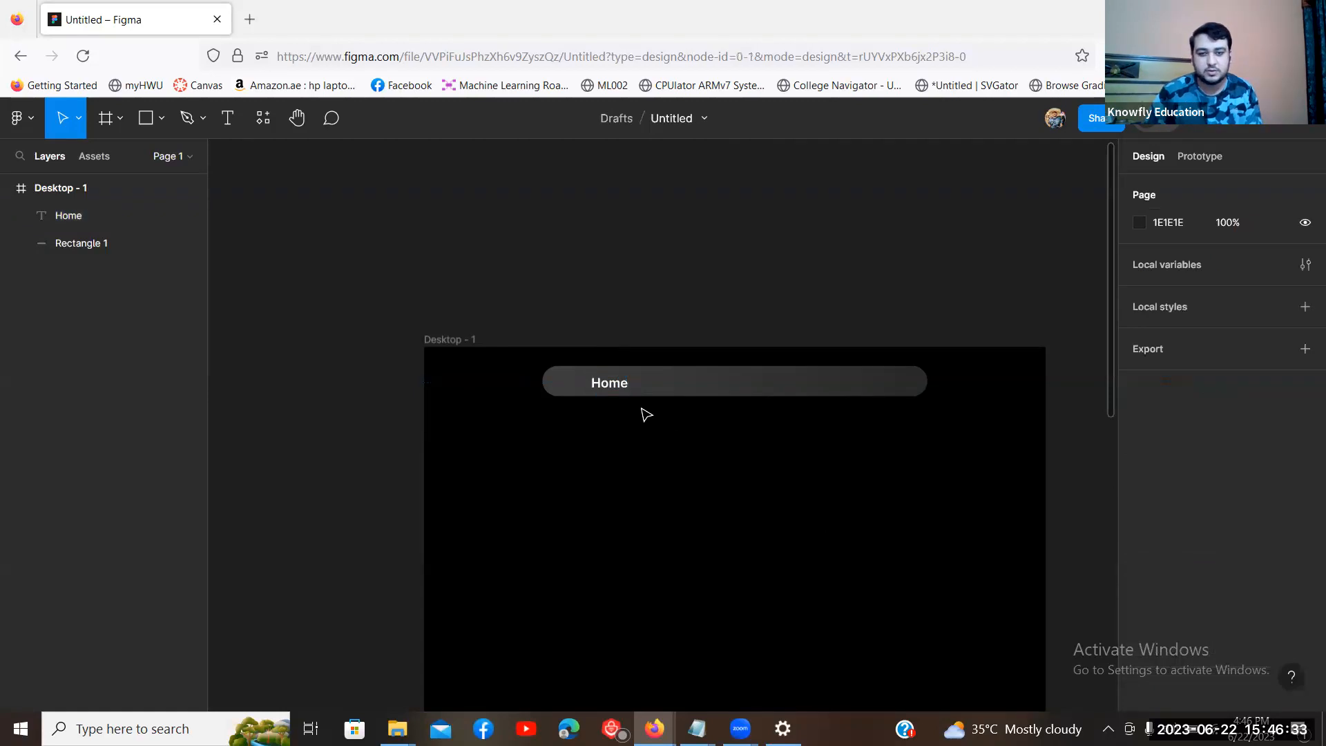
Step: Realign the enlarged Home text to the glass bar's vertical centre, placing it at X 387, Y 61
{"action": "left_click", "coordinate": [609, 389]}
{"action": "left_click_drag", "start_coordinate": [608, 386], "coordinate": [607, 384]}
{"action": "left_click", "coordinate": [710, 497]}
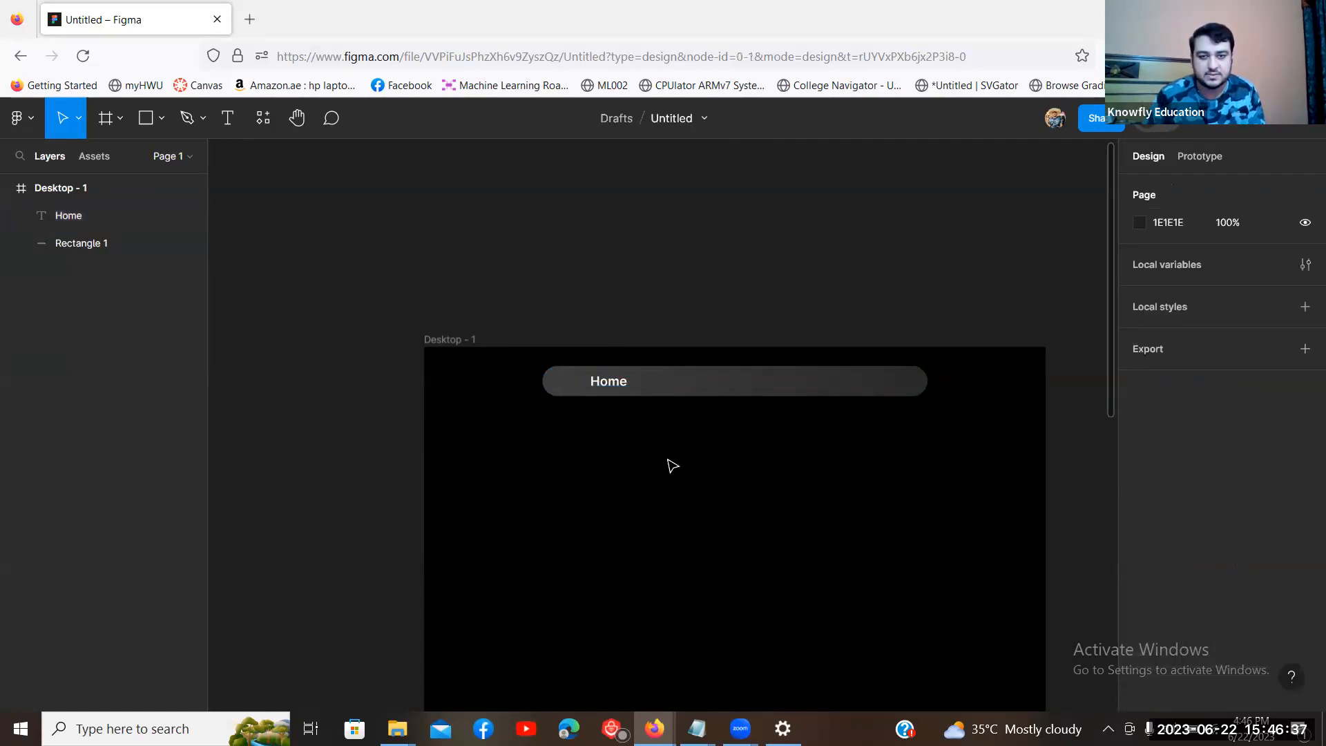
{"action": "scroll", "coordinate": [673, 466], "scroll_direction": "up", "scroll_amount": 6}
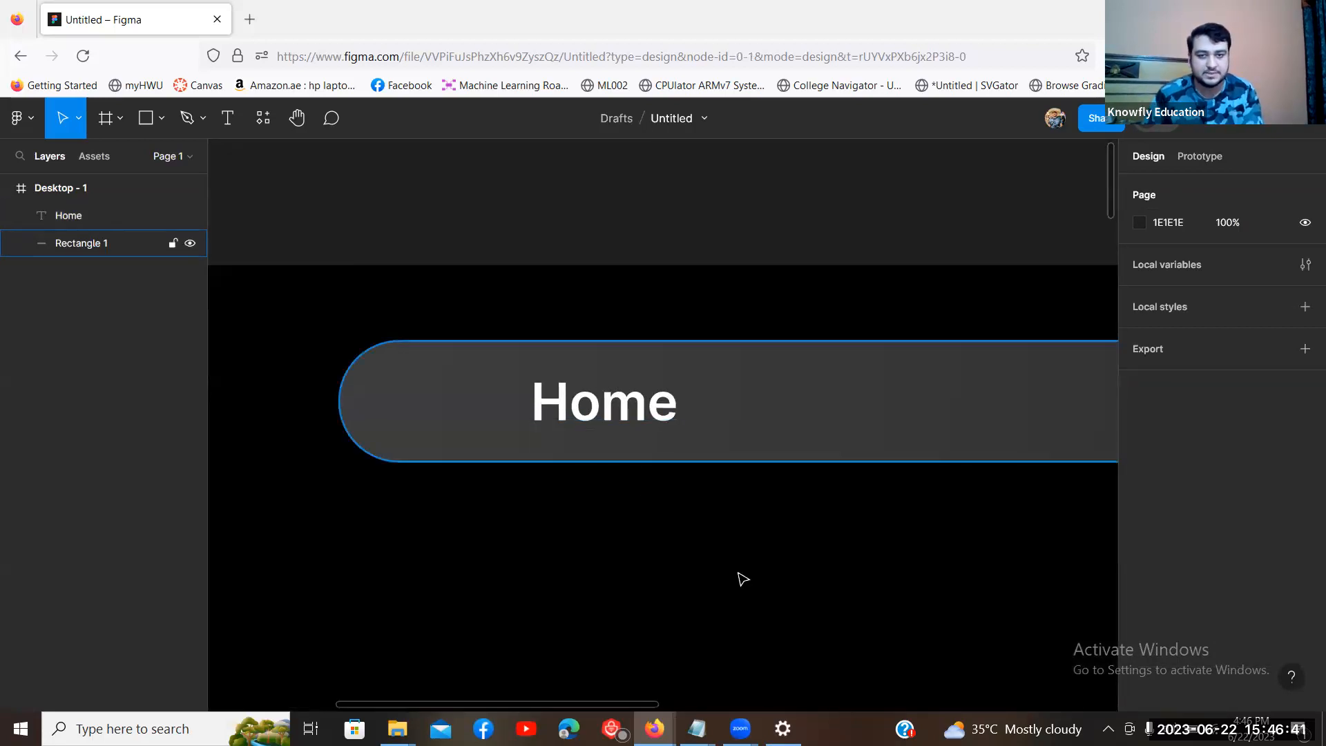
{"action": "key", "text": "ctrl+minus"}
{"action": "key", "text": "ctrl+minus"}
{"action": "left_click", "coordinate": [648, 424]}
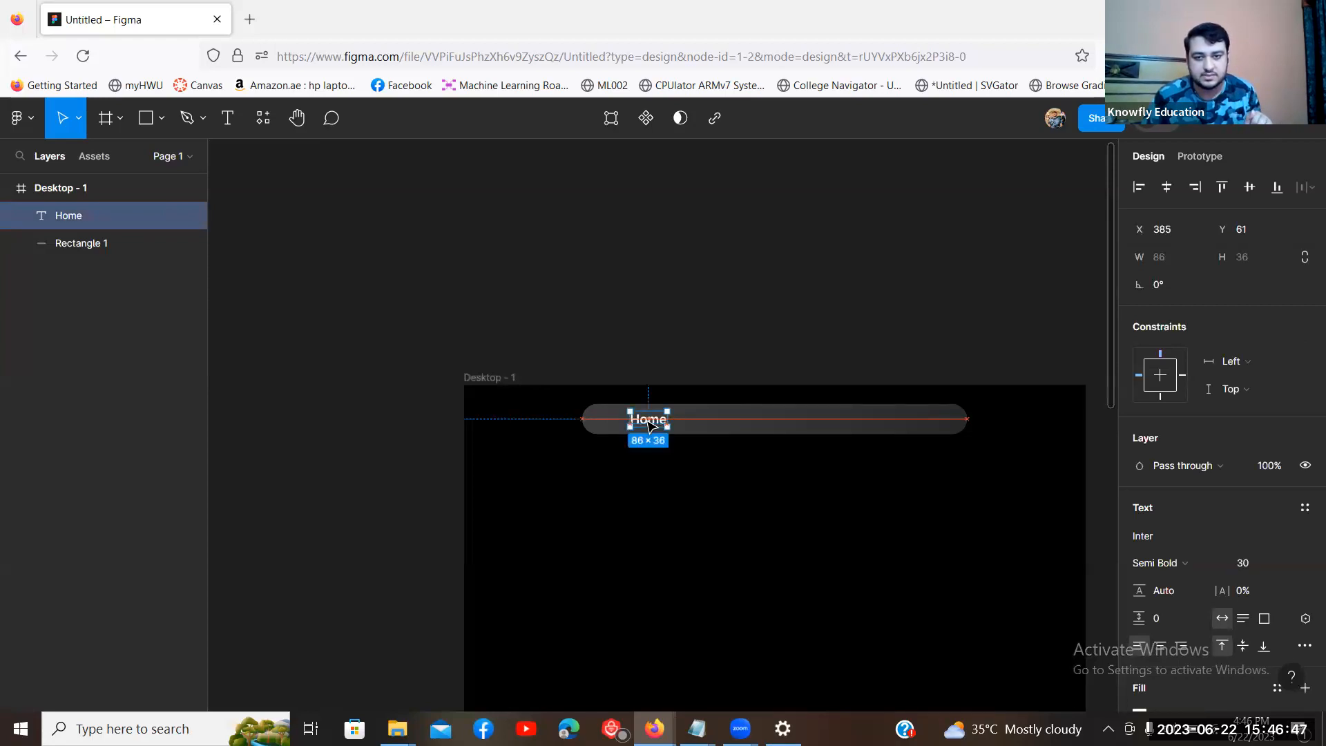
{"action": "left_click", "coordinate": [666, 495]}
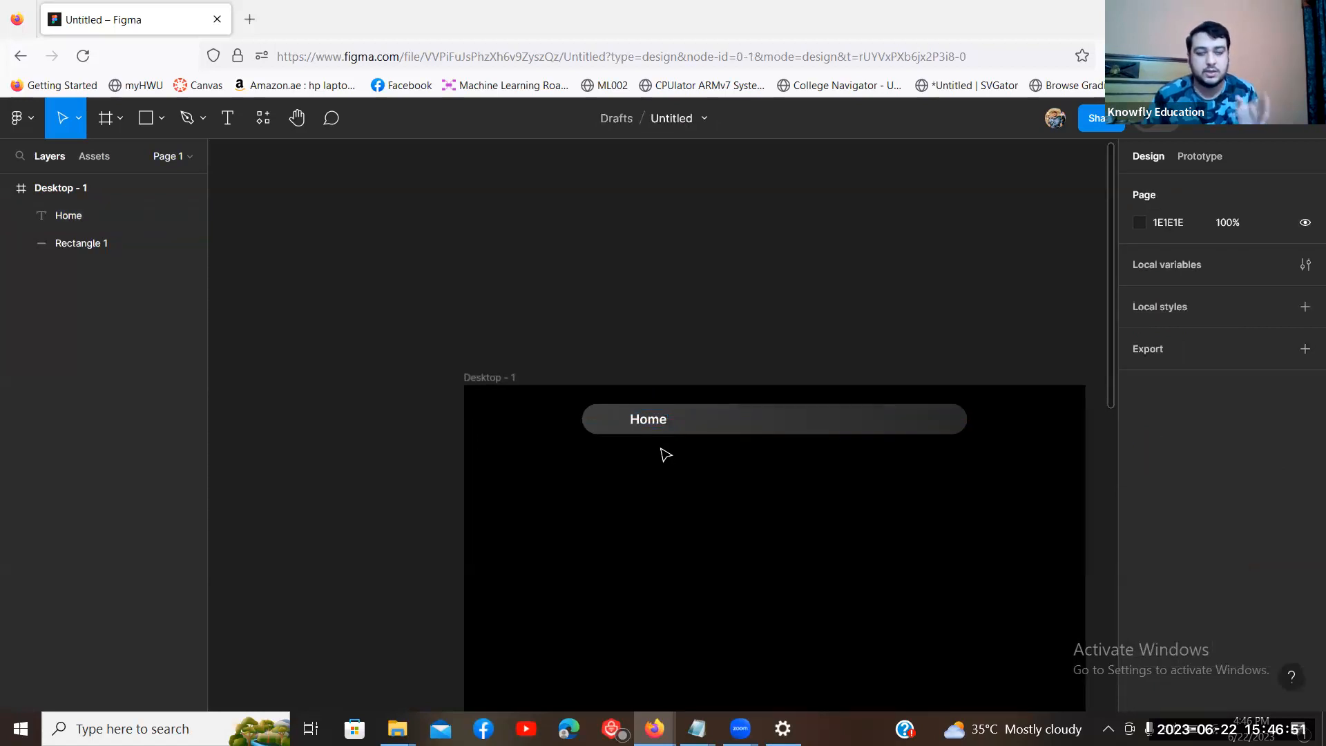
{"action": "left_click_drag", "start_coordinate": [658, 432], "coordinate": [660, 428]}
{"action": "left_click", "coordinate": [663, 500]}
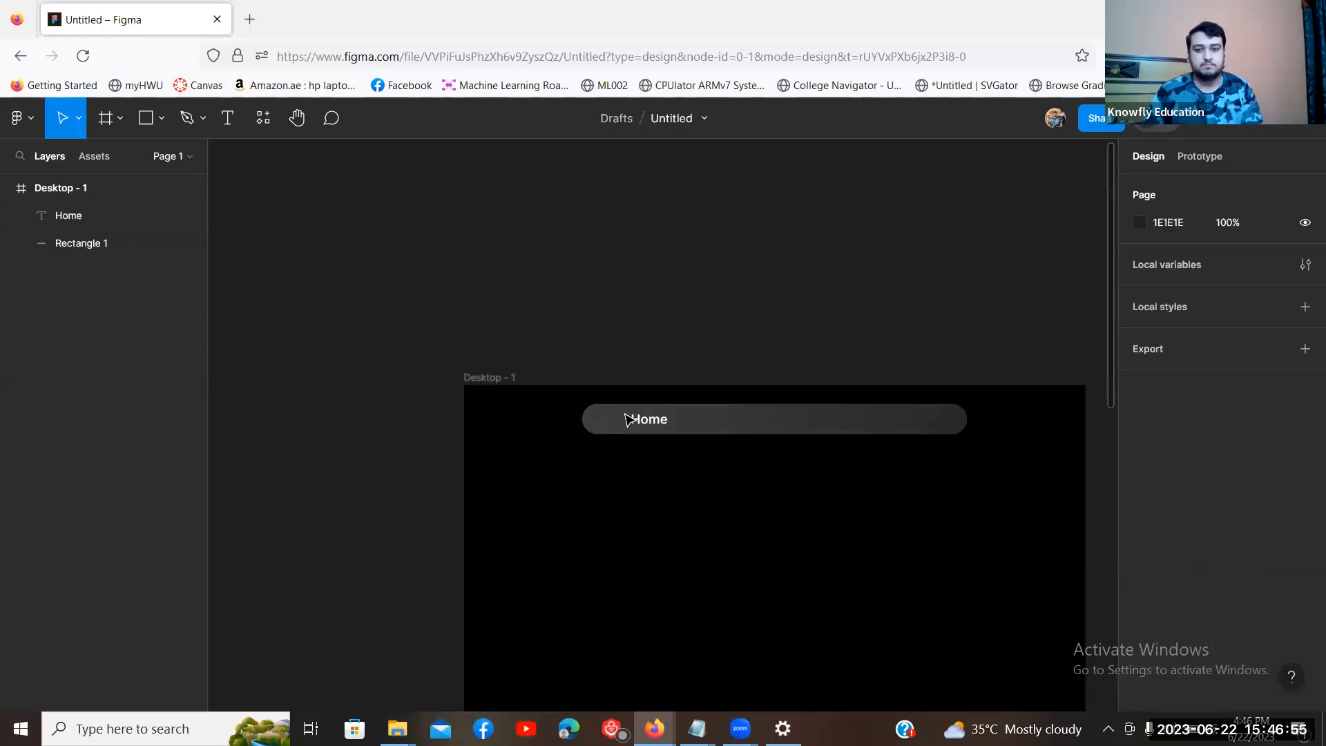
Step: Duplicate the Home text, place the copy to its right at X 605, Y 61 and change its wording to "About"
{"action": "left_click", "coordinate": [654, 427]}
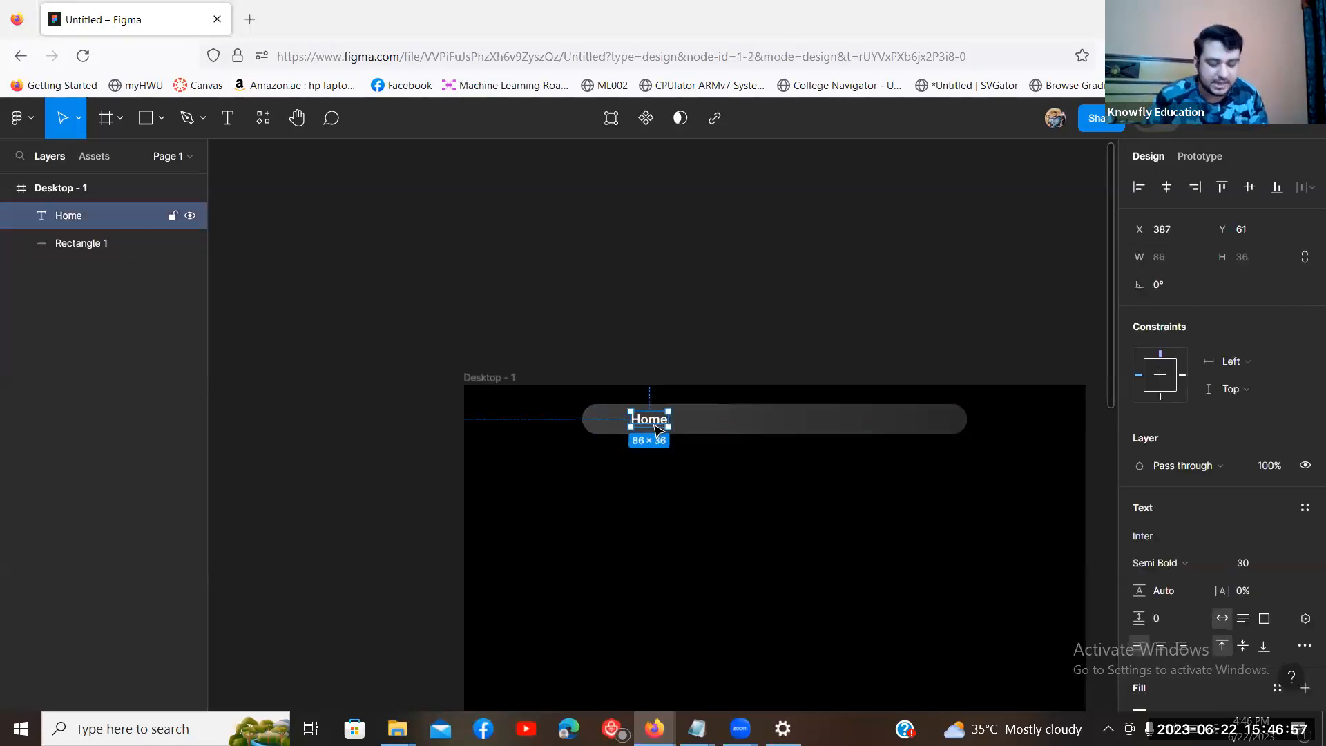
{"action": "key", "text": "ctrl+d"}
{"action": "left_click_drag", "start_coordinate": [654, 427], "coordinate": [748, 425]}
{"action": "double_click", "coordinate": [747, 424]}
{"action": "type", "text": "About"}
{"action": "key", "text": "Escape"}
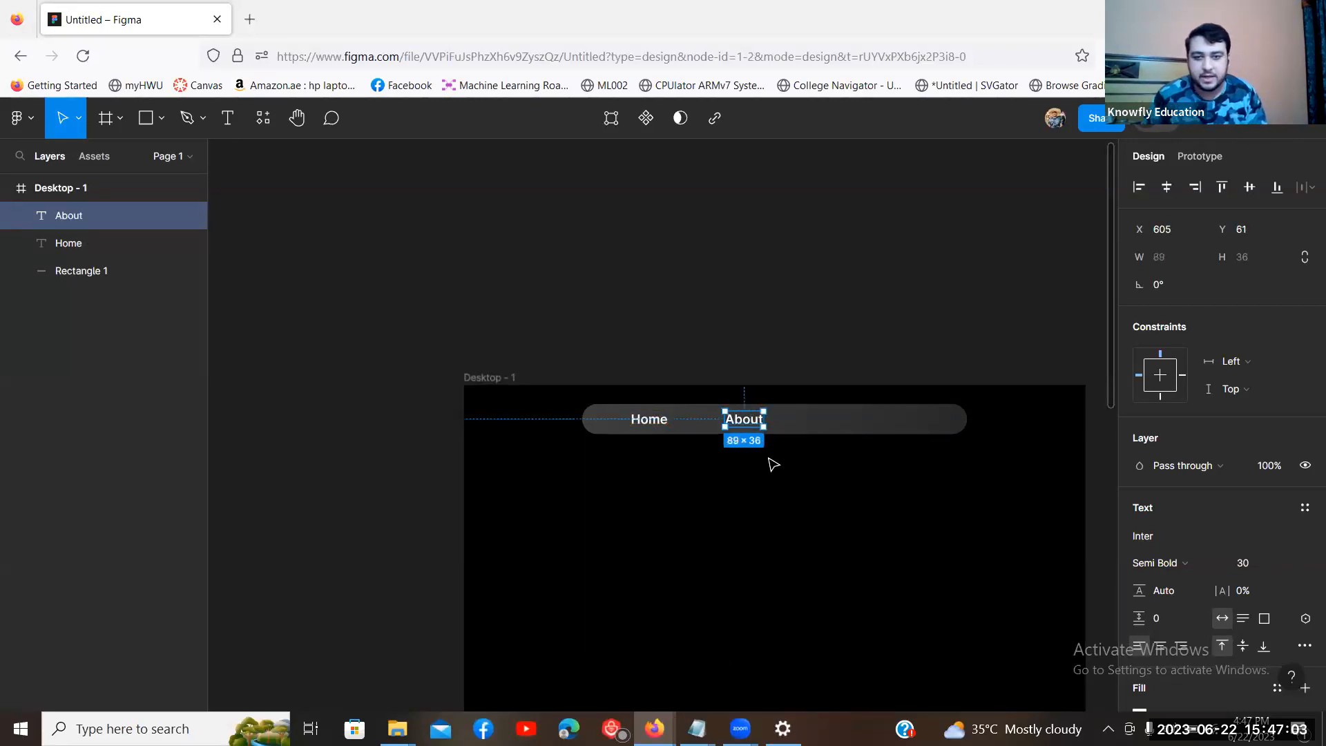
Step: Duplicate the About text, place the copy to its right at X 845, Y 61 and change its wording to "Sign in"
{"action": "key", "text": "ctrl+d"}
{"action": "left_click_drag", "start_coordinate": [756, 426], "coordinate": [854, 419]}
{"action": "double_click", "coordinate": [854, 419]}
{"action": "type", "text": "Sign in"}
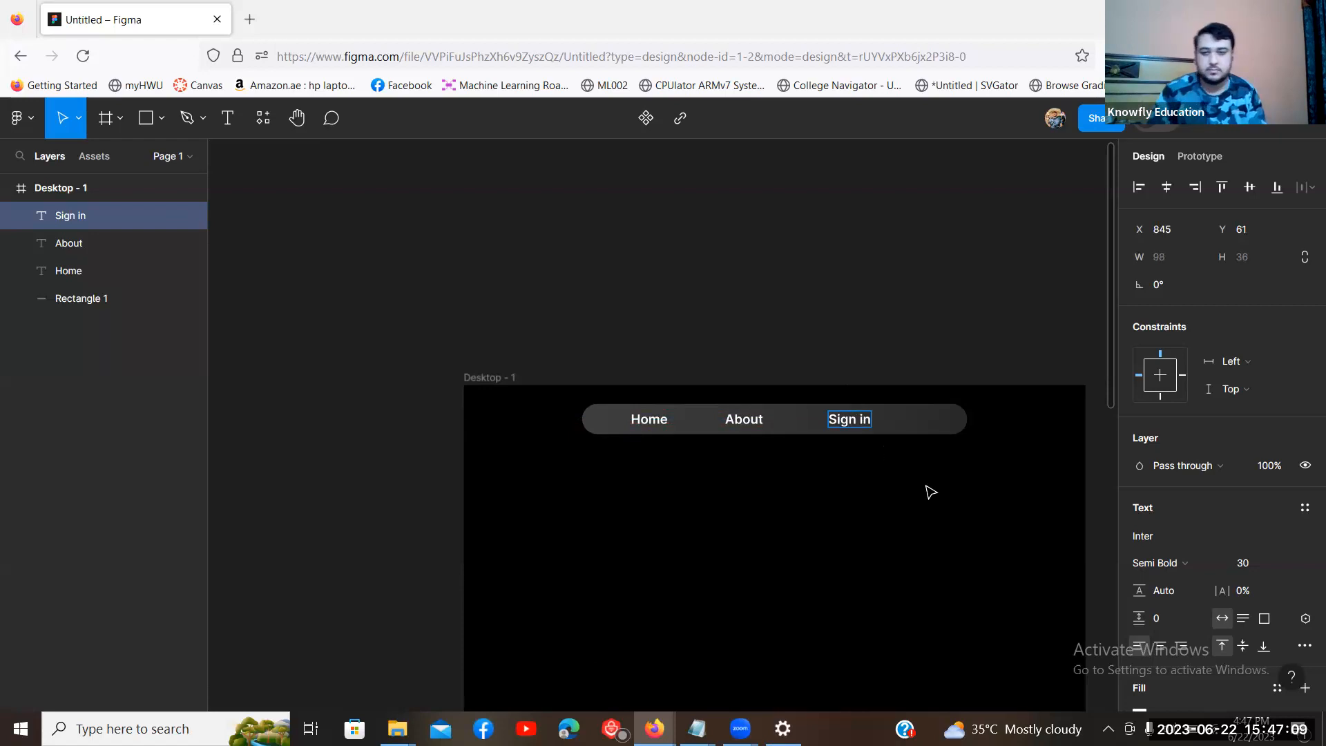
{"action": "left_click", "coordinate": [929, 492]}
{"action": "left_click", "coordinate": [637, 421]}
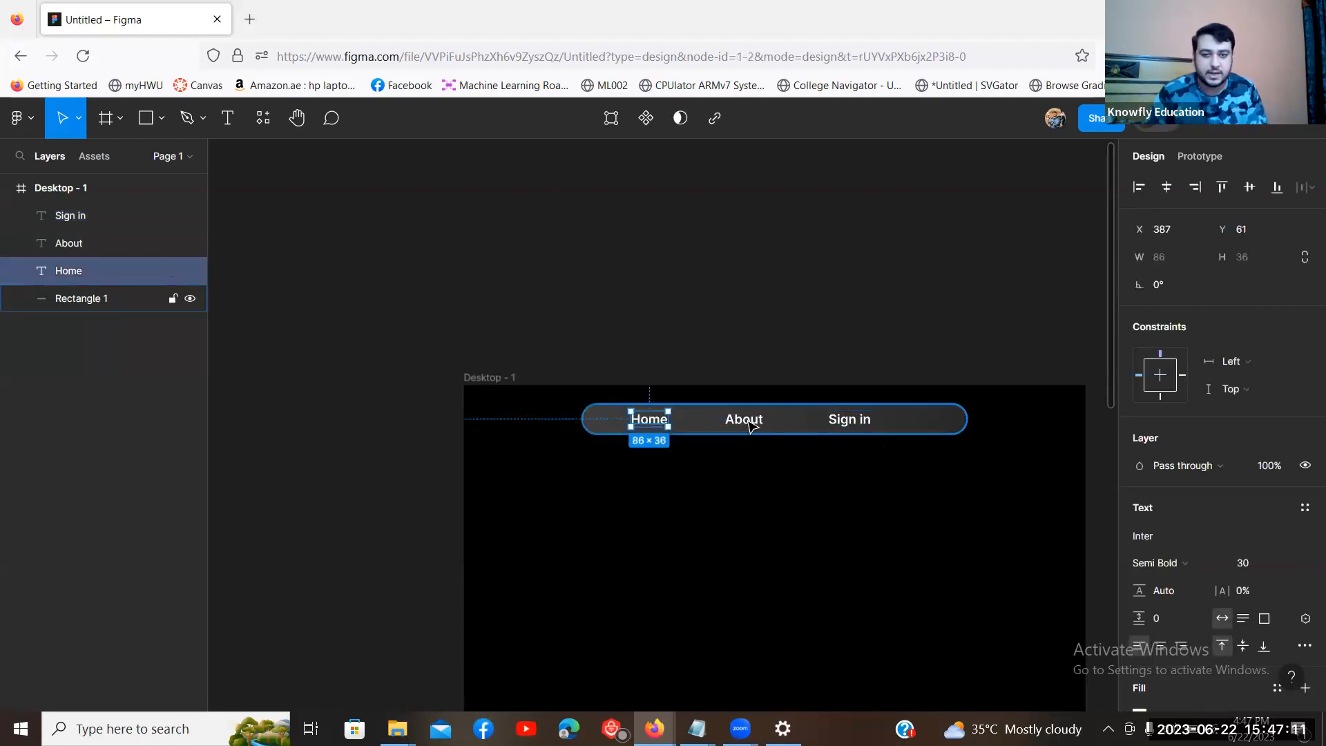
{"action": "left_click", "coordinate": [749, 421], "text": "shift"}
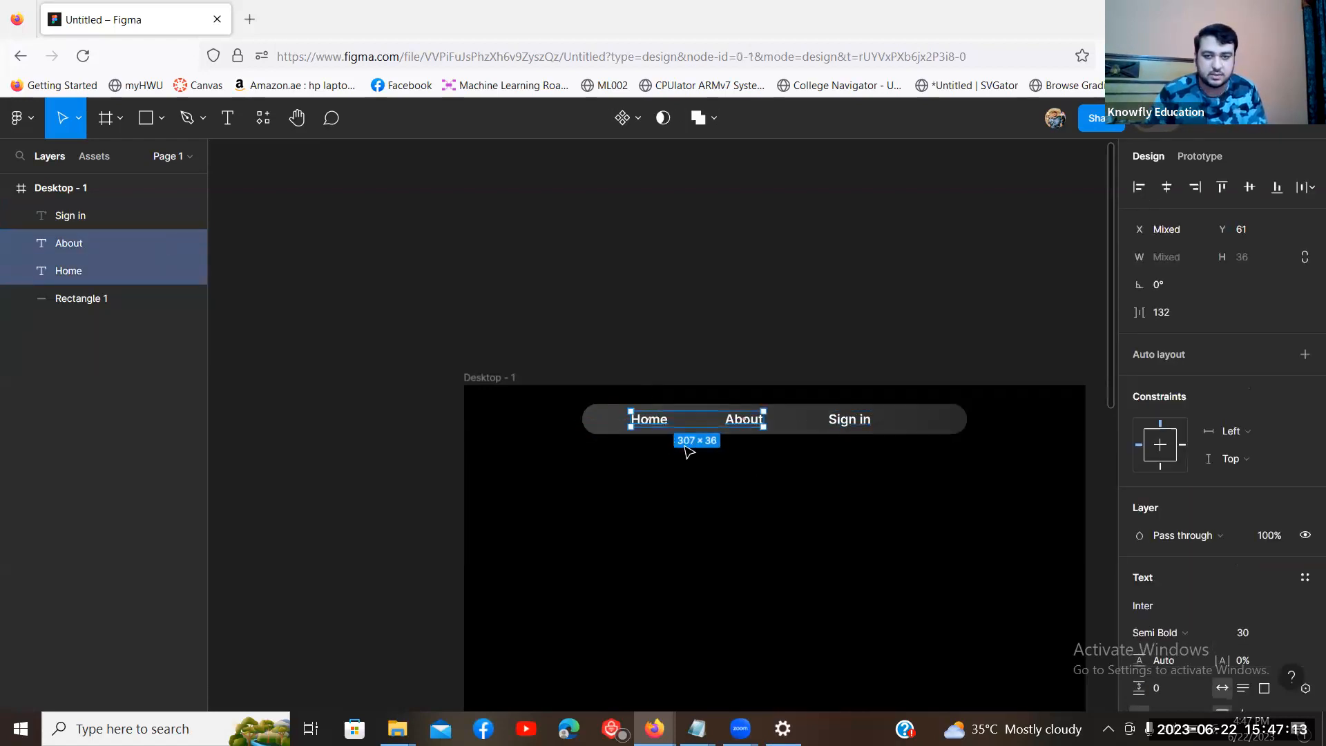
{"action": "left_click", "coordinate": [685, 449]}
Step: Move Home, About and Sign in together to the right in the glass bar, with Home at X 442, and deselect them
{"action": "left_click", "coordinate": [647, 420]}
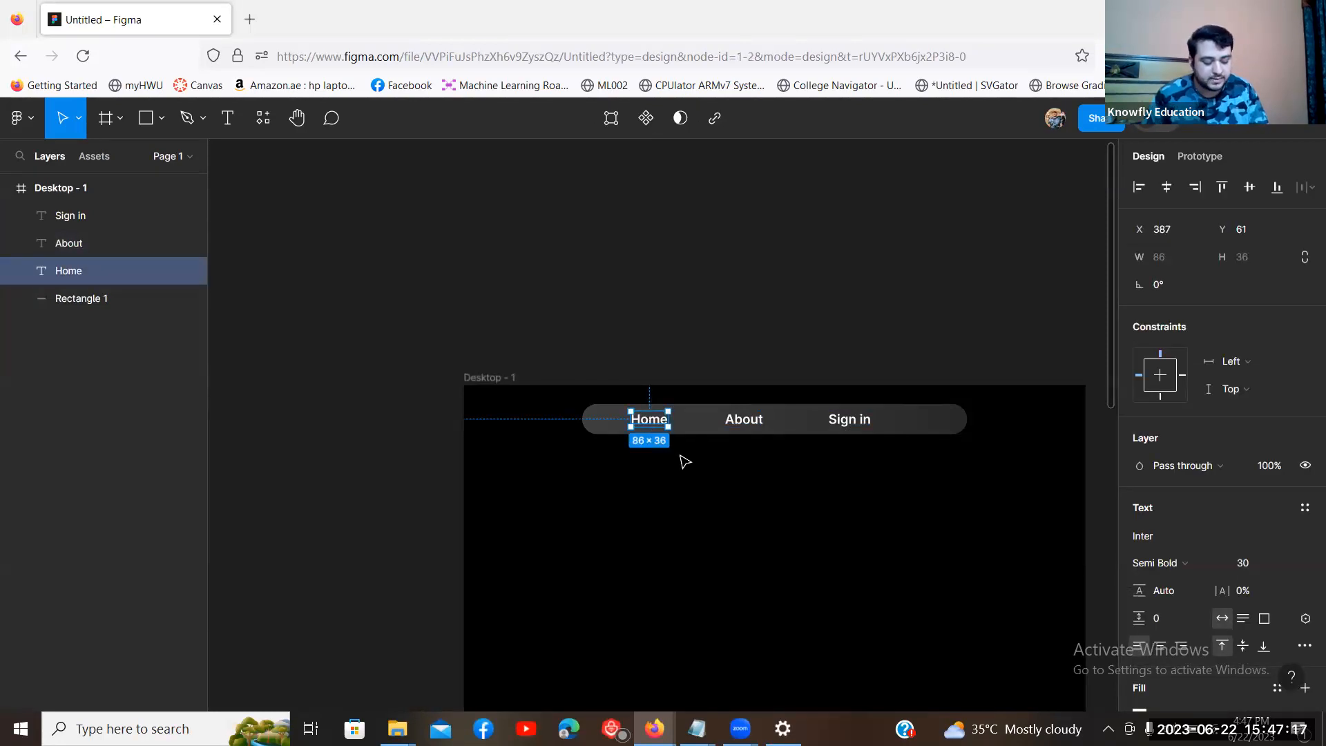
{"action": "left_click", "coordinate": [747, 427], "text": "shift"}
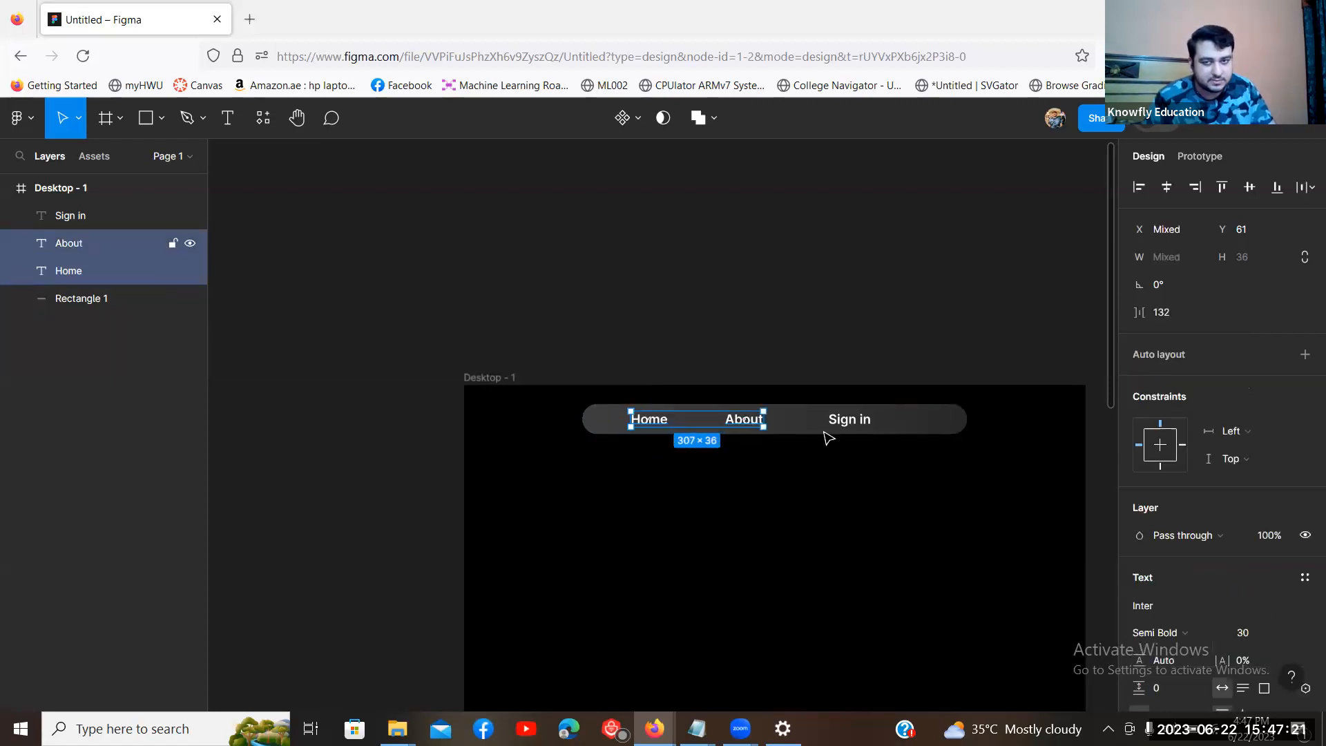
{"action": "left_click", "coordinate": [861, 430], "text": "shift"}
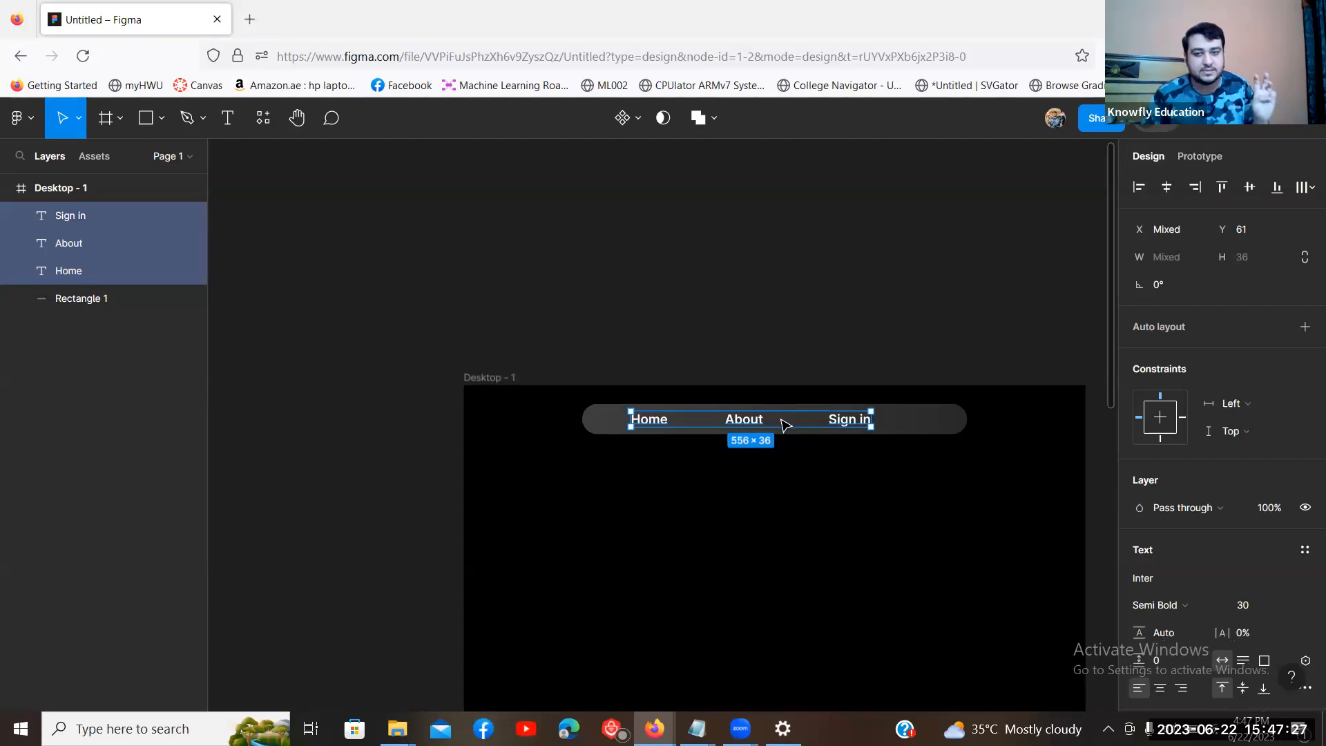
{"action": "left_click_drag", "start_coordinate": [786, 425], "coordinate": [810, 426]}
{"action": "left_click", "coordinate": [868, 517]}
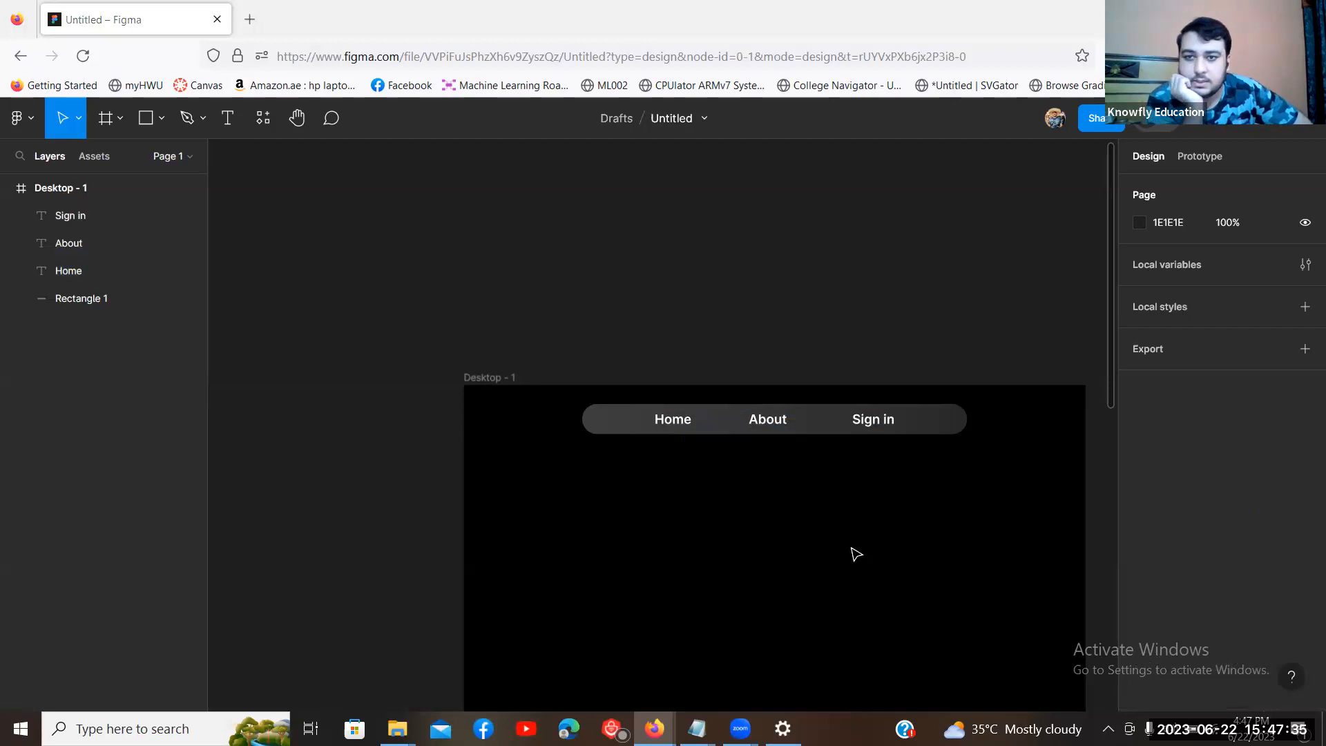
Step: Try adding another text "home" at the left end of the glass bar, and delete it
{"action": "left_click", "coordinate": [232, 120]}
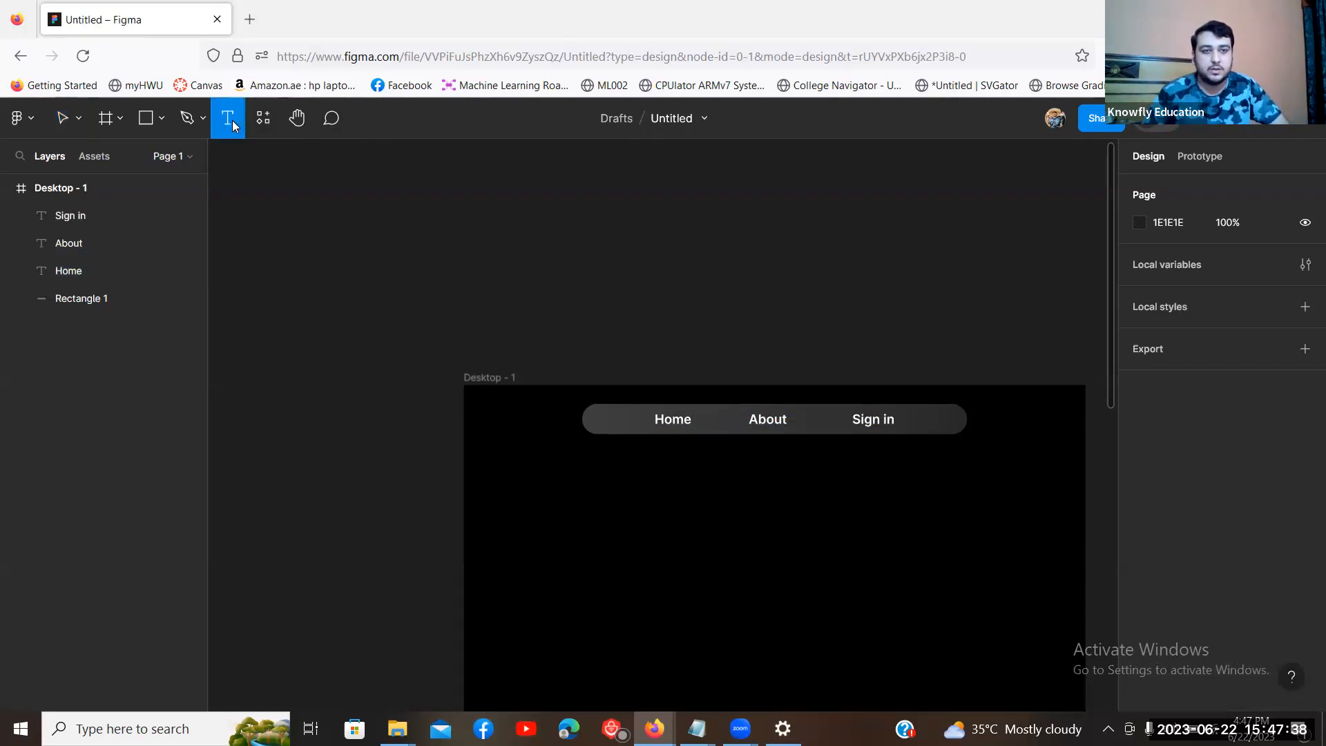
{"action": "left_click", "coordinate": [599, 419]}
{"action": "type", "text": "home"}
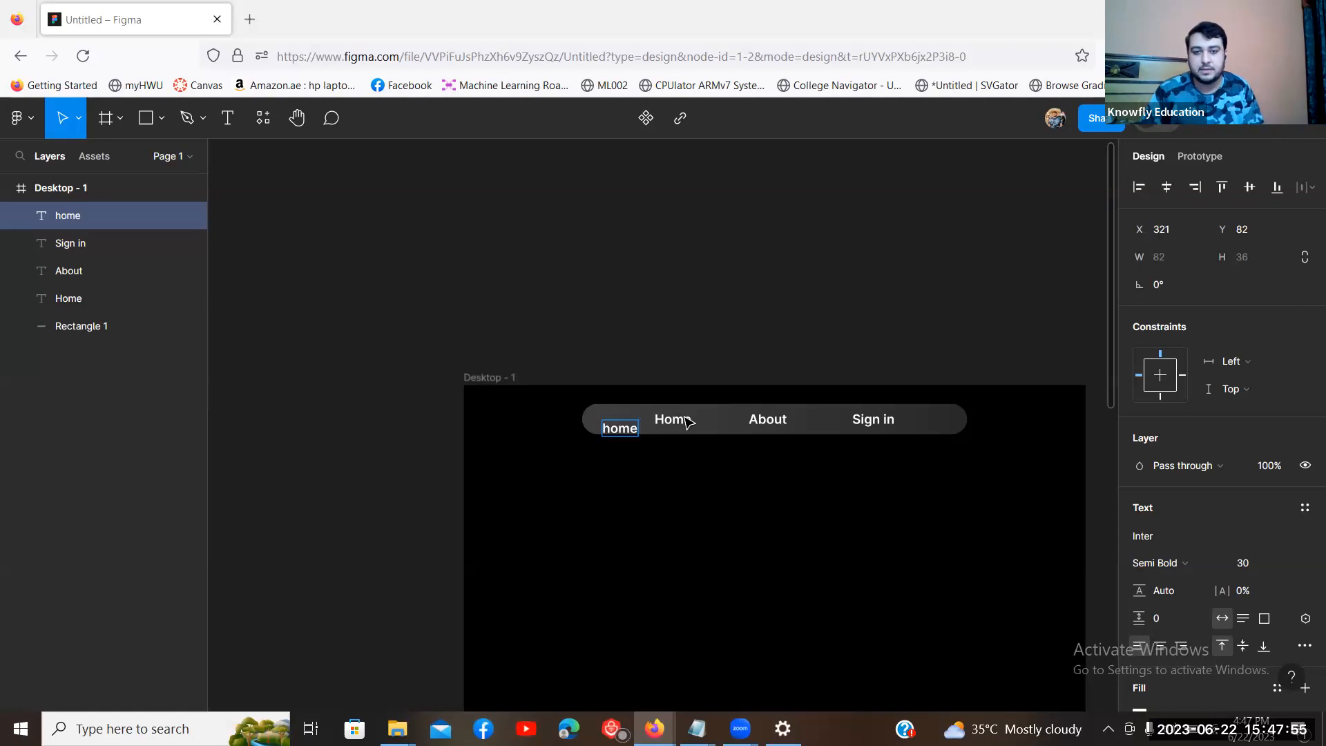
{"action": "left_click", "coordinate": [617, 435]}
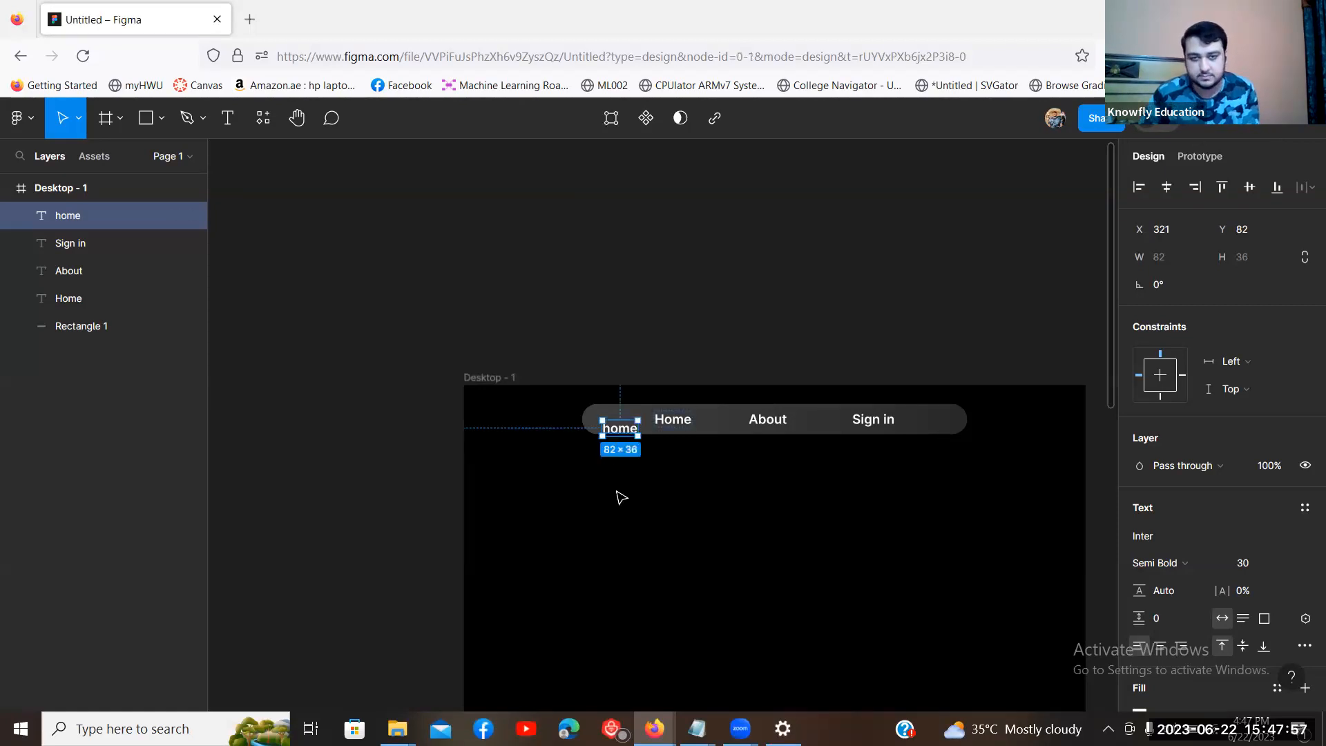
{"action": "key", "text": "Delete"}
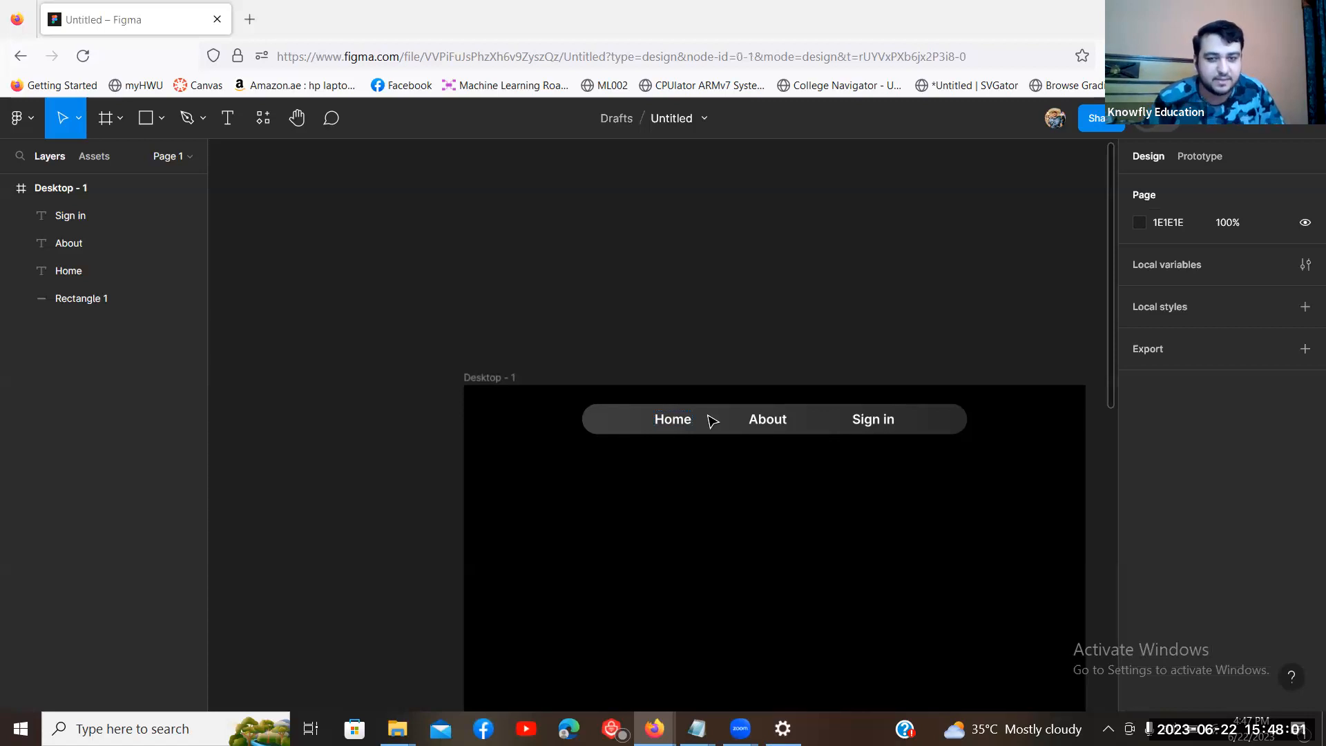
Step: Inspect the fill colour options of the Home text in the glass bar and leave the text selected
{"action": "left_click", "coordinate": [668, 419]}
{"action": "scroll", "coordinate": [1277, 412], "scroll_direction": "down", "scroll_amount": 3}
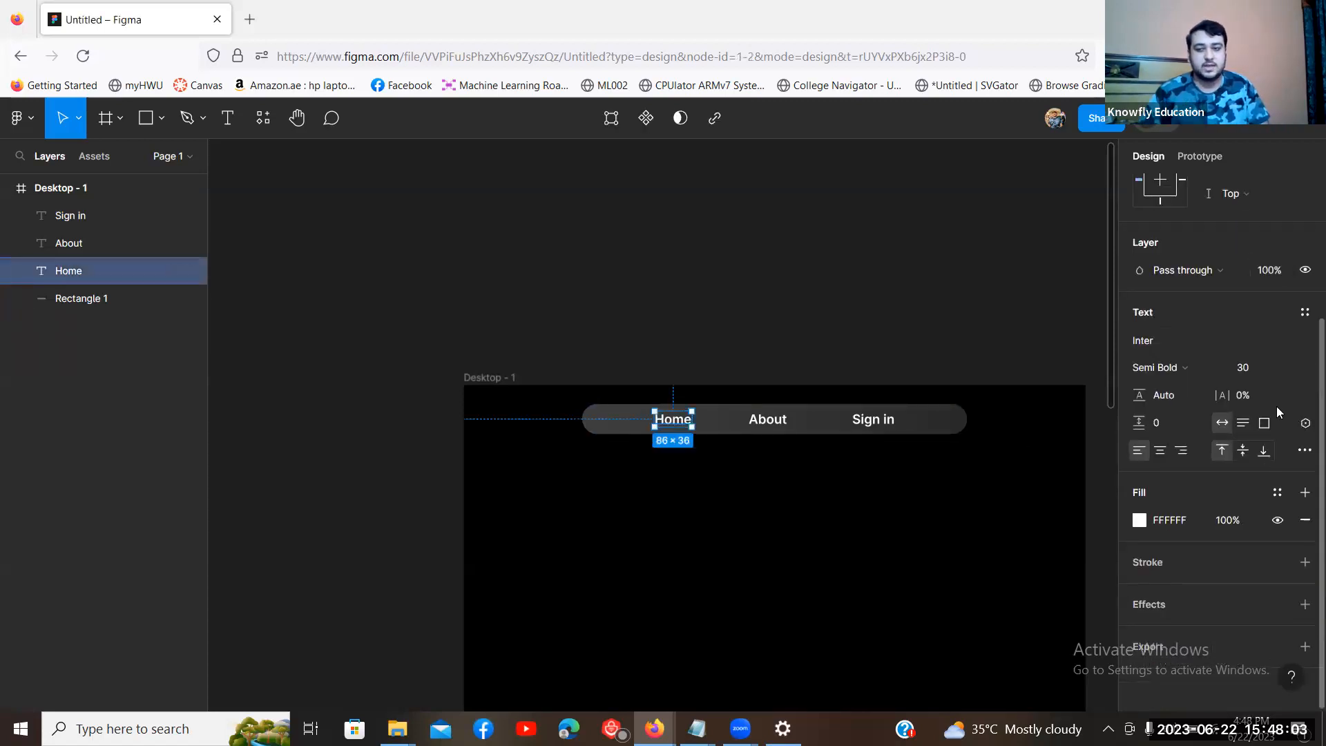
{"action": "left_click", "coordinate": [1140, 522]}
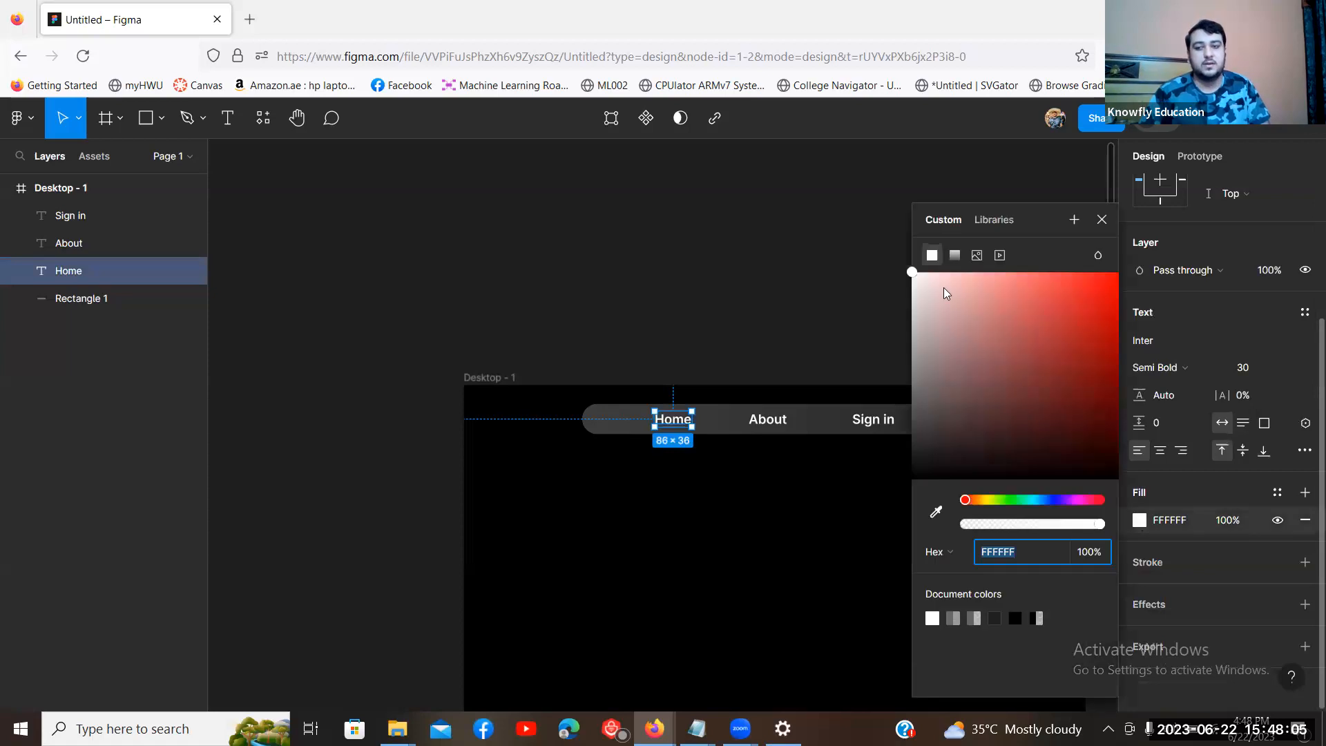
{"action": "left_click", "coordinate": [776, 200]}
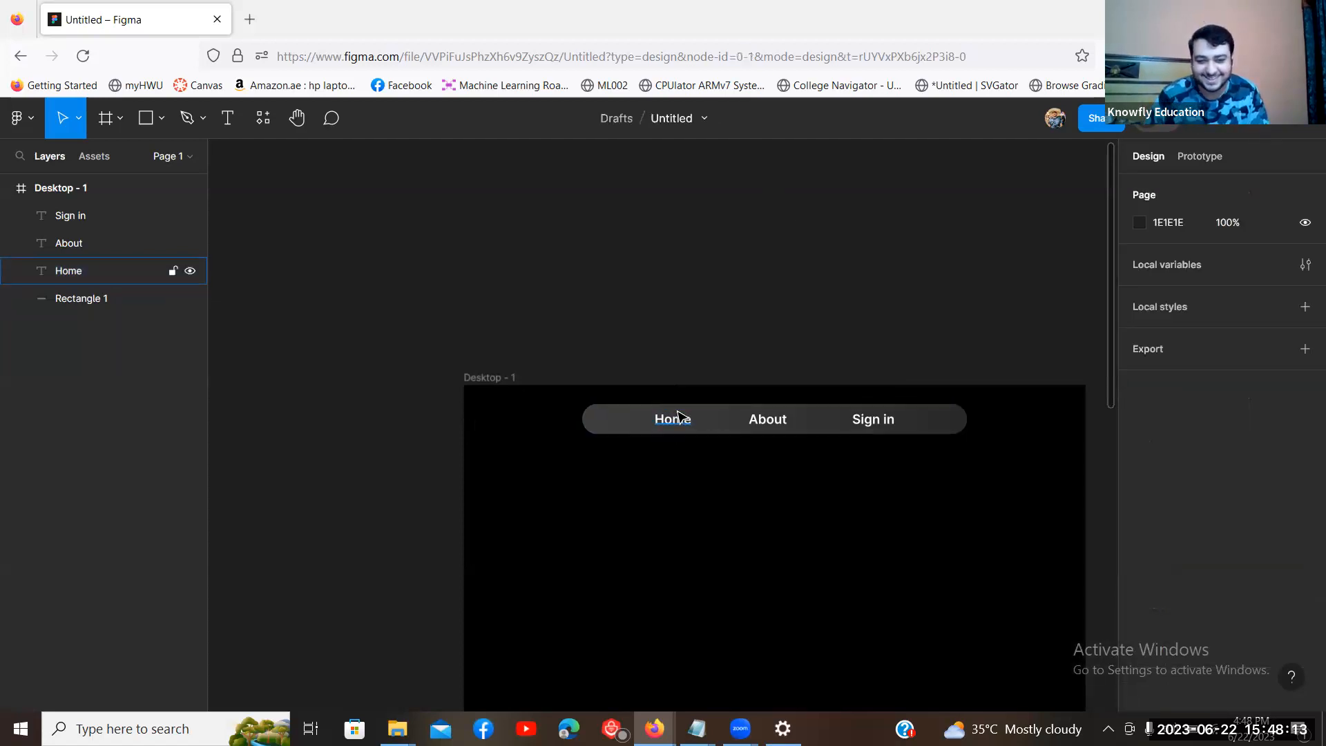
{"action": "left_click", "coordinate": [678, 416]}
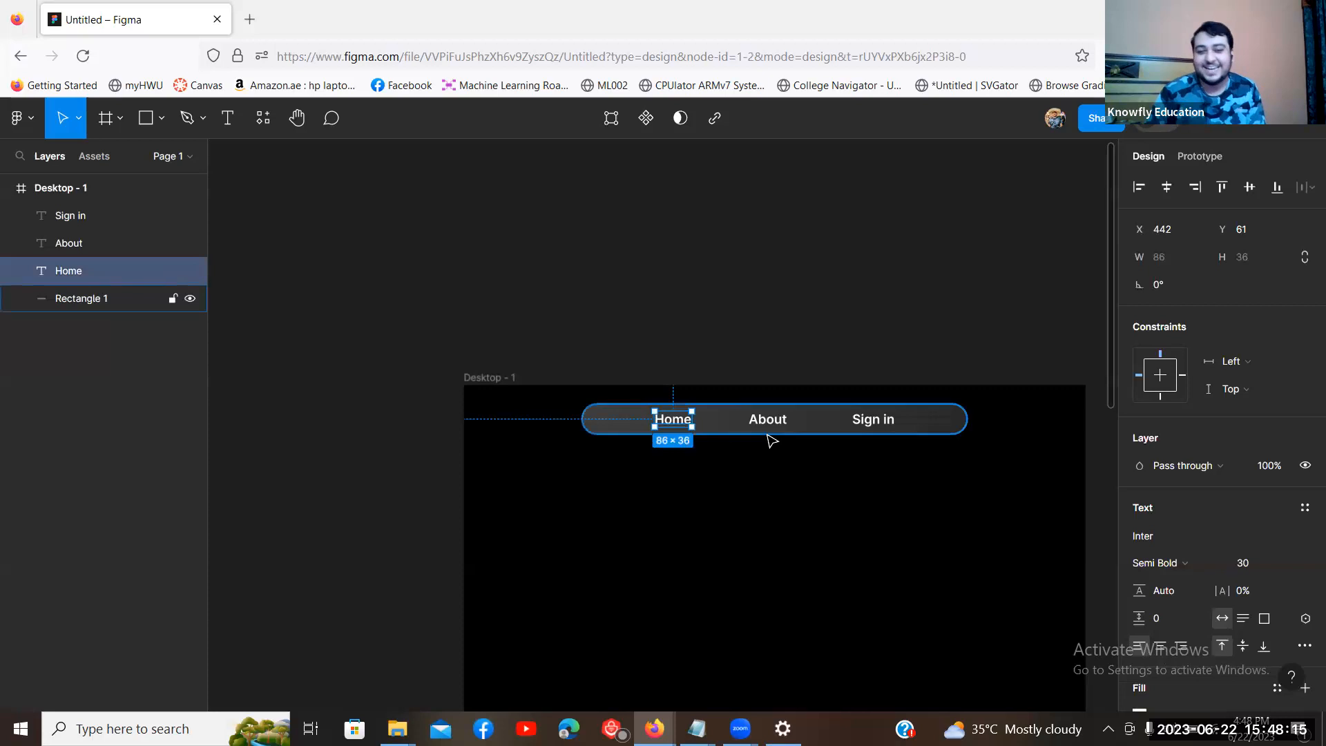
Step: Move the Home text slightly left in the glass bar to X 423, Y 61, and deselect it
{"action": "left_click", "coordinate": [703, 452]}
{"action": "left_click", "coordinate": [676, 420]}
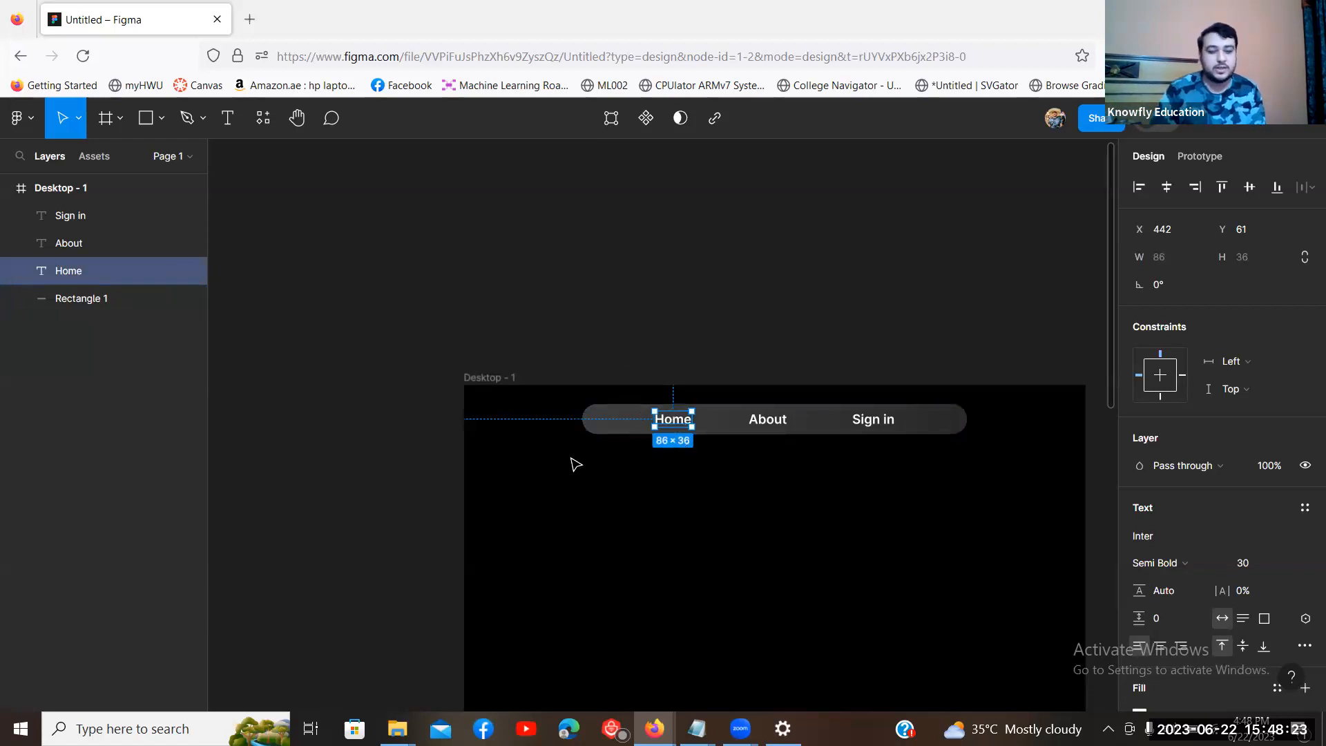
{"action": "mouse_move", "coordinate": [679, 422]}
{"action": "left_mouse_down"}
{"action": "mouse_move", "coordinate": [625, 445]}
{"action": "mouse_move", "coordinate": [630, 417]}
{"action": "mouse_move", "coordinate": [695, 399]}
{"action": "mouse_move", "coordinate": [645, 424]}
{"action": "mouse_move", "coordinate": [662, 424]}
{"action": "left_mouse_up"}
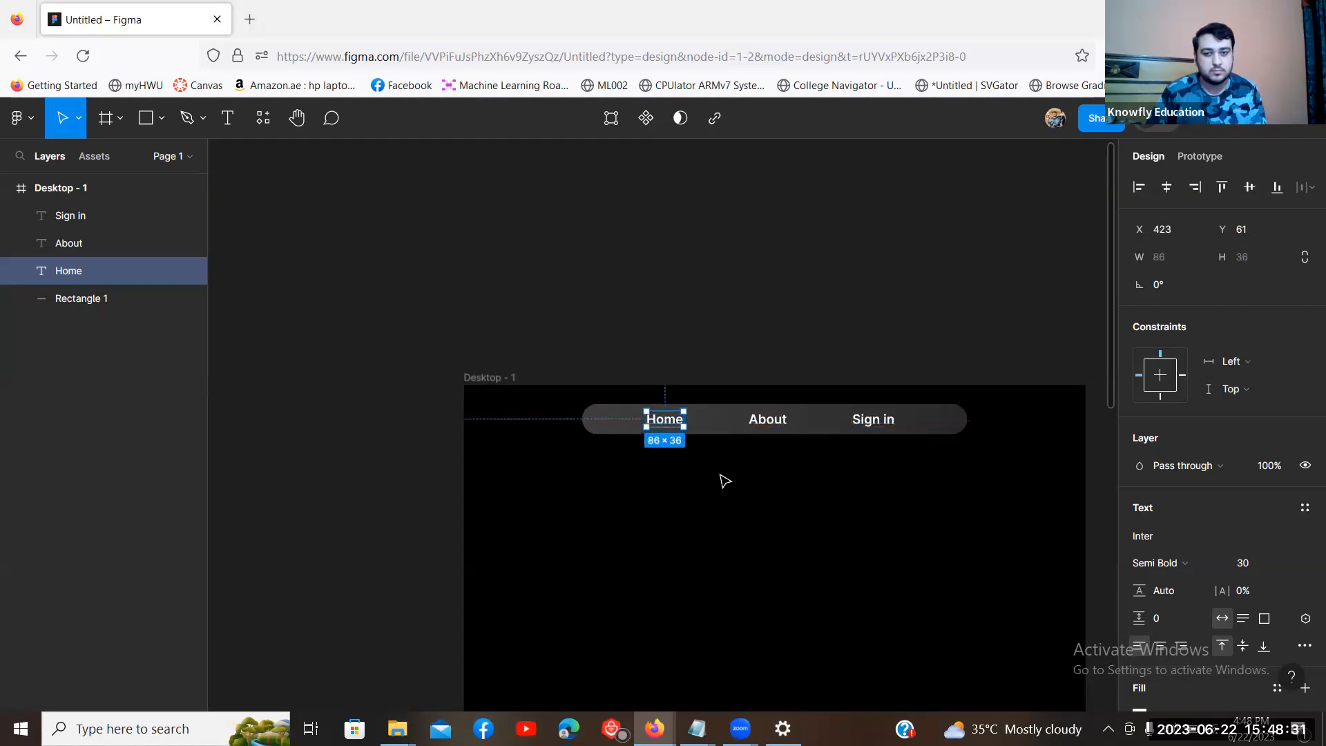
{"action": "left_click", "coordinate": [594, 565]}
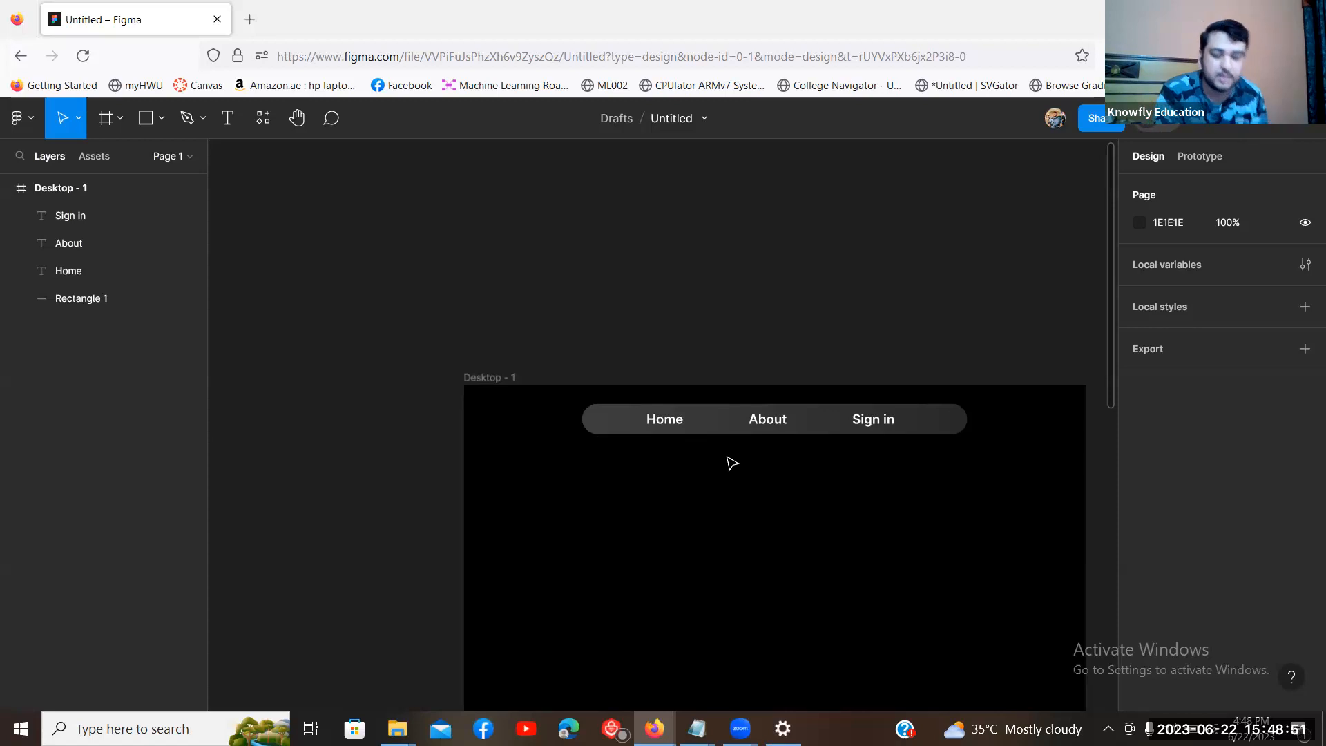
Step: Draw a rectangle about 1440 × 968 from the top-left corner of the Desktop - 1 frame across its full width
{"action": "left_click_drag", "start_coordinate": [774, 276], "coordinate": [716, 130]}
{"action": "left_click_drag", "start_coordinate": [682, 349], "coordinate": [680, 348]}
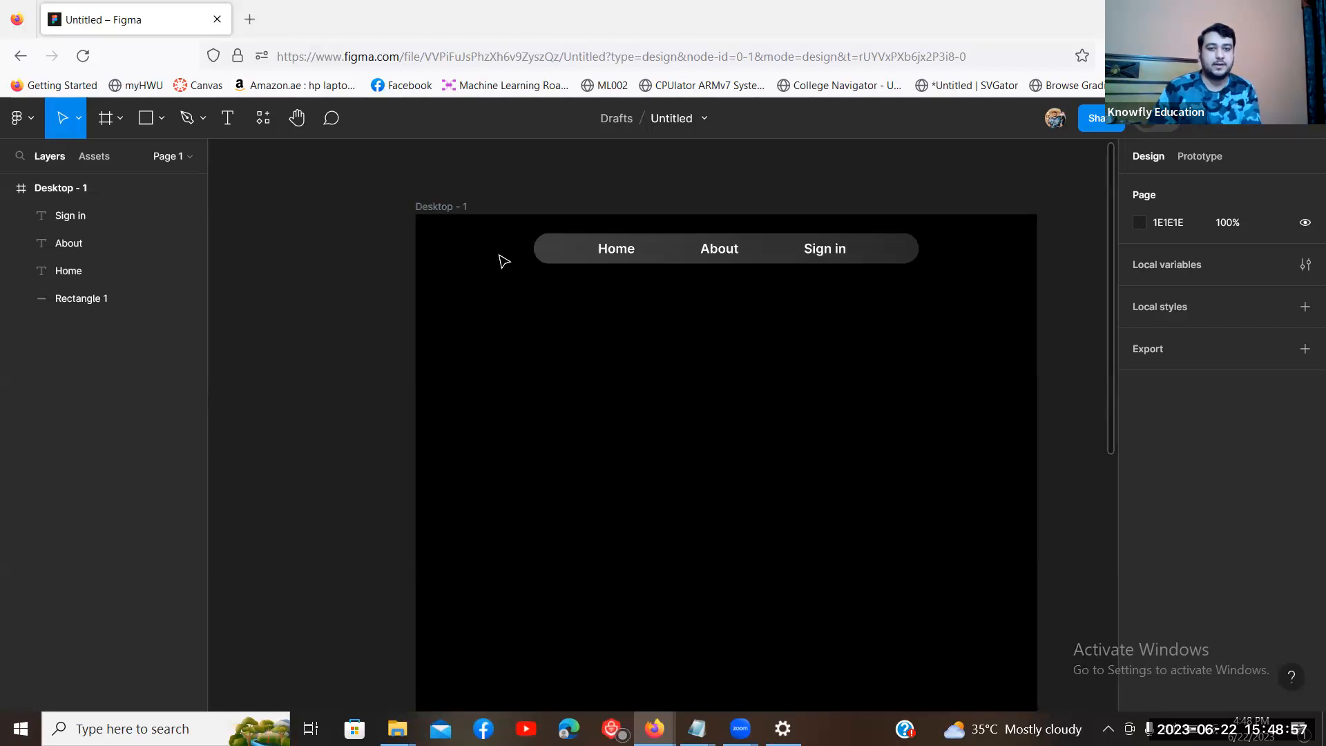
{"action": "left_click", "coordinate": [149, 130]}
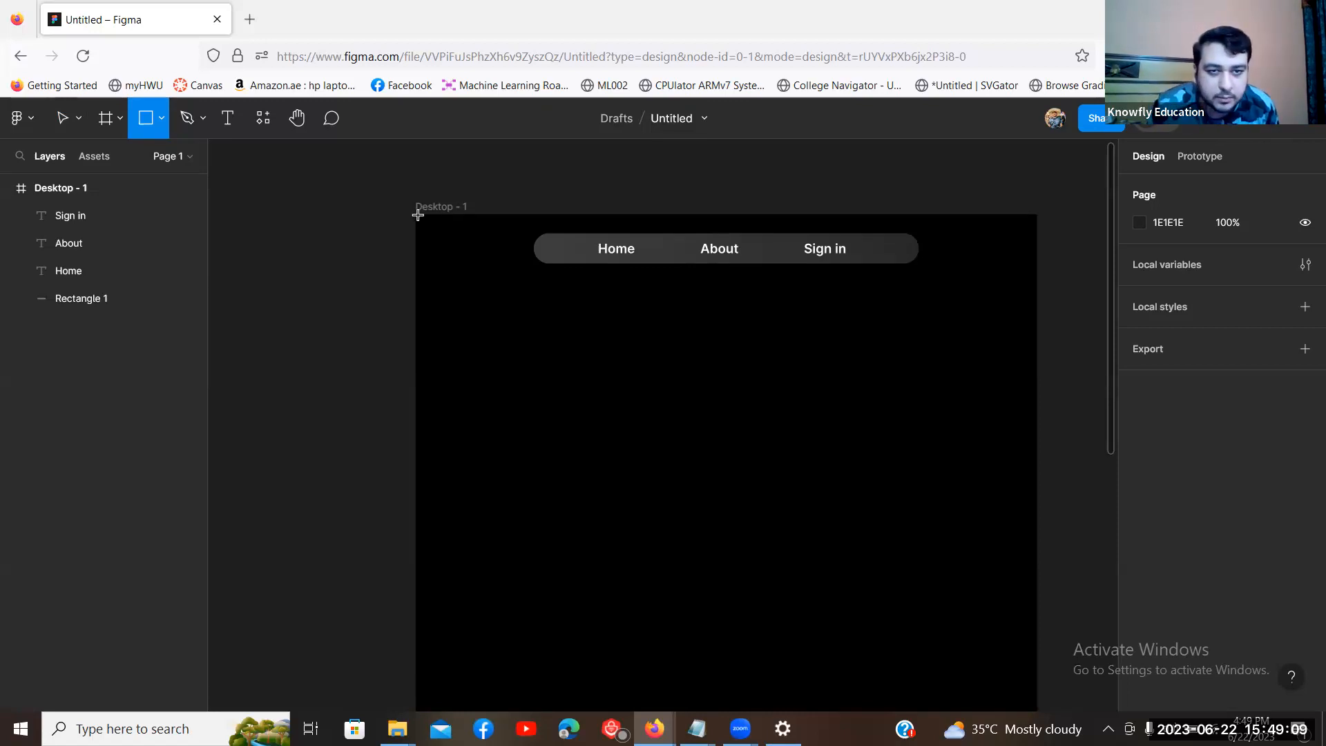
{"action": "left_click_drag", "start_coordinate": [417, 214], "coordinate": [1036, 630]}
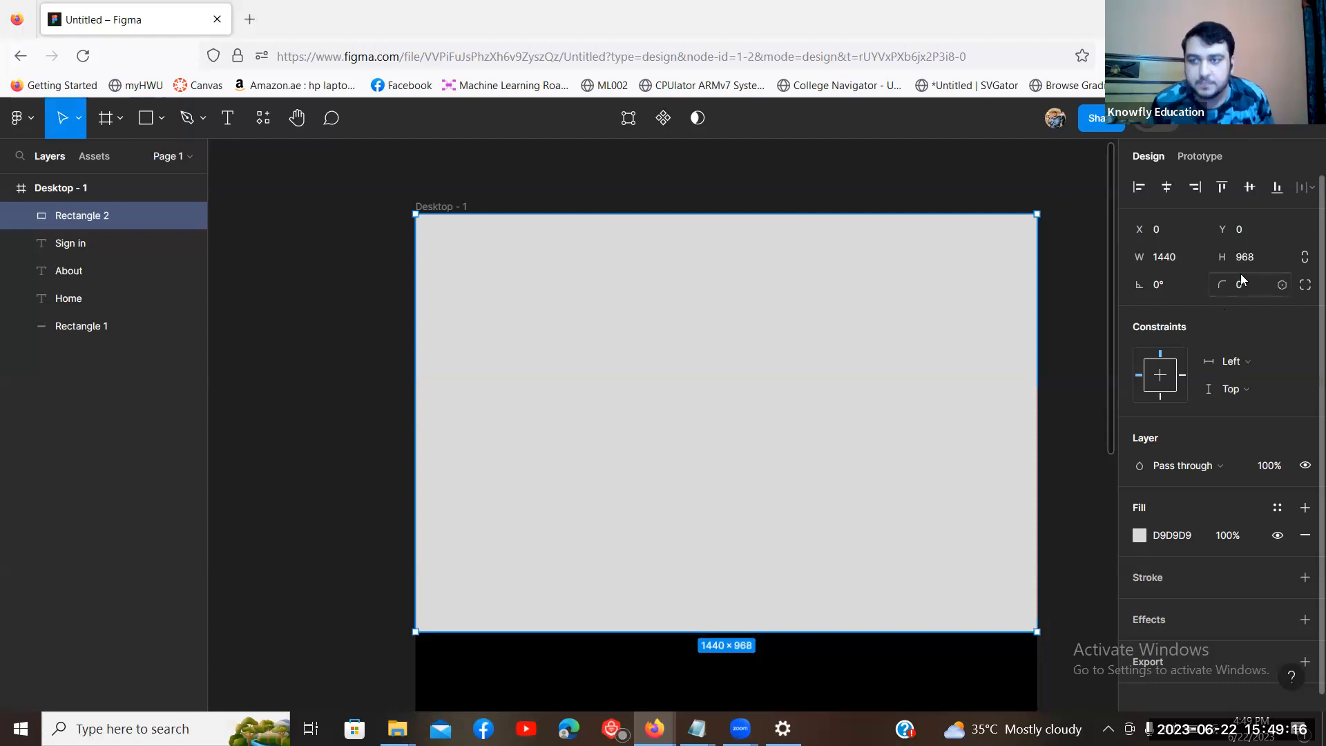
Step: Set the new rectangle's height to 900 and deselect it
{"action": "left_click", "coordinate": [1175, 262]}
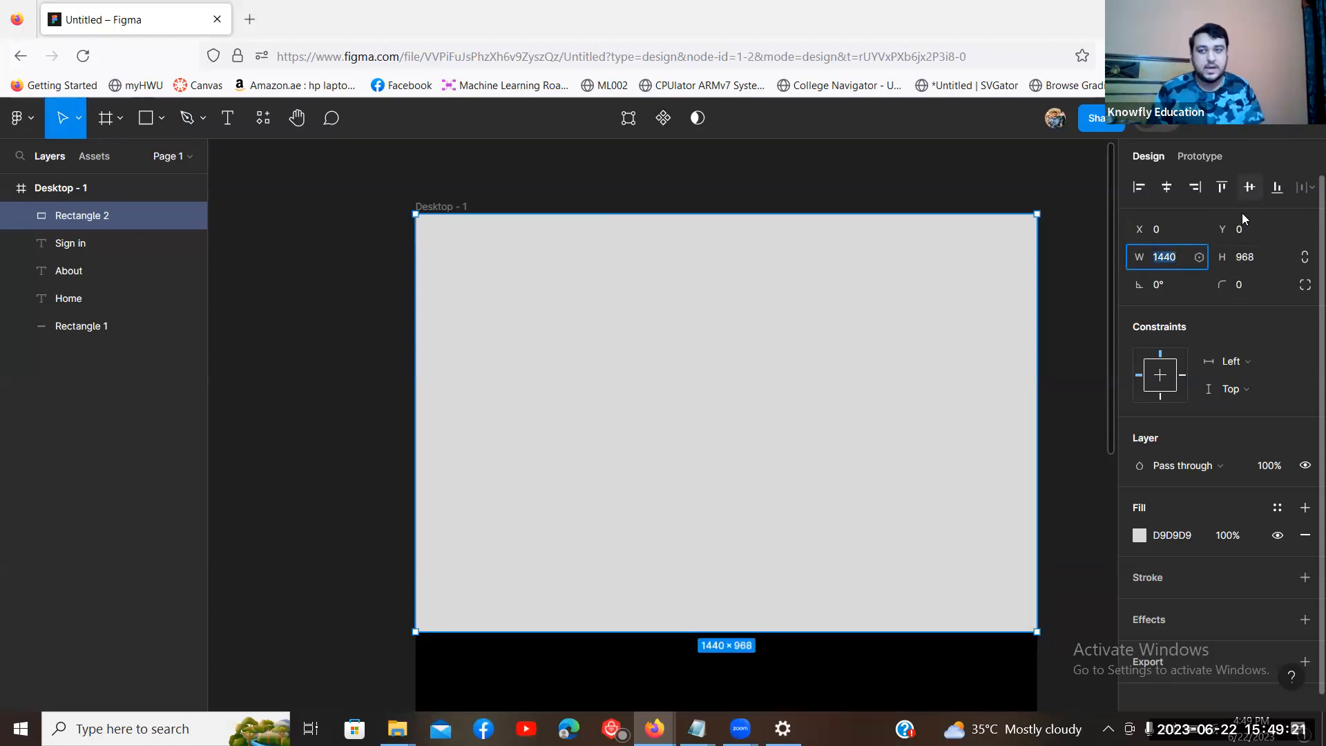
{"action": "left_click", "coordinate": [1254, 262]}
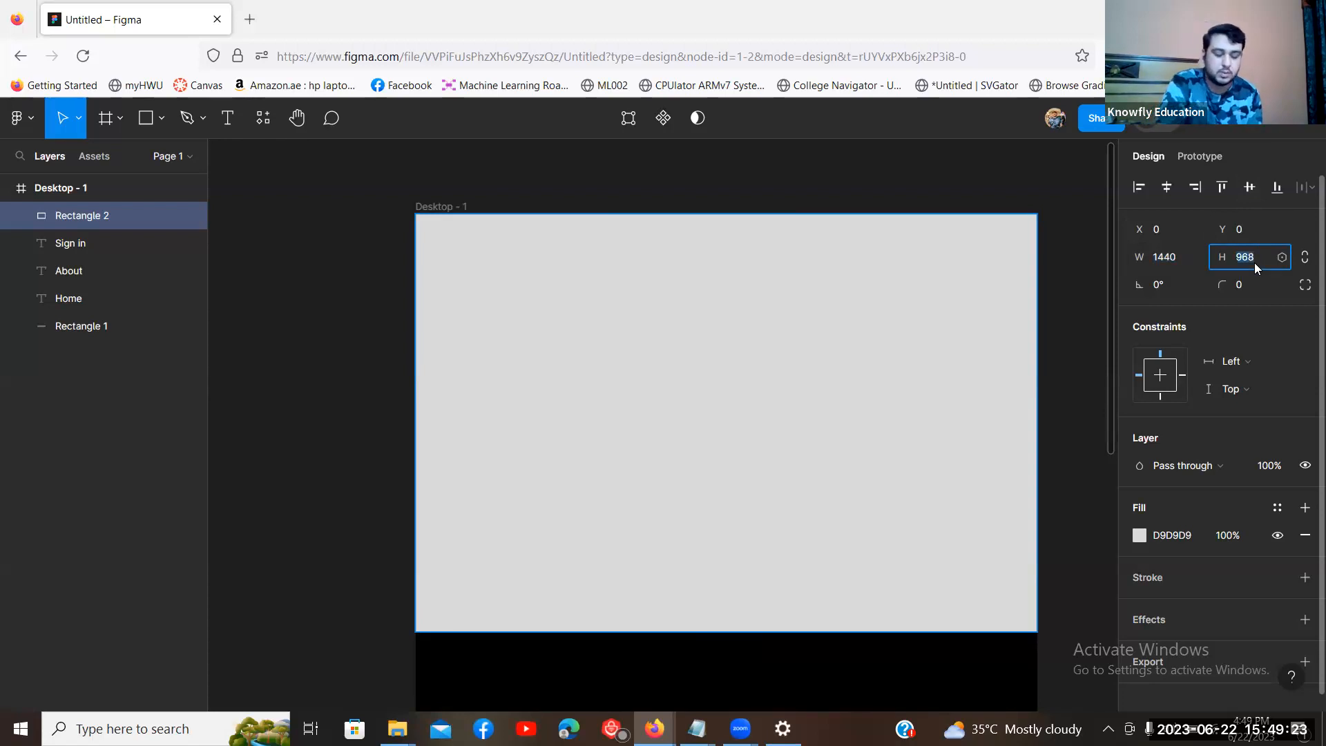
{"action": "type", "text": "90"}
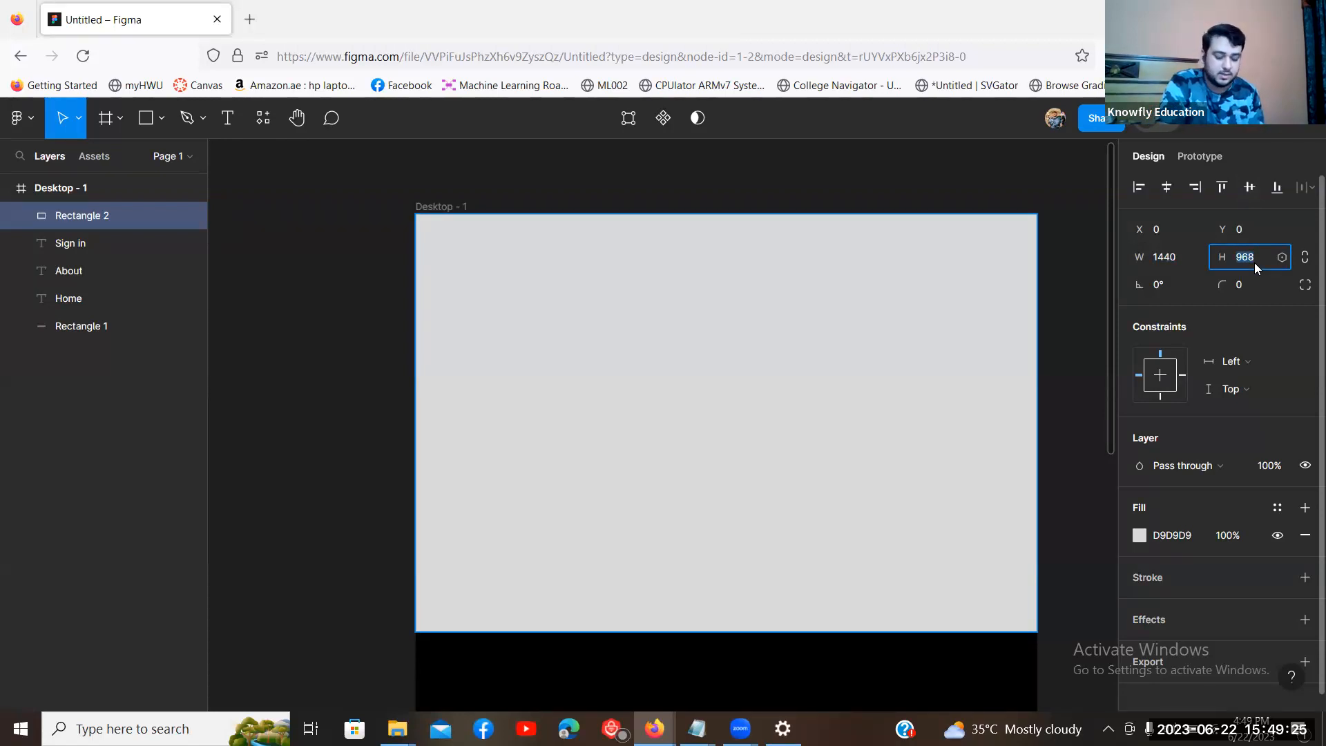
{"action": "type", "text": "0"}
{"action": "key", "text": "Return"}
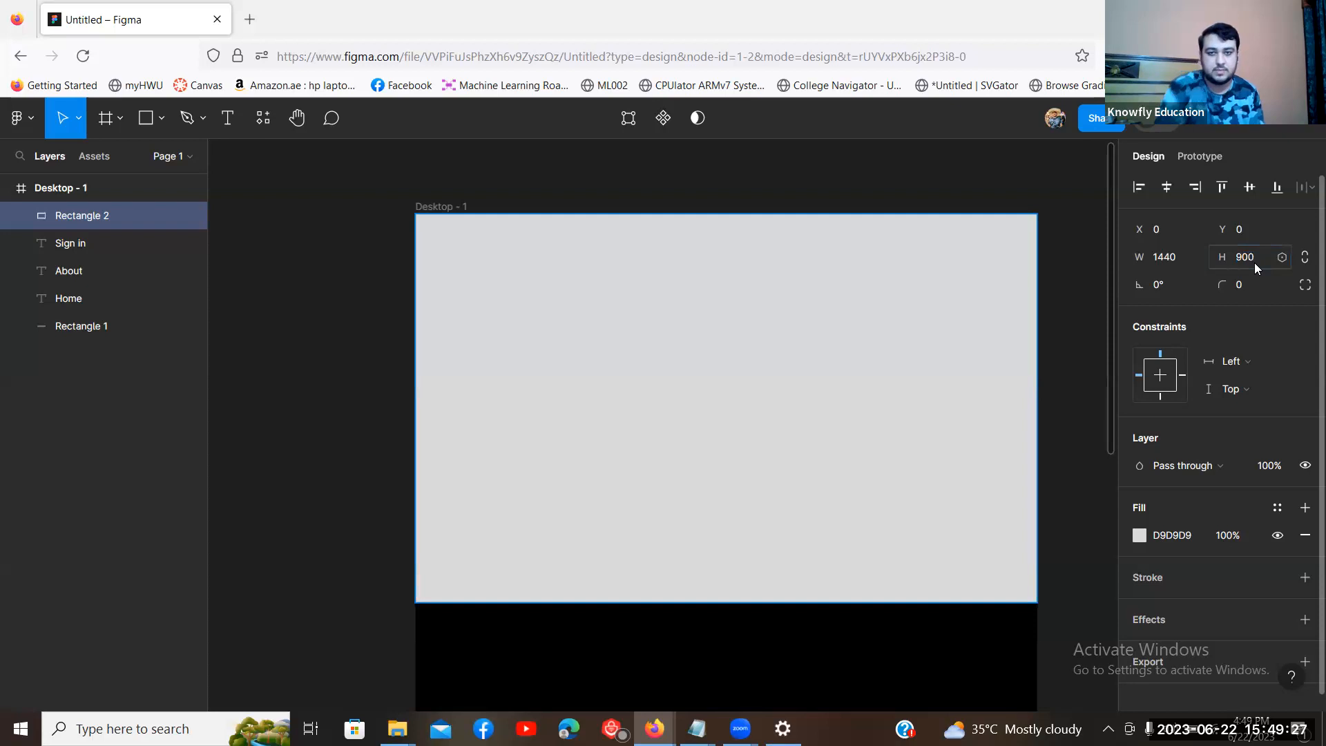
{"action": "left_click", "coordinate": [340, 322]}
Step: Try shifting the grey rectangle to X 29, Y 24 in the frame, and return it to X 0, Y 0
{"action": "scroll", "coordinate": [340, 325], "scroll_direction": "down", "scroll_amount": 2}
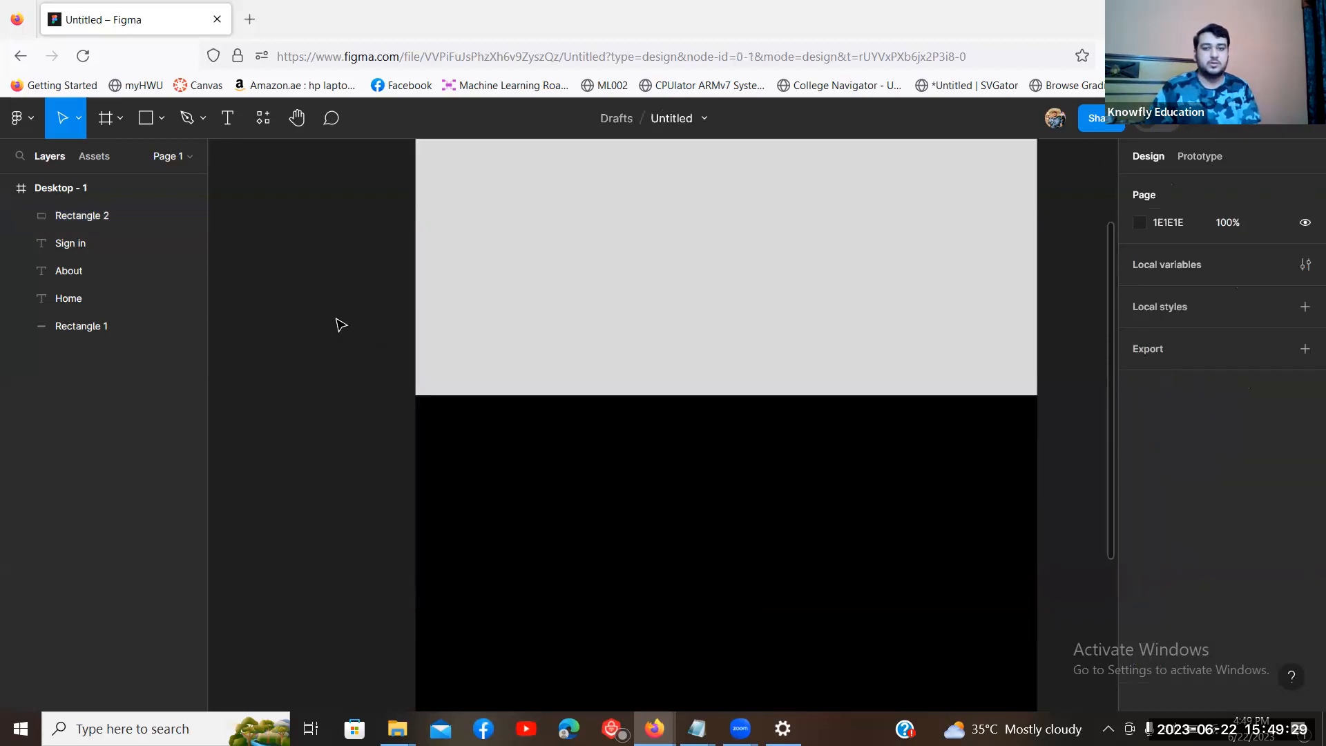
{"action": "scroll", "coordinate": [670, 342], "scroll_direction": "up", "scroll_amount": 3}
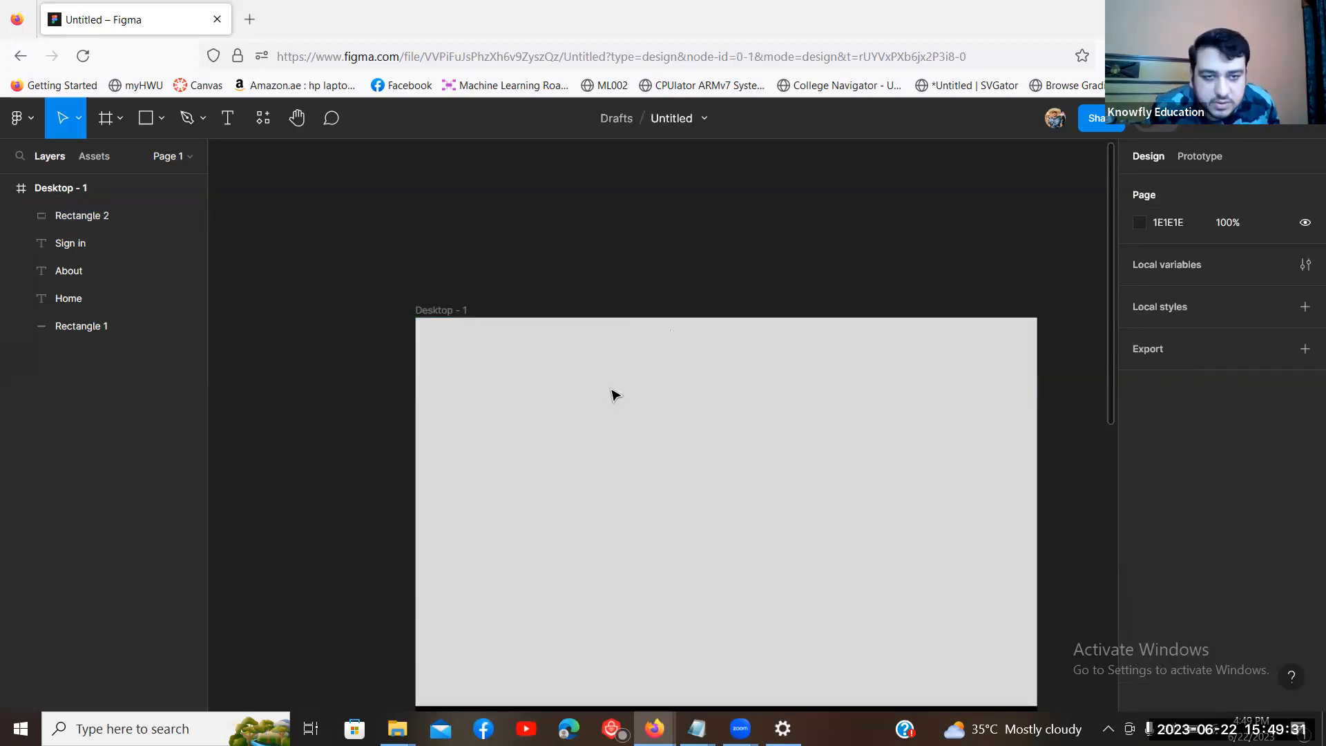
{"action": "scroll", "coordinate": [607, 474], "scroll_direction": "down", "scroll_amount": 5}
{"action": "scroll", "coordinate": [609, 328], "scroll_direction": "up", "scroll_amount": 3}
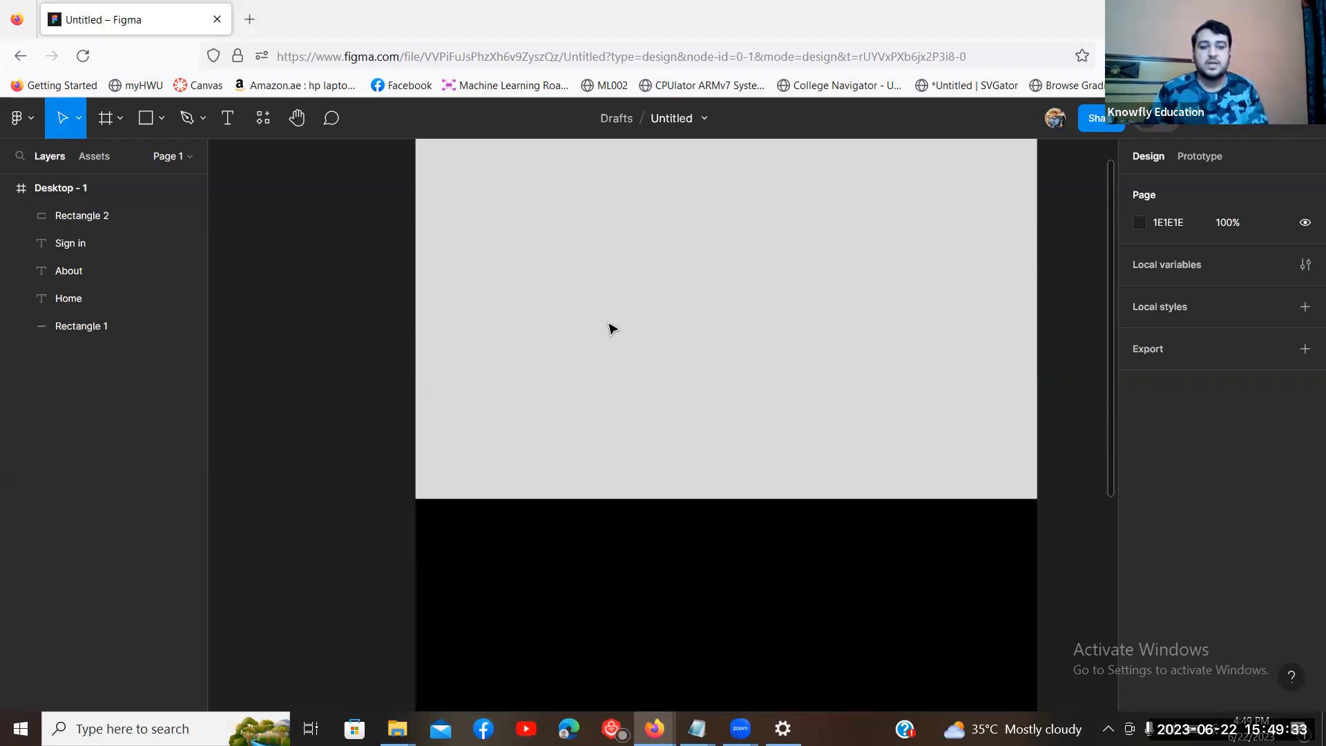
{"action": "left_click_drag", "start_coordinate": [578, 338], "coordinate": [589, 348]}
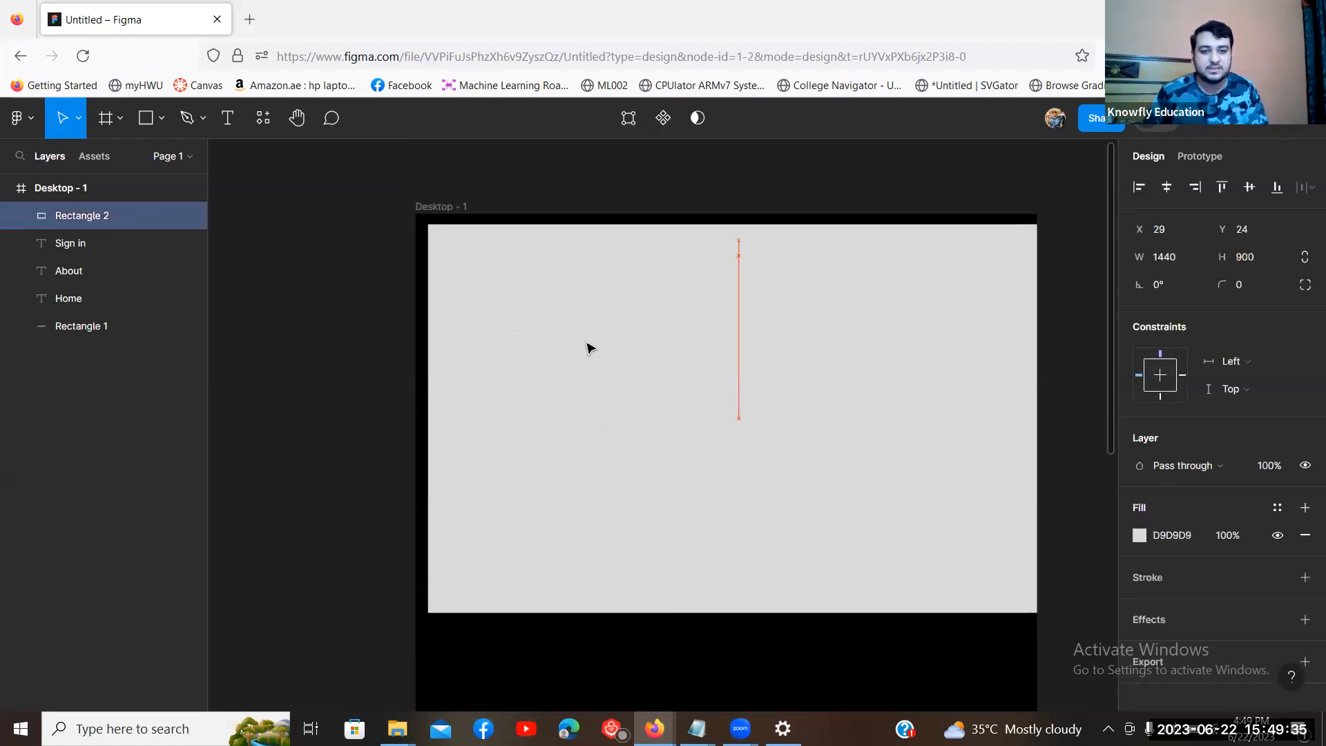
{"action": "left_click_drag", "start_coordinate": [763, 373], "coordinate": [748, 363]}
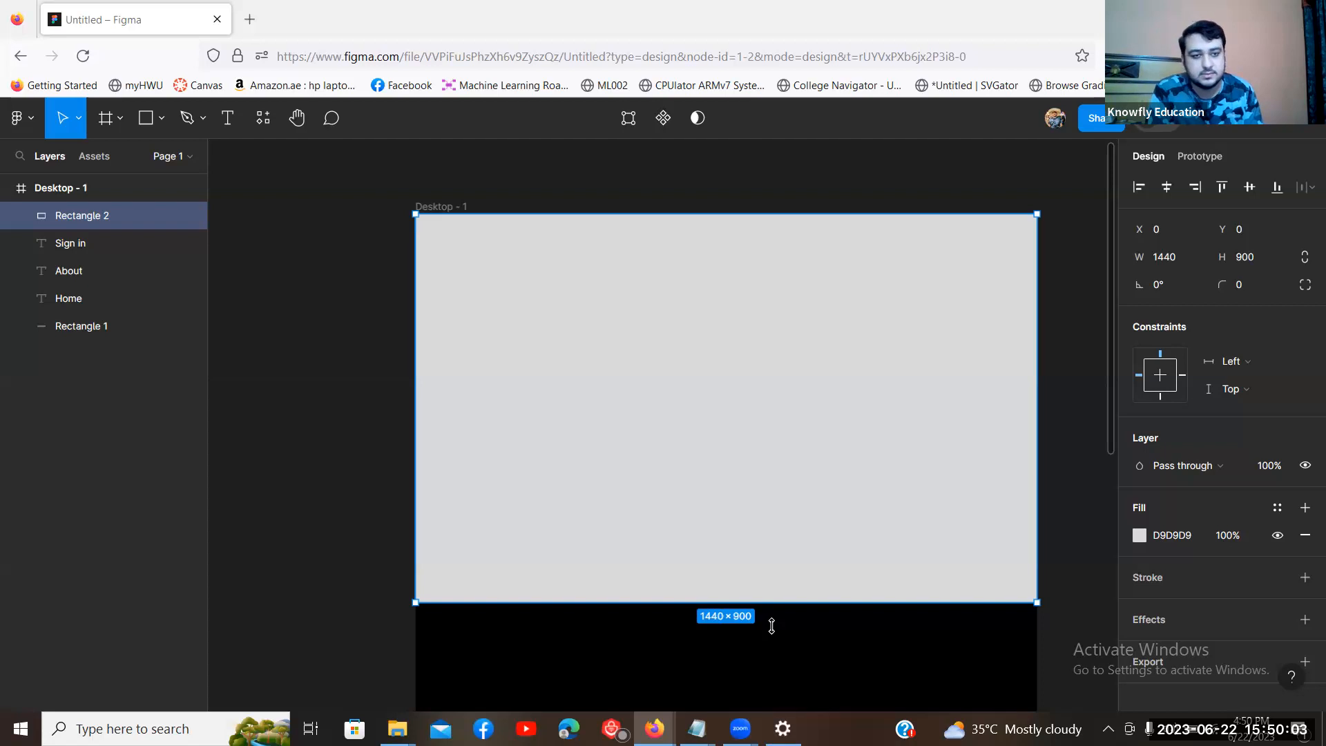
Step: Try adding a second rectangle over the first, resize it to 1440 × 900, and delete it
{"action": "left_click", "coordinate": [158, 130]}
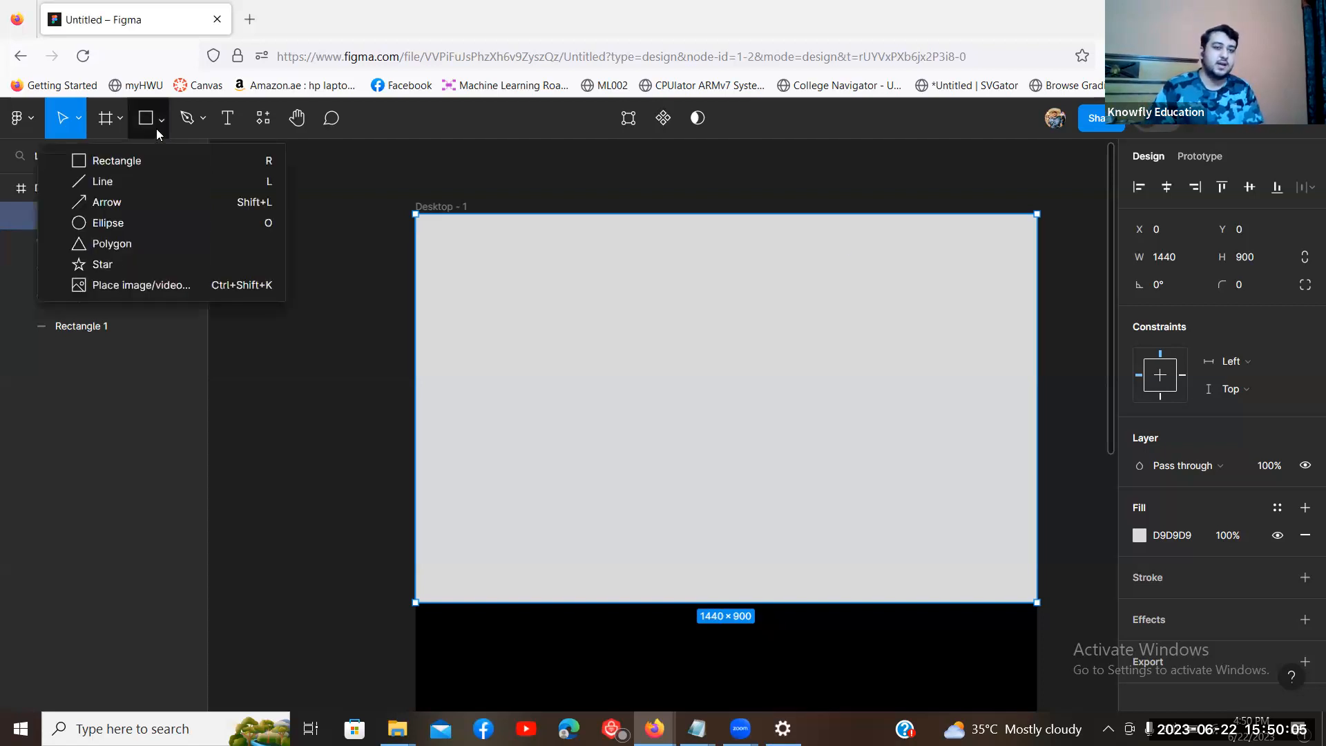
{"action": "left_click", "coordinate": [131, 159]}
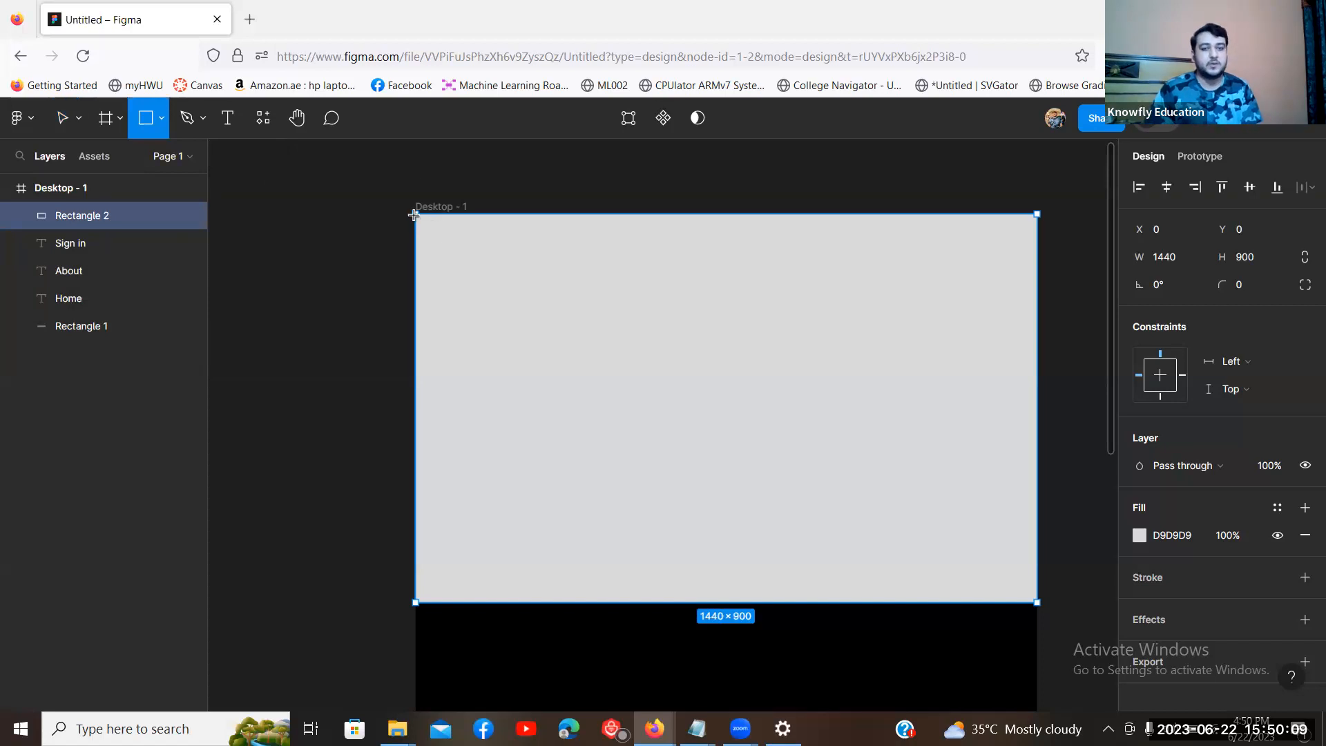
{"action": "left_click_drag", "start_coordinate": [416, 214], "coordinate": [423, 220]}
{"action": "left_click_drag", "start_coordinate": [703, 448], "coordinate": [892, 538]}
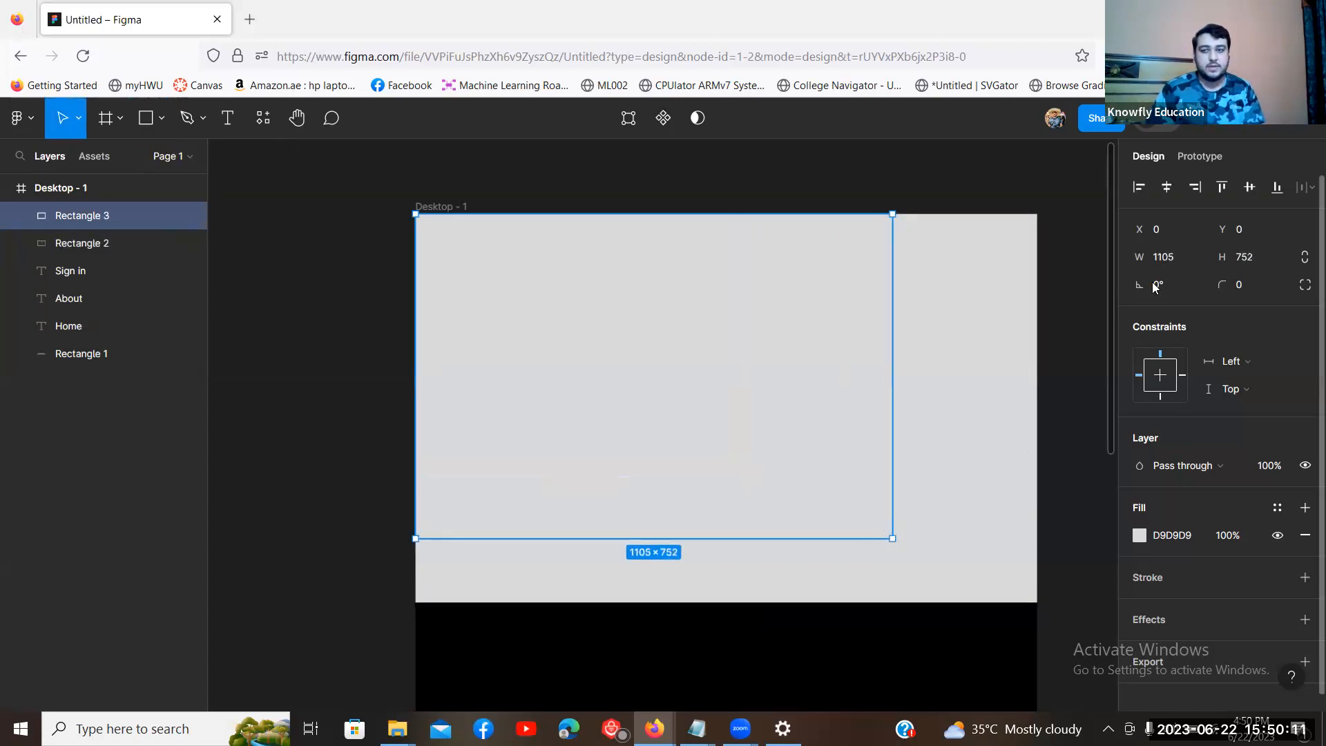
{"action": "left_click", "coordinate": [1160, 256]}
{"action": "type", "text": "1440"}
{"action": "key", "text": "Return"}
{"action": "left_click", "coordinate": [1249, 260]}
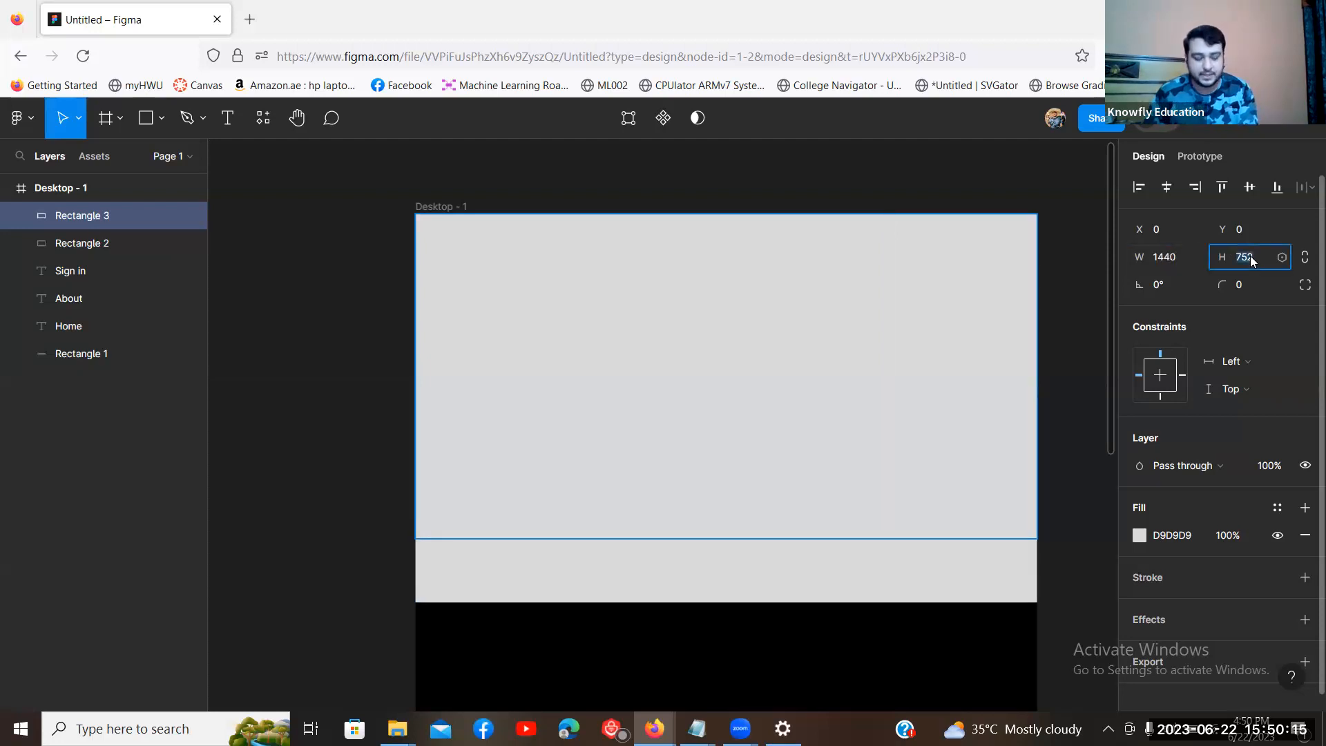
{"action": "type", "text": "900"}
{"action": "key", "text": "Return"}
{"action": "left_click_drag", "start_coordinate": [830, 426], "coordinate": [829, 428]}
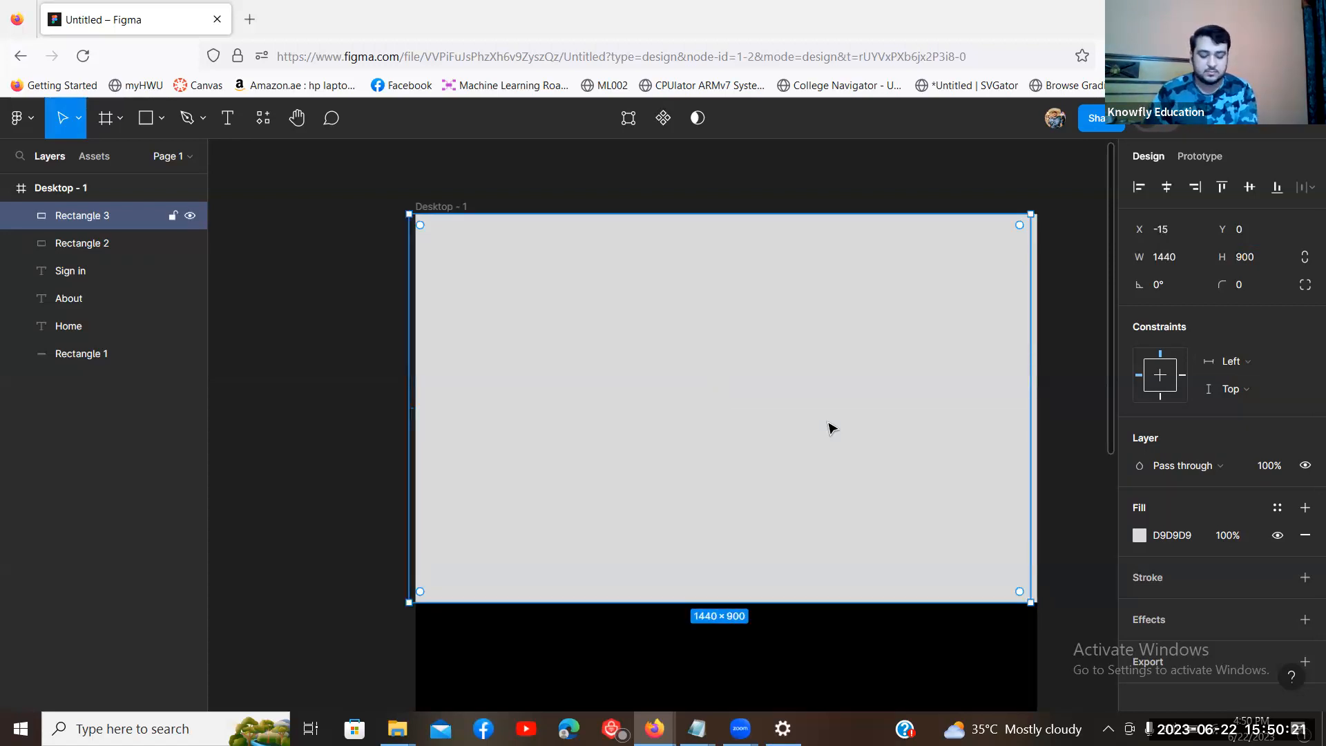
{"action": "key", "text": "Delete"}
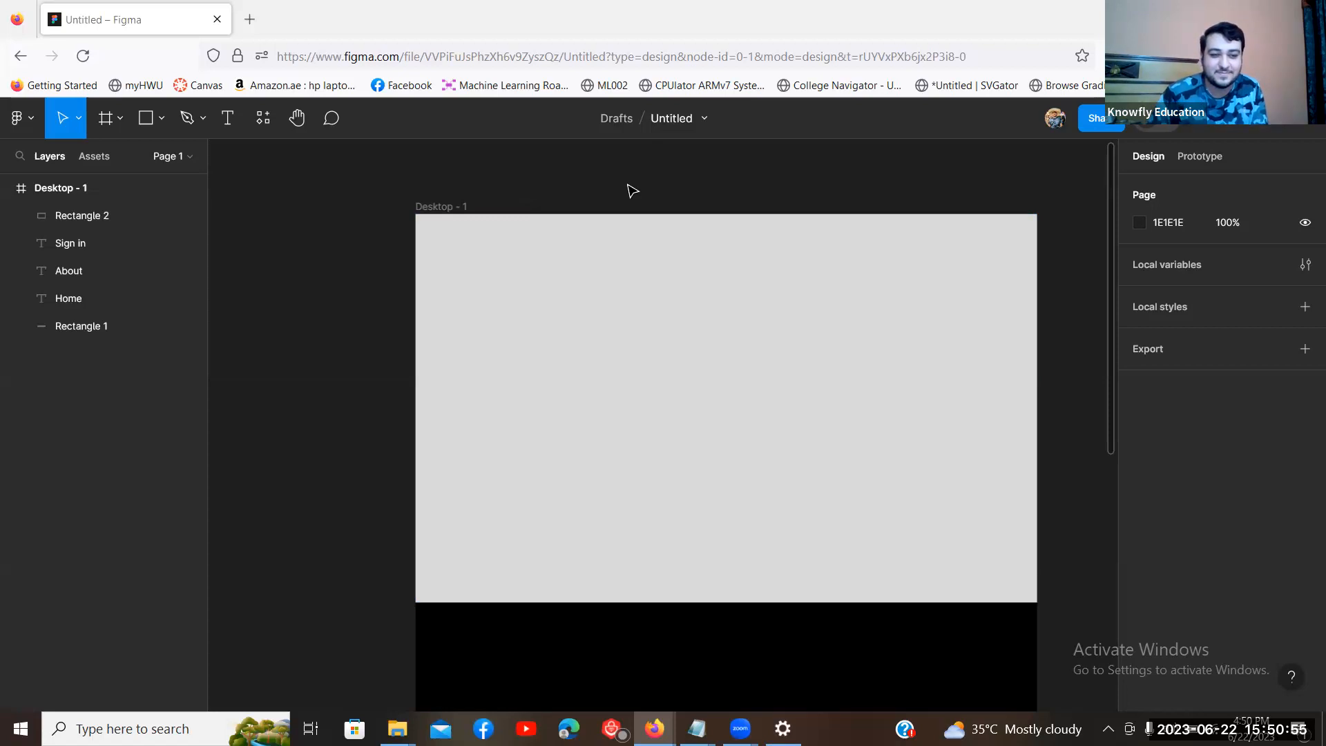
Step: Search Google Images for "netflix ui" in a new browser tab
{"action": "left_click", "coordinate": [571, 359]}
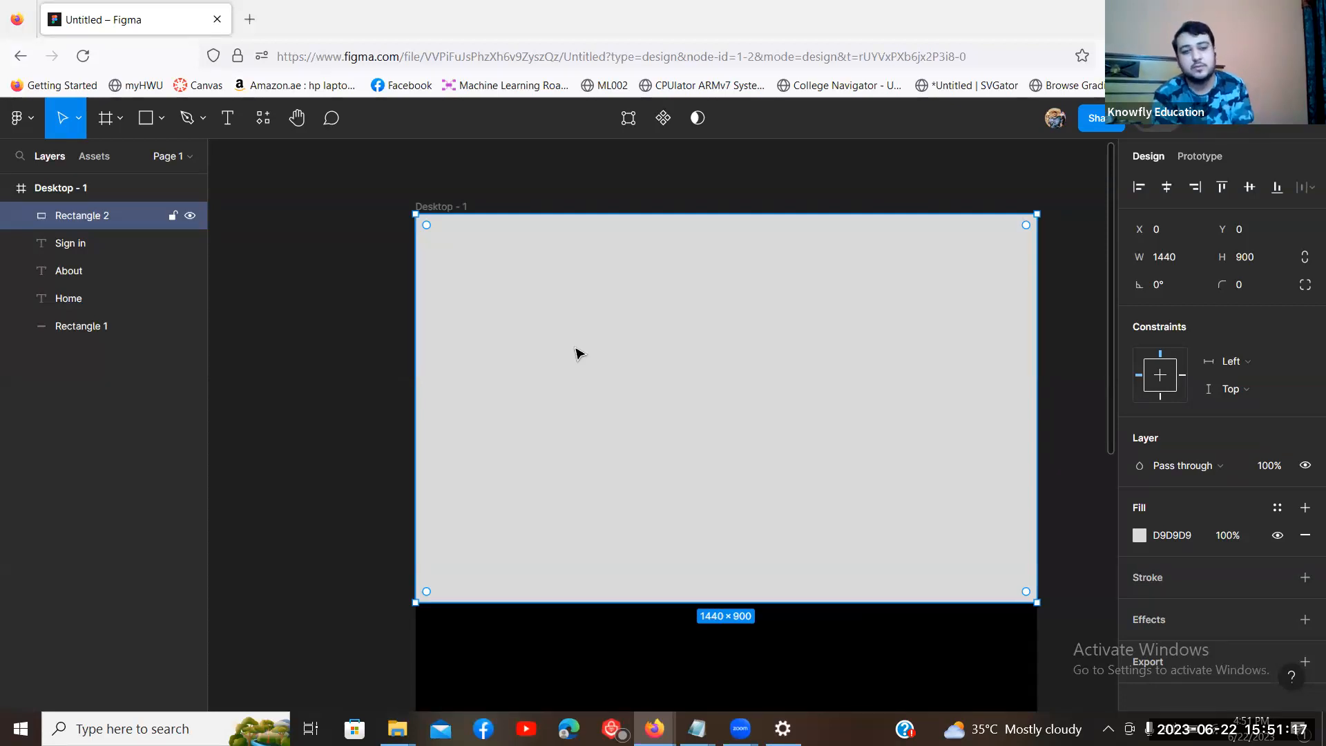
{"action": "left_click", "coordinate": [254, 8]}
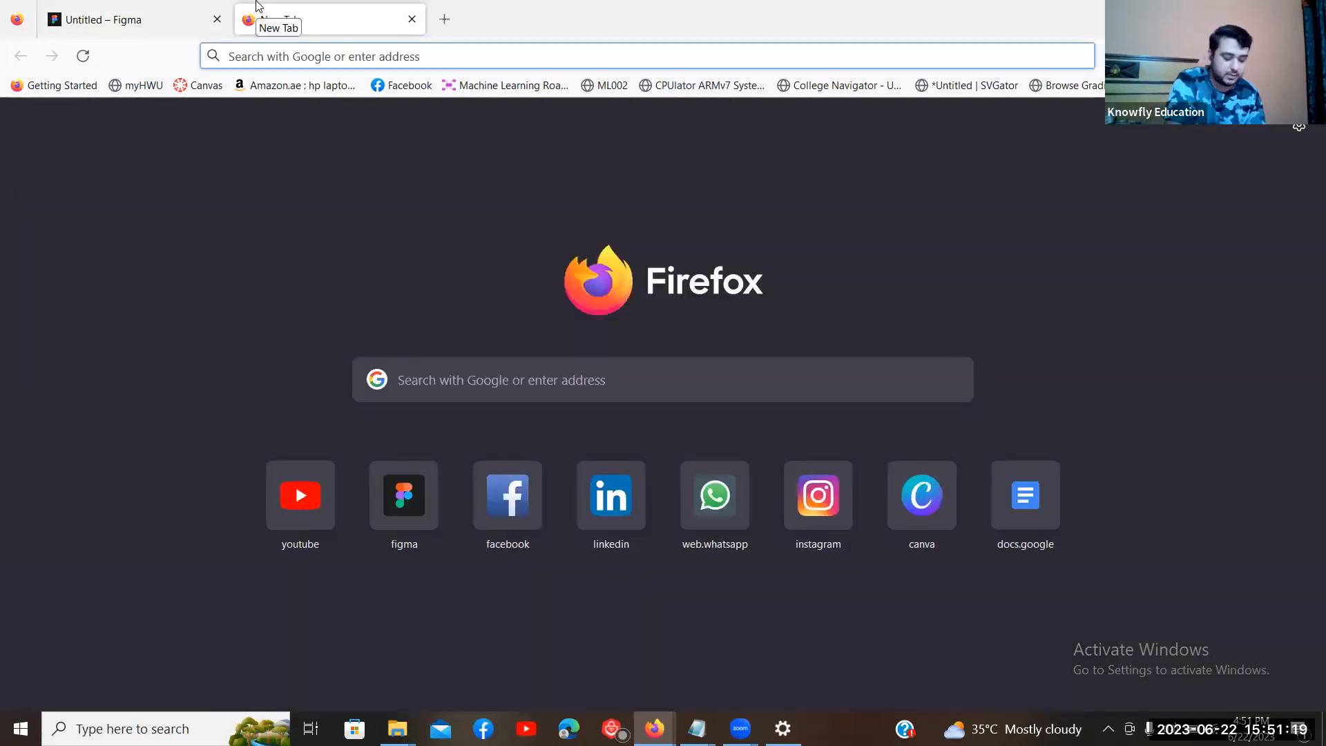
{"action": "type", "text": "netflix ui"}
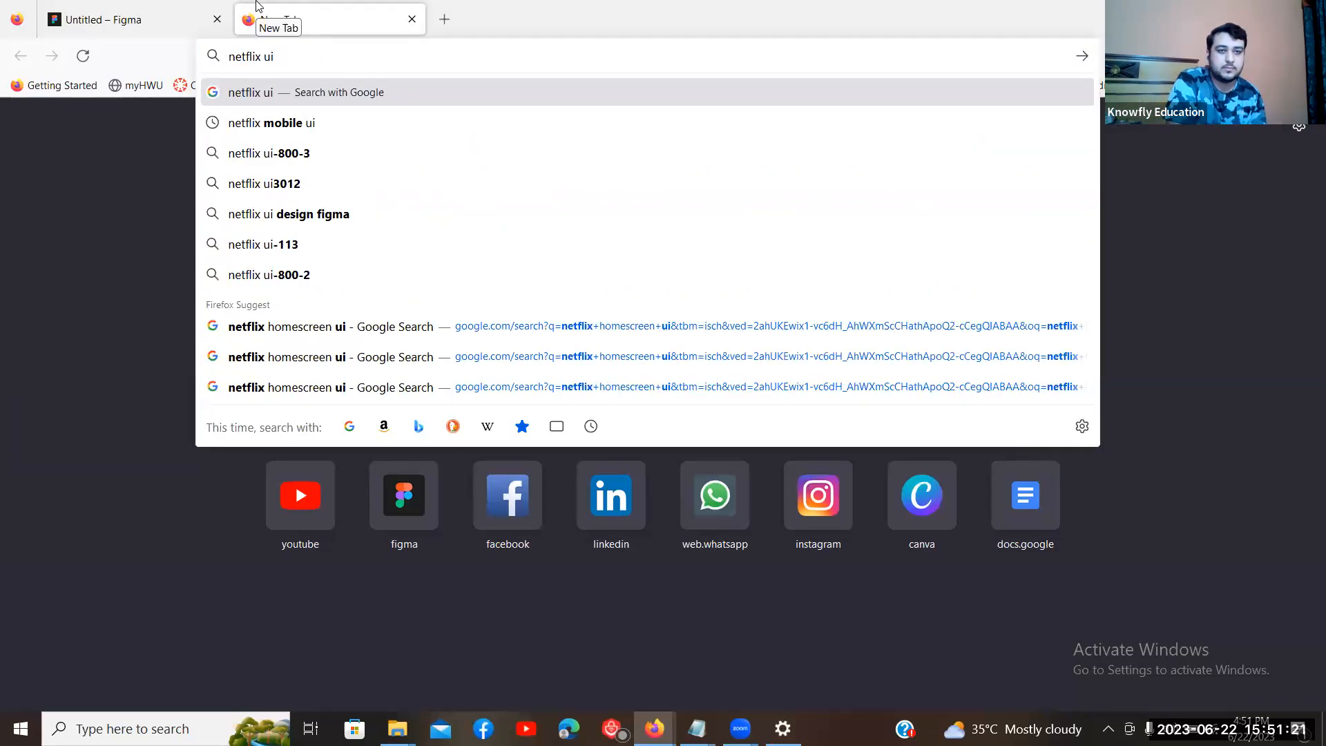
{"action": "key", "text": "Return"}
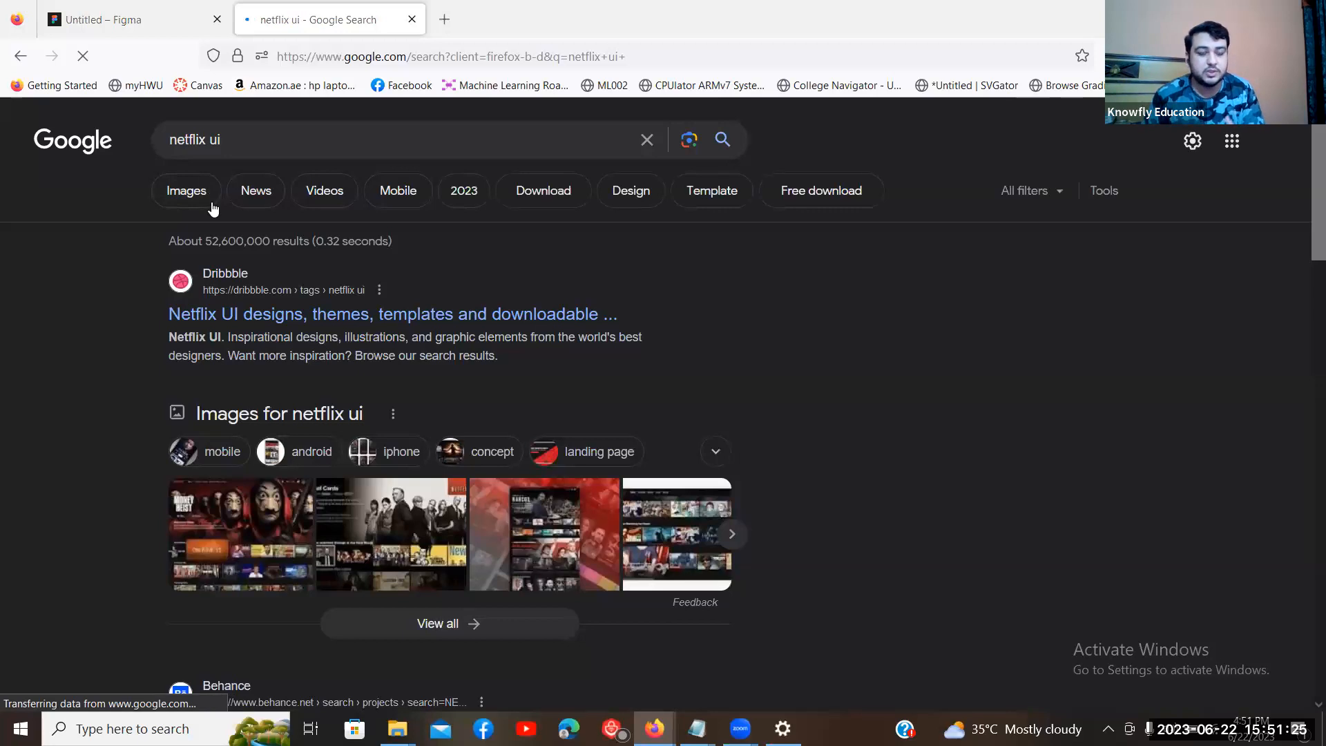
{"action": "left_click", "coordinate": [209, 199]}
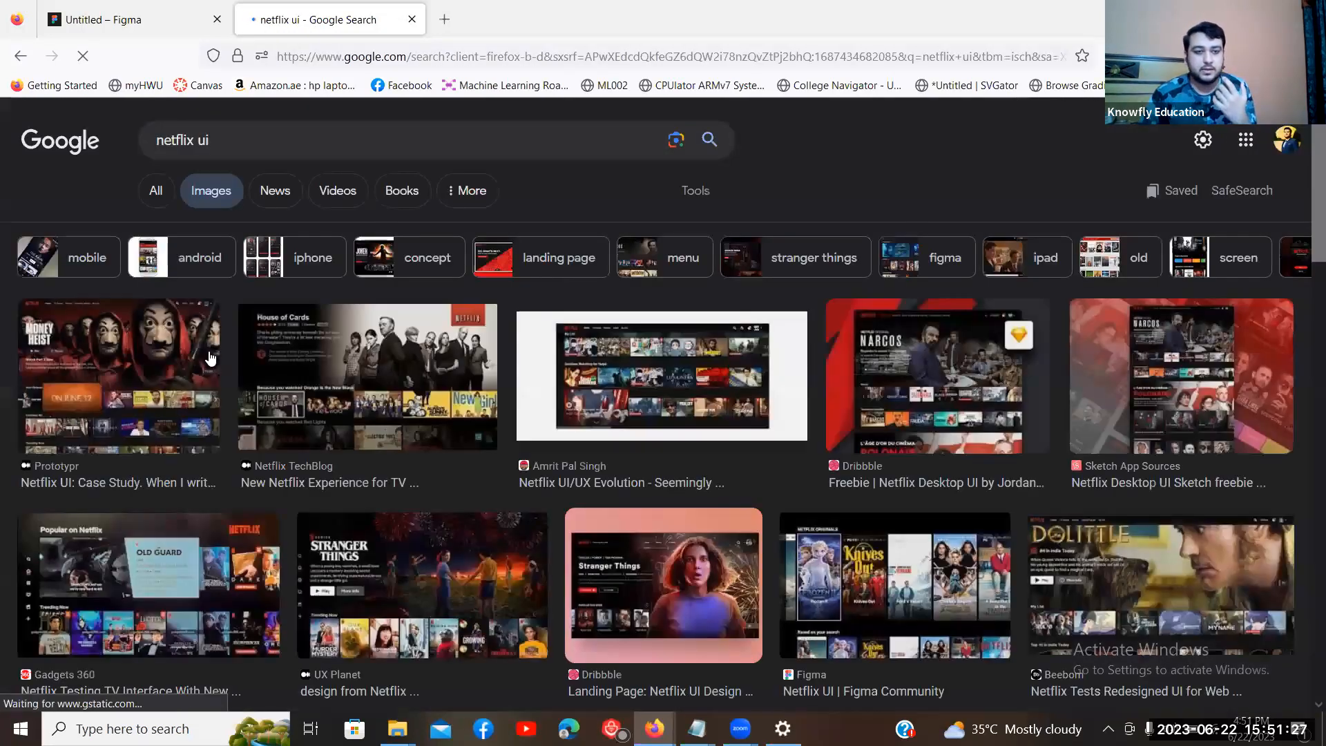
Step: Examine the Dribbble Netflix desktop design and the Netflix TechBlog image as layout references, enlarging their previews
{"action": "left_click", "coordinate": [999, 373]}
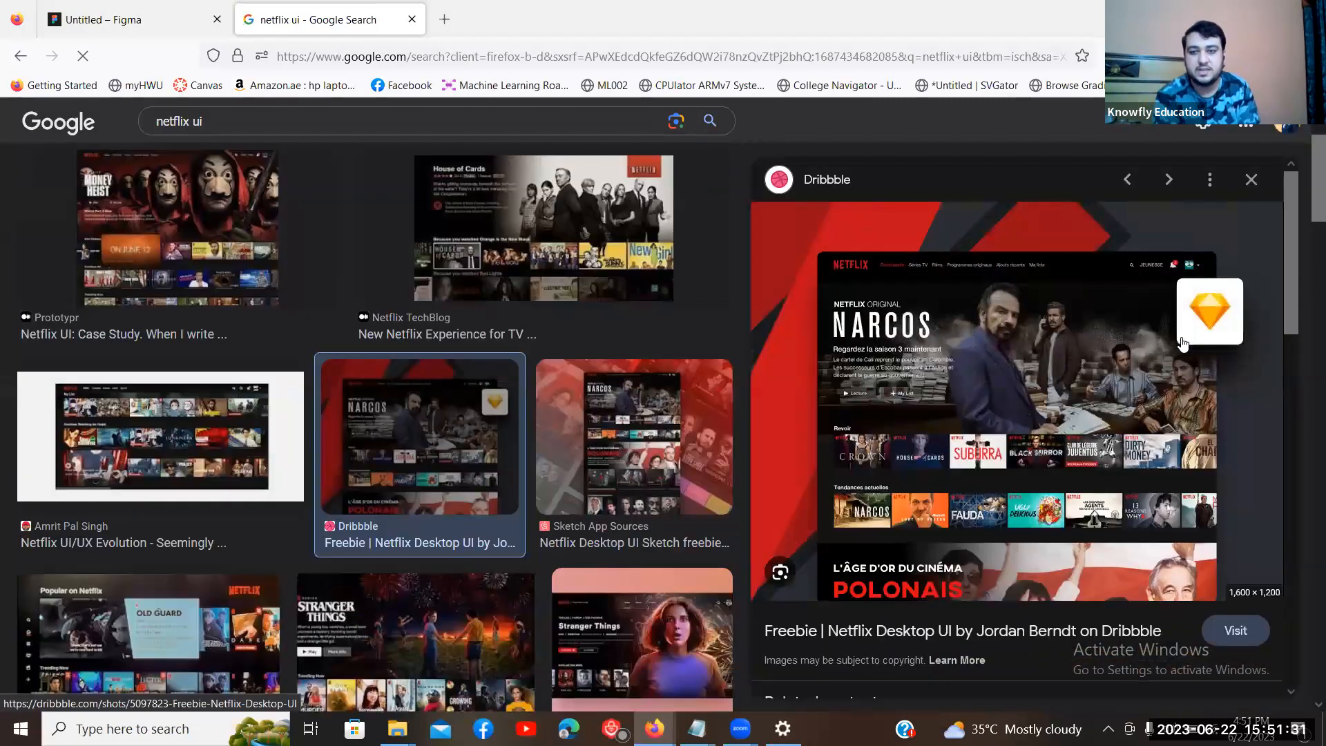
{"action": "scroll", "coordinate": [1182, 343], "scroll_direction": "up", "scroll_amount": 10}
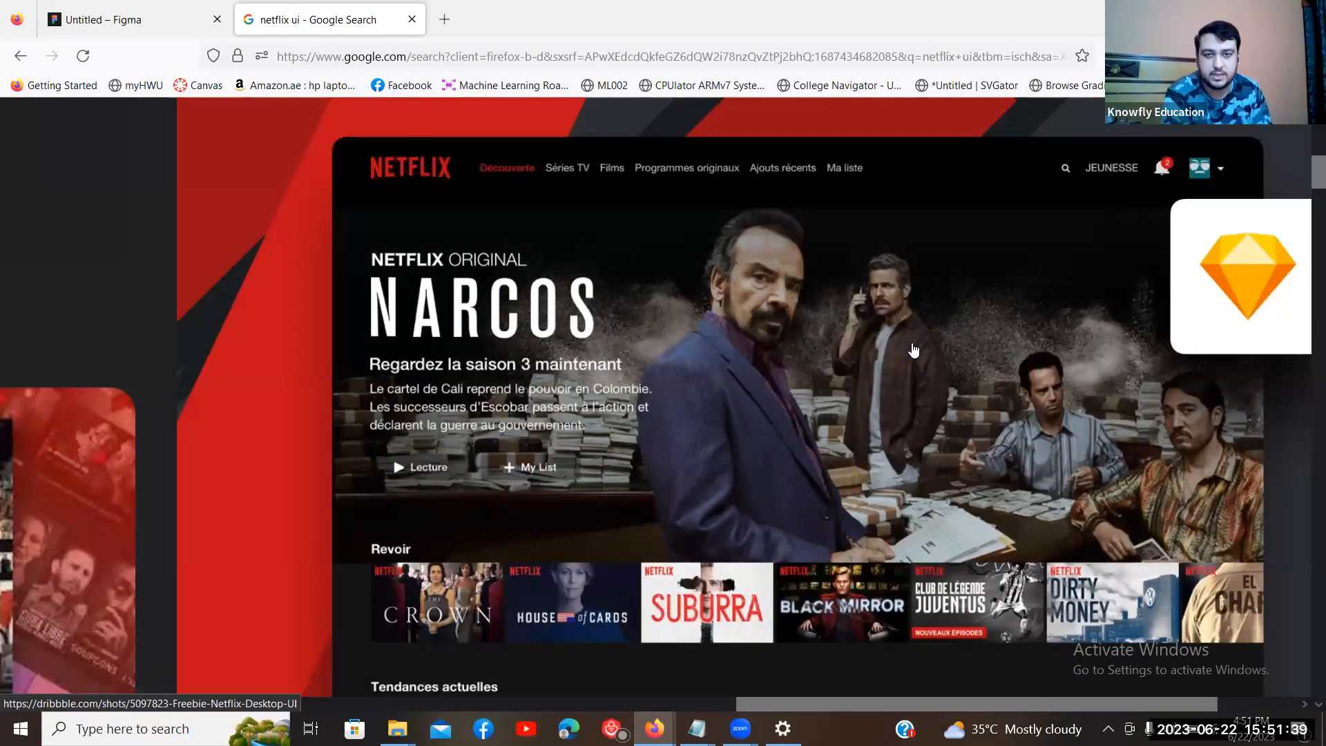
{"action": "scroll", "coordinate": [913, 350], "scroll_direction": "down", "scroll_amount": 5}
{"action": "scroll", "coordinate": [541, 233], "scroll_direction": "down", "scroll_amount": 1}
{"action": "left_click", "coordinate": [541, 233]}
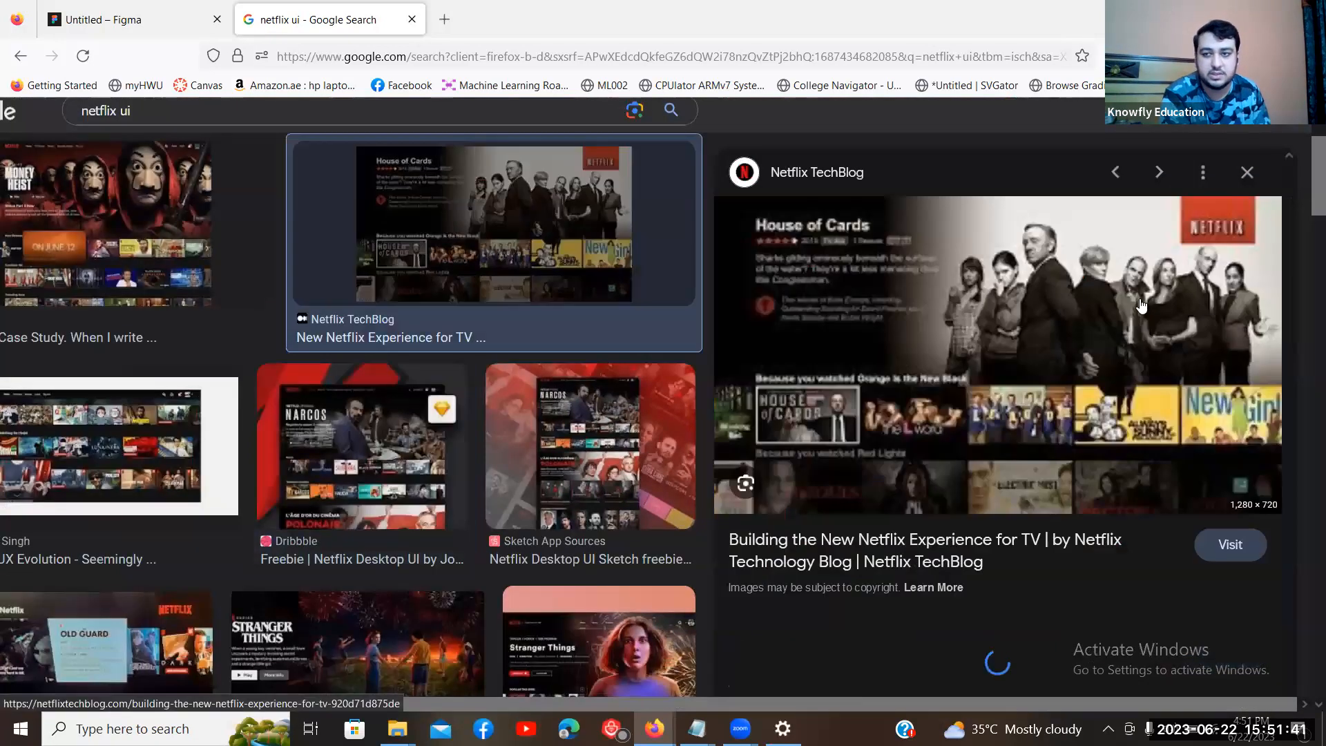
{"action": "scroll", "coordinate": [1141, 306], "scroll_direction": "up", "scroll_amount": 1}
{"action": "scroll", "coordinate": [1141, 305], "scroll_direction": "down", "scroll_amount": 1}
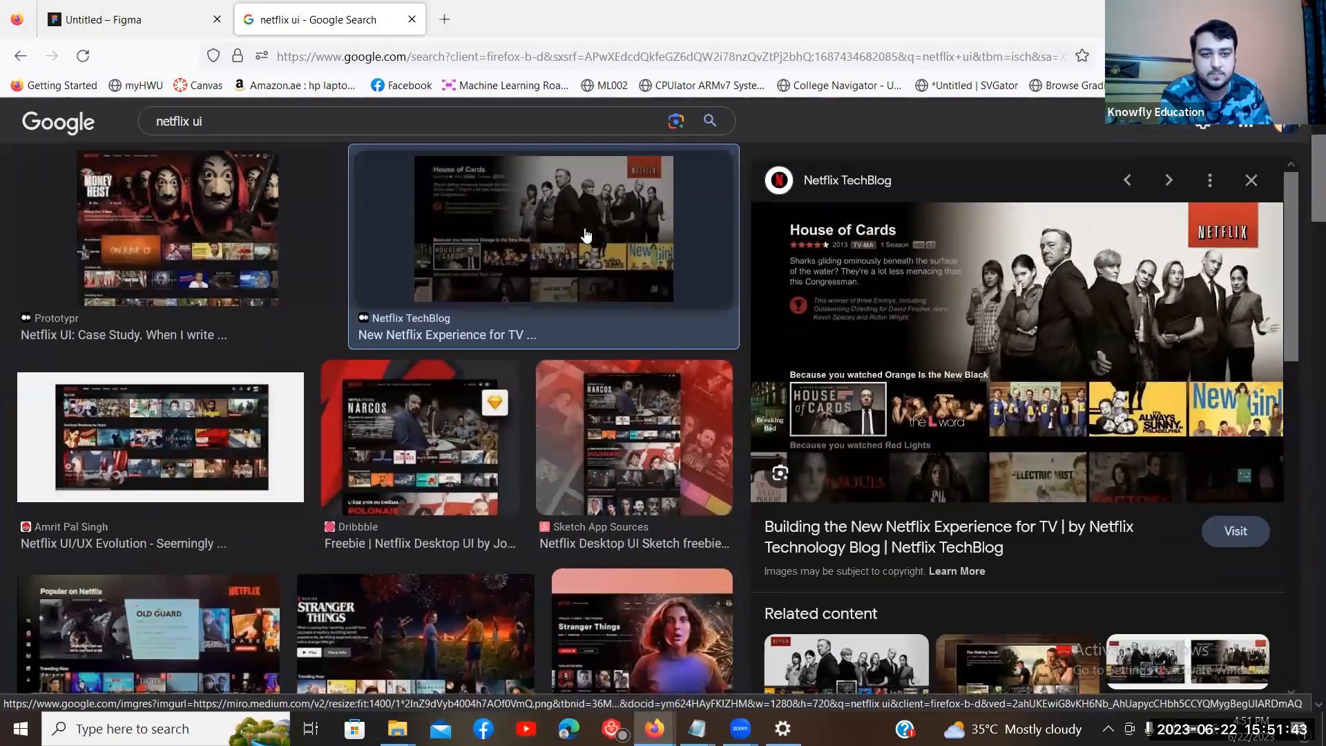
Step: Examine the Sketch App Sources freebie, the "Netflix UI/UX Evolution" image and Behance's Netflix Channel design as layout references, enlarging their previews
{"action": "left_click", "coordinate": [624, 332]}
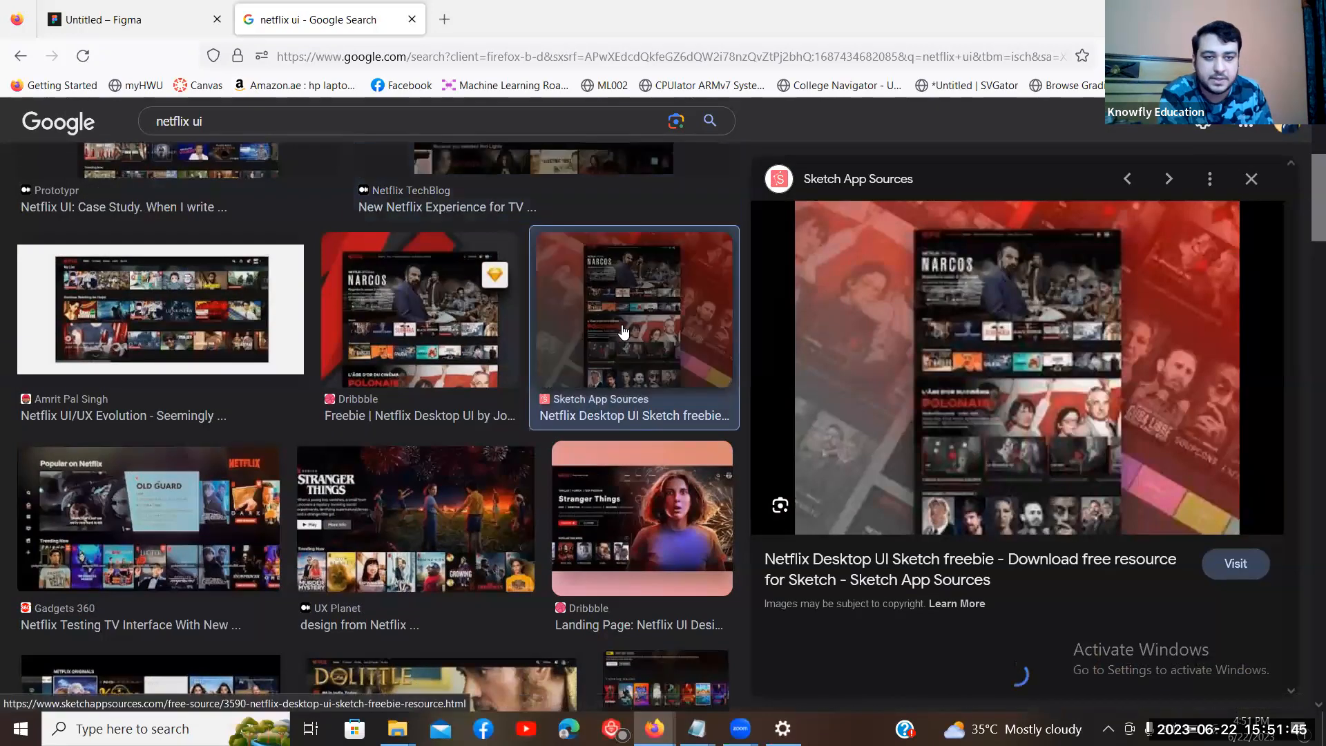
{"action": "left_click", "coordinate": [242, 301]}
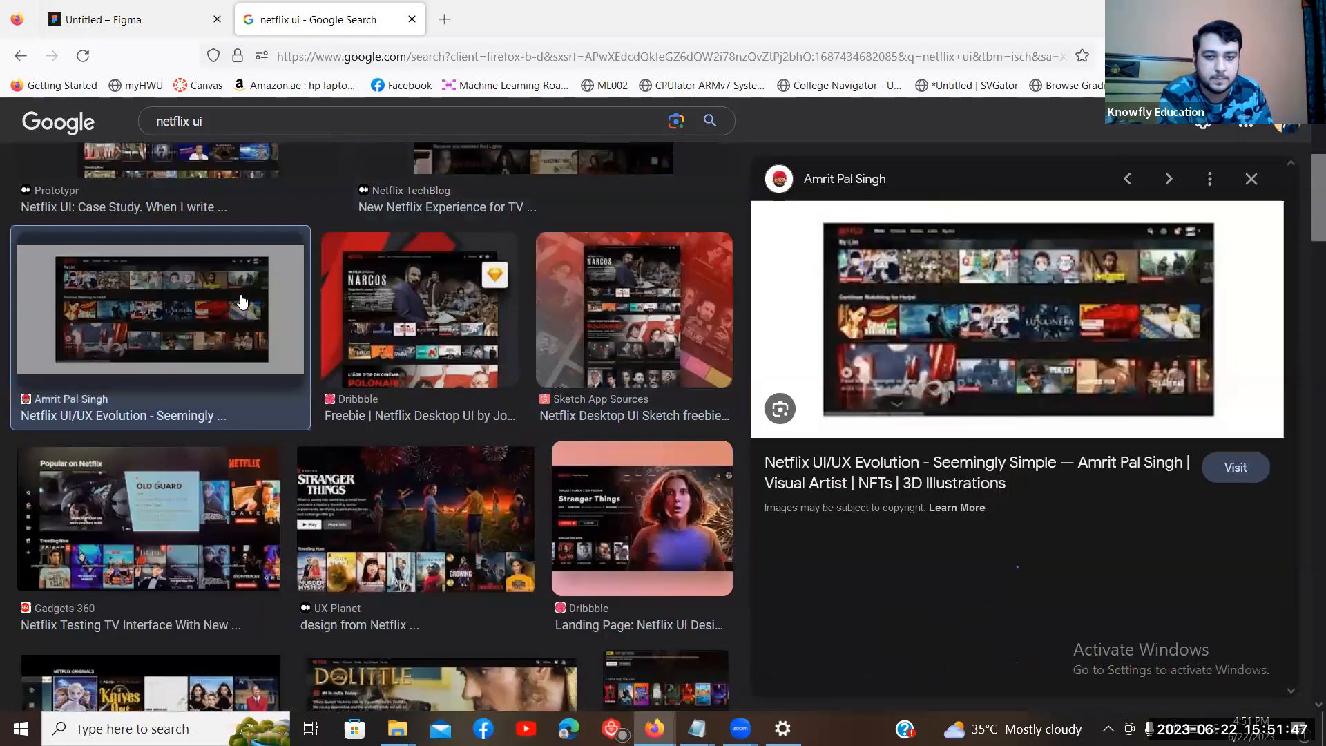
{"action": "scroll", "coordinate": [242, 301], "scroll_direction": "down", "scroll_amount": 7}
{"action": "scroll", "coordinate": [242, 301], "scroll_direction": "down", "scroll_amount": 1}
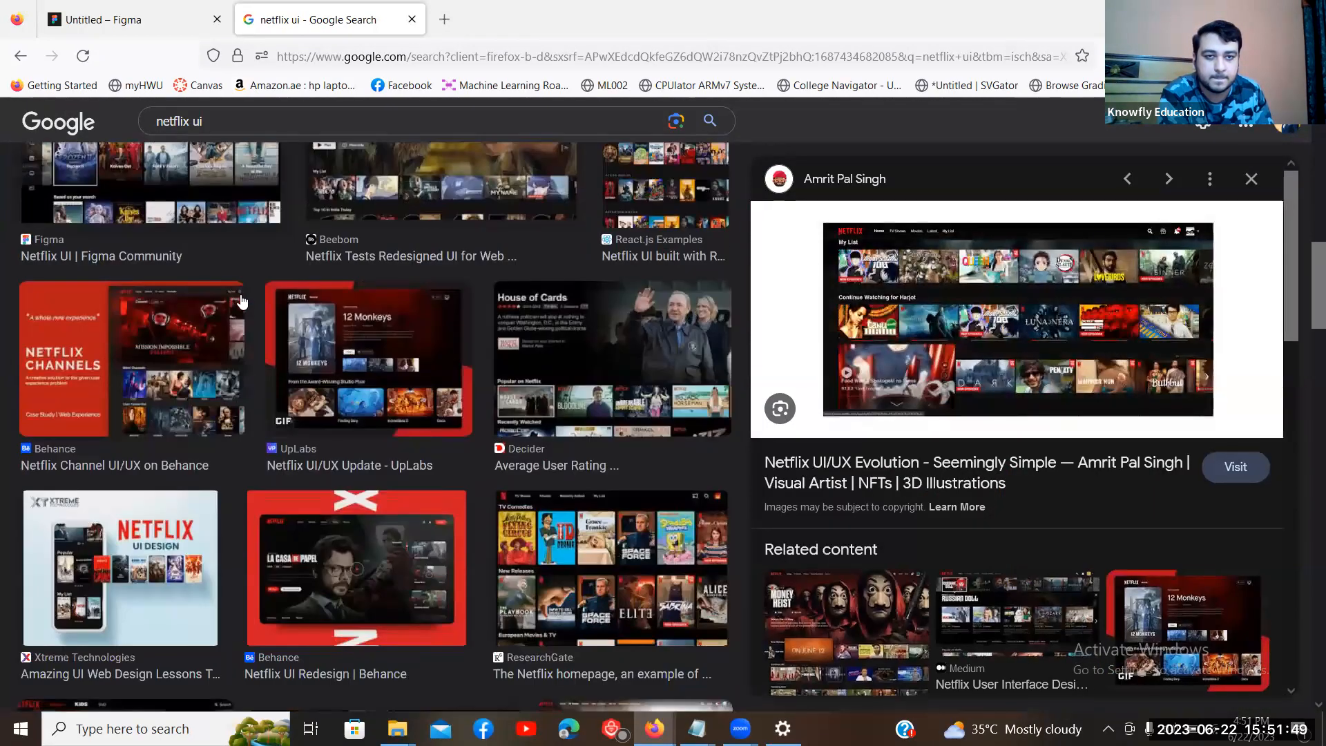
{"action": "scroll", "coordinate": [524, 313], "scroll_direction": "up", "scroll_amount": 2}
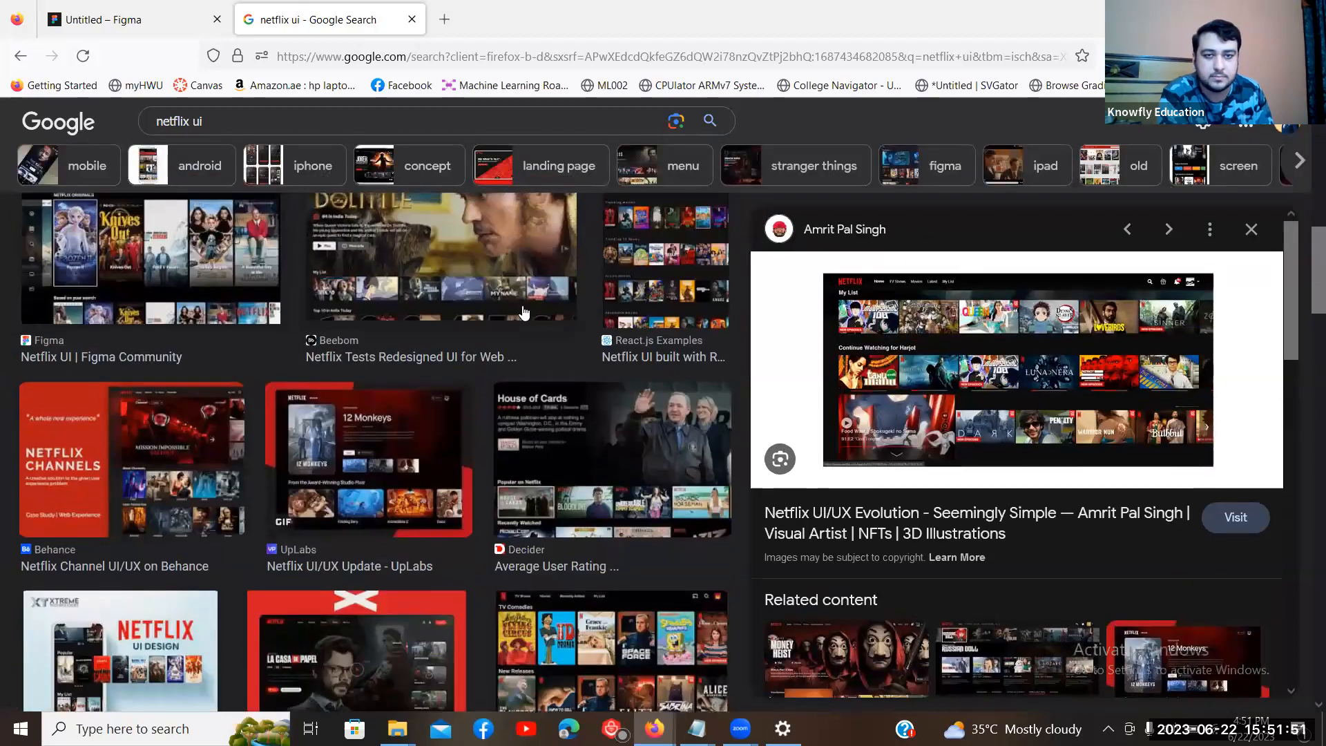
{"action": "scroll", "coordinate": [398, 292], "scroll_direction": "down", "scroll_amount": 2}
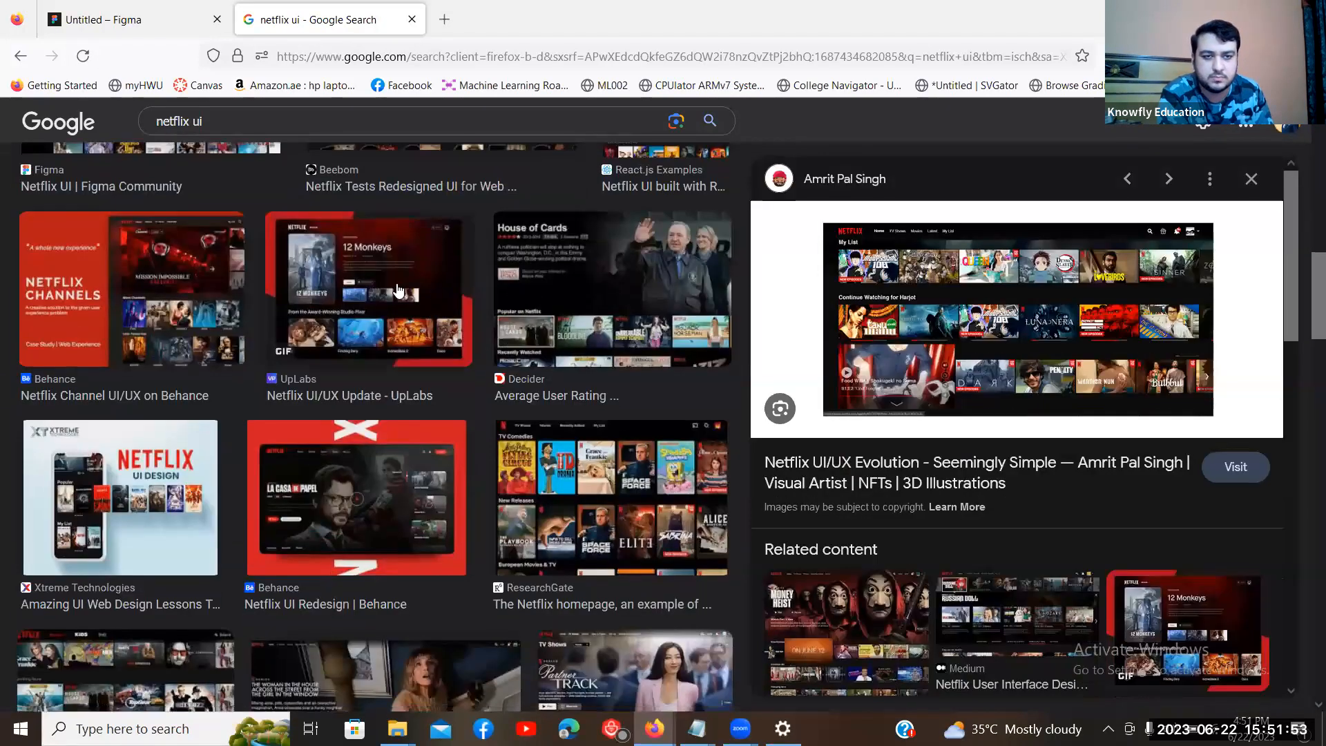
{"action": "left_click", "coordinate": [129, 297]}
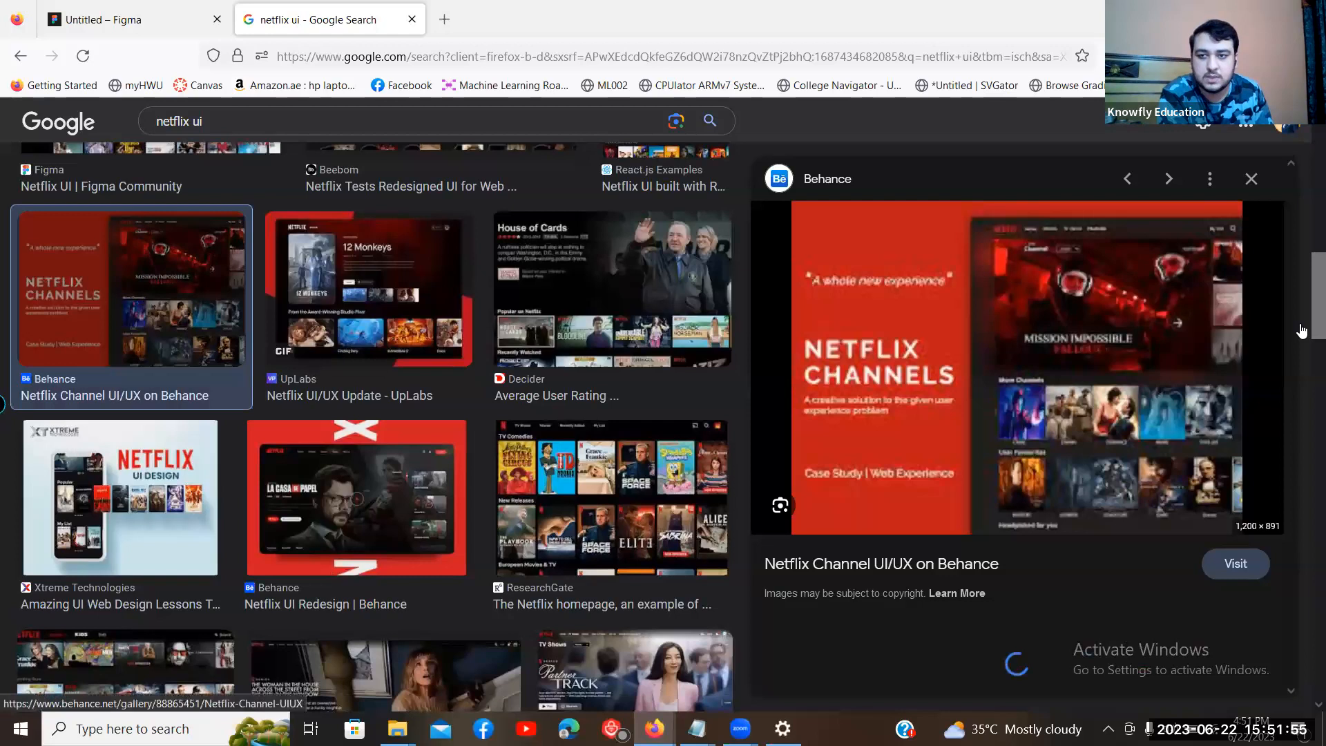
{"action": "scroll", "coordinate": [1304, 324], "scroll_direction": "up", "scroll_amount": 4}
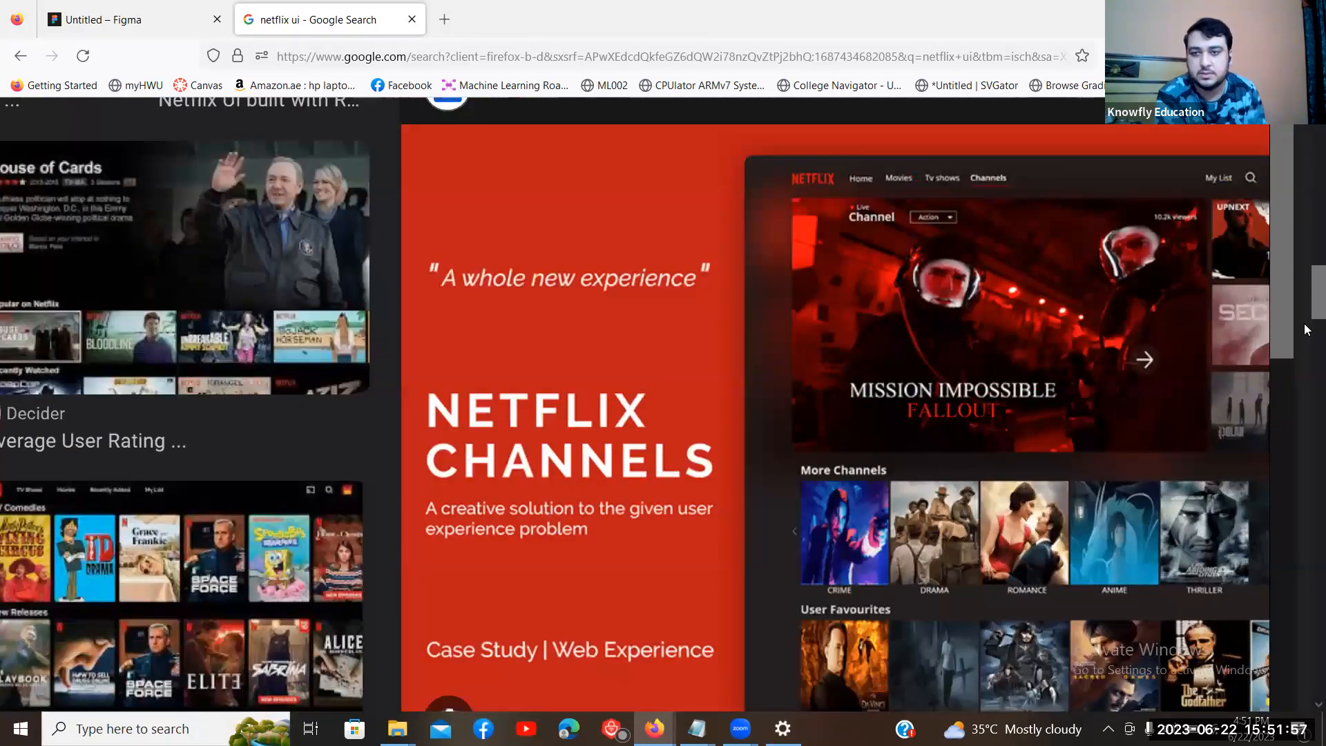
{"action": "scroll", "coordinate": [1304, 324], "scroll_direction": "up", "scroll_amount": 2}
{"action": "scroll", "coordinate": [1304, 324], "scroll_direction": "down", "scroll_amount": 3}
Step: Return to the Figma file and move the Rectangle 2 layer beneath Rectangle 1, at the back of the Desktop - 1 frame
{"action": "left_click", "coordinate": [199, 10]}
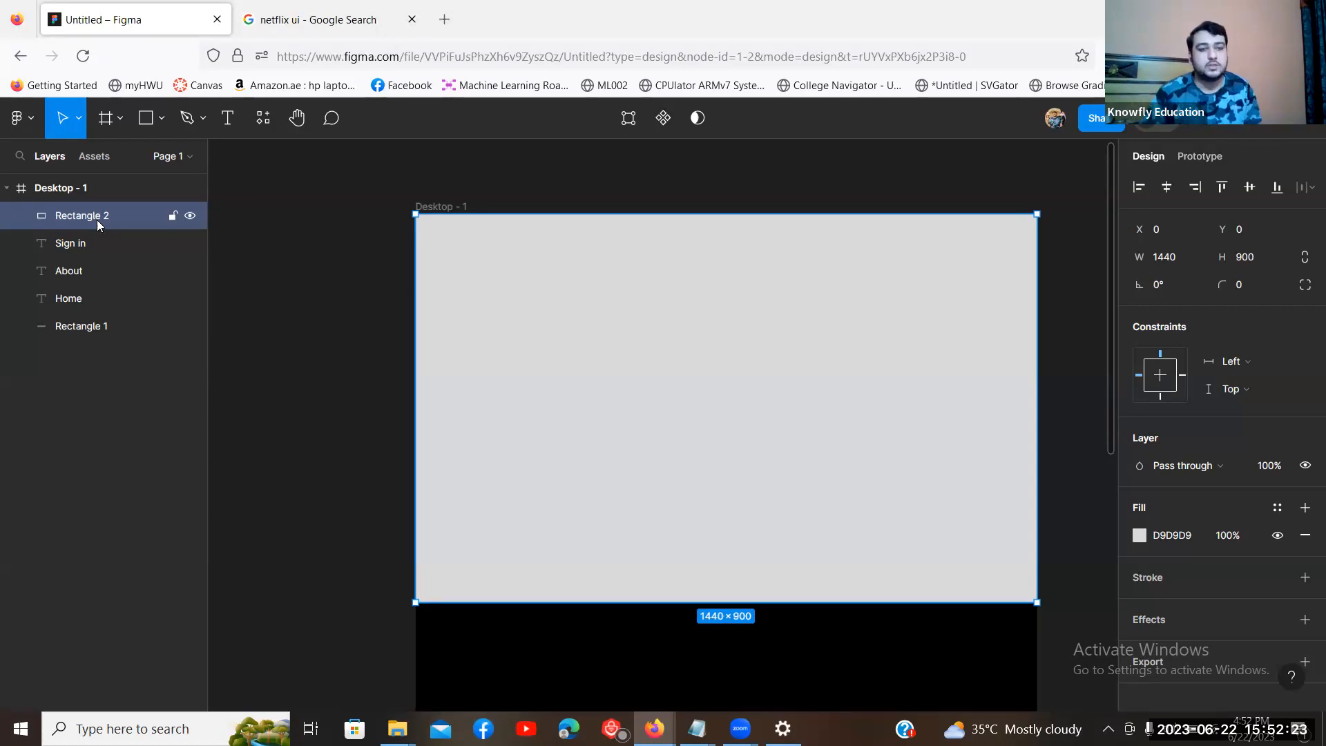
{"action": "left_click_drag", "start_coordinate": [97, 219], "coordinate": [98, 341]}
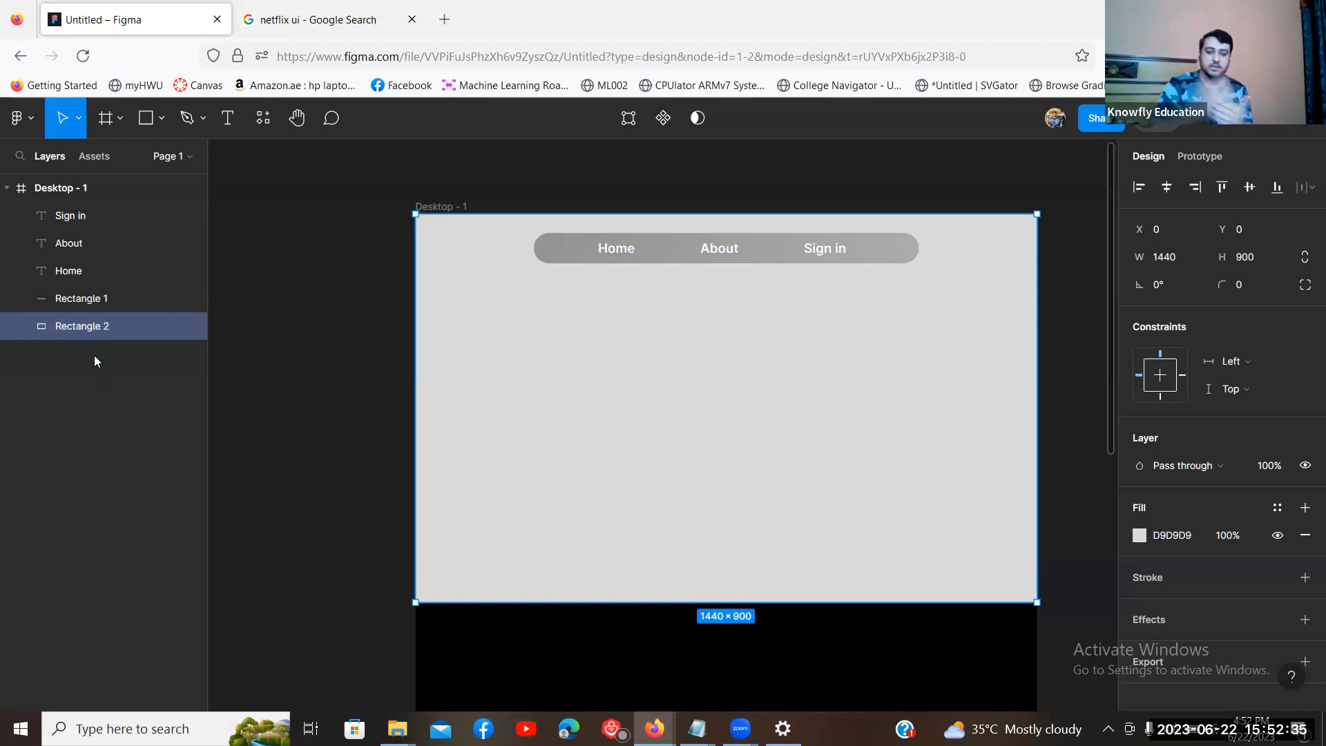
Step: Rename the Rectangle 1 layer, the rounded bar behind the menu texts, as Navbar
{"action": "left_click", "coordinate": [90, 306]}
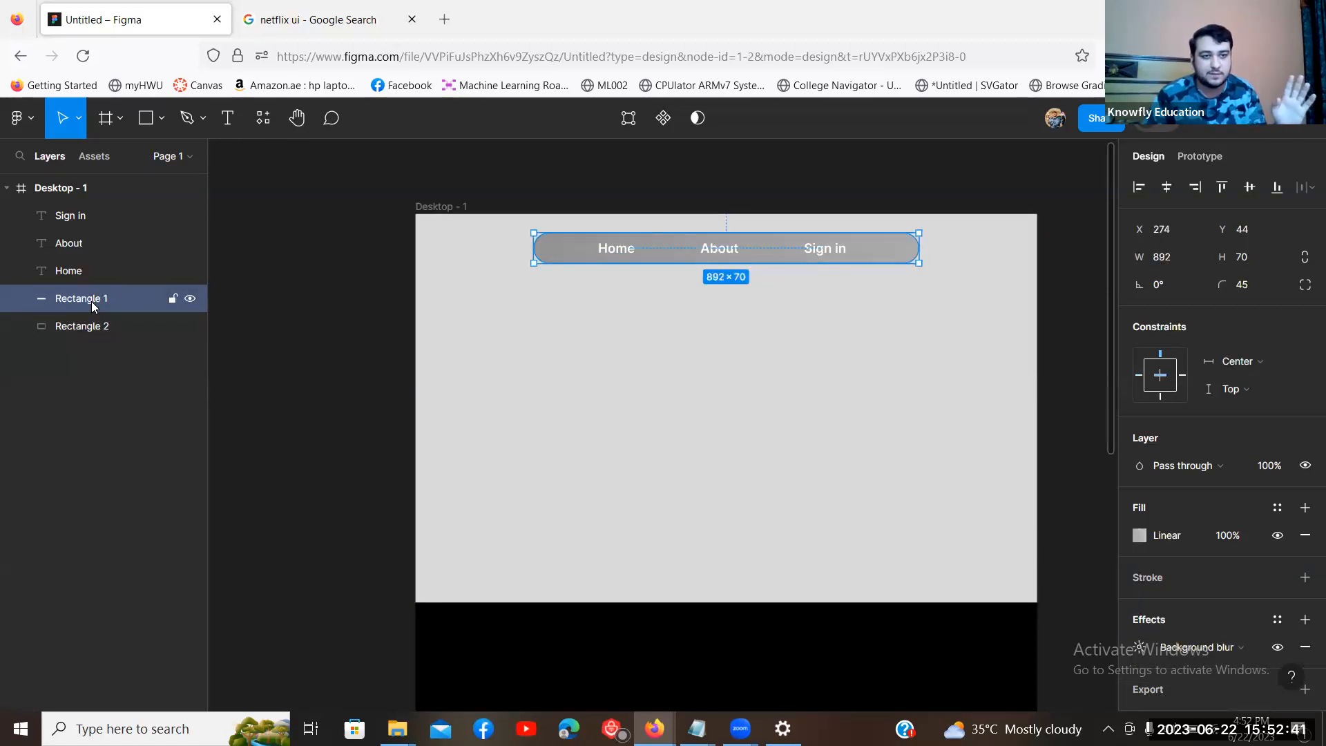
{"action": "double_click", "coordinate": [92, 301]}
{"action": "type", "text": "Navbar"}
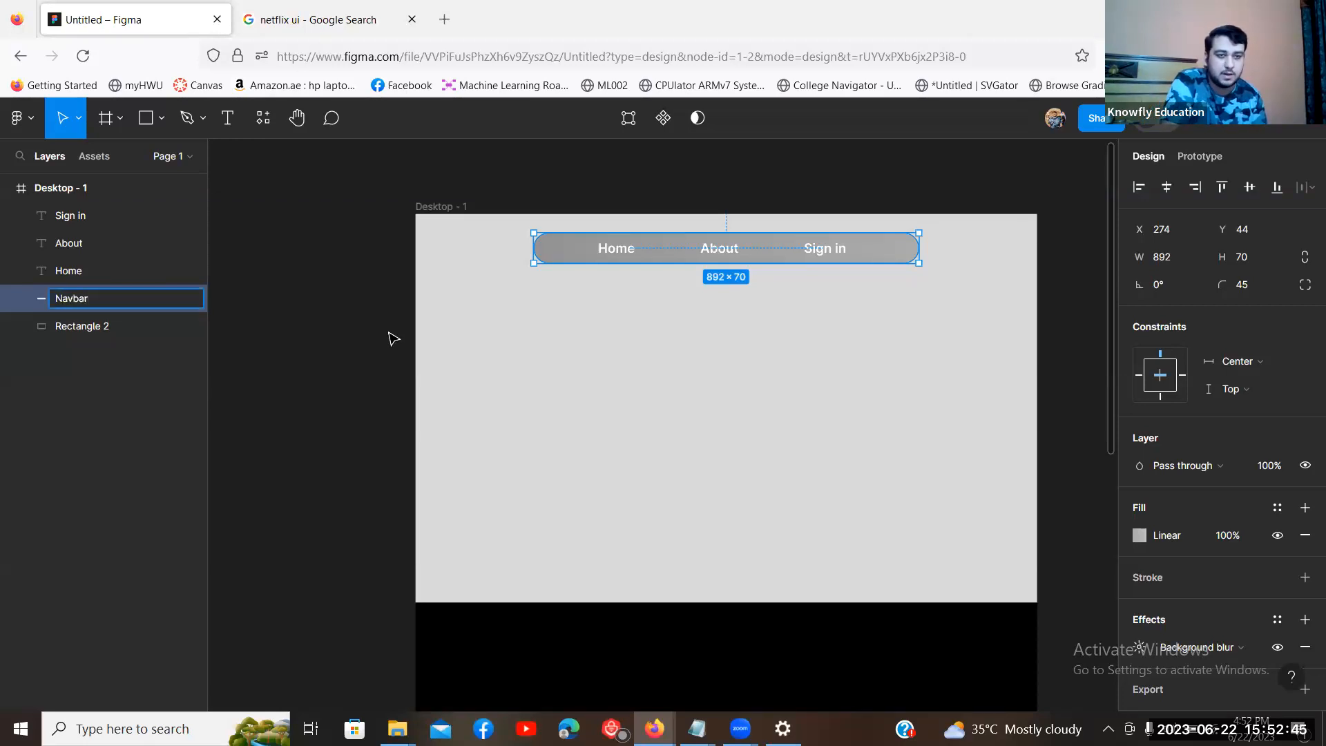
{"action": "key", "text": "Return"}
Step: Start renaming the Rectangle 2 layer, the grey background of the first-screen section
{"action": "double_click", "coordinate": [78, 329]}
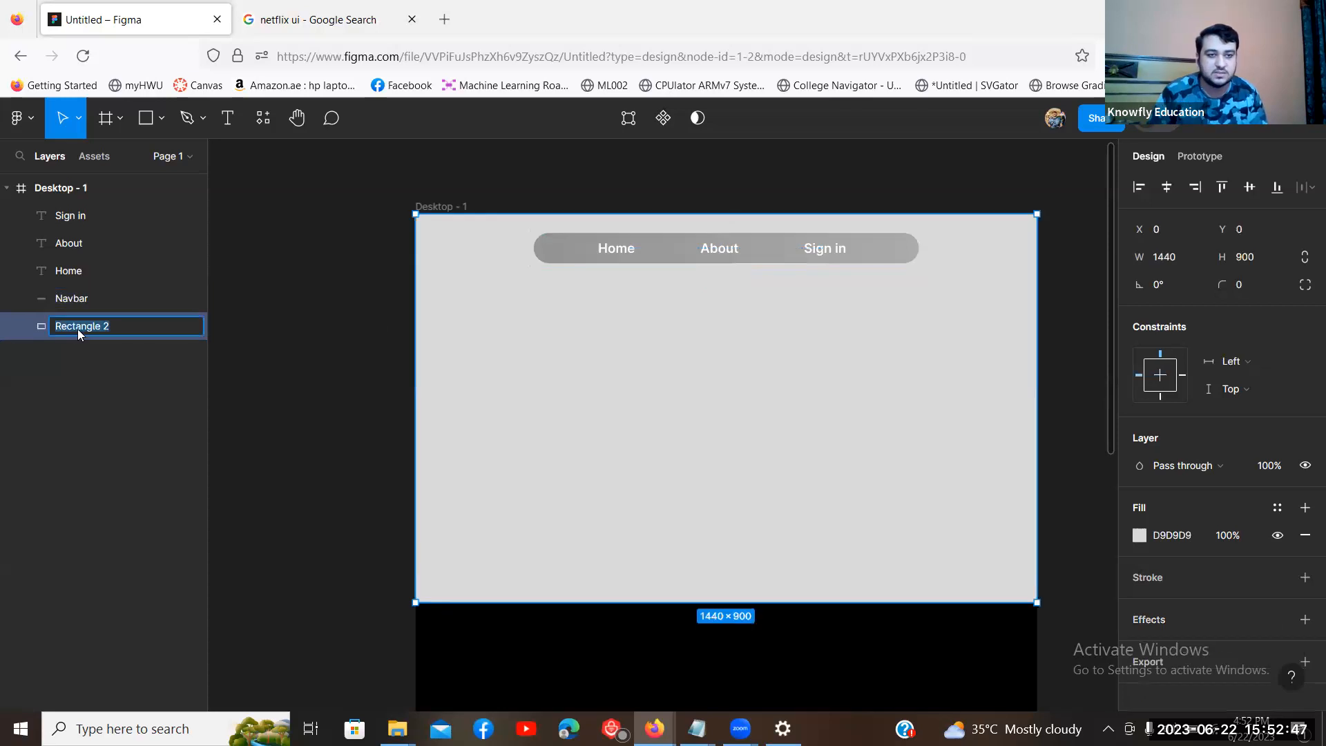
{"action": "type", "text": "YH"}
{"action": "type", "text": "hE"}
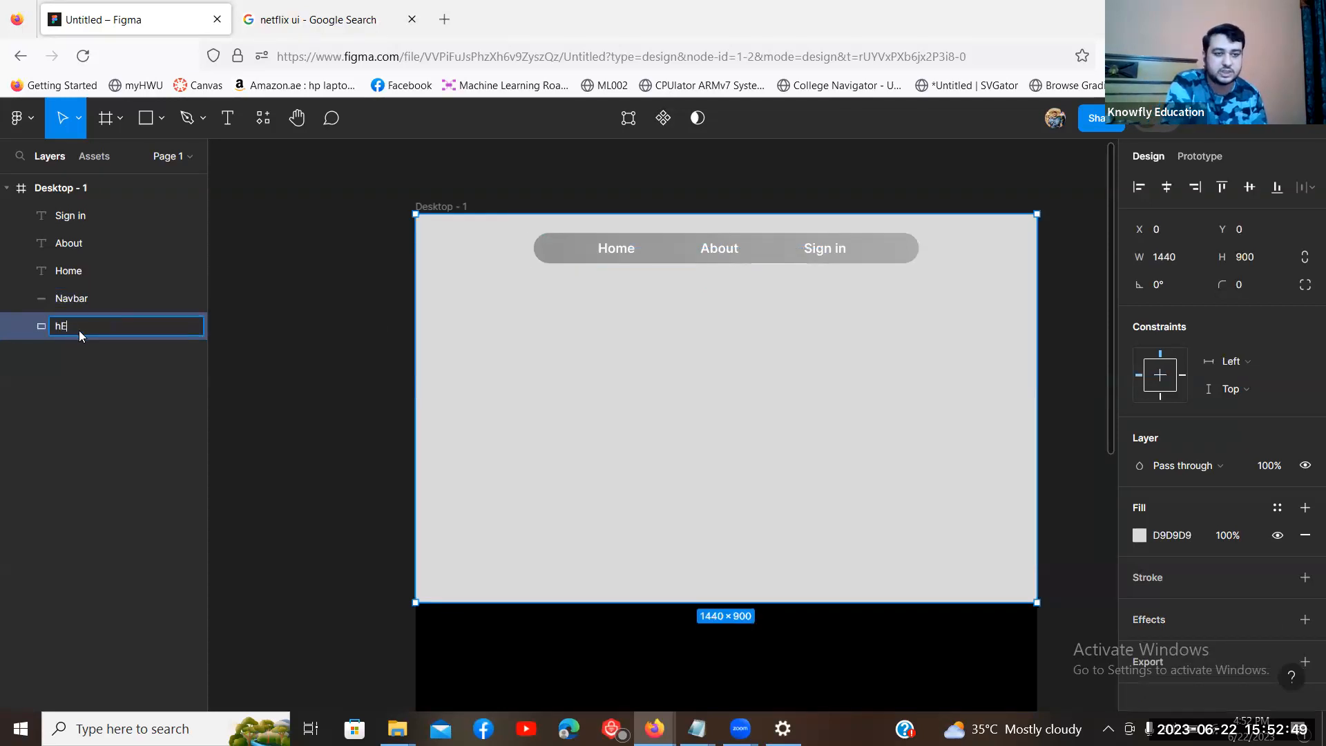
Step: Rename the background rectangle's layer as Hero
{"action": "type", "text": "Her"}
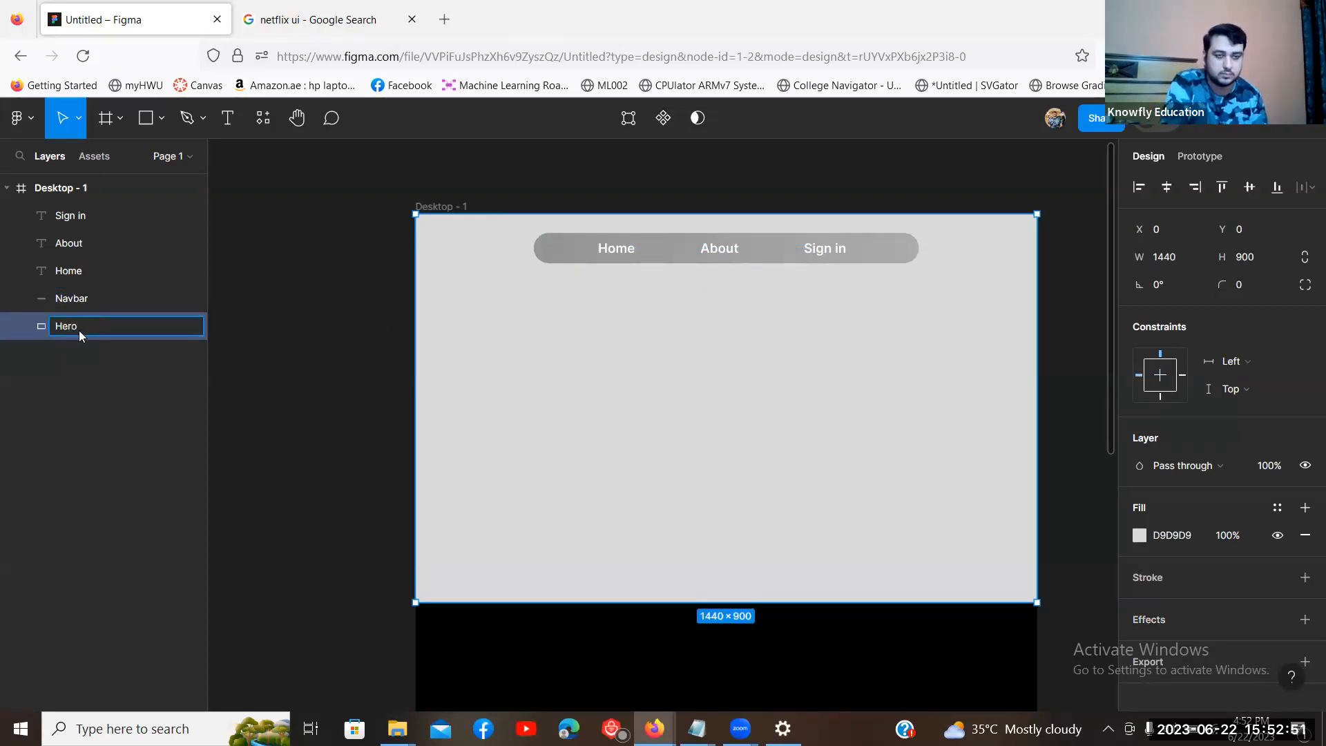
{"action": "type", "text": "o"}
{"action": "key", "text": "Return"}
{"action": "left_click", "coordinate": [290, 315]}
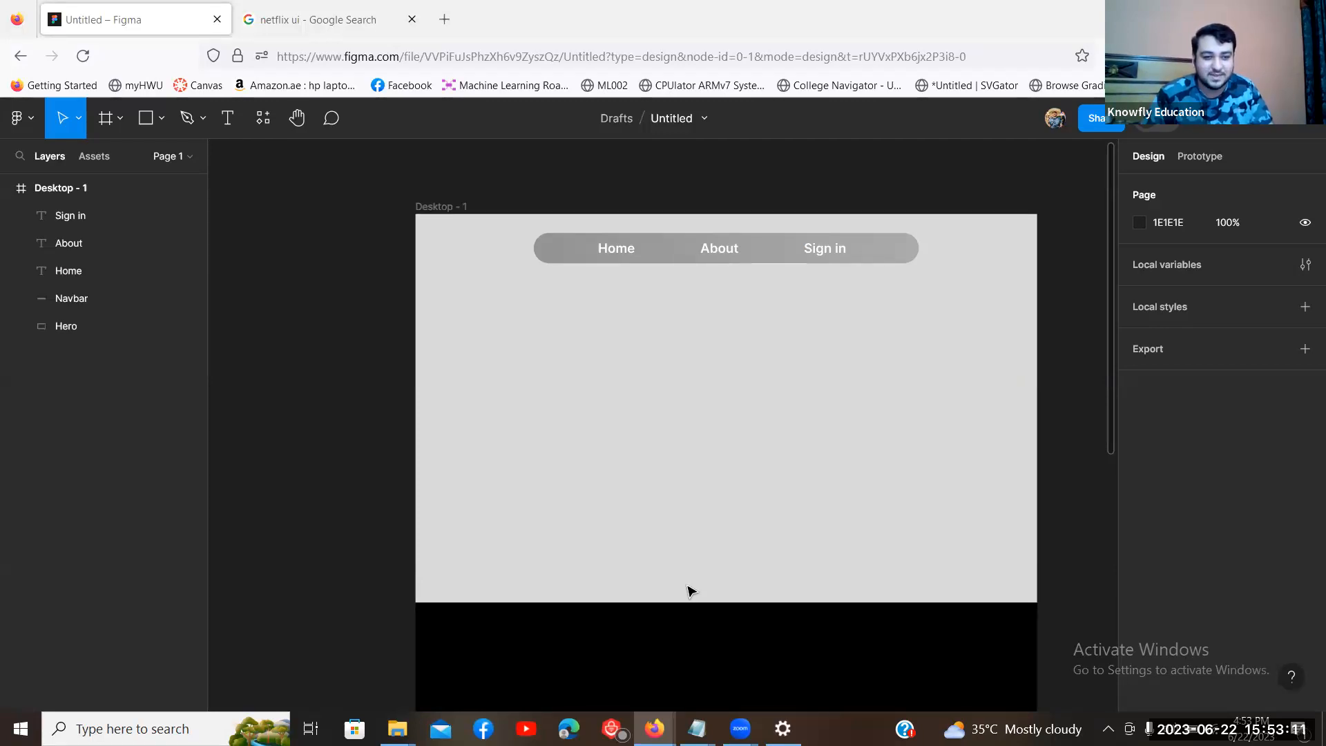
Step: With the Hero rectangle selected, search the plugins for gradient and run Gradienty
{"action": "left_click", "coordinate": [548, 334]}
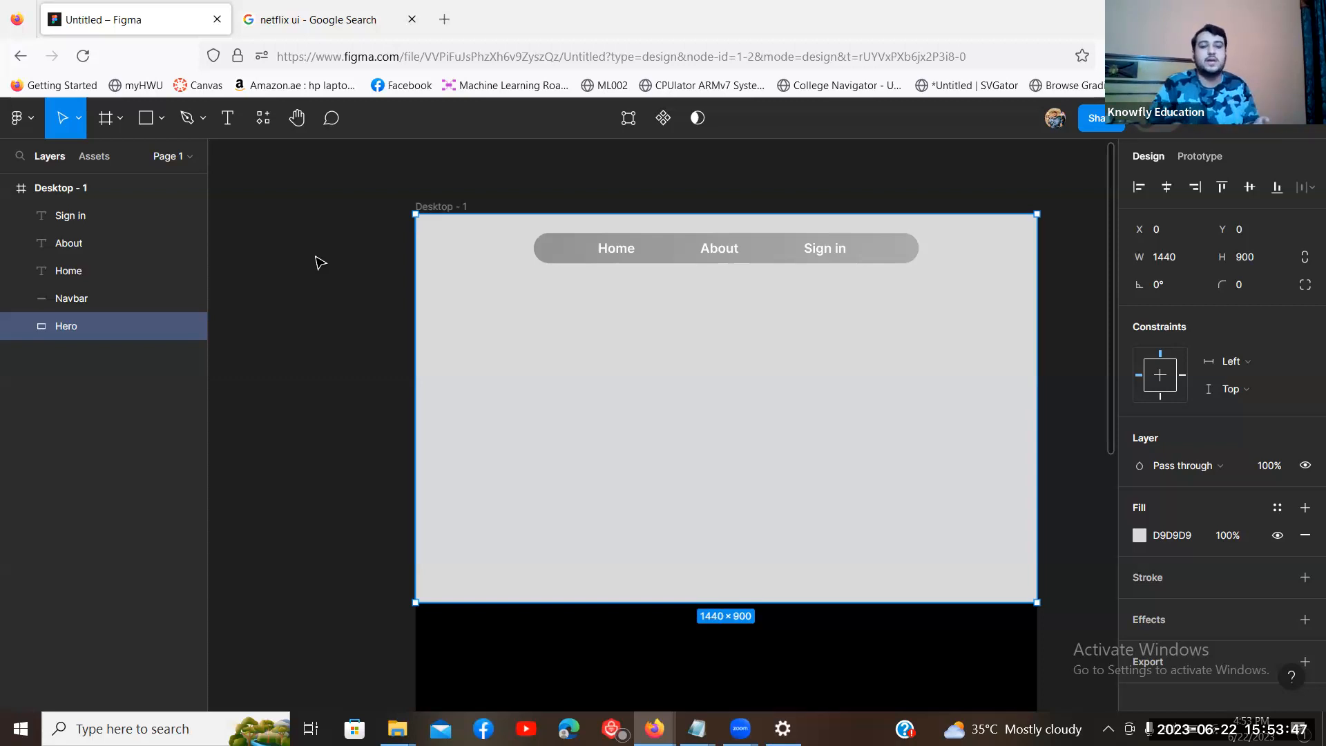
{"action": "left_click", "coordinate": [261, 137]}
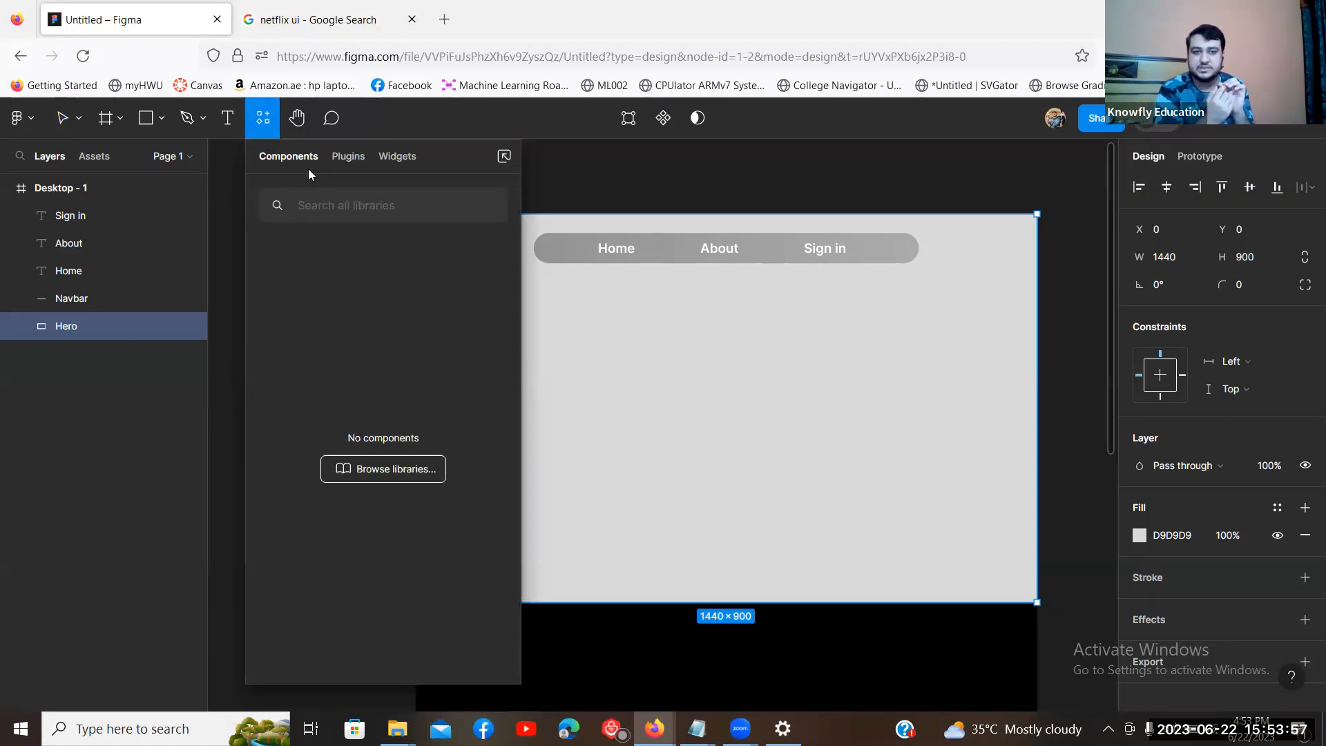
{"action": "left_click", "coordinate": [341, 158]}
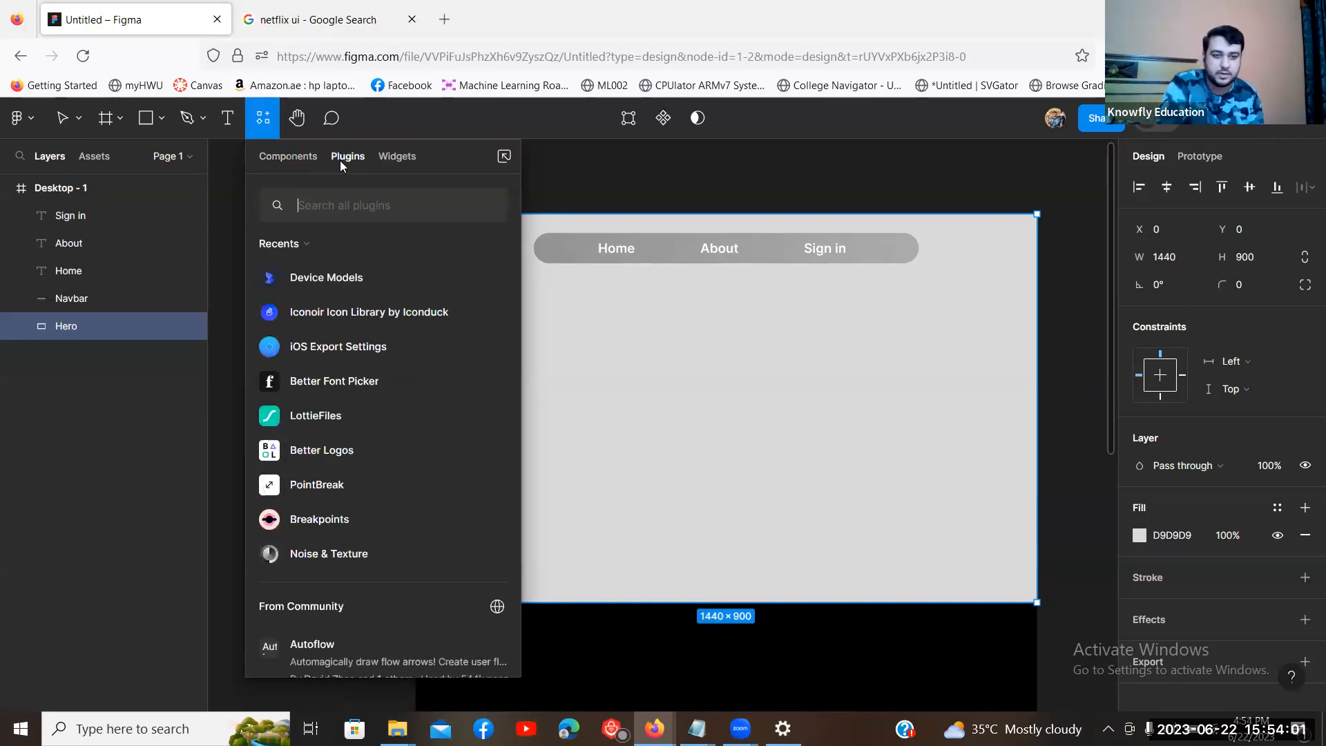
{"action": "type", "text": "gradient"}
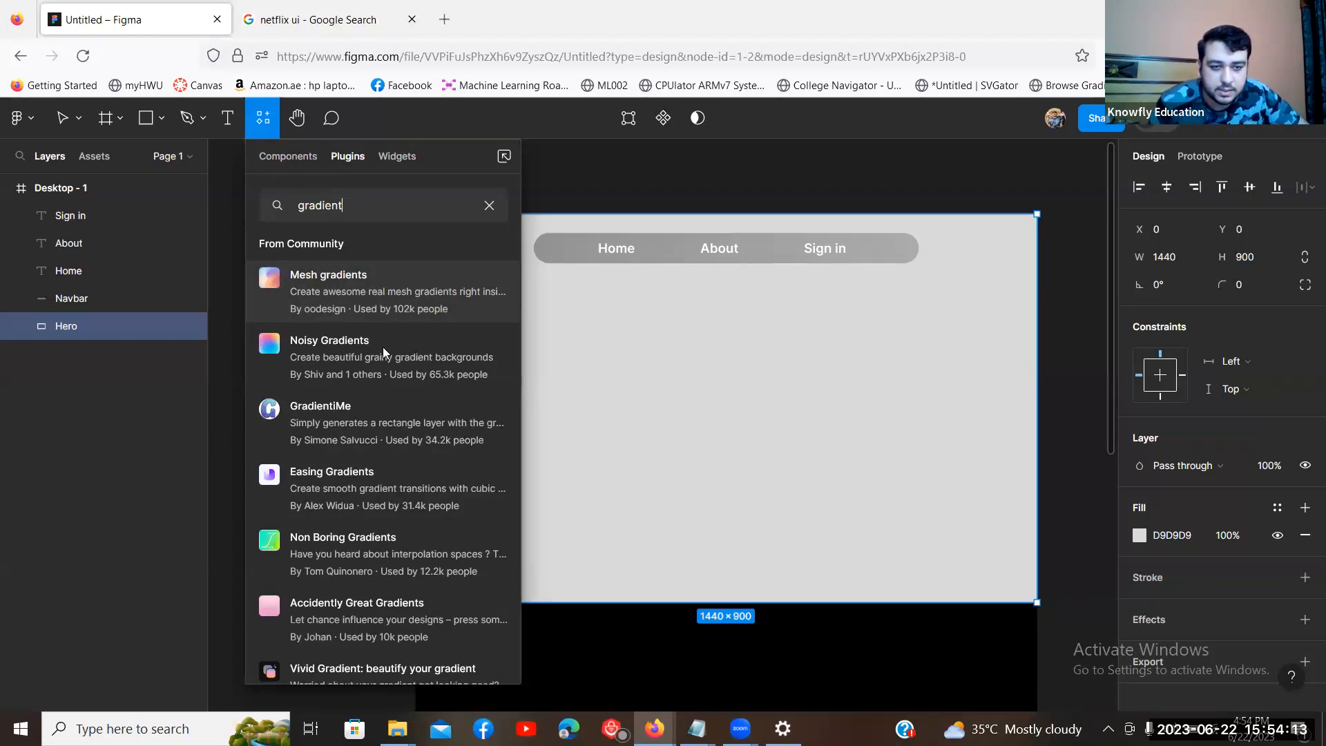
{"action": "scroll", "coordinate": [382, 346], "scroll_direction": "down", "scroll_amount": 5}
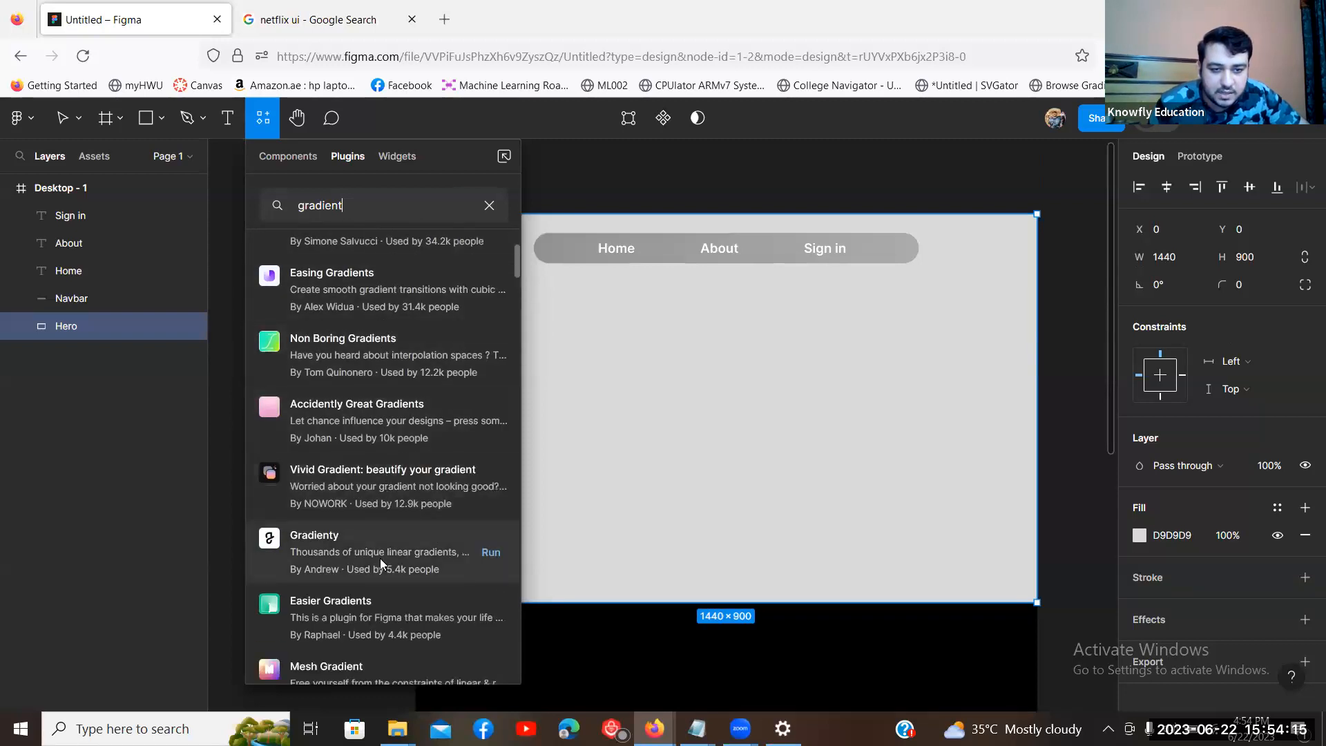
{"action": "left_click", "coordinate": [497, 555]}
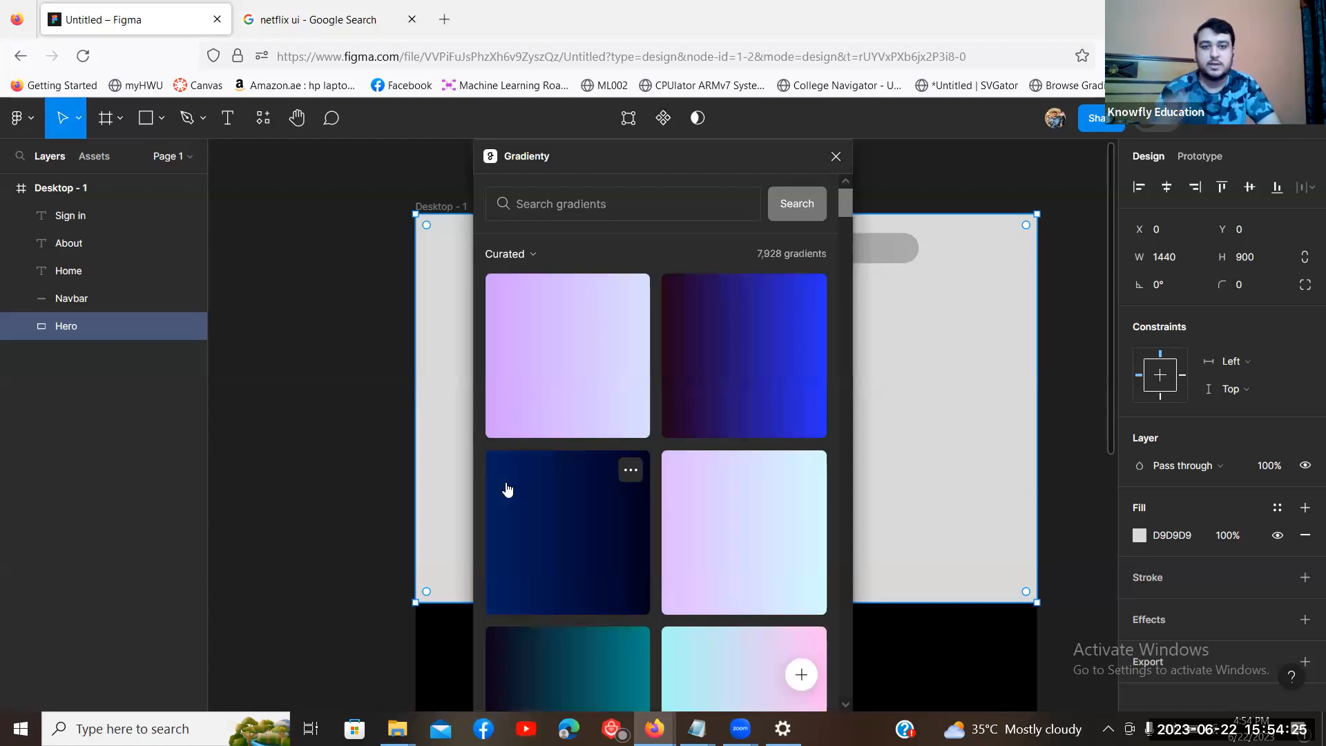
Step: Apply the curated dark navy to dark red linear gradient to the Hero rectangle, keeping the plugin window clear of the design
{"action": "left_click_drag", "start_coordinate": [597, 164], "coordinate": [176, 149]}
{"action": "scroll", "coordinate": [261, 330], "scroll_direction": "down", "scroll_amount": 8}
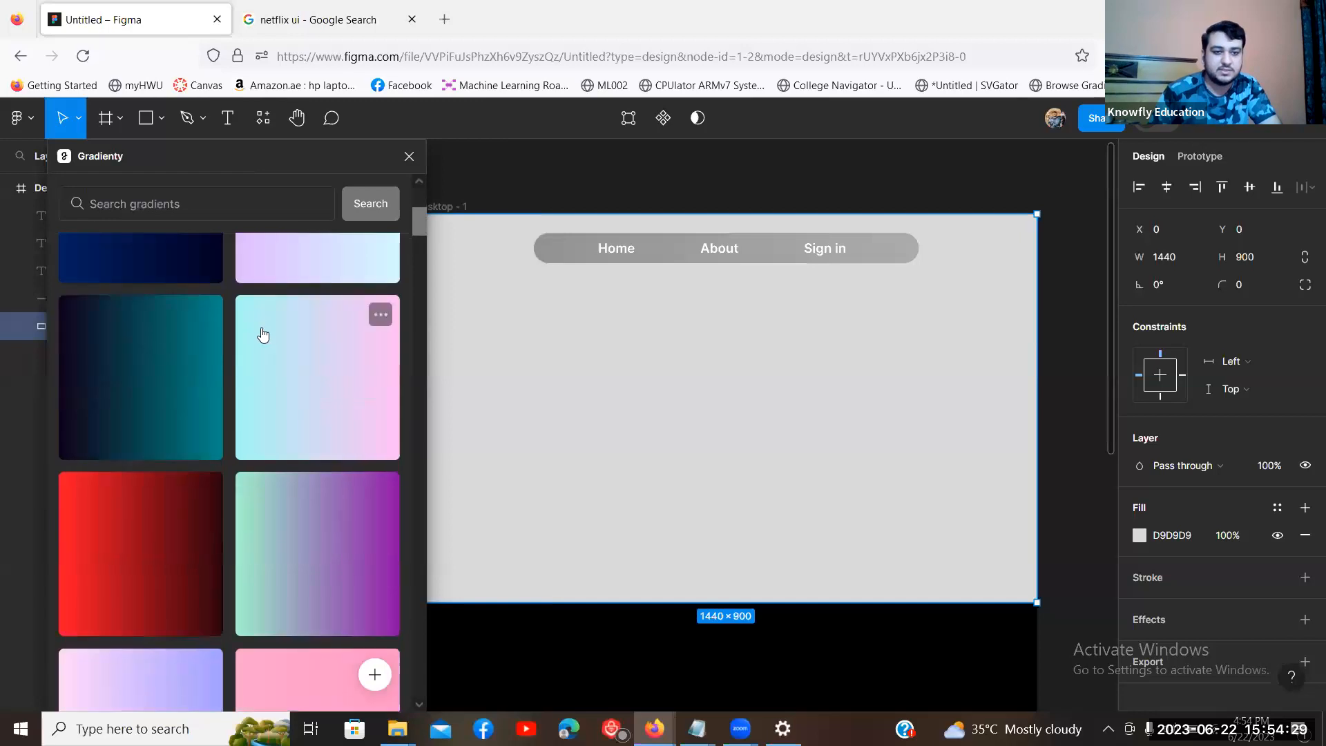
{"action": "scroll", "coordinate": [269, 328], "scroll_direction": "down", "scroll_amount": 3}
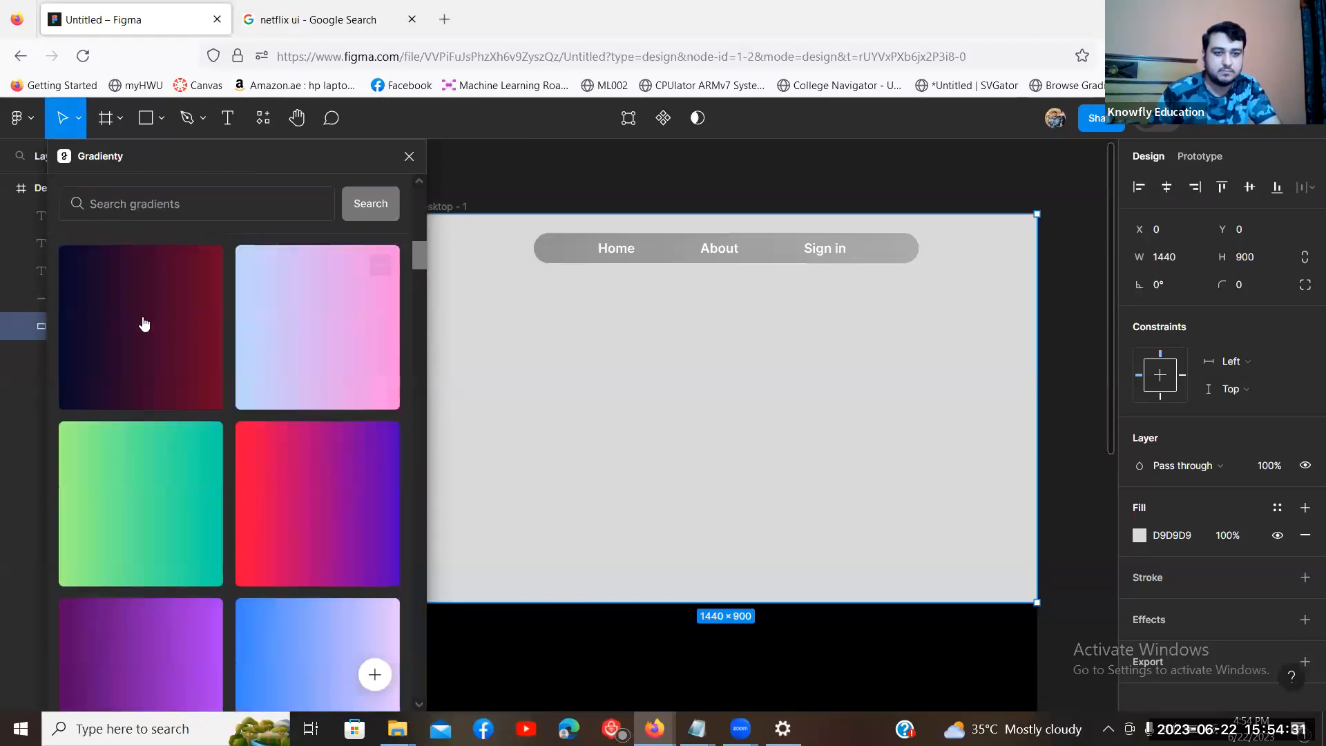
{"action": "left_click", "coordinate": [142, 320]}
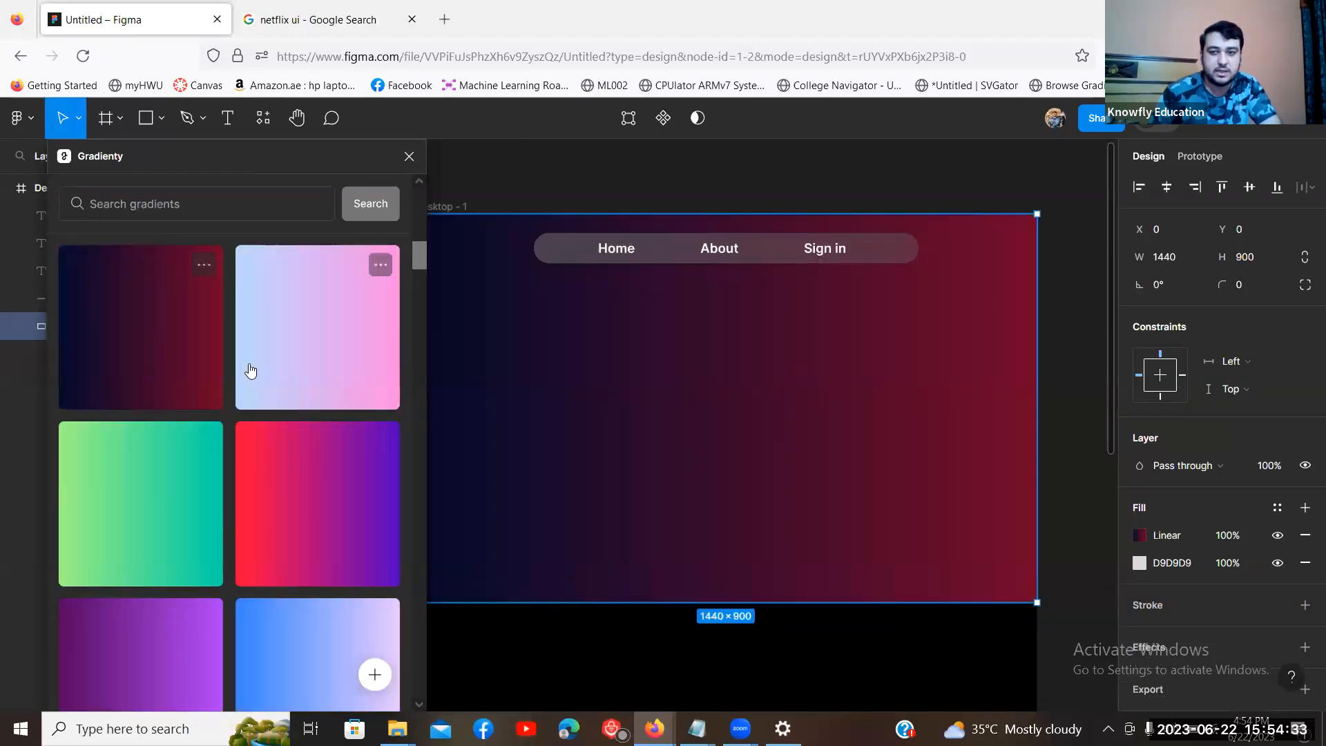
{"action": "scroll", "coordinate": [290, 449], "scroll_direction": "down", "scroll_amount": 3}
{"action": "scroll", "coordinate": [314, 467], "scroll_direction": "up", "scroll_amount": 10}
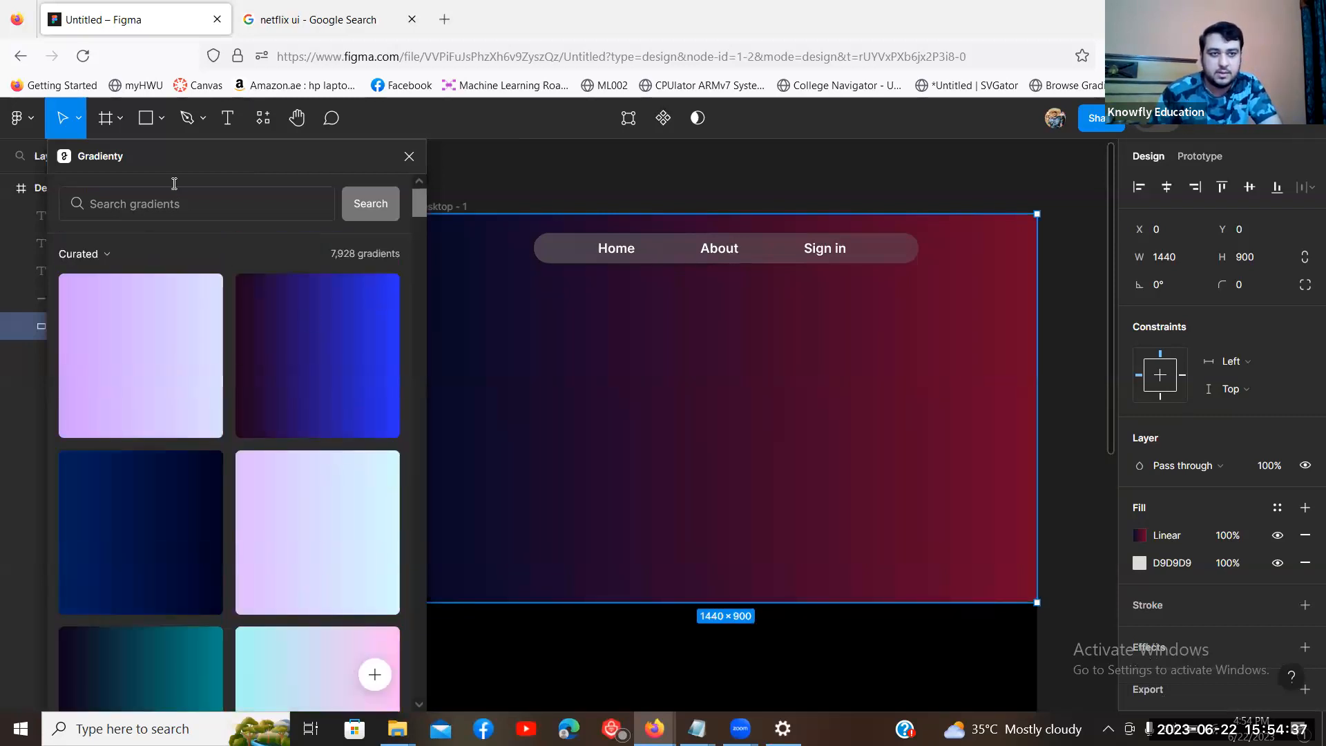
{"action": "left_click_drag", "start_coordinate": [135, 157], "coordinate": [107, 157]}
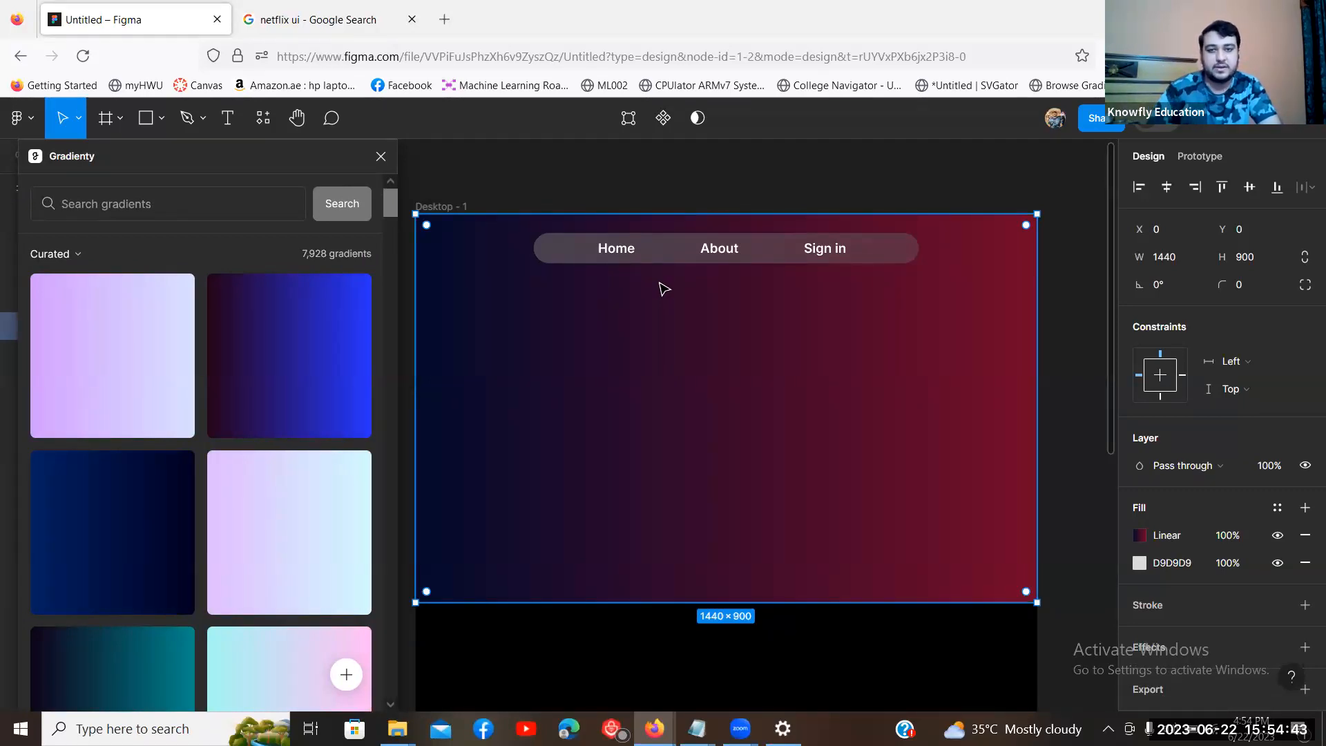
Step: Try the curated dark maroon to bright blue gradient on the whole Desktop - 1 frame, and undo it
{"action": "scroll", "coordinate": [673, 290], "scroll_direction": "down", "scroll_amount": 3}
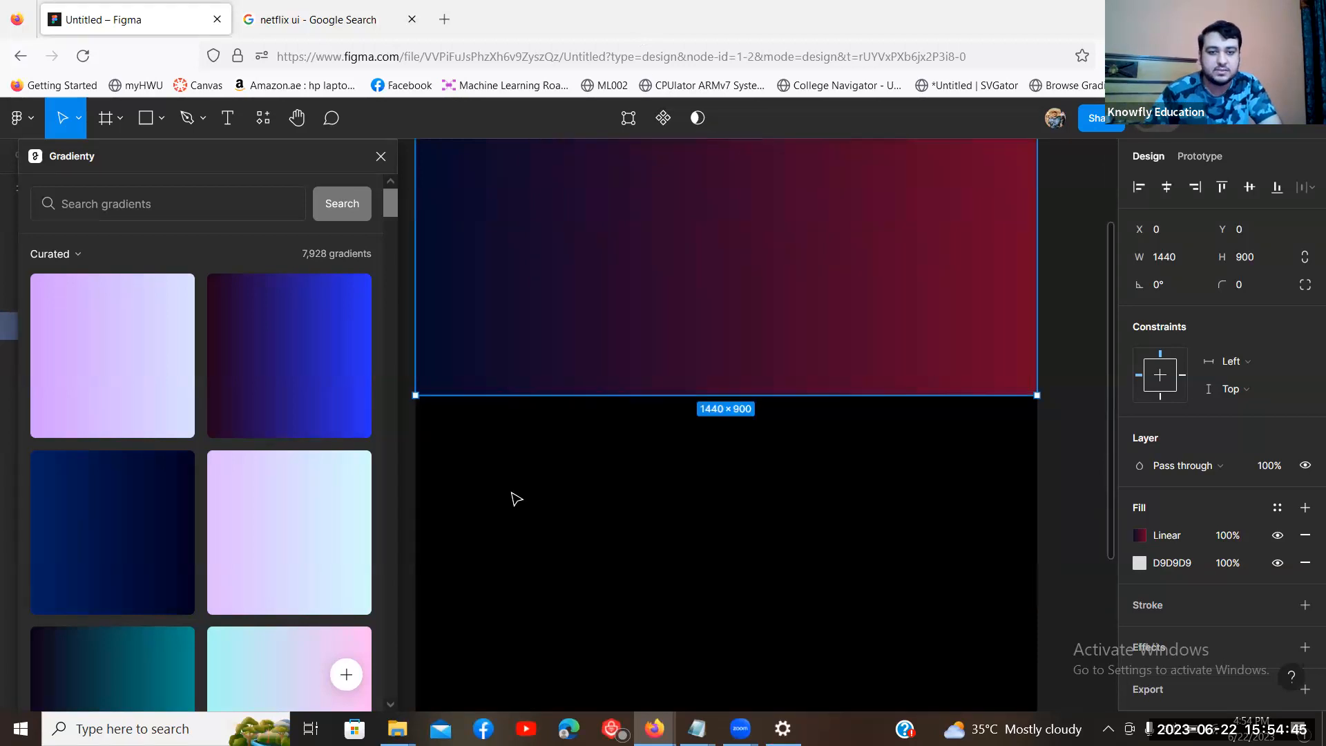
{"action": "scroll", "coordinate": [514, 497], "scroll_direction": "up", "scroll_amount": 5}
{"action": "left_click", "coordinate": [439, 325]}
{"action": "scroll", "coordinate": [562, 348], "scroll_direction": "down", "scroll_amount": 8}
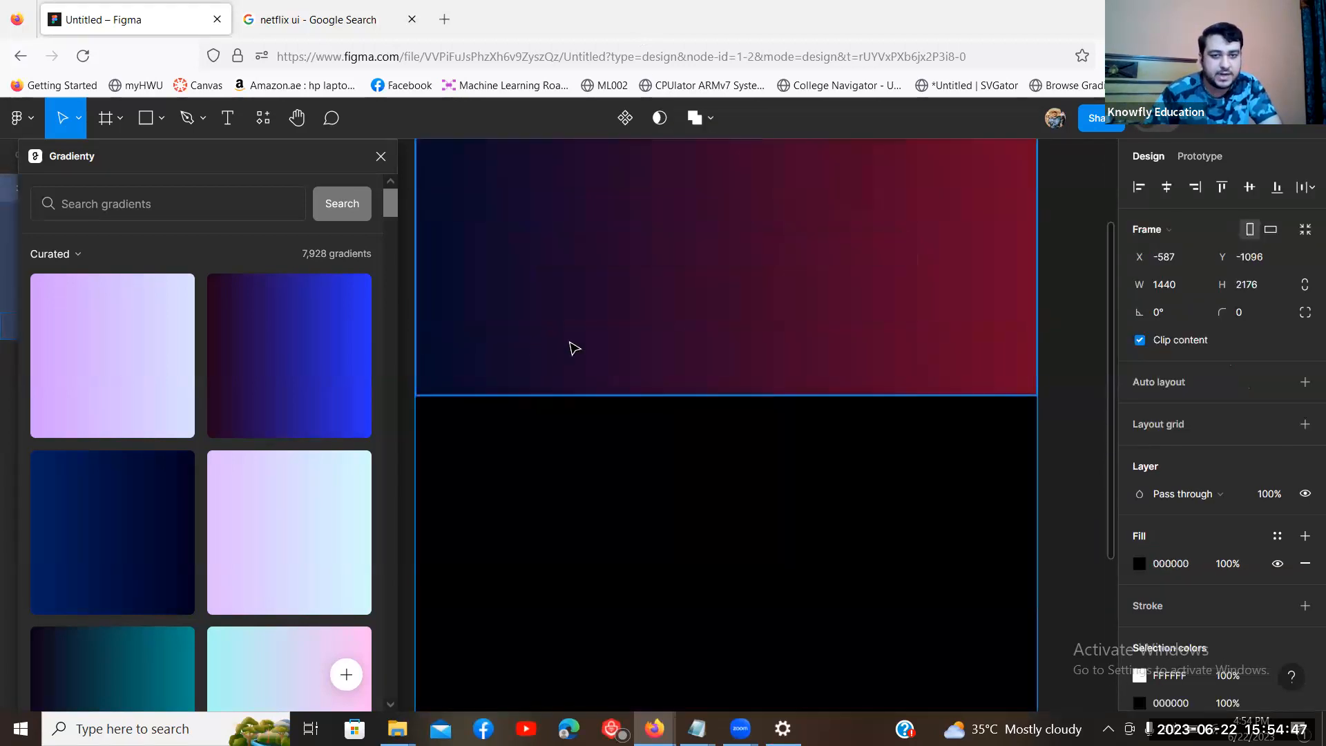
{"action": "left_click", "coordinate": [276, 370]}
{"action": "scroll", "coordinate": [684, 375], "scroll_direction": "down", "scroll_amount": 6}
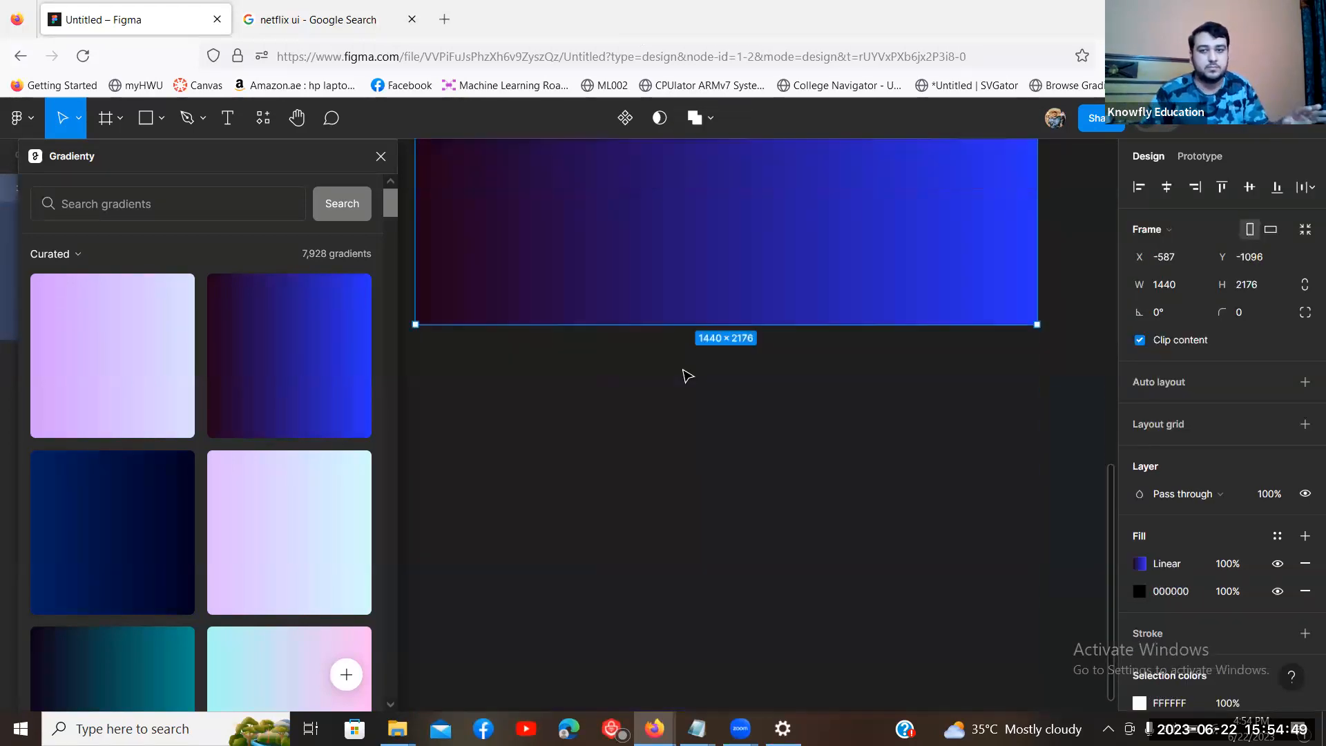
{"action": "scroll", "coordinate": [688, 375], "scroll_direction": "up", "scroll_amount": 6}
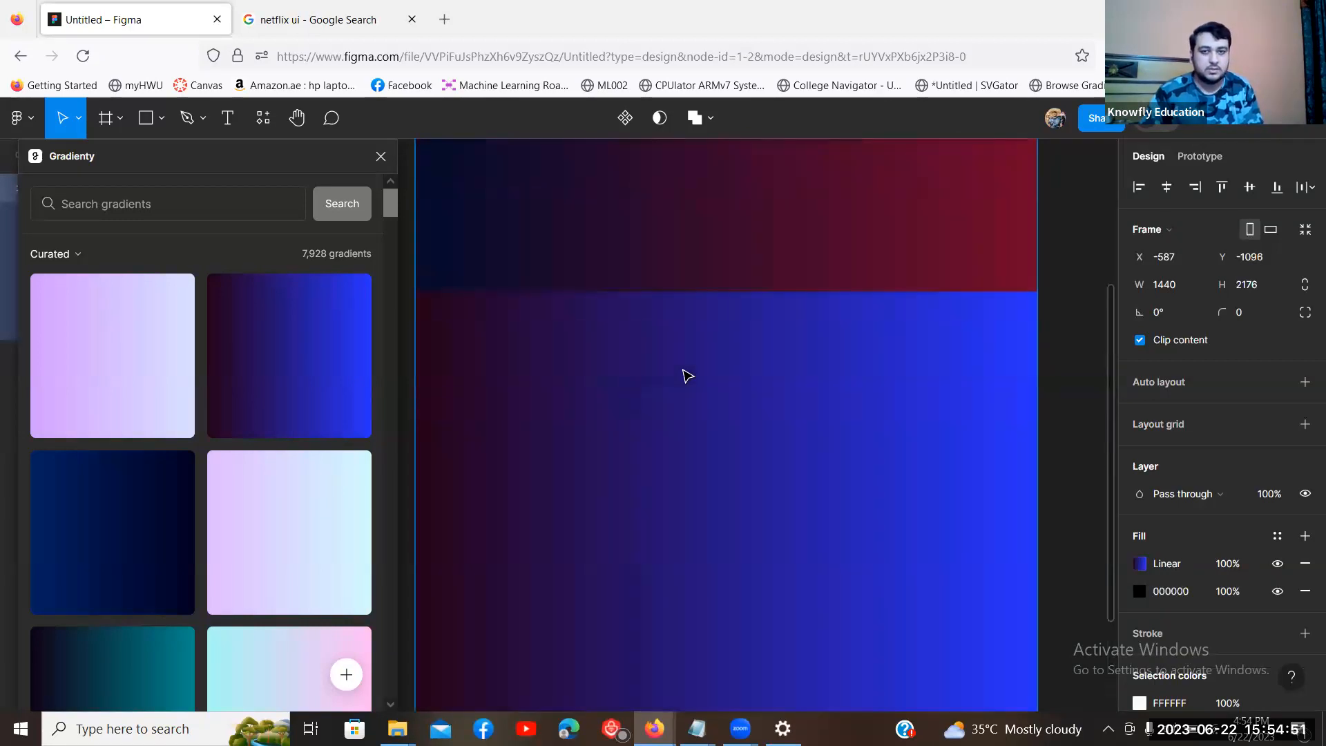
{"action": "left_click", "coordinate": [1092, 394]}
{"action": "key", "text": "ctrl+z"}
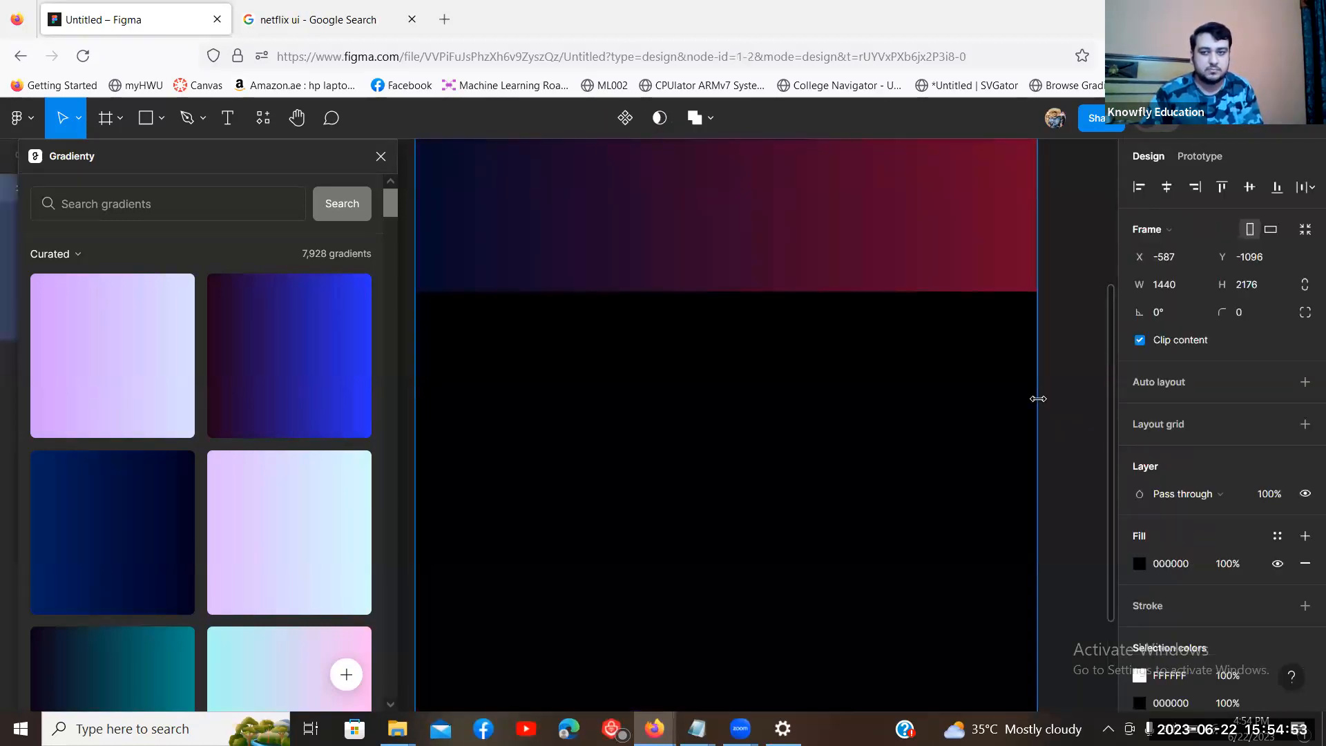
Step: Reselect the Hero rectangle and close the Gradienty plugin
{"action": "scroll", "coordinate": [678, 438], "scroll_direction": "up", "scroll_amount": 7}
{"action": "scroll", "coordinate": [572, 382], "scroll_direction": "down", "scroll_amount": 2}
{"action": "left_click", "coordinate": [571, 381]}
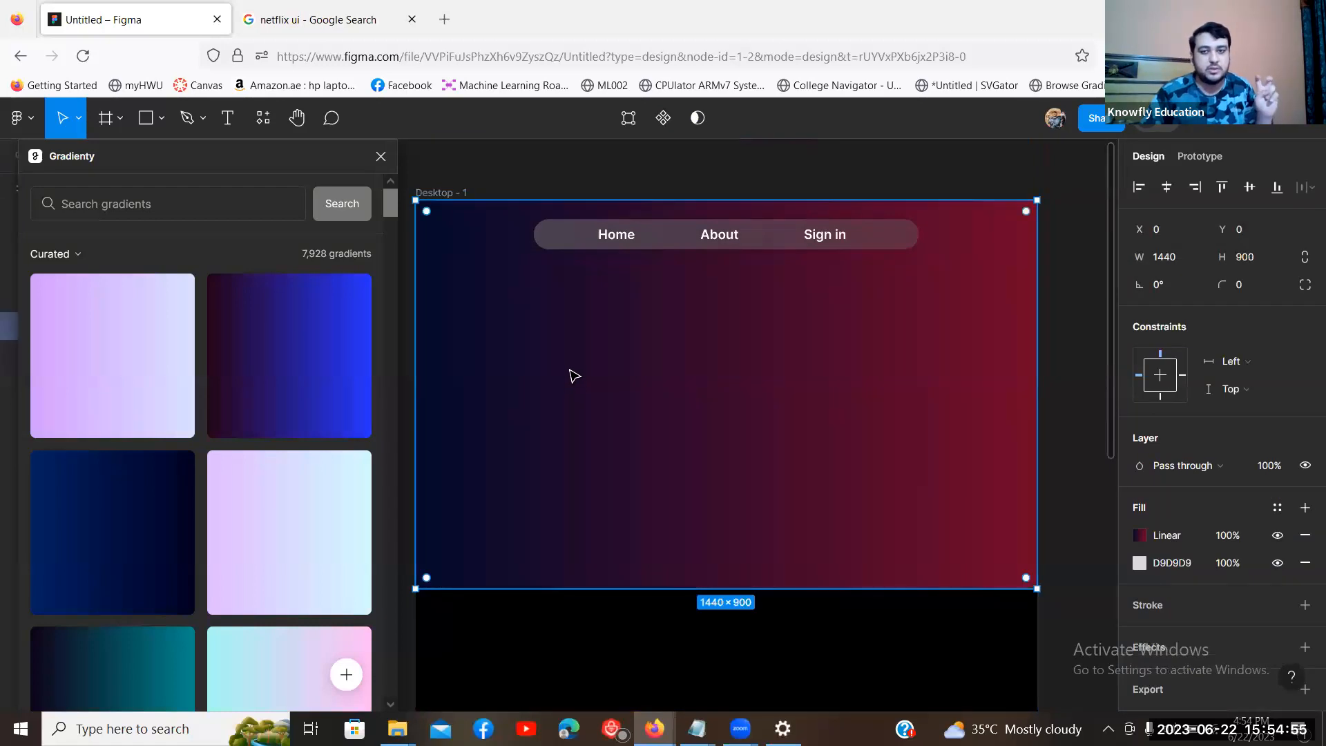
{"action": "left_click", "coordinate": [380, 159]}
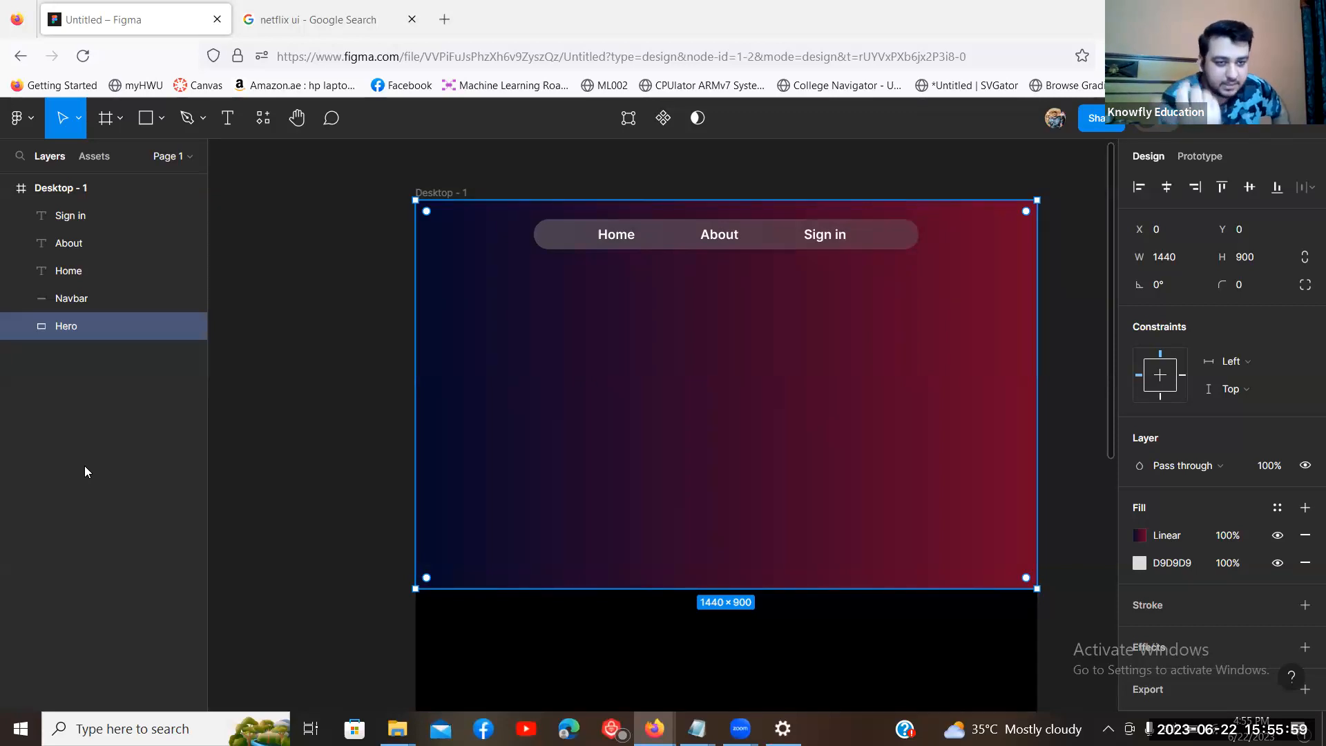
Step: Run the Gradienty plugin again from the recently used plugins
{"action": "left_click", "coordinate": [268, 119]}
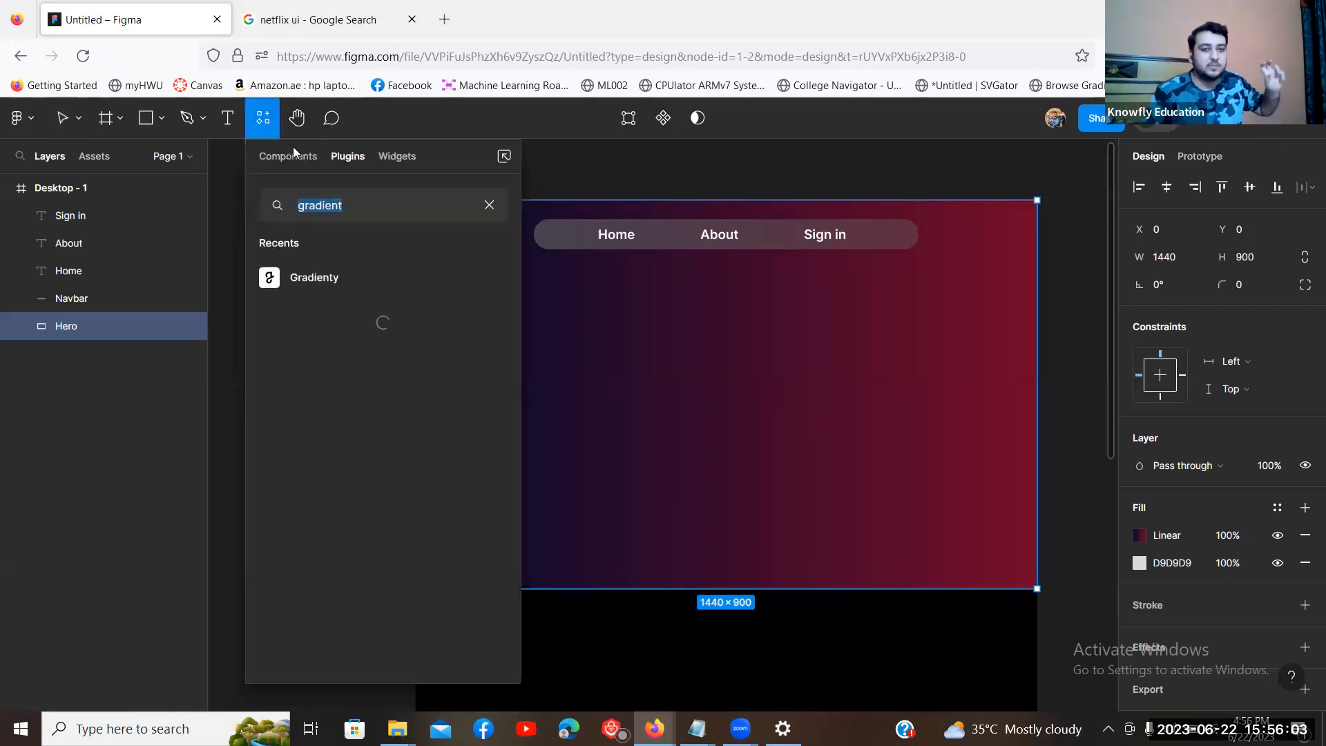
{"action": "left_click", "coordinate": [267, 123]}
{"action": "left_click", "coordinate": [266, 123]}
{"action": "left_click", "coordinate": [267, 122]}
{"action": "left_click", "coordinate": [267, 123]}
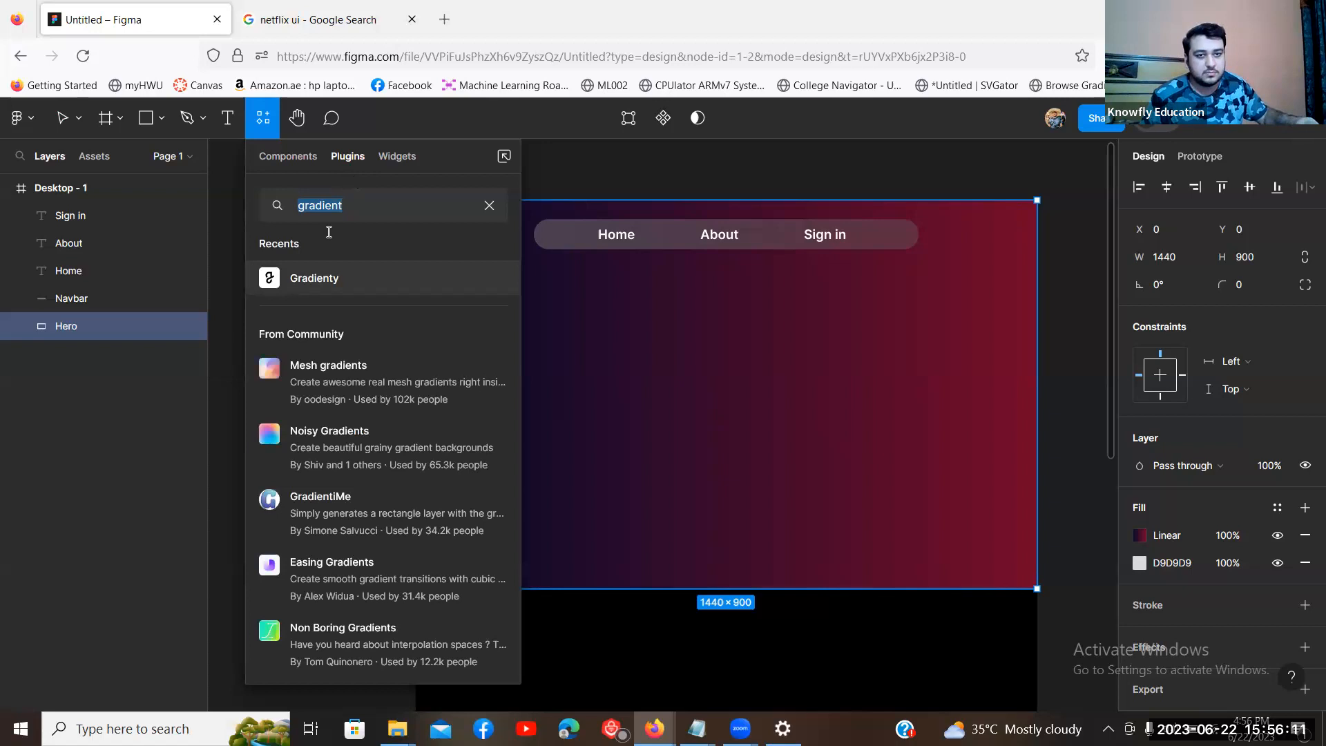
{"action": "mouse_move", "coordinate": [287, 286]}
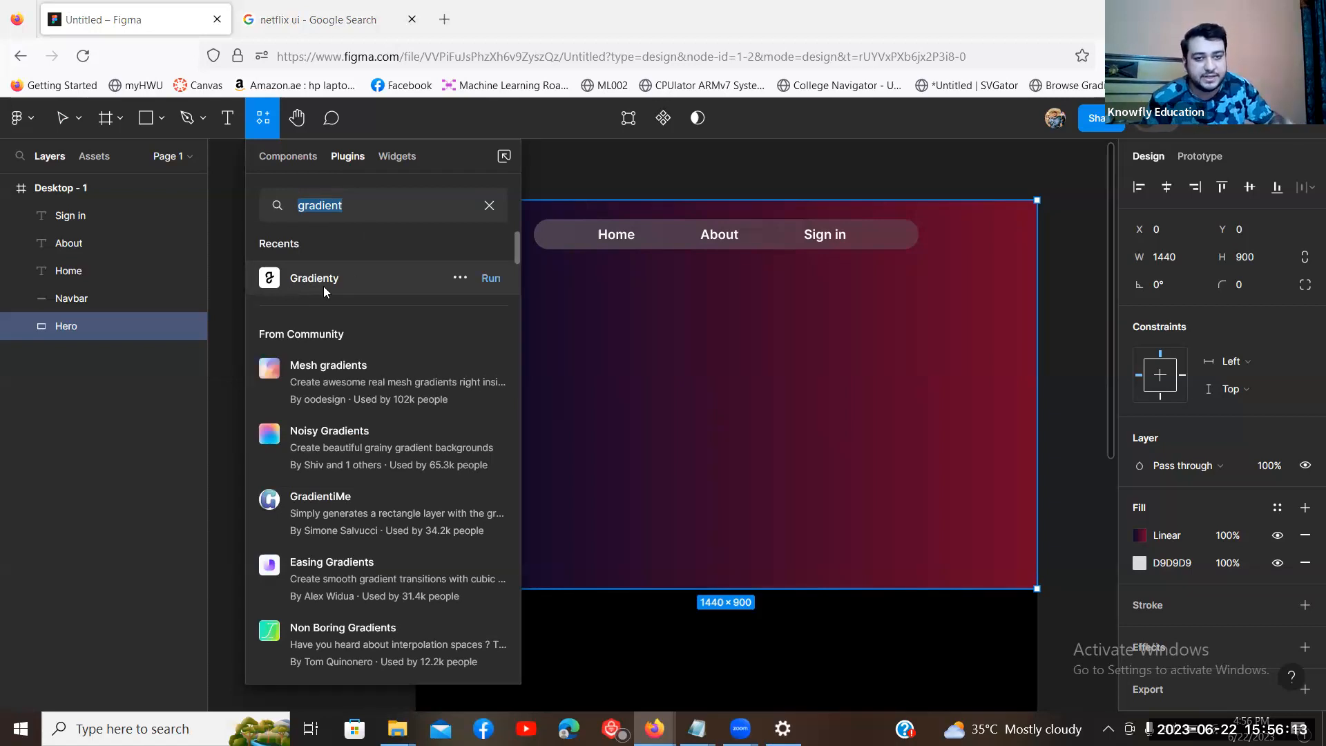
{"action": "left_click", "coordinate": [490, 280]}
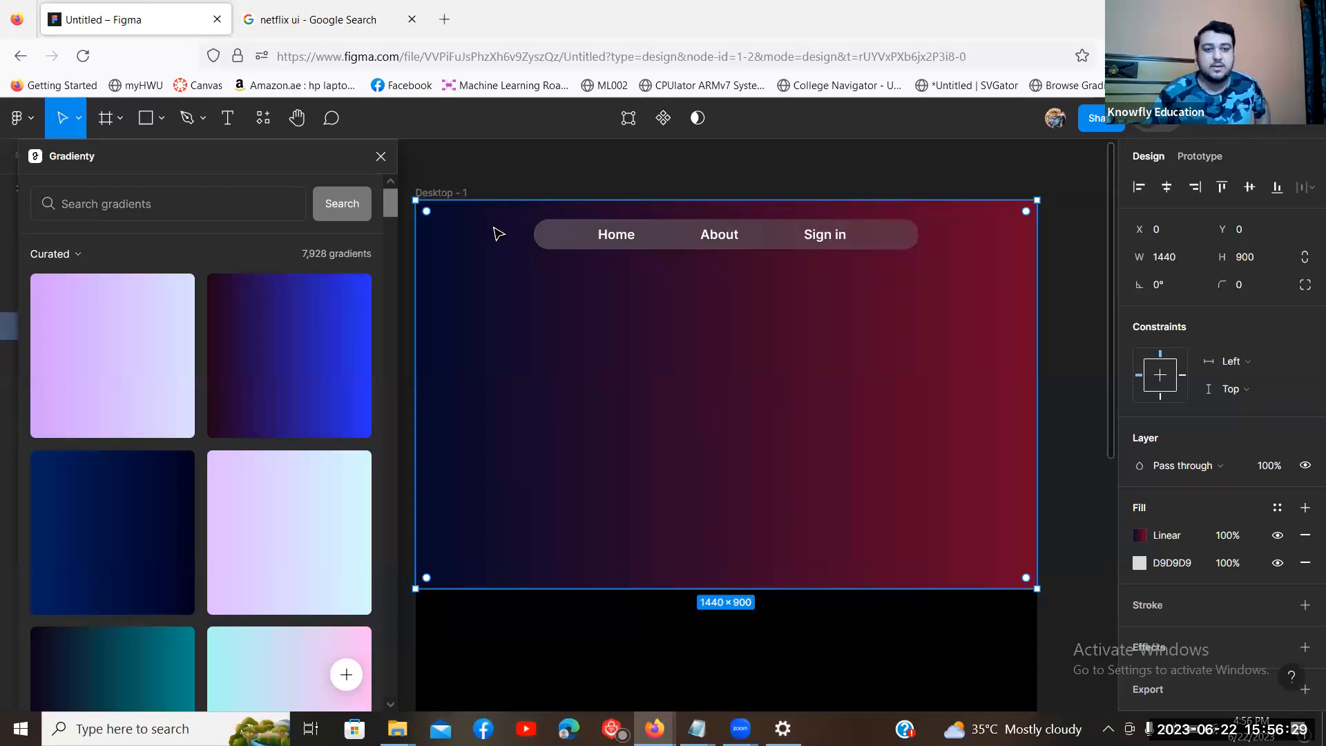
Step: Try several curated gradients on the Hero rectangle, including dark maroon, navy to red, light blue to pink, green, red to purple and purple
{"action": "scroll", "coordinate": [147, 426], "scroll_direction": "down", "scroll_amount": 5}
{"action": "scroll", "coordinate": [204, 404], "scroll_direction": "down", "scroll_amount": 10}
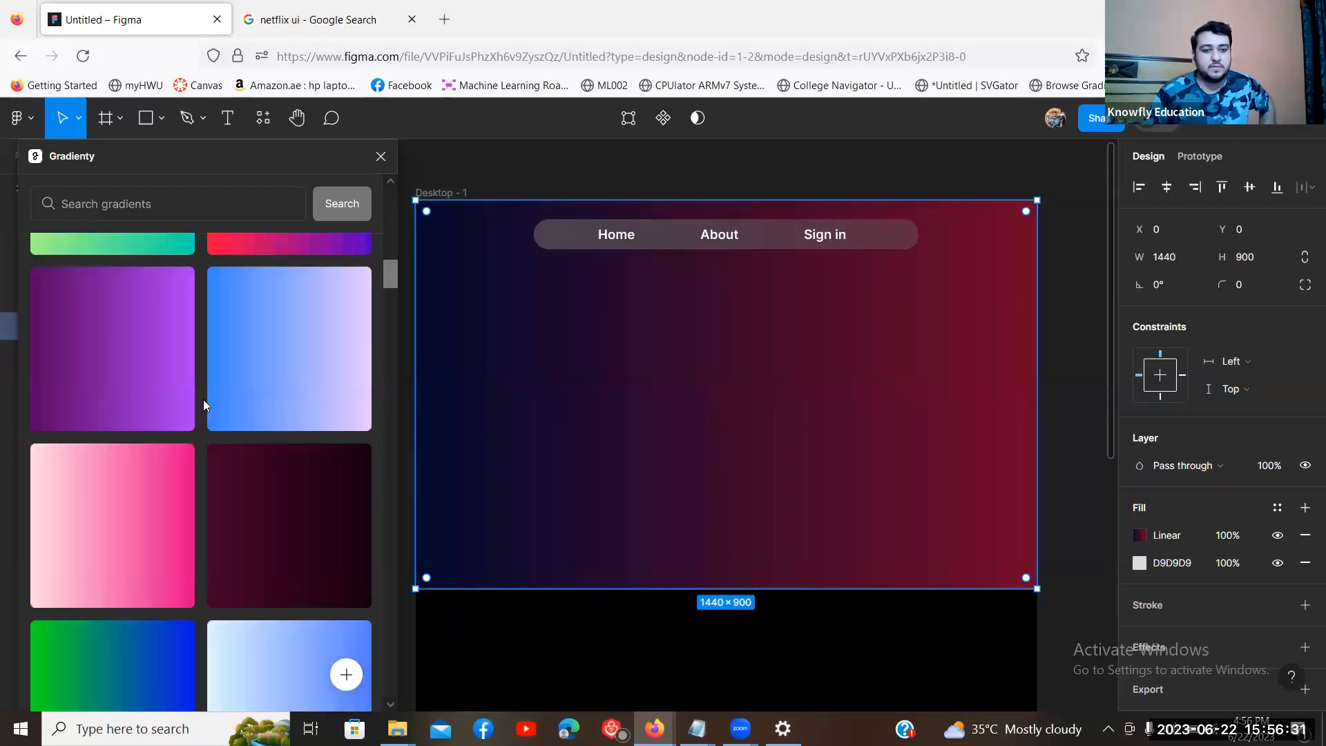
{"action": "scroll", "coordinate": [207, 407], "scroll_direction": "up", "scroll_amount": 4}
{"action": "left_click", "coordinate": [269, 423]}
{"action": "scroll", "coordinate": [138, 407], "scroll_direction": "up", "scroll_amount": 3}
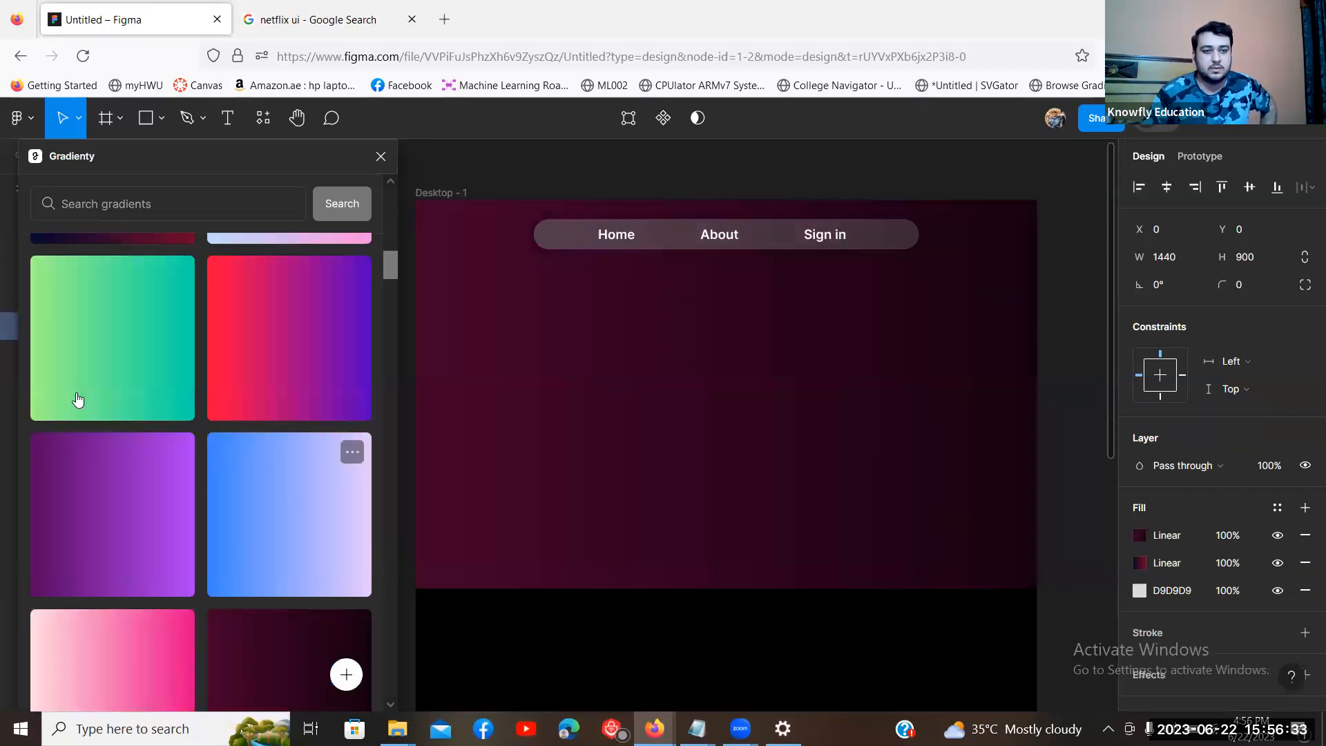
{"action": "left_click", "coordinate": [101, 414]}
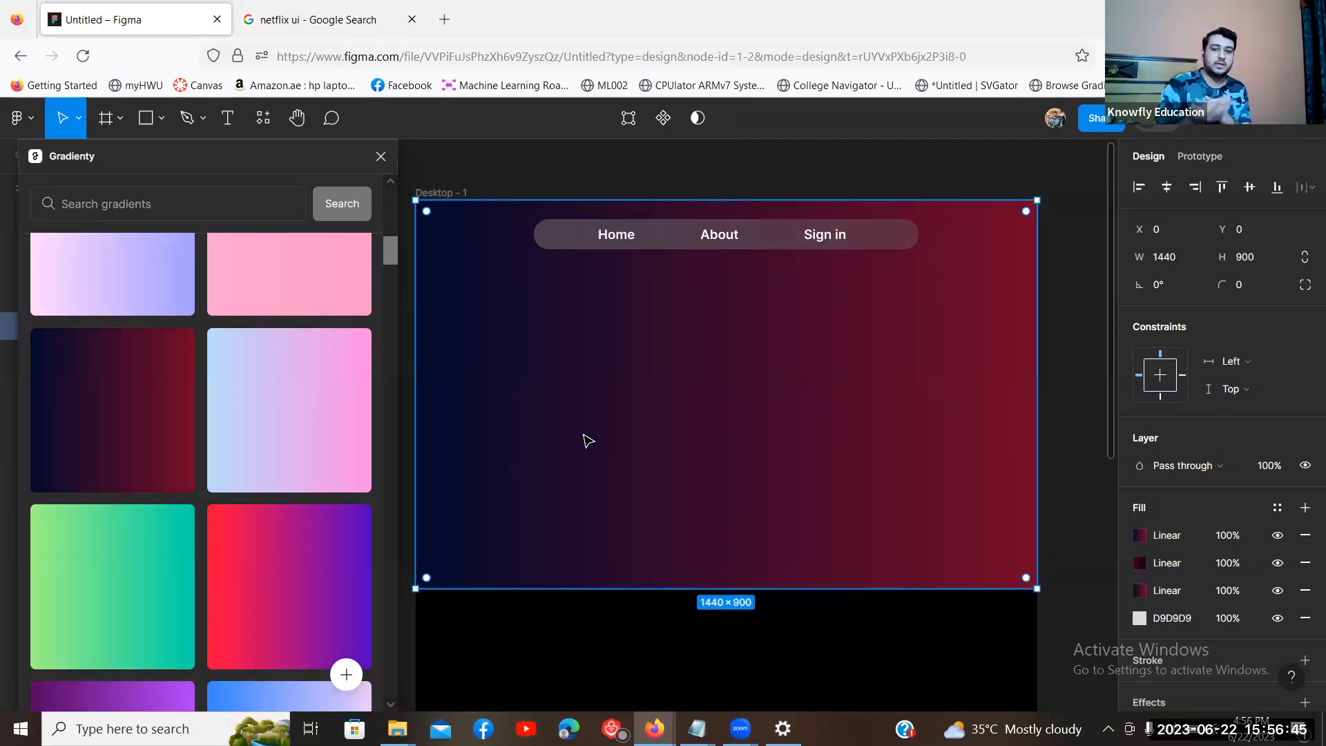
{"action": "scroll", "coordinate": [304, 386], "scroll_direction": "down", "scroll_amount": 1}
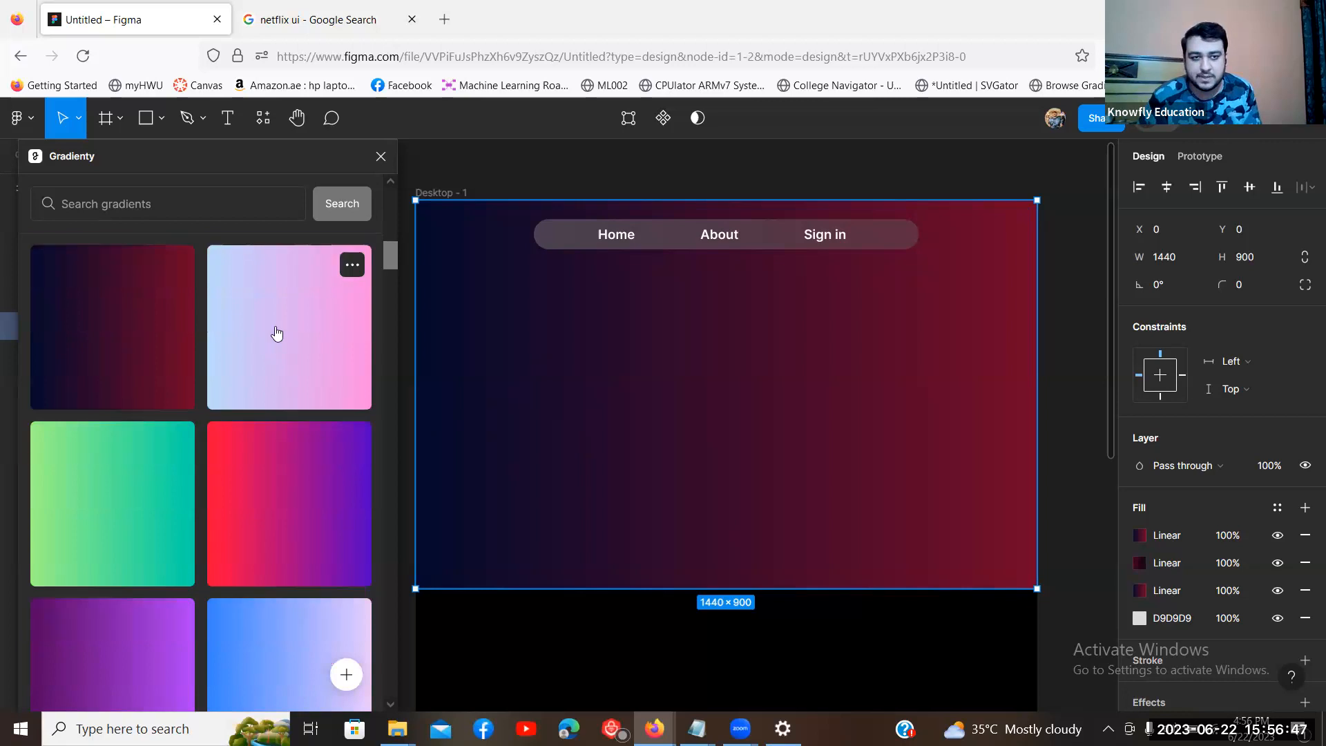
{"action": "left_click", "coordinate": [276, 335]}
{"action": "left_click", "coordinate": [117, 613]}
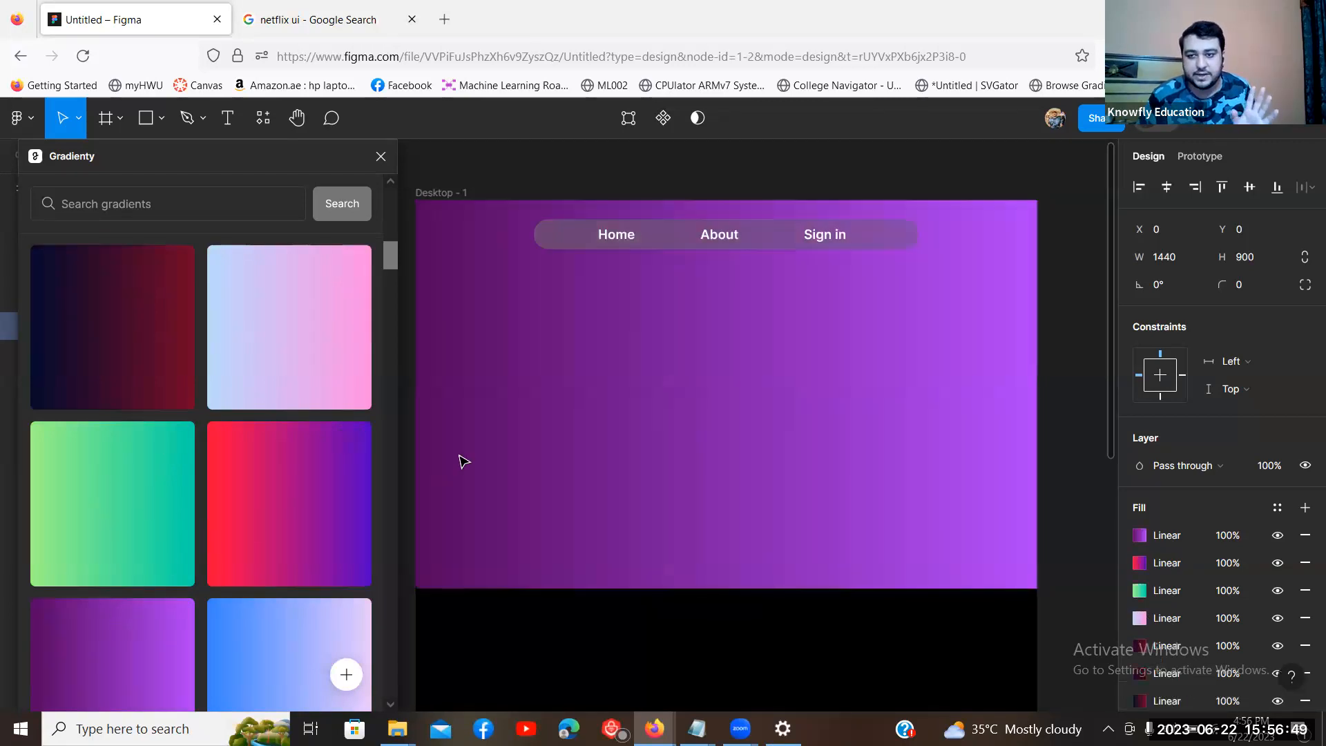
Step: Remove the Hero's extra gradient fills, keeping only the navy to red gradient above D9D9D9, and close Gradienty
{"action": "scroll", "coordinate": [1167, 516], "scroll_direction": "down", "scroll_amount": 2}
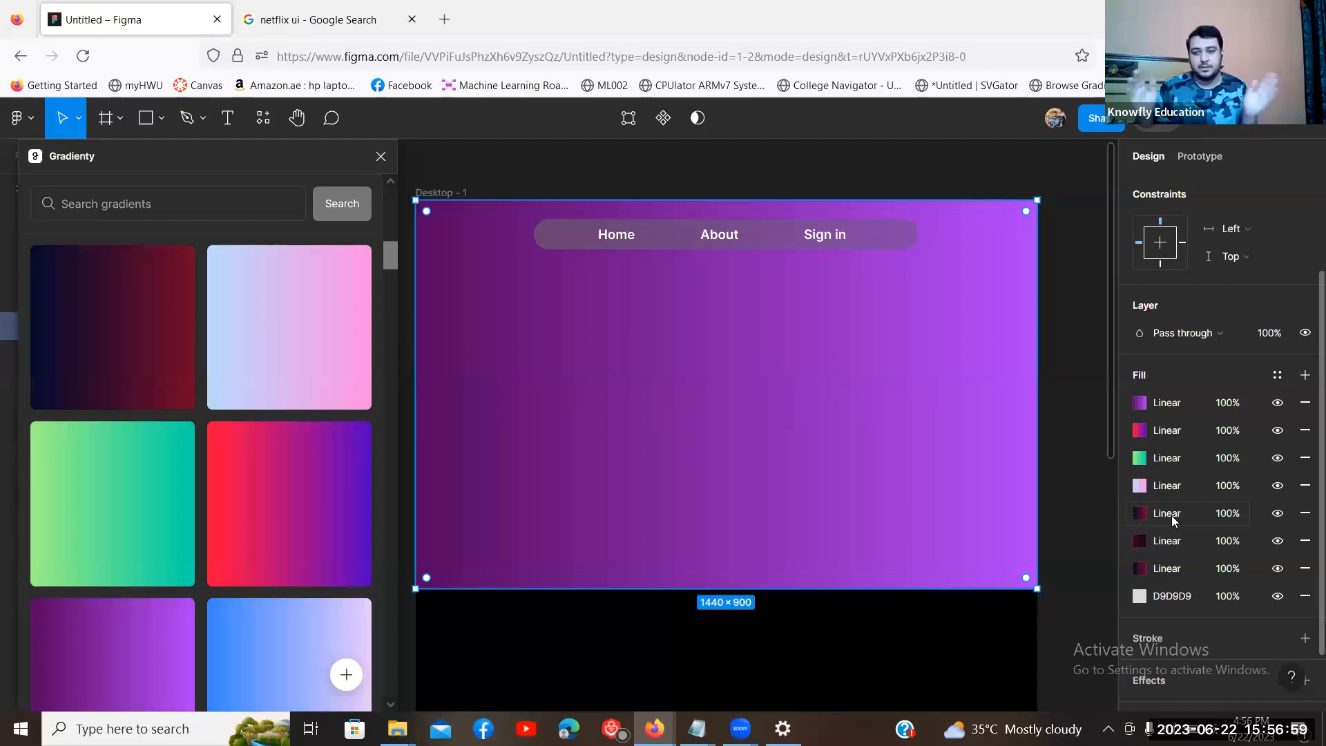
{"action": "left_click", "coordinate": [1305, 408]}
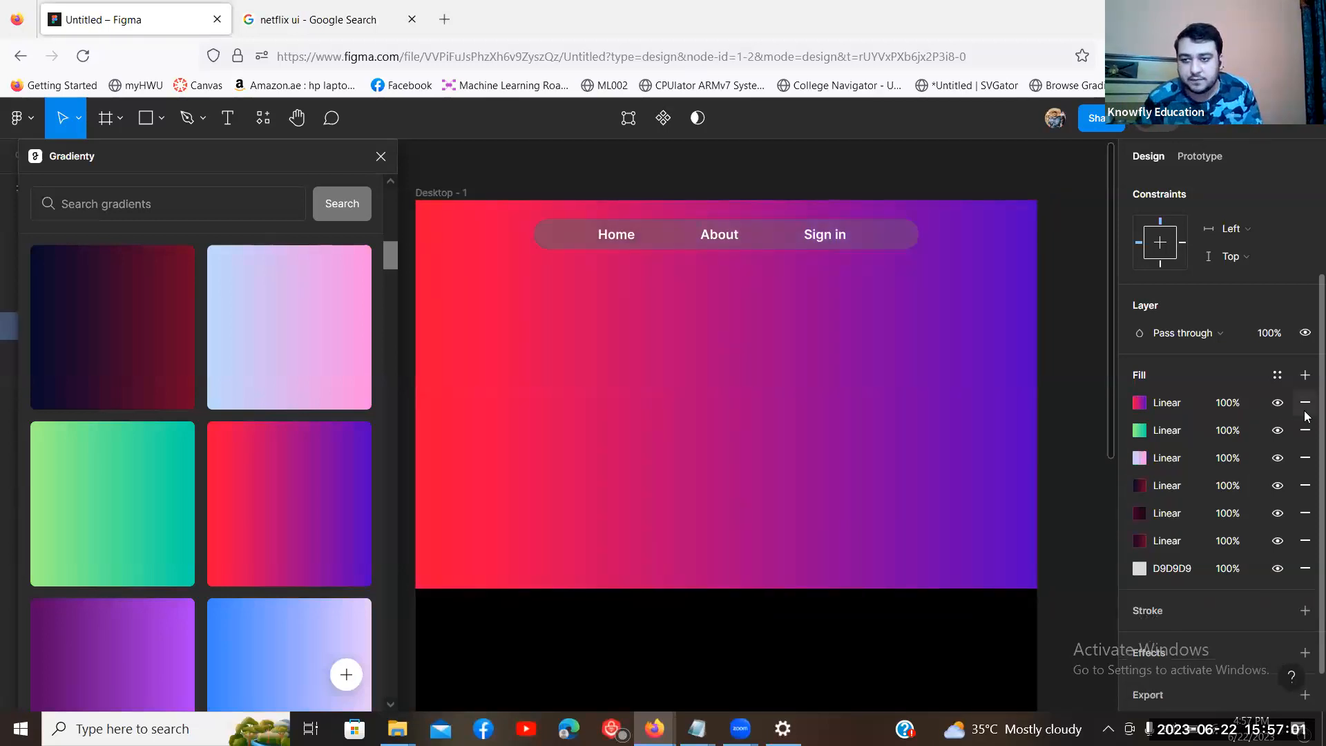
{"action": "left_click", "coordinate": [1305, 407]}
{"action": "left_click", "coordinate": [1305, 407]}
{"action": "left_click", "coordinate": [1305, 411]}
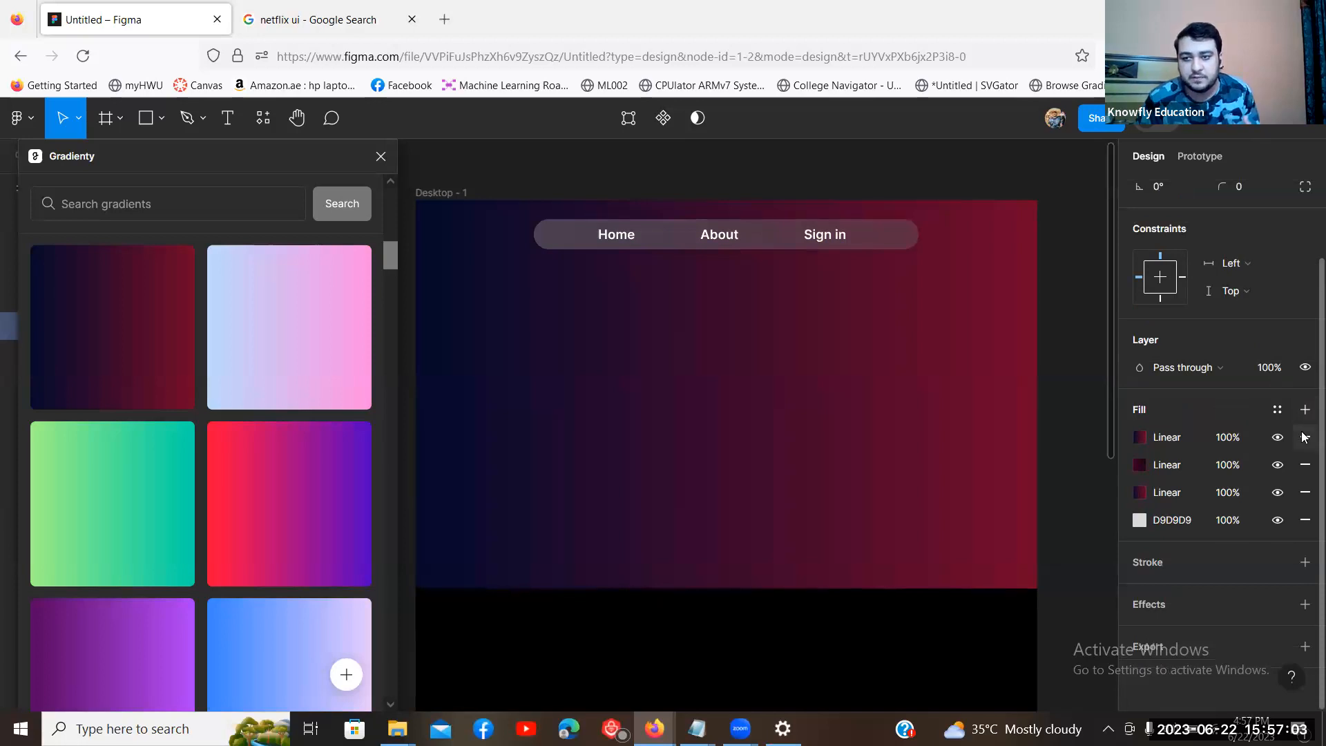
{"action": "left_click", "coordinate": [1305, 463]}
{"action": "left_click", "coordinate": [1305, 467]}
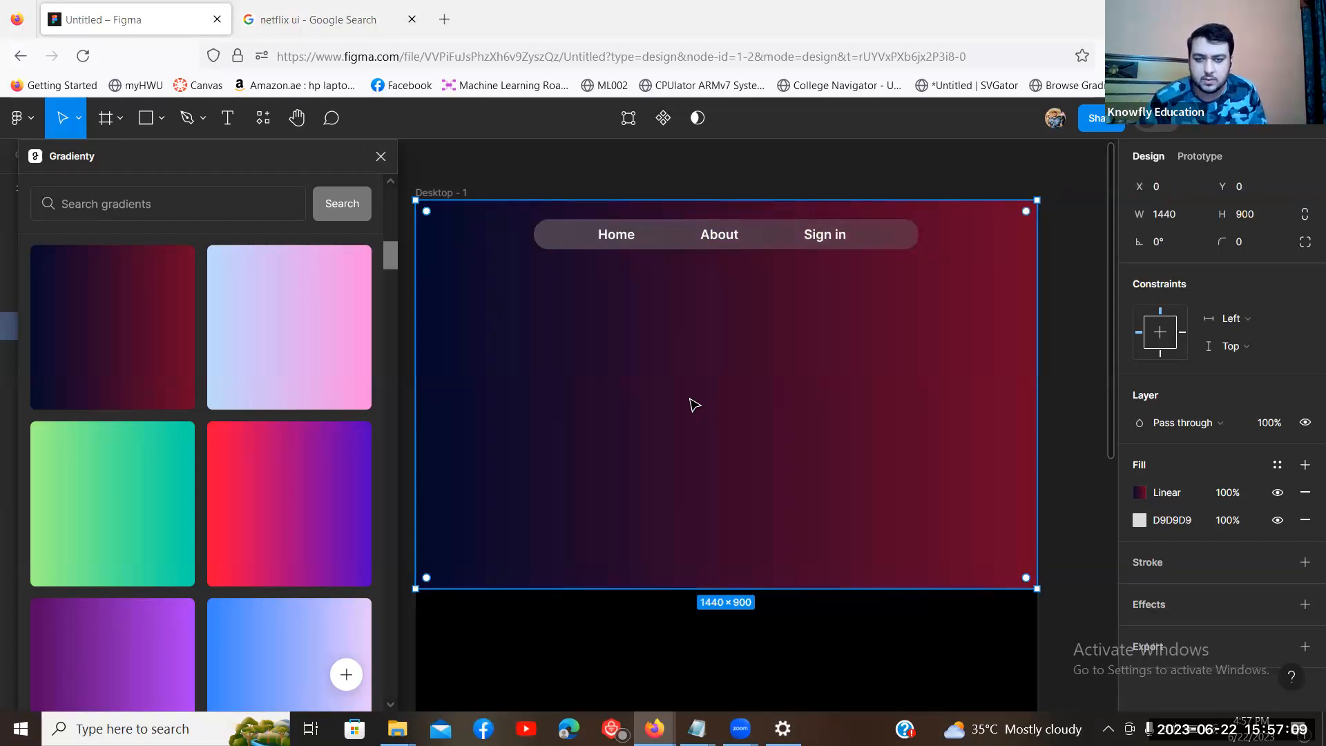
{"action": "left_click", "coordinate": [381, 156]}
{"action": "left_click", "coordinate": [368, 199]}
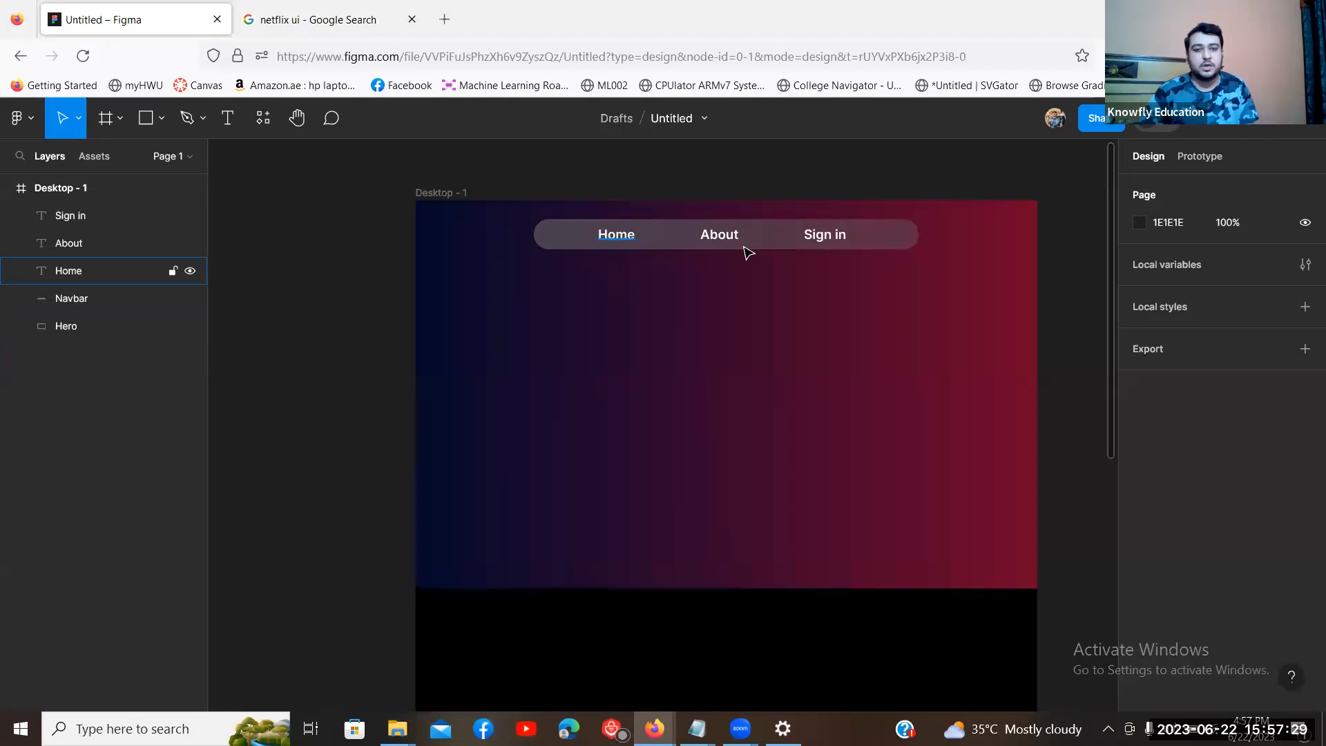
{"action": "left_click", "coordinate": [617, 241]}
{"action": "left_click", "coordinate": [718, 238], "text": "shift"}
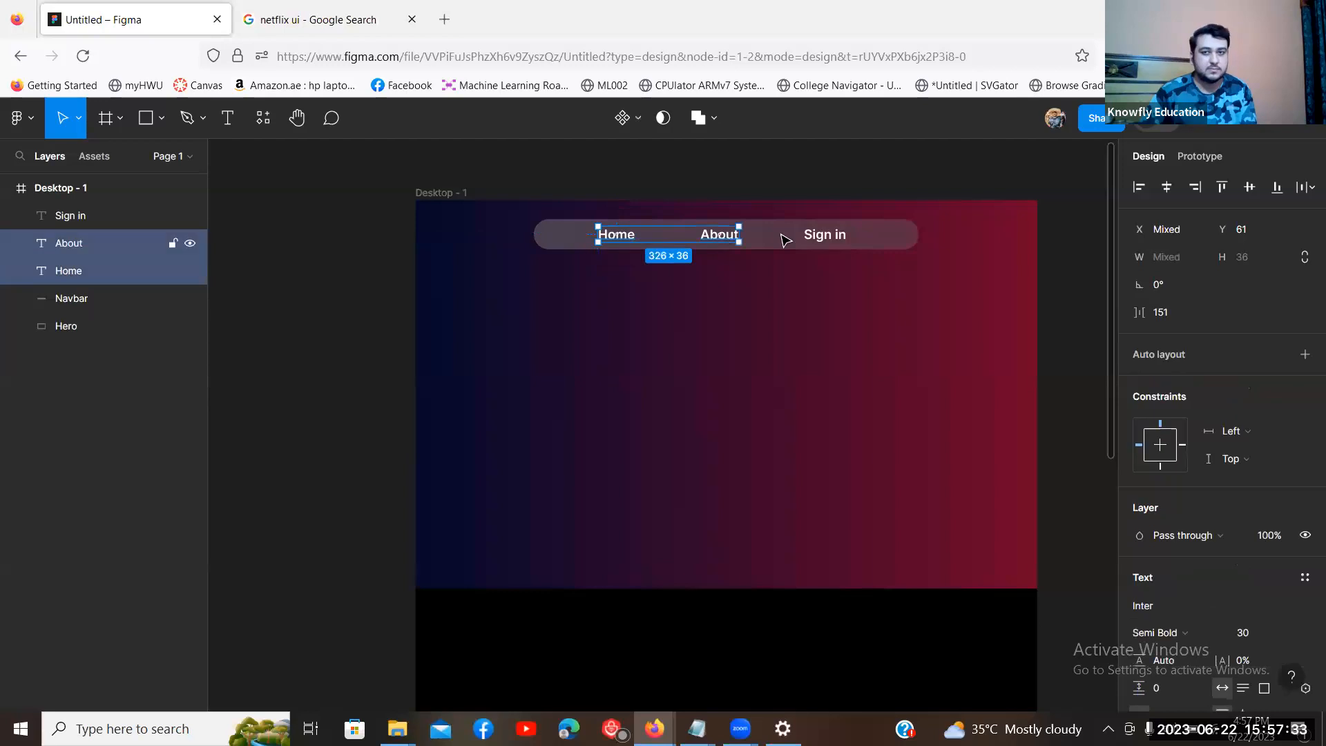
{"action": "left_click", "coordinate": [840, 242], "text": "shift"}
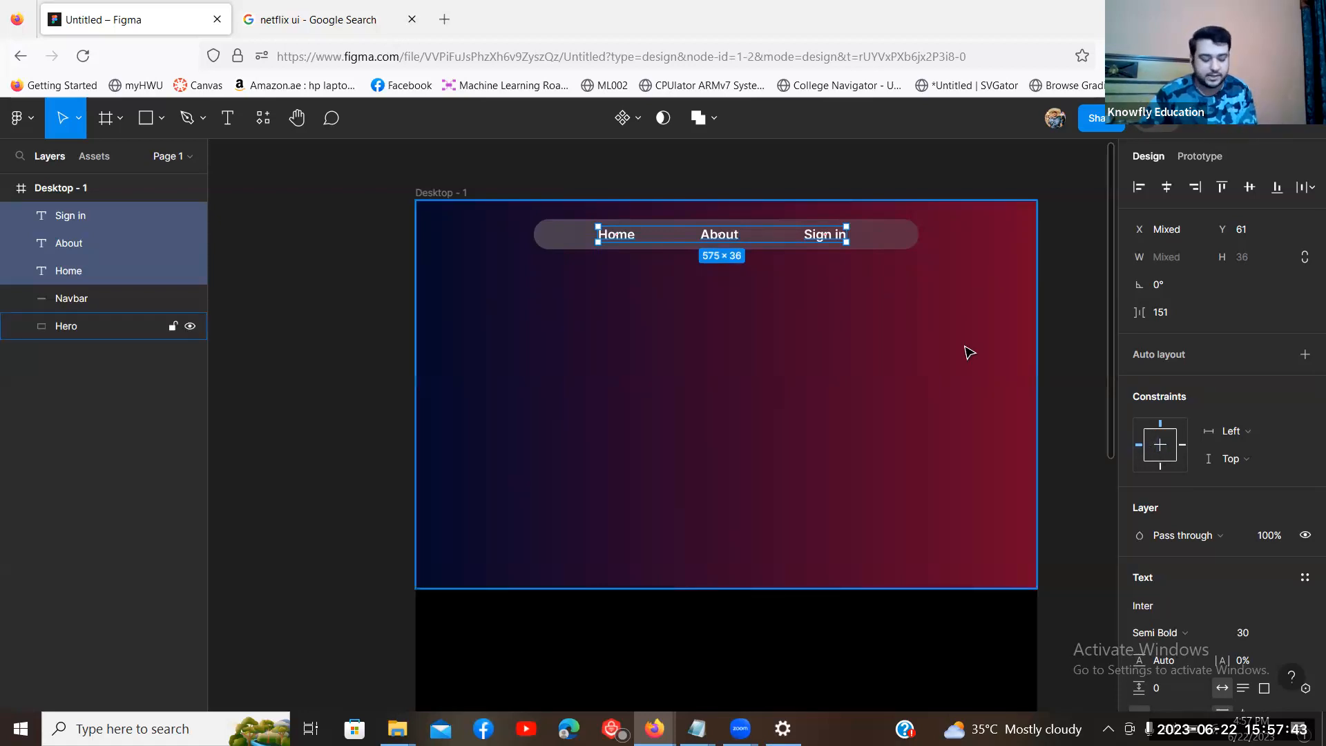
{"action": "left_click", "coordinate": [426, 177]}
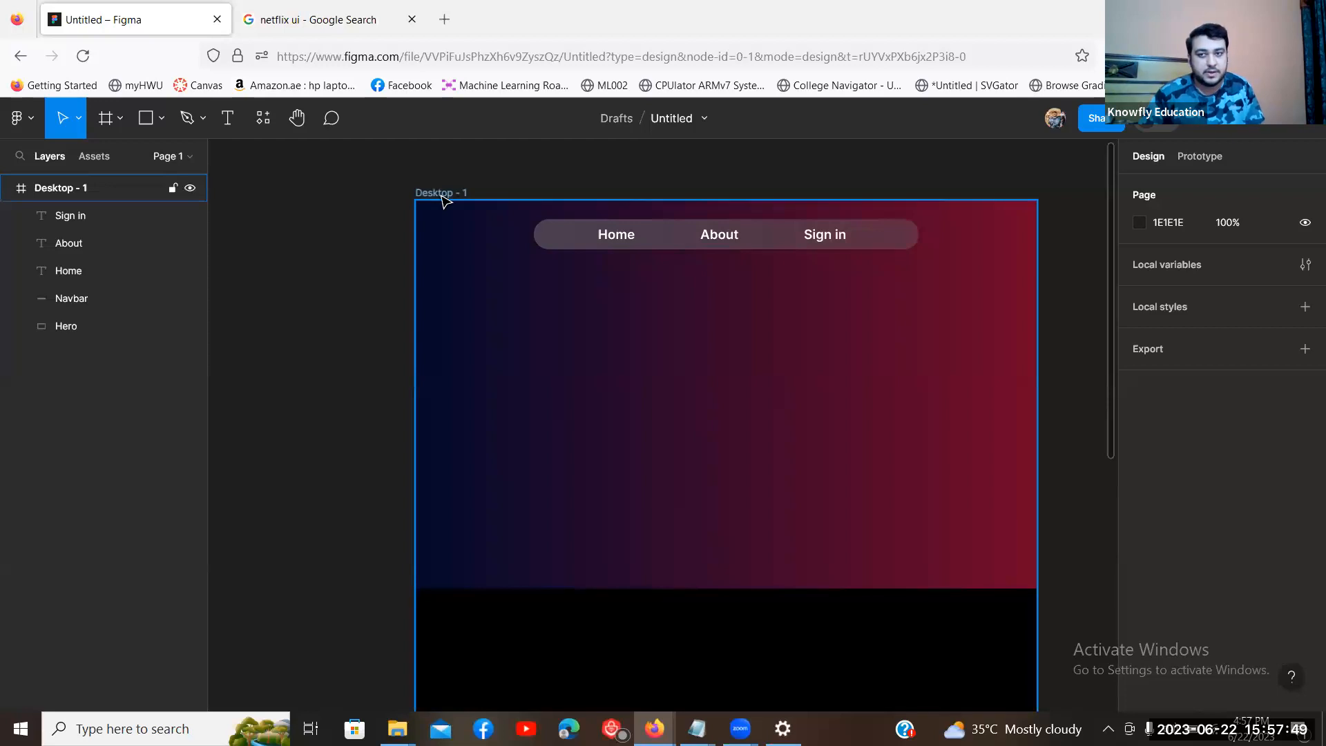
Step: Widen the Desktop - 1 frame to about 2199 to test how the navbar responds, and undo the resize
{"action": "left_click", "coordinate": [442, 199]}
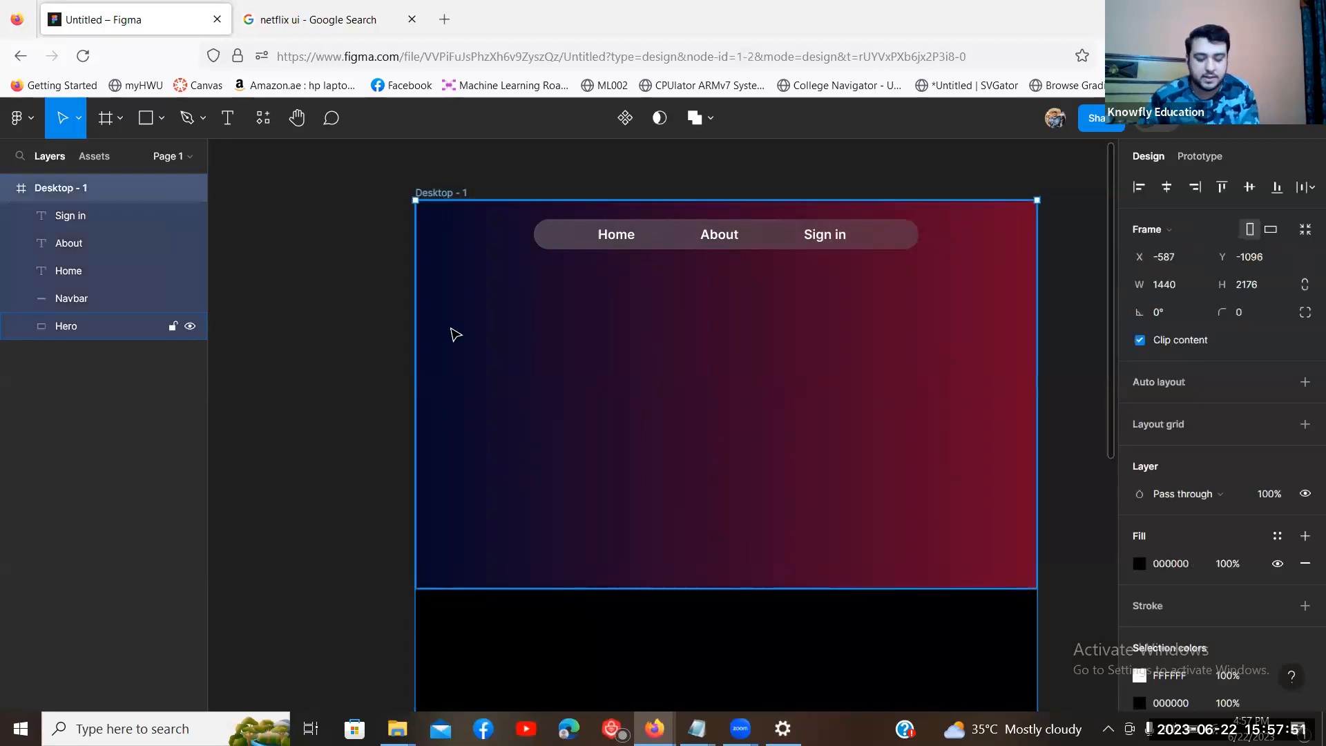
{"action": "key", "text": "ctrl+minus"}
{"action": "left_click_drag", "start_coordinate": [849, 396], "coordinate": [1009, 401]}
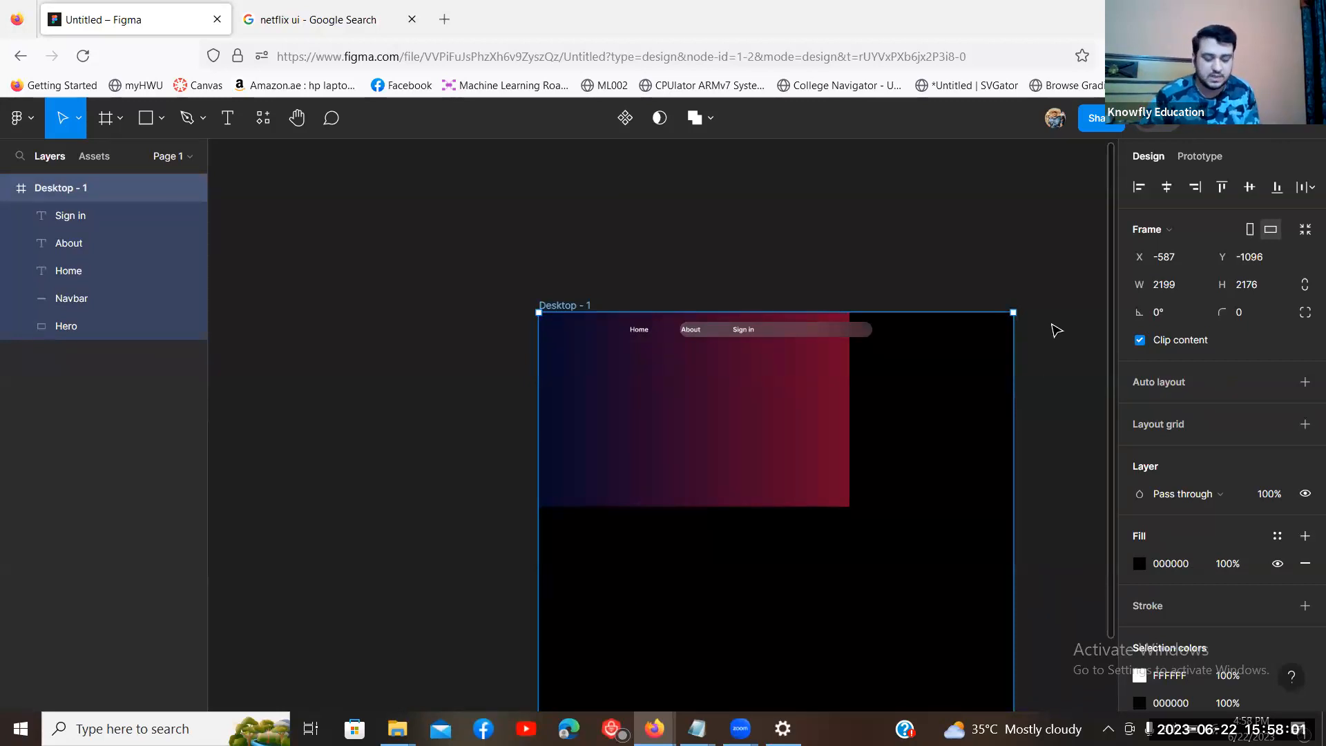
{"action": "left_click", "coordinate": [1013, 245]}
{"action": "key", "text": "ctrl+a"}
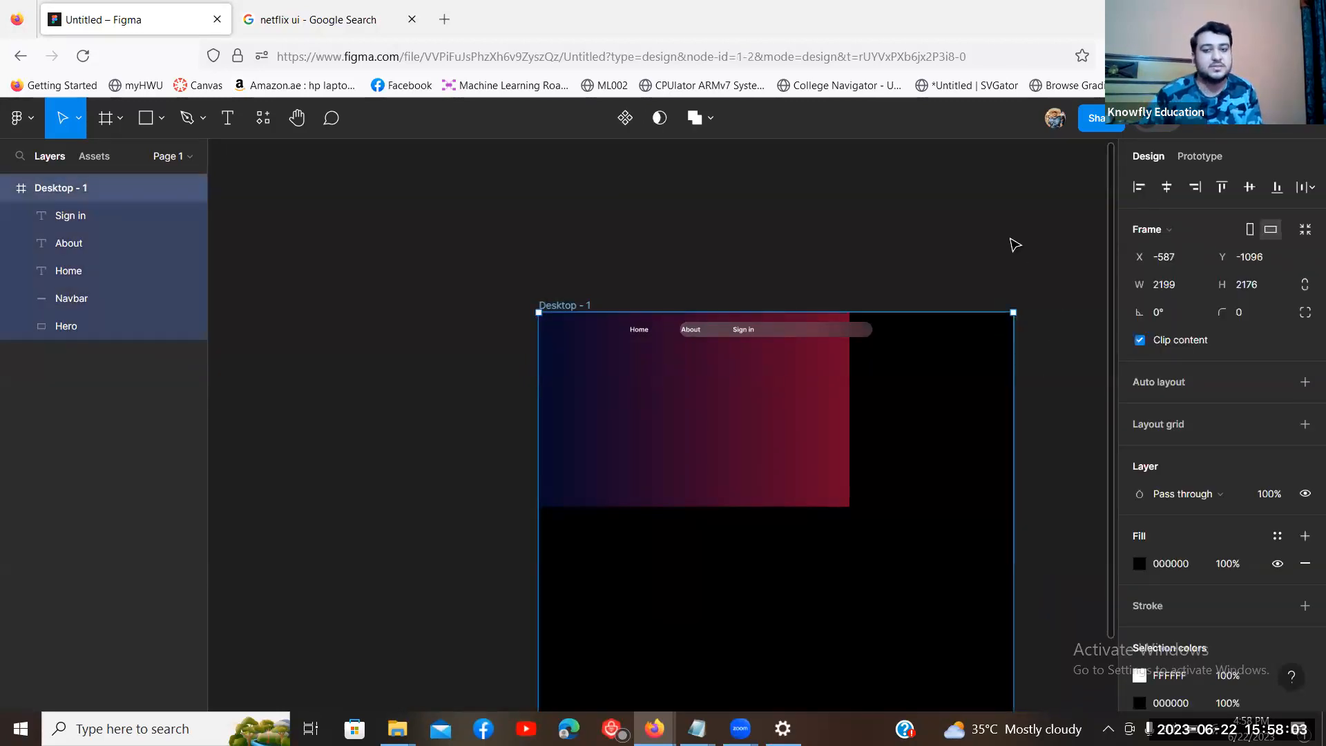
{"action": "key", "text": "ctrl+z"}
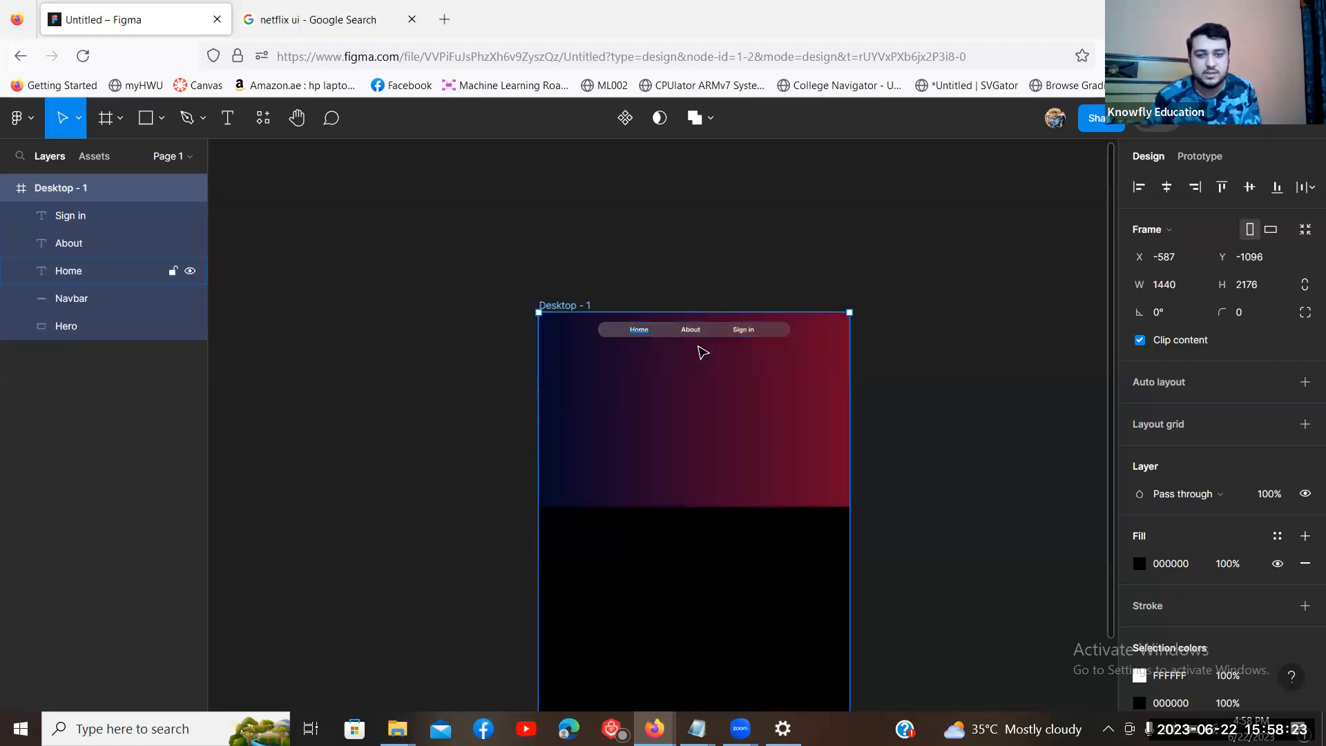
Step: Check the constraints of the individual Home, Sign in and About texts in the navbar
{"action": "left_click", "coordinate": [643, 337]}
{"action": "left_click", "coordinate": [740, 333]}
{"action": "left_click", "coordinate": [691, 331]}
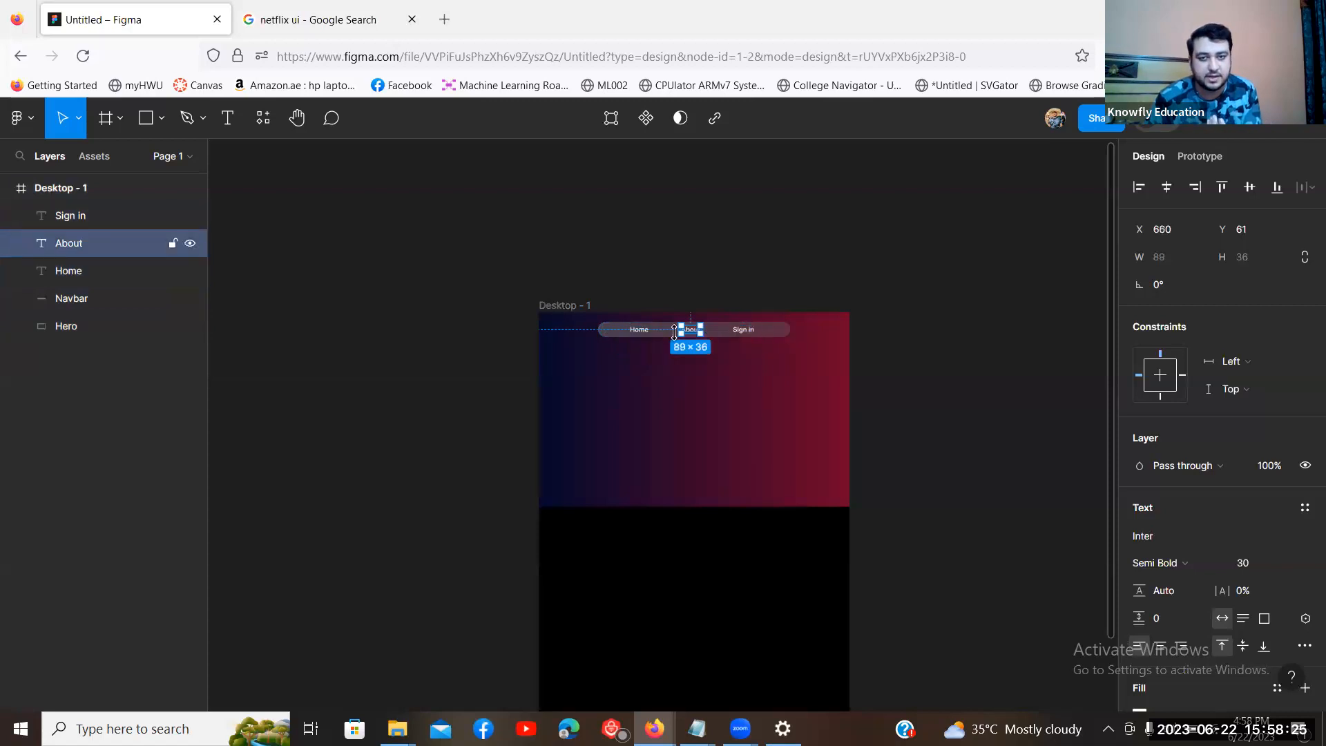
{"action": "left_click", "coordinate": [730, 284]}
{"action": "left_click", "coordinate": [646, 331]}
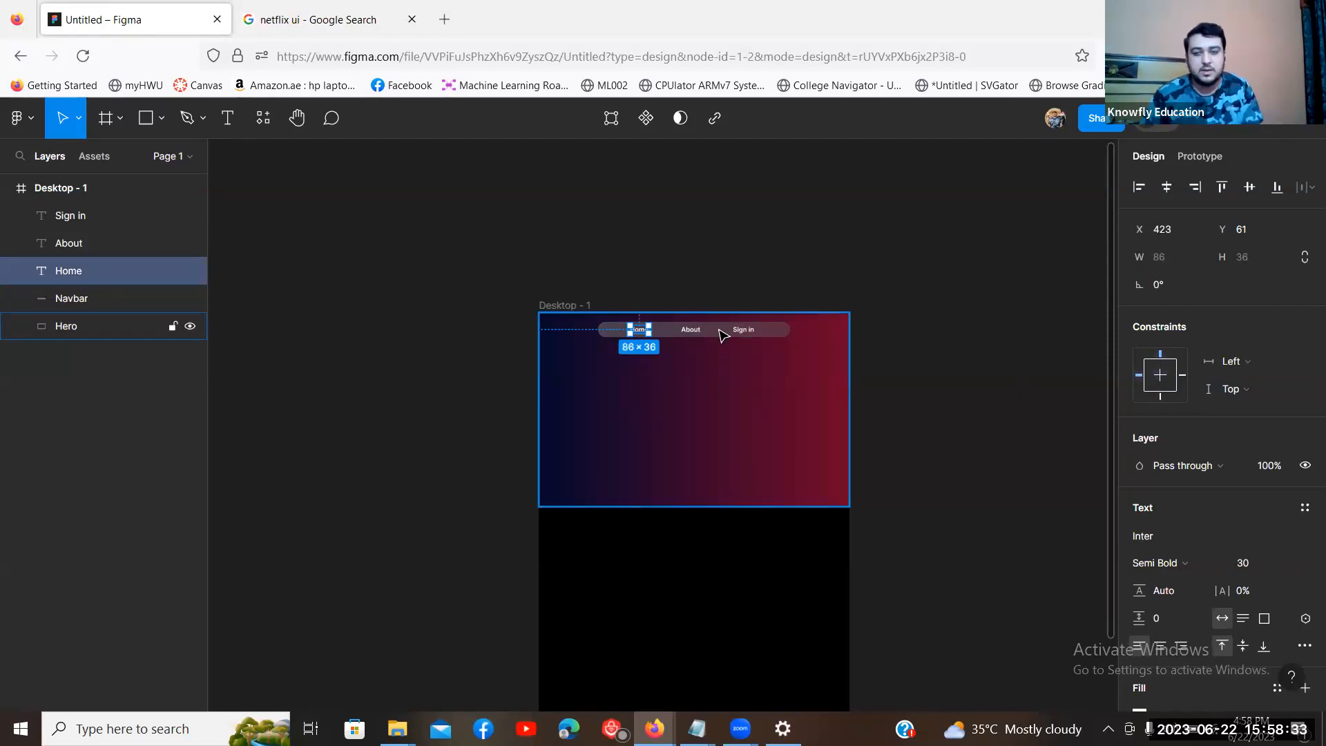
Step: Test the frame's resizing again by widening Desktop - 1 to about 2087 and about 2379, undoing each change
{"action": "left_click", "coordinate": [581, 308]}
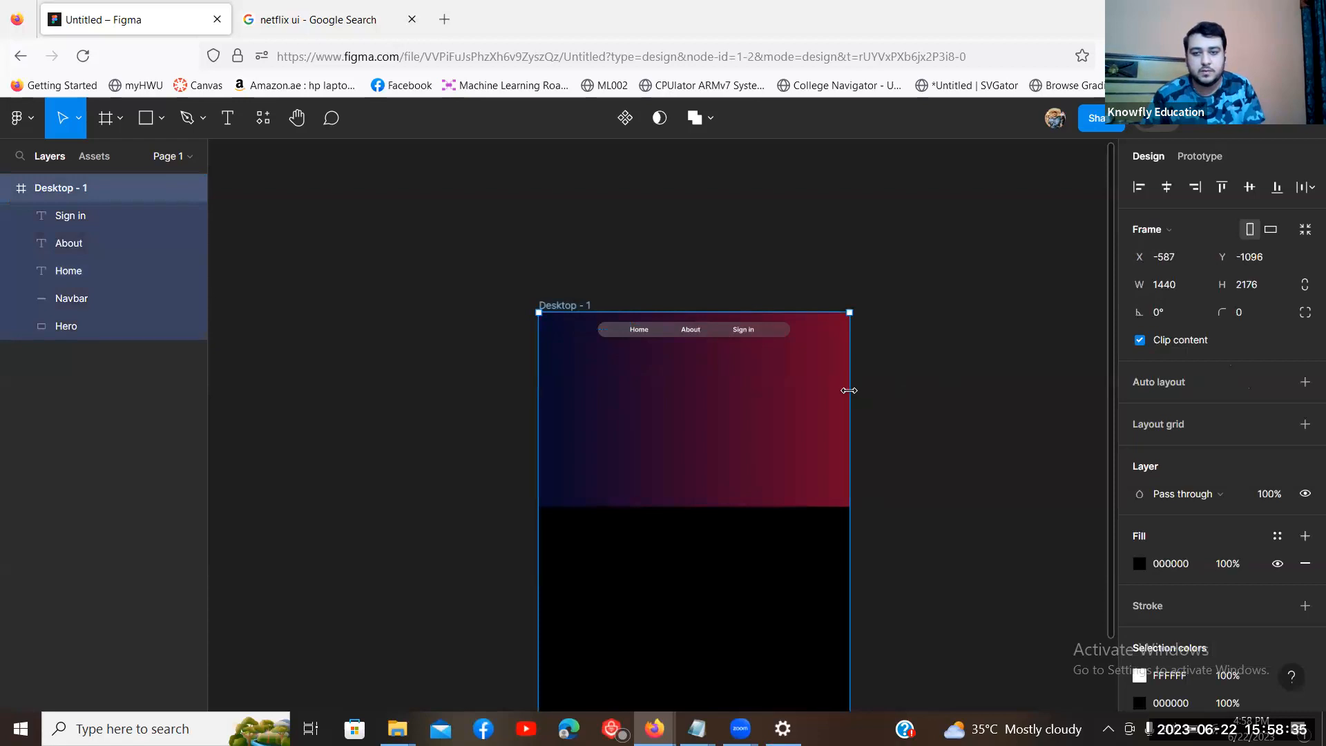
{"action": "left_click_drag", "start_coordinate": [850, 391], "coordinate": [986, 391]}
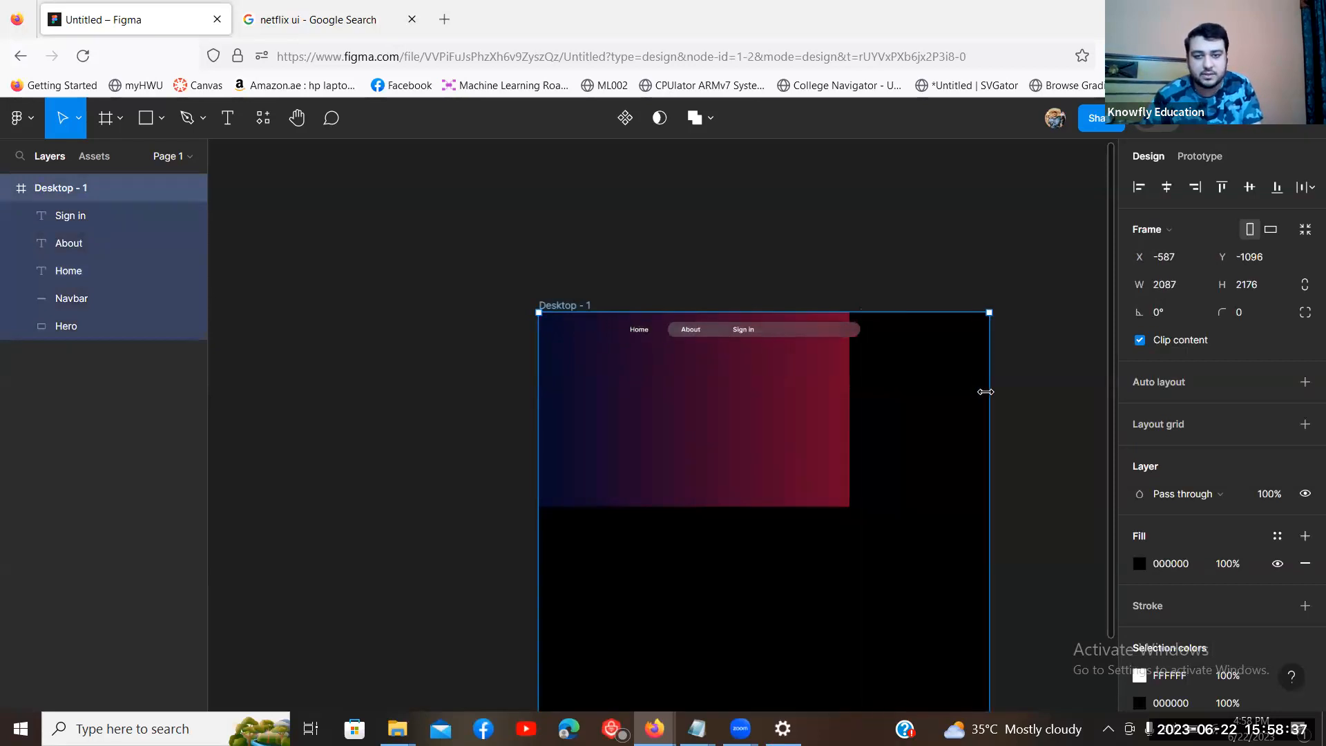
{"action": "key", "text": "ctrl+z"}
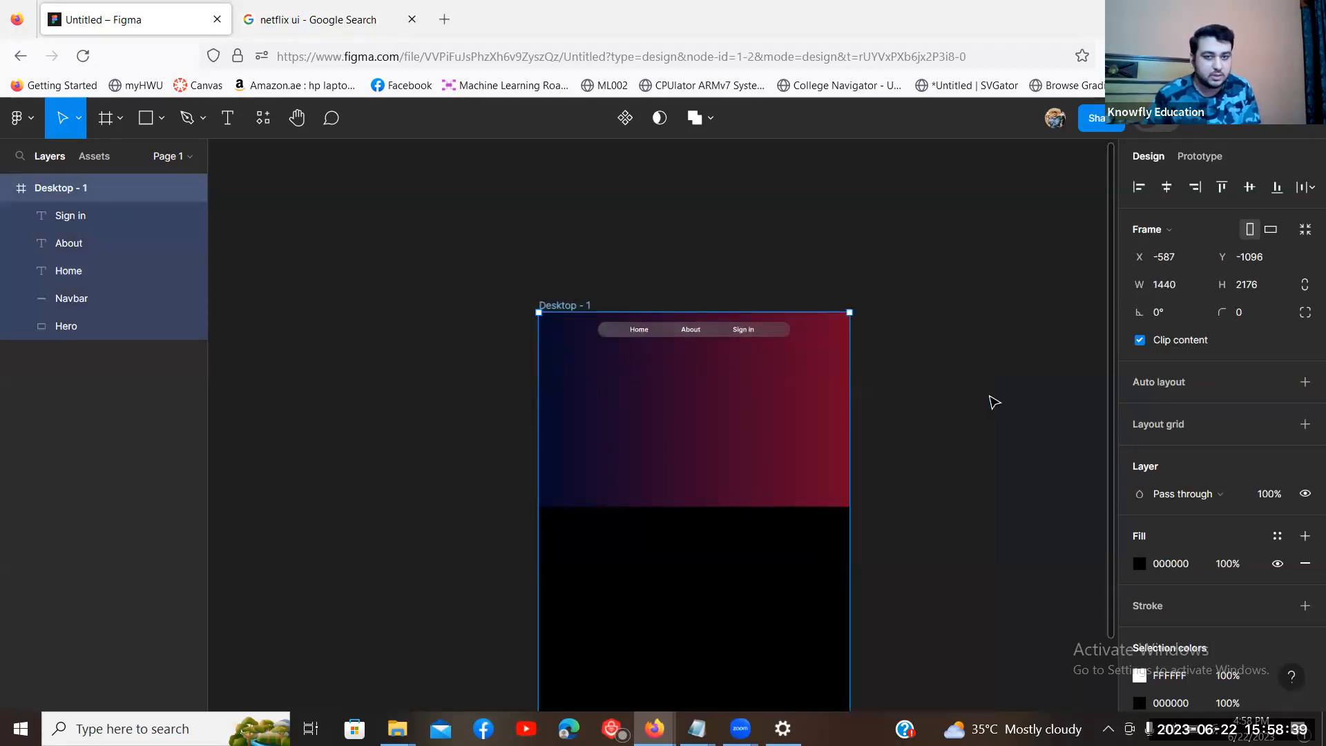
{"action": "left_click_drag", "start_coordinate": [850, 416], "coordinate": [1049, 402]}
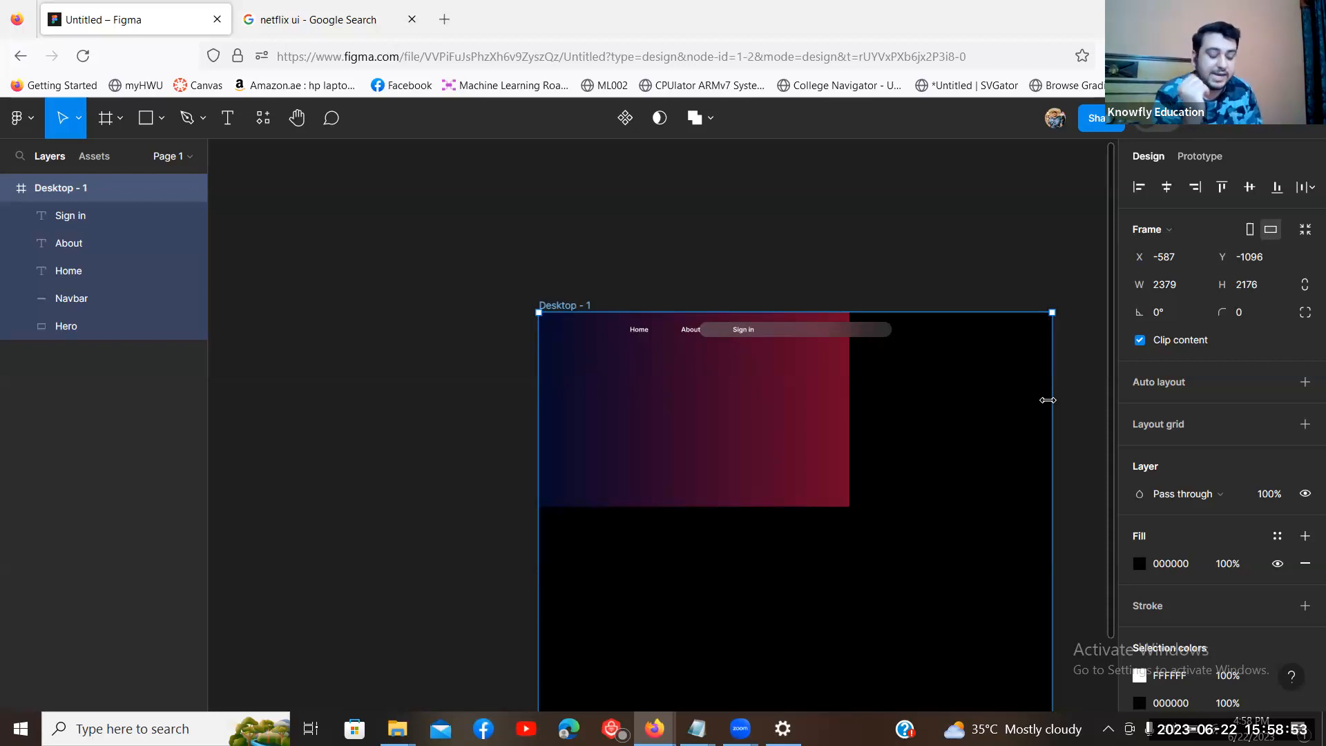
{"action": "key", "text": "ctrl+z"}
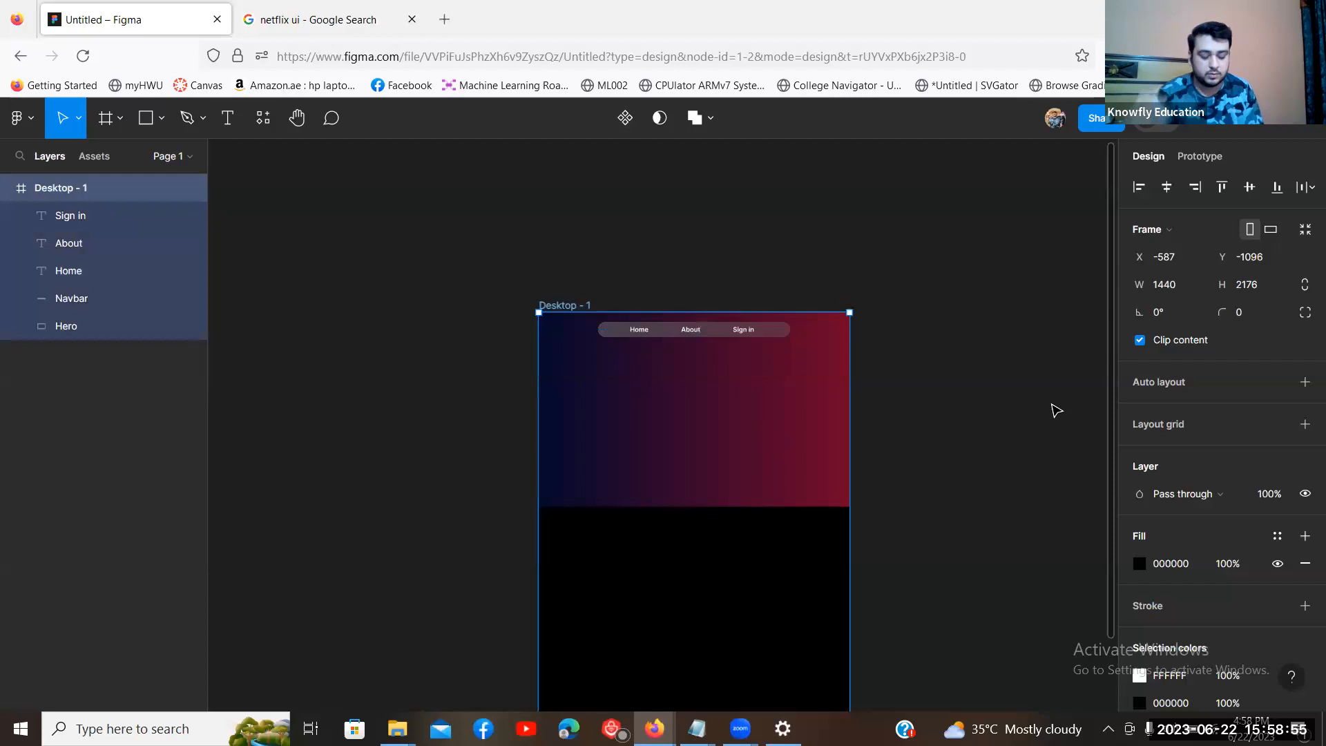
{"action": "left_click", "coordinate": [984, 371]}
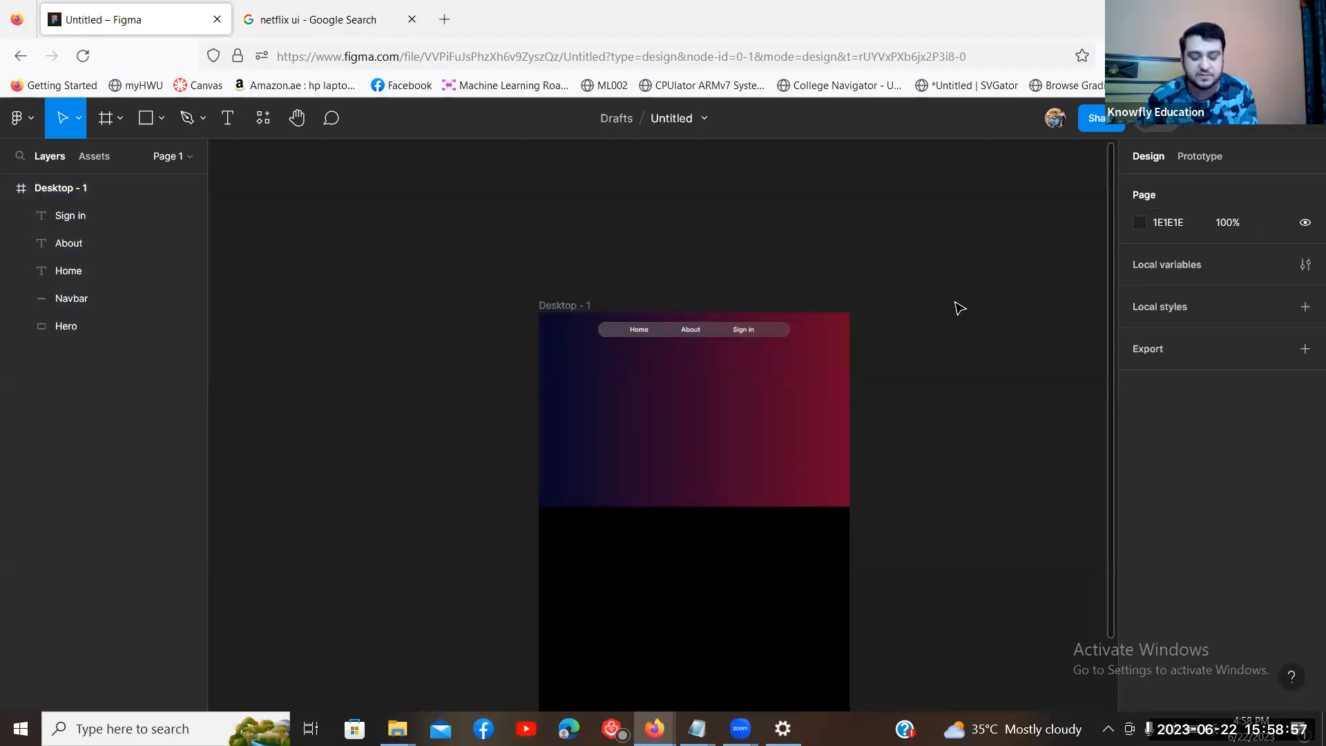
Step: Select the Home, About and Sign in texts together with the Navbar shape and group them
{"action": "key", "text": "ctrl+plus"}
{"action": "key", "text": "ctrl+plus"}
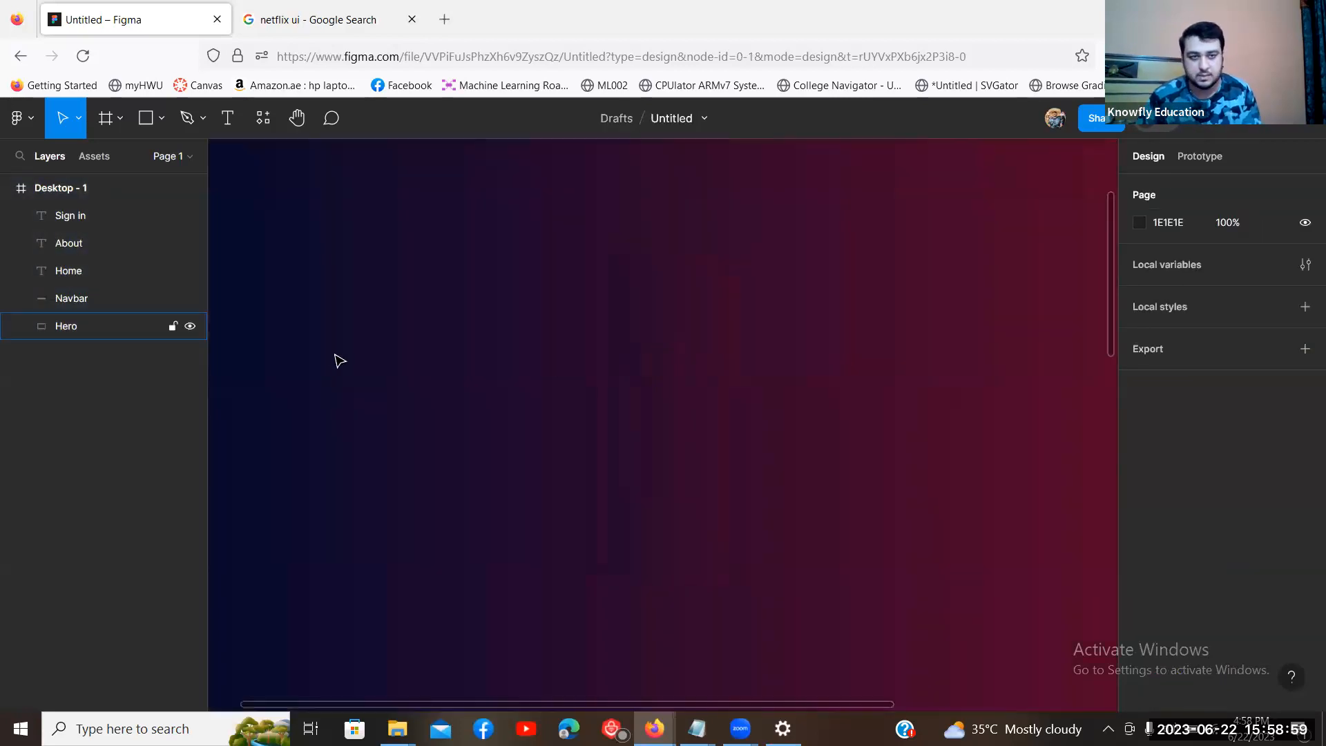
{"action": "key", "text": "ctrl+minus"}
{"action": "scroll", "coordinate": [484, 369], "scroll_direction": "up", "scroll_amount": 3}
{"action": "scroll", "coordinate": [530, 378], "scroll_direction": "up", "scroll_amount": 3}
{"action": "scroll", "coordinate": [613, 417], "scroll_direction": "down", "scroll_amount": 3}
{"action": "left_click", "coordinate": [624, 341]}
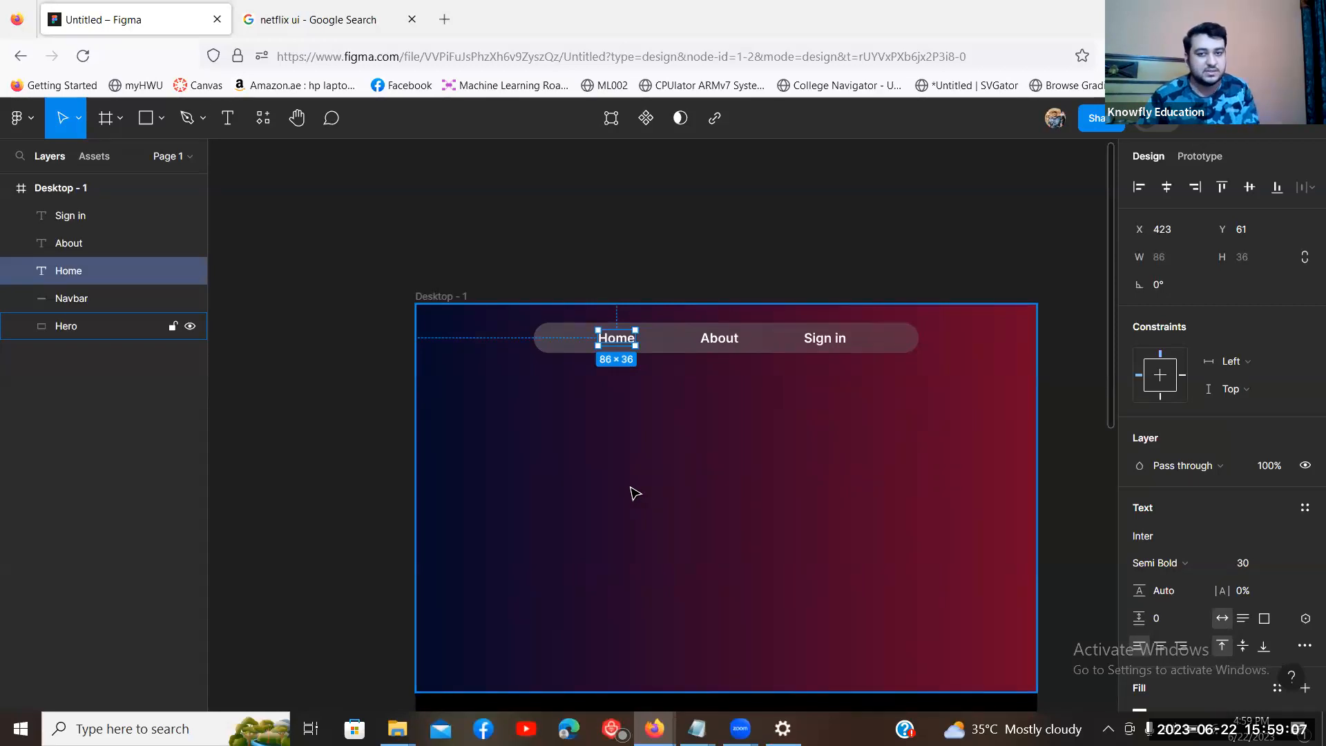
{"action": "left_click", "coordinate": [722, 343], "text": "shift"}
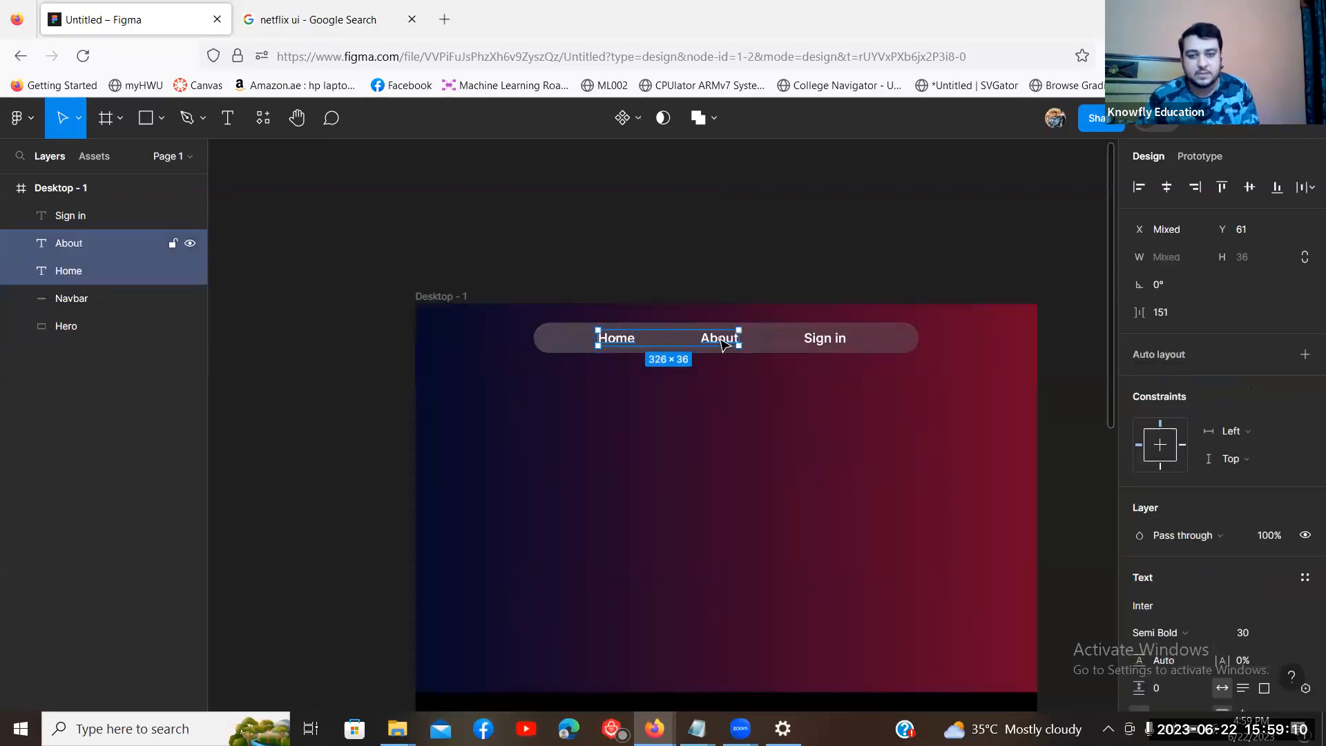
{"action": "left_click", "coordinate": [827, 344], "text": "shift"}
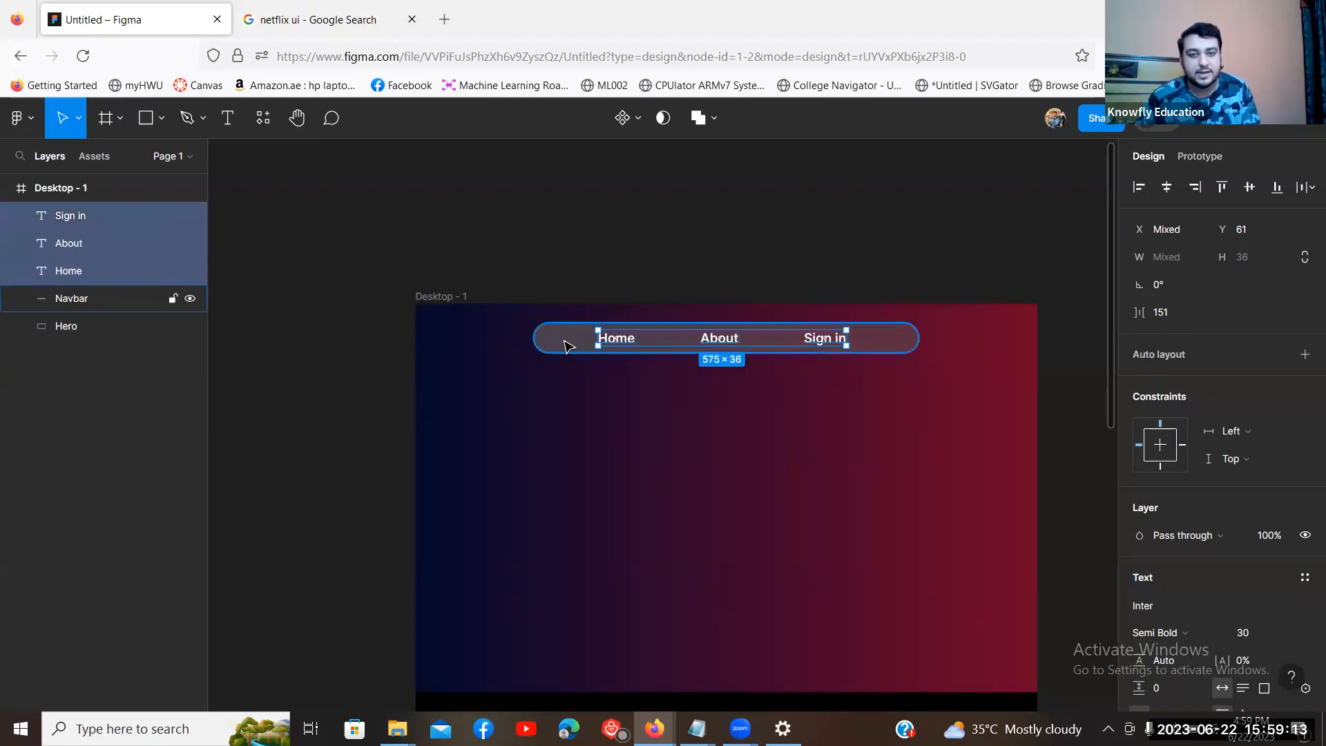
{"action": "left_click", "coordinate": [566, 345], "text": "shift"}
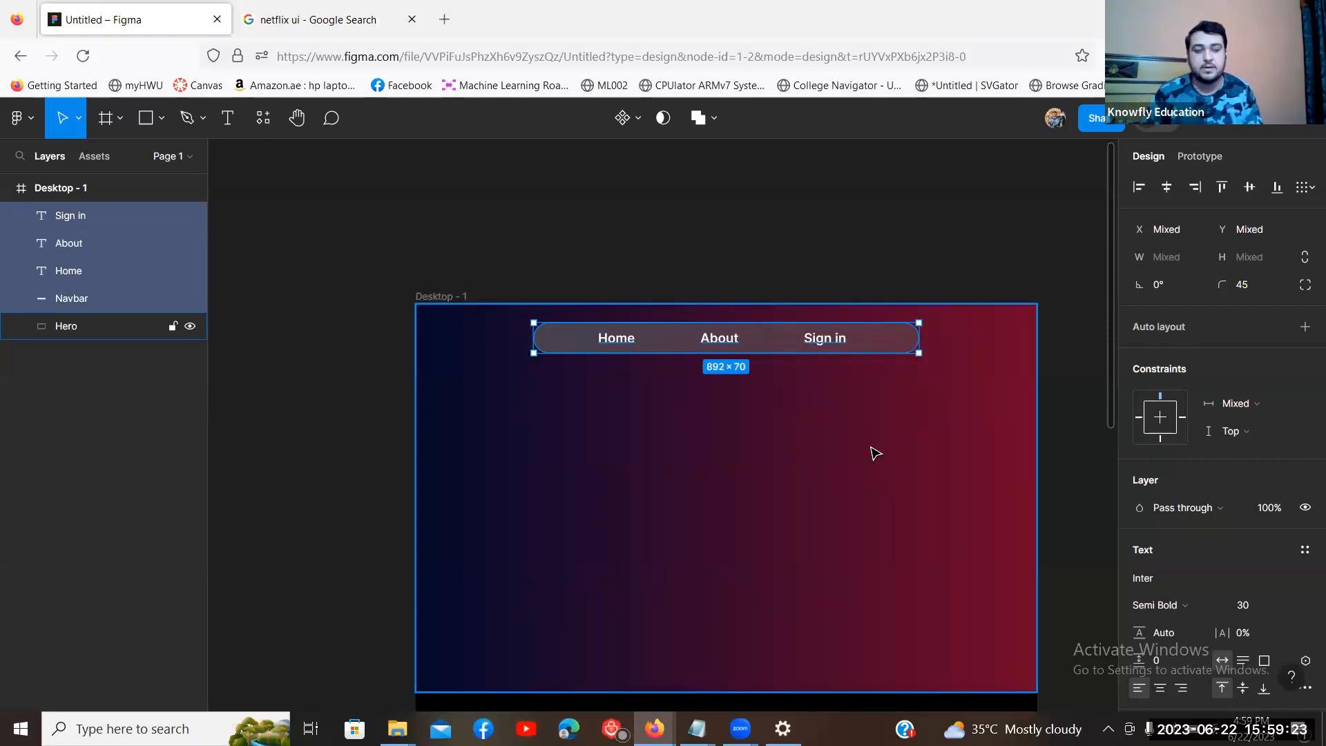
{"action": "right_click", "coordinate": [120, 254]}
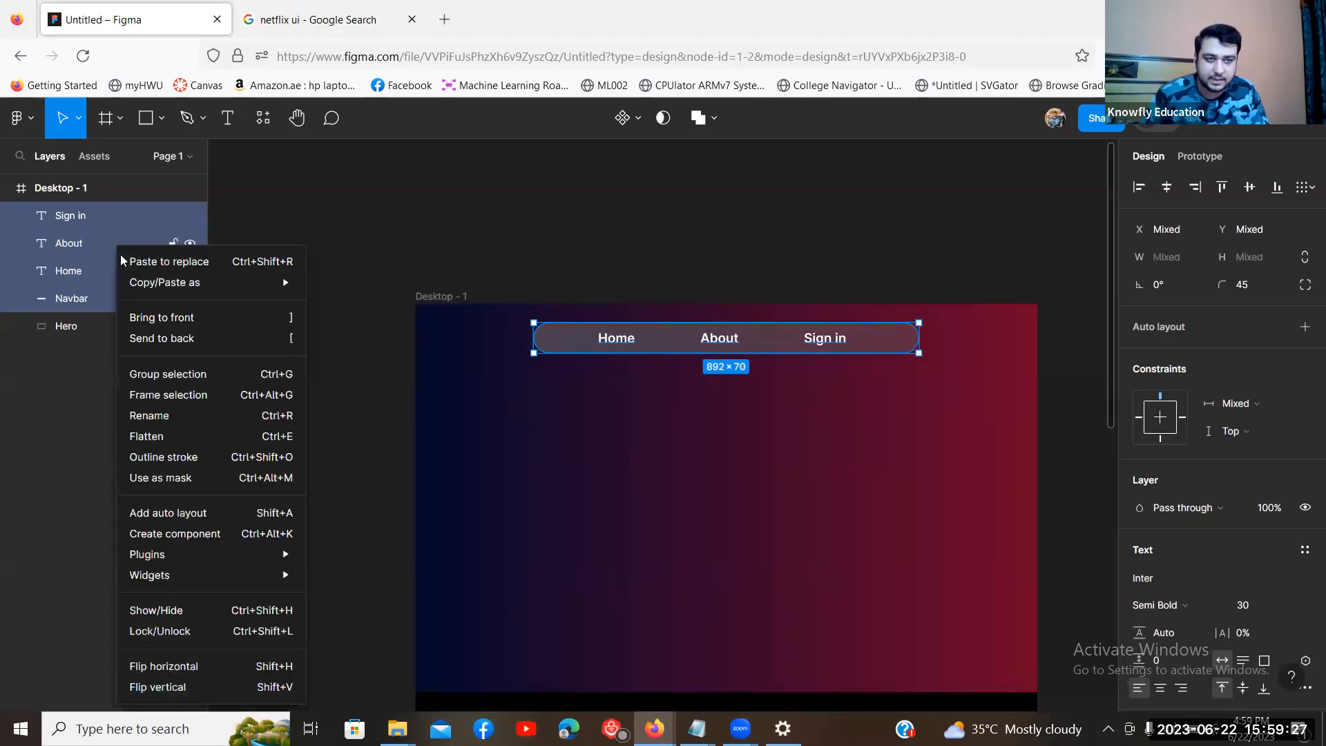
{"action": "mouse_move", "coordinate": [276, 282]}
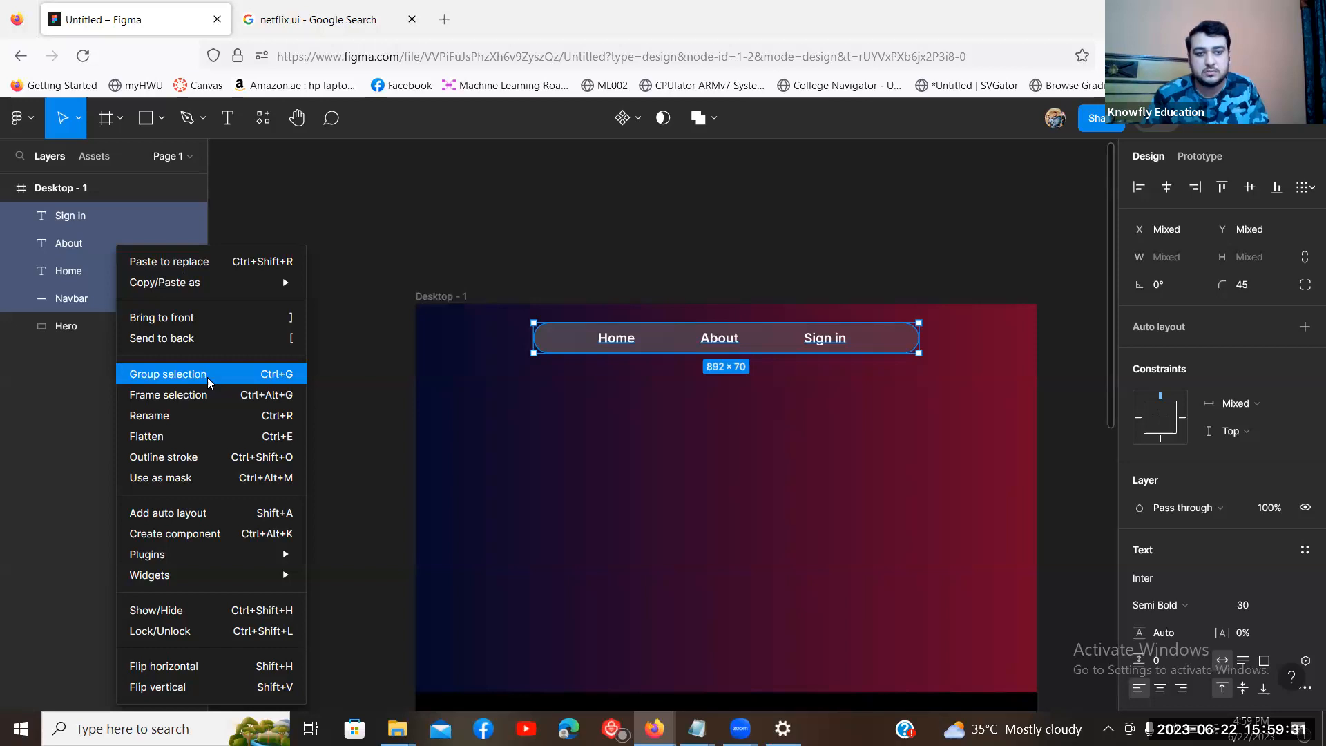
{"action": "left_click", "coordinate": [209, 382]}
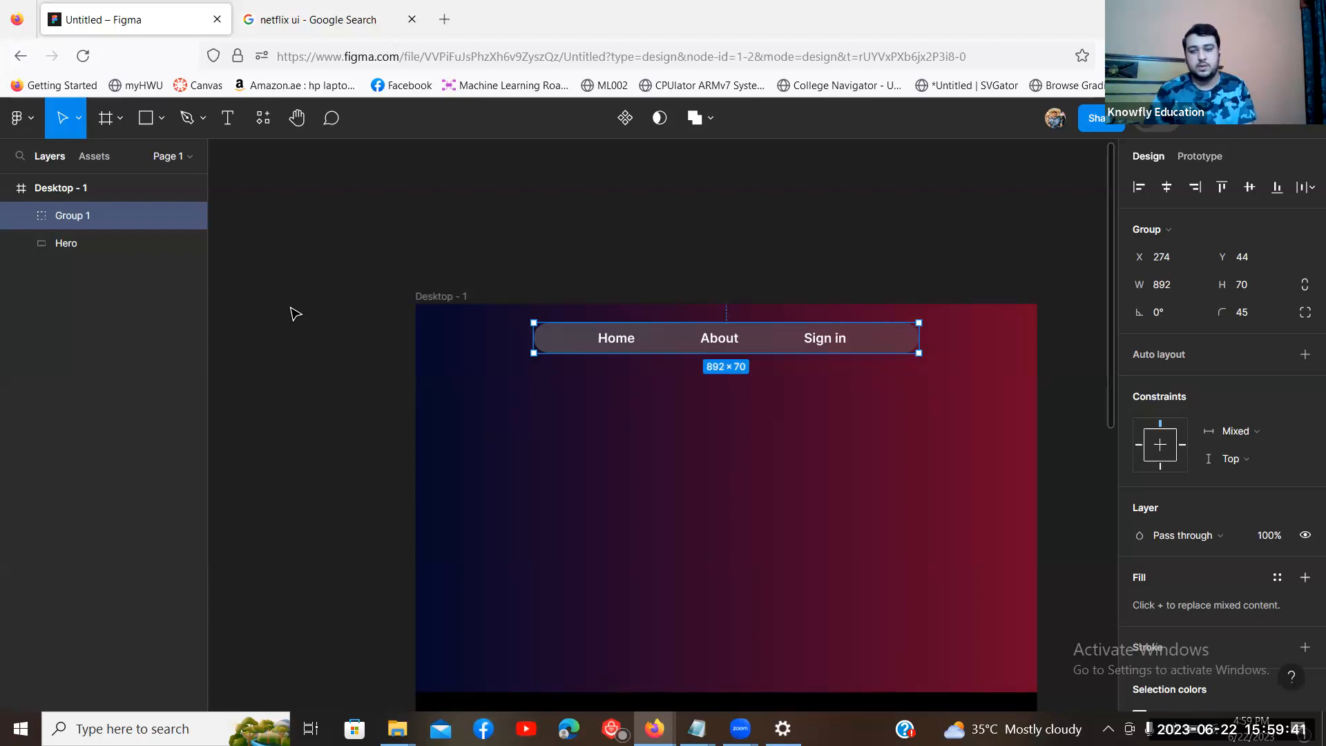
Step: Set the navbar group's constraints to Center horizontally and Top vertically
{"action": "left_click", "coordinate": [1161, 453]}
{"action": "left_click", "coordinate": [1161, 448]}
{"action": "left_click", "coordinate": [1163, 424]}
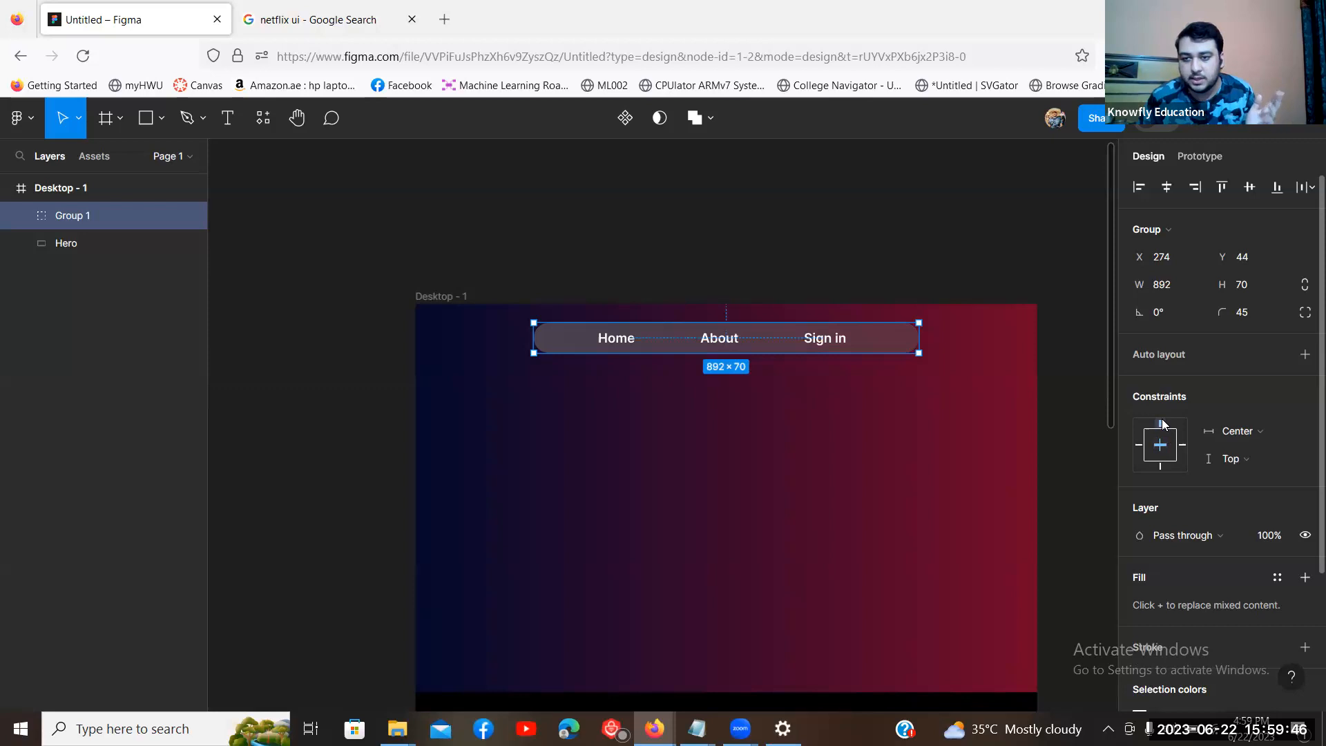
Step: Test the grouped navbar's constraints by widening the Desktop - 1 frame to about 1975, and undo the resize
{"action": "left_click", "coordinate": [749, 206]}
{"action": "key", "text": "minus"}
{"action": "left_click_drag", "start_coordinate": [658, 201], "coordinate": [625, 94]}
{"action": "left_click", "coordinate": [542, 250]}
{"action": "left_click_drag", "start_coordinate": [818, 328], "coordinate": [935, 334]}
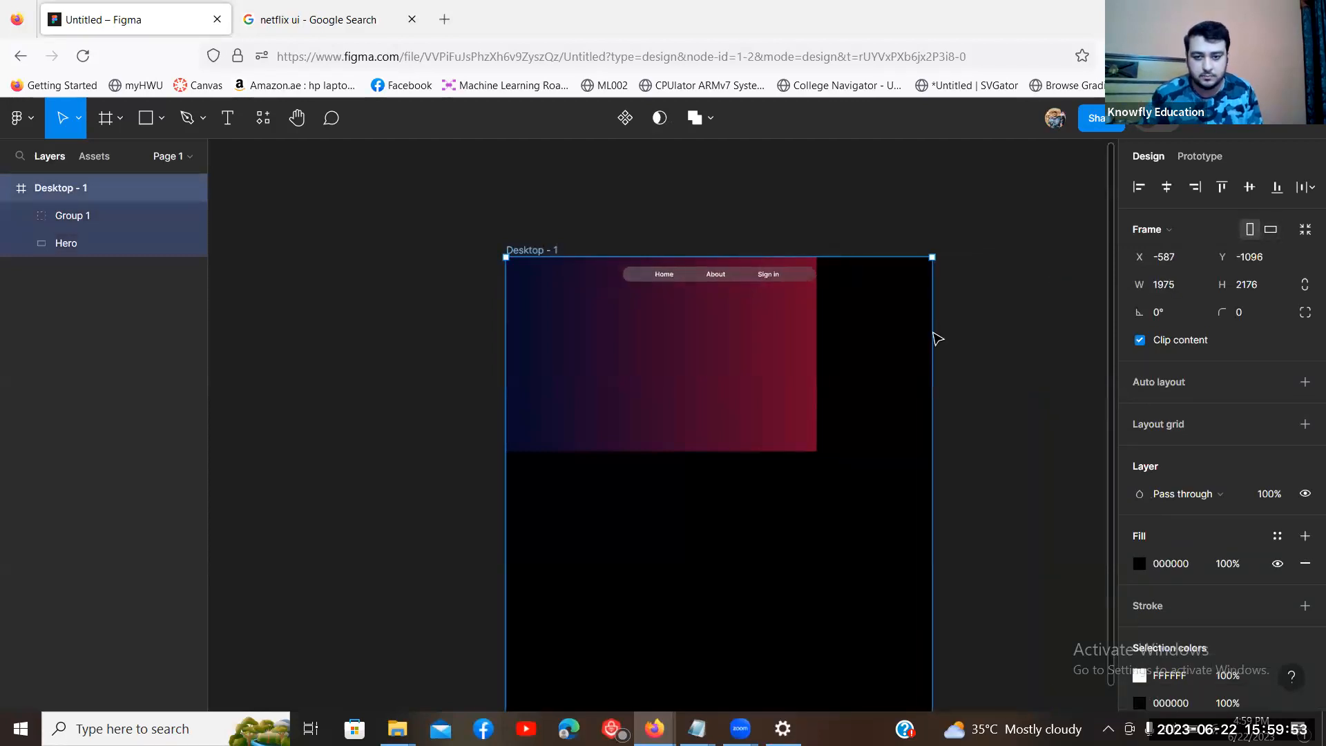
{"action": "key", "text": "ctrl+z"}
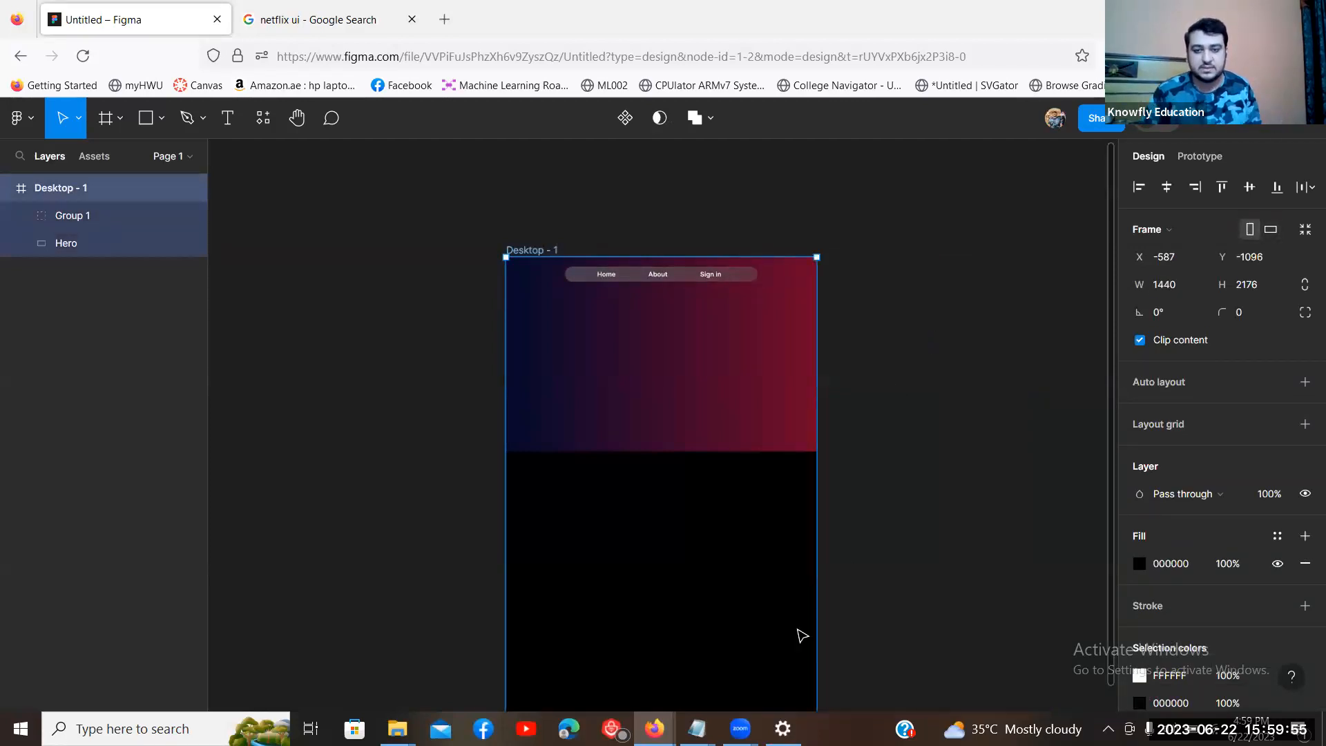
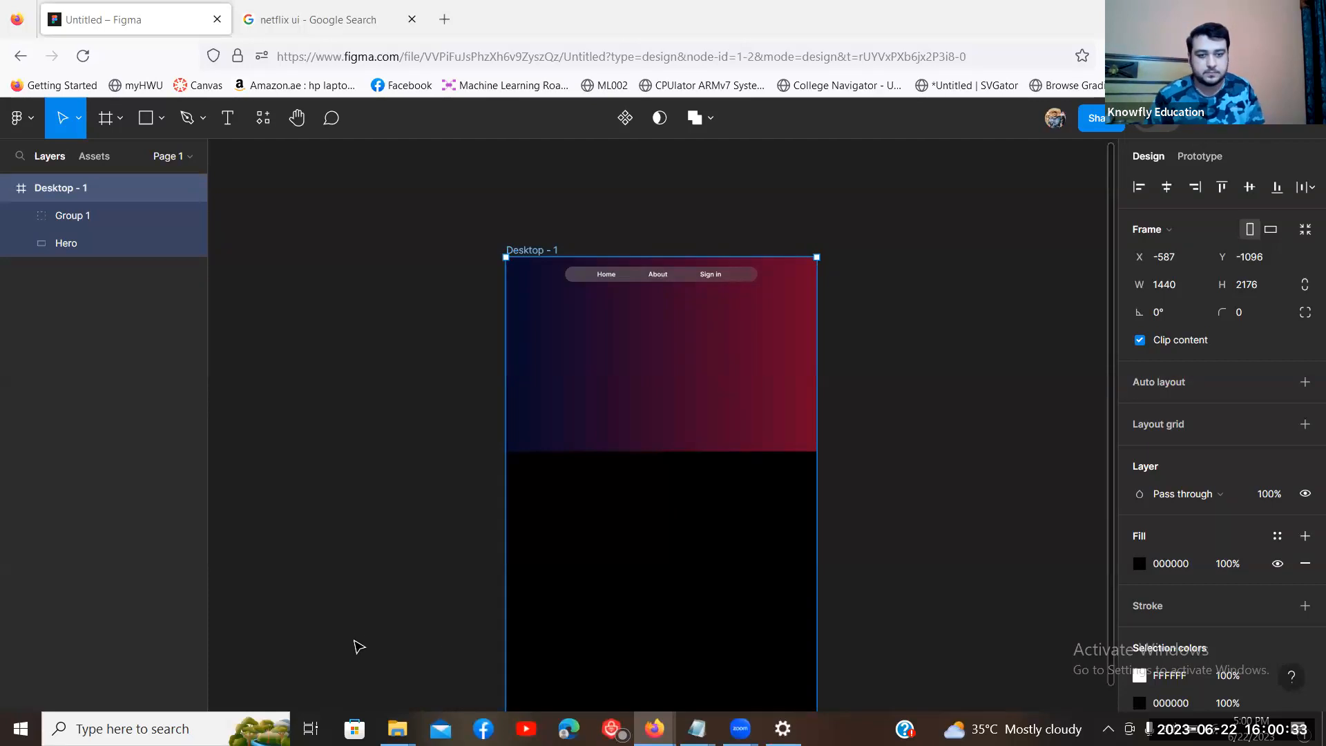
Step: Review the navbar group's horizontal and vertical constraint settings without changing them
{"action": "left_click", "coordinate": [738, 205]}
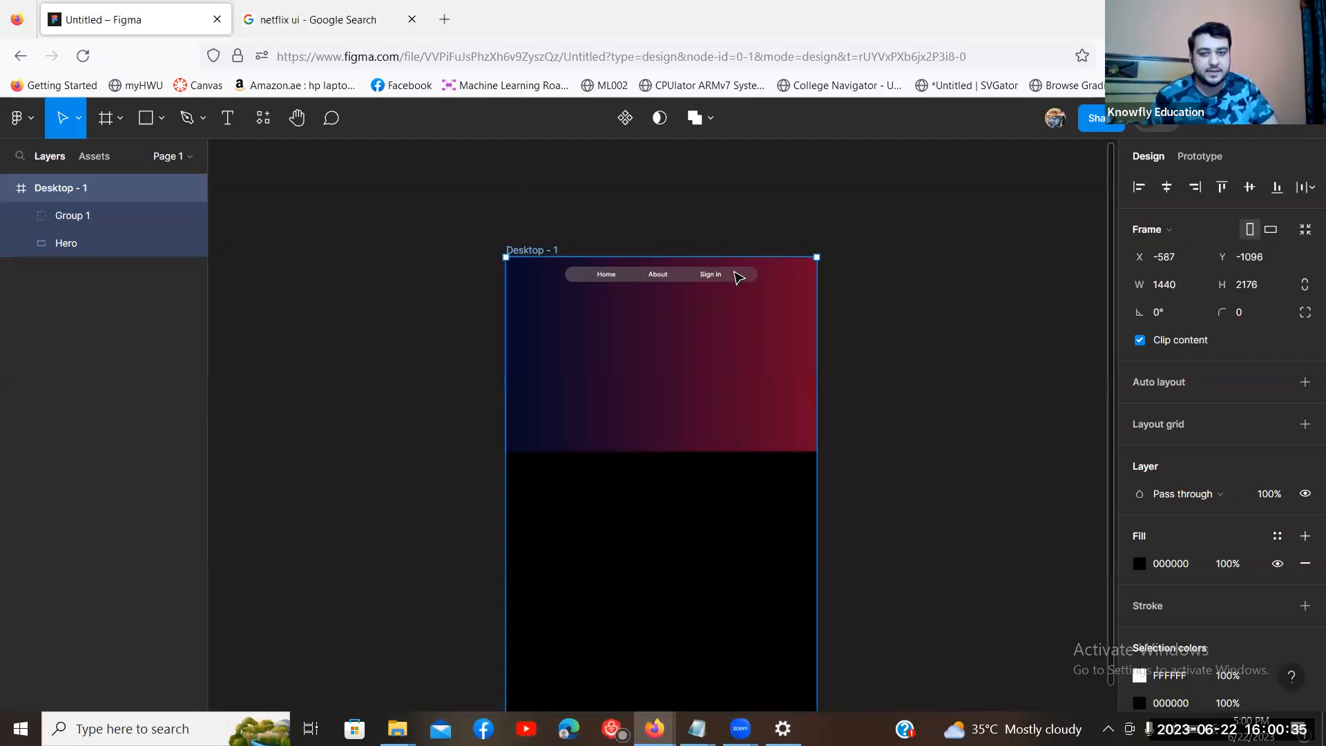
{"action": "left_click", "coordinate": [736, 279]}
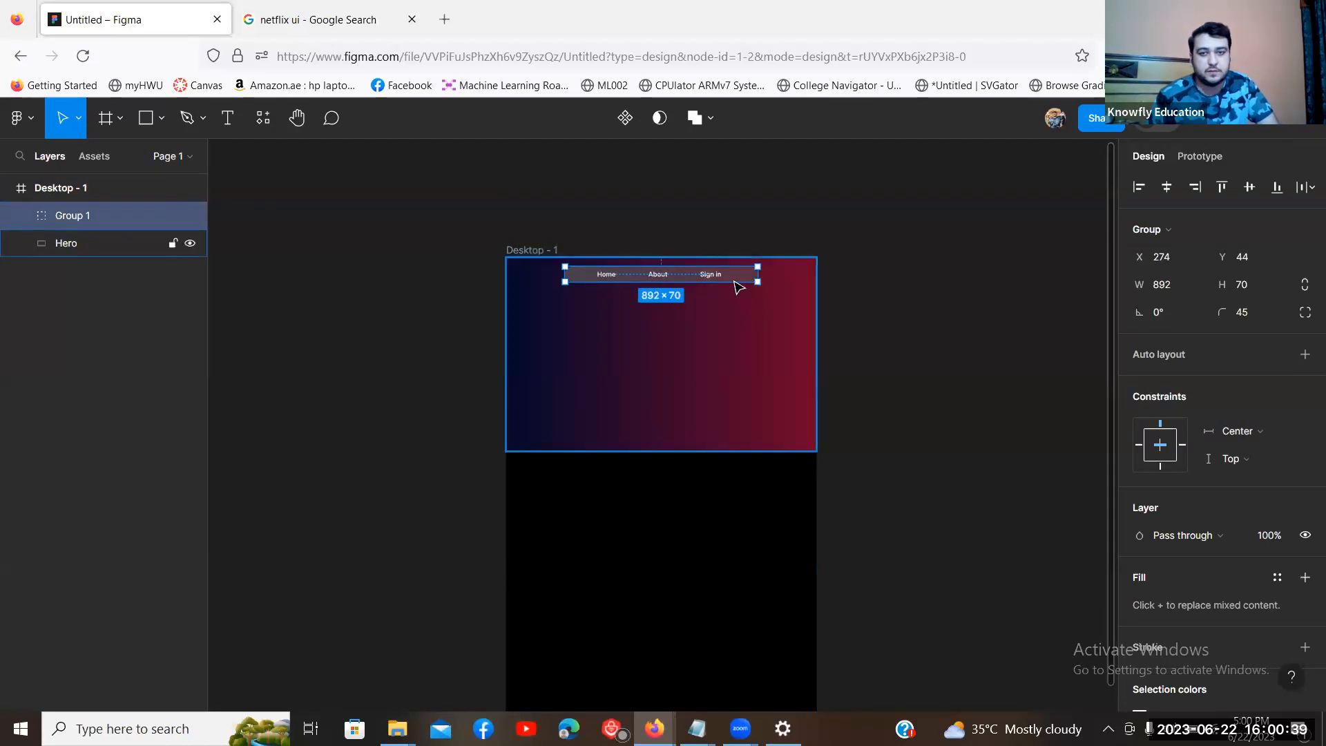
{"action": "scroll", "coordinate": [1270, 377], "scroll_direction": "down", "scroll_amount": 2}
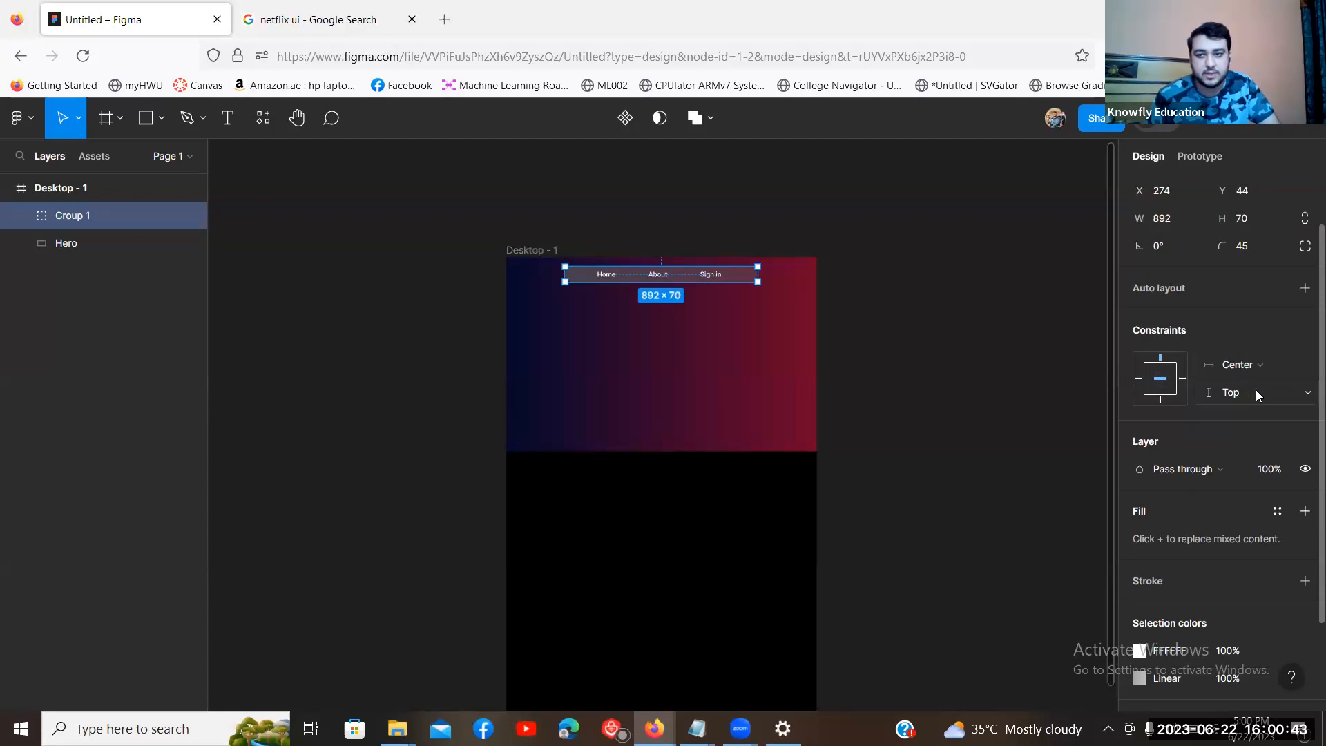
{"action": "left_click", "coordinate": [1251, 391]}
{"action": "left_click", "coordinate": [1255, 366]}
{"action": "left_click", "coordinate": [1255, 371]}
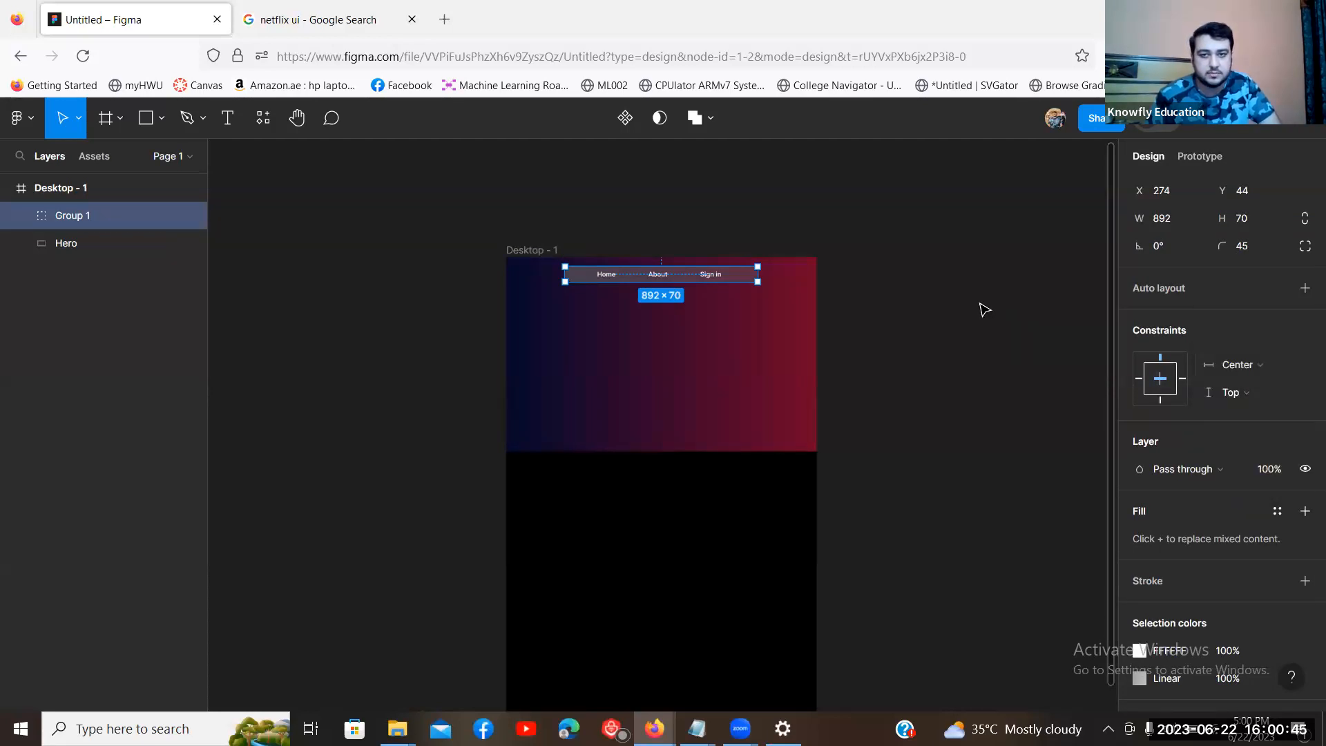
{"action": "left_click", "coordinate": [981, 307]}
{"action": "left_click", "coordinate": [121, 222]}
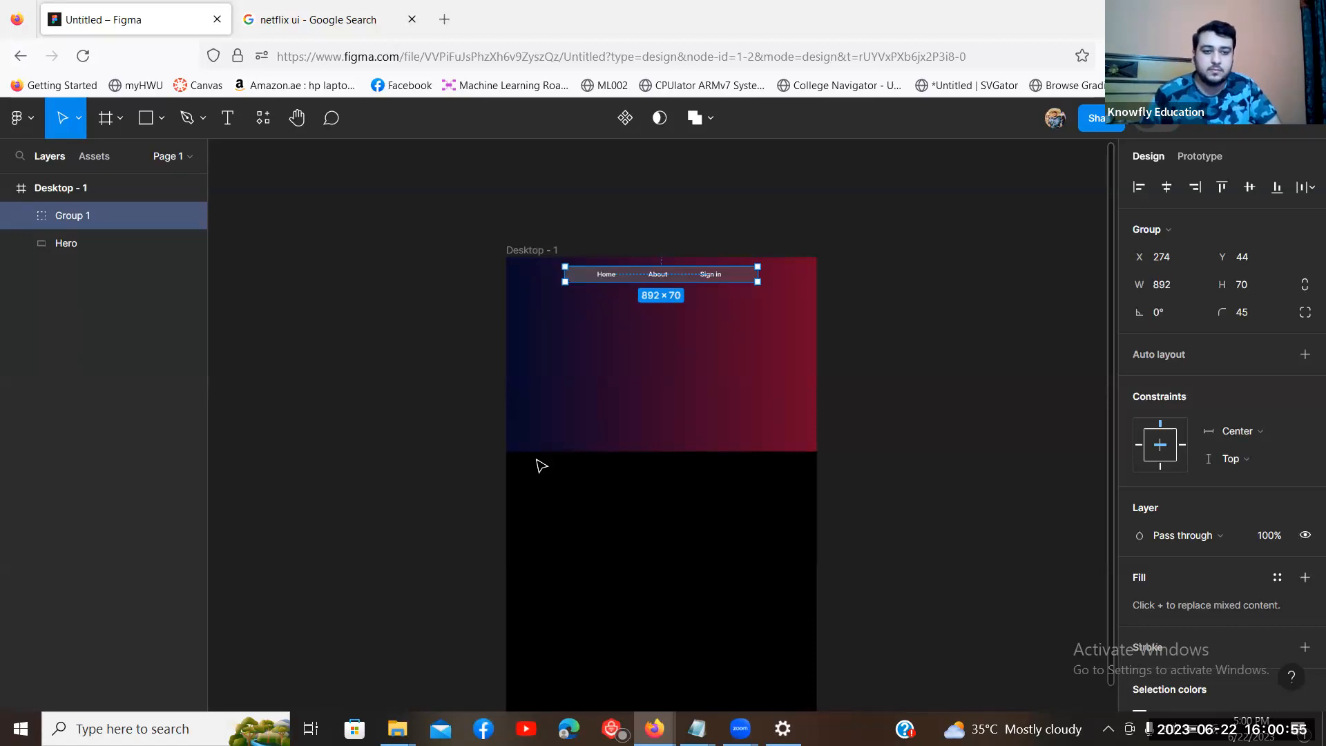
Step: Duplicate the Desktop - 1 frame with its Hero and navbar group
{"action": "left_click", "coordinate": [957, 382]}
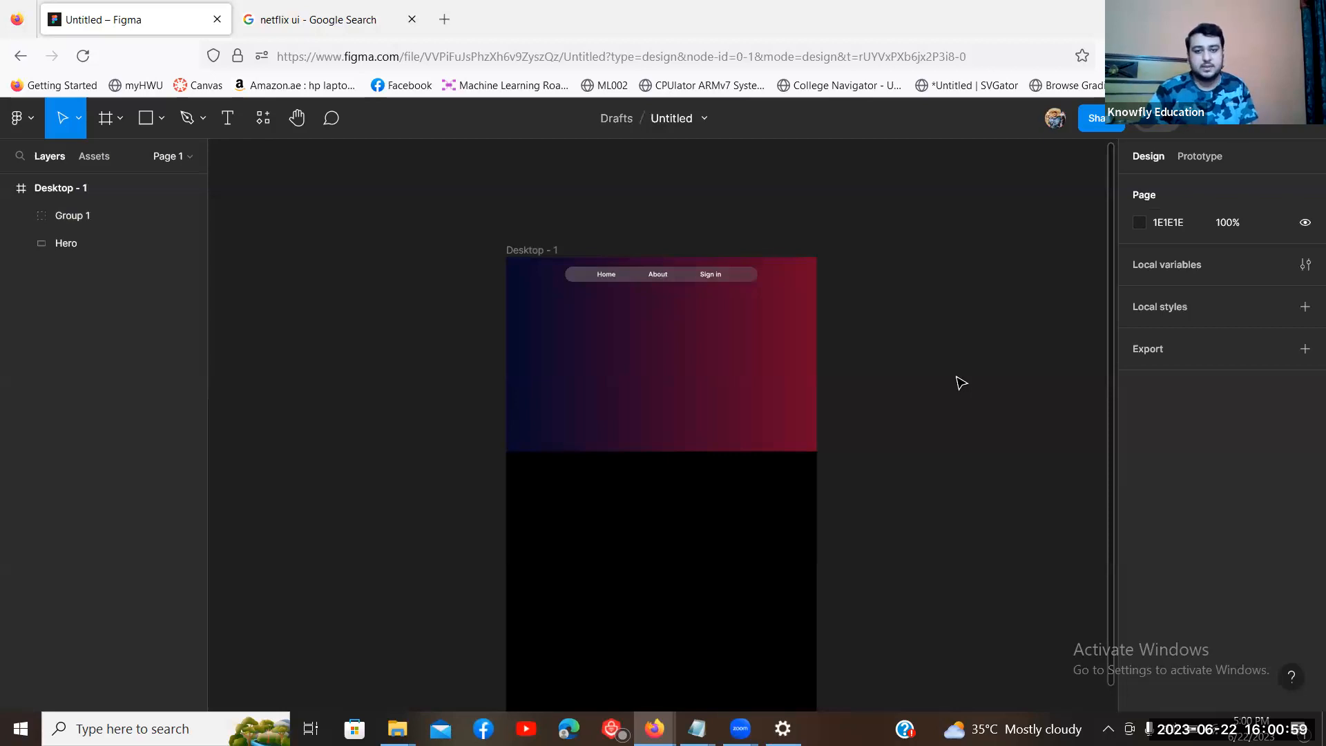
{"action": "scroll", "coordinate": [959, 382], "scroll_direction": "up", "scroll_amount": 2}
{"action": "scroll", "coordinate": [960, 382], "scroll_direction": "down", "scroll_amount": 2}
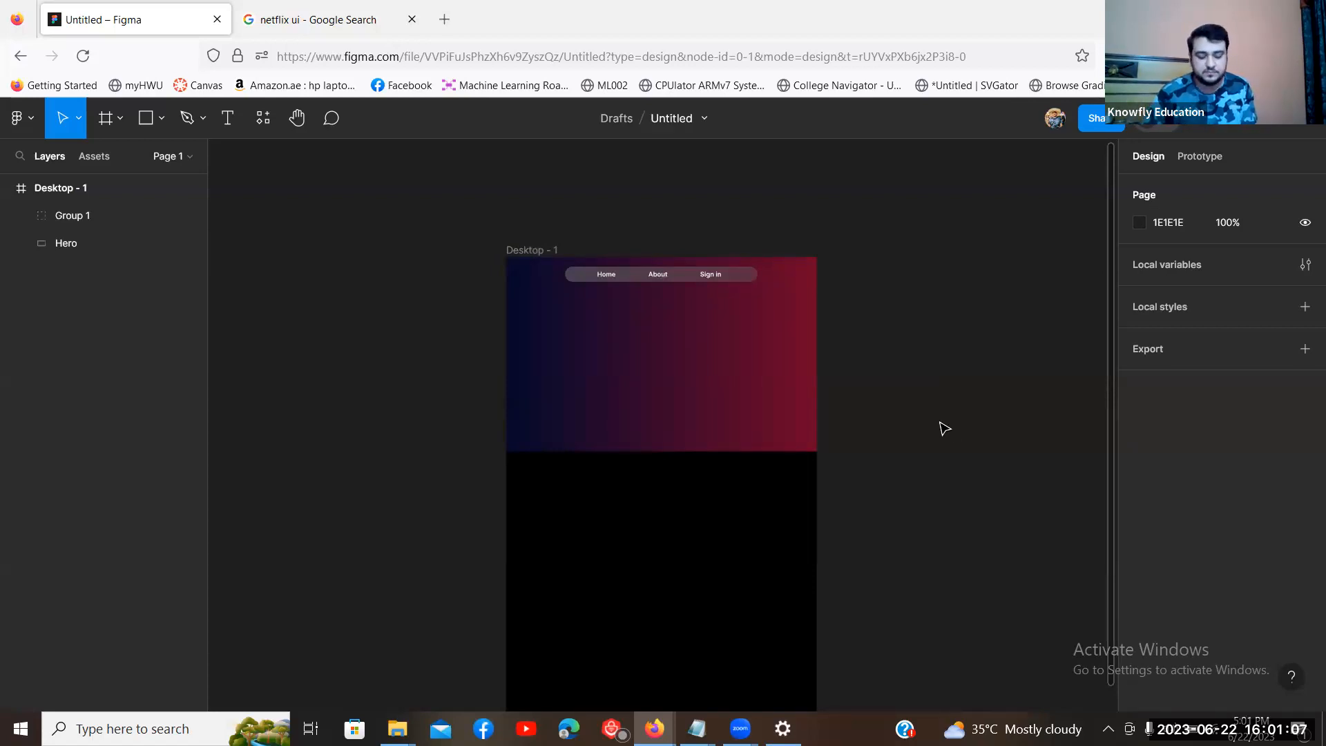
{"action": "left_click", "coordinate": [530, 250]}
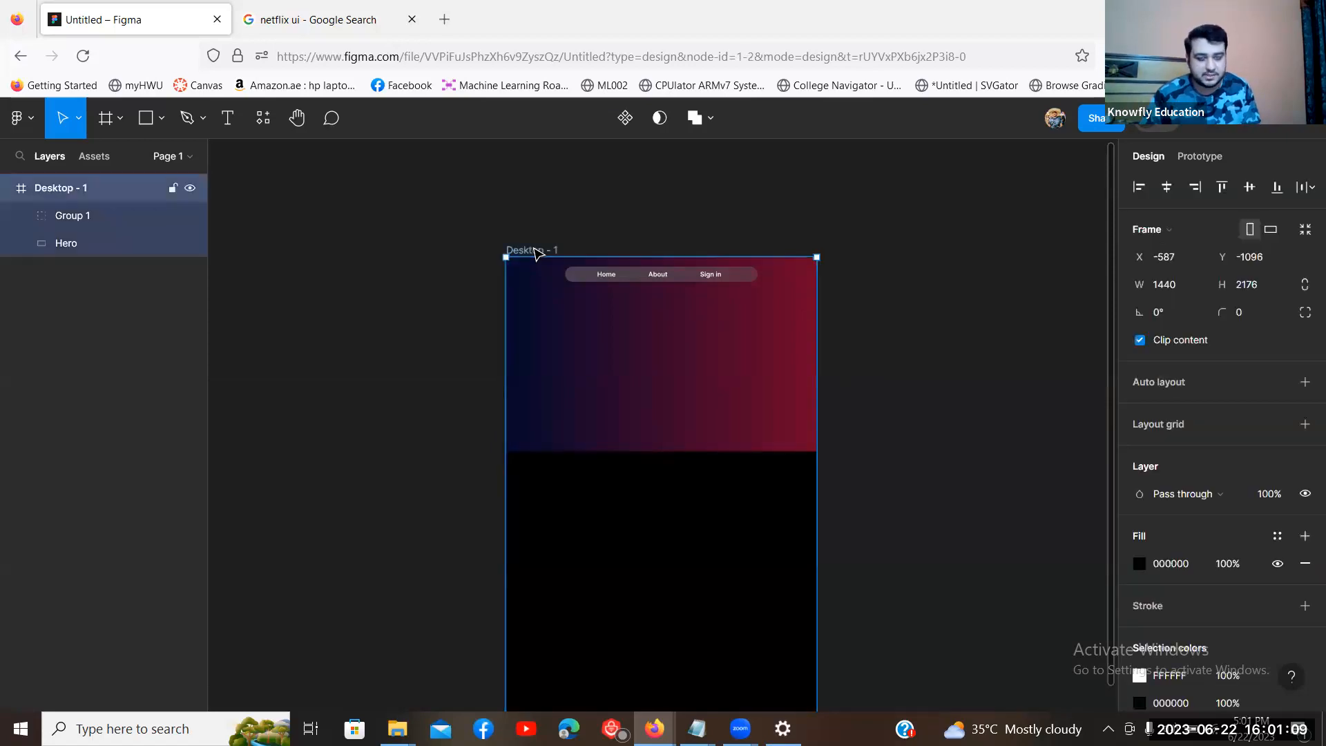
{"action": "key", "text": "ctrl+d"}
{"action": "left_click", "coordinate": [1086, 306]}
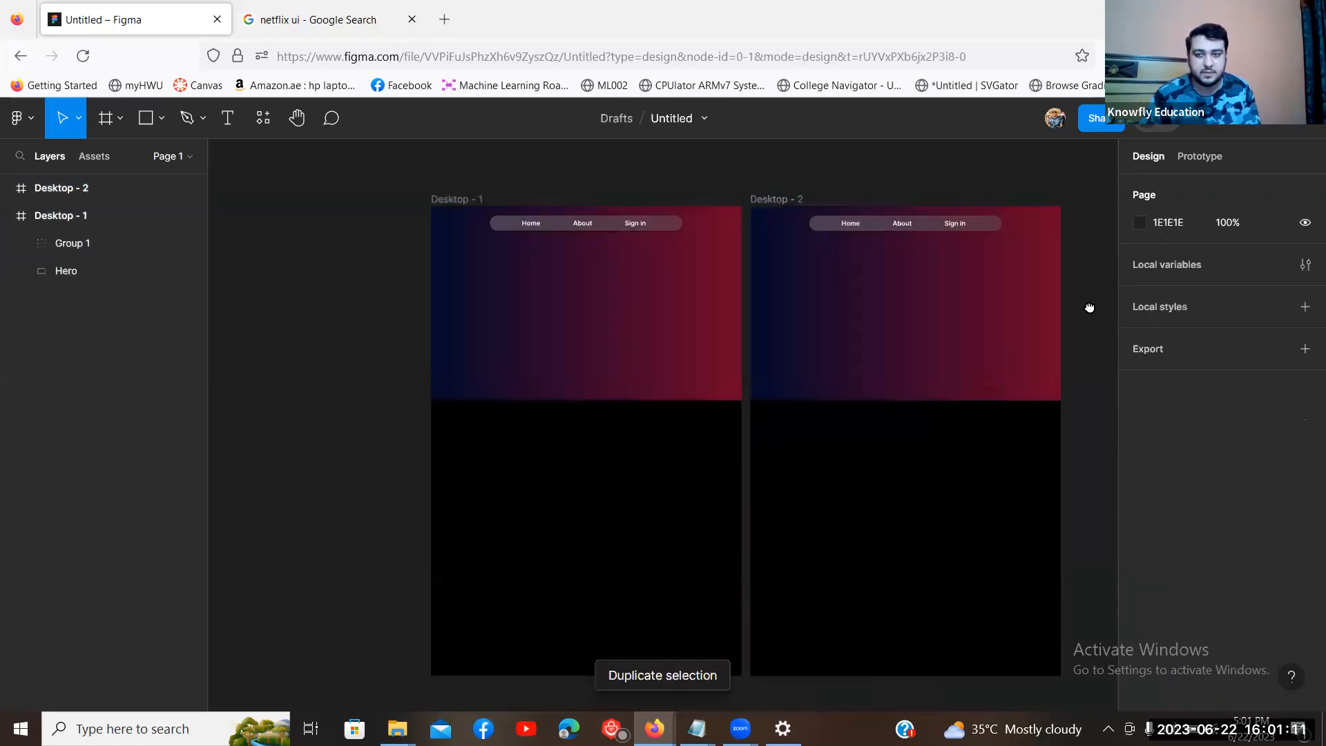
Step: Ungroup the navbar group in the Desktop - 2 frame into its separate texts and Navbar shape
{"action": "key", "text": "ctrl+plus"}
{"action": "left_click_drag", "start_coordinate": [941, 317], "coordinate": [749, 397]}
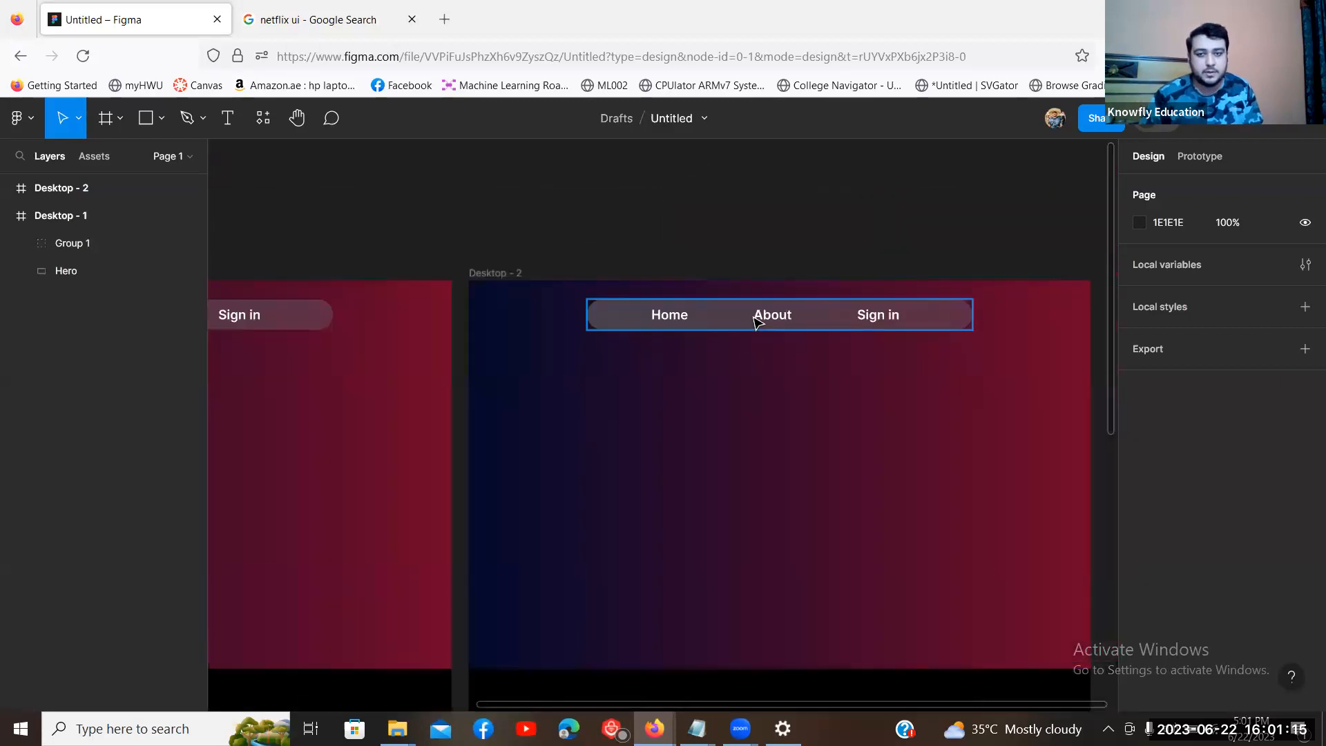
{"action": "left_click", "coordinate": [754, 322]}
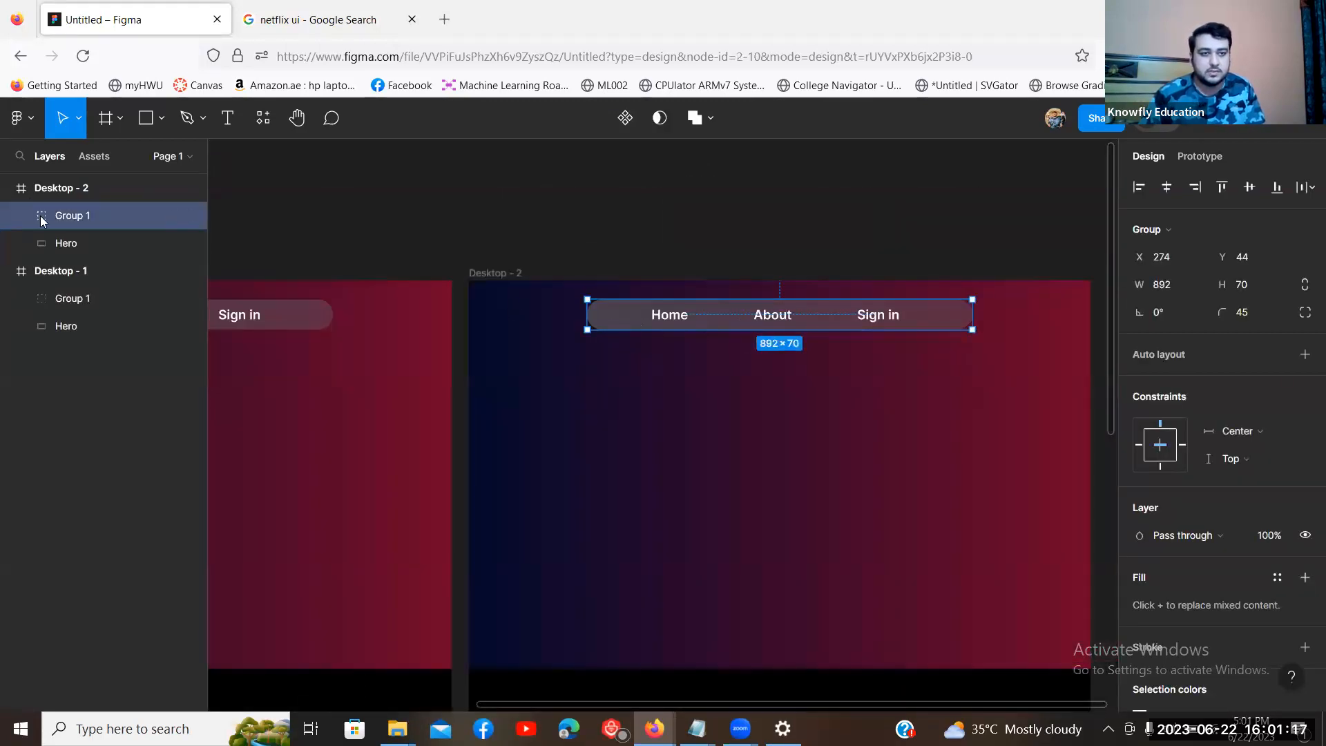
{"action": "right_click", "coordinate": [91, 217]}
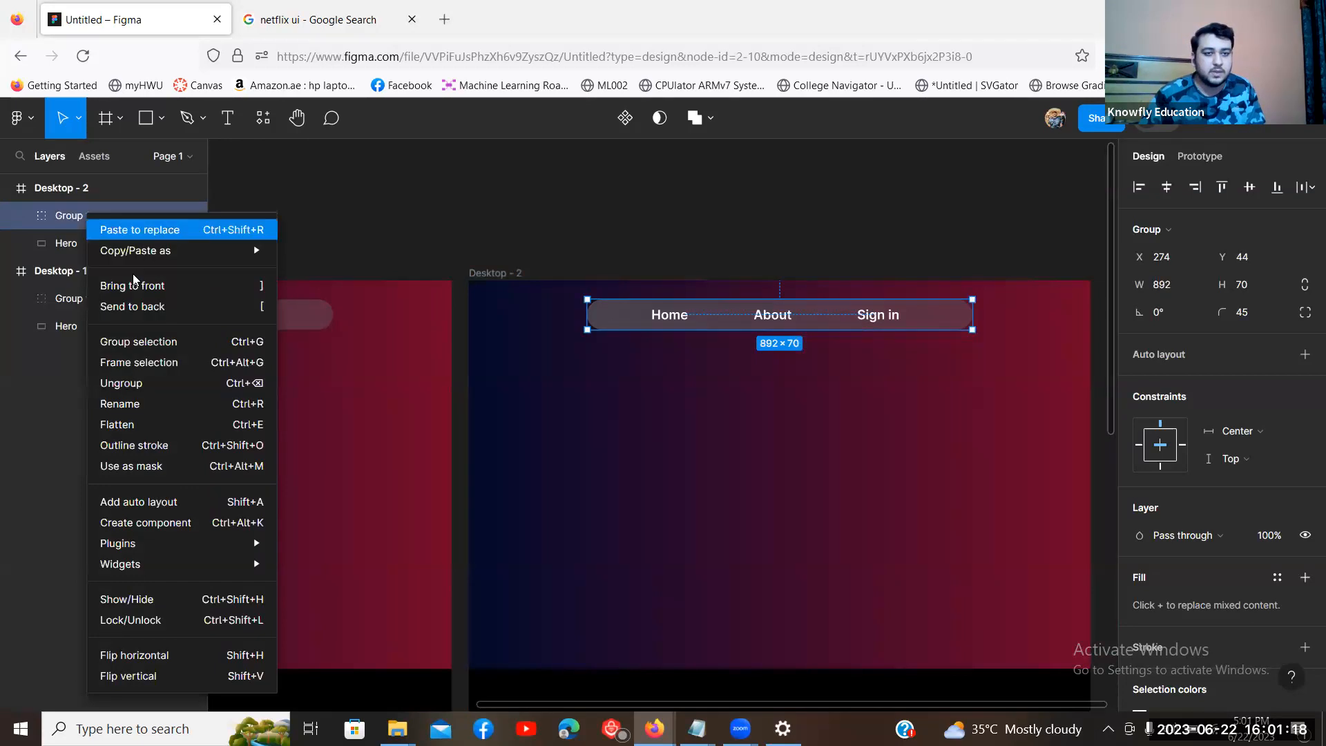
{"action": "left_click", "coordinate": [128, 393]}
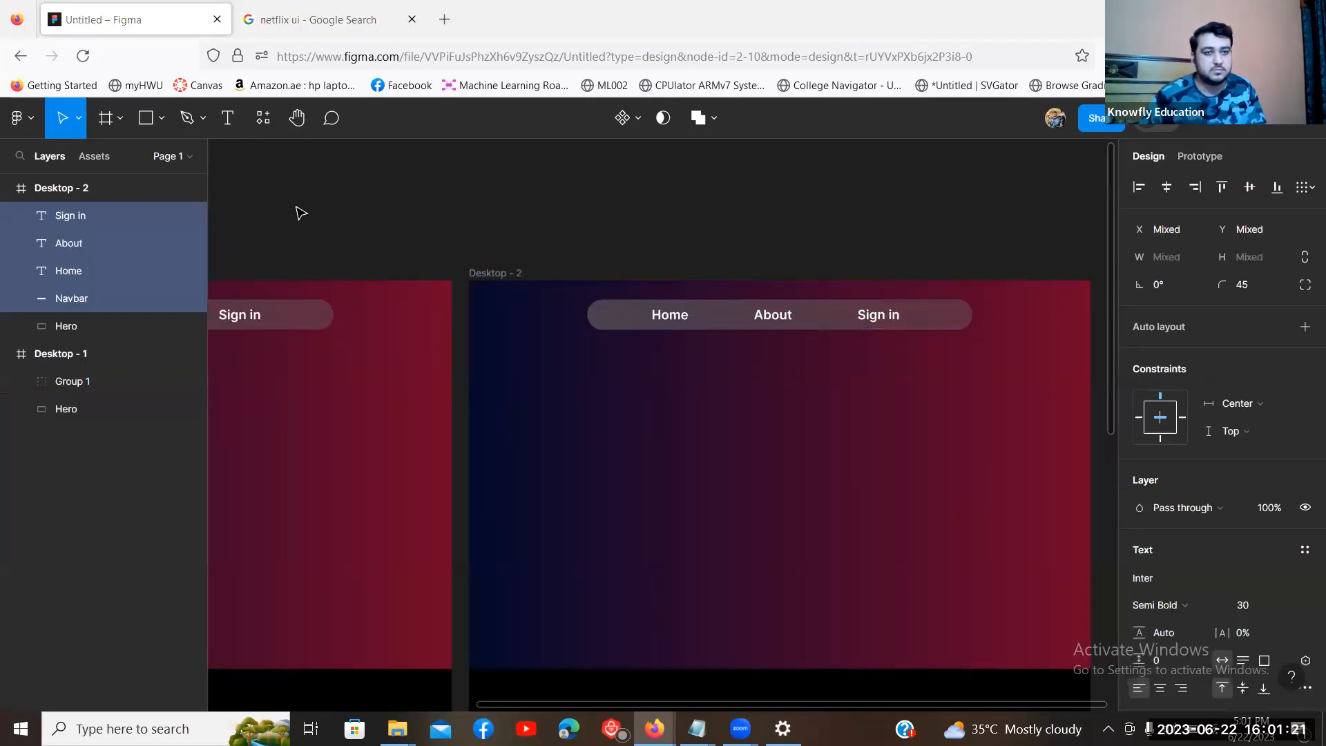
{"action": "left_click", "coordinate": [271, 216]}
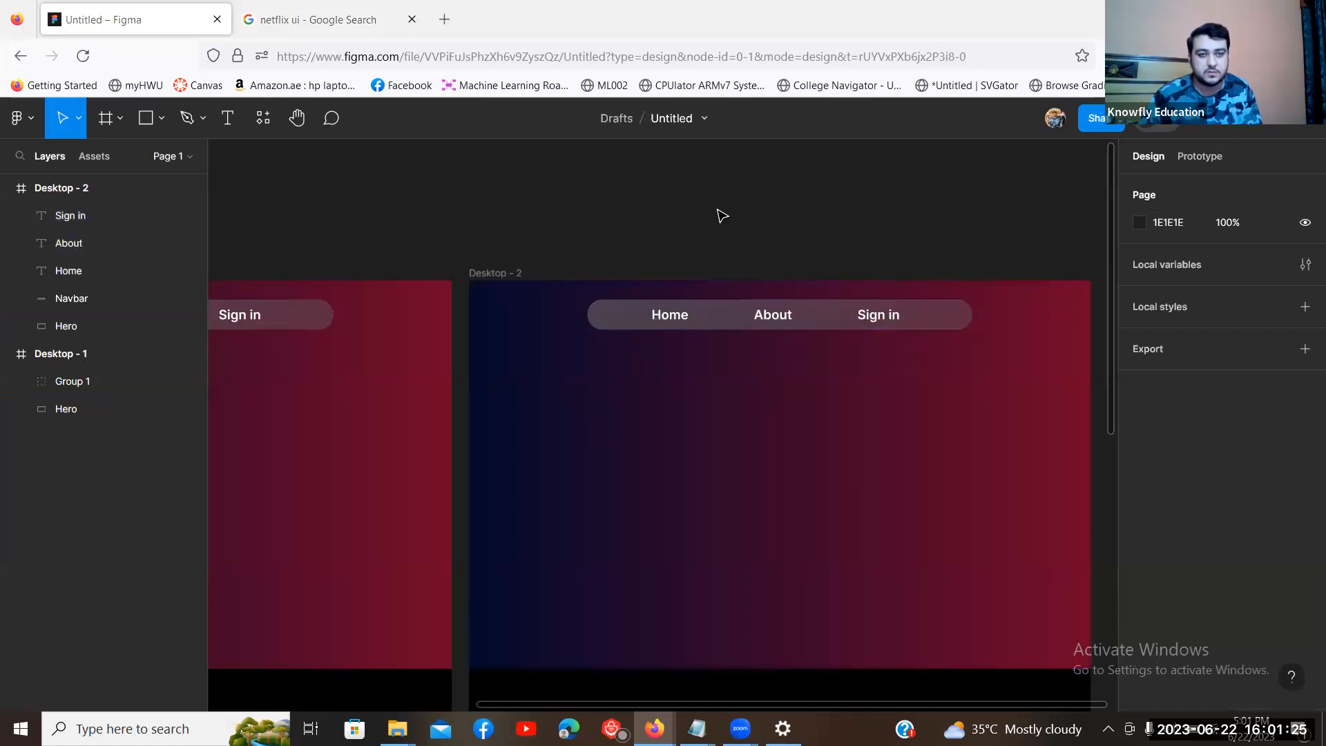
{"action": "left_click", "coordinate": [91, 217]}
{"action": "left_click", "coordinate": [89, 296], "text": "shift"}
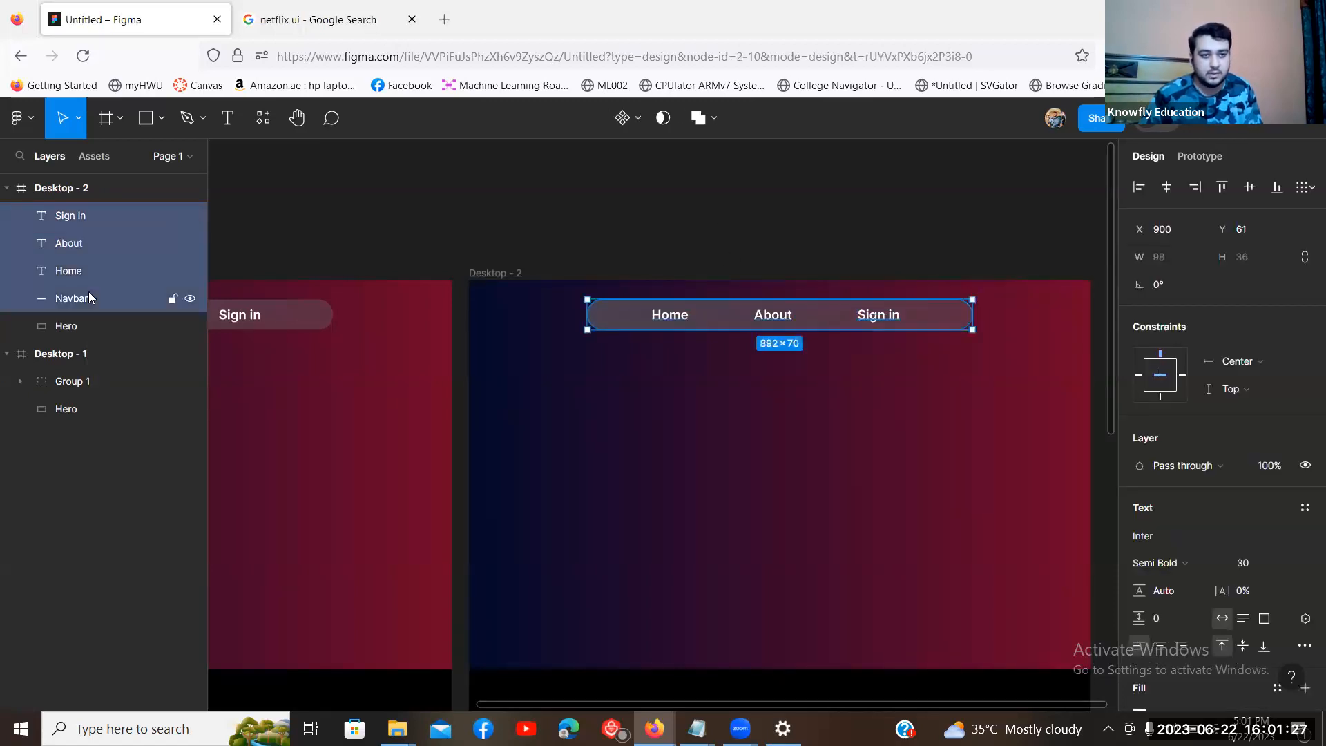
{"action": "right_click", "coordinate": [87, 295]}
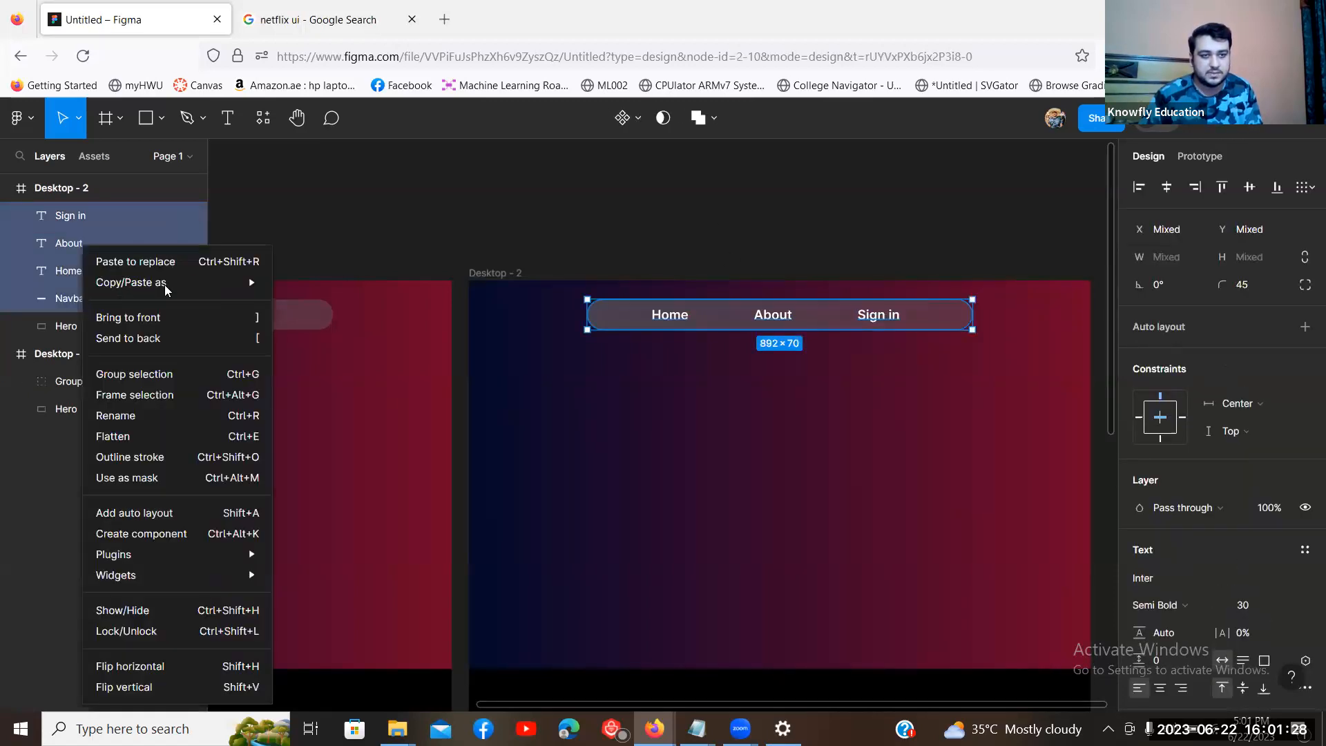
{"action": "left_click", "coordinate": [651, 174]}
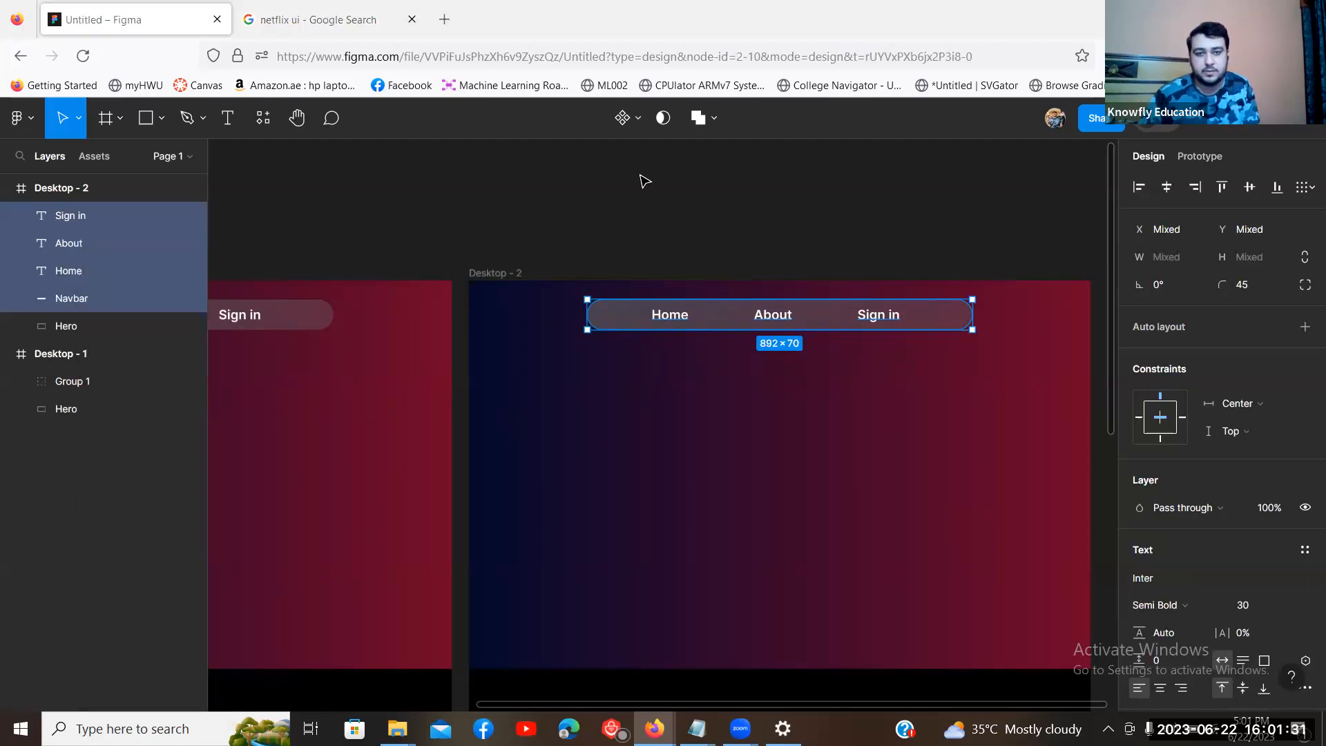
{"action": "left_click", "coordinate": [644, 180]}
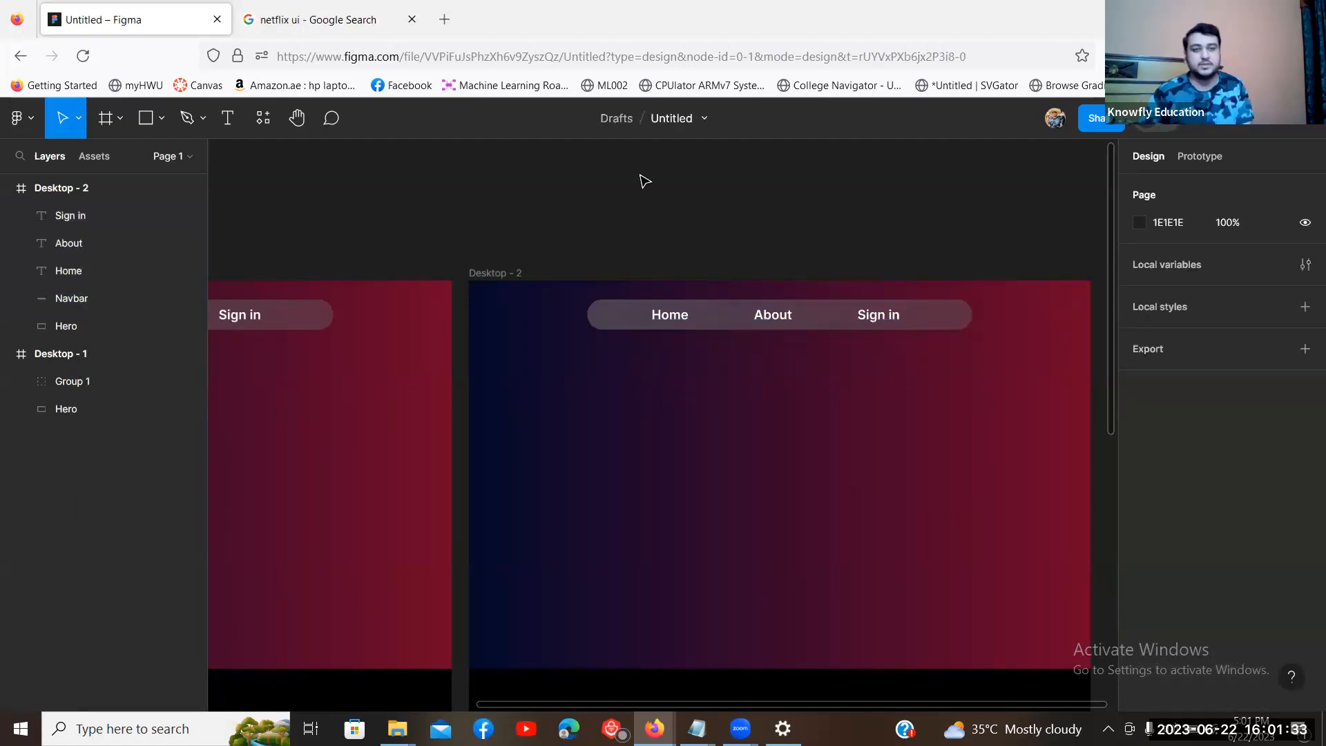
{"action": "left_click", "coordinate": [608, 325]}
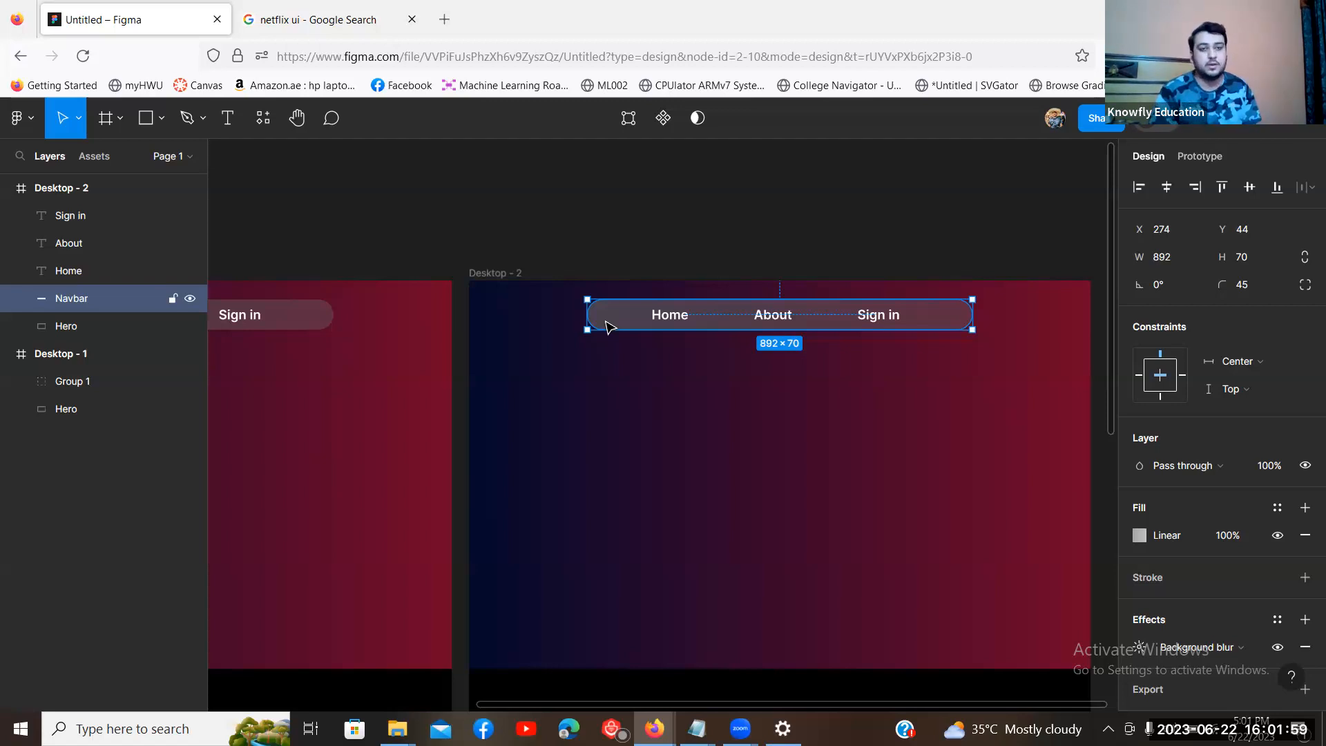
{"action": "left_click", "coordinate": [607, 236]}
Step: Draw a frame about 879 × 72 just below the navbar in Desktop - 2
{"action": "left_click", "coordinate": [113, 123]}
{"action": "left_click", "coordinate": [114, 122]}
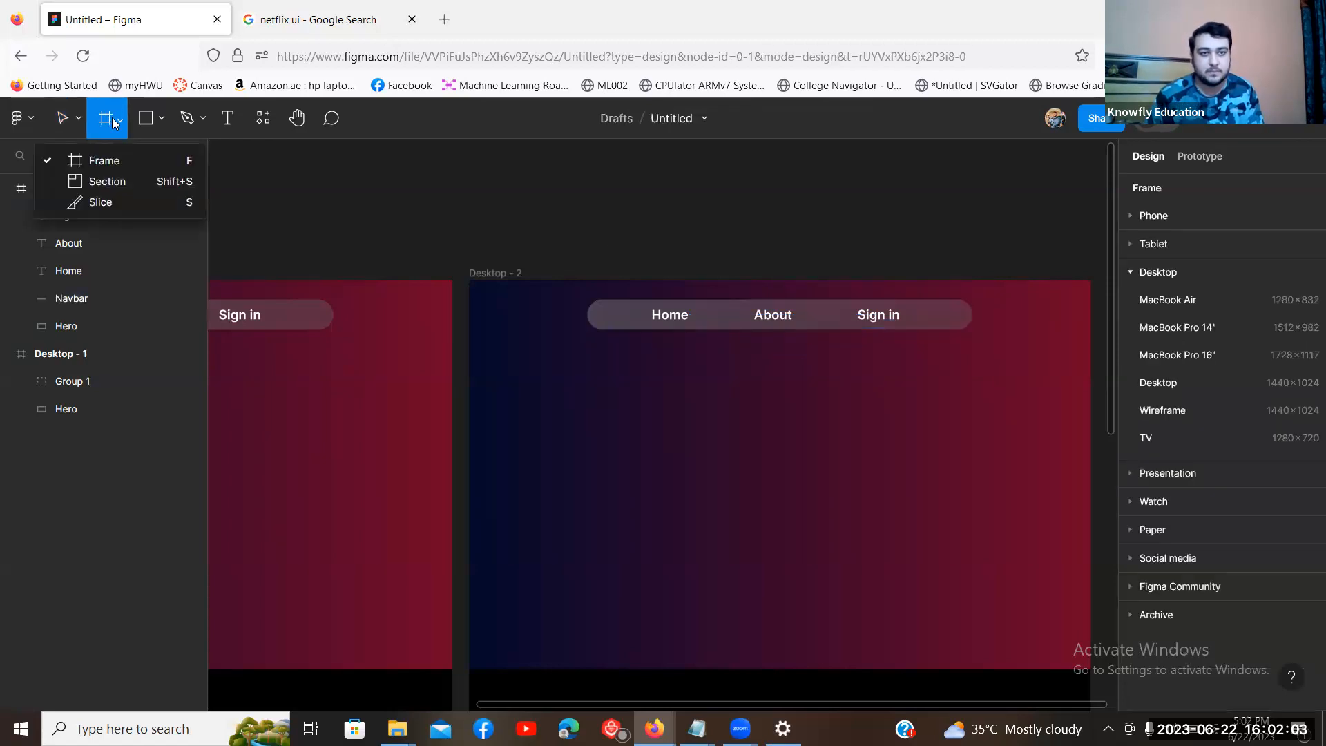
{"action": "left_click", "coordinate": [109, 159]}
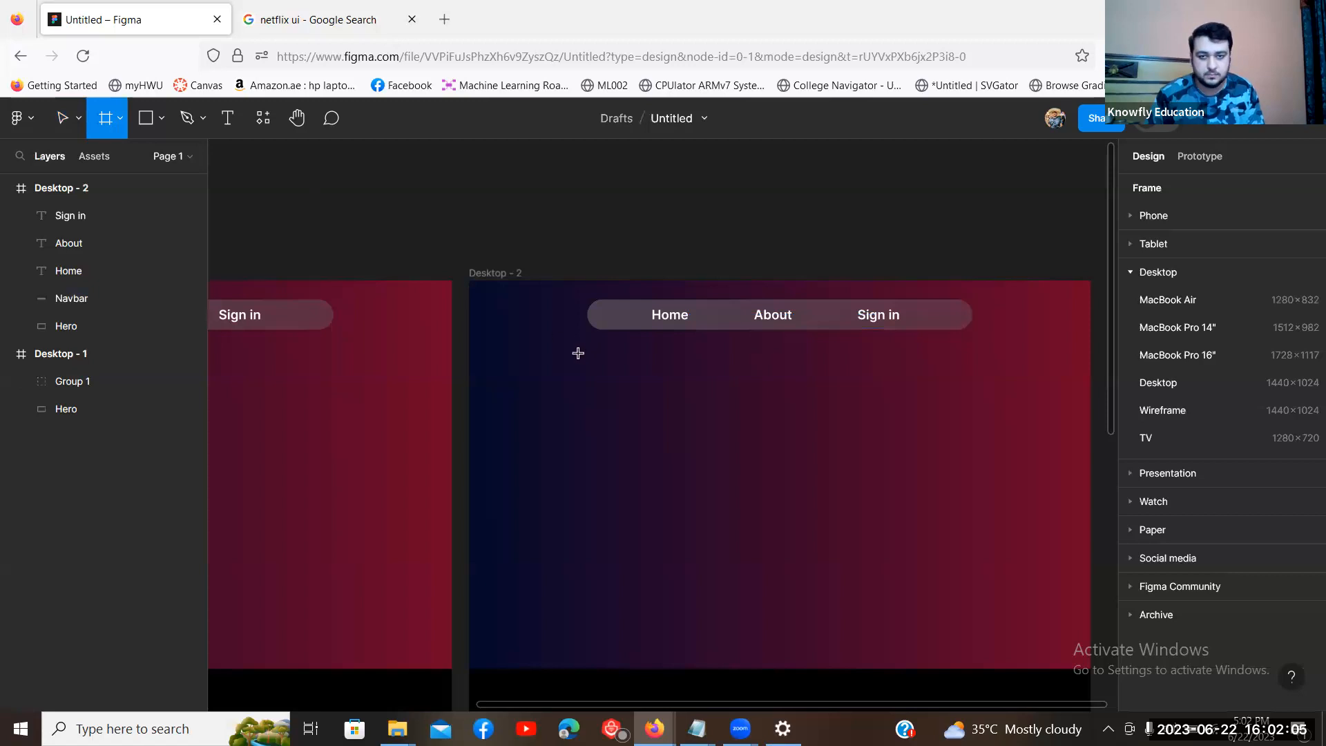
{"action": "left_click_drag", "start_coordinate": [592, 354], "coordinate": [972, 386]}
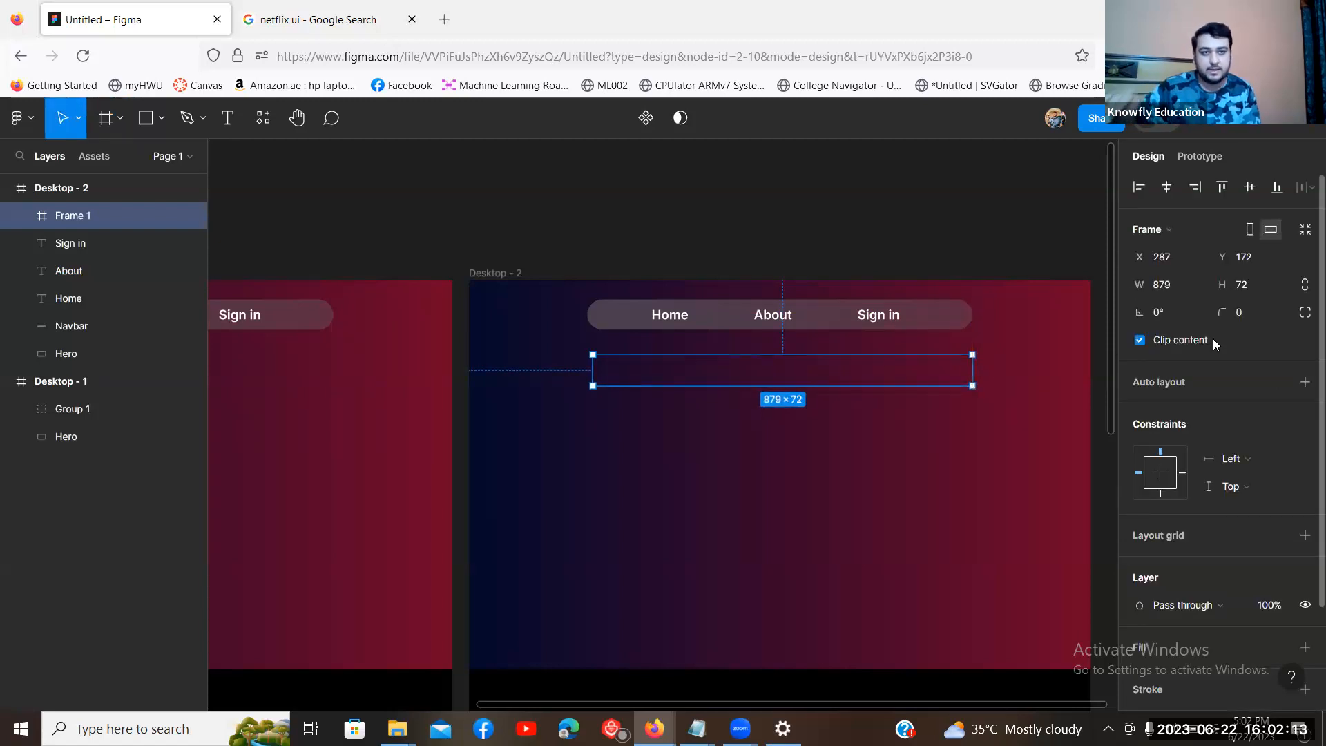
Step: Give the new frame a linear gradient fill running from its left edge to its right edge
{"action": "scroll", "coordinate": [1240, 487], "scroll_direction": "down", "scroll_amount": 2}
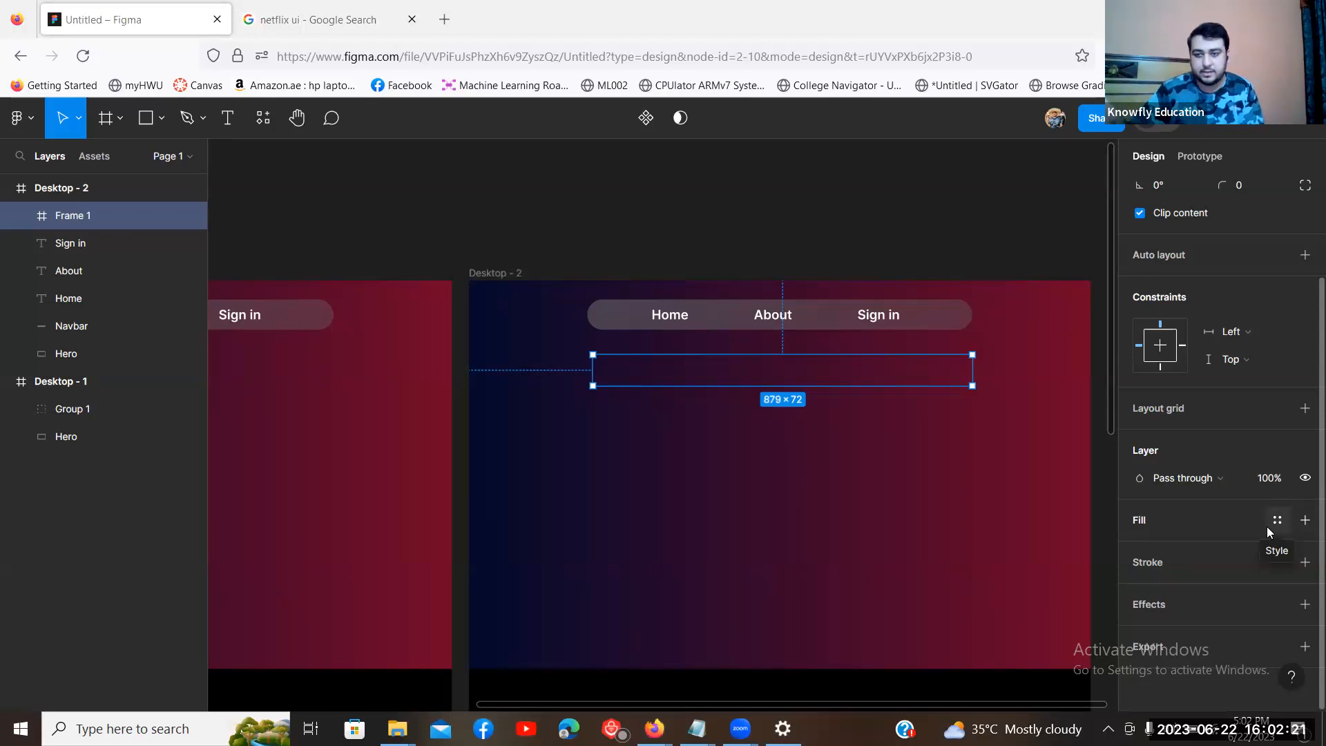
{"action": "left_click", "coordinate": [1304, 521]}
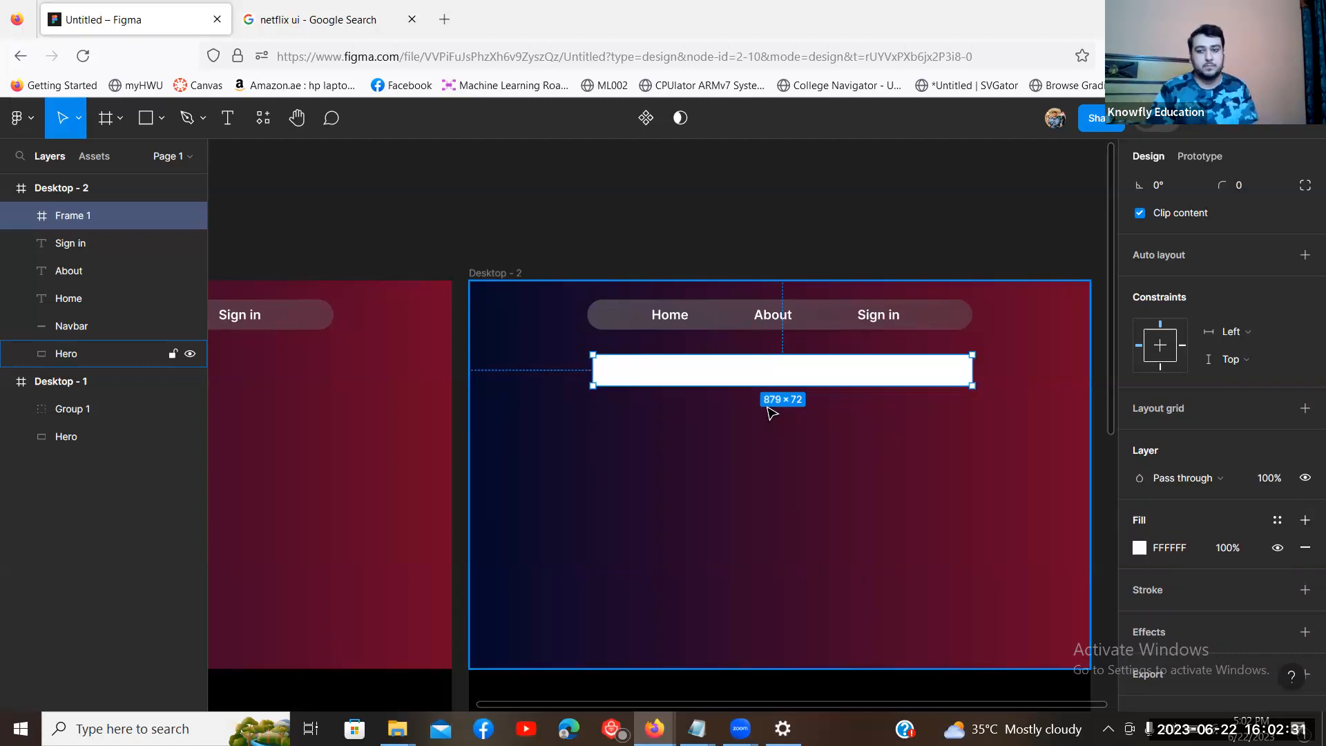
{"action": "left_click", "coordinate": [1139, 549]}
{"action": "left_click", "coordinate": [954, 191]}
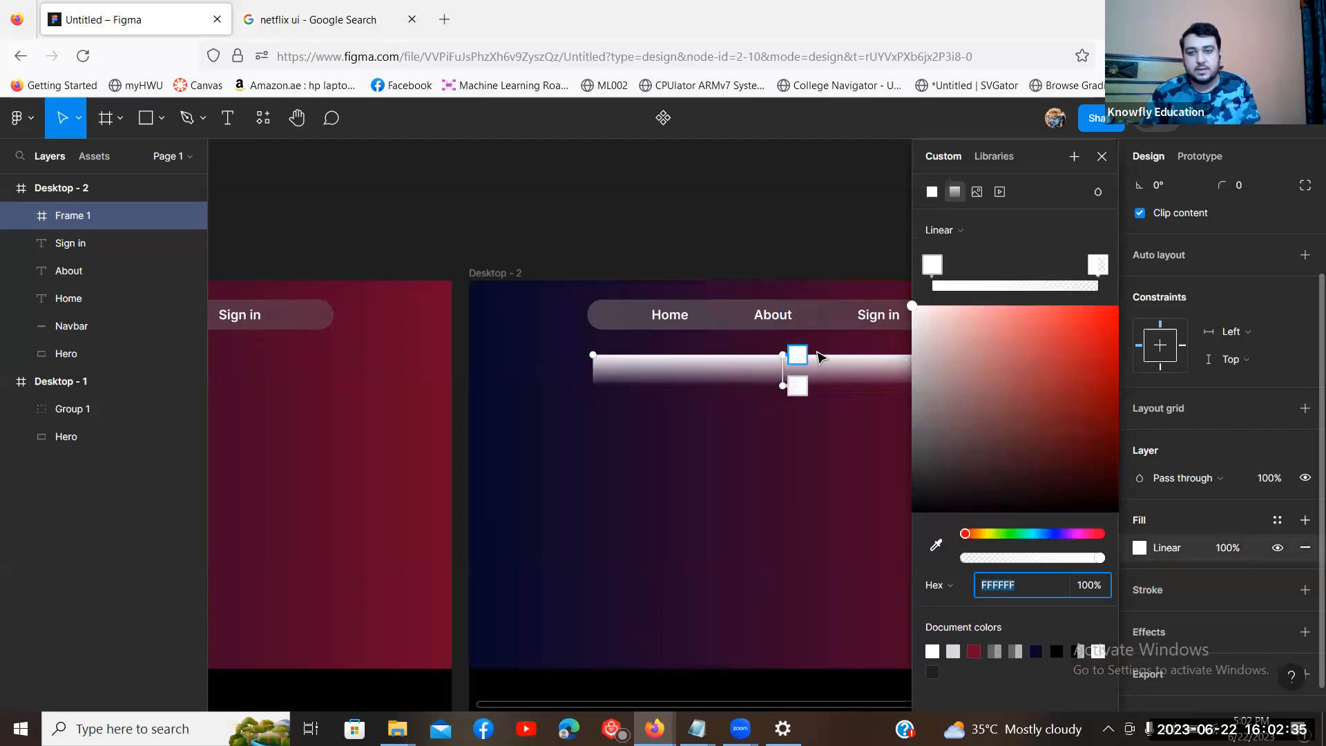
{"action": "left_click_drag", "start_coordinate": [783, 355], "coordinate": [592, 361]}
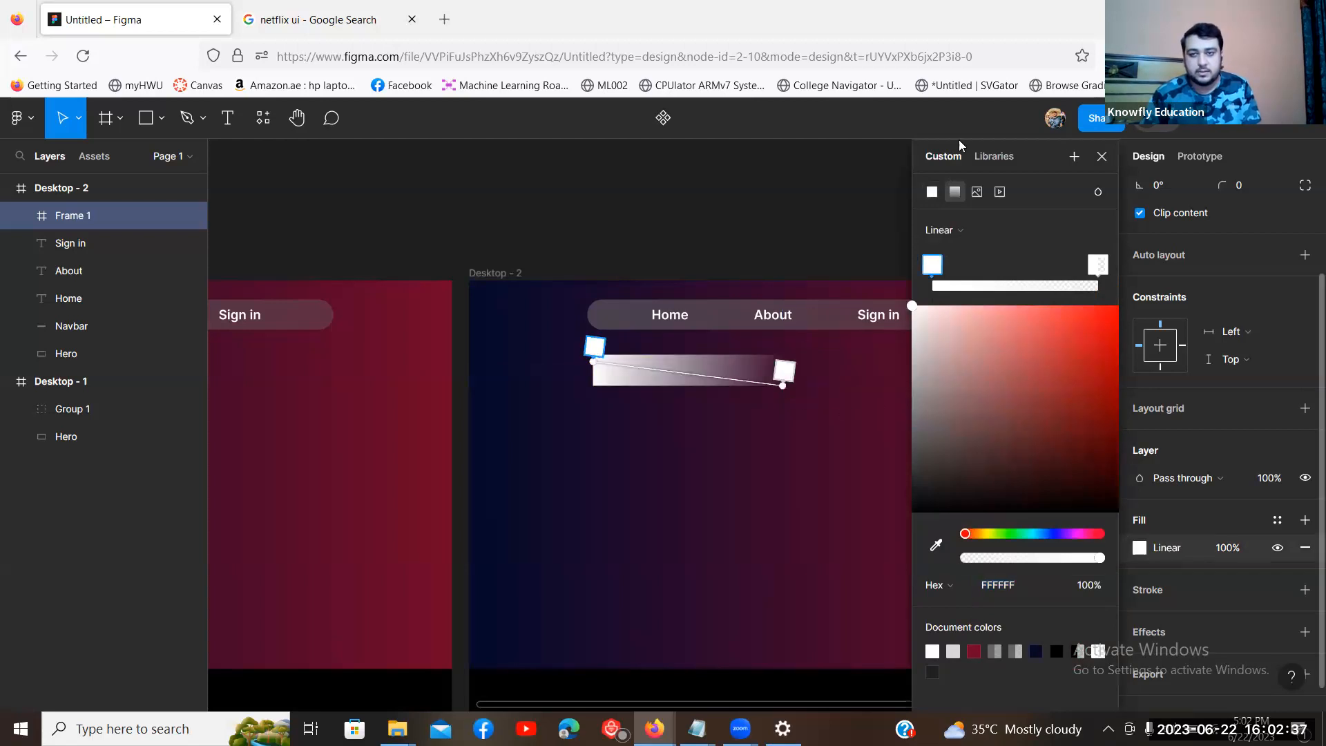
{"action": "left_click_drag", "start_coordinate": [1037, 155], "coordinate": [447, 200]}
{"action": "left_click_drag", "start_coordinate": [784, 385], "coordinate": [969, 384]}
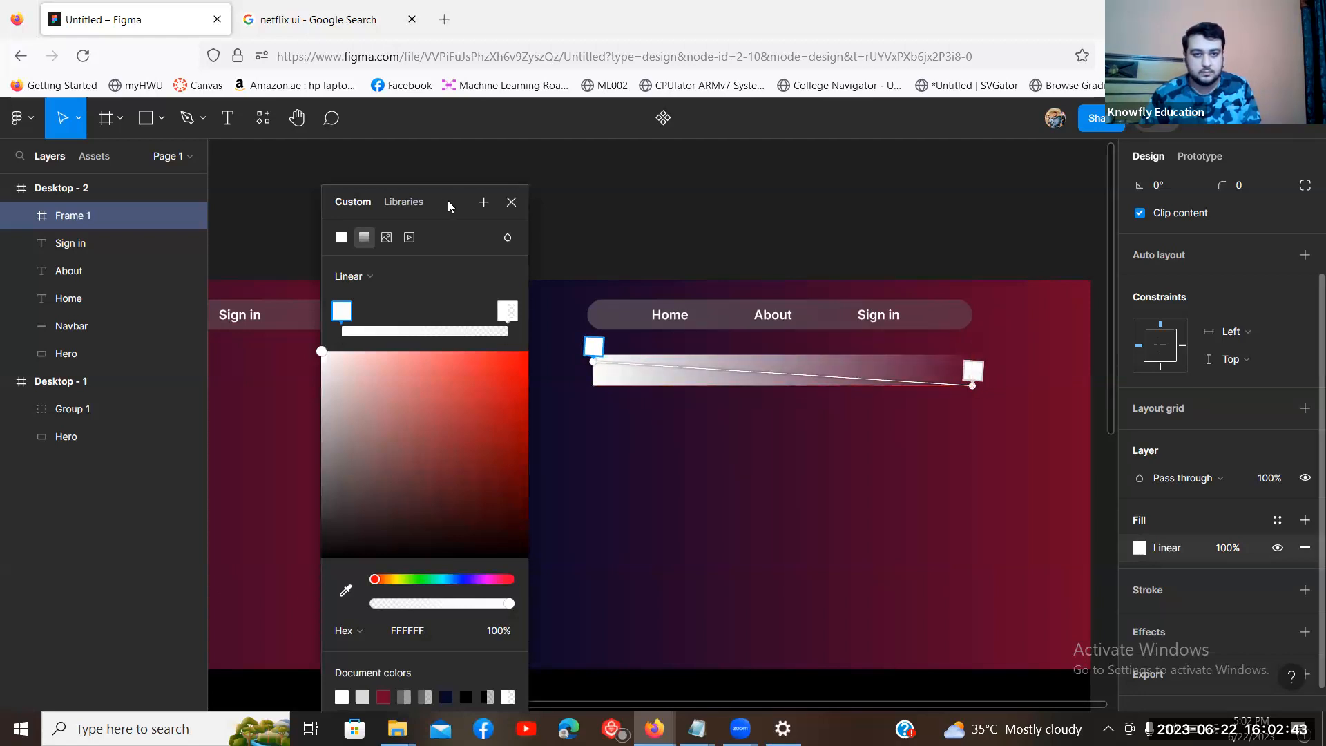
Step: Set both colour stops of the new frame's gradient to hex 666666
{"action": "left_click_drag", "start_coordinate": [451, 200], "coordinate": [1095, 169]}
{"action": "left_click_drag", "start_coordinate": [967, 453], "coordinate": [965, 477]}
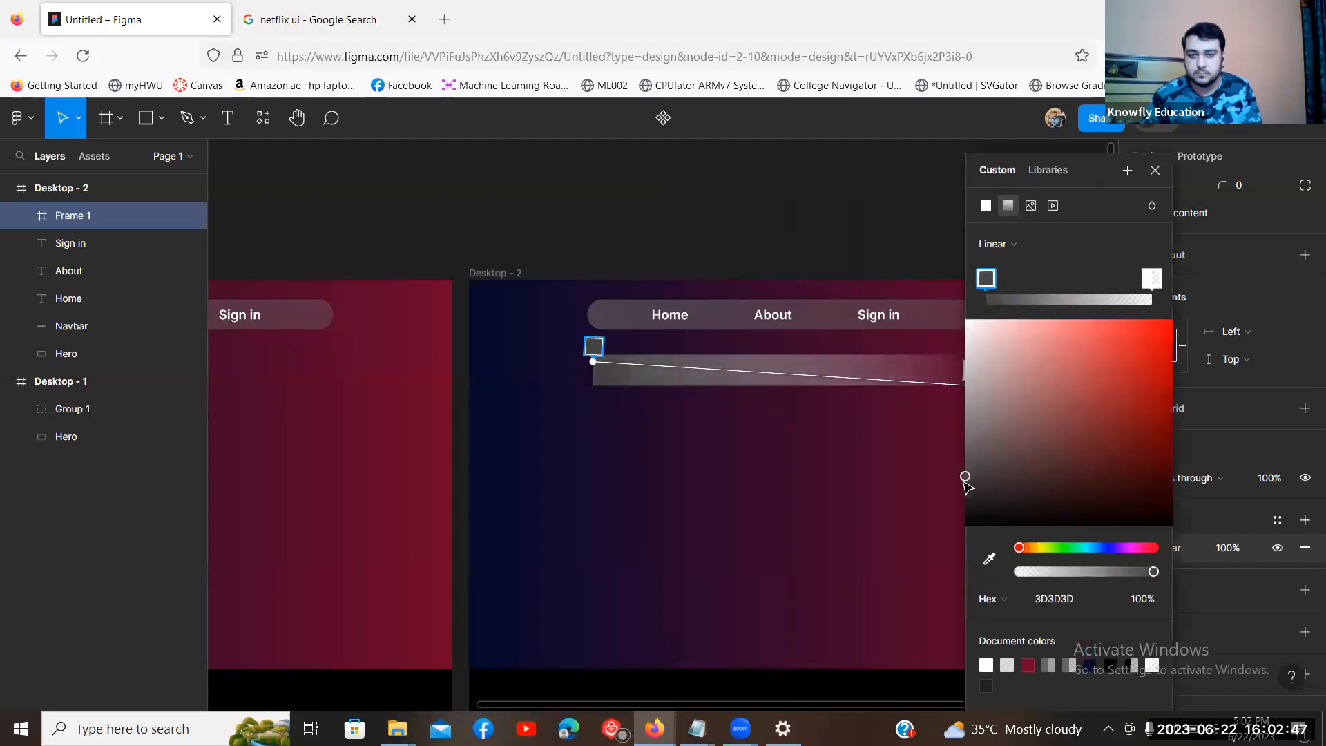
{"action": "left_click", "coordinate": [1073, 599]}
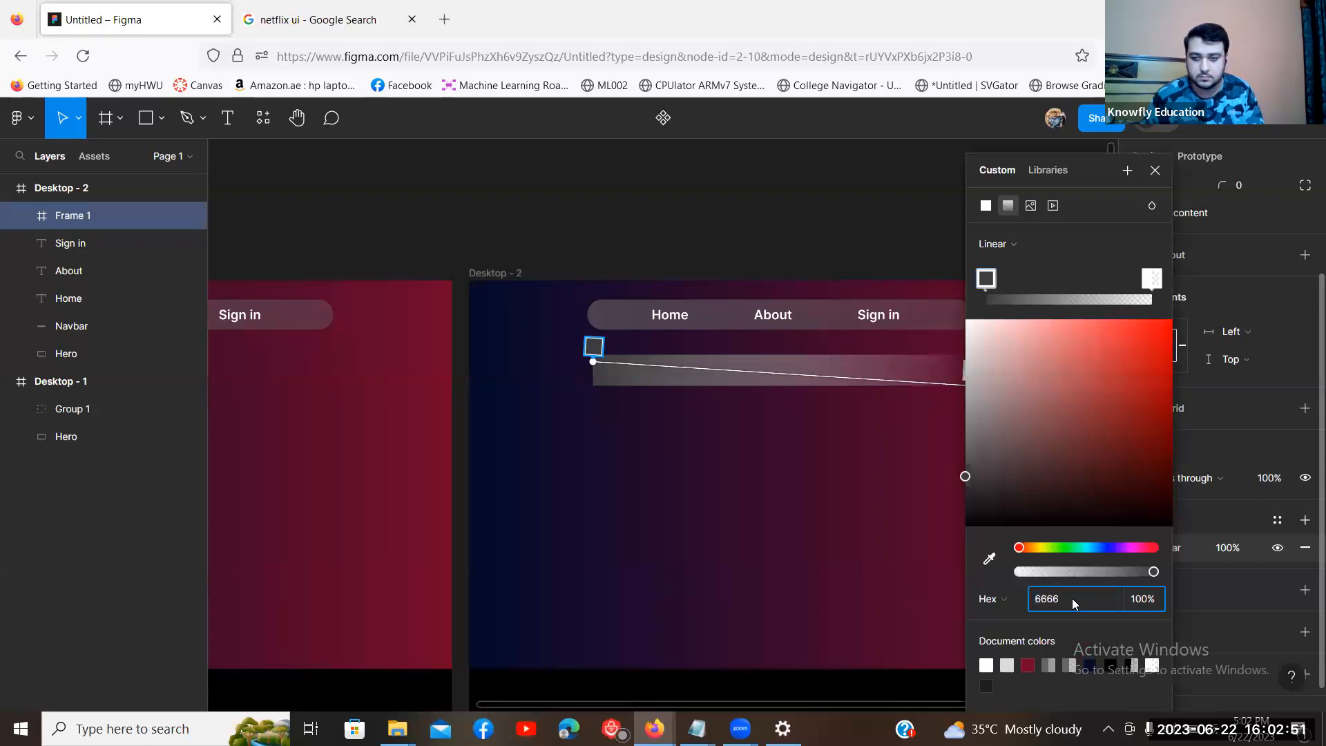
{"action": "key", "text": "Return"}
{"action": "left_click", "coordinate": [1151, 278]}
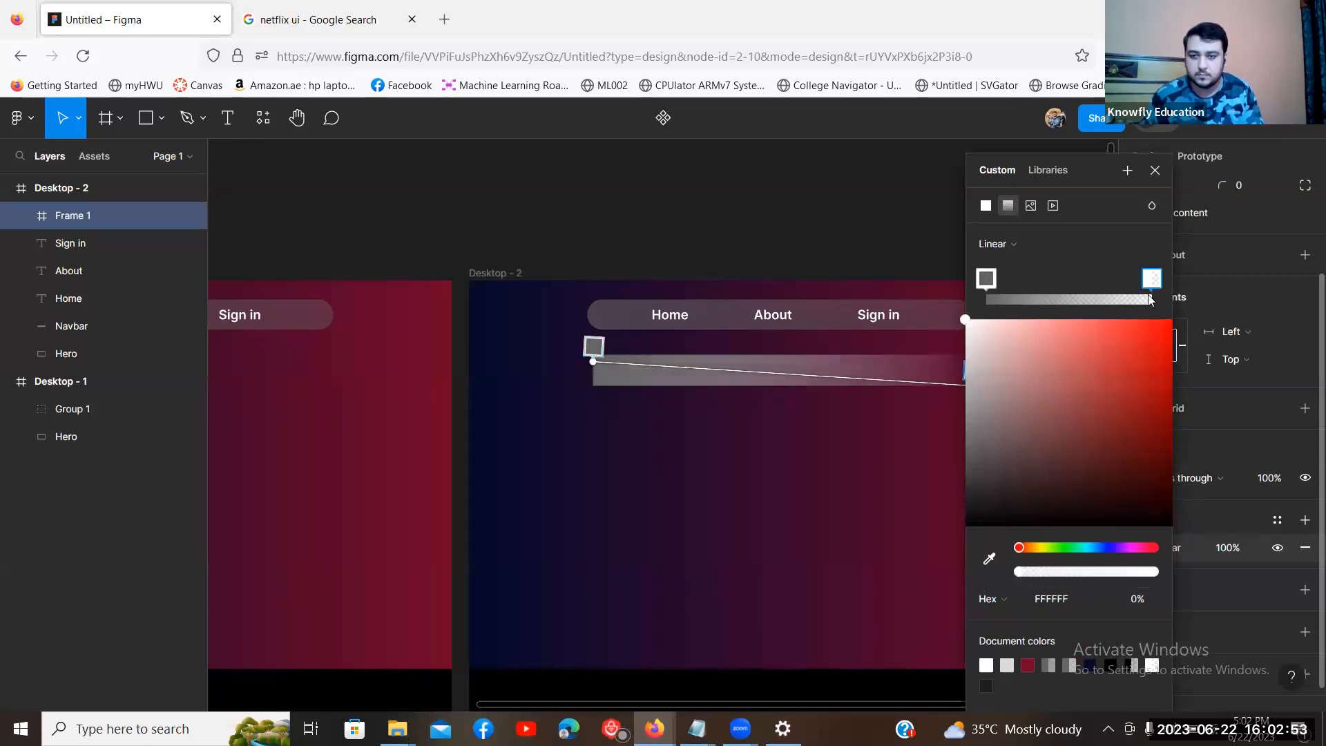
{"action": "left_click", "coordinate": [1083, 594]}
{"action": "type", "text": "666666"}
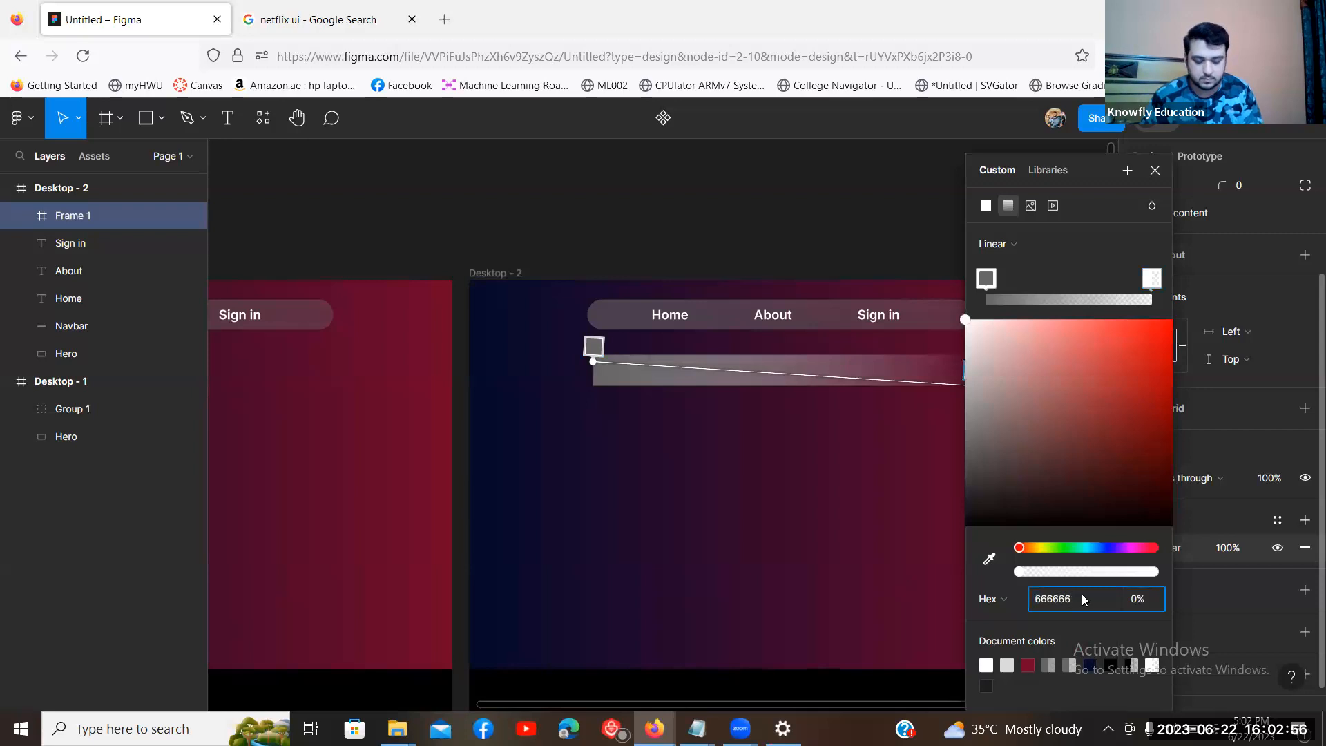
{"action": "key", "text": "Return"}
Step: Set the opacity of the gradient's start stop to 60% and its end stop to 40%
{"action": "left_click", "coordinate": [1138, 600]}
{"action": "type", "text": "60"}
{"action": "key", "text": "Return"}
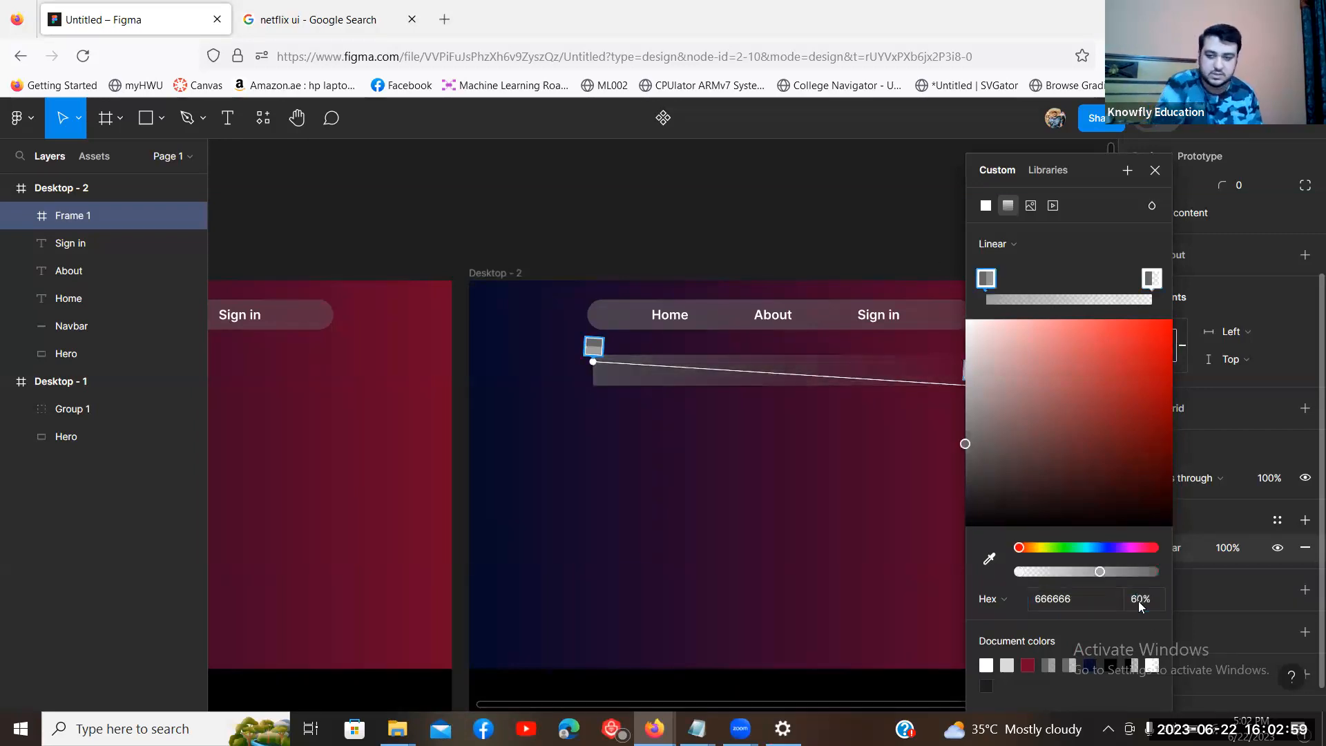
{"action": "left_click", "coordinate": [1152, 280]}
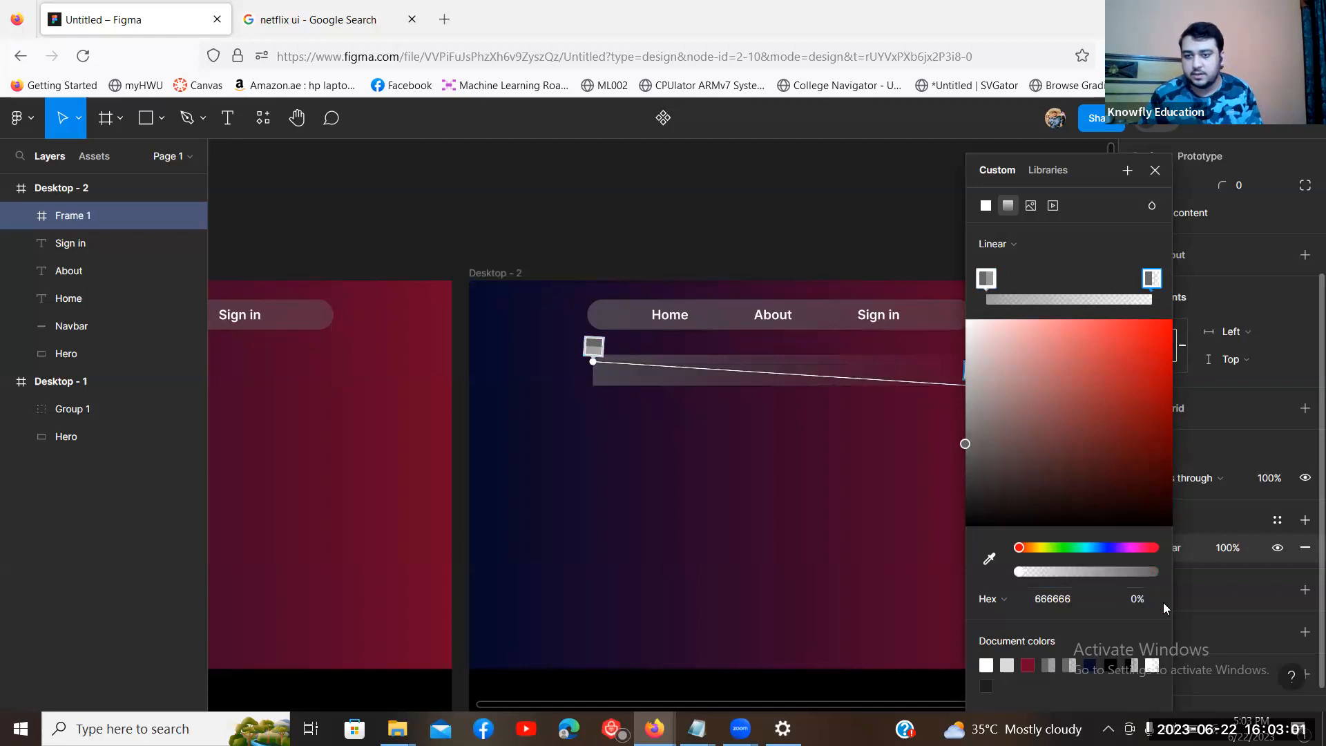
{"action": "left_click", "coordinate": [1150, 601]}
{"action": "type", "text": "40"}
{"action": "key", "text": "Return"}
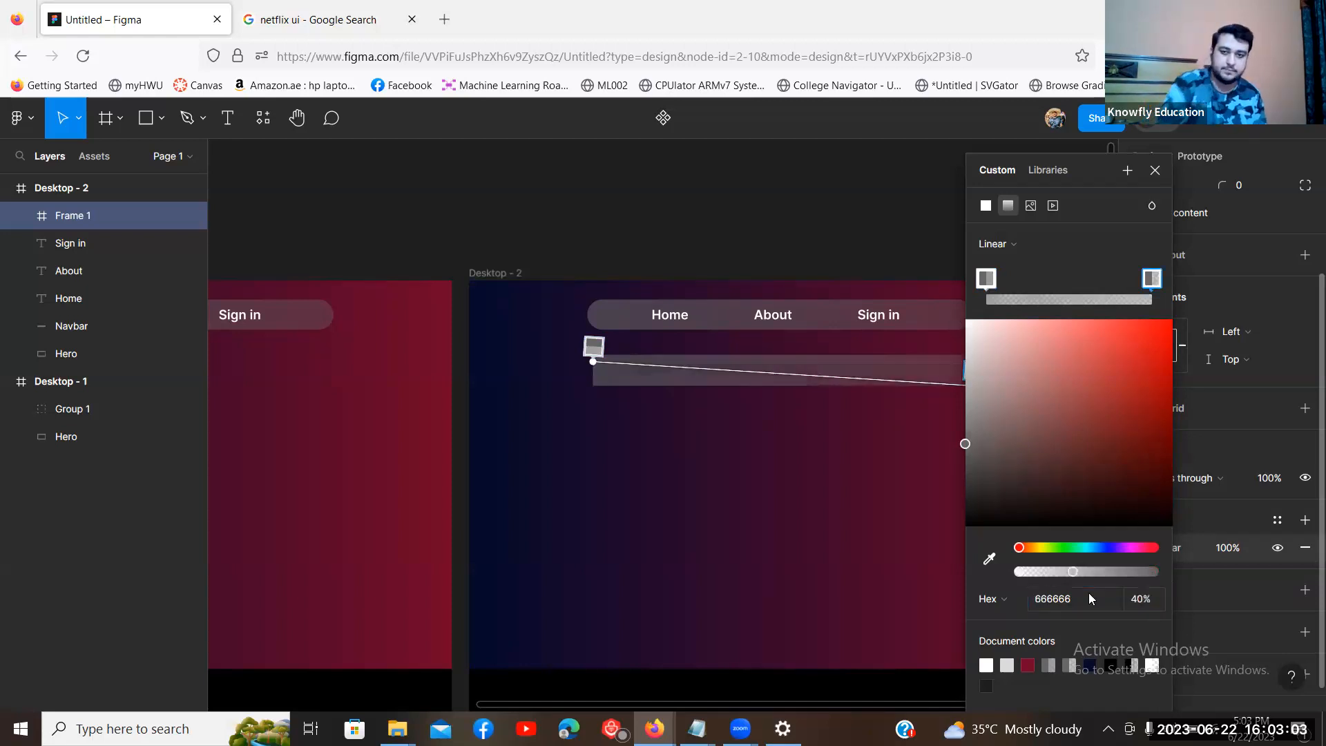
{"action": "left_click", "coordinate": [742, 226]}
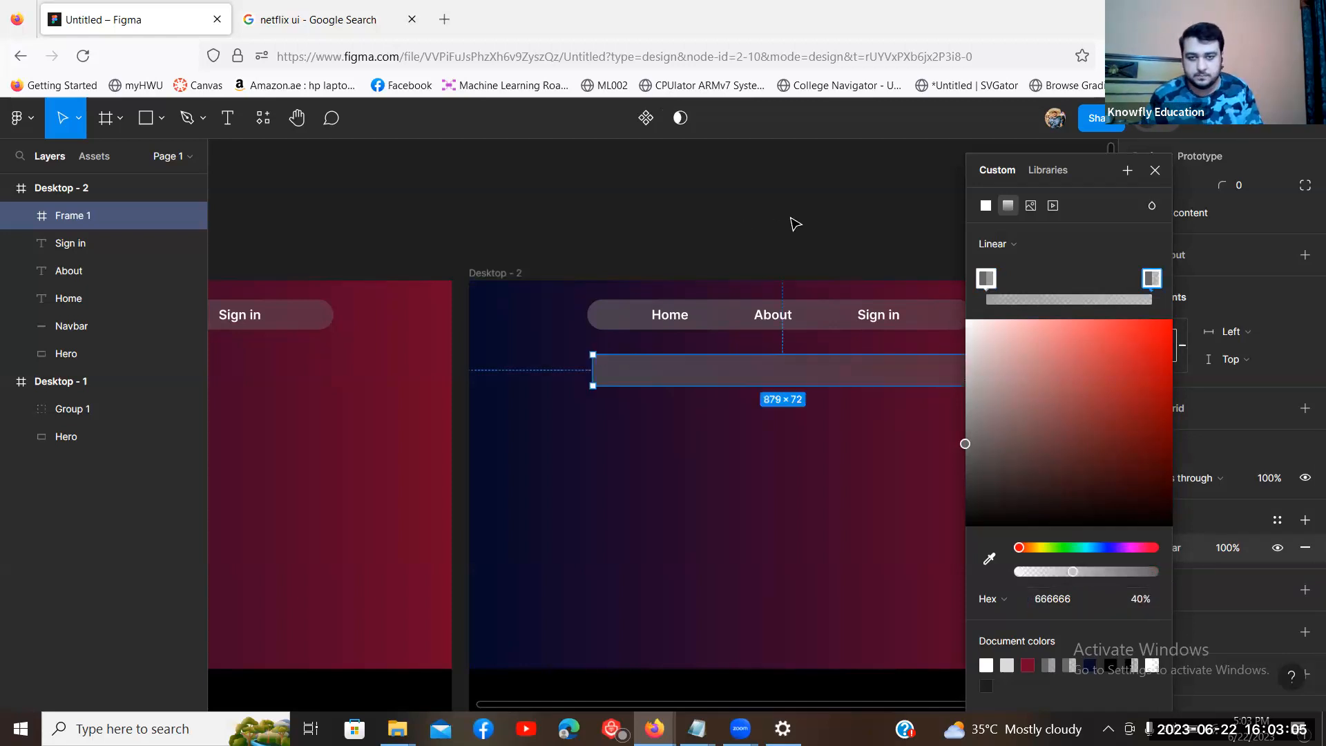
Step: Set the corner radius of the gradient-filled frame to 45
{"action": "scroll", "coordinate": [863, 214], "scroll_direction": "right", "scroll_amount": 2}
{"action": "left_click", "coordinate": [867, 373]}
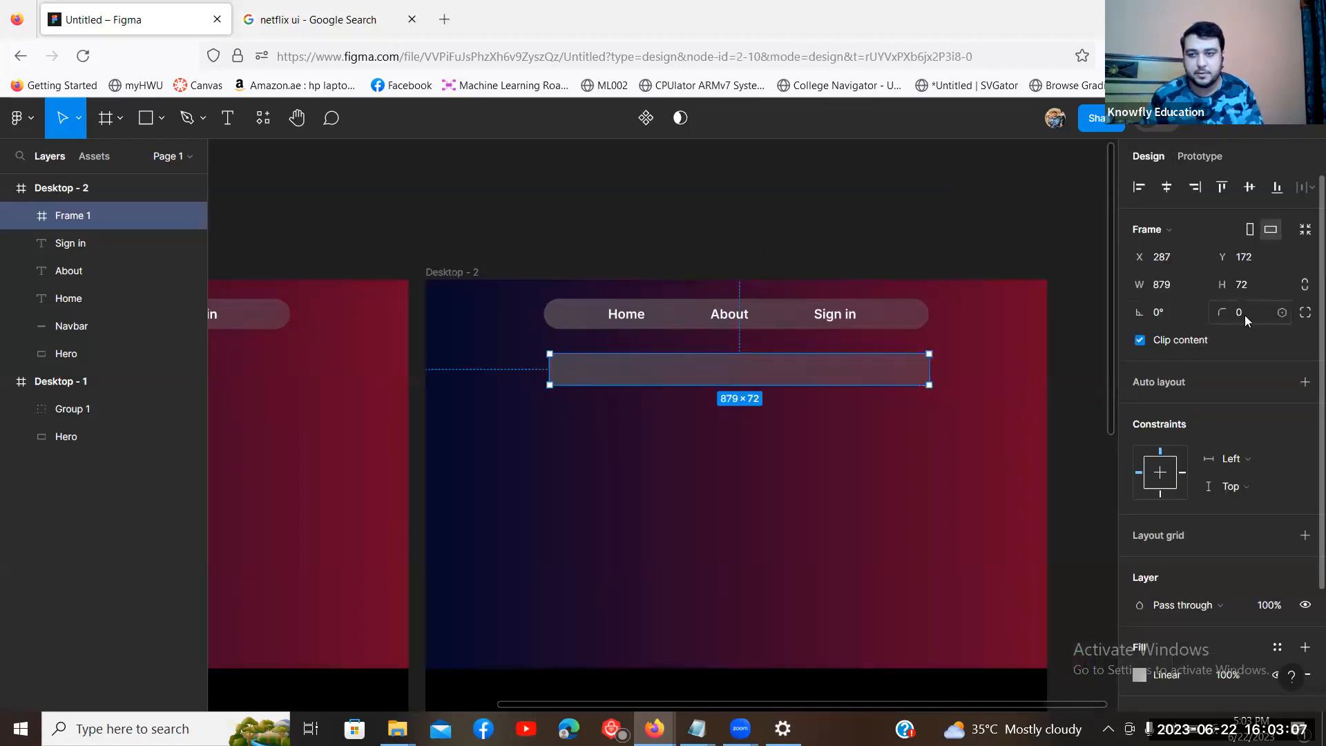
{"action": "type", "text": "55"}
{"action": "key", "text": "Return"}
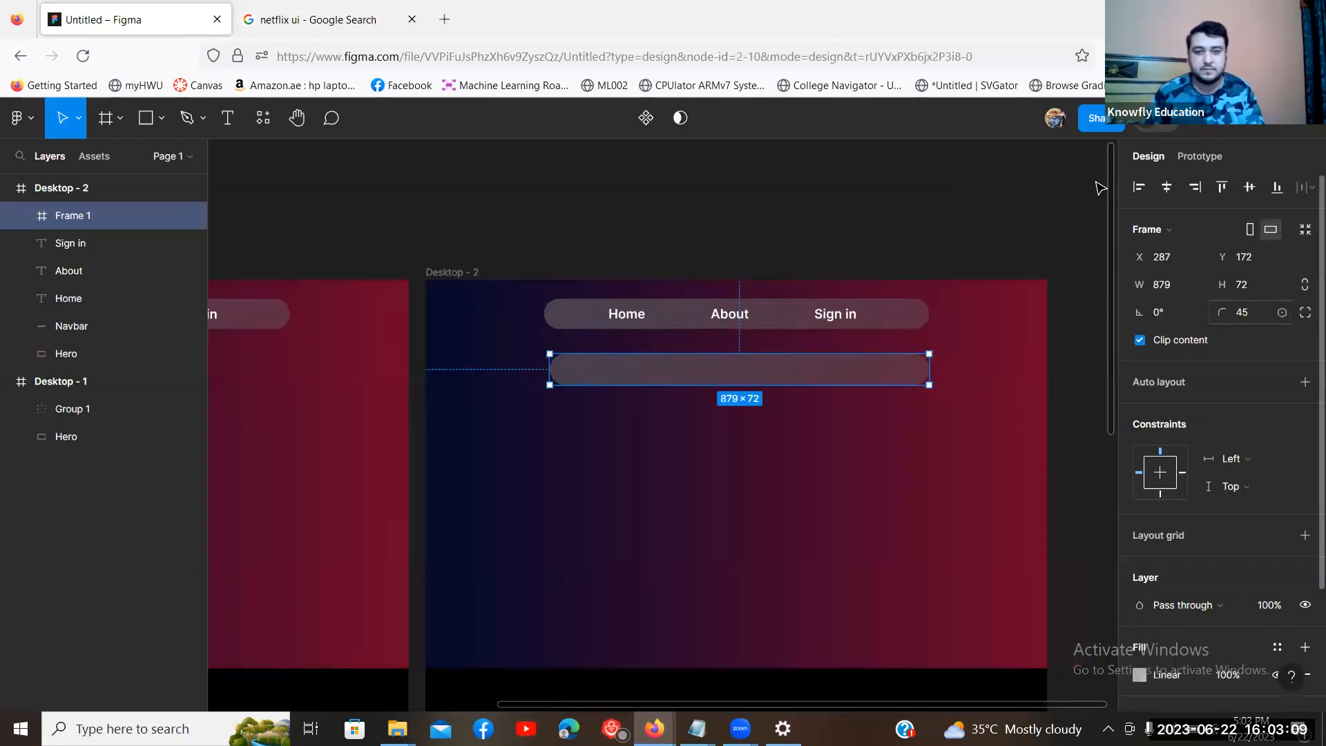
Step: Move the rounded frame slightly left so it sits roughly centred beneath the original navbar
{"action": "left_click", "coordinate": [887, 214]}
{"action": "scroll", "coordinate": [863, 228], "scroll_direction": "left", "scroll_amount": 3}
{"action": "scroll", "coordinate": [863, 228], "scroll_direction": "down", "scroll_amount": 1}
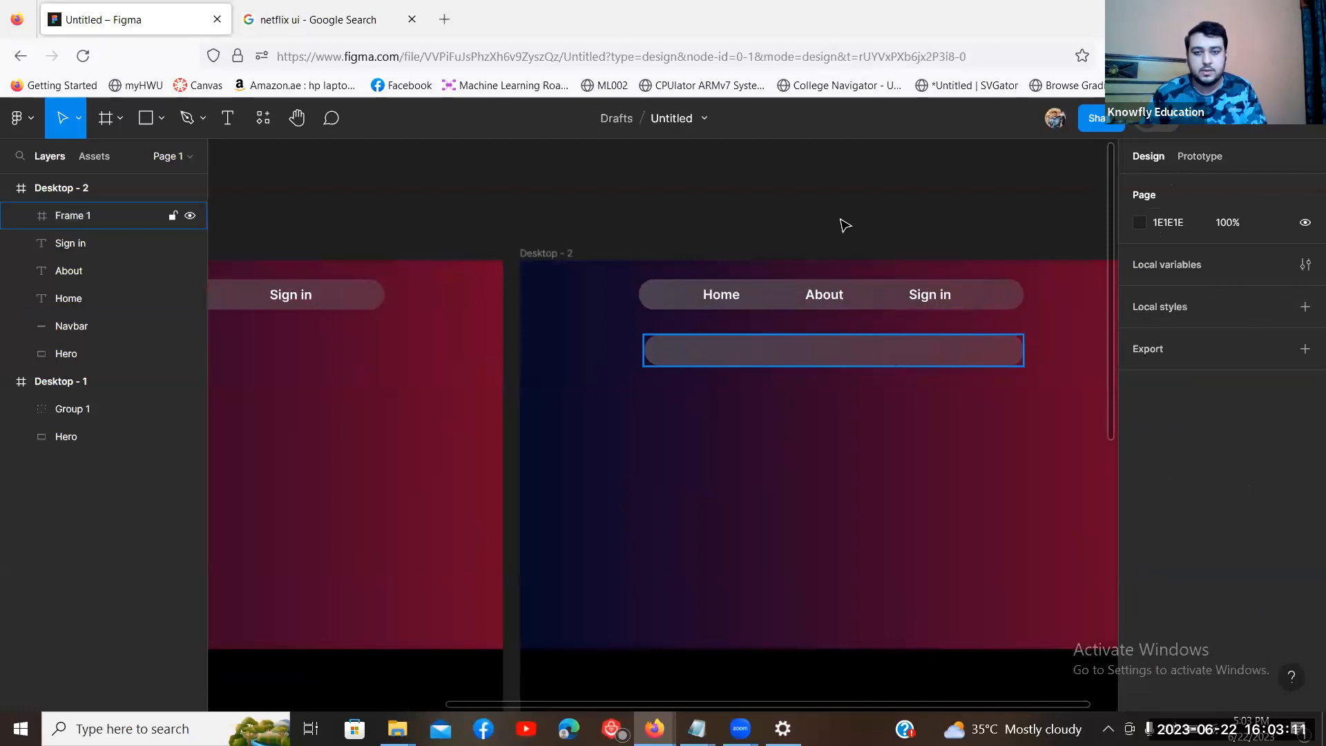
{"action": "key", "text": "ctrl+plus"}
{"action": "left_click_drag", "start_coordinate": [960, 371], "coordinate": [837, 466]}
{"action": "key", "text": "ctrl+minus"}
{"action": "left_click_drag", "start_coordinate": [908, 488], "coordinate": [888, 486]}
{"action": "left_click", "coordinate": [868, 412]}
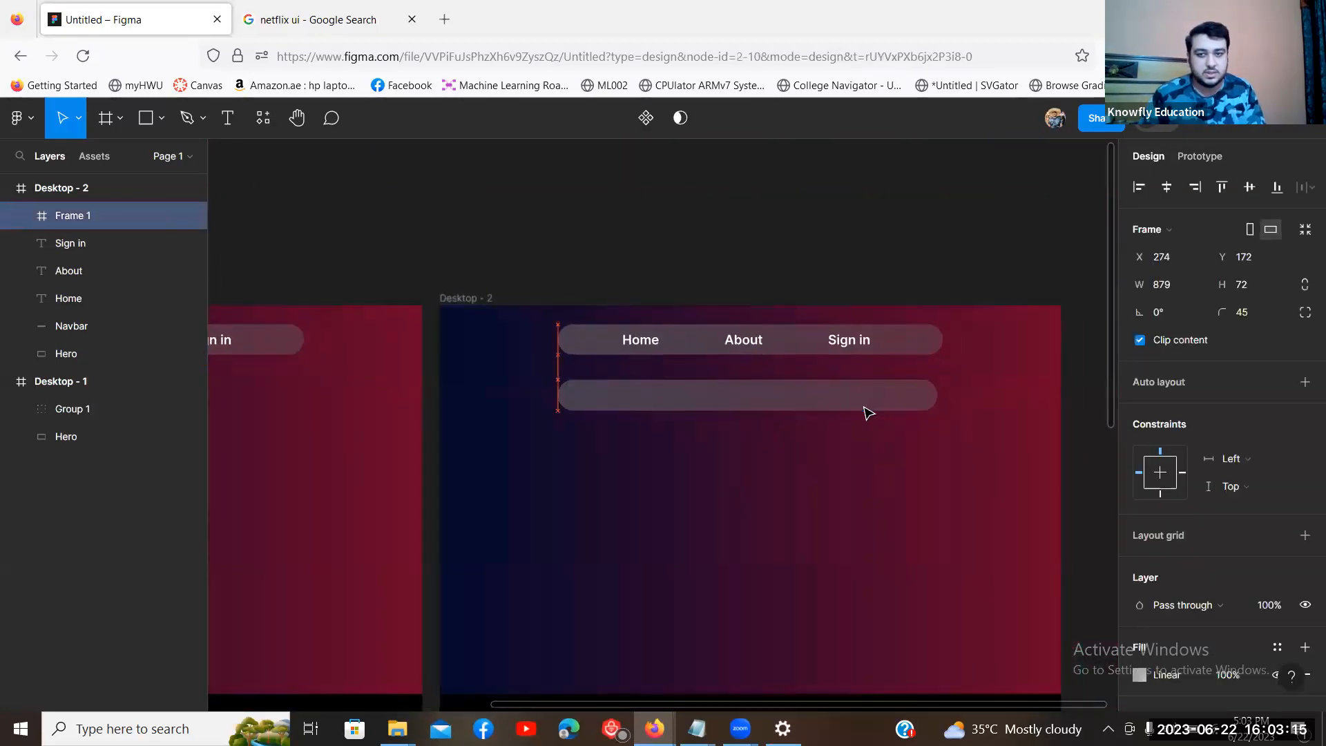
{"action": "left_click", "coordinate": [877, 470]}
{"action": "left_click", "coordinate": [937, 257]}
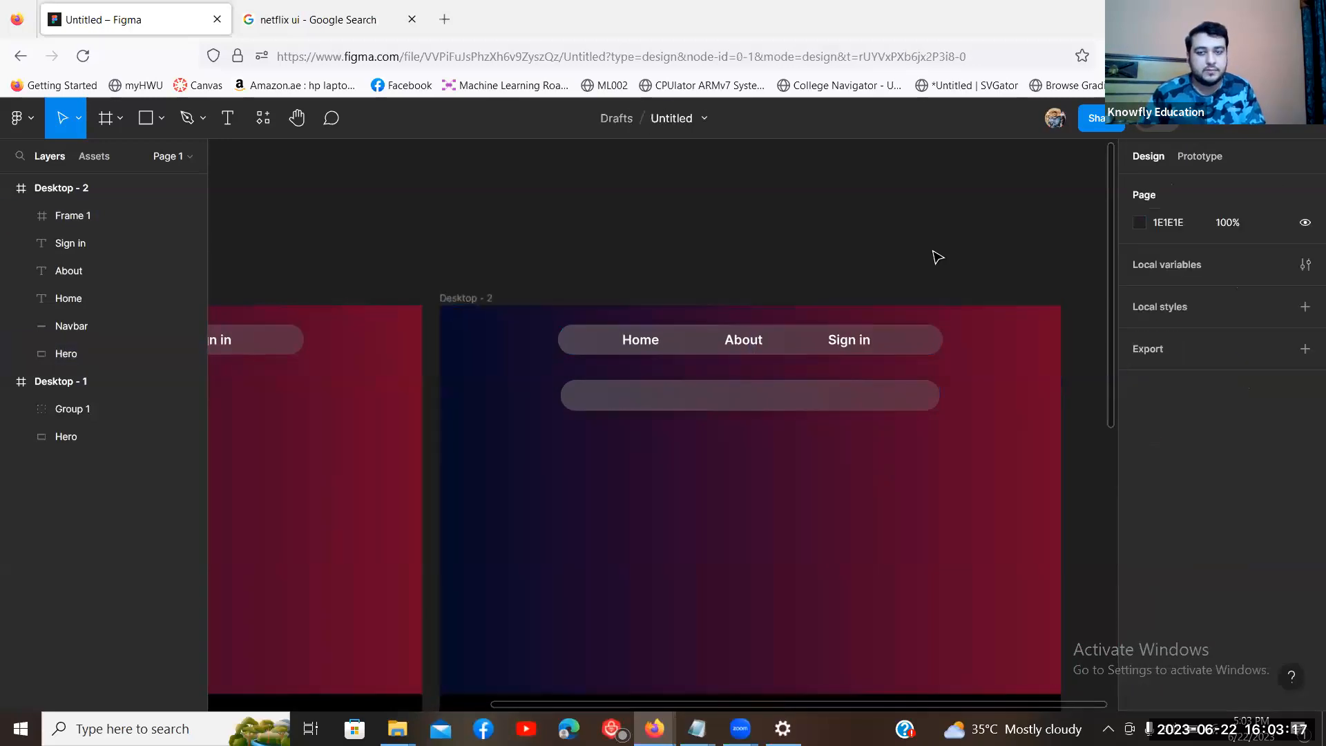
Step: Add a white semi-bold size 30 text label reading Home inside the rounded frame beneath the original navbar
{"action": "left_click", "coordinate": [783, 399]}
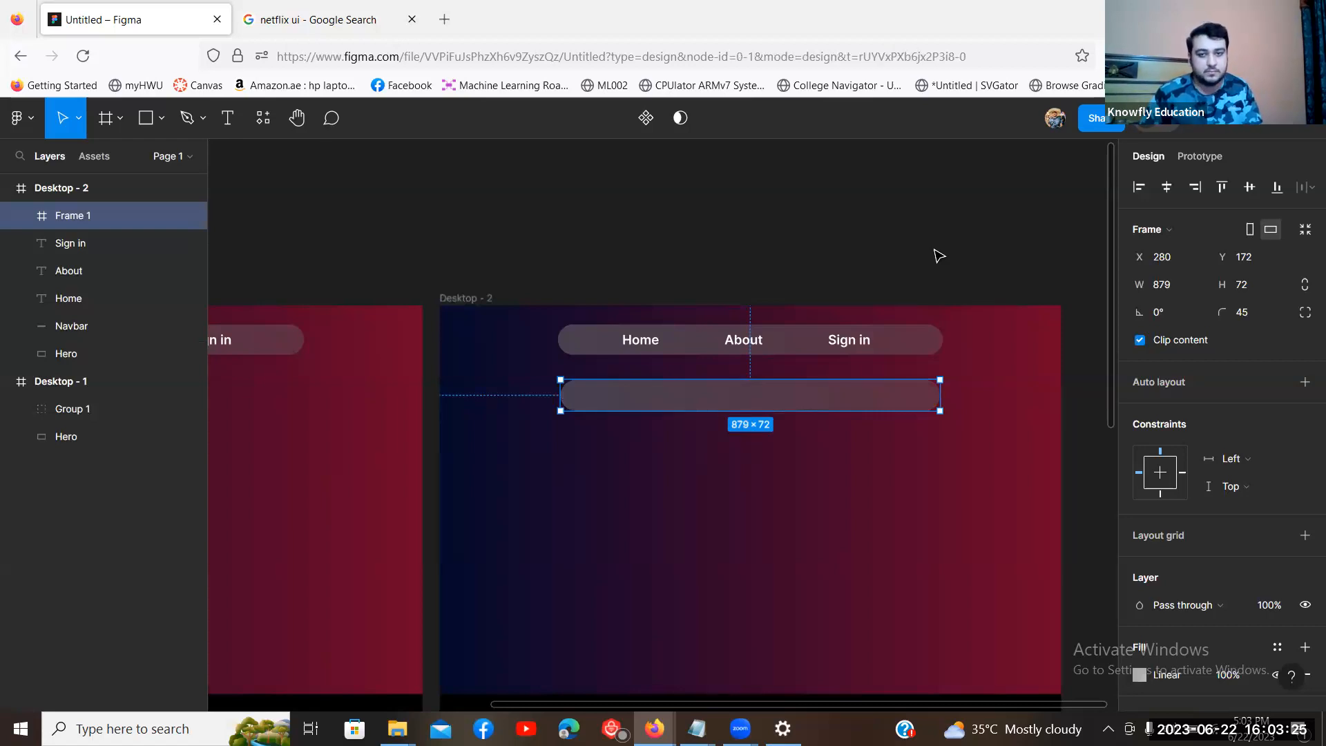
{"action": "left_click", "coordinate": [935, 255]}
{"action": "left_click", "coordinate": [622, 400]}
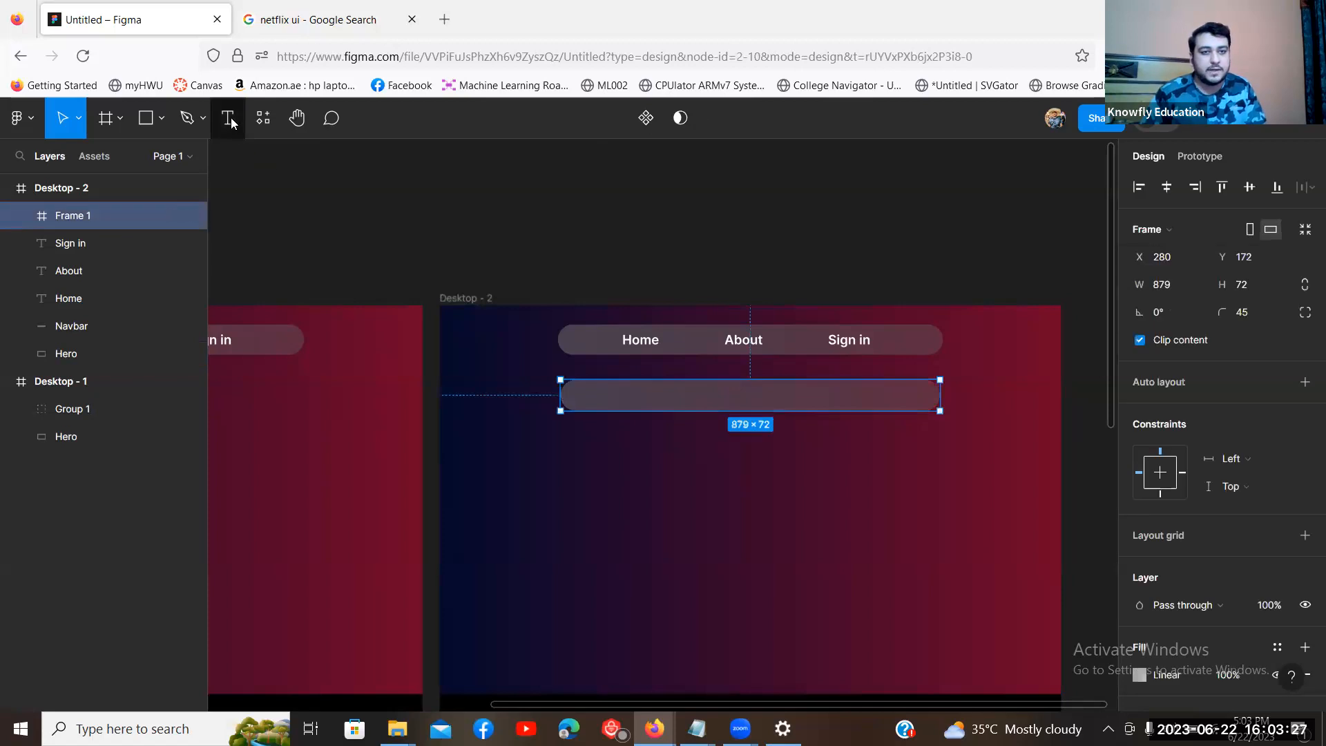
{"action": "left_click", "coordinate": [232, 123]}
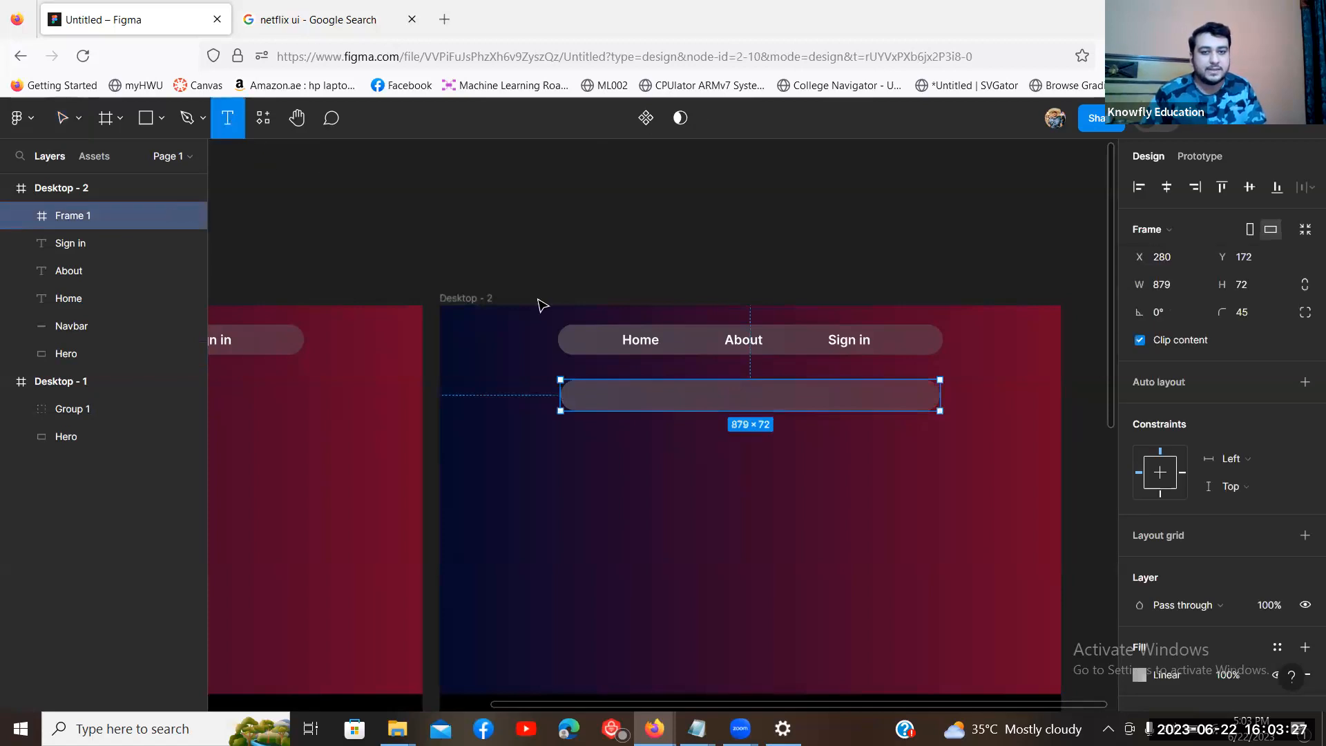
{"action": "left_click", "coordinate": [612, 394]}
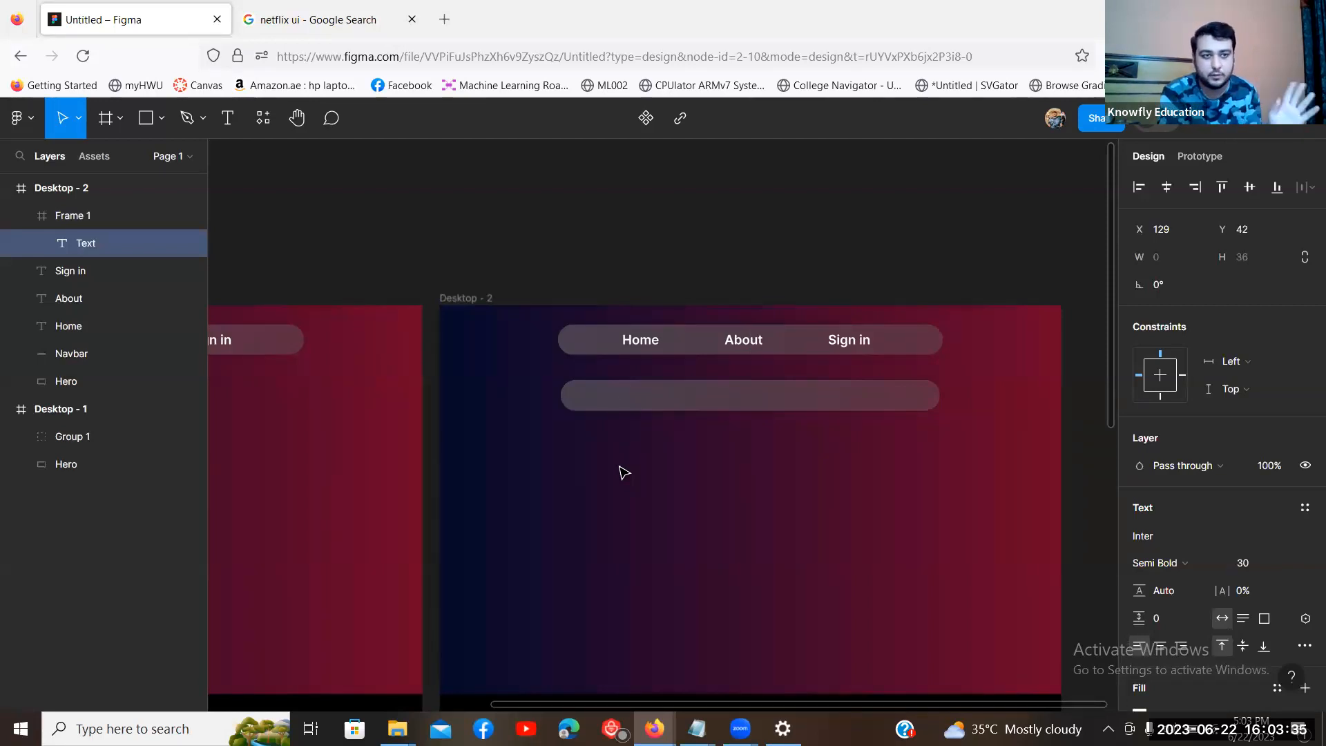
{"action": "type", "text": "Home"}
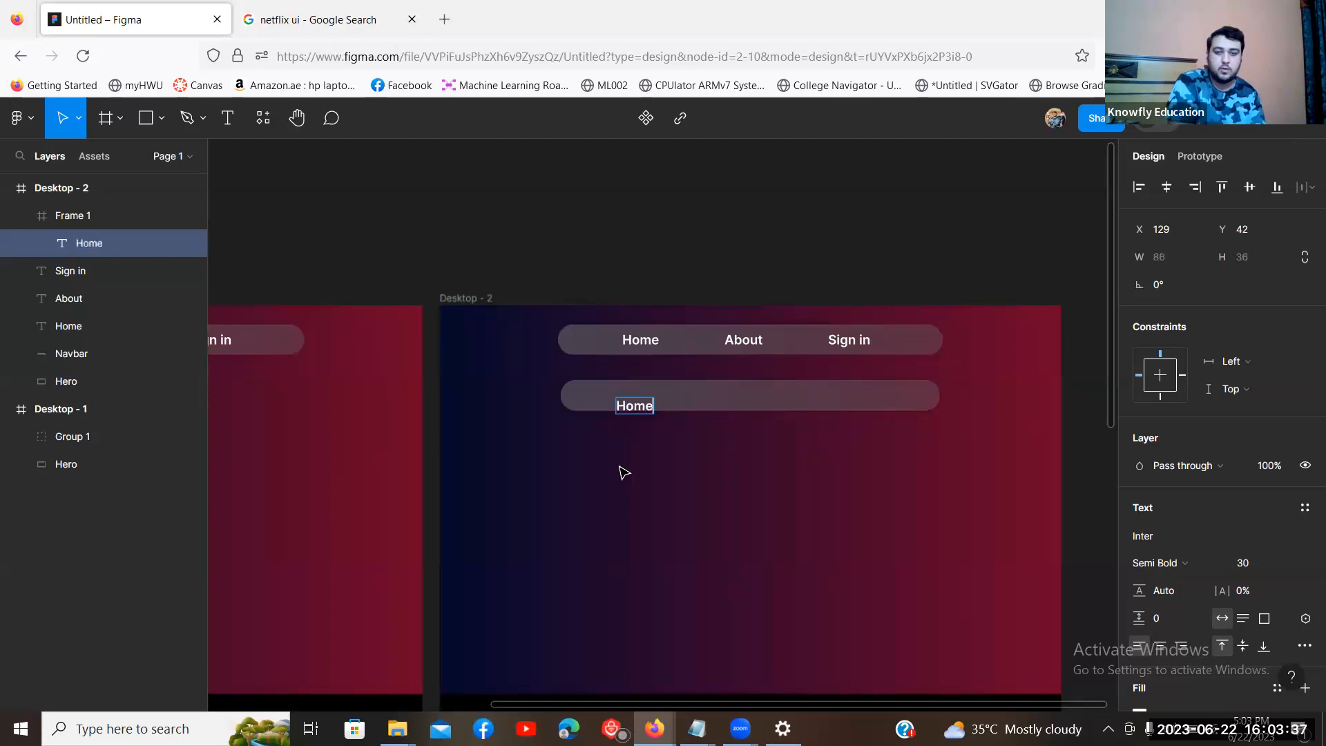
Step: Align the Home label vertically within the rounded frame and place a duplicate to its right reading About
{"action": "left_click_drag", "start_coordinate": [636, 409], "coordinate": [722, 398]}
{"action": "key", "text": "ctrl+d"}
{"action": "double_click", "coordinate": [722, 400]}
{"action": "type", "text": "Abo8t"}
{"action": "key", "text": "BackSpace"}
{"action": "key", "text": "BackSpace"}
{"action": "type", "text": "ut"}
{"action": "key", "text": "Escape"}
Step: Duplicate the About label, place the copy further right inside the frame, and change its text to Sign in
{"action": "key", "text": "ctrl+d"}
{"action": "left_click_drag", "start_coordinate": [714, 398], "coordinate": [808, 395]}
{"action": "type", "text": "Sign in"}
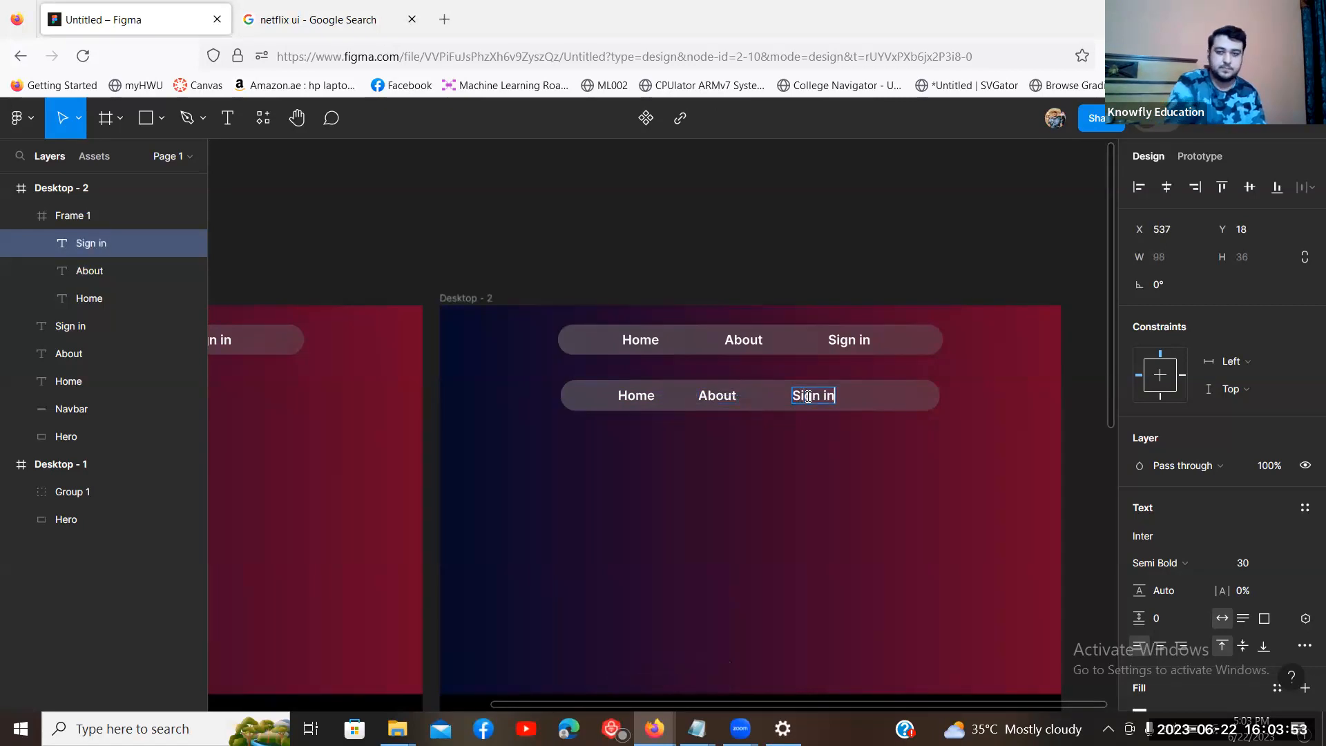
Step: Move Sign in and About further right in the frame so the three labels are evenly spaced, with About at X 376
{"action": "left_click", "coordinate": [734, 395]}
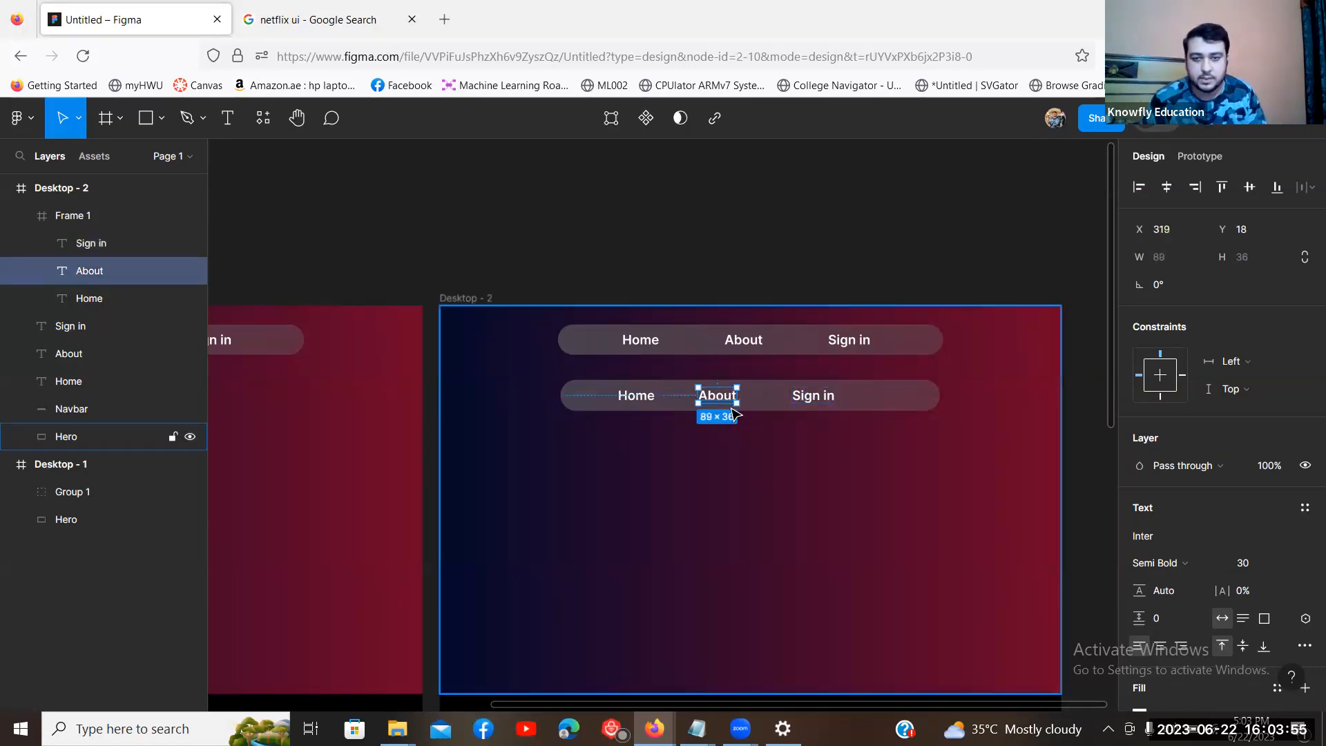
{"action": "left_click_drag", "start_coordinate": [817, 400], "coordinate": [854, 401]}
{"action": "mouse_move", "coordinate": [714, 395]}
{"action": "left_mouse_down"}
{"action": "mouse_move", "coordinate": [763, 395]}
{"action": "mouse_move", "coordinate": [737, 396]}
{"action": "left_mouse_up"}
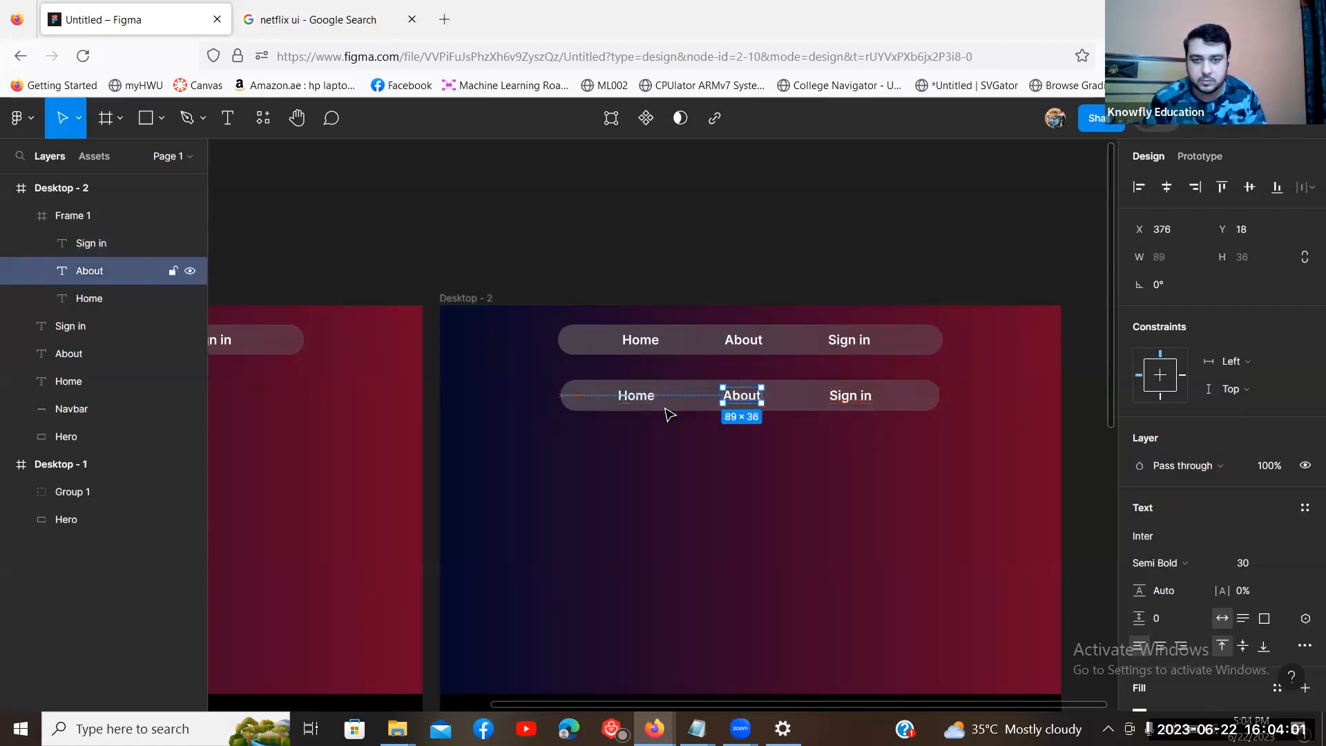
{"action": "left_click", "coordinate": [642, 444]}
{"action": "left_click", "coordinate": [901, 222]}
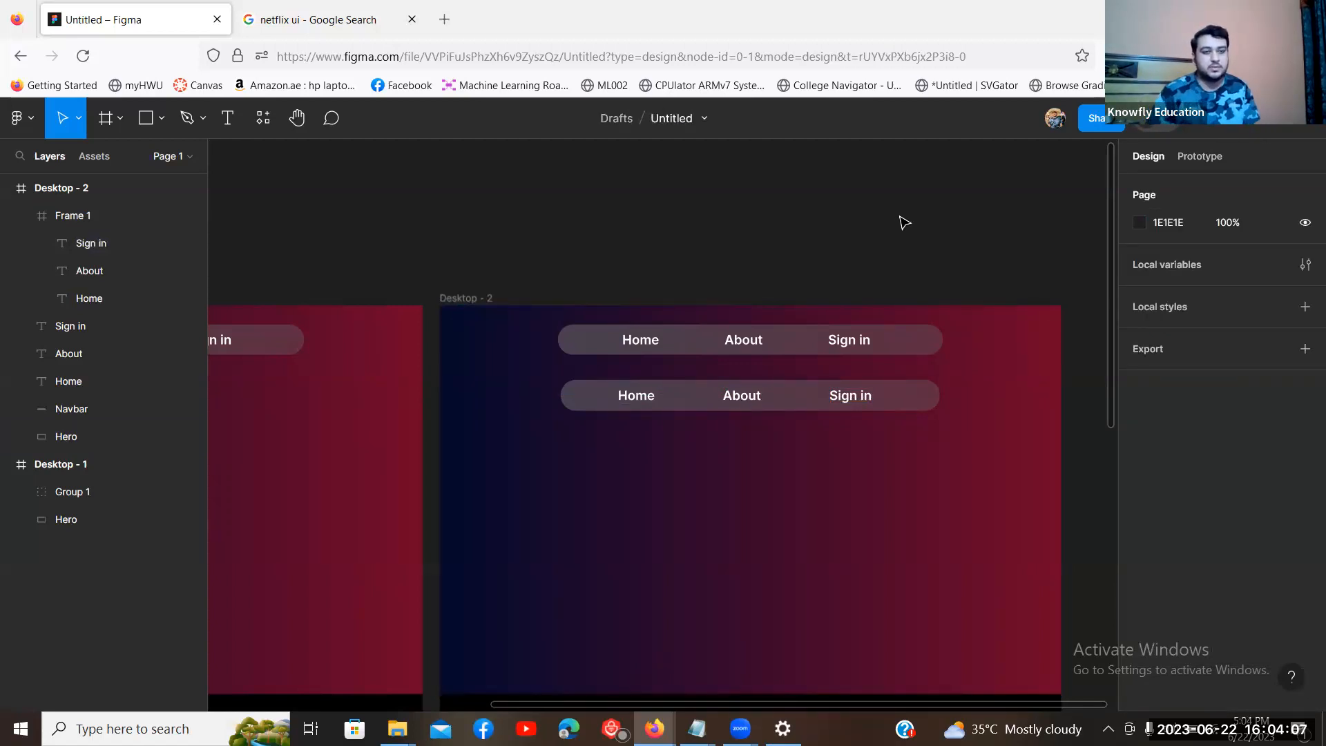
{"action": "left_click", "coordinate": [19, 216]}
{"action": "left_click", "coordinate": [20, 216]}
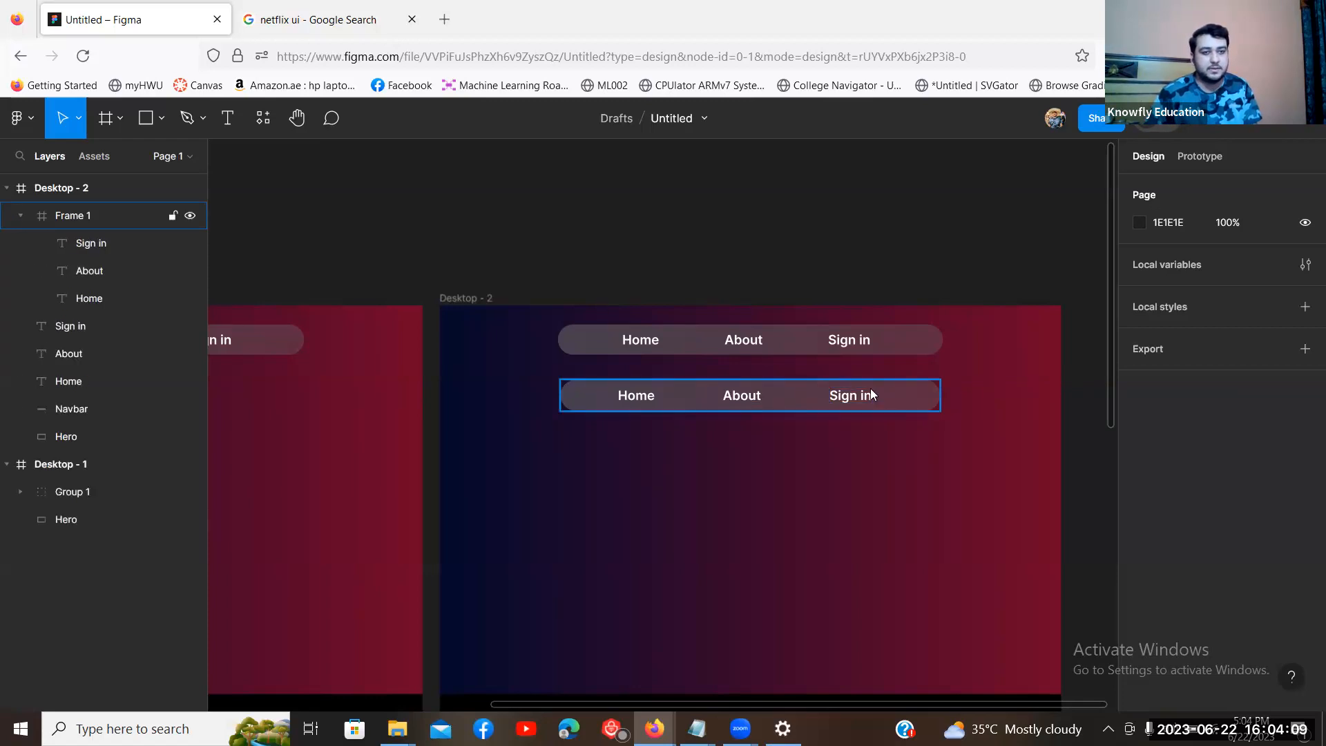
Step: Narrow the Desktop - 2 frame to about 1411 wide to test how its two navbars respond
{"action": "scroll", "coordinate": [716, 280], "scroll_direction": "down", "scroll_amount": 3, "text": "ctrl"}
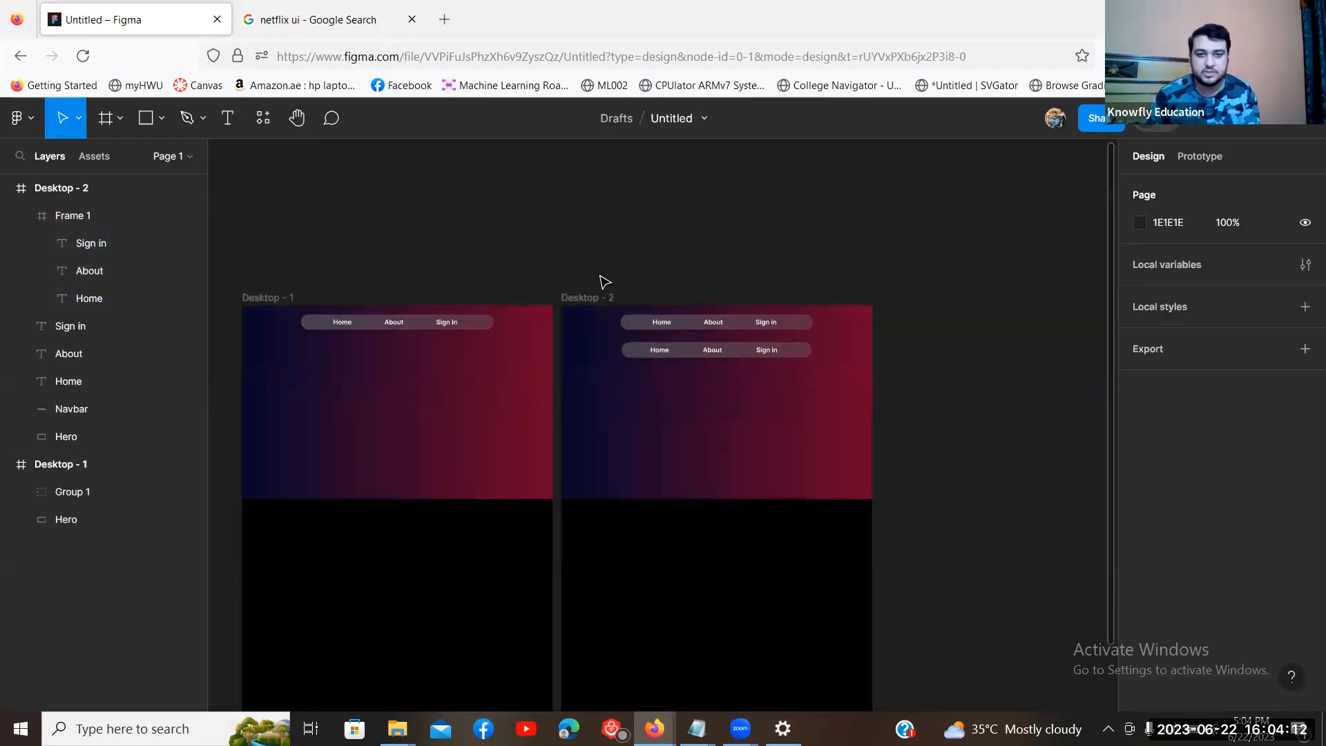
{"action": "left_click", "coordinate": [687, 352]}
{"action": "left_click", "coordinate": [595, 297]}
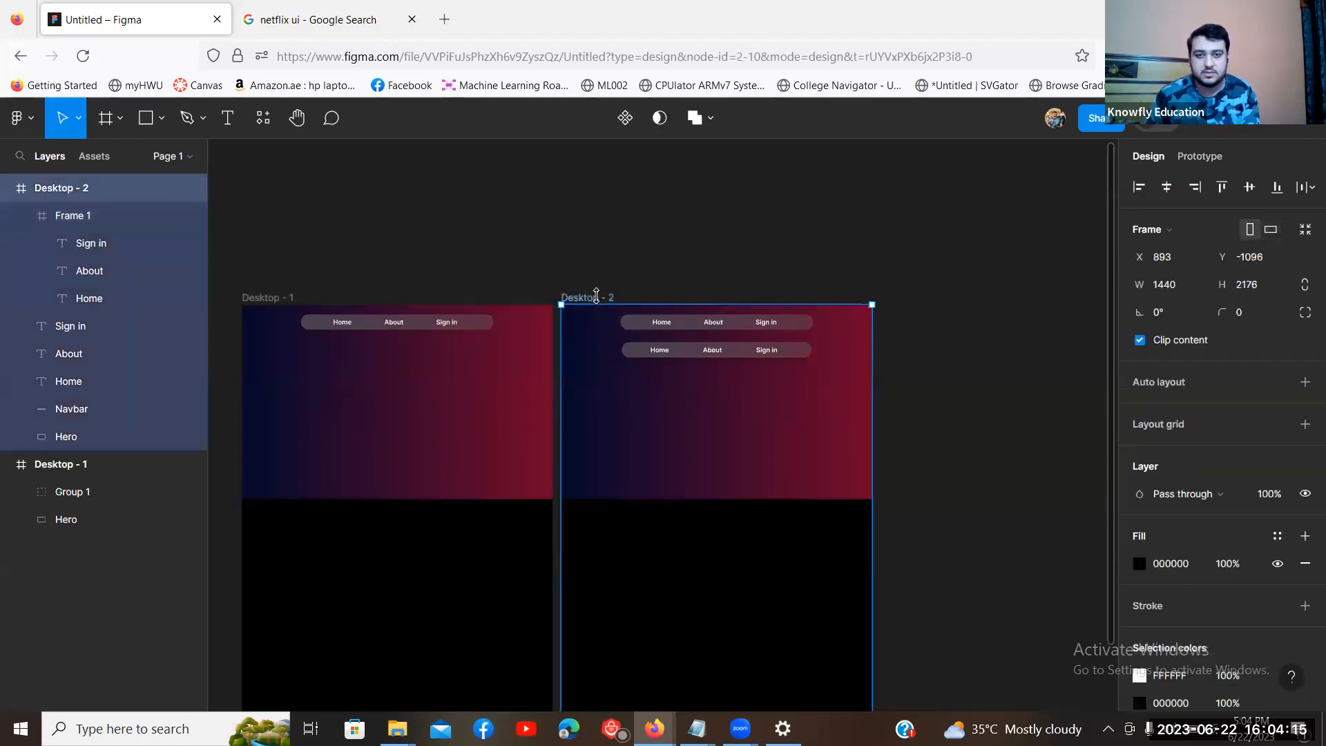
{"action": "mouse_move", "coordinate": [872, 394]}
{"action": "left_mouse_down"}
{"action": "mouse_move", "coordinate": [1077, 393]}
{"action": "mouse_move", "coordinate": [872, 390]}
{"action": "left_mouse_up"}
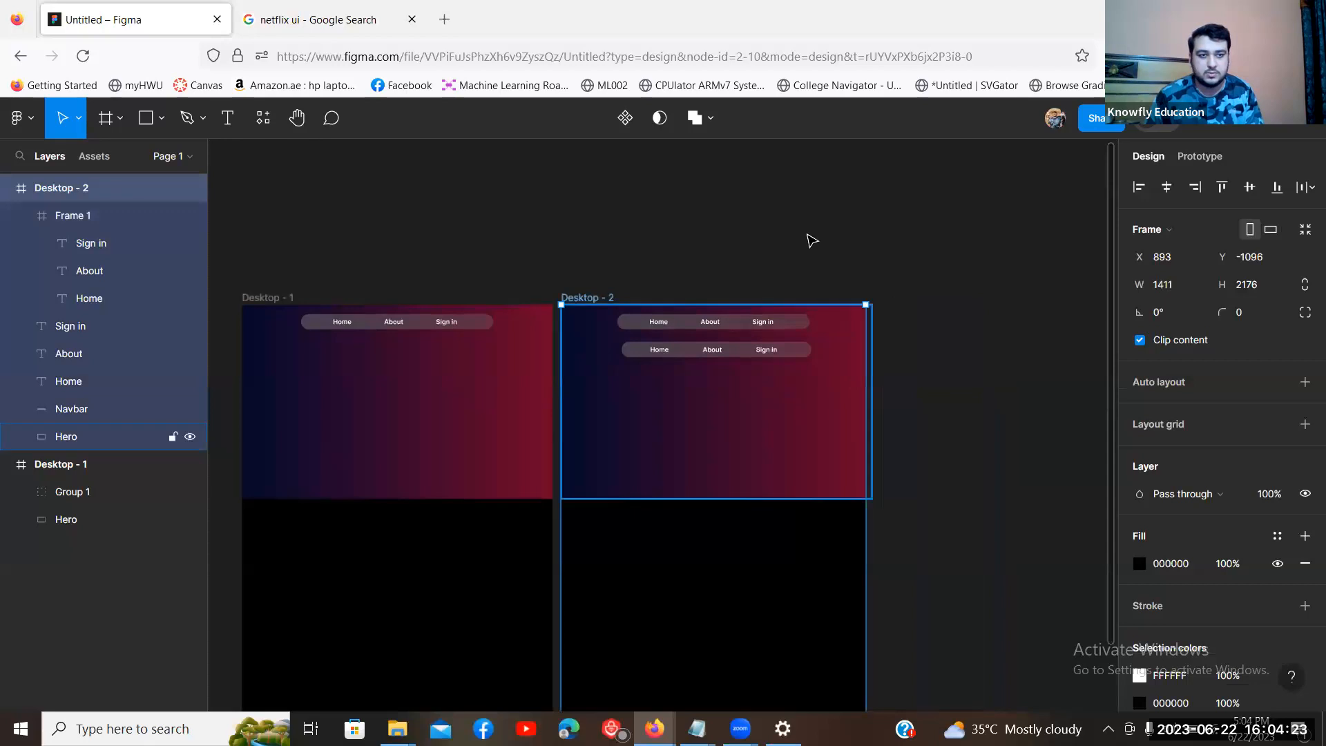
{"action": "left_click", "coordinate": [808, 237]}
Step: Set the new navbar frame's horizontal constraint to Center and widen Desktop - 2 to the full Hero width
{"action": "left_click", "coordinate": [762, 352]}
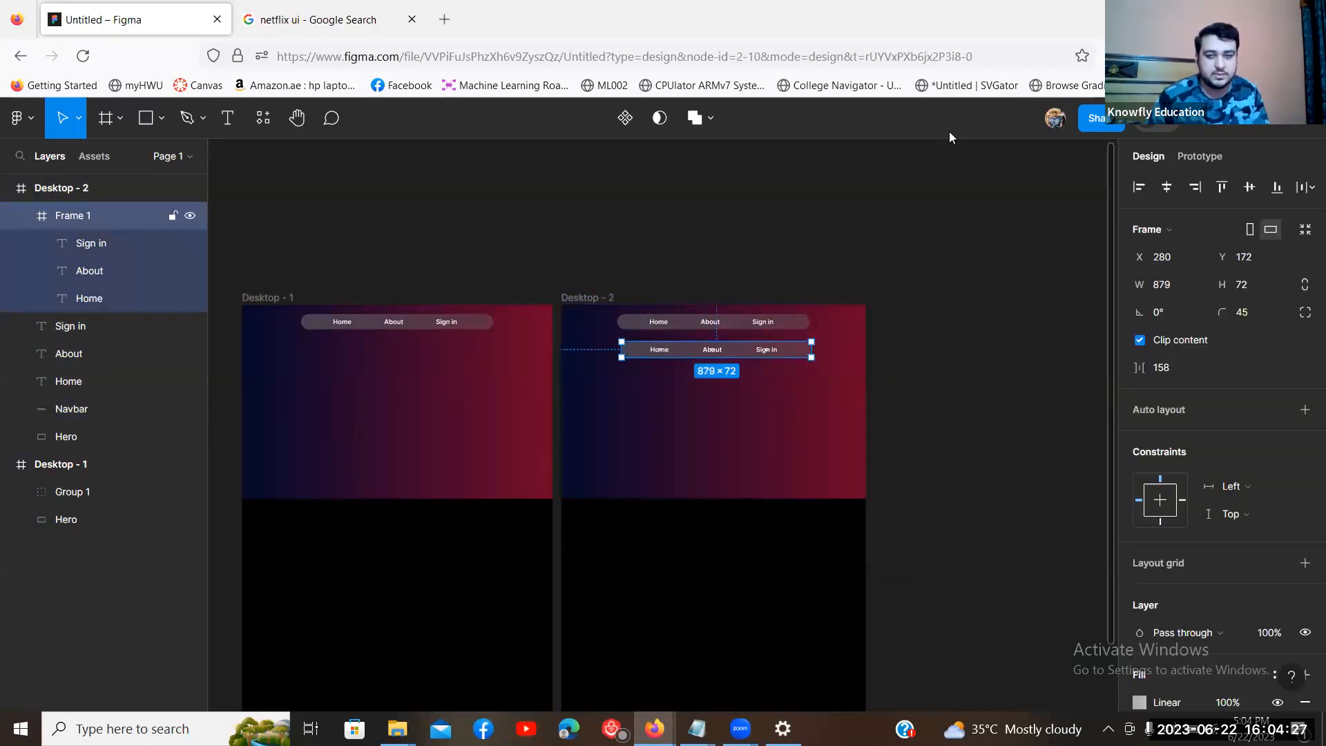
{"action": "left_click", "coordinate": [1161, 503]}
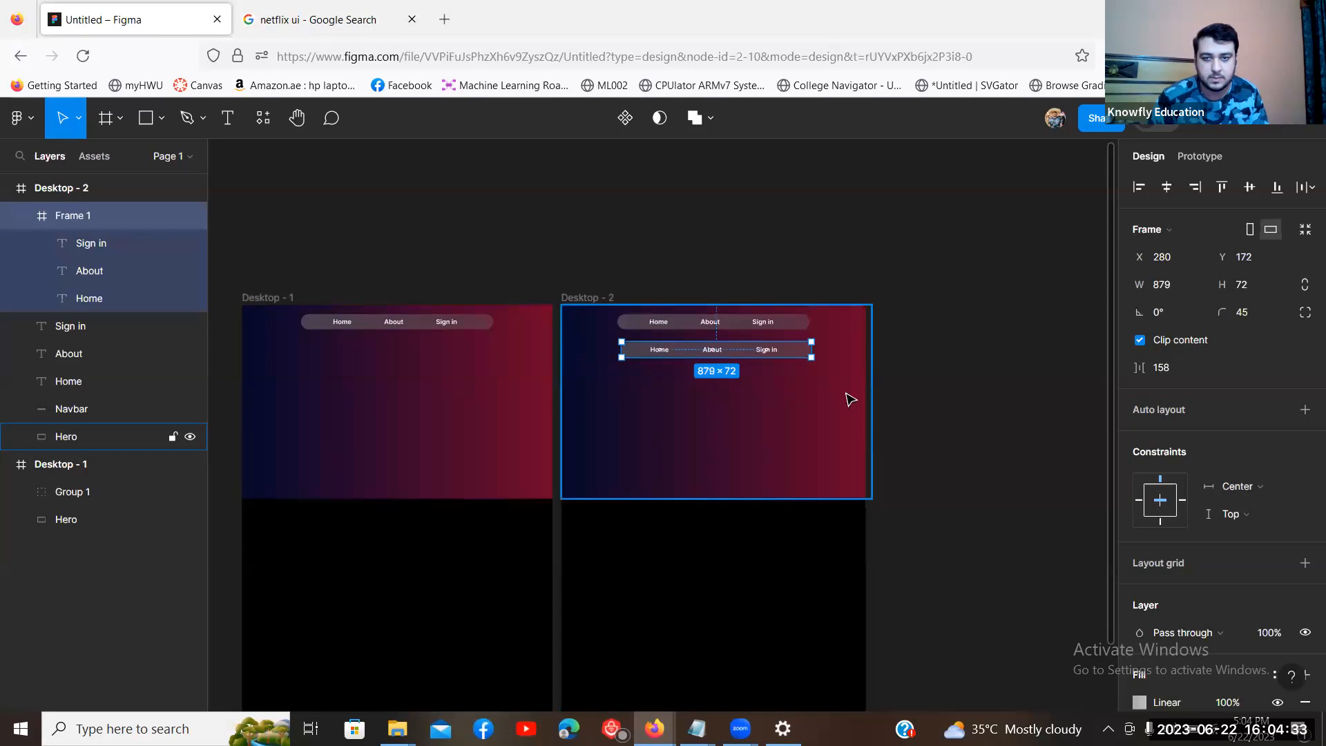
{"action": "left_click", "coordinate": [584, 297]}
{"action": "mouse_move", "coordinate": [869, 450]}
{"action": "left_mouse_down"}
{"action": "mouse_move", "coordinate": [1075, 446]}
{"action": "mouse_move", "coordinate": [801, 438]}
{"action": "mouse_move", "coordinate": [1052, 440]}
{"action": "mouse_move", "coordinate": [873, 435]}
{"action": "left_mouse_up"}
{"action": "left_click", "coordinate": [858, 263]}
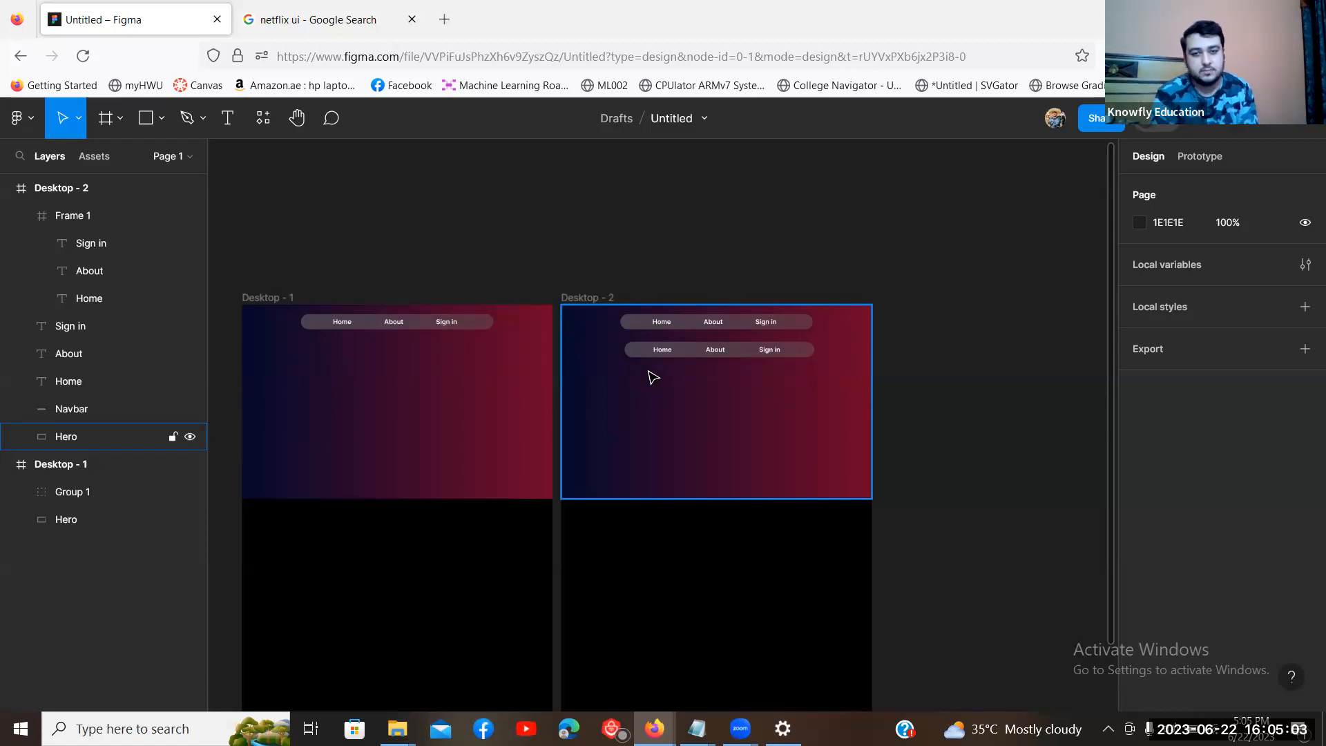
Step: Set the horizontal and vertical constraints of the Home, About and Sign in labels inside Frame 1 to Center
{"action": "left_click", "coordinate": [669, 351]}
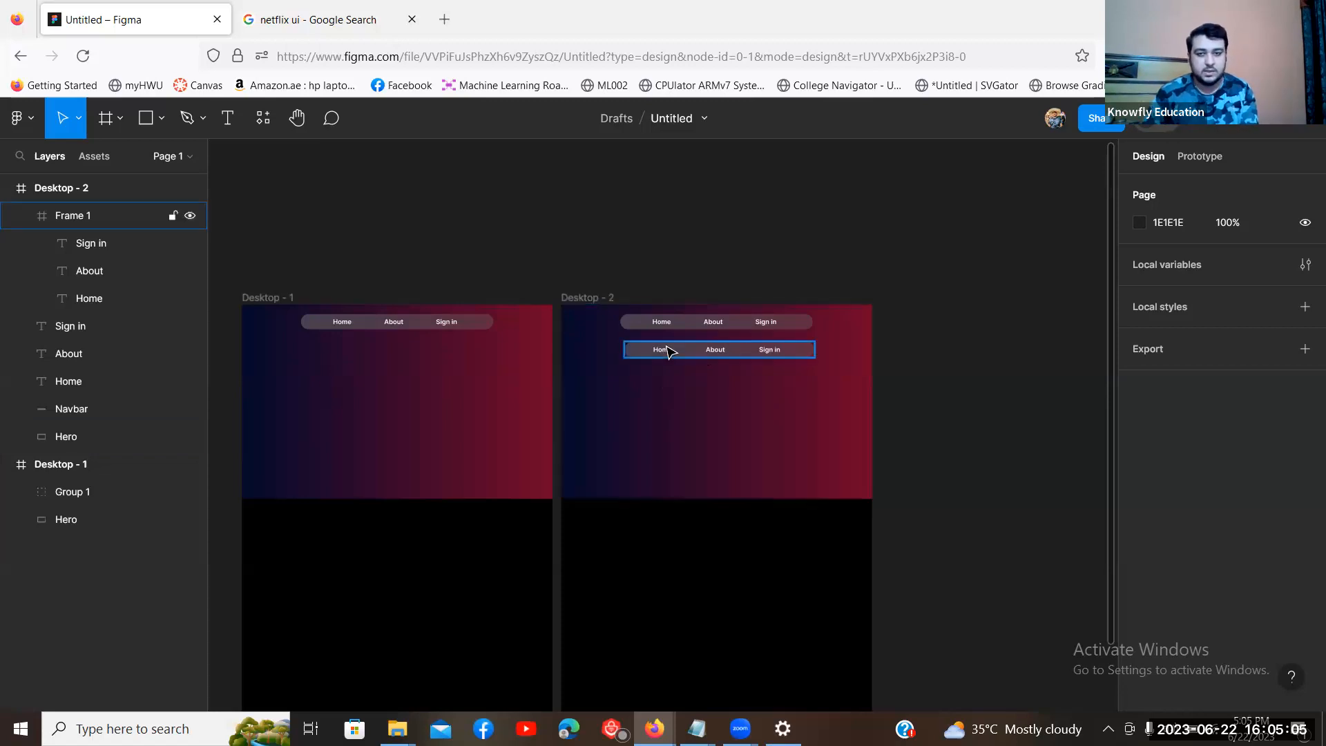
{"action": "key", "text": "ctrl+plus"}
{"action": "scroll", "coordinate": [704, 415], "scroll_direction": "up", "scroll_amount": 3}
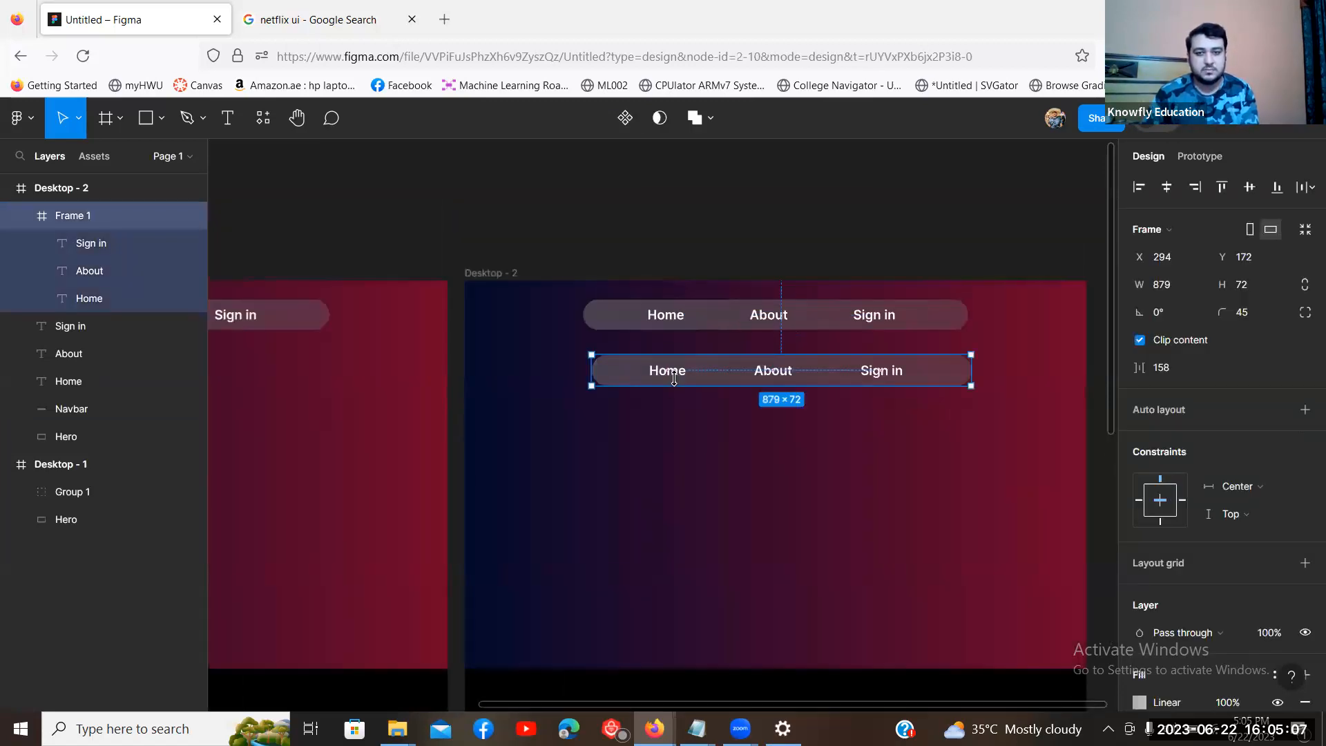
{"action": "double_click", "coordinate": [680, 380]}
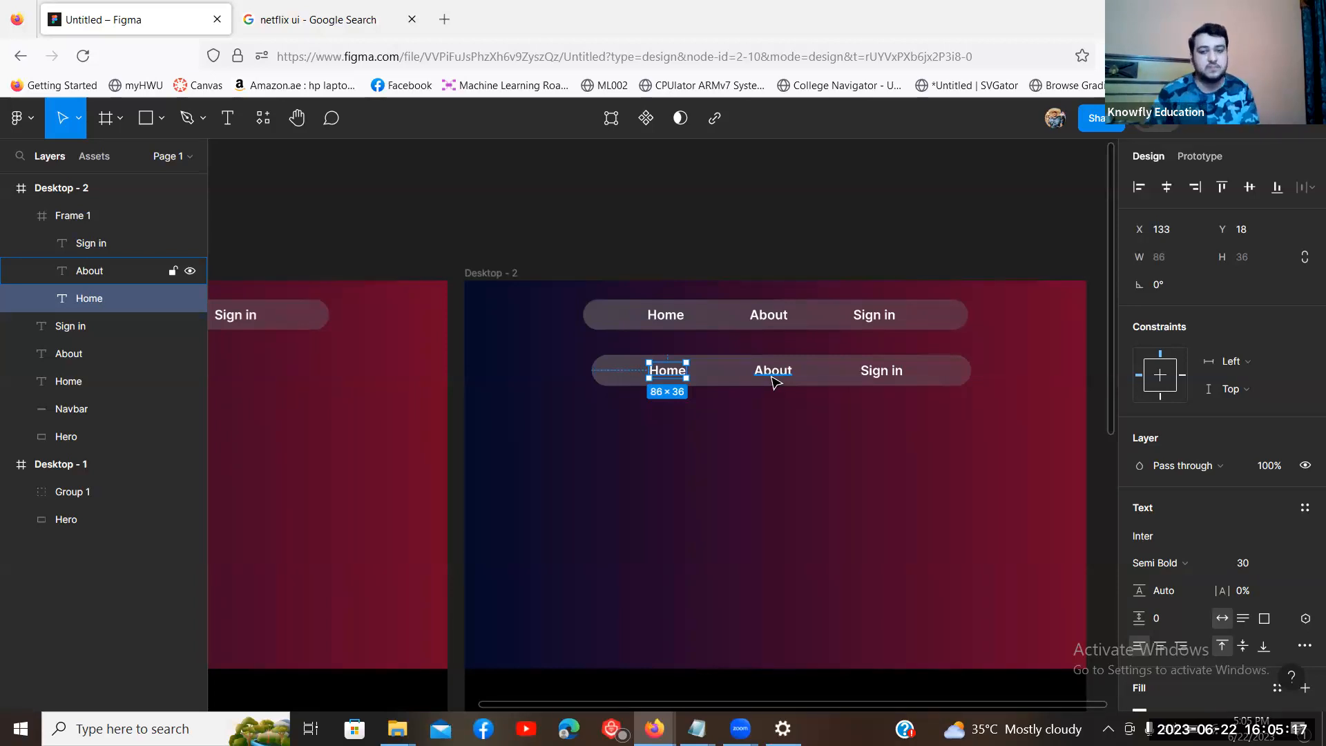
{"action": "left_click", "coordinate": [773, 373]}
{"action": "left_click", "coordinate": [681, 380]}
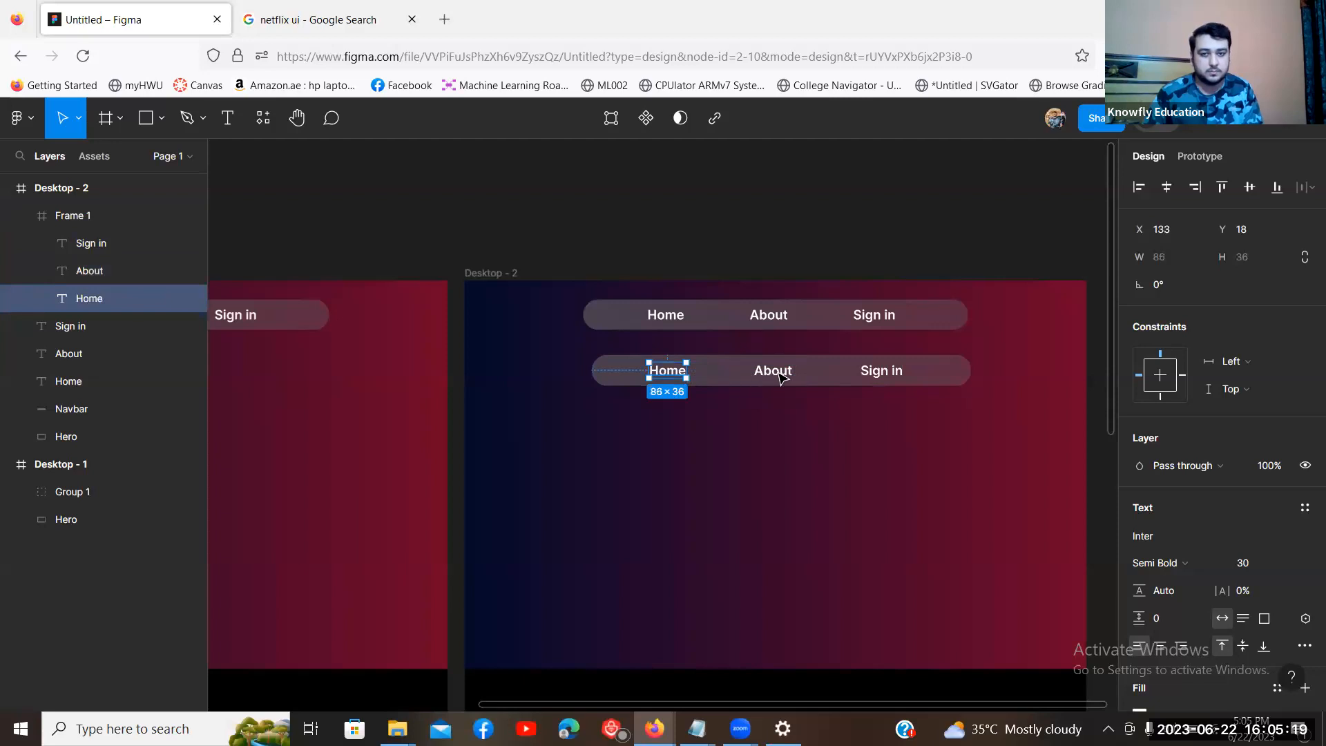
{"action": "left_click", "coordinate": [777, 371], "text": "shift"}
{"action": "left_click", "coordinate": [877, 377], "text": "shift"}
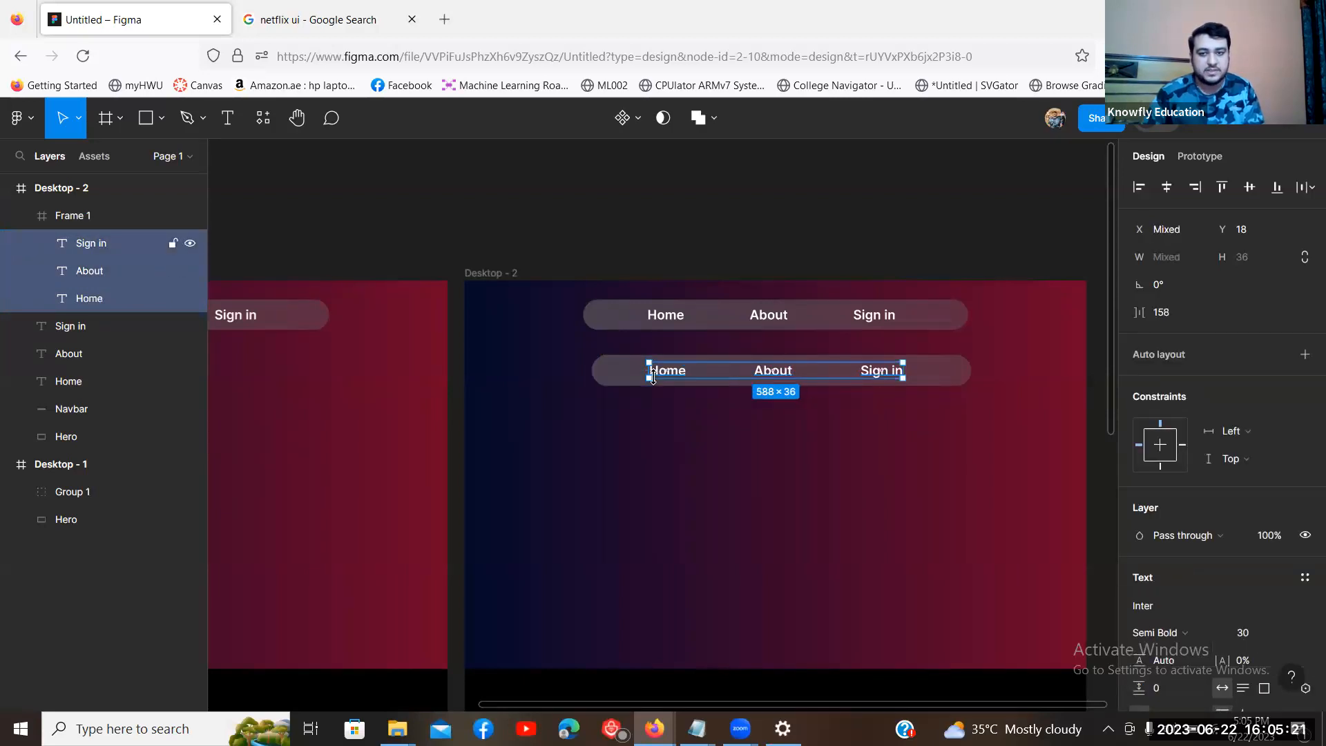
{"action": "left_click", "coordinate": [1160, 445]}
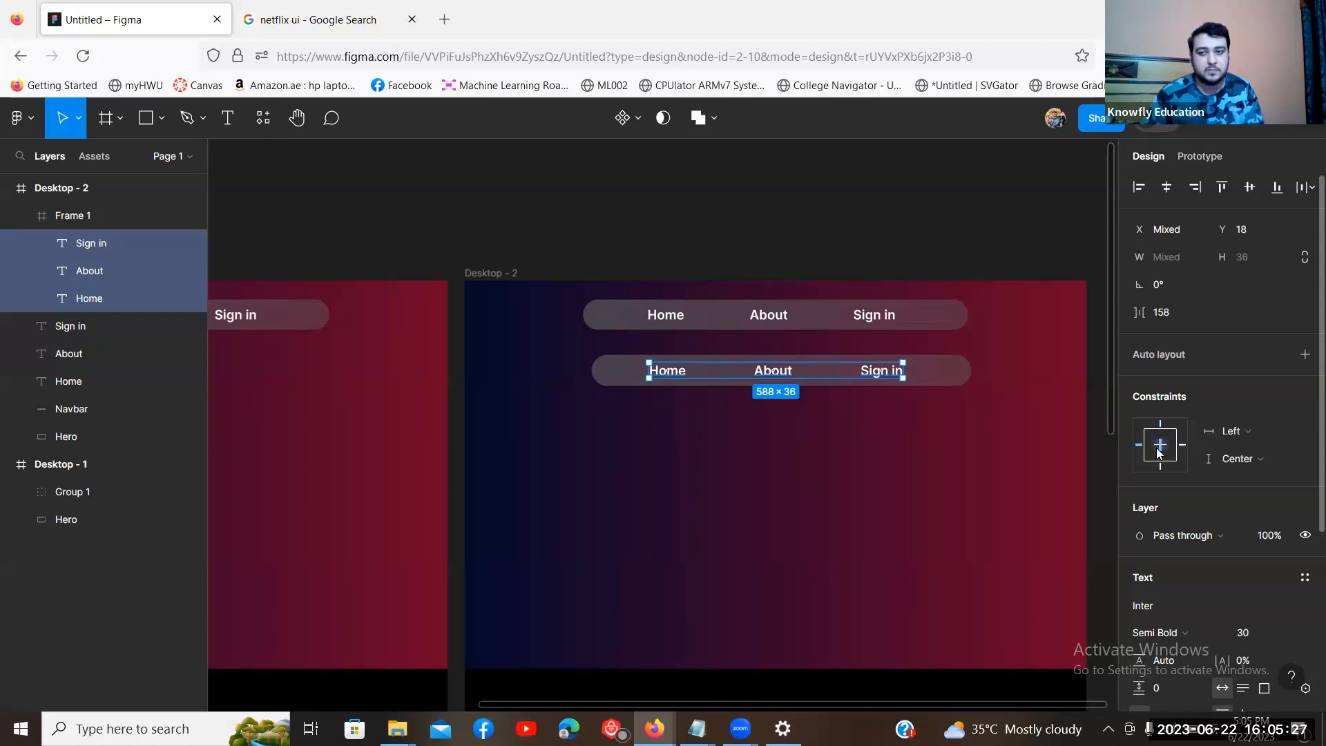
{"action": "left_click", "coordinate": [1160, 449]}
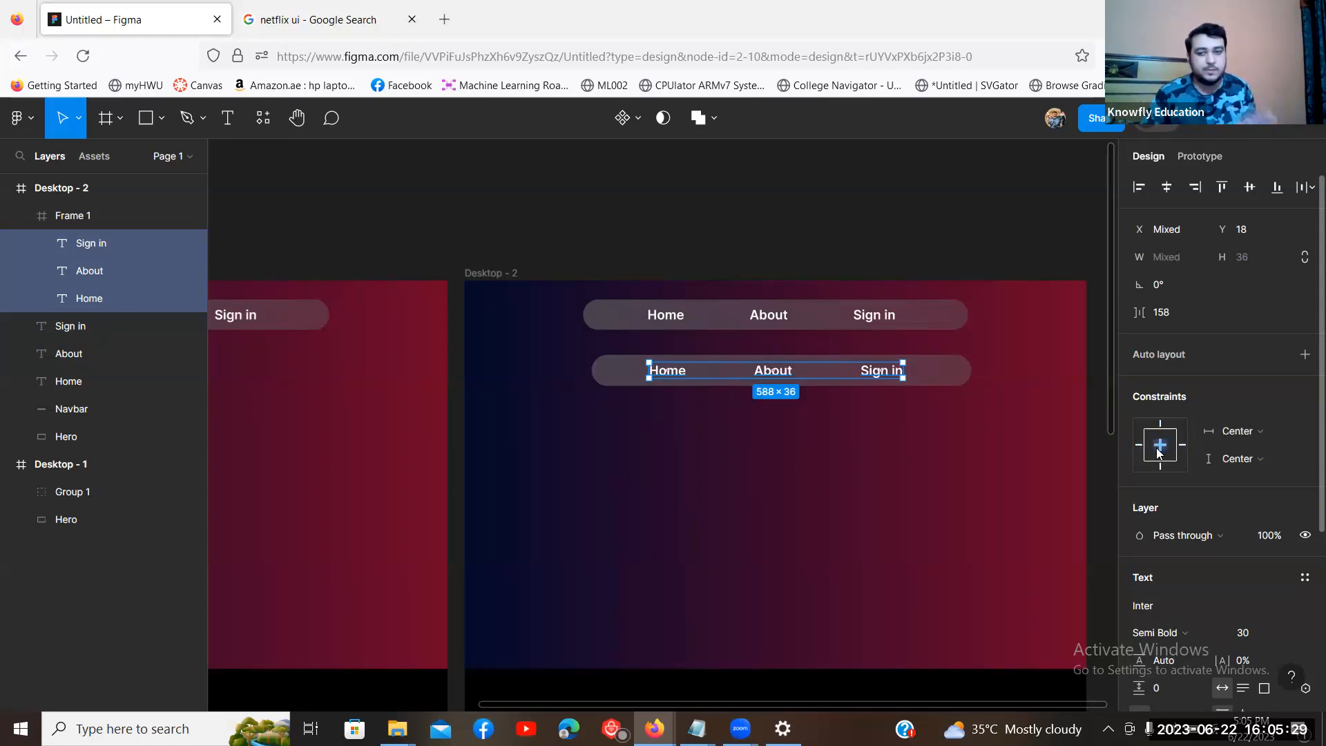
Step: Resize Frame 1 from its right edge to test the label constraints, leaving it slightly narrower
{"action": "left_click", "coordinate": [966, 377]}
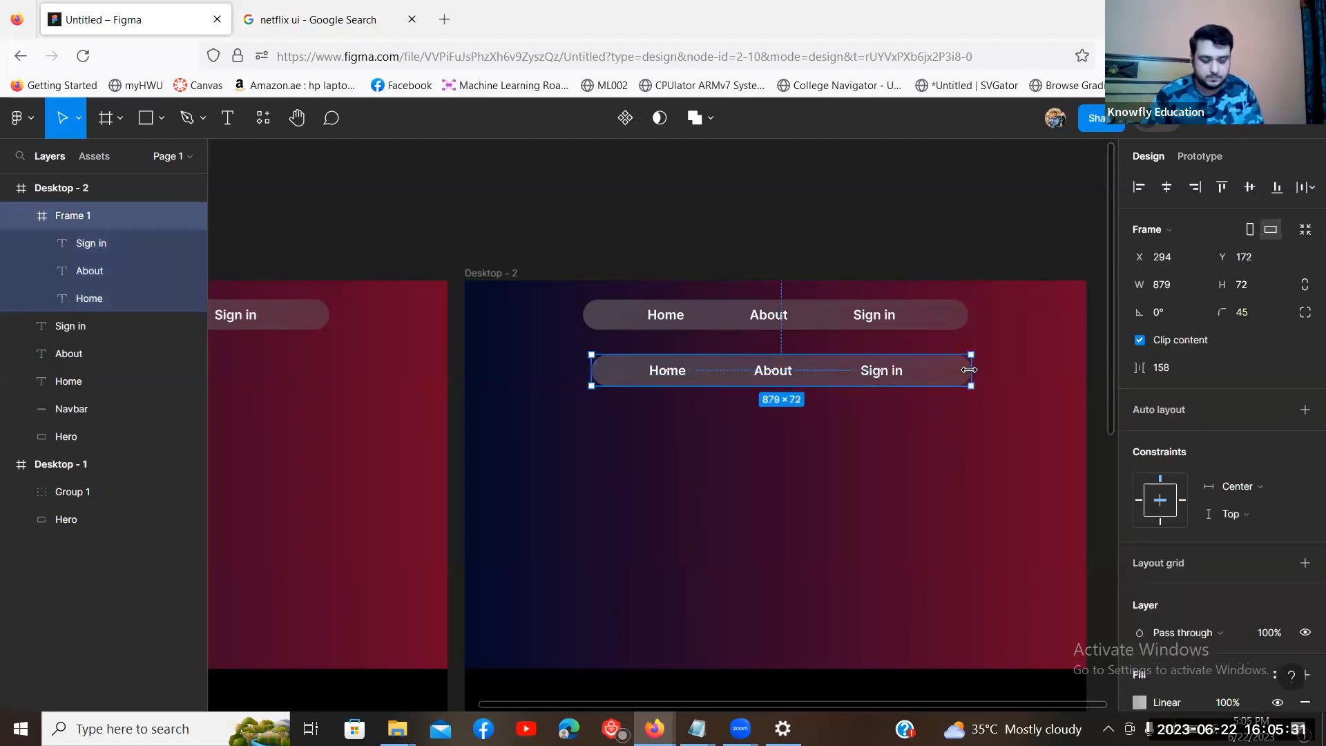
{"action": "left_click_drag", "start_coordinate": [969, 370], "coordinate": [926, 377]}
{"action": "mouse_move", "coordinate": [976, 378]}
{"action": "left_mouse_down"}
{"action": "mouse_move", "coordinate": [1026, 378]}
{"action": "mouse_move", "coordinate": [926, 379]}
{"action": "mouse_move", "coordinate": [1006, 376]}
{"action": "mouse_move", "coordinate": [950, 374]}
{"action": "mouse_move", "coordinate": [997, 376]}
{"action": "mouse_move", "coordinate": [955, 376]}
{"action": "mouse_move", "coordinate": [968, 376]}
{"action": "left_mouse_up"}
Step: Stretch the grouped navbar in Desktop - 1 to the artboard's left edge and extend its right side to about 1327 wide
{"action": "left_click", "coordinate": [905, 323]}
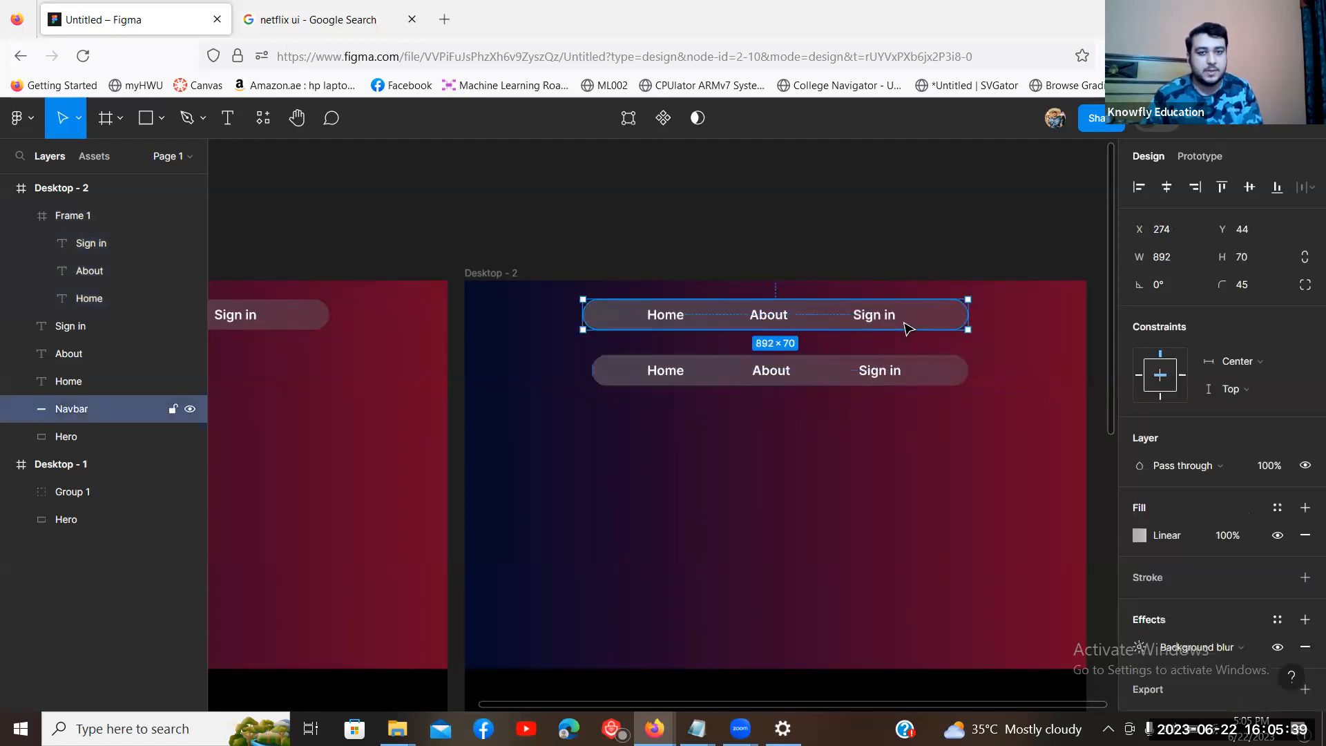
{"action": "left_click", "coordinate": [573, 210]}
{"action": "left_click_drag", "start_coordinate": [616, 212], "coordinate": [884, 200]}
{"action": "left_click_drag", "start_coordinate": [478, 216], "coordinate": [884, 219]}
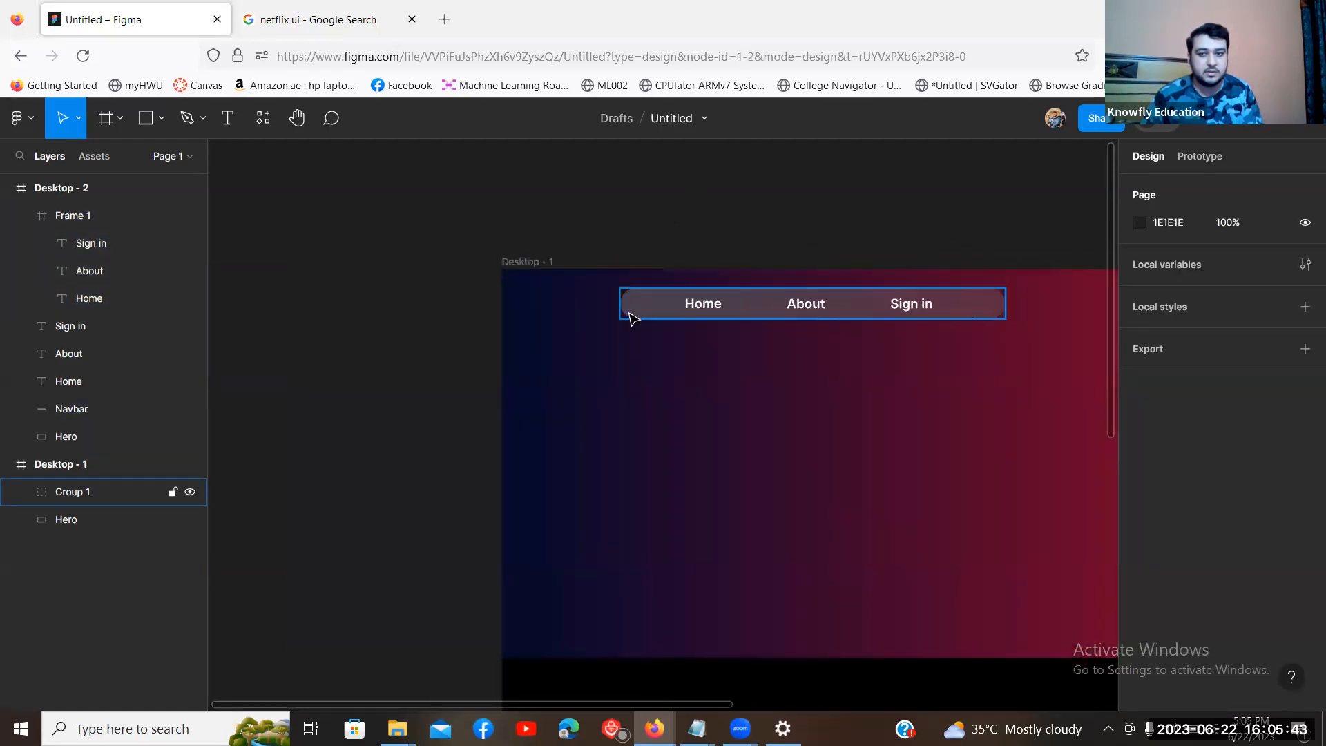
{"action": "left_click", "coordinate": [625, 306]}
{"action": "left_click_drag", "start_coordinate": [615, 305], "coordinate": [502, 305]}
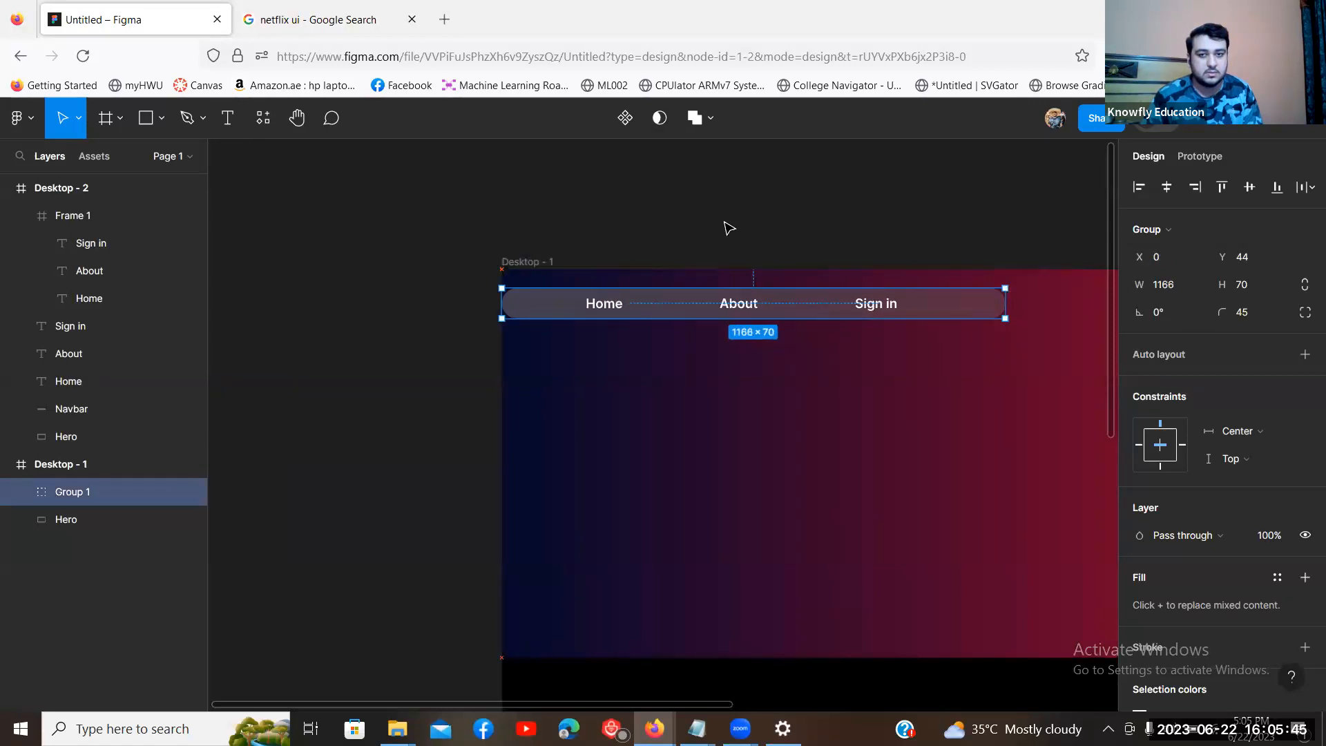
{"action": "scroll", "coordinate": [852, 201], "scroll_direction": "left", "scroll_amount": 3}
{"action": "key", "text": "ctrl+minus"}
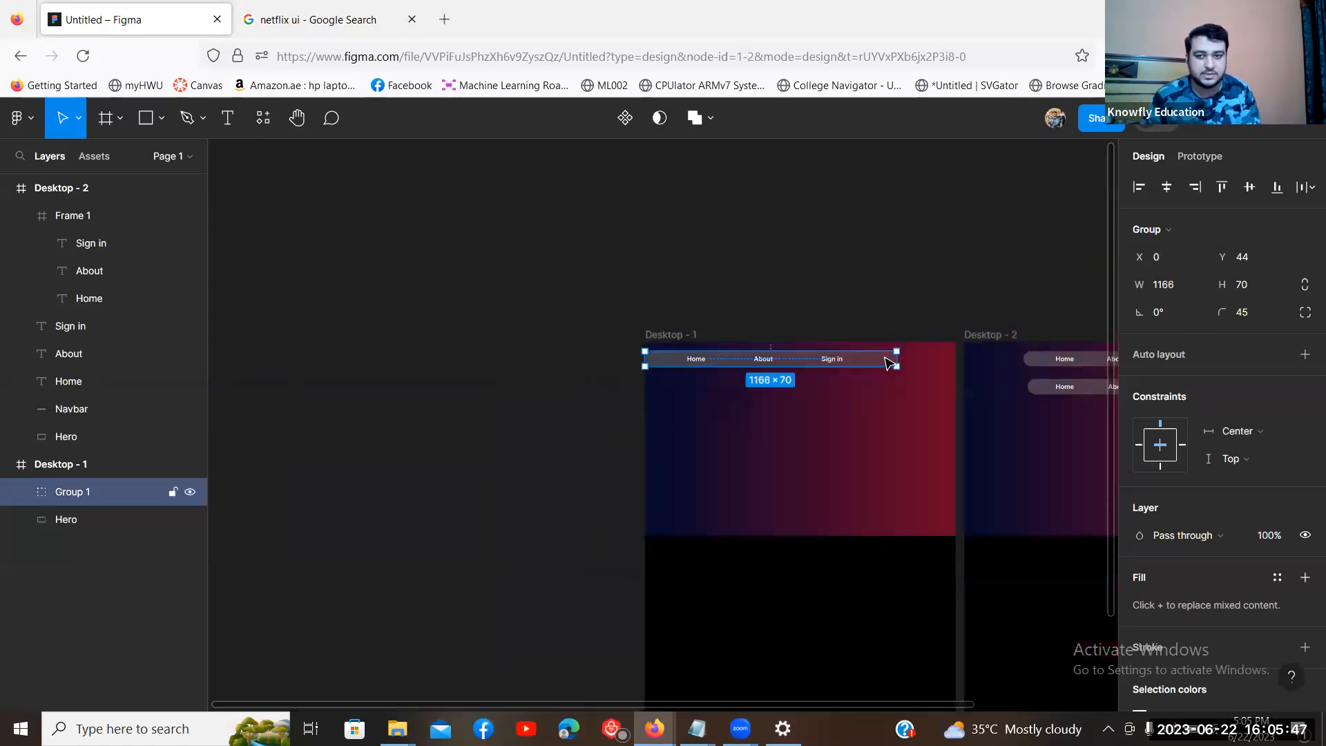
{"action": "left_click_drag", "start_coordinate": [897, 364], "coordinate": [932, 363]}
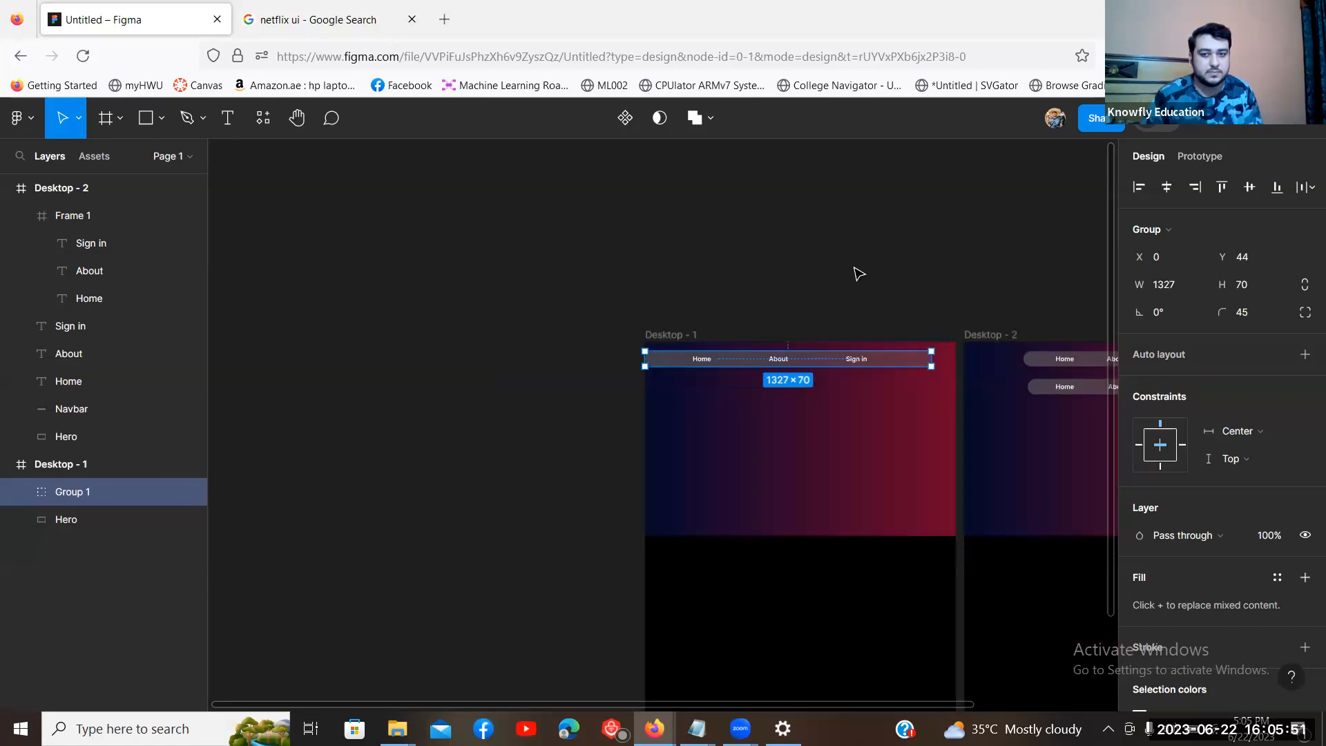
Step: Undo both width changes to the grouped navbar in Desktop - 1
{"action": "key", "text": "ctrl+z"}
{"action": "key", "text": "ctrl+z"}
{"action": "left_click", "coordinate": [898, 276]}
Step: Narrow Frame 1 in Desktop - 2 to about 801 wide from its right edge, and undo that resize
{"action": "left_click_drag", "start_coordinate": [989, 285], "coordinate": [795, 285]}
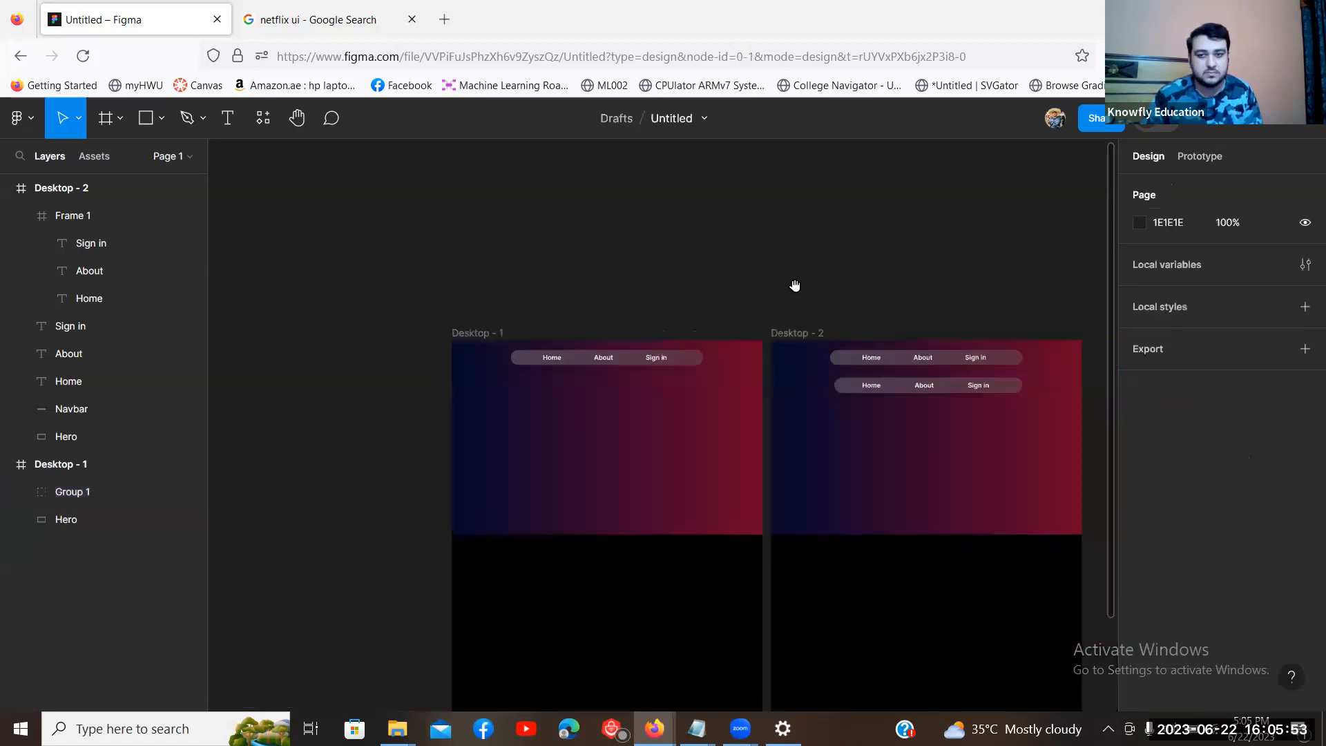
{"action": "left_click", "coordinate": [1018, 385]}
{"action": "mouse_move", "coordinate": [1027, 385]}
{"action": "left_mouse_down"}
{"action": "mouse_move", "coordinate": [1074, 383]}
{"action": "mouse_move", "coordinate": [1007, 387]}
{"action": "left_mouse_up"}
{"action": "left_click", "coordinate": [936, 259]}
{"action": "key", "text": "ctrl+z"}
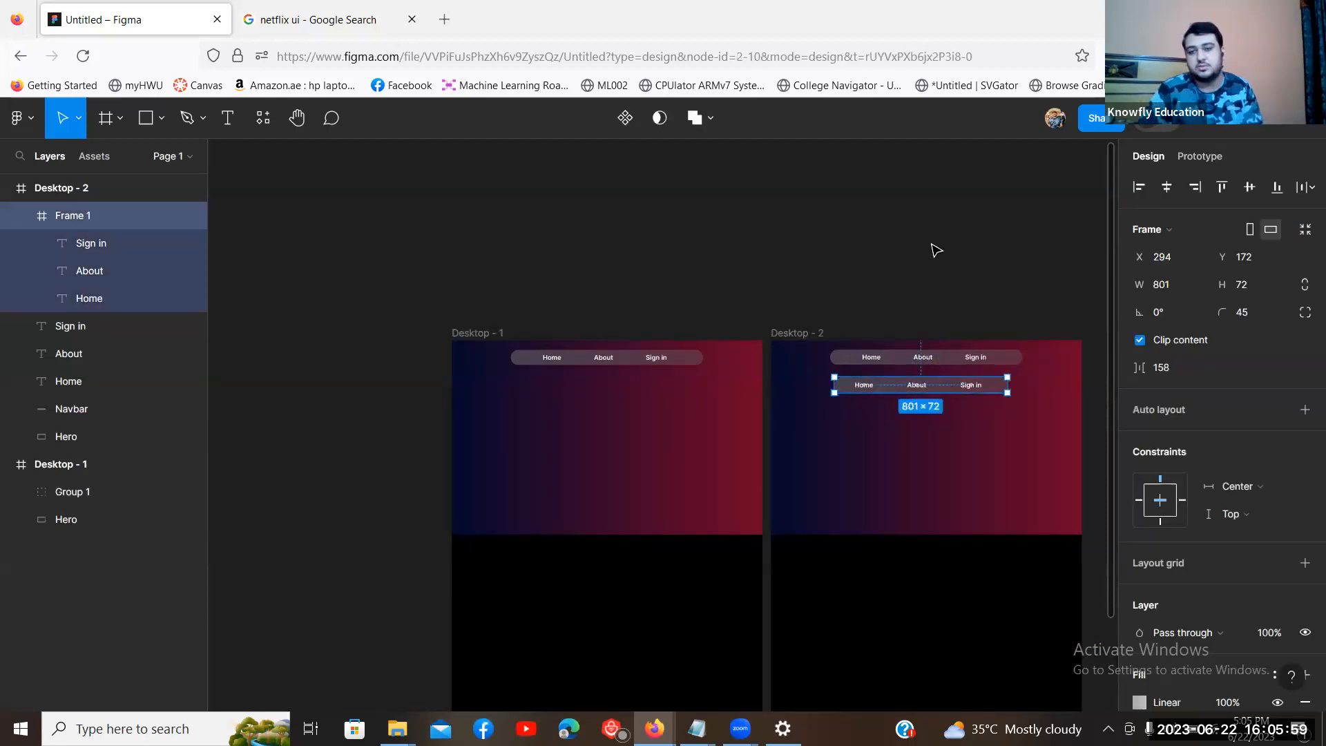
{"action": "key", "text": "ctrl+z"}
{"action": "left_click", "coordinate": [928, 233]}
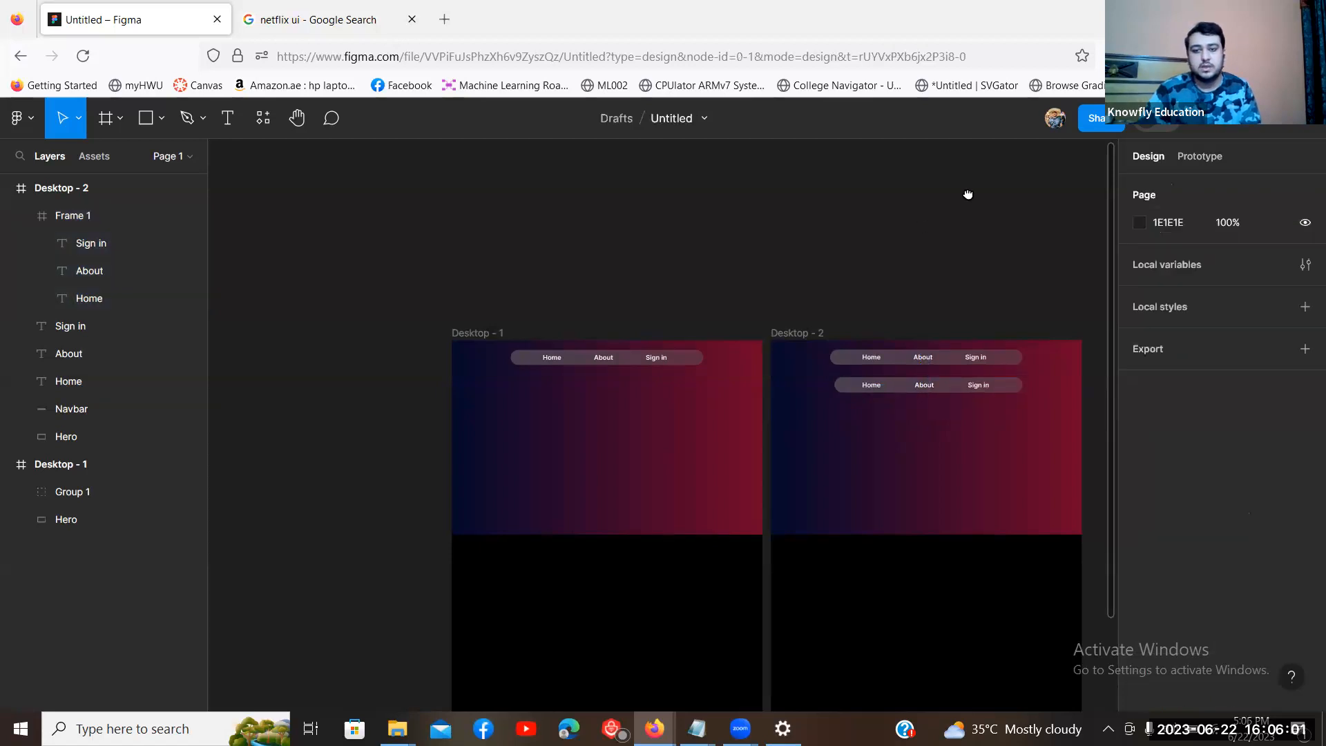
Step: Extend the left edge of Frame 1 in Desktop - 2 outward to about 1047 wide
{"action": "scroll", "coordinate": [967, 194], "scroll_direction": "left", "scroll_amount": 2}
{"action": "scroll", "coordinate": [967, 194], "scroll_direction": "down", "scroll_amount": 1}
{"action": "scroll", "coordinate": [994, 179], "scroll_direction": "left", "scroll_amount": 1}
{"action": "scroll", "coordinate": [994, 180], "scroll_direction": "down", "scroll_amount": 1}
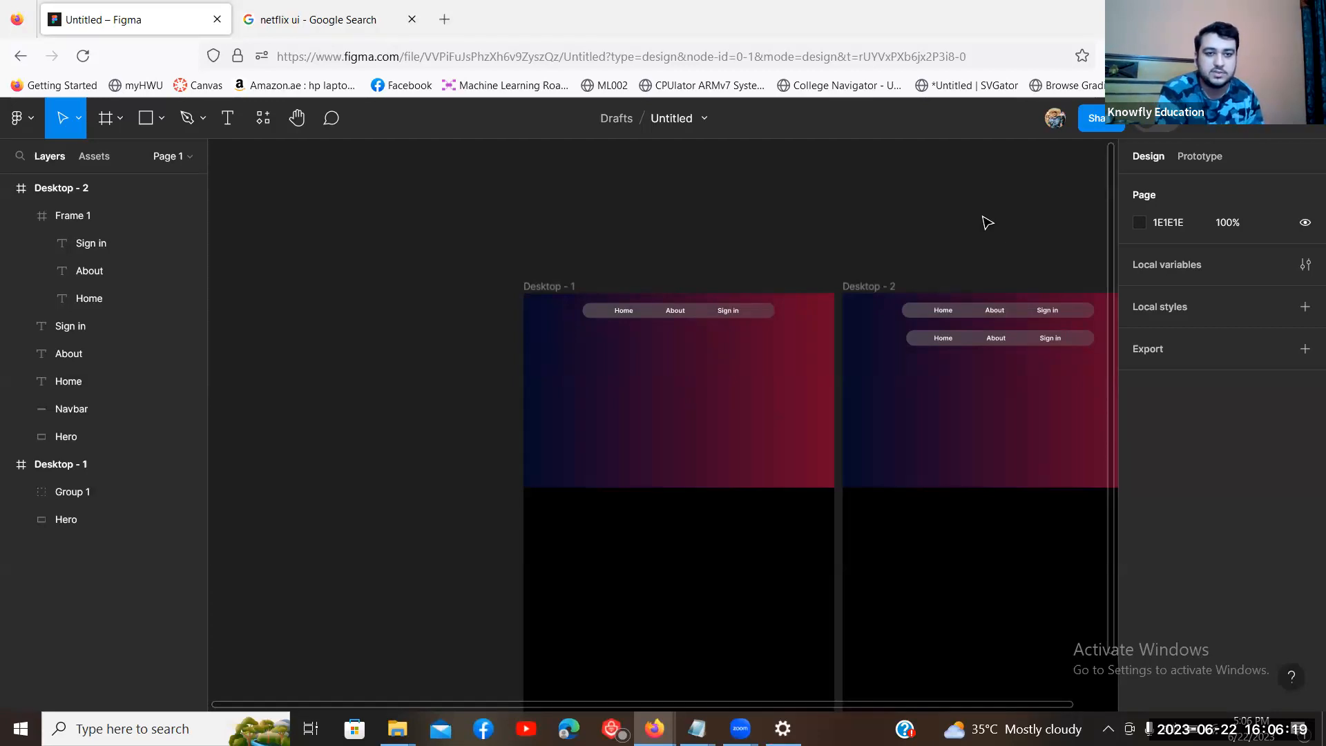
{"action": "left_click", "coordinate": [910, 343]}
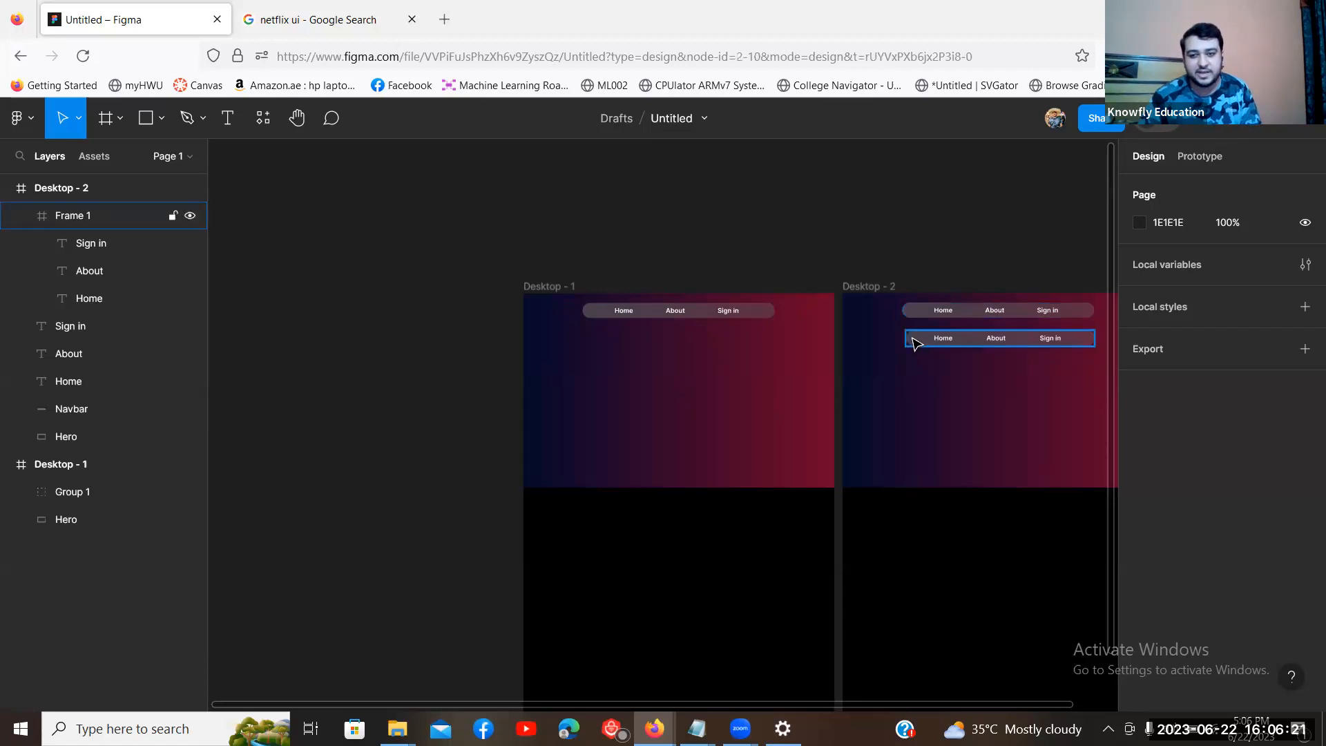
{"action": "left_click_drag", "start_coordinate": [908, 345], "coordinate": [866, 338]}
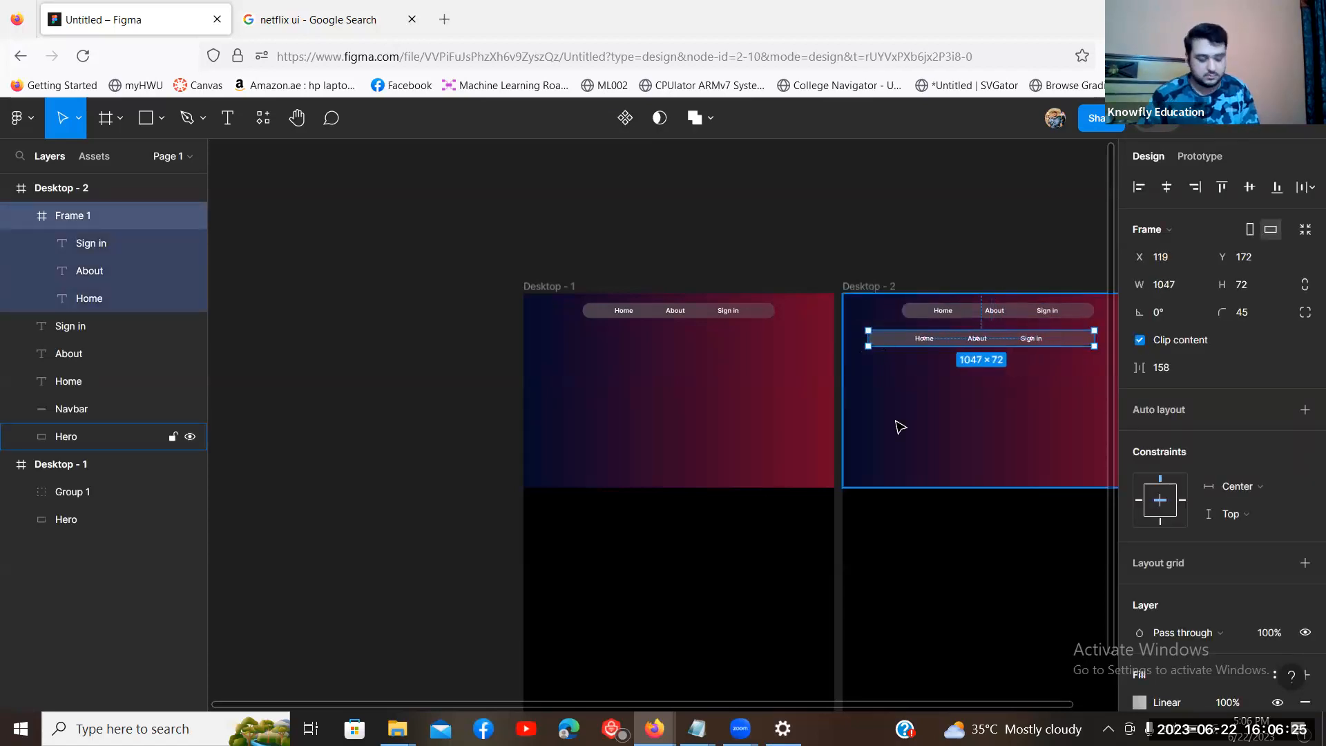
Step: Undo the last widening of Frame 1 in Desktop - 2 and clear the selection
{"action": "key", "text": "ctrl+z"}
{"action": "left_click", "coordinate": [917, 191]}
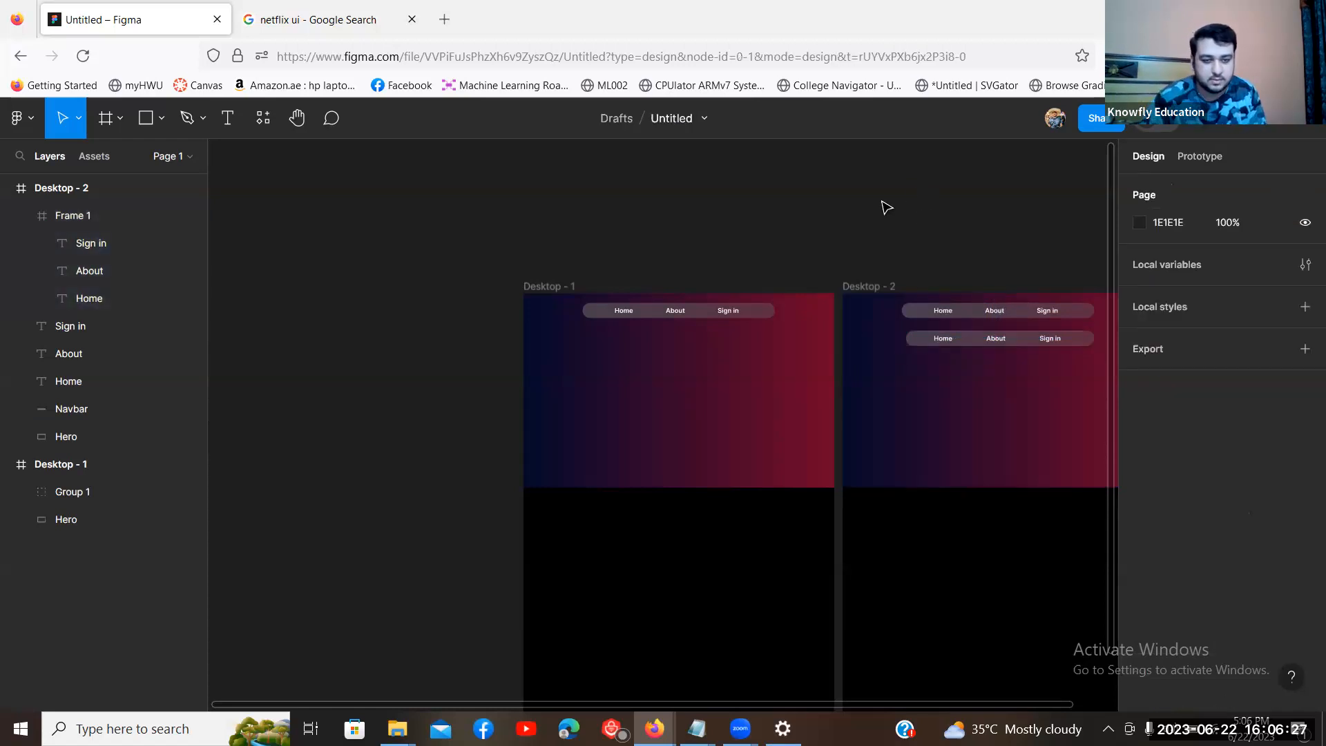
{"action": "left_click_drag", "start_coordinate": [861, 189], "coordinate": [821, 181]}
{"action": "left_click_drag", "start_coordinate": [892, 210], "coordinate": [942, 202]}
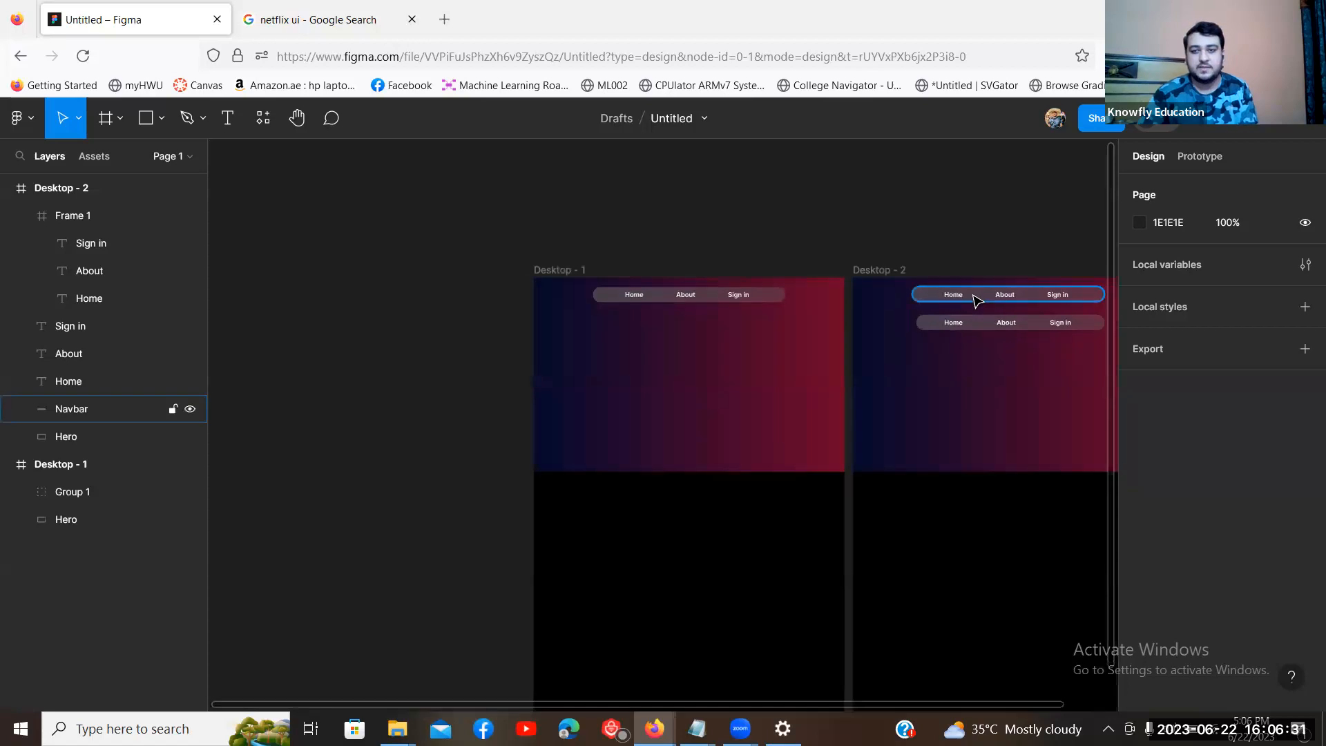
Step: Delete the Navbar shape, Frame 1 and the loose Home, About and Sign in labels from Desktop - 2
{"action": "left_click", "coordinate": [978, 298]}
{"action": "key", "text": "Delete"}
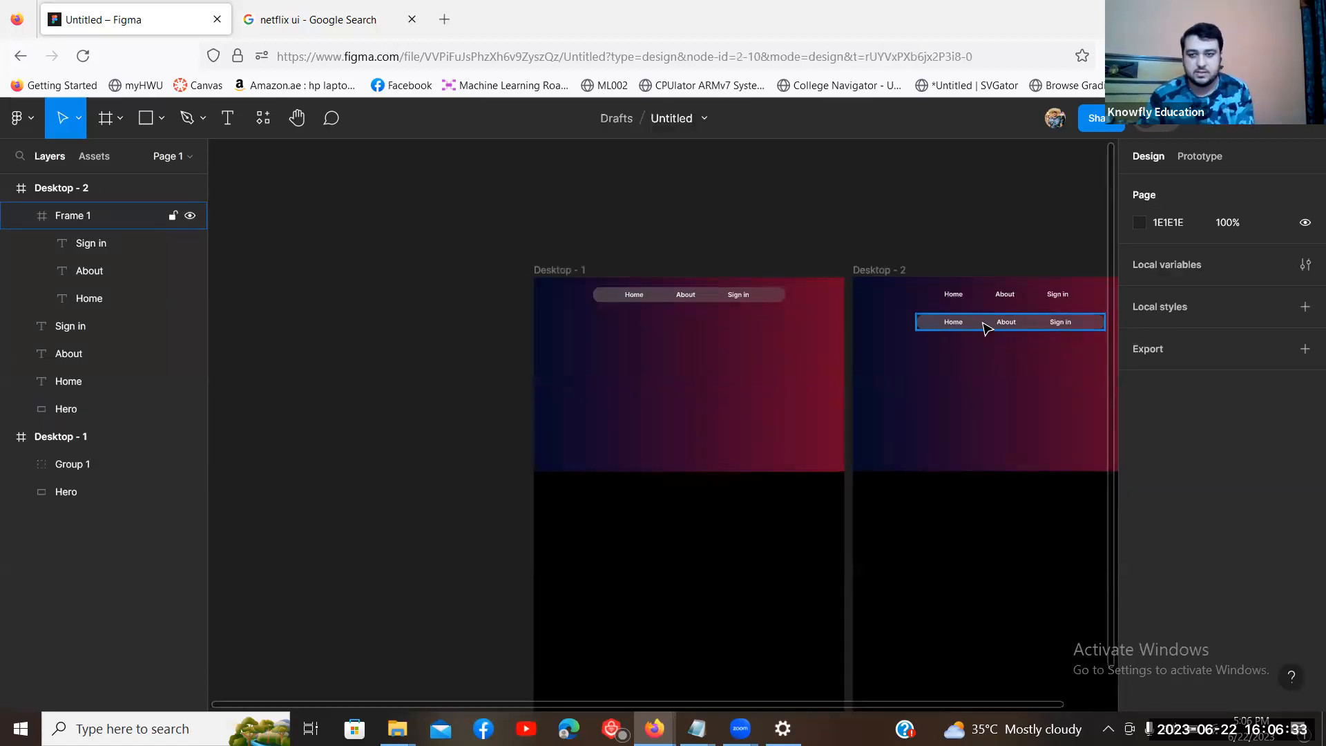
{"action": "left_click", "coordinate": [984, 323]}
{"action": "key", "text": "Delete"}
{"action": "left_click", "coordinate": [953, 294]}
{"action": "key", "text": "Delete"}
{"action": "left_click", "coordinate": [1005, 294]}
{"action": "key", "text": "Delete"}
{"action": "left_click", "coordinate": [1057, 294]}
{"action": "key", "text": "Delete"}
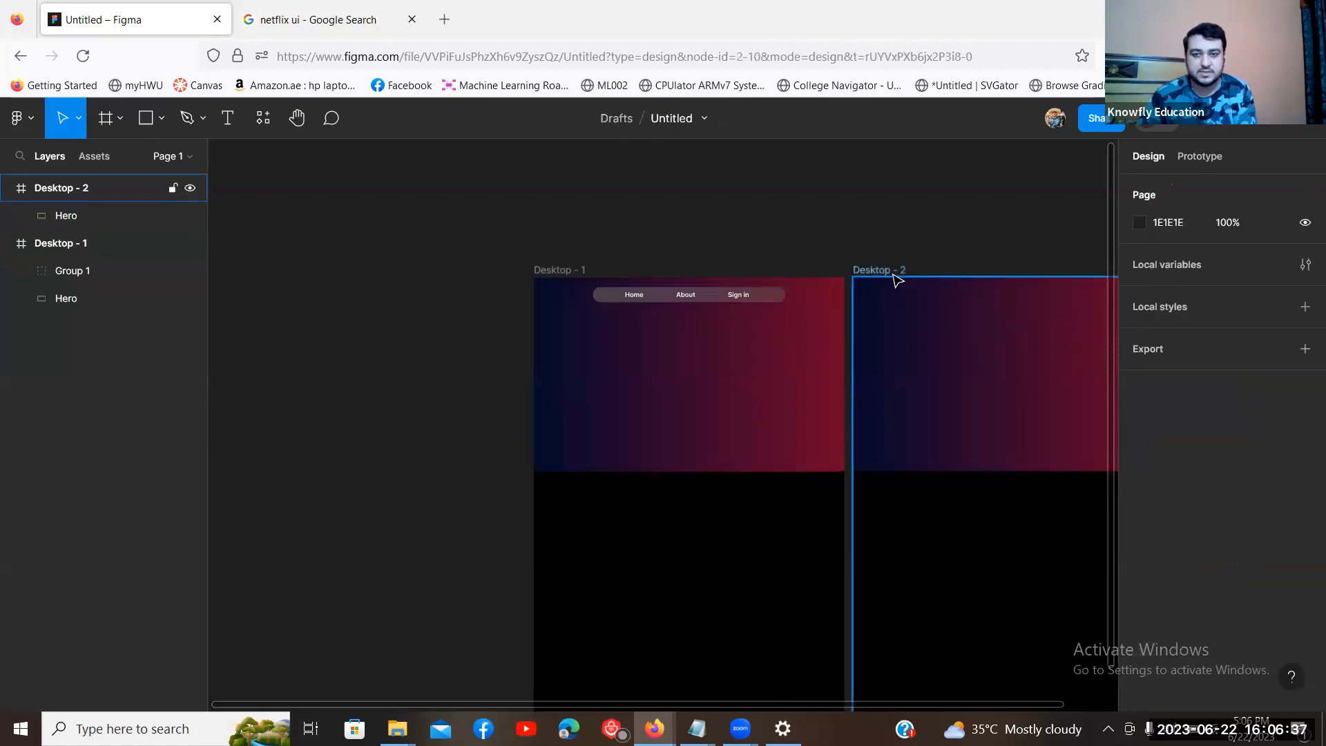
Step: Delete the Hero from Desktop - 2, and delete the emptied Desktop - 2 artboard itself
{"action": "left_click", "coordinate": [898, 283]}
{"action": "key", "text": "Delete"}
{"action": "left_click", "coordinate": [880, 270]}
{"action": "key", "text": "Delete"}
{"action": "scroll", "coordinate": [915, 210], "scroll_direction": "left", "scroll_amount": 3}
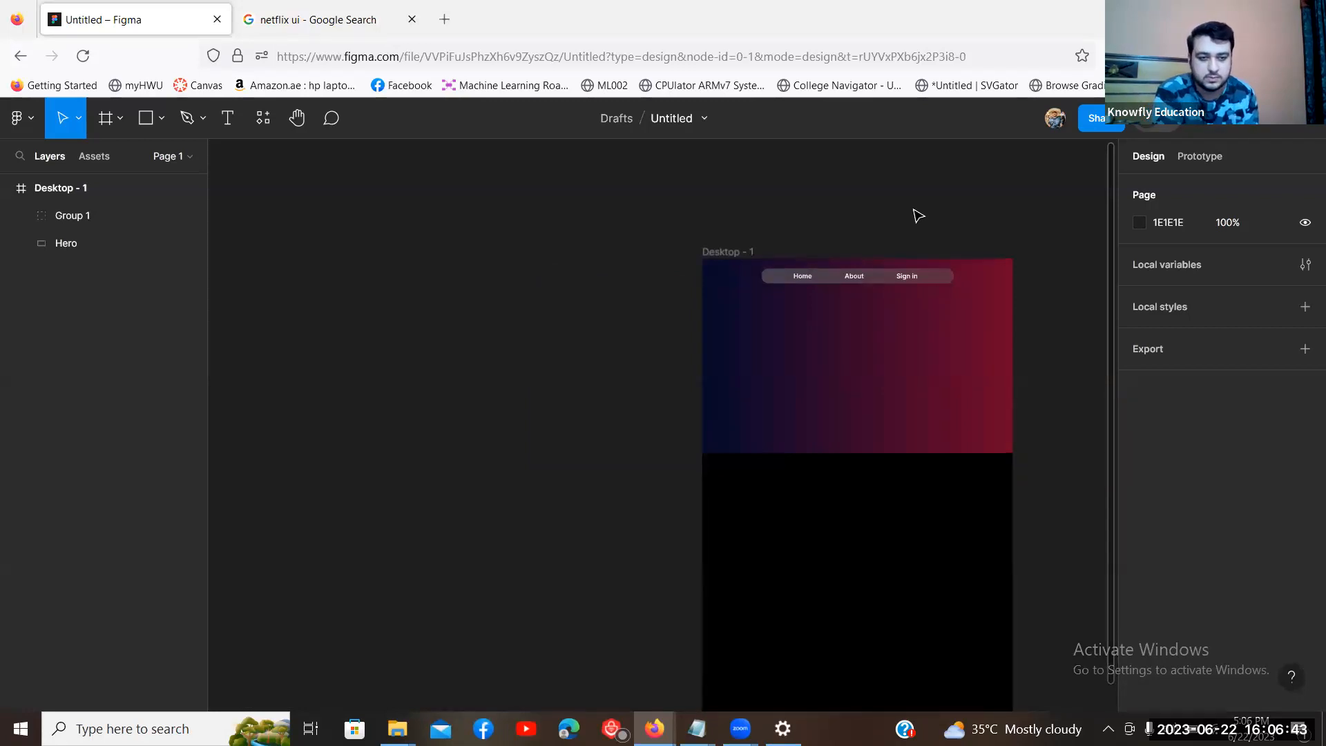
Step: Expand the navbar group in Desktop - 1 to examine its layers and inspect the Home label's properties
{"action": "left_click", "coordinate": [821, 277]}
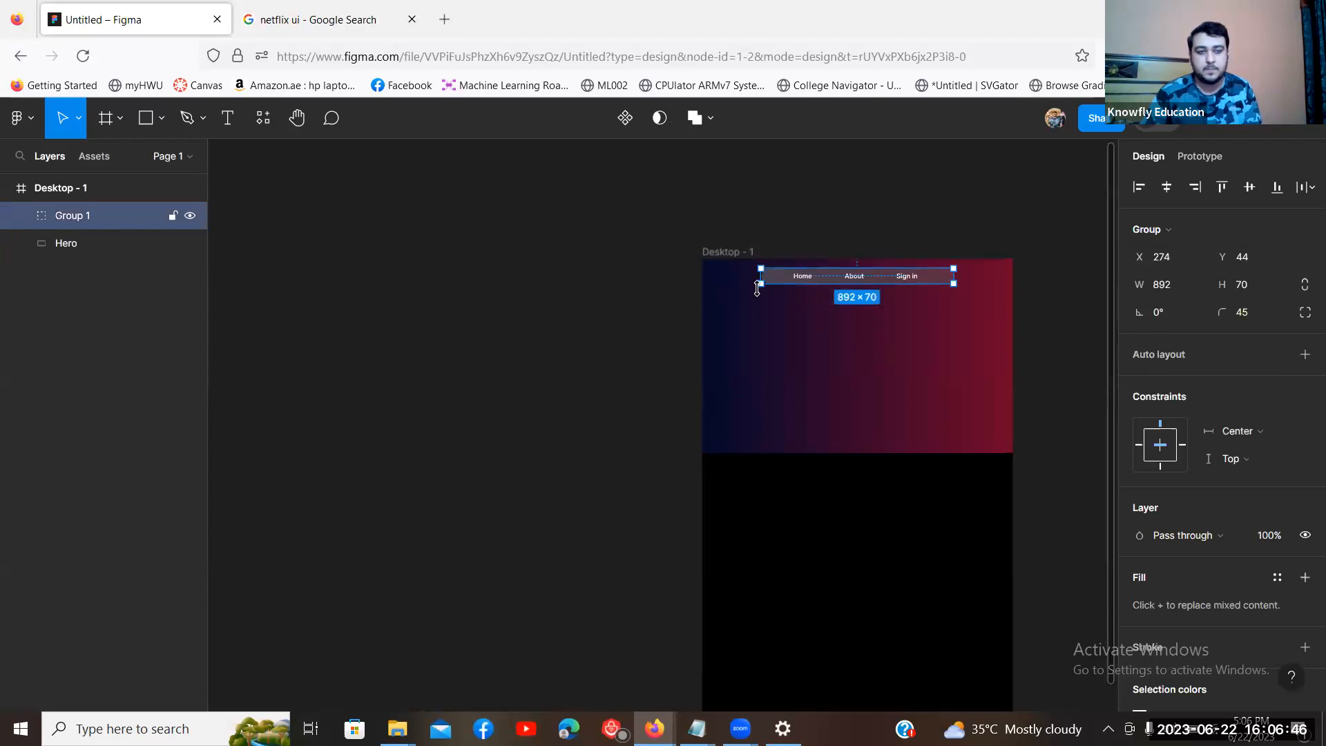
{"action": "left_click", "coordinate": [21, 218]}
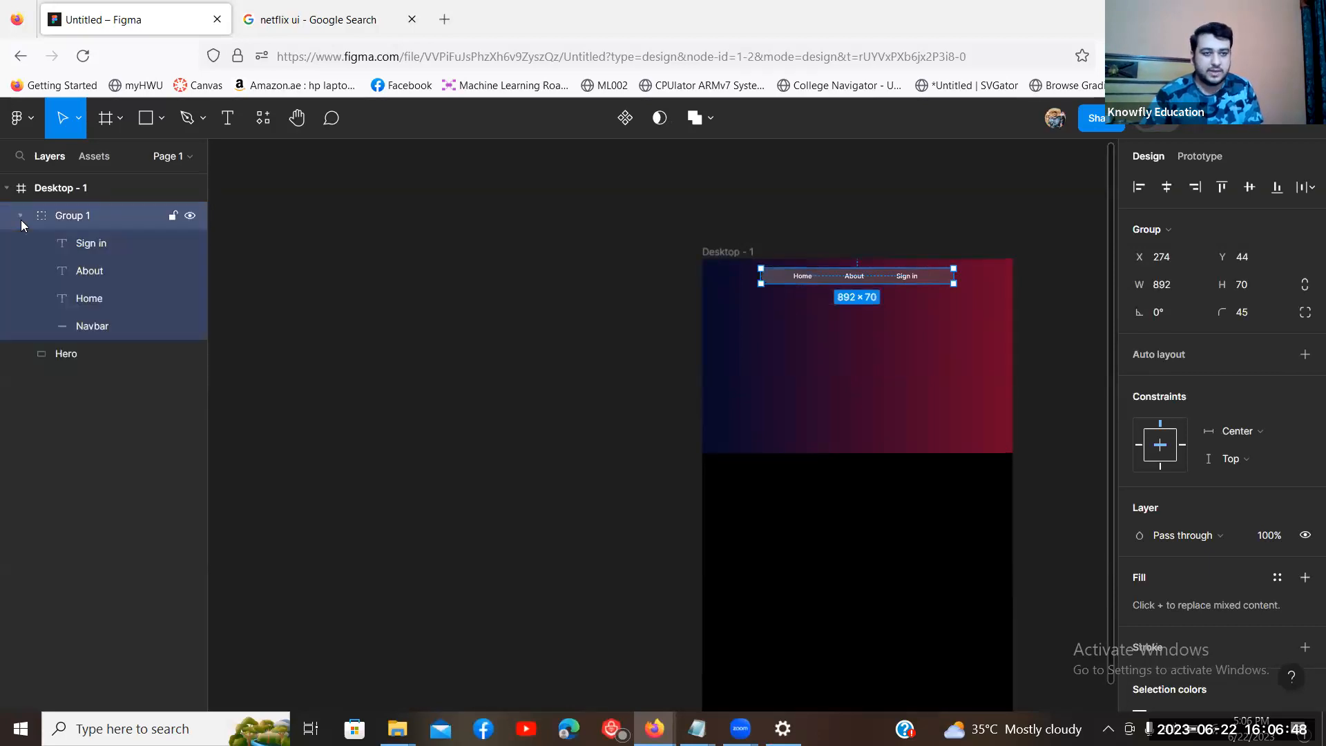
{"action": "left_click", "coordinate": [110, 307]}
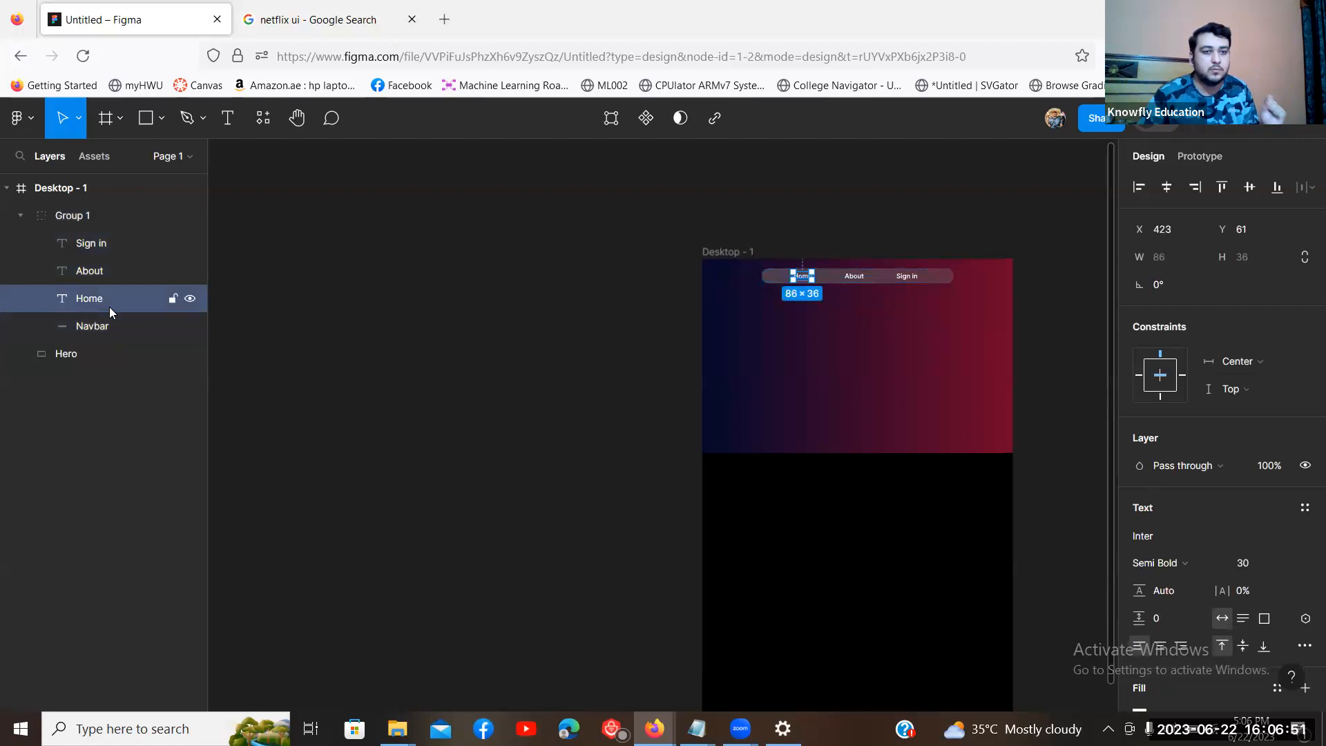
{"action": "left_click_drag", "start_coordinate": [82, 305], "coordinate": [126, 308]}
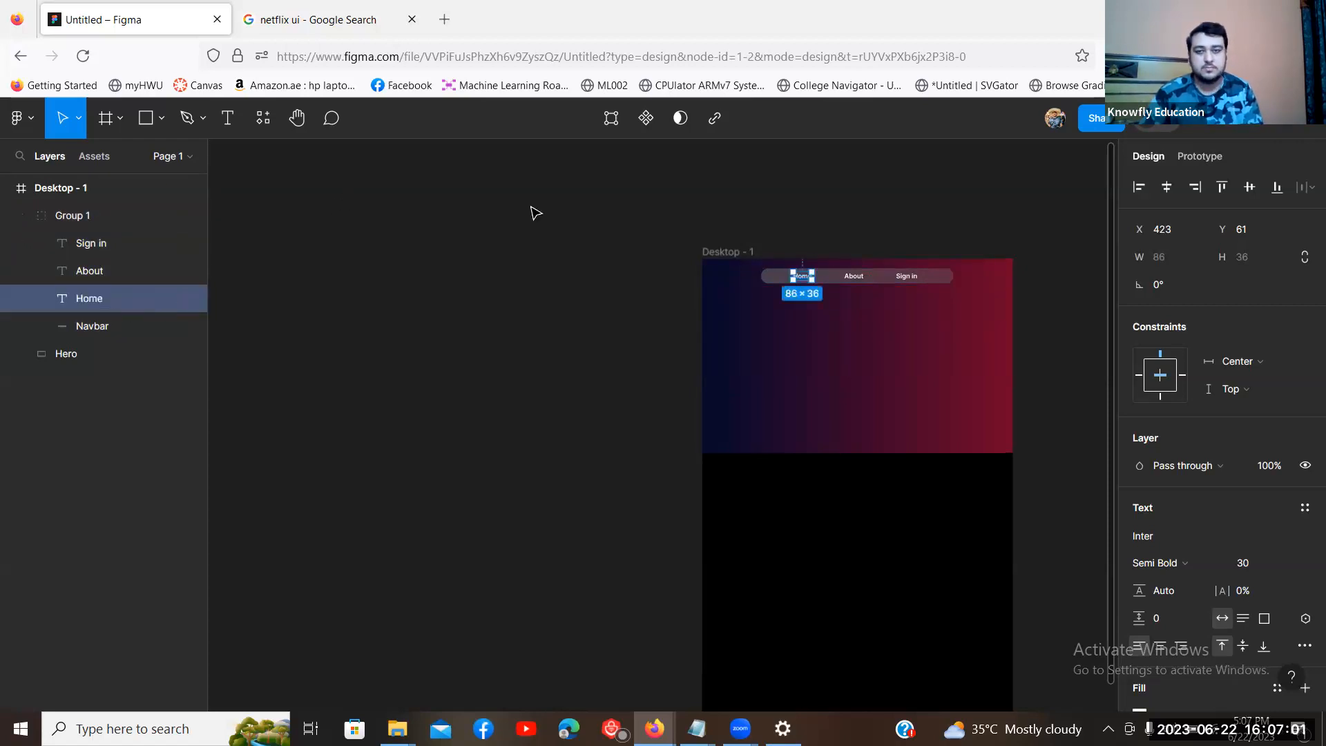
{"action": "left_click", "coordinate": [582, 204]}
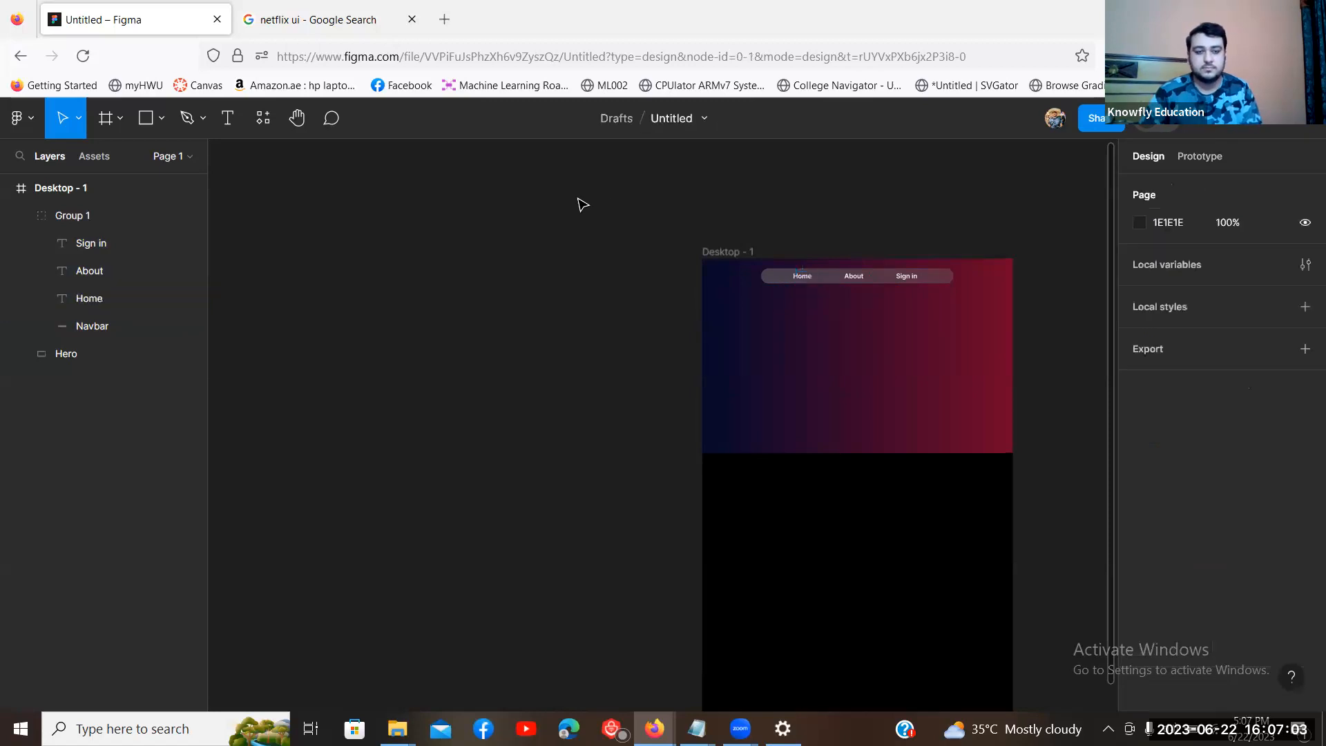
{"action": "key", "text": "ctrl+plus"}
{"action": "left_click_drag", "start_coordinate": [819, 192], "coordinate": [586, 341]}
{"action": "key", "text": "ctrl+minus"}
{"action": "left_click_drag", "start_coordinate": [725, 445], "coordinate": [701, 388]}
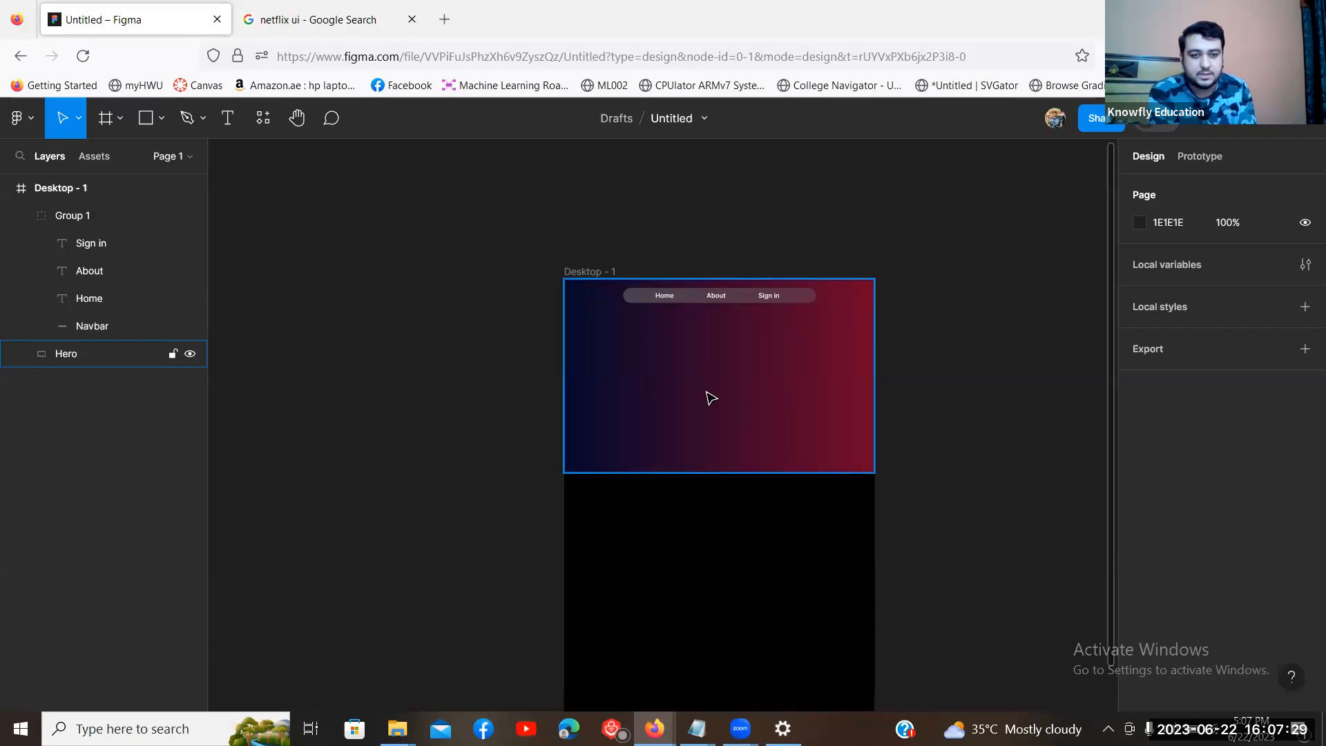
{"action": "left_click", "coordinate": [720, 400]}
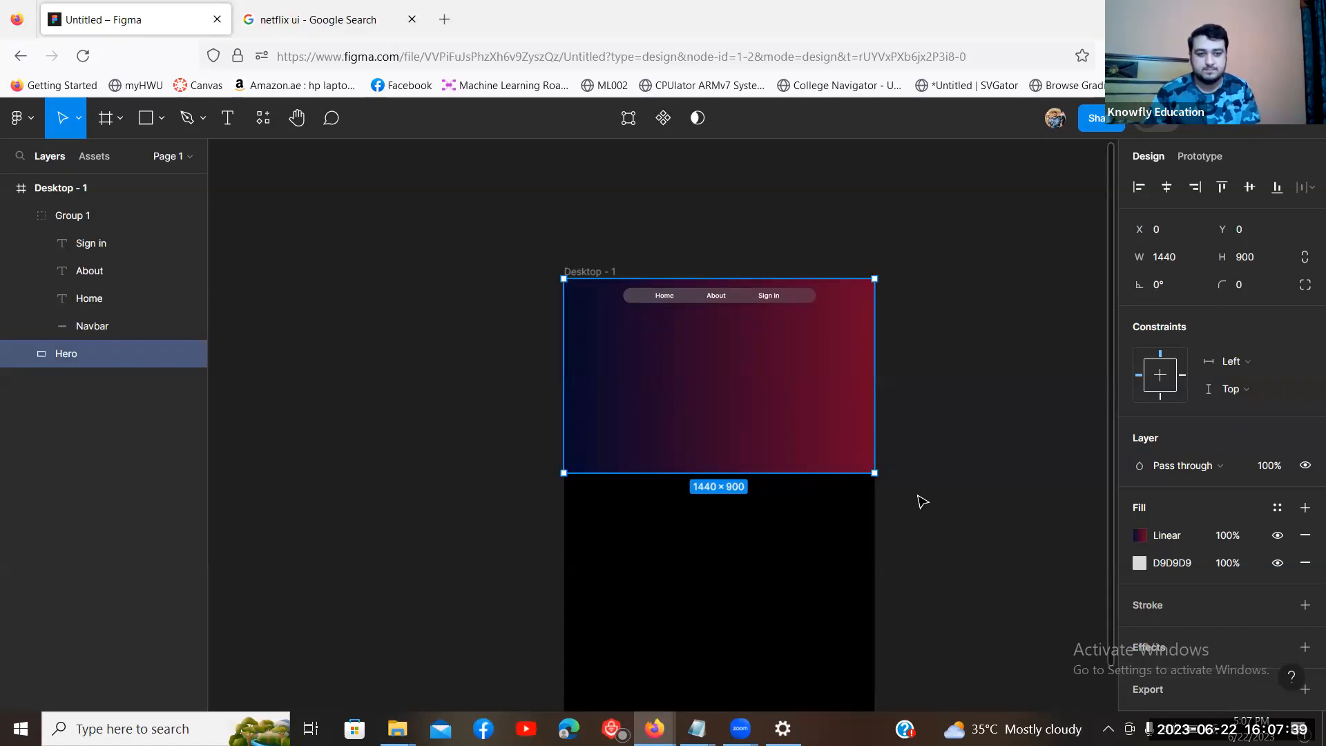
{"action": "left_click", "coordinate": [971, 407]}
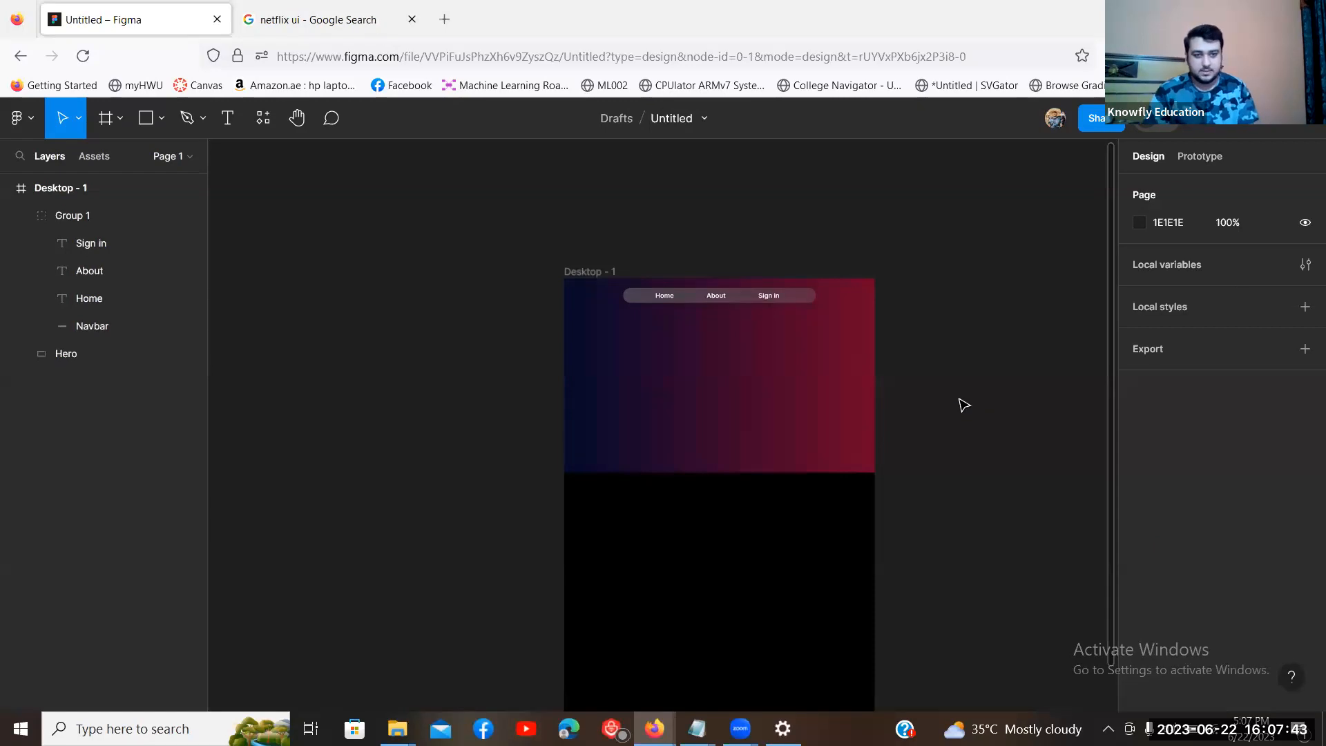
{"action": "left_click", "coordinate": [827, 384]}
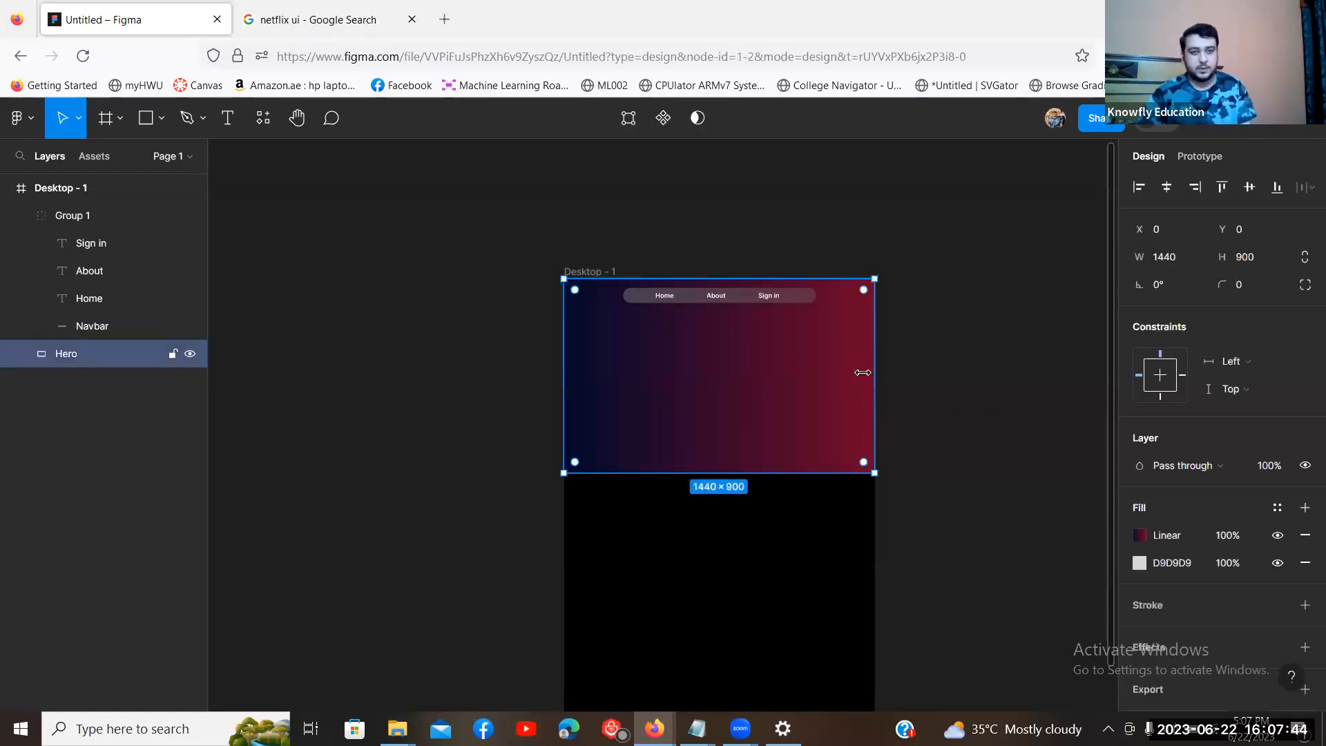
Step: Add an uppercase headline to the Hero in Desktop - 1, consisting of a person's first name followed by KI DHULANIYA
{"action": "left_click", "coordinate": [227, 117]}
{"action": "left_click", "coordinate": [615, 368]}
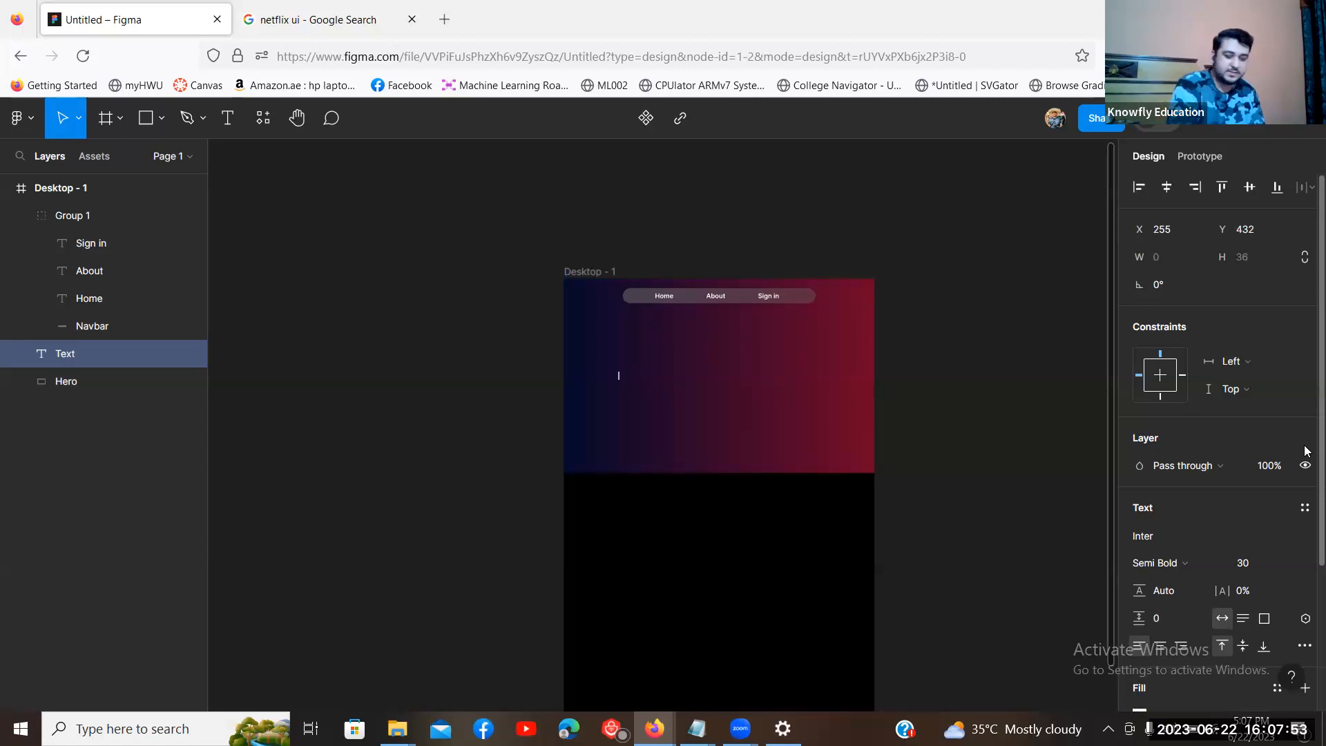
{"action": "type", "text": "SAUBAN KI DHU"}
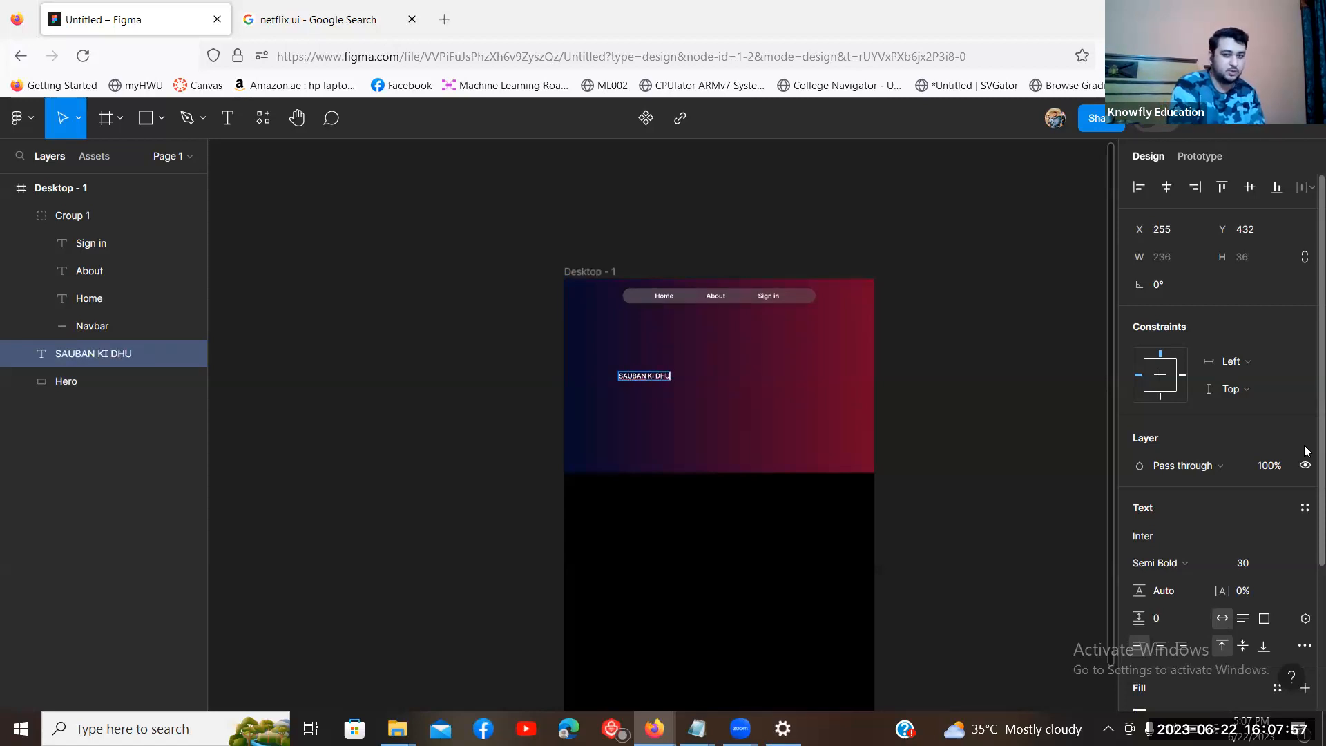
{"action": "key", "text": "BackSpace"}
{"action": "key", "text": "BackSpace"}
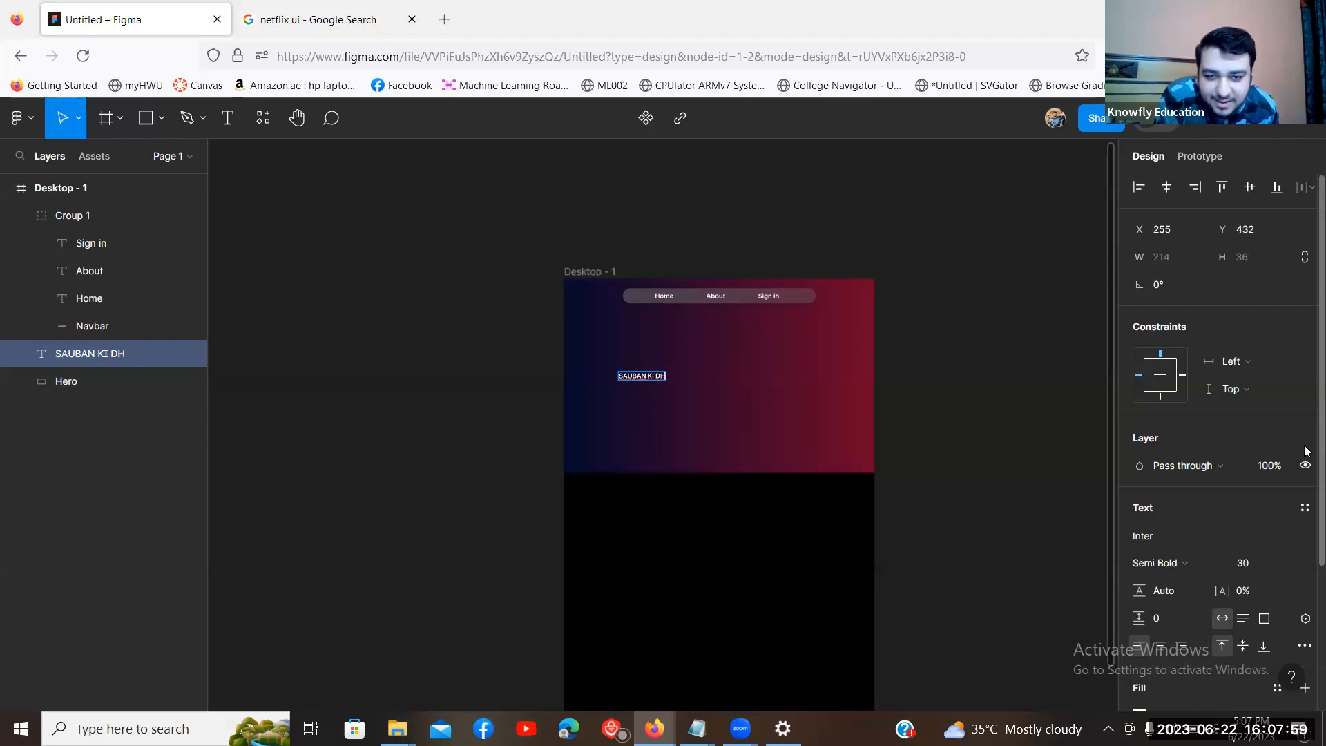
{"action": "type", "text": "ULANIYA"}
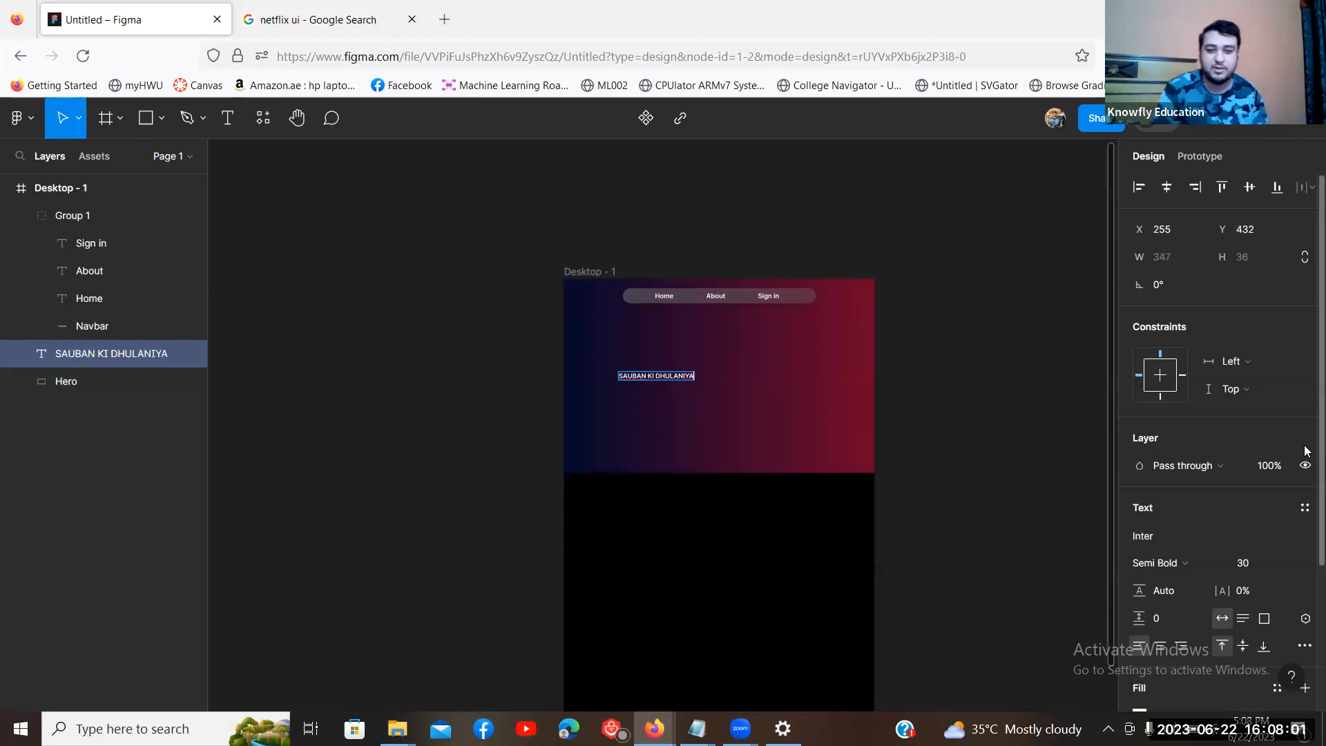
{"action": "key", "text": "Escape"}
{"action": "left_click", "coordinate": [967, 325]}
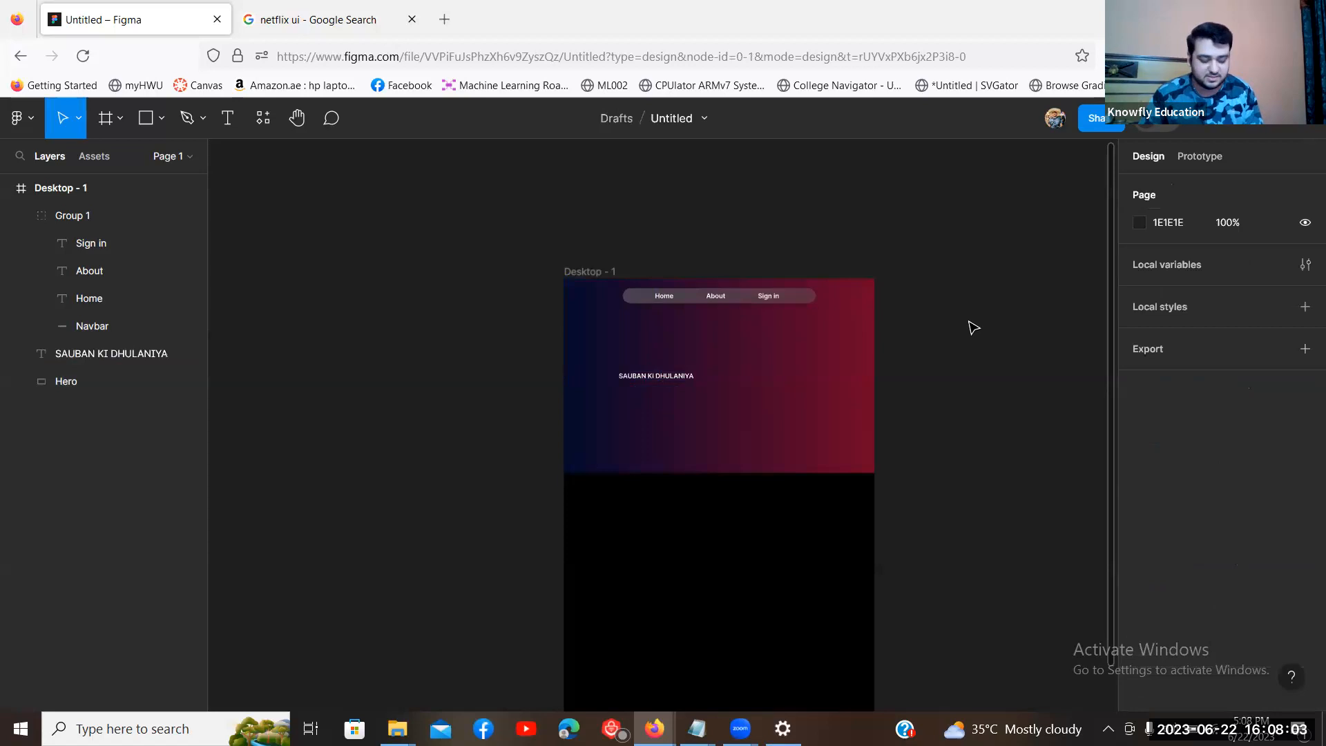
Step: Move the headline towards the middle of the Hero, to about X 531, Y 450
{"action": "key", "text": "ctrl+plus"}
{"action": "left_click", "coordinate": [649, 333]}
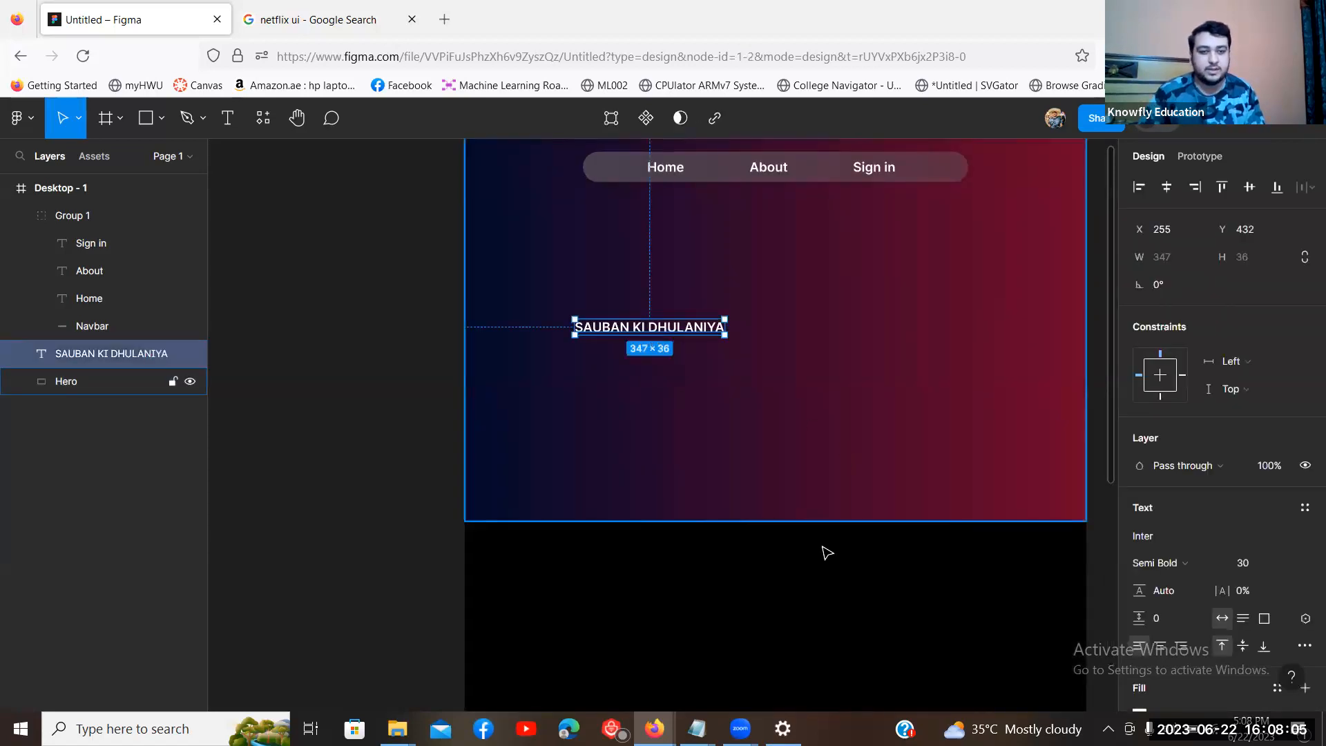
{"action": "left_click", "coordinate": [916, 589]}
{"action": "key", "text": "ctrl+minus"}
{"action": "left_click_drag", "start_coordinate": [627, 382], "coordinate": [693, 385]}
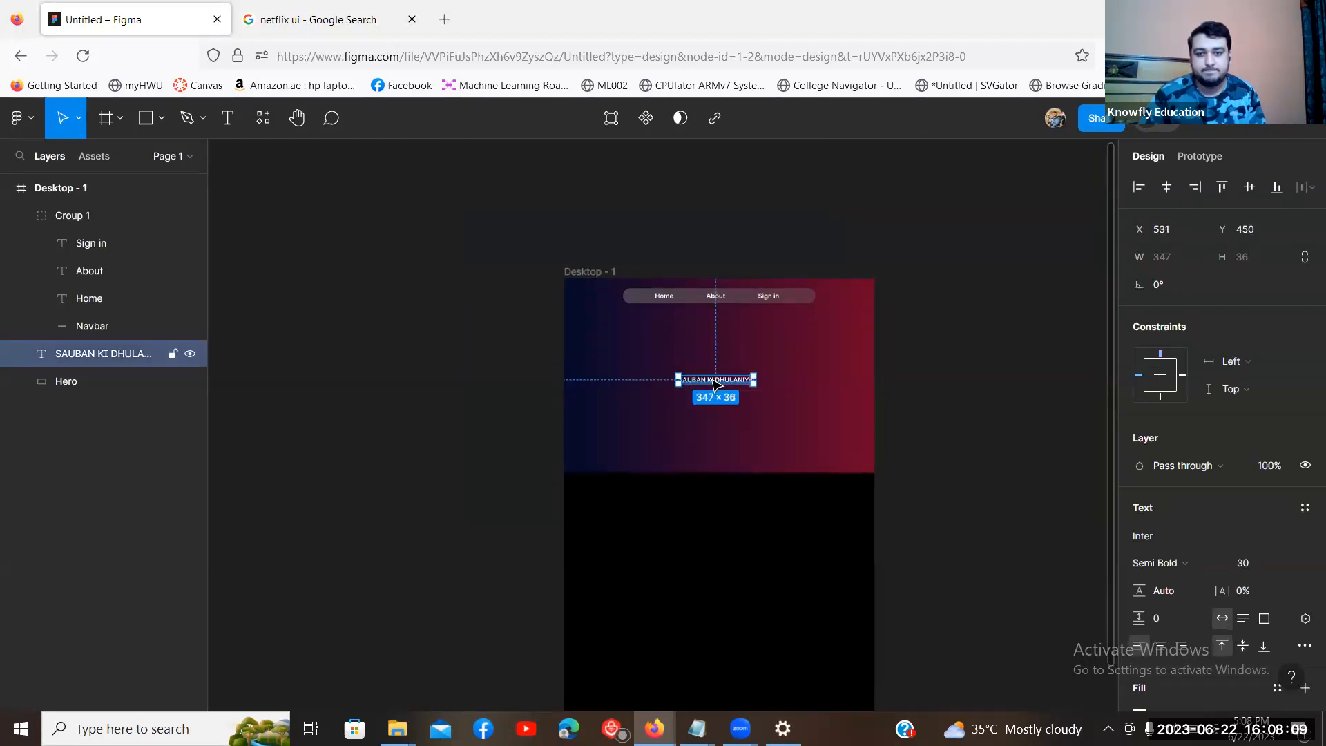
Step: Try a font size of 200 on the headline and settle on 150
{"action": "scroll", "coordinate": [1098, 468], "scroll_direction": "down", "scroll_amount": 3}
{"action": "scroll", "coordinate": [1098, 468], "scroll_direction": "up", "scroll_amount": 3}
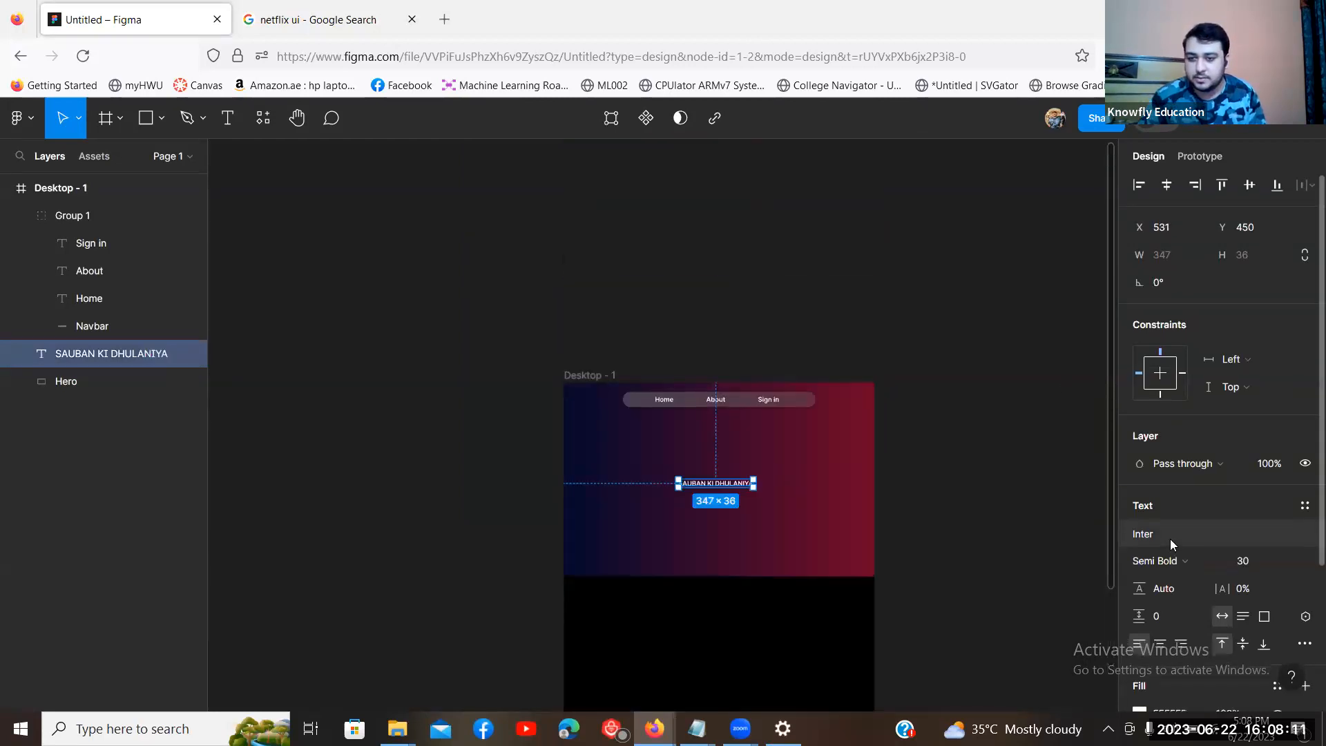
{"action": "scroll", "coordinate": [1229, 449], "scroll_direction": "down", "scroll_amount": 2}
{"action": "left_click", "coordinate": [1251, 434]}
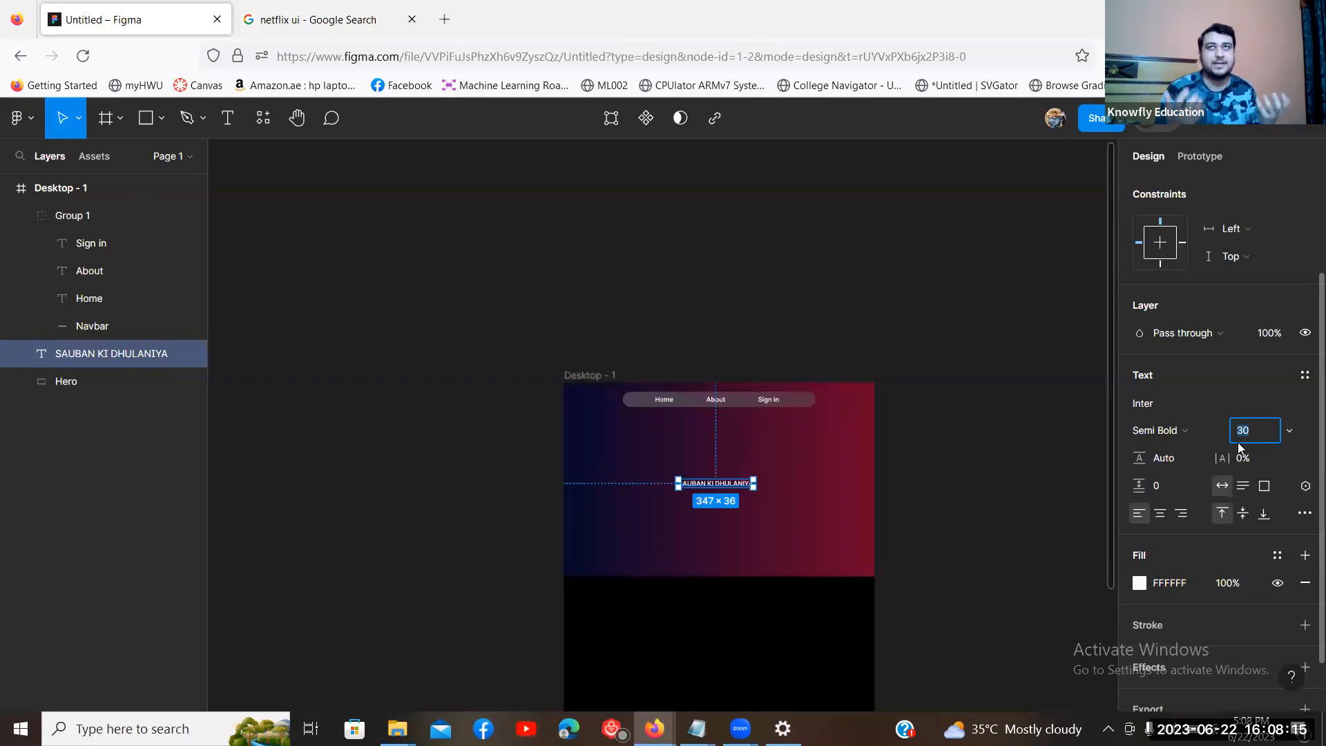
{"action": "type", "text": "200"}
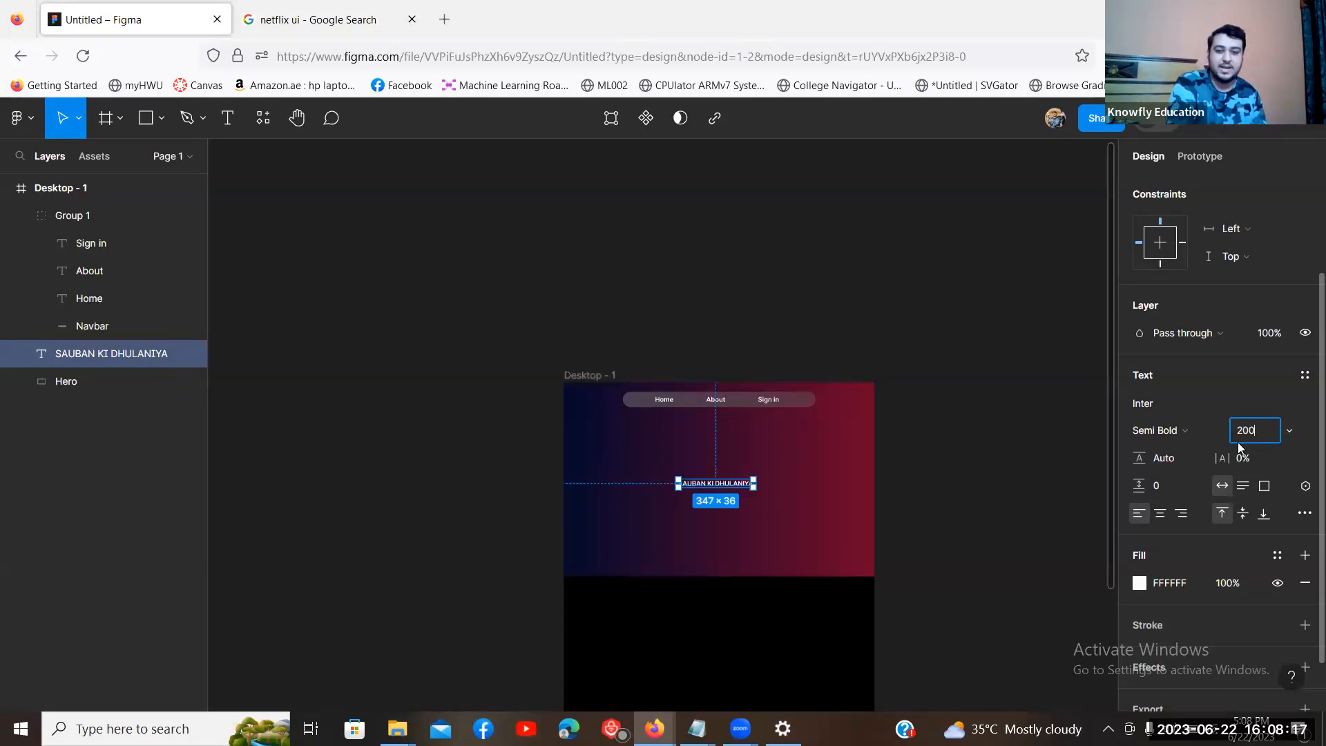
{"action": "key", "text": "Return"}
{"action": "left_click", "coordinate": [1240, 442]}
{"action": "type", "text": "150"}
{"action": "key", "text": "Return"}
{"action": "left_click", "coordinate": [1241, 442]}
{"action": "type", "text": "150"}
{"action": "key", "text": "Return"}
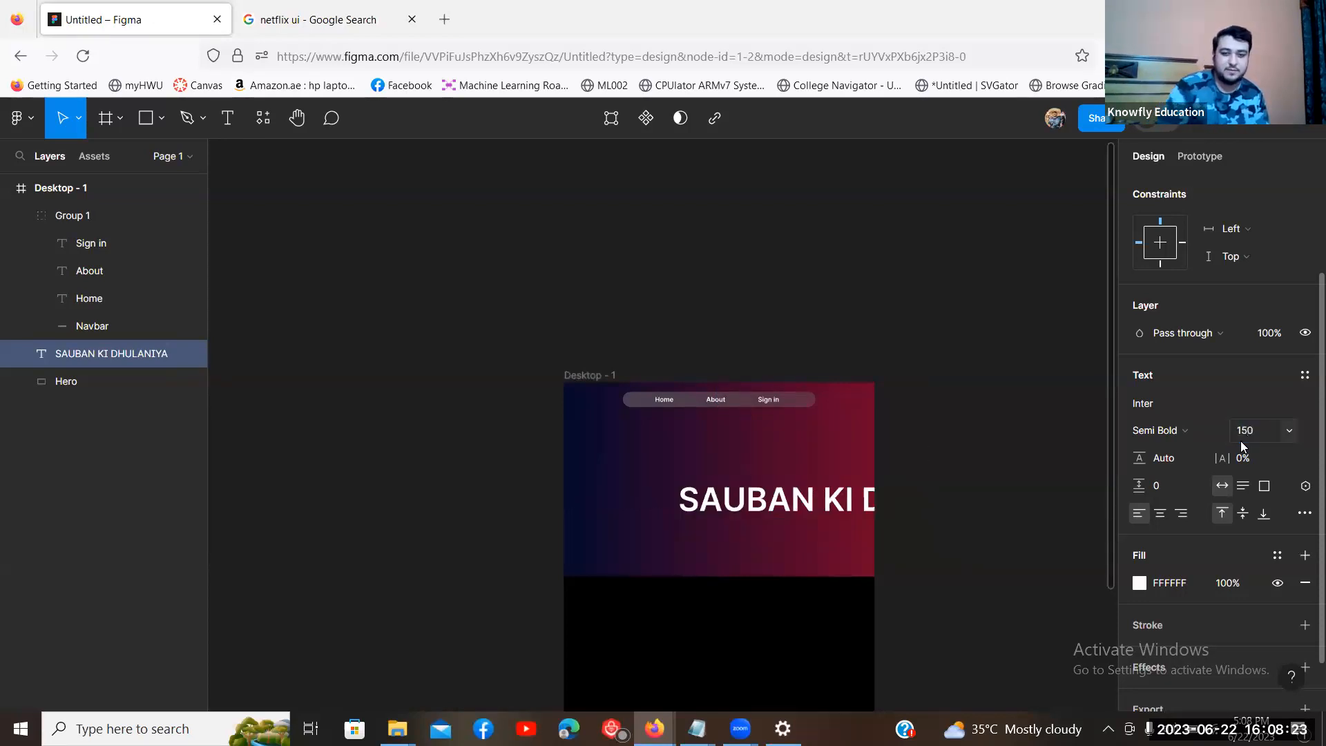
Step: Reposition the headline to about X 256, Y 326 and narrow its text box to about 947 wide, wrapped onto two lines
{"action": "left_click_drag", "start_coordinate": [839, 514], "coordinate": [725, 499]}
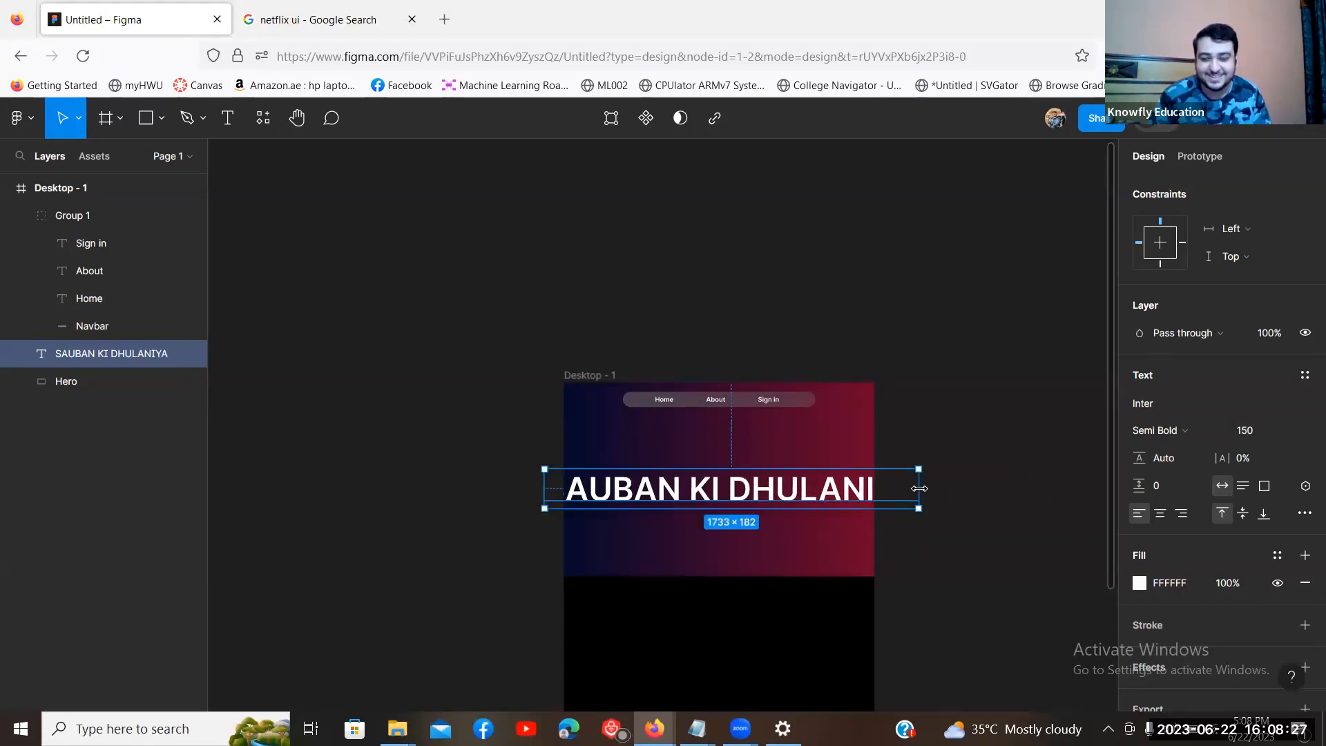
{"action": "left_click_drag", "start_coordinate": [919, 489], "coordinate": [861, 487]}
{"action": "left_click_drag", "start_coordinate": [754, 491], "coordinate": [829, 475]}
{"action": "scroll", "coordinate": [898, 477], "scroll_direction": "down", "scroll_amount": 3}
{"action": "scroll", "coordinate": [884, 487], "scroll_direction": "up", "scroll_amount": 2}
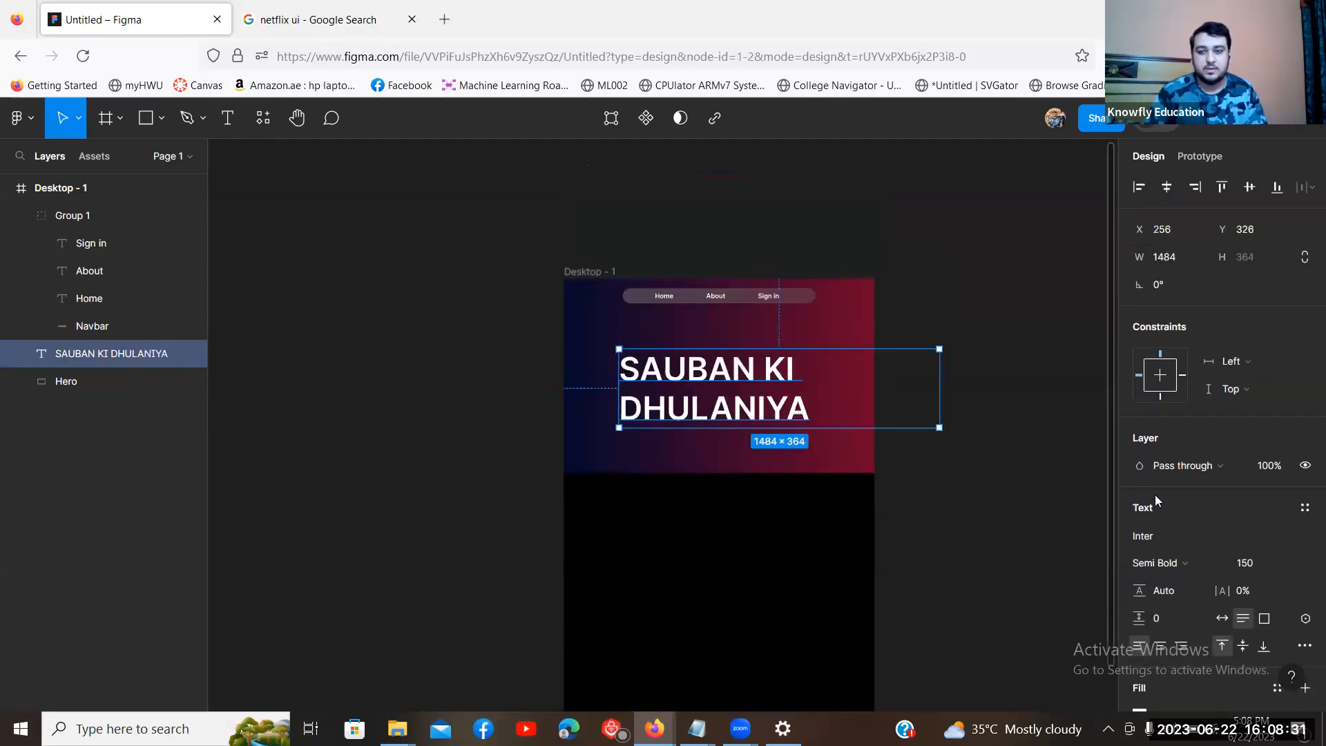
{"action": "scroll", "coordinate": [1136, 481], "scroll_direction": "down", "scroll_amount": 2}
{"action": "left_click_drag", "start_coordinate": [939, 389], "coordinate": [817, 397]}
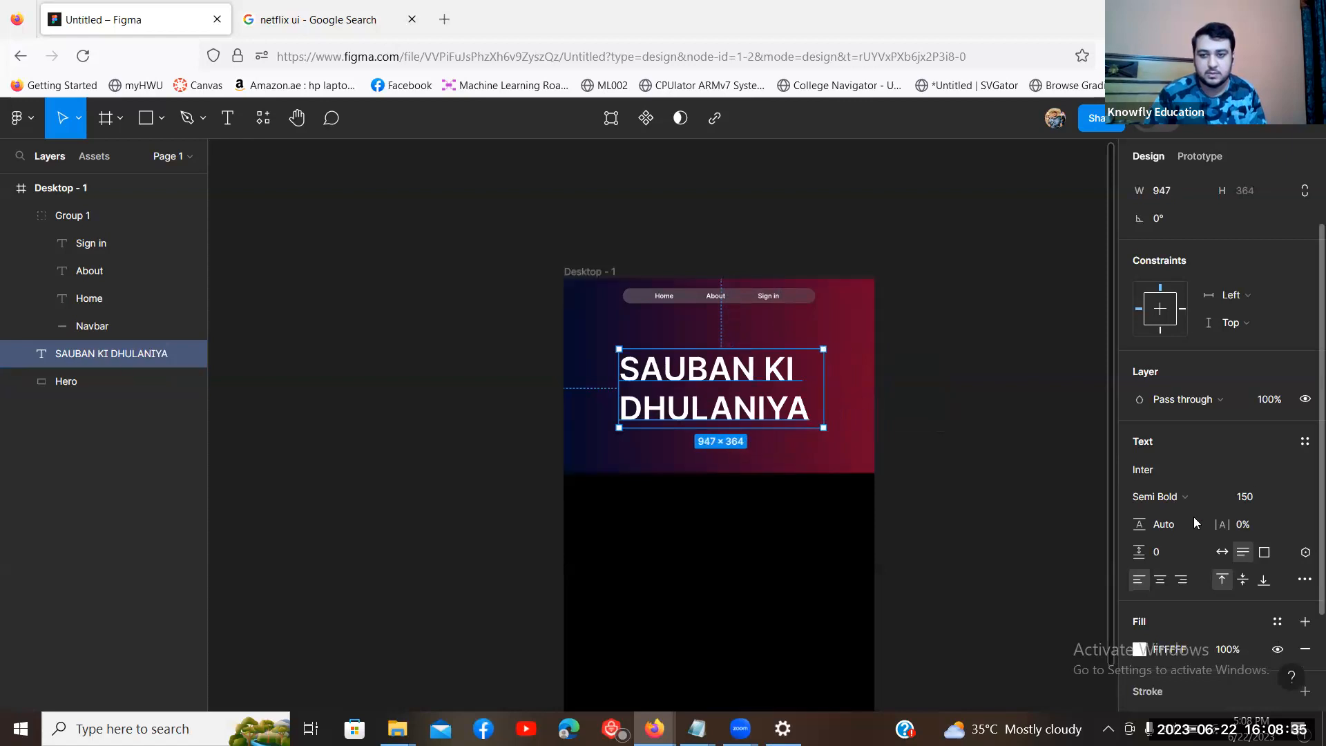
Step: Centre-align the headline text and move it to the Hero's horizontal centre at about X 246, Y 268
{"action": "scroll", "coordinate": [1194, 516], "scroll_direction": "down", "scroll_amount": 2}
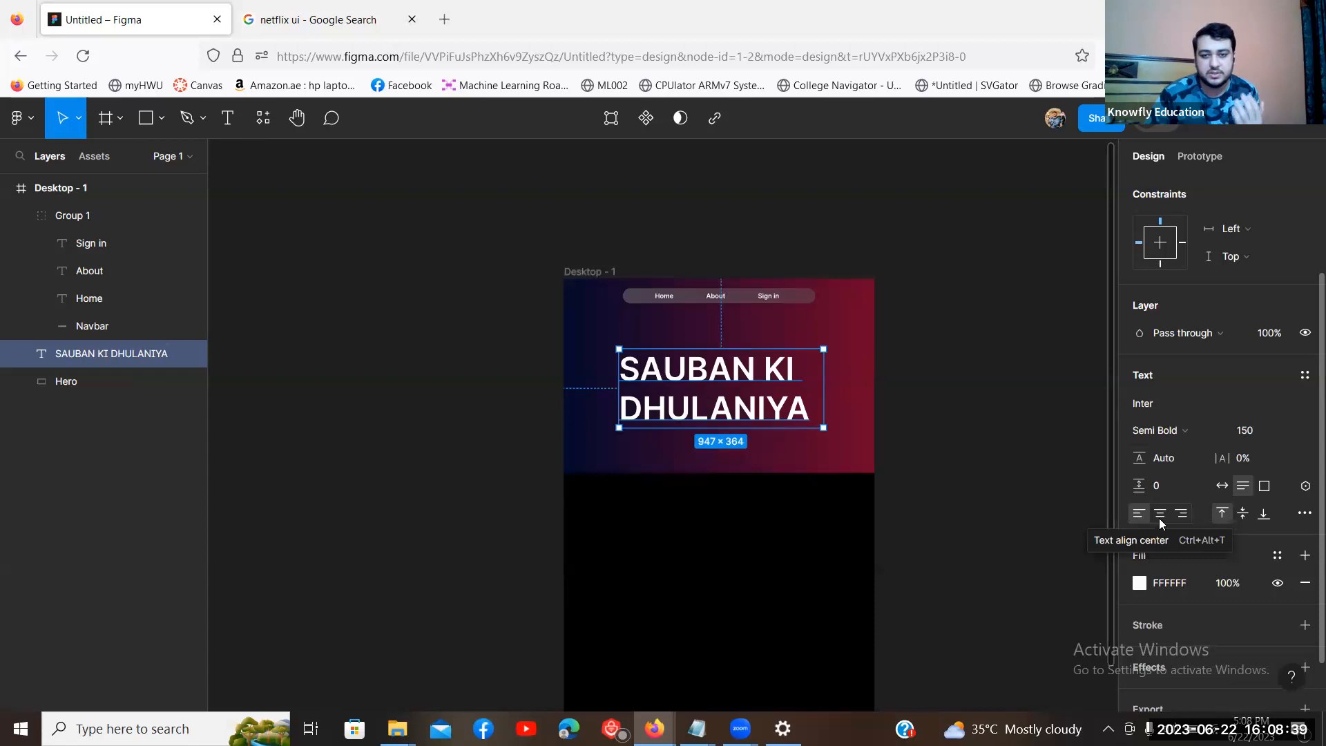
{"action": "left_click", "coordinate": [1159, 517]}
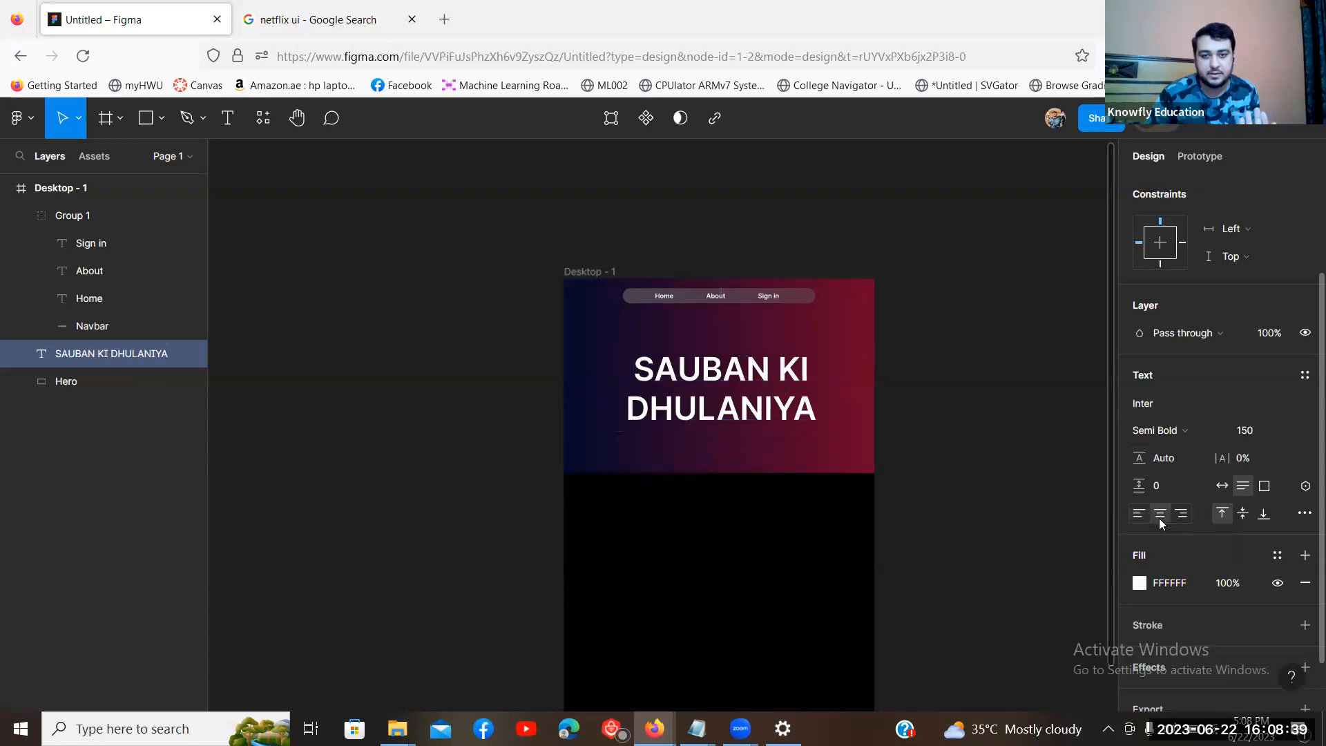
{"action": "left_click", "coordinate": [954, 391]}
{"action": "left_click_drag", "start_coordinate": [727, 386], "coordinate": [719, 374]}
{"action": "left_click", "coordinate": [1000, 382]}
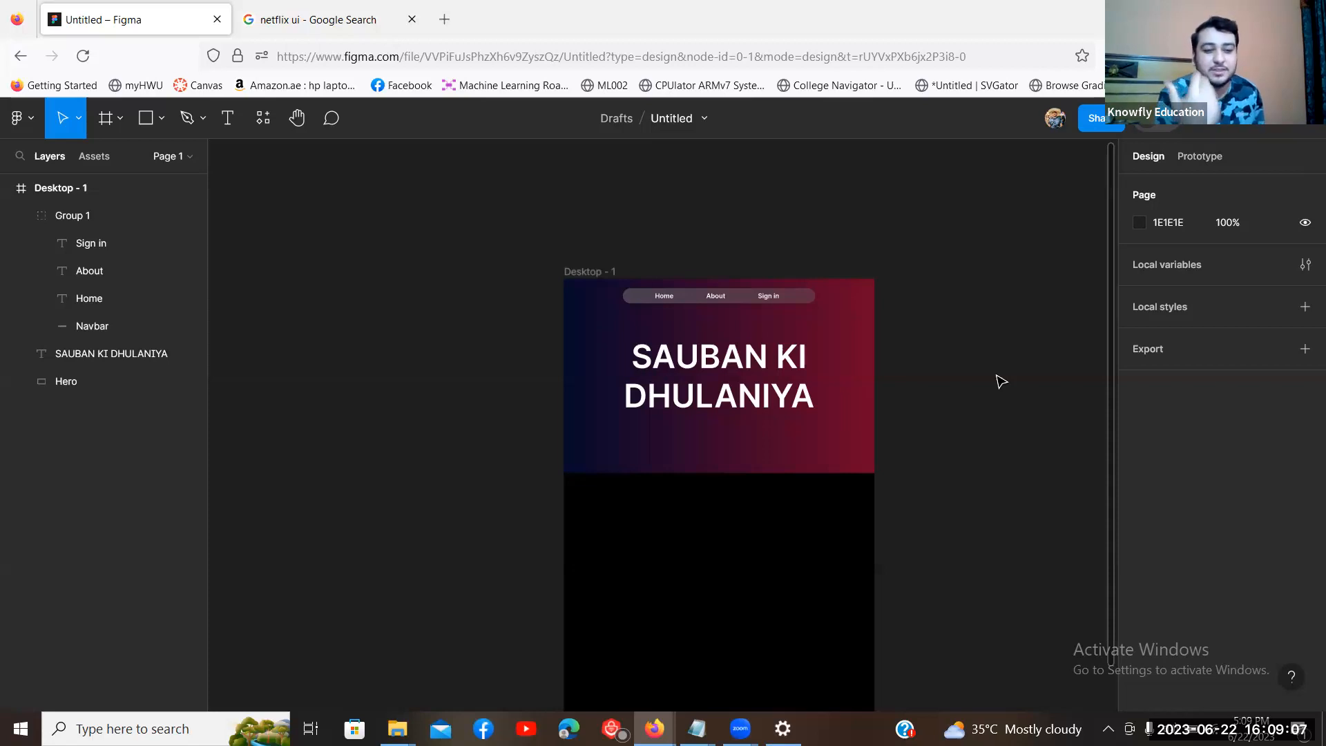
Step: Search the fonts for "mono" and try B612 Mono and IBM Plex Mono on the headline
{"action": "left_click", "coordinate": [722, 366]}
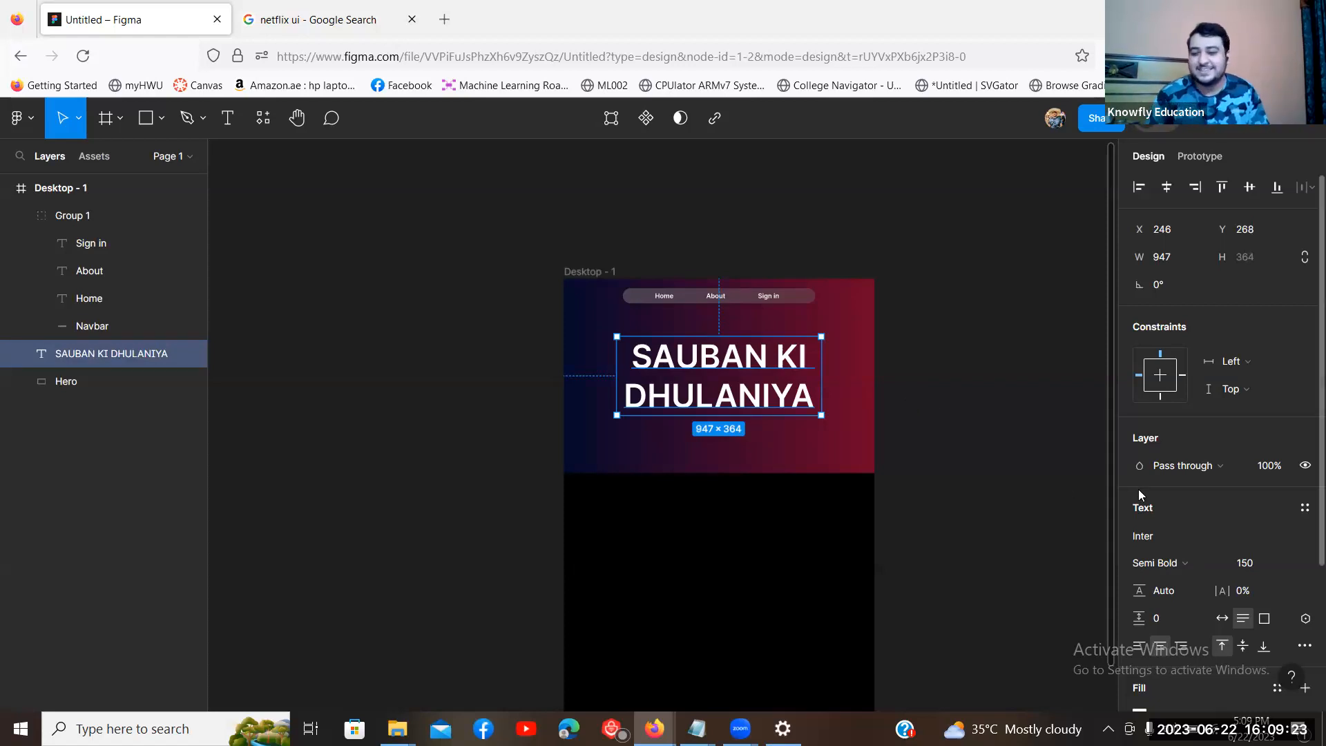
{"action": "scroll", "coordinate": [1191, 515], "scroll_direction": "down", "scroll_amount": 2}
{"action": "left_click", "coordinate": [1186, 404]}
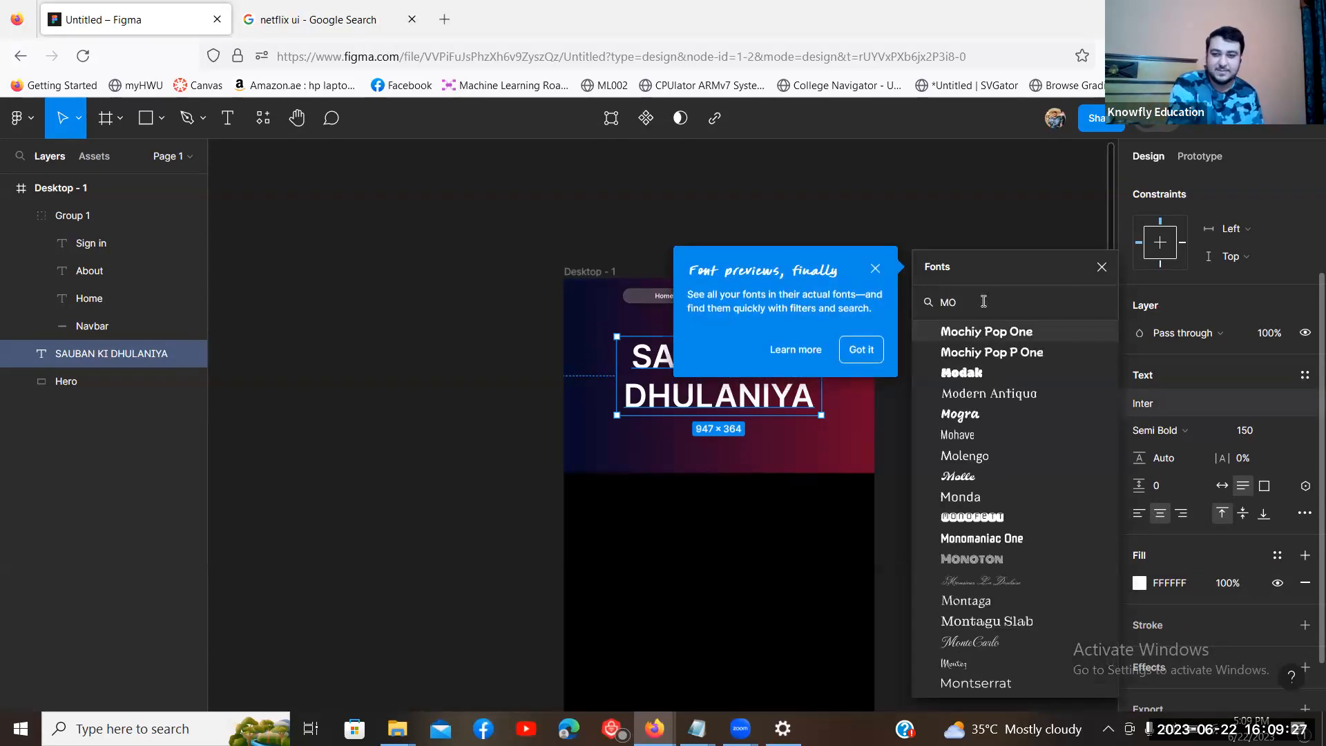
{"action": "type", "text": "monos"}
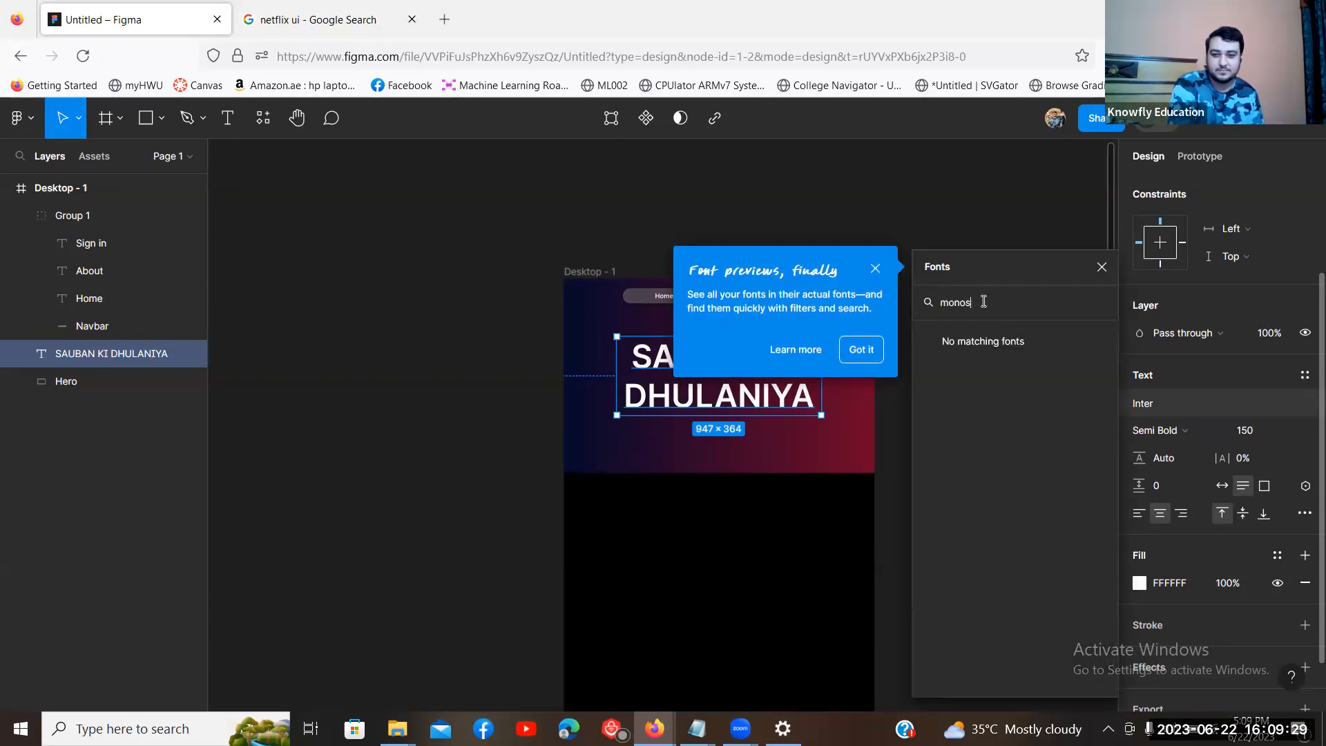
{"action": "key", "text": "BackSpace"}
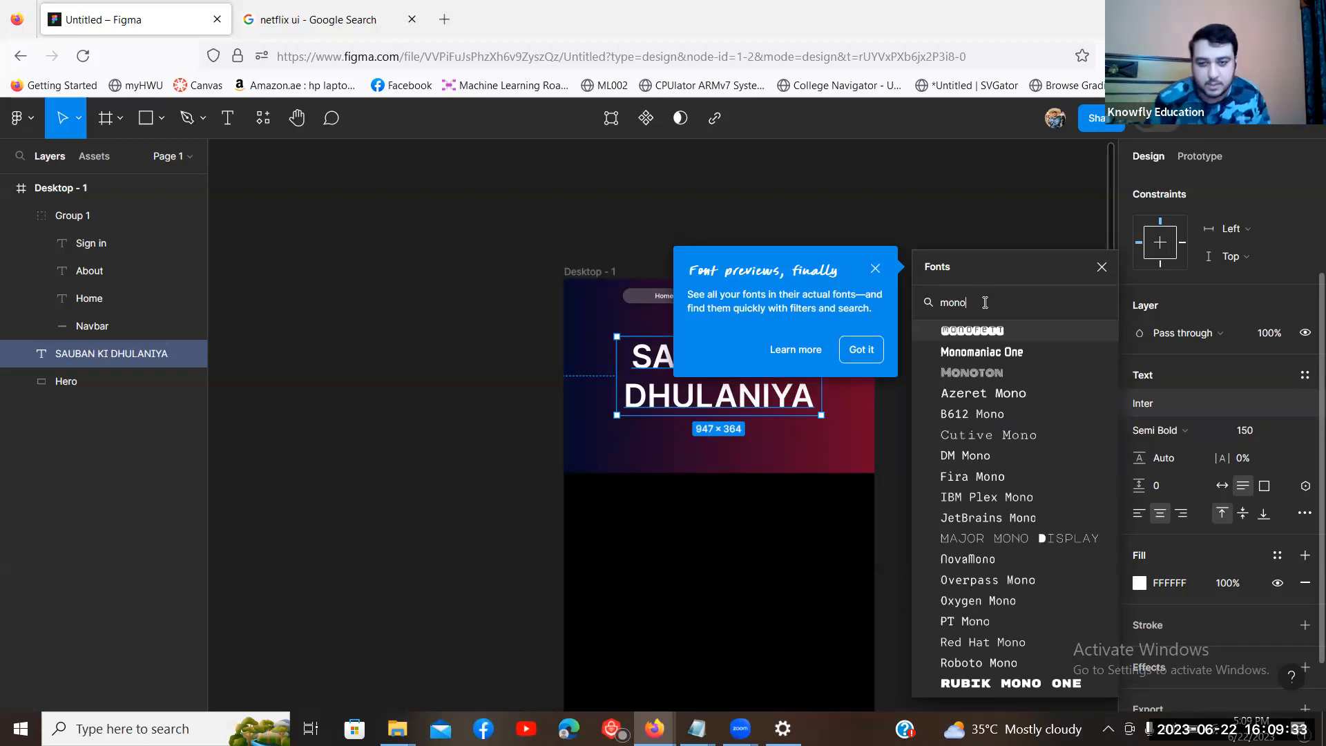
{"action": "left_click", "coordinate": [977, 413]}
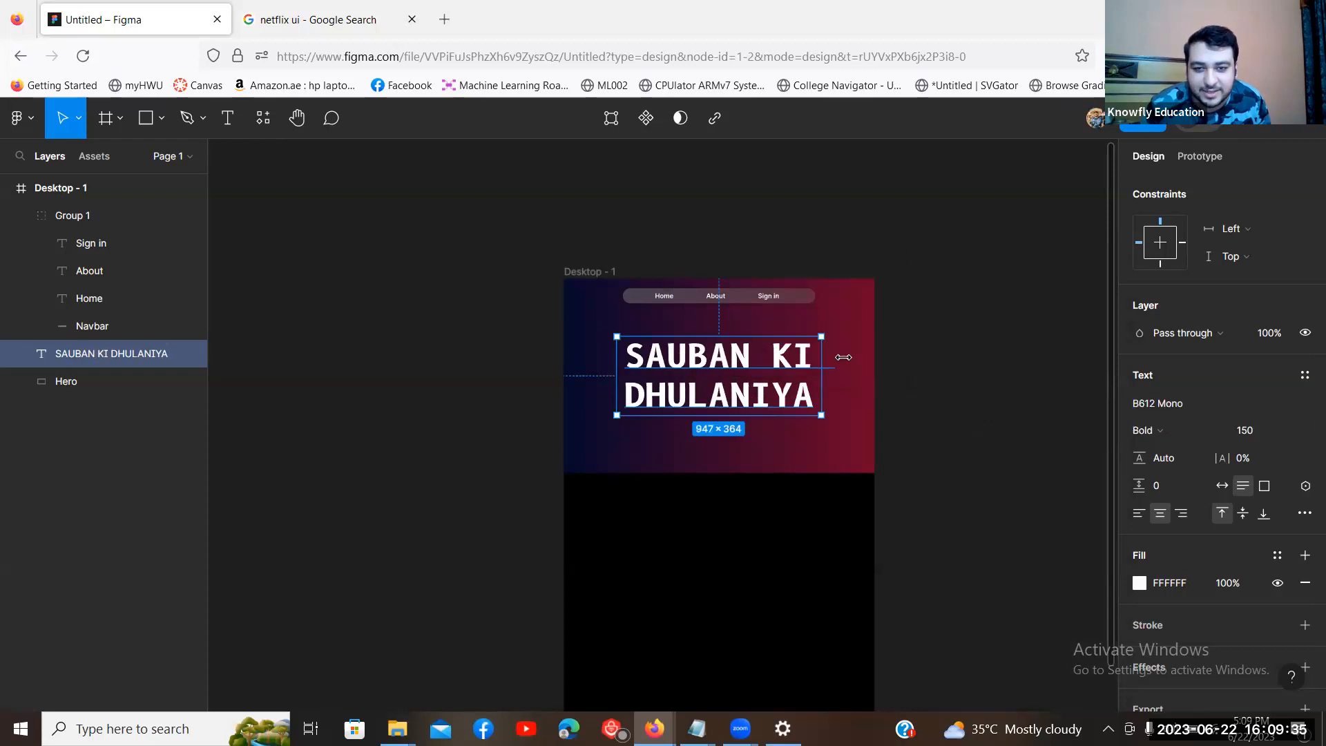
{"action": "left_click", "coordinate": [1185, 403]}
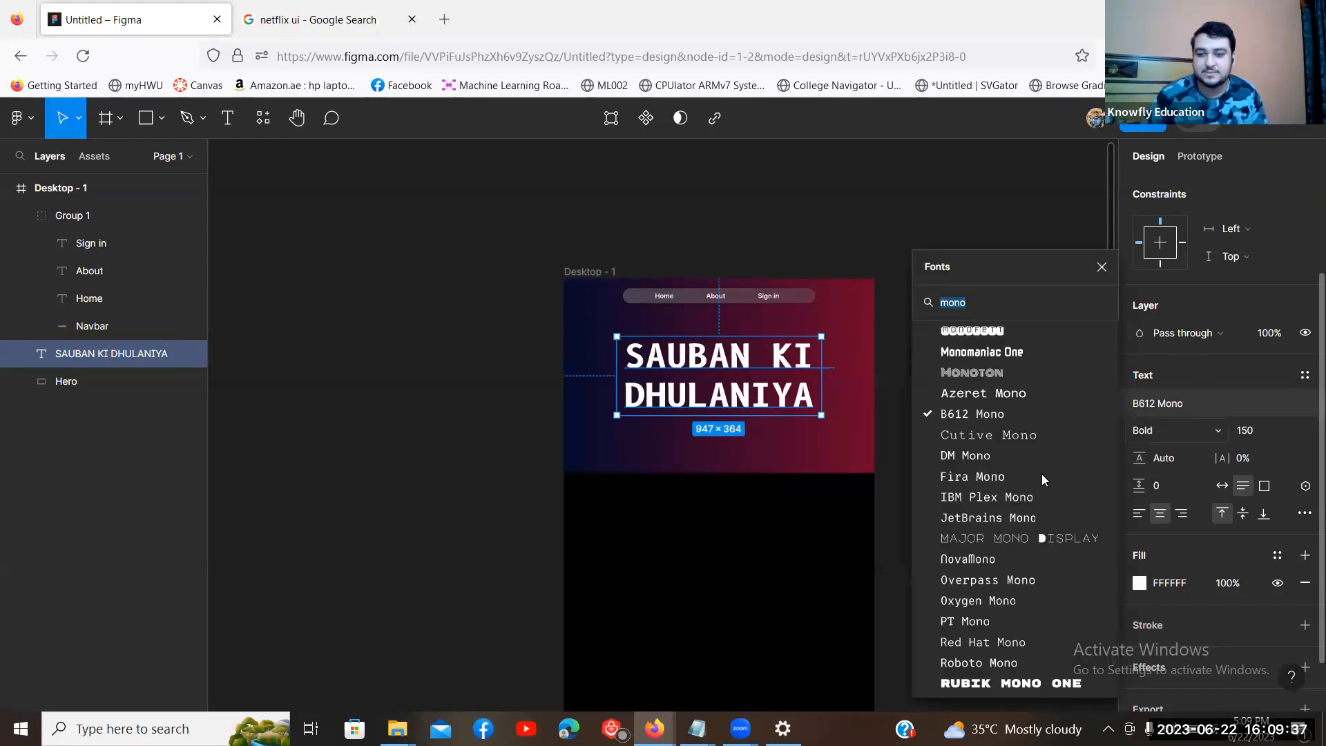
{"action": "left_click", "coordinate": [1024, 491]}
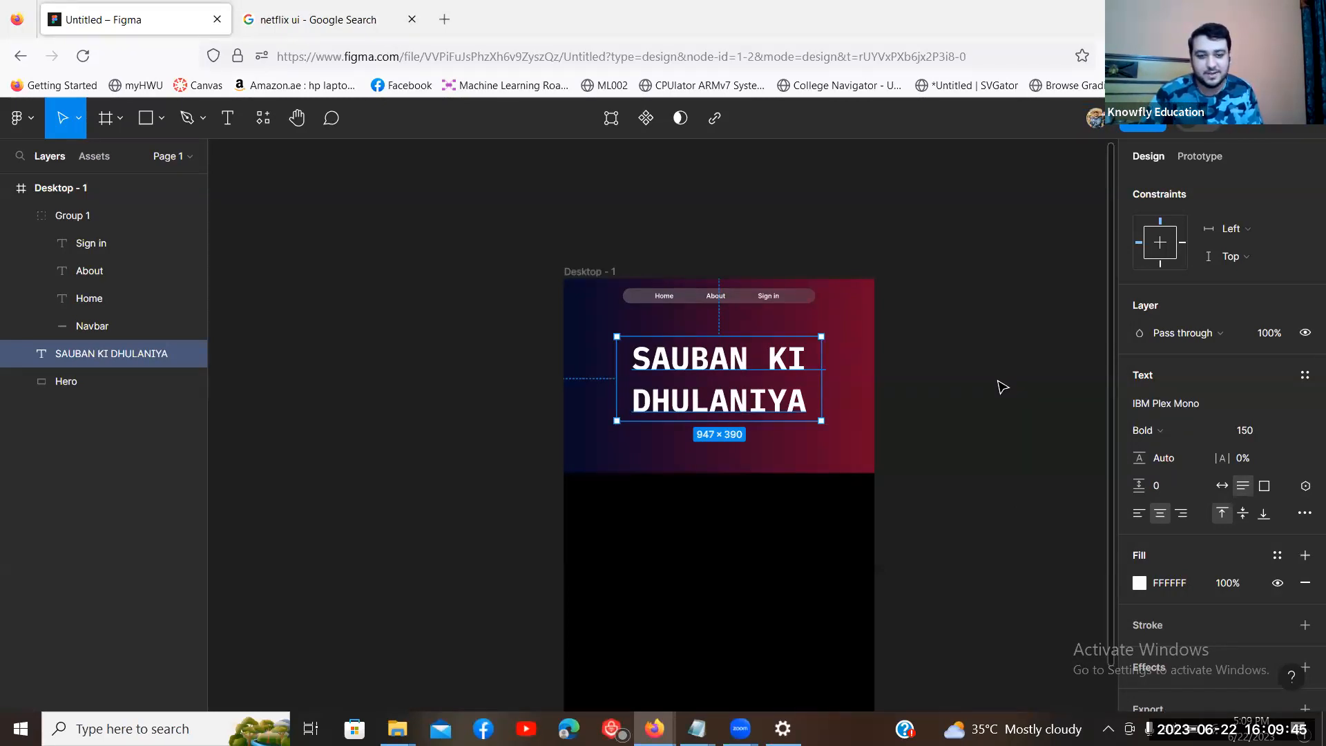
Step: Change the headline's font to Lobster
{"action": "left_click", "coordinate": [1240, 402]}
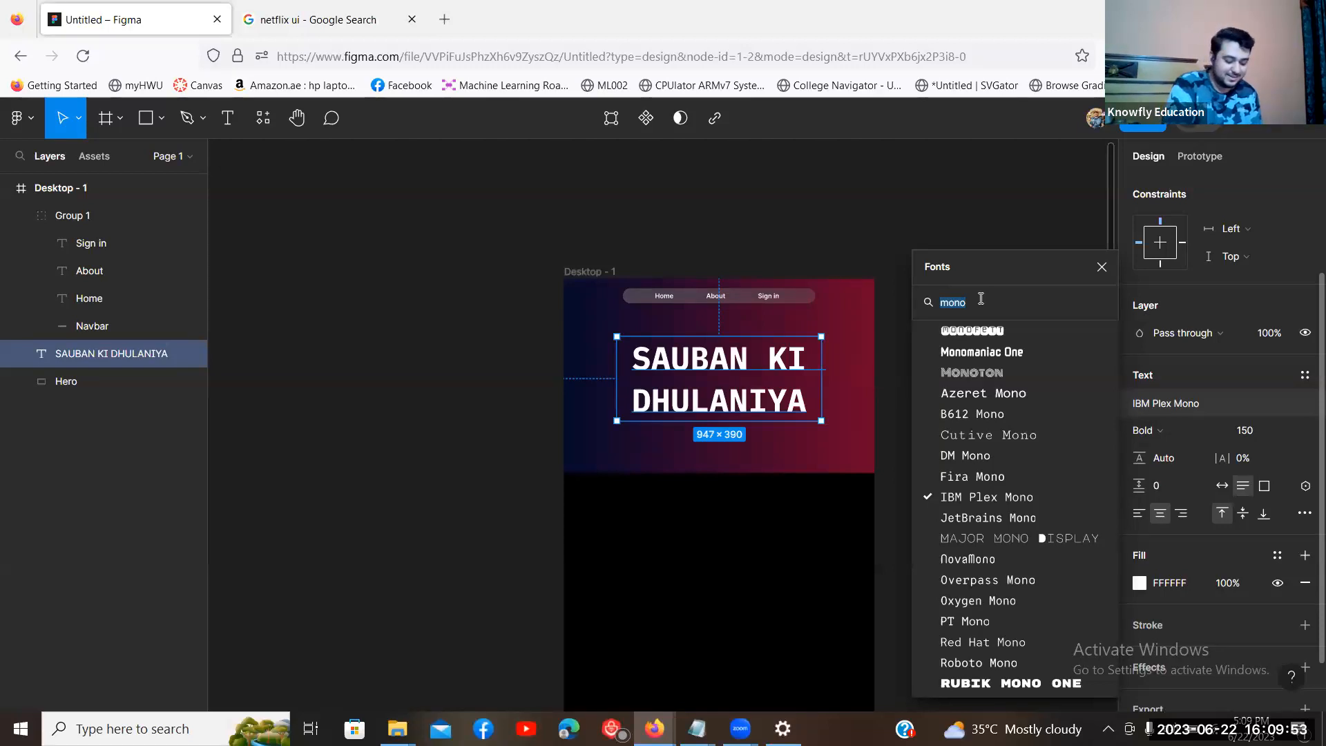
{"action": "type", "text": "lobs"}
{"action": "key", "text": "Return"}
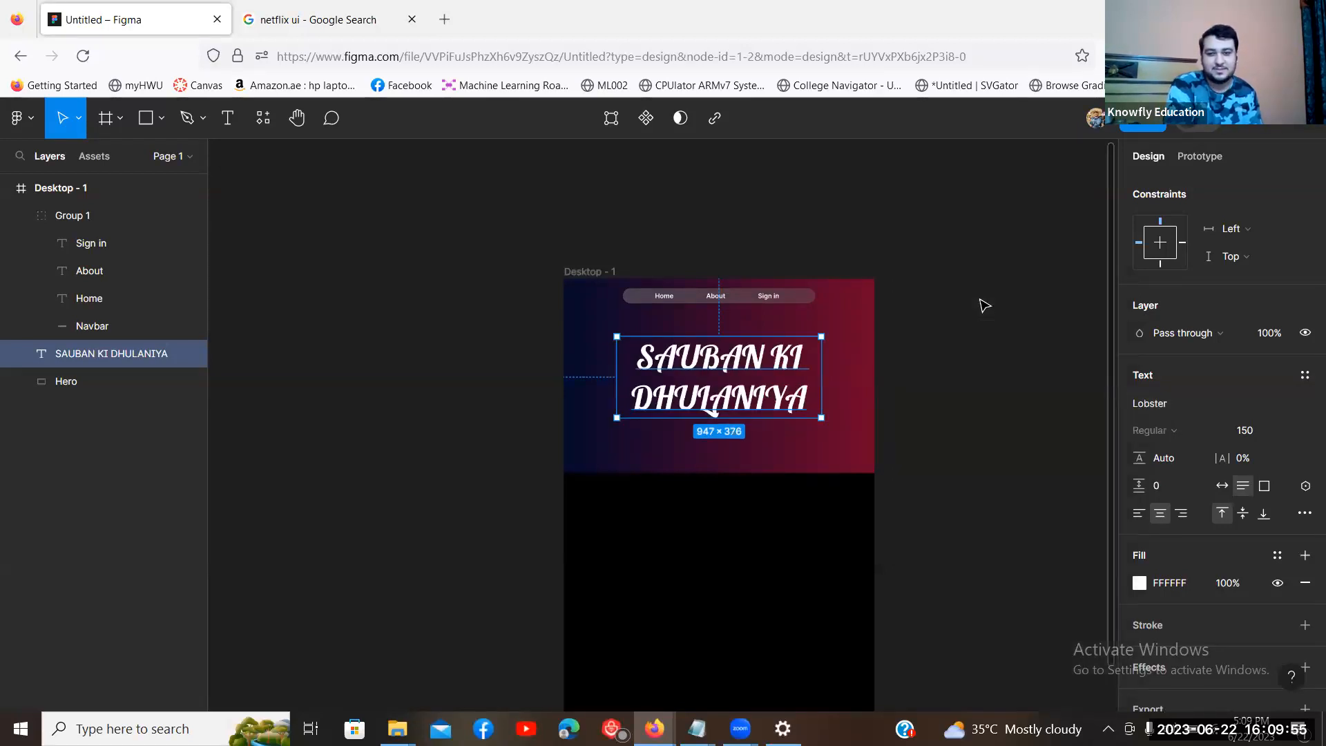
Step: Retype the headline's three words in mixed case, capitalising only the first and last words
{"action": "double_click", "coordinate": [801, 390]}
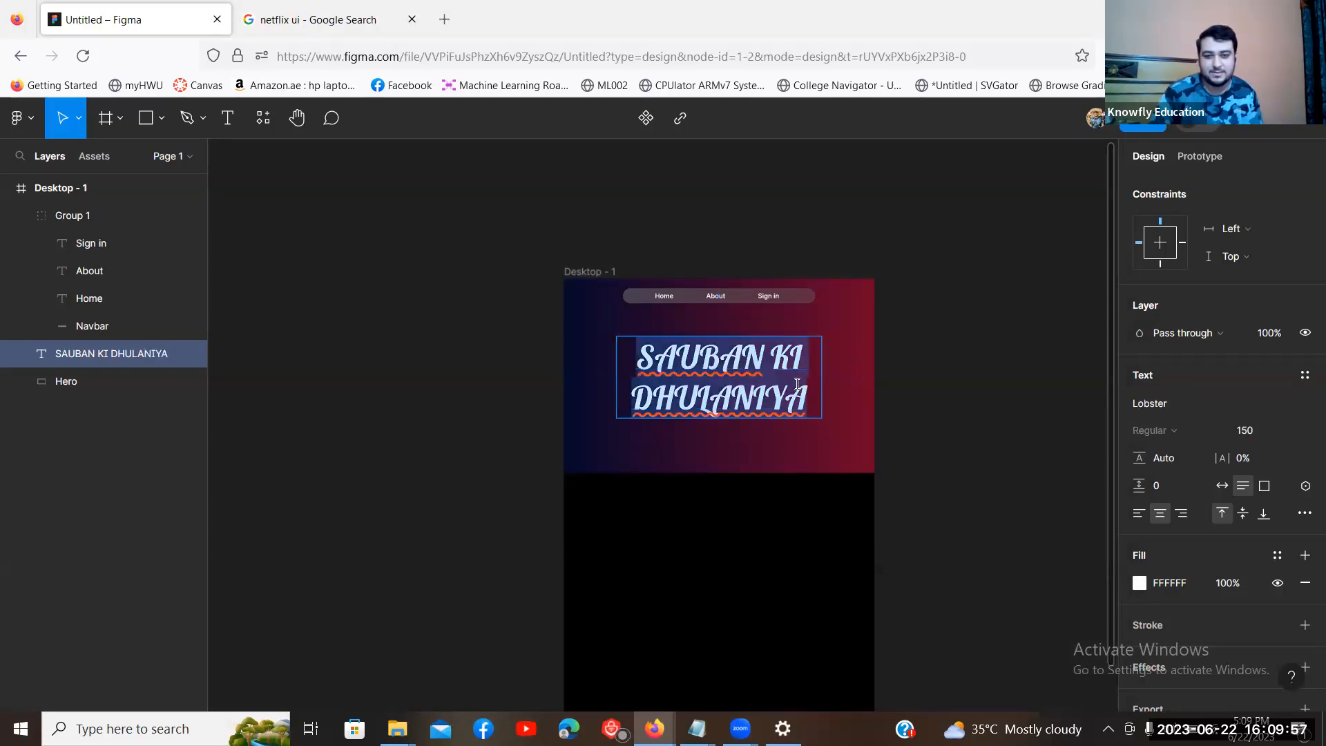
{"action": "type", "text": "D"}
{"action": "key", "text": "BackSpace"}
{"action": "type", "text": "Sauabn"}
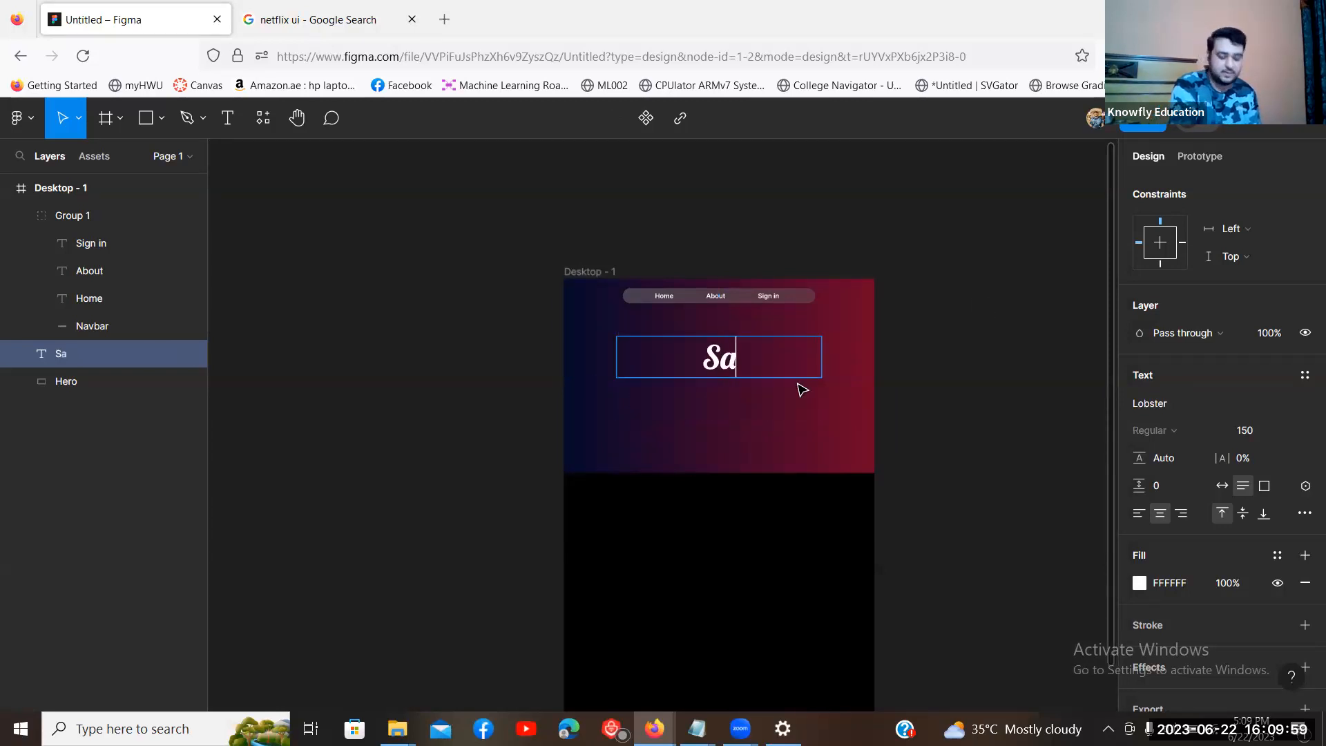
{"action": "key", "text": "BackSpace"}
{"action": "key", "text": "BackSpace"}
{"action": "key", "text": "BackSpace"}
{"action": "type", "text": "ban ki Dh"}
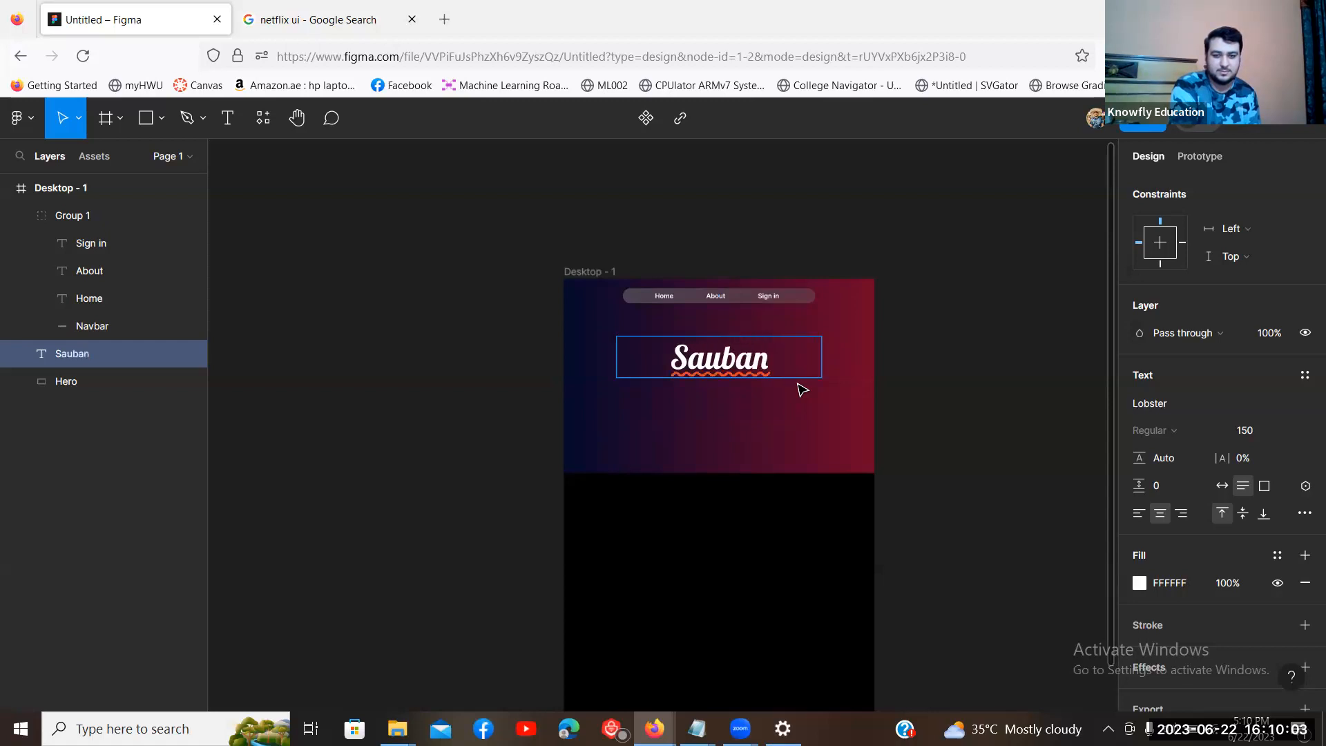
{"action": "type", "text": "ula"}
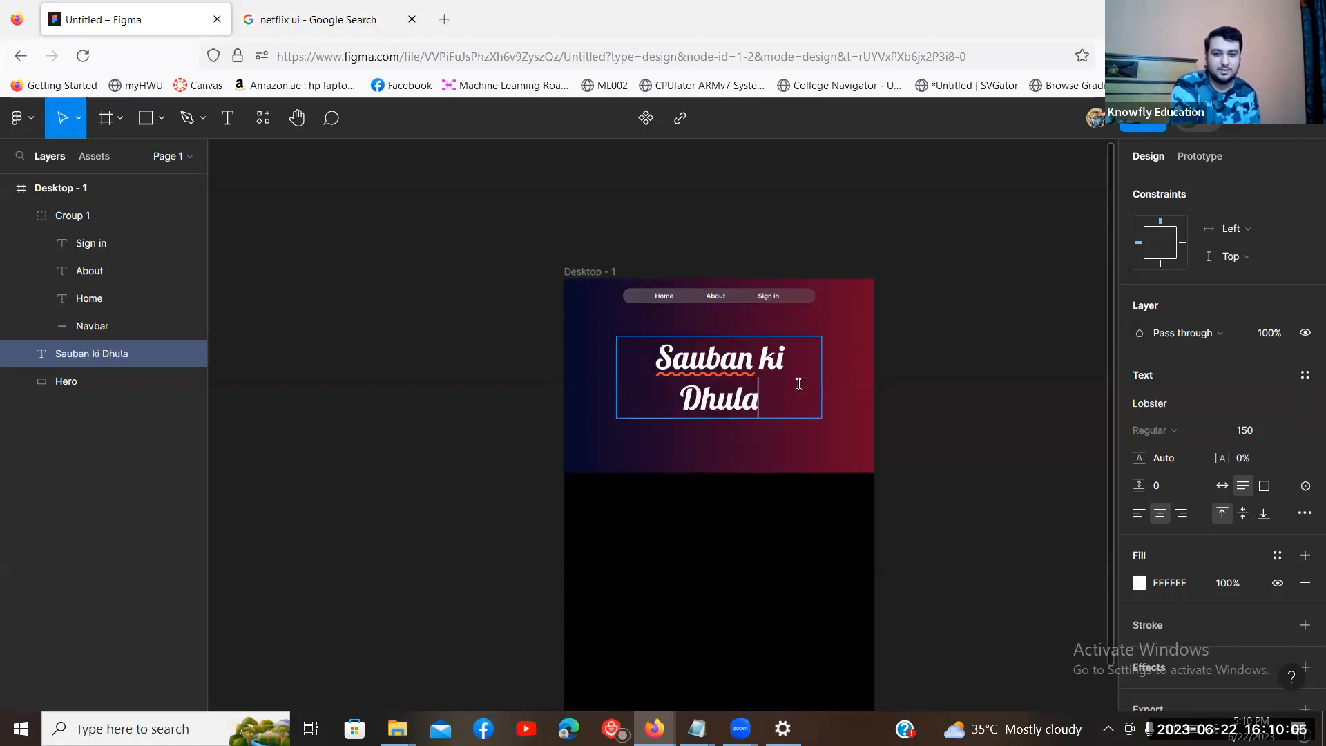
{"action": "type", "text": "niya"}
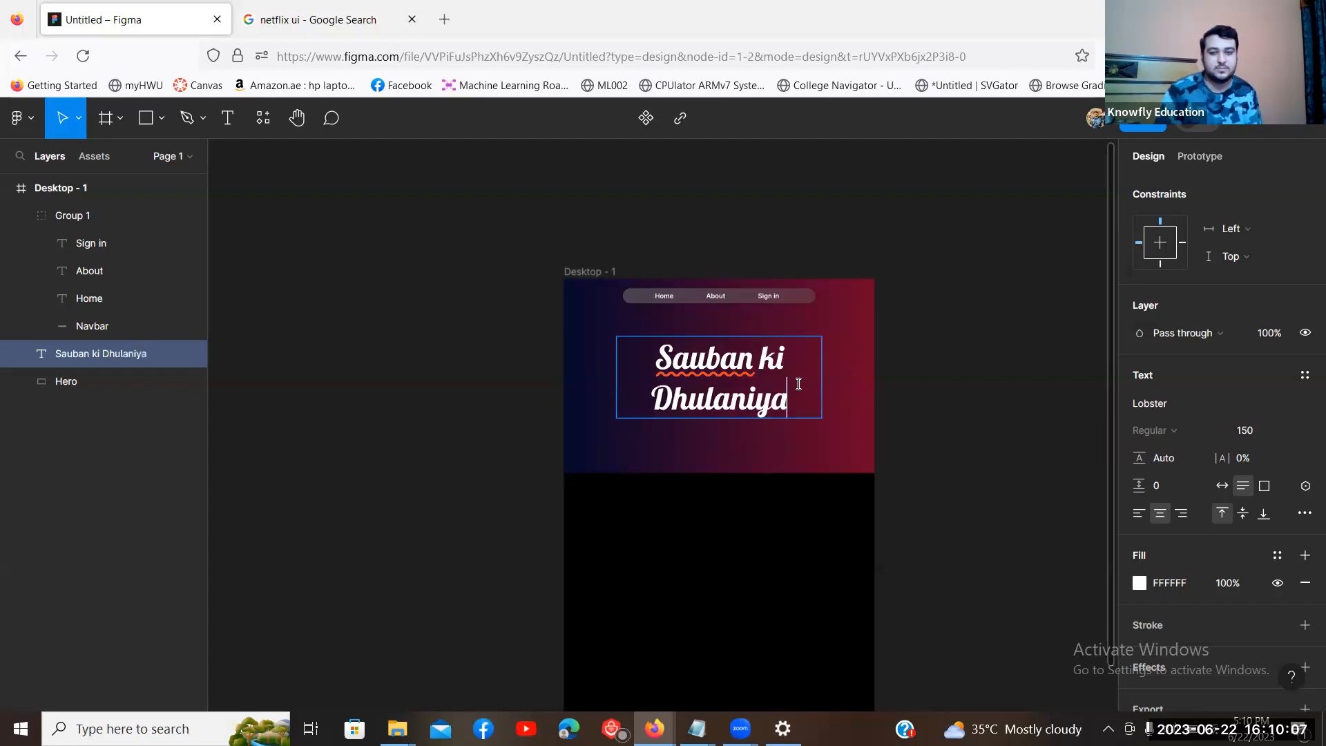
{"action": "key", "text": "Escape"}
Step: Set the headline's font to Pacifico
{"action": "double_click", "coordinate": [752, 397]}
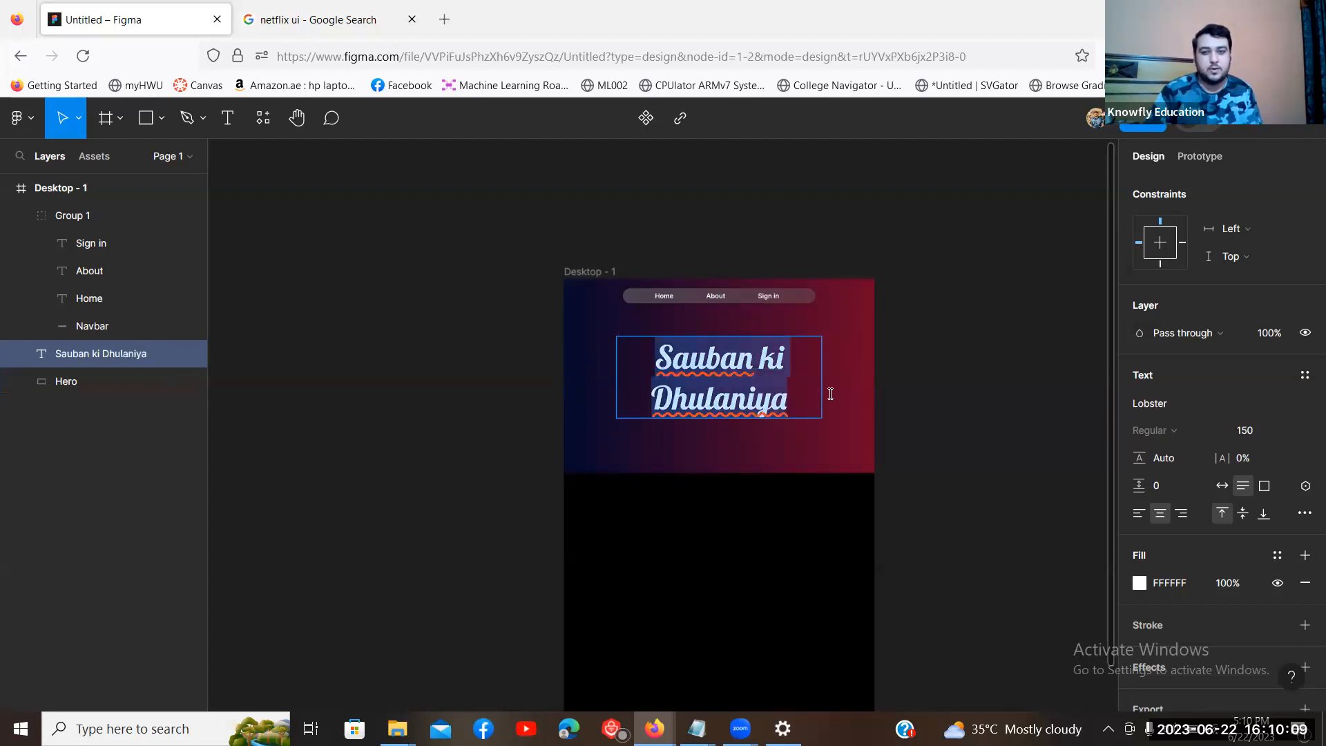
{"action": "left_click", "coordinate": [1182, 408]}
{"action": "type", "text": "pacif"}
{"action": "key", "text": "Return"}
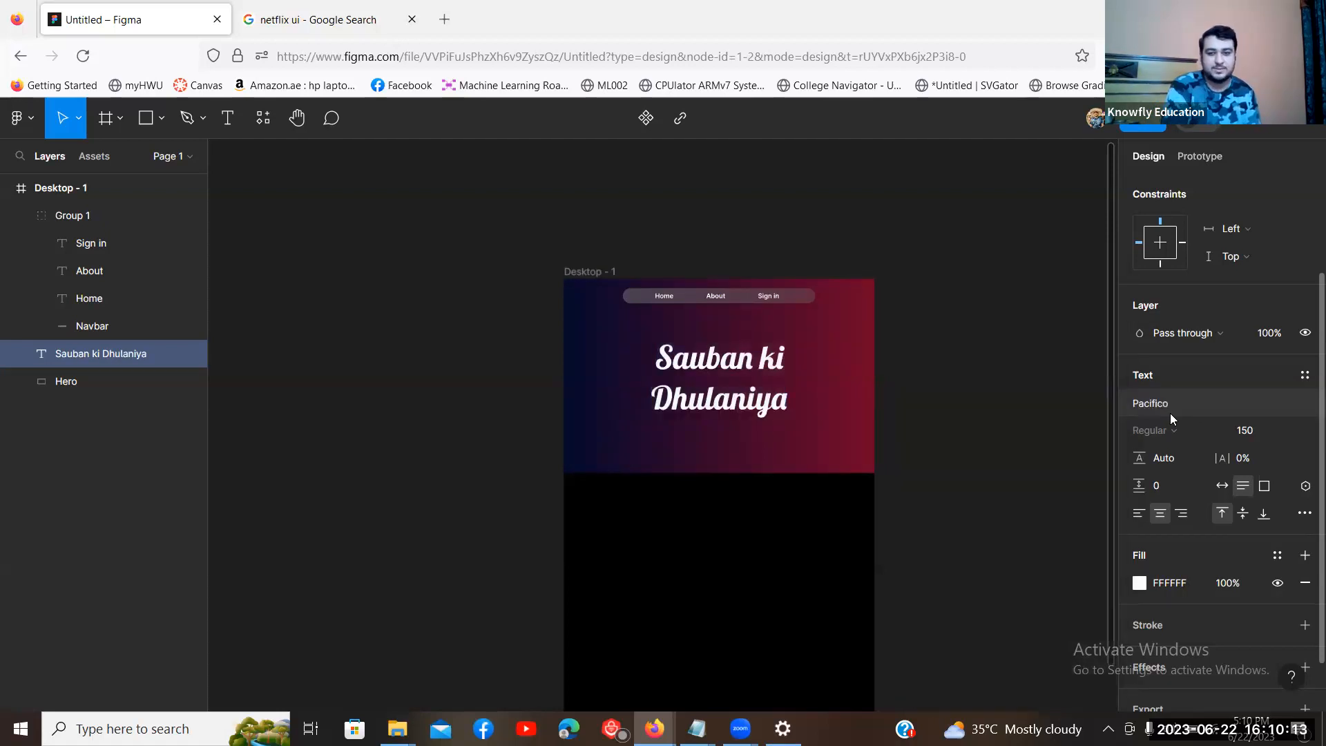
{"action": "key", "text": "Escape"}
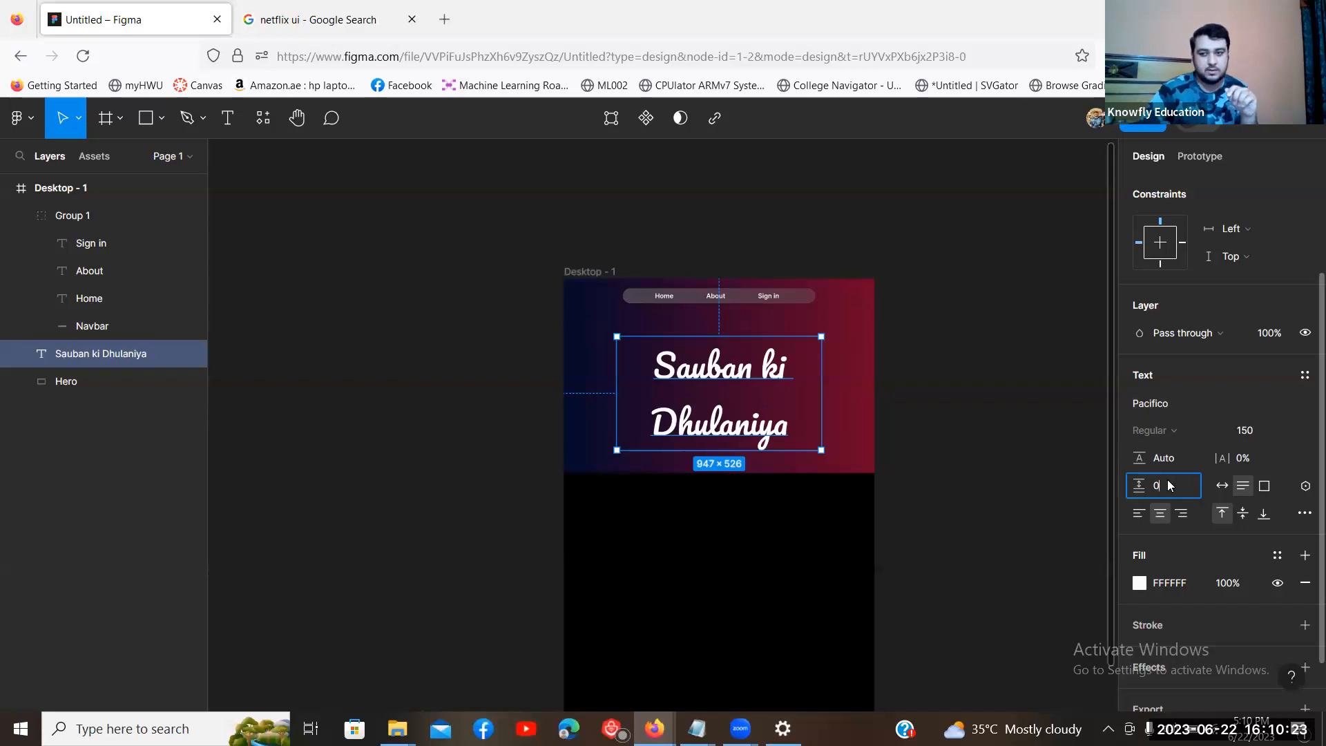
Step: Set the headline's line height to 150
{"action": "left_click", "coordinate": [1176, 458]}
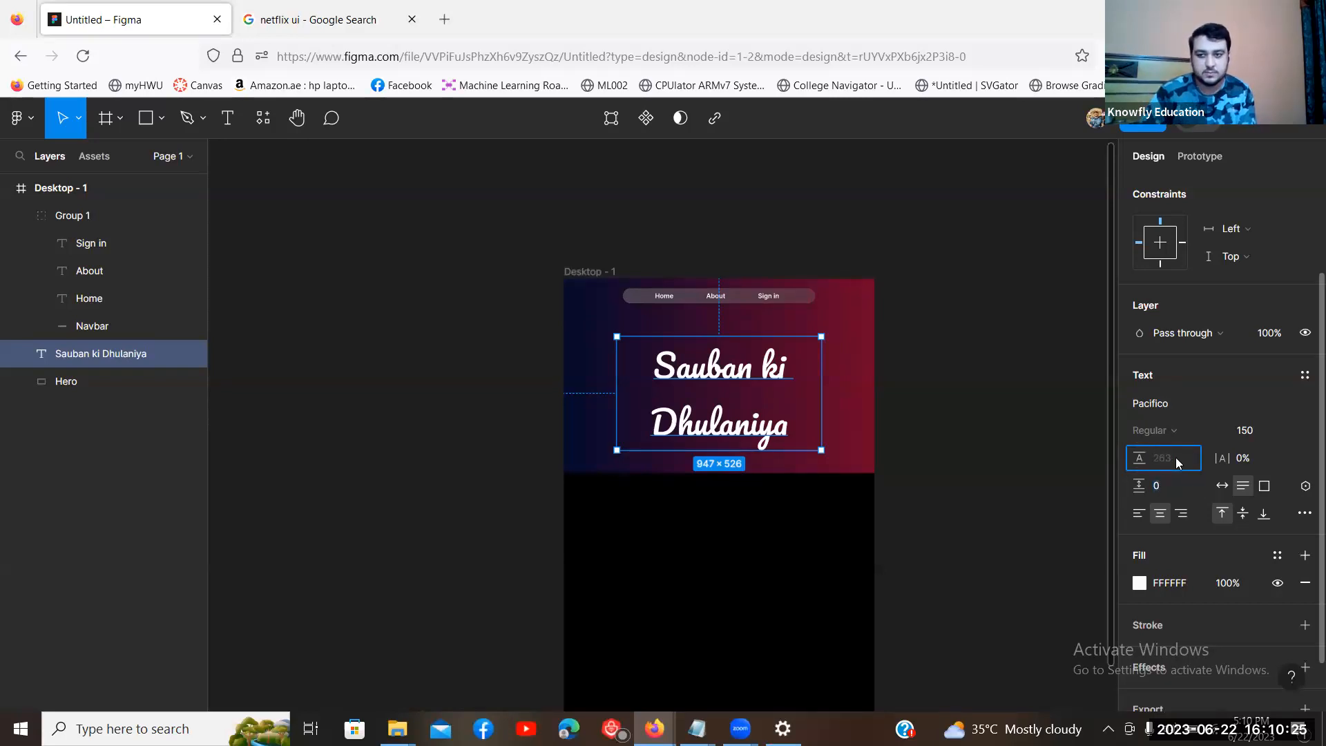
{"action": "left_click", "coordinate": [1037, 469]}
{"action": "left_click", "coordinate": [763, 413]}
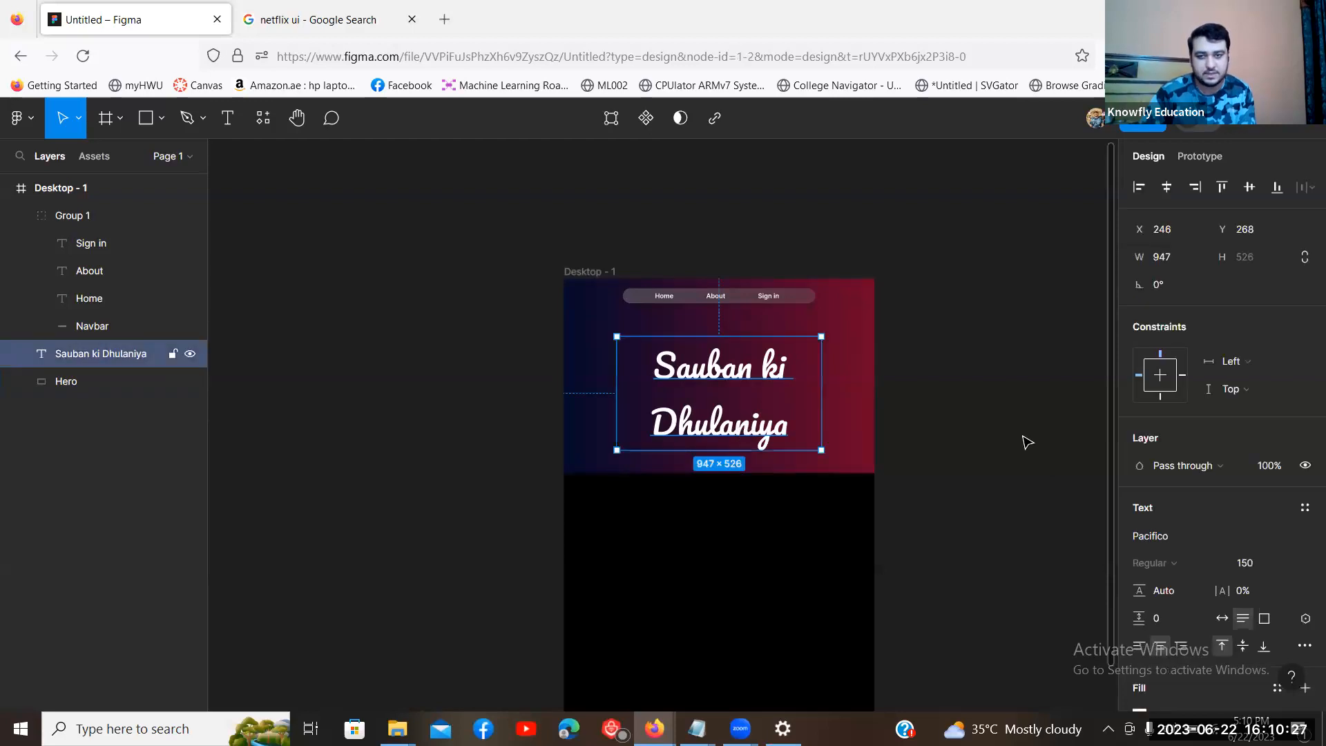
{"action": "scroll", "coordinate": [1063, 442], "scroll_direction": "down", "scroll_amount": 4}
{"action": "scroll", "coordinate": [1063, 442], "scroll_direction": "up", "scroll_amount": 4}
{"action": "scroll", "coordinate": [1215, 415], "scroll_direction": "down", "scroll_amount": 3}
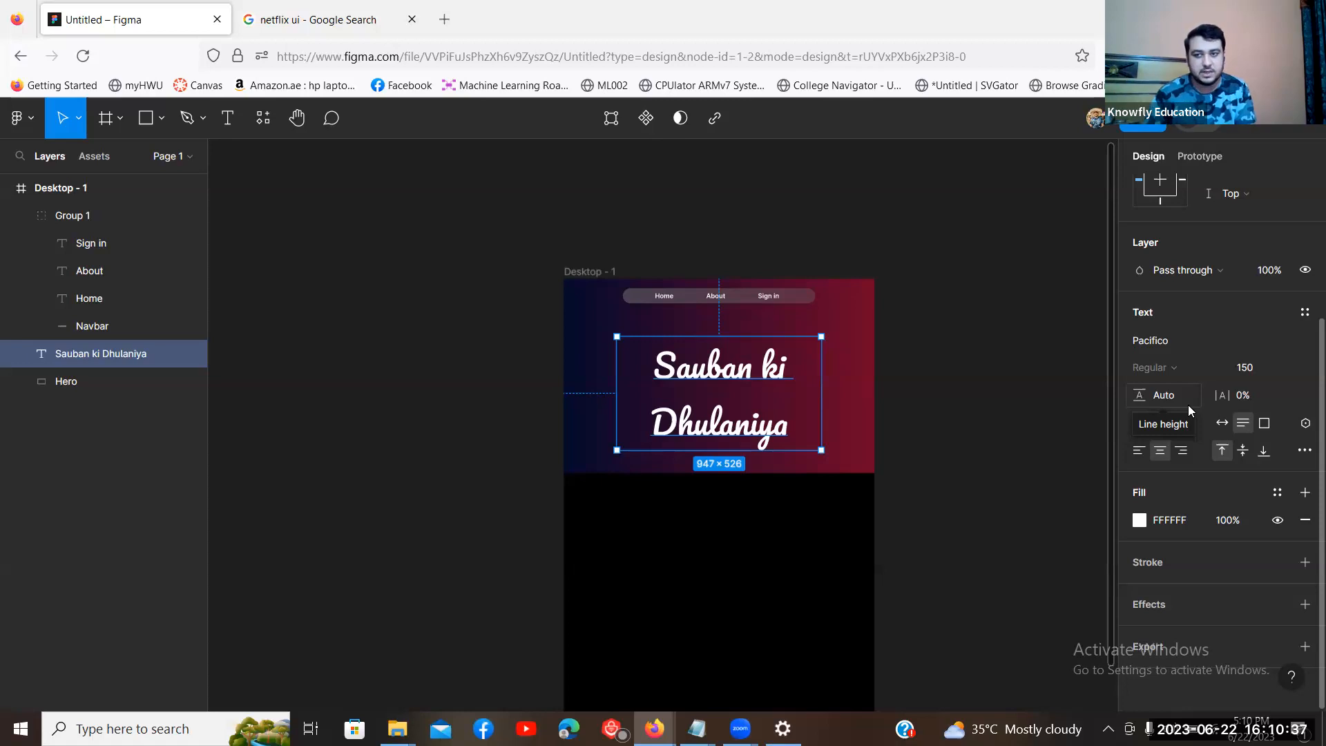
{"action": "left_click", "coordinate": [1188, 405]}
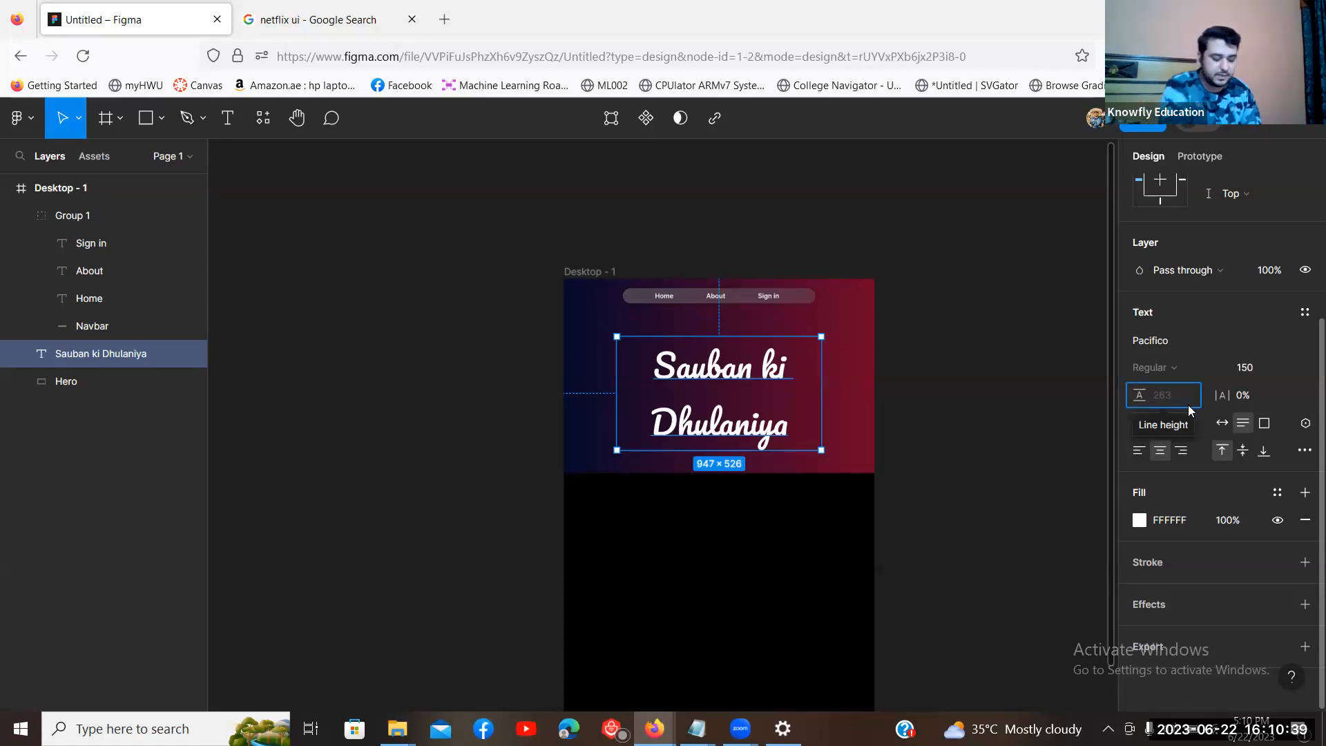
{"action": "type", "text": "150"}
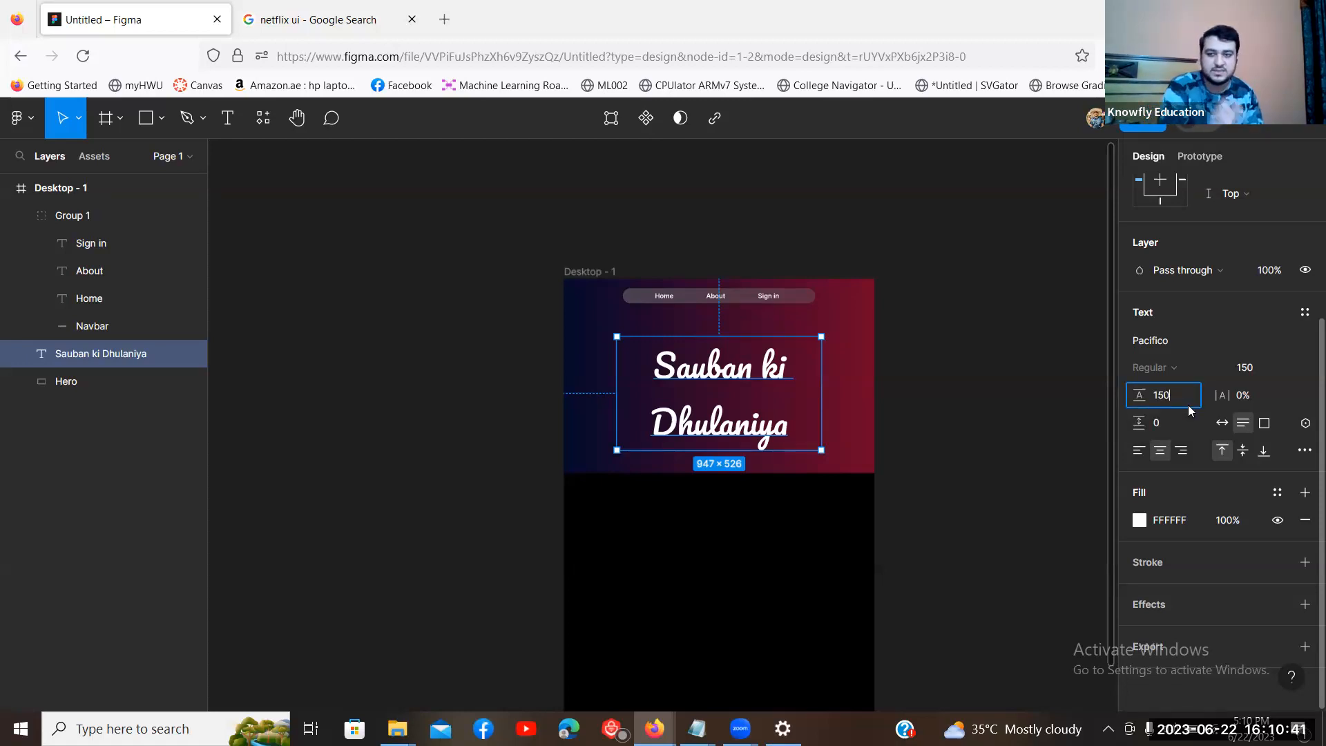
{"action": "key", "text": "Return"}
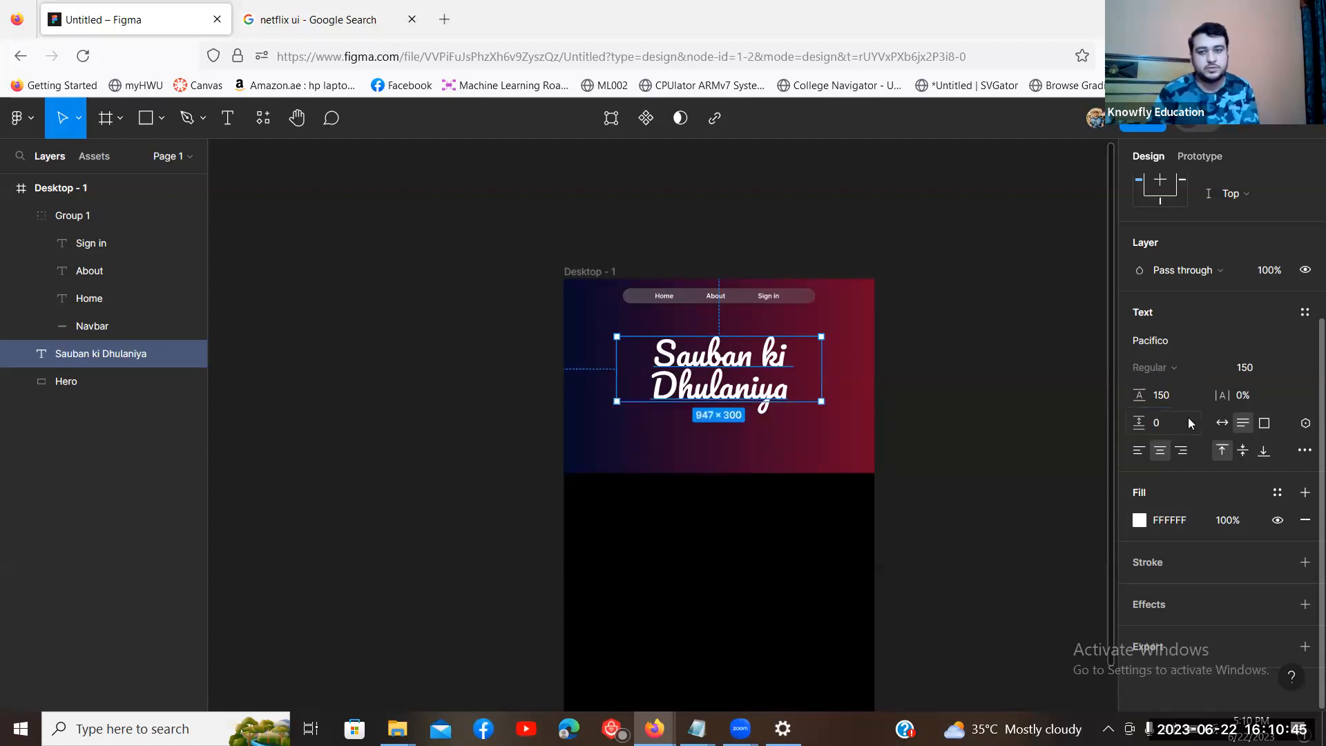
Step: Try a font size of 100 on the headline and narrow its text box to about 793 wide
{"action": "left_click", "coordinate": [1246, 371]}
{"action": "type", "text": "100"}
{"action": "key", "text": "Return"}
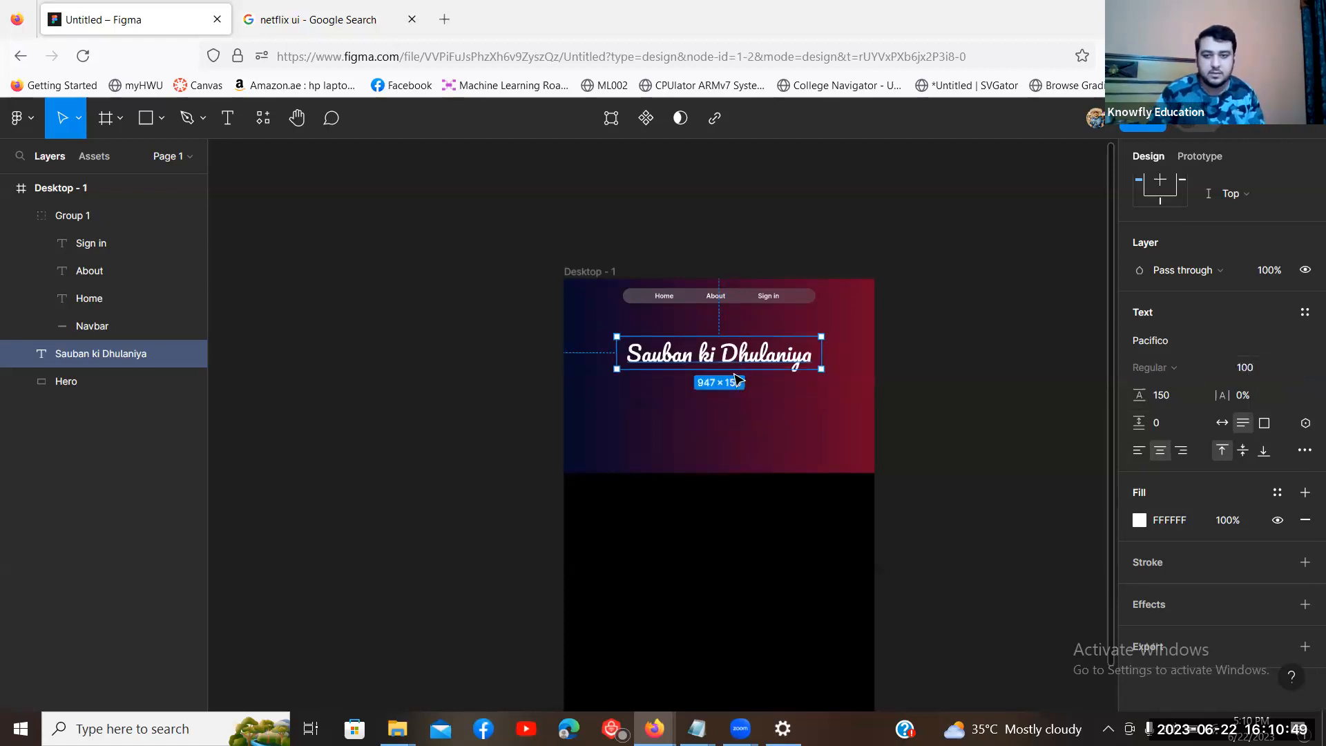
{"action": "double_click", "coordinate": [821, 354]}
{"action": "left_click_drag", "start_coordinate": [783, 354], "coordinate": [788, 352]}
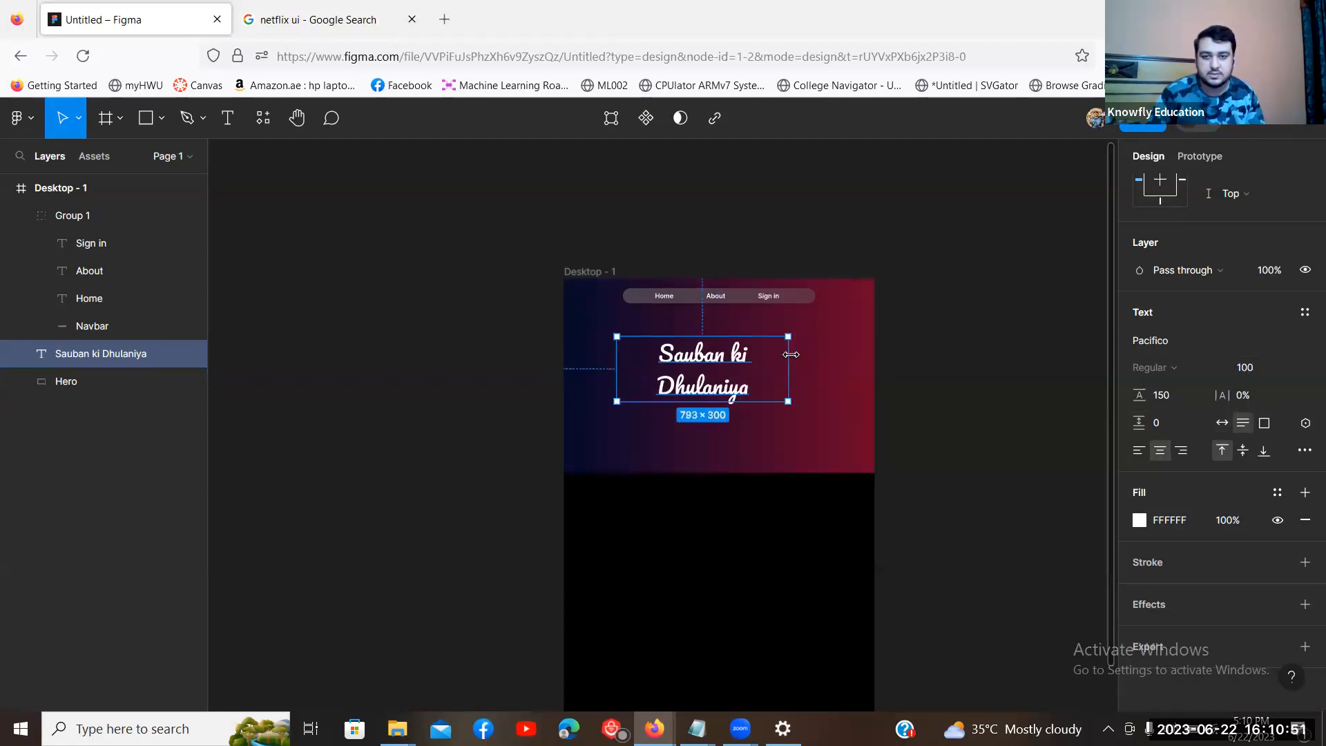
Step: Try a line height of 100 on the headline and undo the recent line height, width and font size changes
{"action": "left_click", "coordinate": [1171, 398]}
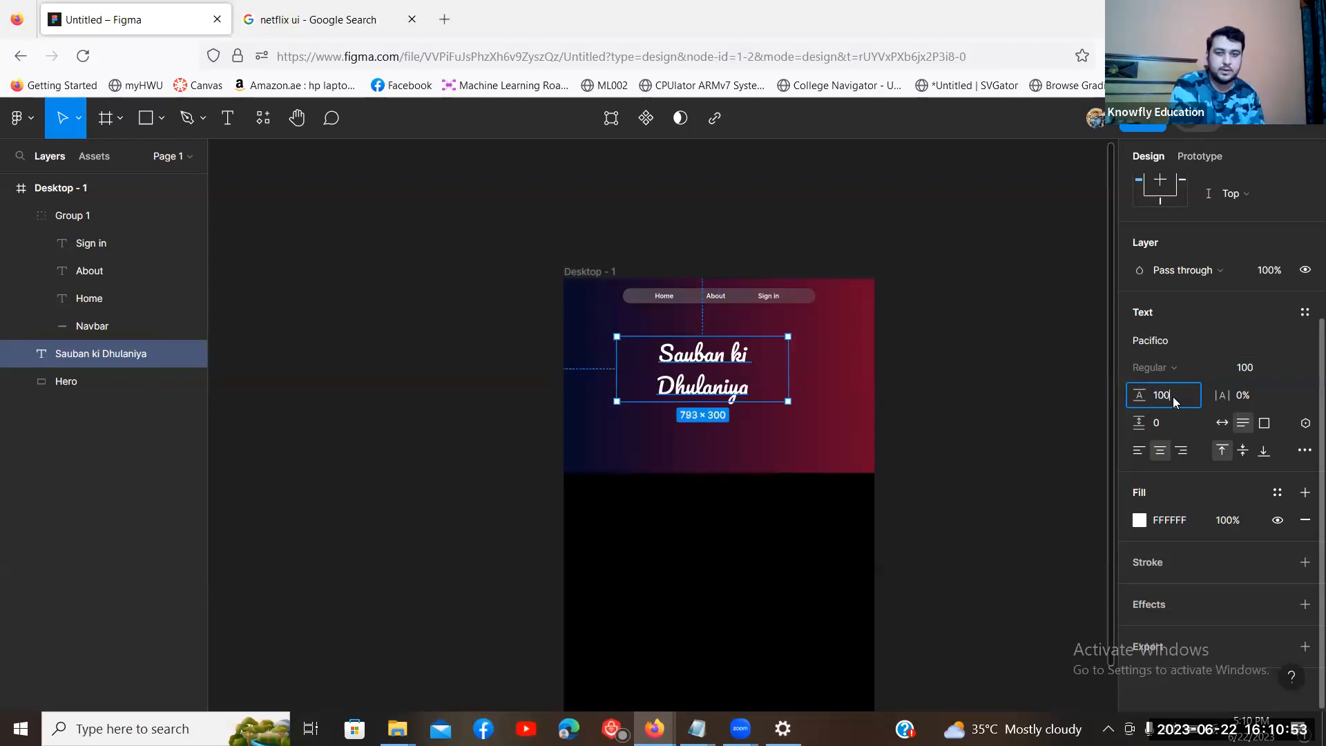
{"action": "type", "text": "100"}
{"action": "key", "text": "Return"}
{"action": "key", "text": "ctrl+z"}
{"action": "key", "text": "ctrl+z"}
{"action": "key", "text": "ctrl+z"}
{"action": "key", "text": "ctrl+z"}
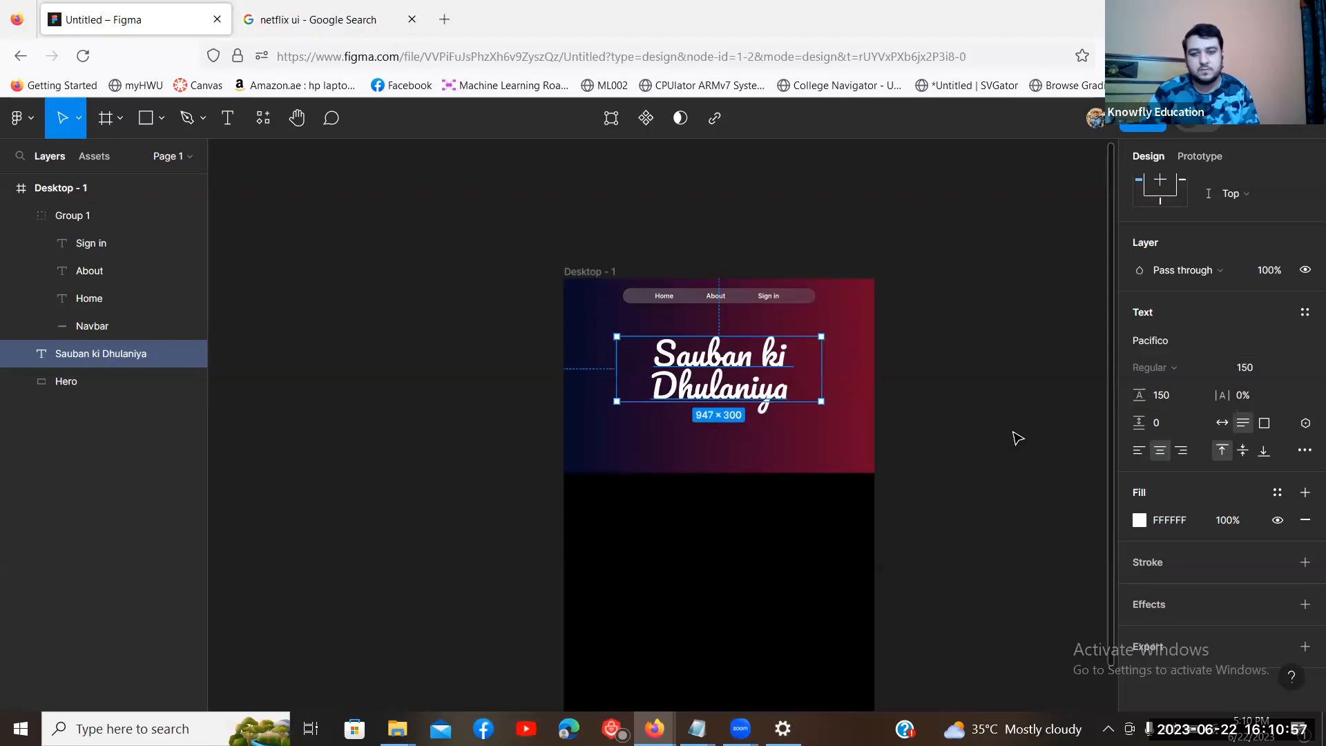
Step: Move the headline slightly down within the Hero, to about X 246, Y 311
{"action": "left_click_drag", "start_coordinate": [740, 378], "coordinate": [740, 387]}
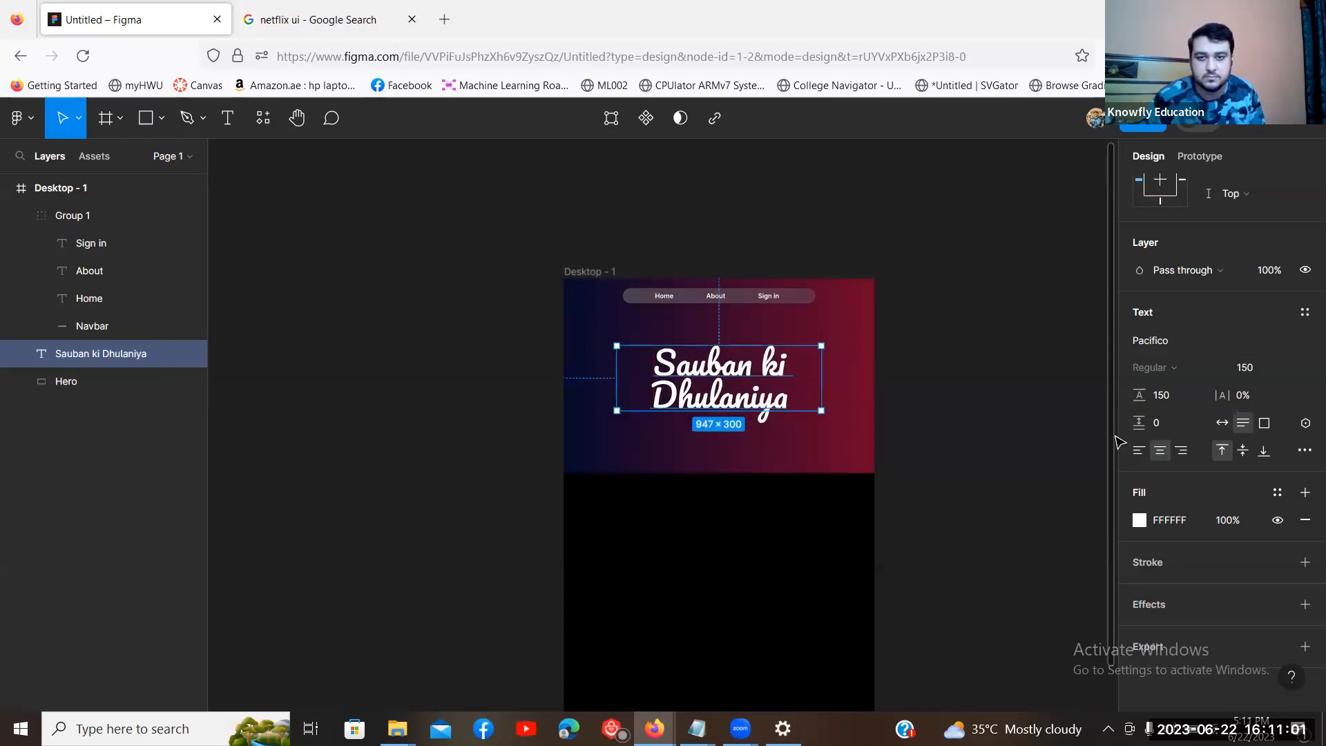
{"action": "left_click", "coordinate": [1038, 424]}
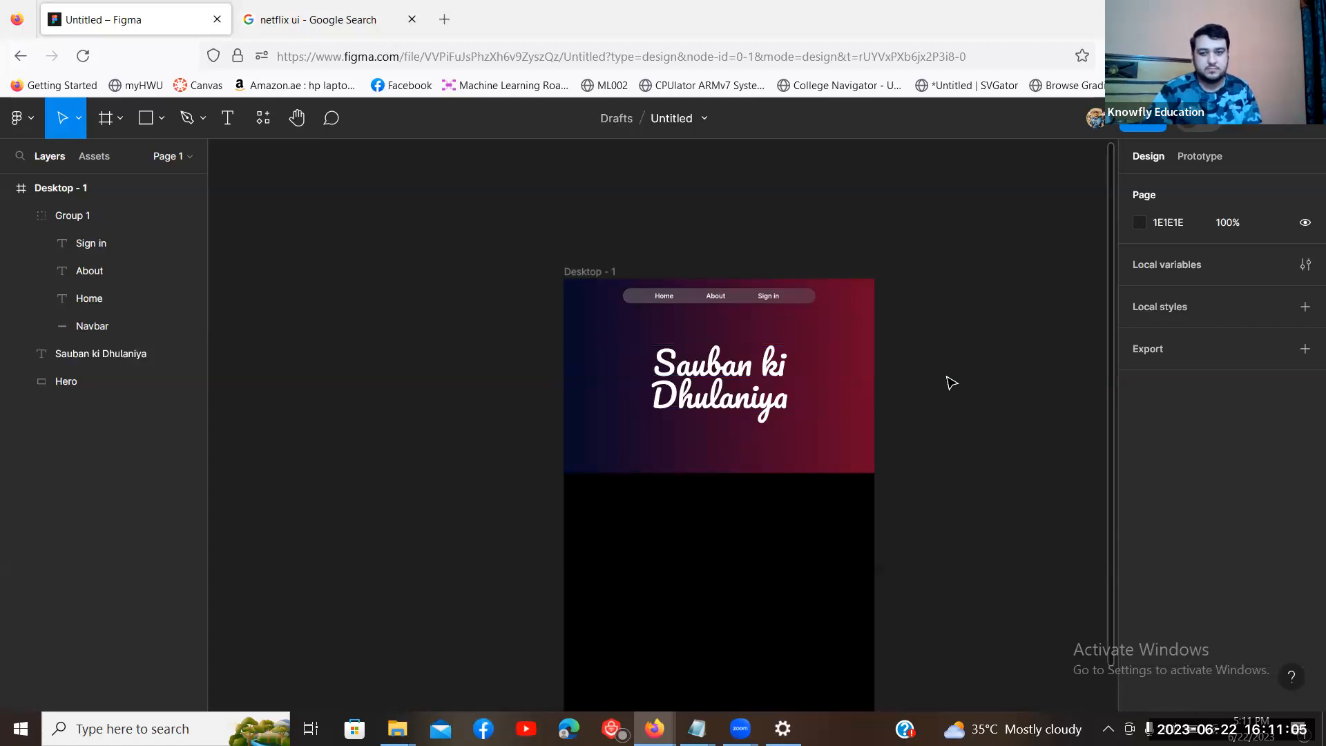
{"action": "left_click", "coordinate": [773, 391]}
{"action": "scroll", "coordinate": [1057, 495], "scroll_direction": "down", "scroll_amount": 5}
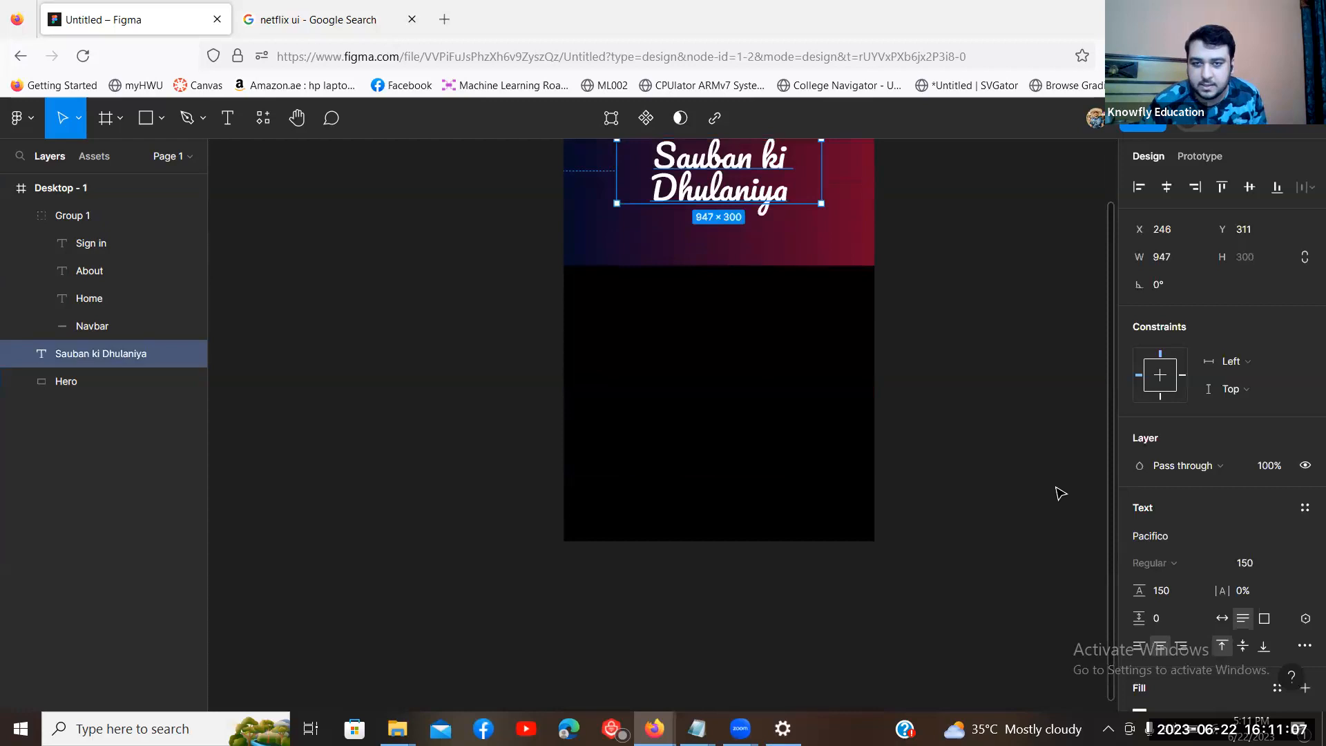
{"action": "scroll", "coordinate": [1057, 494], "scroll_direction": "up", "scroll_amount": 8}
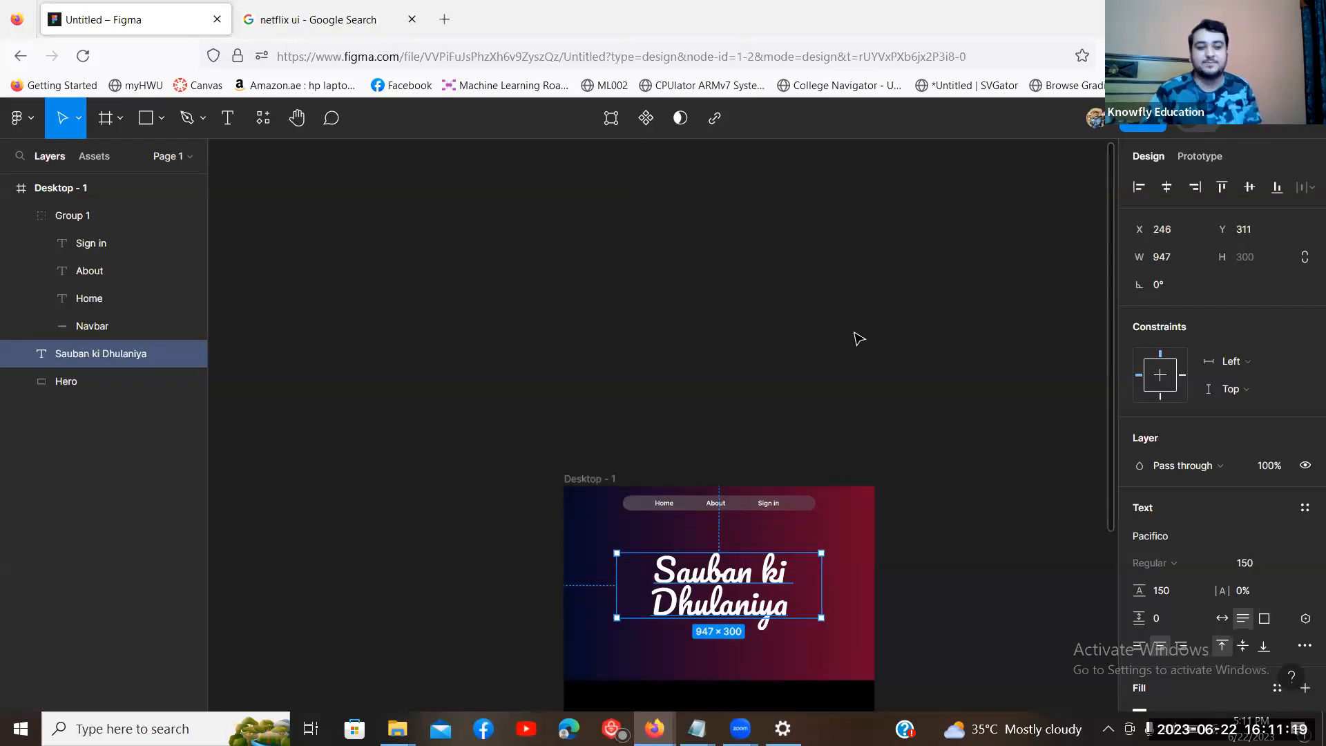
{"action": "scroll", "coordinate": [897, 340], "scroll_direction": "down", "scroll_amount": 3}
{"action": "scroll", "coordinate": [1055, 394], "scroll_direction": "down", "scroll_amount": 2}
{"action": "scroll", "coordinate": [1055, 391], "scroll_direction": "up", "scroll_amount": 4}
Step: Browse the font list, try the Abril Fatface font on the headline, and undo the font change
{"action": "scroll", "coordinate": [1216, 379], "scroll_direction": "down", "scroll_amount": 2}
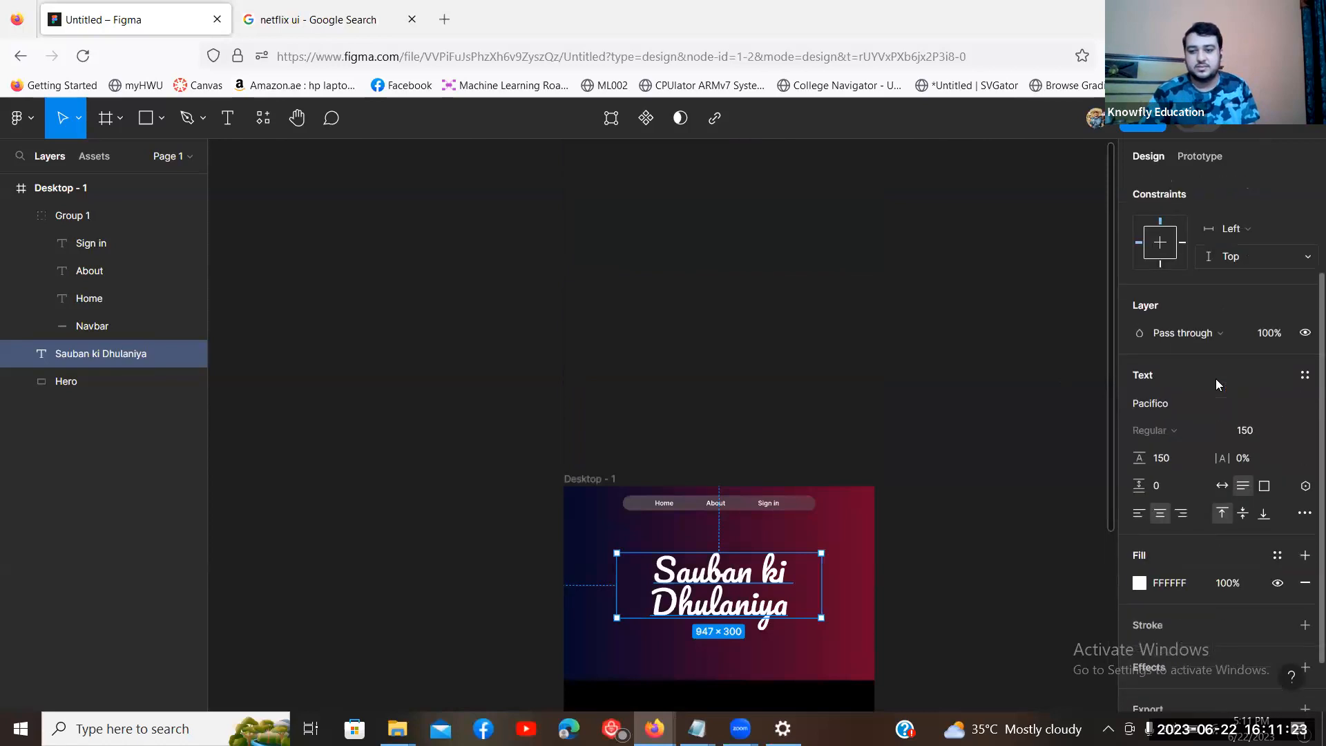
{"action": "scroll", "coordinate": [887, 374], "scroll_direction": "down", "scroll_amount": 3}
{"action": "scroll", "coordinate": [887, 374], "scroll_direction": "down", "scroll_amount": 2}
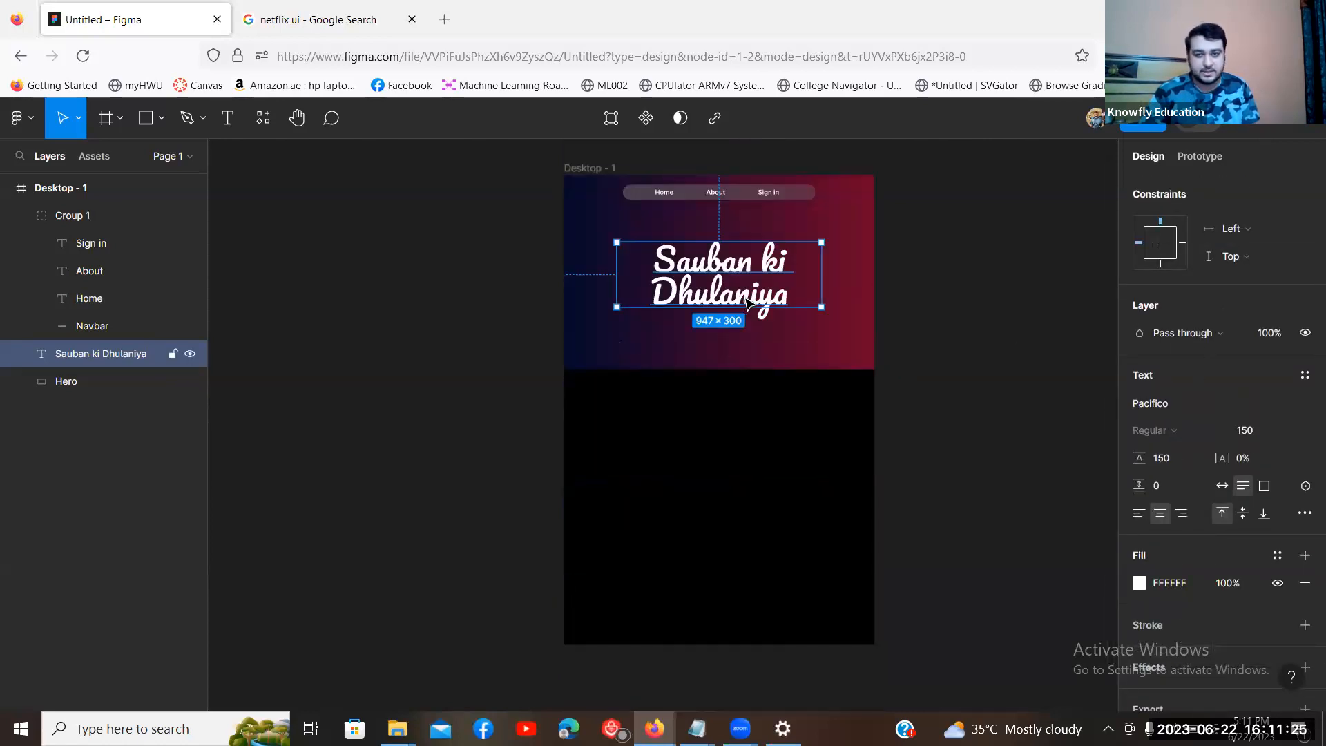
{"action": "left_click", "coordinate": [1195, 402]}
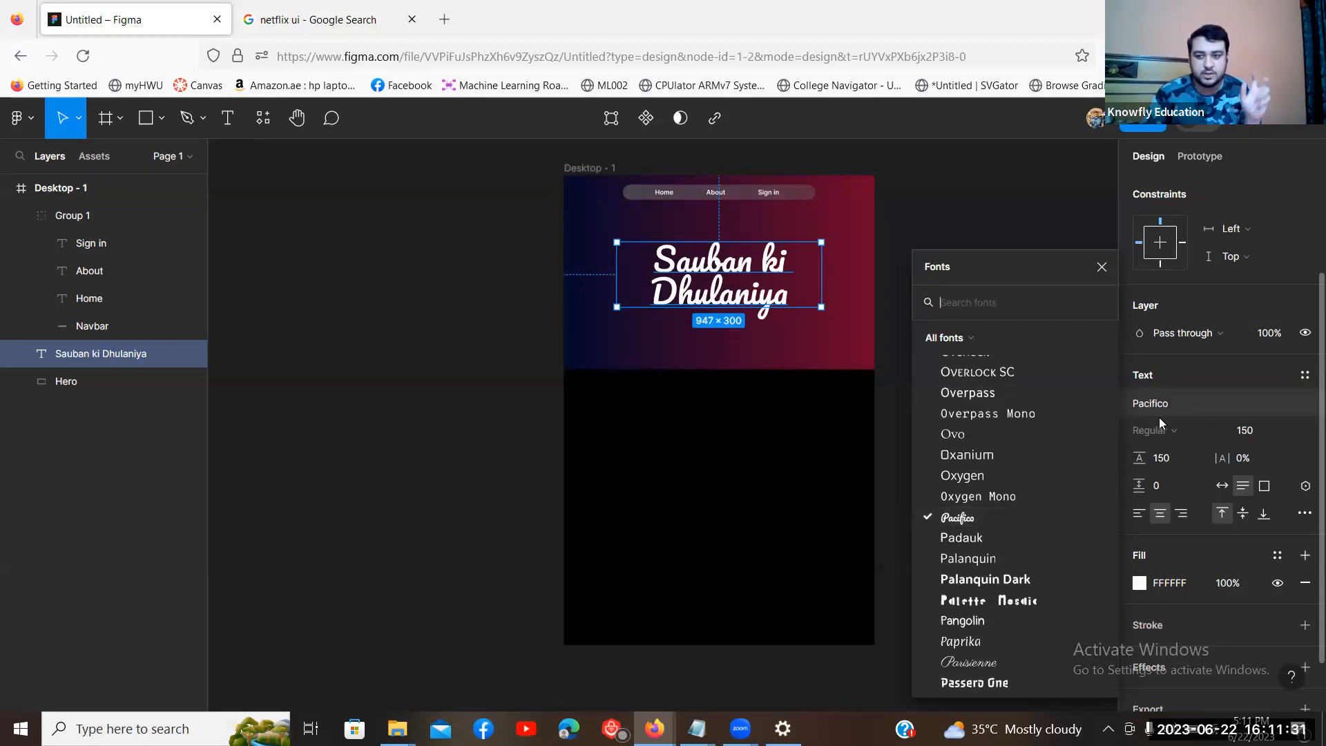
{"action": "scroll", "coordinate": [1029, 400], "scroll_direction": "down", "scroll_amount": 4}
{"action": "scroll", "coordinate": [1093, 570], "scroll_direction": "up", "scroll_amount": 5}
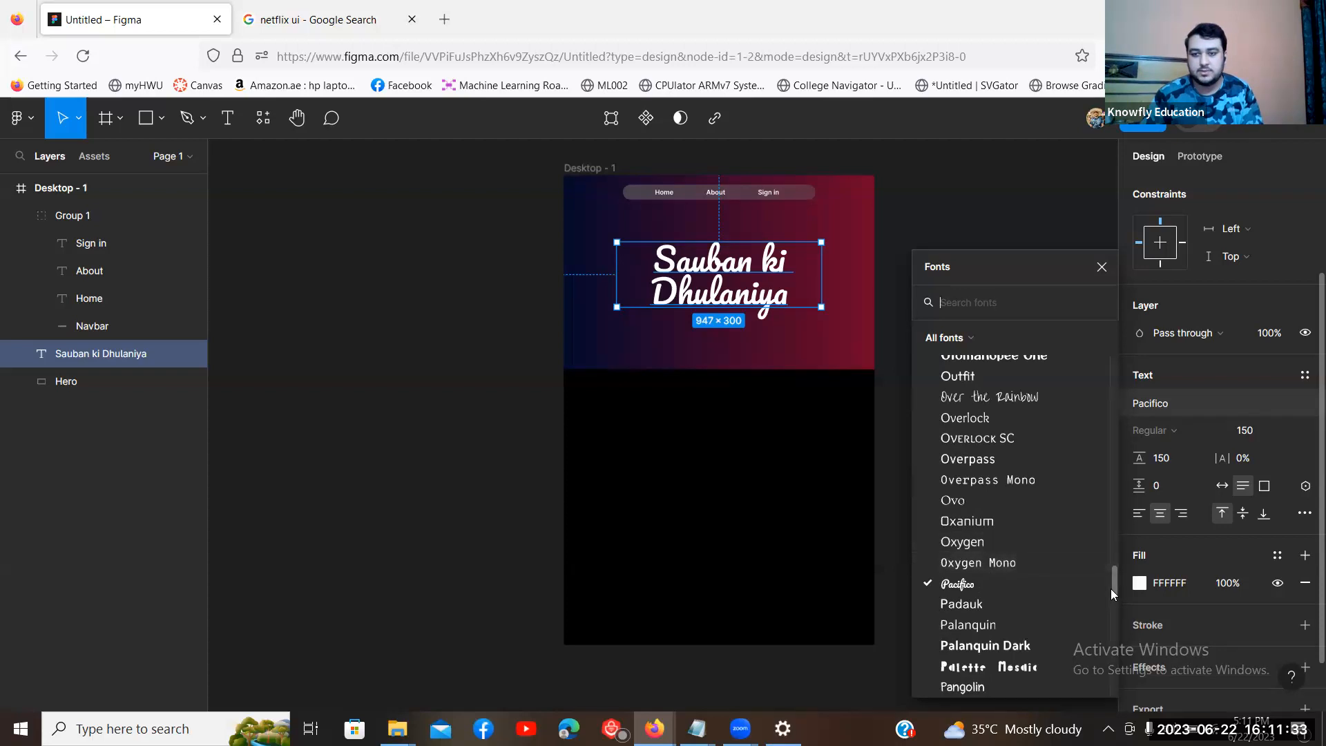
{"action": "scroll", "coordinate": [1070, 422], "scroll_direction": "up", "scroll_amount": 15}
{"action": "scroll", "coordinate": [1071, 418], "scroll_direction": "down", "scroll_amount": 3}
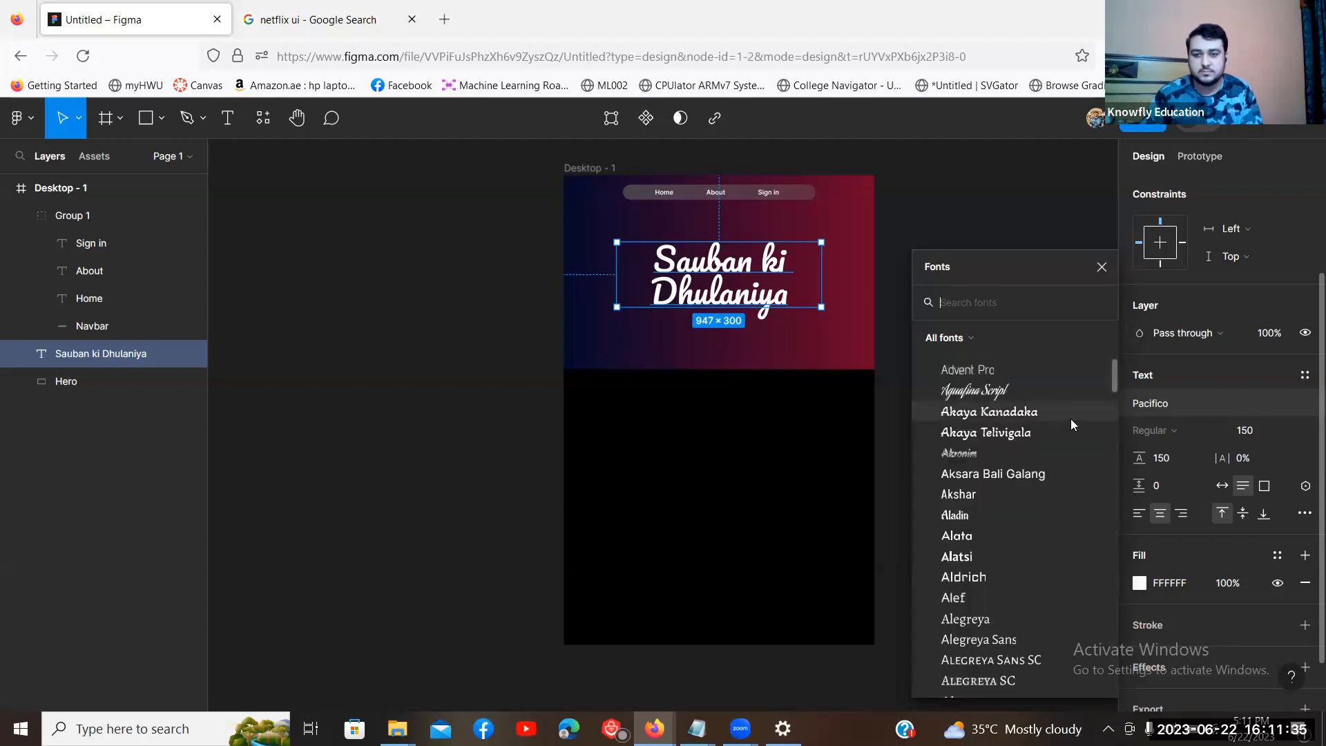
{"action": "scroll", "coordinate": [1073, 424], "scroll_direction": "up", "scroll_amount": 3}
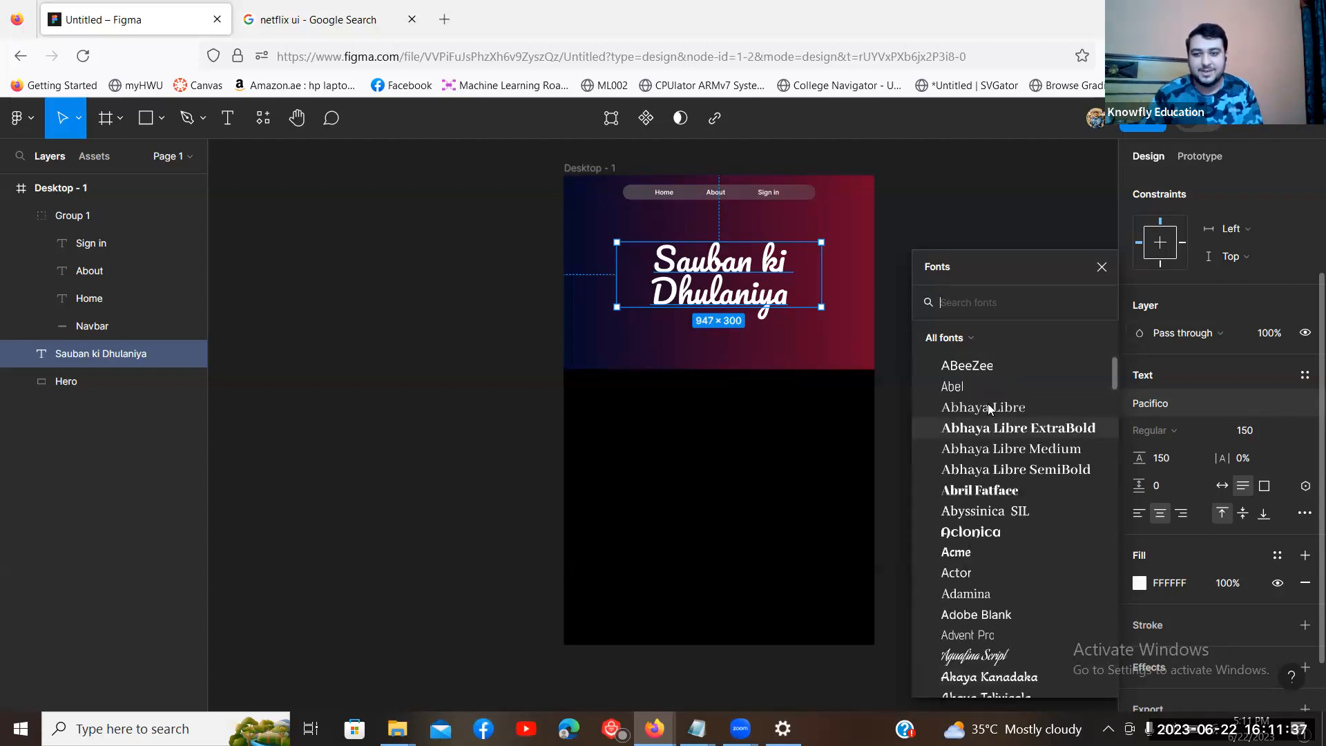
{"action": "left_click", "coordinate": [1031, 492]}
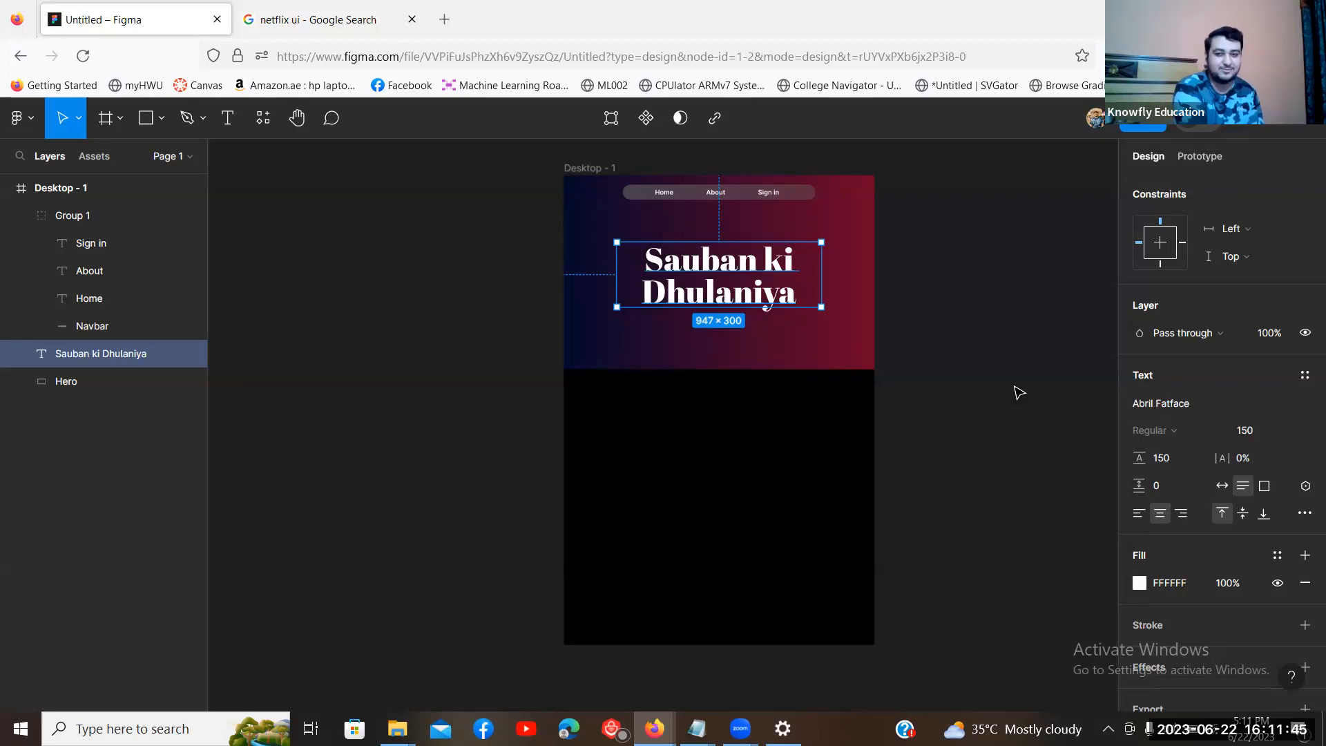
{"action": "key", "text": "ctrl+z"}
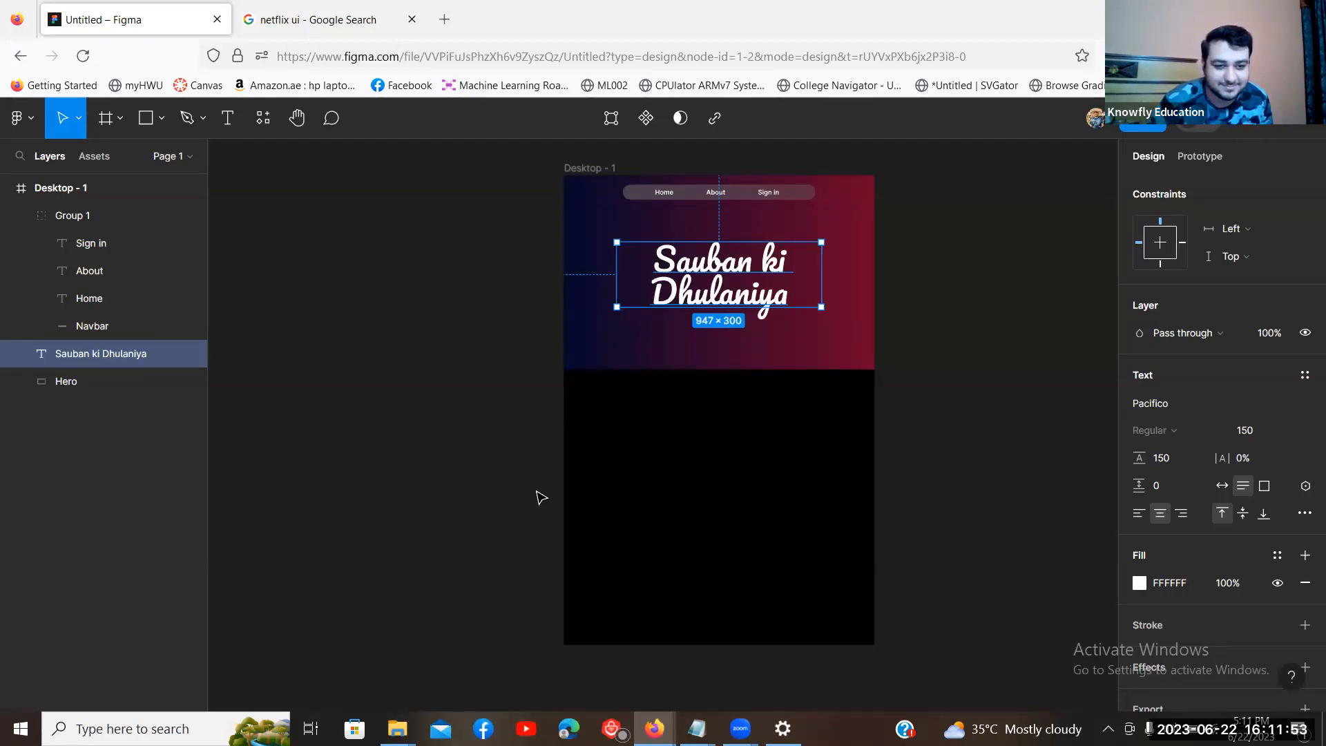
Step: Wrap the Hero rectangle in its own frame inside Desktop - 1
{"action": "left_click", "coordinate": [983, 429]}
{"action": "scroll", "coordinate": [983, 424], "scroll_direction": "up", "scroll_amount": 2}
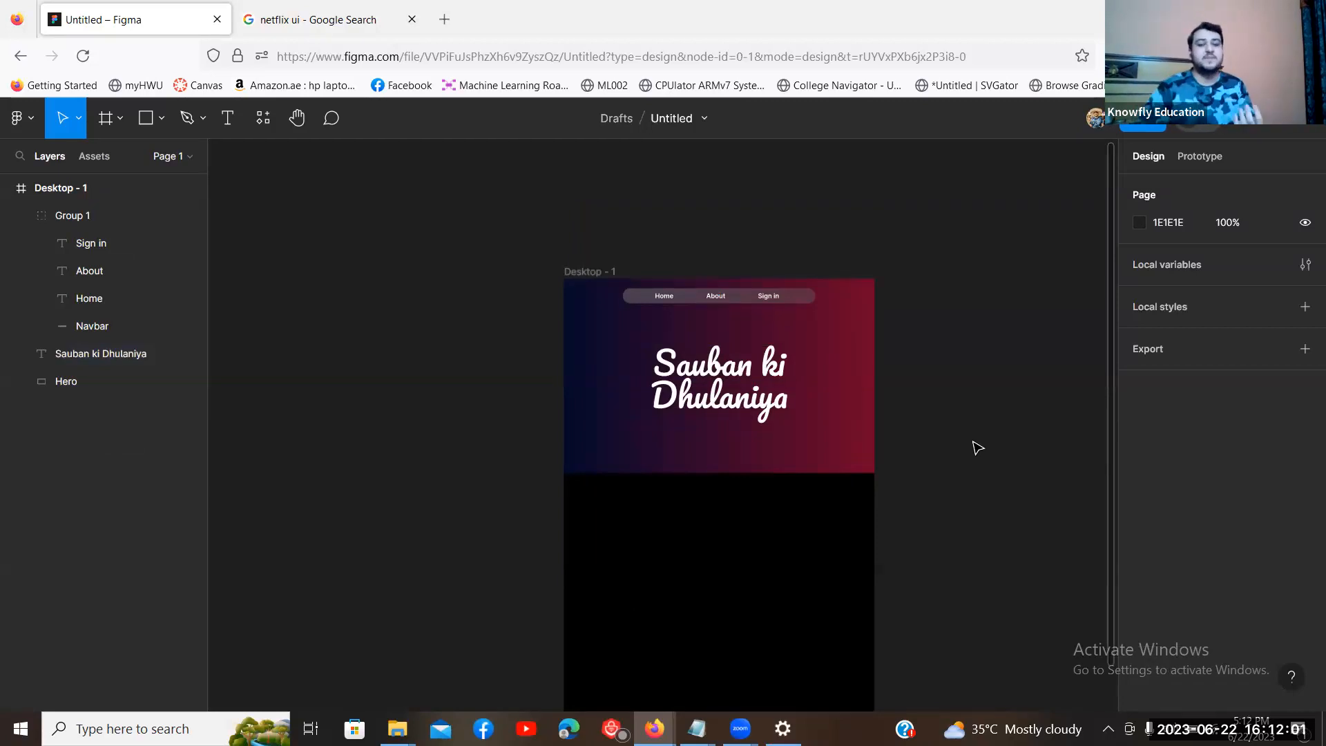
{"action": "left_click", "coordinate": [826, 438]}
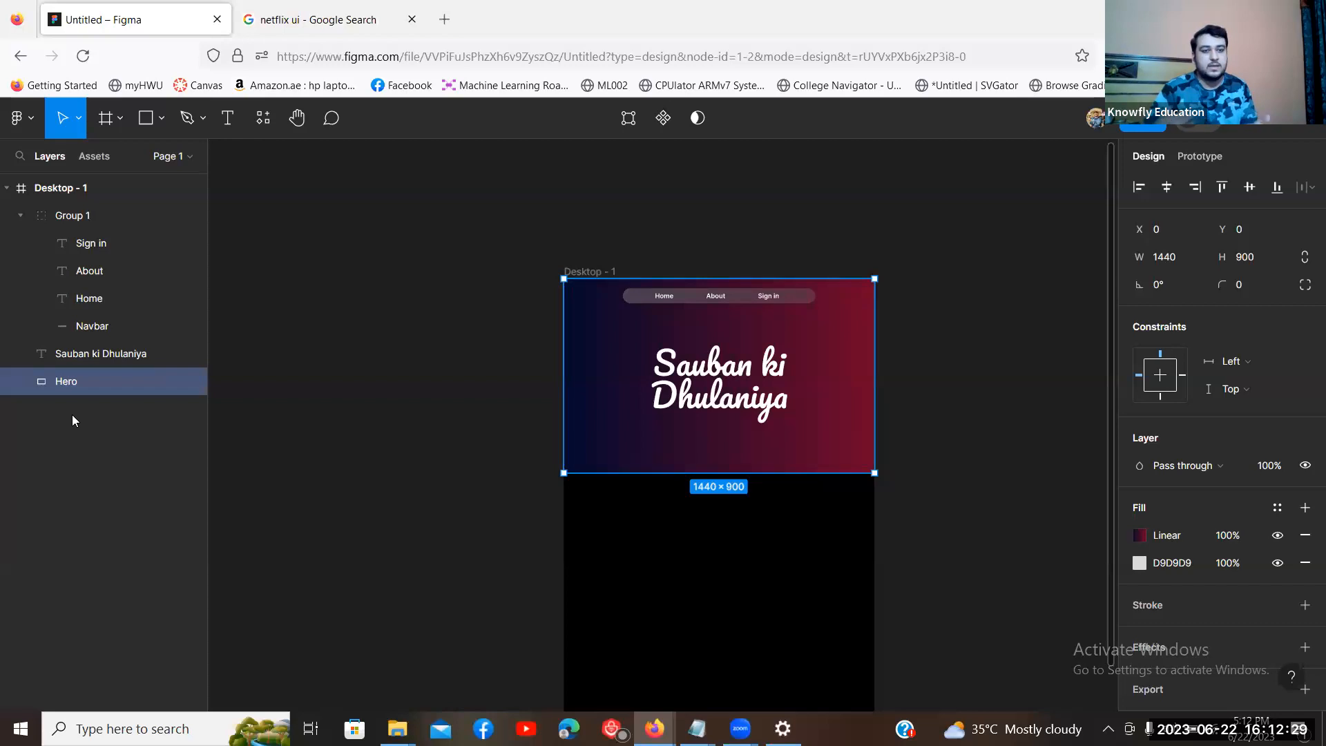
{"action": "left_click", "coordinate": [882, 412]}
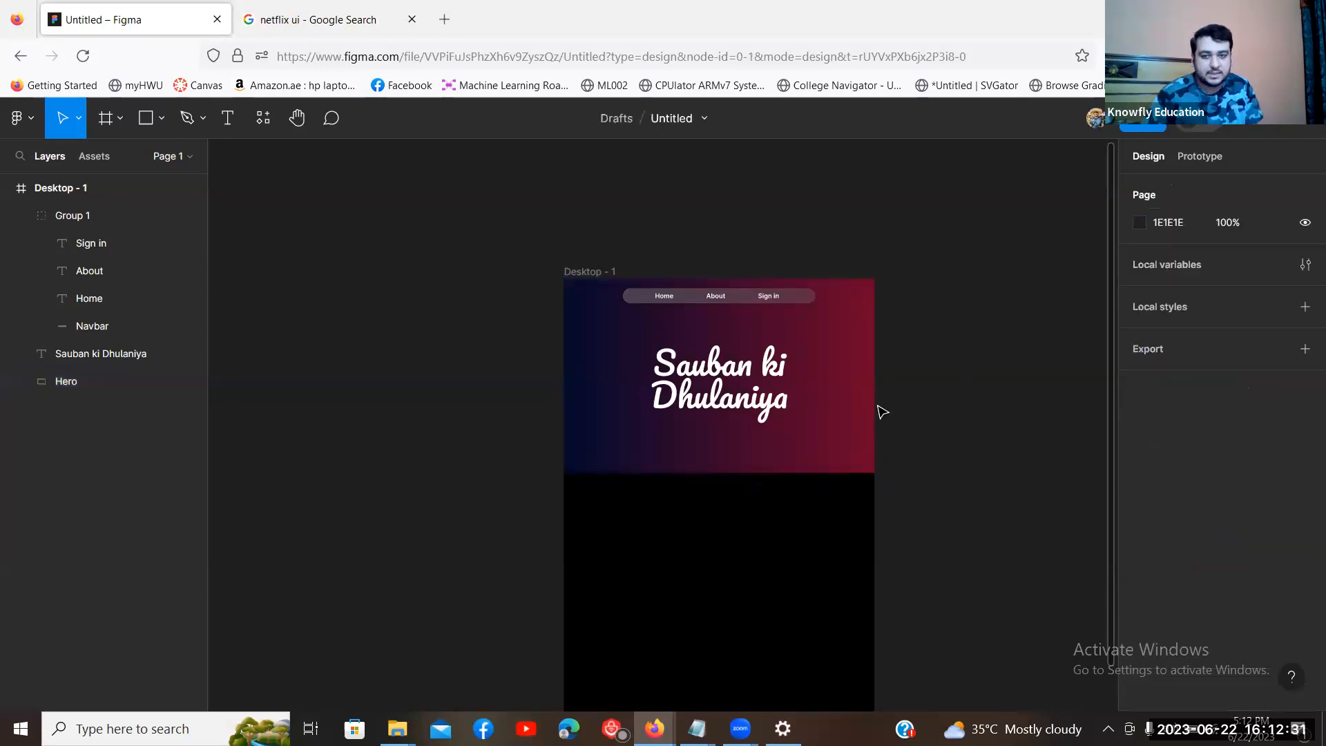
{"action": "left_click", "coordinate": [831, 376]}
{"action": "right_click", "coordinate": [826, 375]}
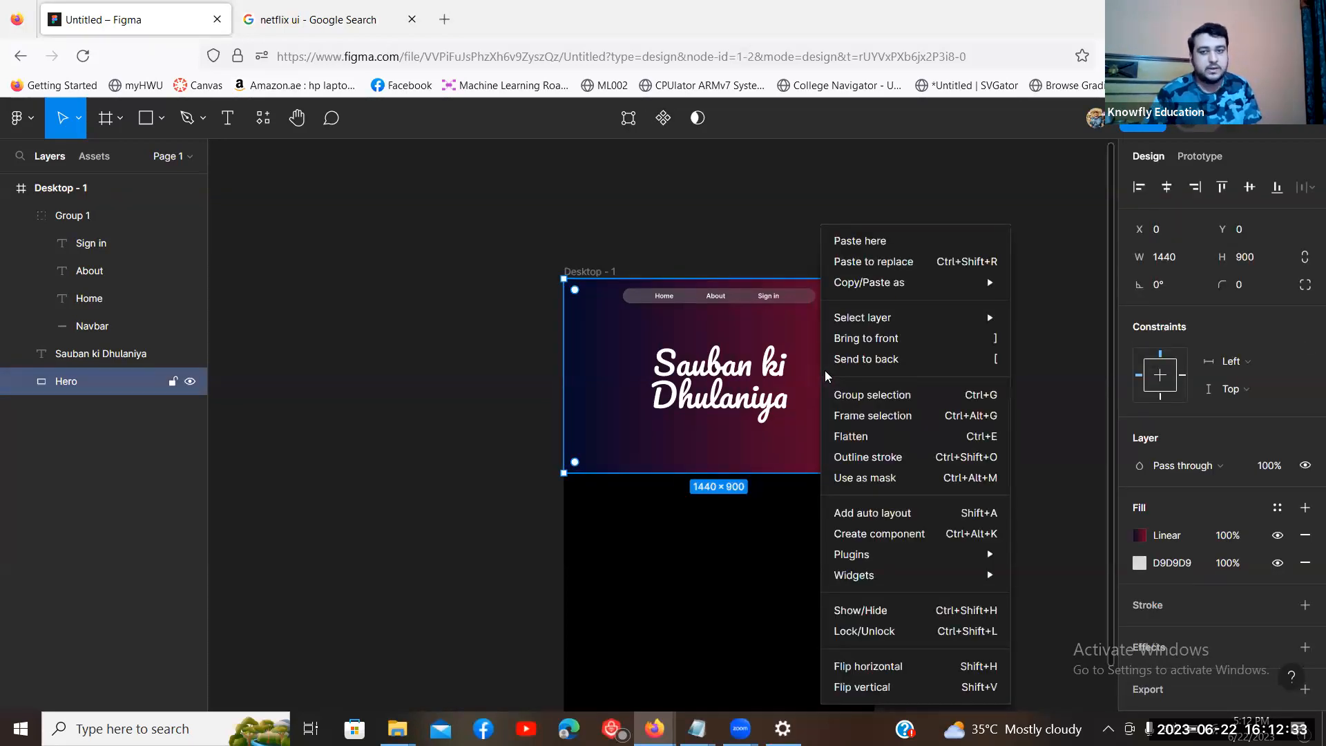
{"action": "left_click", "coordinate": [892, 417]}
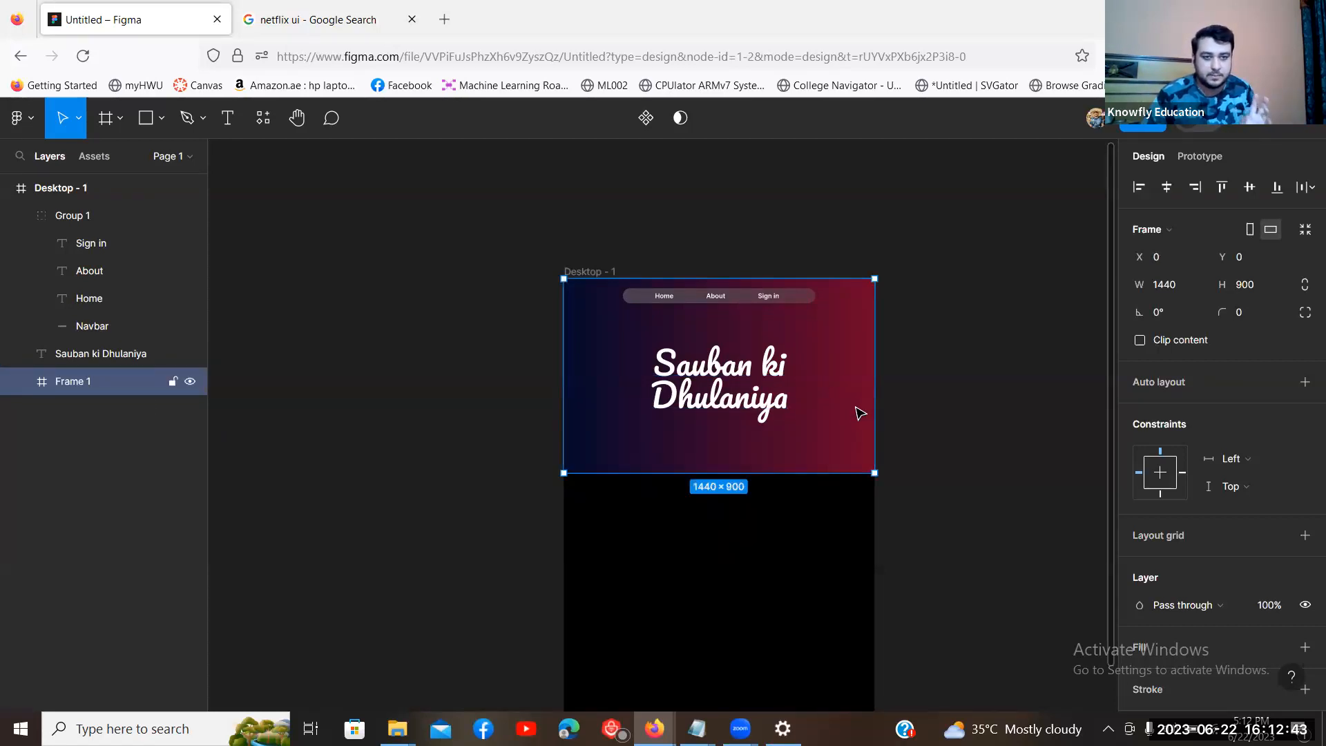
Step: Try deleting the Hero rectangle from Frame 1 and adding a solid fill to the frame, and undo both changes
{"action": "scroll", "coordinate": [1174, 501], "scroll_direction": "down", "scroll_amount": 2}
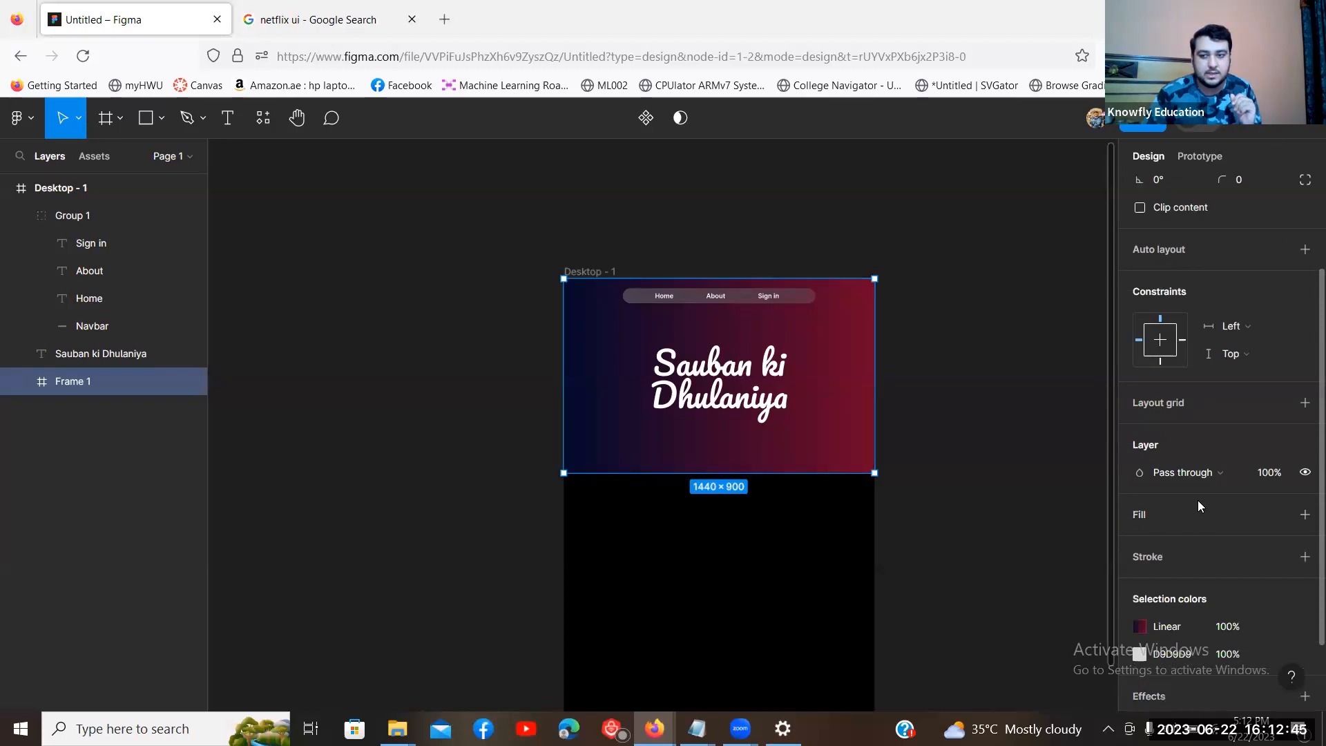
{"action": "scroll", "coordinate": [1197, 500], "scroll_direction": "down", "scroll_amount": 2}
{"action": "left_click", "coordinate": [22, 383]}
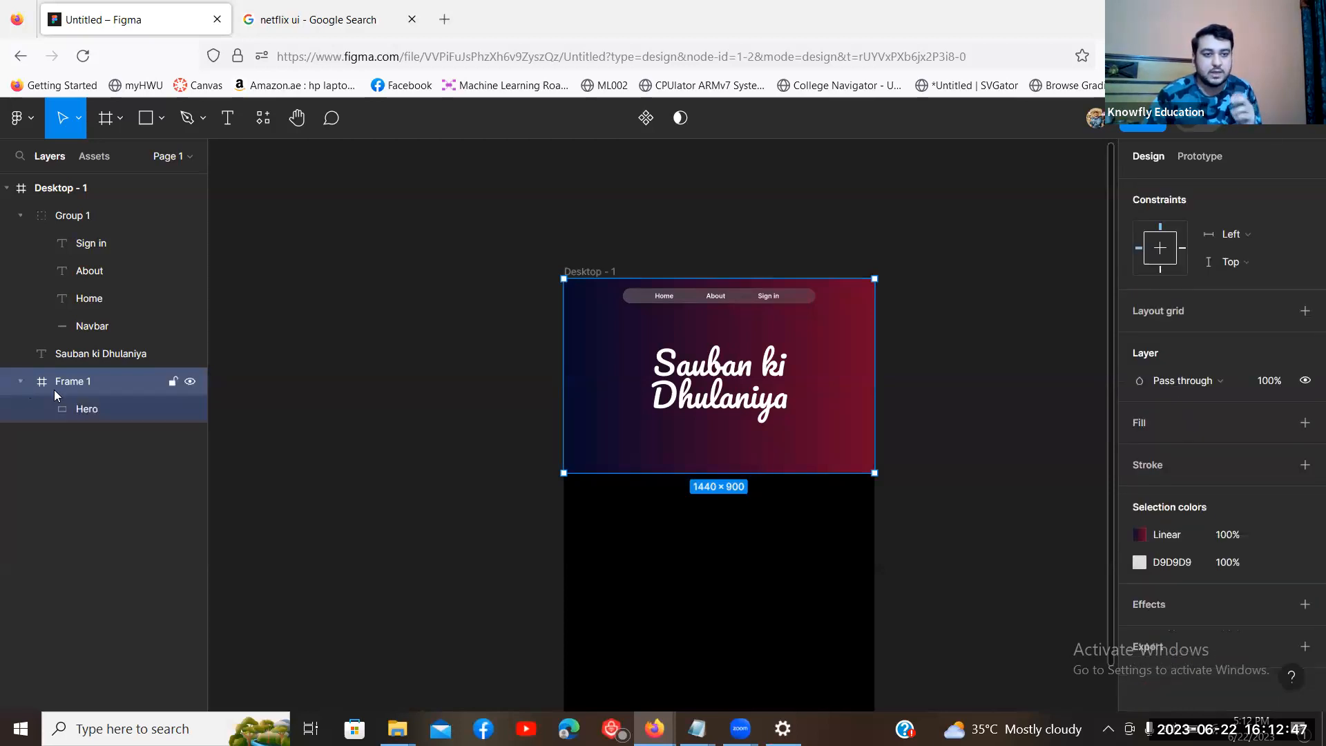
{"action": "left_click", "coordinate": [81, 407]}
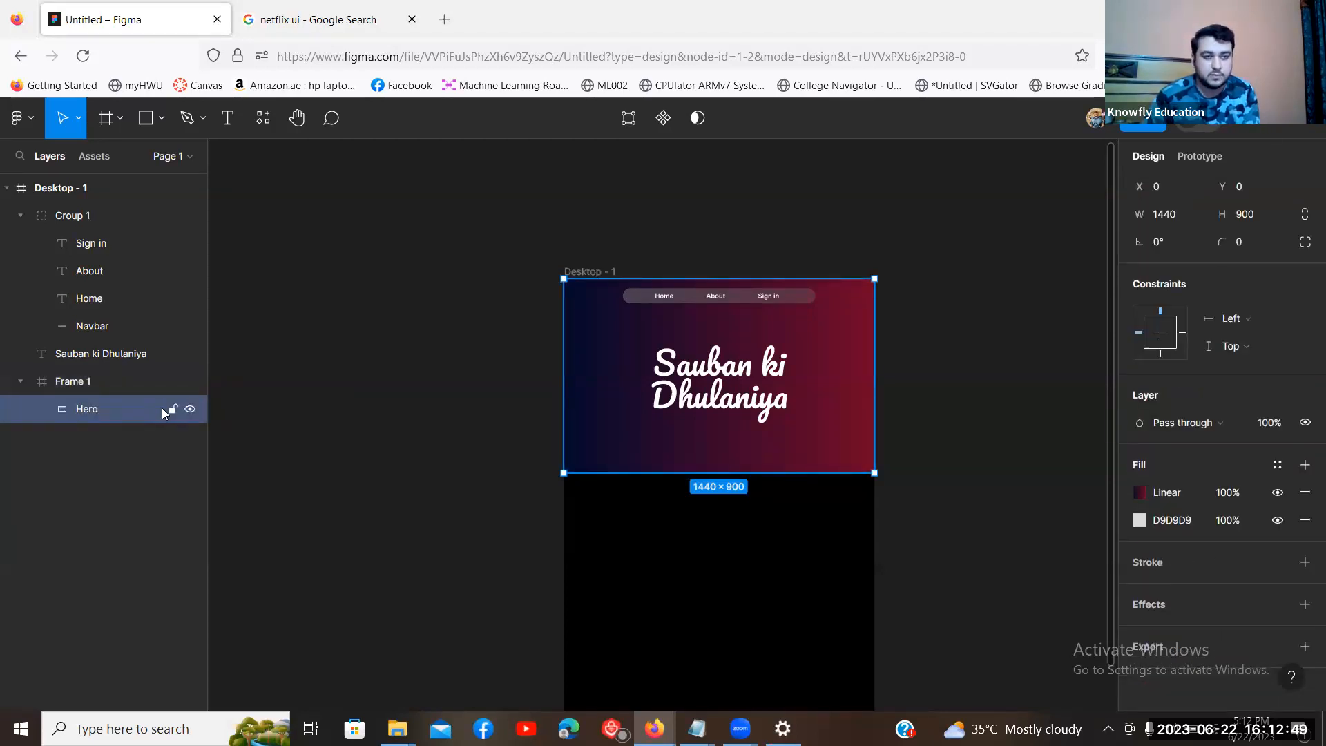
{"action": "key", "text": "Delete"}
{"action": "left_click", "coordinate": [805, 445]}
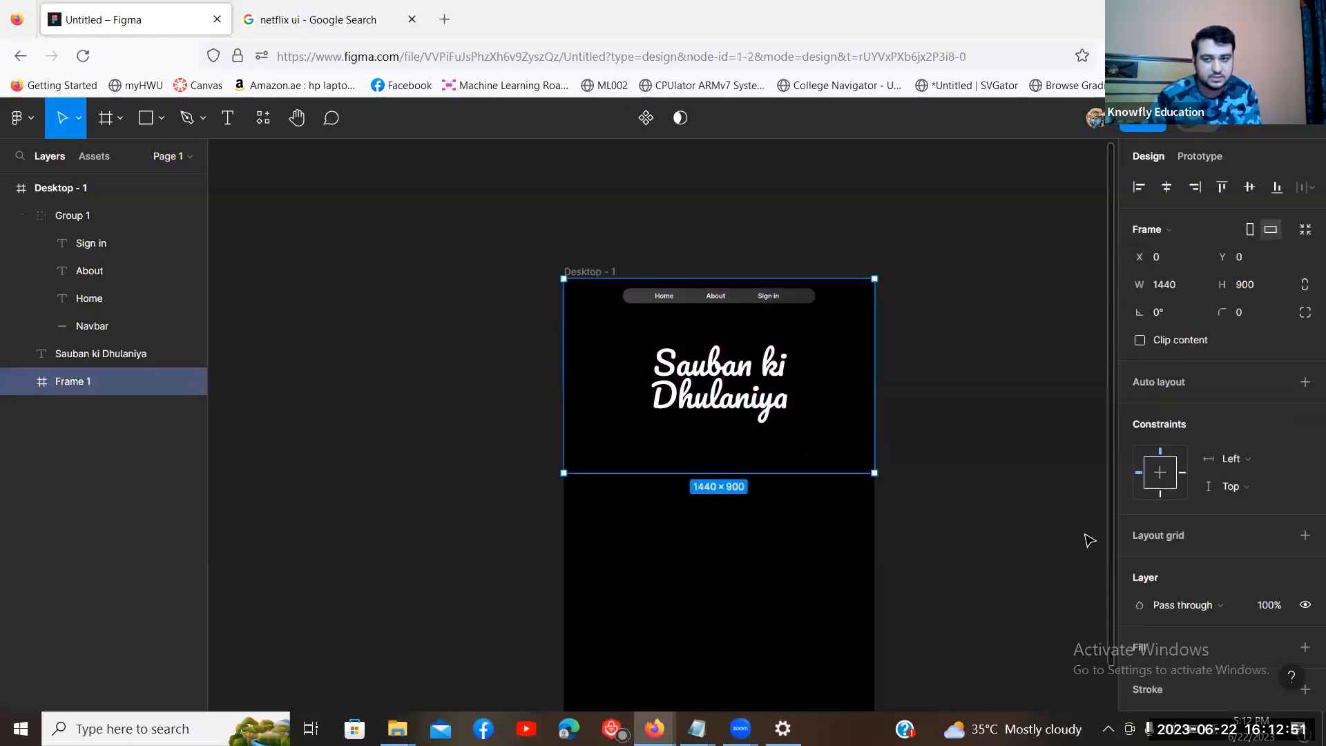
{"action": "scroll", "coordinate": [1267, 552], "scroll_direction": "down", "scroll_amount": 2}
{"action": "left_click", "coordinate": [1305, 522]}
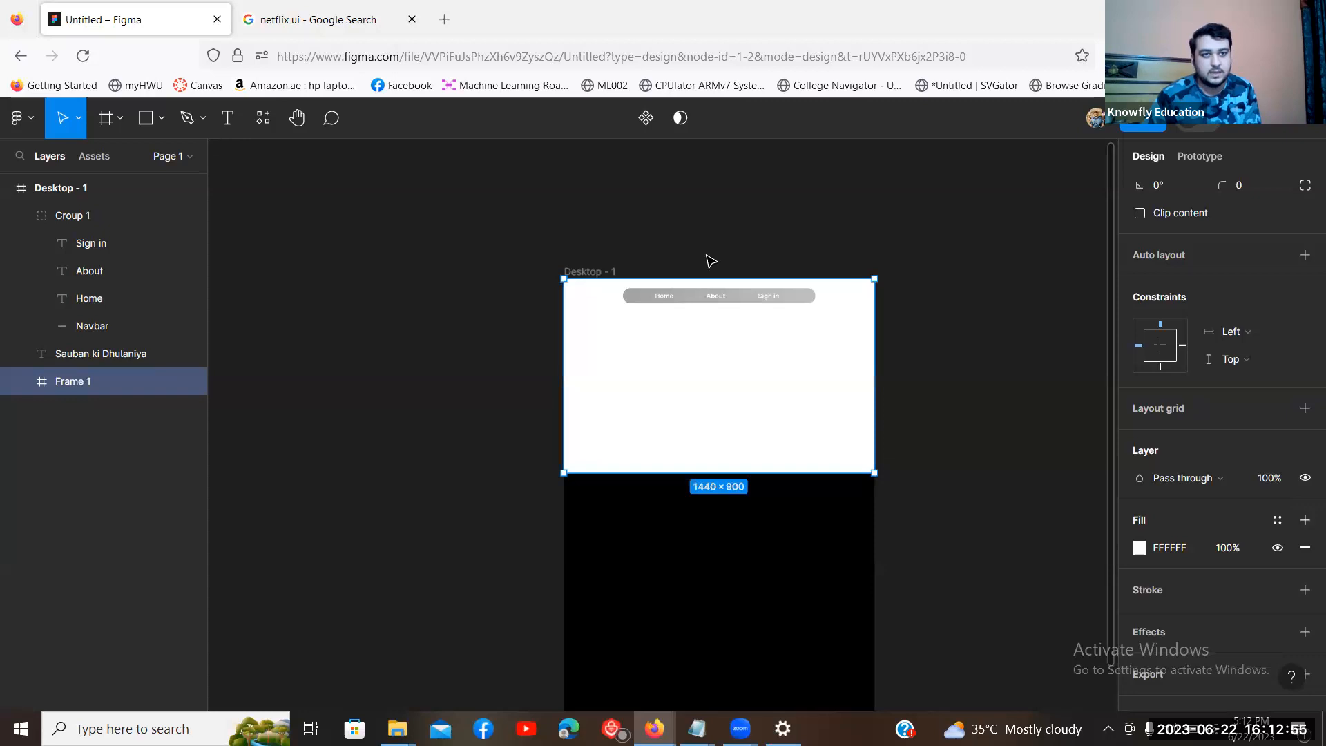
{"action": "key", "text": "ctrl+z"}
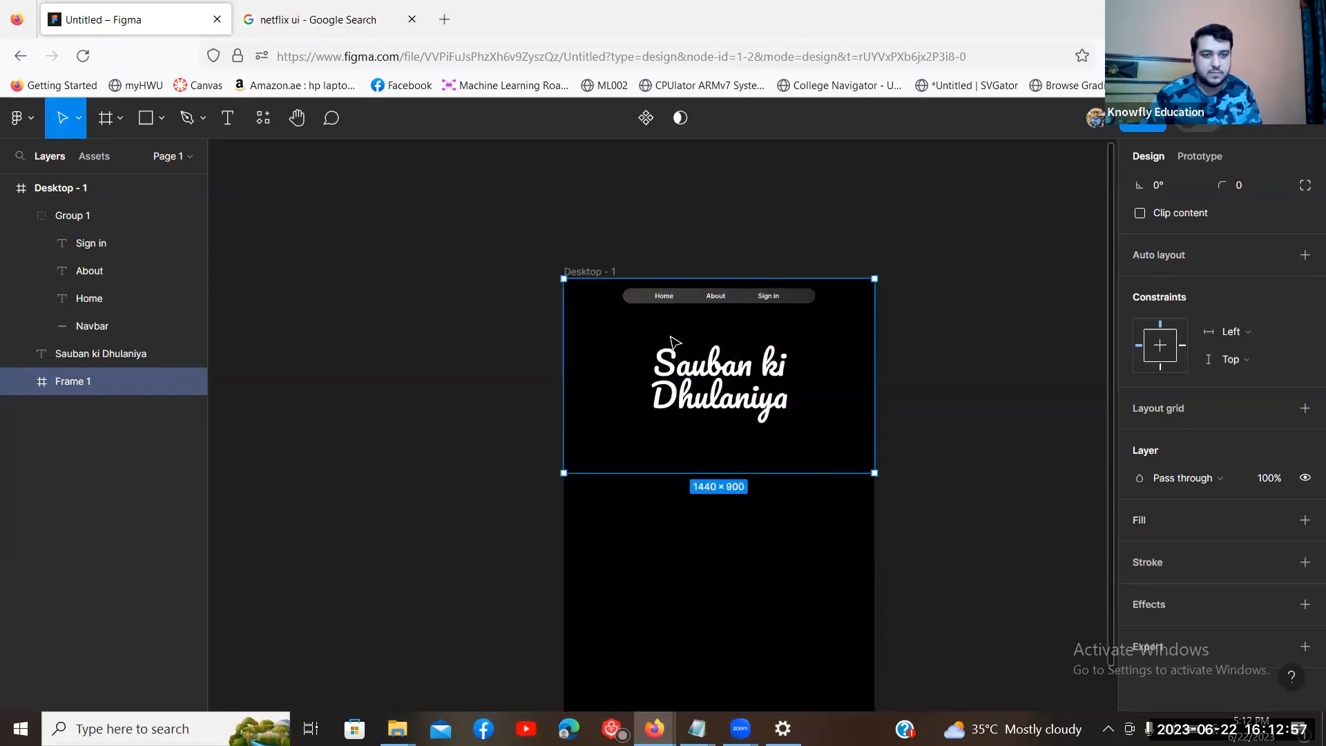
{"action": "key", "text": "ctrl+z"}
{"action": "key", "text": "ctrl+z"}
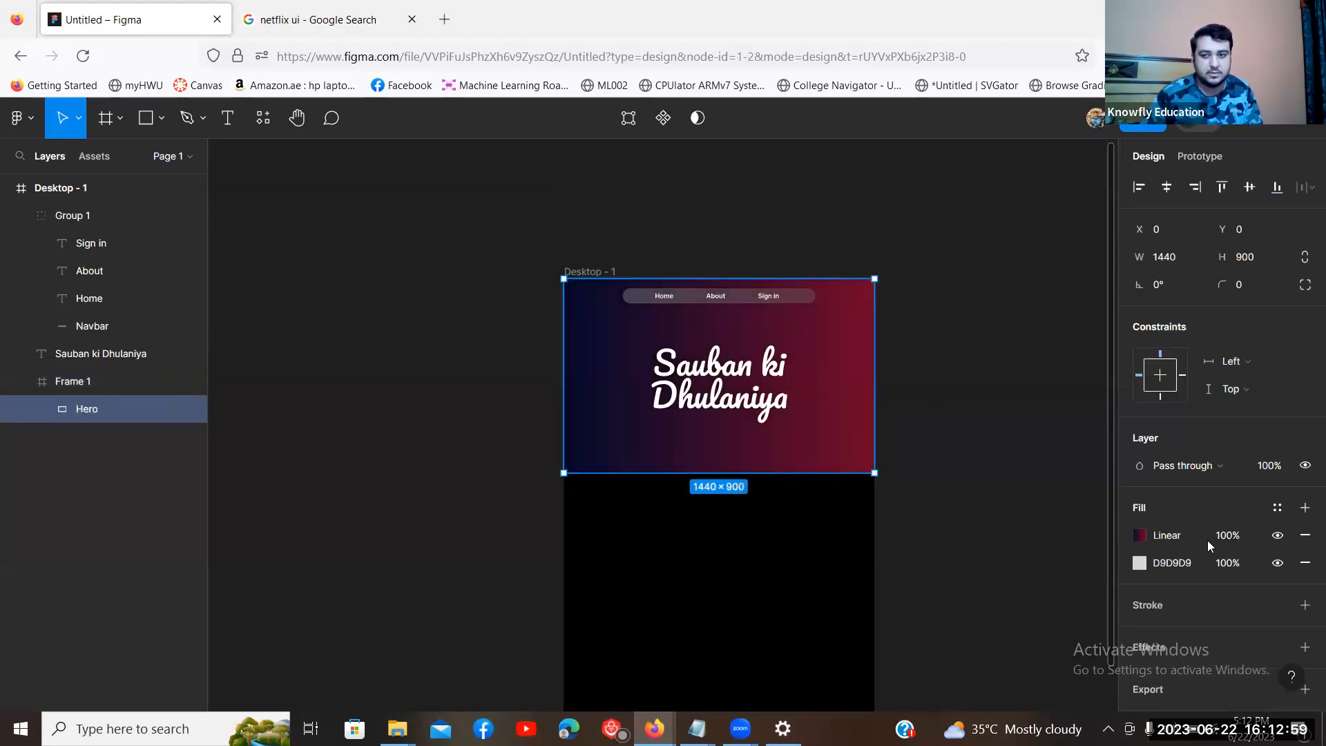
Step: Copy the hex colour 020A2B from the first stop of the Hero rectangle's linear gradient
{"action": "left_click", "coordinate": [1156, 542]}
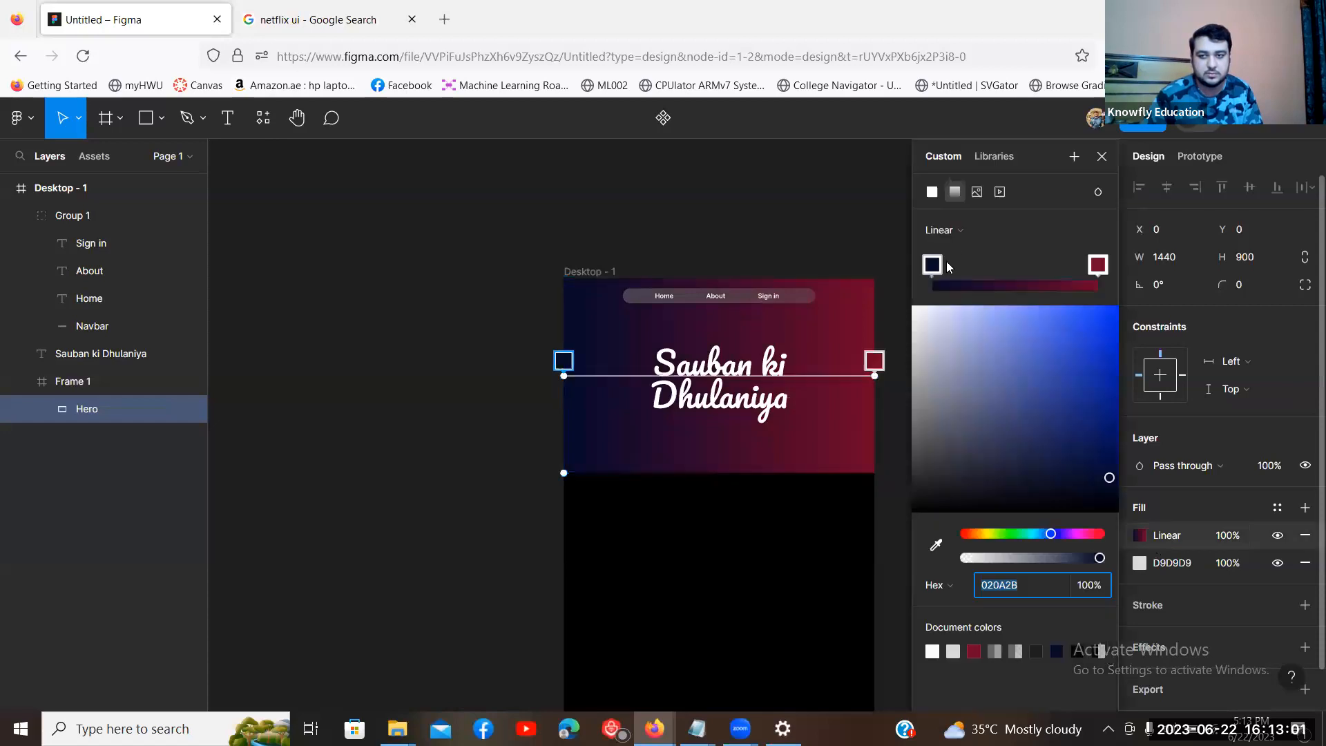
{"action": "left_click", "coordinate": [1014, 586]}
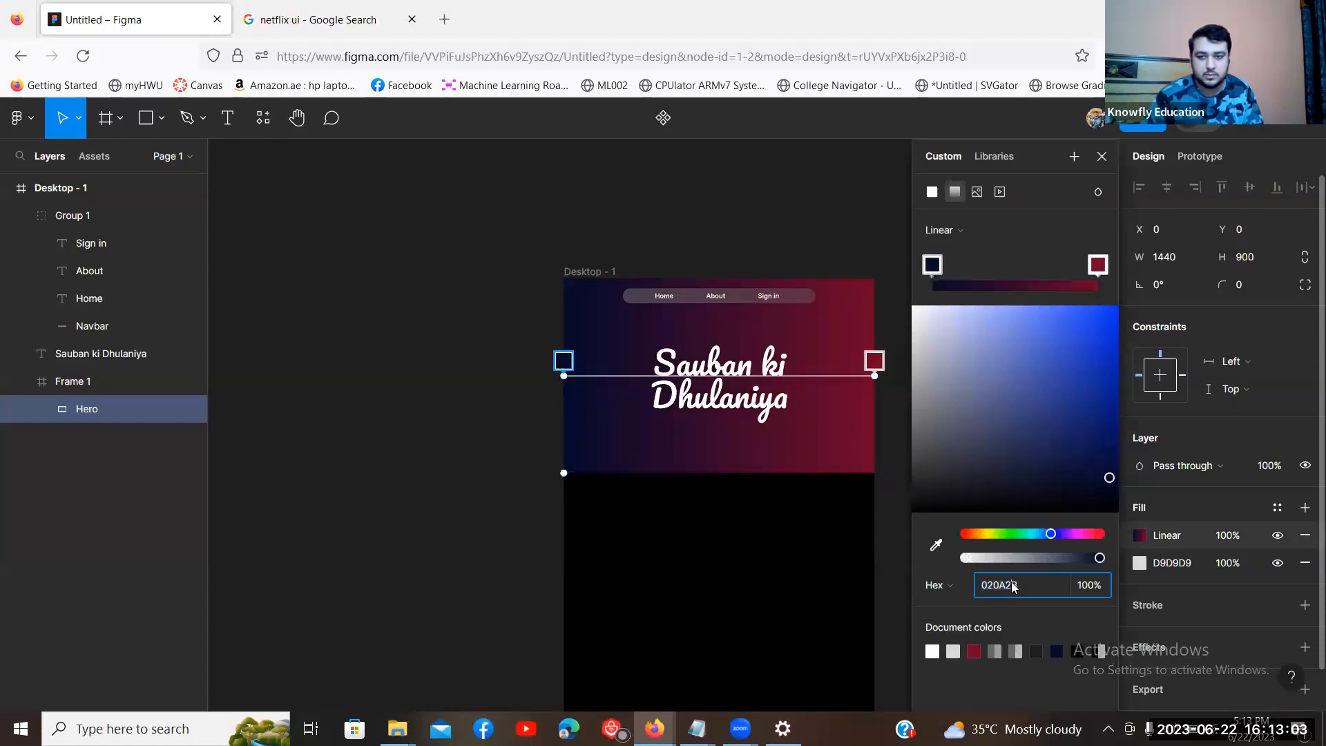
{"action": "double_click", "coordinate": [1029, 589]}
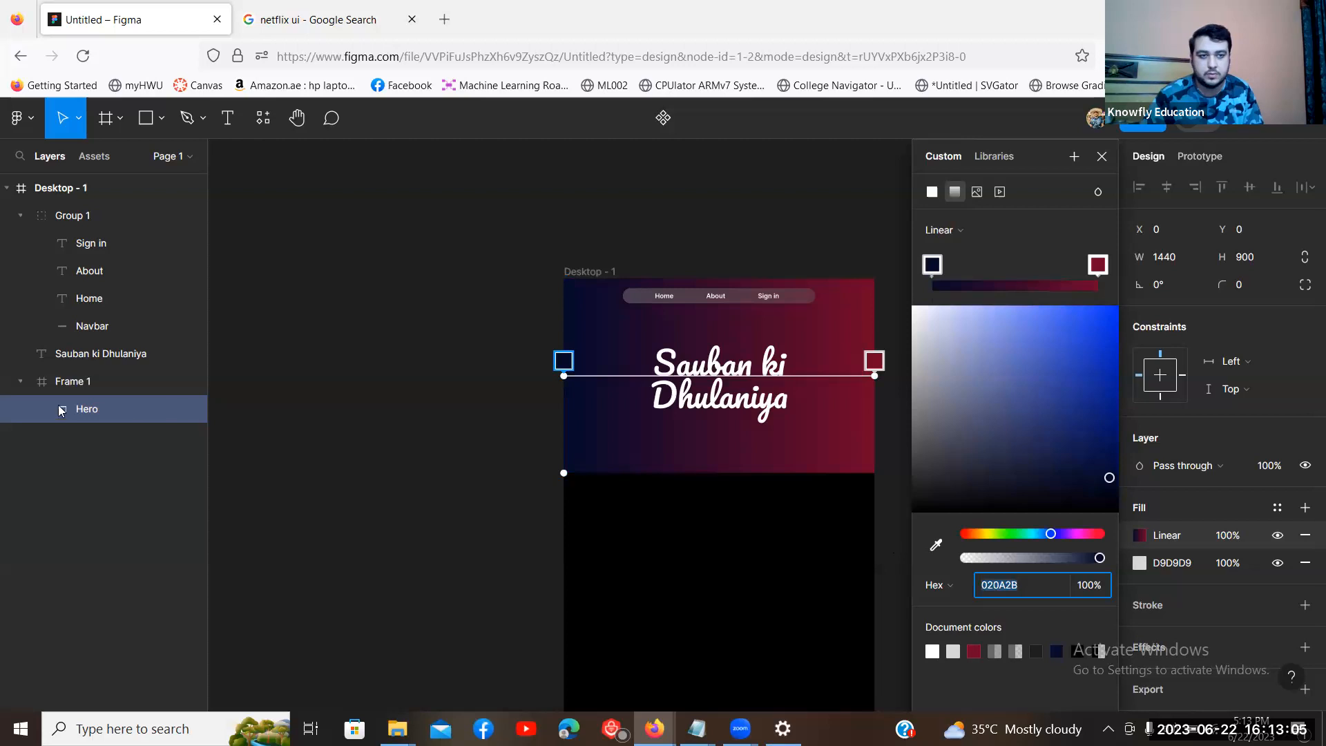
Step: Add a fill to Frame 1 and change it to a linear gradient
{"action": "left_click", "coordinate": [70, 391]}
{"action": "scroll", "coordinate": [1209, 532], "scroll_direction": "down", "scroll_amount": 2}
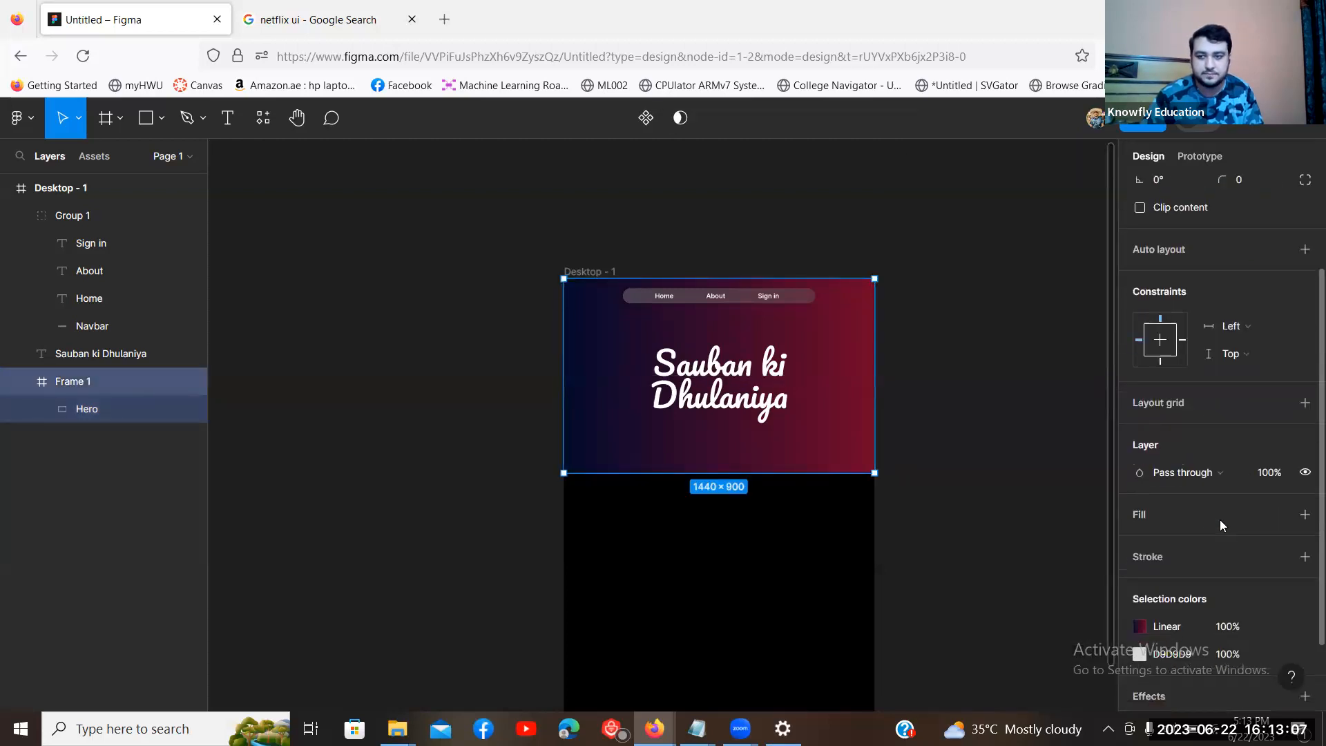
{"action": "left_click", "coordinate": [1305, 515]}
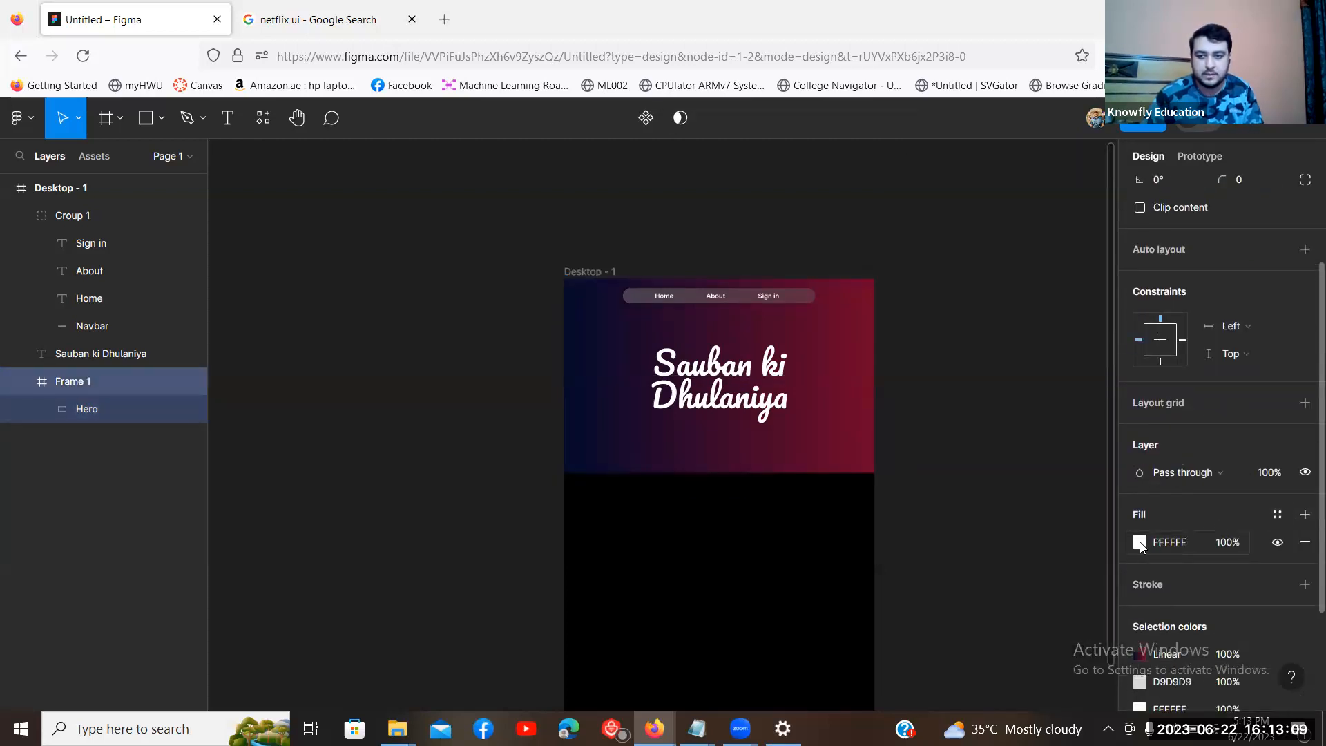
{"action": "left_click", "coordinate": [1139, 542]}
{"action": "left_click", "coordinate": [953, 260]}
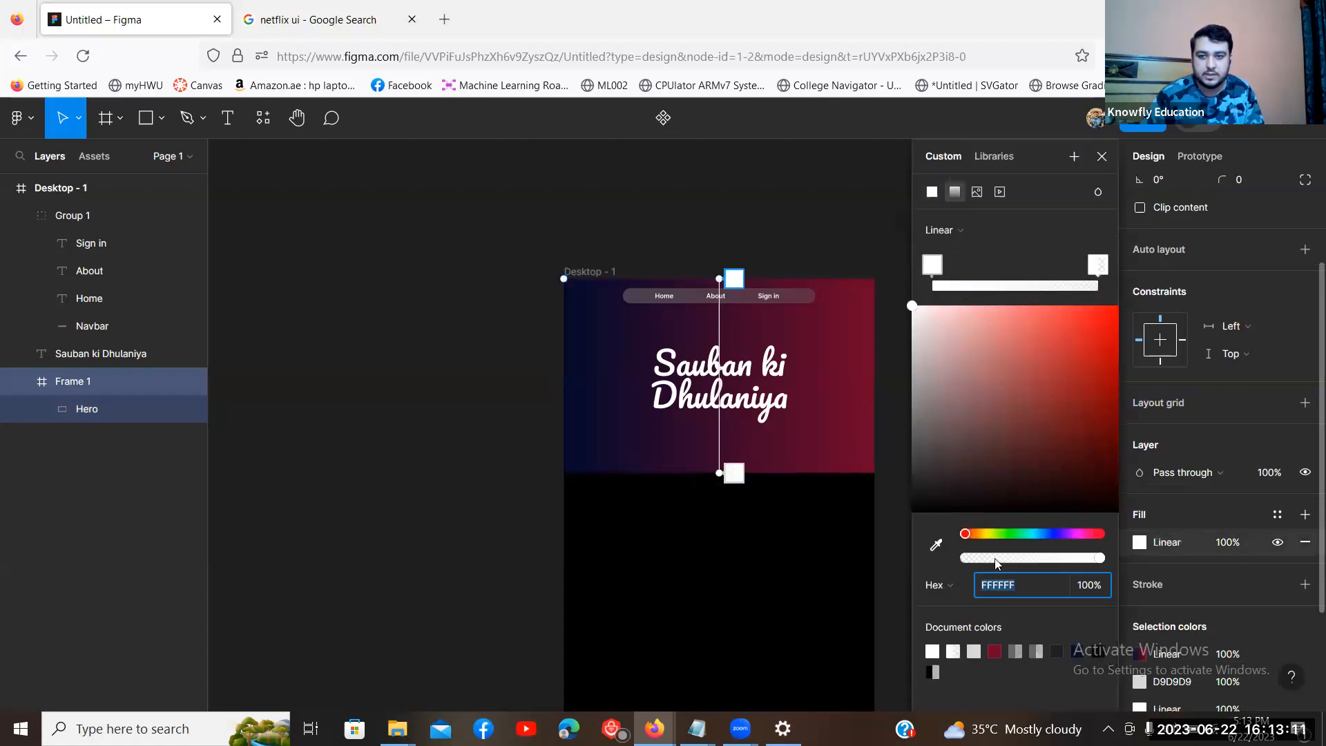
Step: Reposition the ends of Frame 1's gradient so it runs roughly horizontally from the frame's left edge to its right edge
{"action": "left_click_drag", "start_coordinate": [718, 278], "coordinate": [570, 358]}
{"action": "left_click", "coordinate": [725, 462]}
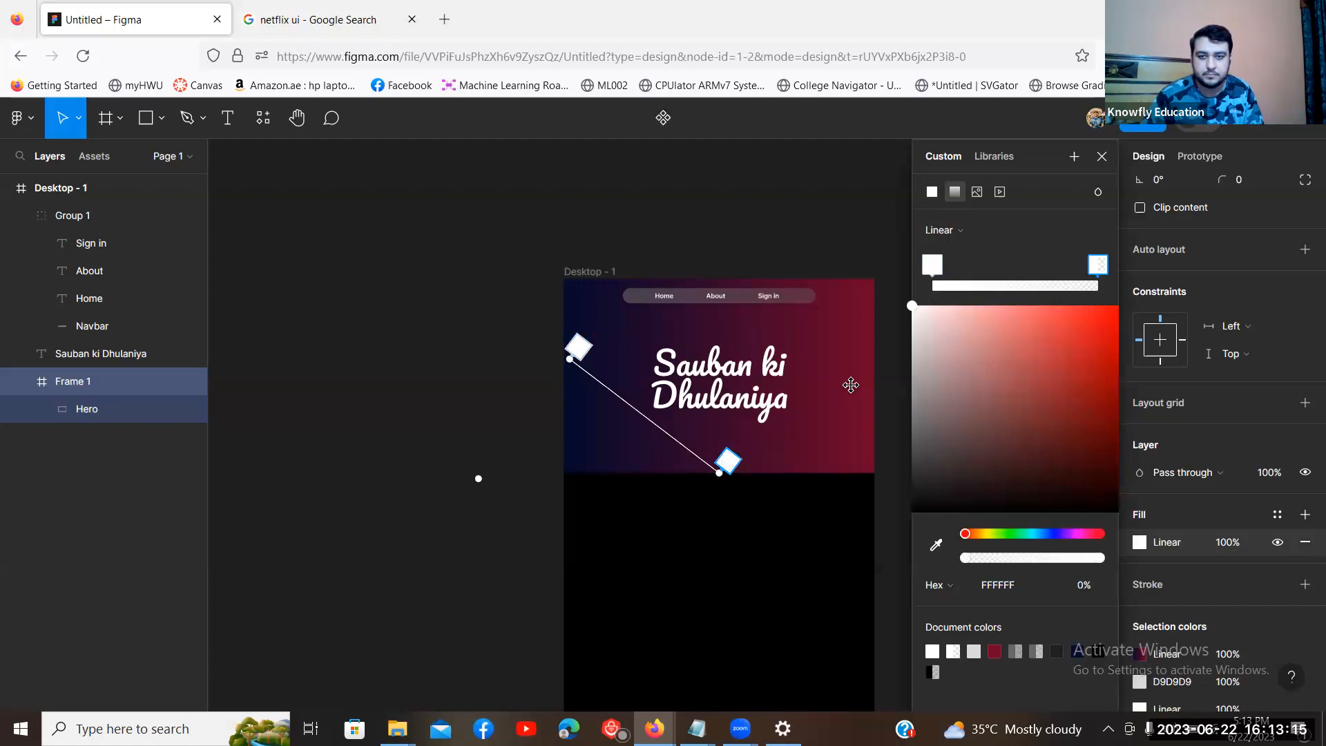
{"action": "left_click_drag", "start_coordinate": [726, 463], "coordinate": [882, 357]}
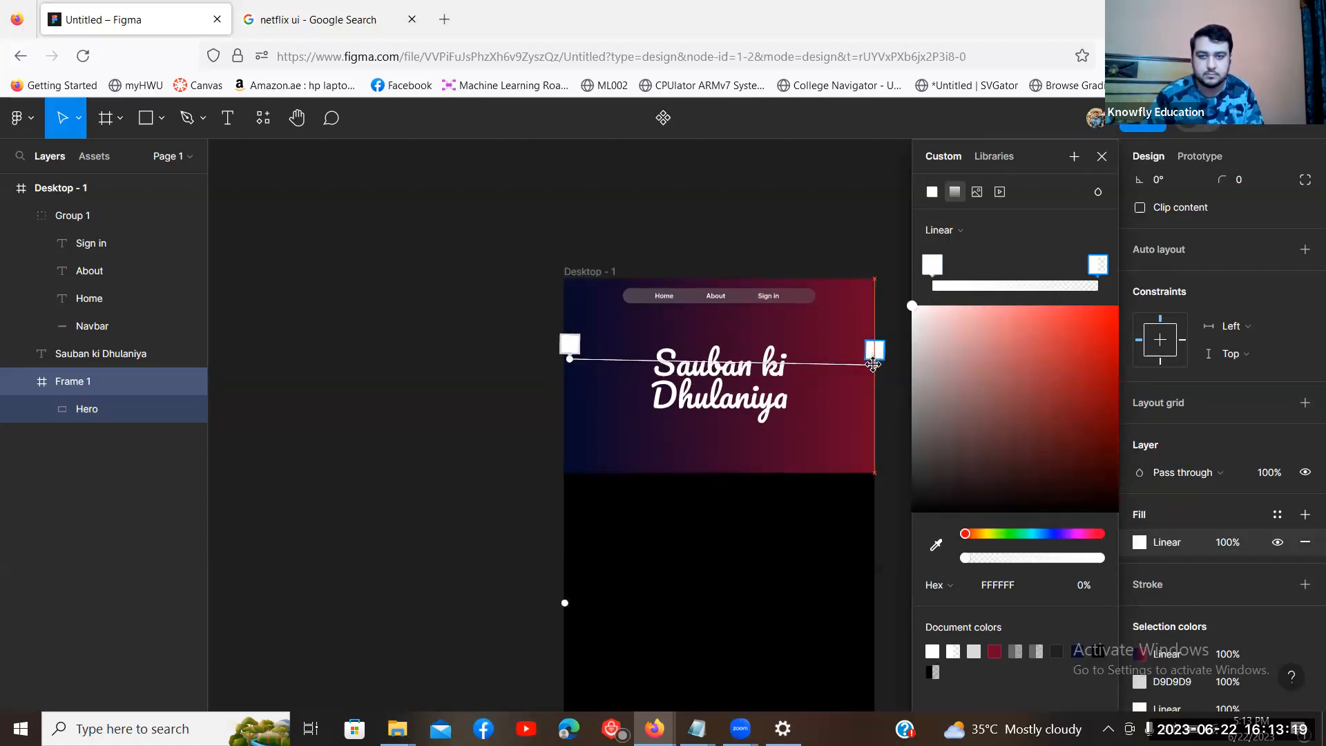
Step: Set the first colour stop of Frame 1's gradient to 020A2B
{"action": "left_click", "coordinate": [932, 265]}
{"action": "left_click", "coordinate": [1024, 582]}
{"action": "type", "text": "020A2B"}
{"action": "key", "text": "Return"}
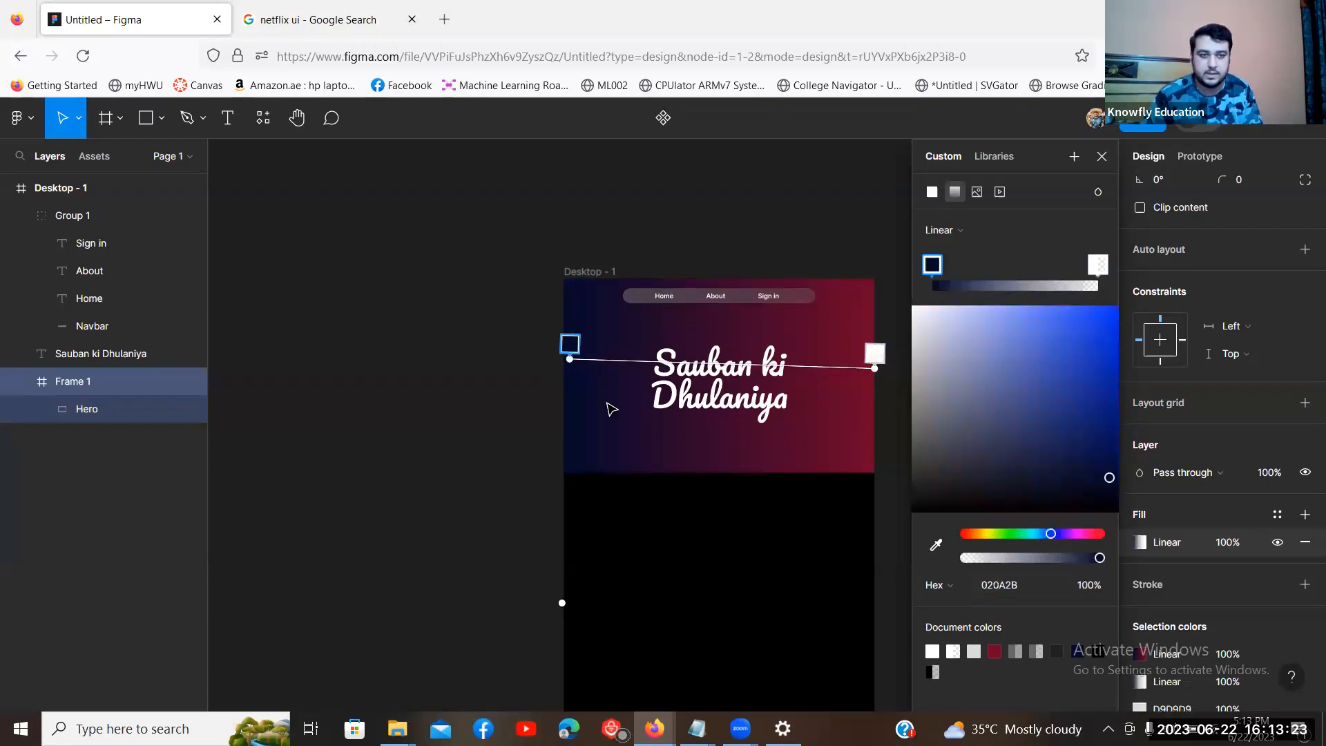
Step: Copy the hex colour 700527 from the end stop of the Hero rectangle's linear gradient
{"action": "left_click", "coordinate": [90, 412]}
{"action": "left_click", "coordinate": [1176, 492]}
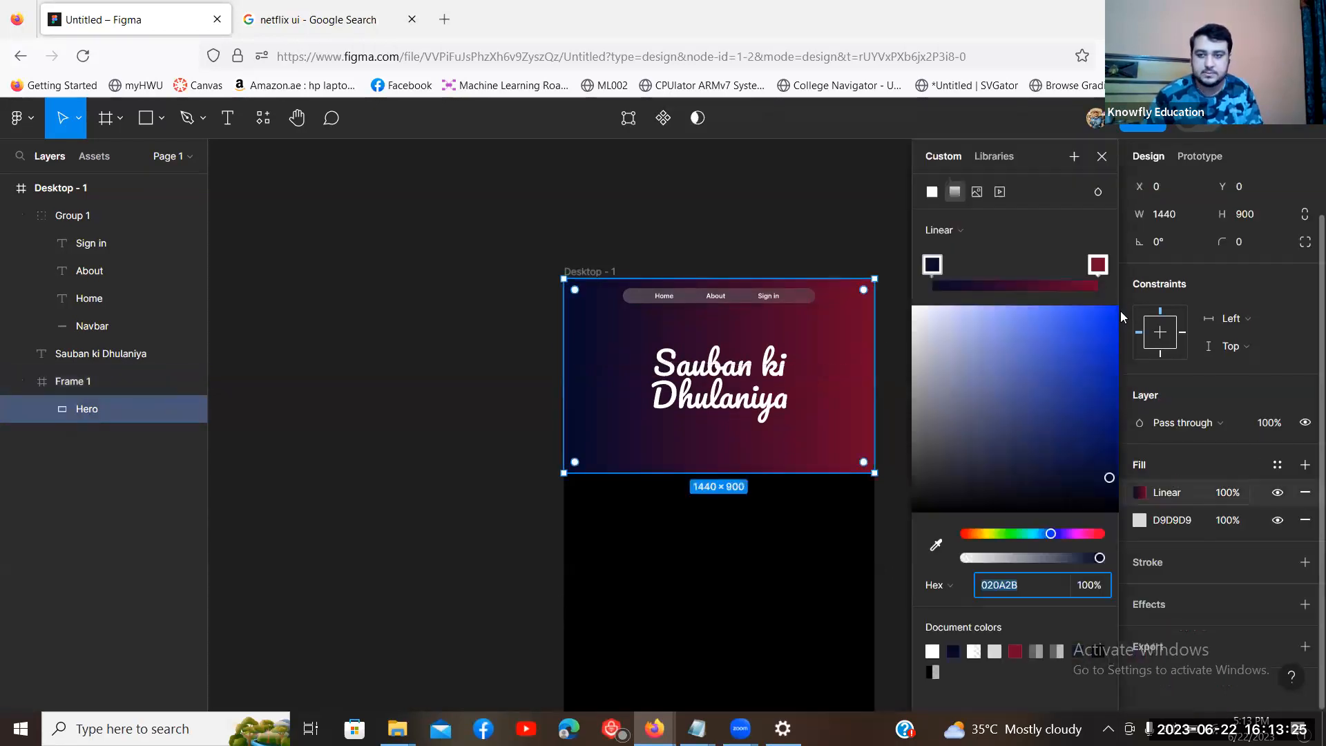
{"action": "left_click", "coordinate": [1098, 264]}
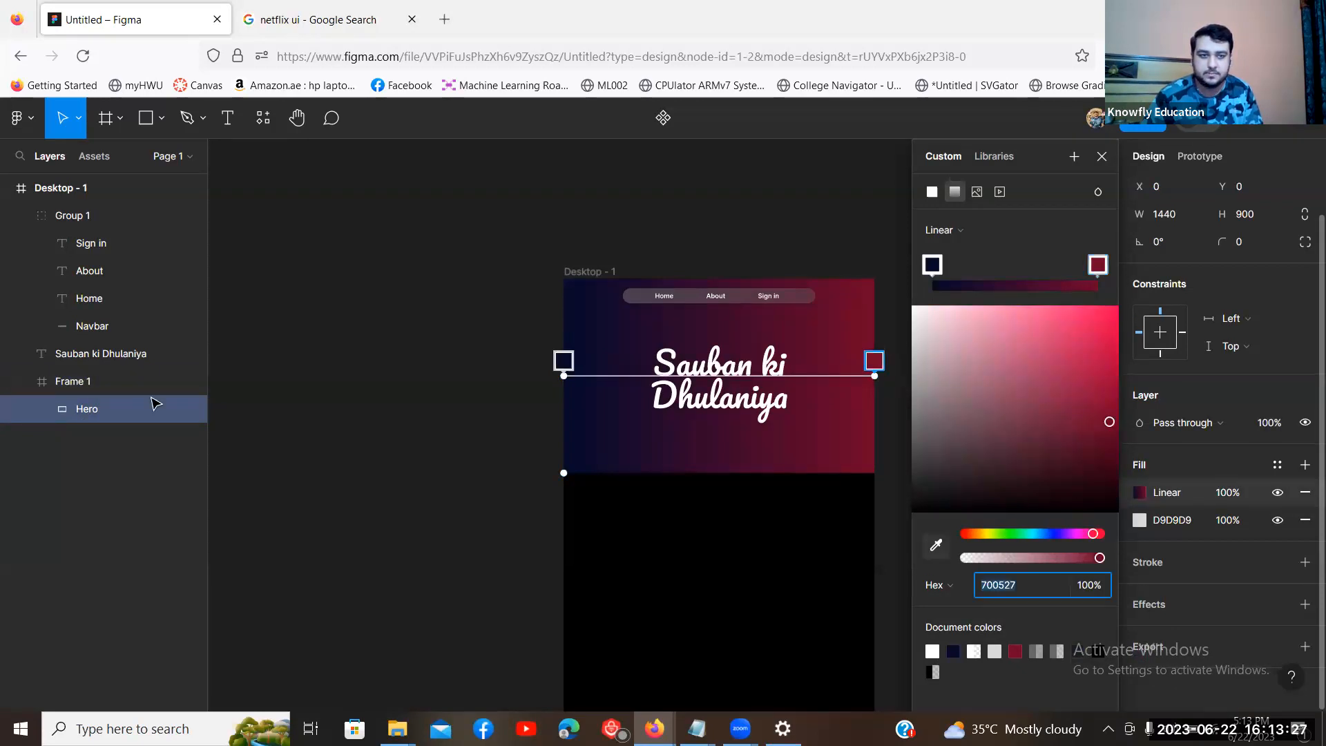
Step: Set the end colour stop of Frame 1's linear gradient to 700527 at 100% opacity
{"action": "left_click", "coordinate": [173, 381]}
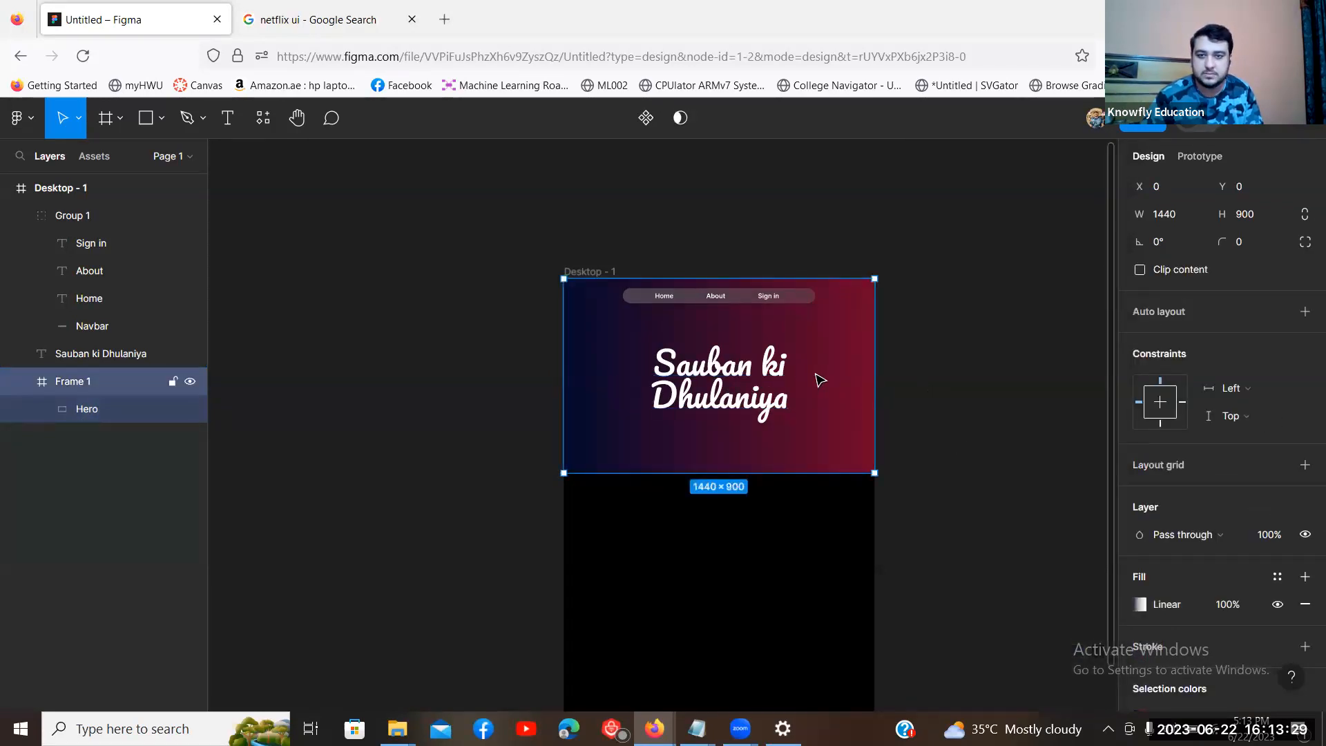
{"action": "left_click", "coordinate": [449, 390]}
{"action": "left_click", "coordinate": [109, 380]}
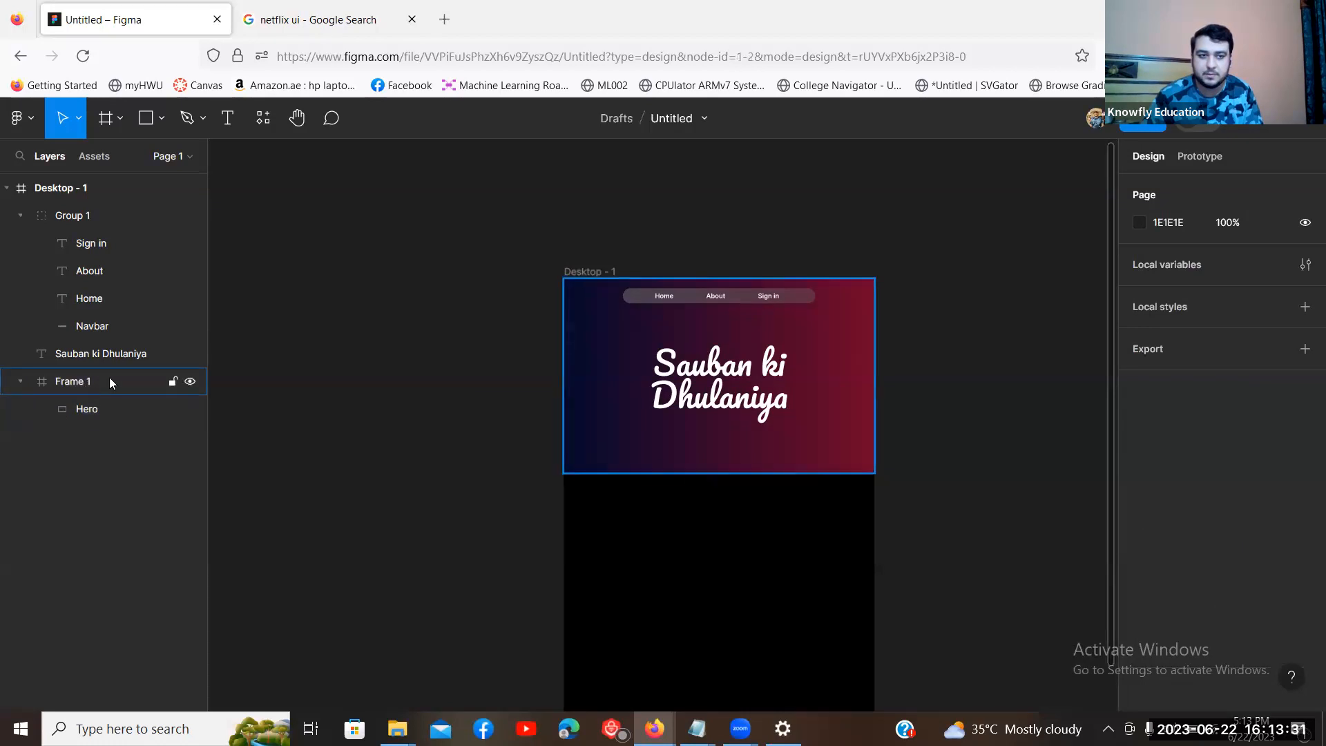
{"action": "scroll", "coordinate": [1215, 468], "scroll_direction": "down", "scroll_amount": 3}
{"action": "left_click", "coordinate": [1139, 476]}
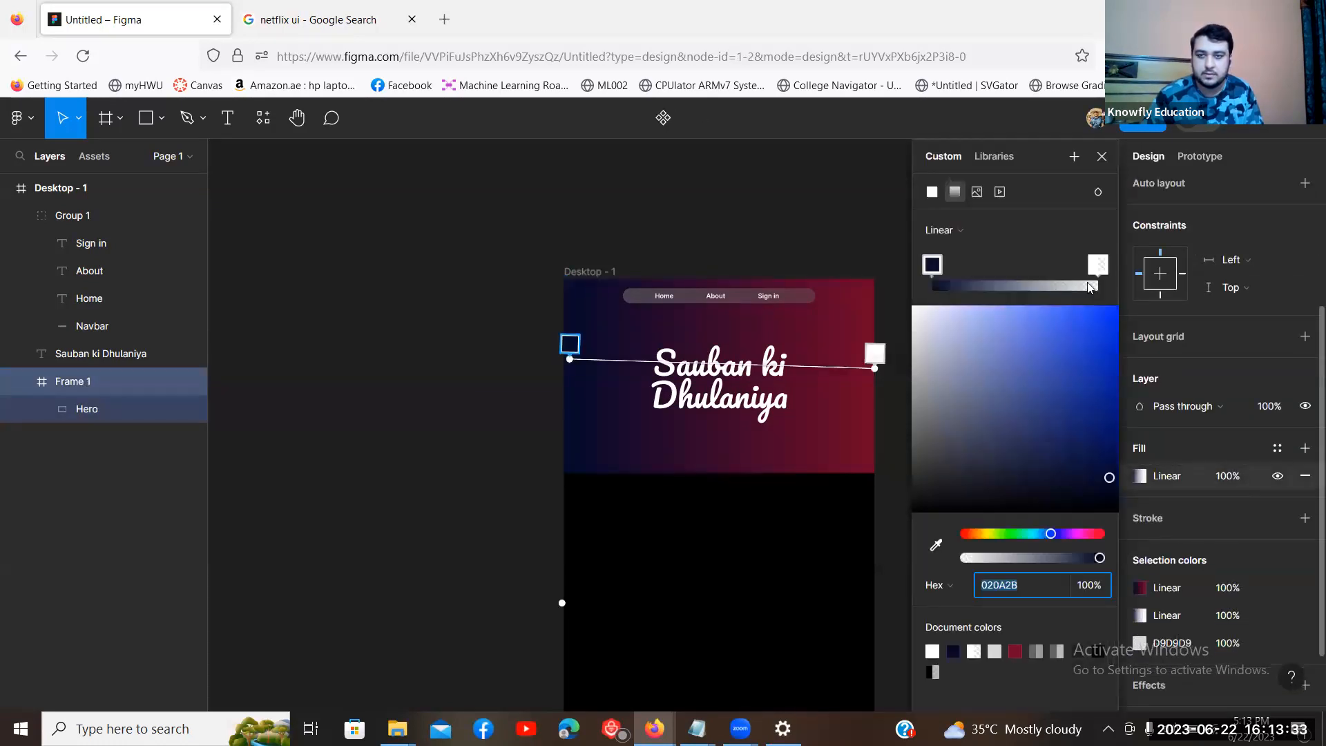
{"action": "left_click", "coordinate": [1098, 264]}
{"action": "left_click", "coordinate": [1058, 585]}
{"action": "type", "text": "700527"}
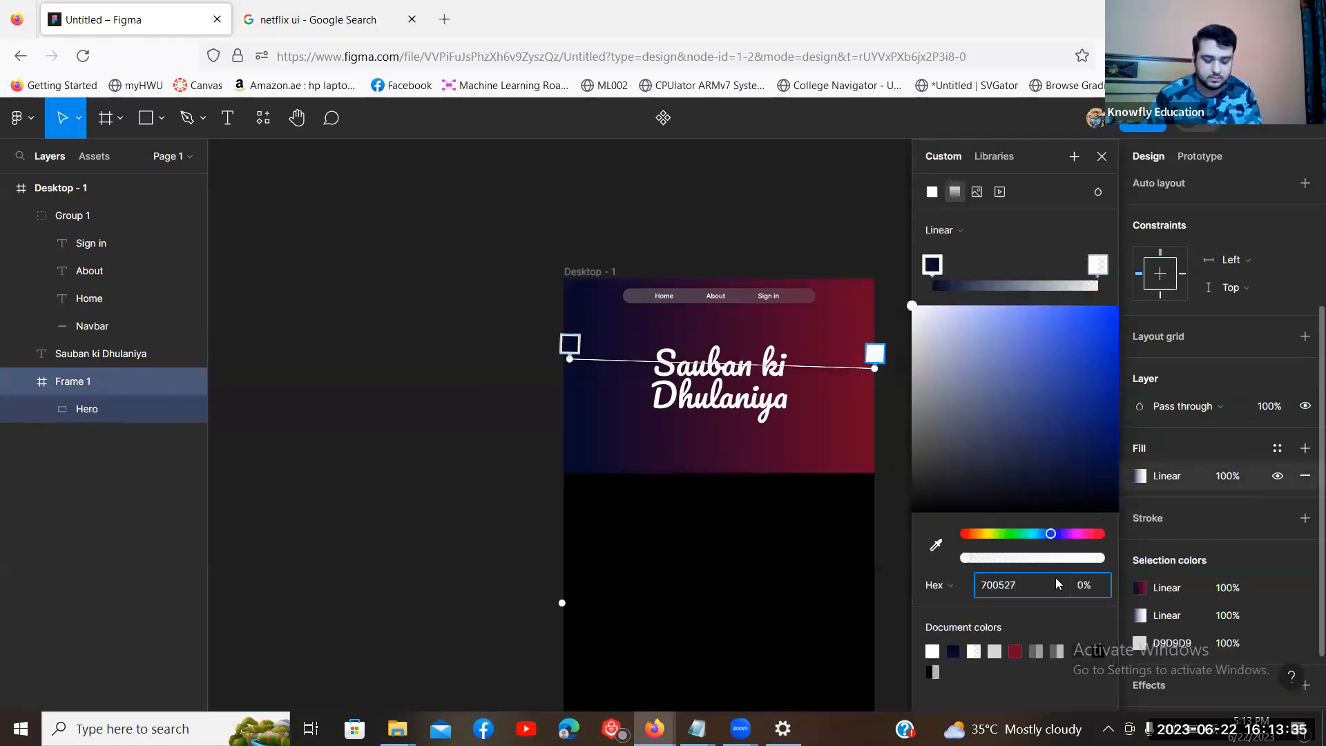
{"action": "key", "text": "Return"}
{"action": "left_click", "coordinate": [1098, 586]}
{"action": "type", "text": "100"}
{"action": "key", "text": "Return"}
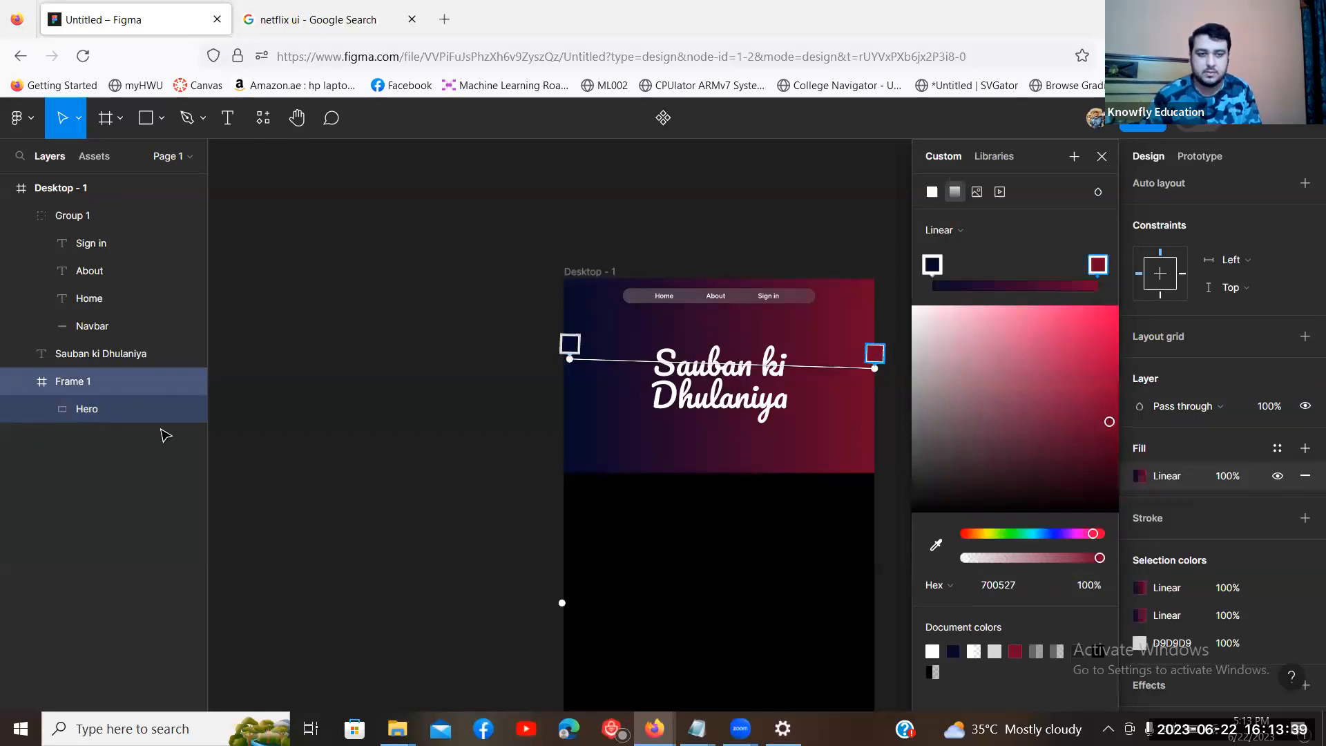
Step: Delete the Hero rectangle inside Frame 1
{"action": "left_click", "coordinate": [82, 408]}
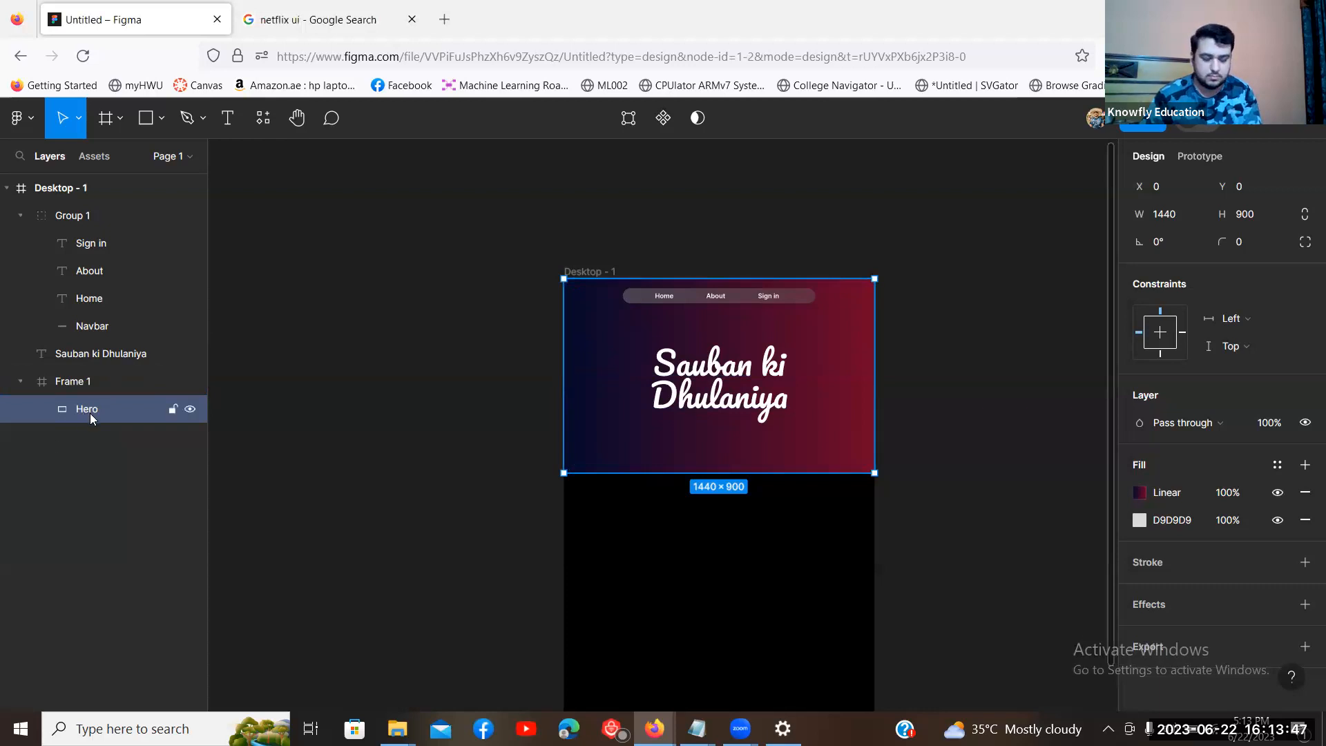
{"action": "key", "text": "Delete"}
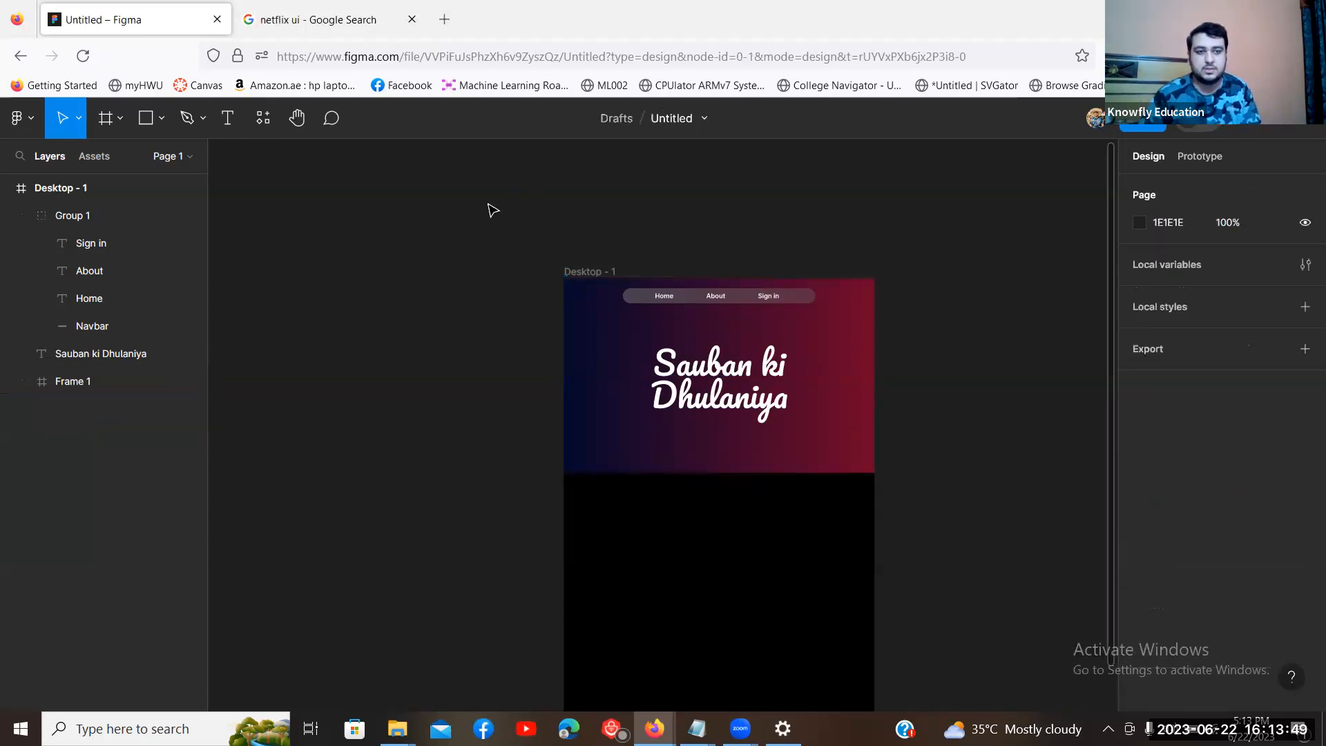
Step: Nudge Frame 1 to the left in large steps and move it back to its original position
{"action": "left_click", "coordinate": [51, 374]}
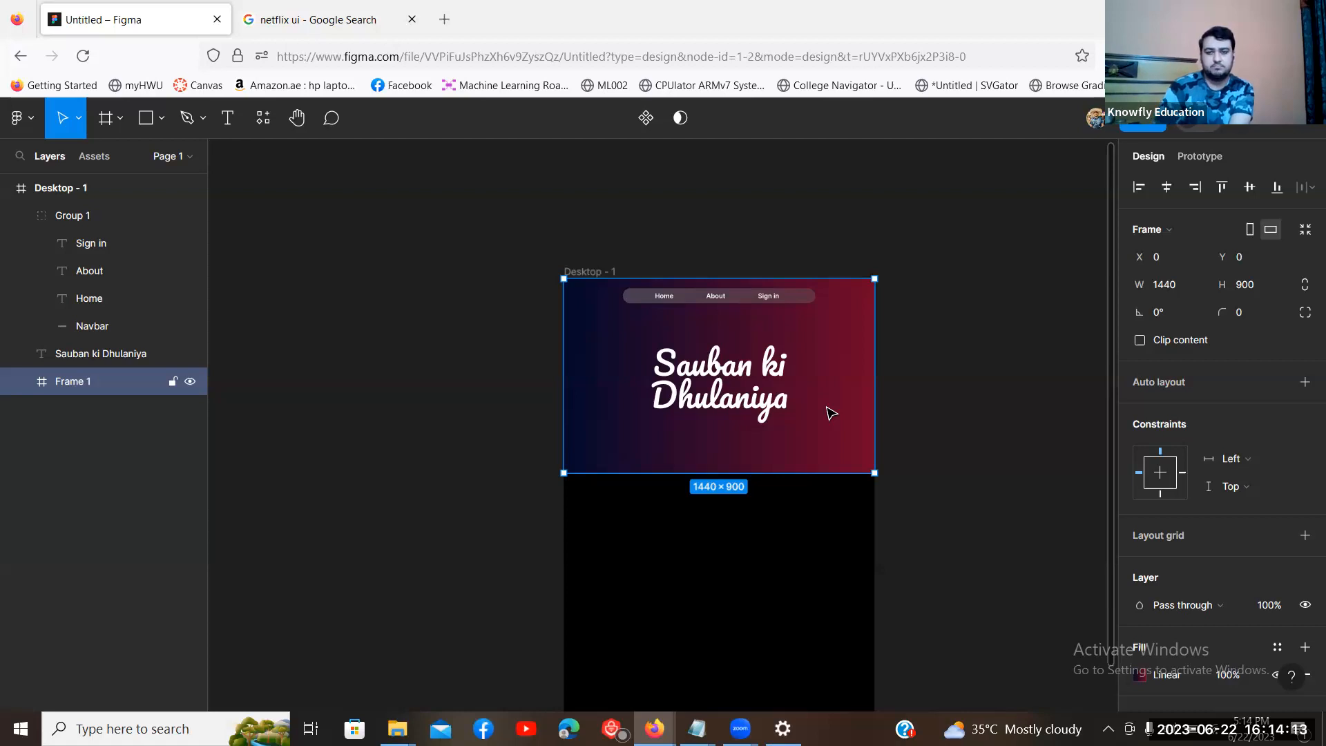
{"action": "key", "text": "shift+Left"}
{"action": "key", "text": "shift+Left"}
{"action": "key", "text": "shift+Left"}
{"action": "key", "text": "shift+Left"}
{"action": "key", "text": "shift+Left"}
{"action": "key", "text": "shift+Left"}
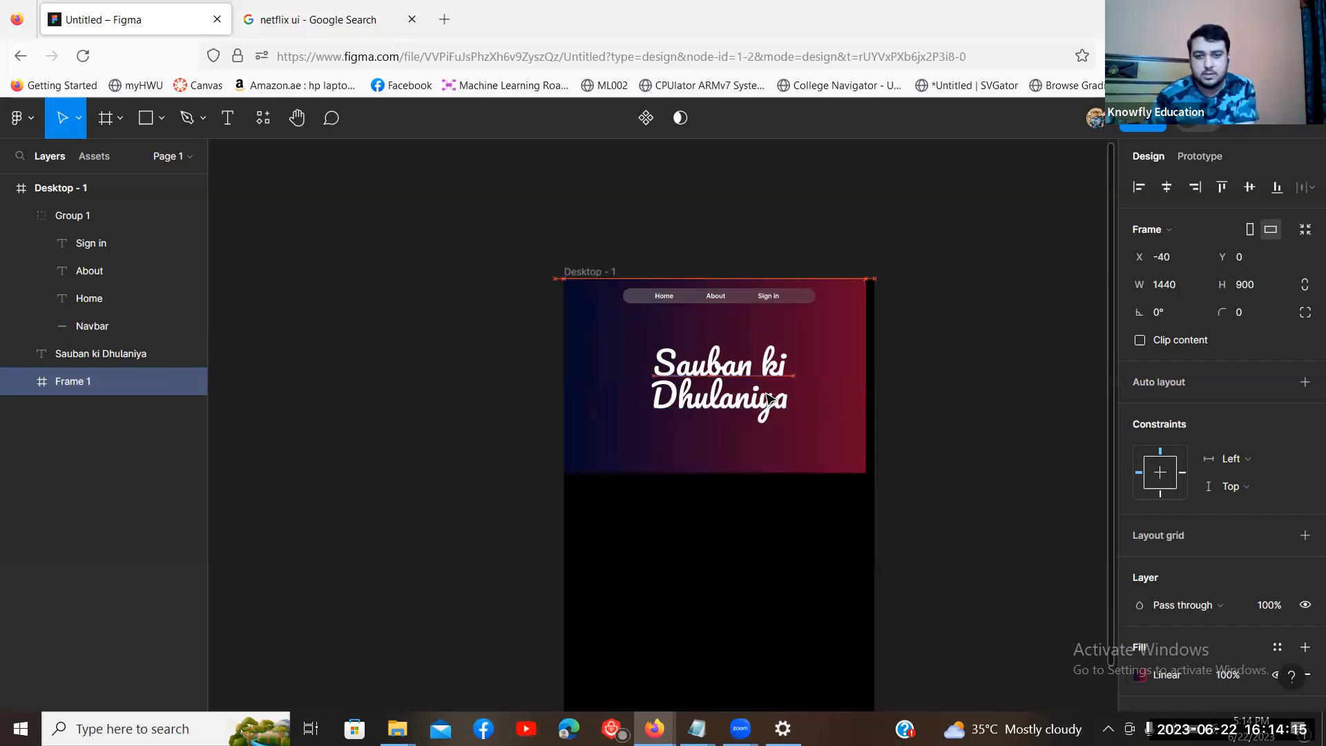
{"action": "key", "text": "shift+Right"}
{"action": "key", "text": "shift+Right"}
{"action": "key", "text": "shift+Right"}
{"action": "key", "text": "shift+Right"}
{"action": "key", "text": "shift+Right"}
{"action": "key", "text": "shift+Right"}
{"action": "left_click", "coordinate": [1048, 435]}
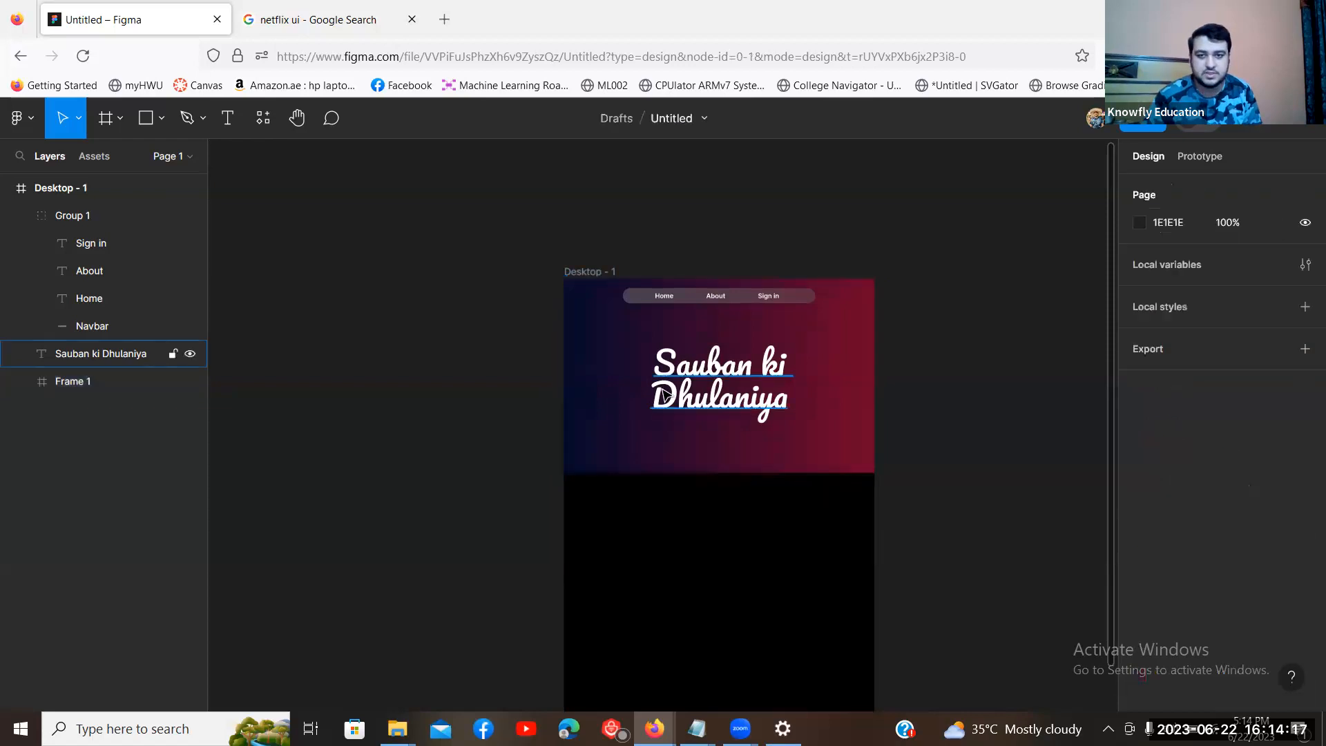
Step: Move the "Sauban ki Dhulaniya" headline toward the left side of the hero area and left-align its text
{"action": "left_click", "coordinate": [708, 395]}
{"action": "left_click_drag", "start_coordinate": [708, 395], "coordinate": [674, 400]}
{"action": "scroll", "coordinate": [1151, 523], "scroll_direction": "down", "scroll_amount": 4}
{"action": "left_click", "coordinate": [1139, 514]}
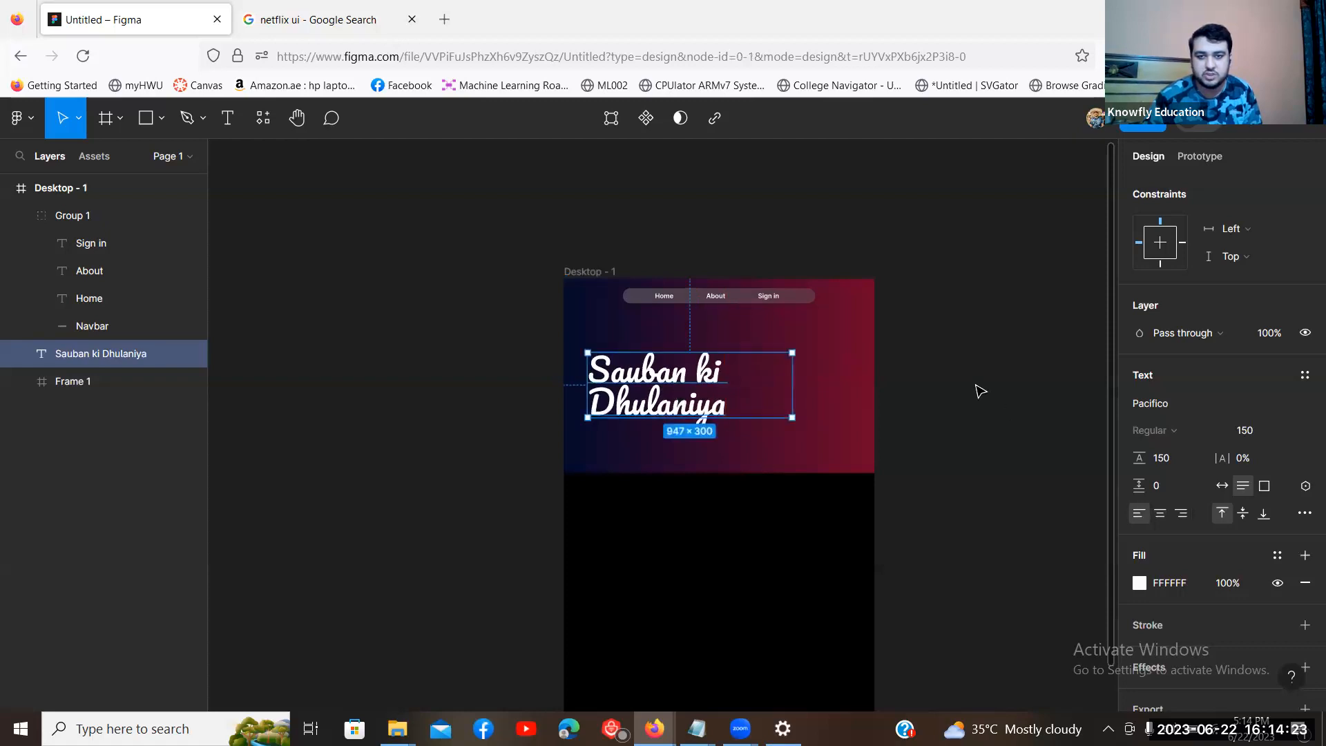
{"action": "left_click", "coordinate": [979, 391]}
Step: Search Google in a new browser tab for "marridge transparent background" and show the image results
{"action": "left_click", "coordinate": [443, 19]}
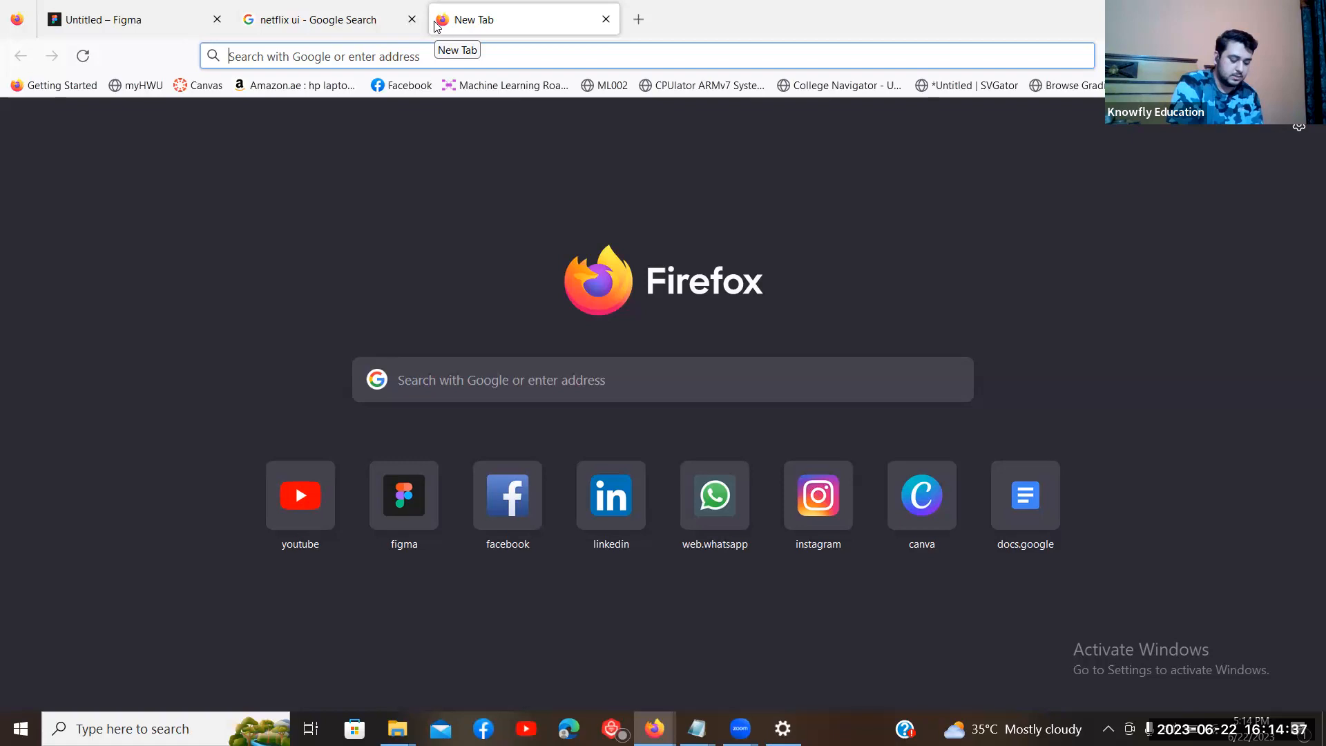
{"action": "type", "text": "m"}
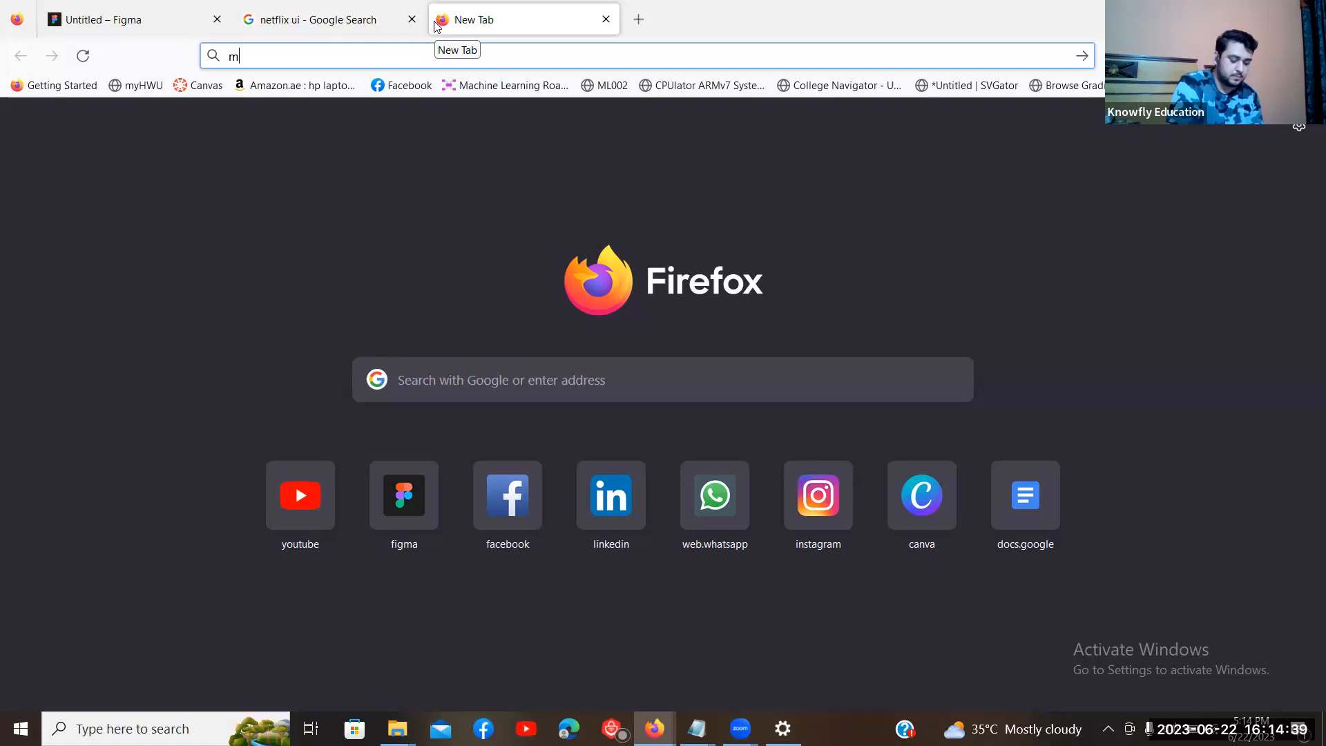
{"action": "type", "text": "arridge "}
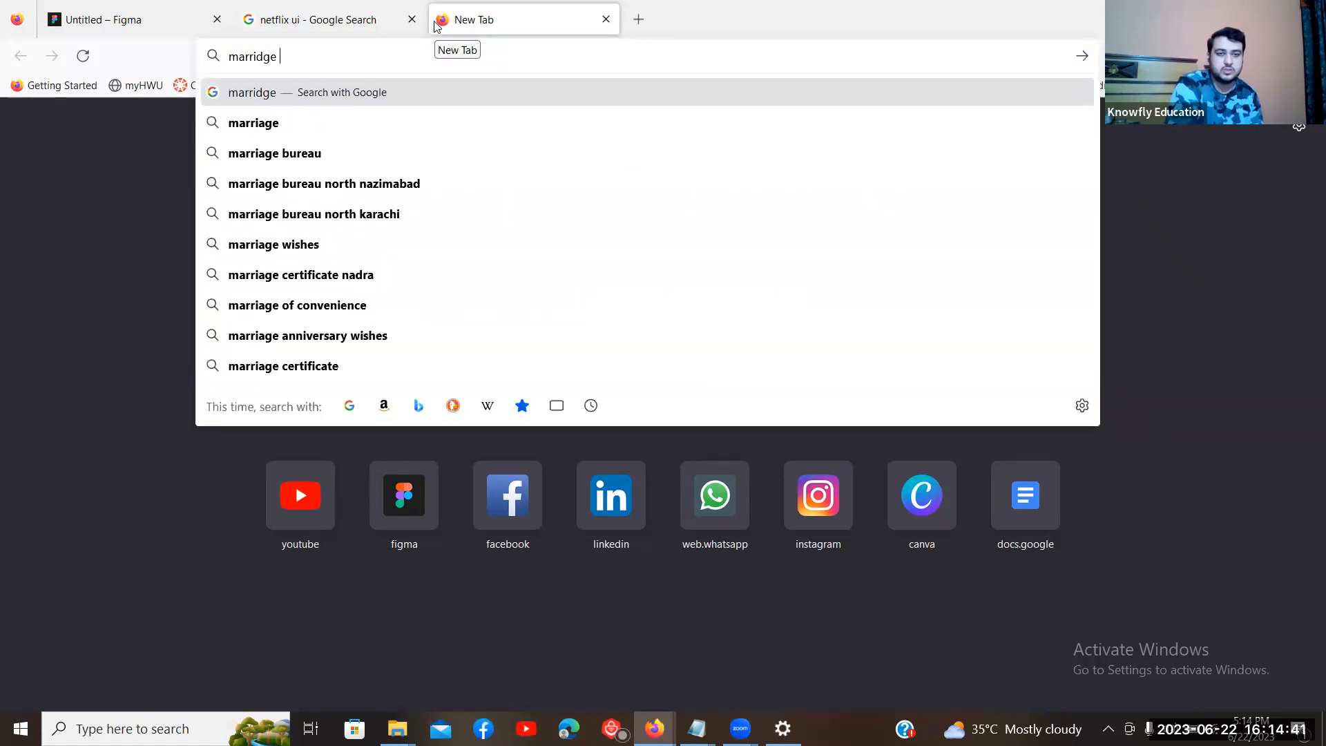
{"action": "type", "text": "transparent background"}
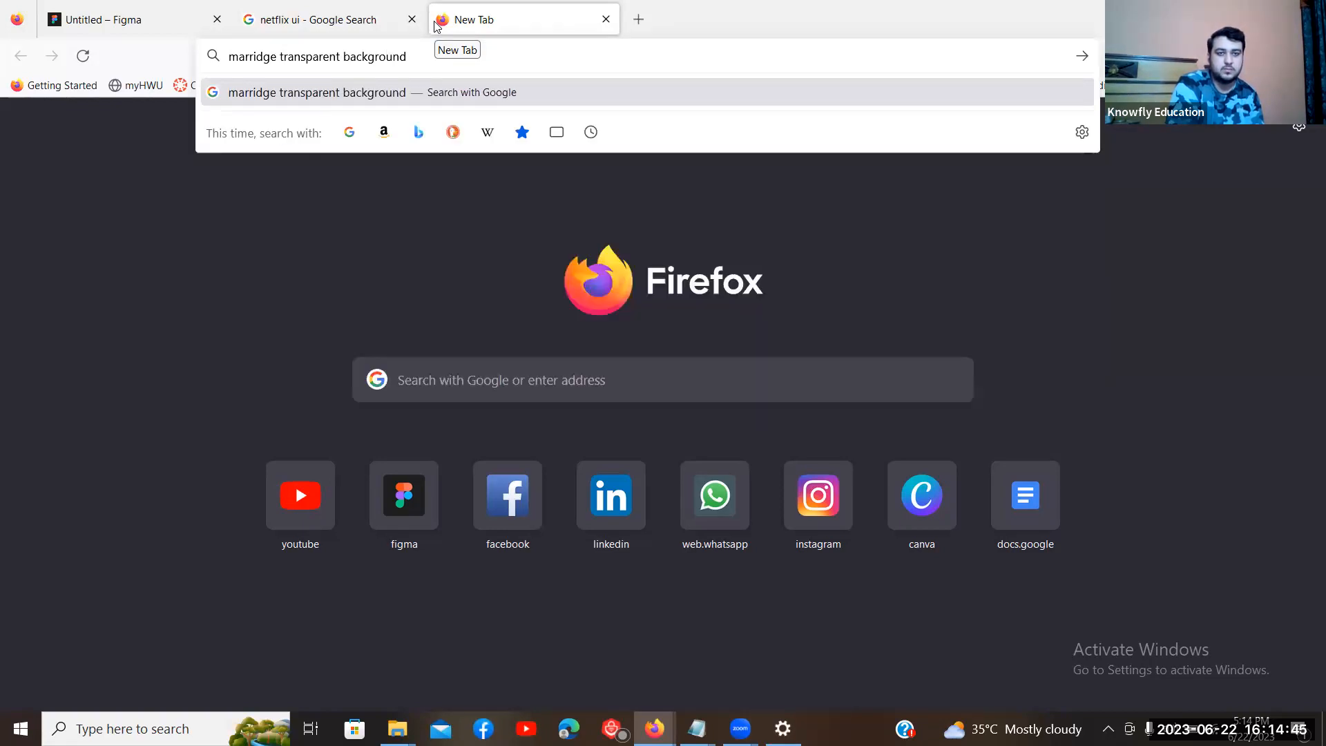
{"action": "key", "text": "Return"}
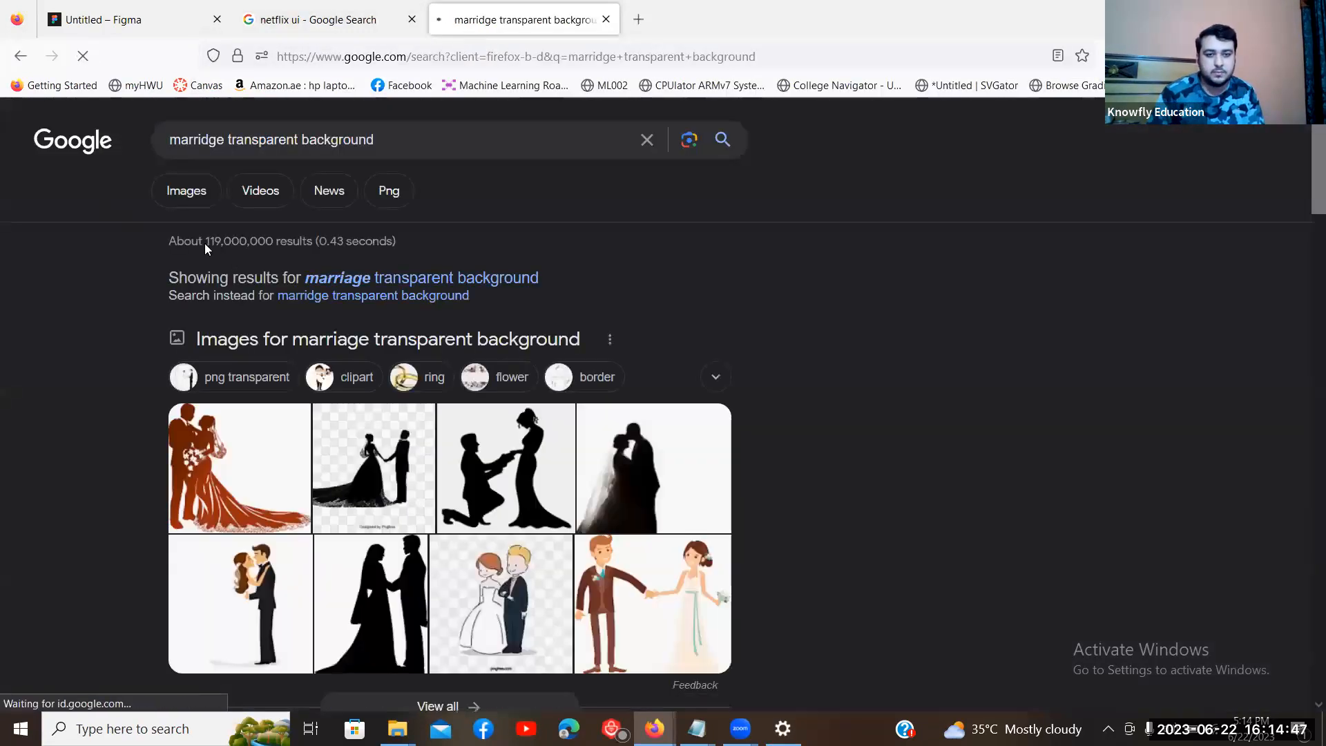
{"action": "left_click", "coordinate": [185, 204]}
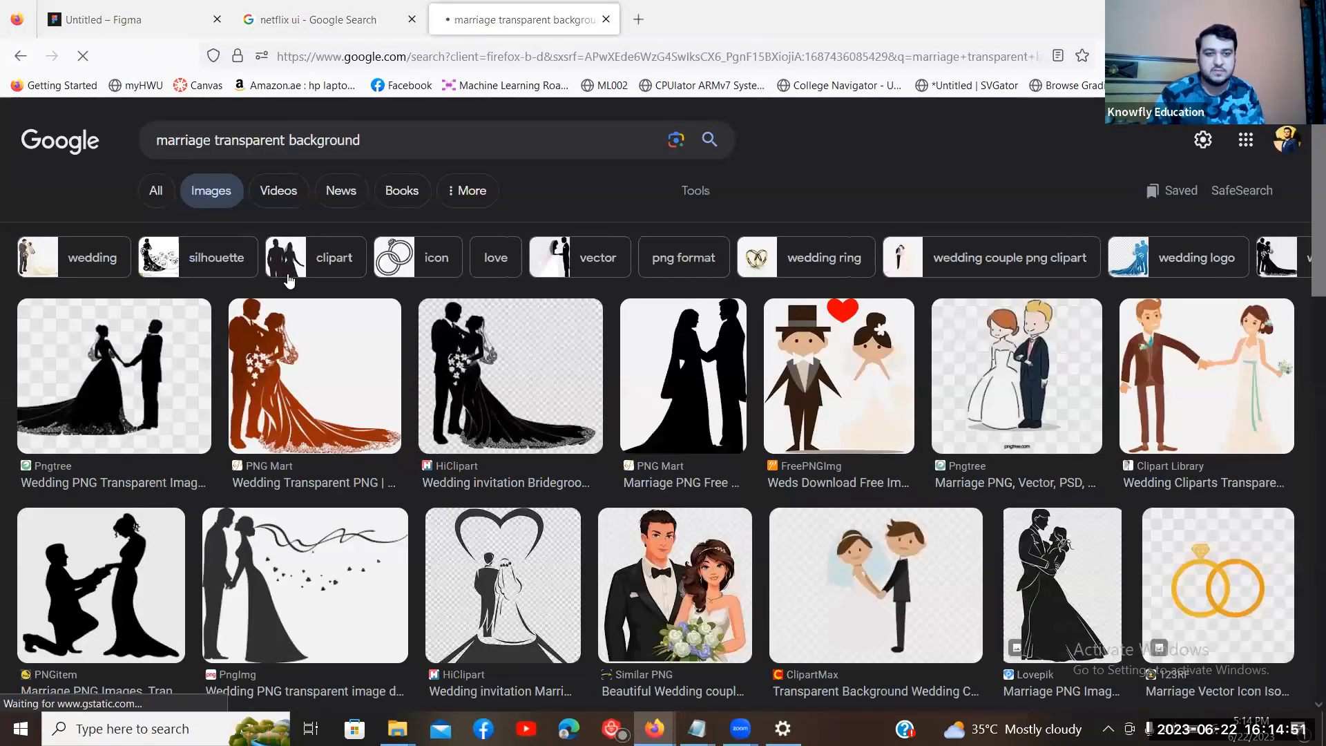
Step: Find the "Beautiful Wedding couple" transparent PNG in the image results and open its SimilarPNG page in a new tab
{"action": "scroll", "coordinate": [290, 282], "scroll_direction": "down", "scroll_amount": 2}
{"action": "scroll", "coordinate": [462, 271], "scroll_direction": "down", "scroll_amount": 2}
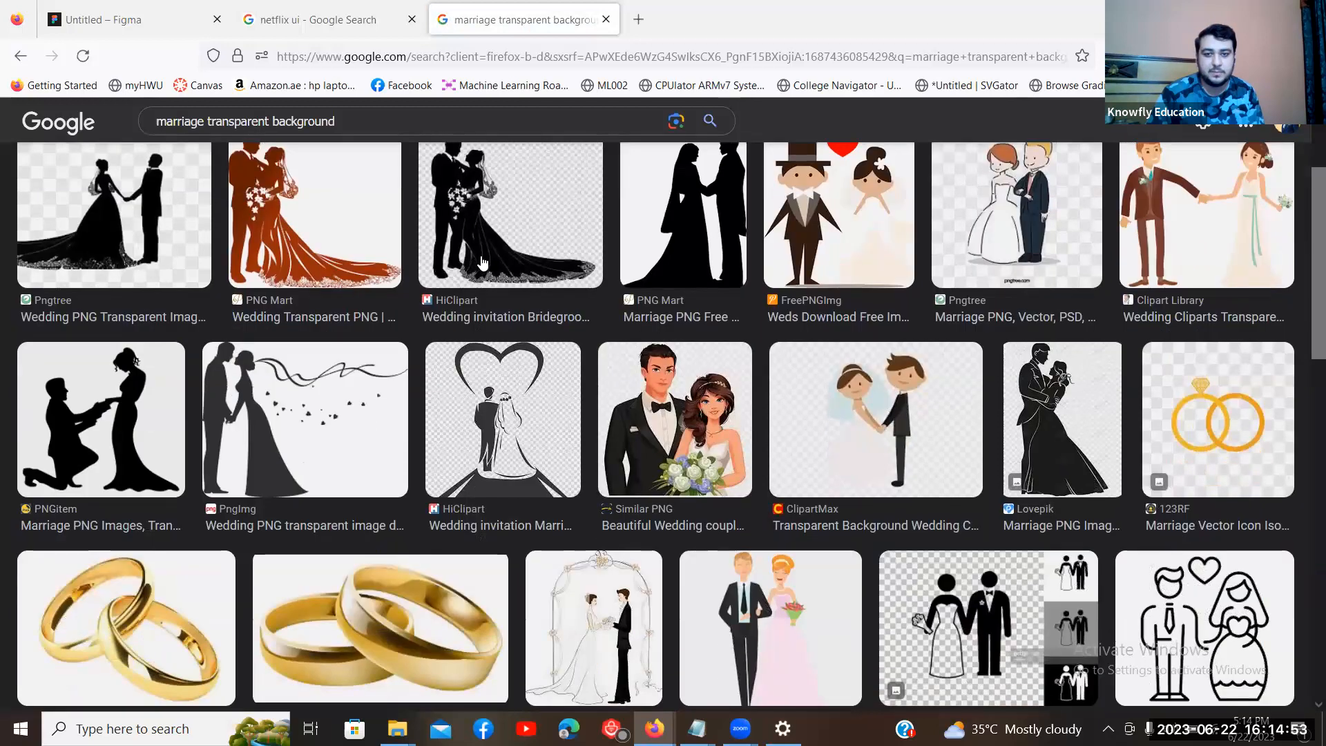
{"action": "left_click", "coordinate": [715, 388]}
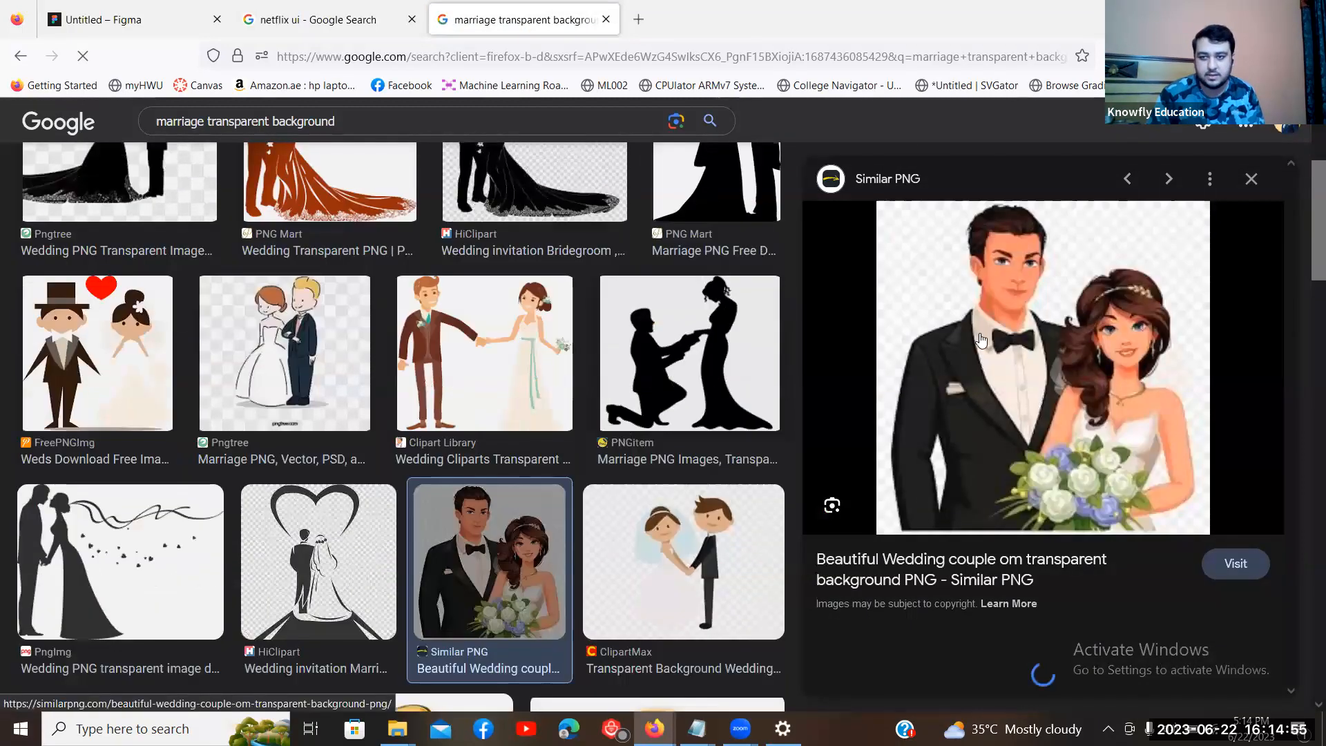
{"action": "scroll", "coordinate": [981, 340], "scroll_direction": "down", "scroll_amount": 1}
{"action": "middle_click", "coordinate": [1067, 219]}
{"action": "scroll", "coordinate": [593, 280], "scroll_direction": "down", "scroll_amount": 3}
{"action": "left_click", "coordinate": [737, 7]}
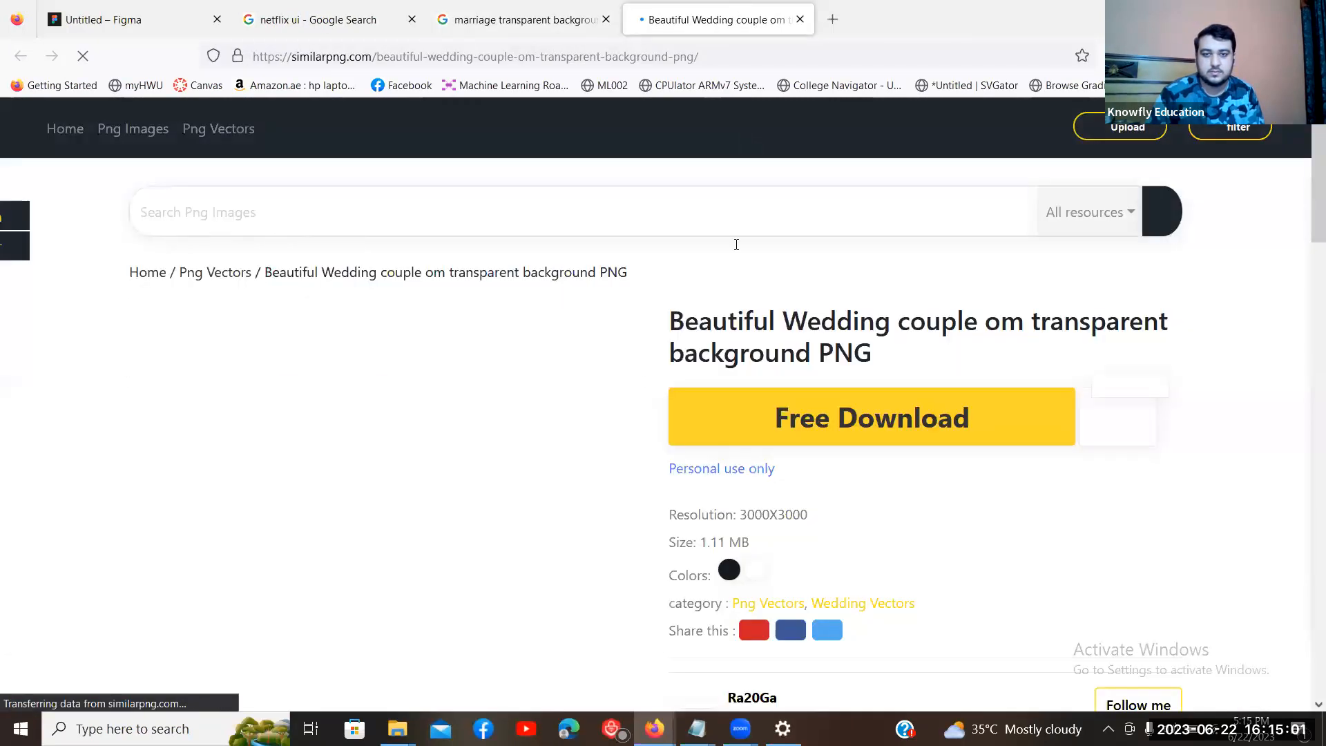
{"action": "scroll", "coordinate": [819, 331], "scroll_direction": "down", "scroll_amount": 1}
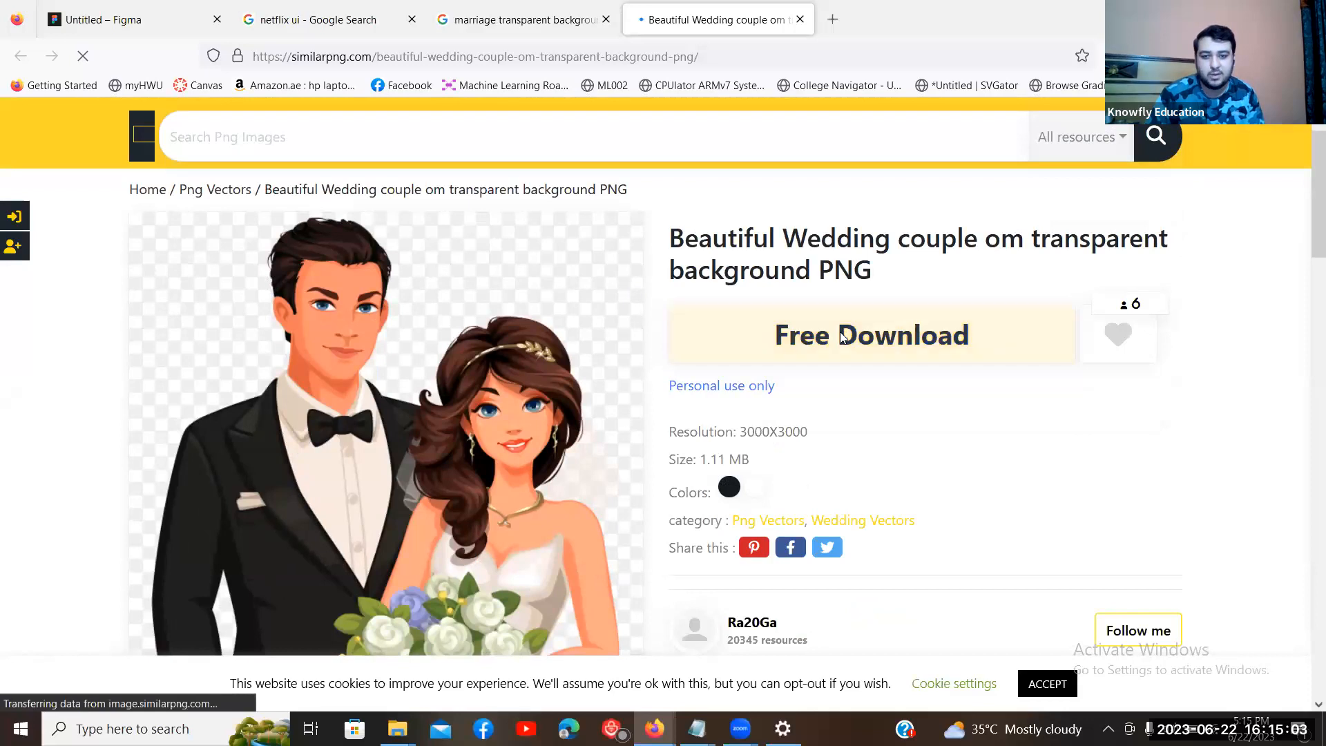
Step: Download the wedding couple PNG for free, completing the robot check by choosing the bridge images, and view the browser's downloads
{"action": "left_click", "coordinate": [843, 337]}
{"action": "left_click", "coordinate": [543, 263]}
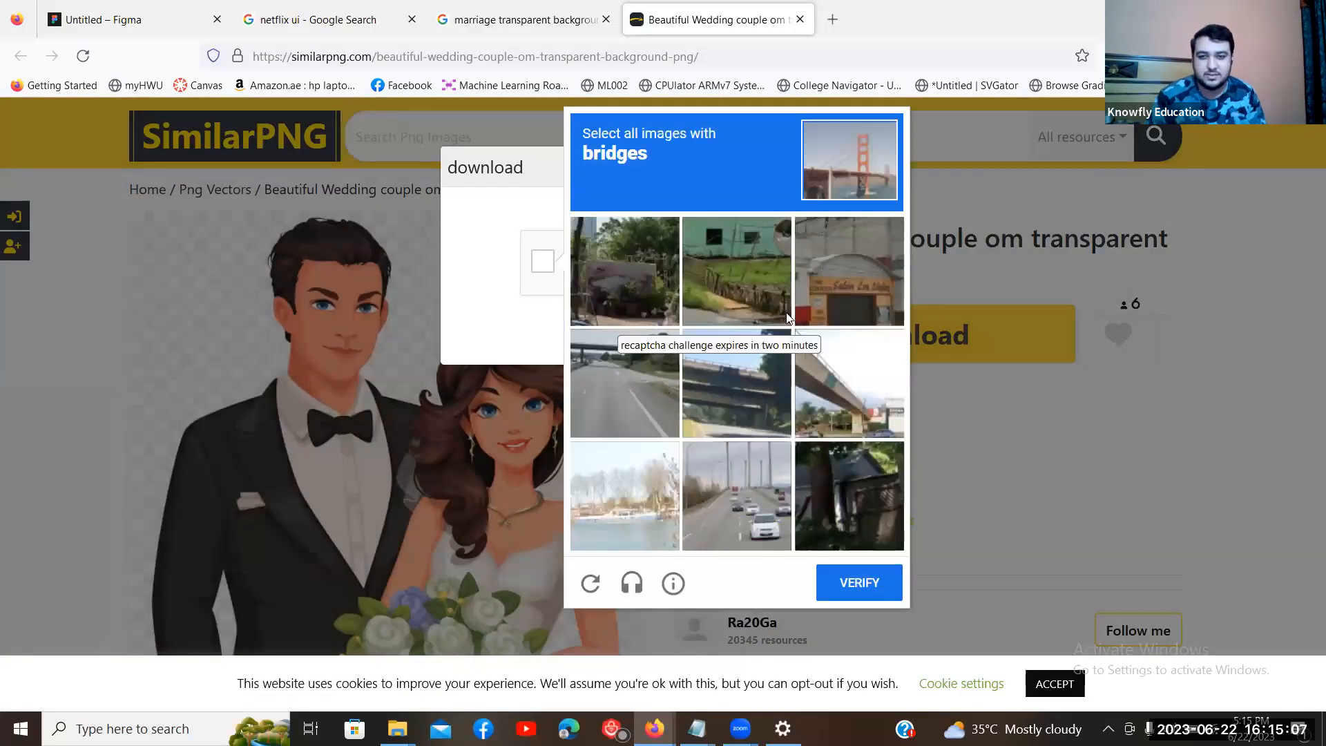
{"action": "left_click", "coordinate": [740, 423]}
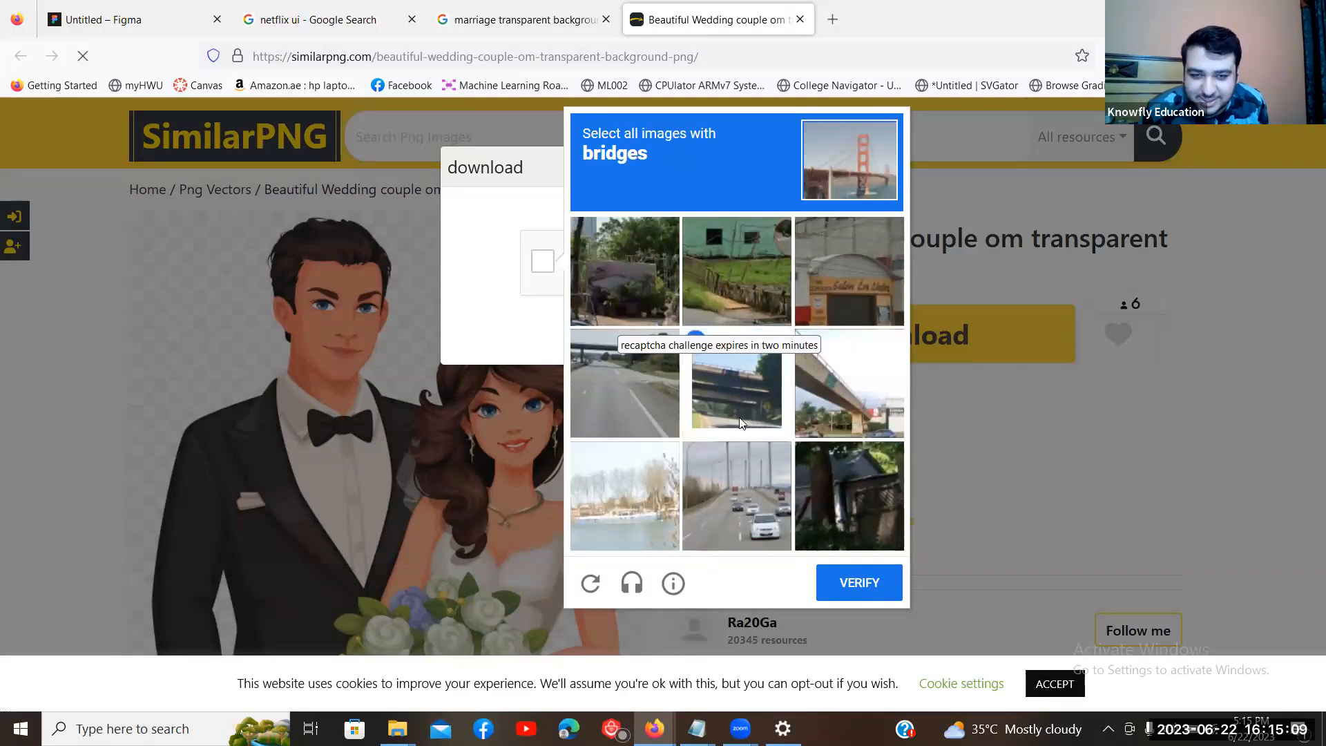
{"action": "left_click", "coordinate": [845, 403]}
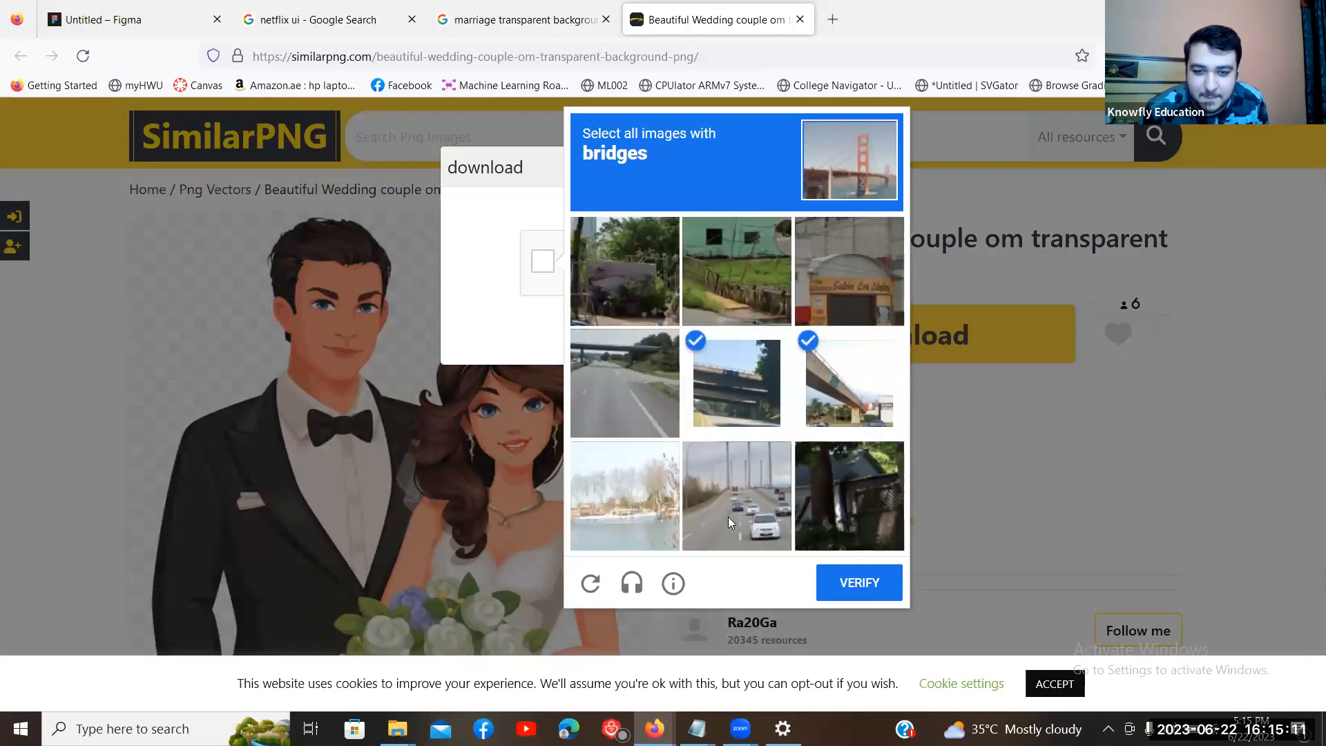
{"action": "left_click", "coordinate": [623, 394]}
{"action": "left_click", "coordinate": [832, 594]}
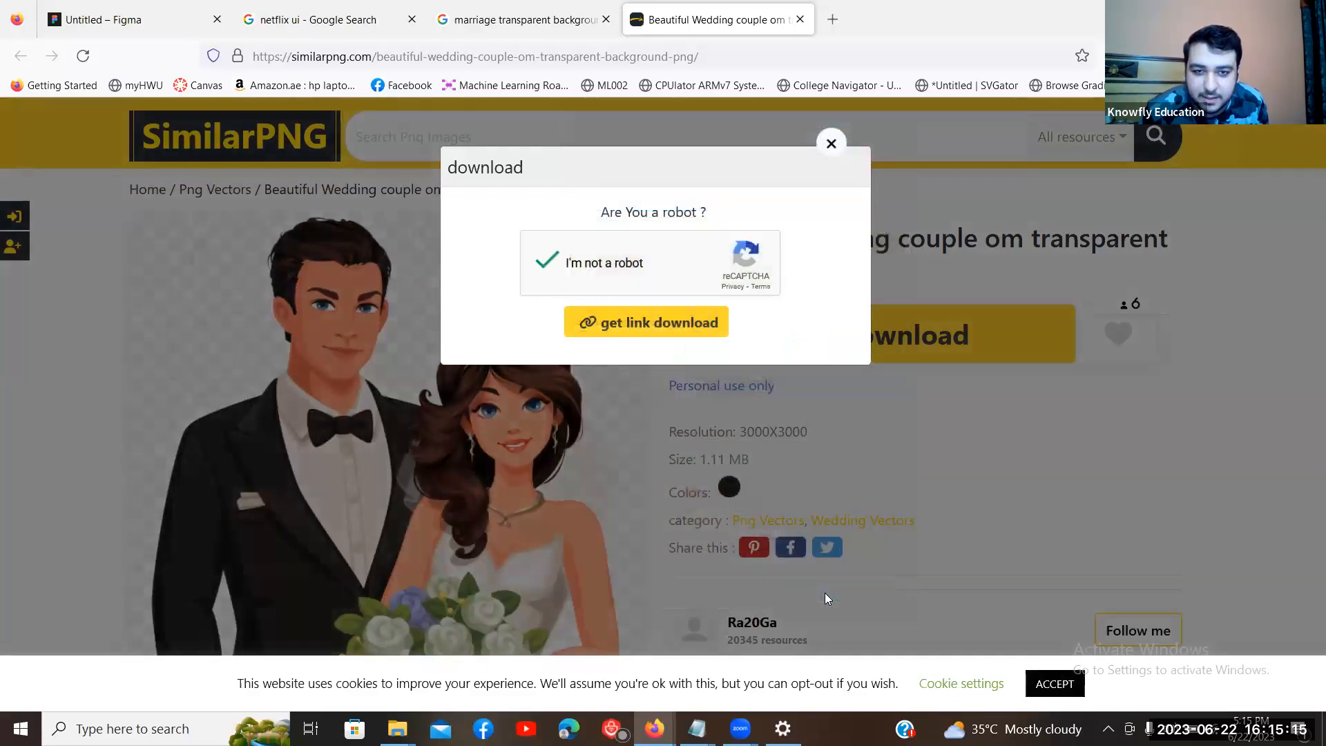
{"action": "left_click", "coordinate": [628, 327]}
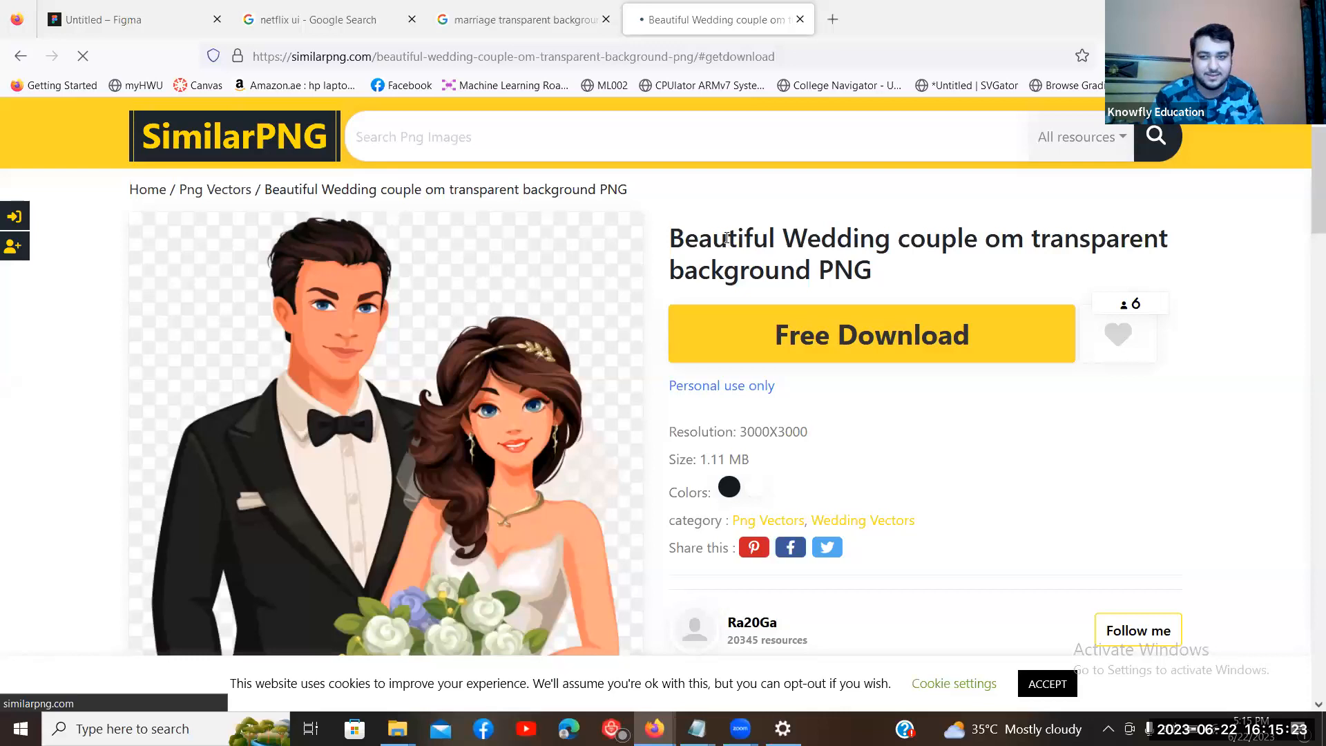
{"action": "scroll", "coordinate": [849, 221], "scroll_direction": "down", "scroll_amount": 1}
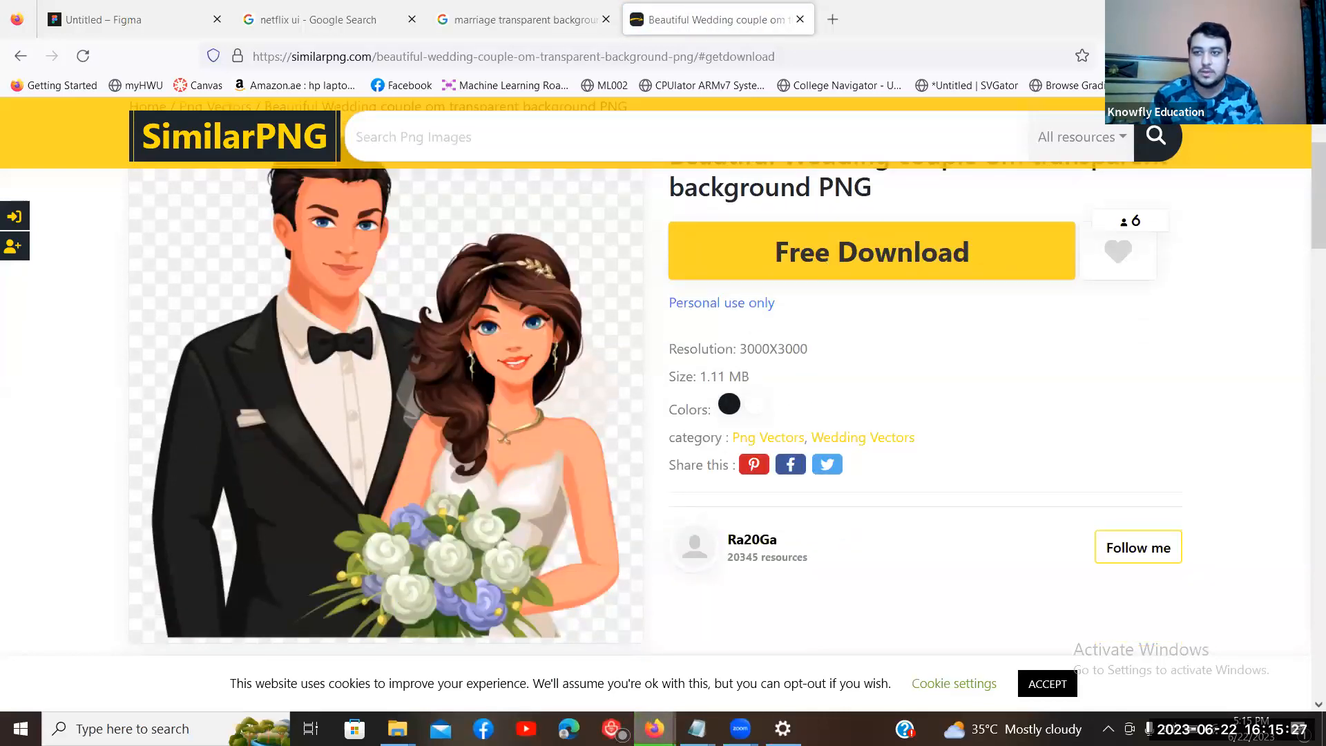
{"action": "left_click", "coordinate": [1240, 55]}
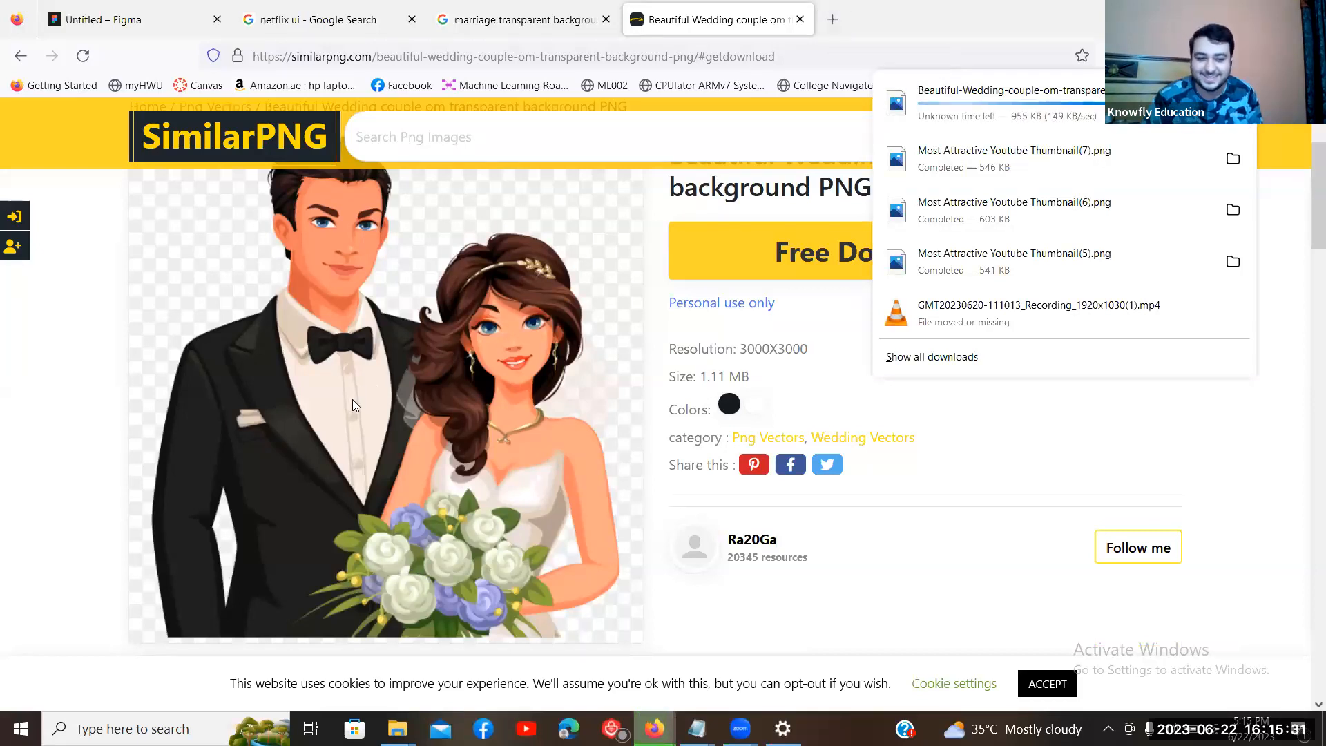
Step: Switch back to the Figma file and place the downloaded wedding couple PNG on the canvas
{"action": "left_click", "coordinate": [121, 18]}
{"action": "scroll", "coordinate": [939, 300], "scroll_direction": "up", "scroll_amount": 3}
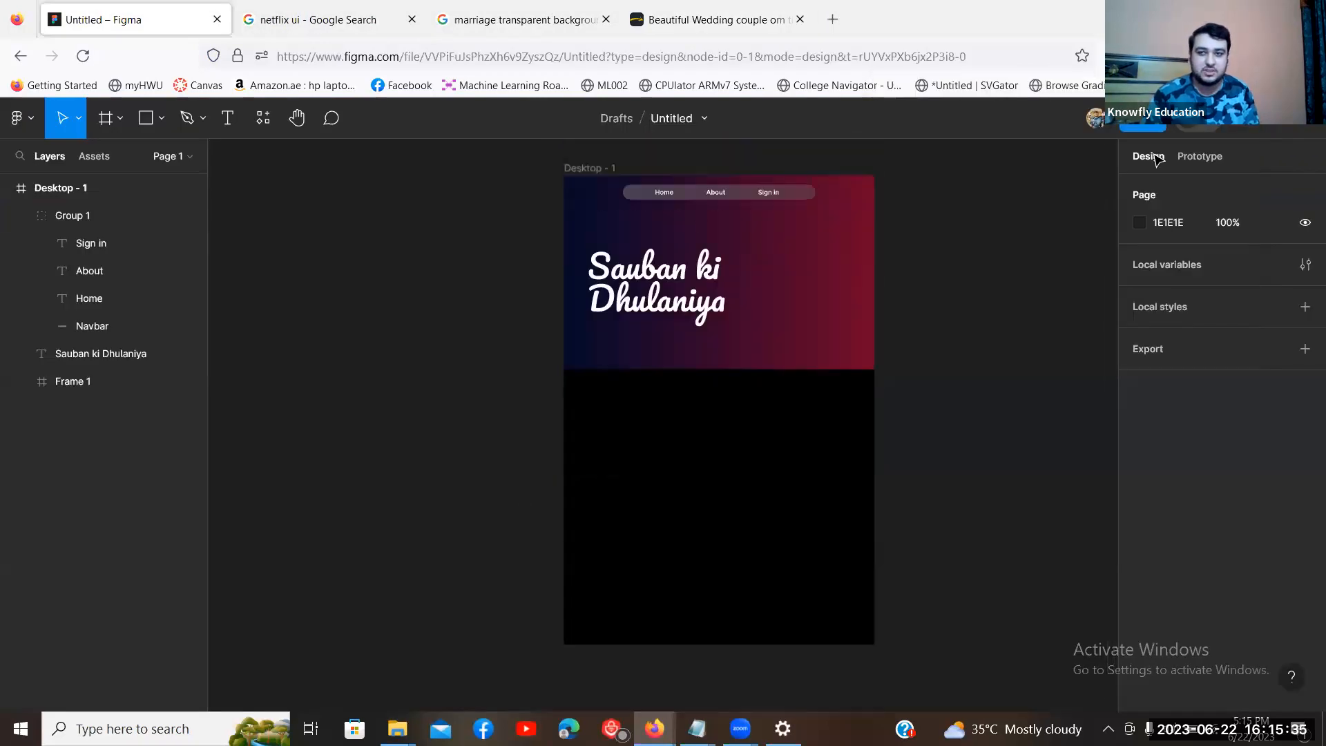
{"action": "left_click", "coordinate": [1240, 56]}
{"action": "left_click_drag", "start_coordinate": [1057, 112], "coordinate": [498, 295]}
{"action": "left_click", "coordinate": [980, 510]}
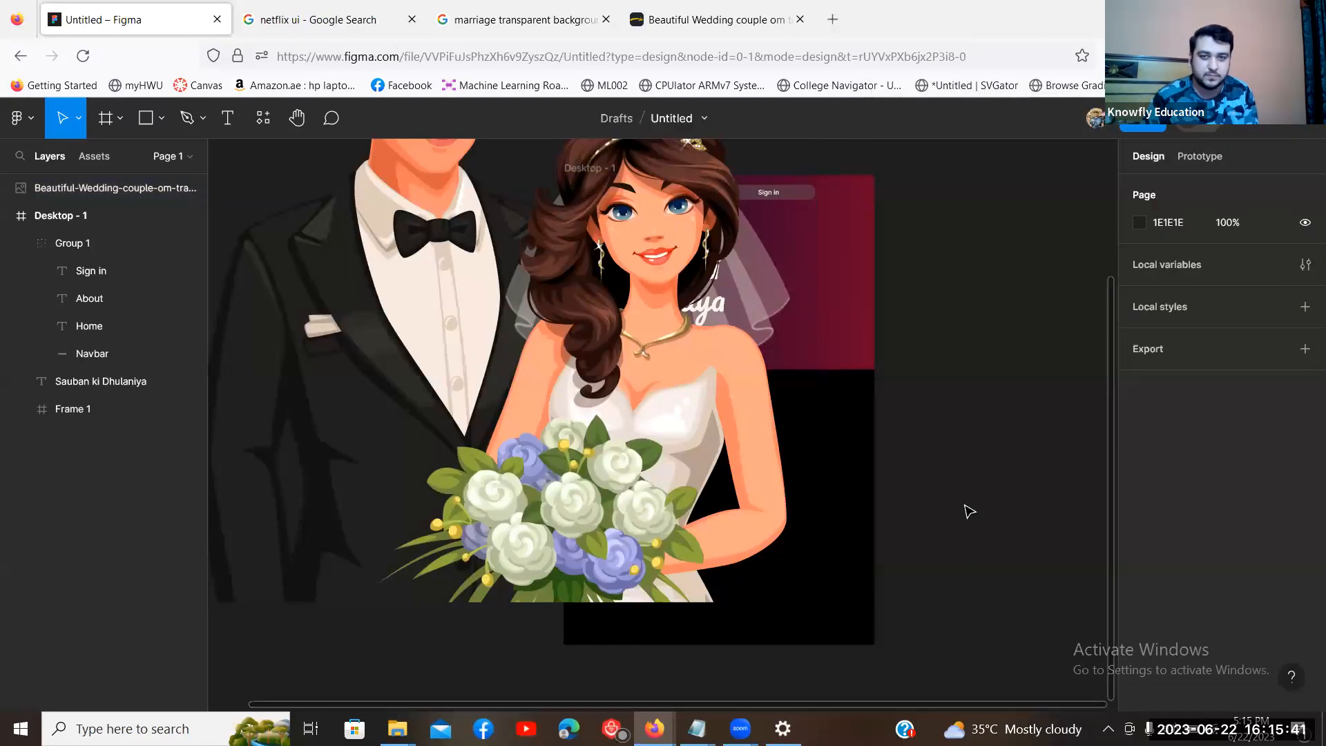
Step: Try to resize the wedding couple image by its upper-left corner to about 2488 × 3220, and undo the resize
{"action": "key", "text": "shift+1"}
{"action": "left_click", "coordinate": [513, 378]}
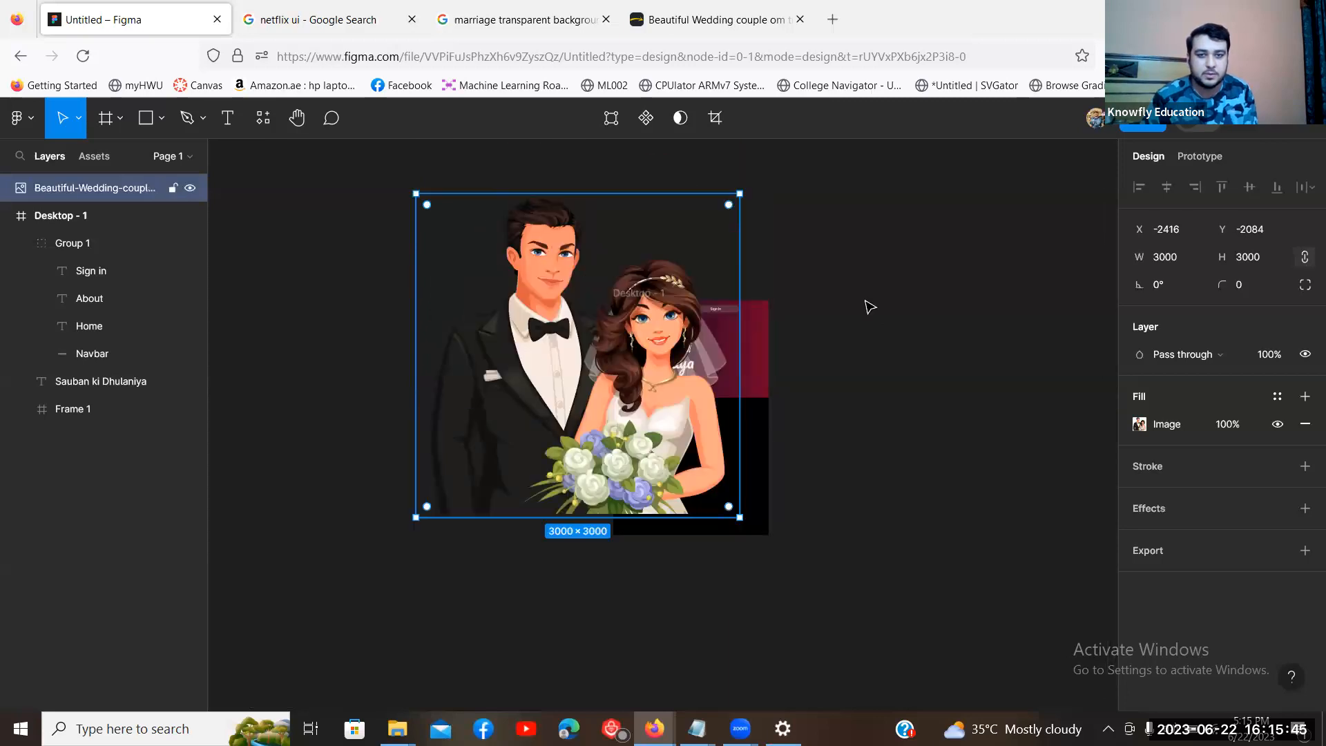
{"action": "key", "text": "minus"}
{"action": "left_click_drag", "start_coordinate": [535, 307], "coordinate": [561, 292]}
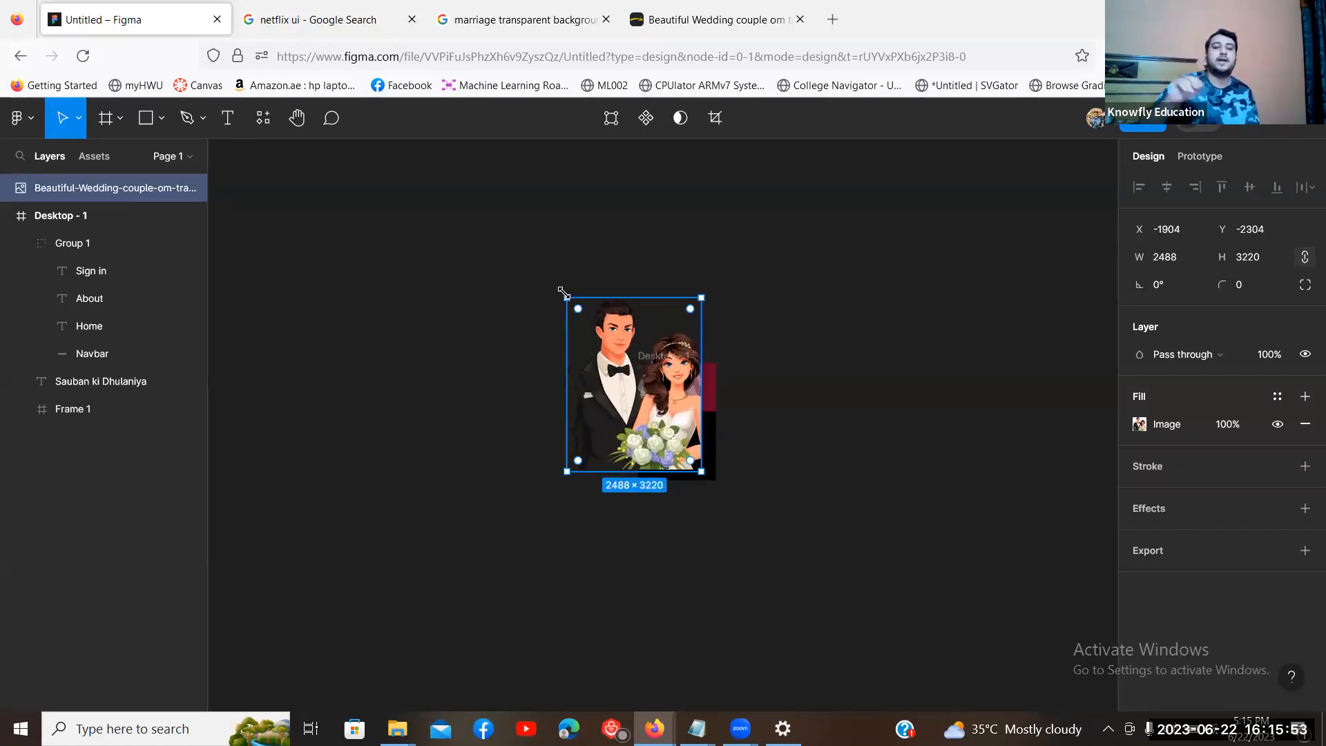
{"action": "key", "text": "ctrl+z"}
{"action": "left_click", "coordinate": [571, 302]}
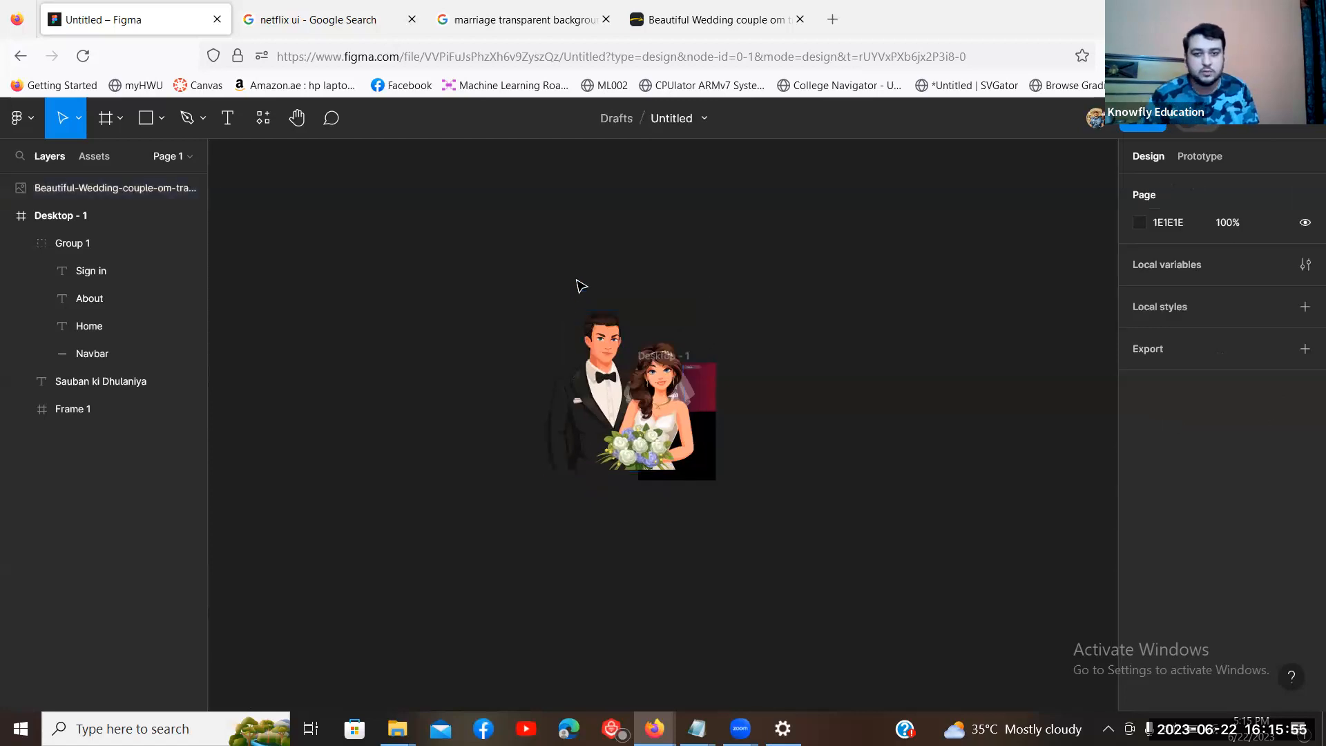
Step: Scale the wedding couple image down proportionally from its upper-left corner to 692 × 692 with the Scale tool
{"action": "left_click", "coordinate": [593, 395]}
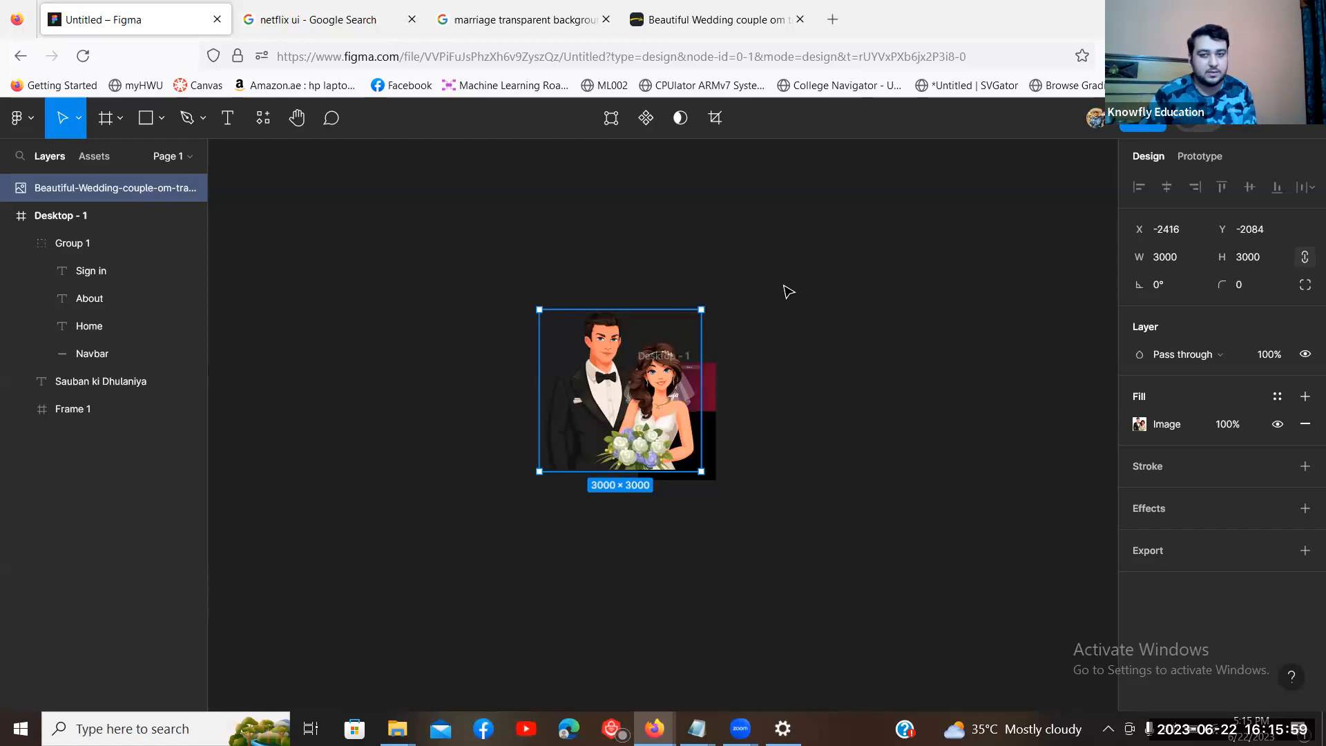
{"action": "key", "text": "k"}
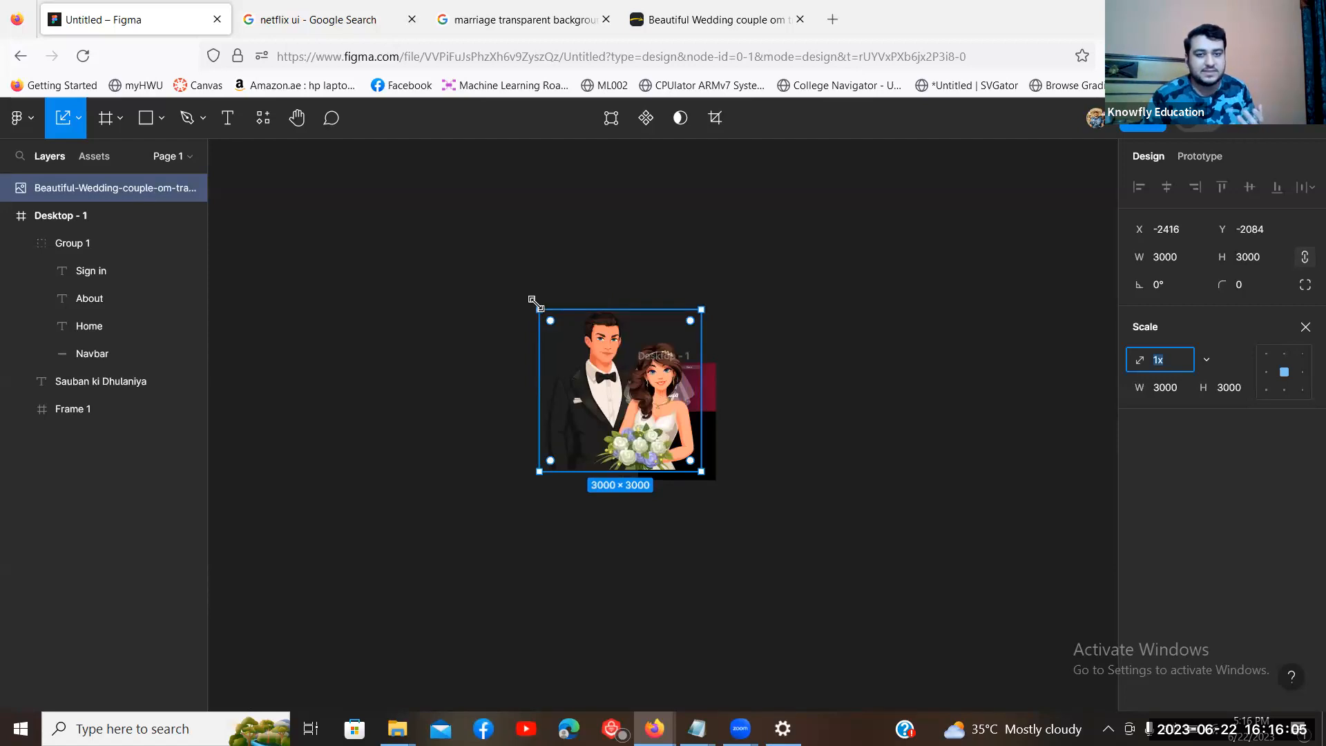
{"action": "type", "text": "vvk"}
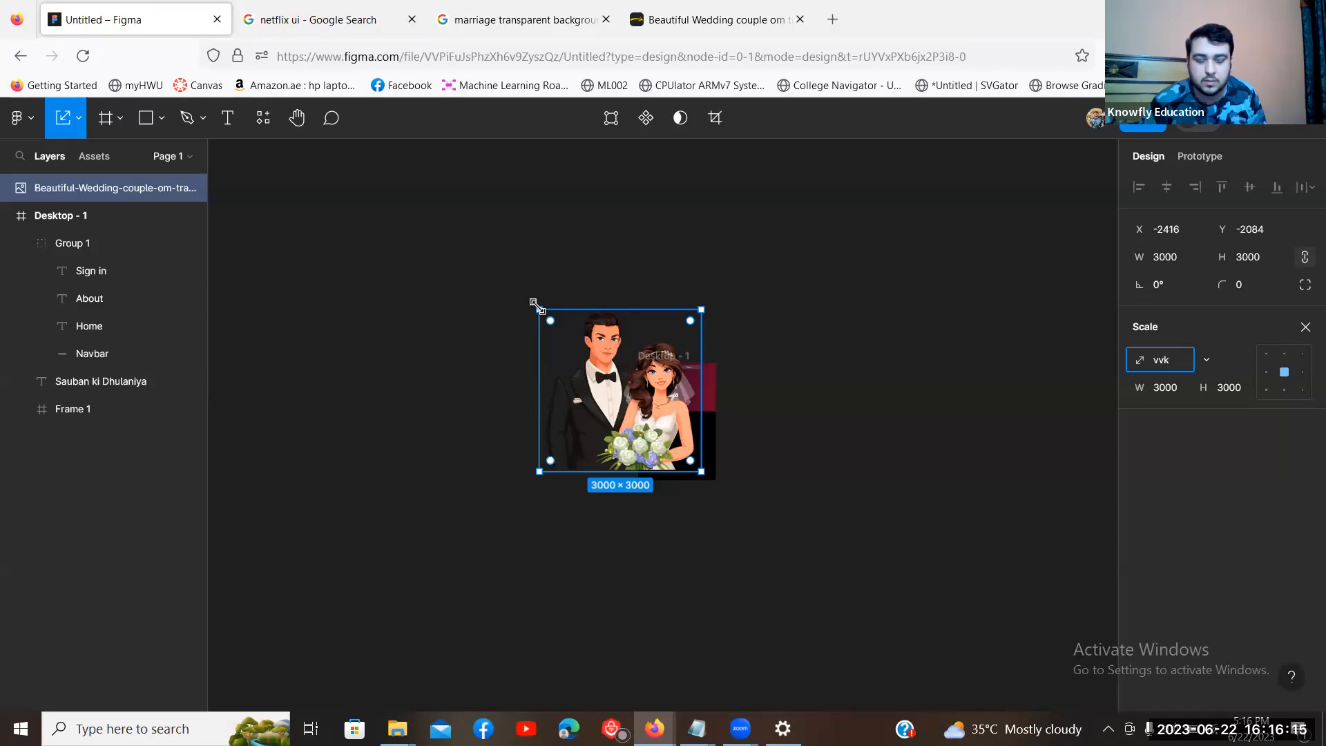
{"action": "left_click", "coordinate": [1305, 260]}
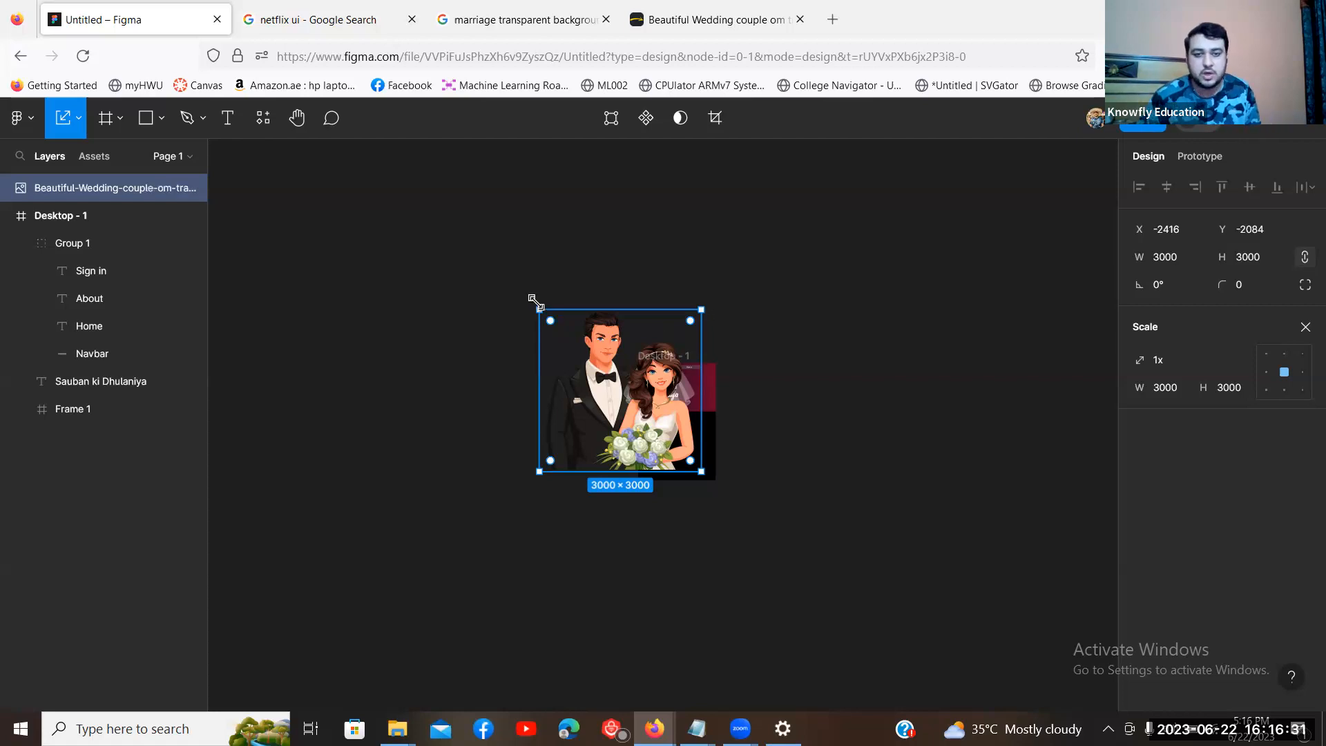
{"action": "left_click_drag", "start_coordinate": [536, 308], "coordinate": [668, 438]}
{"action": "left_click", "coordinate": [845, 501]}
{"action": "key", "text": "ctrl+plus"}
{"action": "left_click_drag", "start_coordinate": [843, 483], "coordinate": [859, 323]}
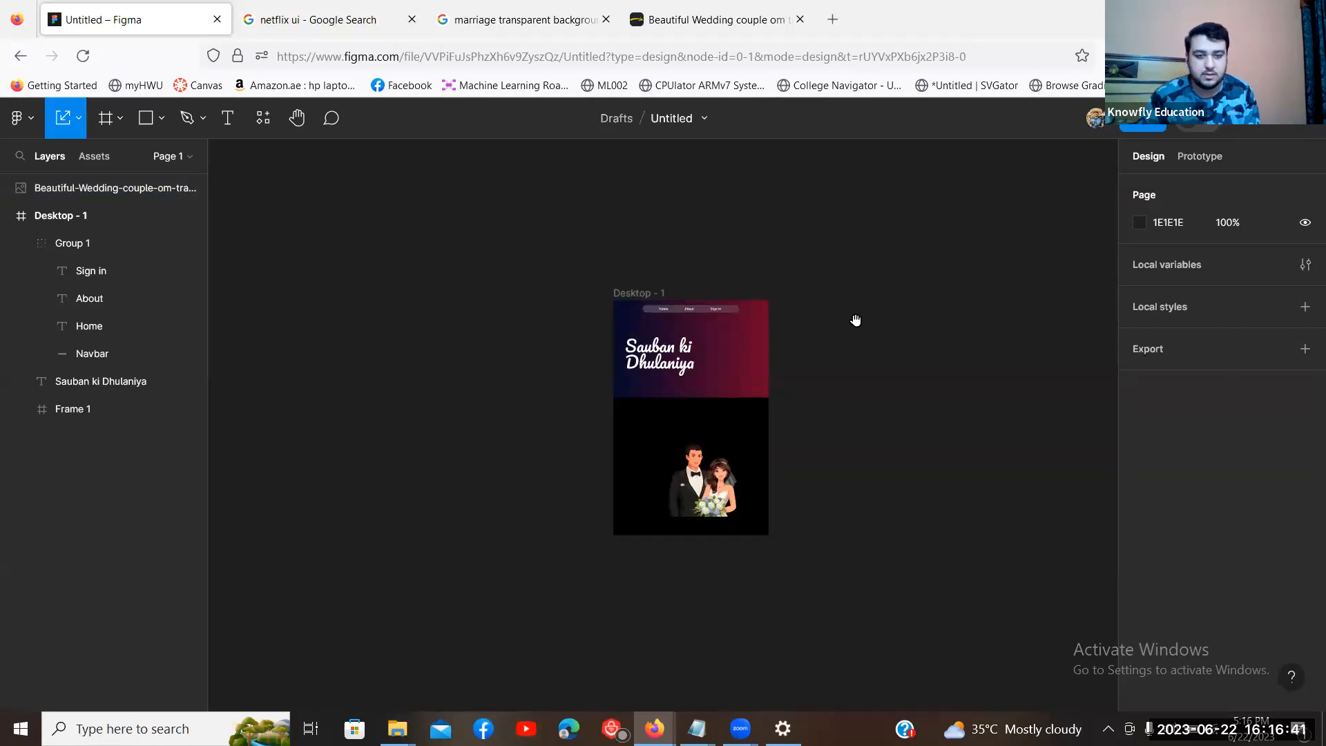
Step: Move the wedding couple image into the gradient hero frame beside the headline, at X 720, Y 248
{"action": "key", "text": "ctrl+plus"}
{"action": "scroll", "coordinate": [932, 553], "scroll_direction": "up", "scroll_amount": 4}
{"action": "left_click", "coordinate": [784, 558]}
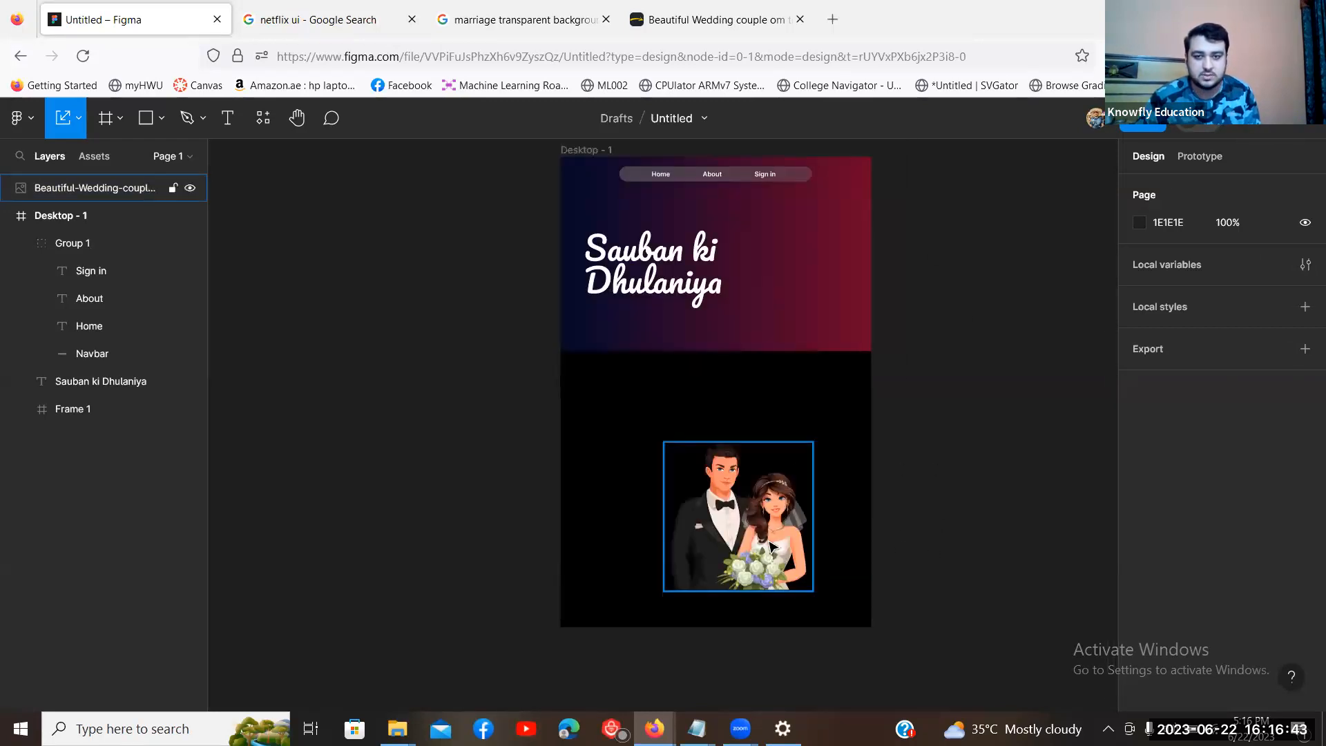
{"action": "left_click_drag", "start_coordinate": [808, 350], "coordinate": [821, 319]}
{"action": "key", "text": "ctrl+plus"}
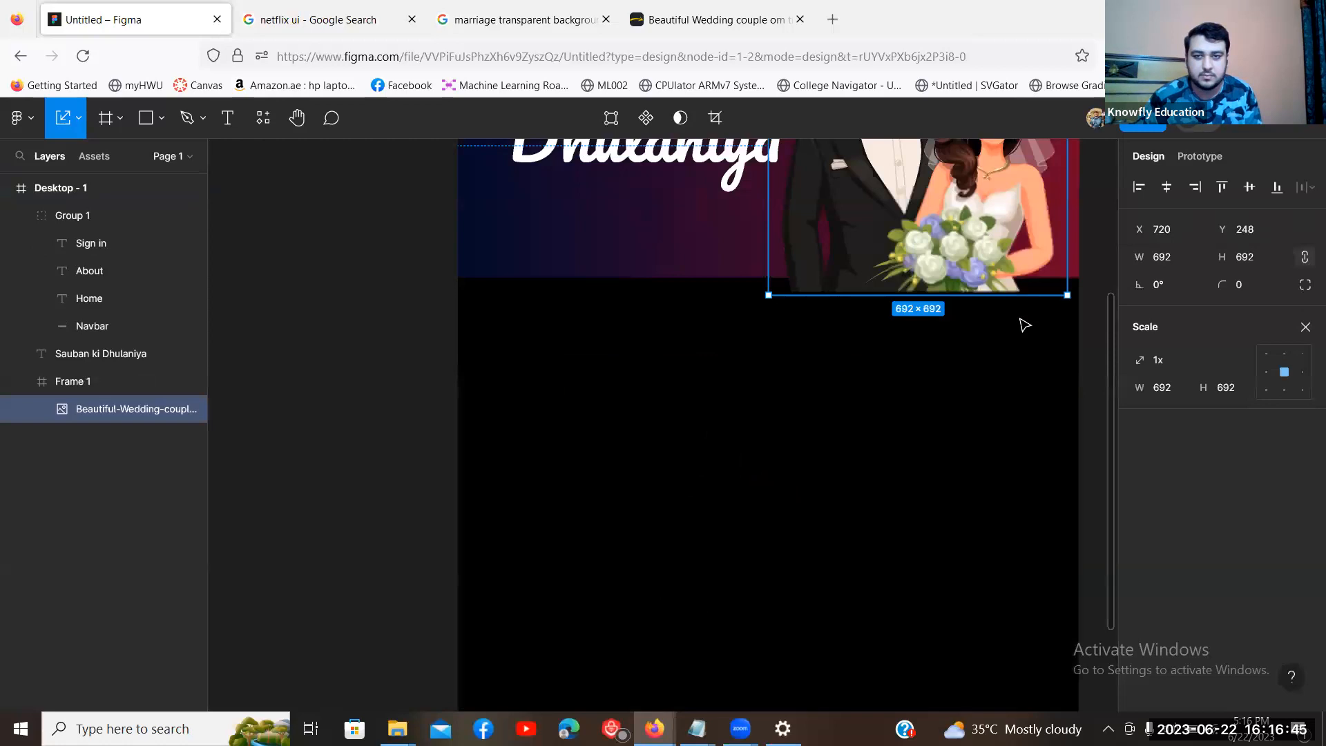
{"action": "left_click", "coordinate": [983, 389]}
{"action": "left_click_drag", "start_coordinate": [967, 389], "coordinate": [847, 546]}
{"action": "left_click_drag", "start_coordinate": [839, 404], "coordinate": [838, 368]}
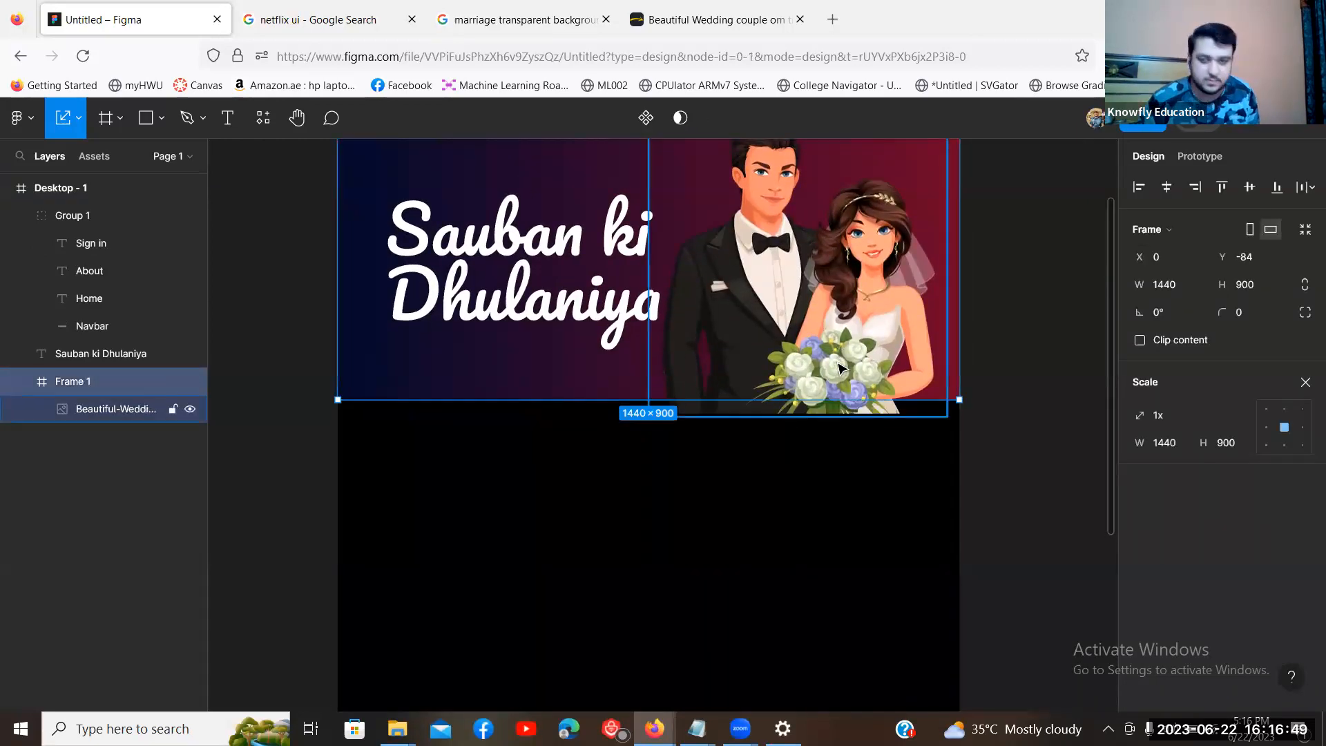
{"action": "key", "text": "ctrl+z"}
Step: Move the wedding couple image slightly up and right so it sits within the hero frame's lower edge
{"action": "left_click", "coordinate": [872, 379]}
{"action": "left_click", "coordinate": [879, 459]}
{"action": "left_click", "coordinate": [864, 450]}
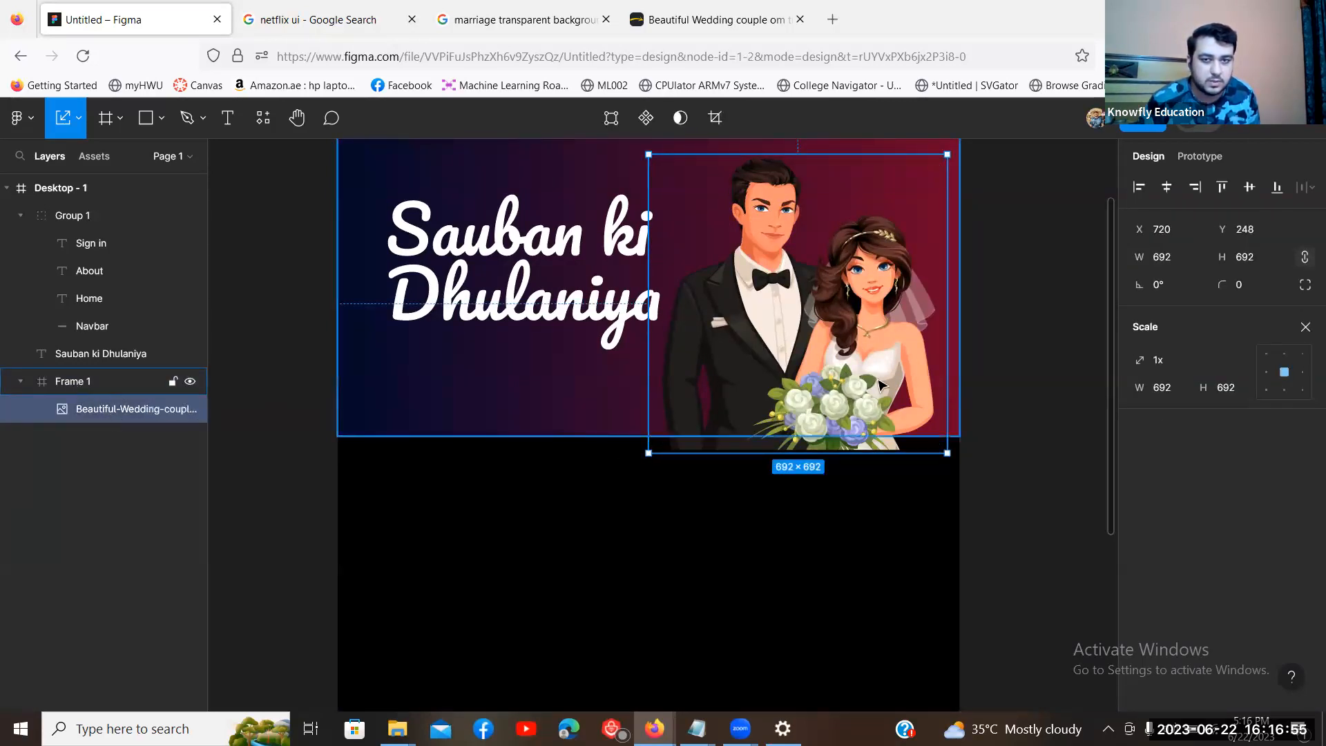
{"action": "left_click_drag", "start_coordinate": [865, 299], "coordinate": [869, 280]}
{"action": "left_click", "coordinate": [1036, 329]}
{"action": "scroll", "coordinate": [1036, 328], "scroll_direction": "up", "scroll_amount": 2}
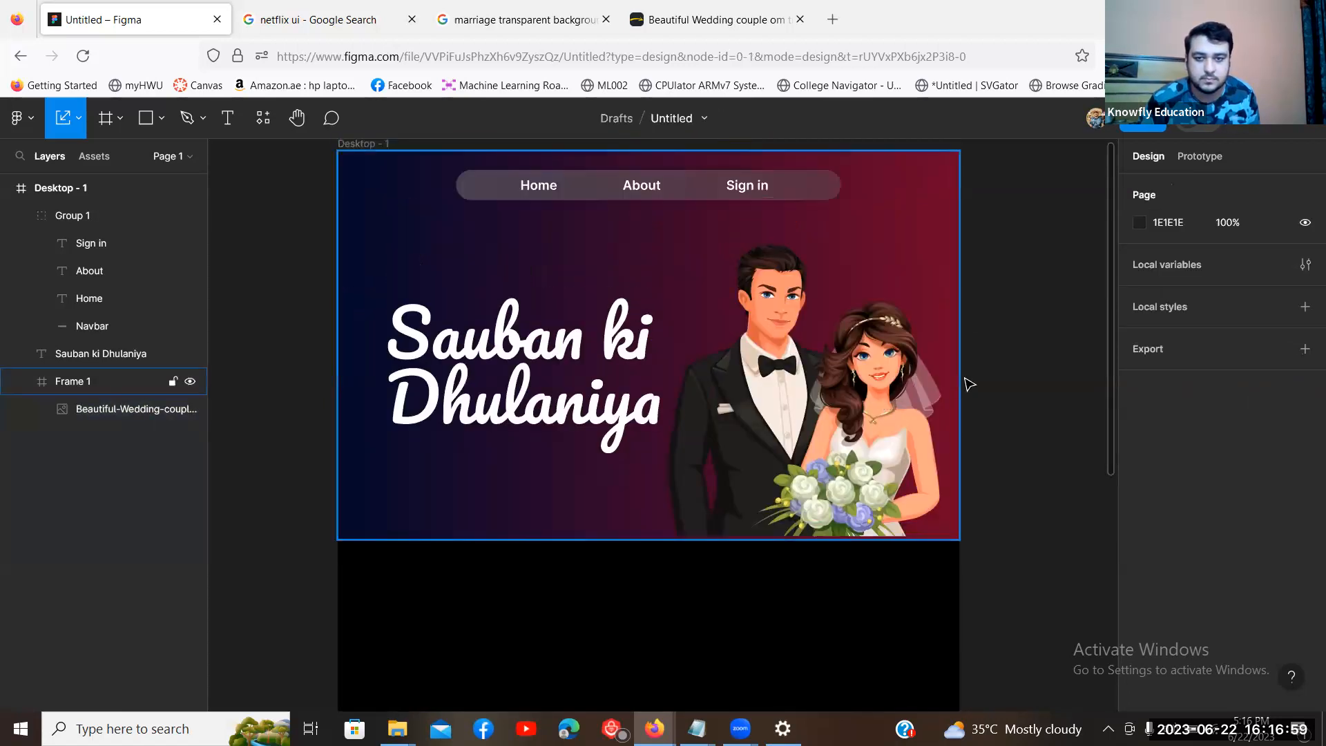
Step: Fine-tune the wedding couple image's position to X 737, Y 215 so its cut-off base covers the hero frame's lower edge
{"action": "scroll", "coordinate": [968, 379], "scroll_direction": "down", "scroll_amount": 2}
{"action": "scroll", "coordinate": [1073, 457], "scroll_direction": "up", "scroll_amount": 3}
{"action": "scroll", "coordinate": [854, 538], "scroll_direction": "right", "scroll_amount": 3}
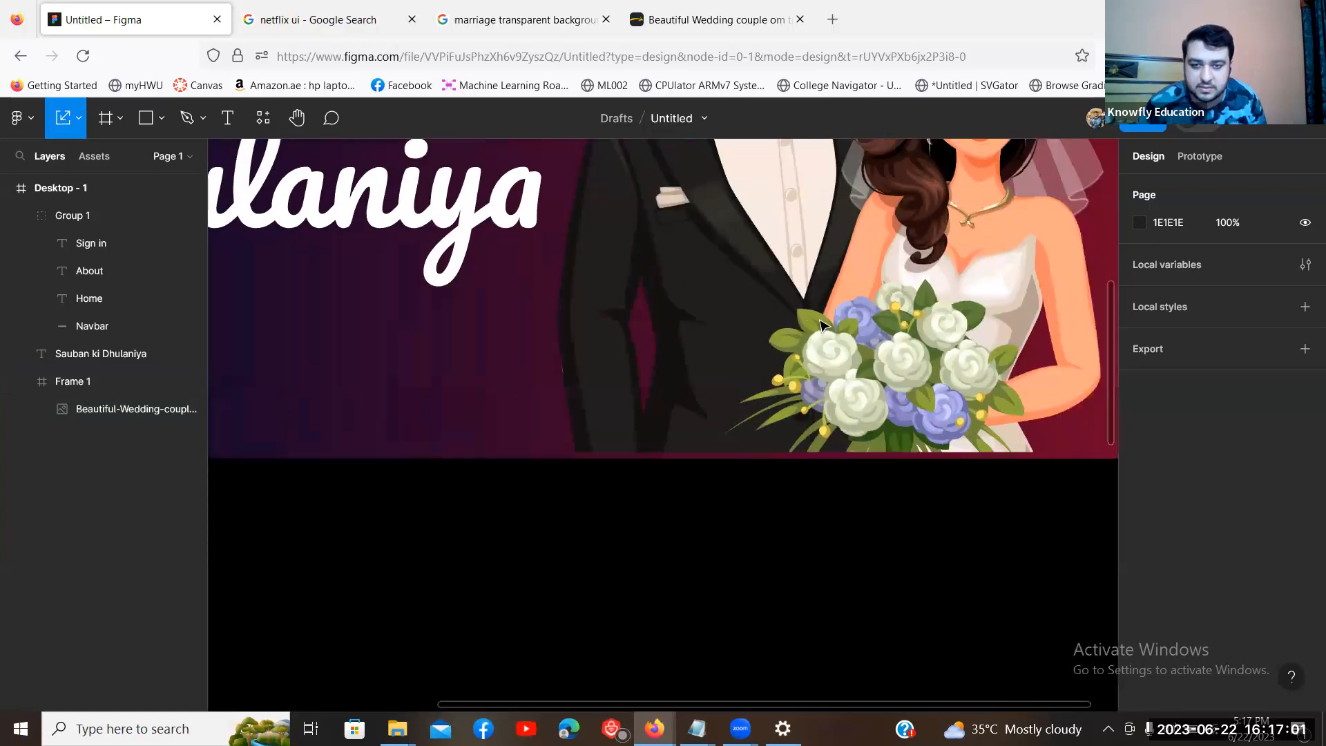
{"action": "left_click", "coordinate": [800, 322]}
{"action": "left_click", "coordinate": [800, 322]}
{"action": "left_click_drag", "start_coordinate": [809, 306], "coordinate": [814, 314]}
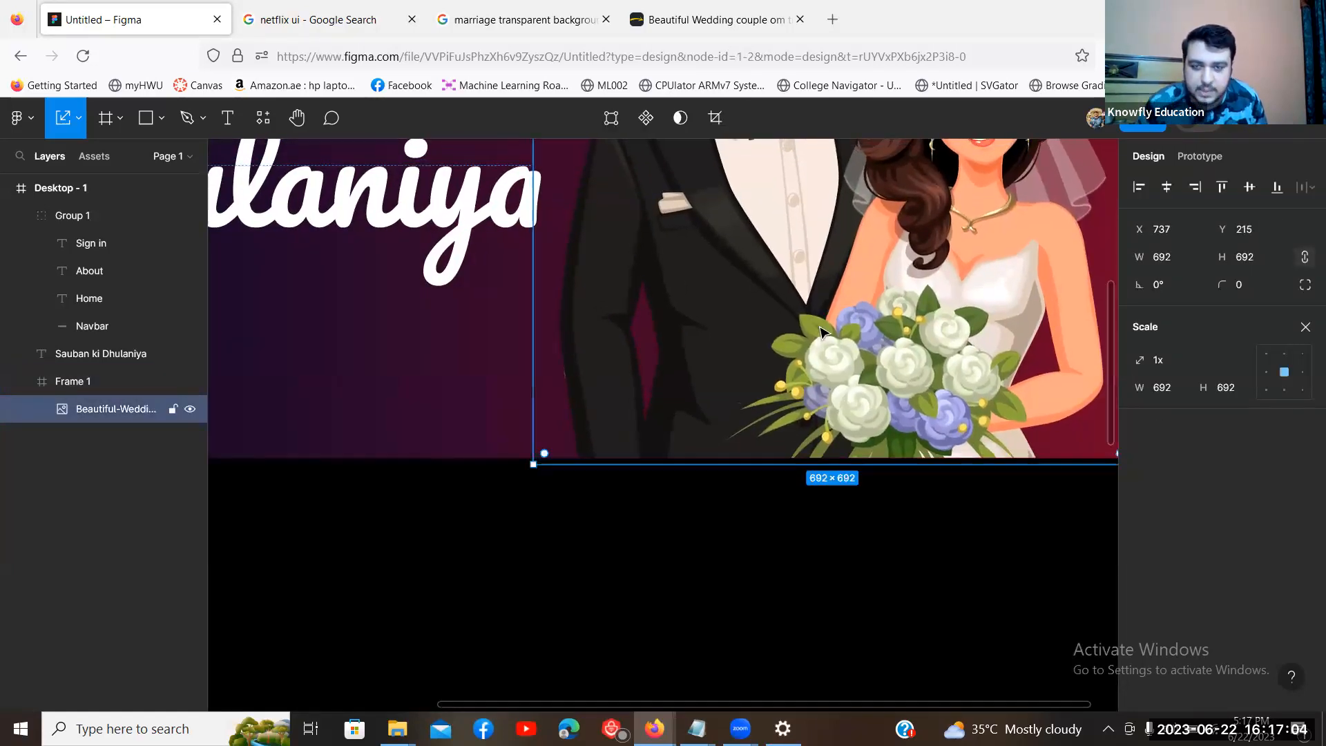
{"action": "left_click", "coordinate": [821, 520]}
Step: Duplicate the Pacifico headline and place the copy lower, at X 99, Y 504
{"action": "key", "text": "ctrl+minus"}
{"action": "left_click_drag", "start_coordinate": [820, 520], "coordinate": [963, 539]}
{"action": "key", "text": "ctrl+minus"}
{"action": "key", "text": "ctrl+plus"}
{"action": "key", "text": "ctrl+minus"}
{"action": "key", "text": "ctrl+plus"}
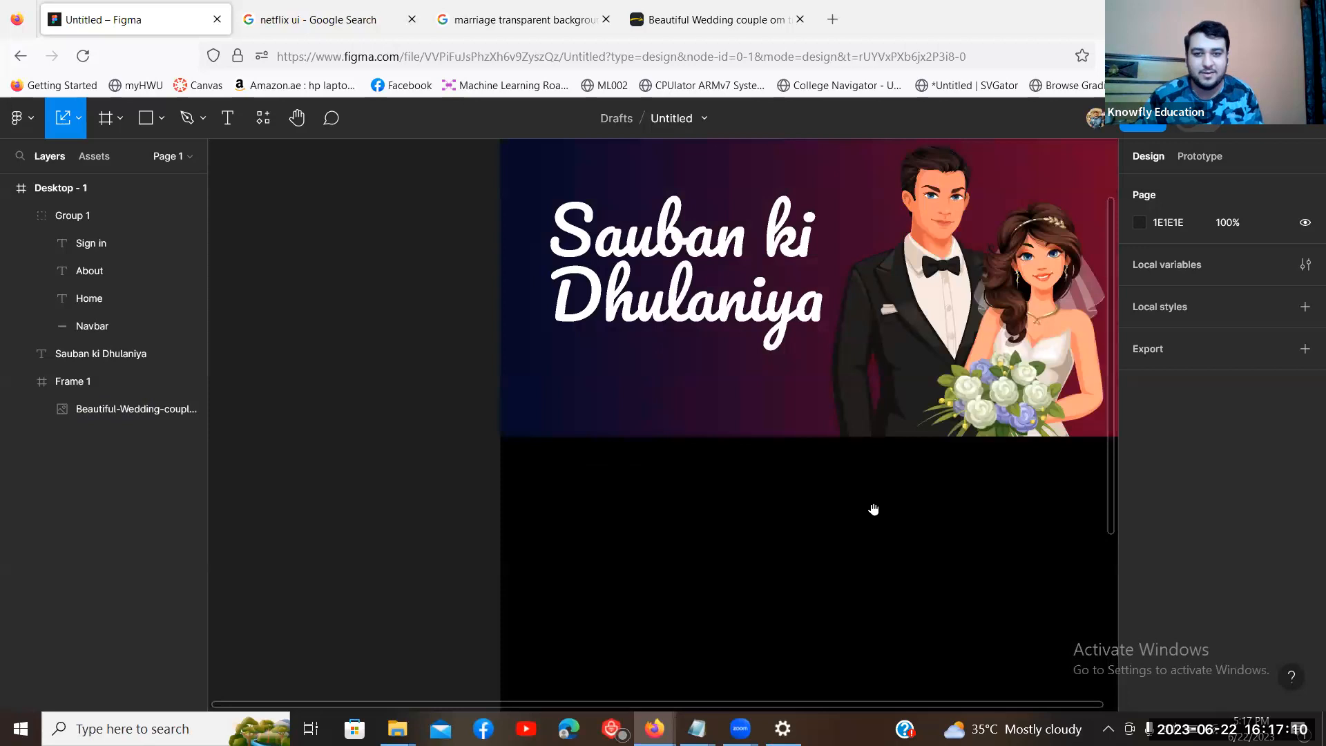
{"action": "left_click", "coordinate": [704, 301]}
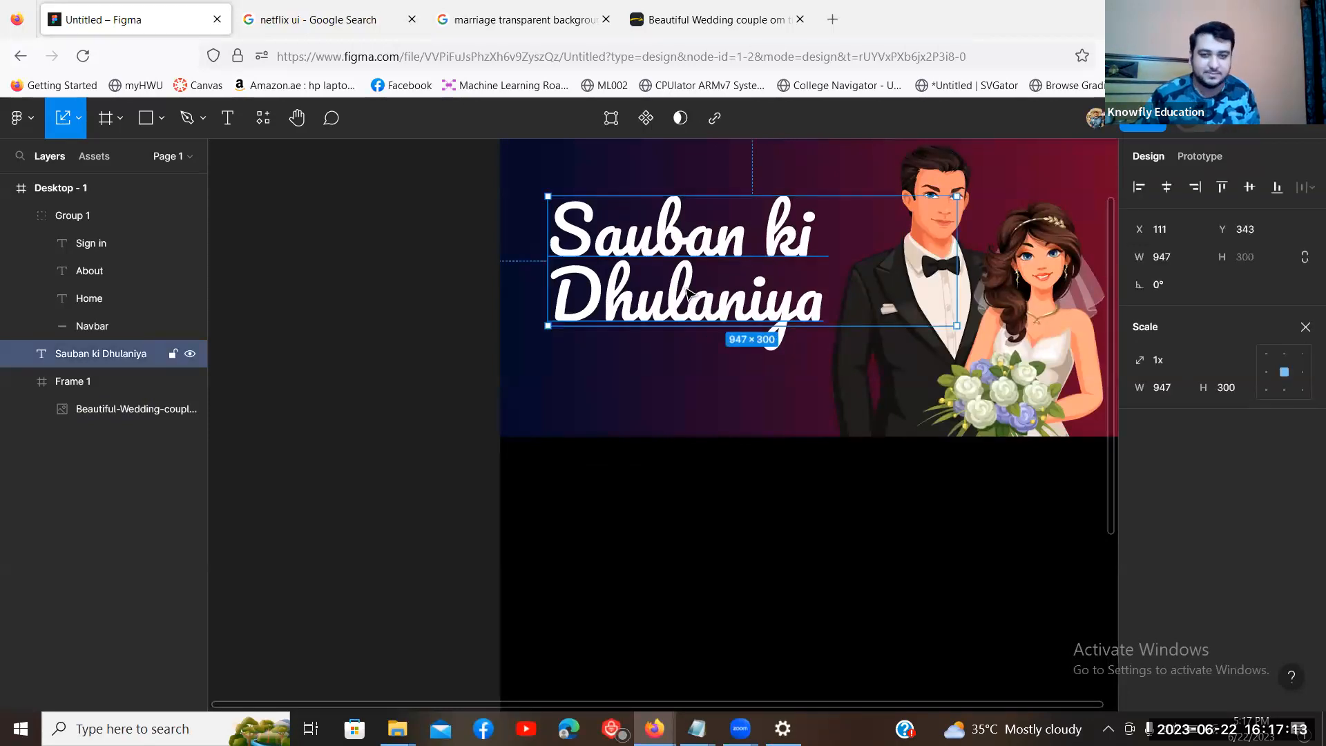
{"action": "key", "text": "ctrl+d"}
{"action": "left_click_drag", "start_coordinate": [702, 299], "coordinate": [674, 353]}
Step: Change the duplicated headline's font to Inter and set its size to 30
{"action": "double_click", "coordinate": [674, 348]}
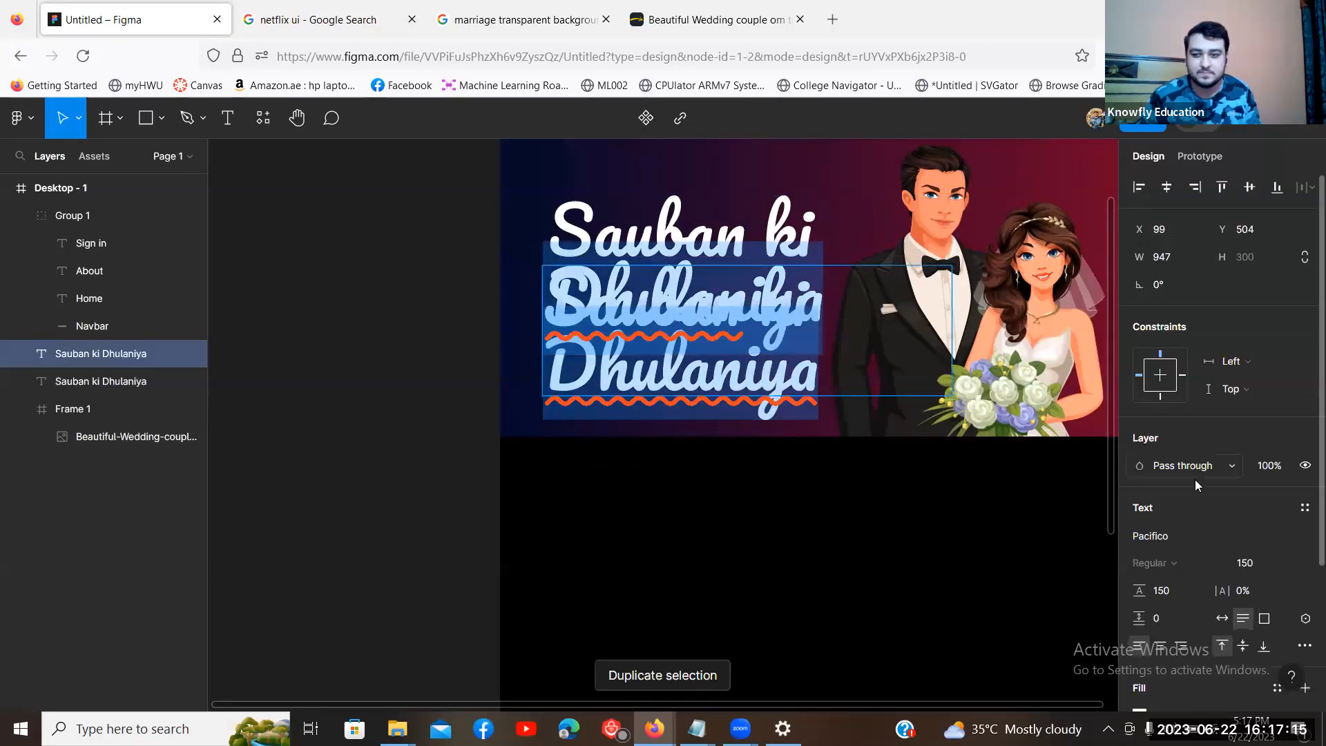
{"action": "left_click", "coordinate": [1173, 540]}
{"action": "type", "text": "inter"}
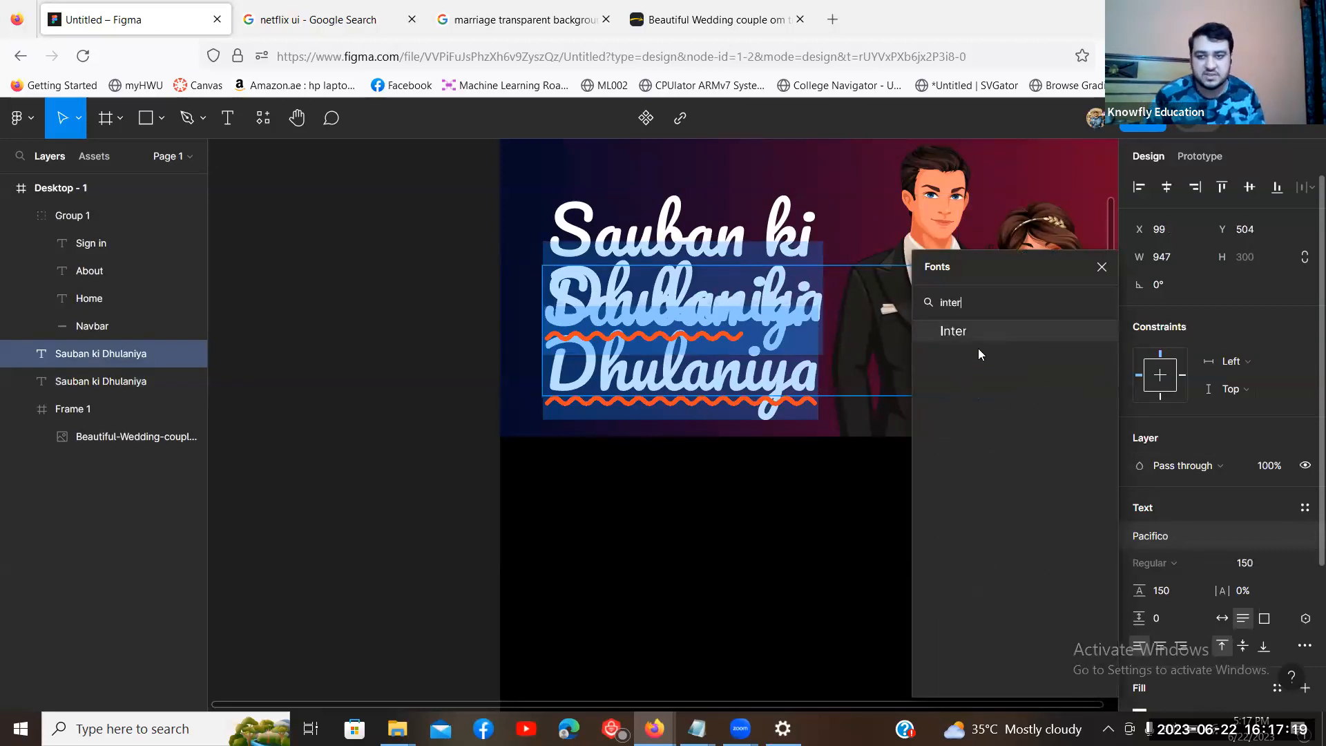
{"action": "left_click", "coordinate": [983, 339]}
{"action": "left_click", "coordinate": [1251, 563]}
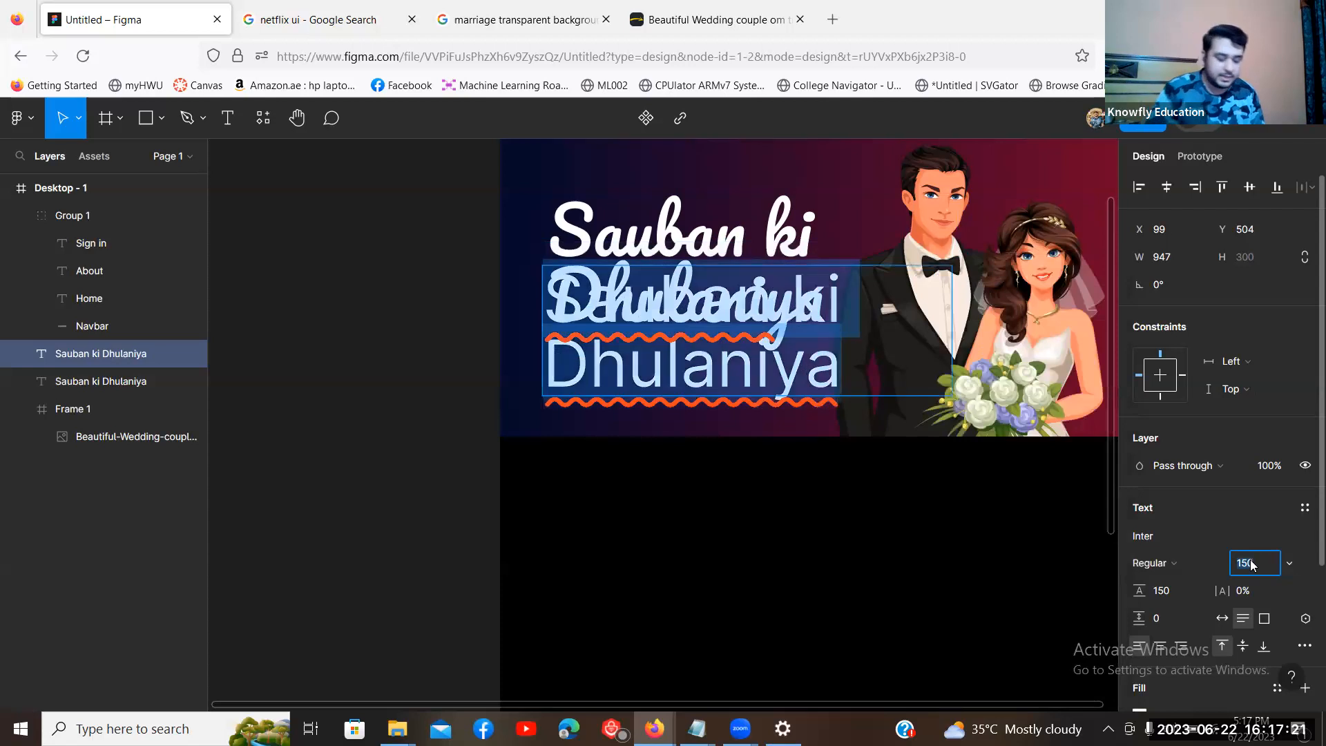
{"action": "key", "text": "Return"}
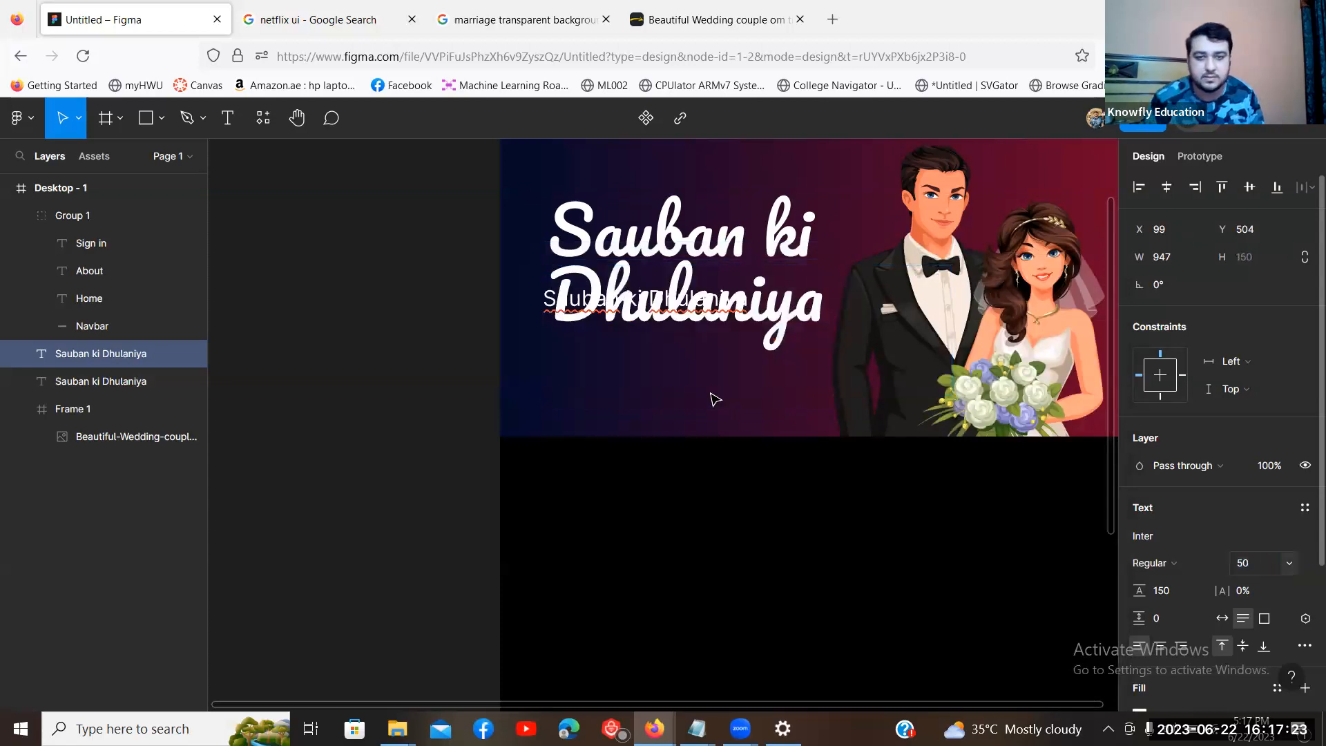
{"action": "left_click", "coordinate": [1247, 569]}
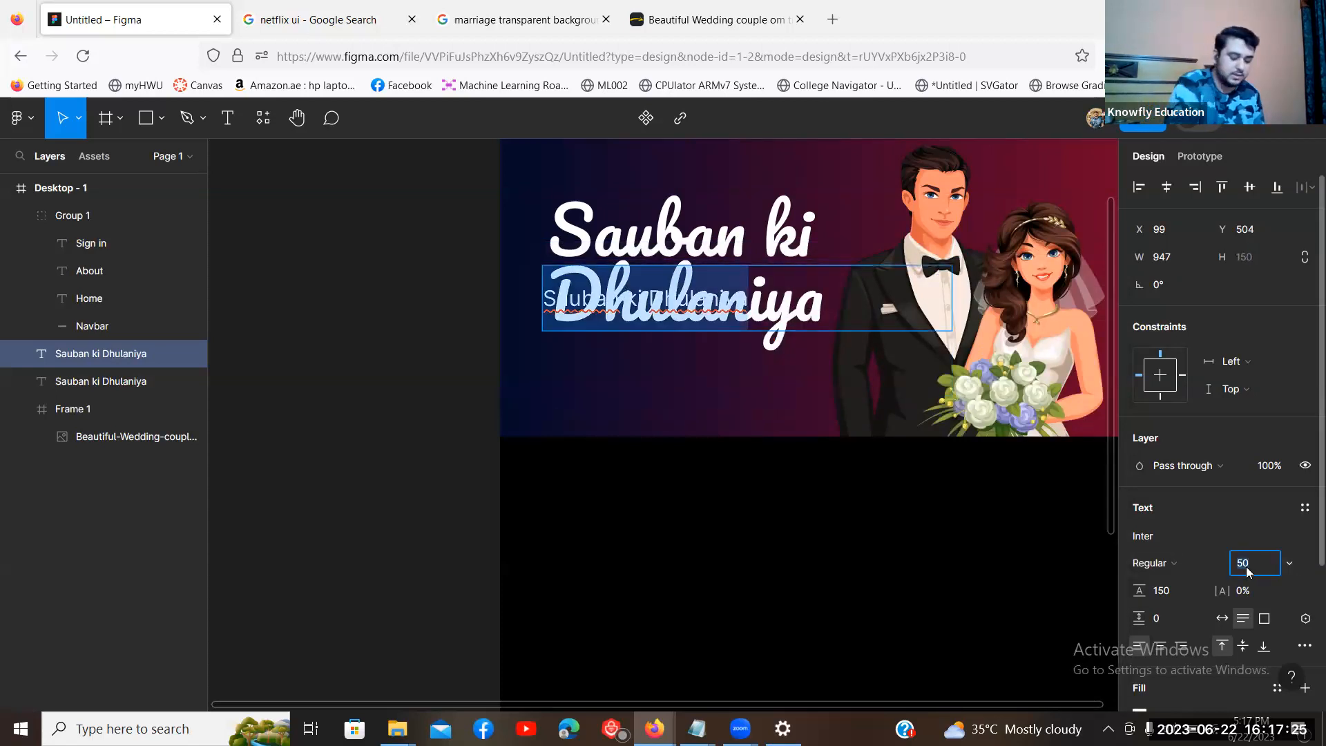
{"action": "type", "text": "30"}
{"action": "key", "text": "Return"}
Step: Move the duplicated text to X 125, Y 632 and replace its wording with a line about watching the events of the groom's wedding
{"action": "left_click_drag", "start_coordinate": [560, 305], "coordinate": [564, 359]}
{"action": "double_click", "coordinate": [557, 362]}
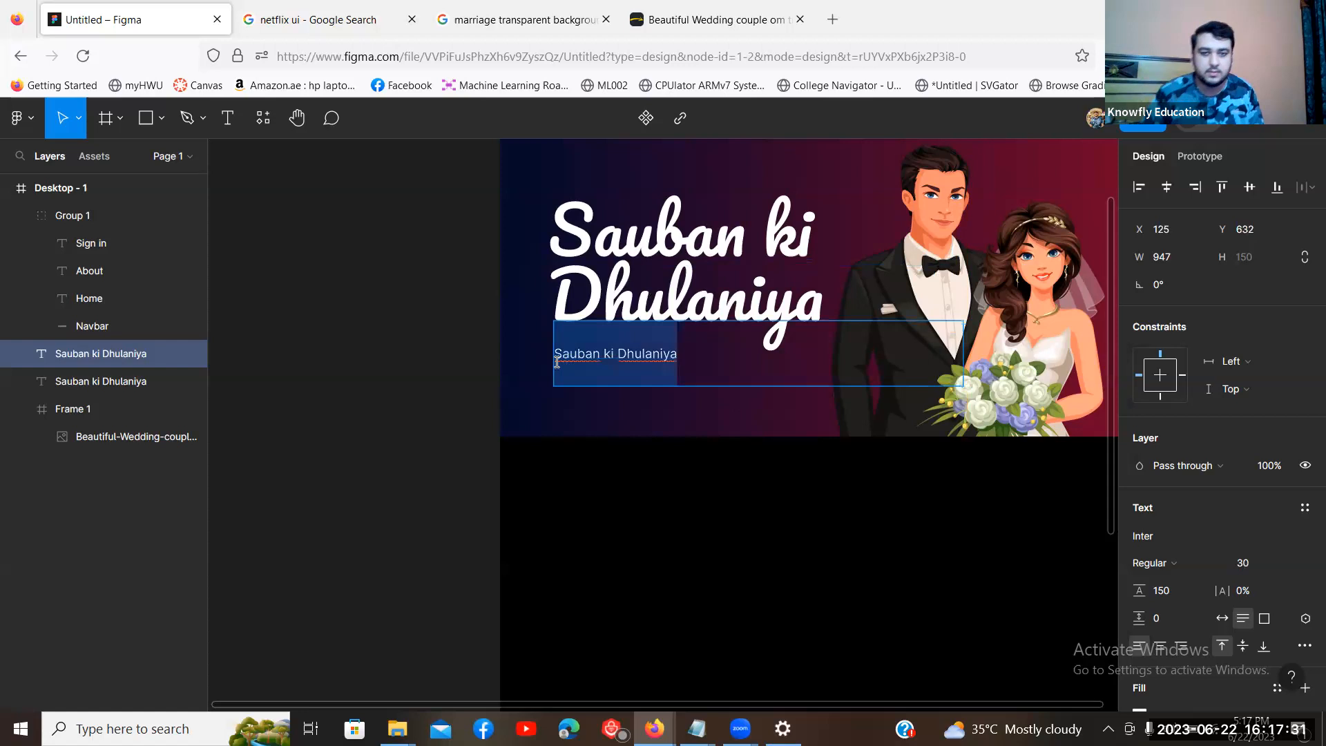
{"action": "type", "text": "Watch teh"}
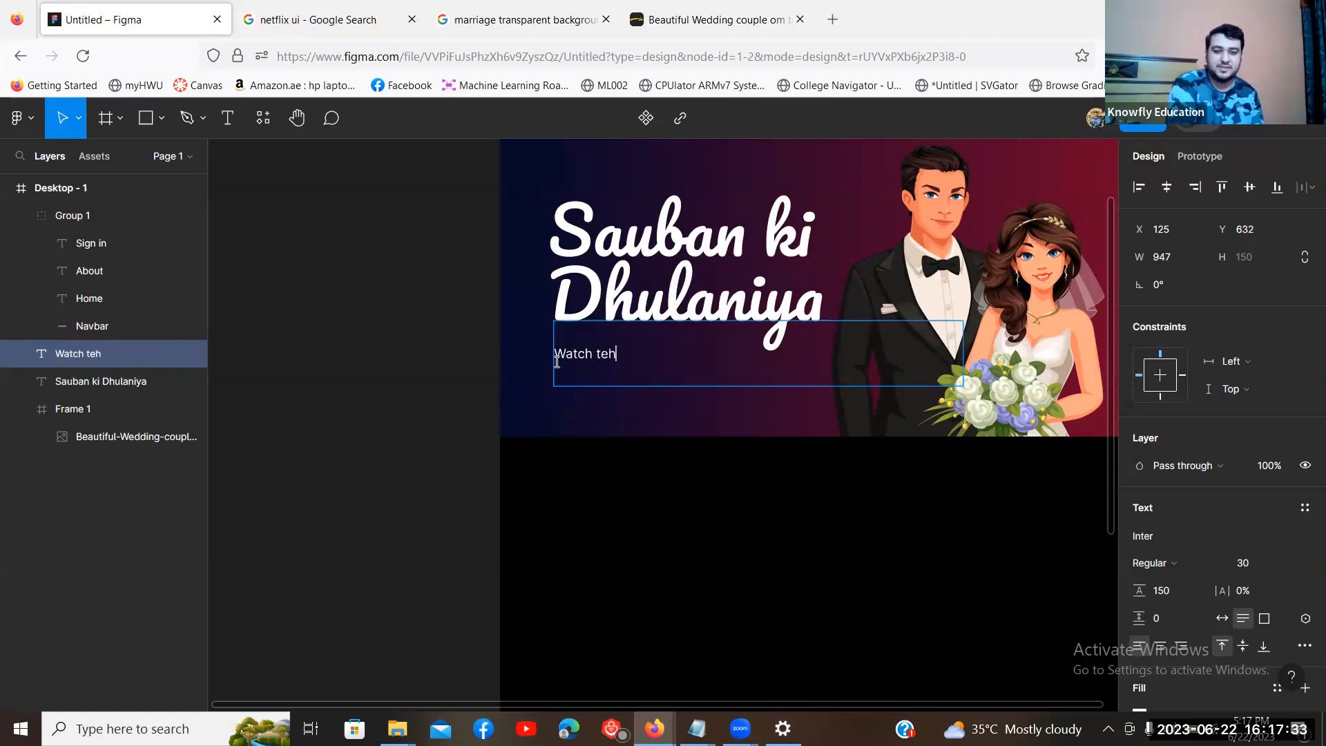
{"action": "type", "text": "he events of sauban's wedding"}
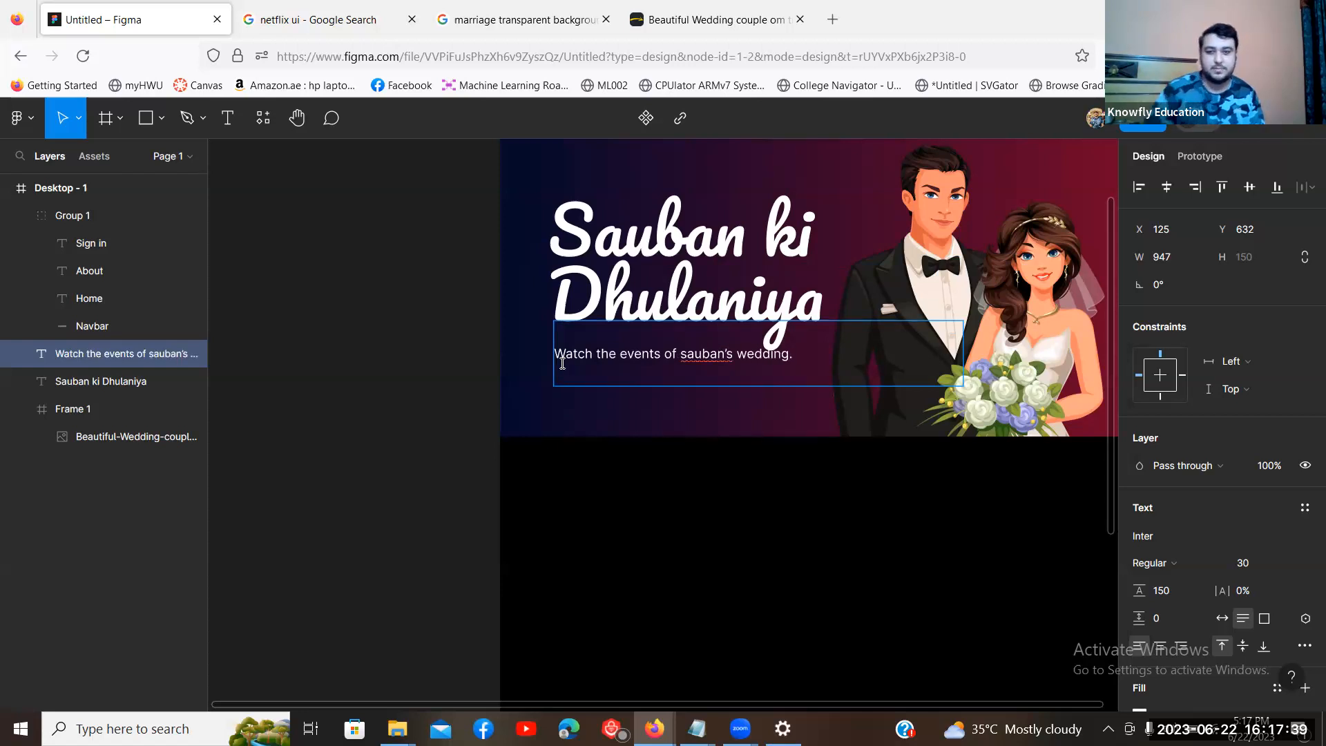
{"action": "type", "text": "."}
{"action": "key", "text": "Escape"}
Step: Set the tagline's weight to Semi Bold and move it below the headline to X 121, Y 660
{"action": "scroll", "coordinate": [1178, 483], "scroll_direction": "down", "scroll_amount": 2}
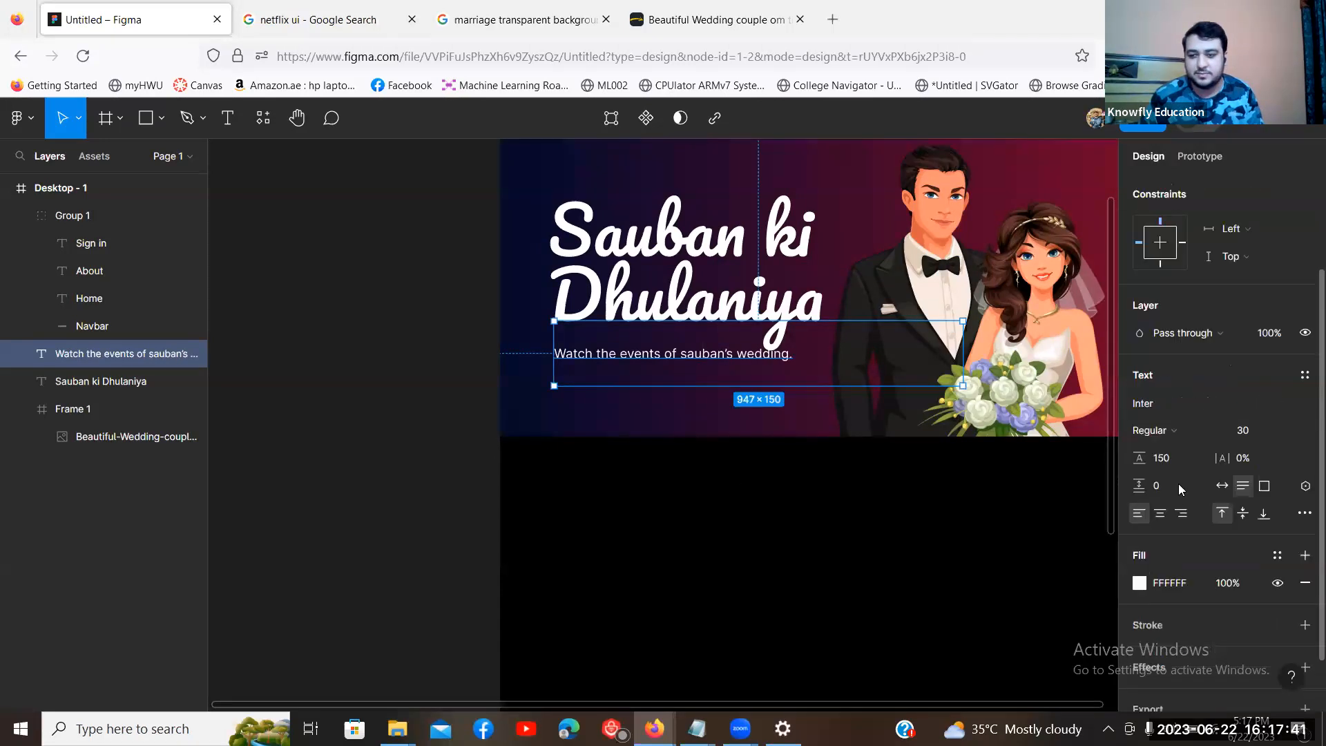
{"action": "left_click", "coordinate": [1167, 430]}
{"action": "left_click", "coordinate": [1183, 386]}
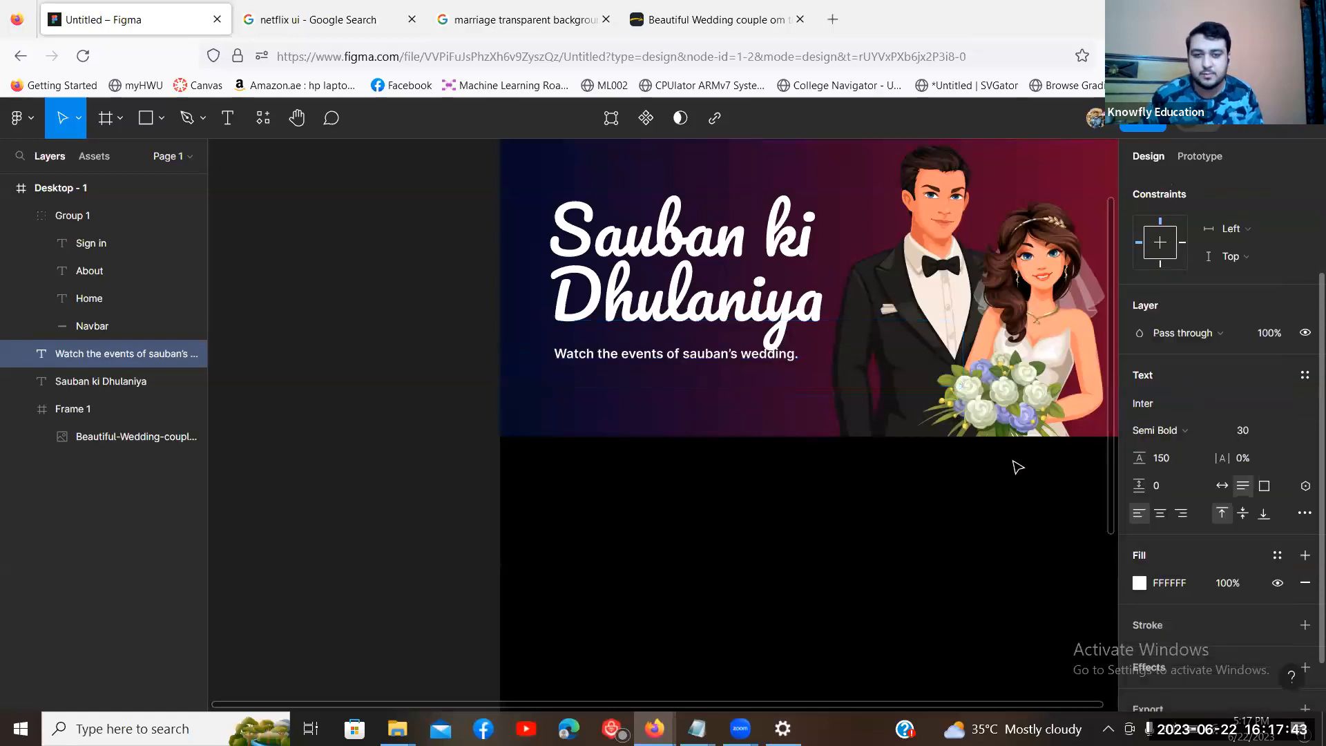
{"action": "left_click", "coordinate": [807, 499]}
{"action": "left_click_drag", "start_coordinate": [602, 356], "coordinate": [602, 351]}
{"action": "left_click", "coordinate": [925, 540]}
{"action": "left_click_drag", "start_coordinate": [681, 358], "coordinate": [681, 379]}
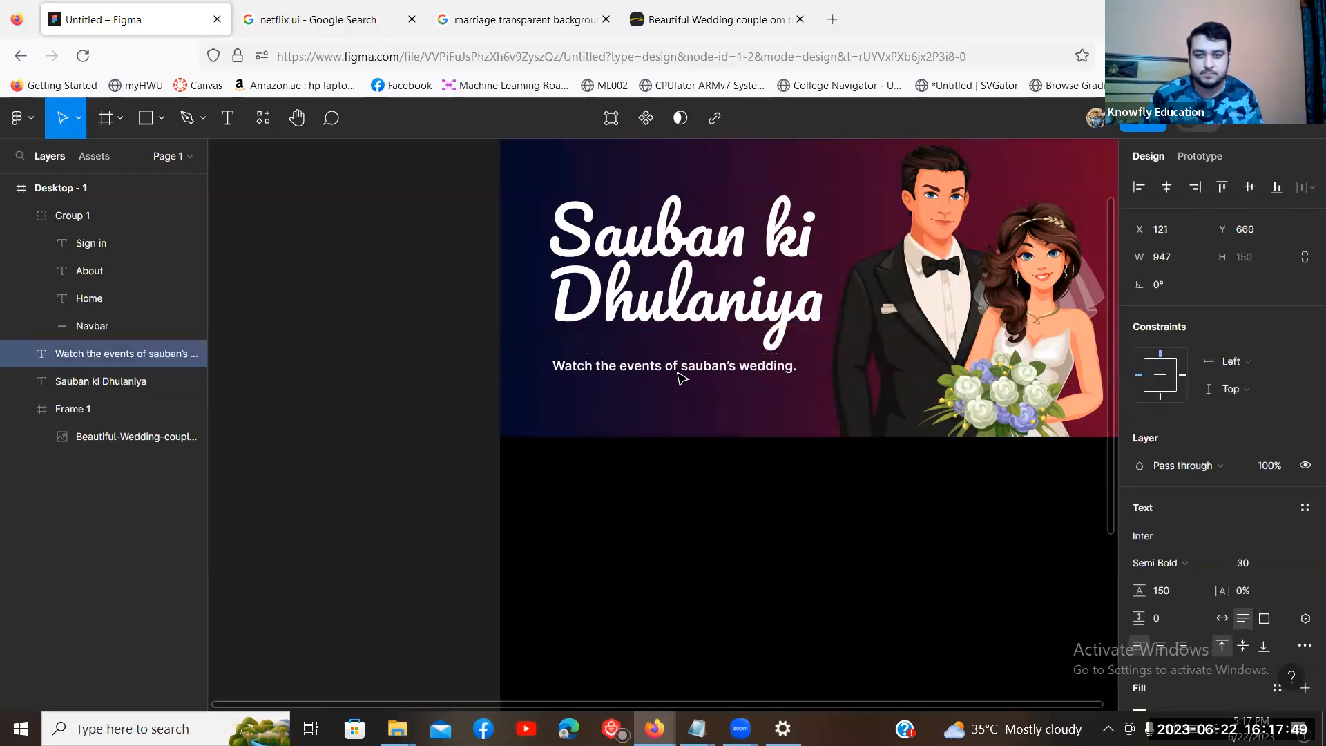
{"action": "left_click", "coordinate": [904, 531]}
Step: Try to move the tagline to X 93, Y 618 and narrow its text box to about 512, and undo the narrowing
{"action": "left_click_drag", "start_coordinate": [958, 548], "coordinate": [913, 594]}
{"action": "left_click_drag", "start_coordinate": [626, 424], "coordinate": [615, 405]}
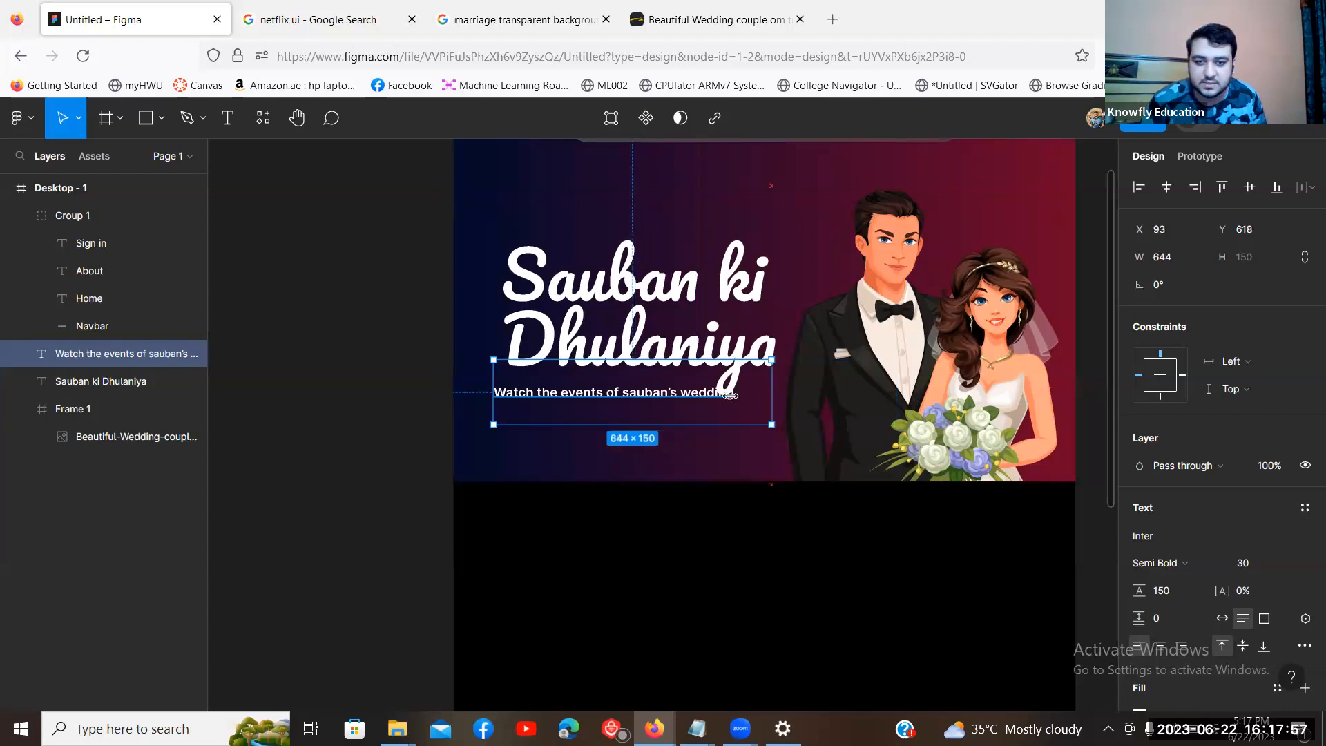
{"action": "left_click_drag", "start_coordinate": [771, 395], "coordinate": [711, 395]}
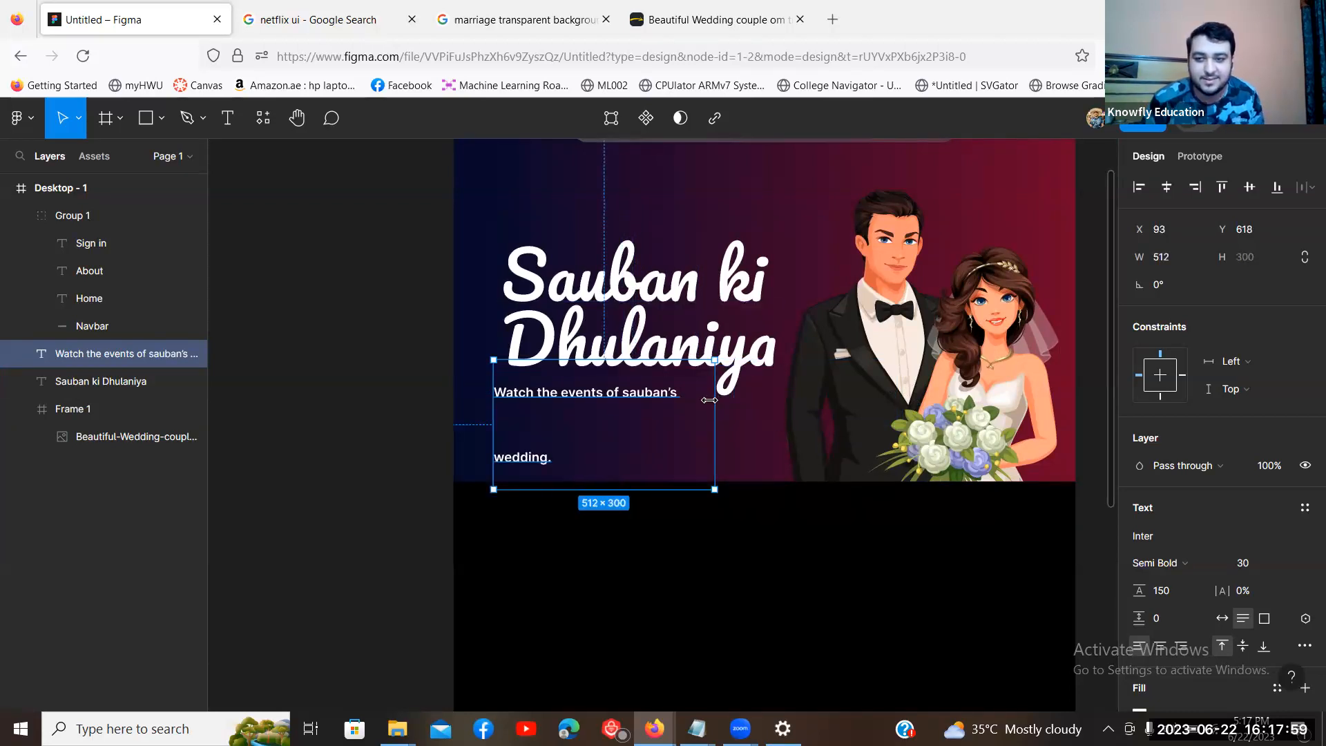
{"action": "key", "text": "ctrl+z"}
Step: Move the tagline to X 125, Y 608 and set its font size to 20
{"action": "left_click_drag", "start_coordinate": [627, 412], "coordinate": [641, 408]}
{"action": "left_click", "coordinate": [1250, 564]}
{"action": "type", "text": "20"}
{"action": "key", "text": "Return"}
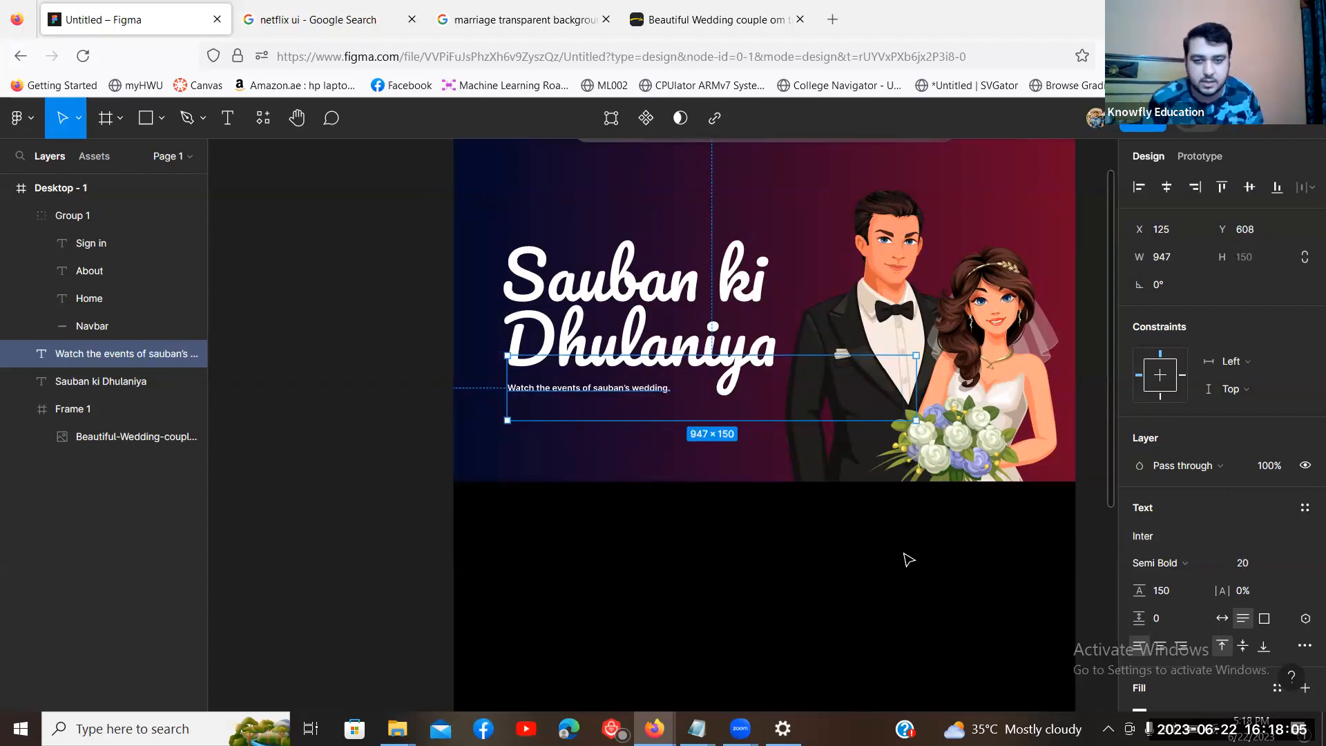
Step: Nudge the tagline closer beneath the headline, to X 129, Y 598
{"action": "left_click", "coordinate": [907, 556]}
{"action": "key", "text": "ctrl+plus"}
{"action": "left_click_drag", "start_coordinate": [523, 356], "coordinate": [523, 348]}
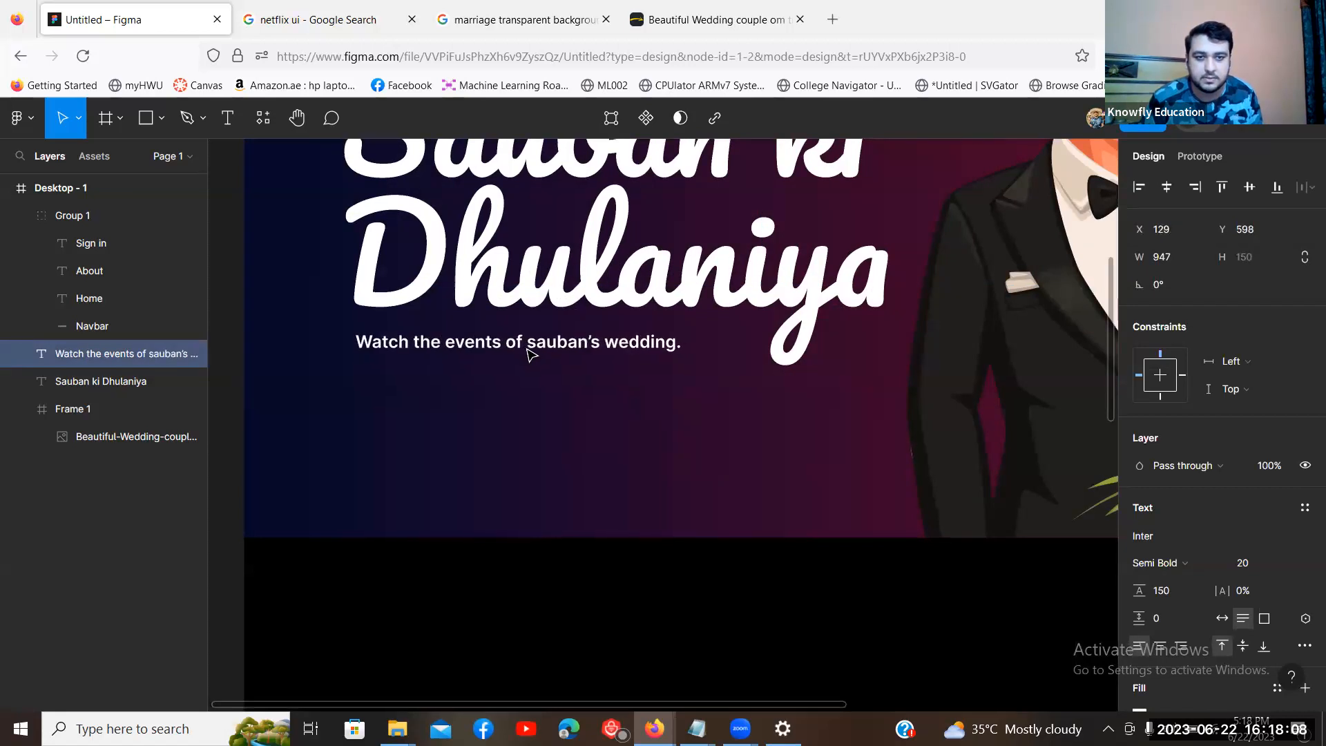
{"action": "left_click", "coordinate": [843, 610]}
{"action": "key", "text": "ctrl+minus"}
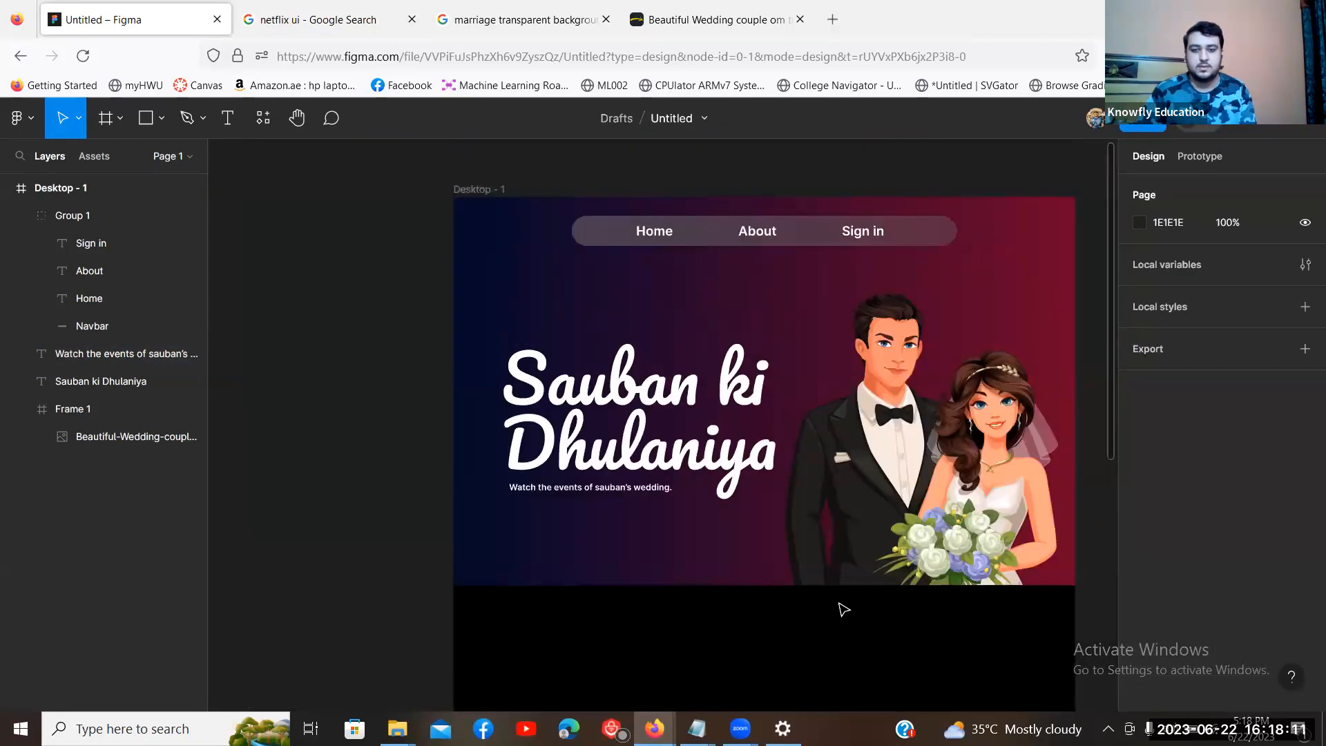
{"action": "left_click_drag", "start_coordinate": [968, 553], "coordinate": [879, 553]}
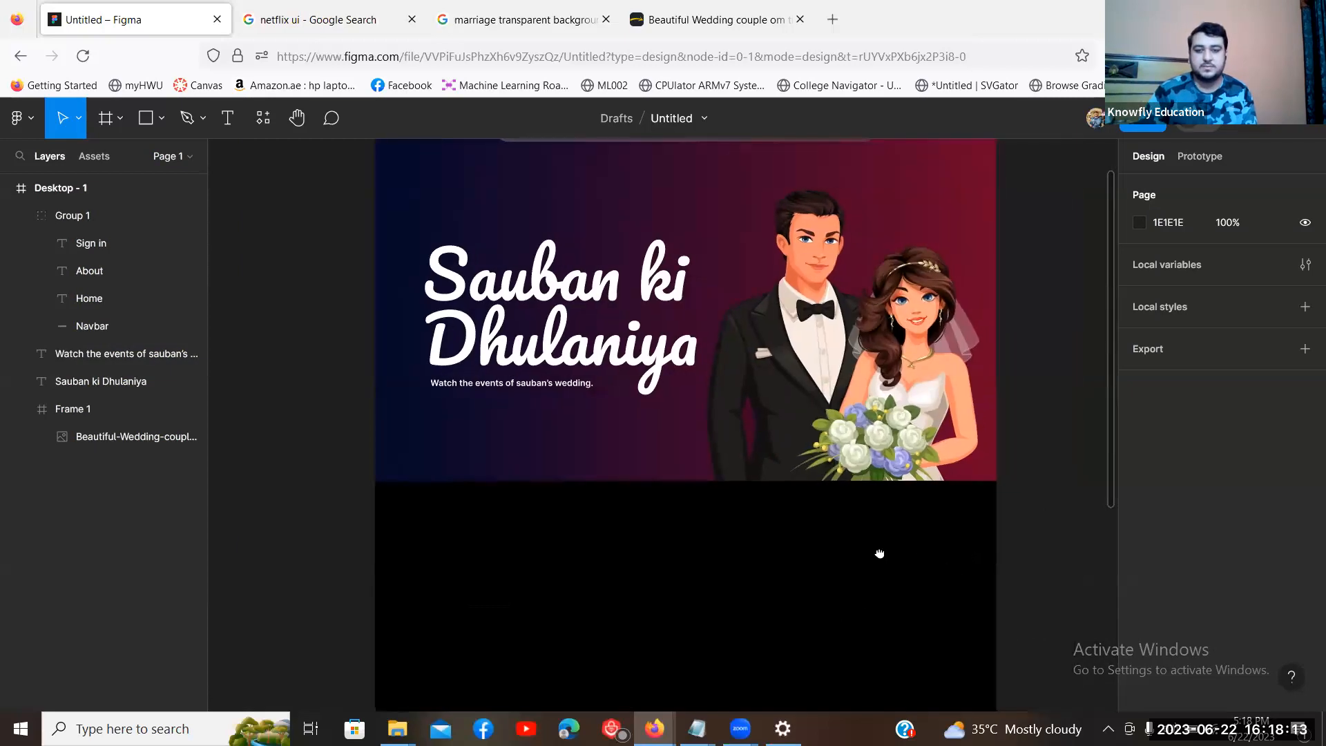
{"action": "key", "text": "ctrl+minus"}
{"action": "scroll", "coordinate": [883, 557], "scroll_direction": "down", "scroll_amount": 1}
{"action": "scroll", "coordinate": [883, 557], "scroll_direction": "up", "scroll_amount": 2}
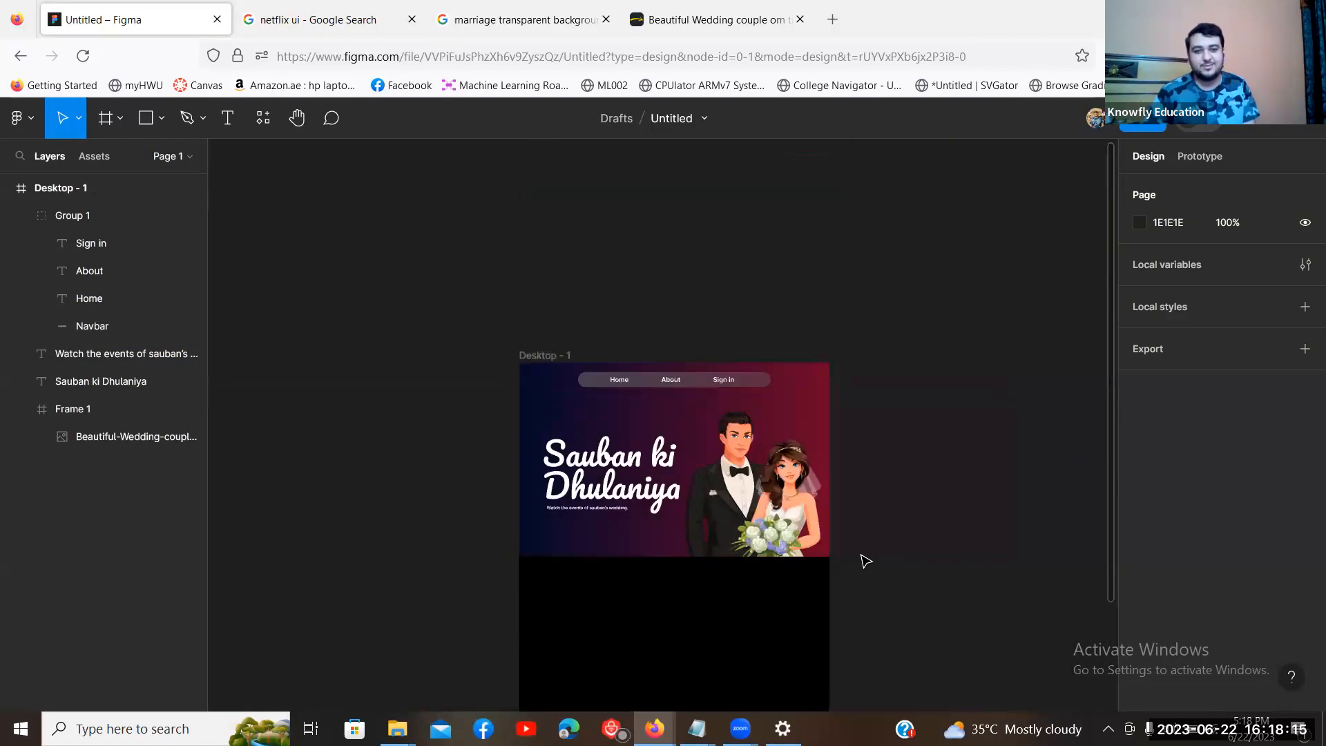
{"action": "scroll", "coordinate": [861, 552], "scroll_direction": "down", "scroll_amount": 3}
{"action": "scroll", "coordinate": [862, 551], "scroll_direction": "up", "scroll_amount": 2}
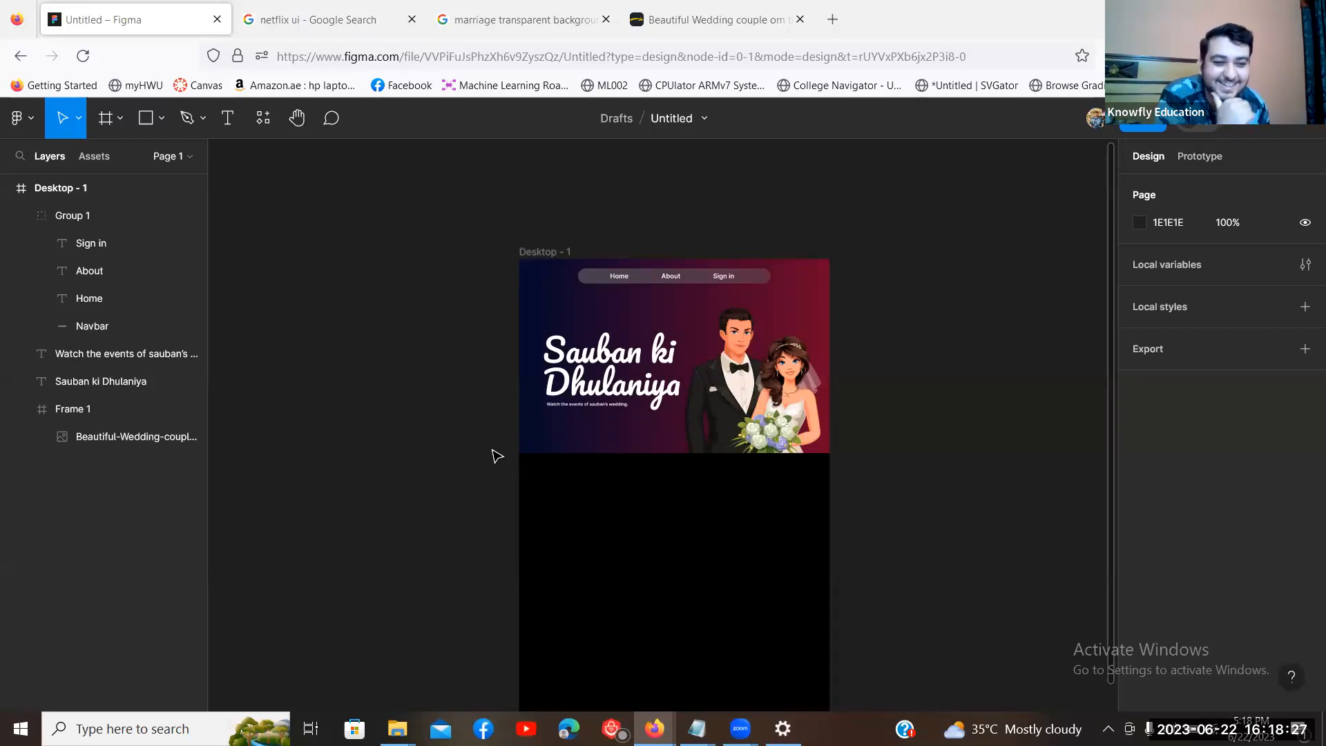
Step: Revisit the wedding couple image's search result and SimilarPNG download page, and return to the Figma file
{"action": "left_click", "coordinate": [539, 12]}
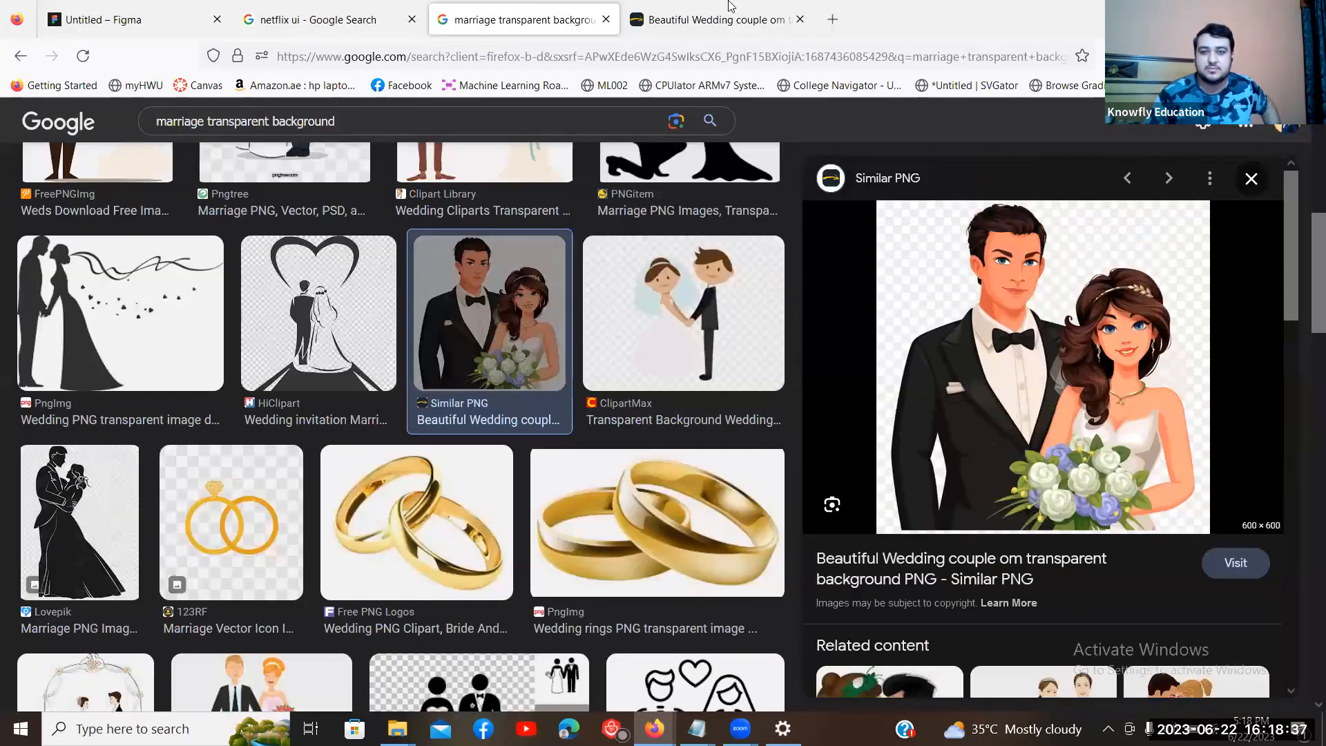
{"action": "left_click", "coordinate": [729, 6]}
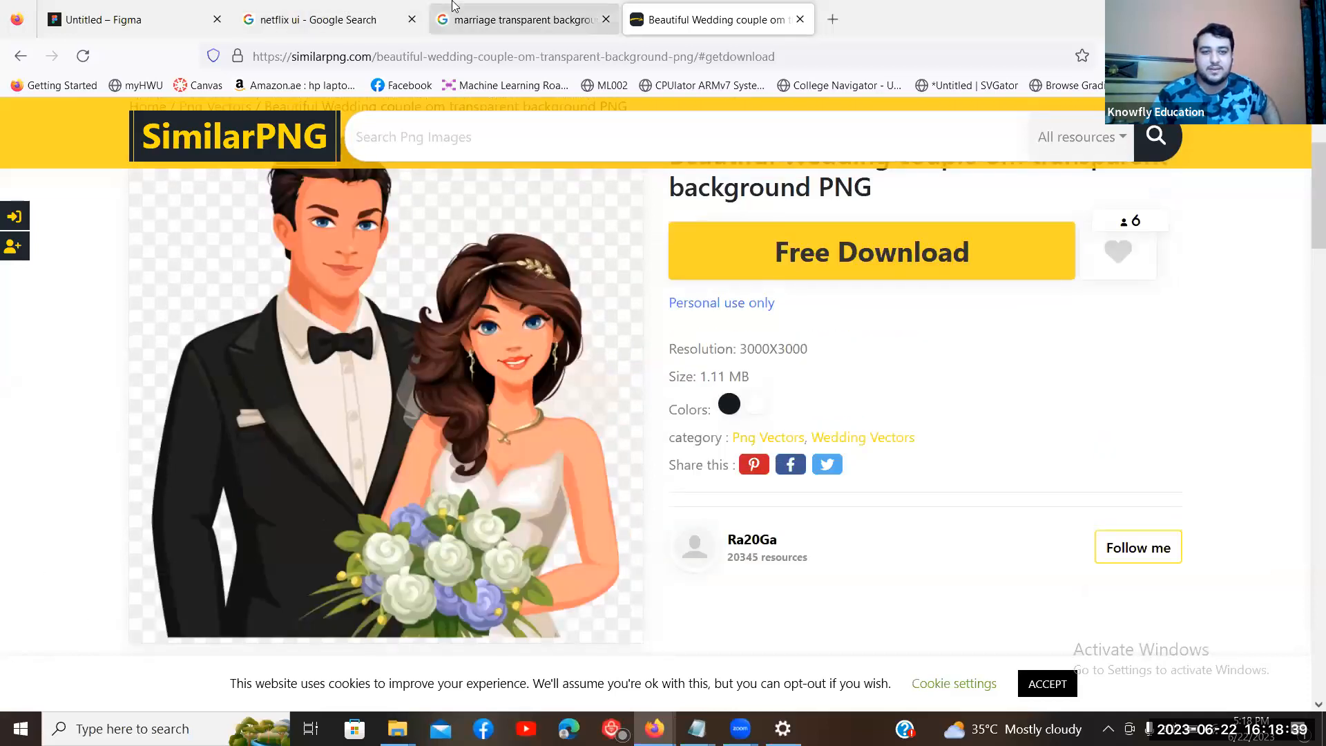
{"action": "left_click", "coordinate": [452, 9]}
{"action": "left_click", "coordinate": [93, 12]}
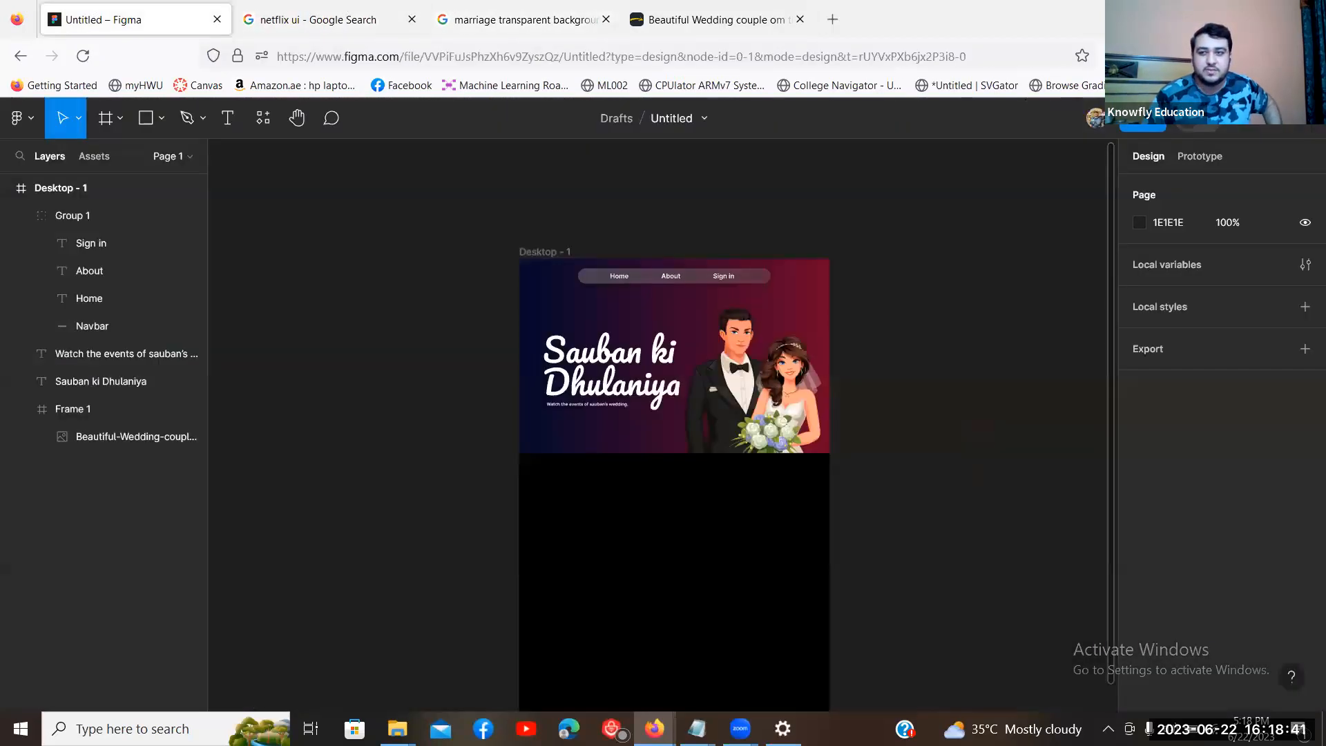
Step: Place the downloaded wedding couple PNG on the canvas from the browser's recent downloads, and delete that extra copy
{"action": "left_click", "coordinate": [1241, 56]}
{"action": "left_click_drag", "start_coordinate": [1080, 105], "coordinate": [998, 495]}
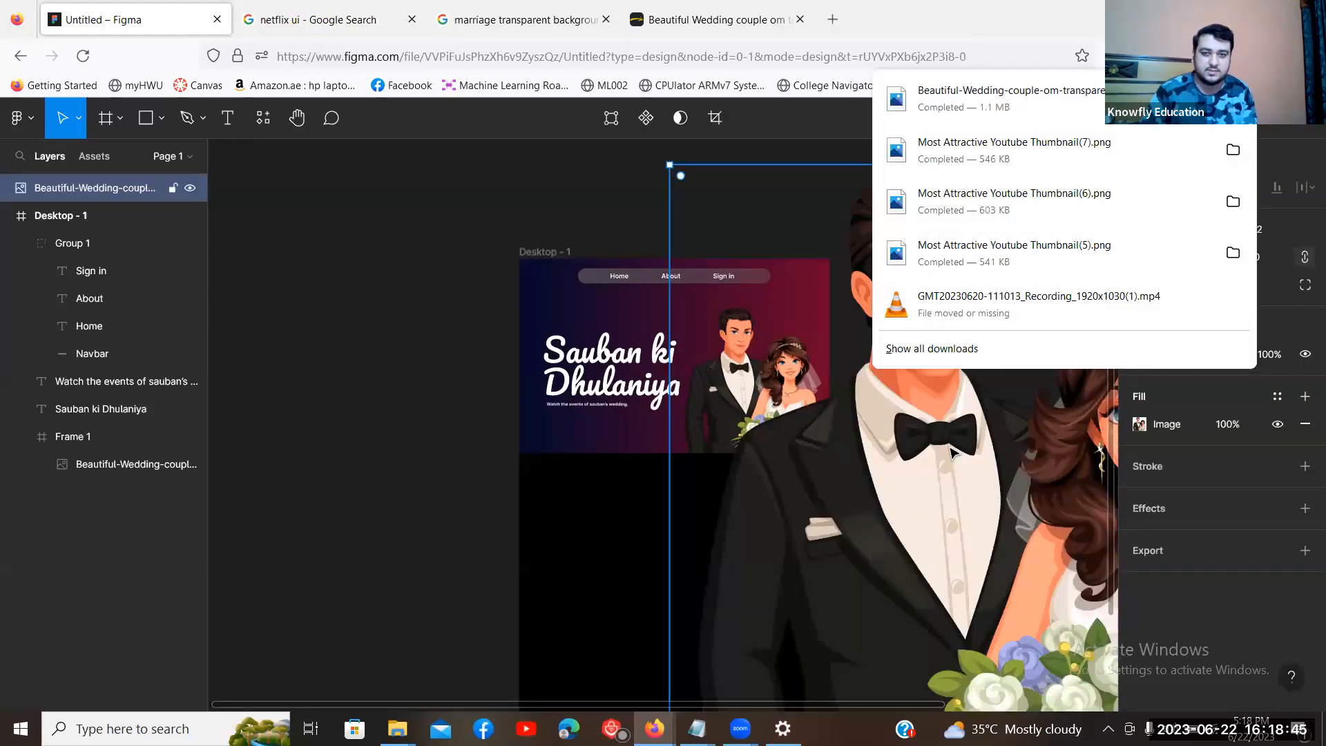
{"action": "left_click", "coordinate": [951, 450]}
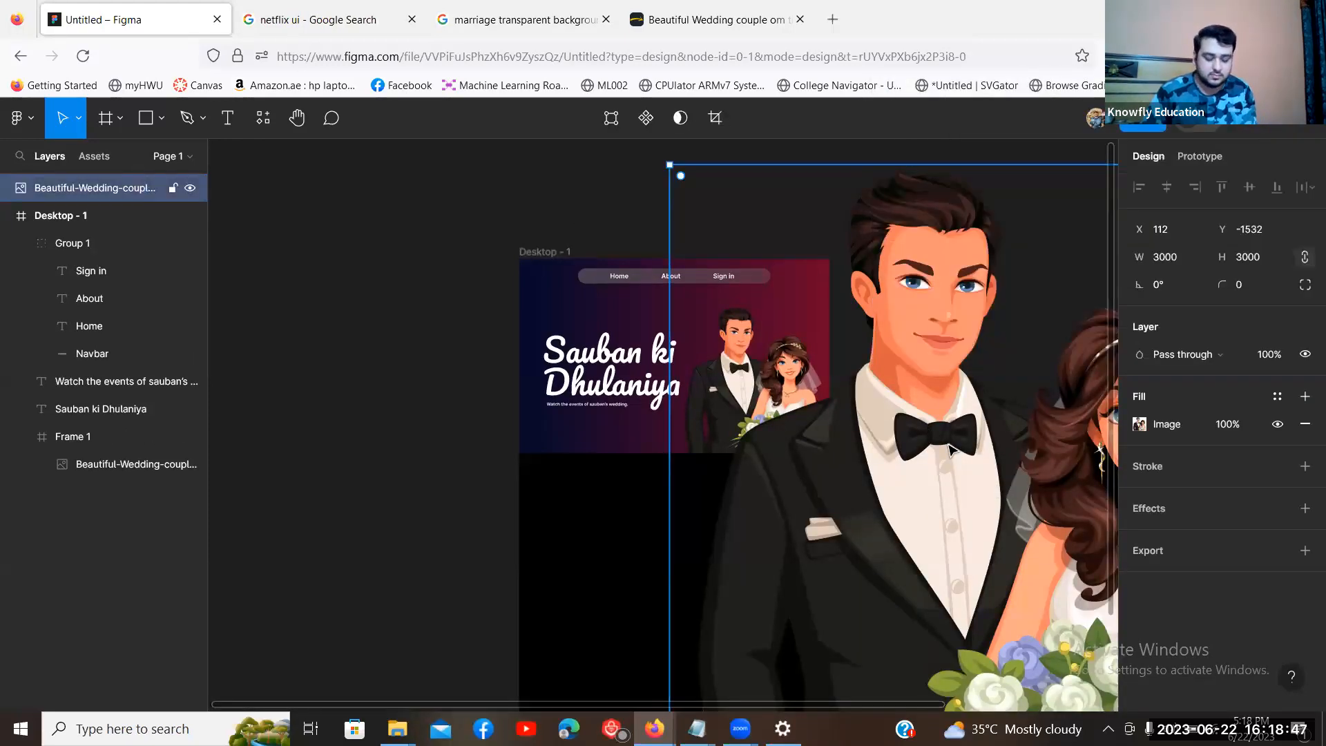
{"action": "key", "text": "Delete"}
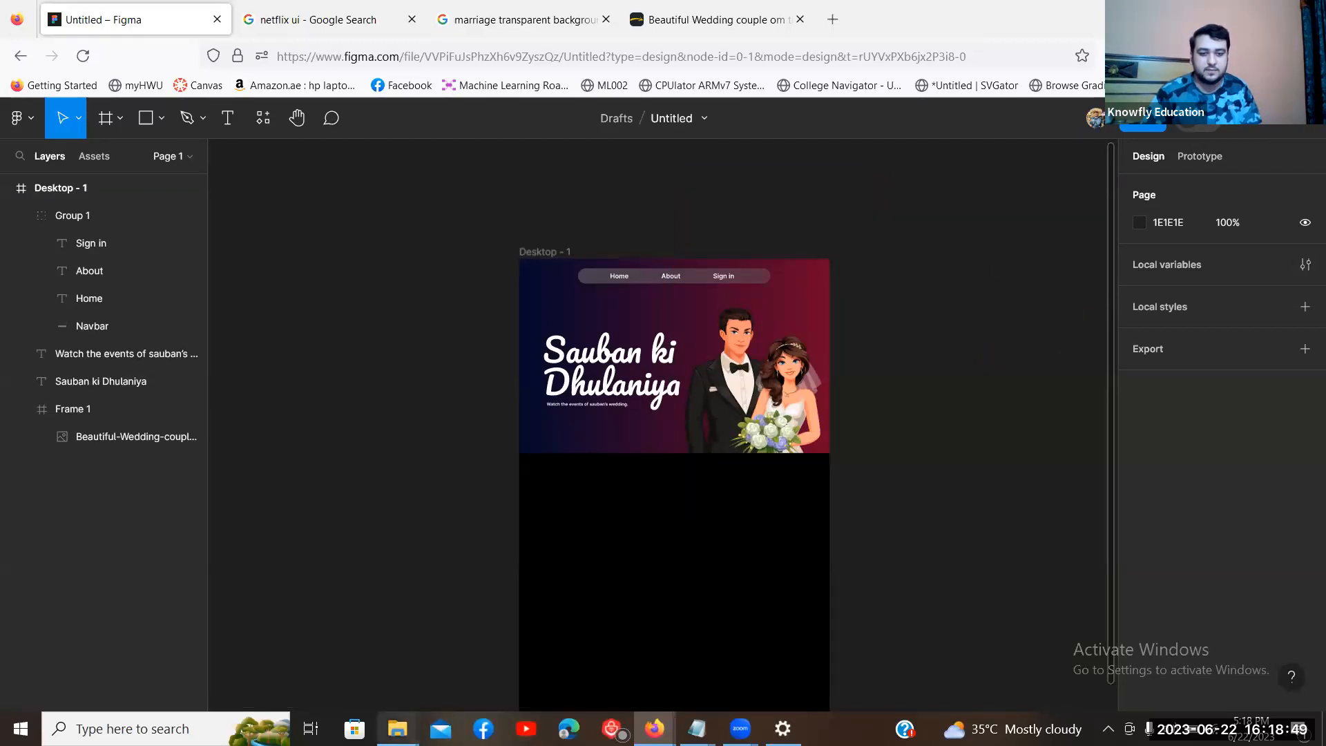
Step: Place the wedding couple PNG on the canvas from File Explorer's Downloads folder, and delete the extra full-size copy
{"action": "mouse_move", "coordinate": [397, 729]}
{"action": "left_click", "coordinate": [208, 646]}
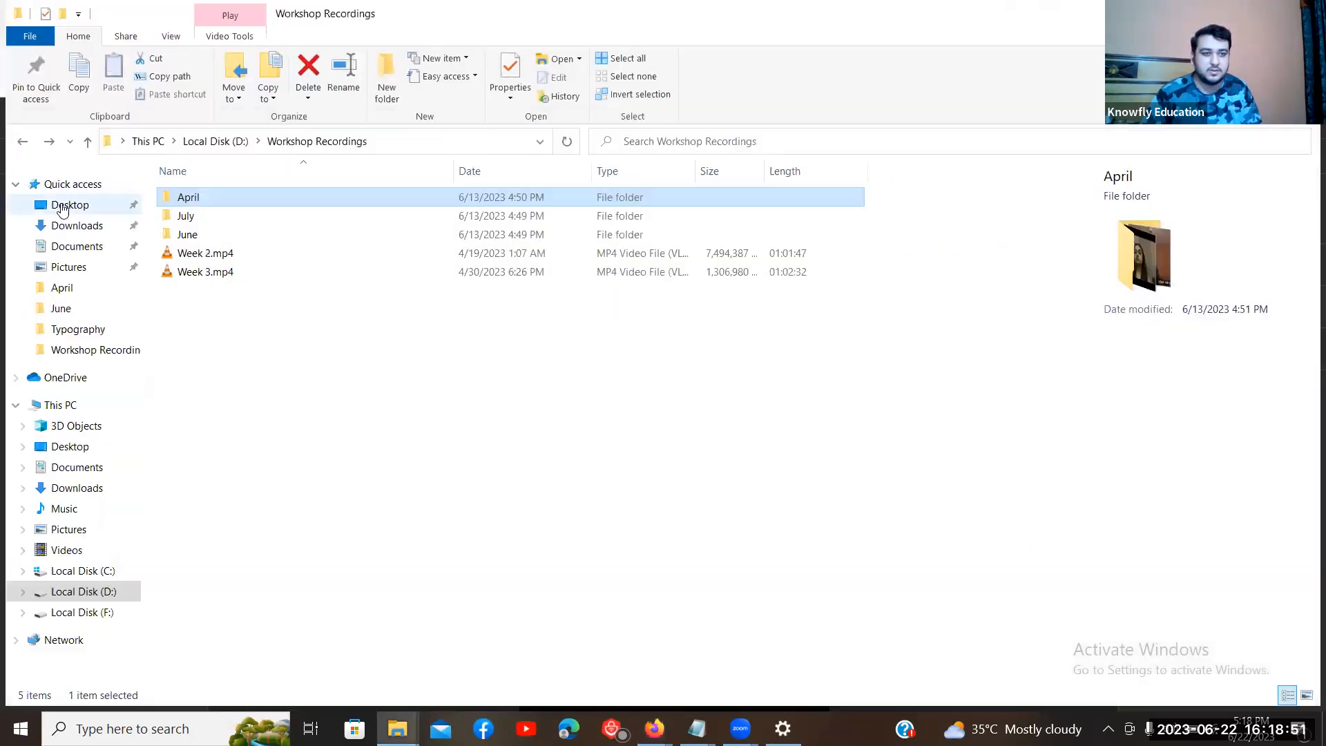
{"action": "left_click", "coordinate": [62, 226]}
{"action": "left_click_drag", "start_coordinate": [782, 299], "coordinate": [626, 169]}
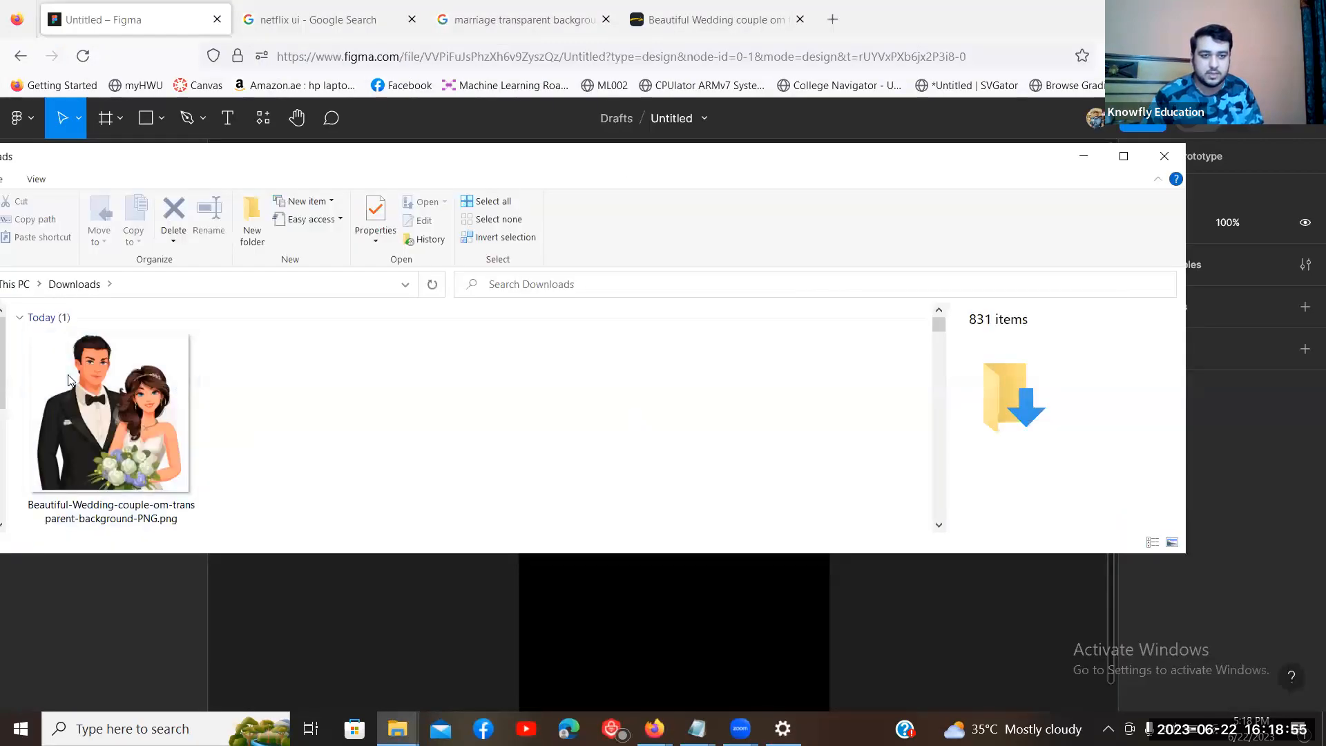
{"action": "left_click_drag", "start_coordinate": [750, 164], "coordinate": [1258, 219]}
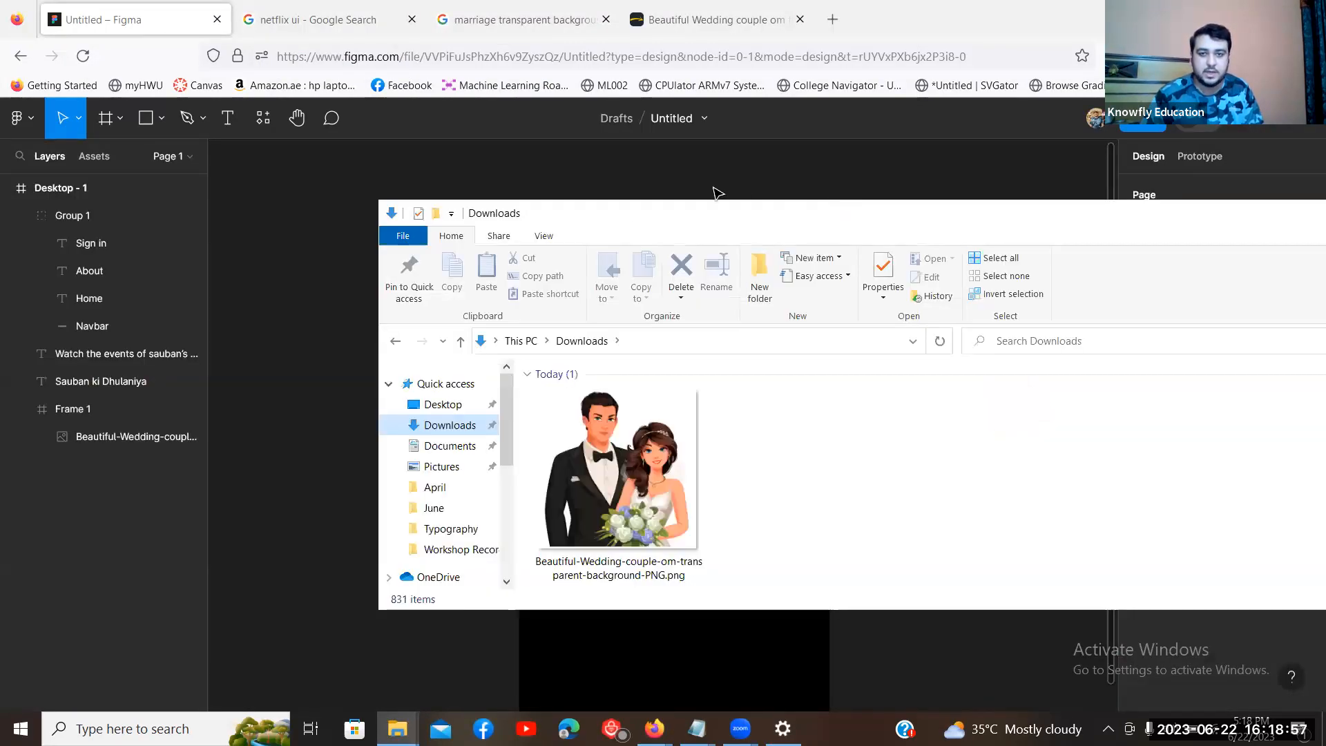
{"action": "left_click_drag", "start_coordinate": [625, 212], "coordinate": [989, 215]}
{"action": "left_click_drag", "start_coordinate": [983, 486], "coordinate": [506, 273]}
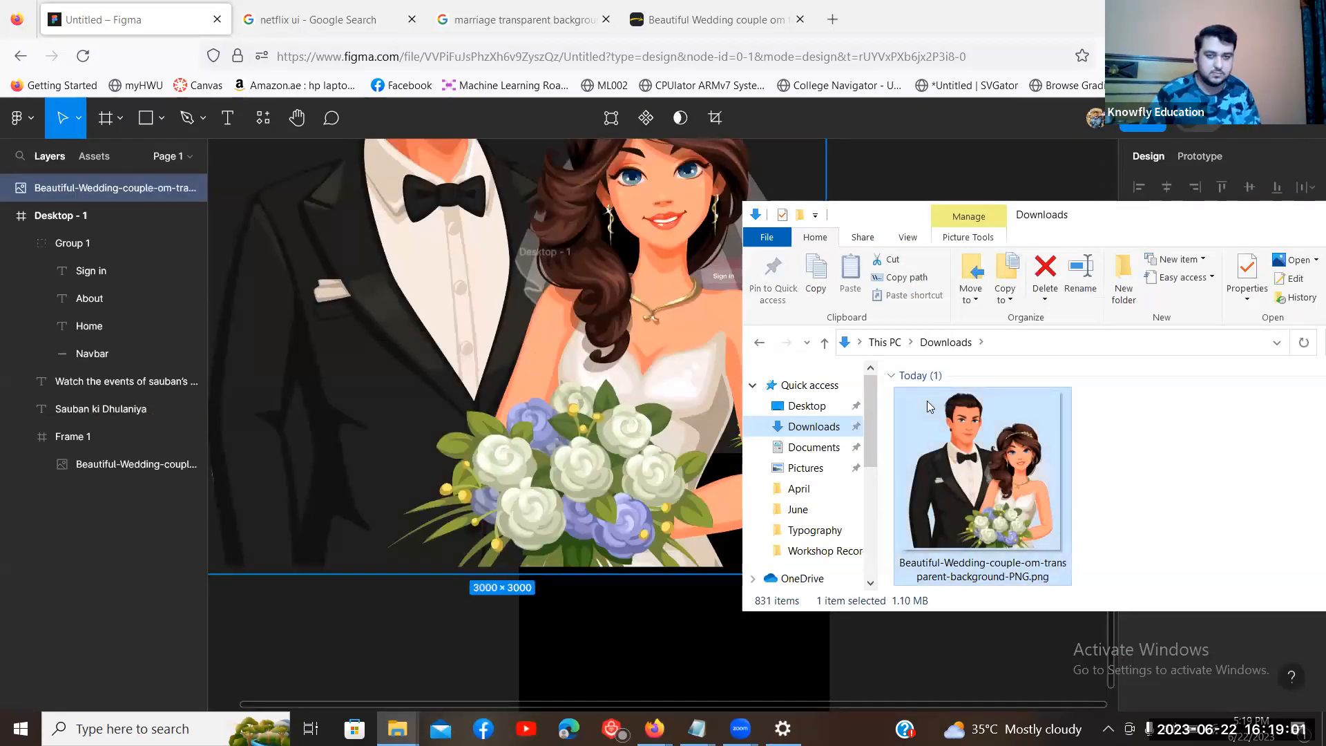
{"action": "left_click", "coordinate": [642, 296]}
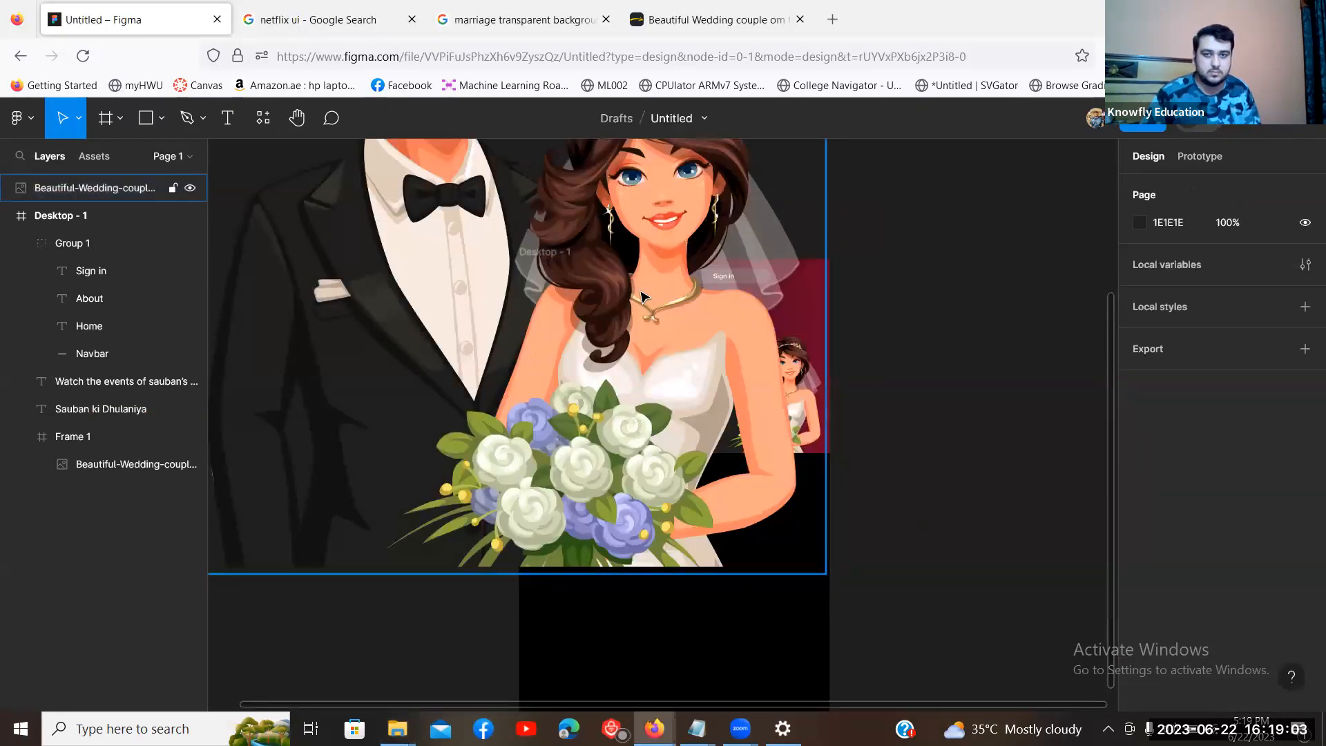
{"action": "left_click", "coordinate": [971, 320]}
{"action": "left_click", "coordinate": [723, 467]}
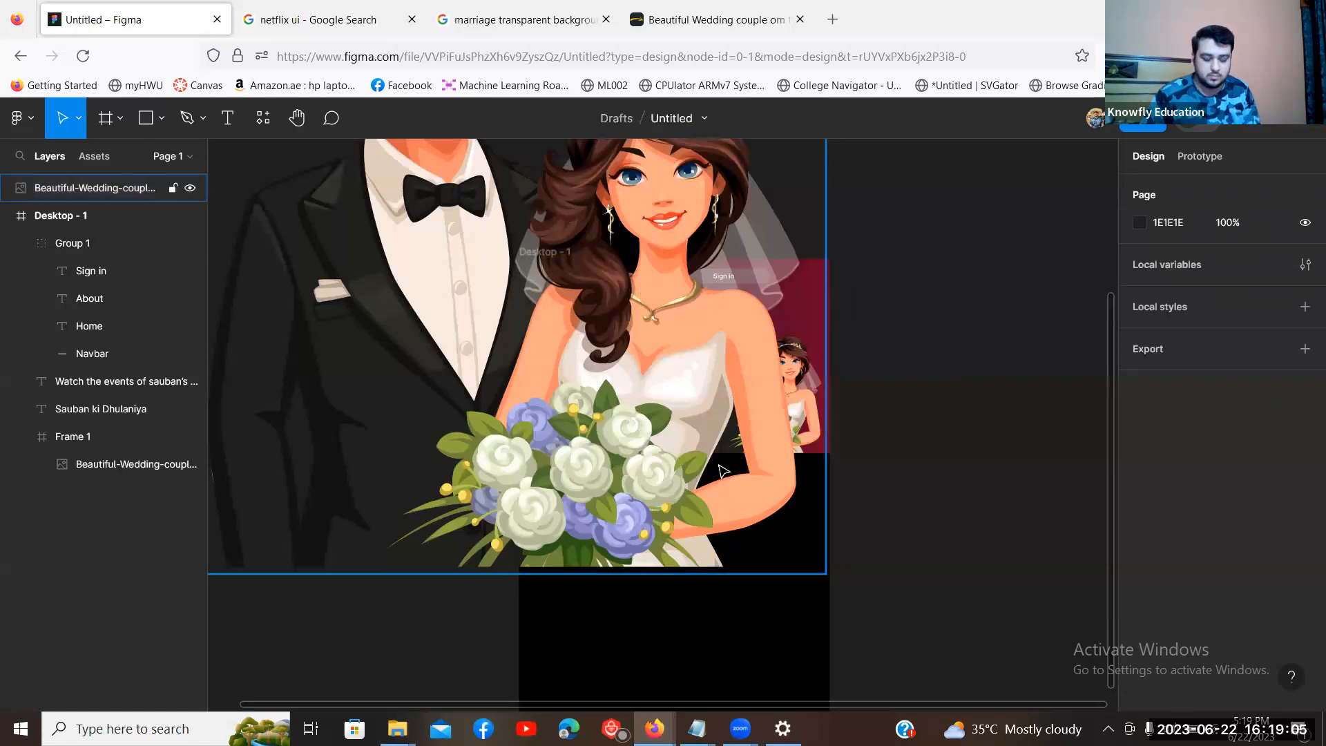
{"action": "key", "text": "Delete"}
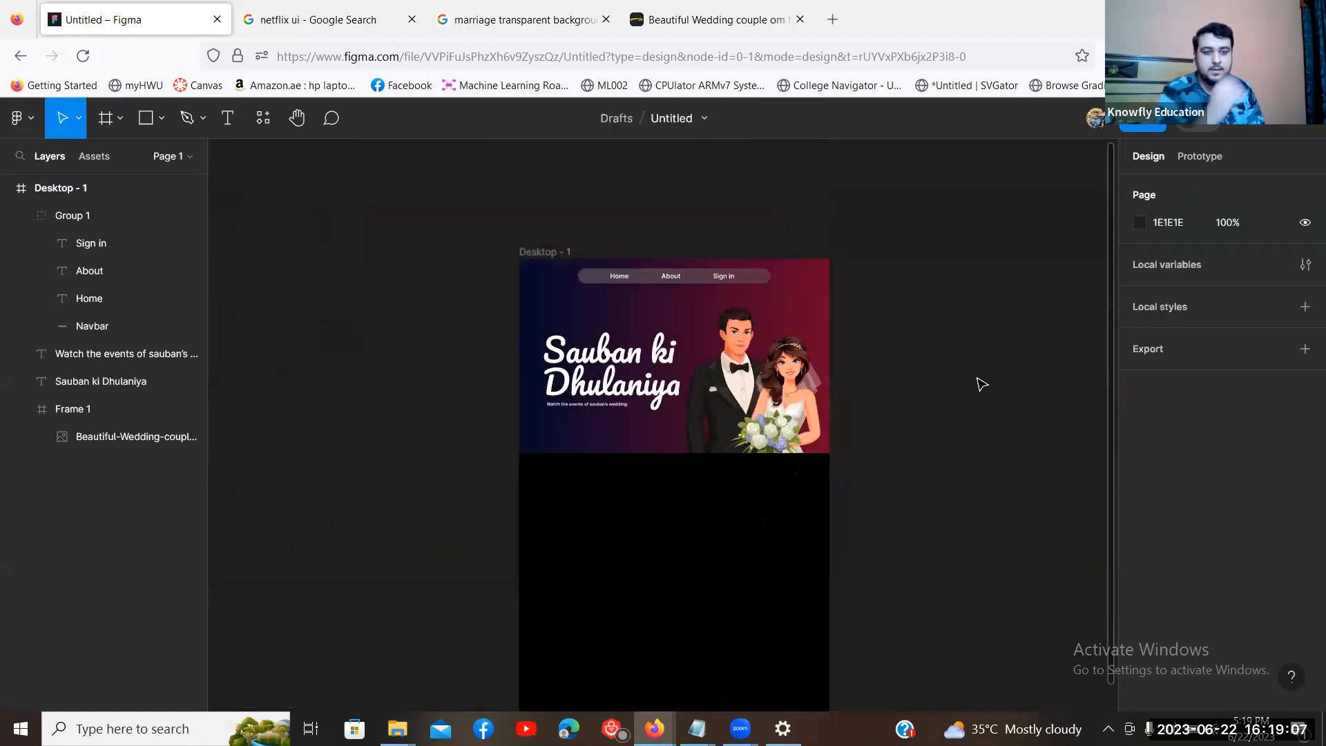
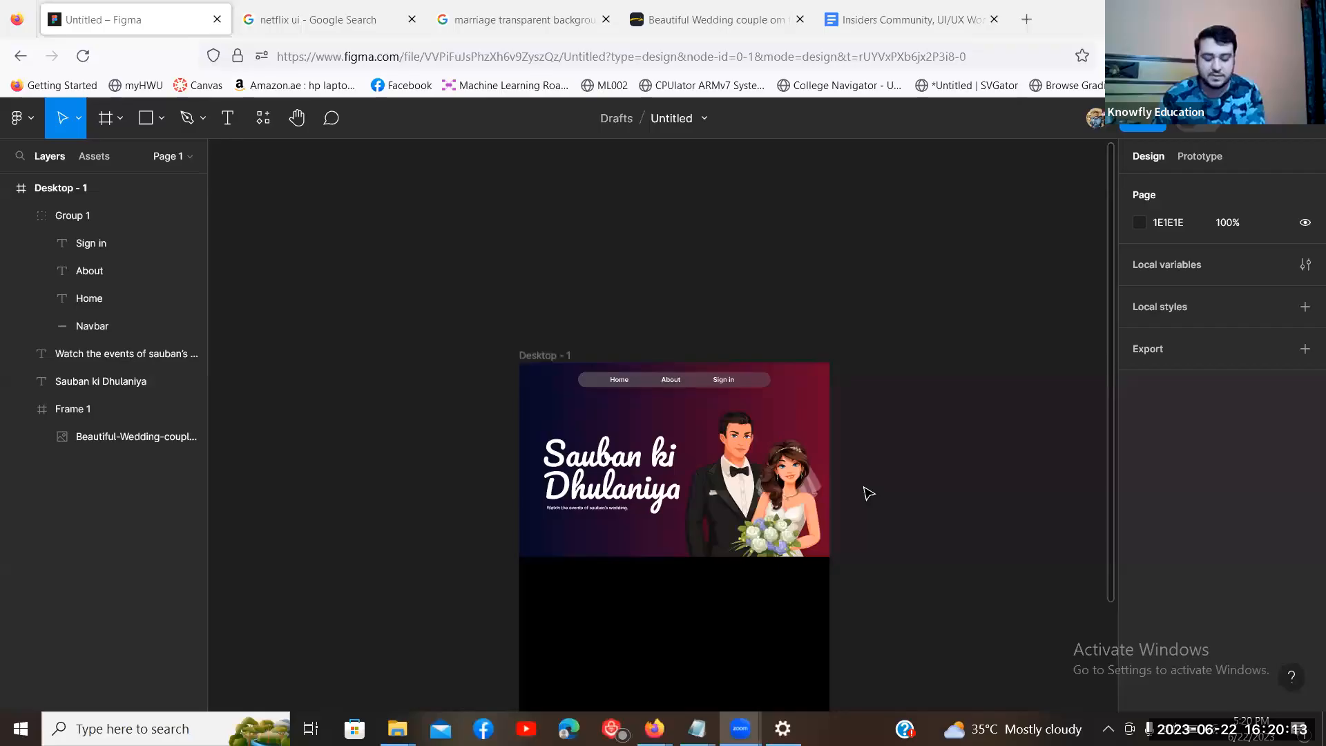
Step: Nudge the About and Sign in labels inside the navbar, placing Sign in at X 900, Y 61
{"action": "key", "text": "ctrl+plus"}
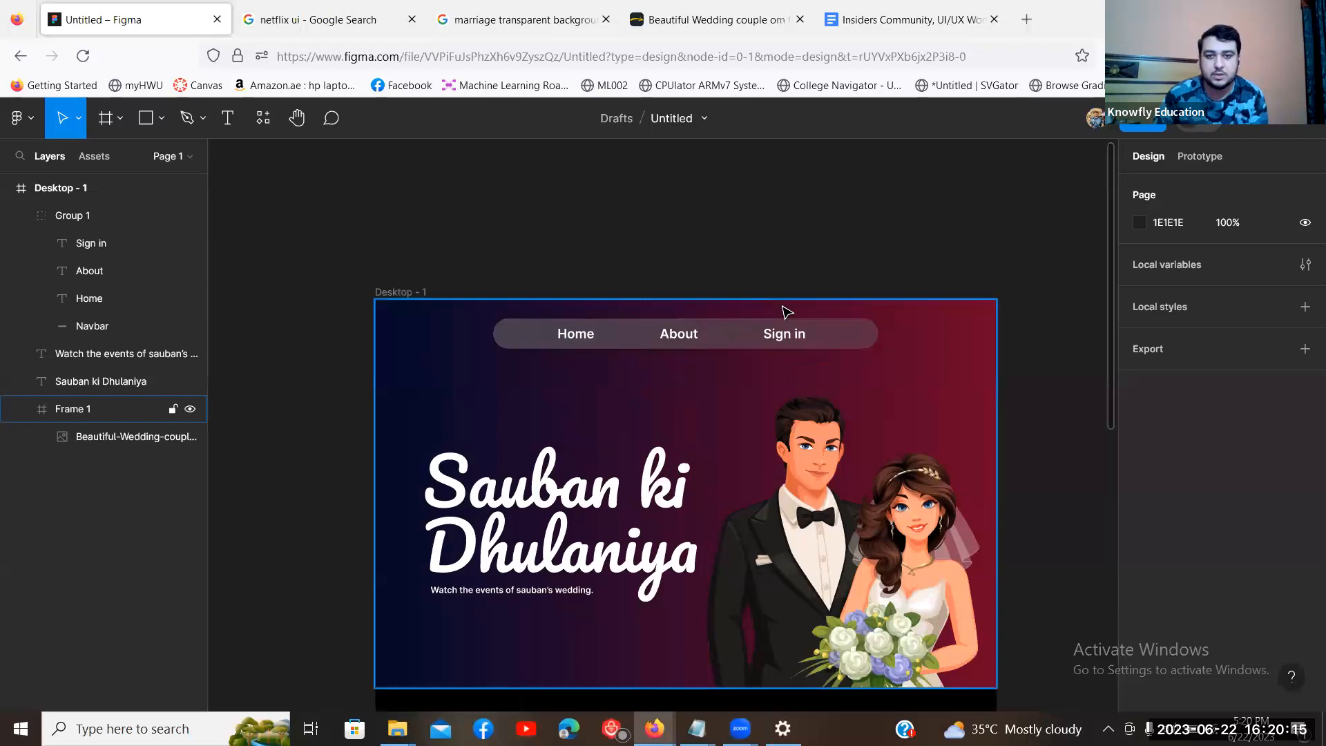
{"action": "key", "text": "ctrl+plus"}
{"action": "key", "text": "ctrl+minus"}
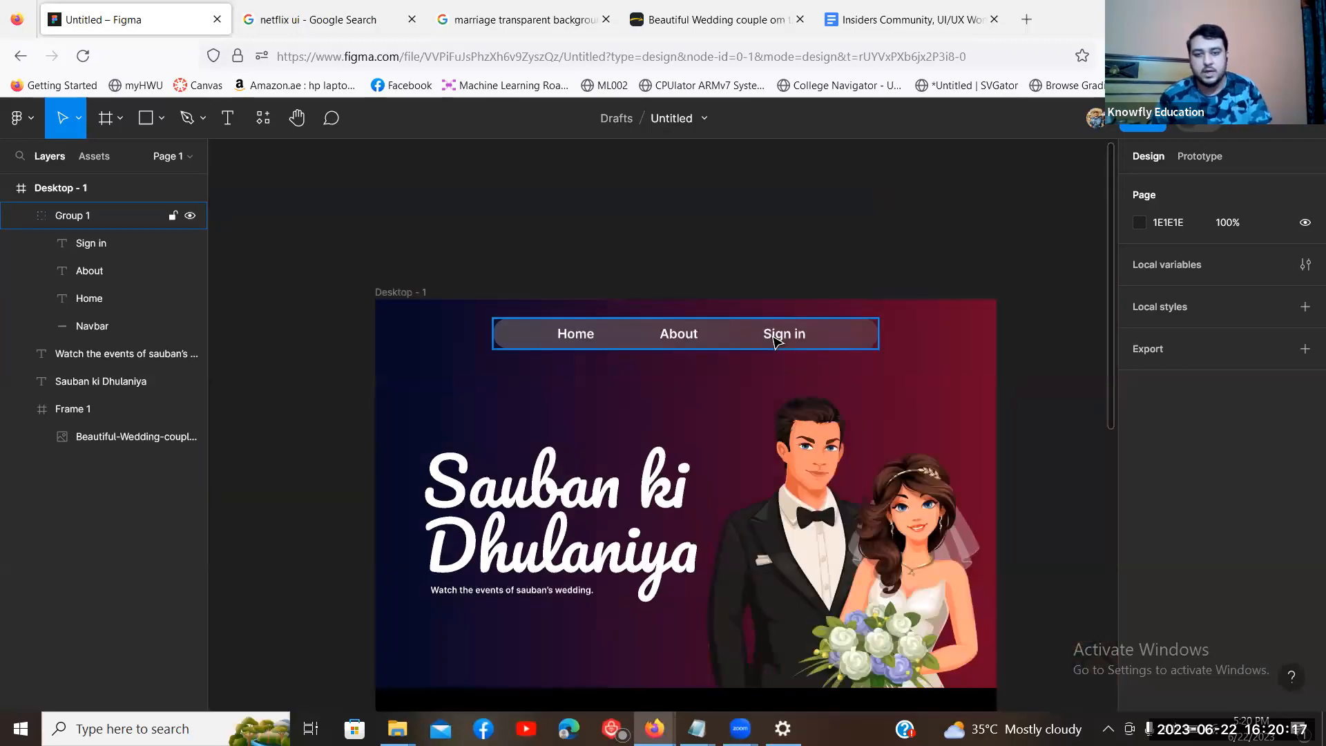
{"action": "left_click", "coordinate": [642, 339]}
{"action": "key", "text": "ctrl+plus"}
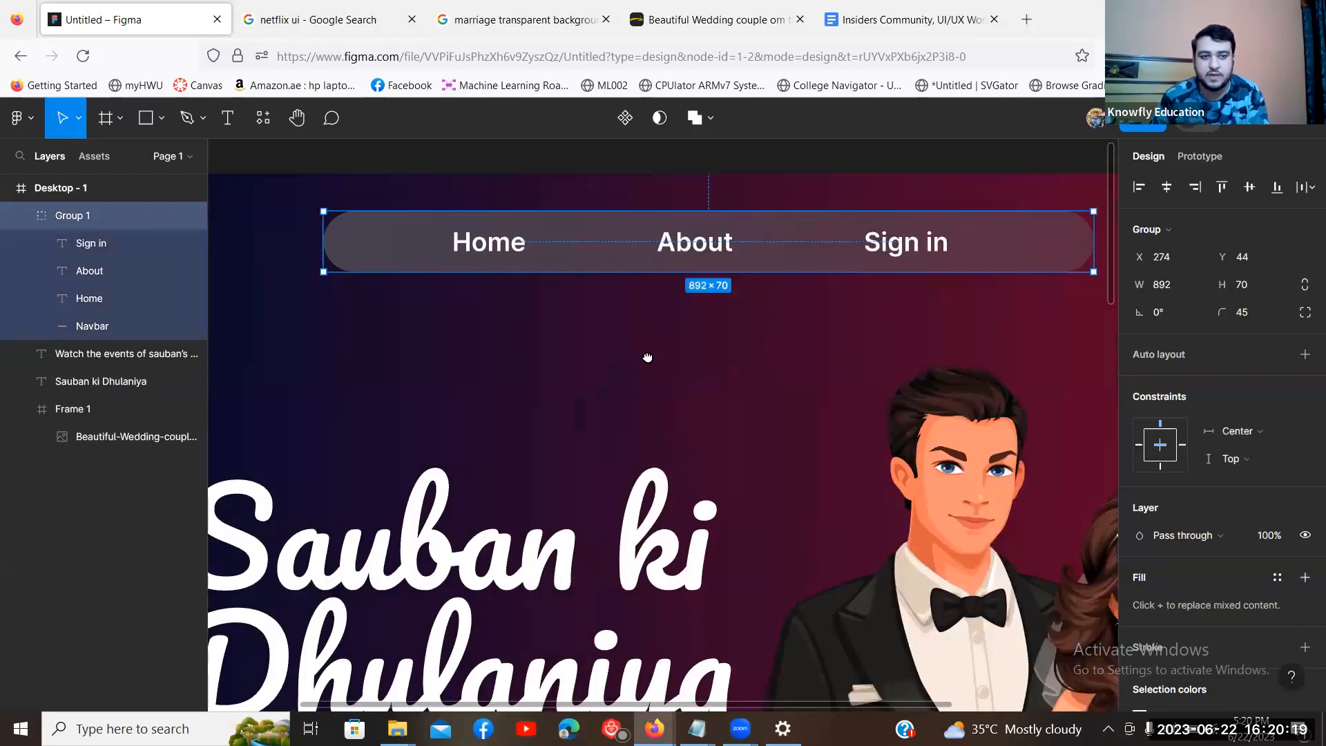
{"action": "left_click_drag", "start_coordinate": [647, 357], "coordinate": [603, 426]}
{"action": "double_click", "coordinate": [659, 319]}
{"action": "mouse_move", "coordinate": [644, 321]}
{"action": "left_mouse_down"}
{"action": "mouse_move", "coordinate": [579, 321]}
{"action": "mouse_move", "coordinate": [658, 321]}
{"action": "left_mouse_up"}
{"action": "mouse_move", "coordinate": [868, 317]}
{"action": "left_mouse_down"}
{"action": "mouse_move", "coordinate": [817, 317]}
{"action": "mouse_move", "coordinate": [862, 317]}
{"action": "left_mouse_up"}
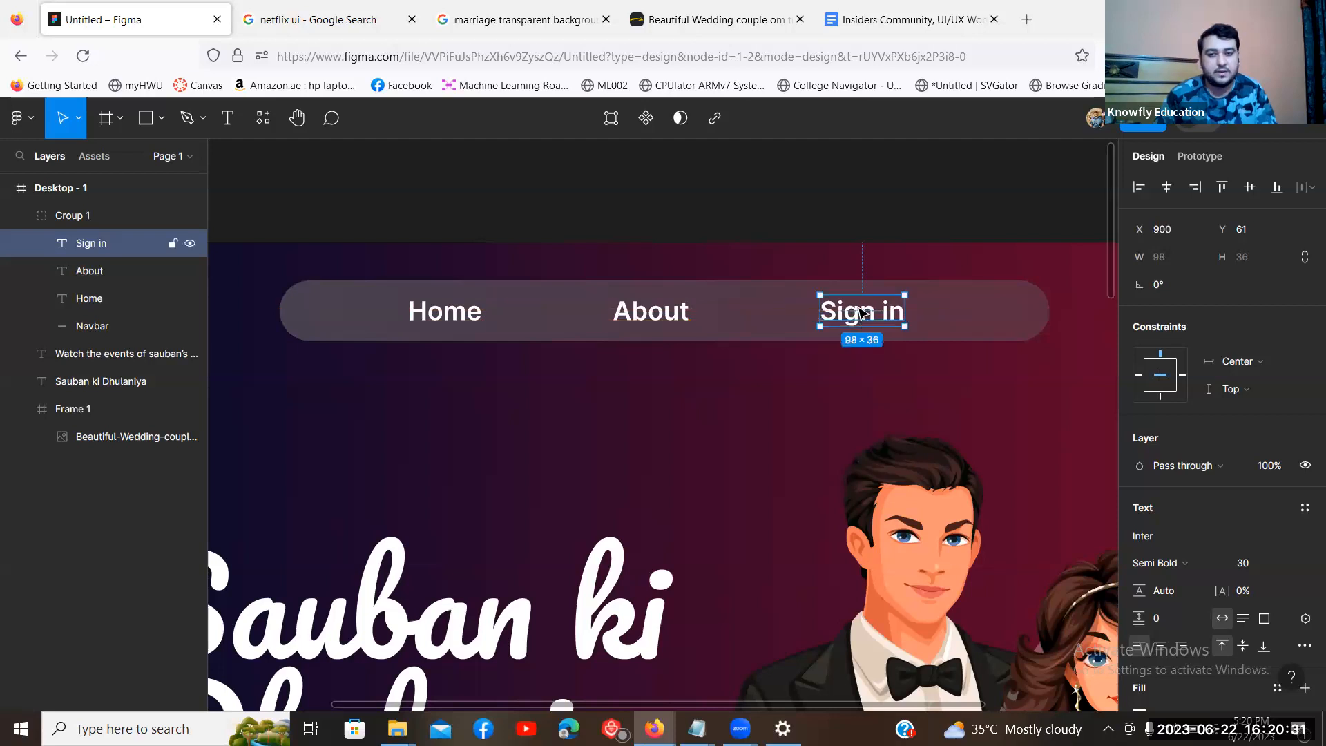
{"action": "left_click", "coordinate": [875, 218]}
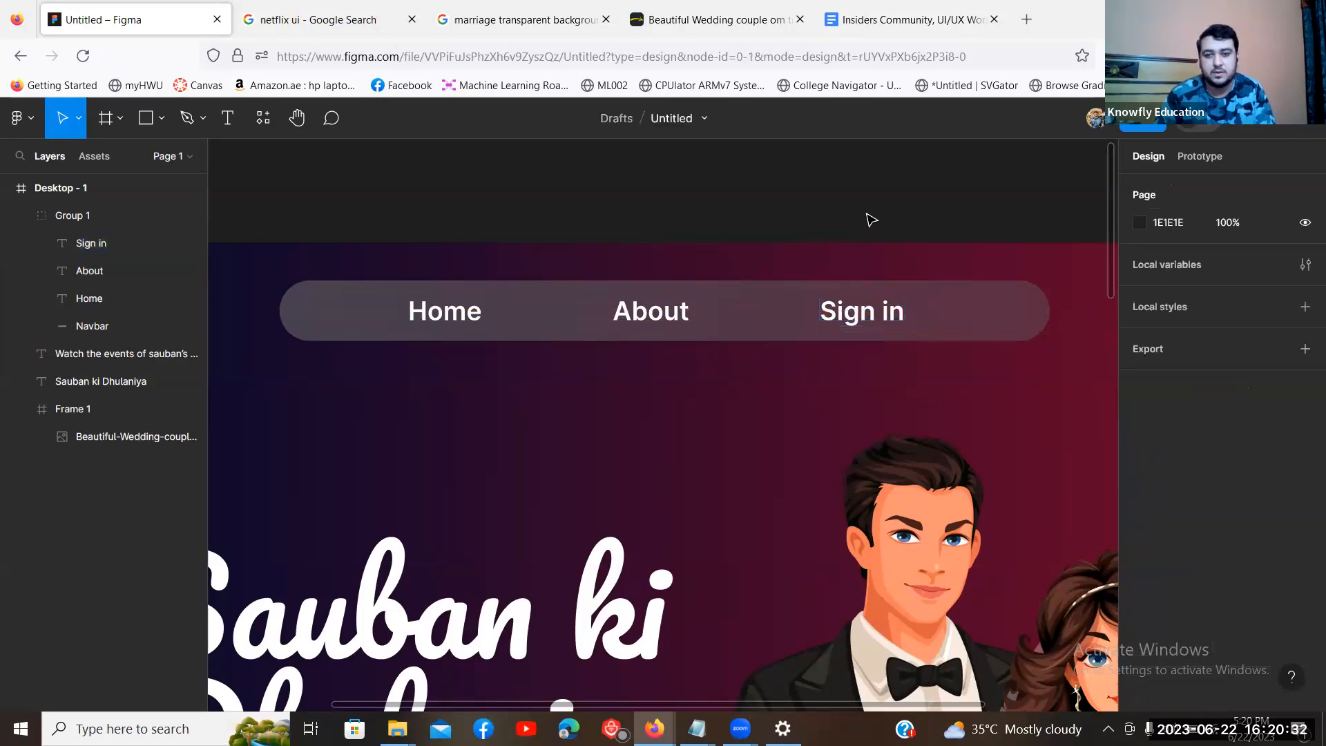
Step: Move About close to Home in the navbar and Sign in to X 655, Y 61
{"action": "left_click", "coordinate": [449, 322]}
{"action": "double_click", "coordinate": [445, 314]}
{"action": "left_click_drag", "start_coordinate": [656, 320], "coordinate": [542, 316]}
{"action": "left_click_drag", "start_coordinate": [891, 317], "coordinate": [679, 316]}
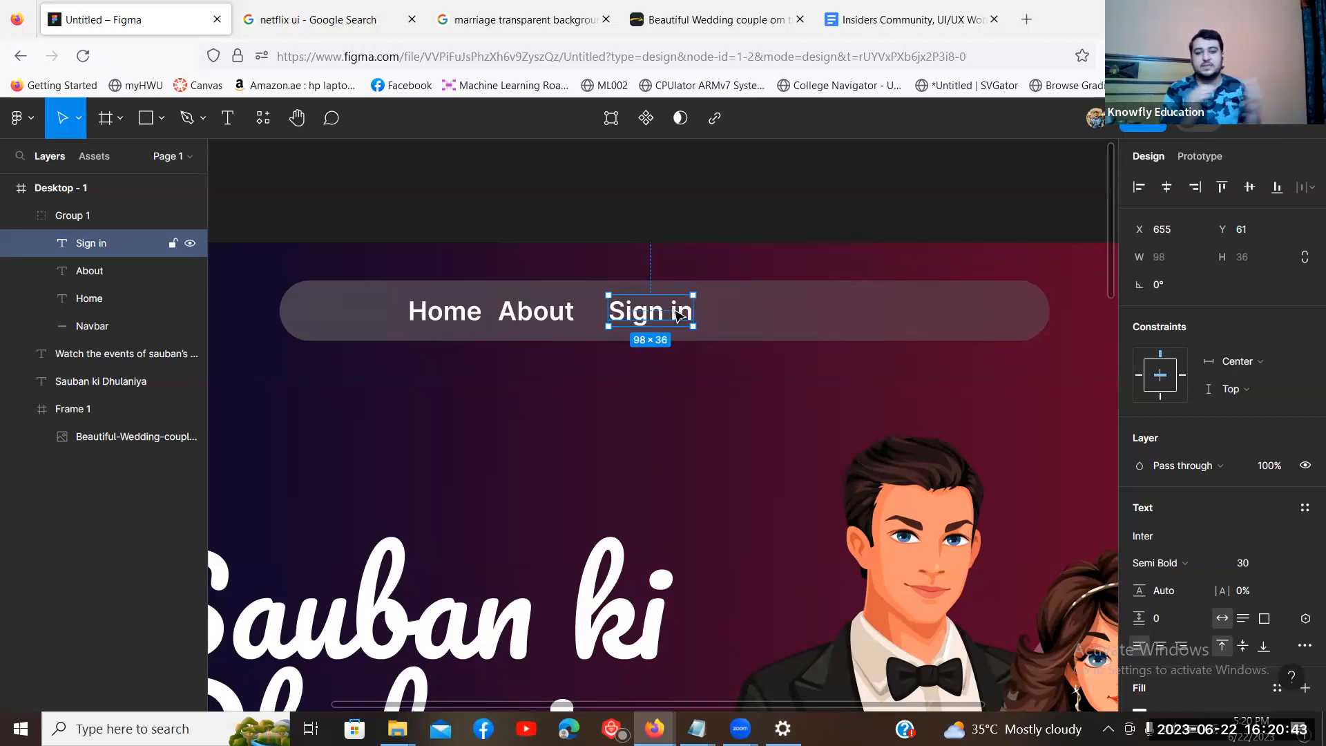
Step: Add auto layout to the Home, About and Sign in labels together and align their contents to the center
{"action": "left_click", "coordinate": [453, 311]}
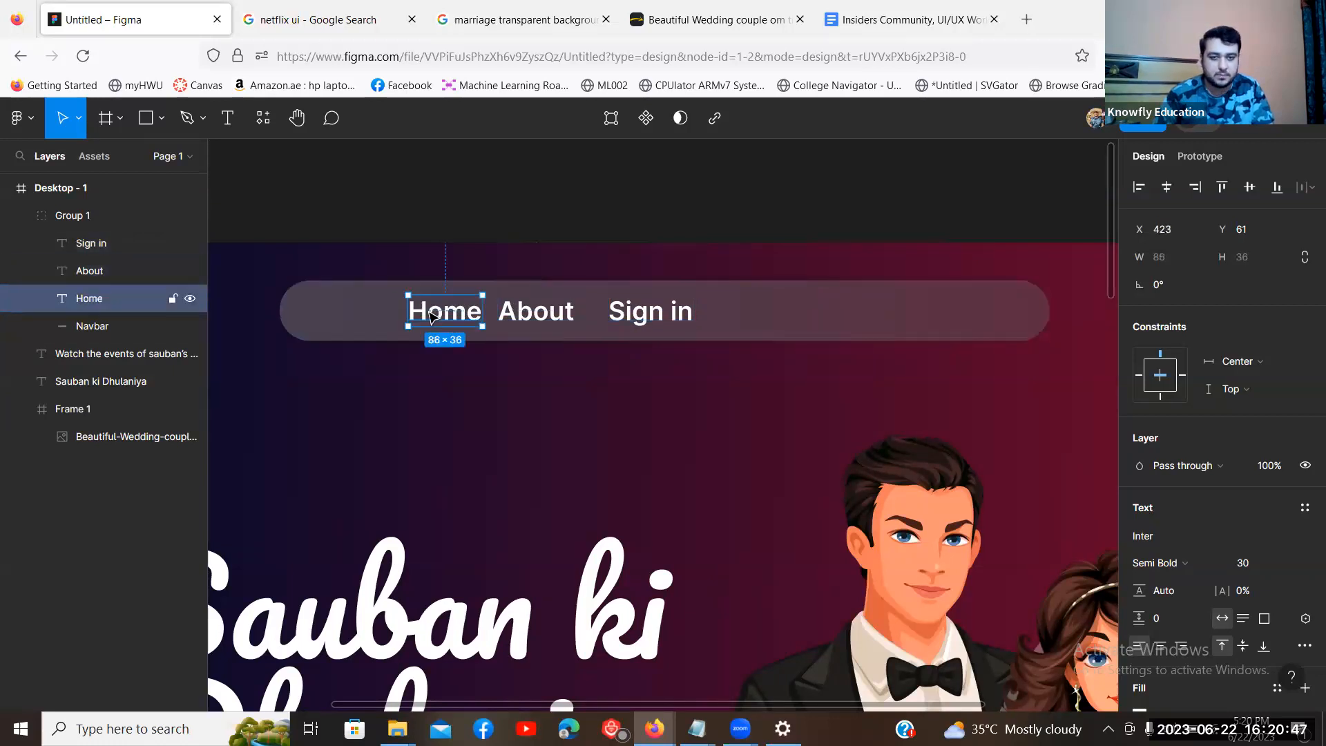
{"action": "left_click", "coordinate": [561, 314], "text": "shift"}
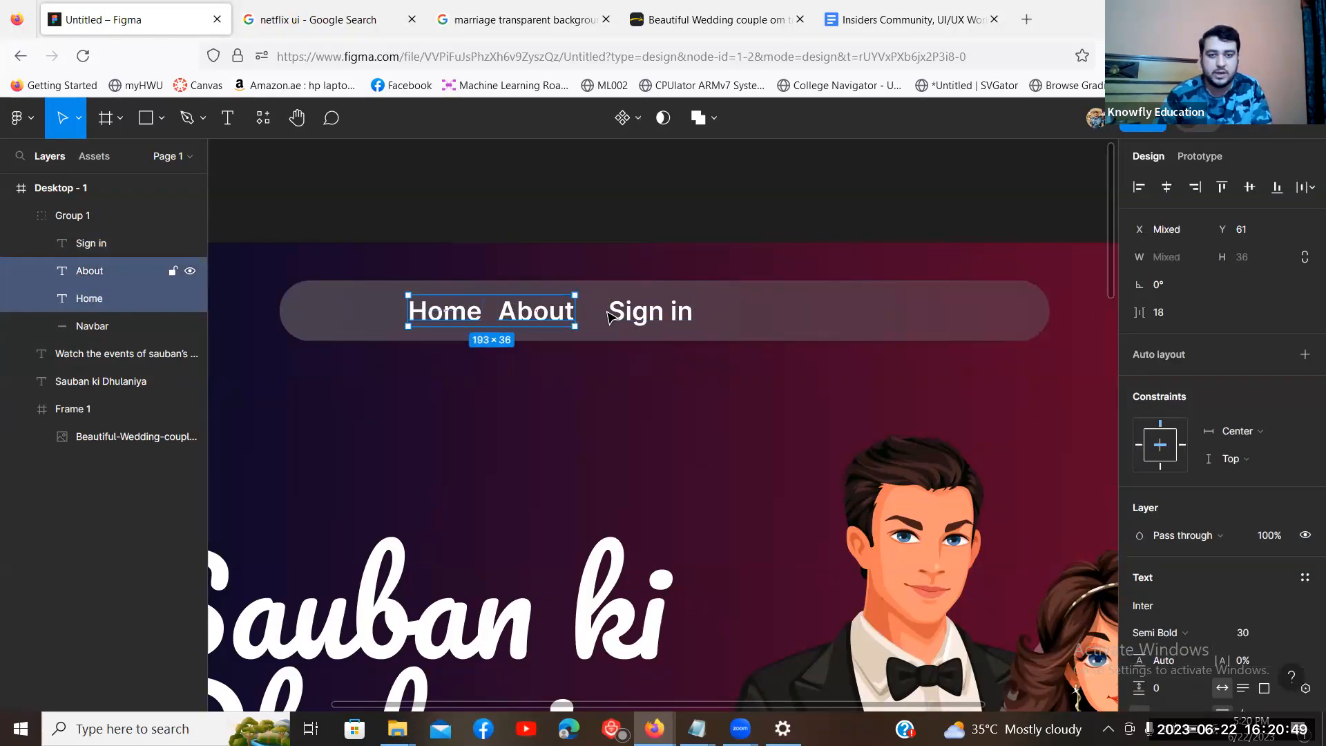
{"action": "left_click", "coordinate": [651, 315], "text": "shift"}
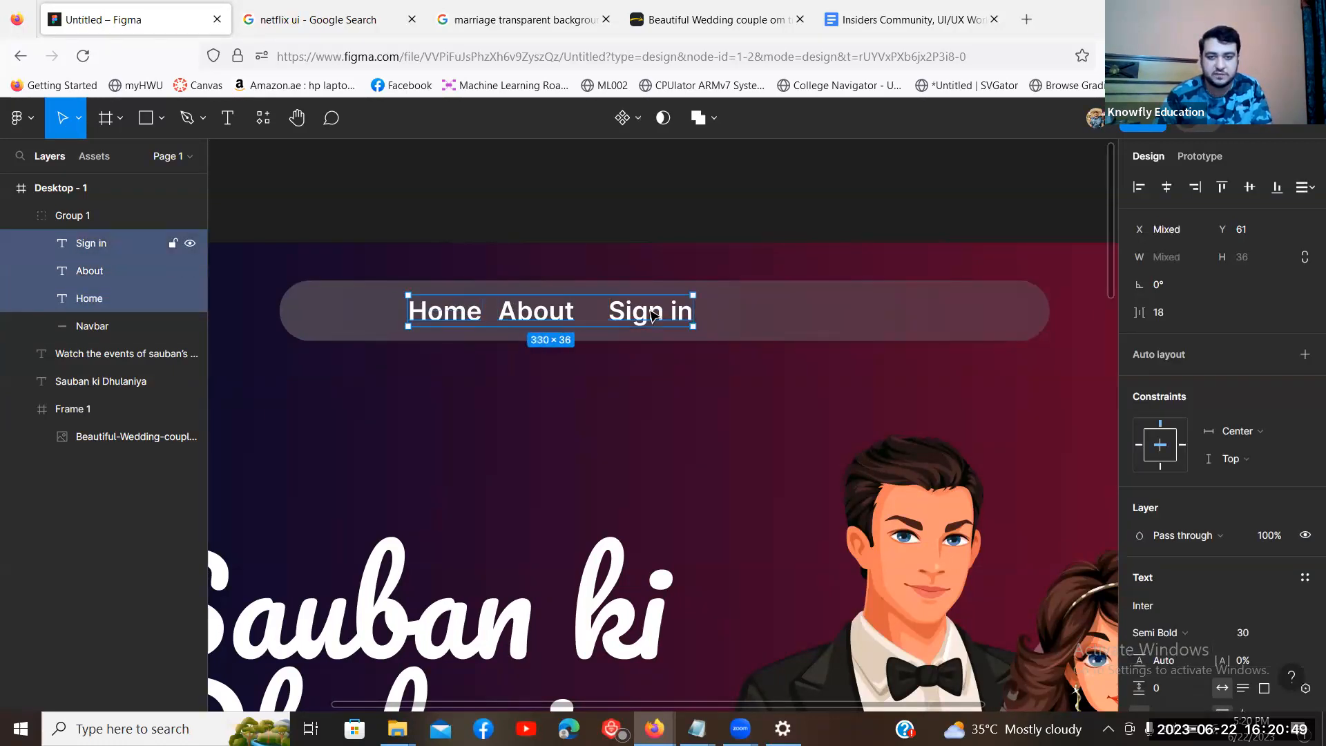
{"action": "right_click", "coordinate": [532, 313]}
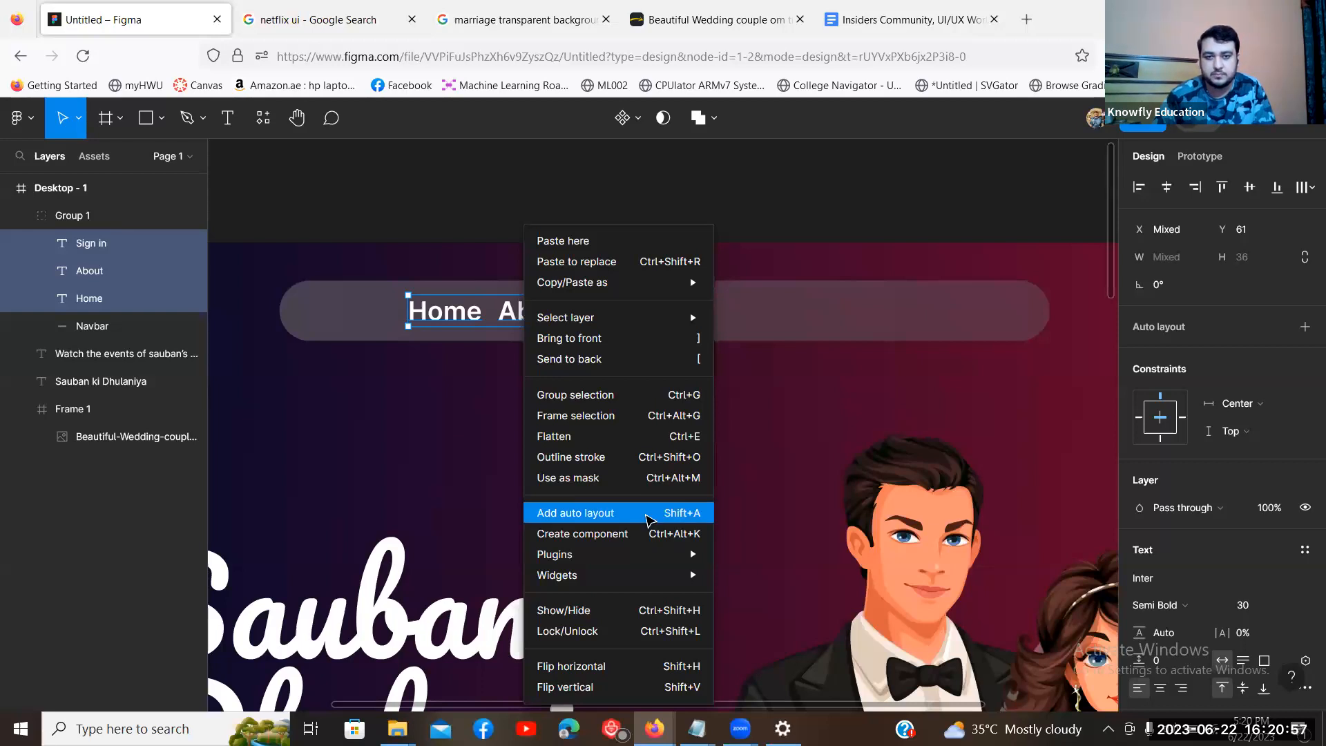
{"action": "left_click", "coordinate": [647, 518]}
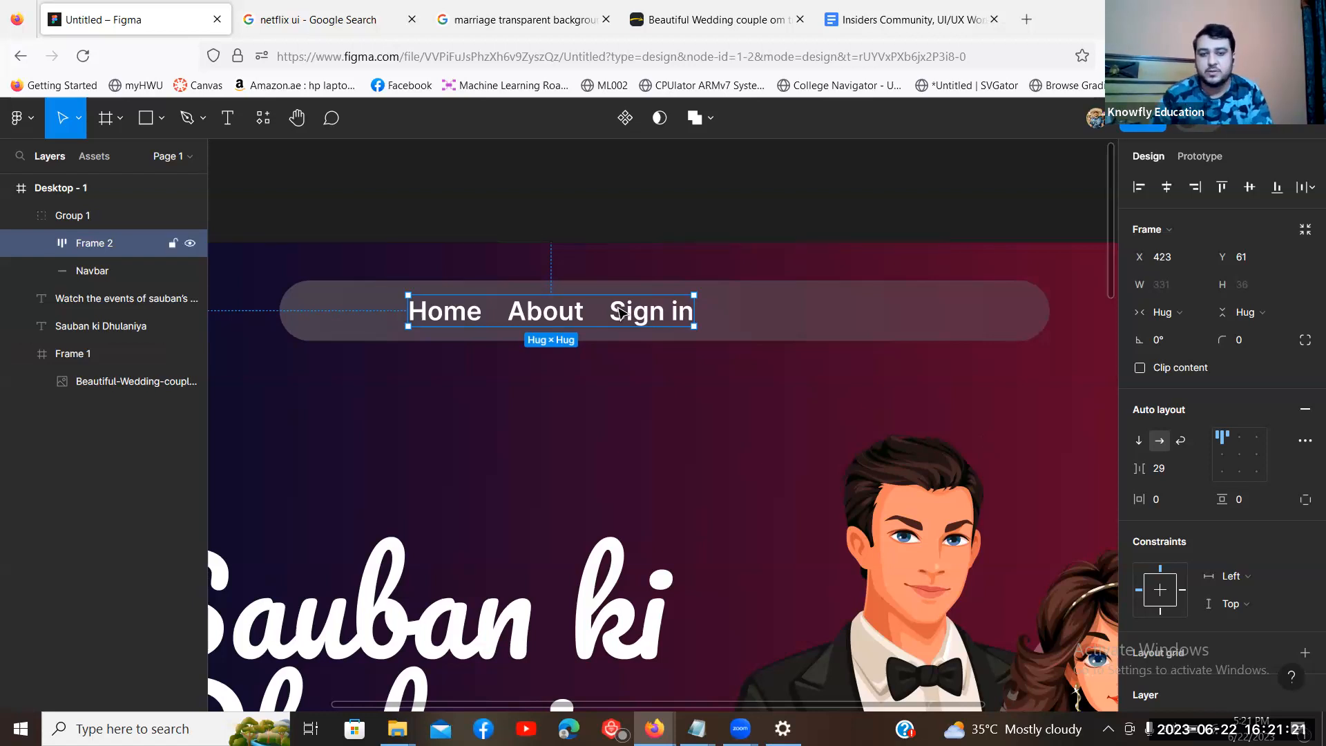
{"action": "scroll", "coordinate": [1260, 423], "scroll_direction": "down", "scroll_amount": 2}
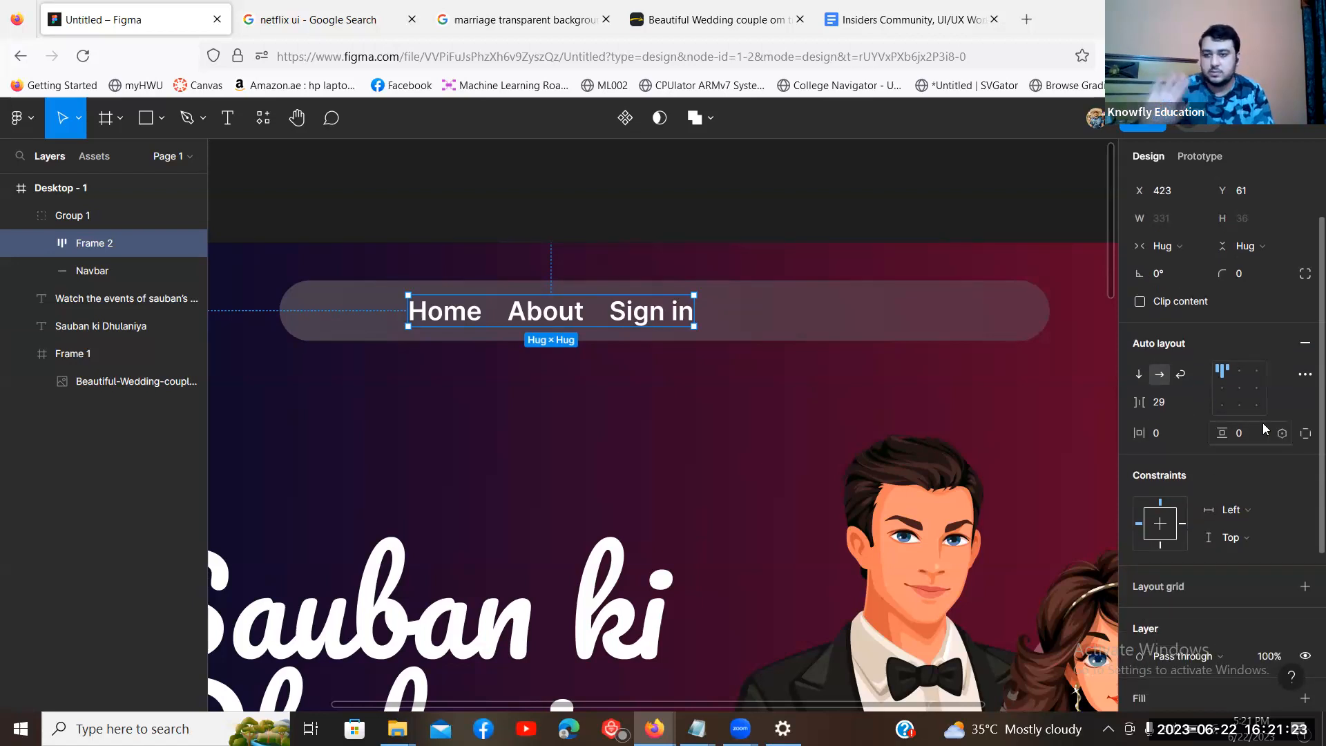
{"action": "left_click", "coordinate": [1238, 392]}
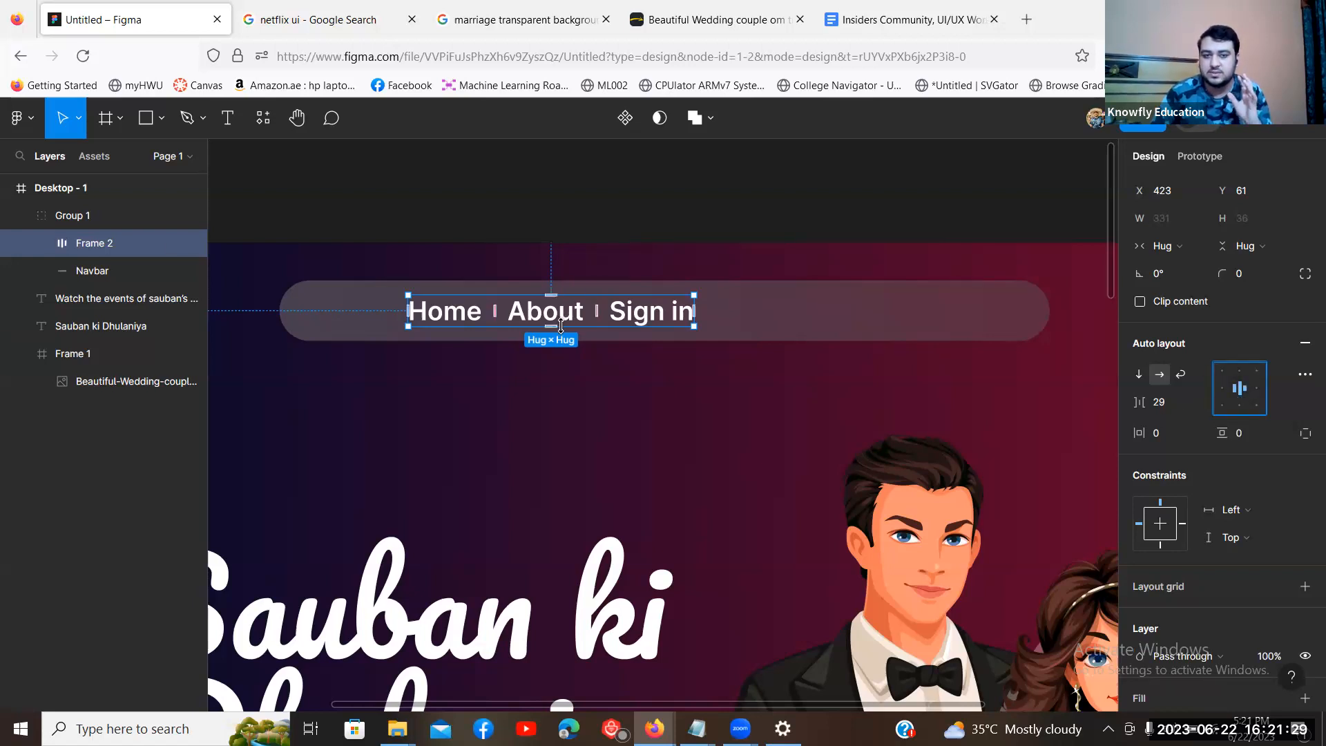
Step: Stretch the labels' auto layout frame to height 161, try top-left and center alignment, and undo the stretch
{"action": "left_click_drag", "start_coordinate": [553, 326], "coordinate": [552, 434]}
{"action": "left_click", "coordinate": [1226, 387]}
{"action": "left_click", "coordinate": [1226, 378]}
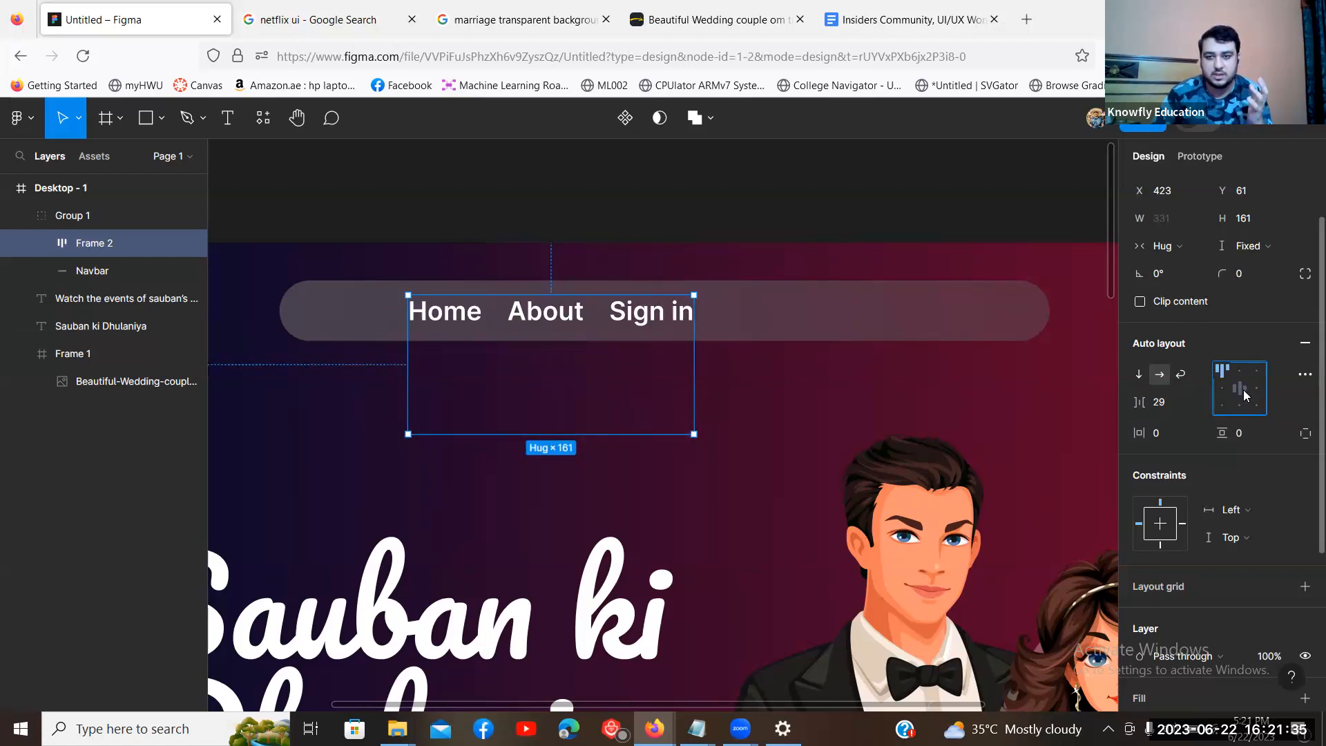
{"action": "left_click", "coordinate": [1239, 392]}
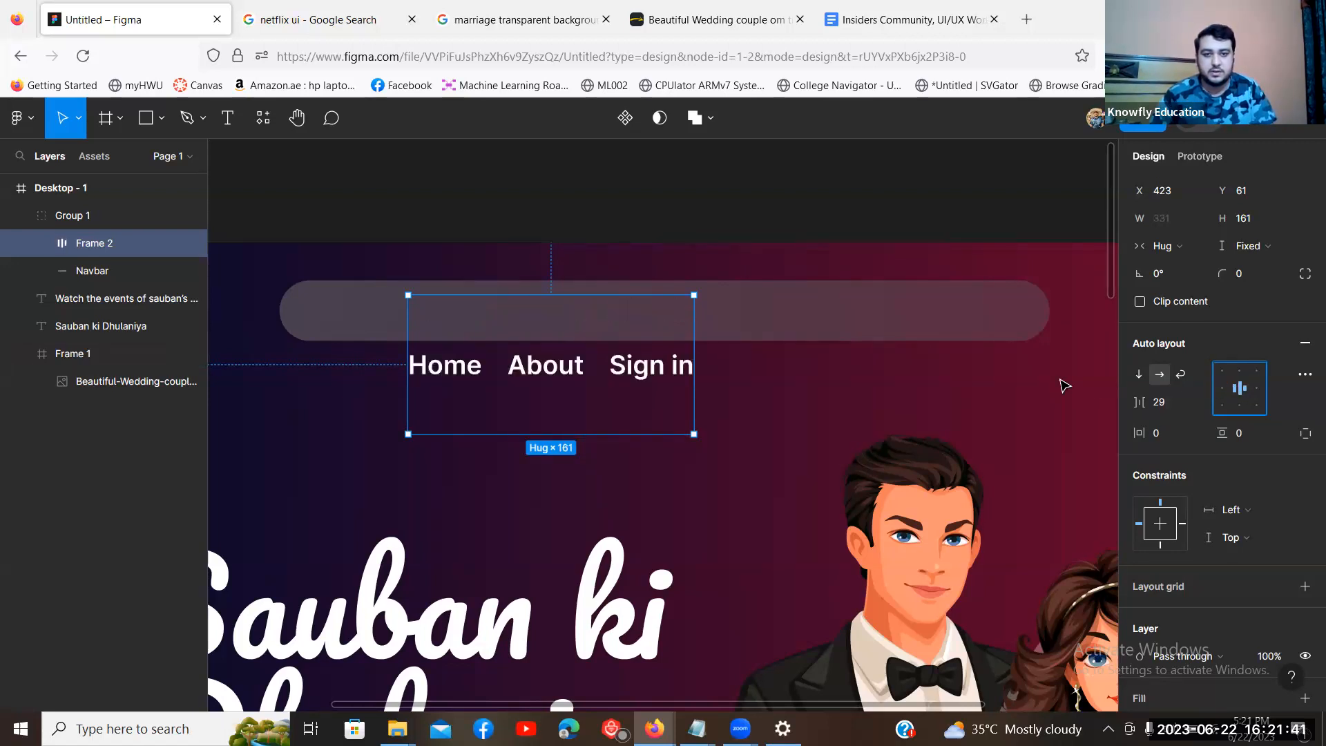
{"action": "key", "text": "ctrl+z"}
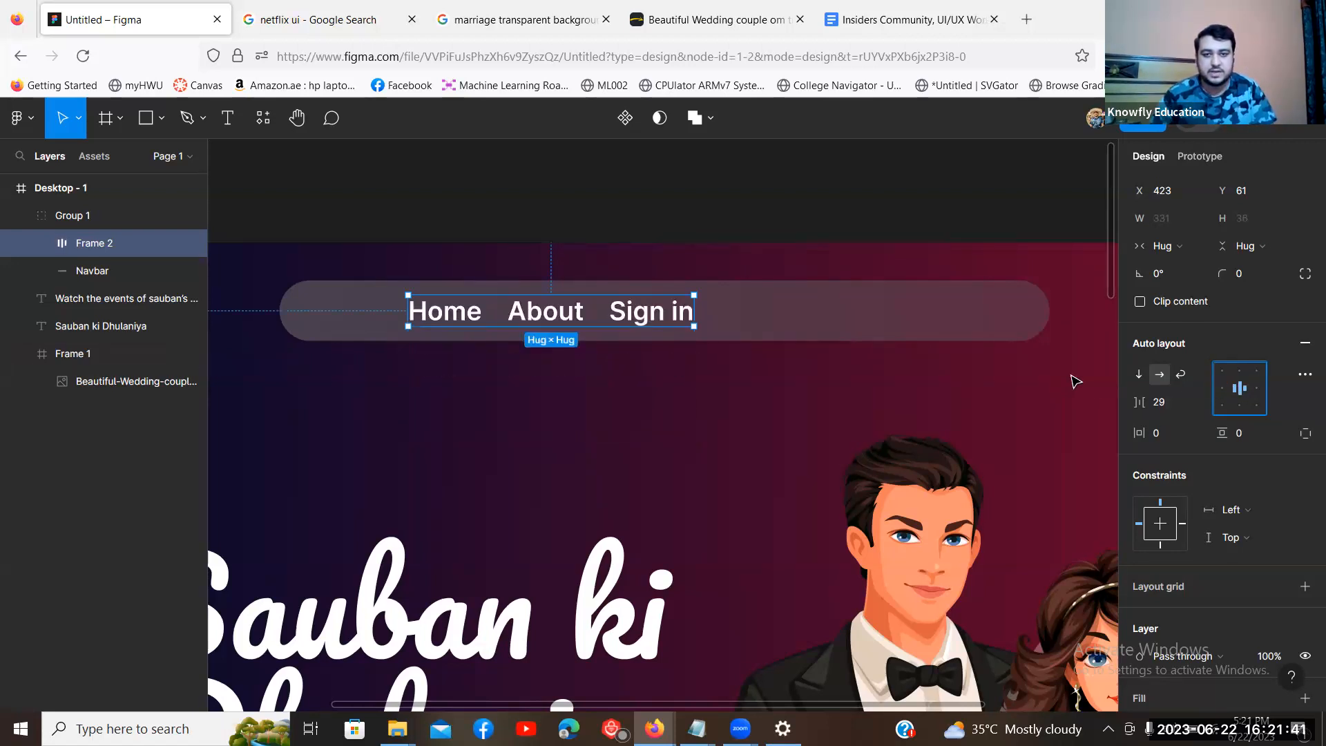
{"action": "left_click", "coordinate": [1239, 391]}
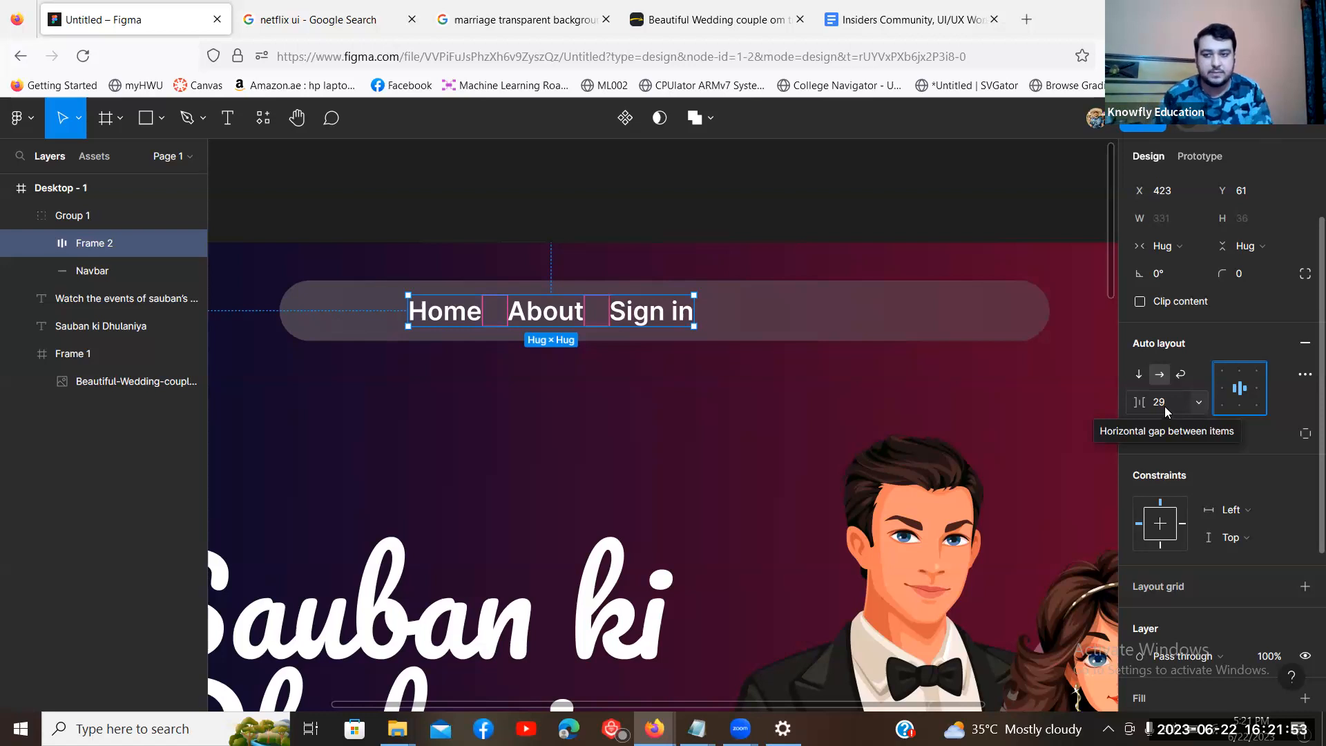
Step: Increase the horizontal gap between the navbar labels to 50 and on to 100, and move their frame to X 483, Y 61
{"action": "left_click", "coordinate": [1173, 408]}
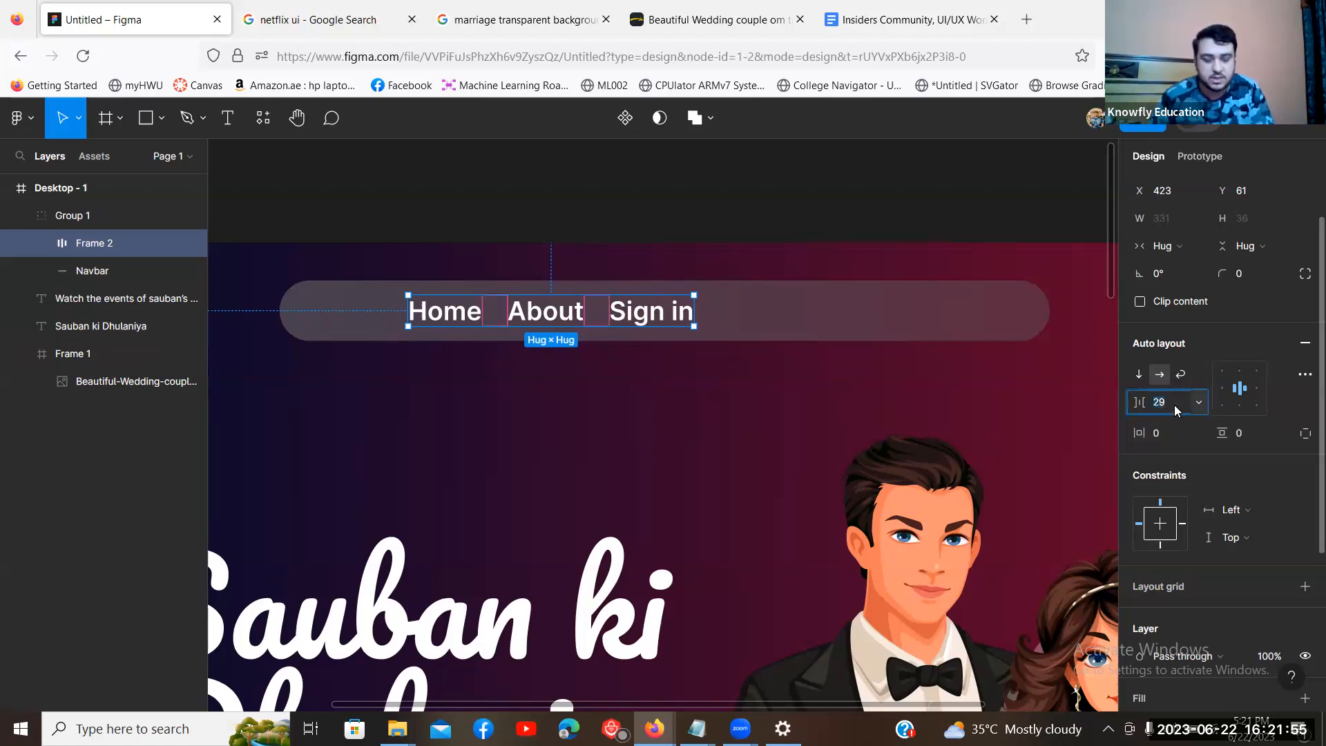
{"action": "type", "text": "50"}
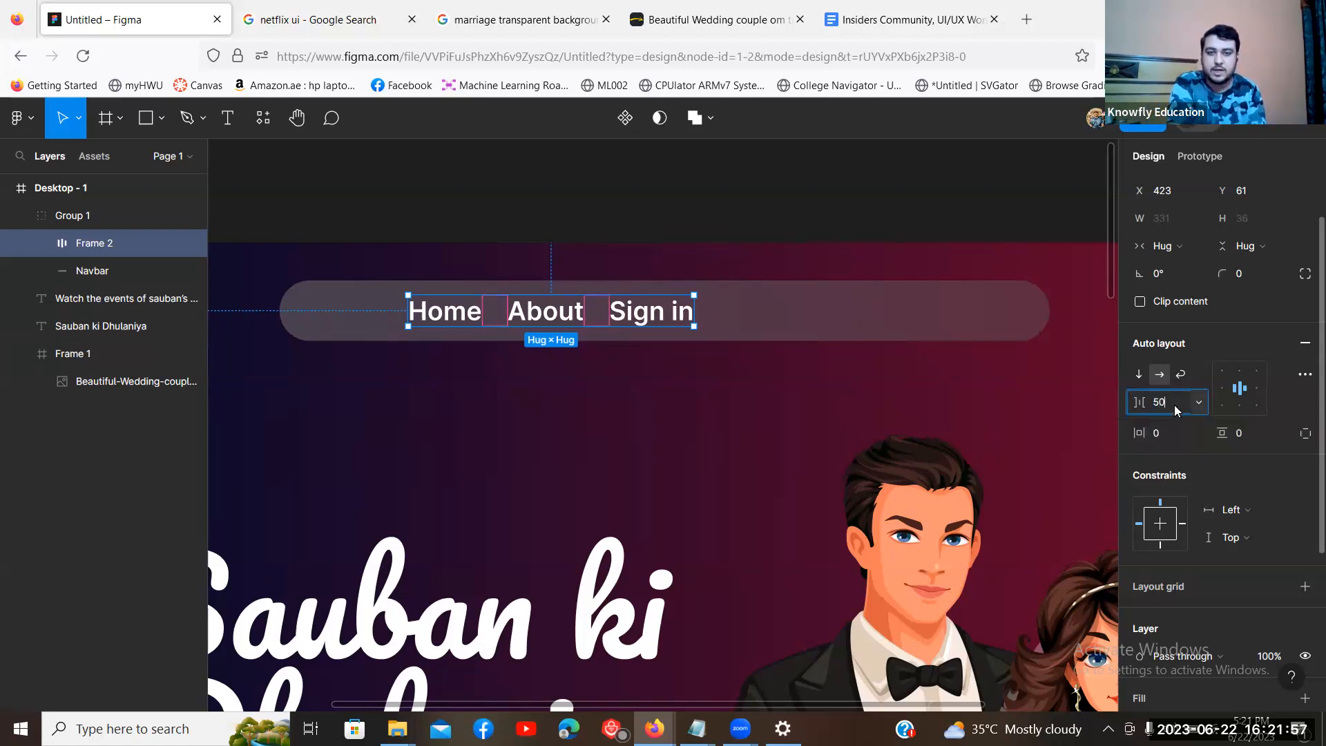
{"action": "key", "text": "Return"}
{"action": "left_click", "coordinate": [1174, 408]}
{"action": "key", "text": "Up"}
{"action": "key", "text": "Up"}
{"action": "key", "text": "Up"}
{"action": "key", "text": "Up"}
{"action": "key", "text": "Up"}
{"action": "key", "text": "Up"}
{"action": "key", "text": "Up"}
{"action": "key", "text": "Up"}
{"action": "key", "text": "Up"}
{"action": "key", "text": "Up"}
{"action": "key", "text": "Up"}
{"action": "key", "text": "Up"}
{"action": "key", "text": "Up"}
{"action": "key", "text": "Up"}
{"action": "key", "text": "Up"}
{"action": "key", "text": "Up"}
{"action": "key", "text": "Up"}
{"action": "key", "text": "Up"}
{"action": "key", "text": "Up"}
{"action": "key", "text": "Up"}
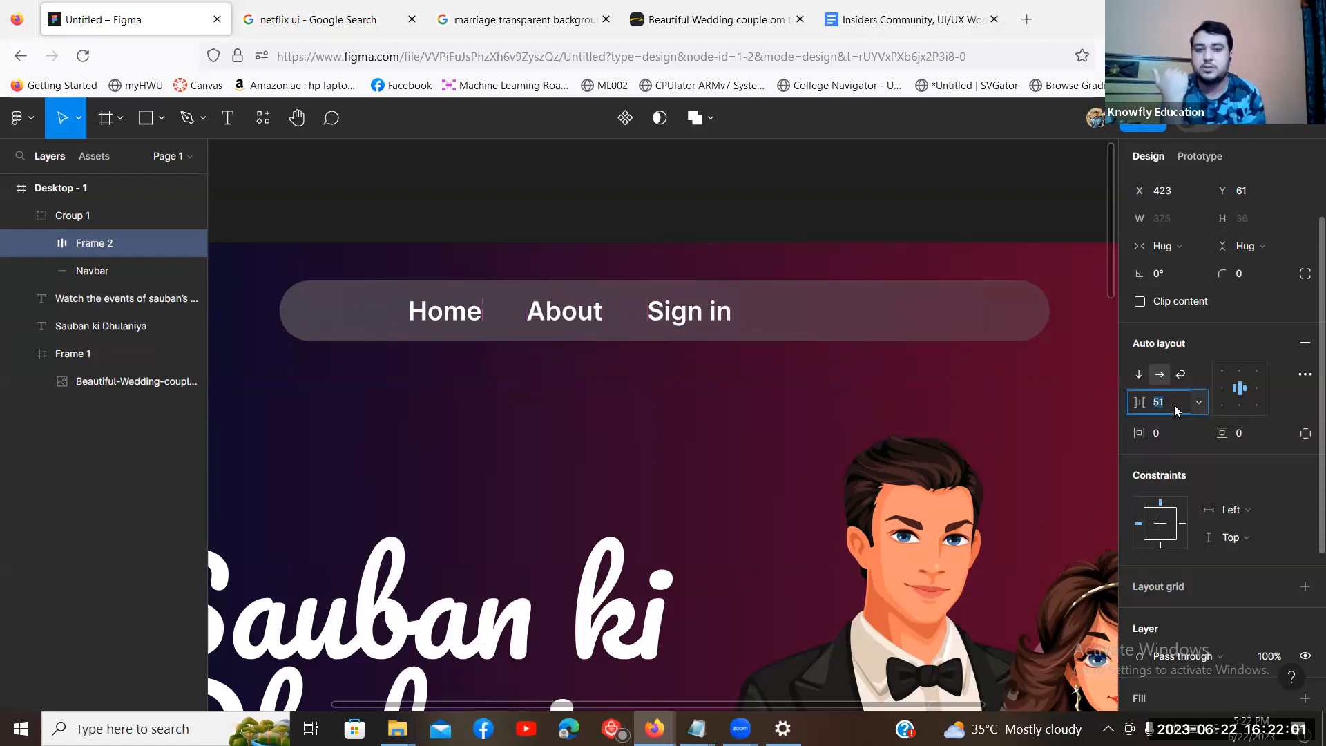
{"action": "key", "text": "Up"}
{"action": "key", "text": "Up"}
{"action": "key", "text": "Up"}
{"action": "key", "text": "Up"}
{"action": "key", "text": "Up"}
{"action": "key", "text": "Up"}
{"action": "key", "text": "Up"}
{"action": "key", "text": "Up"}
{"action": "key", "text": "Up"}
{"action": "key", "text": "Up"}
{"action": "key", "text": "Up"}
{"action": "key", "text": "Up"}
{"action": "key", "text": "Up"}
{"action": "key", "text": "Up"}
{"action": "key", "text": "Up"}
{"action": "key", "text": "Up"}
{"action": "key", "text": "Up"}
{"action": "key", "text": "Up"}
{"action": "key", "text": "Up"}
{"action": "key", "text": "Up"}
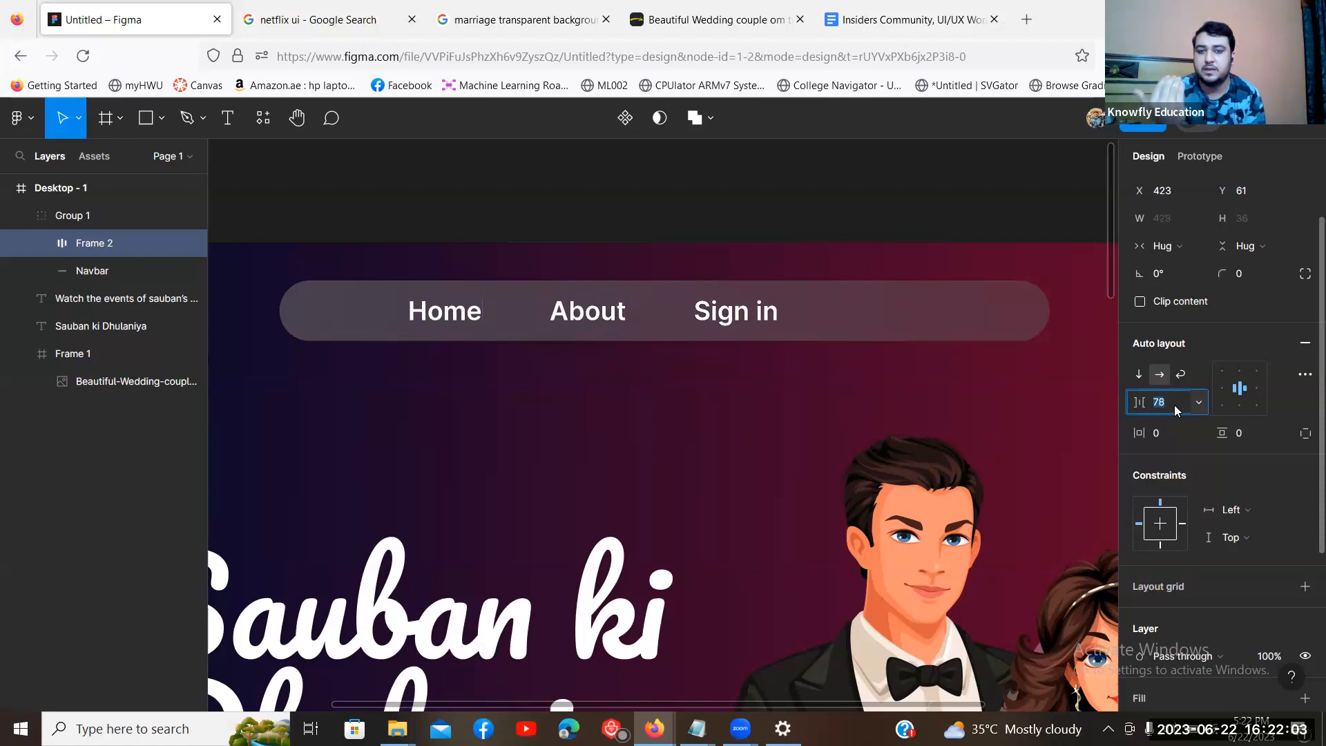
{"action": "key", "text": "Up"}
{"action": "key", "text": "Up"}
{"action": "key", "text": "Up"}
{"action": "key", "text": "Up"}
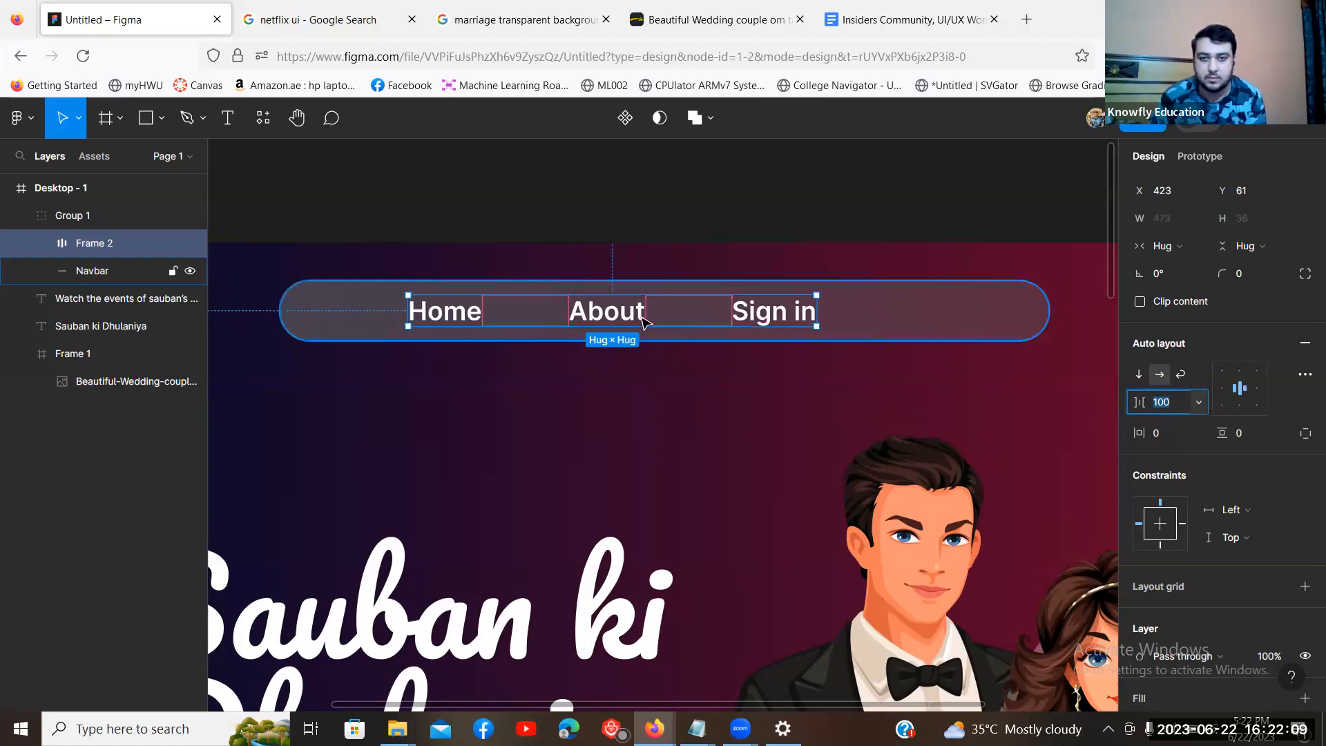
{"action": "left_click_drag", "start_coordinate": [680, 325], "coordinate": [718, 325]}
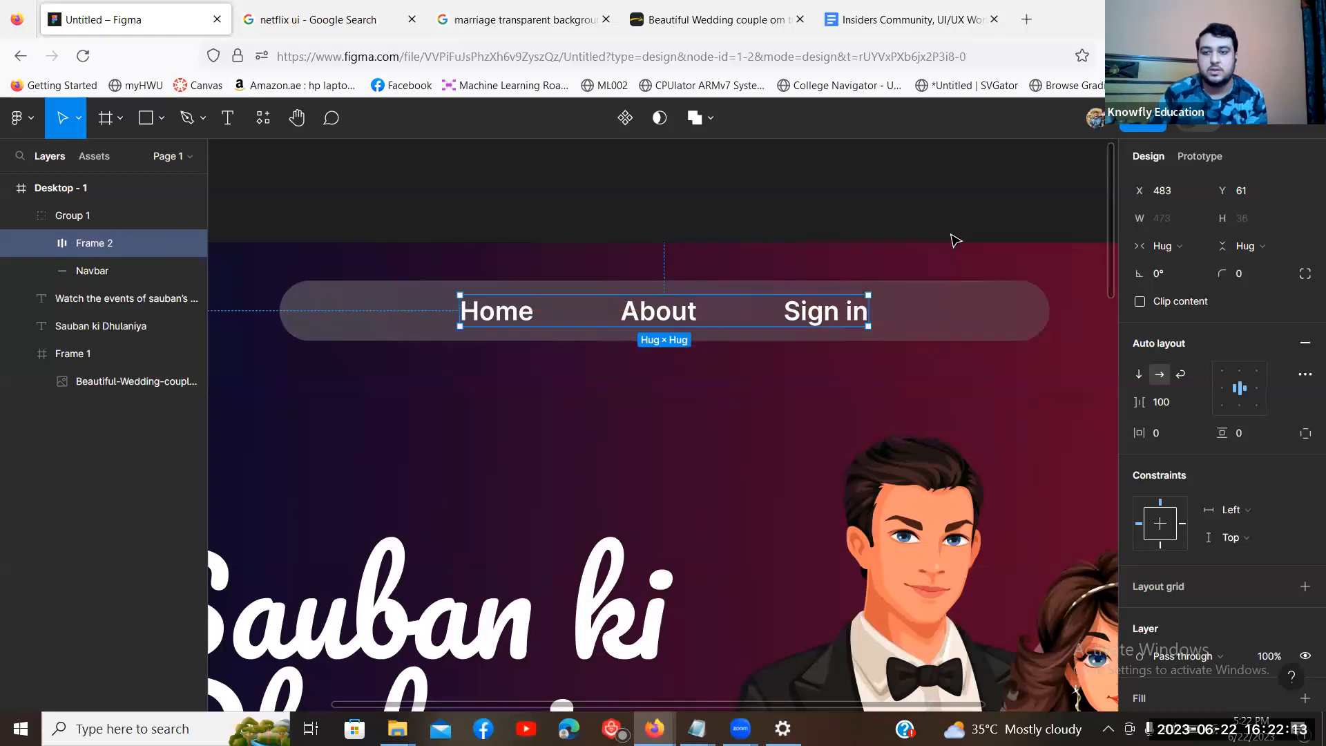
Step: Set the horizontal padding of the labels' auto layout frame to 10 and raise it gradually to 37
{"action": "left_click", "coordinate": [1173, 440]}
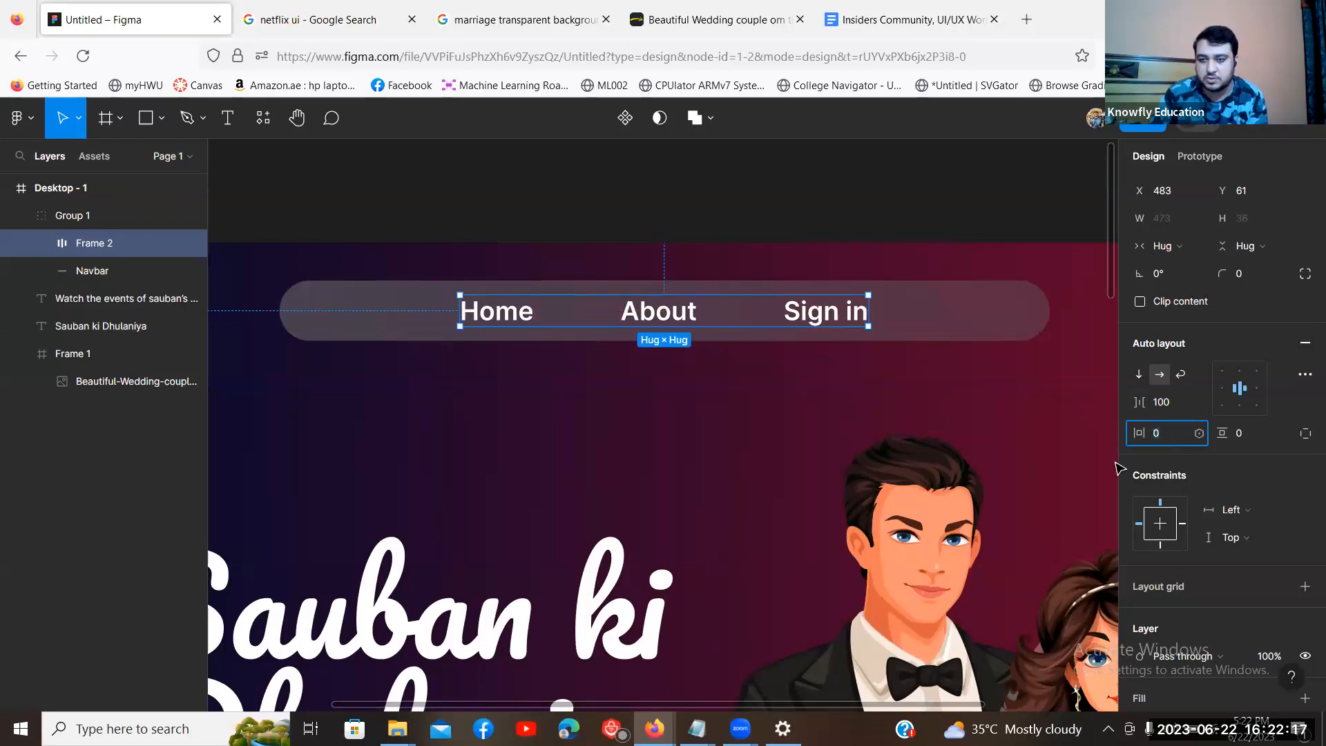
{"action": "left_click", "coordinate": [930, 231]}
{"action": "double_click", "coordinate": [834, 311]}
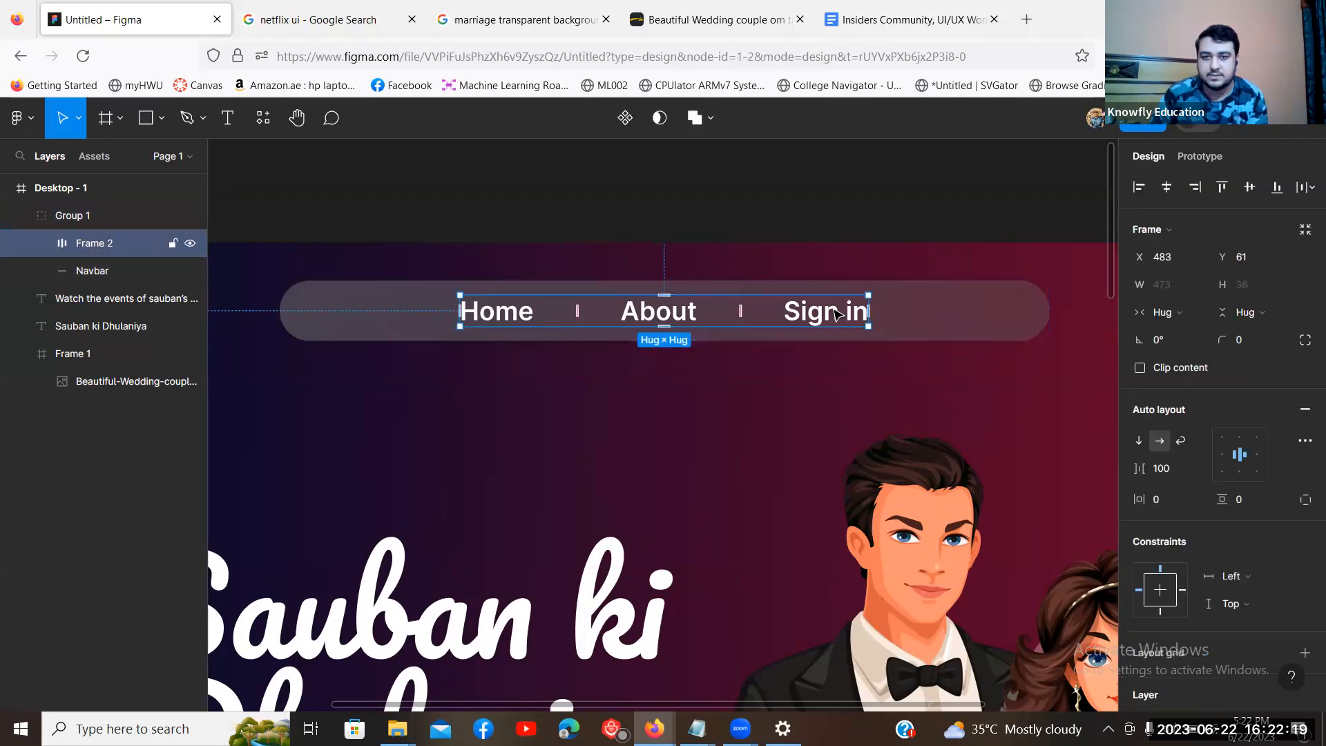
{"action": "left_click", "coordinate": [1158, 500]}
{"action": "type", "text": "10"}
{"action": "key", "text": "Return"}
{"action": "key", "text": "Up"}
{"action": "key", "text": "Up"}
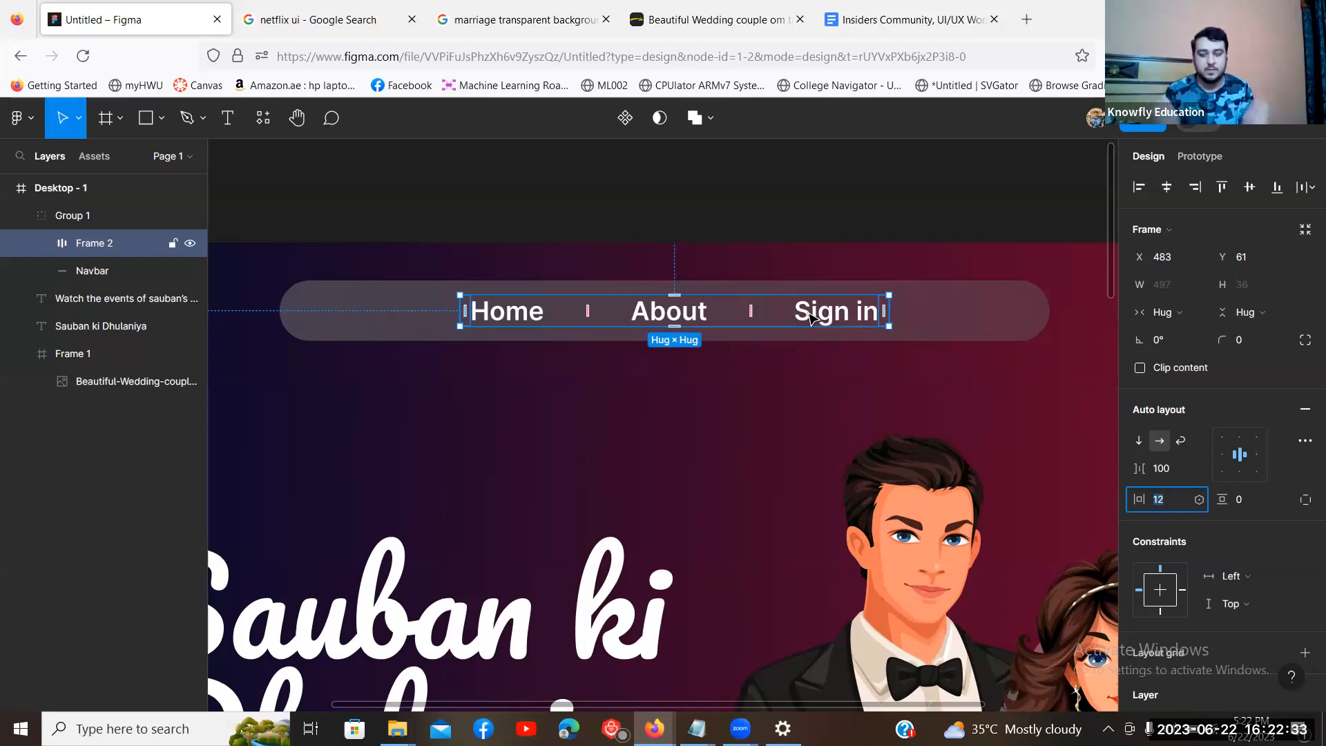
{"action": "key", "text": "Up"}
{"action": "key", "text": "Up"}
{"action": "key", "text": "Up"}
{"action": "key", "text": "Up"}
{"action": "key", "text": "Up"}
{"action": "key", "text": "Up"}
{"action": "key", "text": "Up"}
{"action": "key", "text": "Up"}
{"action": "key", "text": "Up"}
{"action": "key", "text": "Up"}
{"action": "key", "text": "Up"}
{"action": "key", "text": "Up"}
{"action": "key", "text": "Up"}
{"action": "key", "text": "Up"}
{"action": "key", "text": "Up"}
{"action": "key", "text": "Up"}
{"action": "key", "text": "Up"}
{"action": "key", "text": "Up"}
{"action": "key", "text": "Up"}
{"action": "key", "text": "Up"}
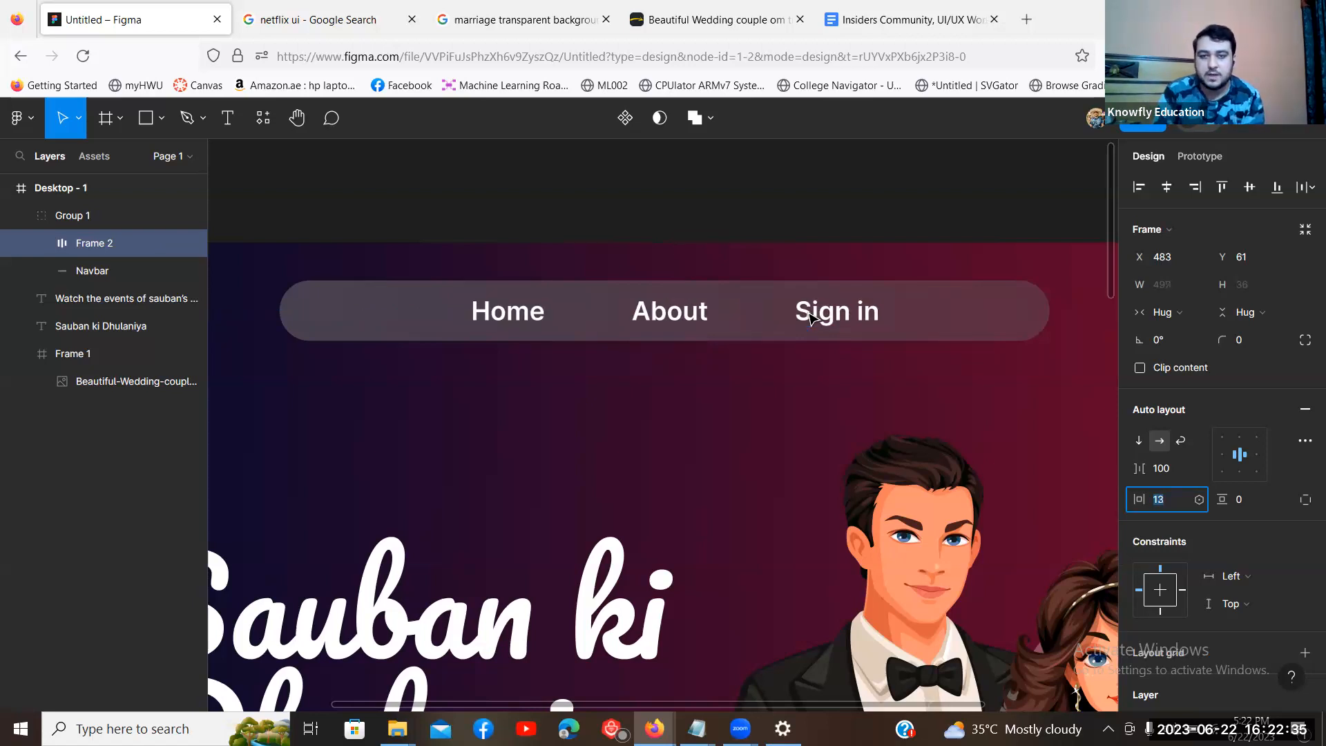
{"action": "key", "text": "Up"}
{"action": "key", "text": "Up"}
{"action": "key", "text": "Up"}
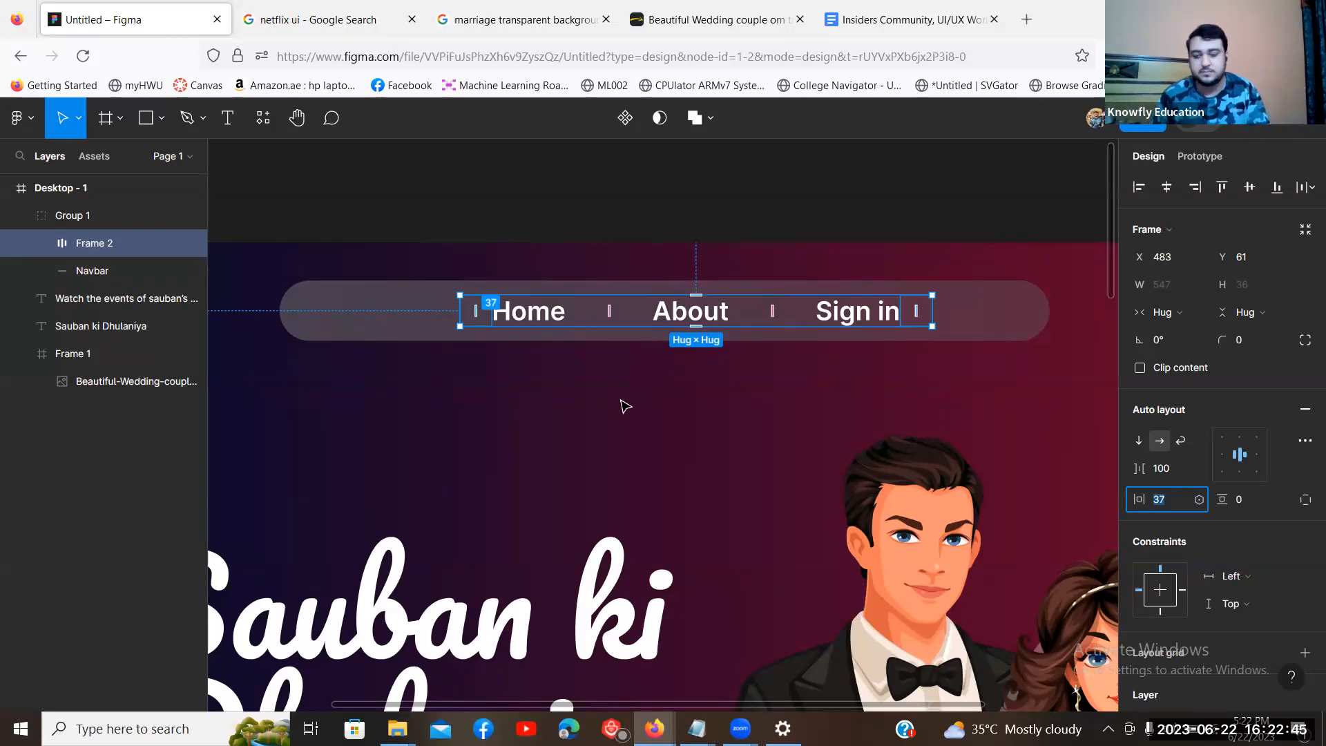
Step: Raise the vertical padding of the labels' auto layout frame step by step to 14
{"action": "left_click", "coordinate": [1259, 503]}
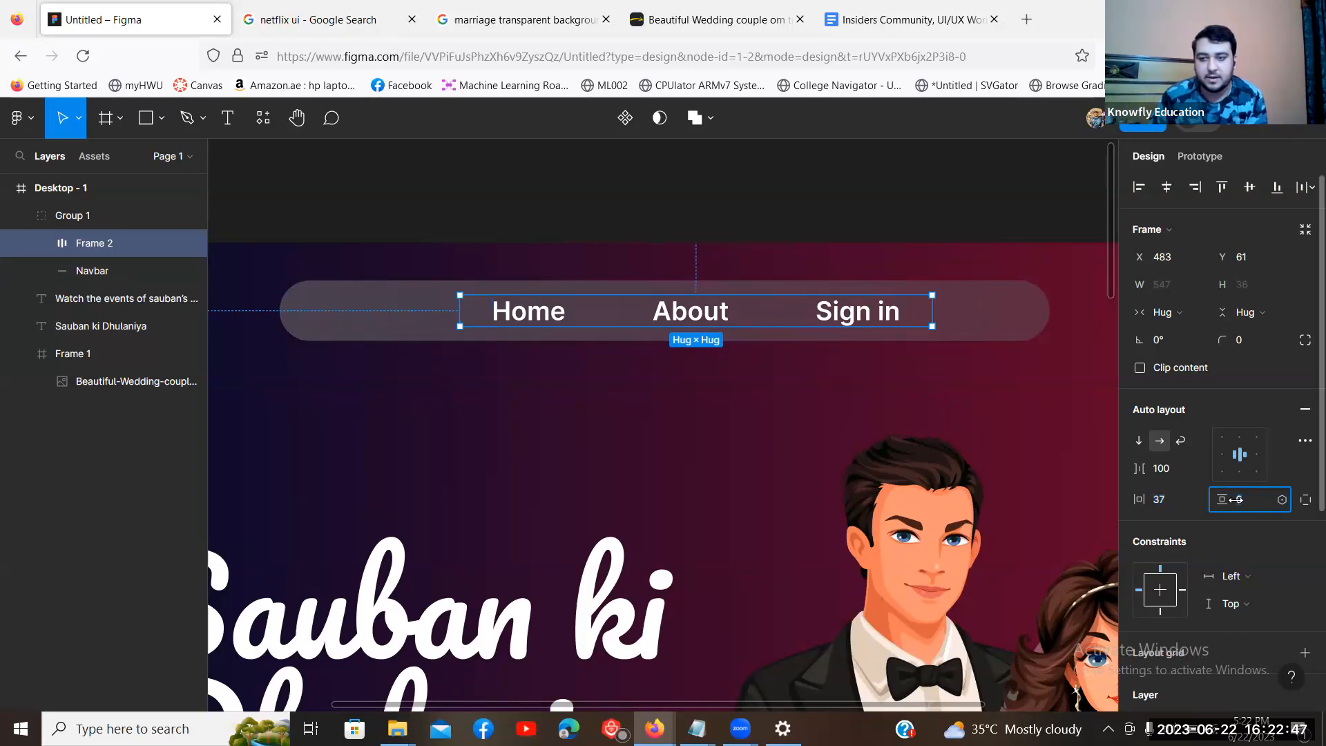
{"action": "key", "text": "Up"}
{"action": "key", "text": "Up"}
{"action": "key", "text": "Up"}
{"action": "key", "text": "Up"}
{"action": "key", "text": "Up"}
{"action": "key", "text": "Up"}
{"action": "key", "text": "Up"}
{"action": "key", "text": "Up"}
{"action": "key", "text": "Up"}
{"action": "key", "text": "Up"}
{"action": "key", "text": "Up"}
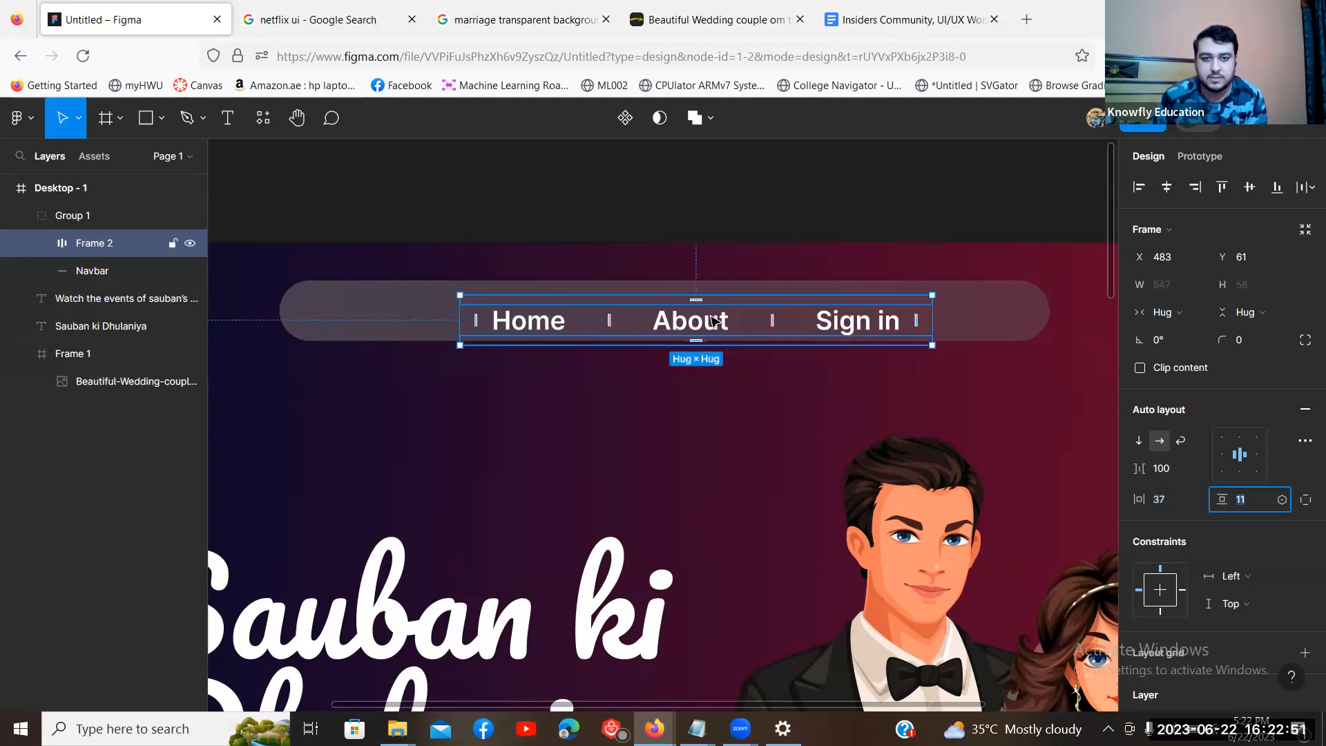
{"action": "key", "text": "Up"}
{"action": "key", "text": "Up"}
{"action": "key", "text": "Up"}
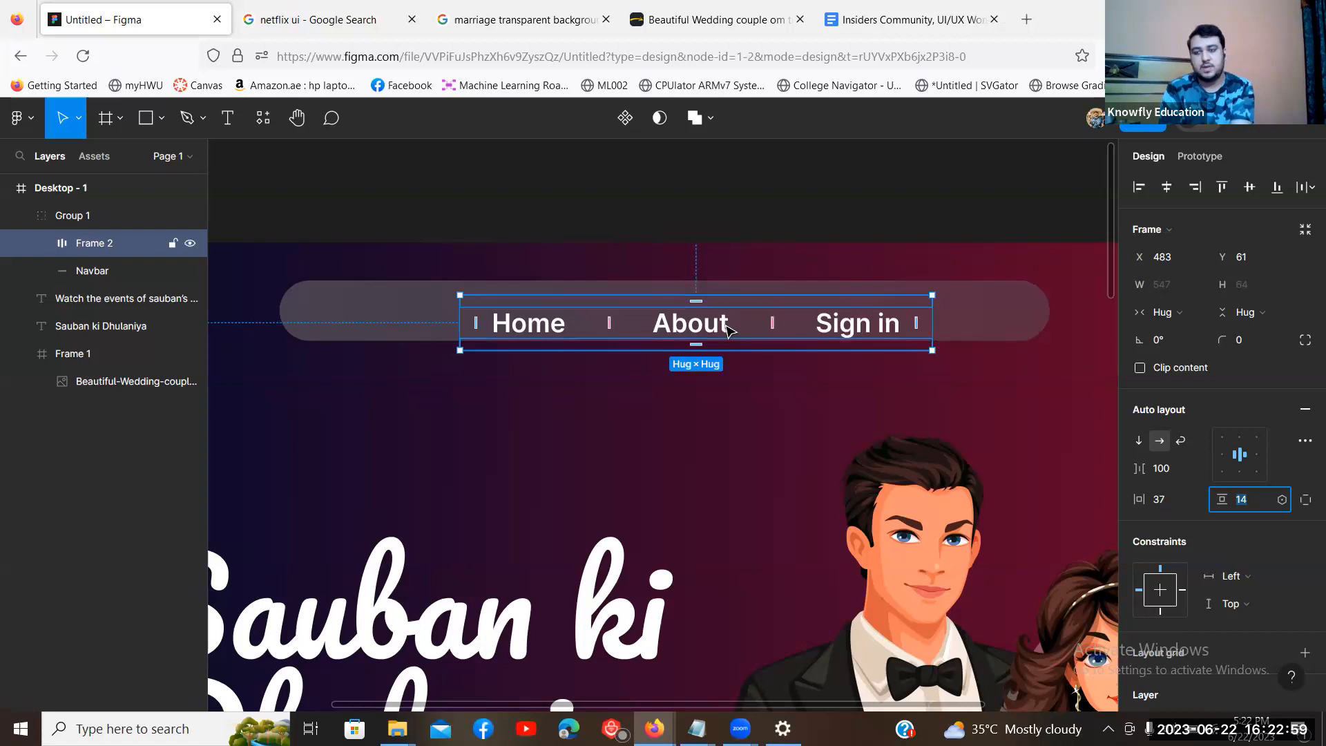
Step: Reset the vertical and horizontal padding of the labels' auto layout frame to 0 and deselect it
{"action": "type", "text": "0"}
{"action": "left_click", "coordinate": [1171, 500]}
{"action": "type", "text": "0"}
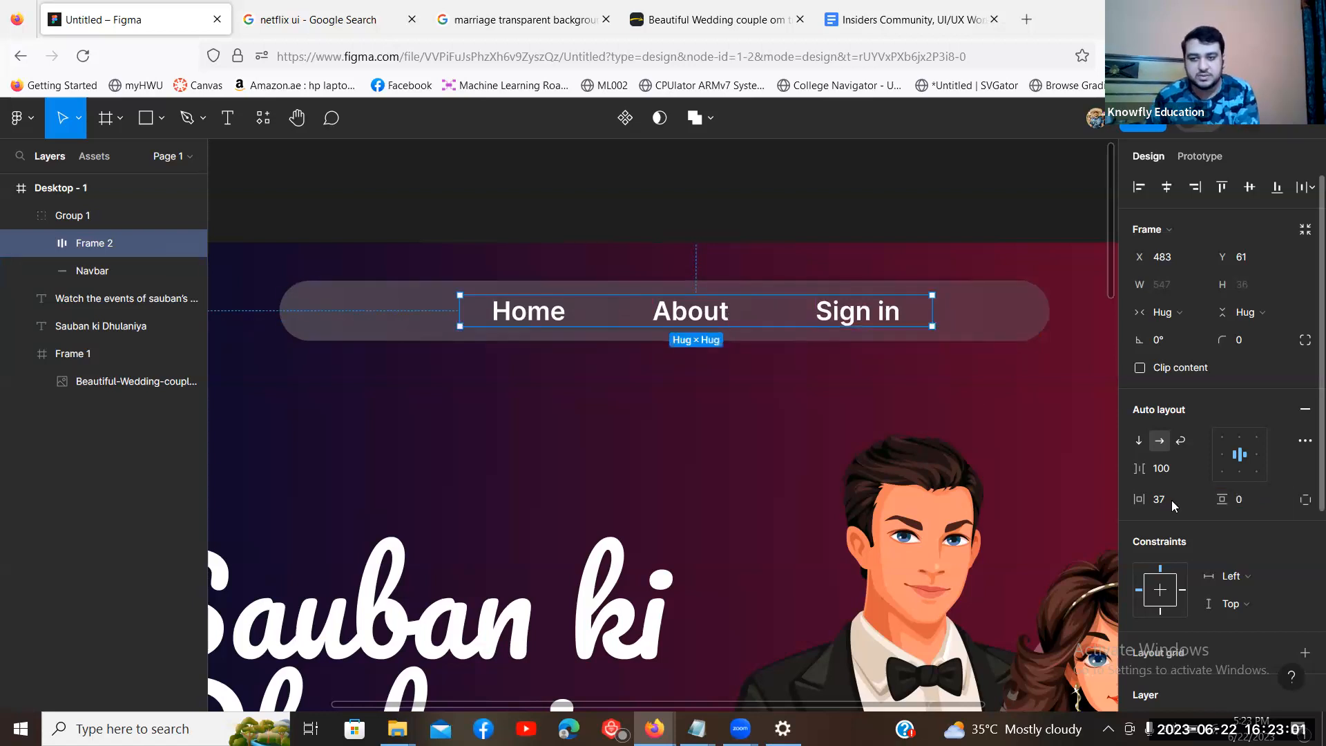
{"action": "key", "text": "Return"}
{"action": "left_click", "coordinate": [764, 205]}
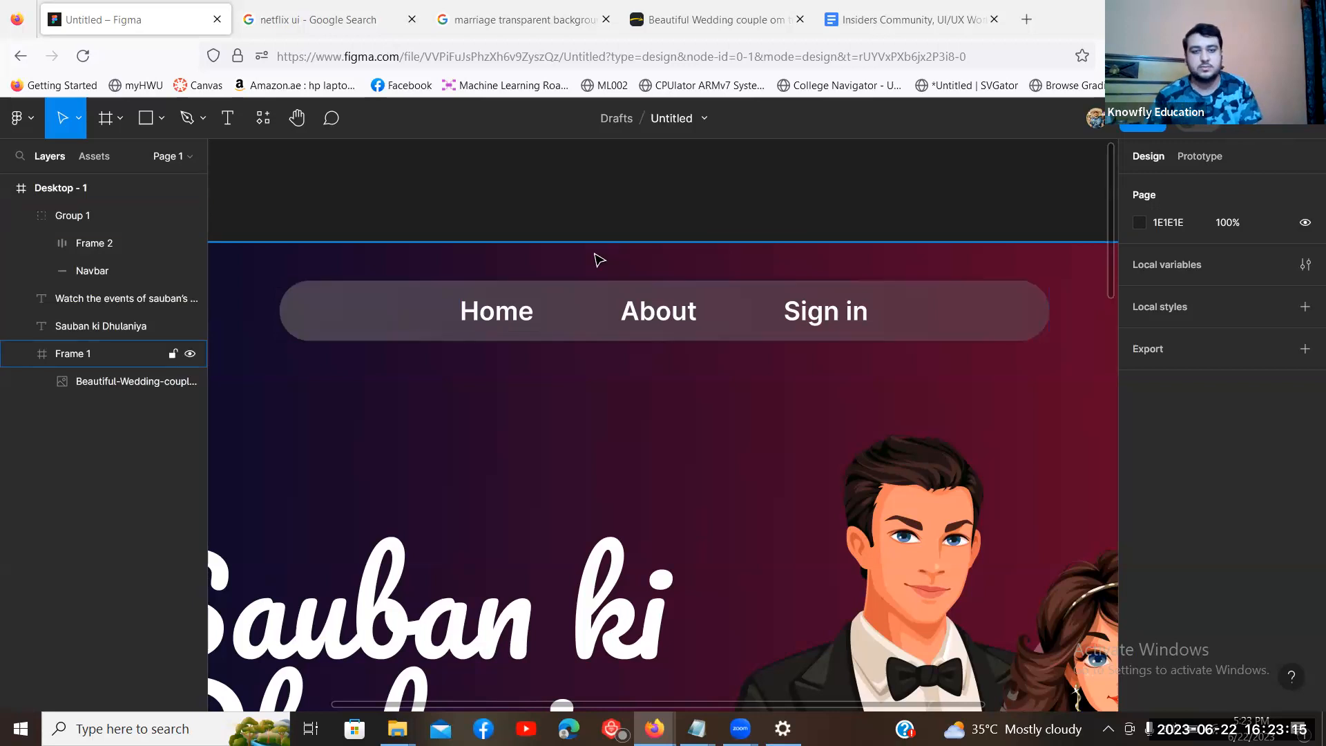
Step: Ungroup the auto layout frame in the navbar into separate Home, About and Sign in labels
{"action": "double_click", "coordinate": [523, 310]}
{"action": "right_click", "coordinate": [511, 314]}
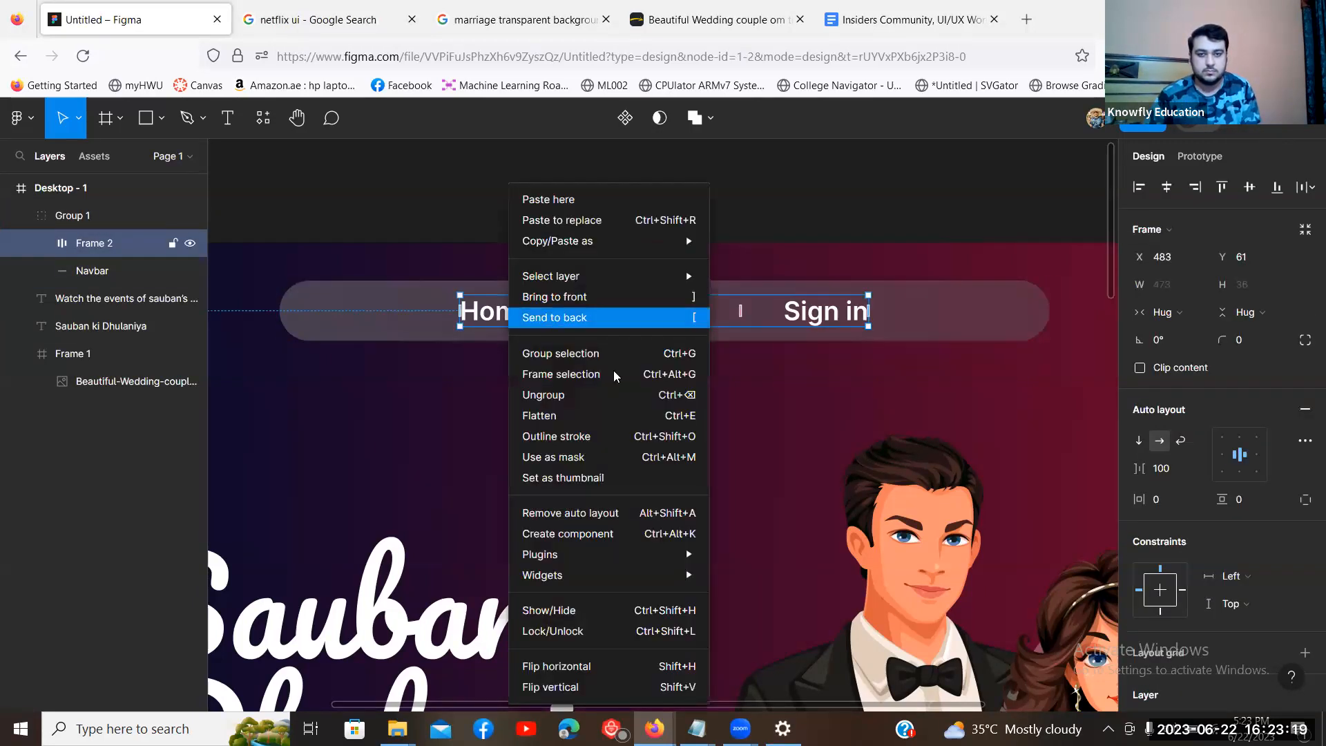
{"action": "left_click", "coordinate": [575, 401]}
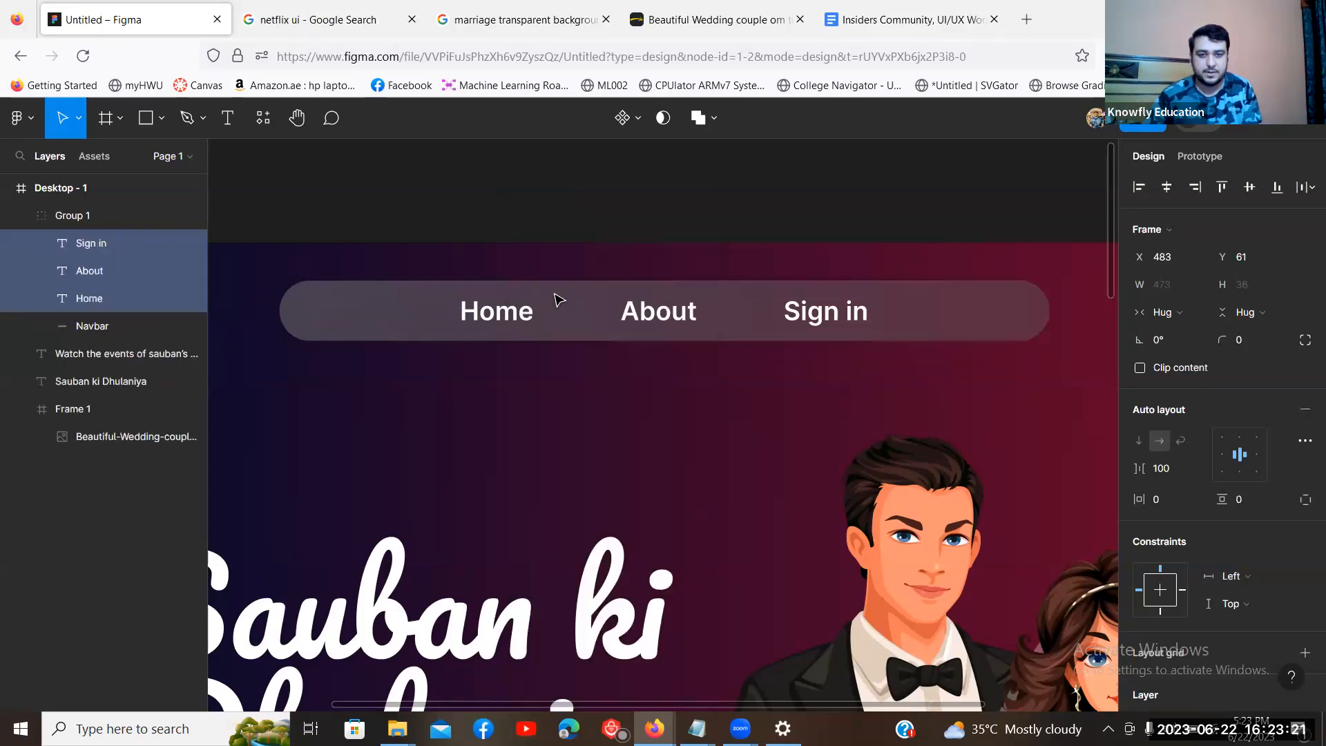
{"action": "left_click", "coordinate": [552, 265]}
Step: Move About and Sign in closer to Home, with About slightly higher and Sign in slightly lower than Home
{"action": "double_click", "coordinate": [508, 310]}
{"action": "left_click_drag", "start_coordinate": [654, 316], "coordinate": [605, 309]}
{"action": "left_click_drag", "start_coordinate": [834, 310], "coordinate": [723, 324]}
{"action": "left_click", "coordinate": [630, 231]}
{"action": "left_click", "coordinate": [662, 328]}
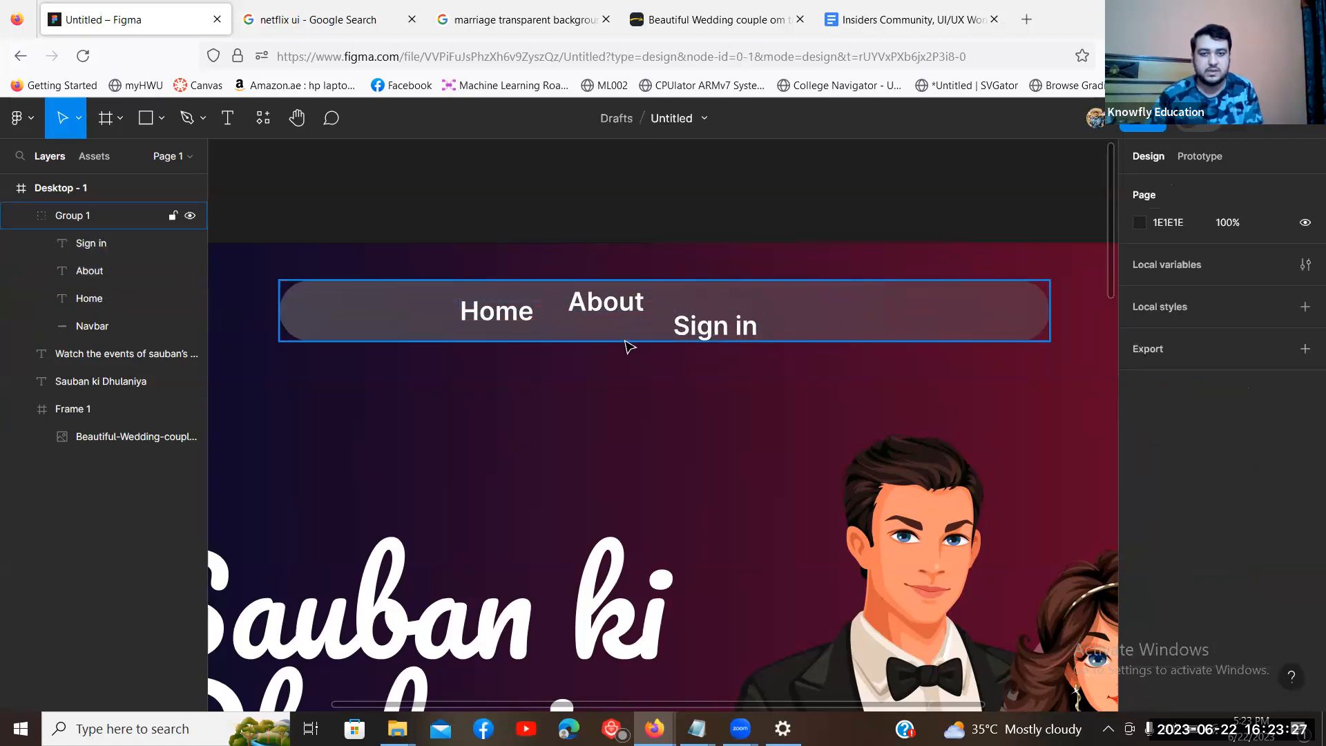
Step: Add auto layout to the Home, About and Sign in labels together and move their frame to X 547, Y 61
{"action": "double_click", "coordinate": [487, 314]}
{"action": "left_click", "coordinate": [603, 307], "text": "shift"}
{"action": "left_click", "coordinate": [712, 333], "text": "shift"}
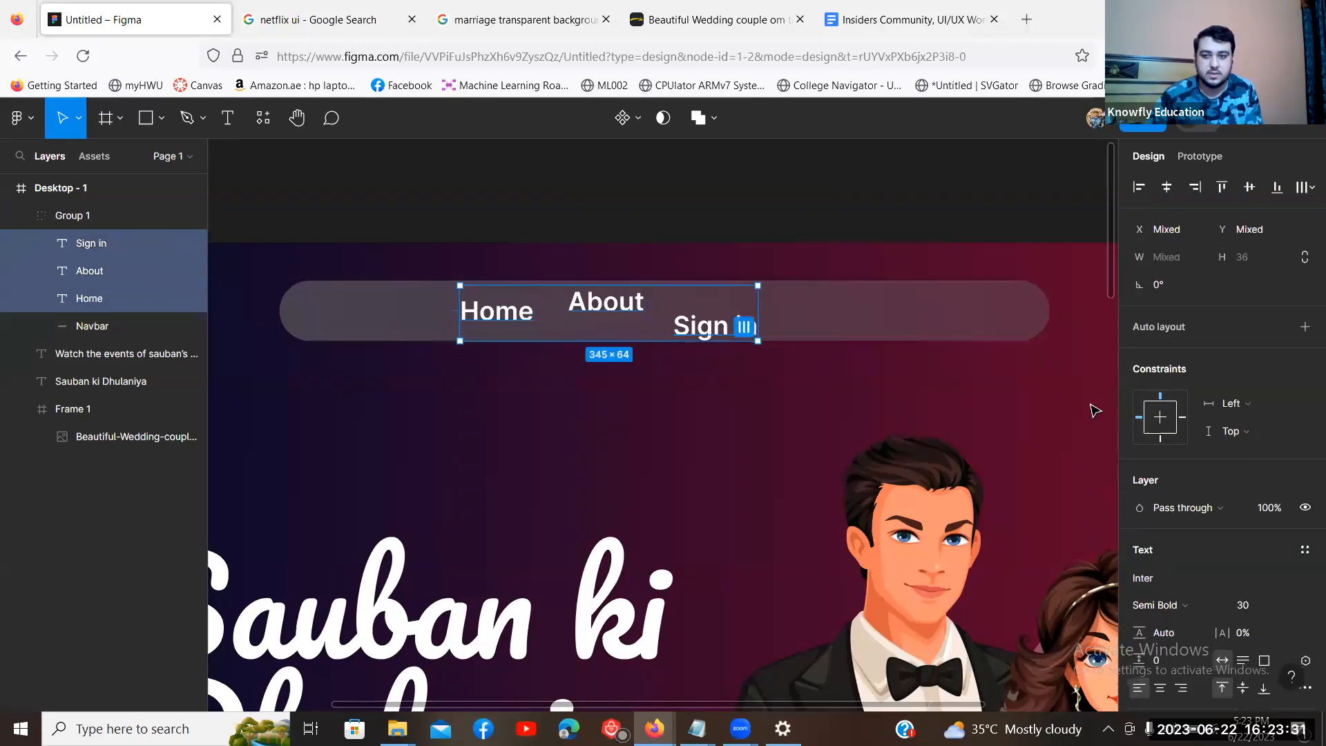
{"action": "right_click", "coordinate": [727, 331]}
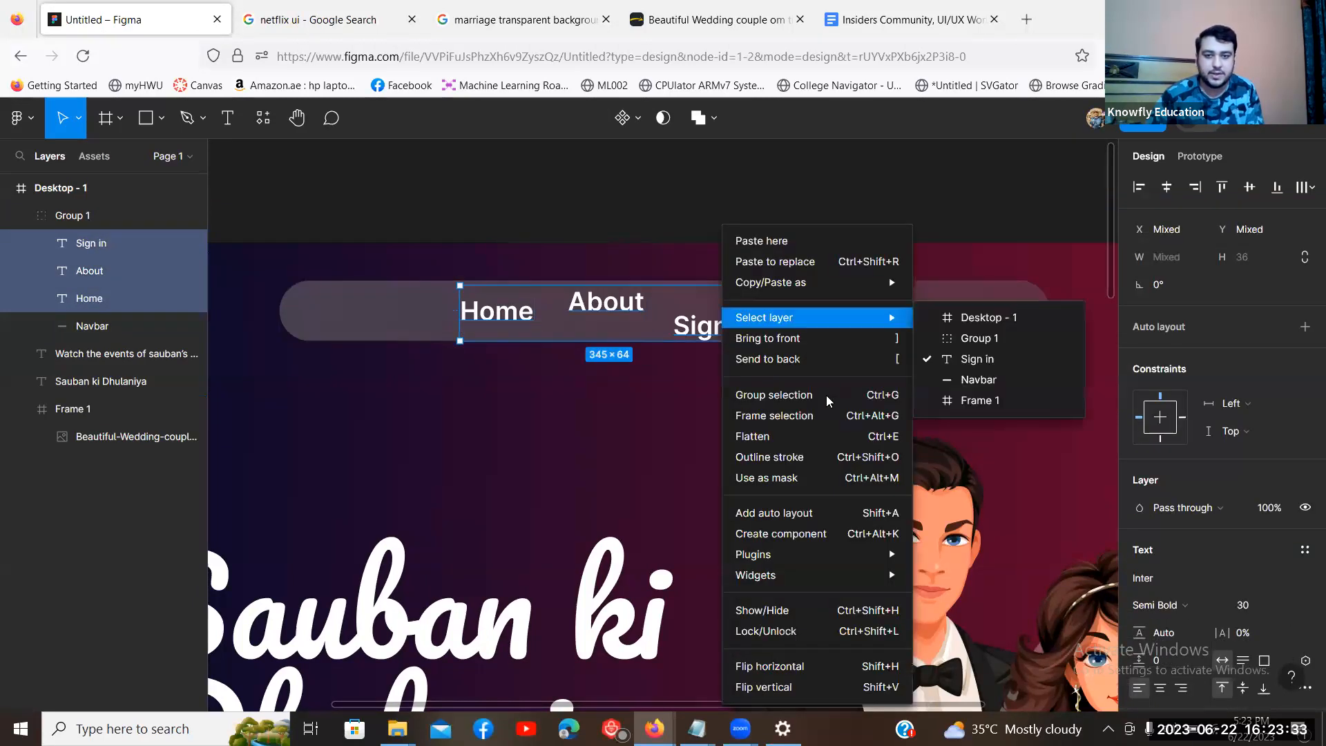
{"action": "left_click", "coordinate": [796, 520]}
{"action": "left_click_drag", "start_coordinate": [635, 307], "coordinate": [691, 317]}
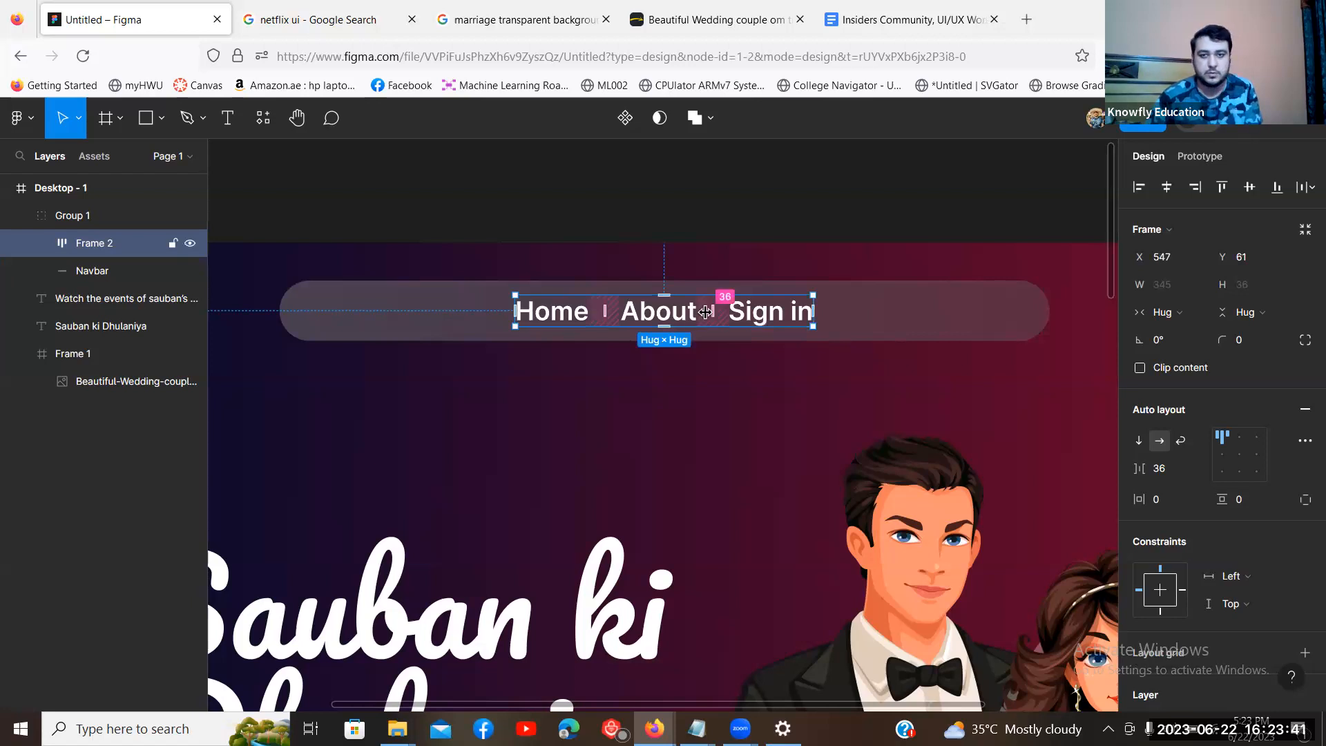
Step: Align the labels' auto layout contents to the center and set the horizontal gap between items to 100
{"action": "scroll", "coordinate": [1205, 412], "scroll_direction": "down", "scroll_amount": 1}
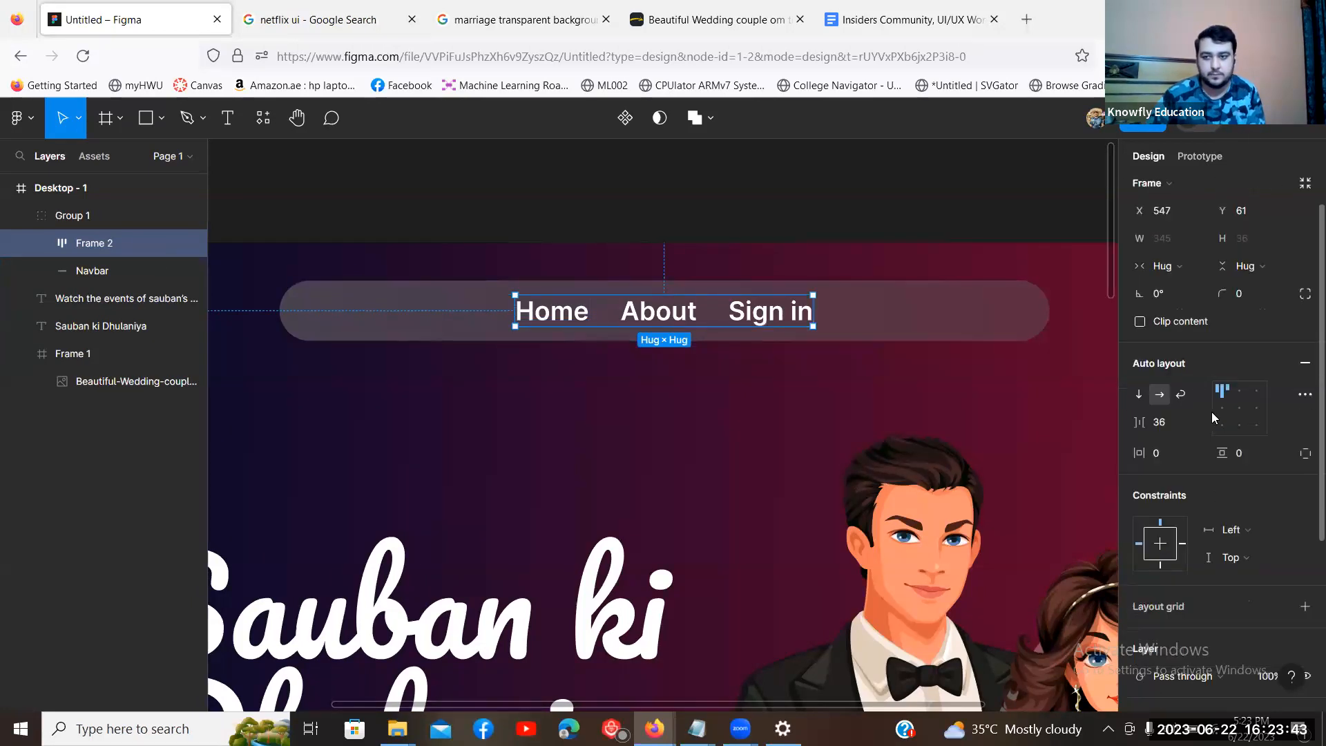
{"action": "left_click", "coordinate": [1239, 392]}
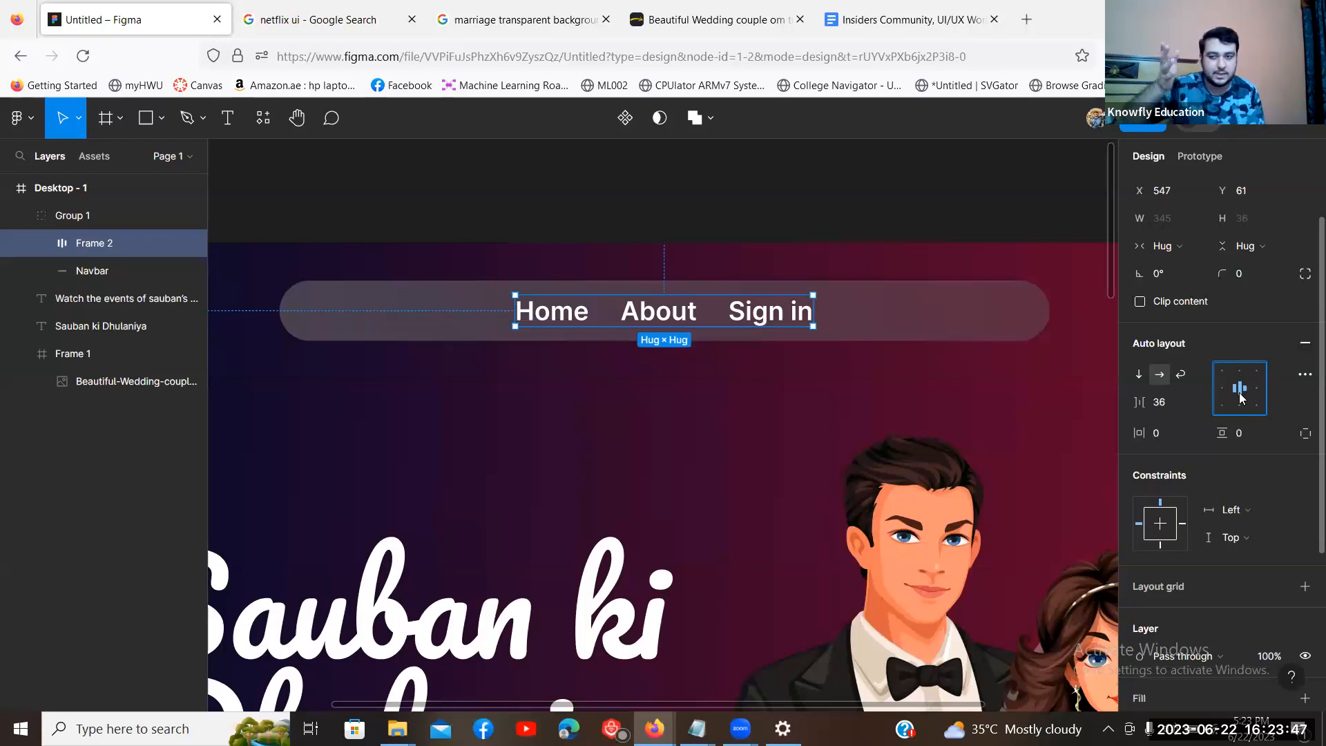
{"action": "left_click", "coordinate": [1166, 409]}
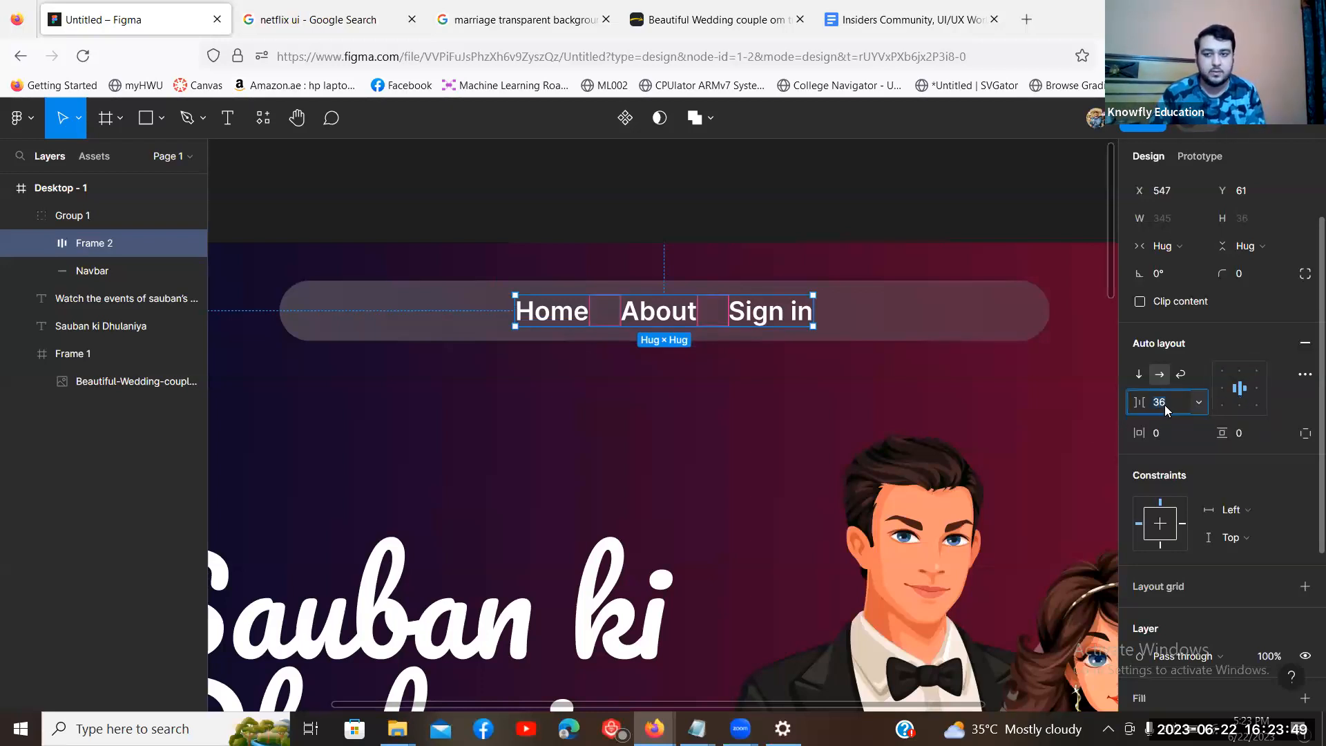
{"action": "type", "text": "100"}
{"action": "key", "text": "Return"}
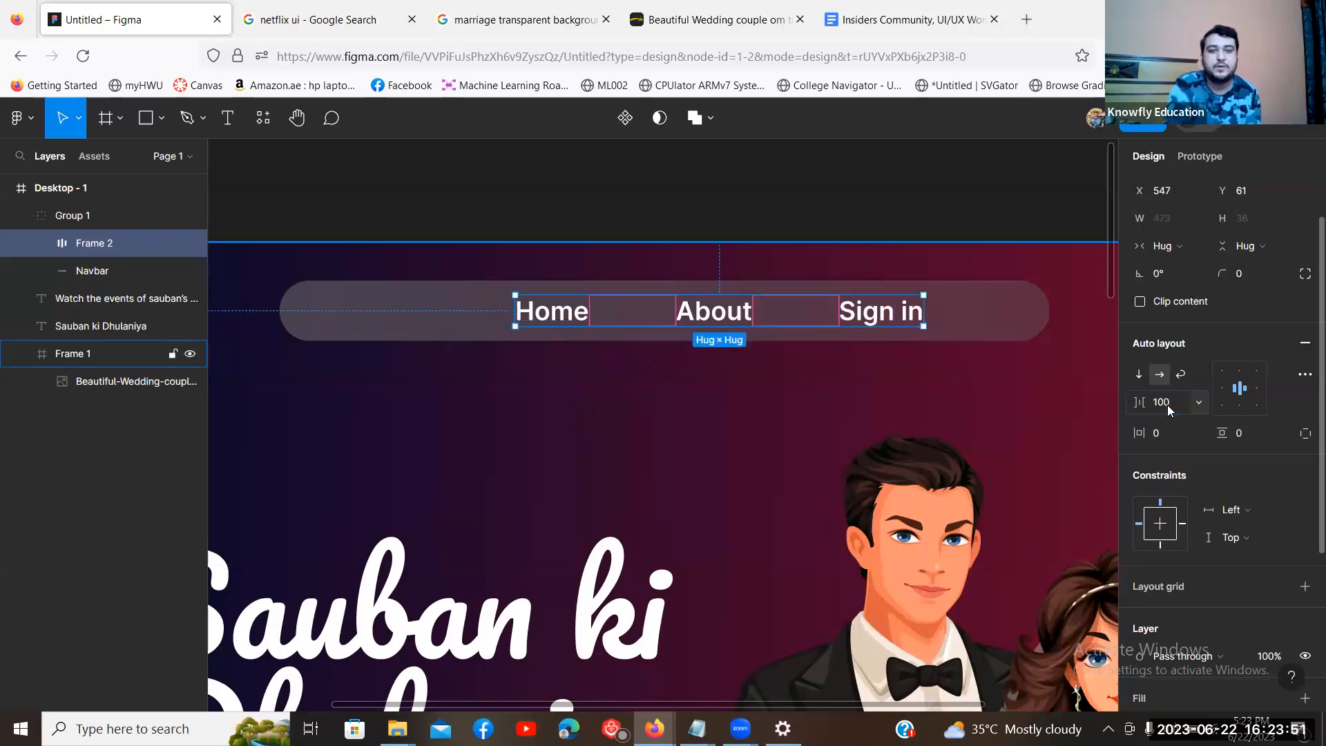
Step: Reposition the frame of Home, About and Sign in labels so it sits horizontally centered within the navbar
{"action": "left_click_drag", "start_coordinate": [801, 321], "coordinate": [668, 312]}
{"action": "key", "text": "ctrl+z"}
{"action": "left_click", "coordinate": [732, 312]}
{"action": "double_click", "coordinate": [729, 313]}
{"action": "left_click", "coordinate": [663, 223]}
{"action": "left_click_drag", "start_coordinate": [660, 223], "coordinate": [710, 210]}
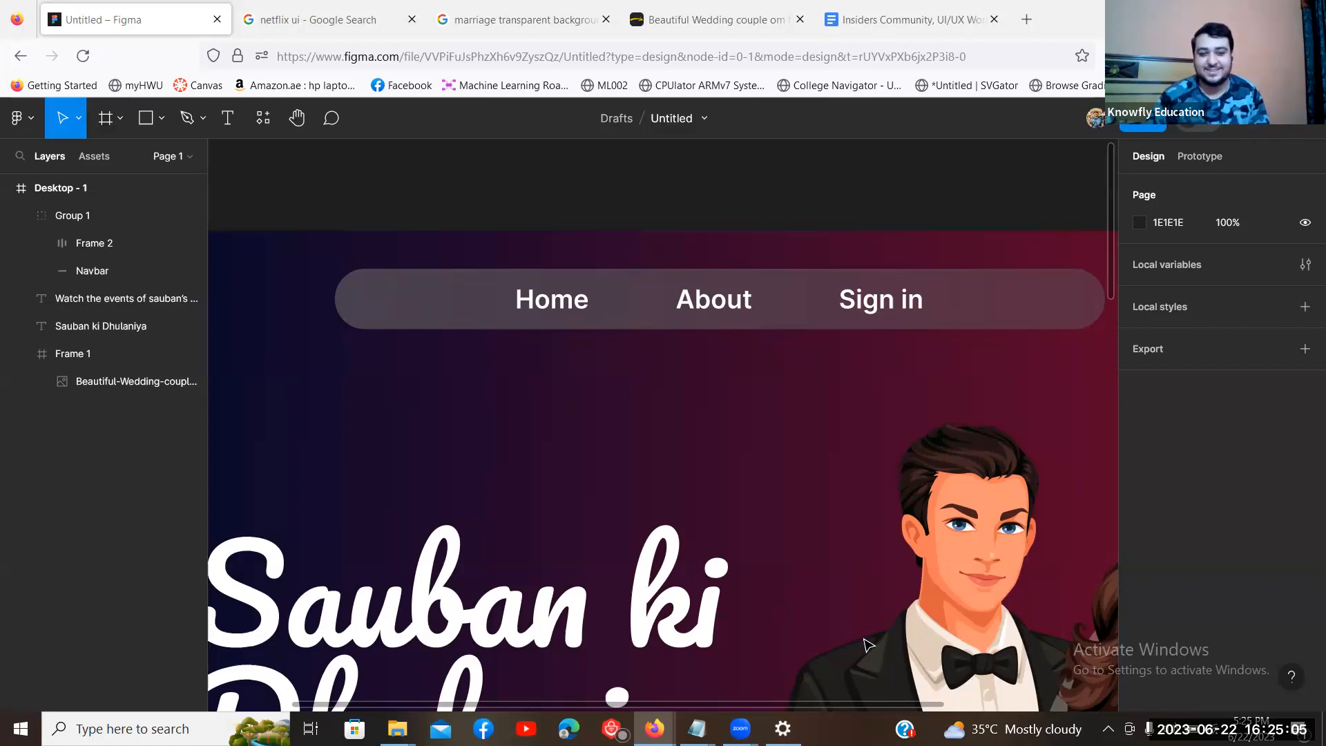
Step: Shorten the Desktop - 1 frame from below so it ends just under the gradient hero section
{"action": "key", "text": "shift+1"}
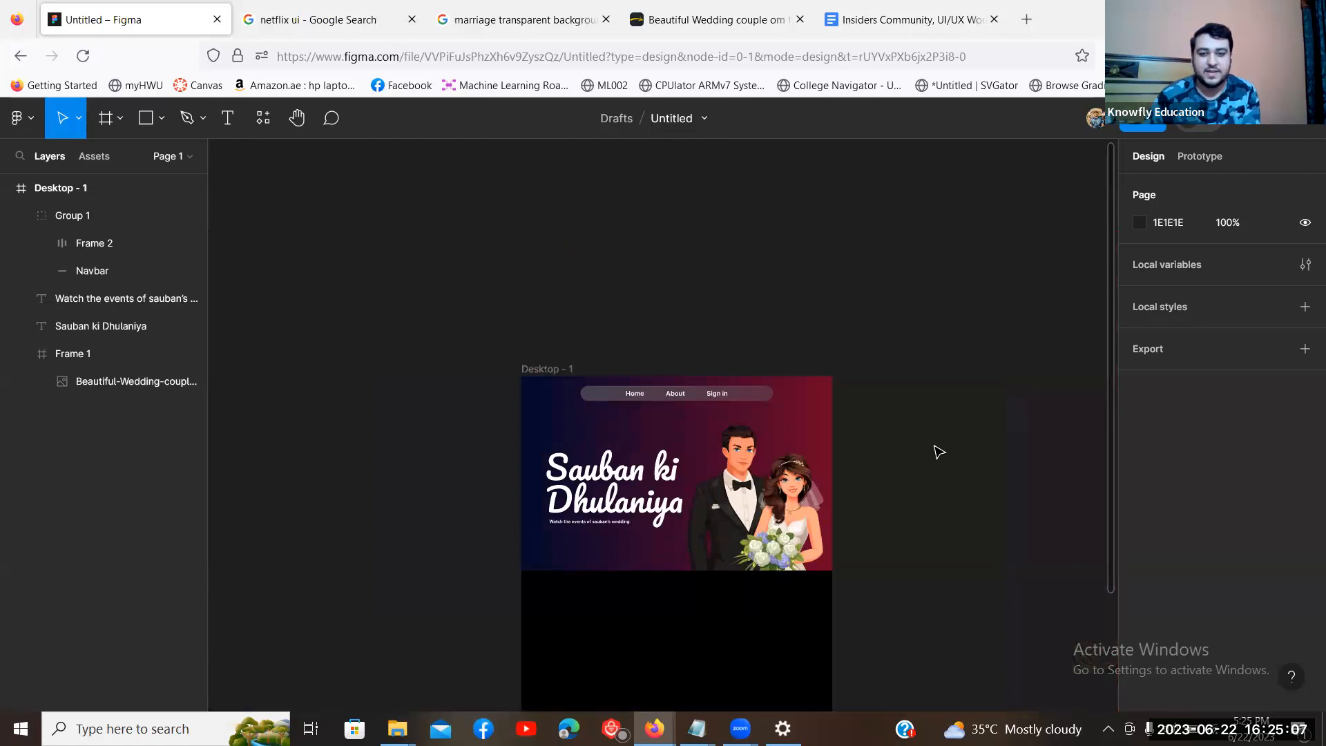
{"action": "left_click", "coordinate": [562, 370]}
{"action": "scroll", "coordinate": [678, 527], "scroll_direction": "down", "scroll_amount": 5}
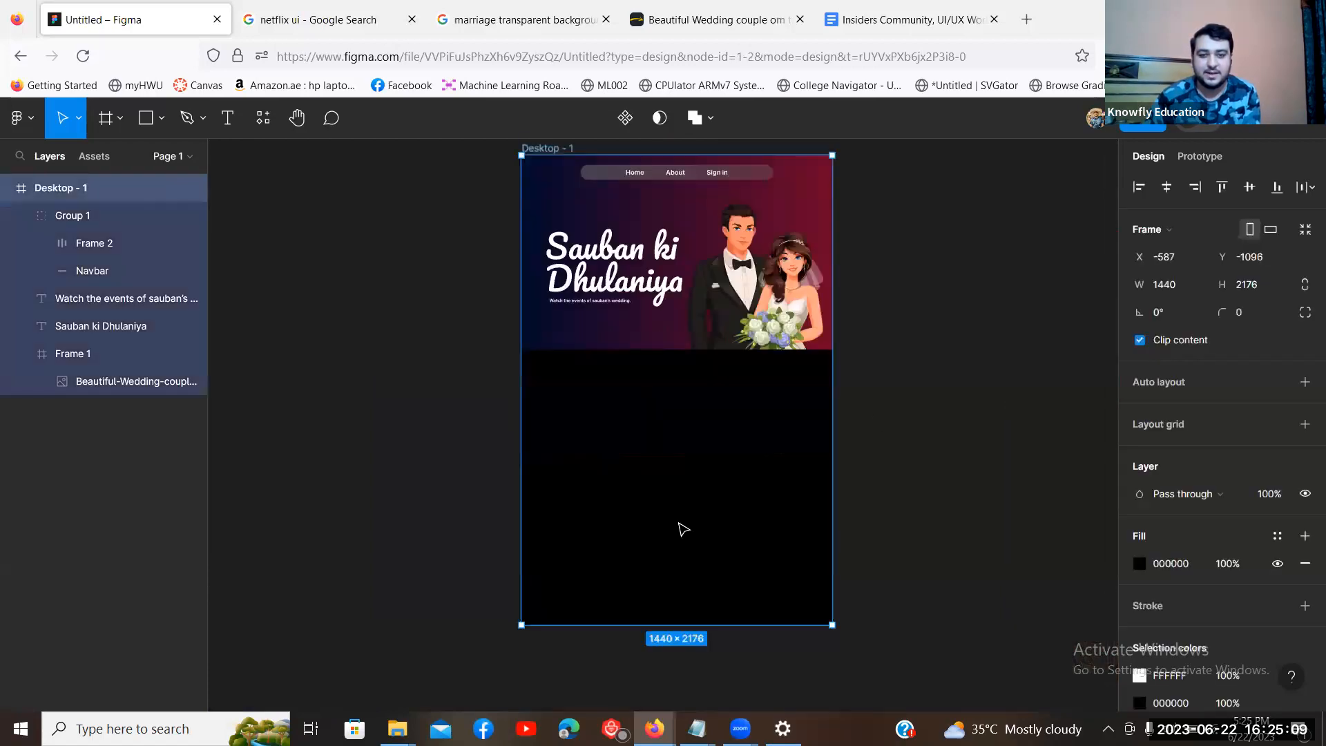
{"action": "left_click_drag", "start_coordinate": [698, 517], "coordinate": [702, 248]}
{"action": "left_click", "coordinate": [719, 373]}
{"action": "key", "text": "shift+1"}
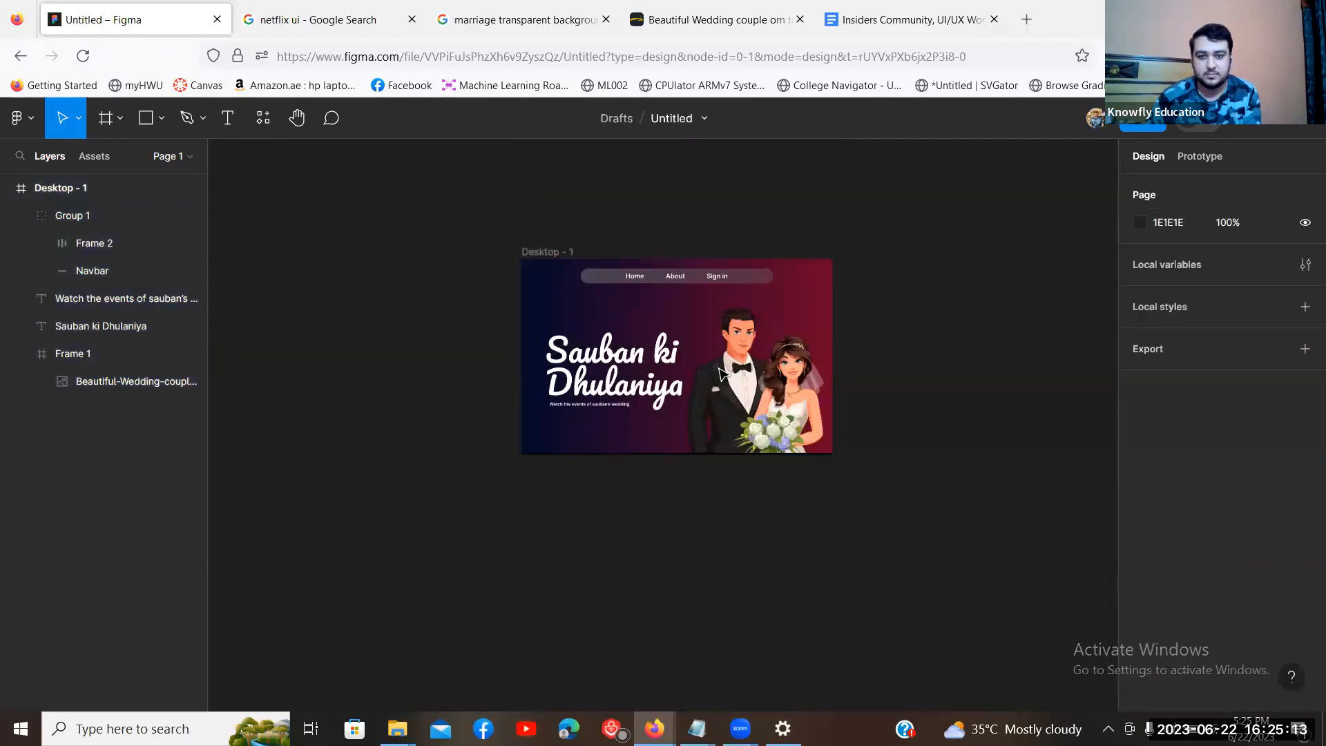
{"action": "scroll", "coordinate": [500, 258], "scroll_direction": "up", "scroll_amount": 3}
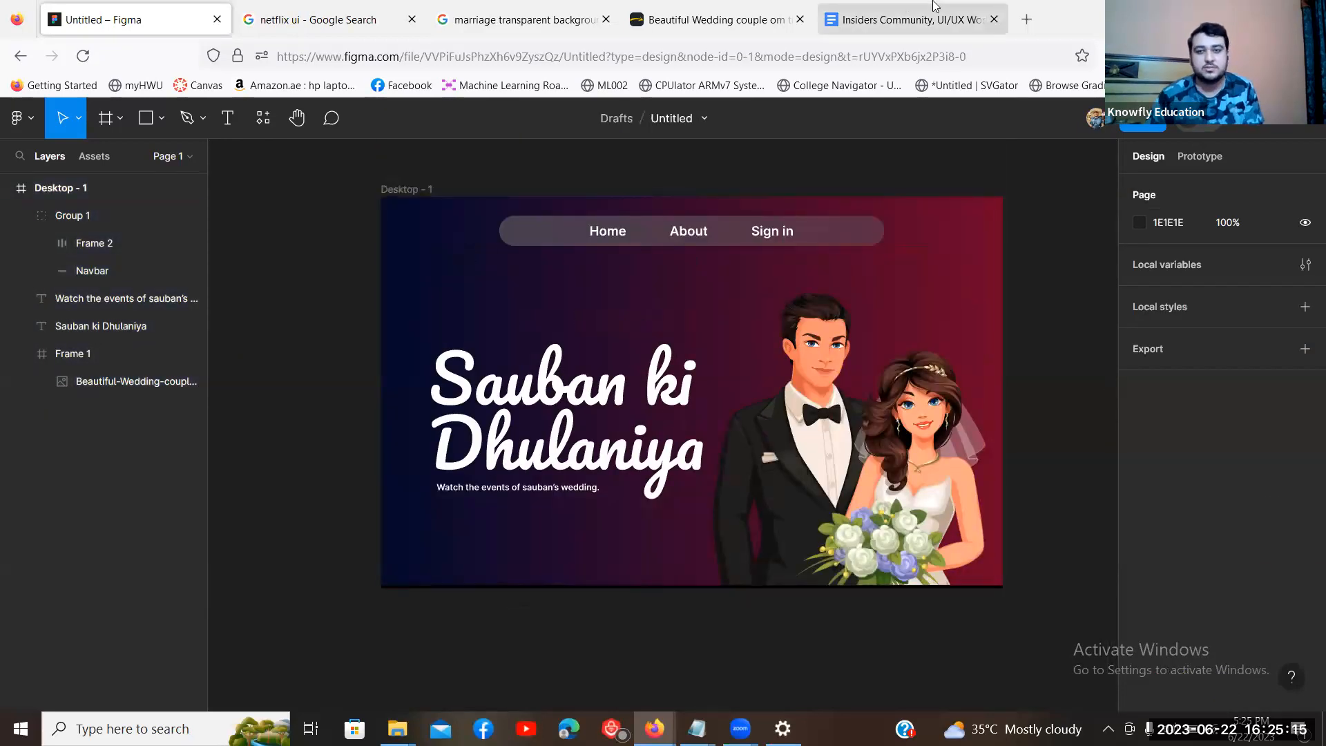
Step: Open canva.com in a new browser tab and browse the recent designs on its home page
{"action": "left_click", "coordinate": [1027, 17]}
{"action": "type", "text": "canva.com/"}
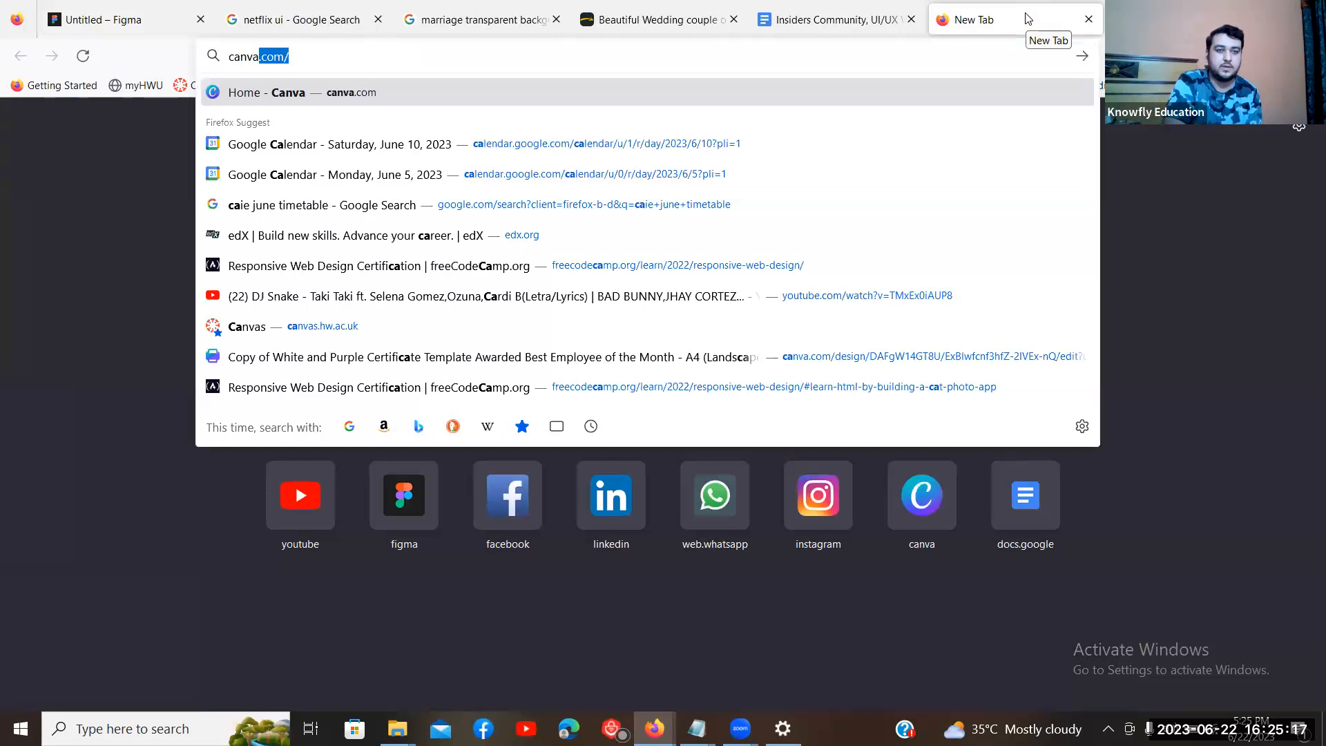
{"action": "key", "text": "Return"}
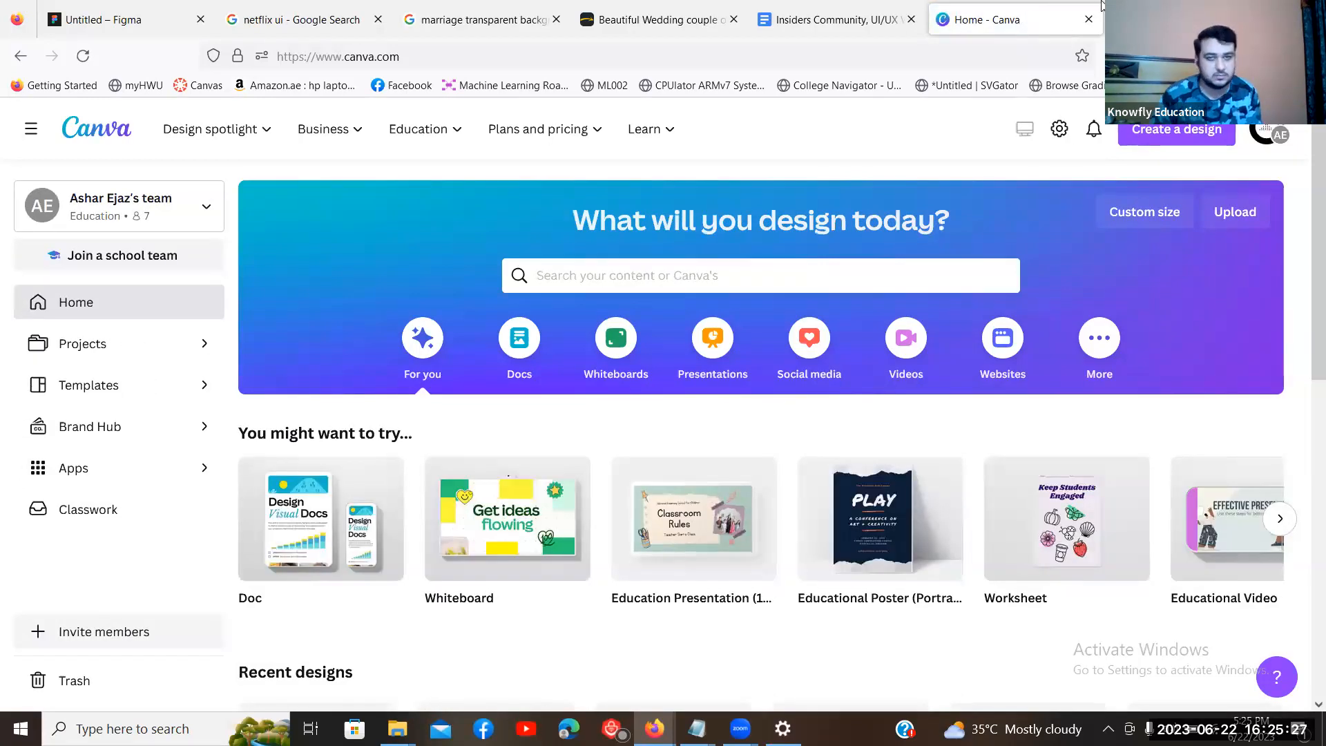
{"action": "scroll", "coordinate": [1036, 362], "scroll_direction": "down", "scroll_amount": 6}
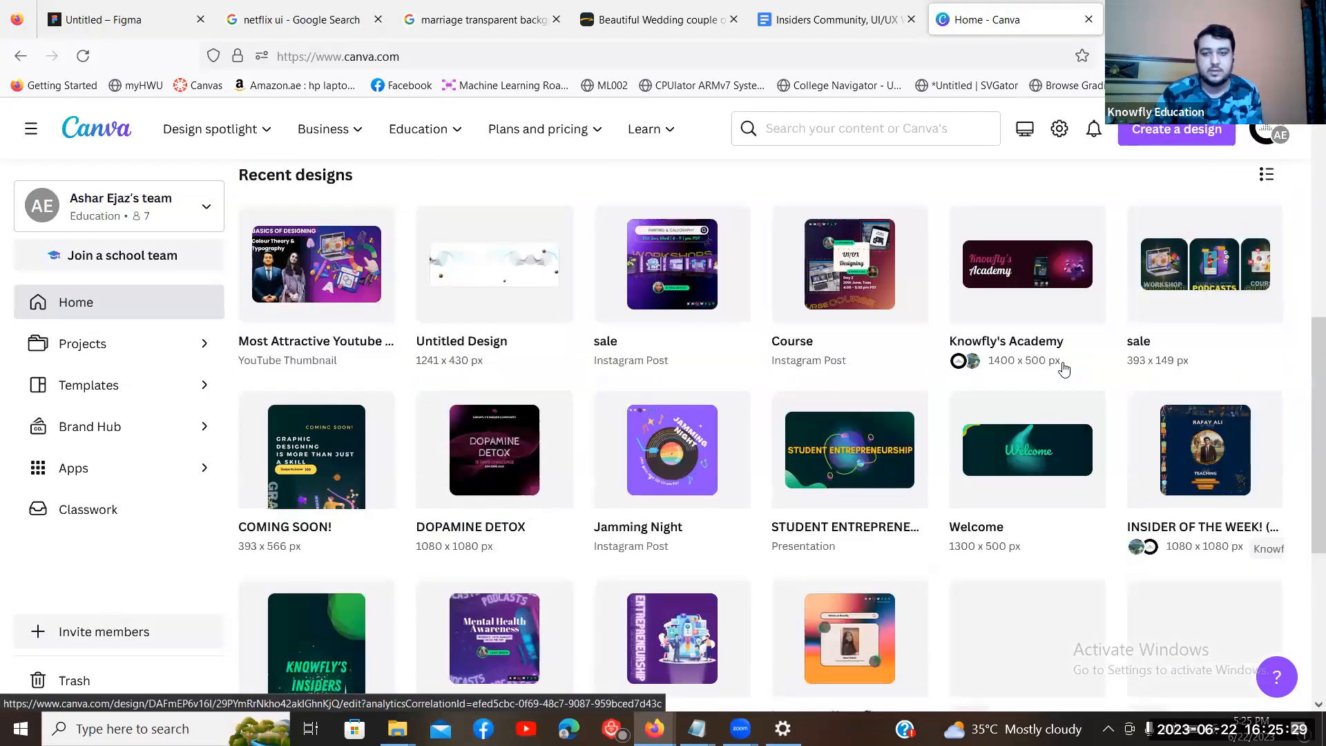
Step: Create a new custom-size design of 1080 × 1080 px
{"action": "left_click", "coordinate": [1162, 131]}
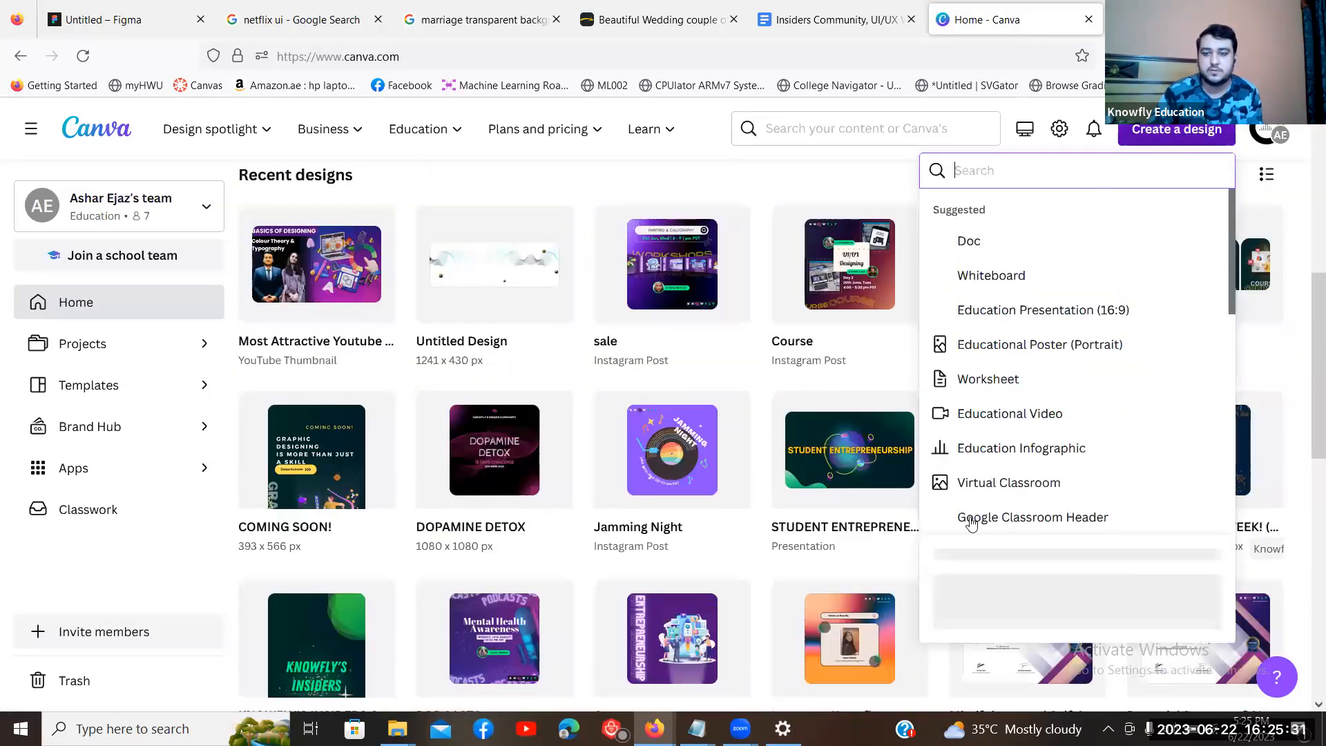
{"action": "left_click", "coordinate": [985, 591]}
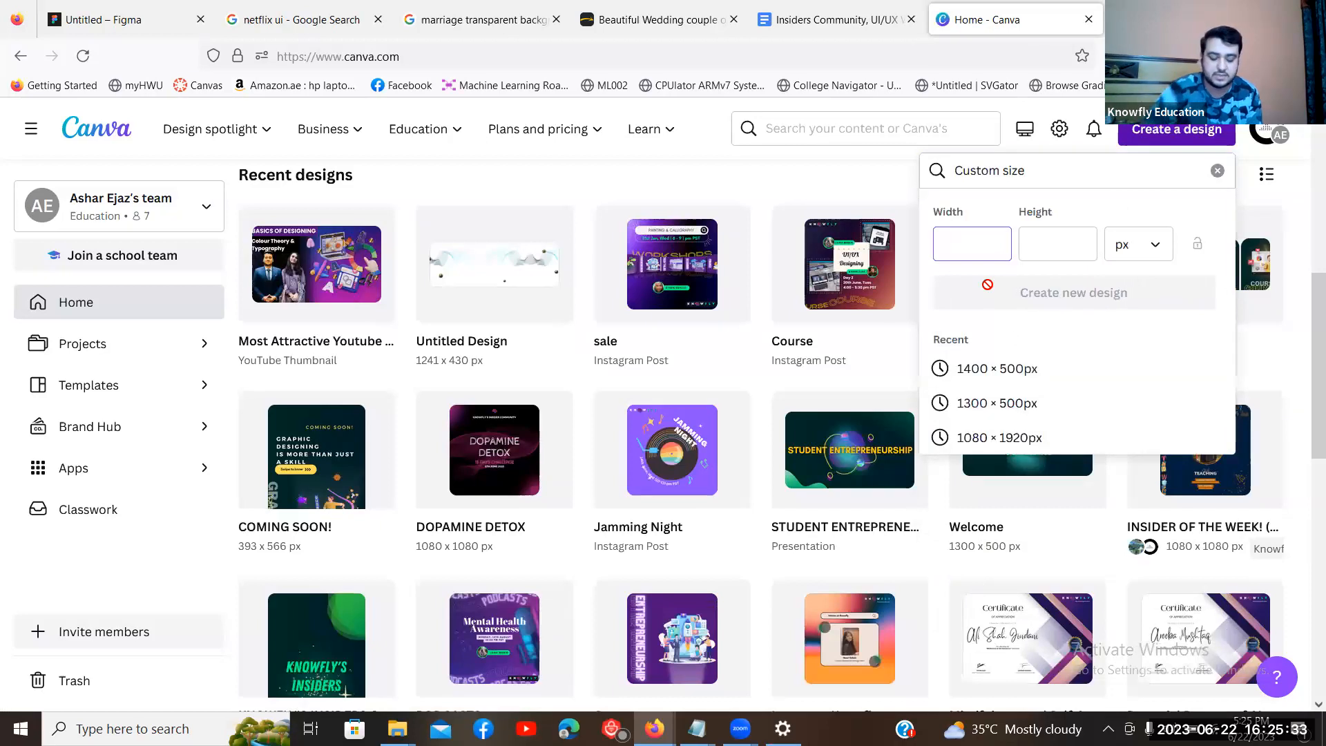
{"action": "type", "text": "1"}
{"action": "type", "text": "0"}
{"action": "key", "text": "Tab"}
{"action": "type", "text": "108"}
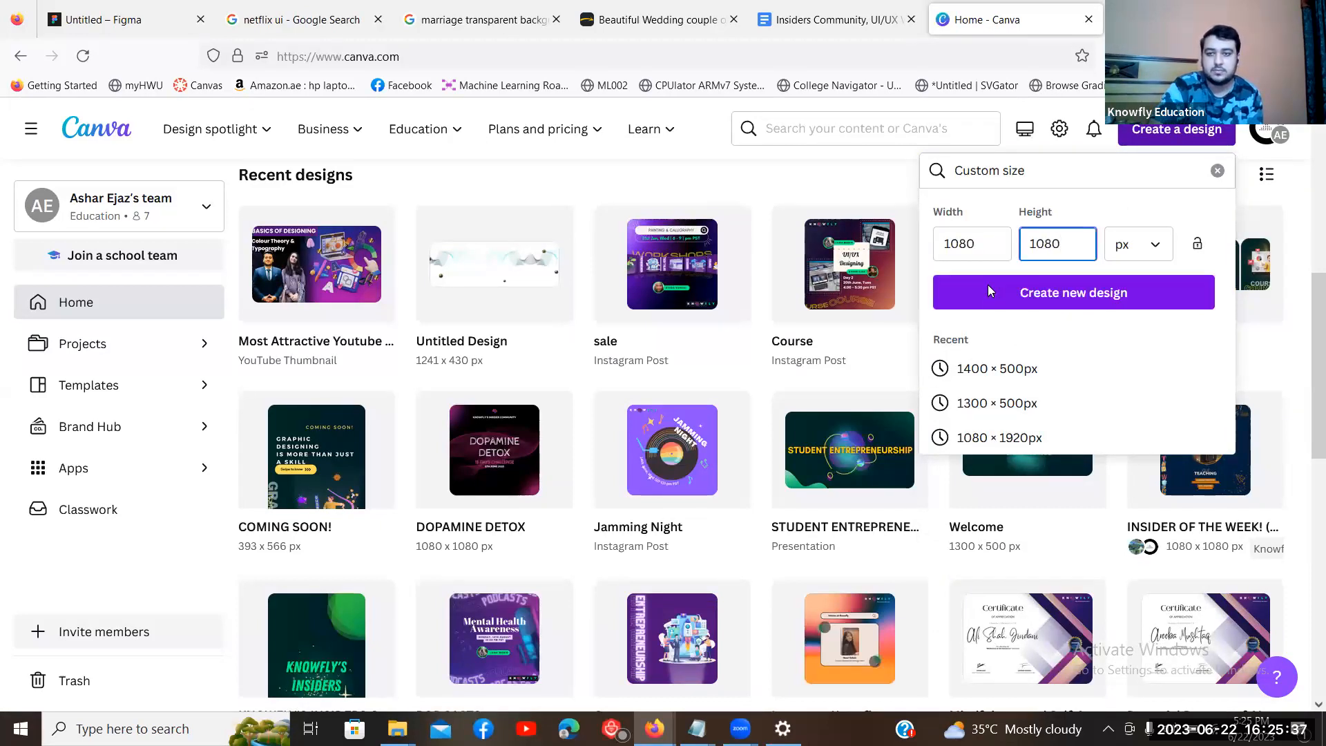
{"action": "left_click", "coordinate": [989, 291]}
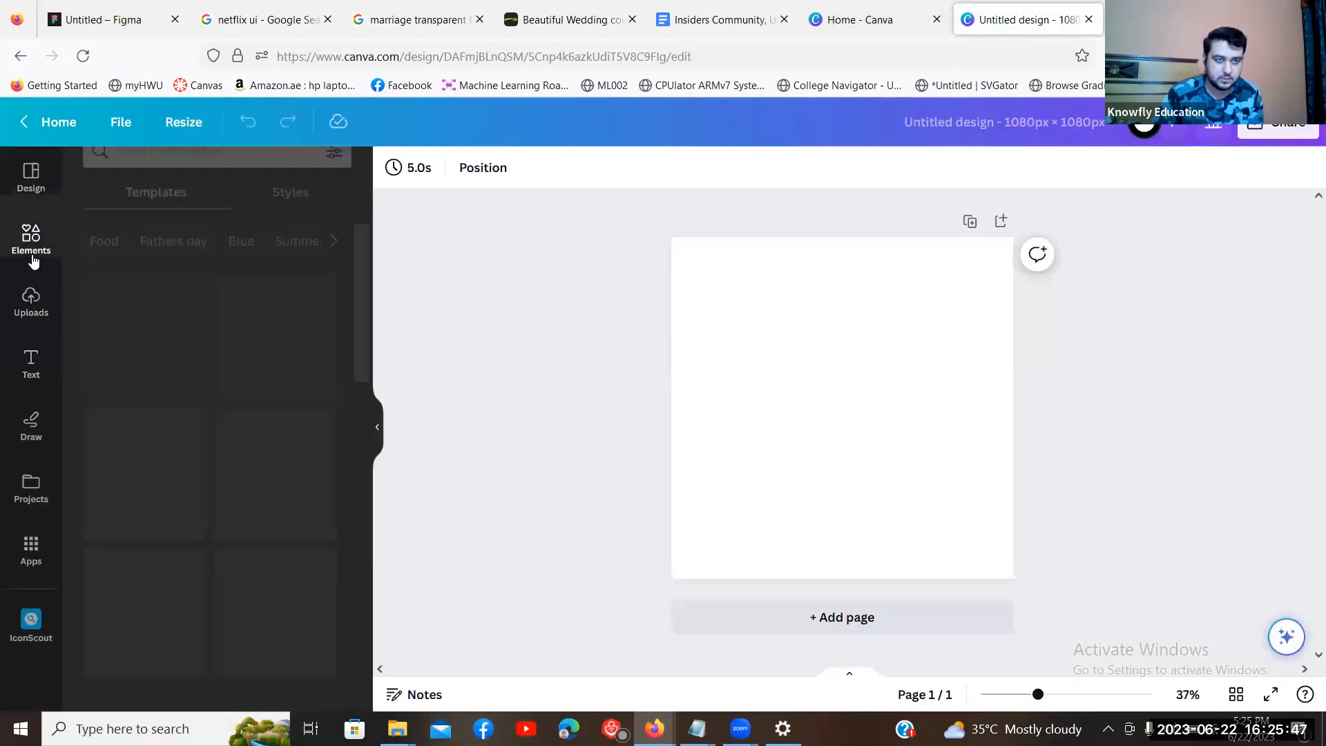
Step: Search the elements library for "marridge" and show all of the matching graphics
{"action": "left_click", "coordinate": [33, 257]}
{"action": "left_click", "coordinate": [218, 177]}
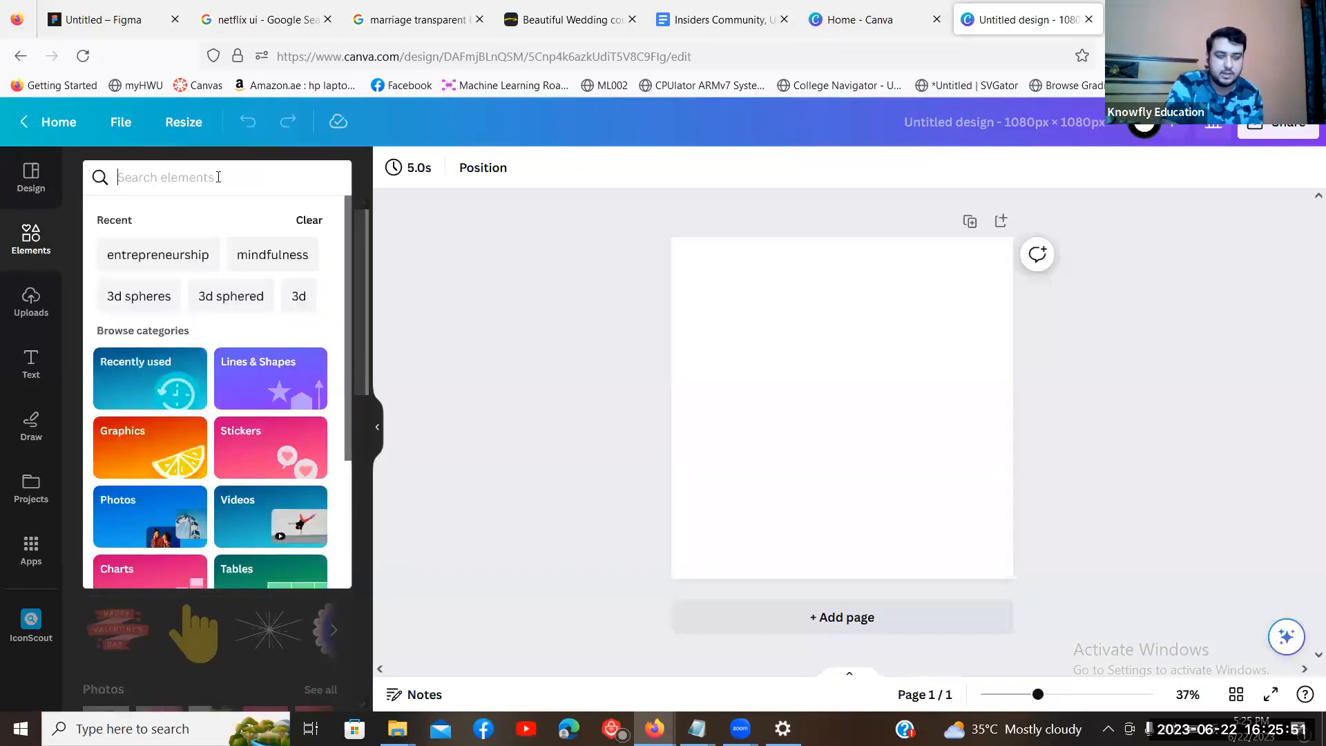
{"action": "type", "text": "marridge"}
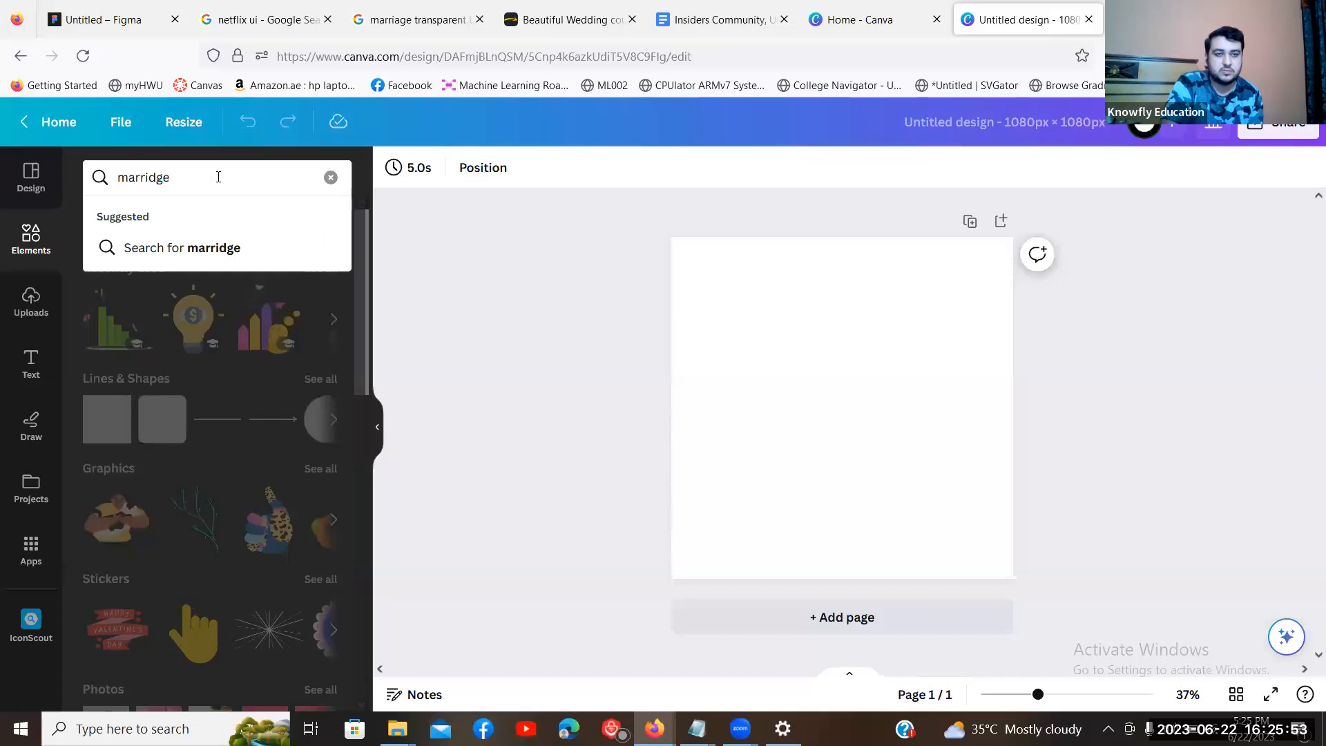
{"action": "key", "text": "Return"}
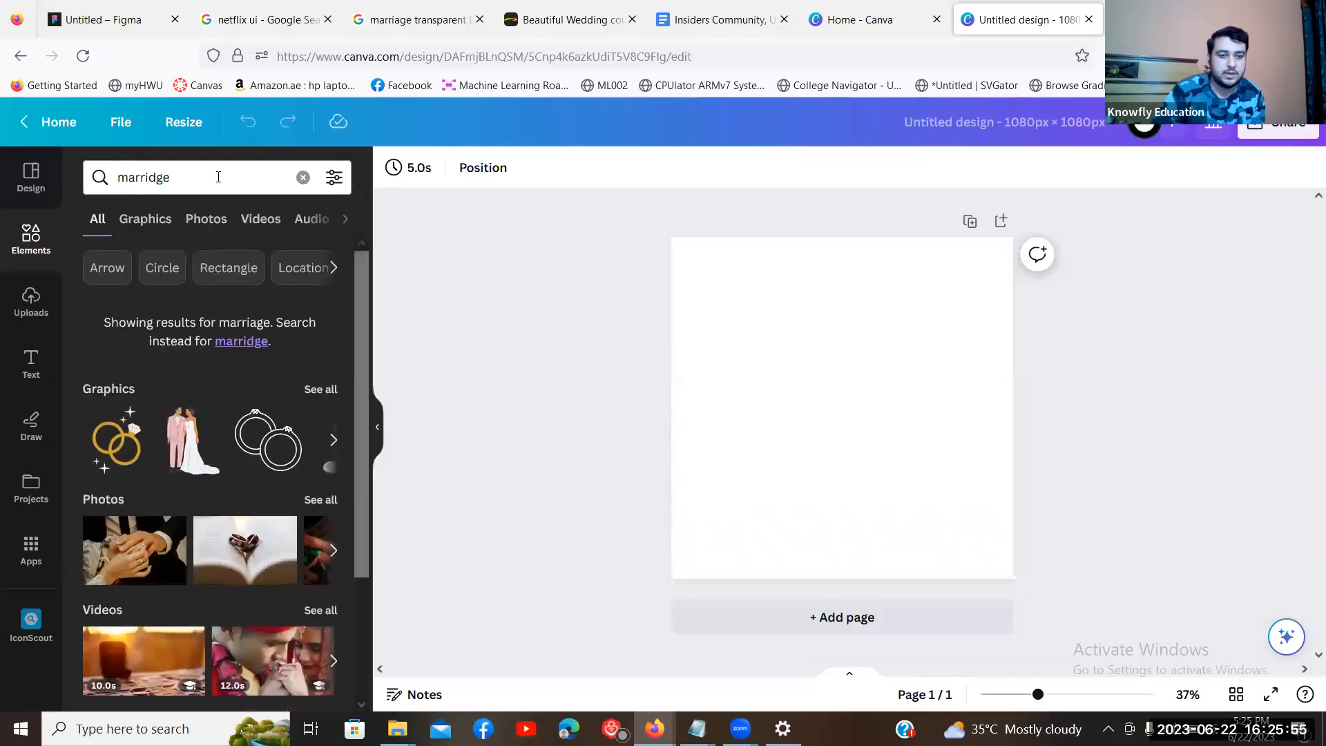
{"action": "scroll", "coordinate": [297, 352], "scroll_direction": "down", "scroll_amount": 1}
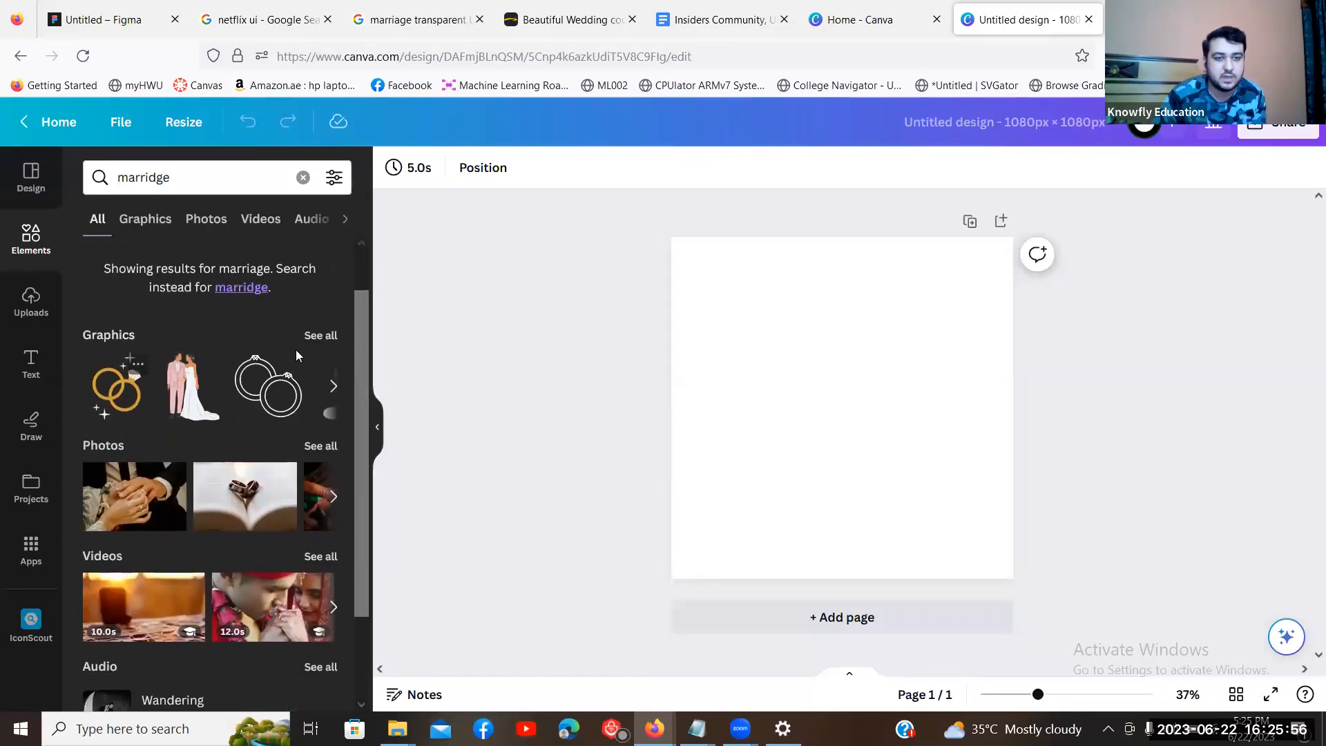
{"action": "left_click", "coordinate": [330, 338]}
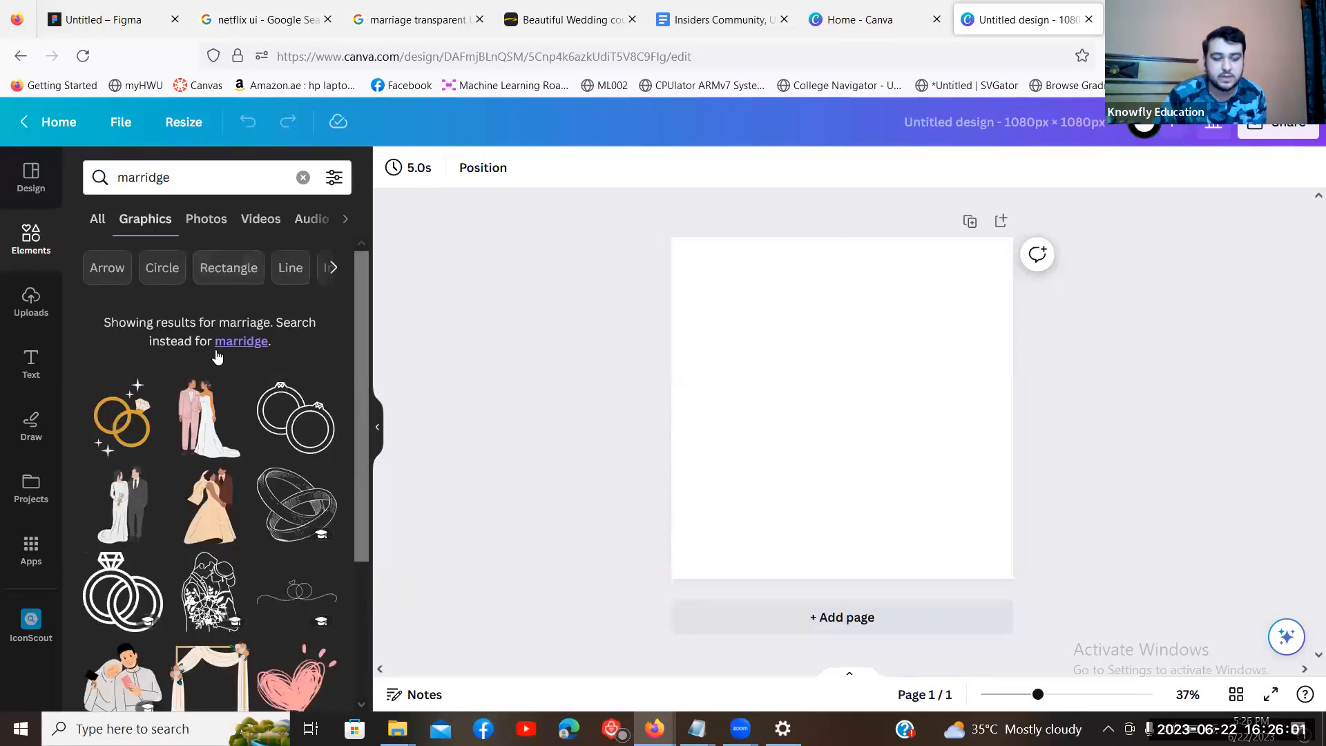
Step: Try out the graphic of the pink-suited groom and white-gowned bride at full page height, and remove it from the page
{"action": "left_click_drag", "start_coordinate": [197, 415], "coordinate": [835, 381]}
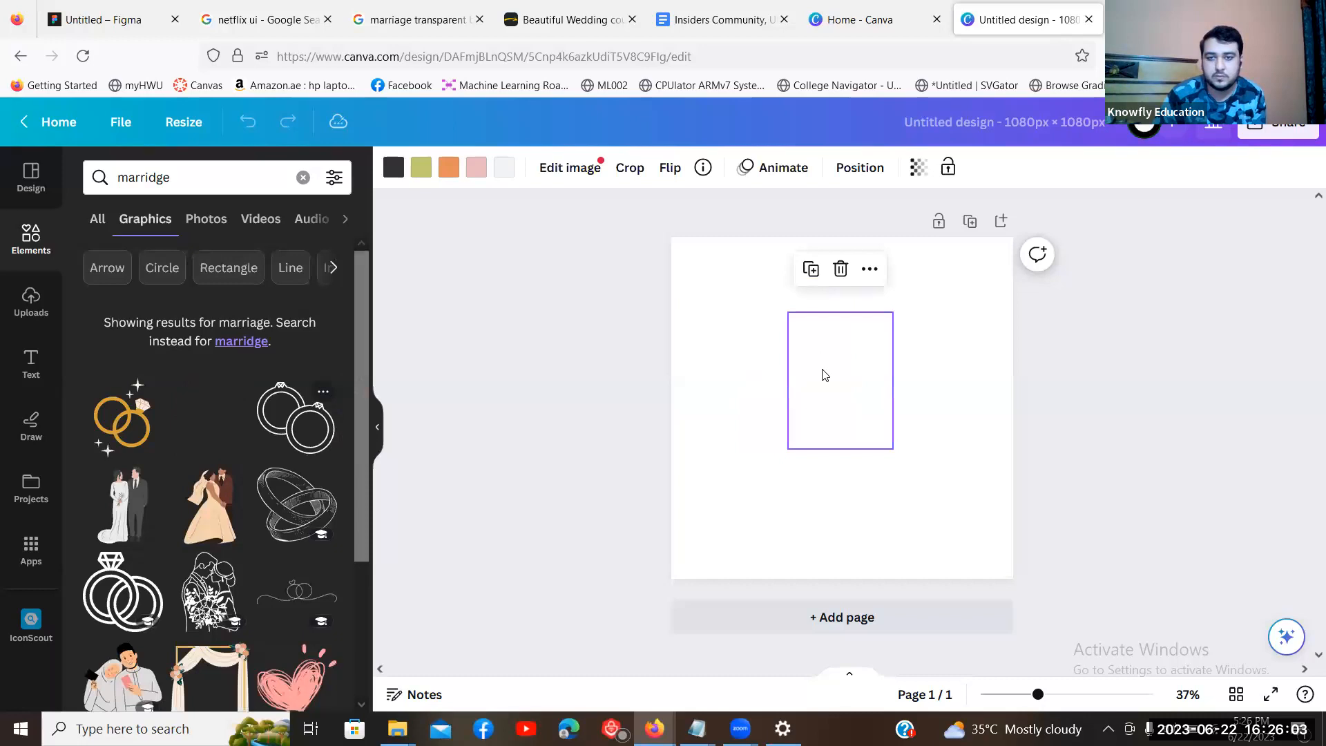
{"action": "left_click_drag", "start_coordinate": [892, 449], "coordinate": [999, 592]}
{"action": "left_click_drag", "start_coordinate": [941, 510], "coordinate": [903, 511]}
{"action": "left_click_drag", "start_coordinate": [747, 311], "coordinate": [793, 305]}
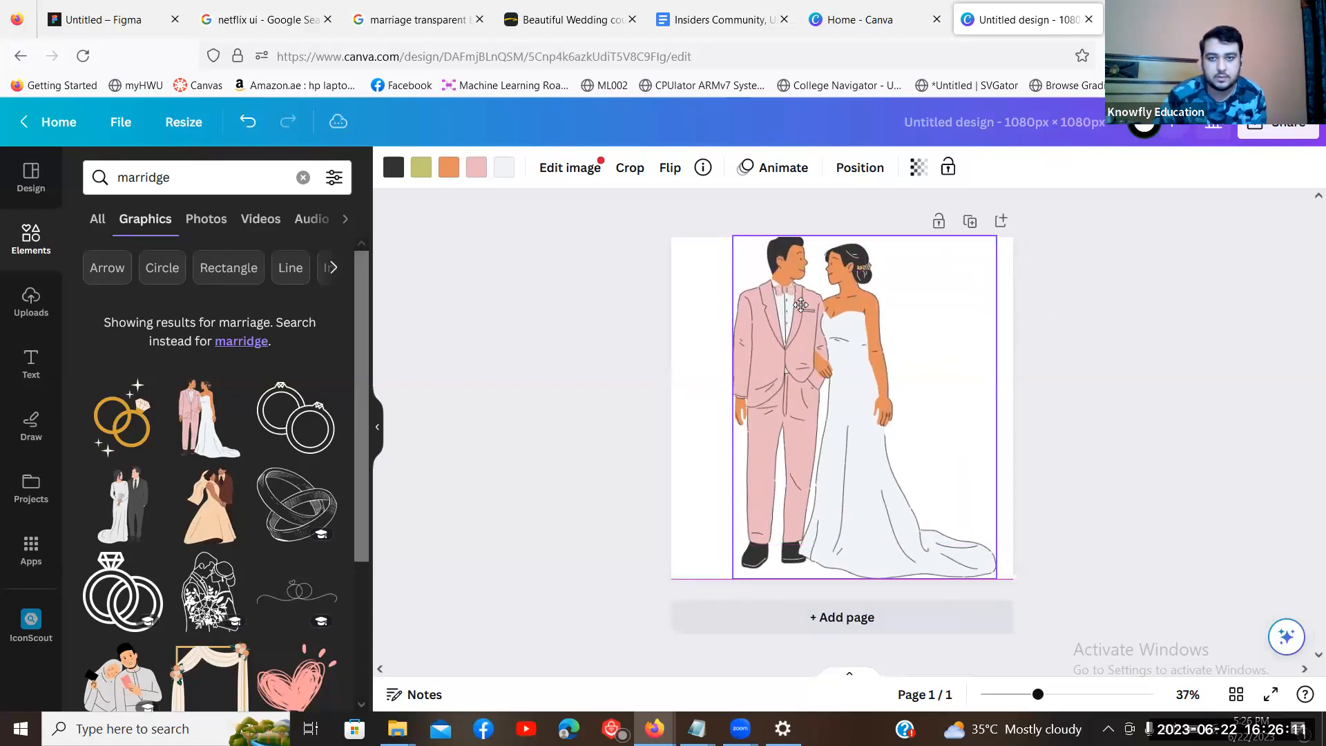
{"action": "left_click", "coordinate": [1179, 363]}
{"action": "left_click_drag", "start_coordinate": [812, 383], "coordinate": [829, 383]}
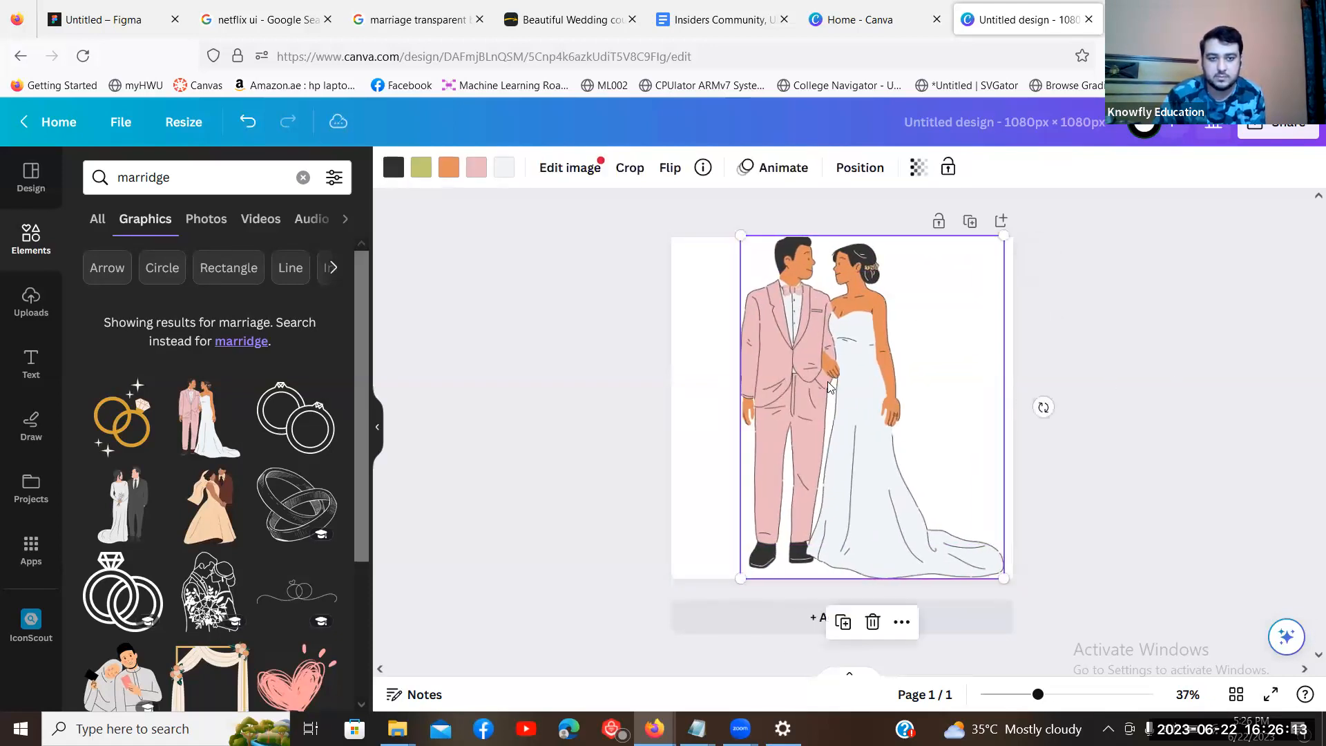
{"action": "key", "text": "Delete"}
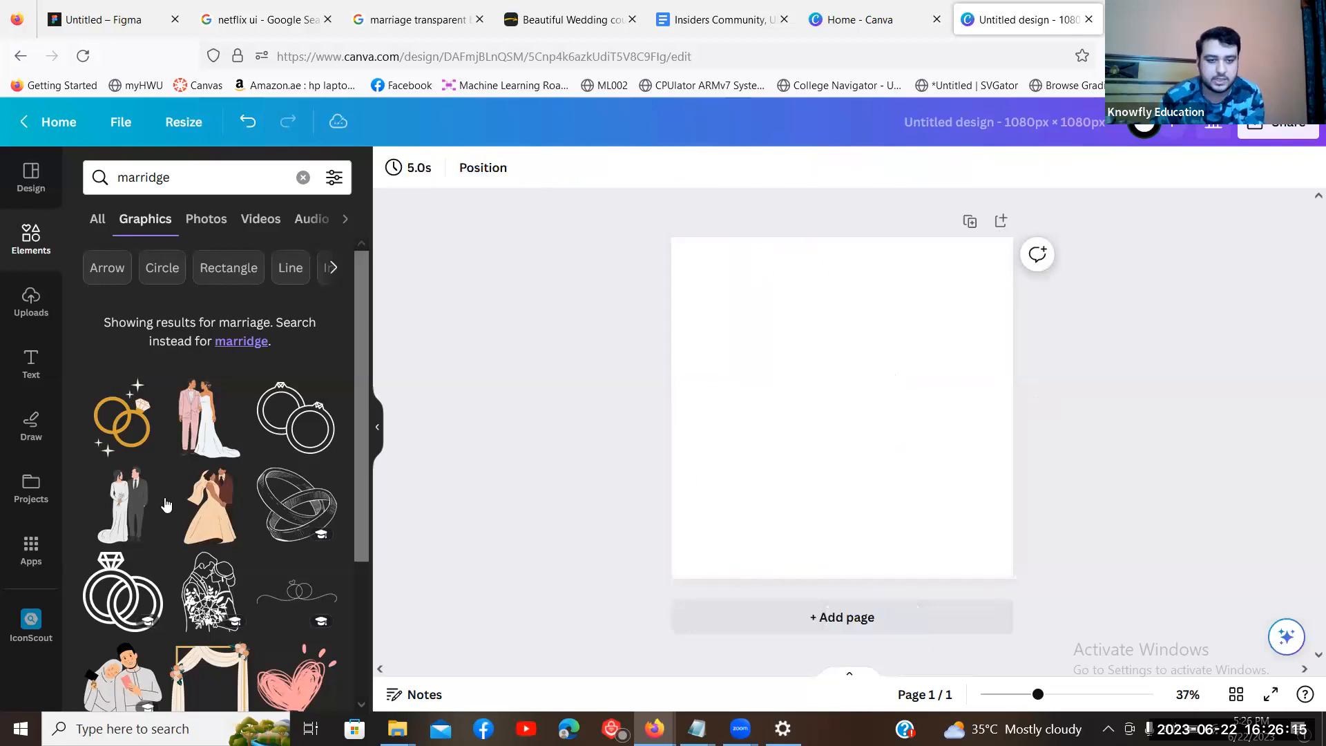
Step: Add the graphic of the couple with a grey headscarf and black cap, and enlarge it to fill the page
{"action": "scroll", "coordinate": [181, 489], "scroll_direction": "down", "scroll_amount": 2}
{"action": "scroll", "coordinate": [181, 488], "scroll_direction": "down", "scroll_amount": 1}
{"action": "left_click", "coordinate": [122, 463]}
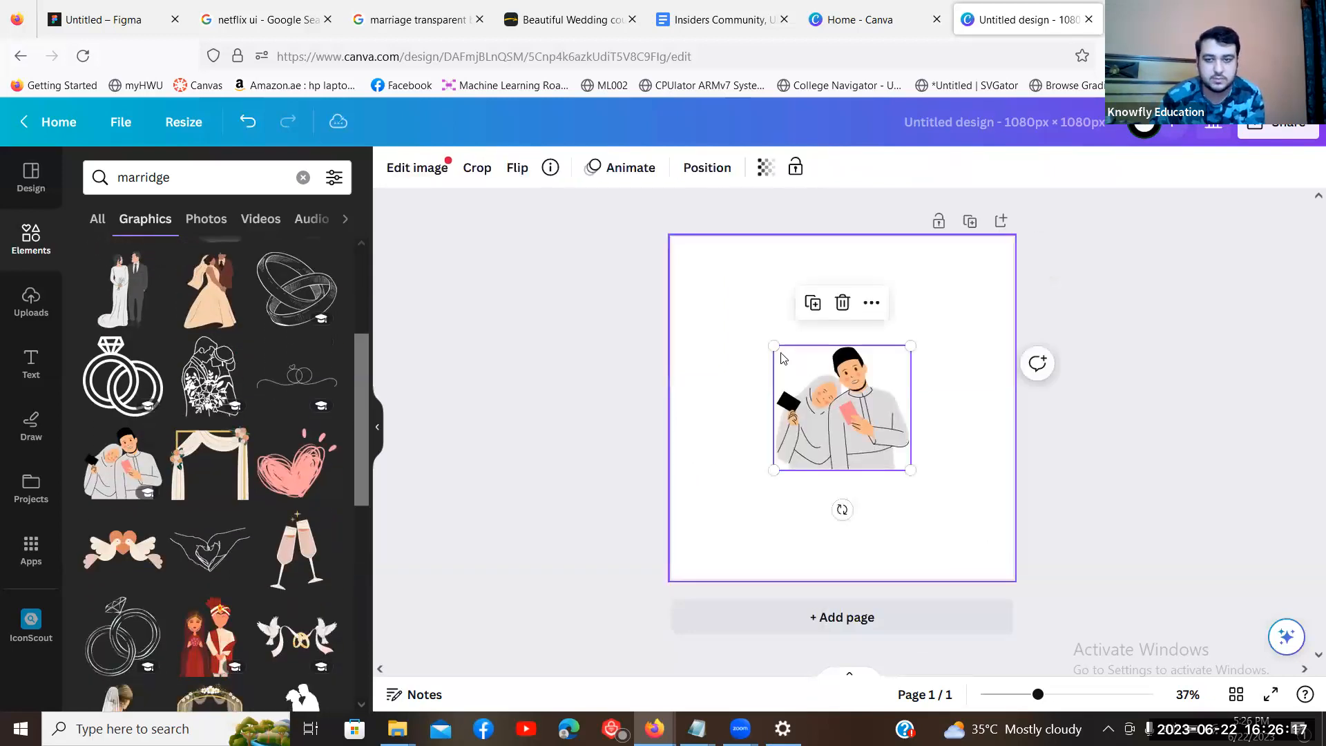
{"action": "left_click_drag", "start_coordinate": [743, 303], "coordinate": [671, 253]}
{"action": "mouse_move", "coordinate": [911, 470]}
{"action": "left_mouse_down"}
{"action": "mouse_move", "coordinate": [1013, 562]}
{"action": "mouse_move", "coordinate": [920, 481]}
{"action": "left_mouse_up"}
{"action": "left_click", "coordinate": [1107, 439]}
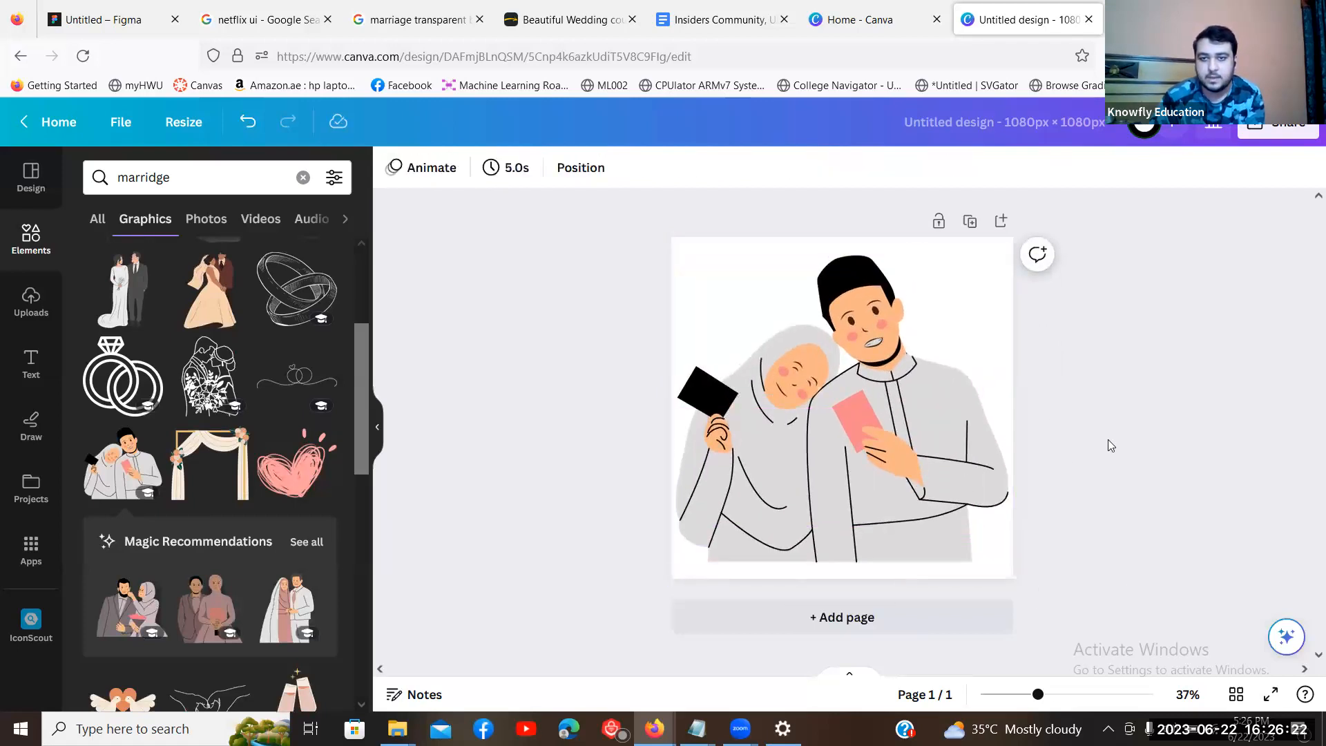
{"action": "left_click", "coordinate": [866, 414]}
{"action": "left_click", "coordinate": [823, 258]}
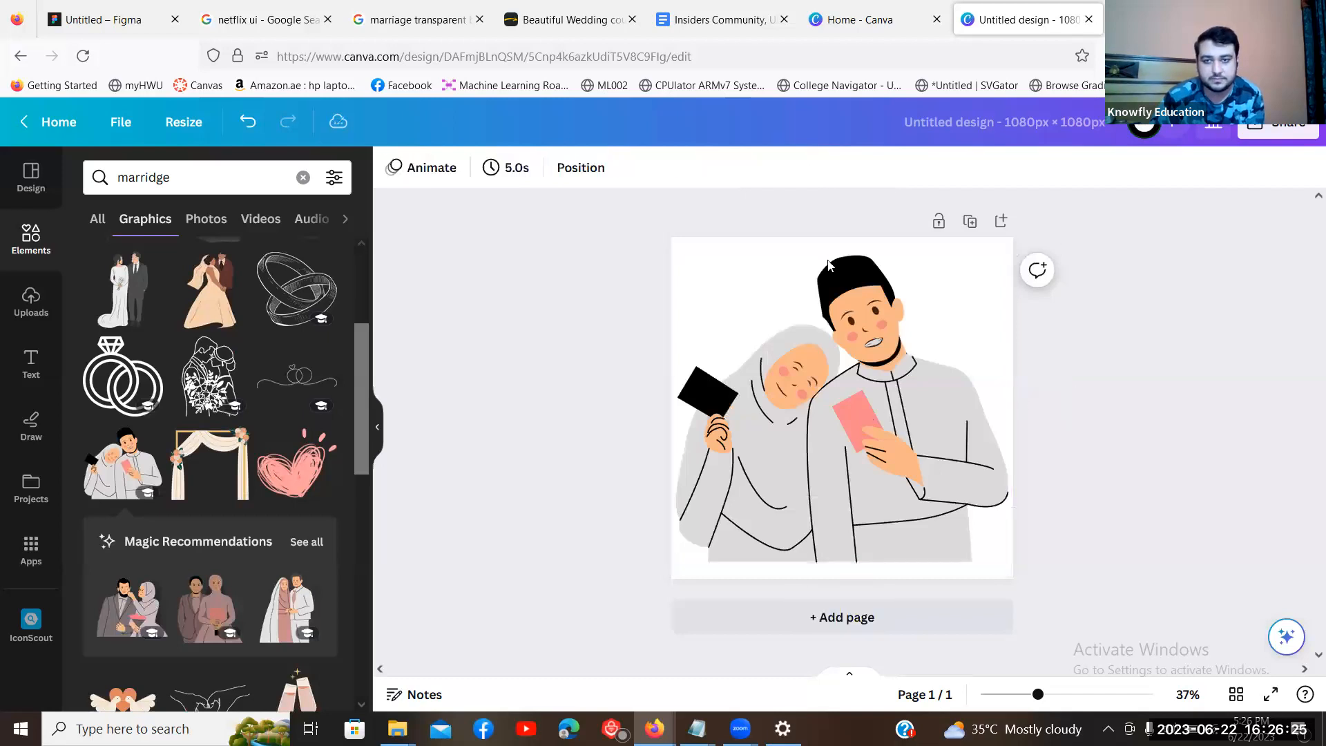
{"action": "left_click", "coordinate": [782, 245]}
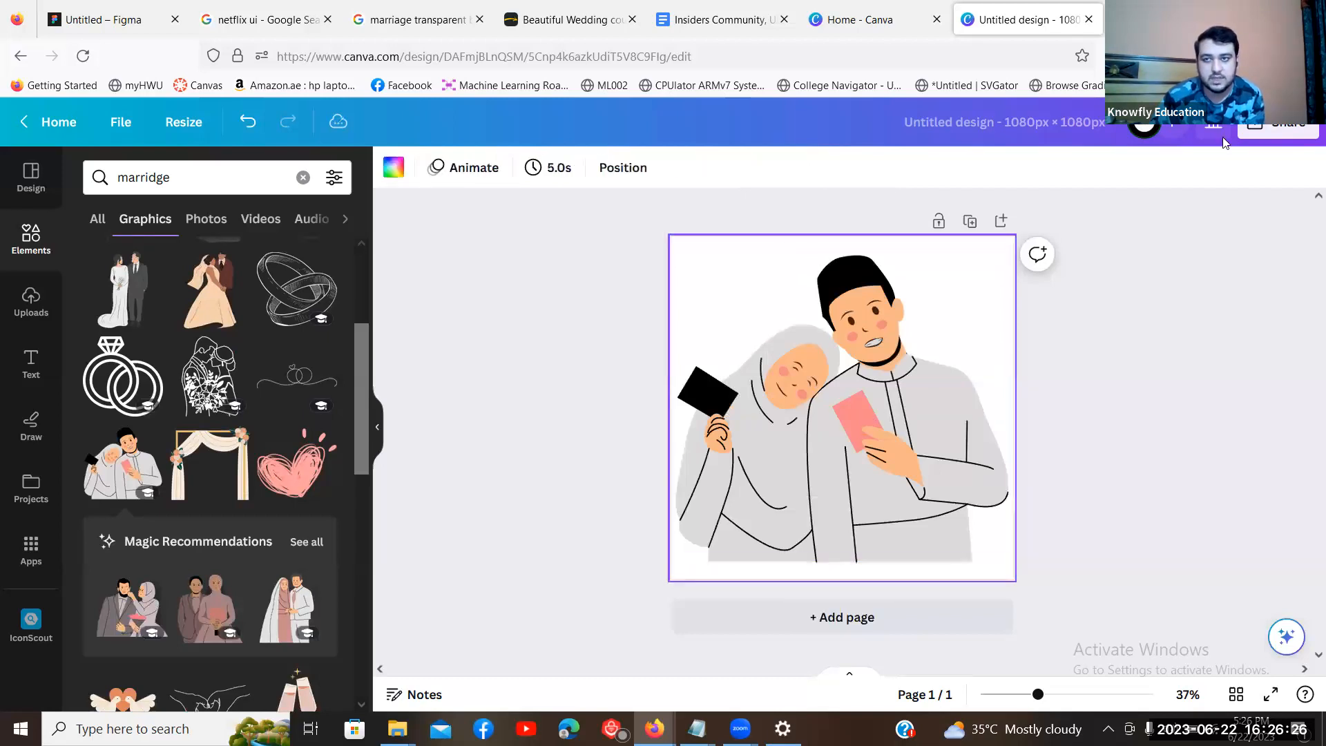
Step: Download the design as an SVG file with a transparent background
{"action": "left_click", "coordinate": [1285, 135]}
{"action": "scroll", "coordinate": [1180, 340], "scroll_direction": "down", "scroll_amount": 1}
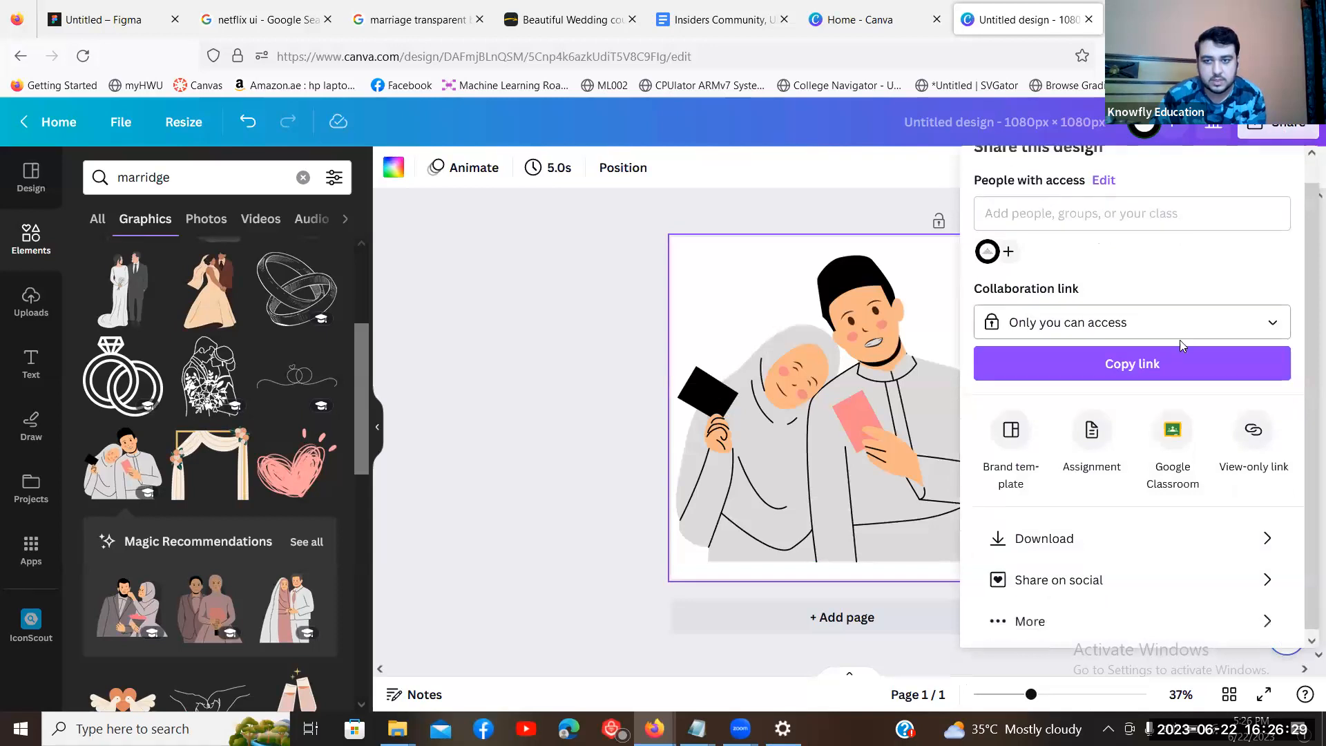
{"action": "left_click", "coordinate": [1066, 548]}
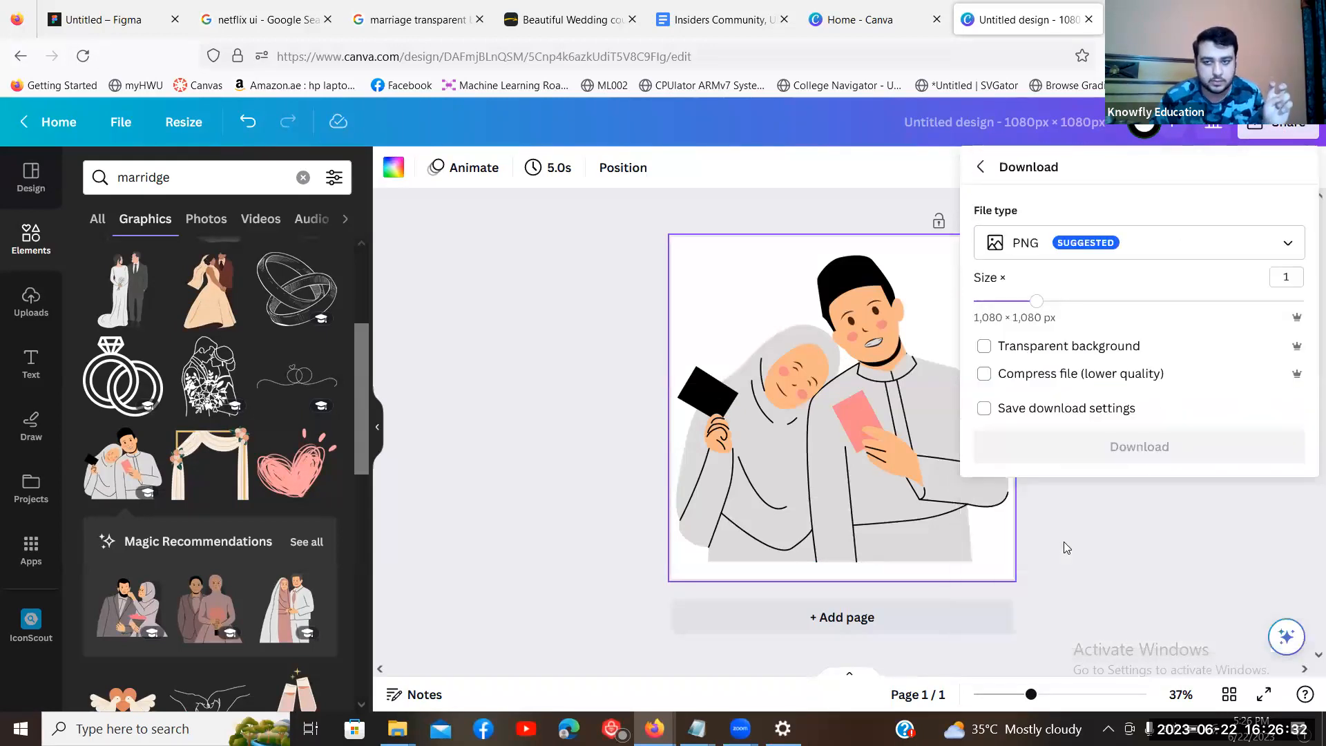
{"action": "left_click", "coordinate": [1140, 251]}
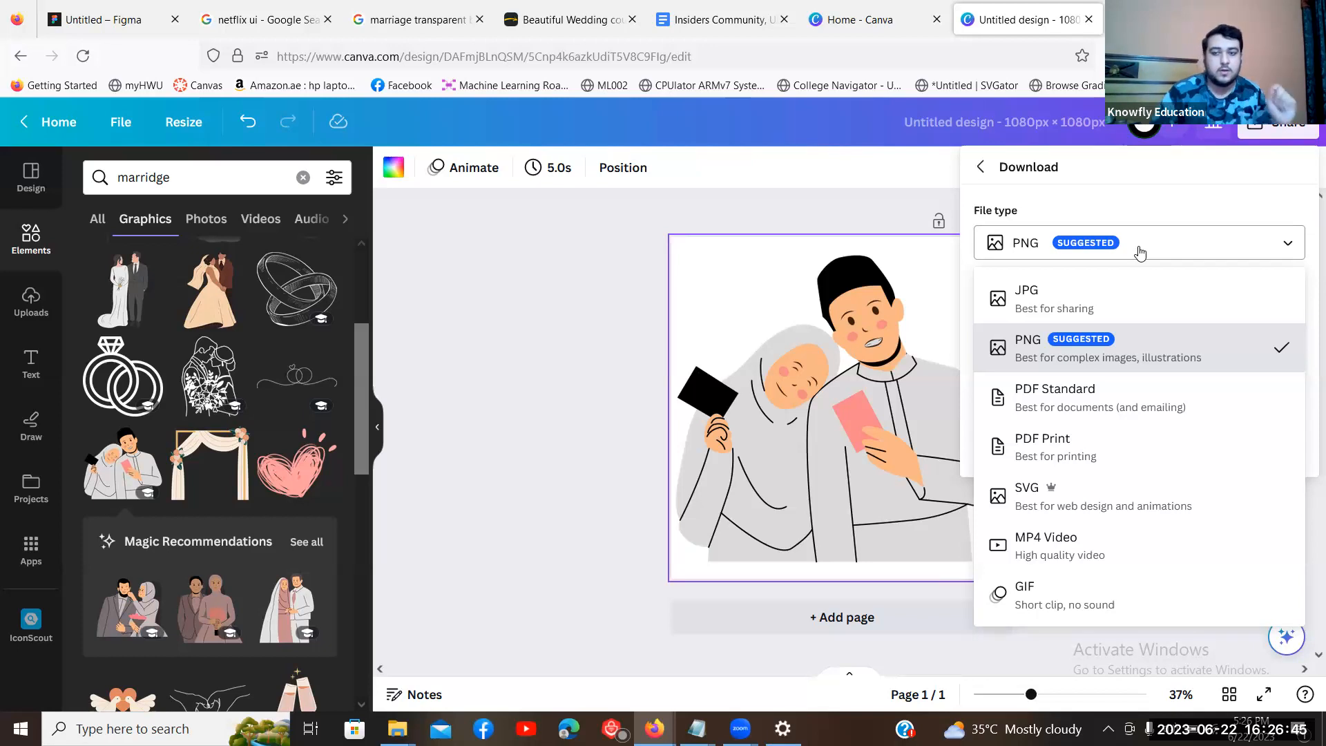
{"action": "left_click", "coordinate": [1205, 502]}
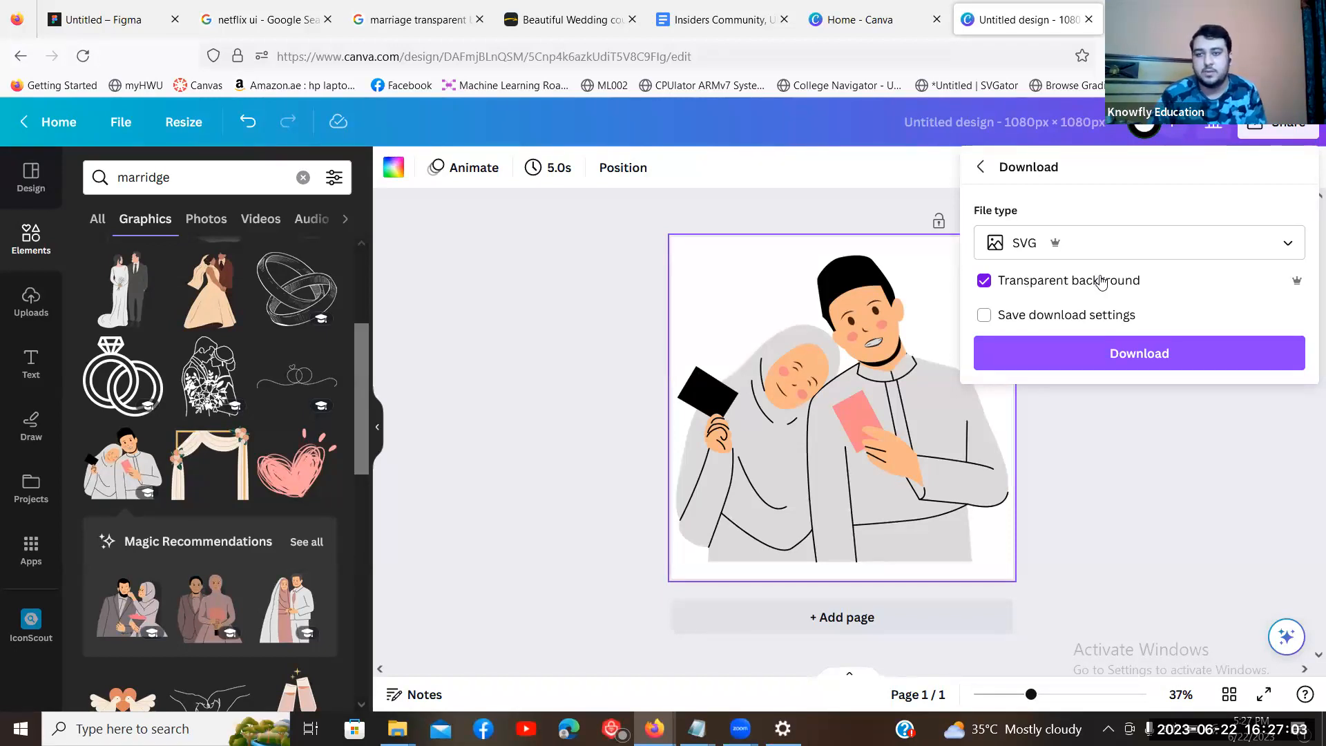
{"action": "left_click", "coordinate": [1089, 357]}
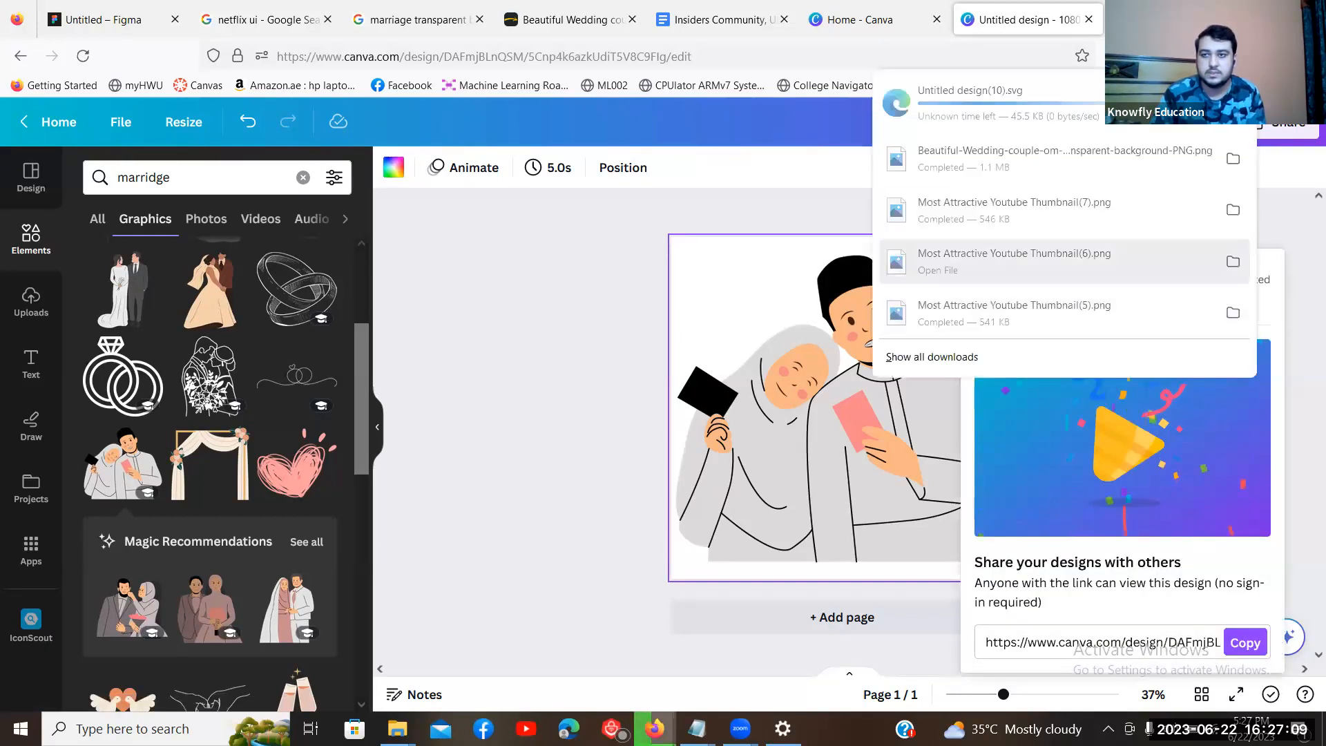
Step: Switch to the Figma file and delete the wedding couple image from the hero section
{"action": "left_click", "coordinate": [103, 19]}
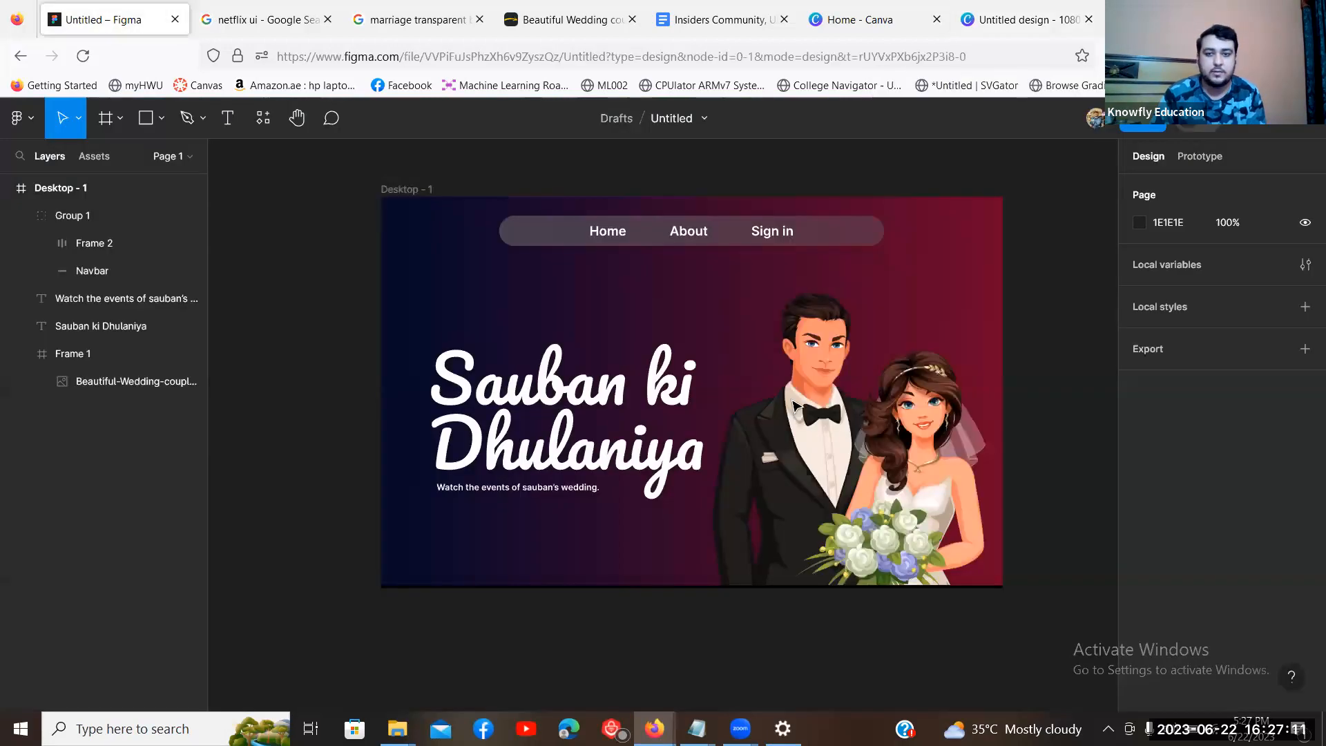
{"action": "scroll", "coordinate": [963, 414], "scroll_direction": "down", "scroll_amount": 3}
{"action": "left_click", "coordinate": [908, 391]}
{"action": "left_click", "coordinate": [908, 391]}
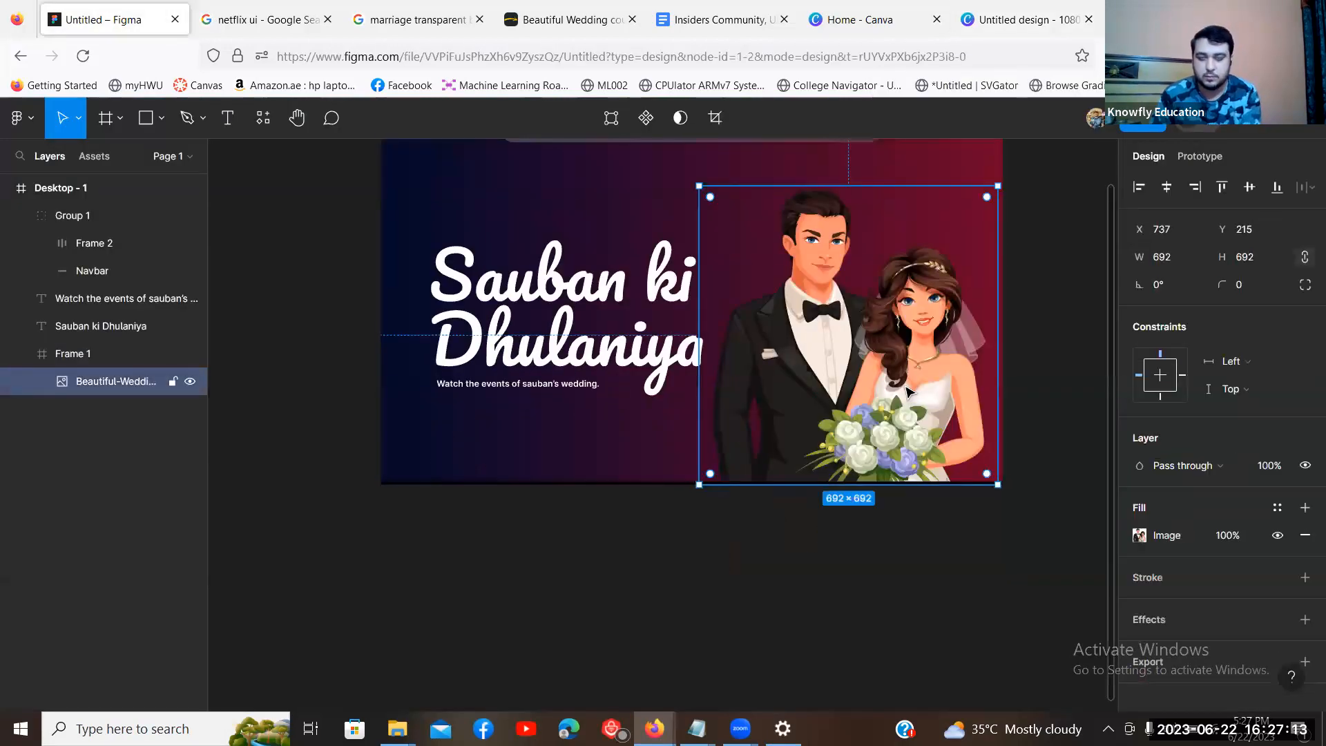
{"action": "key", "text": "Delete"}
Step: Insert the downloaded Untitled design(10).svg into the hero, scale it to about 786 × 786, and place it at about X 743, Y 142
{"action": "left_click", "coordinate": [1241, 56]}
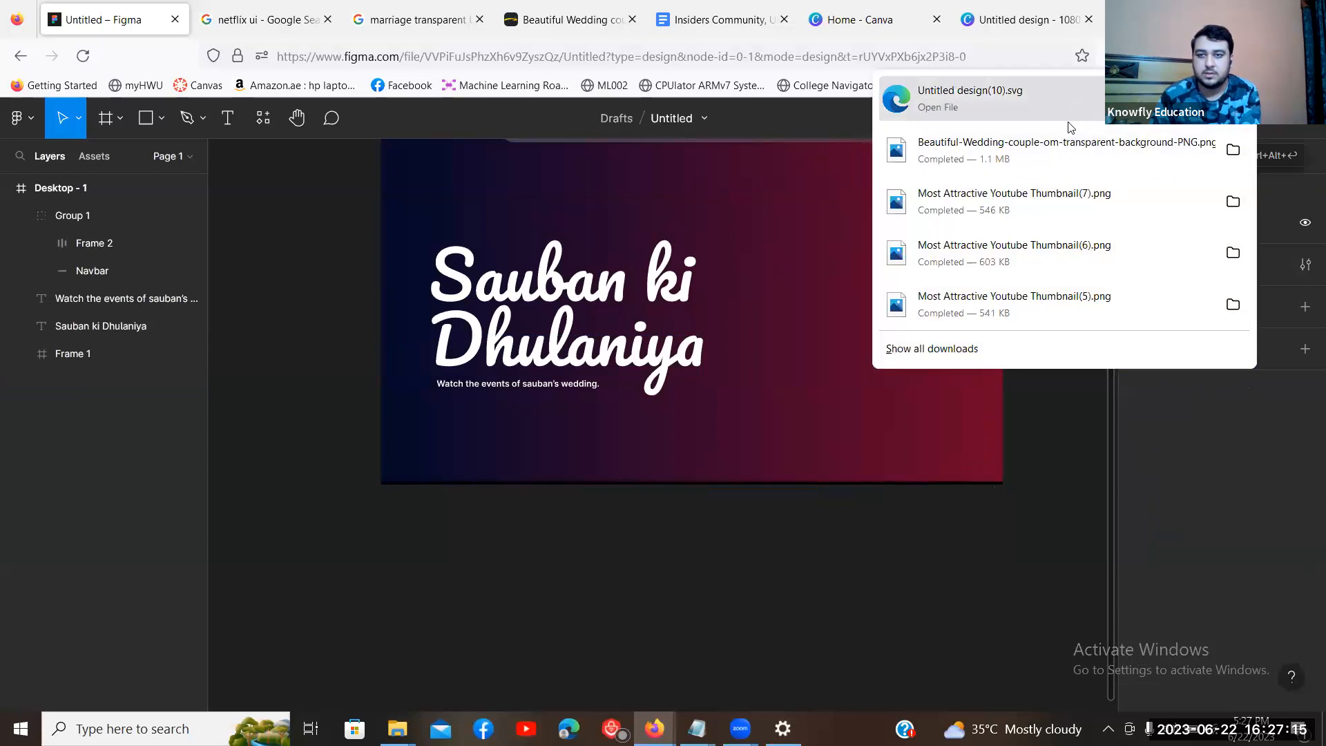
{"action": "left_click_drag", "start_coordinate": [1058, 97], "coordinate": [842, 335]}
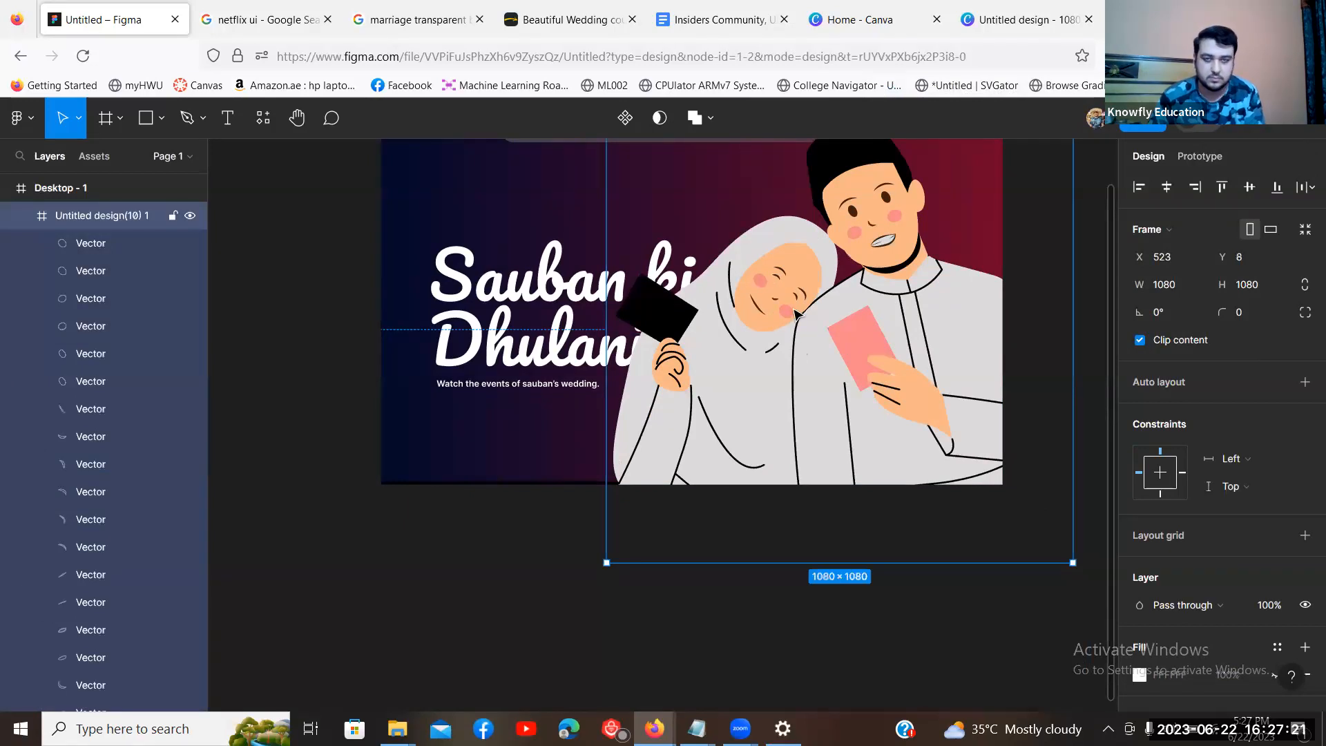
{"action": "key", "text": "k"}
{"action": "scroll", "coordinate": [750, 259], "scroll_direction": "up", "scroll_amount": 3}
{"action": "left_click_drag", "start_coordinate": [606, 202], "coordinate": [734, 328]}
{"action": "left_click_drag", "start_coordinate": [947, 494], "coordinate": [919, 431]}
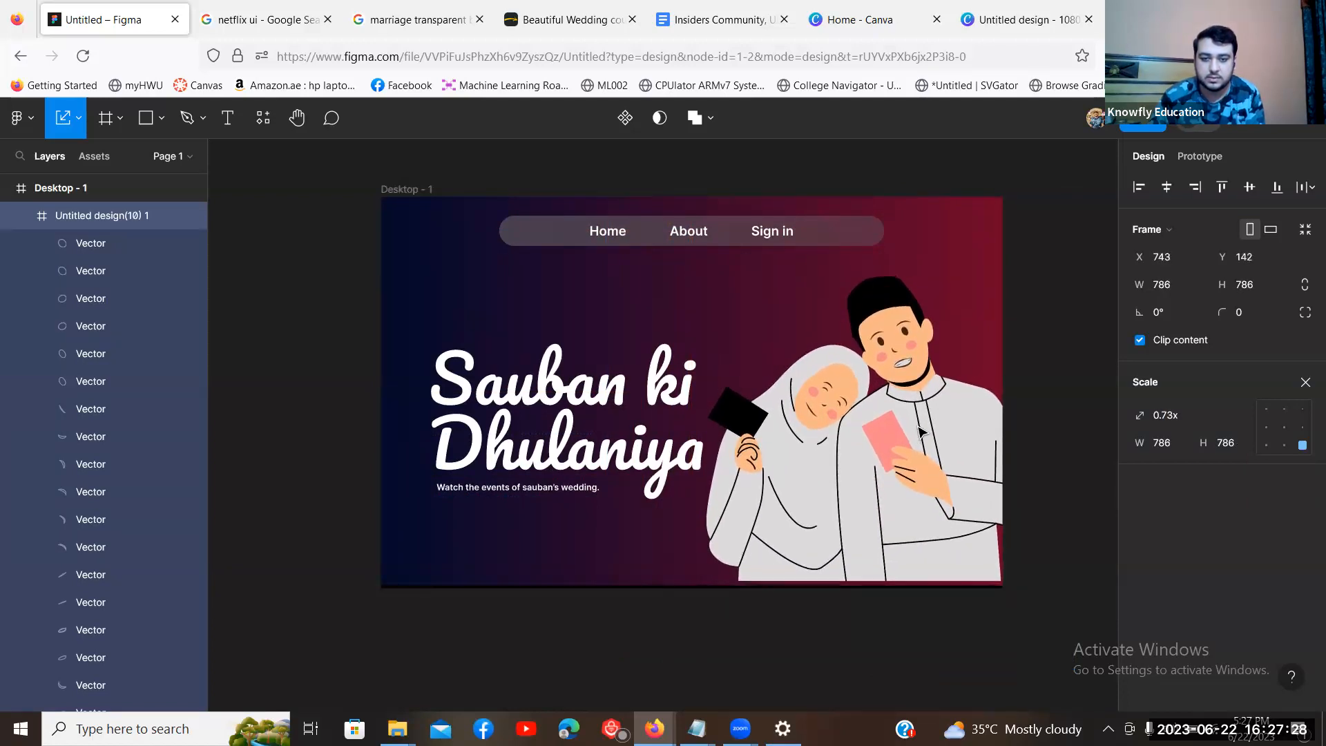
{"action": "left_click", "coordinate": [257, 240]}
{"action": "scroll", "coordinate": [313, 367], "scroll_direction": "down", "scroll_amount": 1}
Step: Switch back to the 1080 × 1080 px Canva design and clear the elements search term
{"action": "left_click", "coordinate": [1022, 19]}
{"action": "left_click", "coordinate": [228, 179]}
{"action": "key", "text": "BackSpace"}
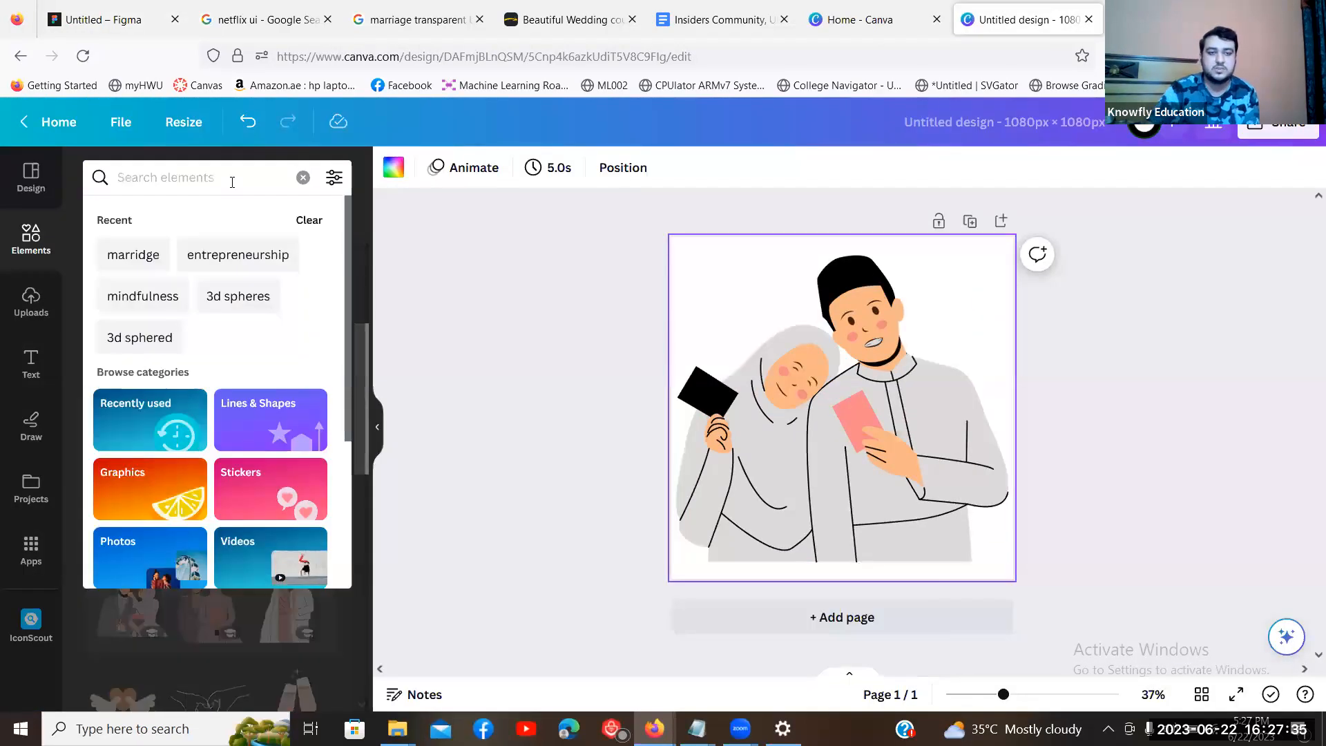